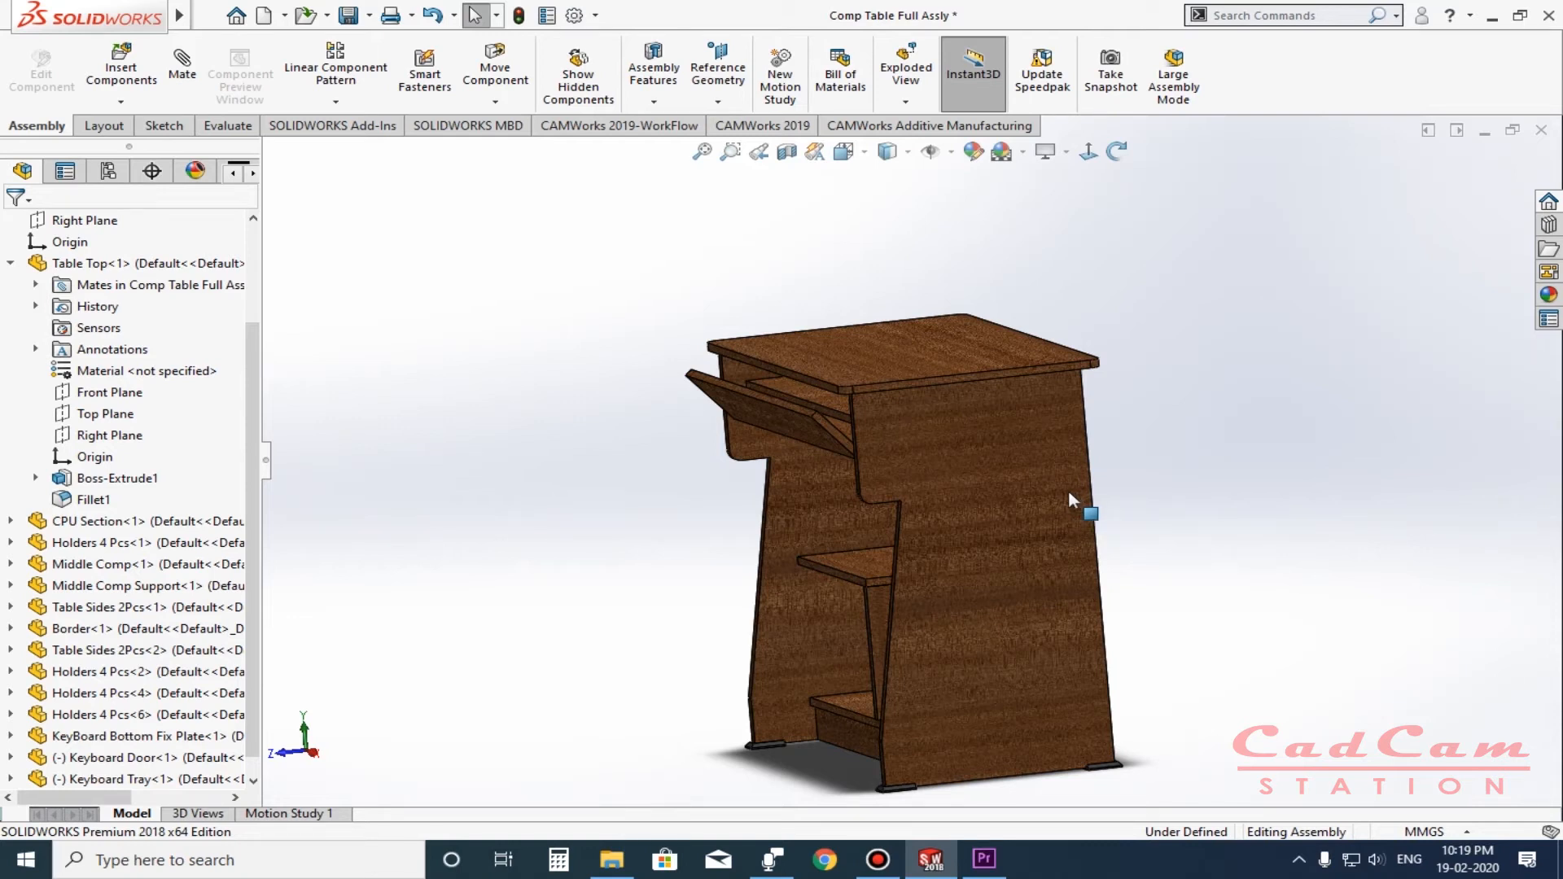
Swing the keyboard door down flat and slide the keyboard tray slightly forward in the computer table assembly.
middle_drag(993, 549, 1027, 474)
drag(941, 408, 962, 448)
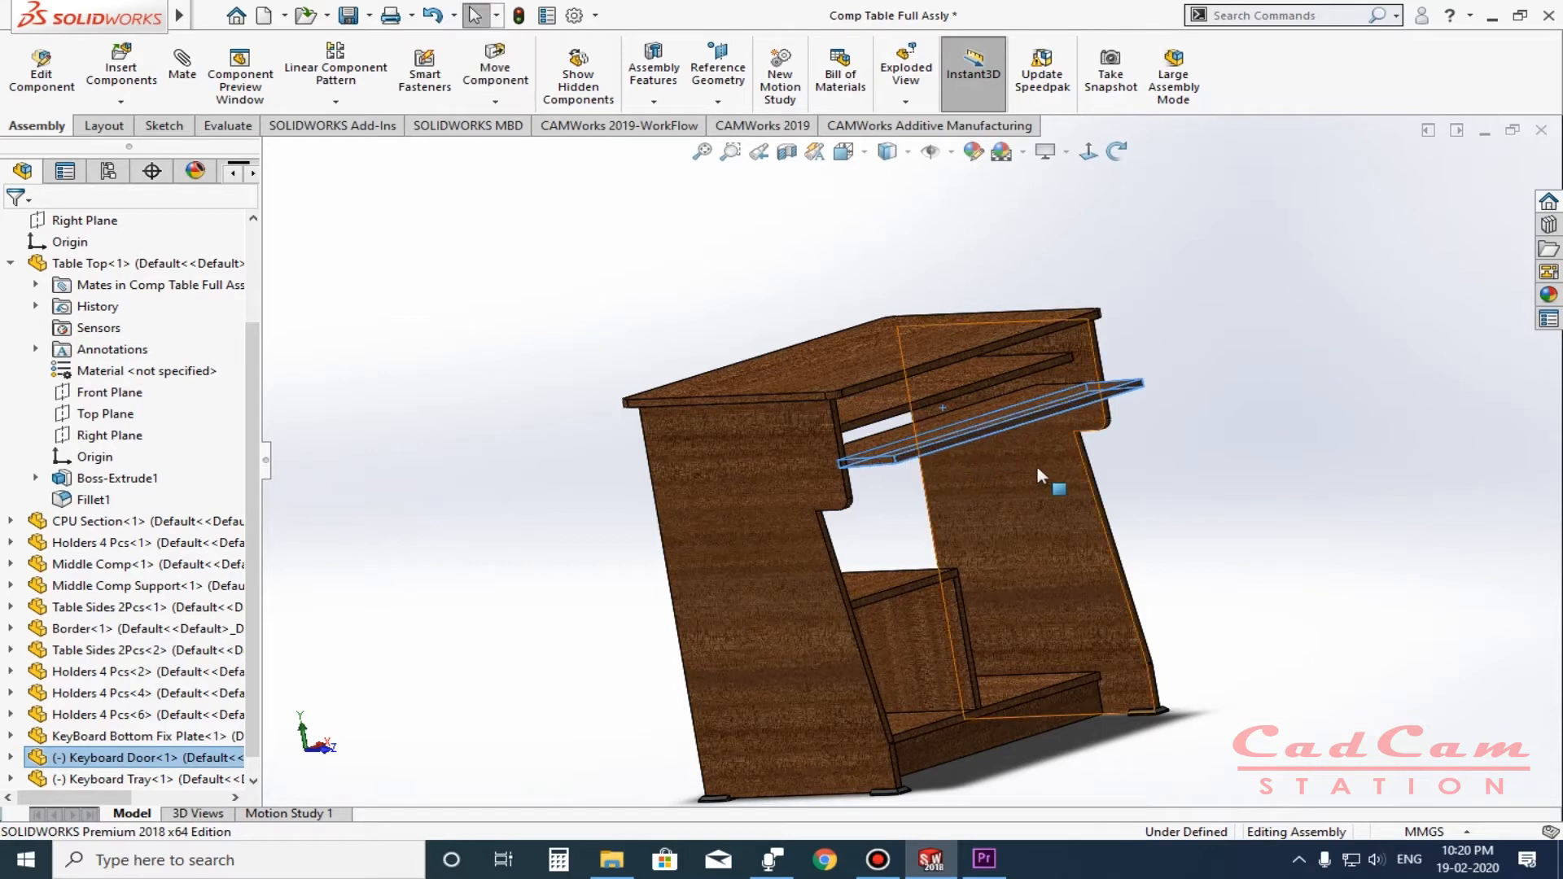
middle_drag(1052, 469, 920, 468)
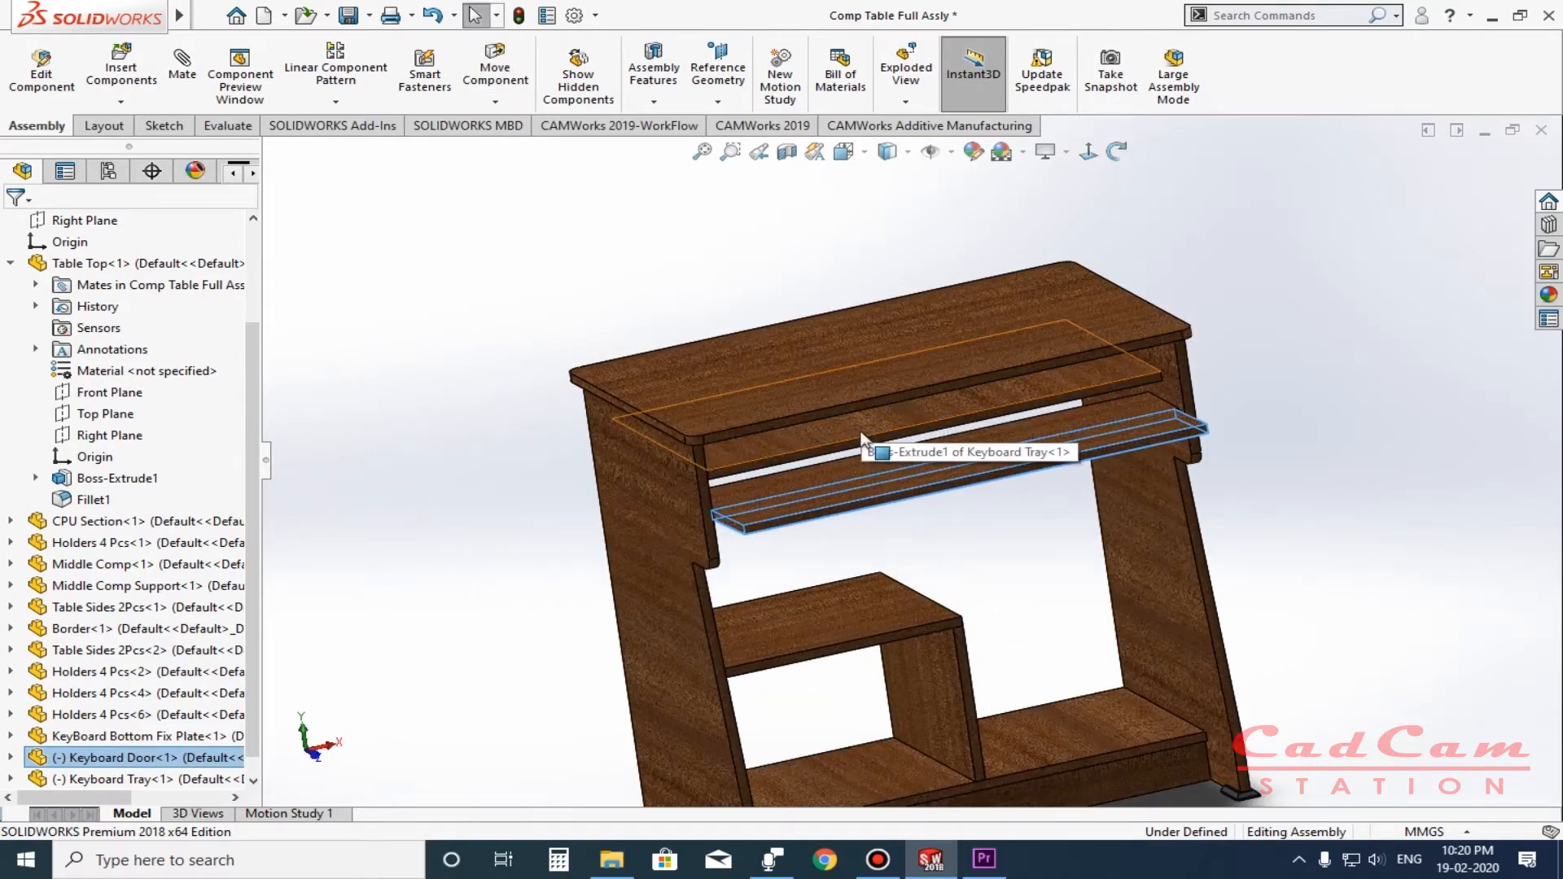
click(909, 460)
drag(910, 461, 867, 482)
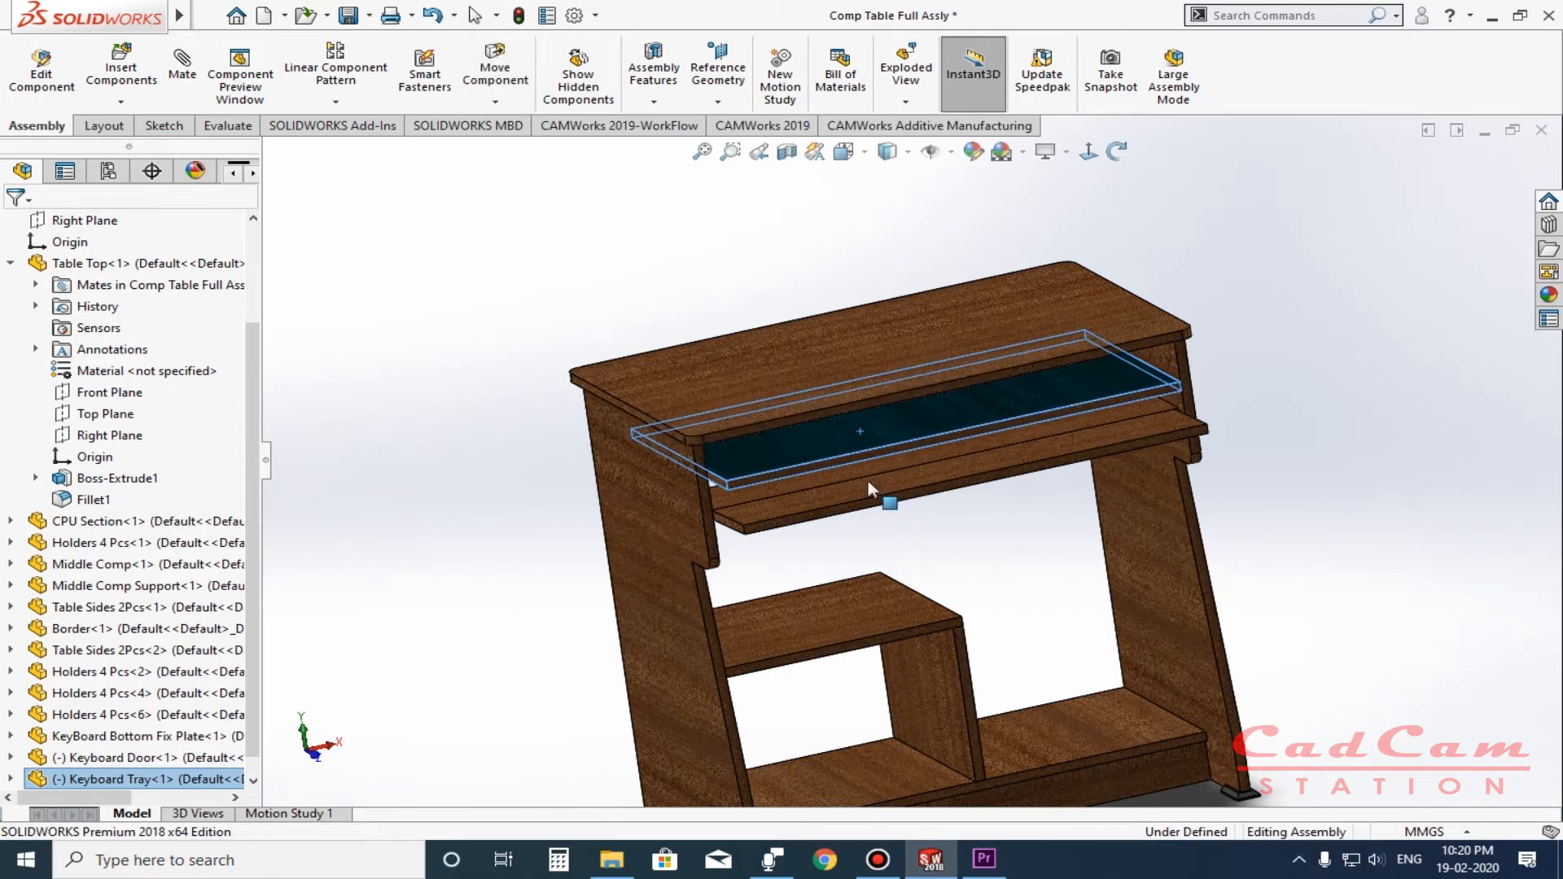
click(979, 553)
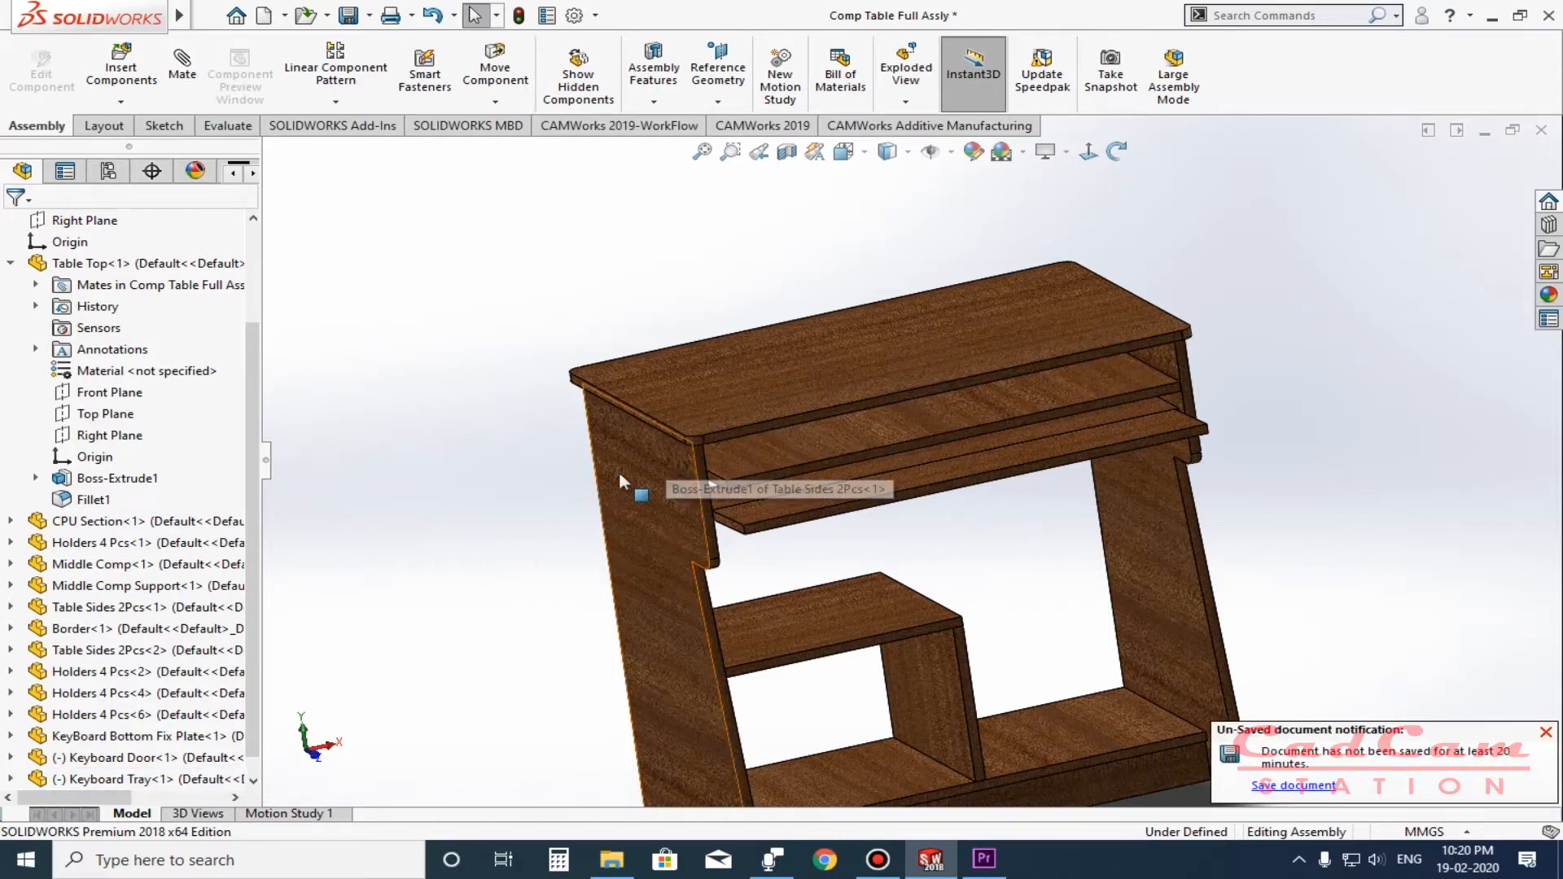
Open the Table Sides 2Pcs part from the side panel in the assembly.
scroll(680, 673, up, 3)
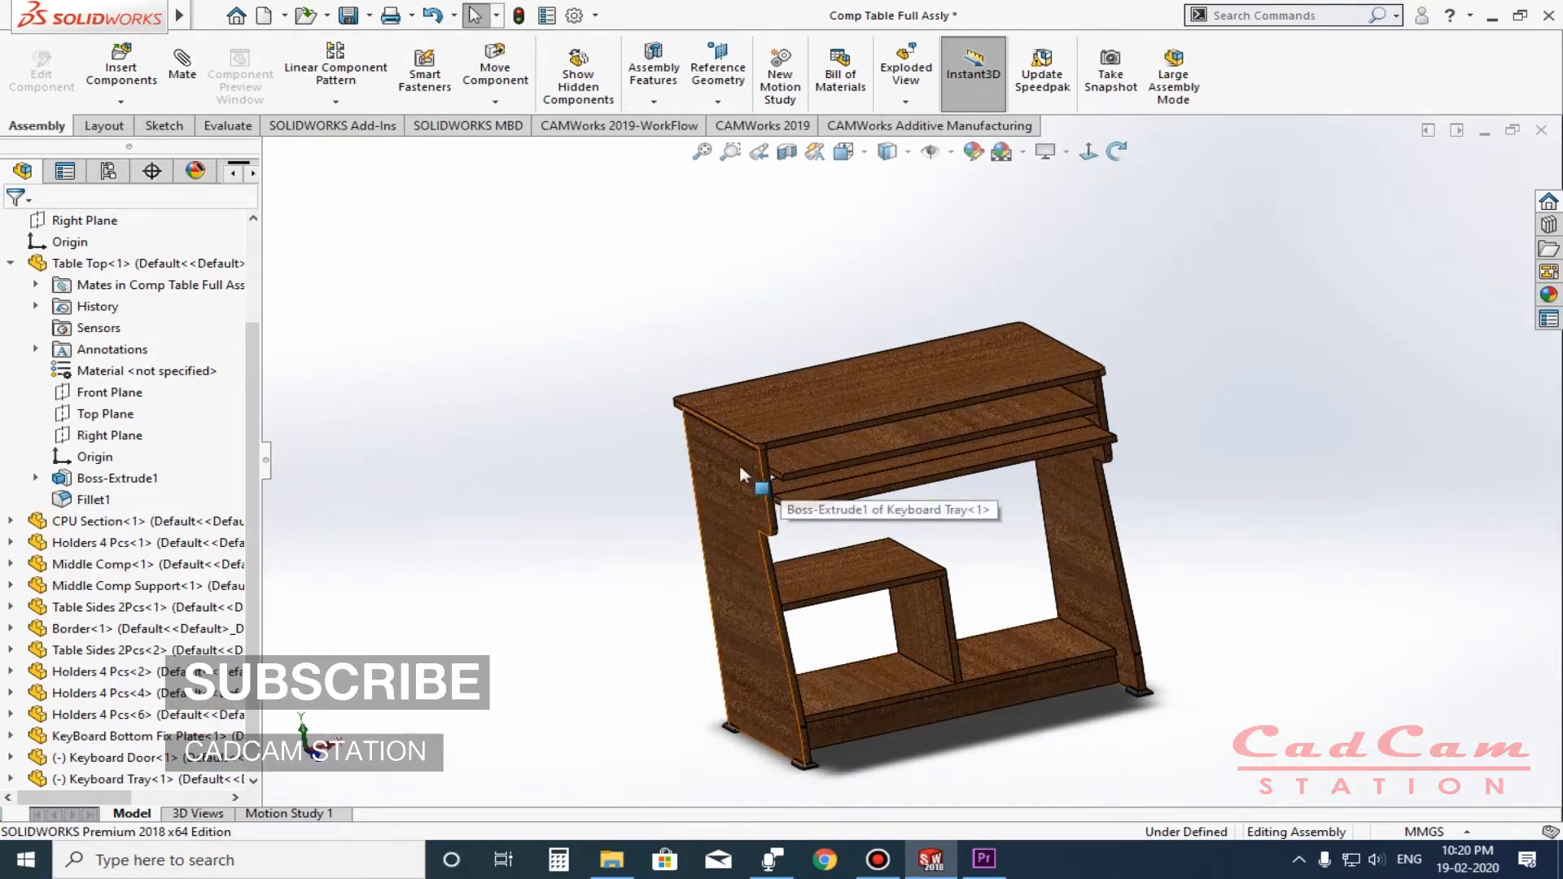
middle_drag(968, 537, 868, 551)
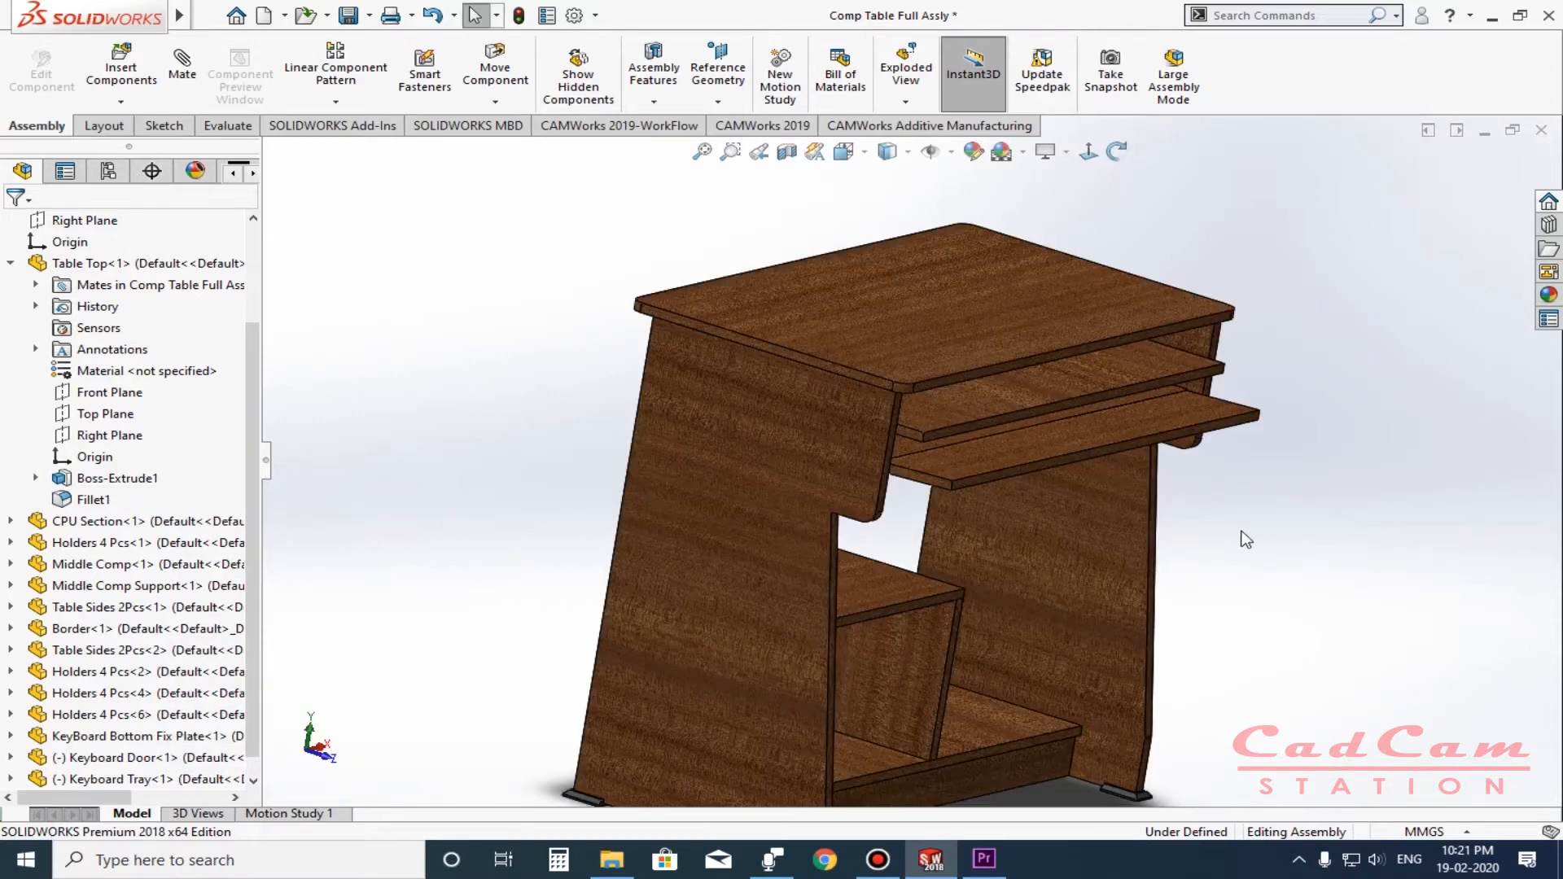
scroll(1123, 541, up, 4)
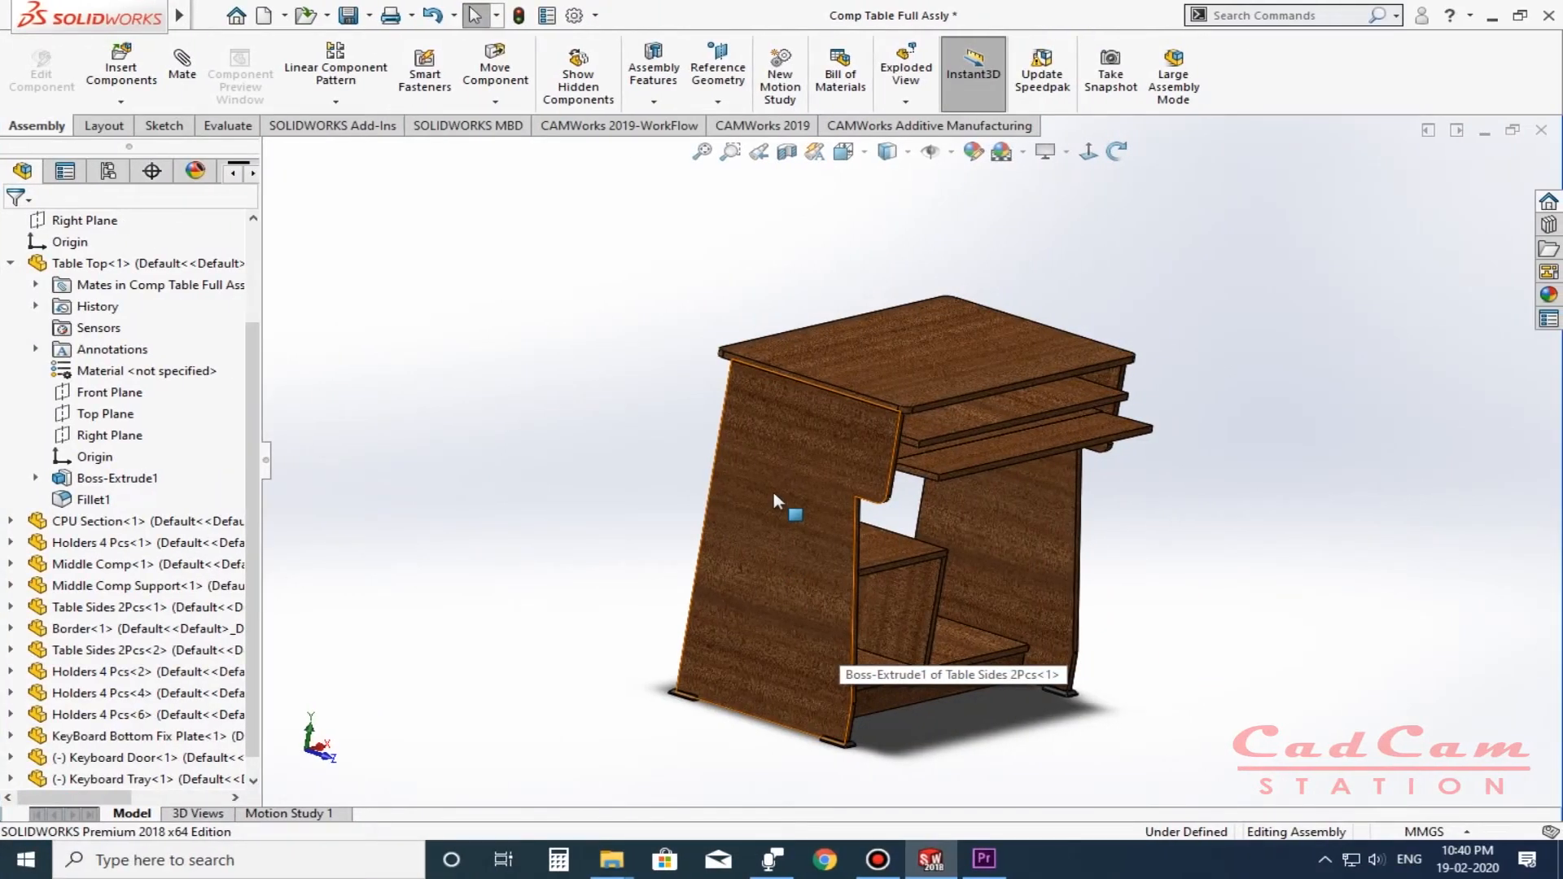
click(773, 491)
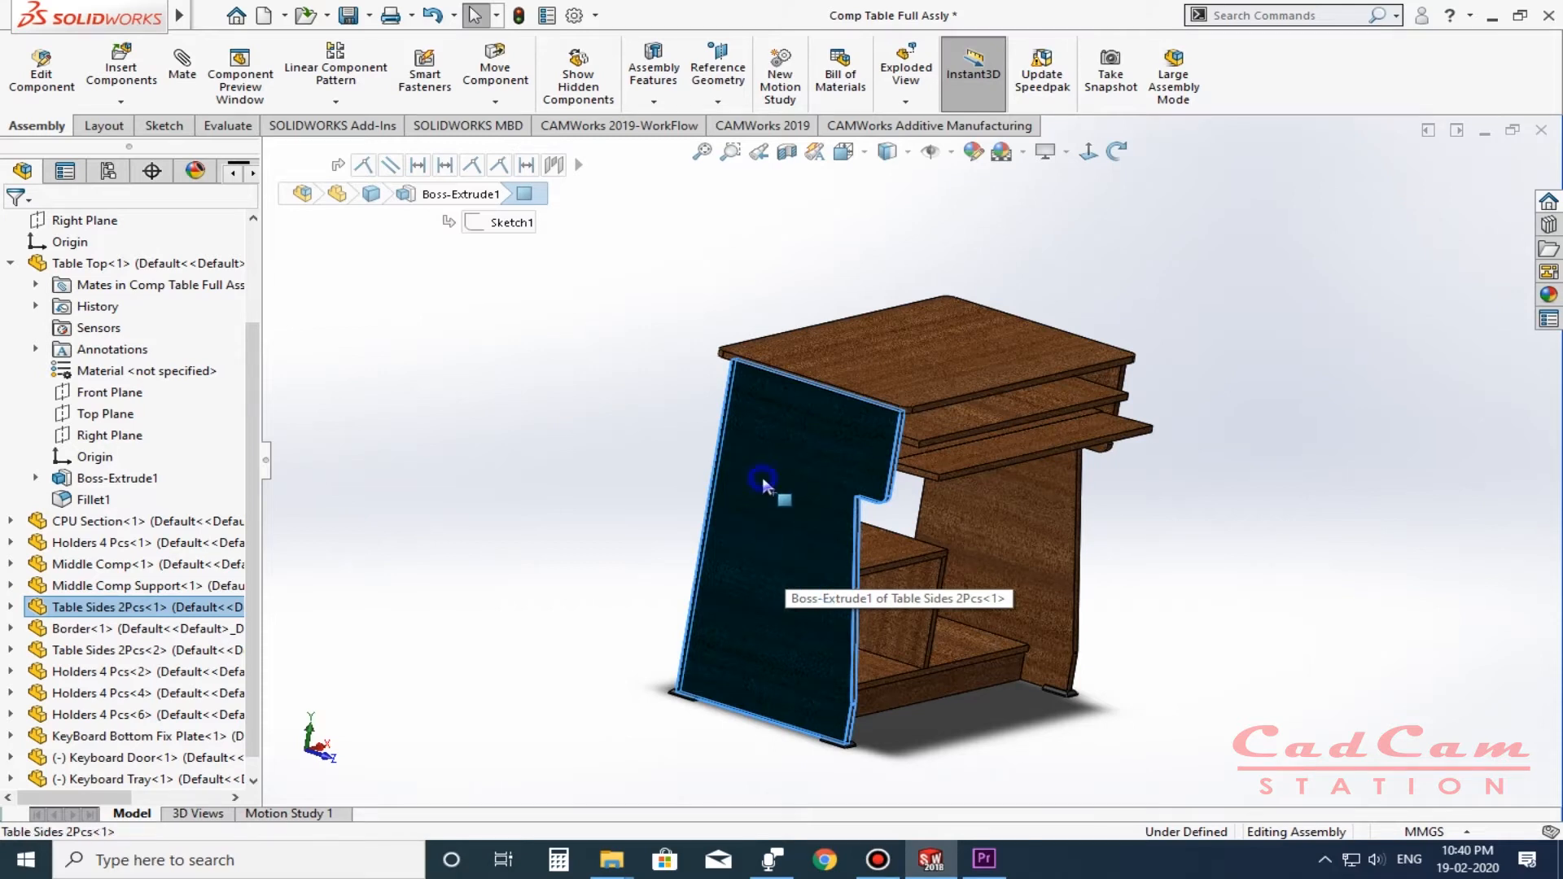
right_click(762, 476)
click(816, 171)
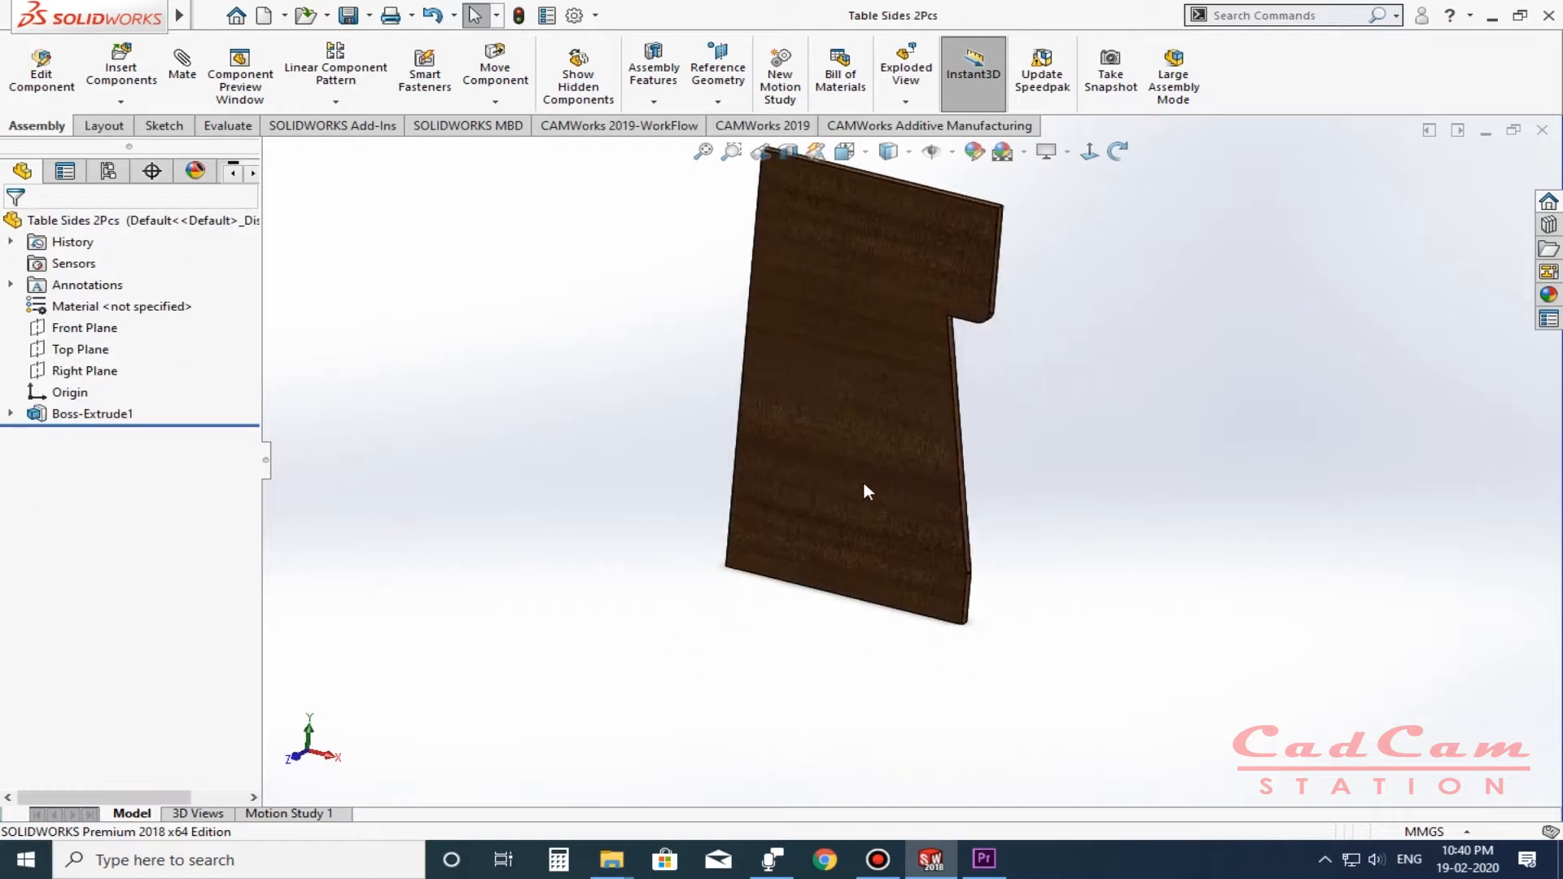
Open the side panel's extrusion sketch for editing and reposition the 70 mm notch dimension slightly lower.
click(11, 415)
click(86, 435)
click(118, 387)
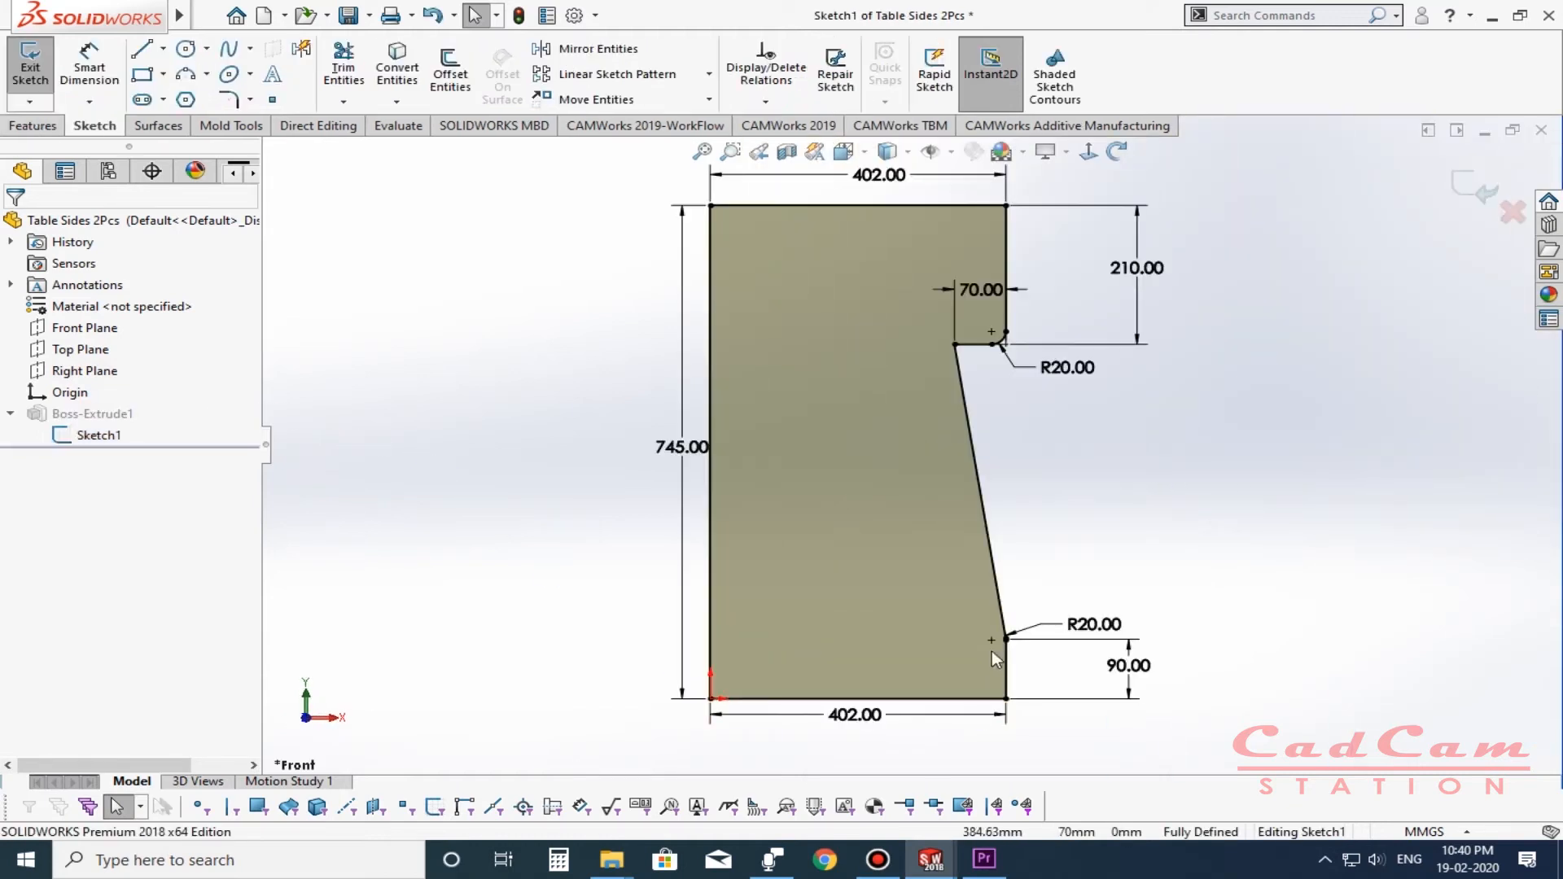
click(982, 295)
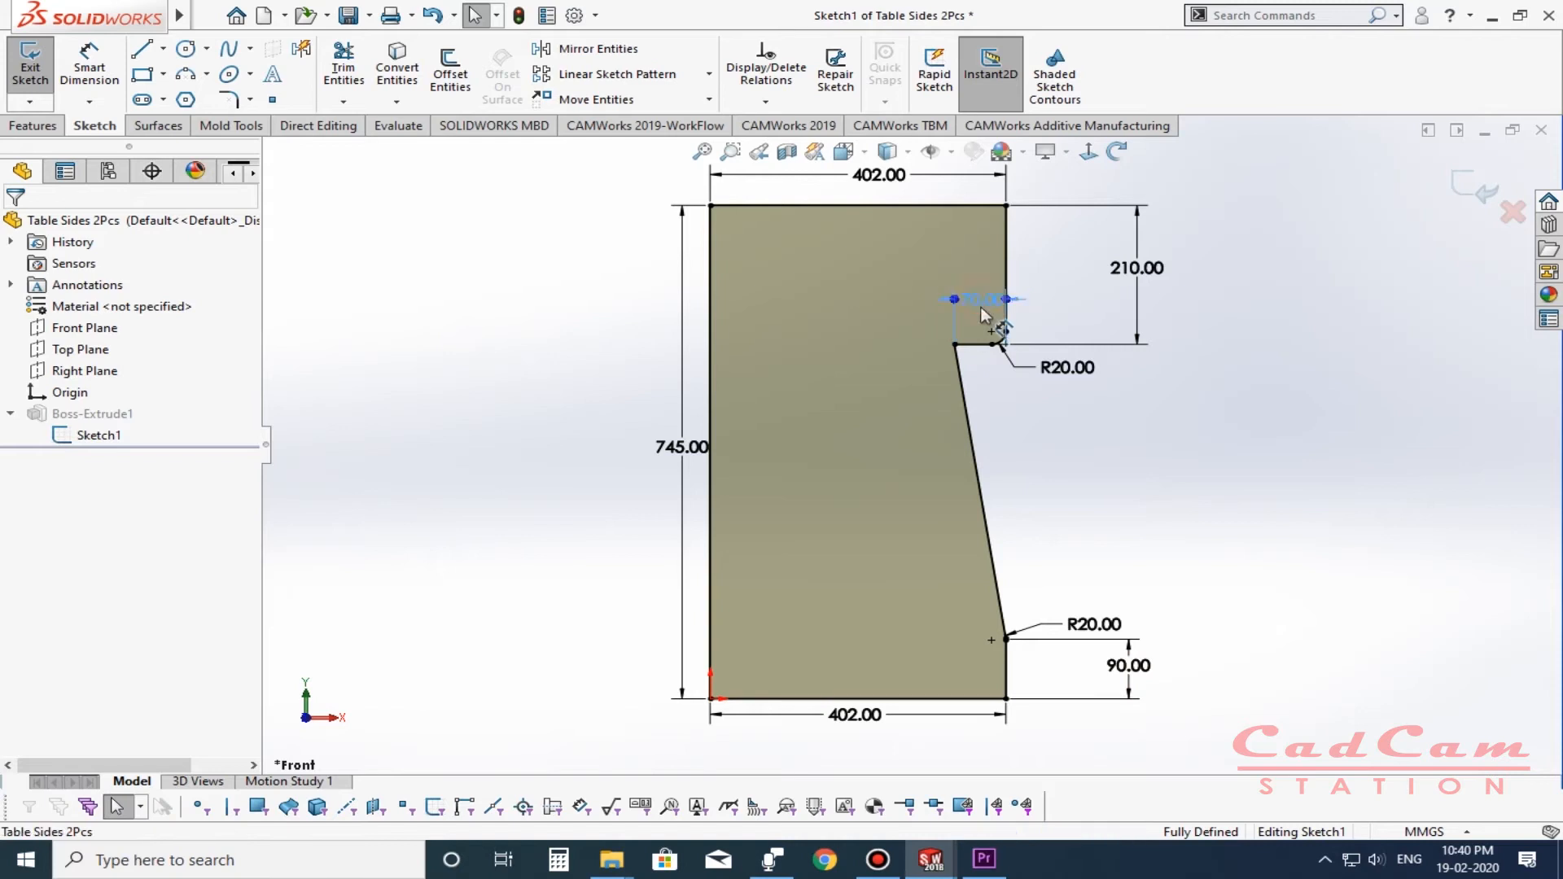
click(801, 186)
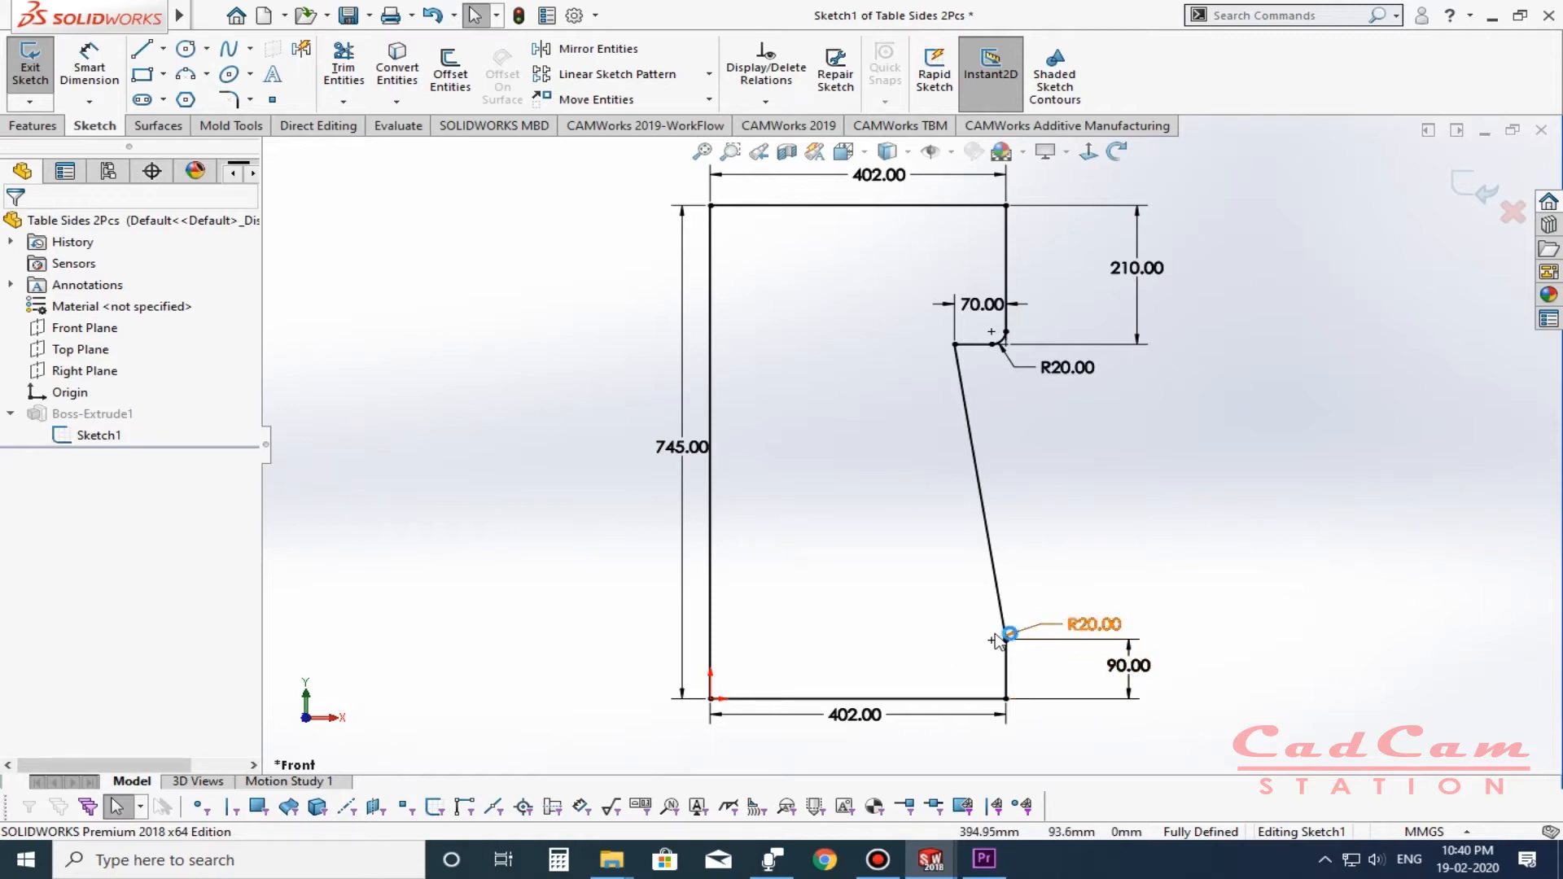
Examine the R20 rounding near the lower end of the side panel's slanted edge, and exit the sketch.
scroll(1010, 655, down, 5)
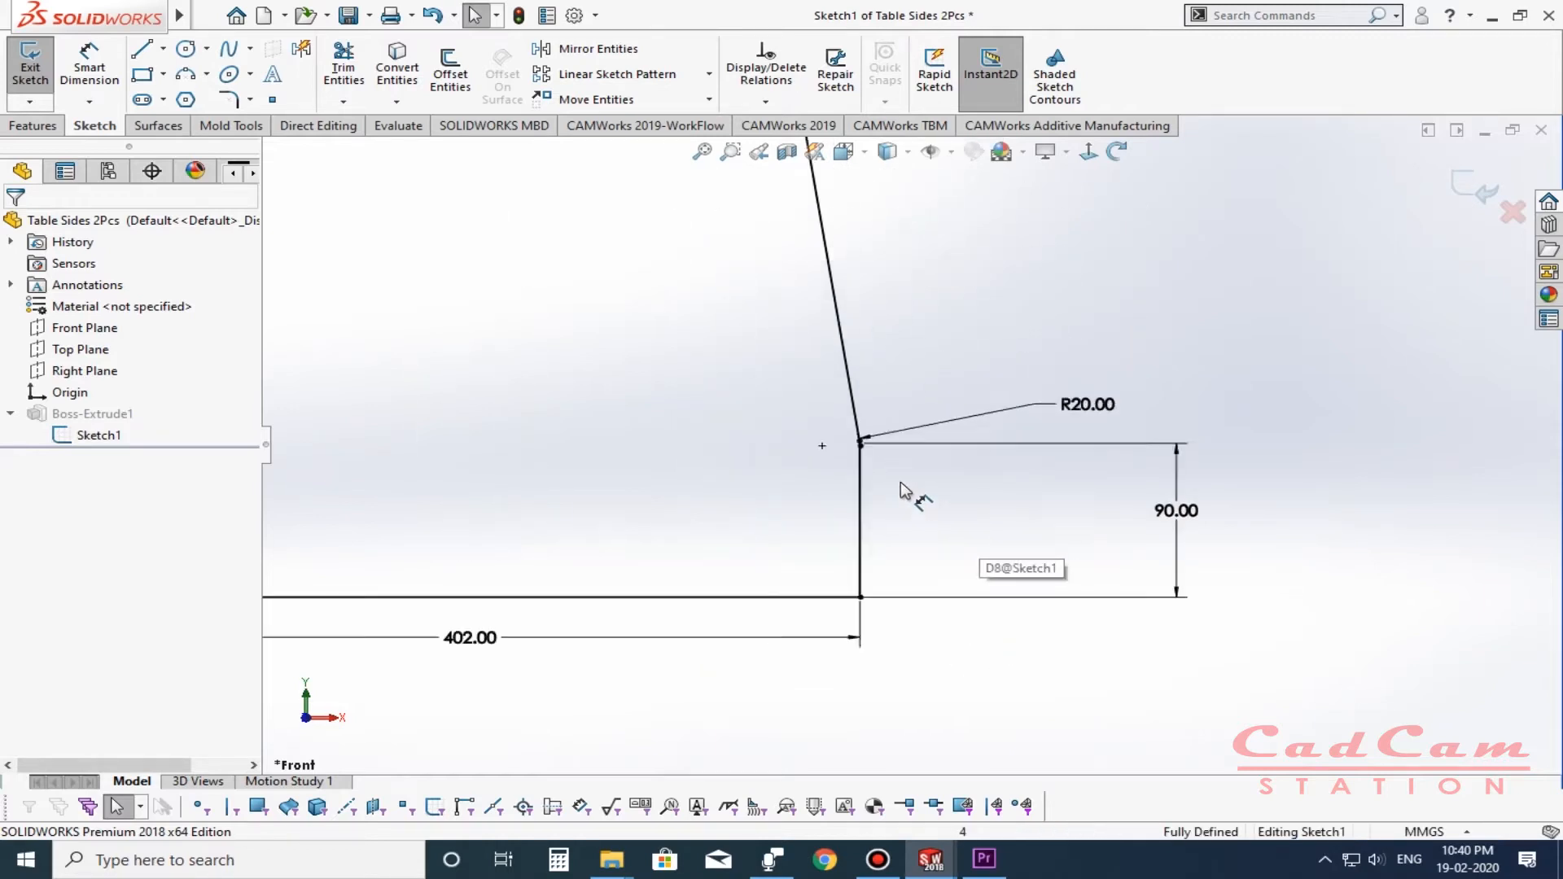
scroll(857, 419, down, 2)
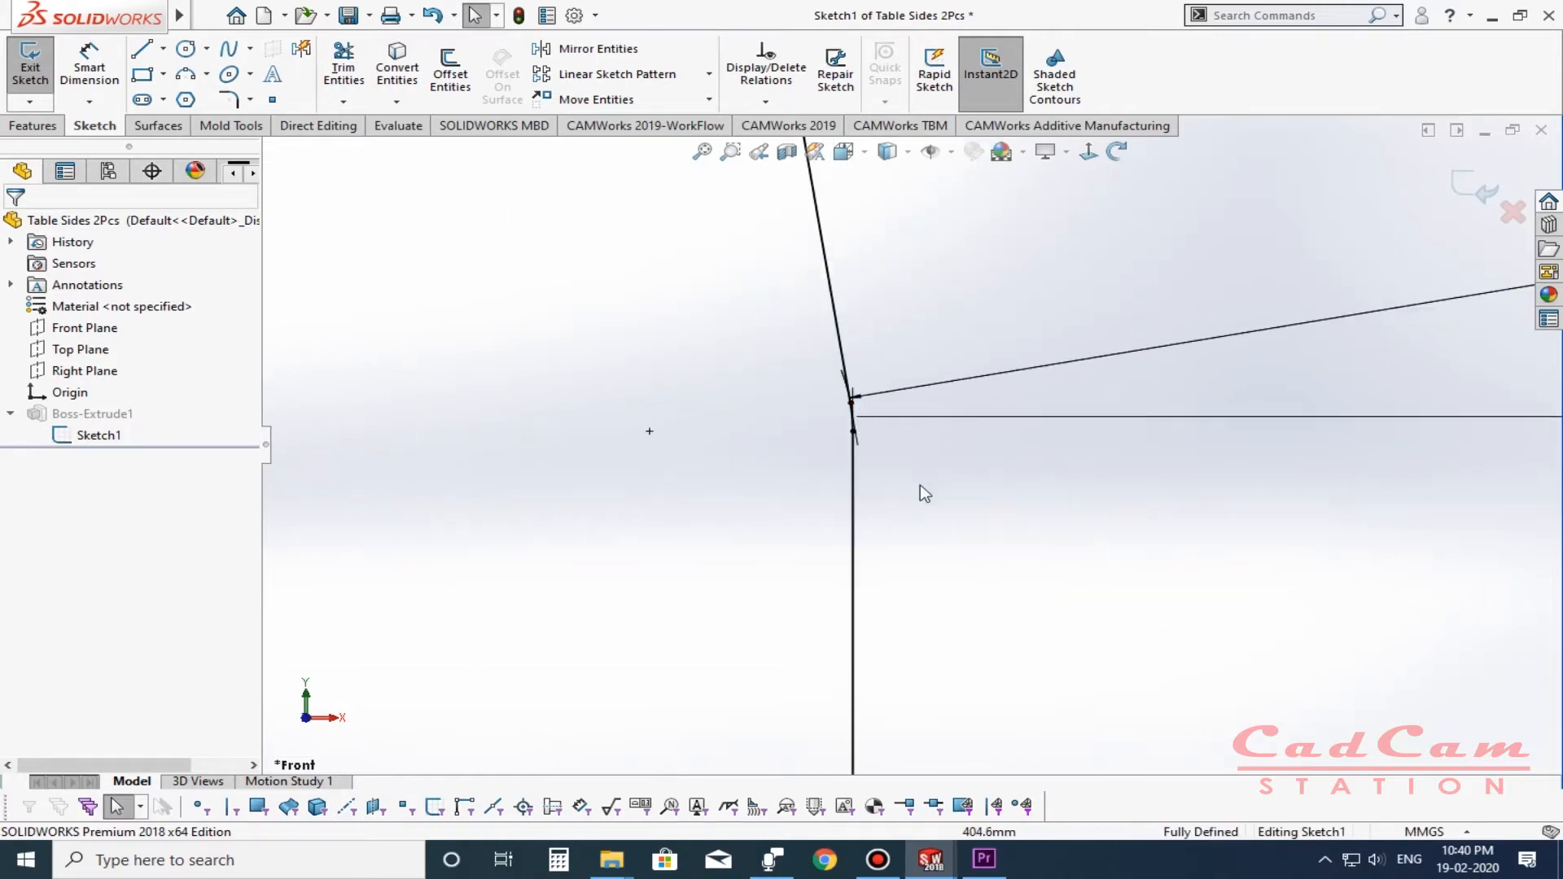
key(f)
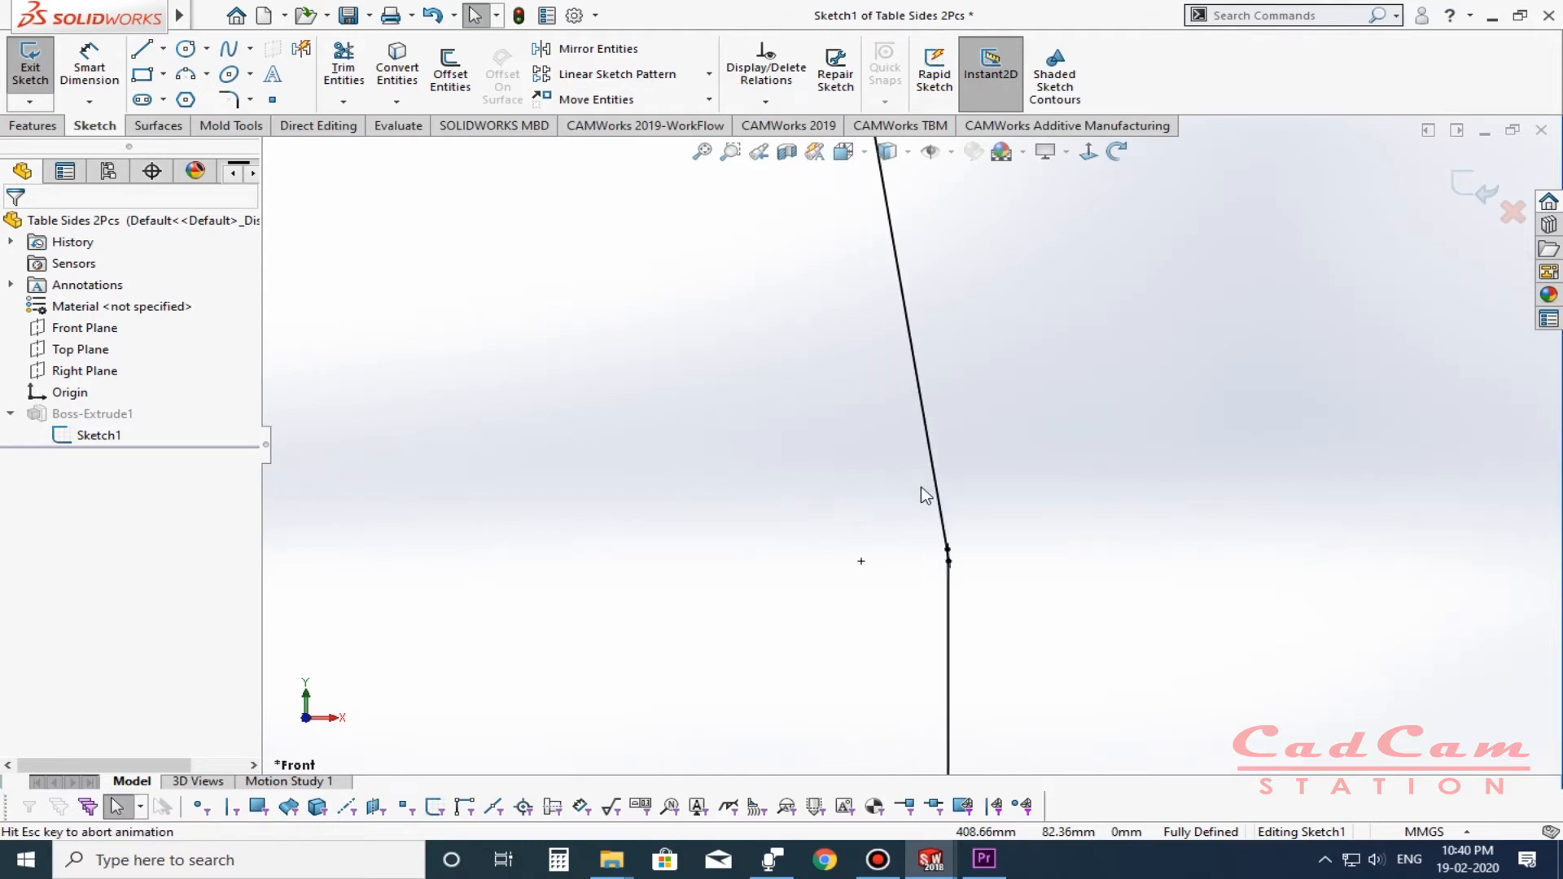
click(1478, 193)
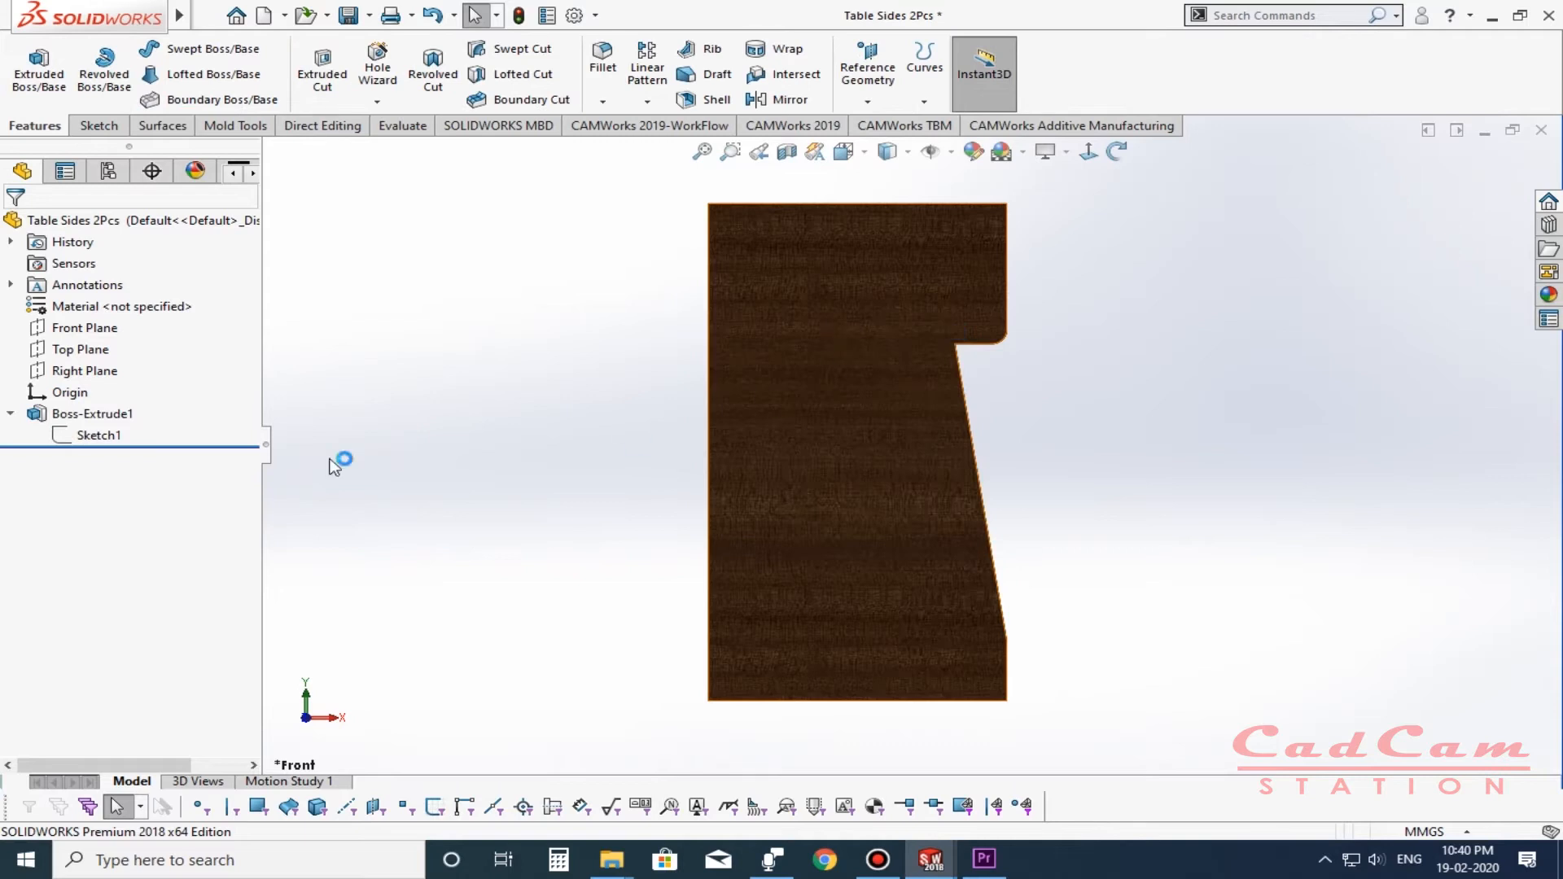
Review the side panel's Boss-Extrude1 definition, including its thickness, and accept it.
right_click(82, 413)
click(114, 357)
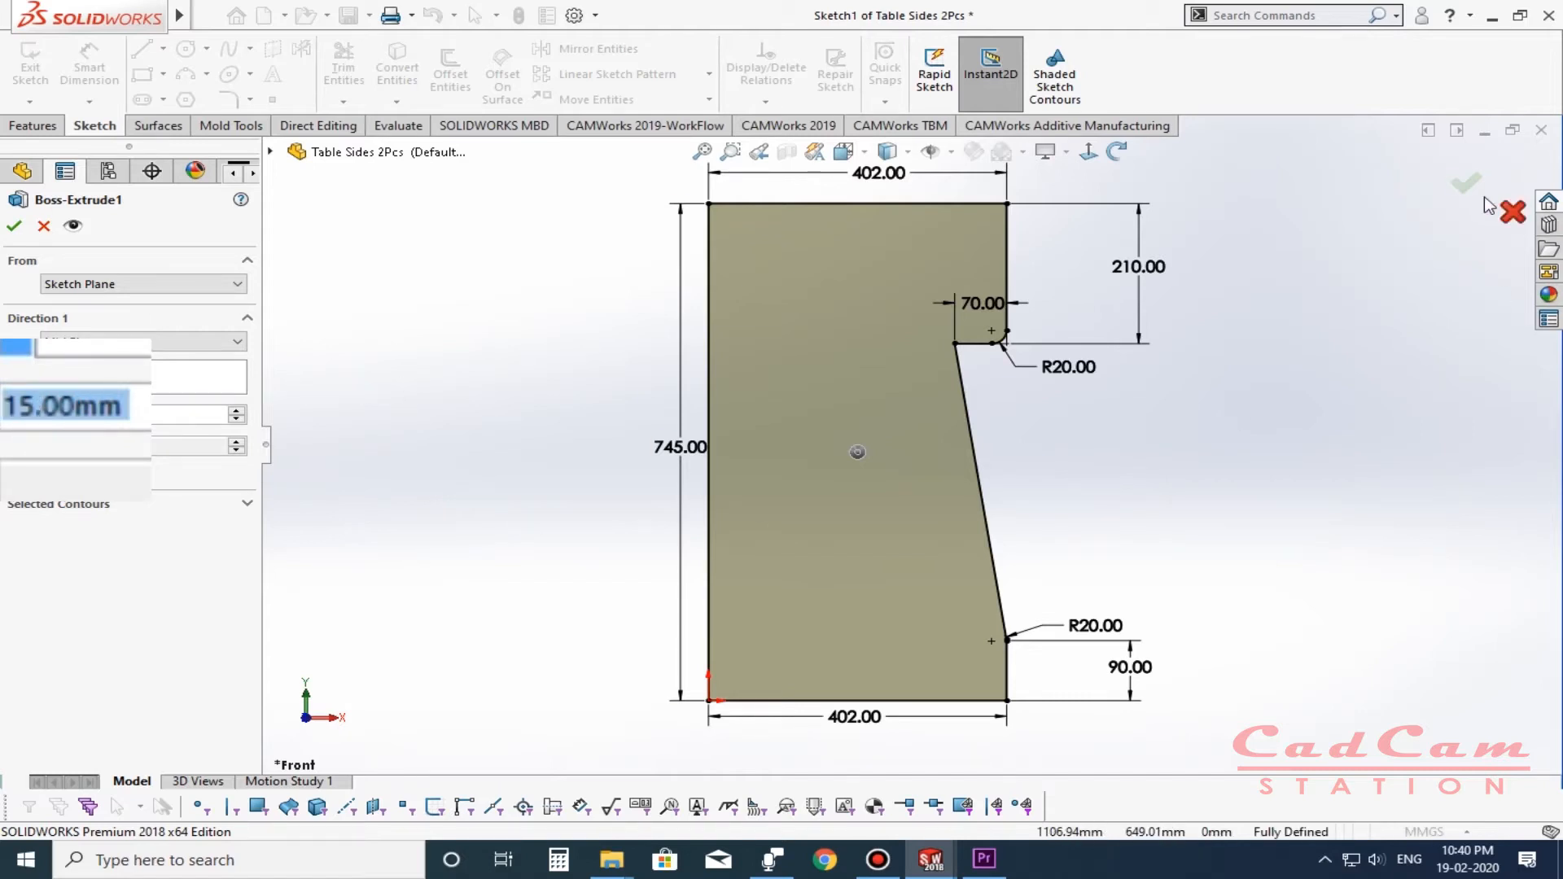
click(1465, 182)
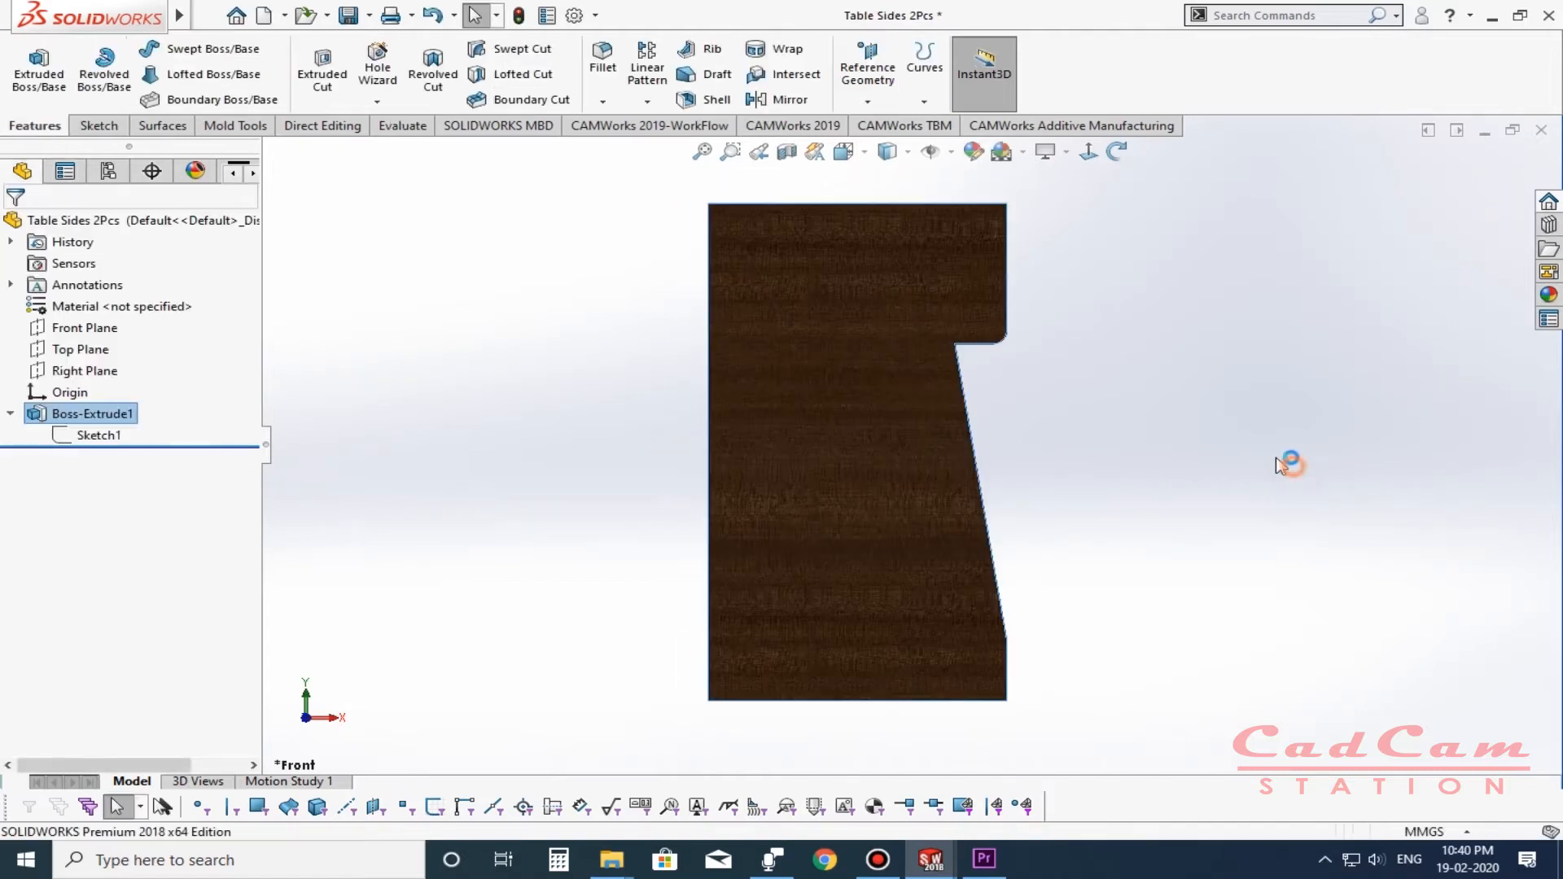
Close the side panel part, save its changes, and rebuild the table assembly.
click(1539, 132)
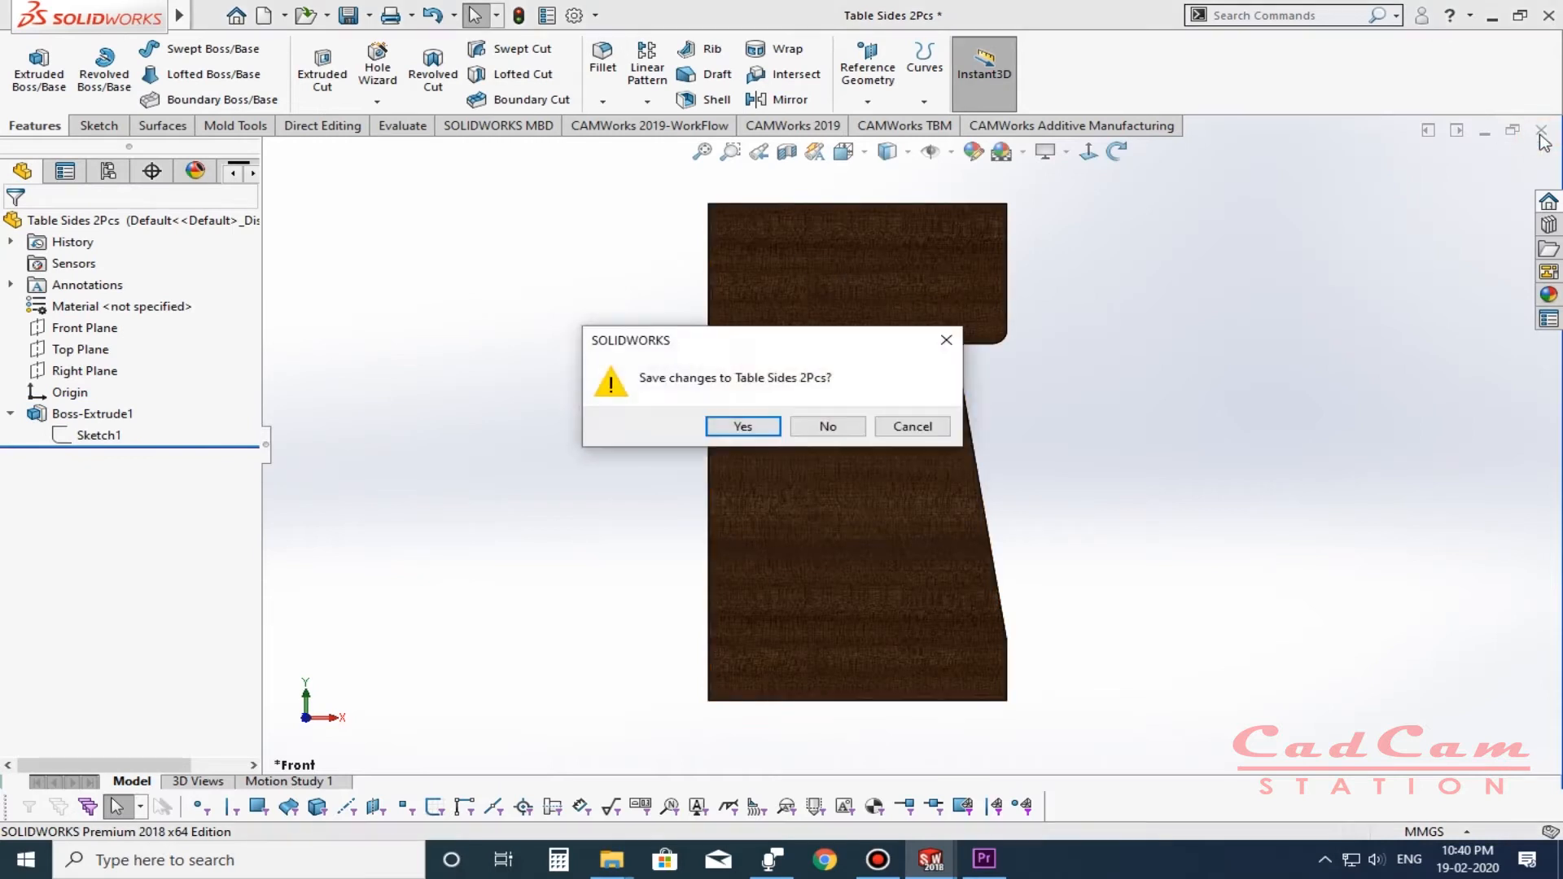
click(764, 424)
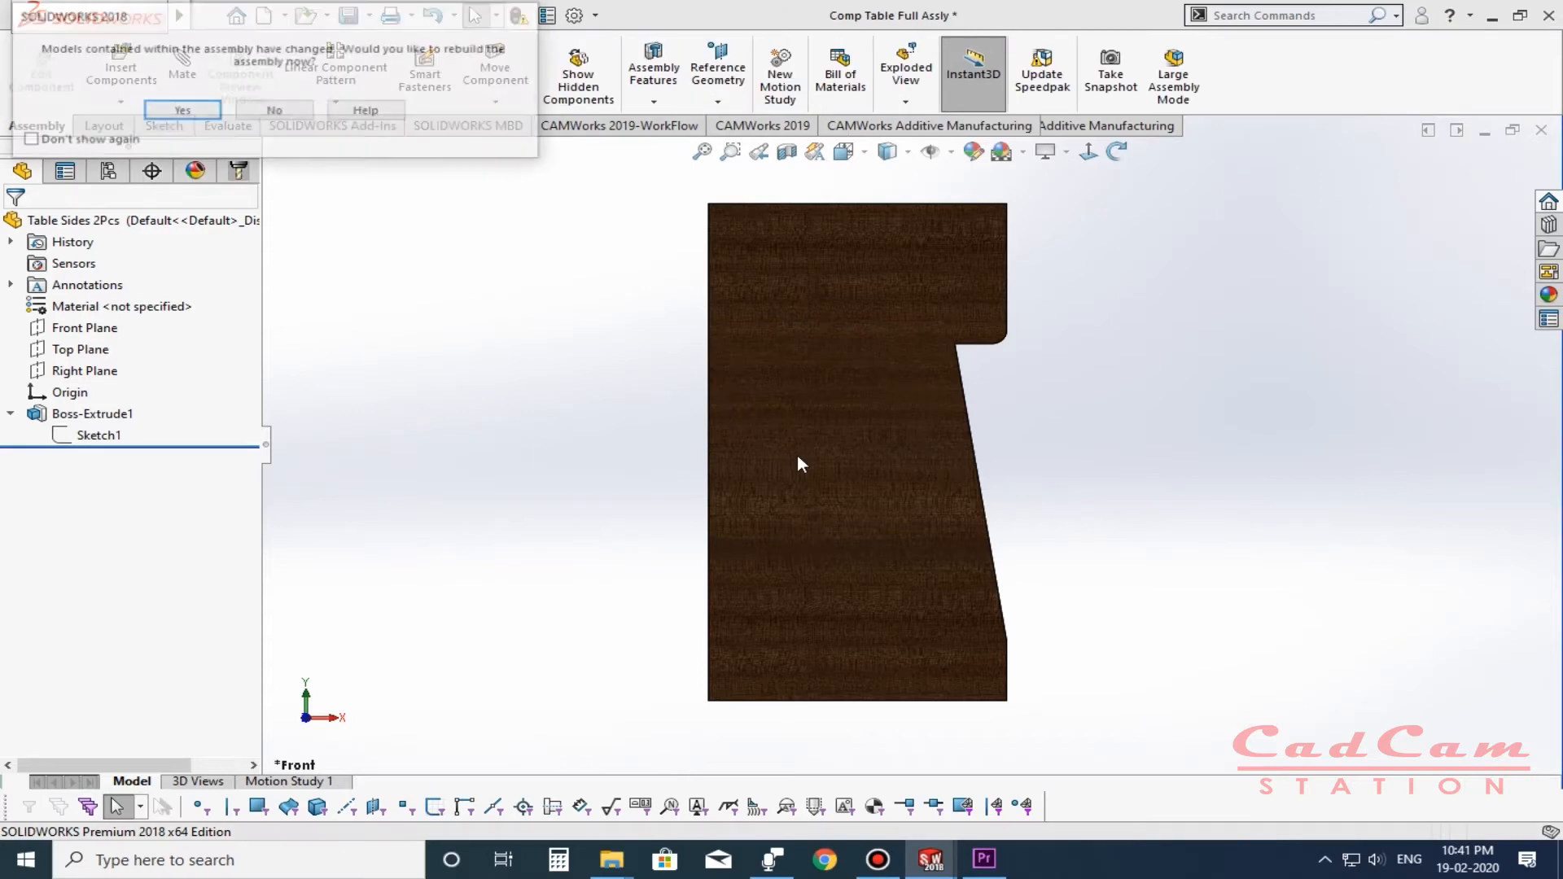
click(167, 112)
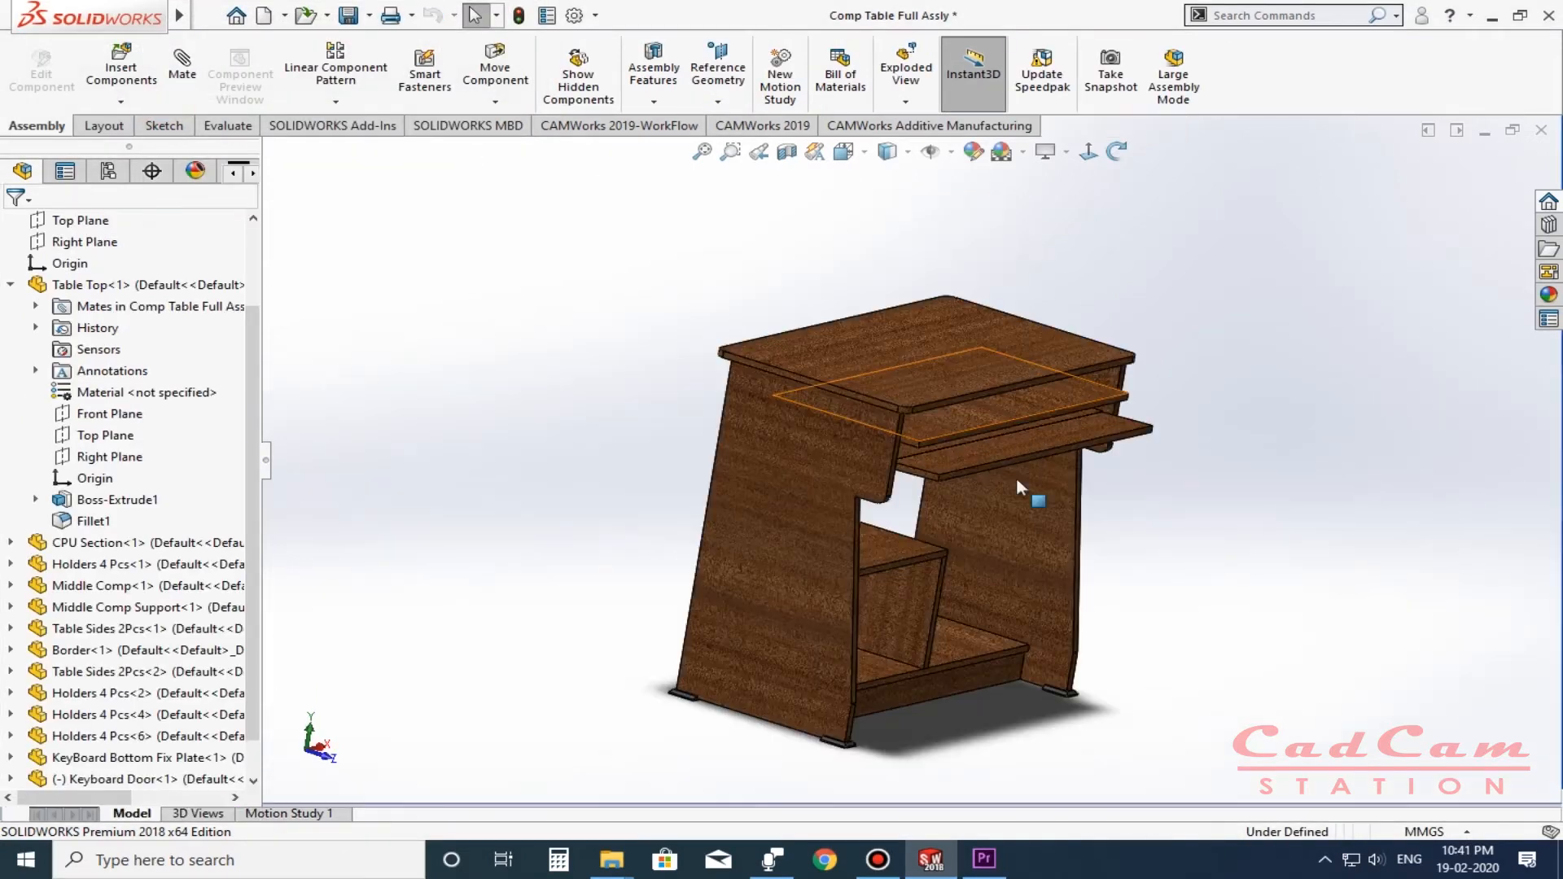
Identify both side panels in the assembly and open the Table Top part.
click(826, 472)
click(991, 533)
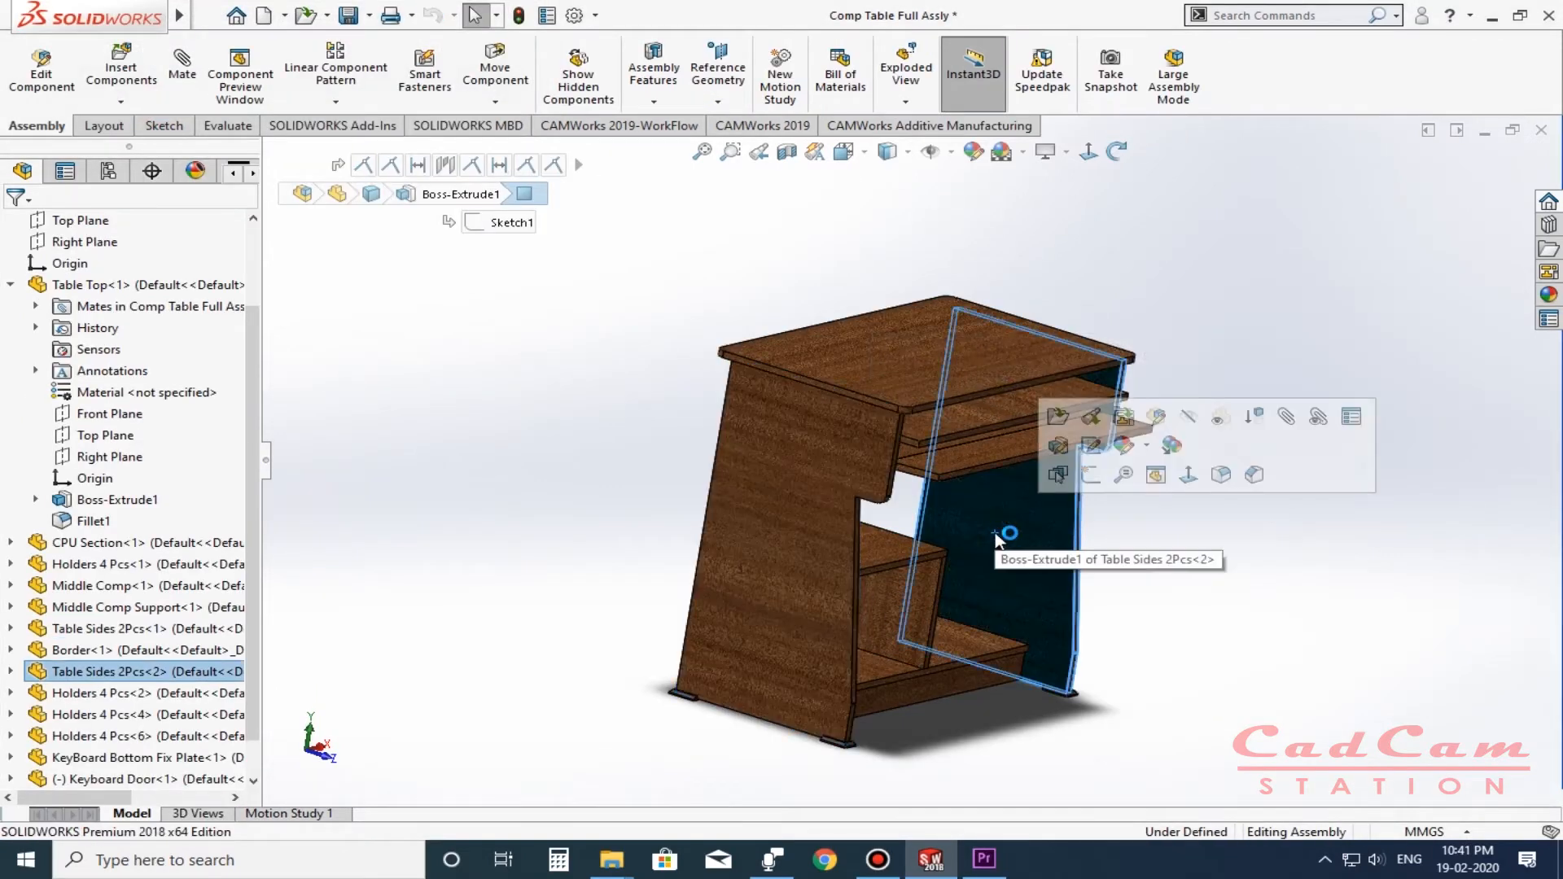
click(900, 355)
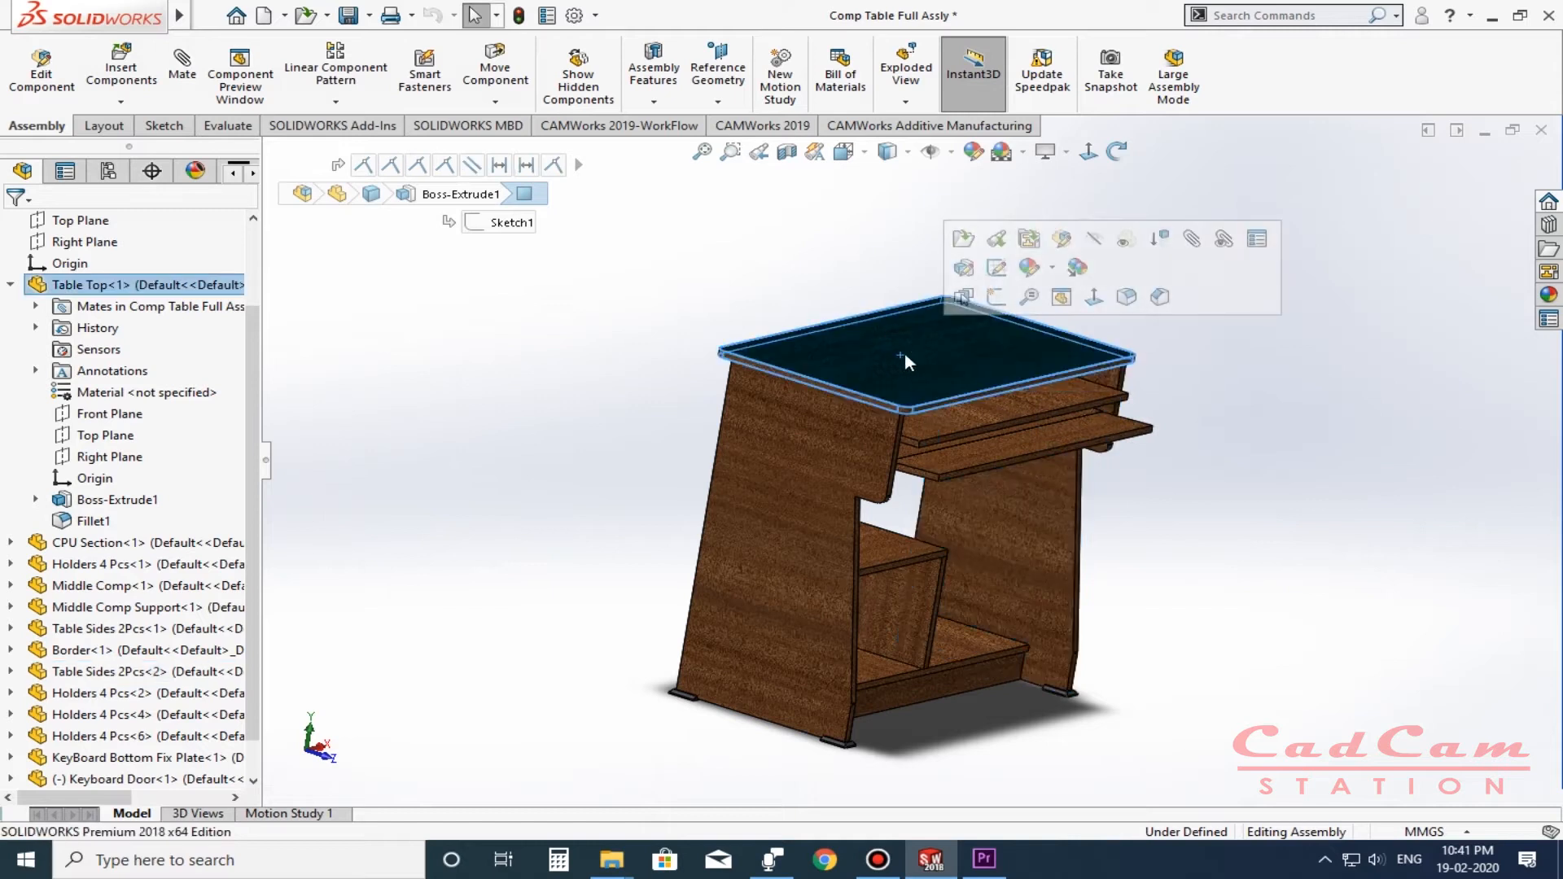
click(963, 237)
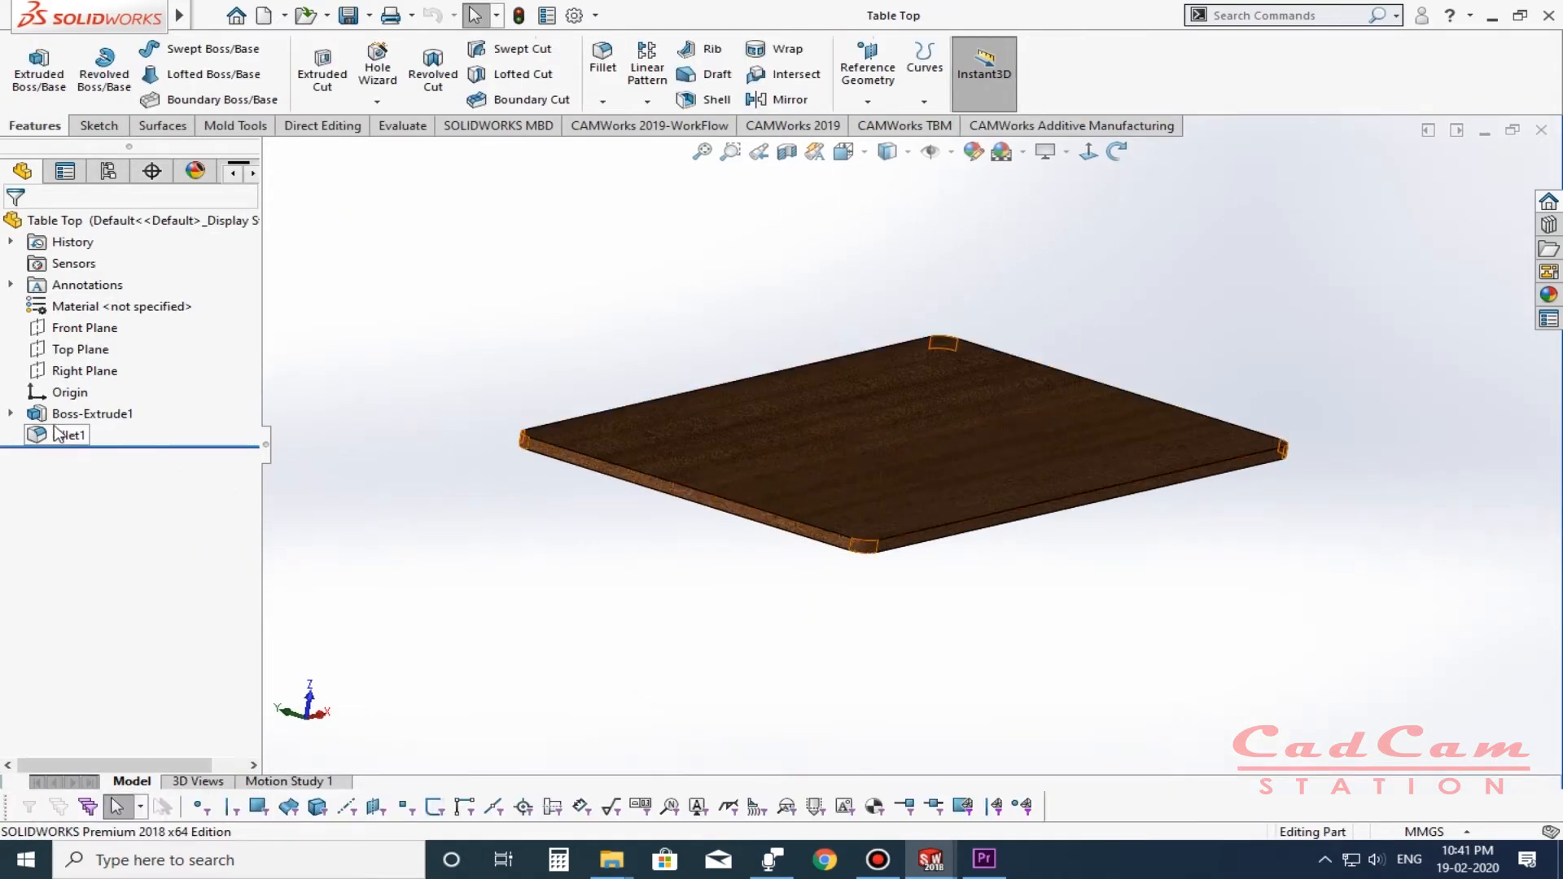
Open the table top's extrusion sketch, review the rectangle's dimensions, and exit the sketch.
click(73, 413)
click(114, 349)
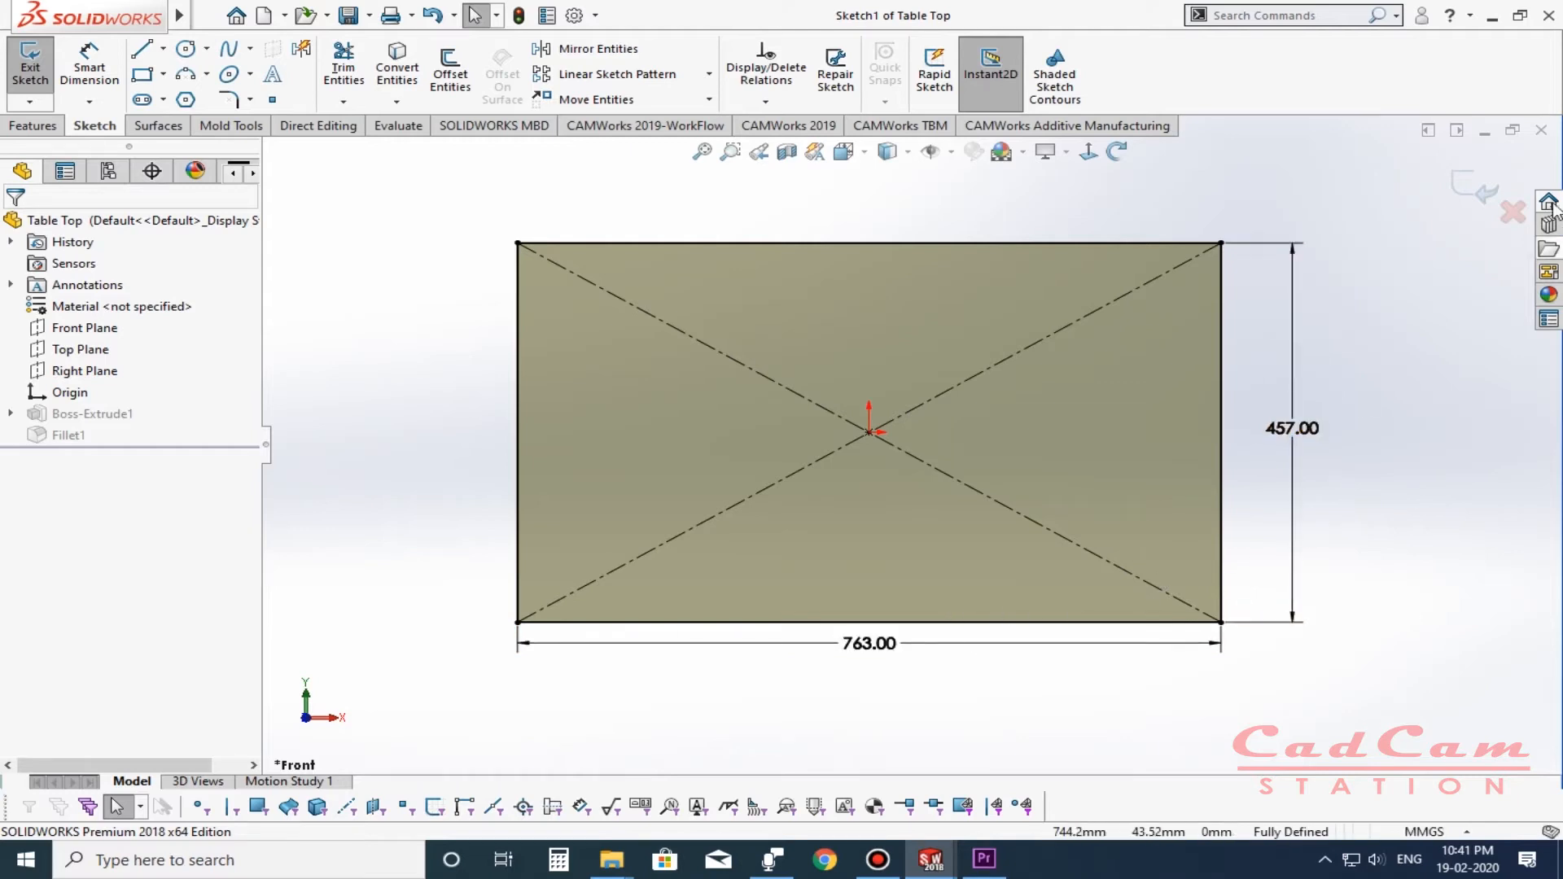
click(1476, 199)
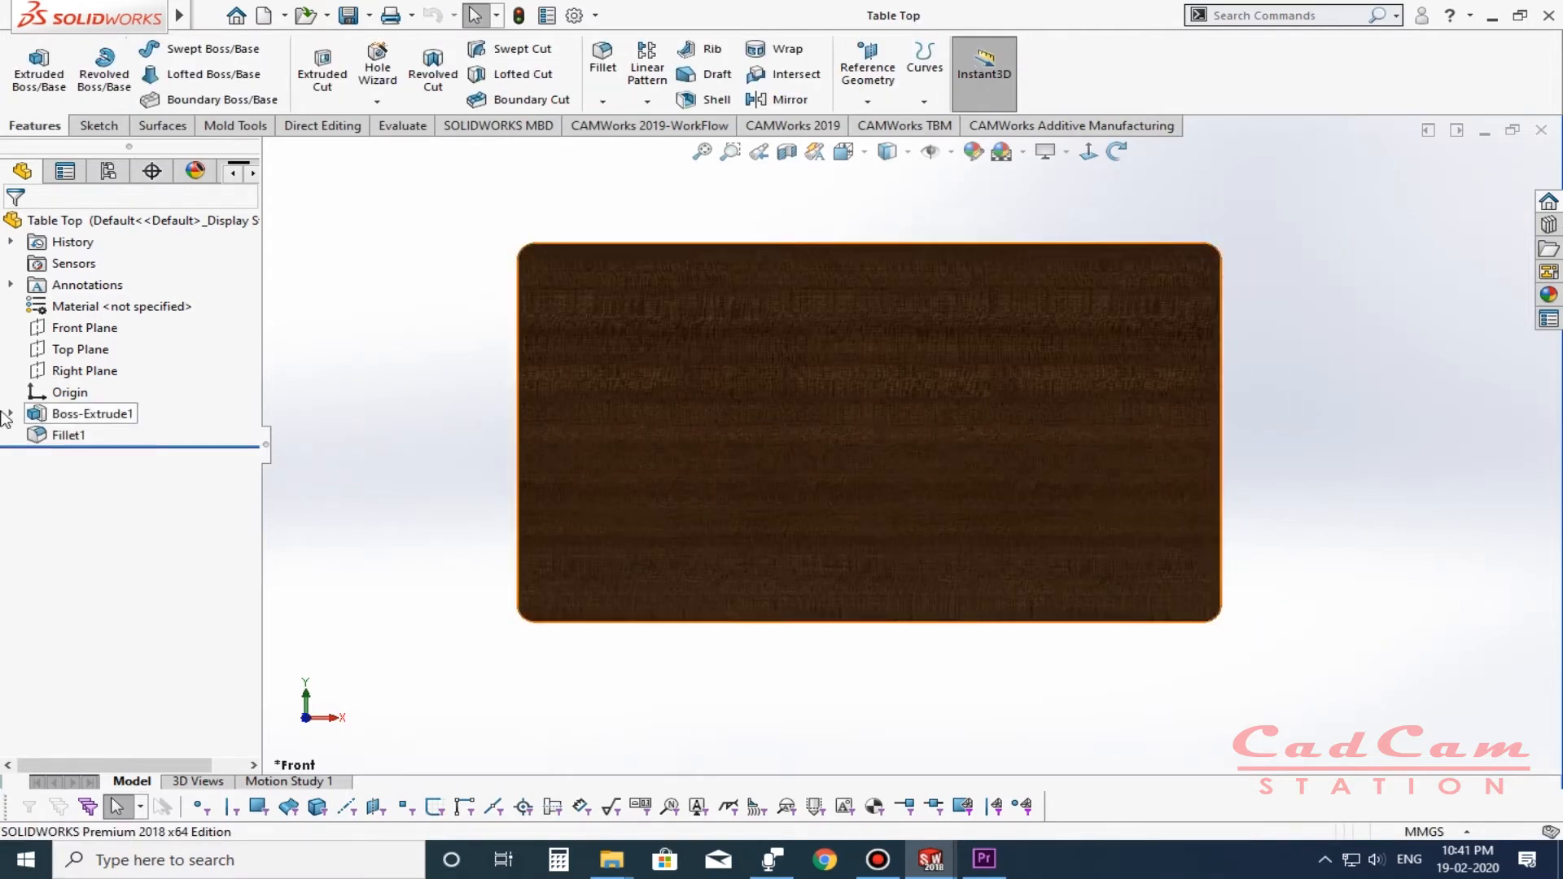
Review the definition of the table top's corner fillet, move the radius callout clear, and accept the feature.
click(75, 437)
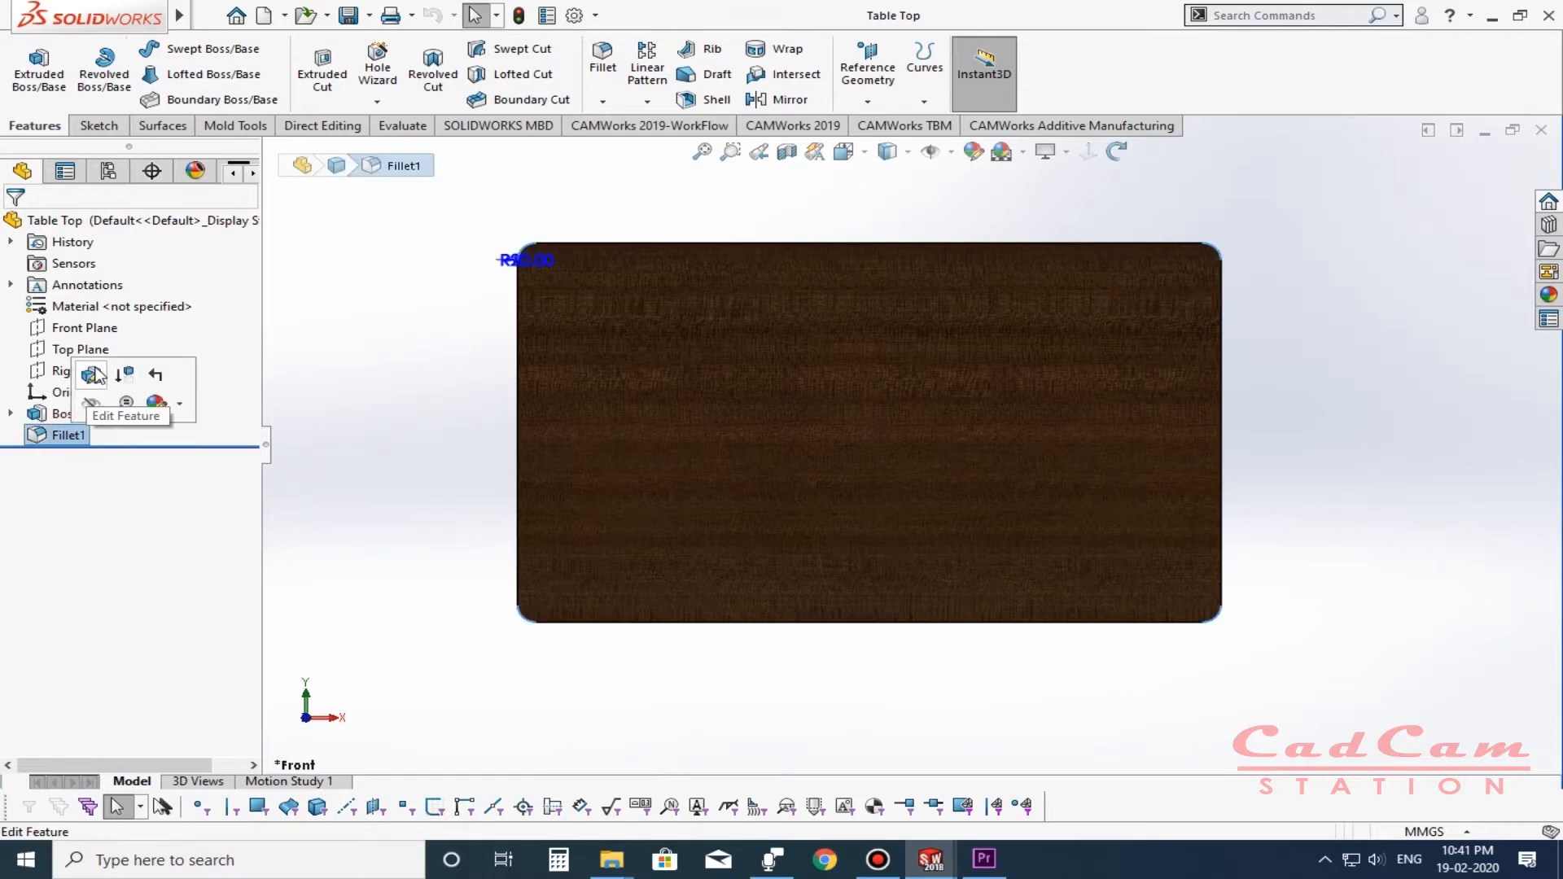
click(98, 368)
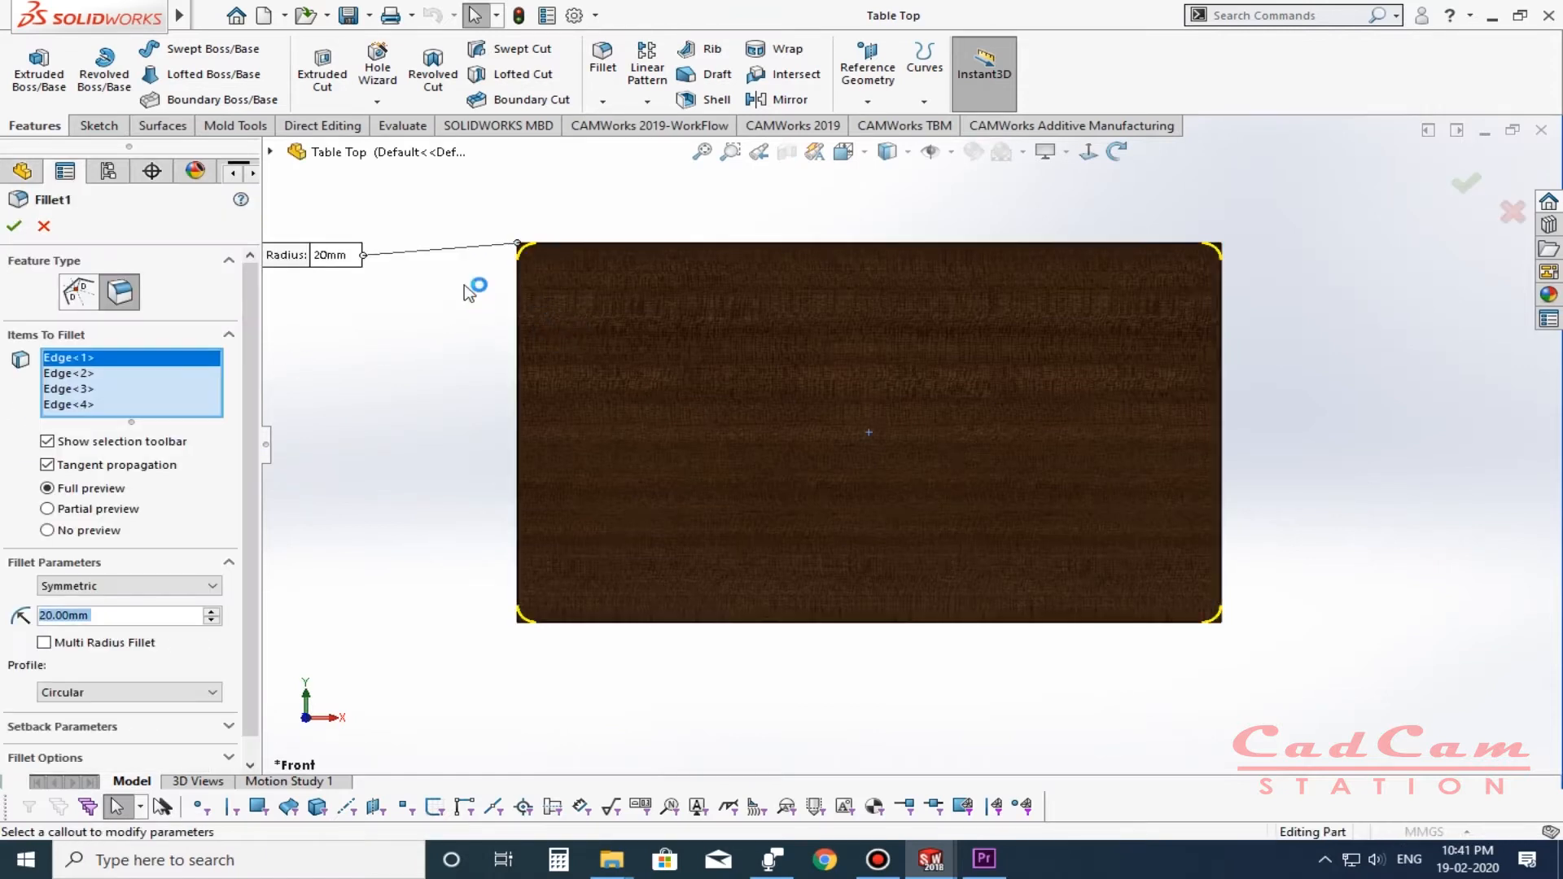
drag(350, 256, 425, 308)
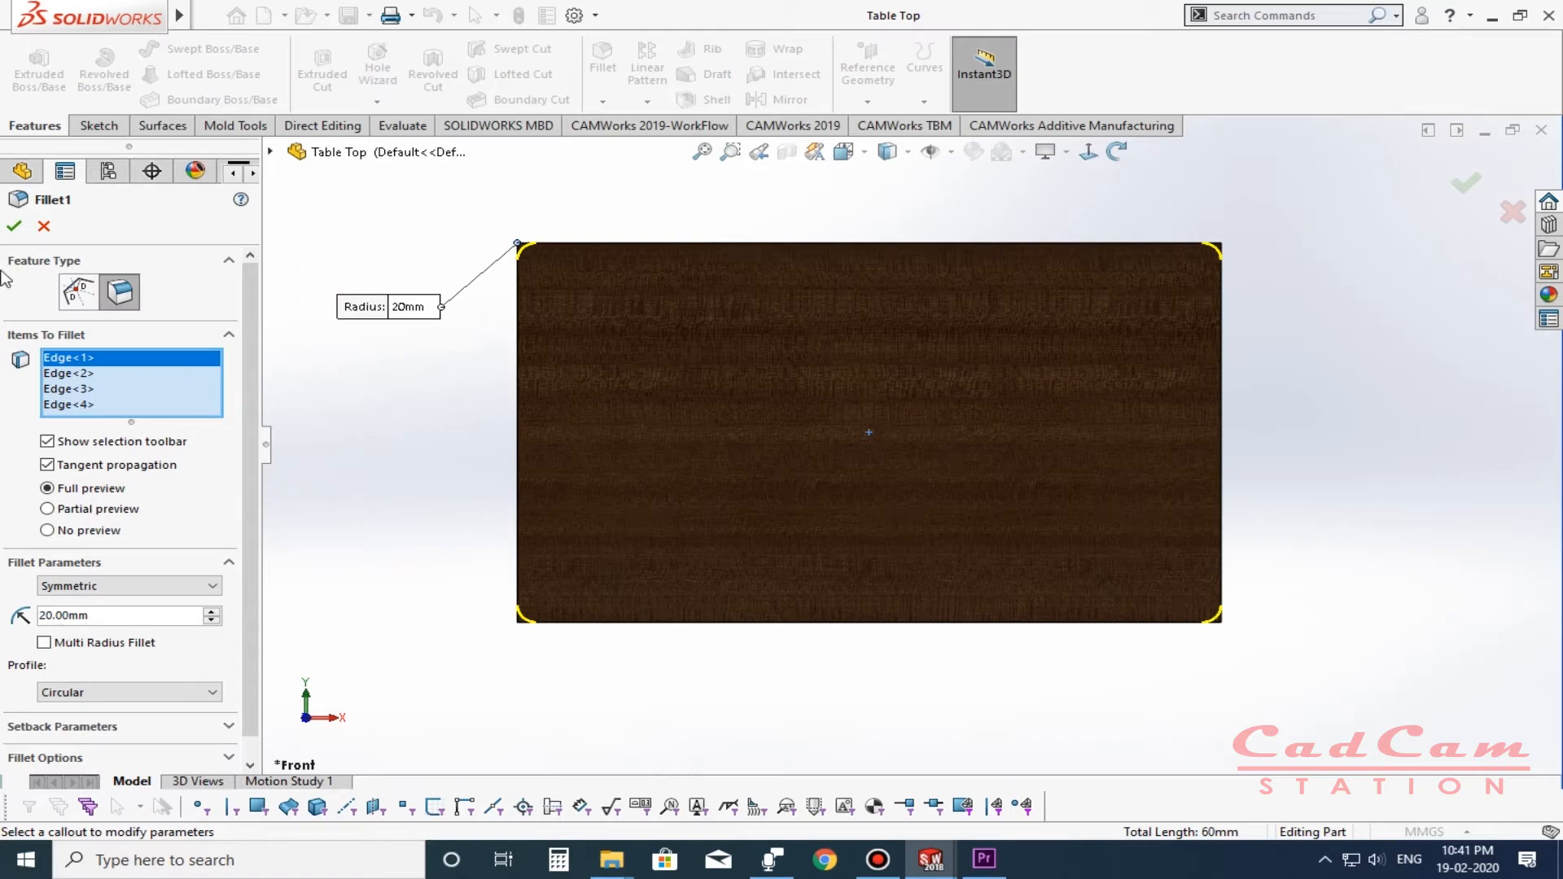
click(17, 229)
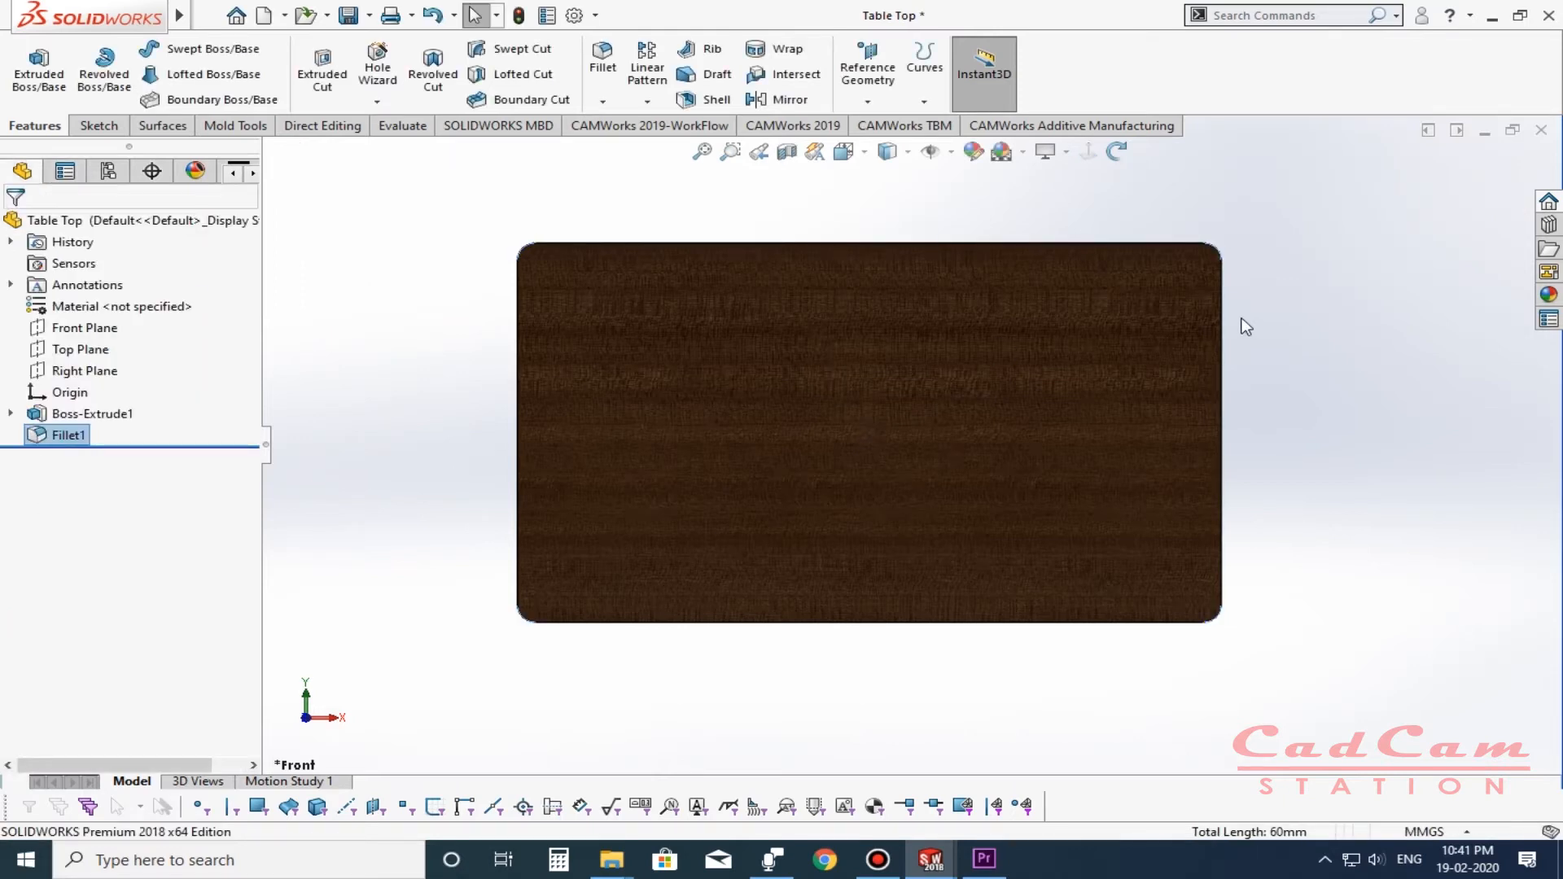
Close the table top part, save its changes, and rebuild the assembly.
click(1541, 130)
click(720, 424)
click(182, 110)
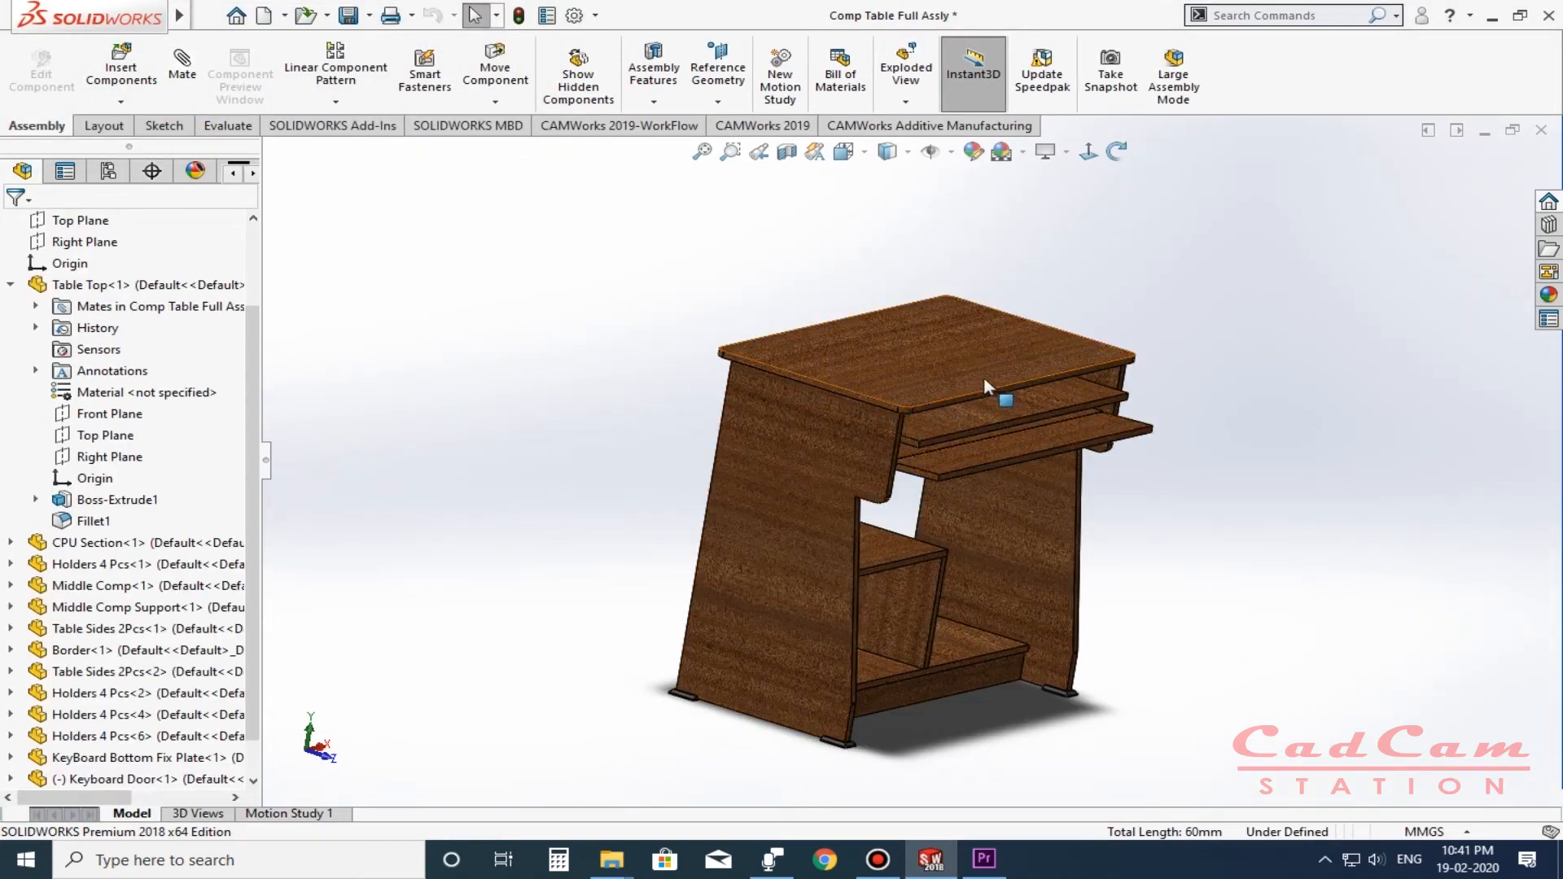
Hide the table top and both side panels to expose the inner components of the assembly.
key(Tab)
key(Tab)
key(Tab)
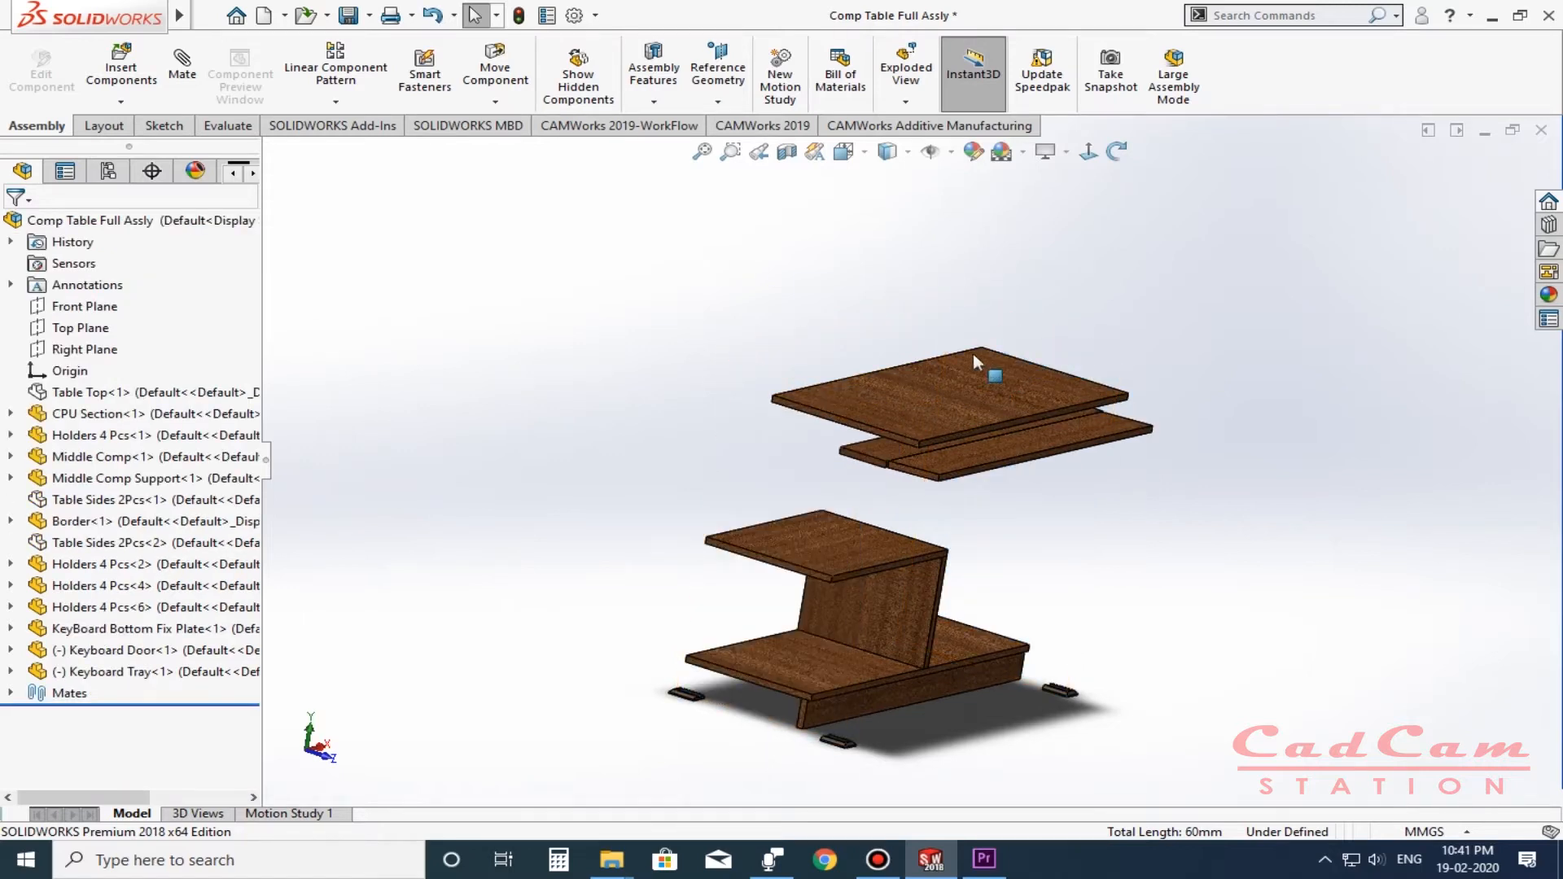
Open the Keyboard Tray part and open its Boss-Extrude1 sketch for editing.
click(934, 403)
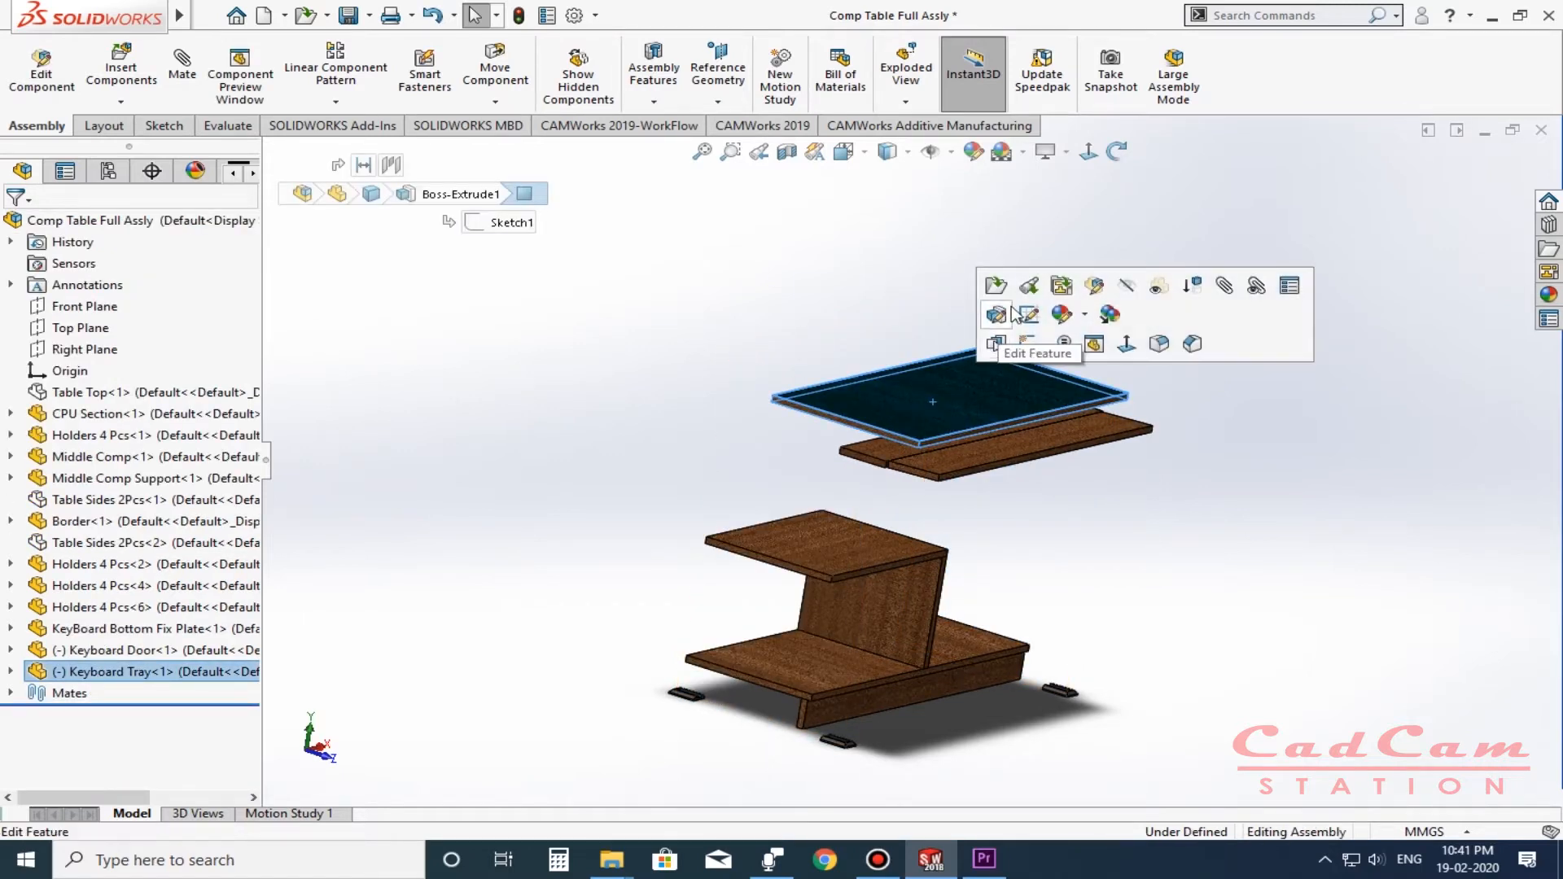
click(1027, 284)
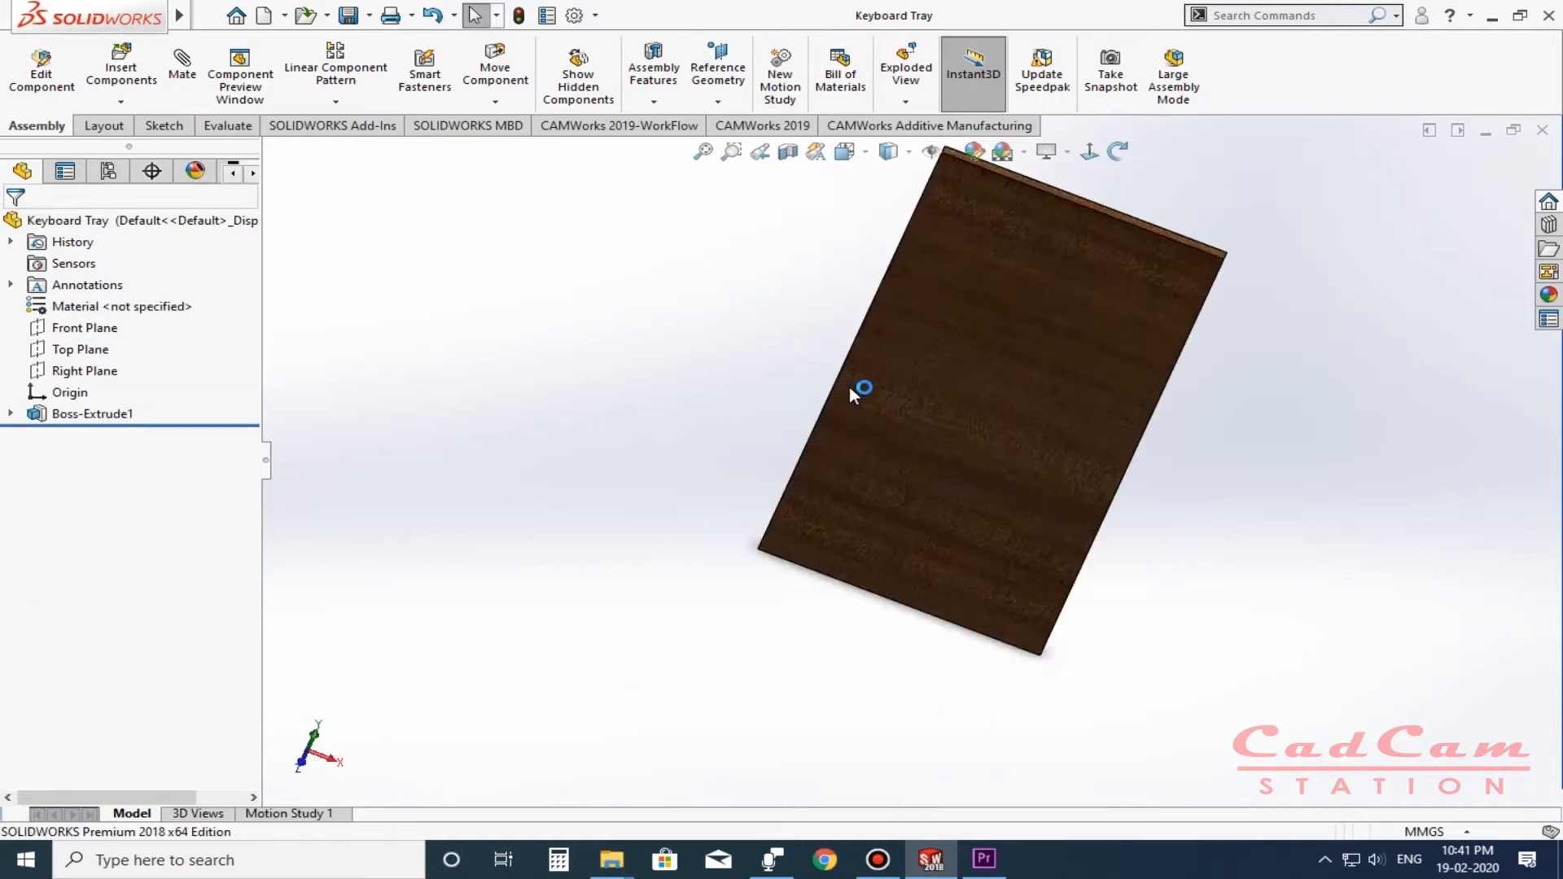
click(126, 415)
click(180, 359)
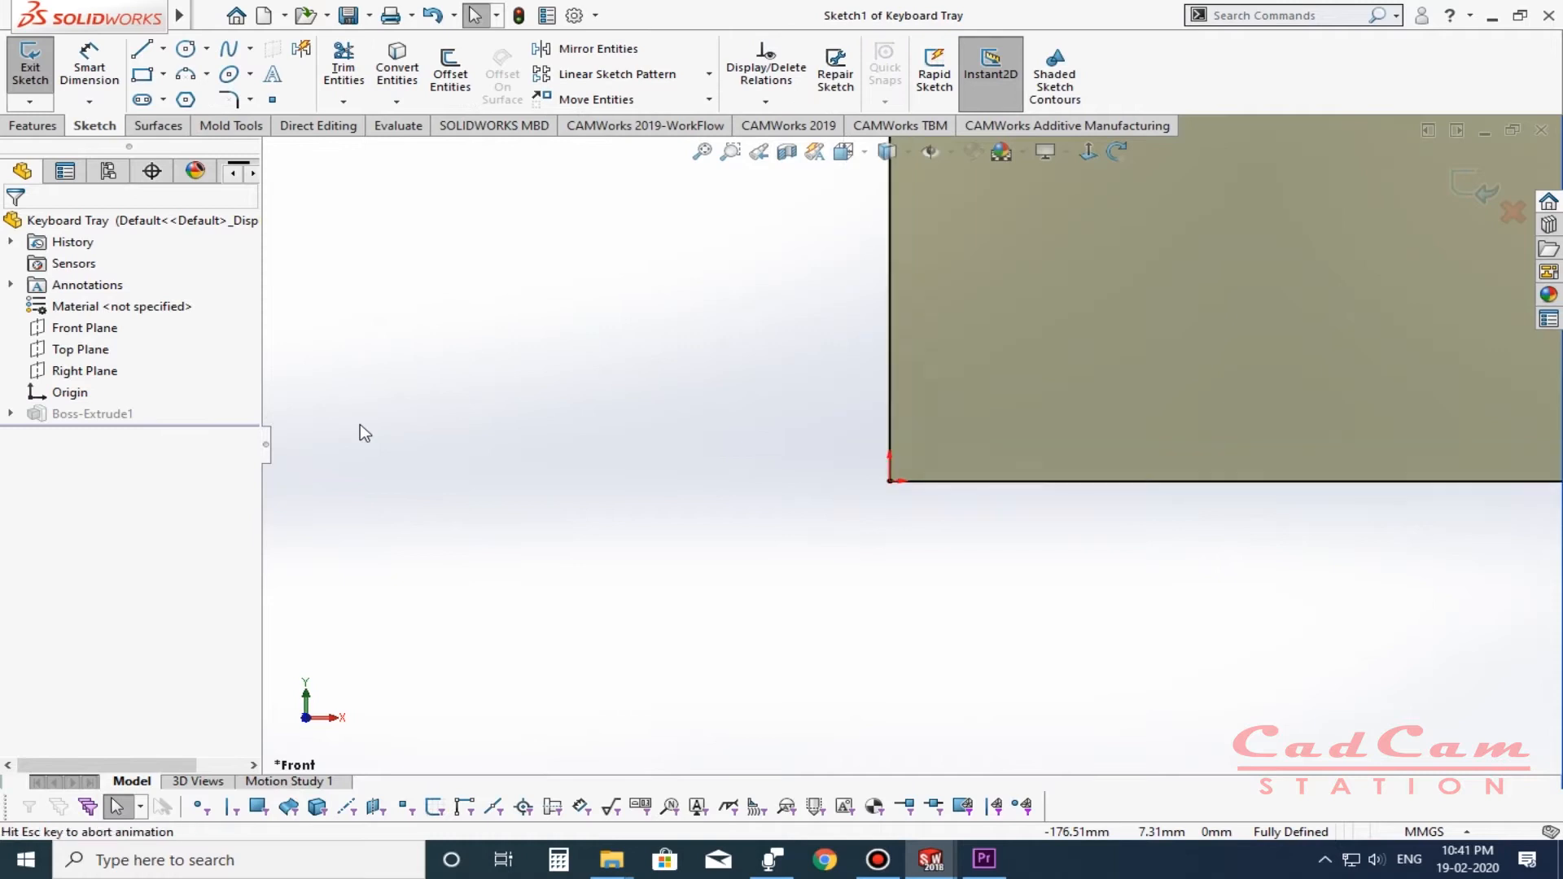
Move the Keyboard Tray sketch's length dimension clear of the profile, close the sketch and part, and rebuild the assembly.
drag(749, 446, 666, 439)
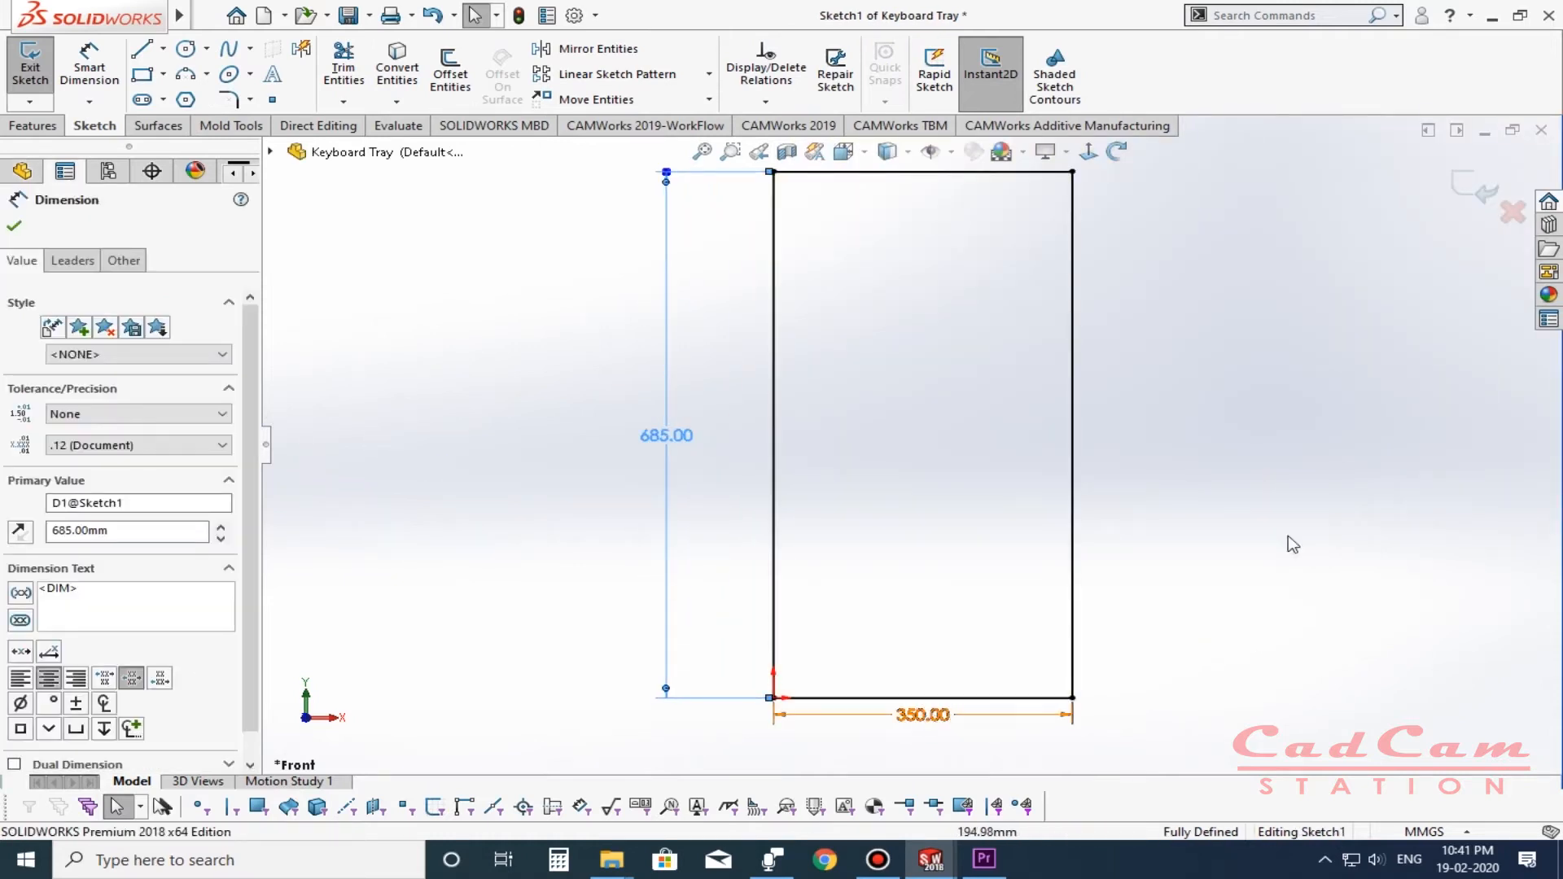
click(1478, 188)
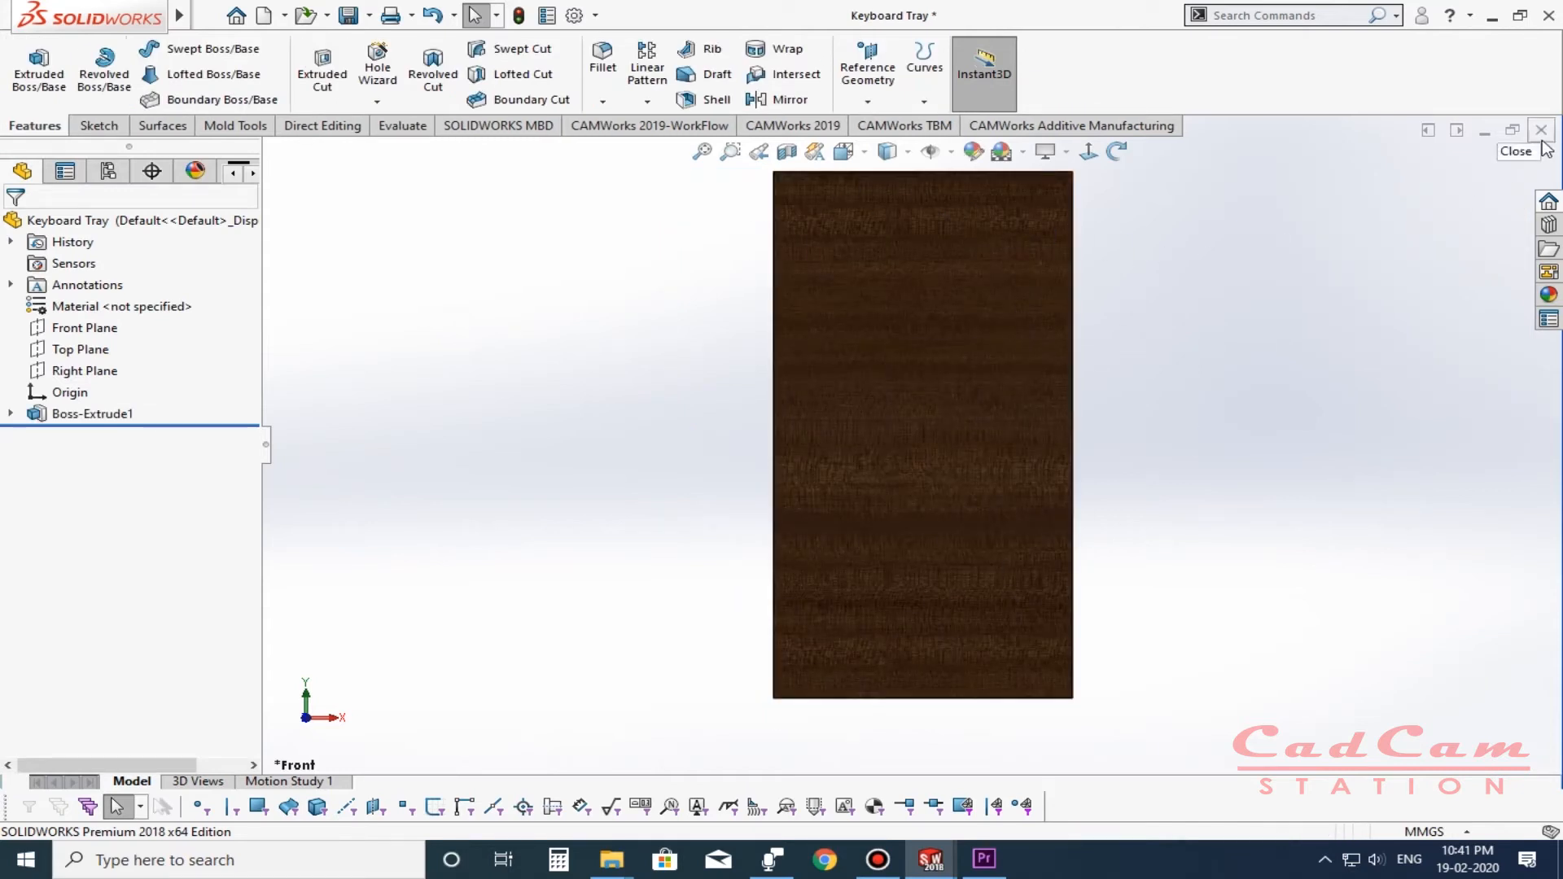
click(1541, 130)
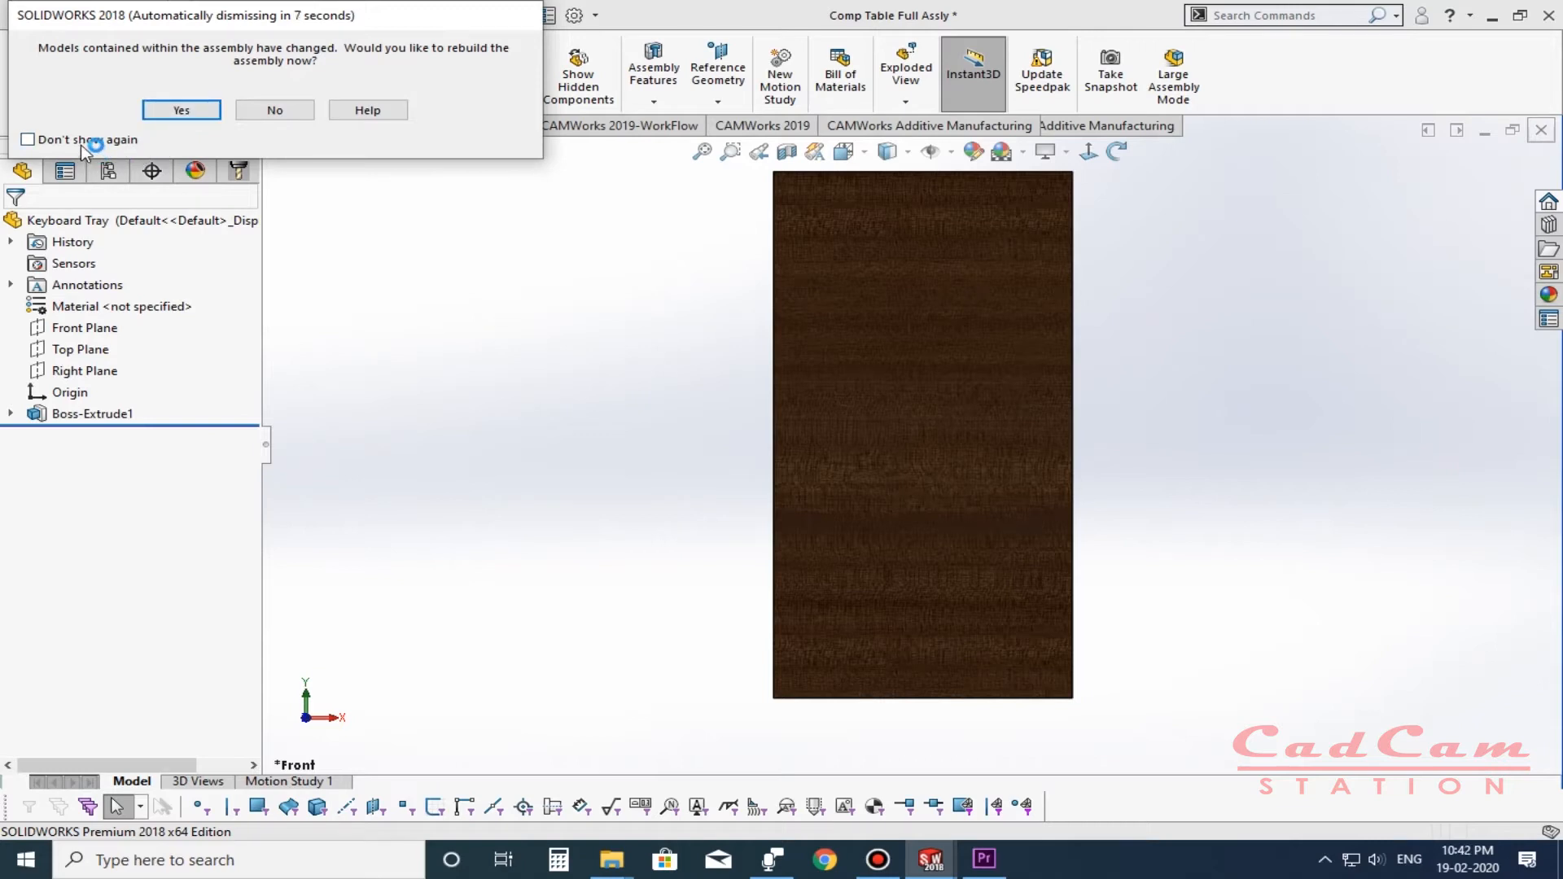
click(181, 111)
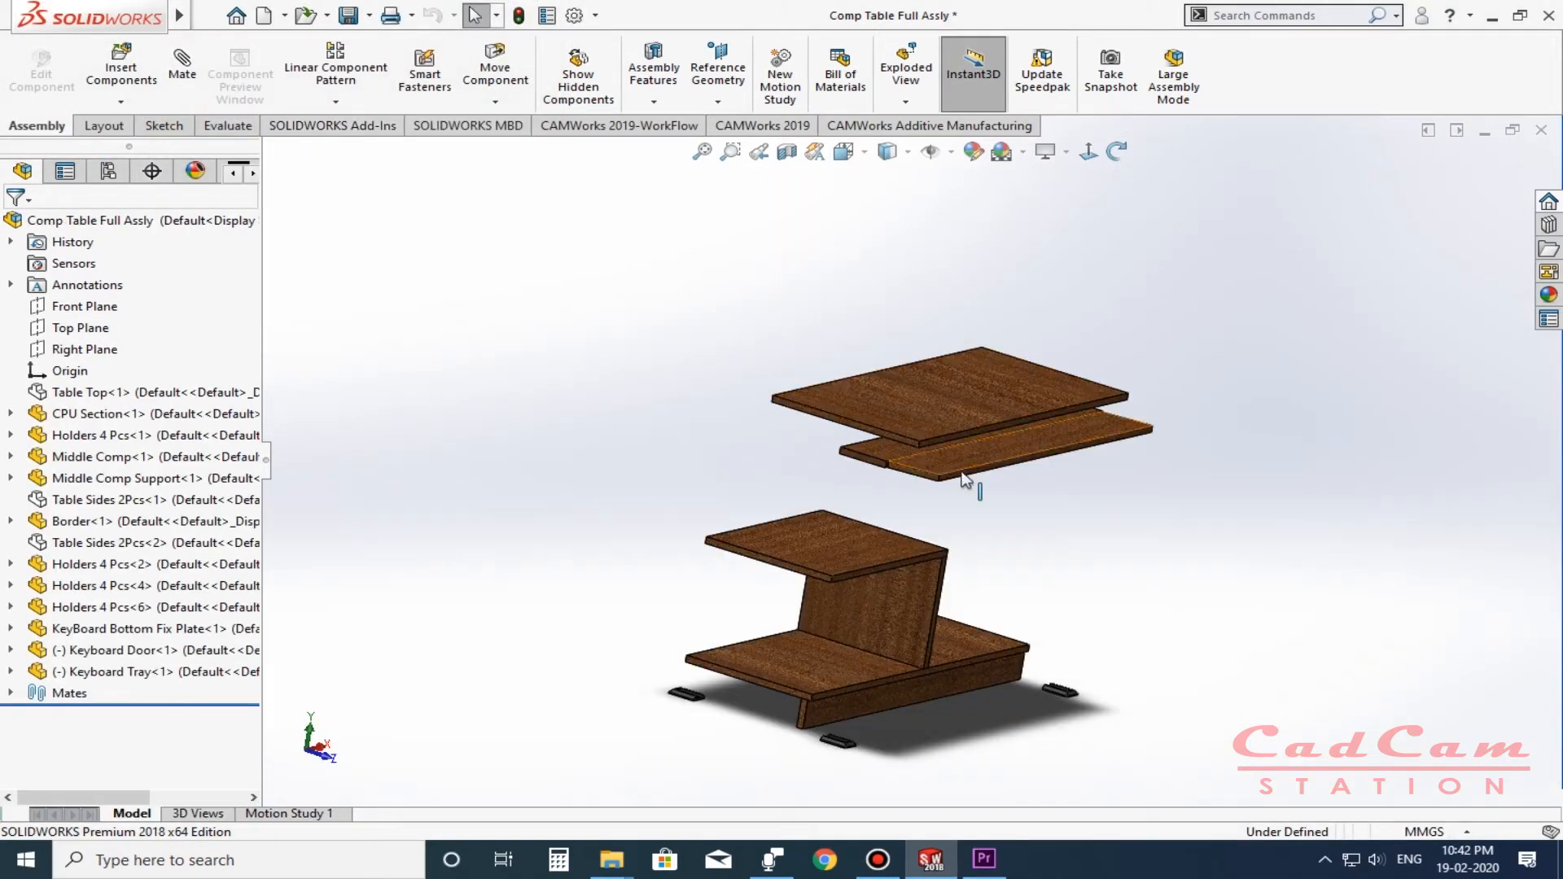
Hide the Keyboard Tray in the assembly and open the KeyBoard Bottom Fix Plate part in its own window.
key(Tab)
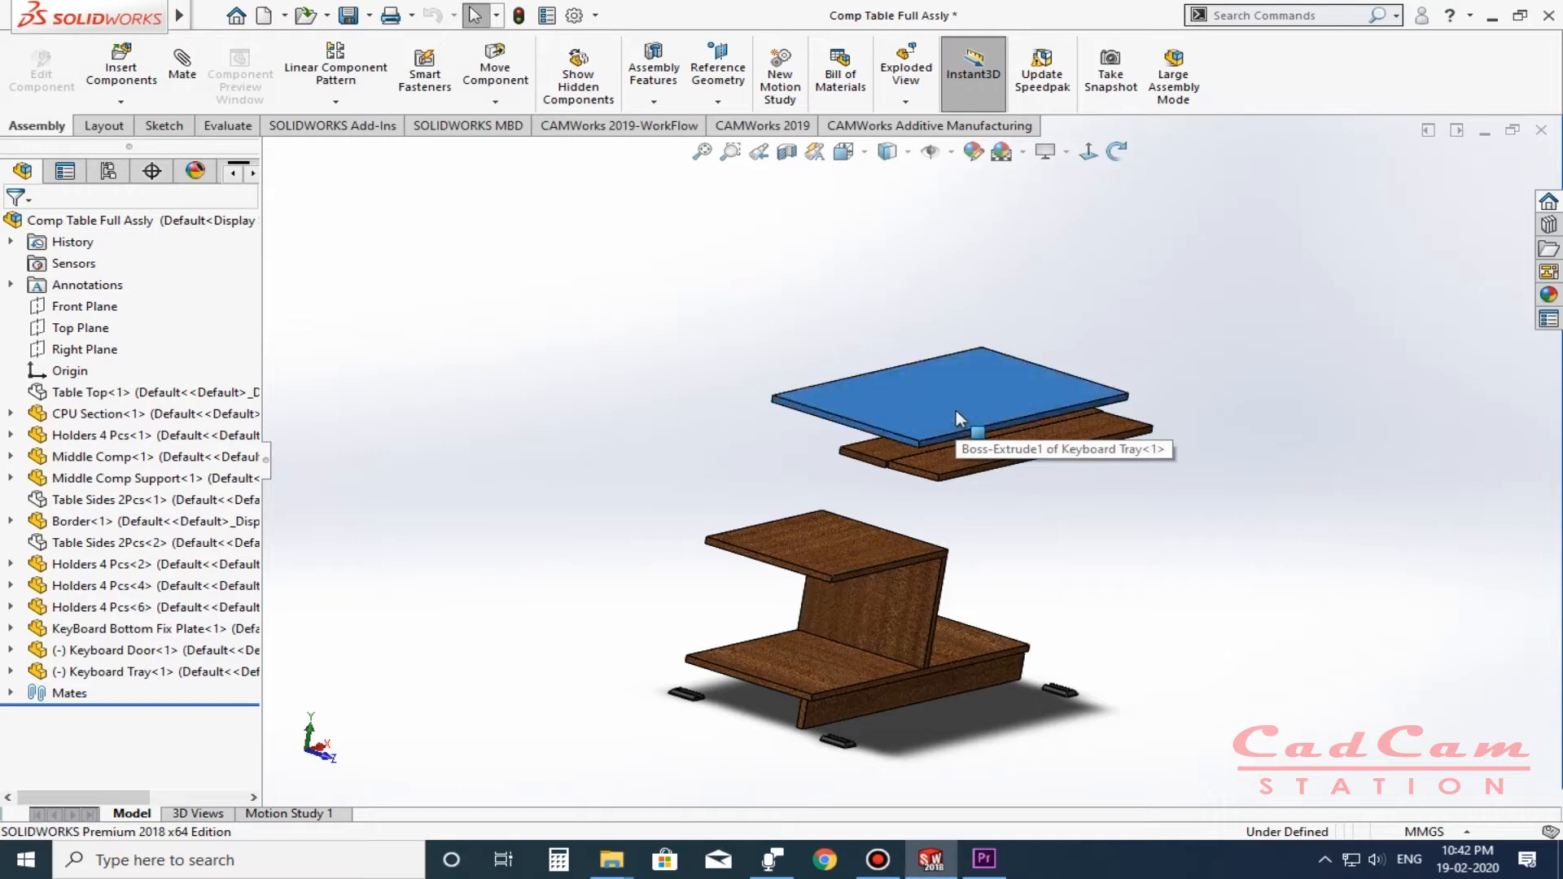
click(899, 450)
click(988, 332)
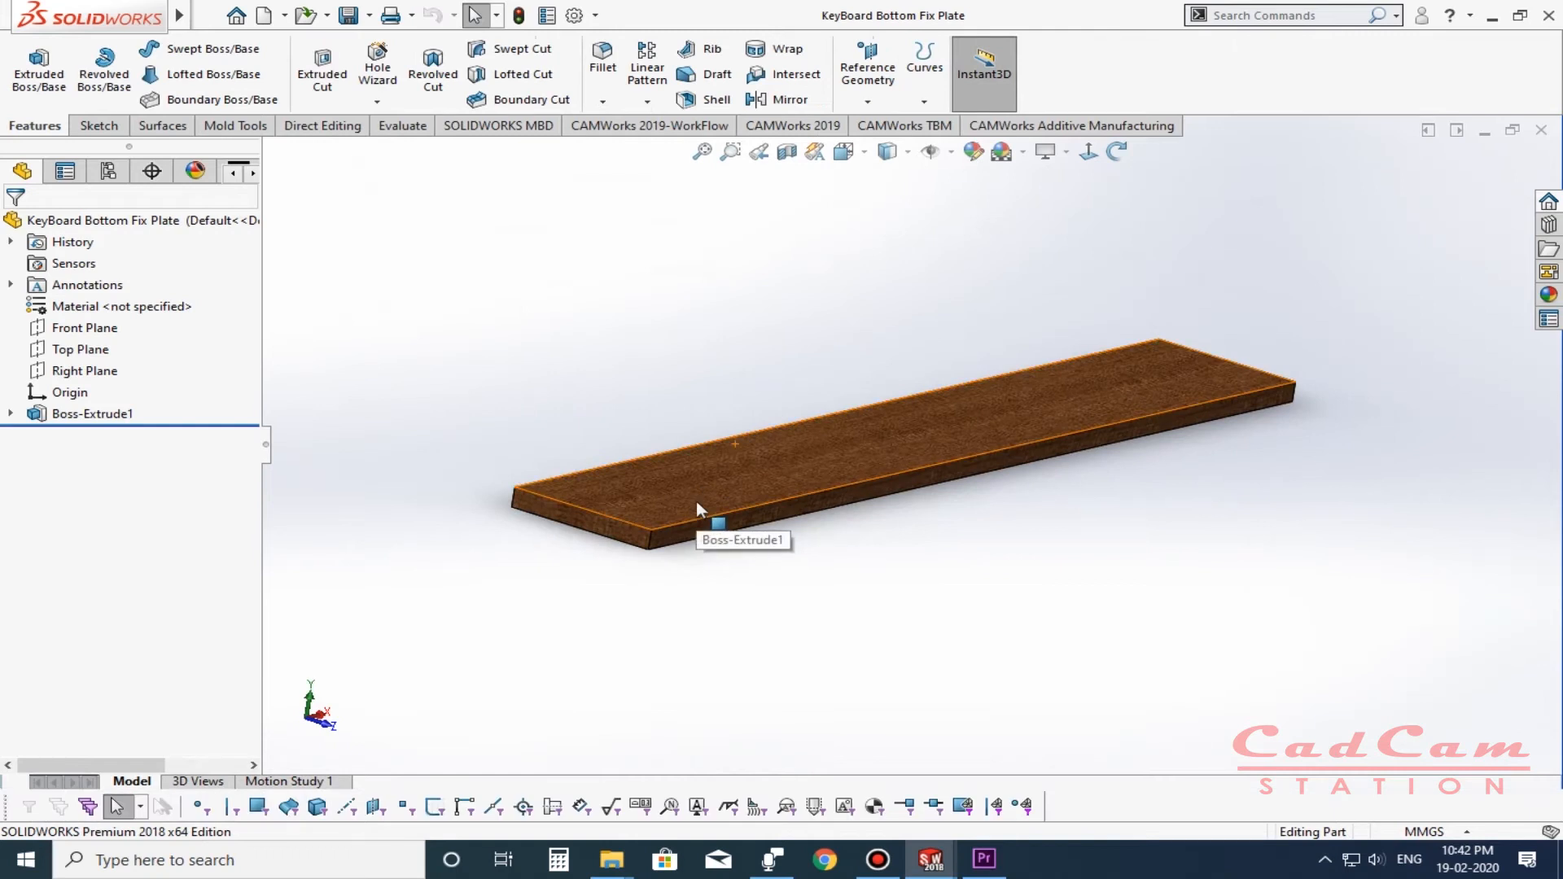
Review the dimensions in the bottom fix plate's Boss-Extrude1 sketch, and close the part to return to the assembly.
click(85, 415)
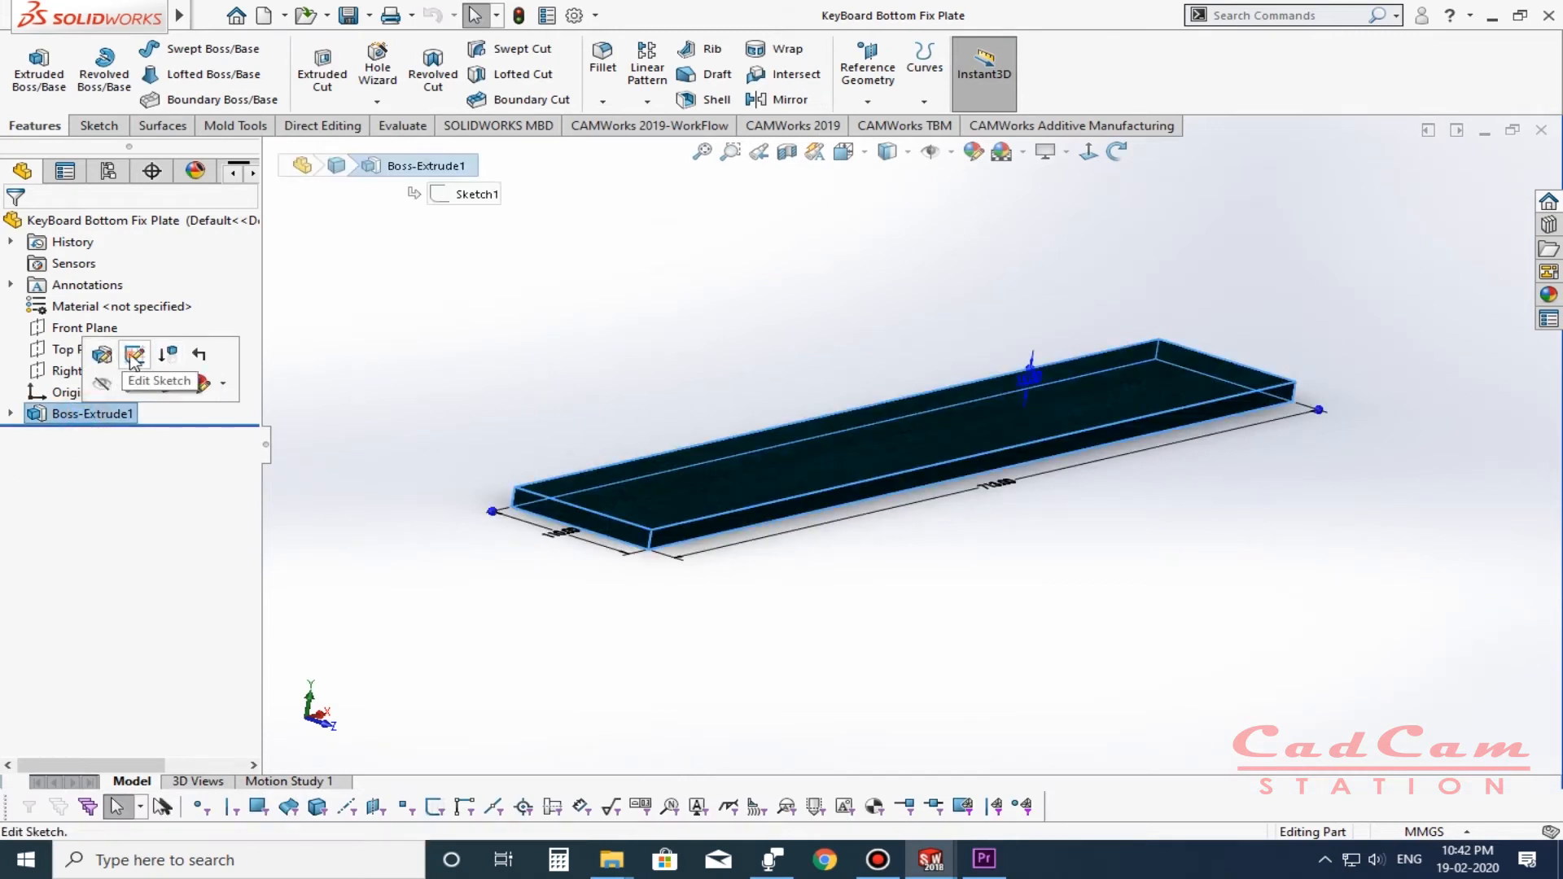
click(128, 352)
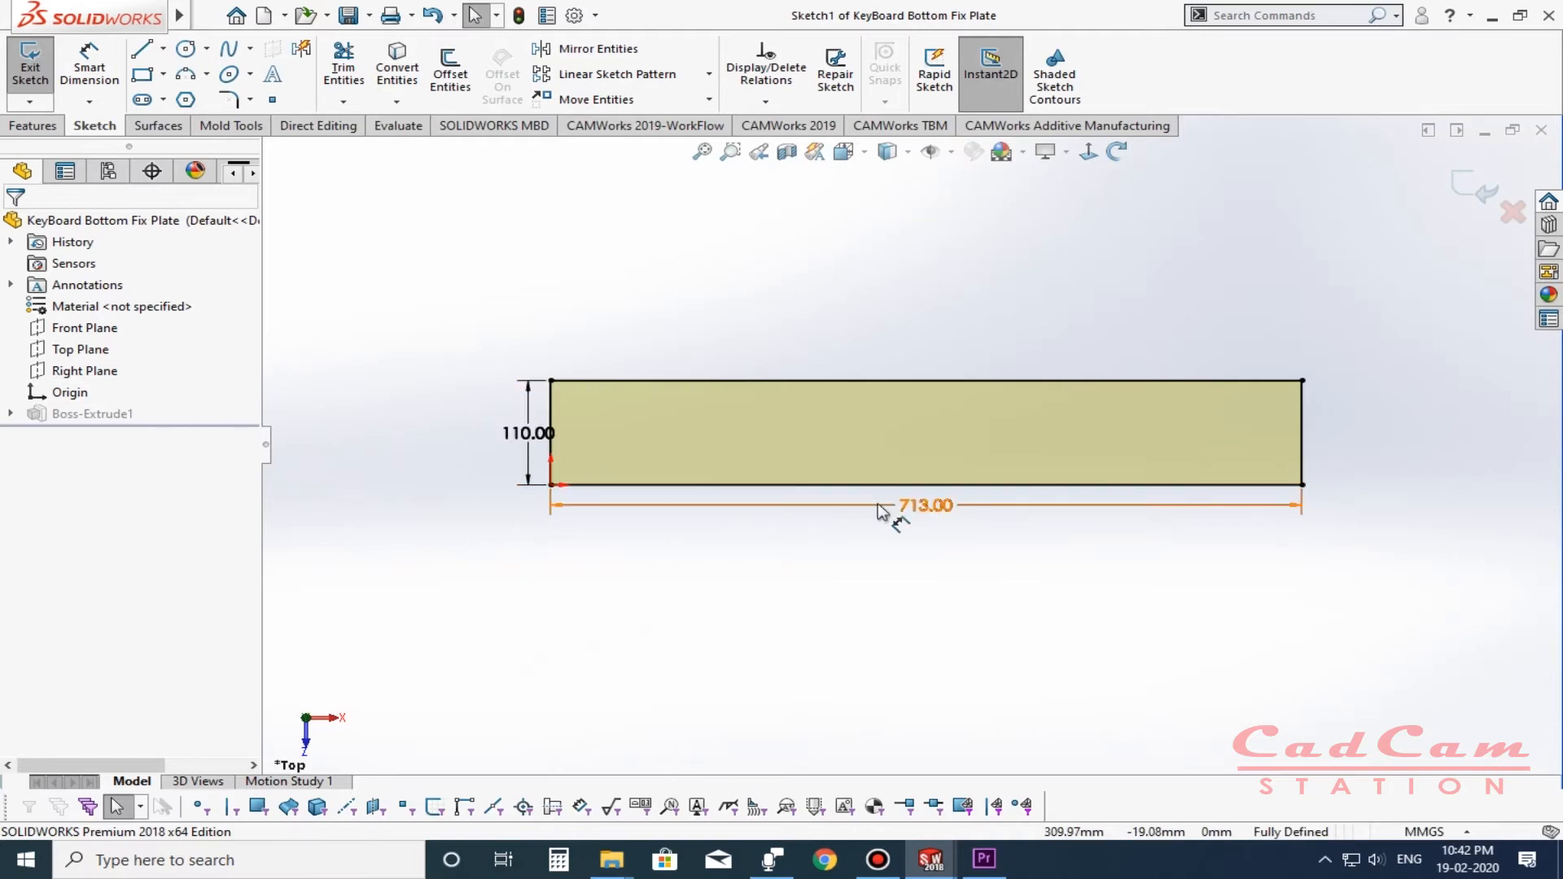
click(1483, 188)
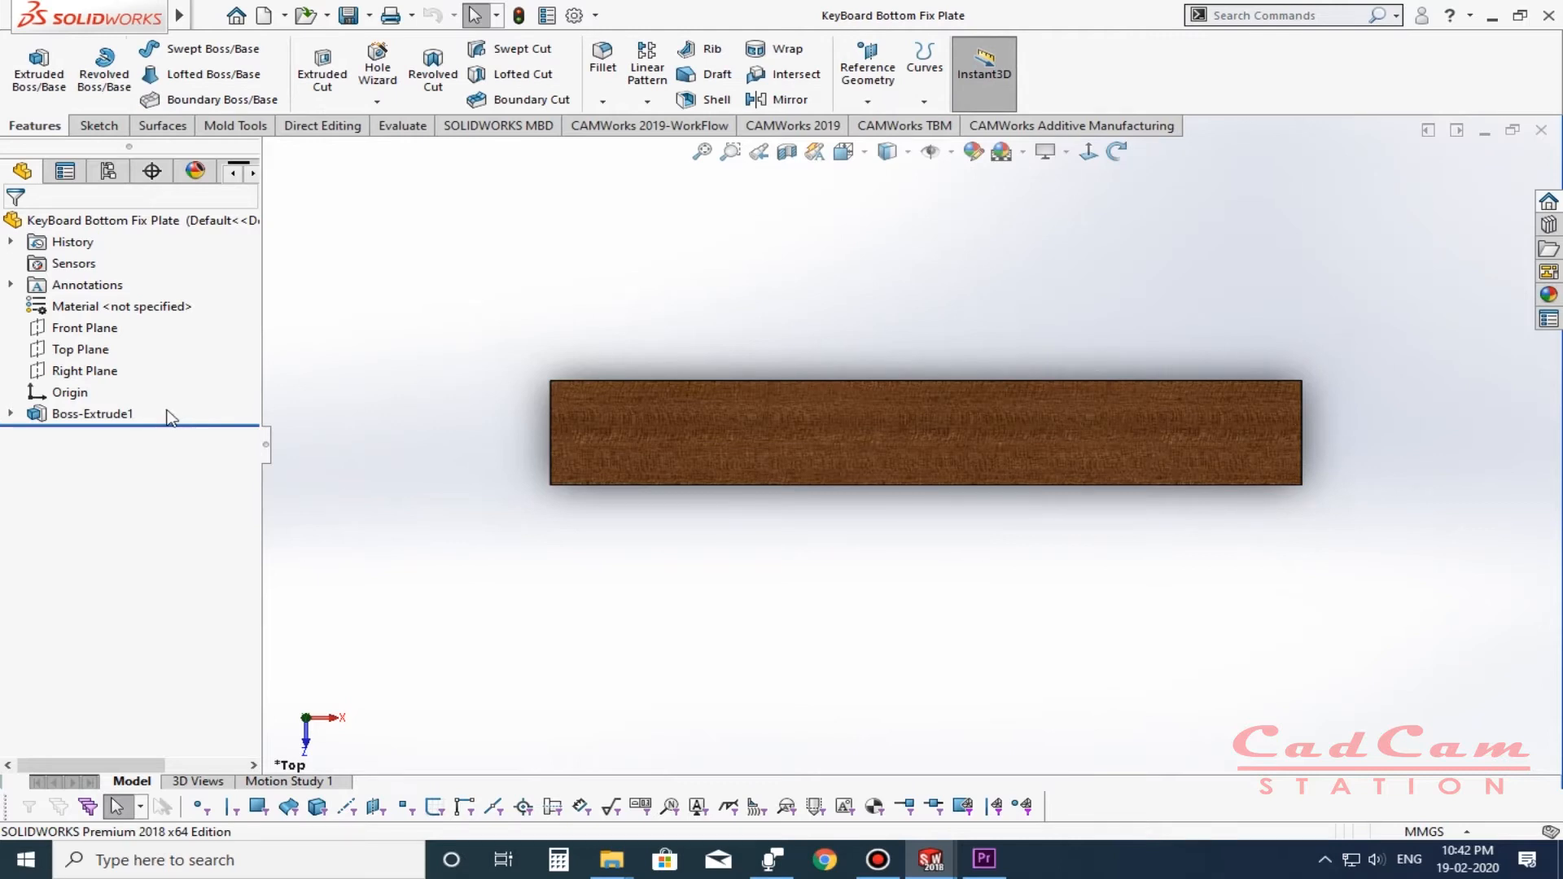
click(1541, 130)
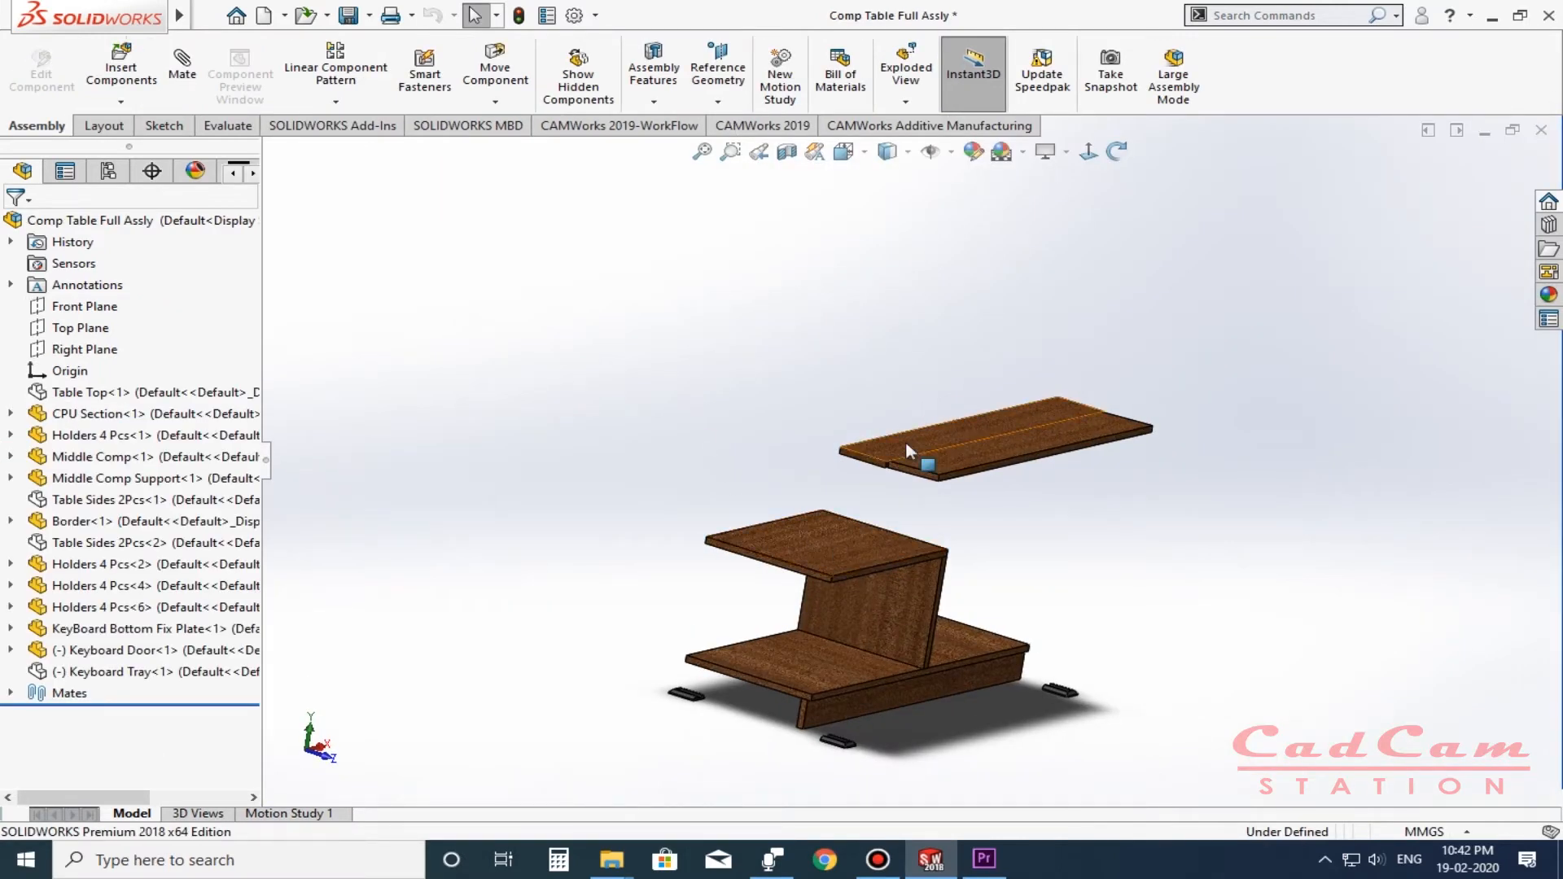
Hide the KeyBoard Bottom Fix Plate in the assembly and open the Keyboard Door part in its own window.
key(Tab)
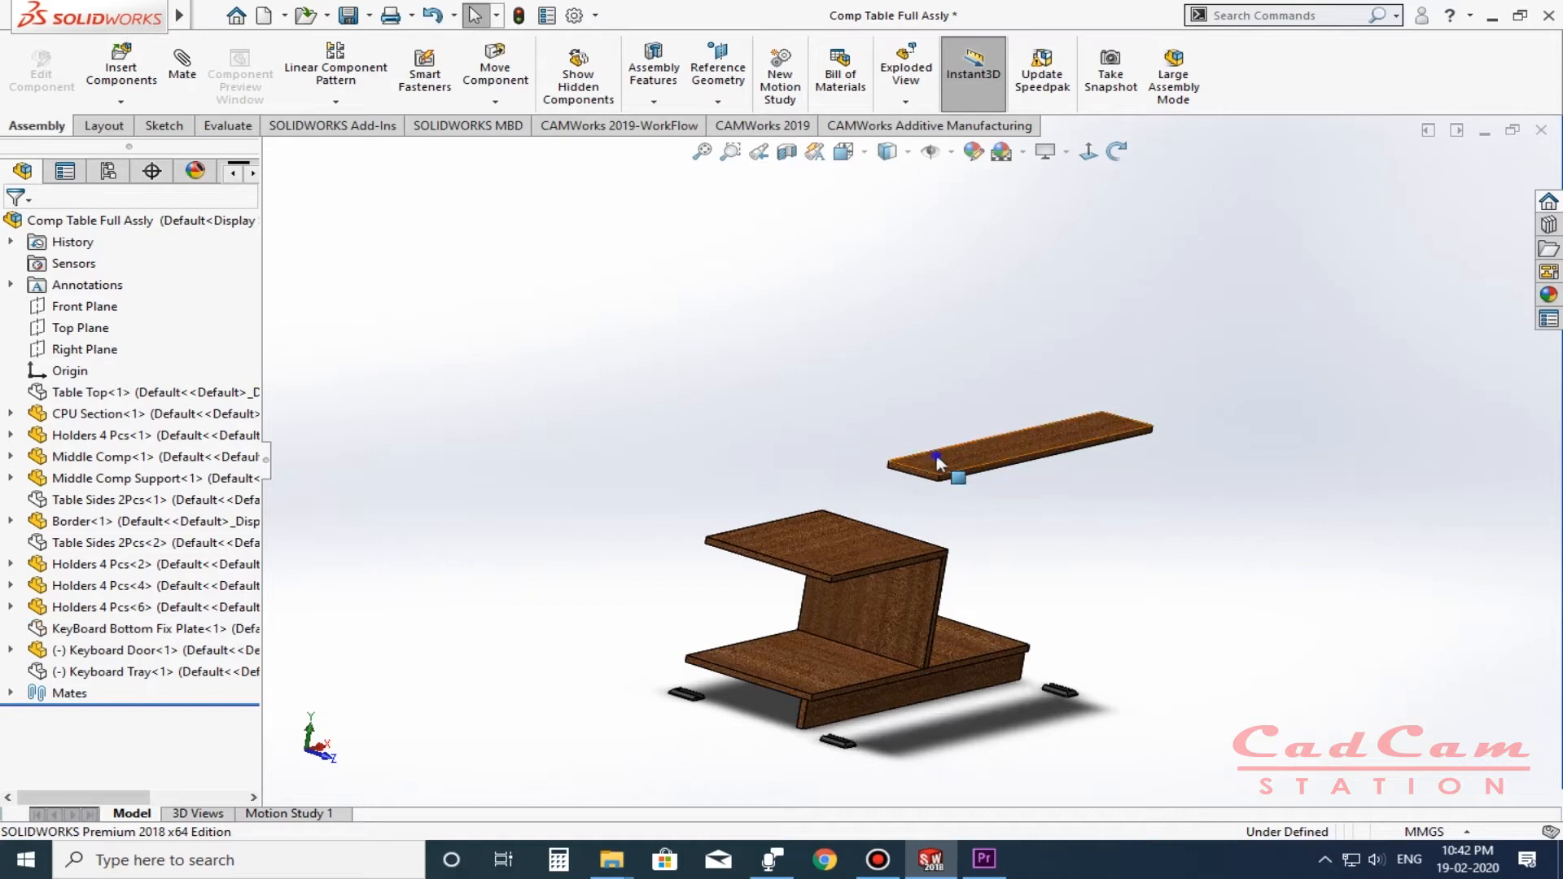
right_click(936, 462)
click(981, 183)
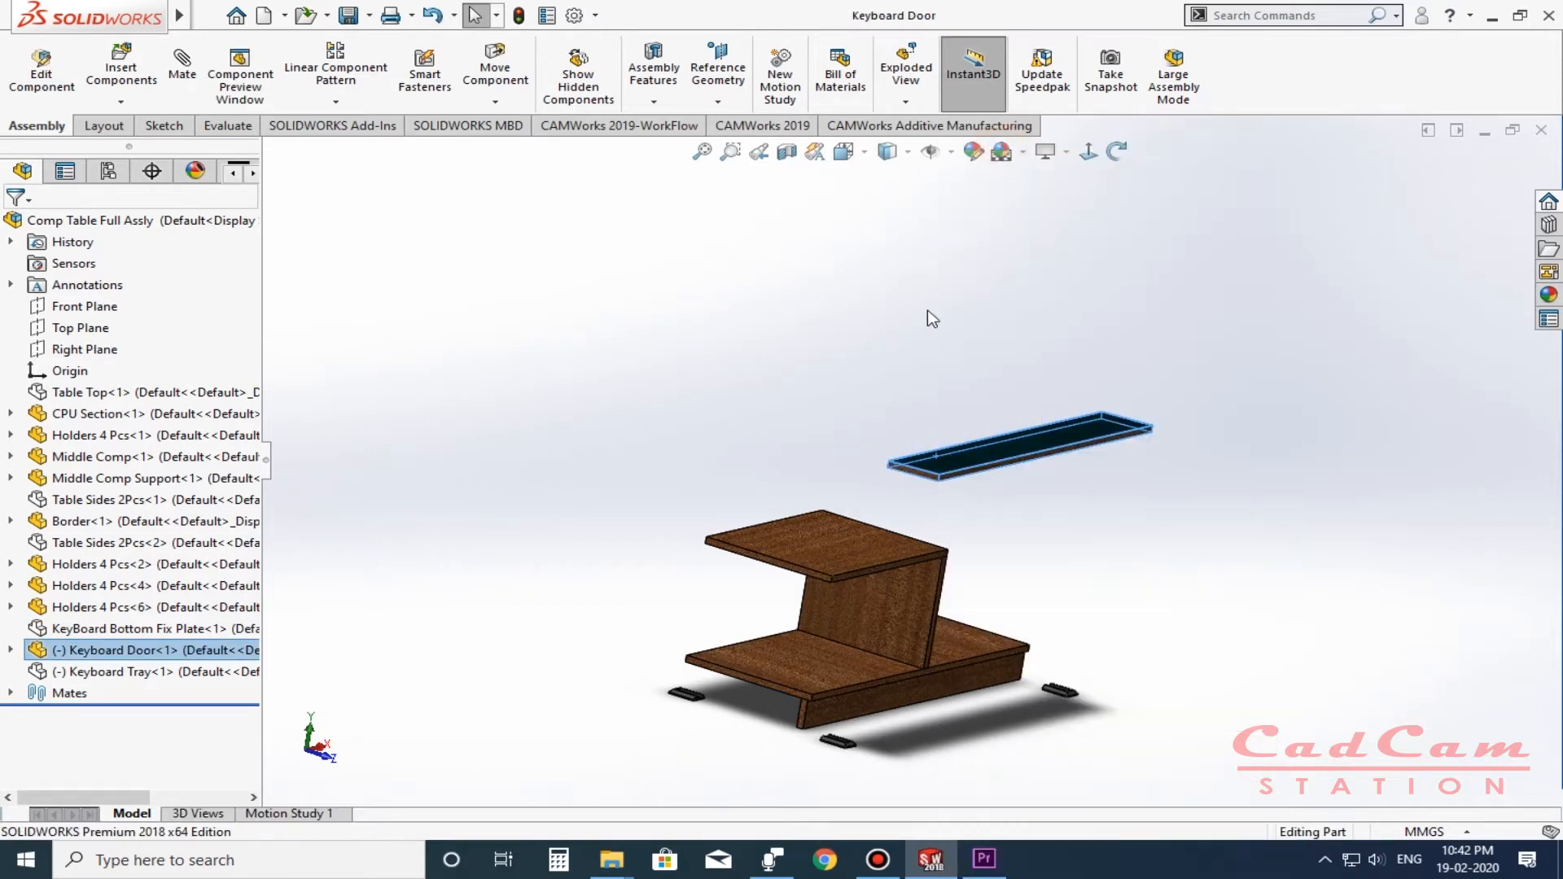
Review the Keyboard Door's Boss-Extrude1 sketch dimensions, close the part, and hide the door in the assembly.
click(85, 413)
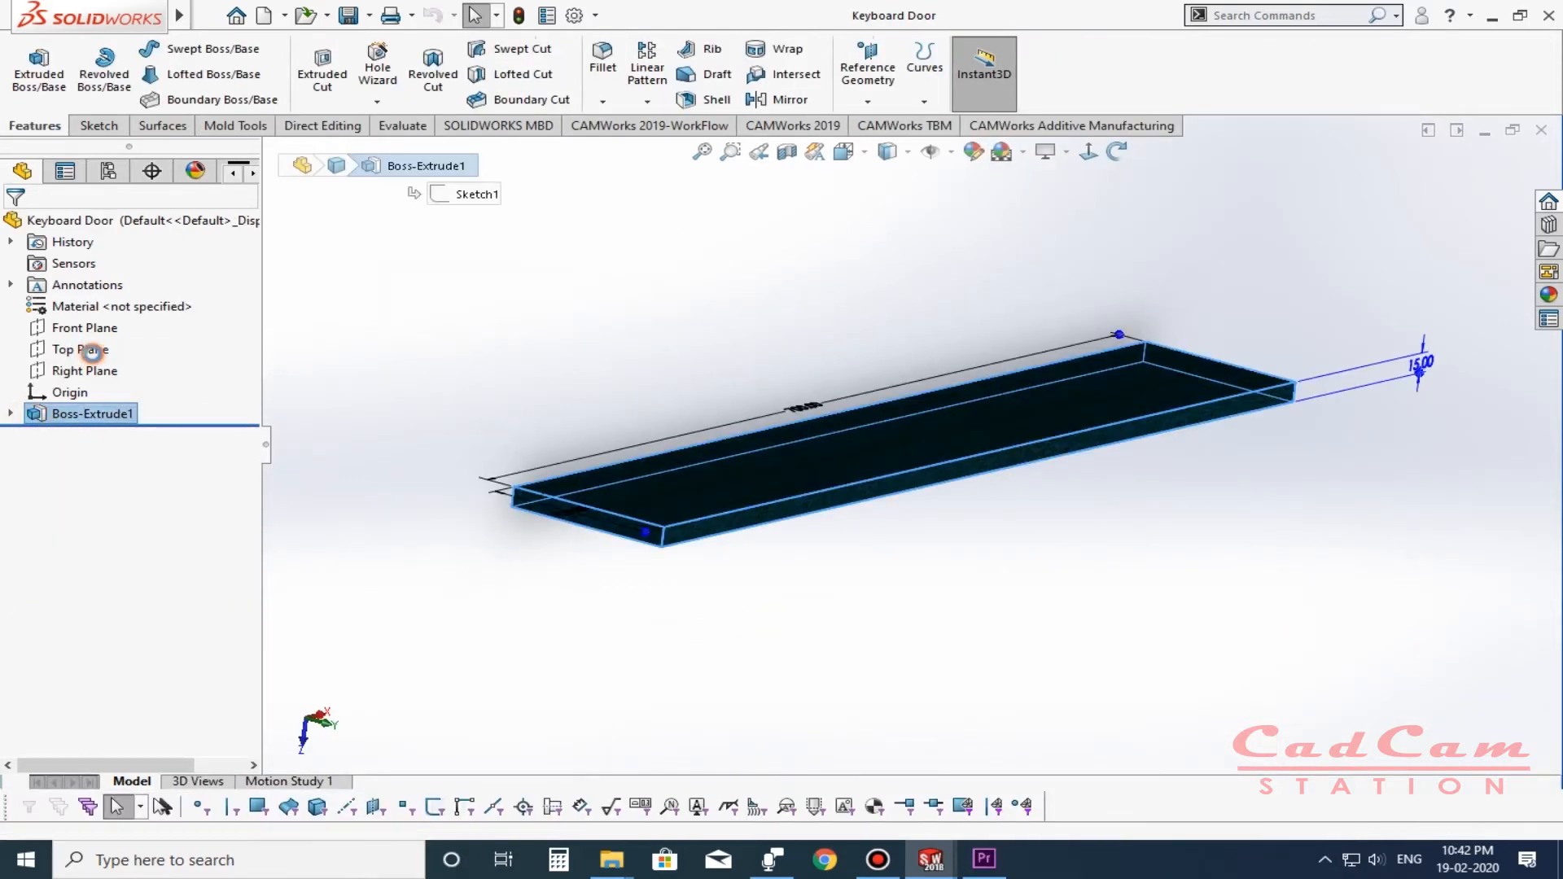
key(f)
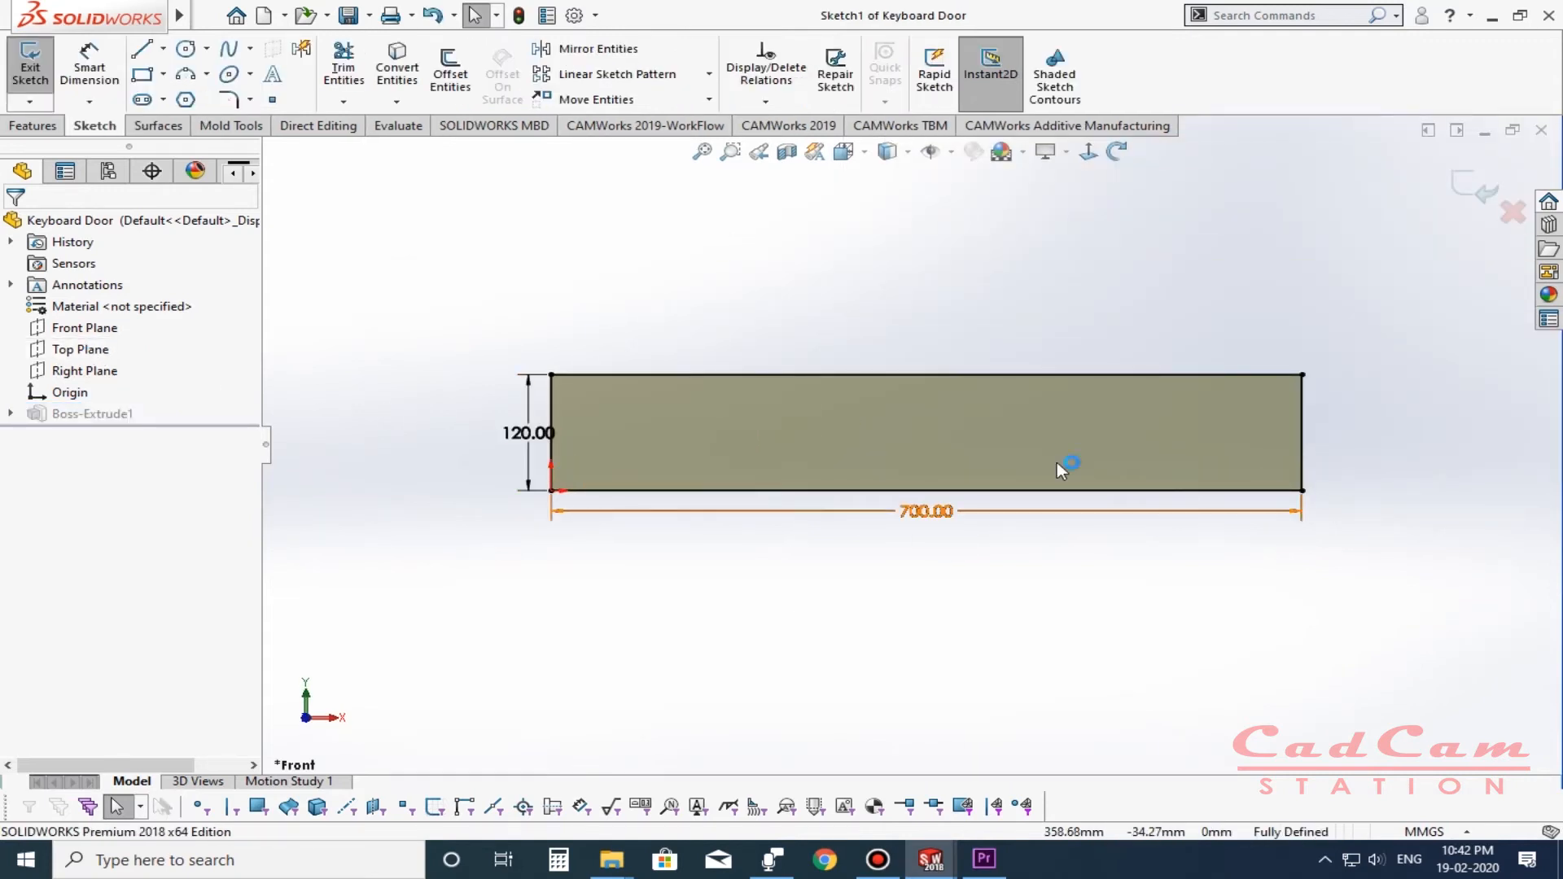
click(1470, 198)
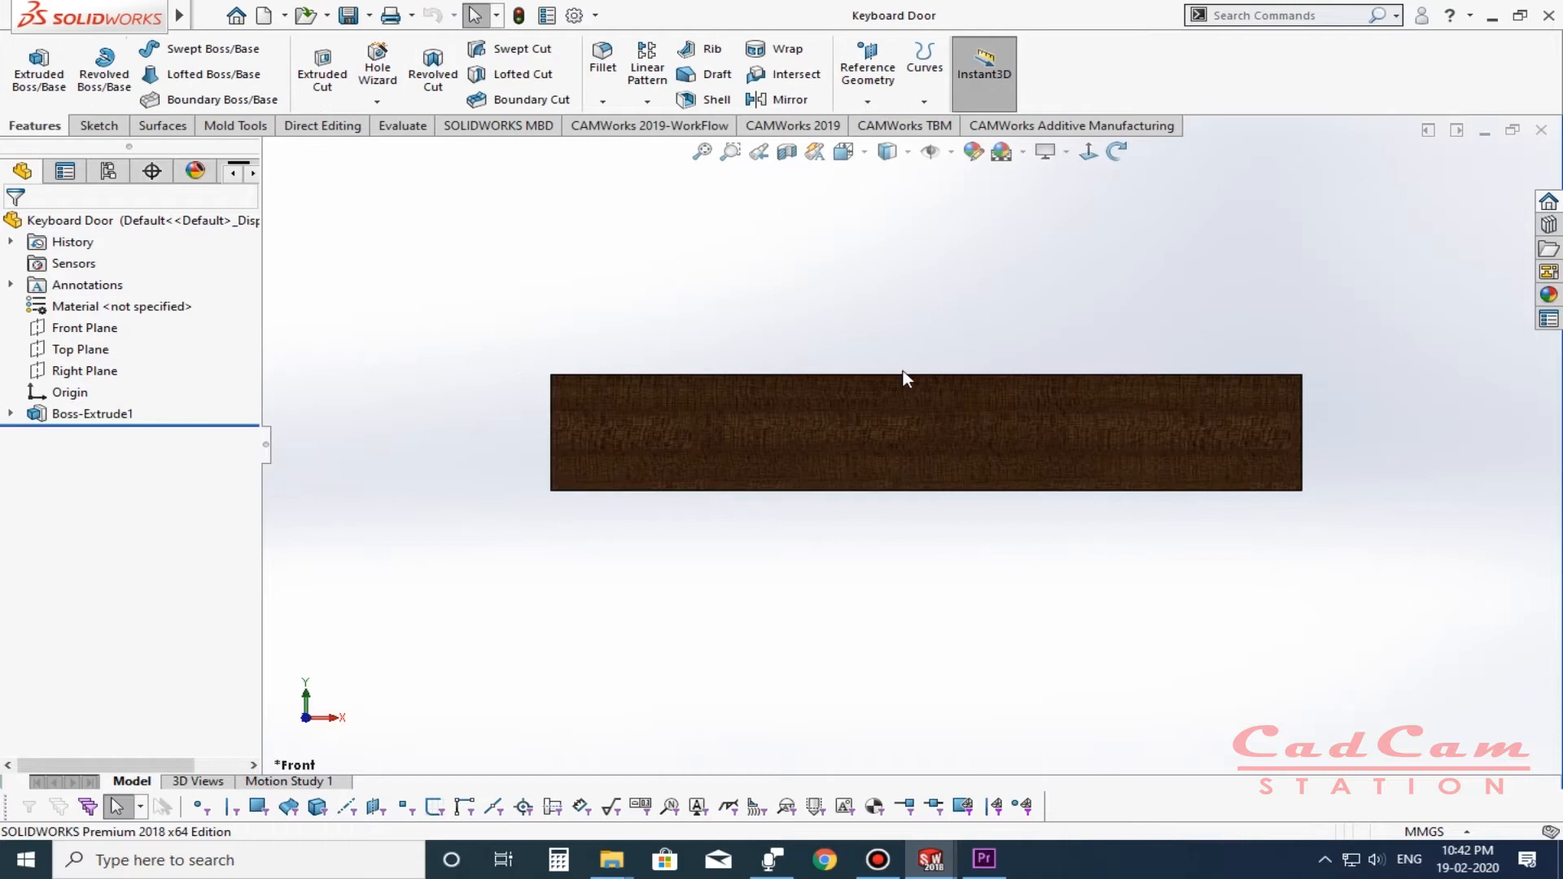
click(1546, 129)
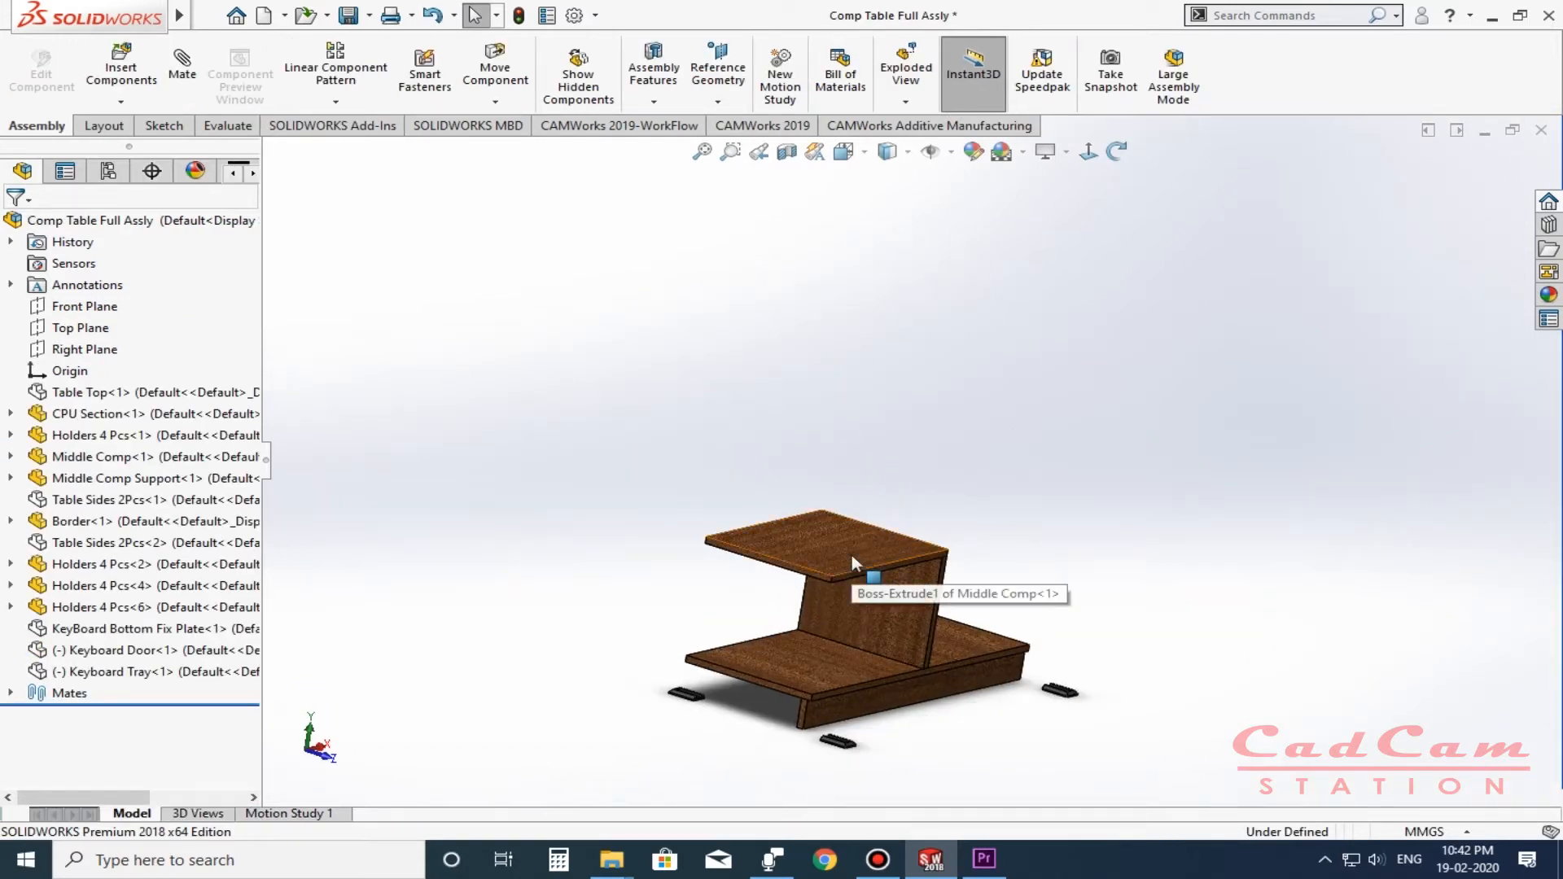
Open the Middle Comp part, review the dimensions of its Boss-Extrude1 sketch, and return to the assembly.
click(830, 558)
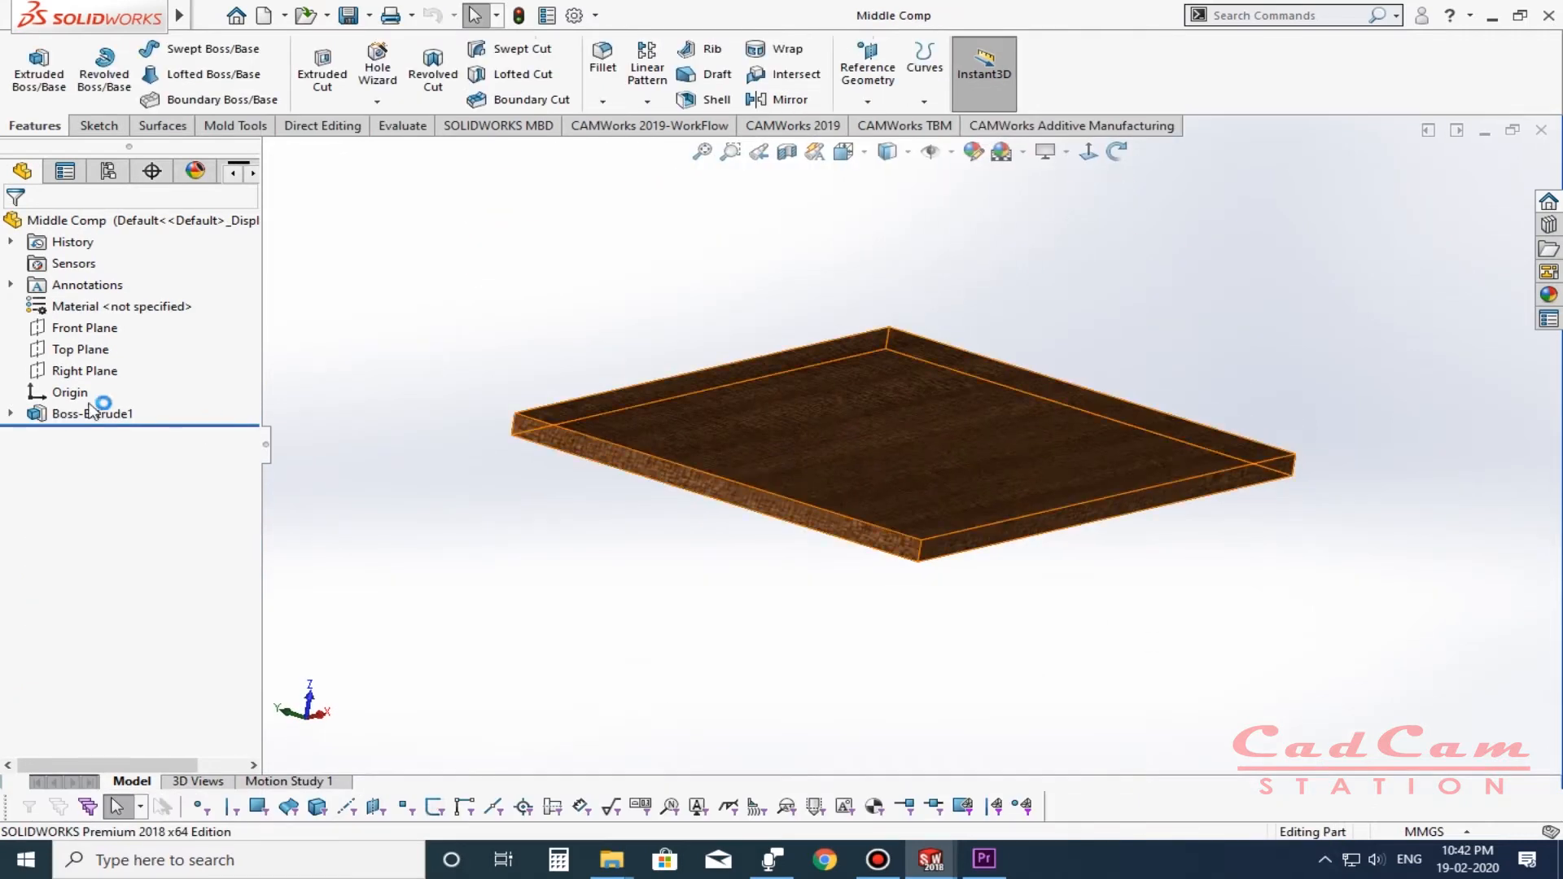
click(77, 417)
click(122, 359)
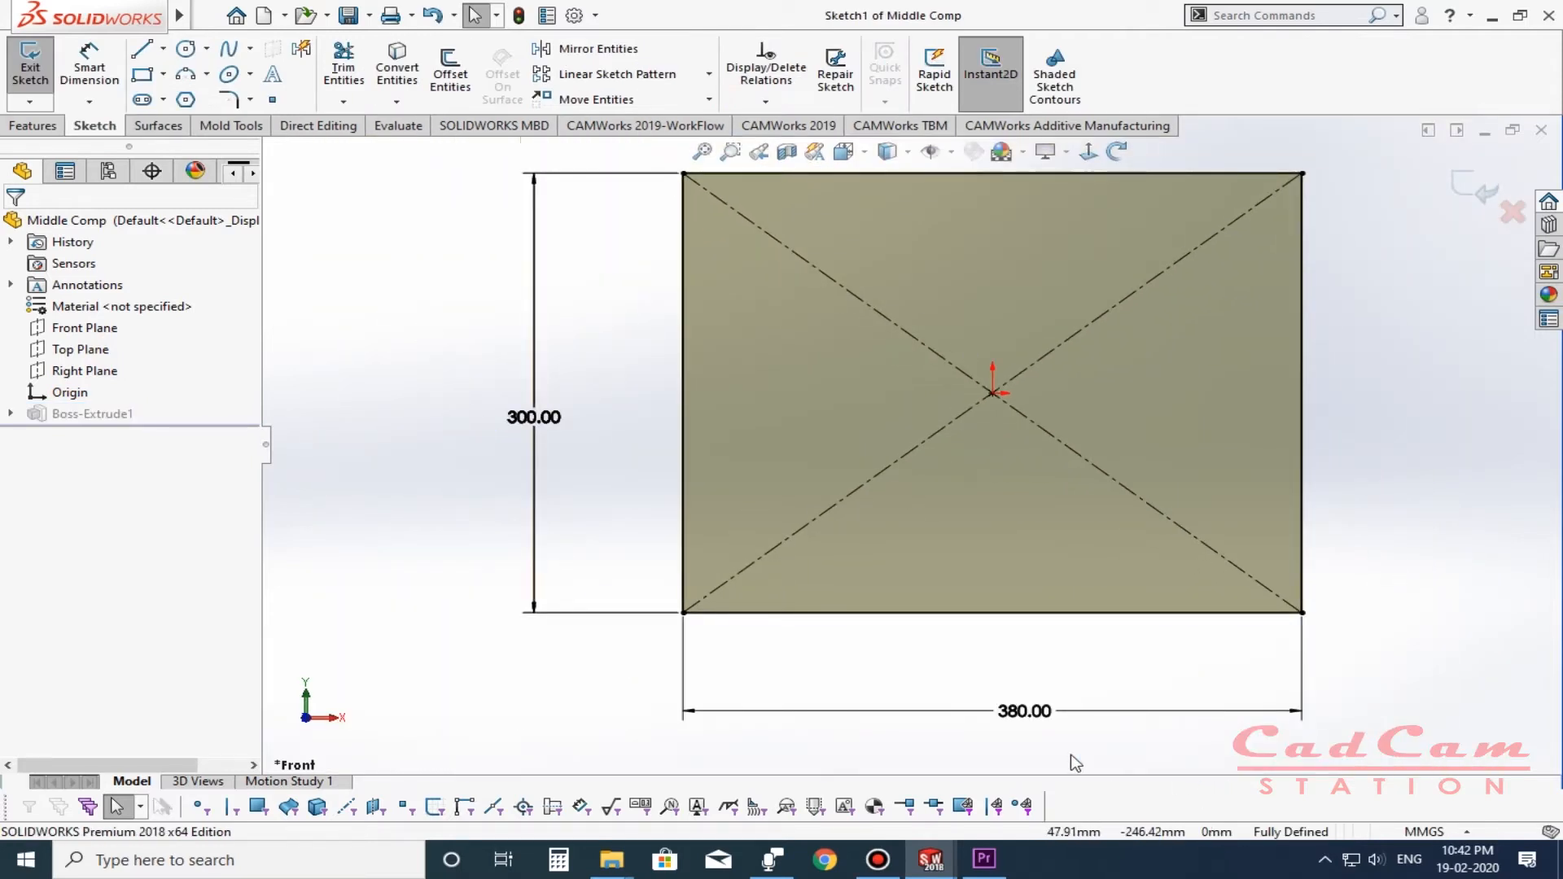
click(1468, 193)
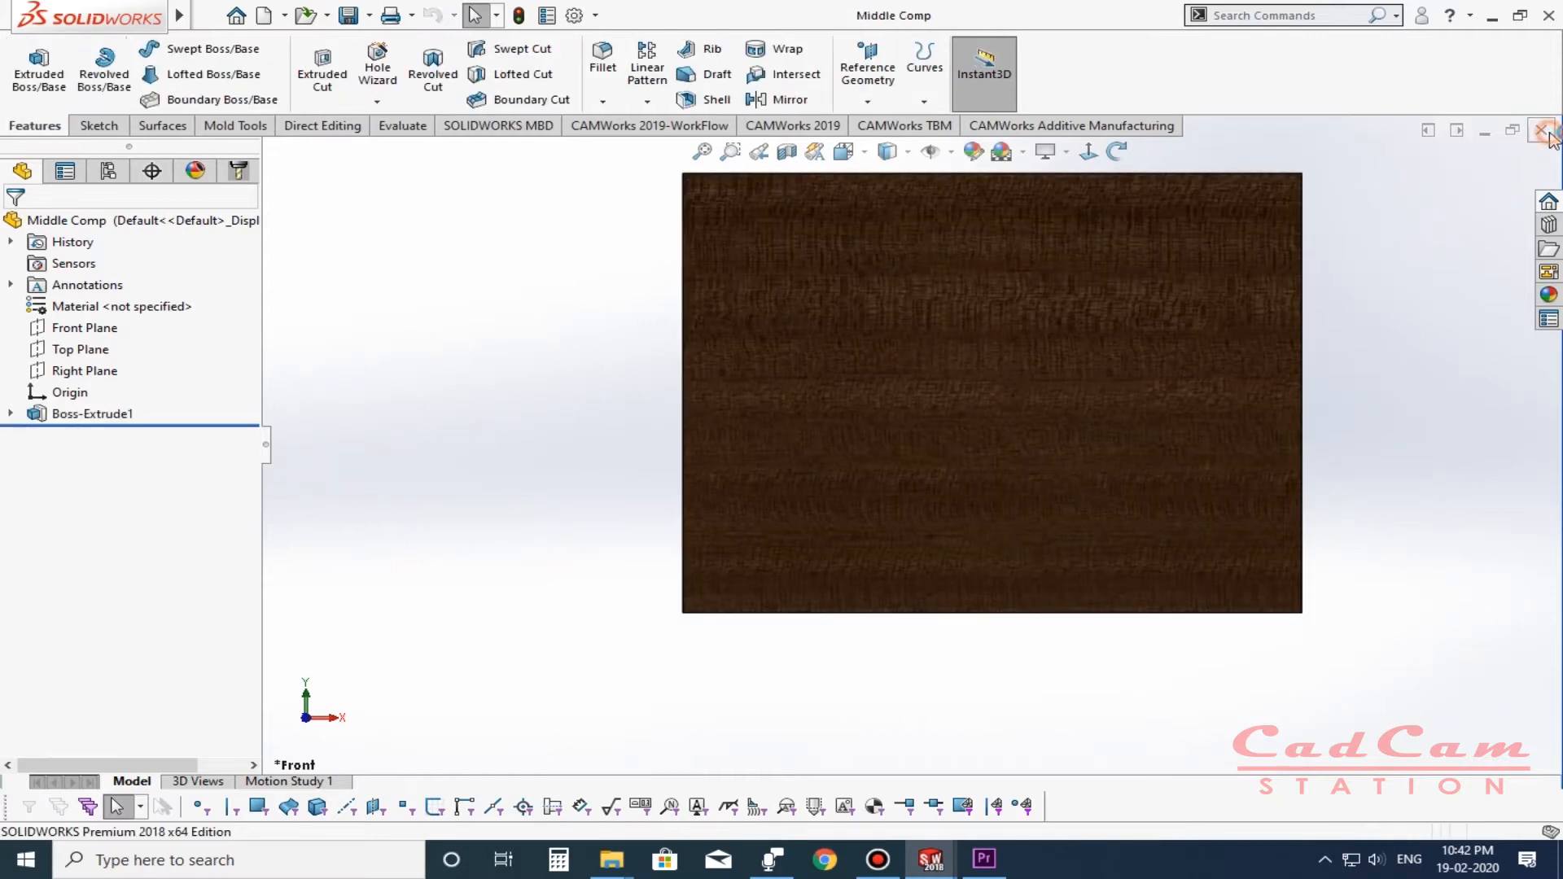
click(1545, 133)
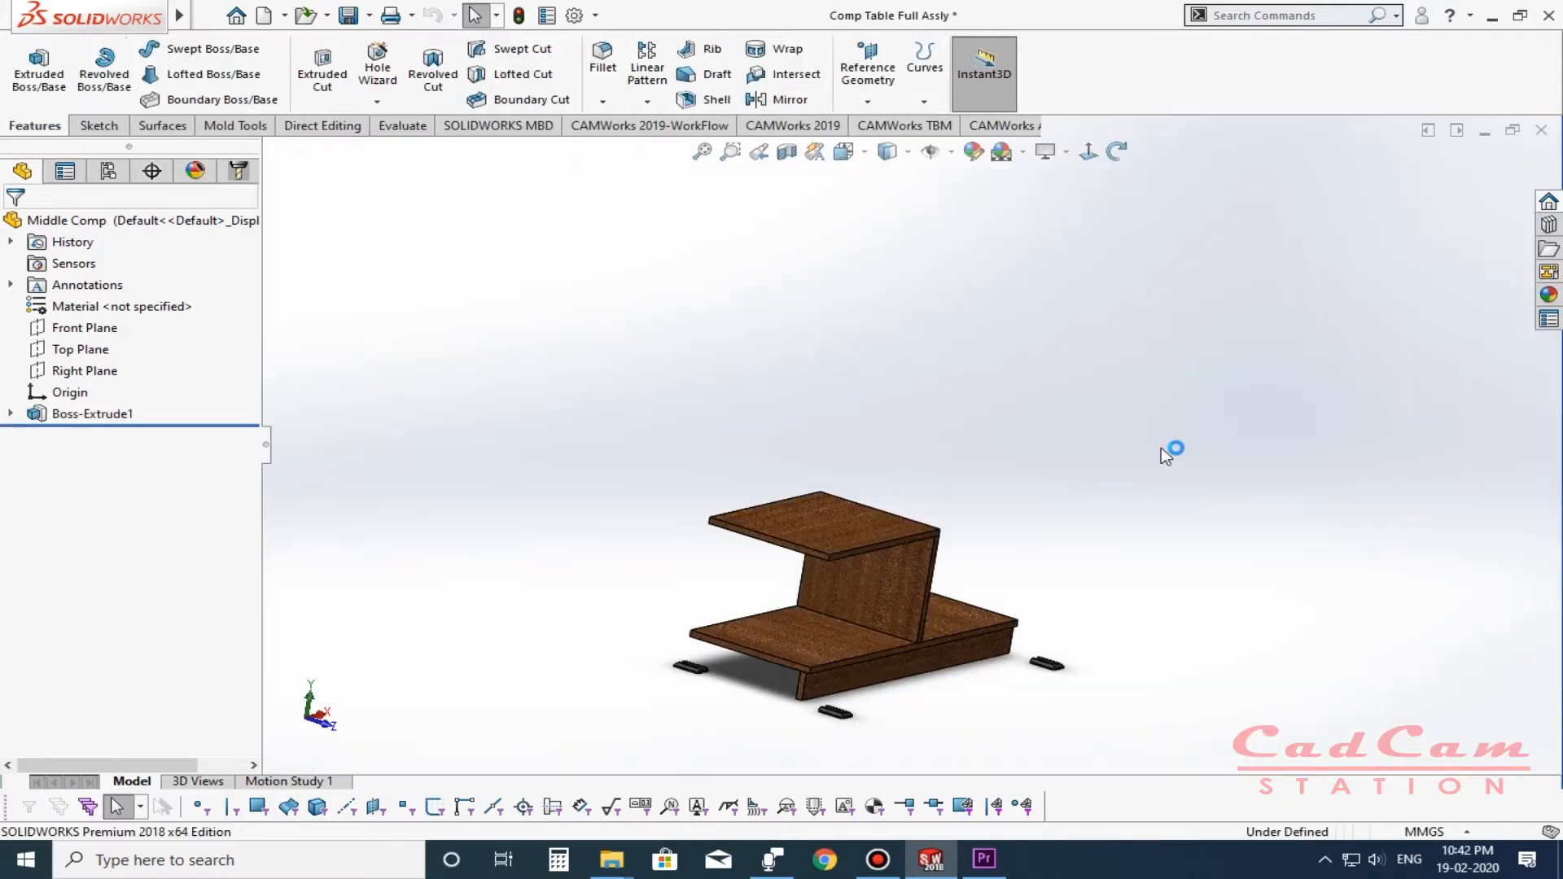
Hide the Middle Comp shelf, review the Boss-Extrude1 sketch of the Middle Comp Support part, and return to the assembly.
click(826, 575)
click(921, 450)
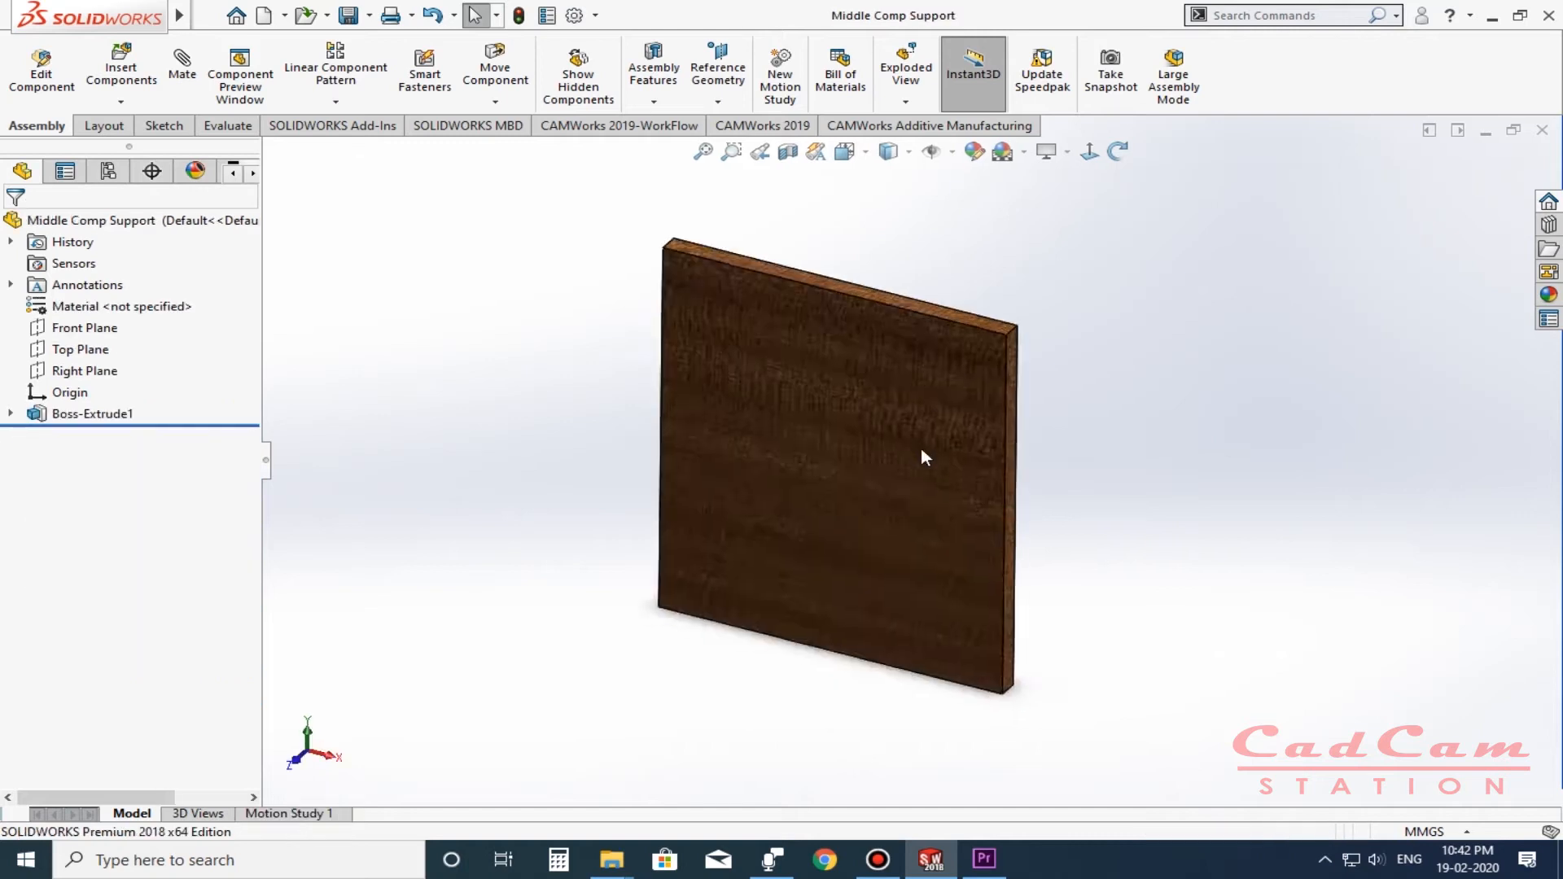
click(92, 414)
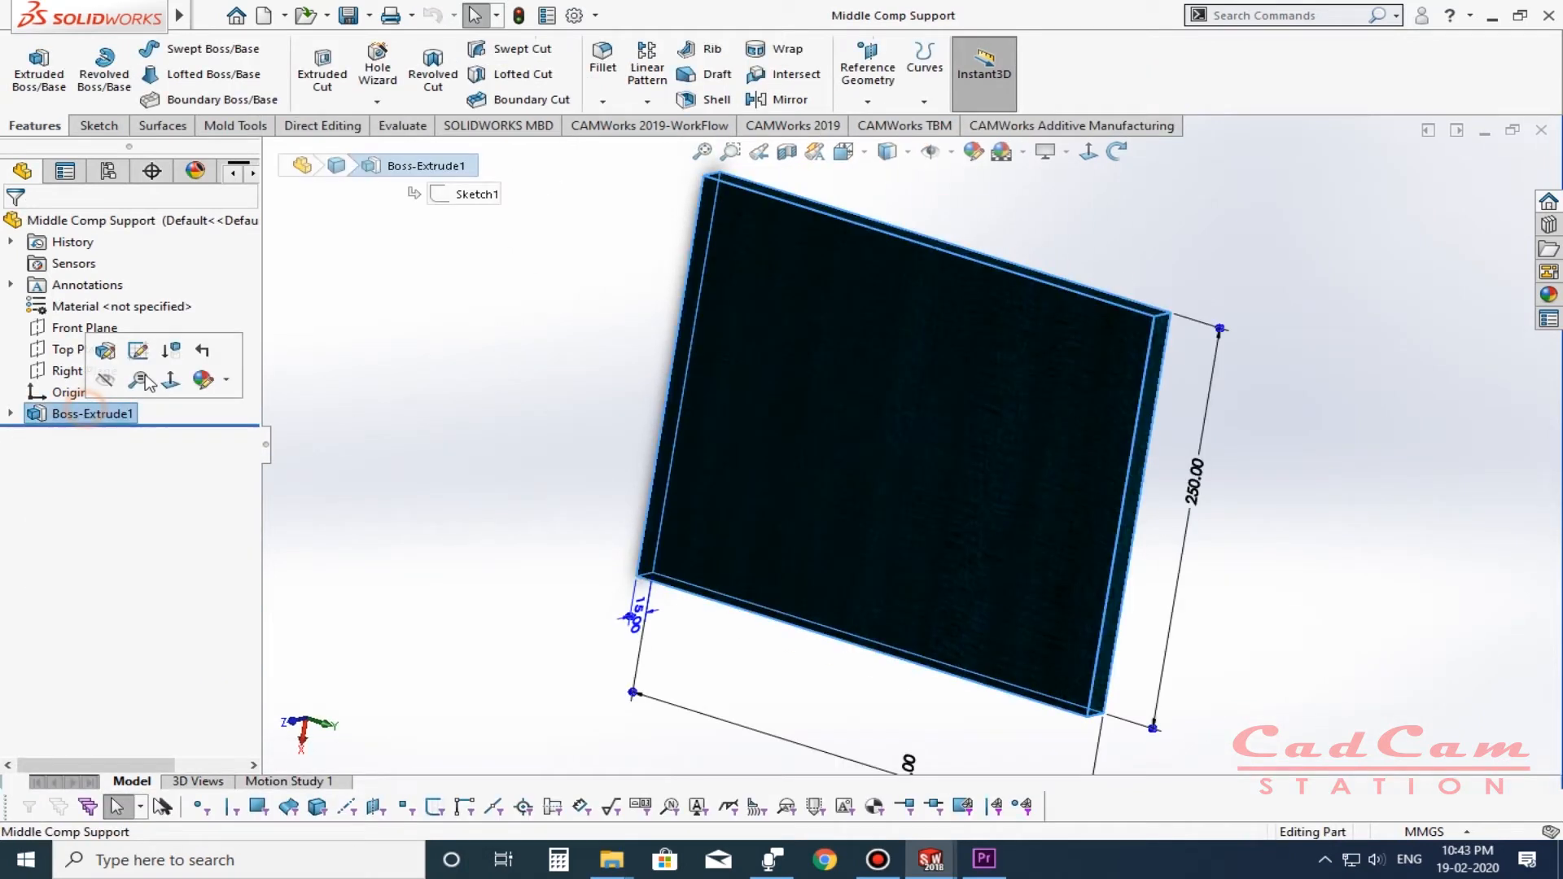
click(139, 351)
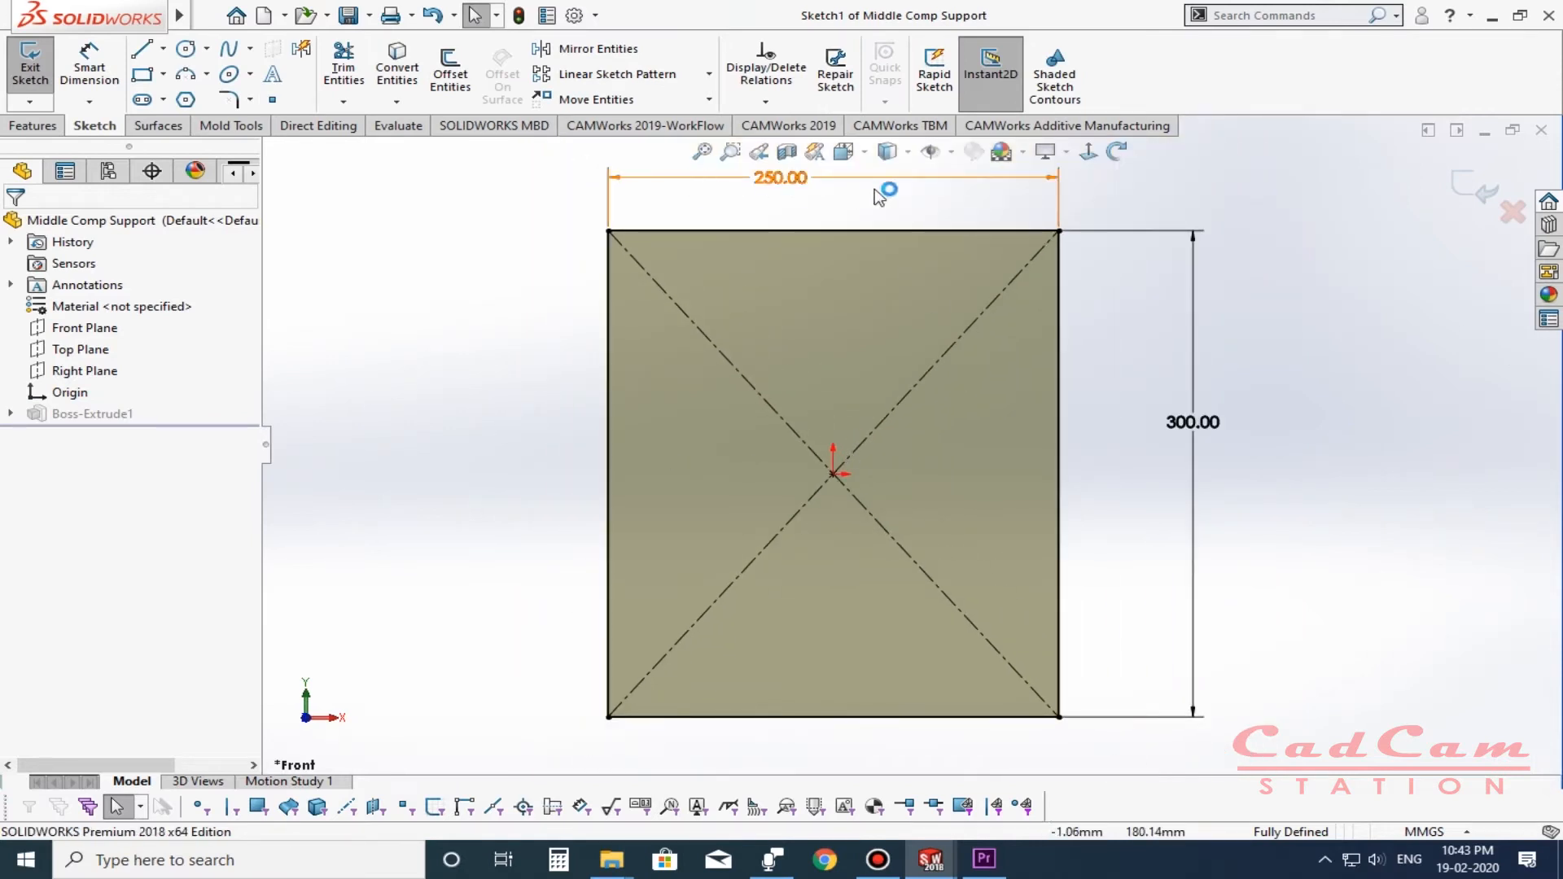
click(1483, 182)
key(ctrl+Tab)
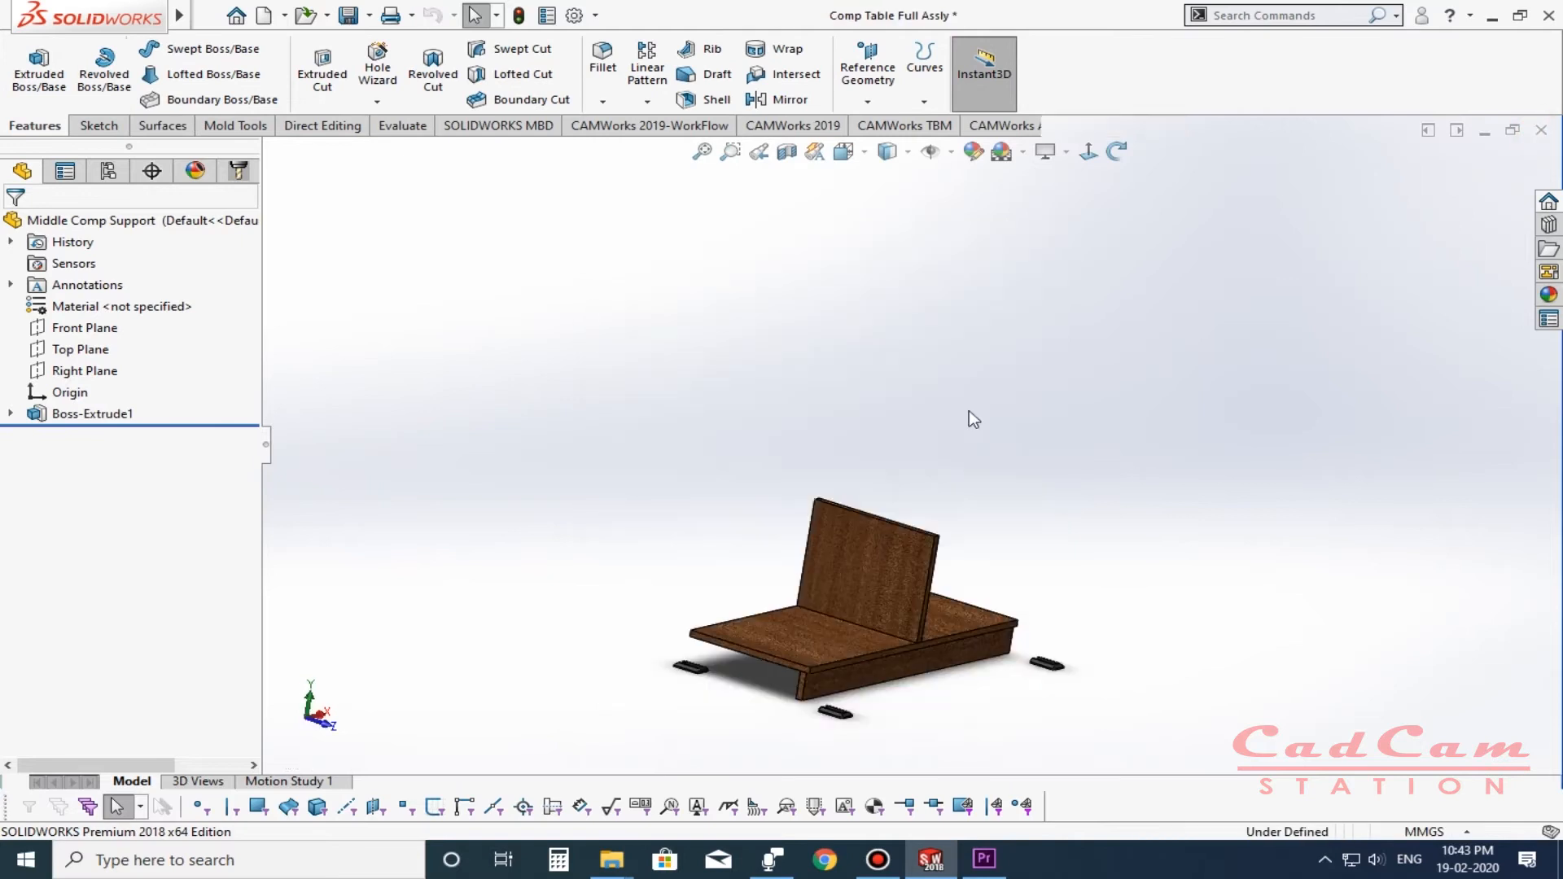
Hide the Middle Comp Support in the assembly and open the CPU Section part in position.
key(Tab)
click(813, 659)
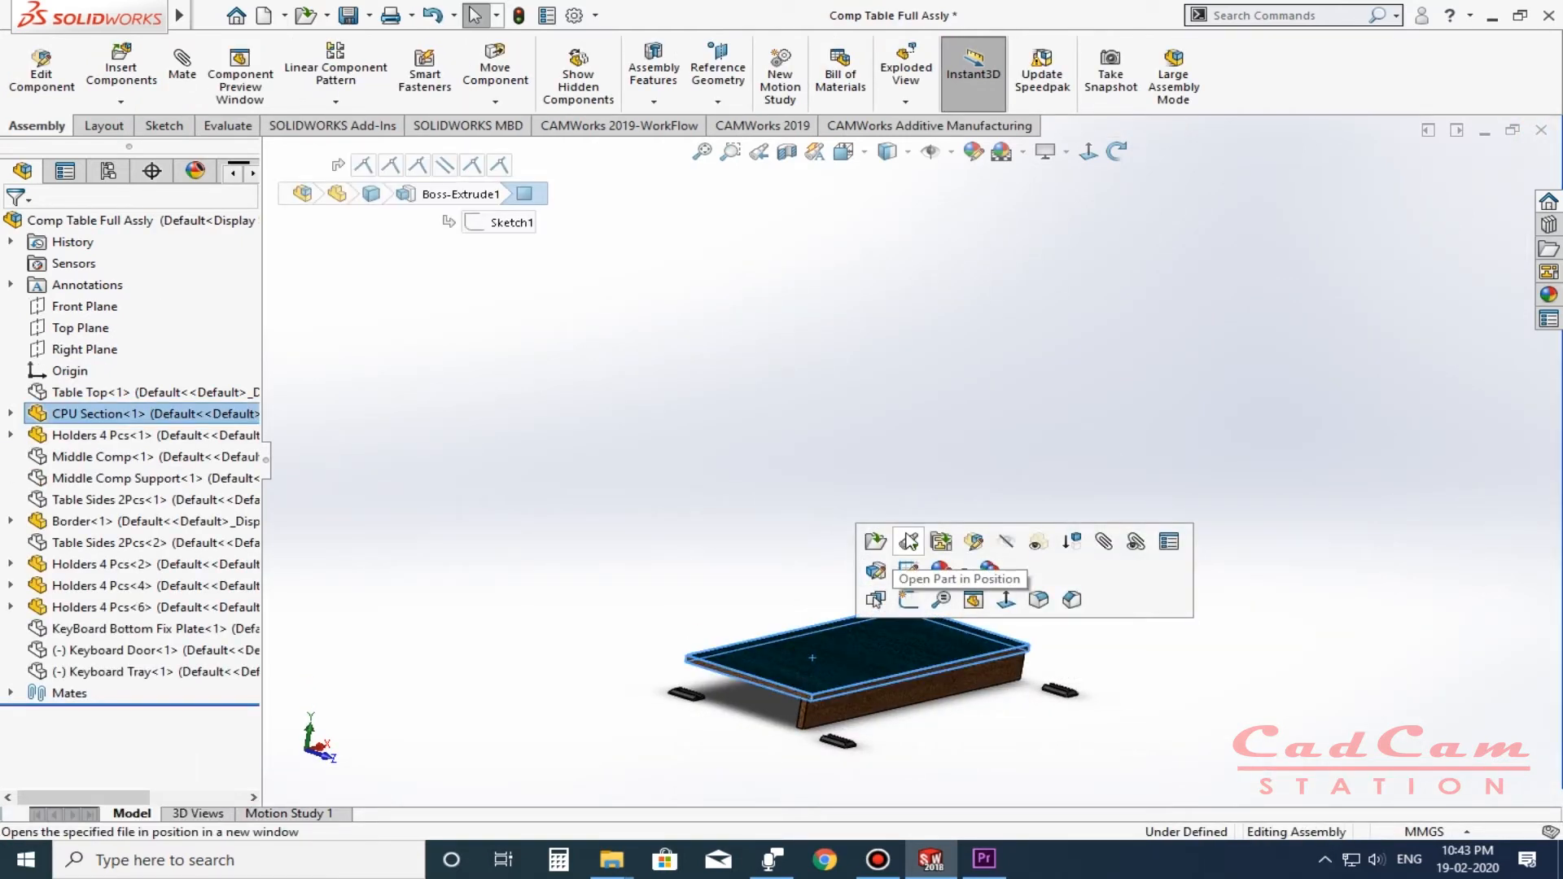
click(909, 541)
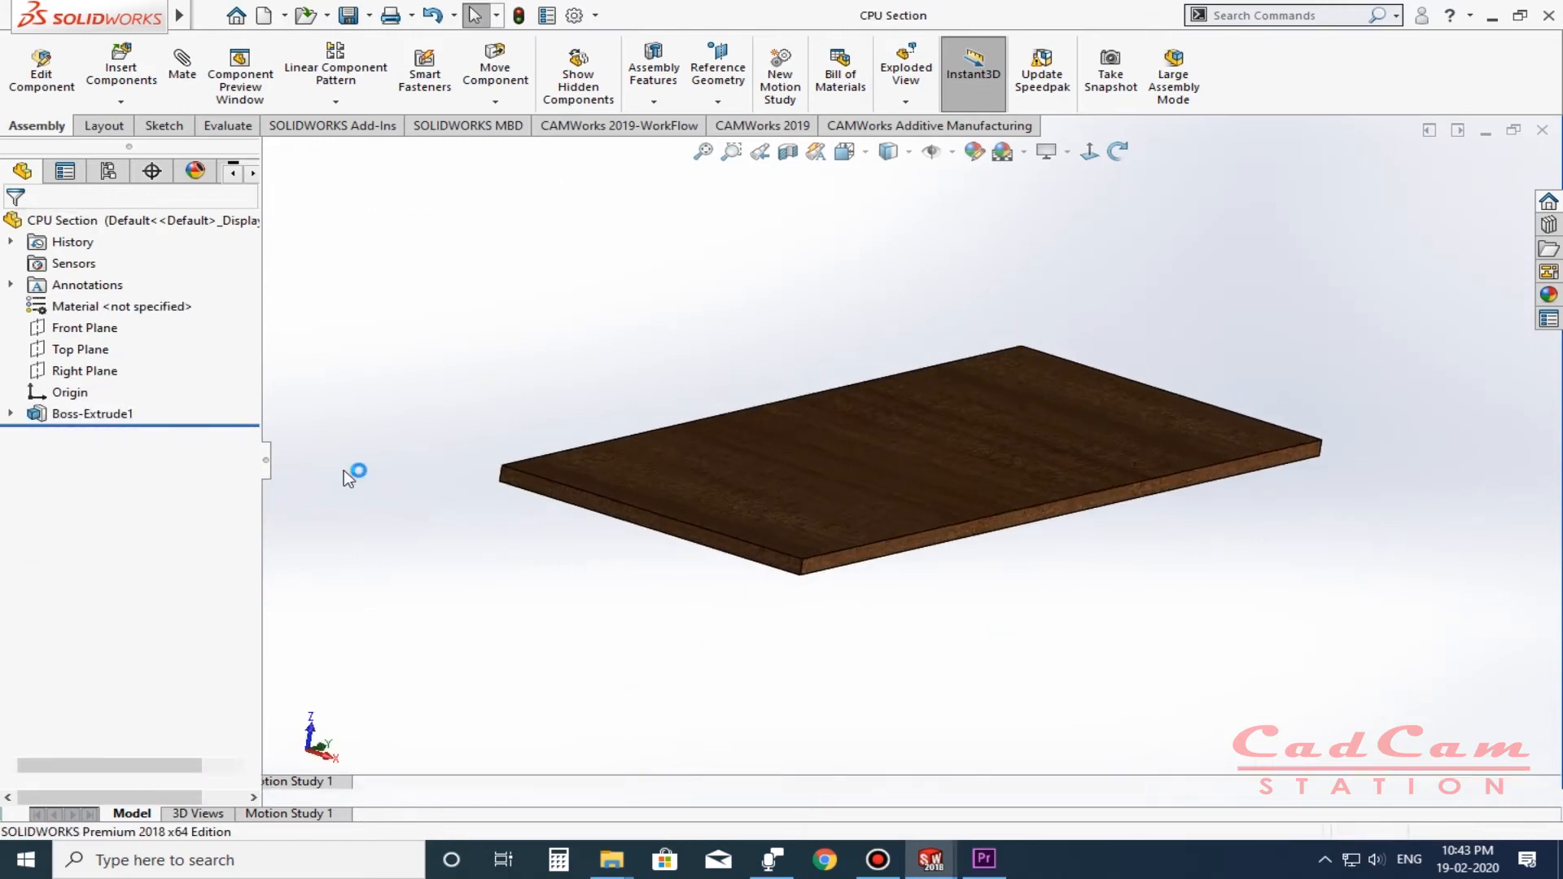
Review the dimensions of the CPU Section's Boss-Extrude1 sketch, and close the sketch and part.
click(91, 417)
click(133, 360)
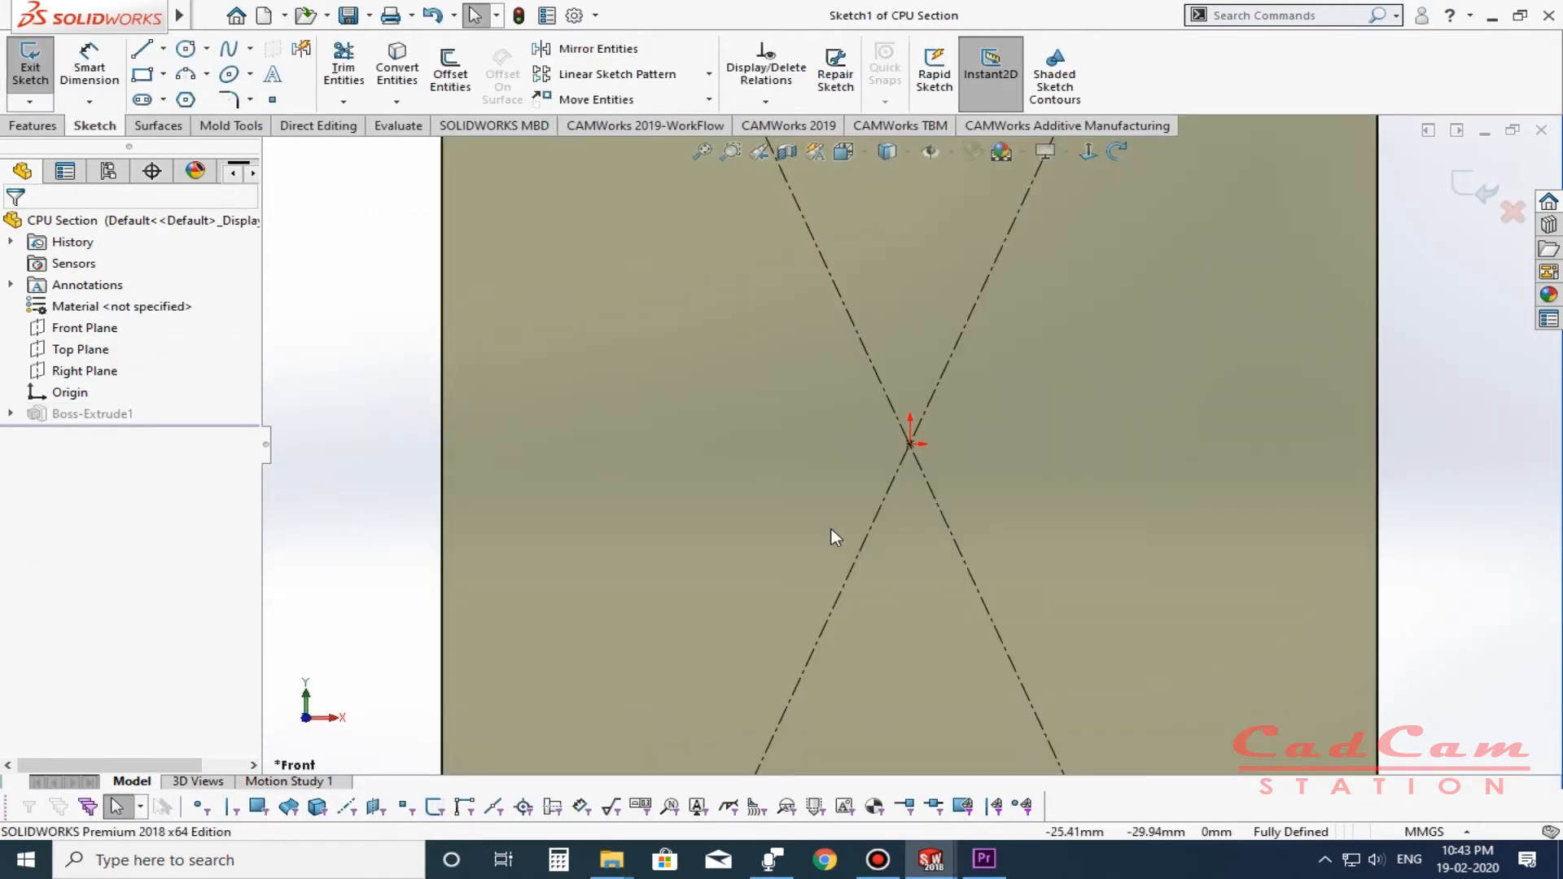
key(f)
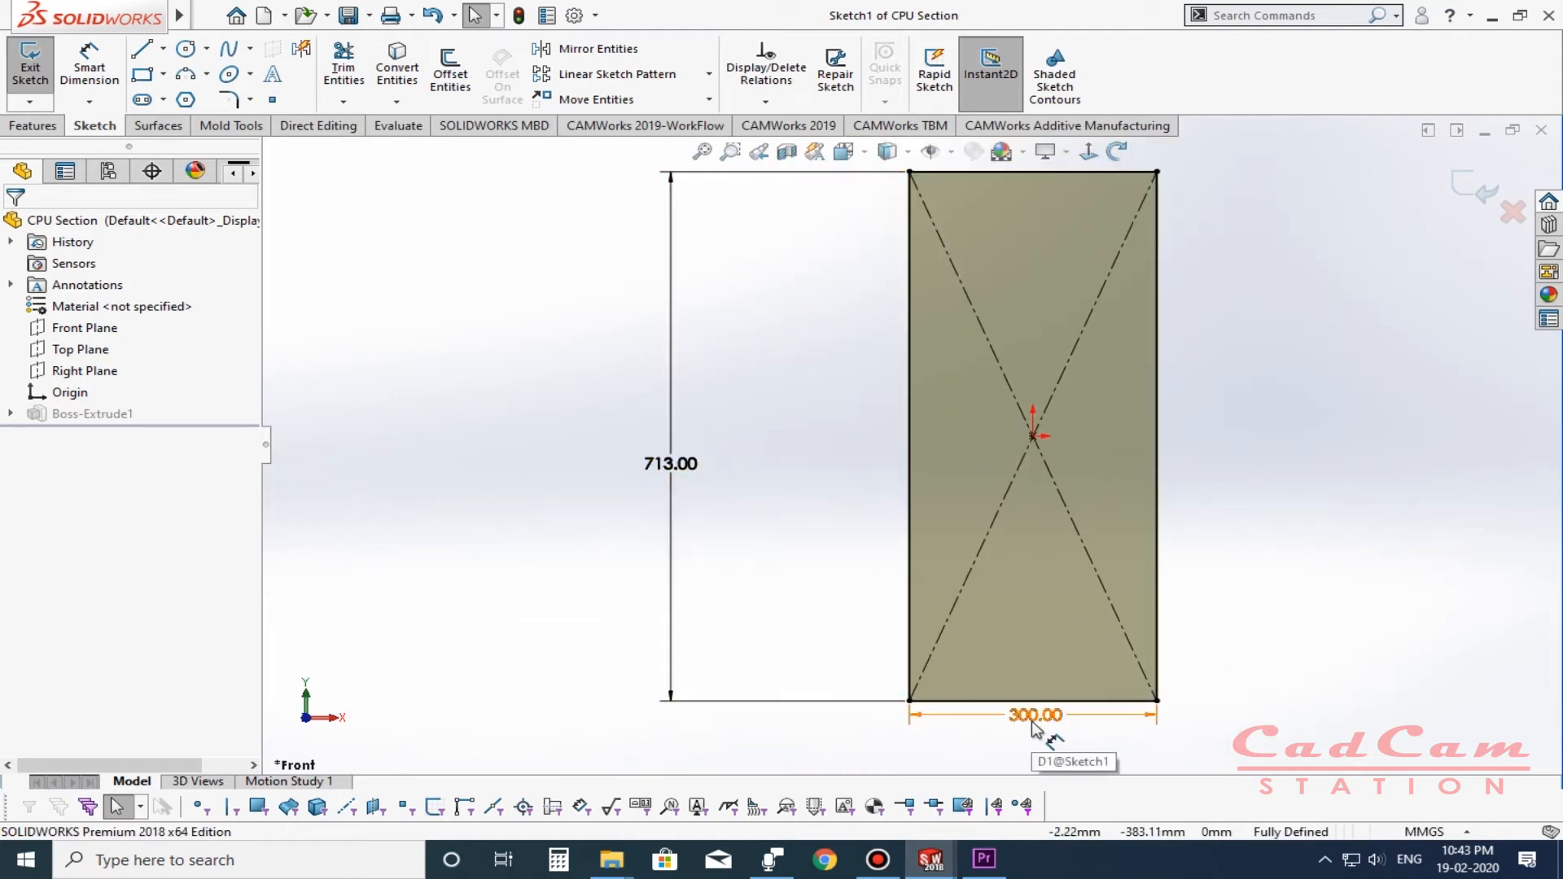
click(1460, 198)
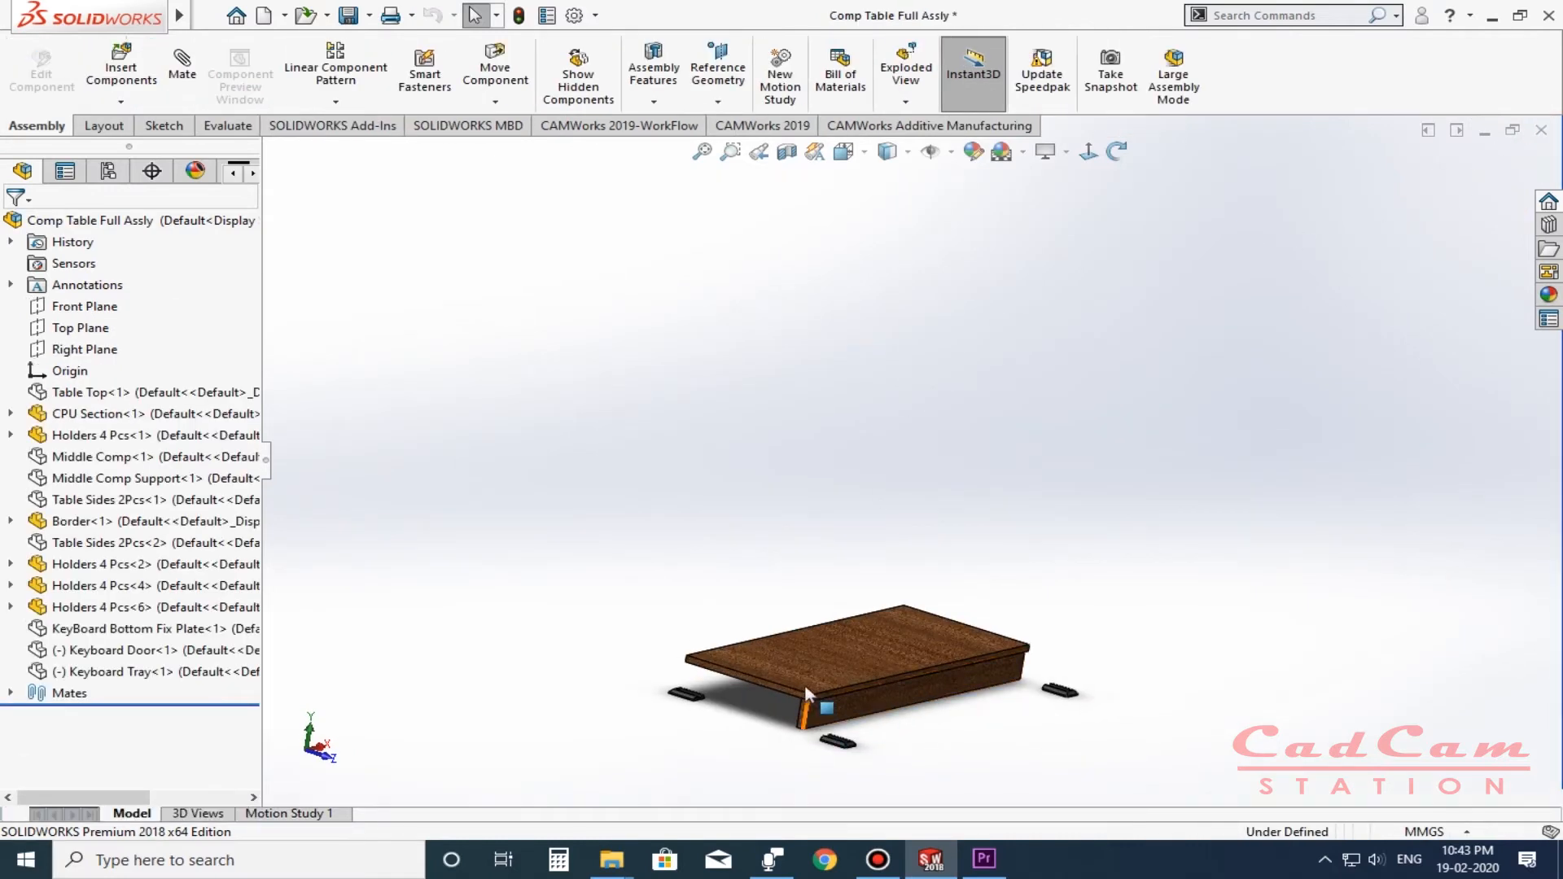
Hide the CPU Section in the assembly and open the Border part in position.
key(Tab)
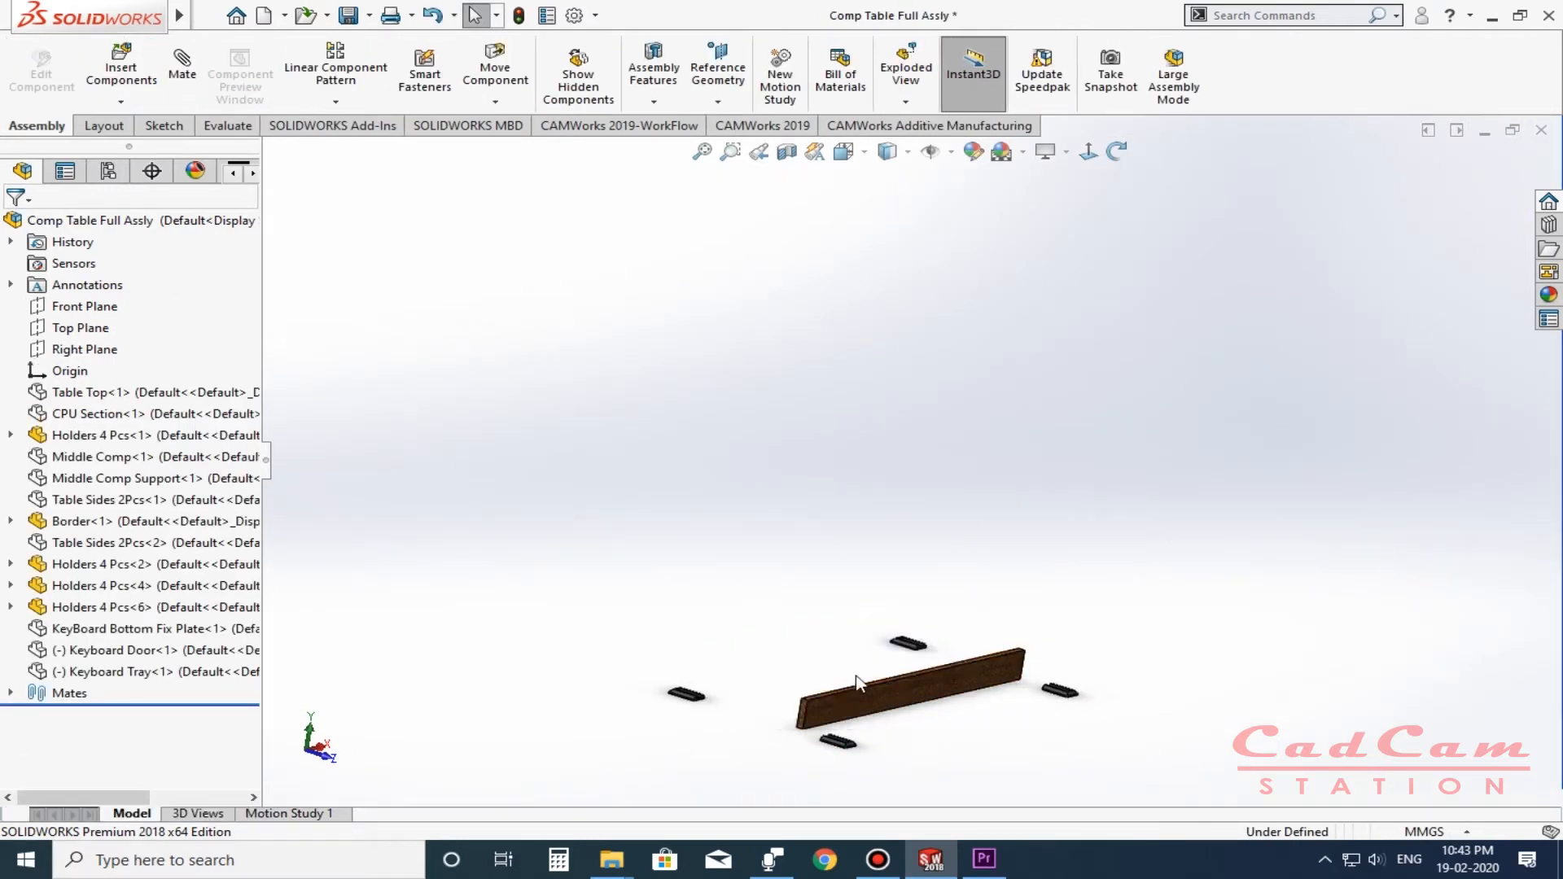
scroll(856, 682, down, 3)
click(915, 690)
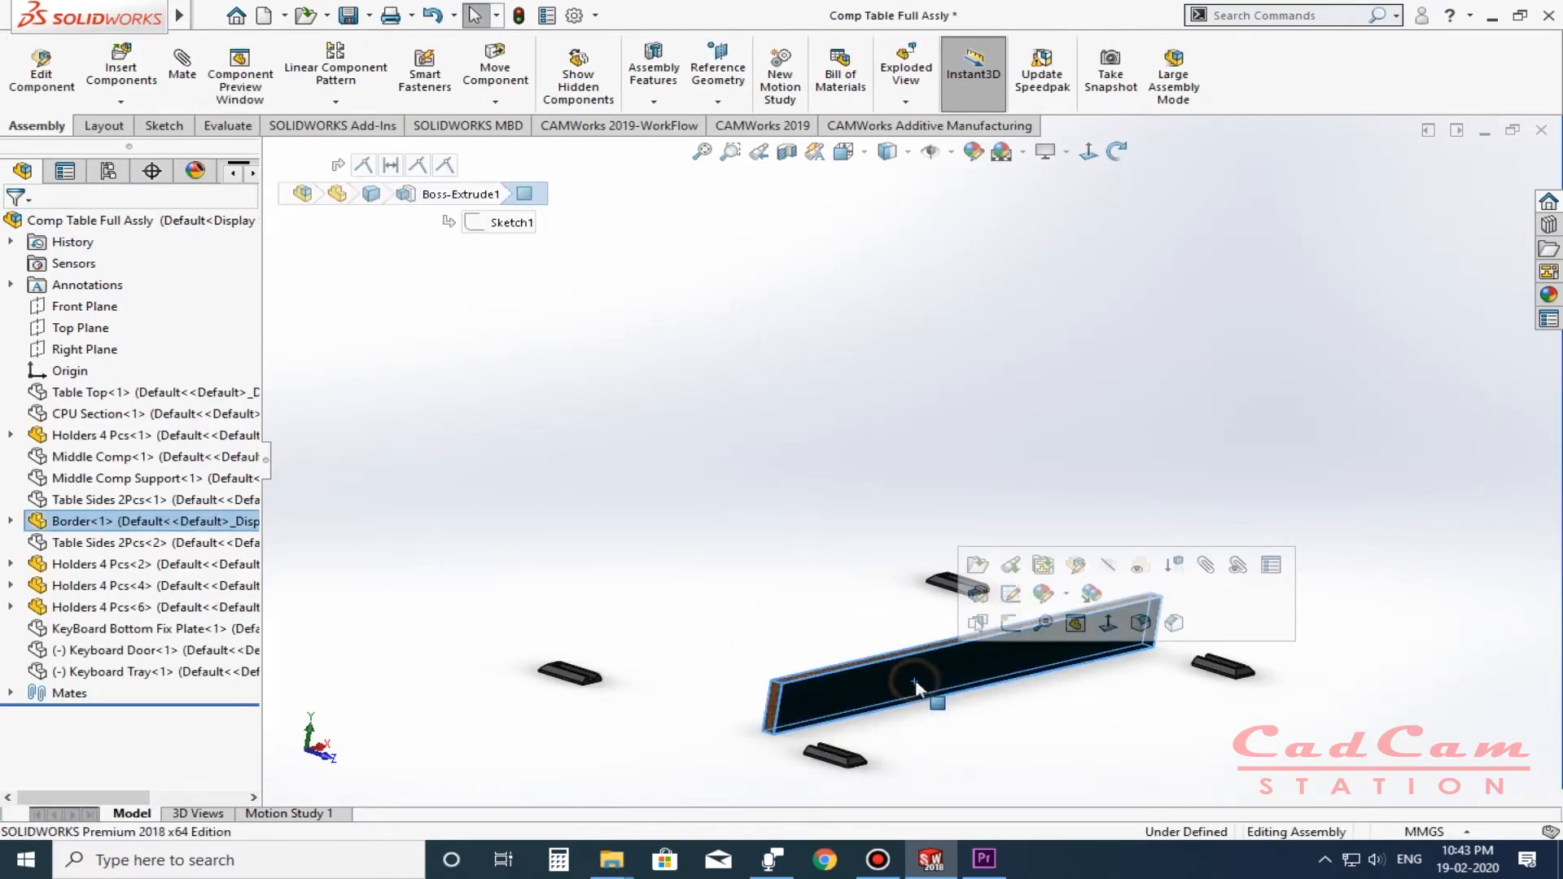
click(1010, 570)
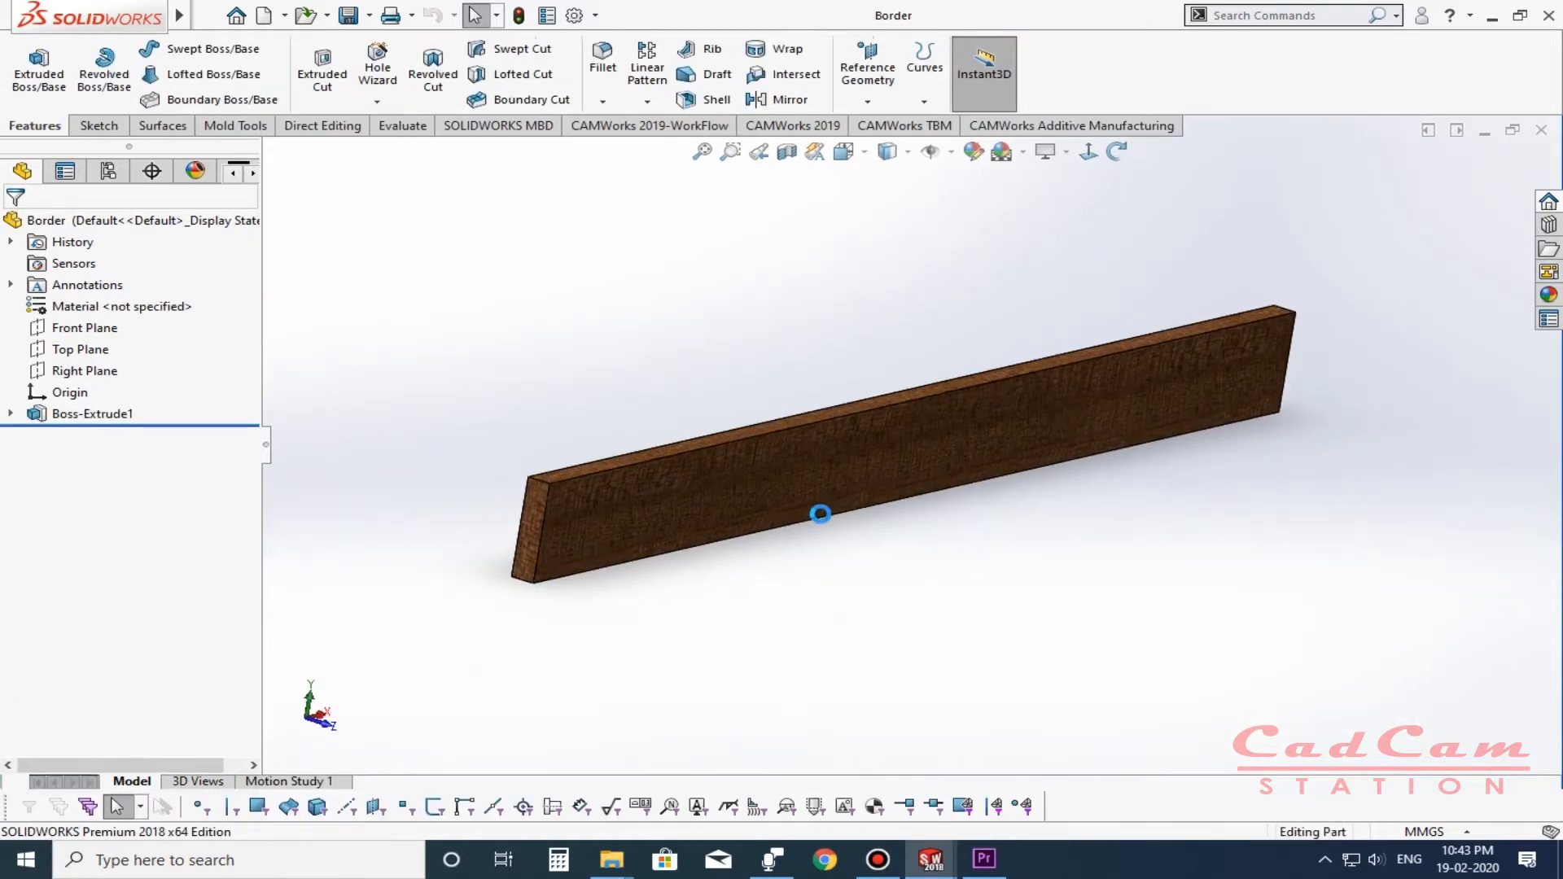
Review the dimensions of the Border part's Boss-Extrude1 sketch, and close the part to return to the assembly.
click(82, 413)
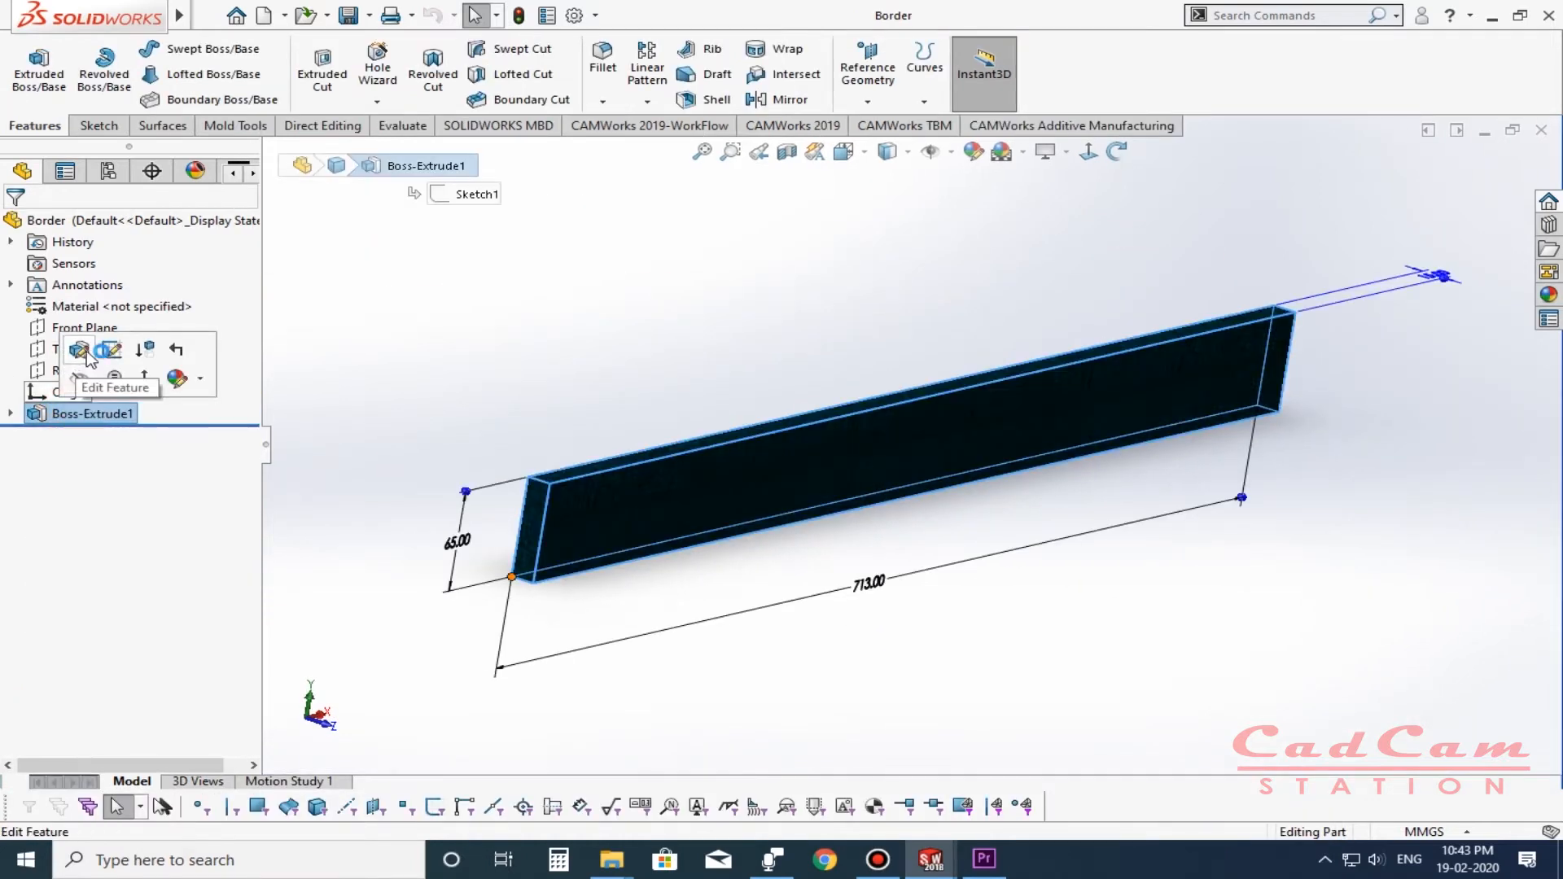
click(112, 350)
key(f)
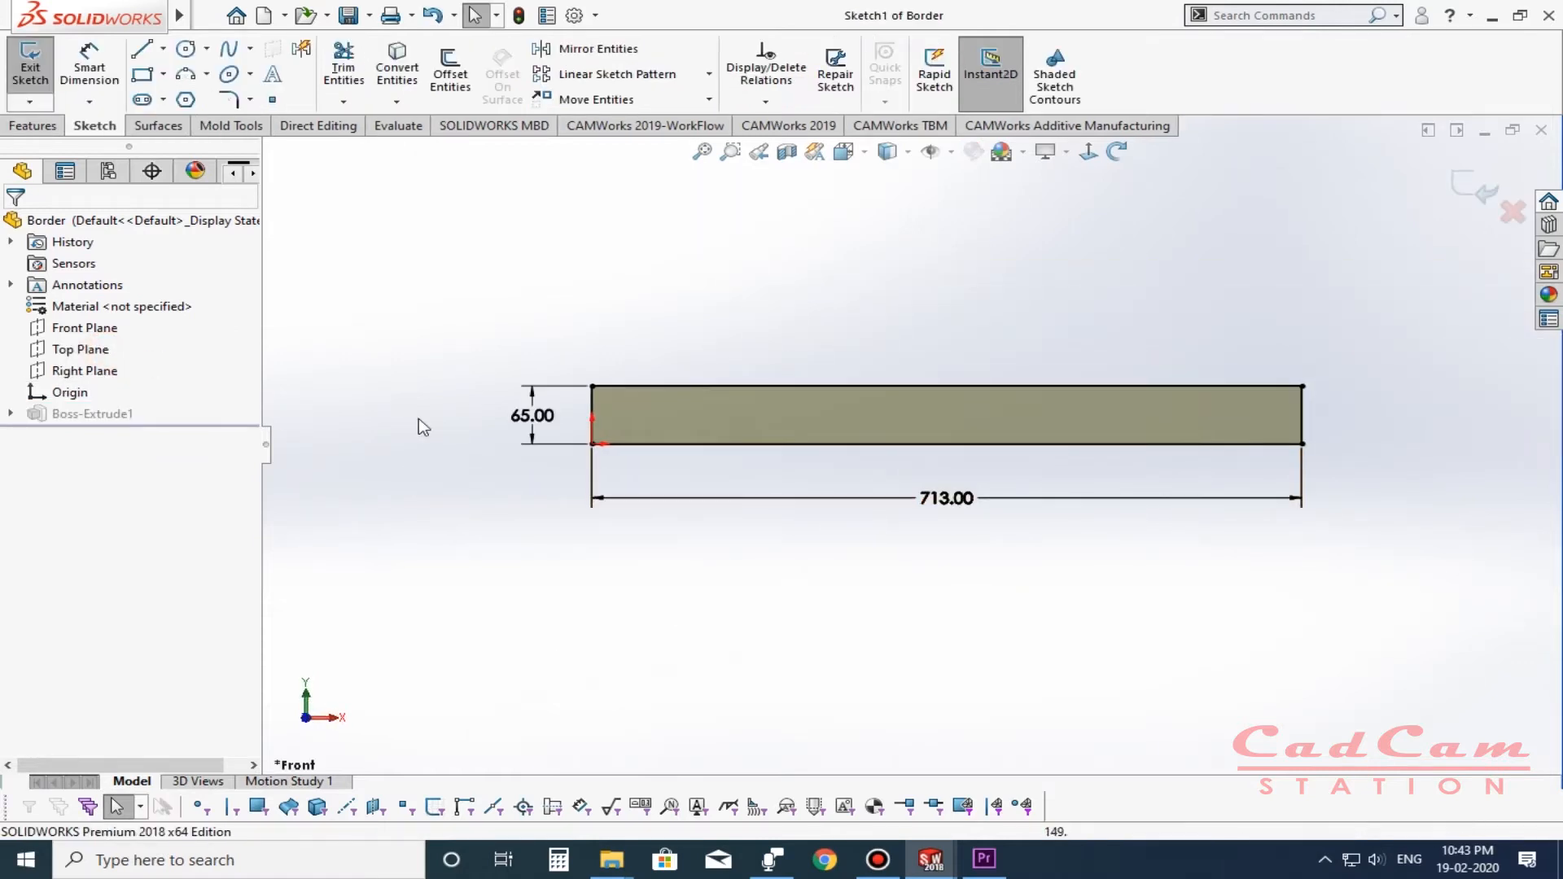
click(1476, 182)
click(1542, 131)
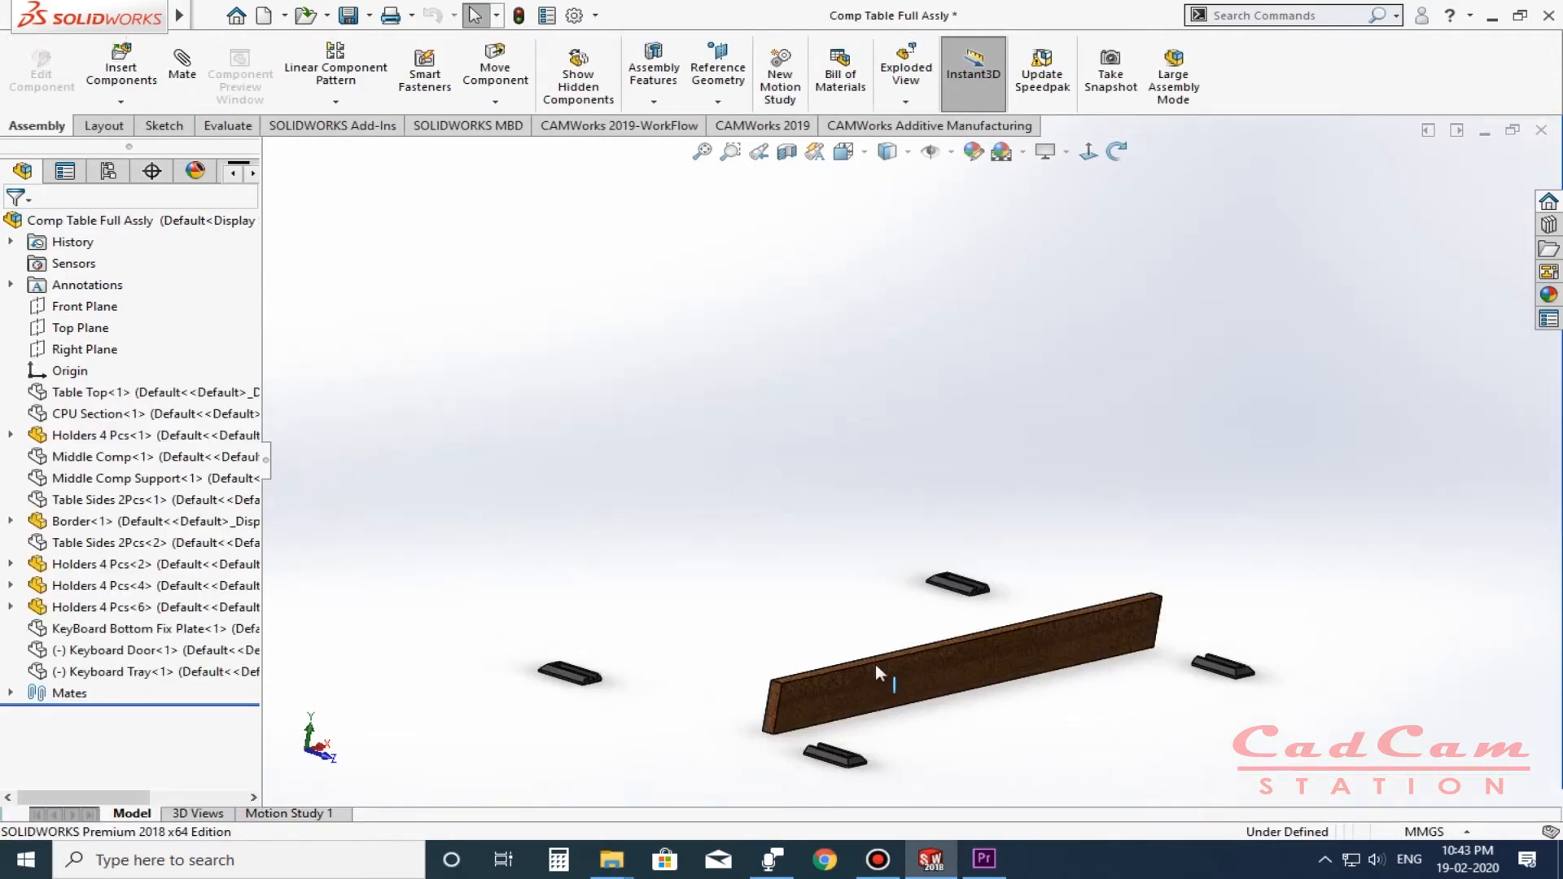
Hide the Border in the assembly and open one of the Holders 4 Pcs components in position.
key(Tab)
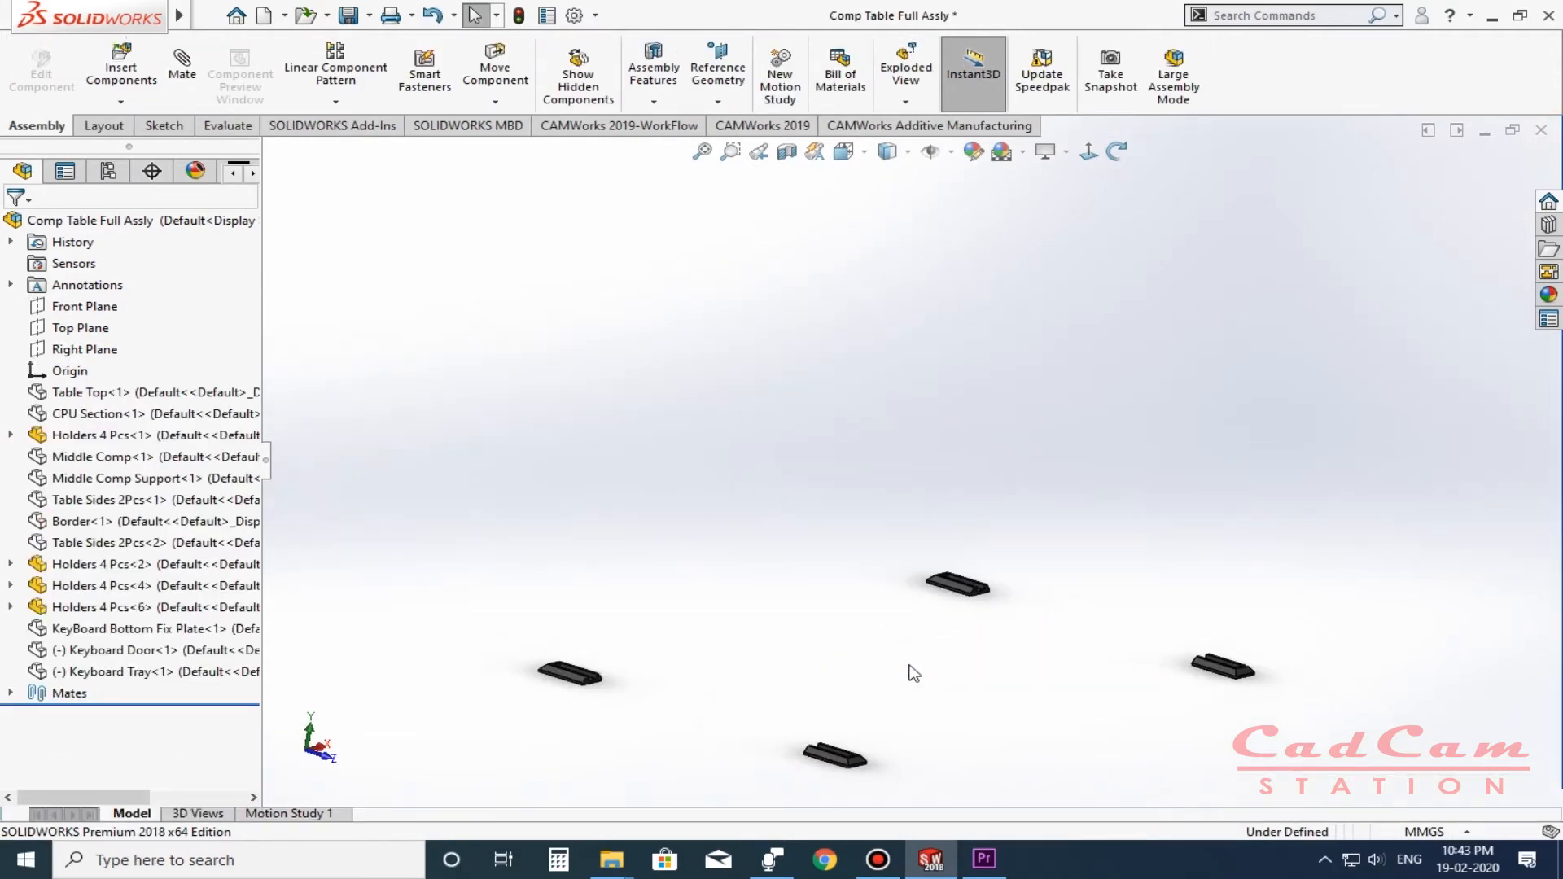
click(1221, 672)
click(1276, 555)
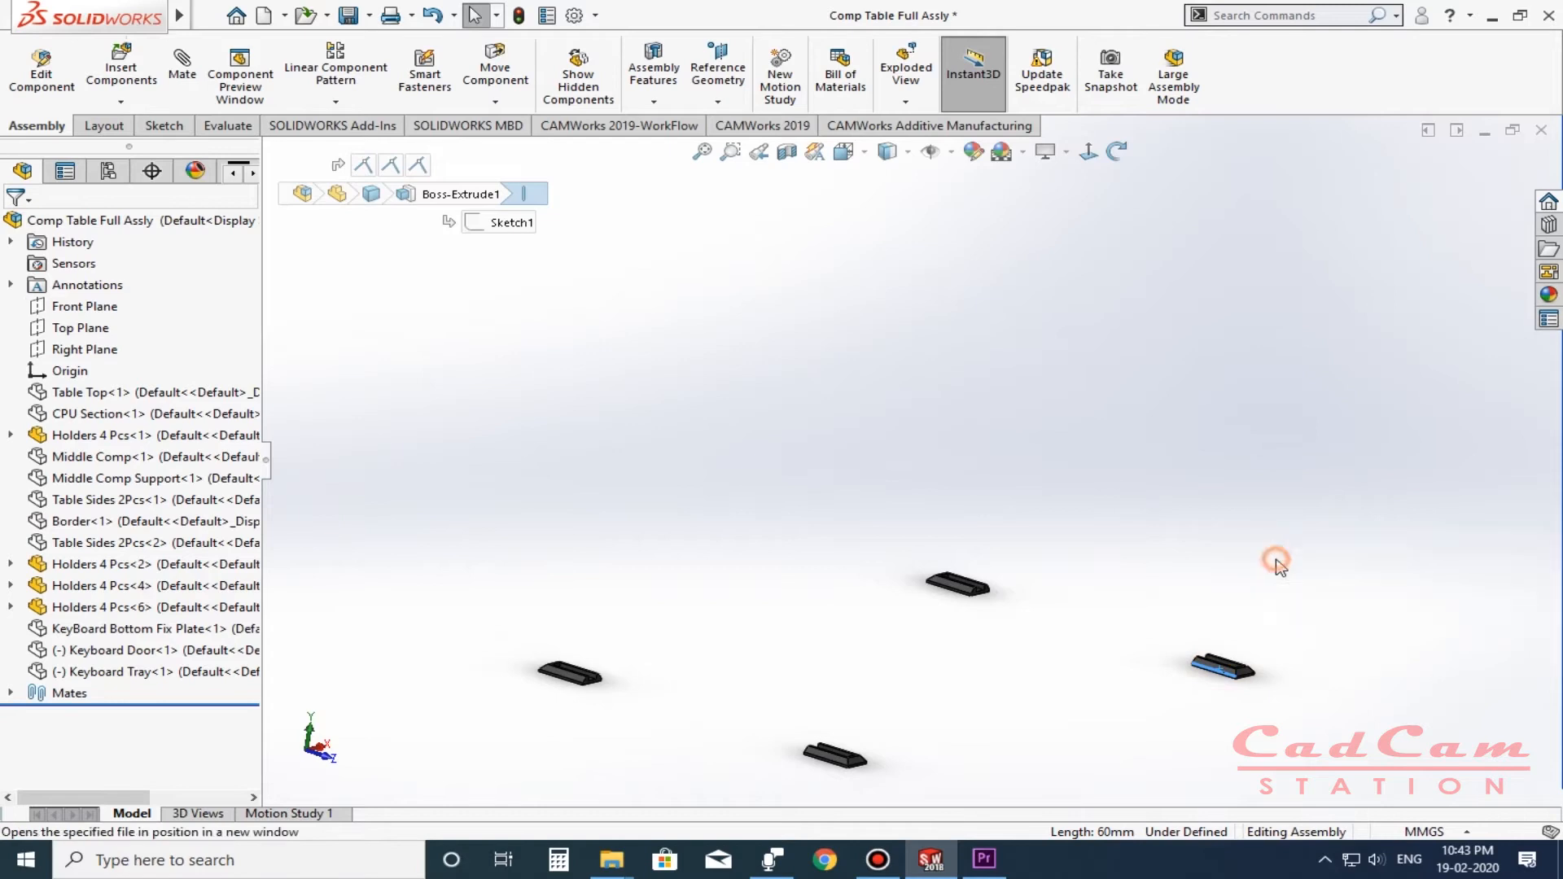
Roll the holder part back to just after Boss-Extrude1 and apply the Plain White scene.
scroll(926, 606, up, 2)
middle_drag(919, 611, 837, 708)
drag(204, 507, 182, 431)
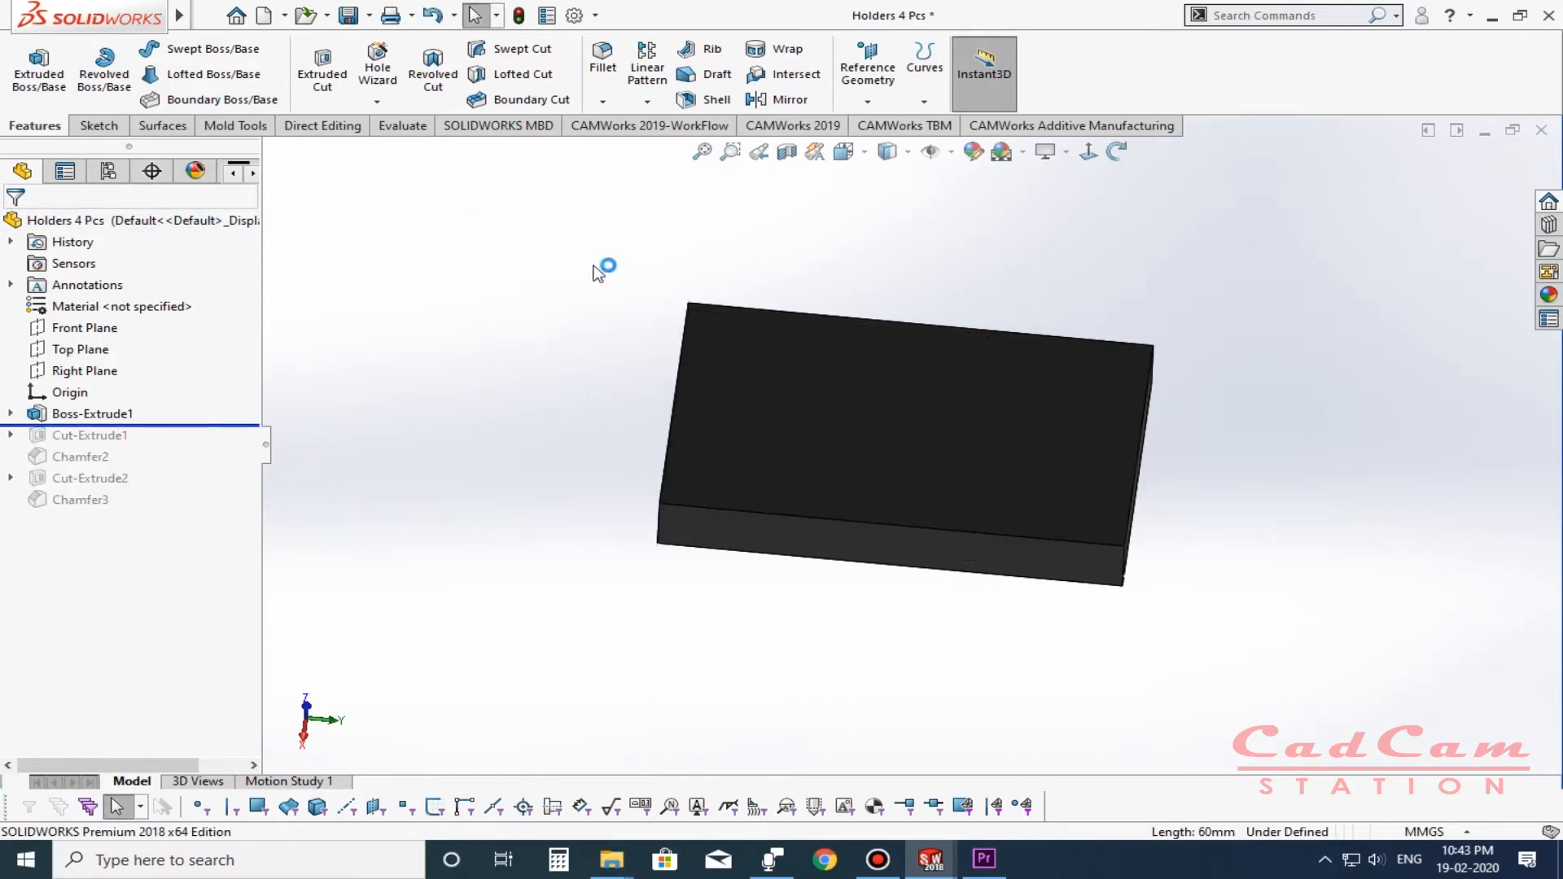
click(1022, 151)
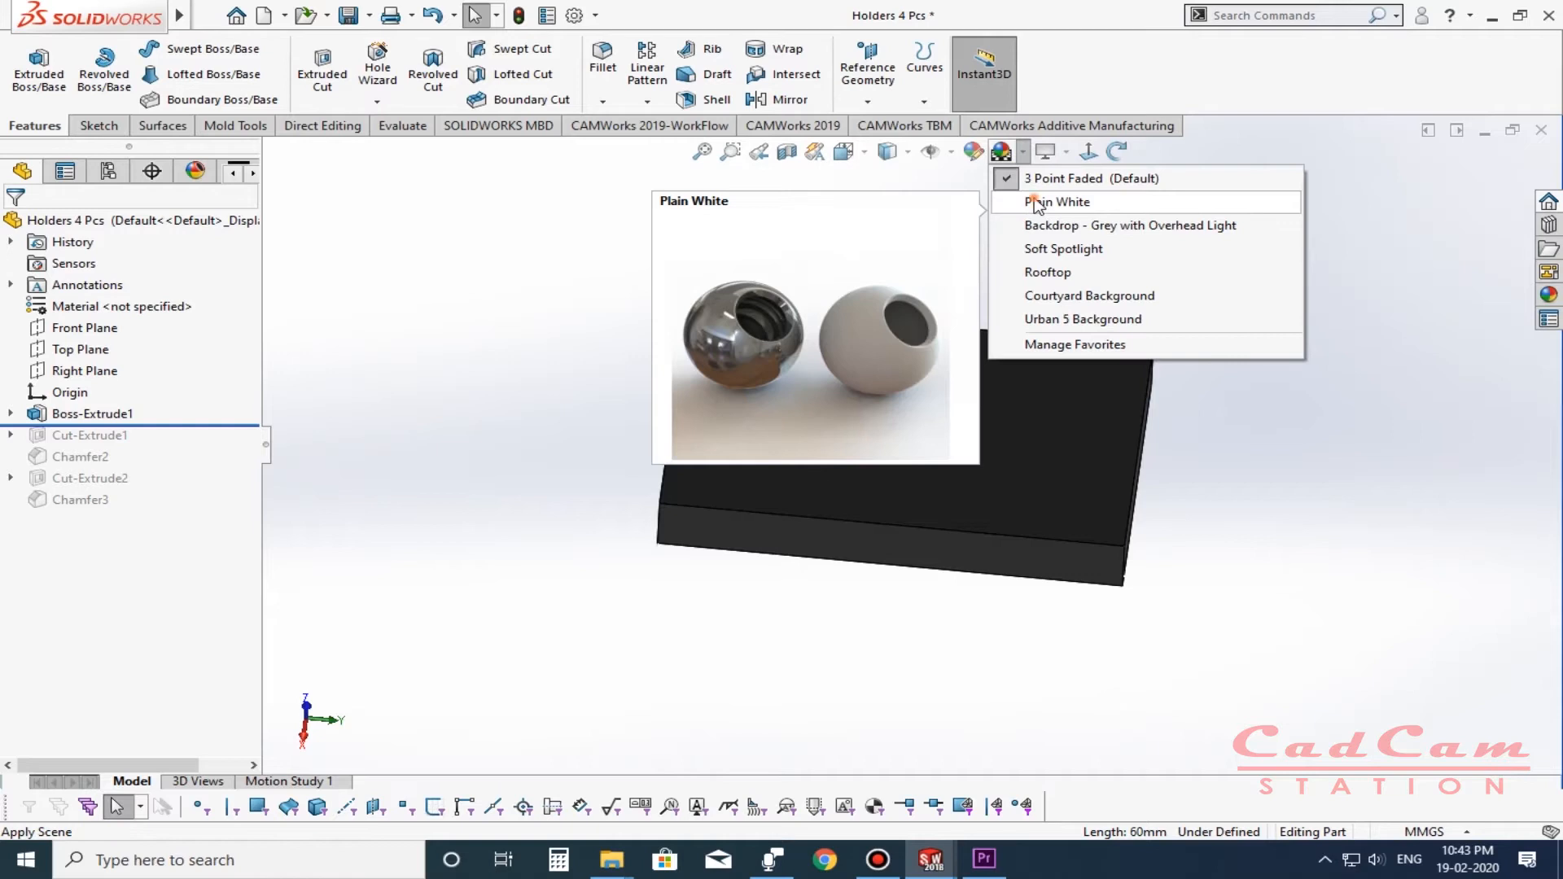
click(1048, 199)
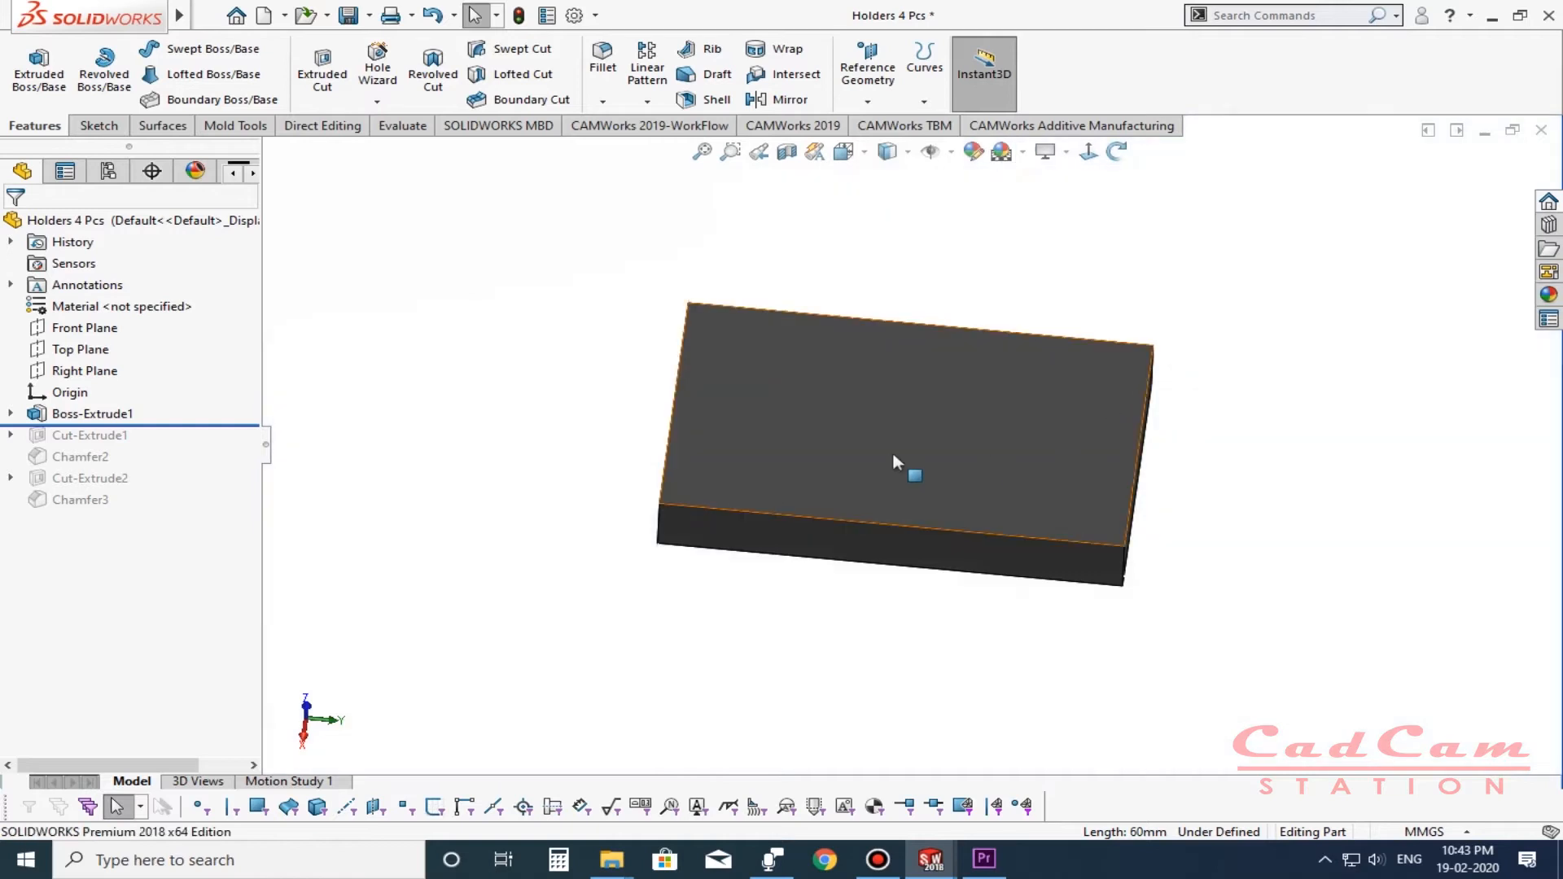
Review the dimensions of the holder's base sketch and the depth of Boss-Extrude1.
click(10, 414)
click(89, 437)
click(130, 390)
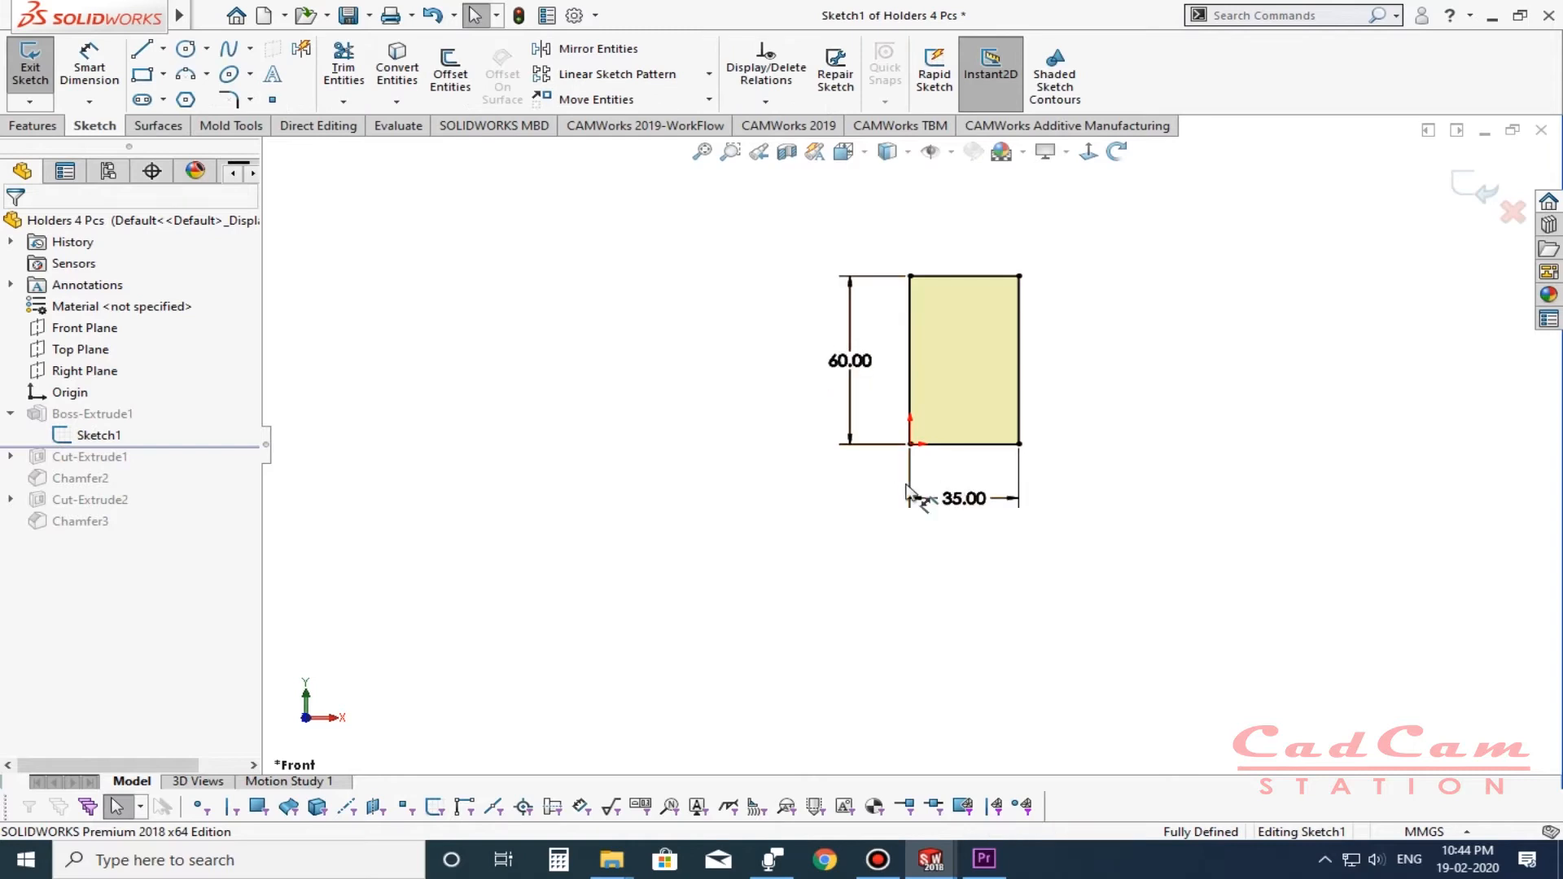
click(1473, 186)
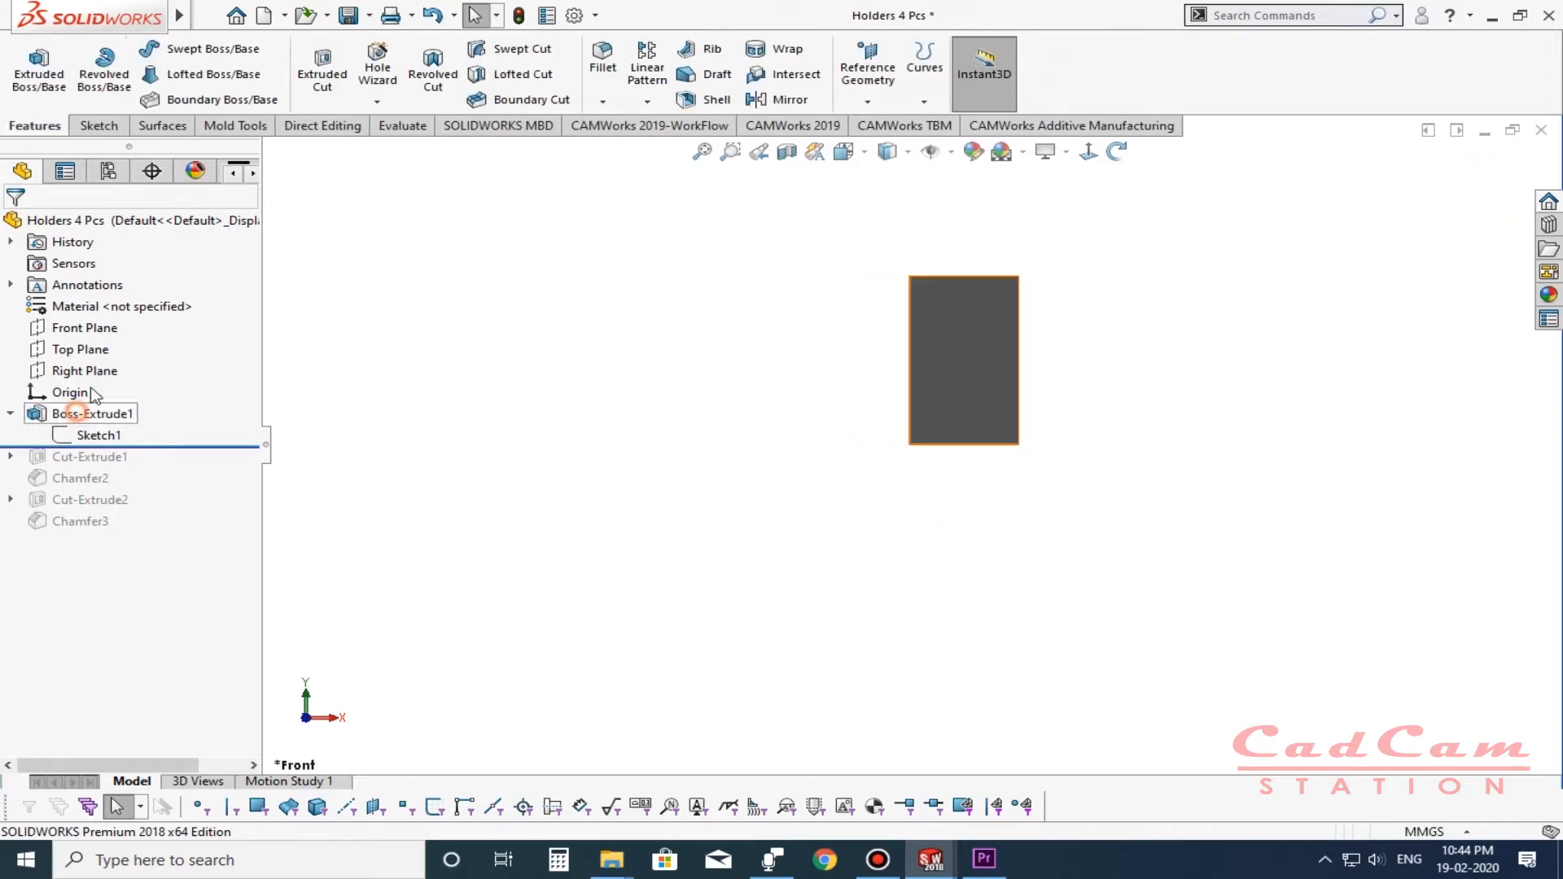
click(88, 414)
click(96, 350)
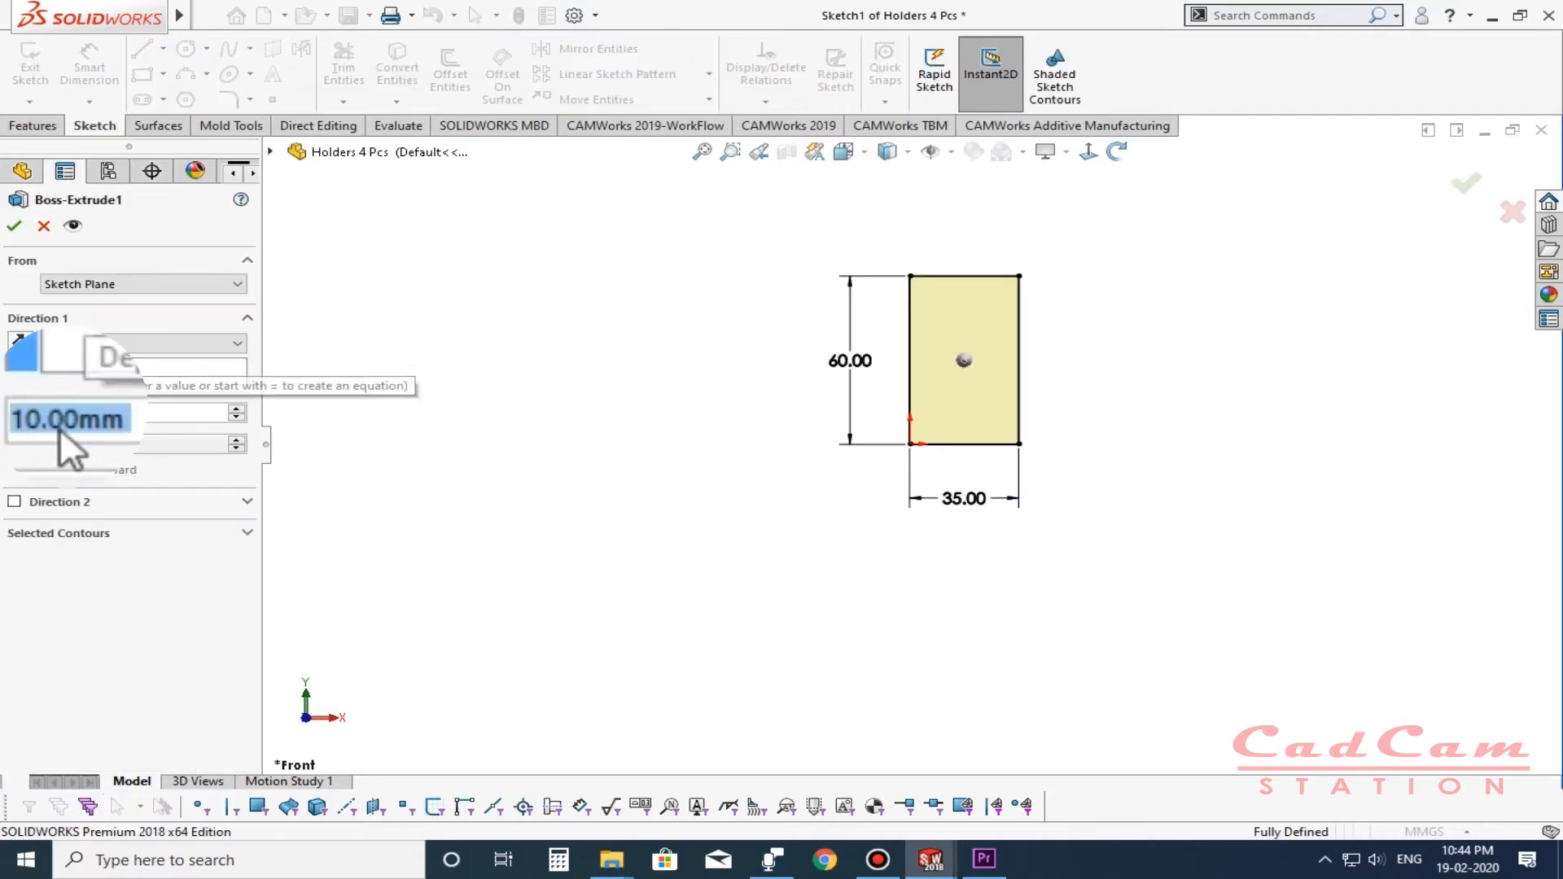
click(14, 227)
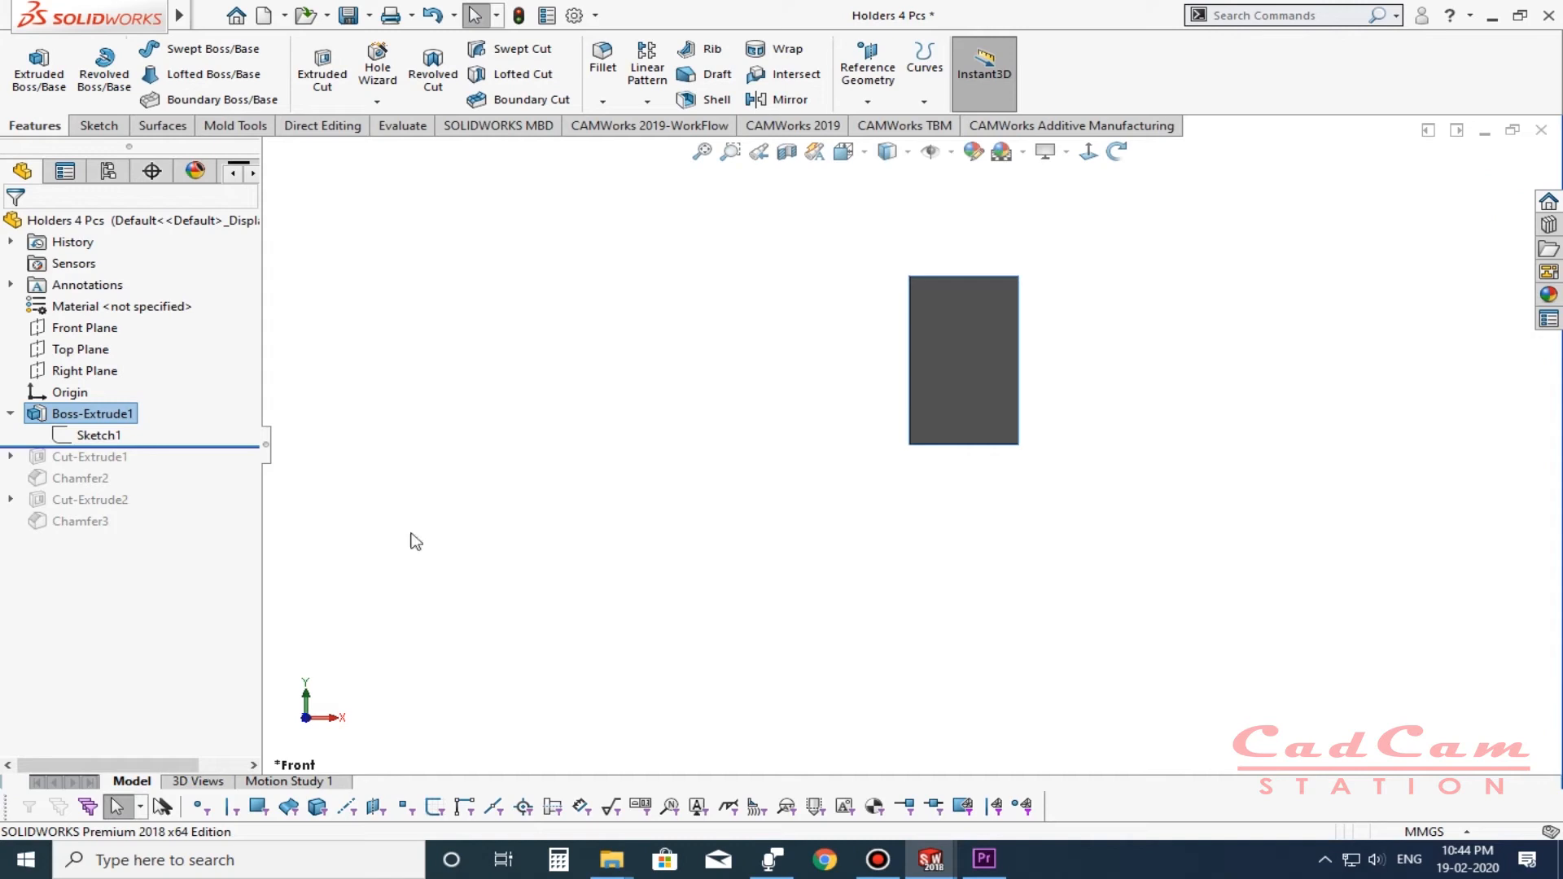
Roll the holder part forward to include Cut-Extrude1 and open its Sketch2 for editing.
drag(190, 448, 189, 461)
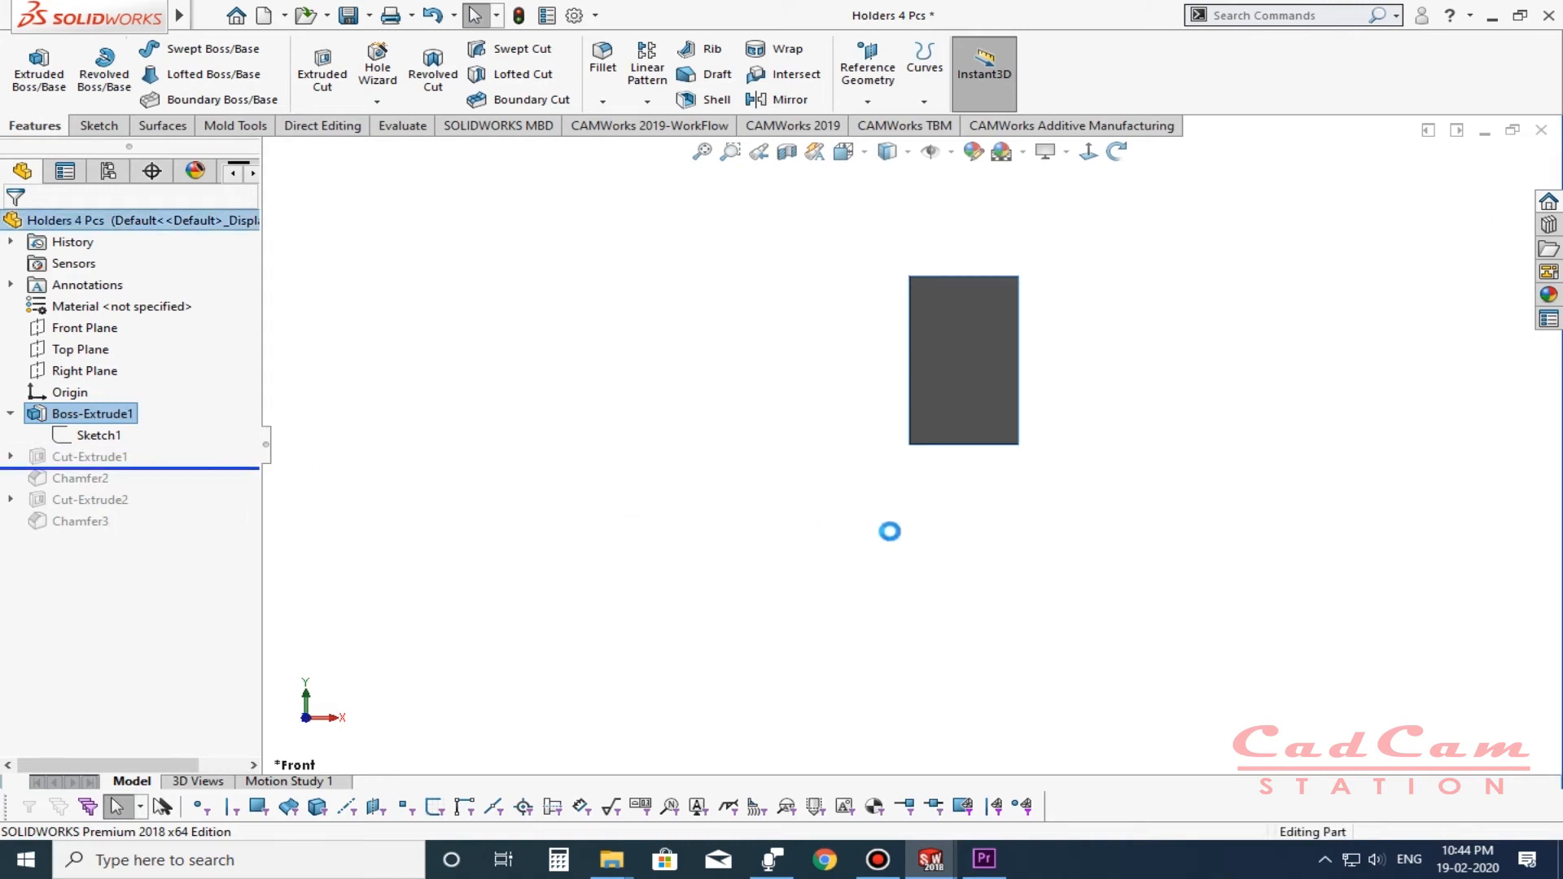
middle_drag(947, 498, 969, 270)
scroll(969, 332, down, 3)
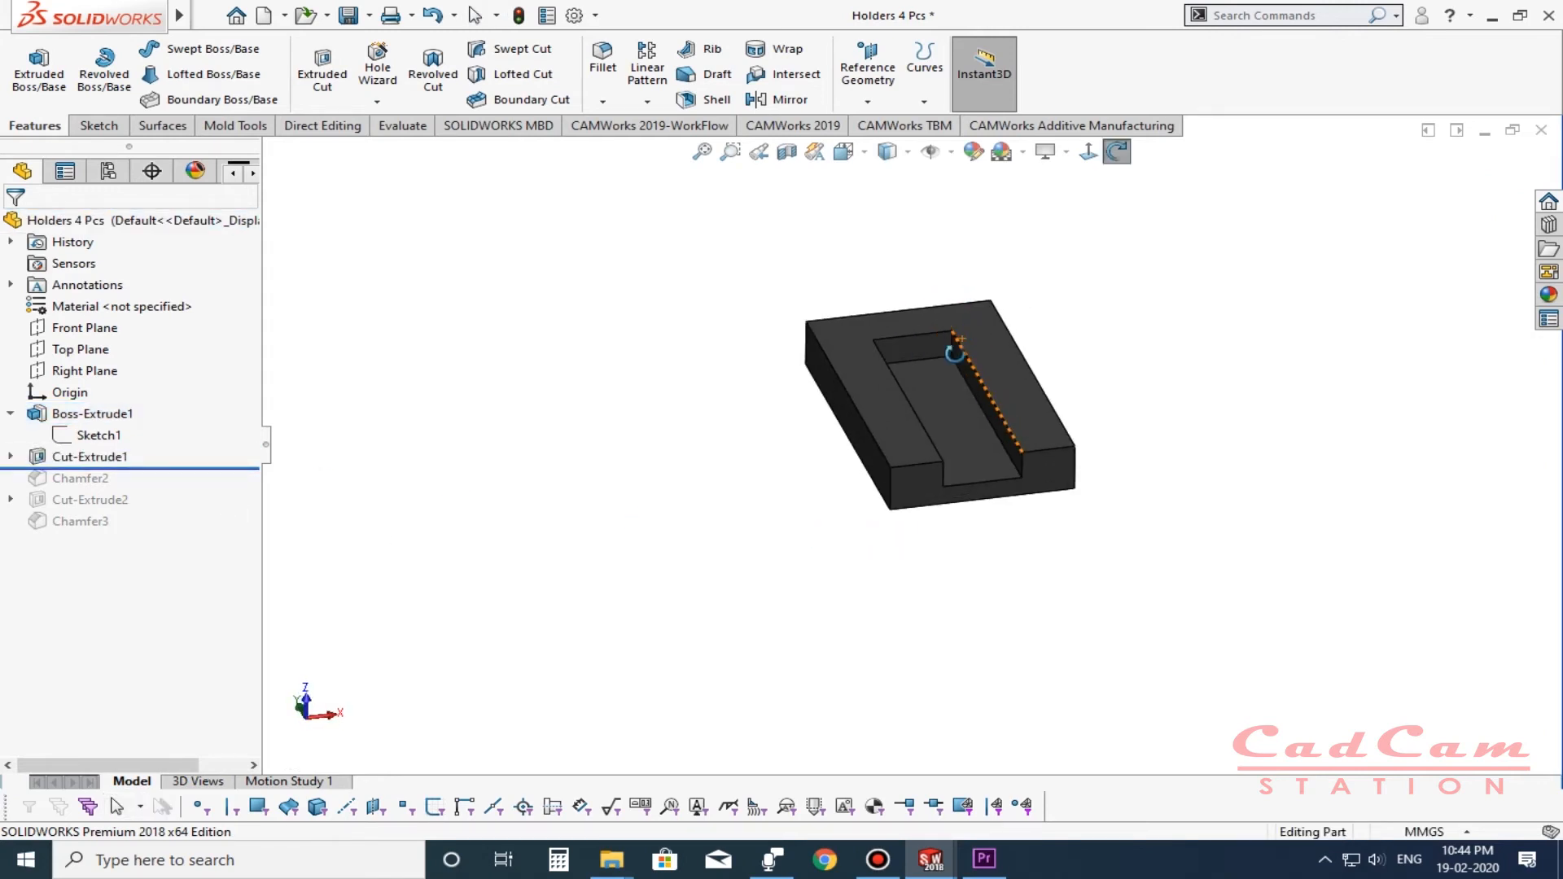
click(11, 457)
click(98, 477)
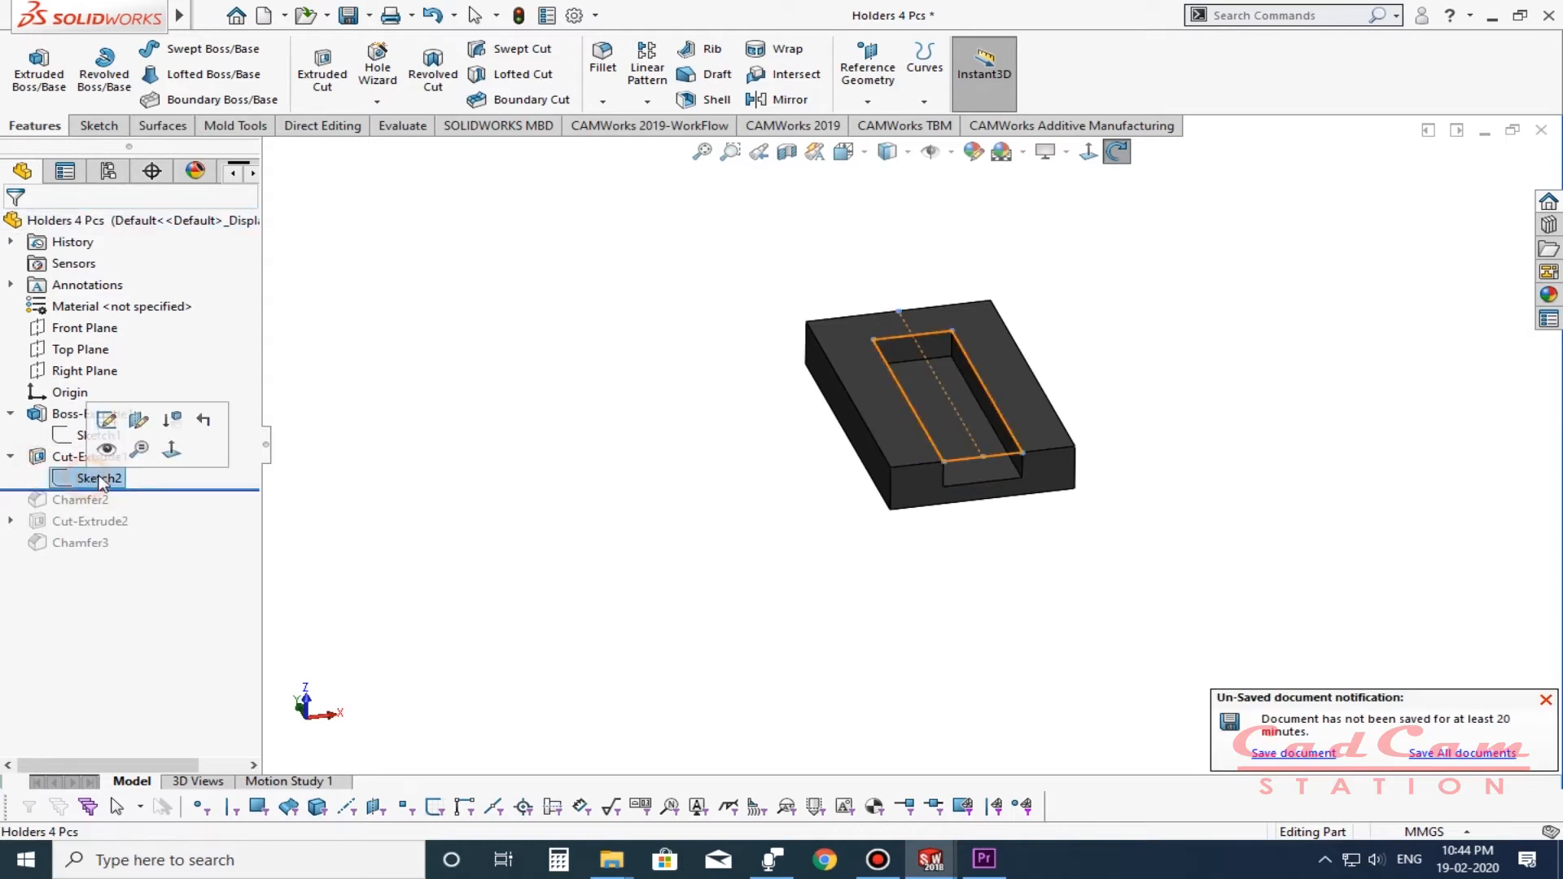
click(112, 420)
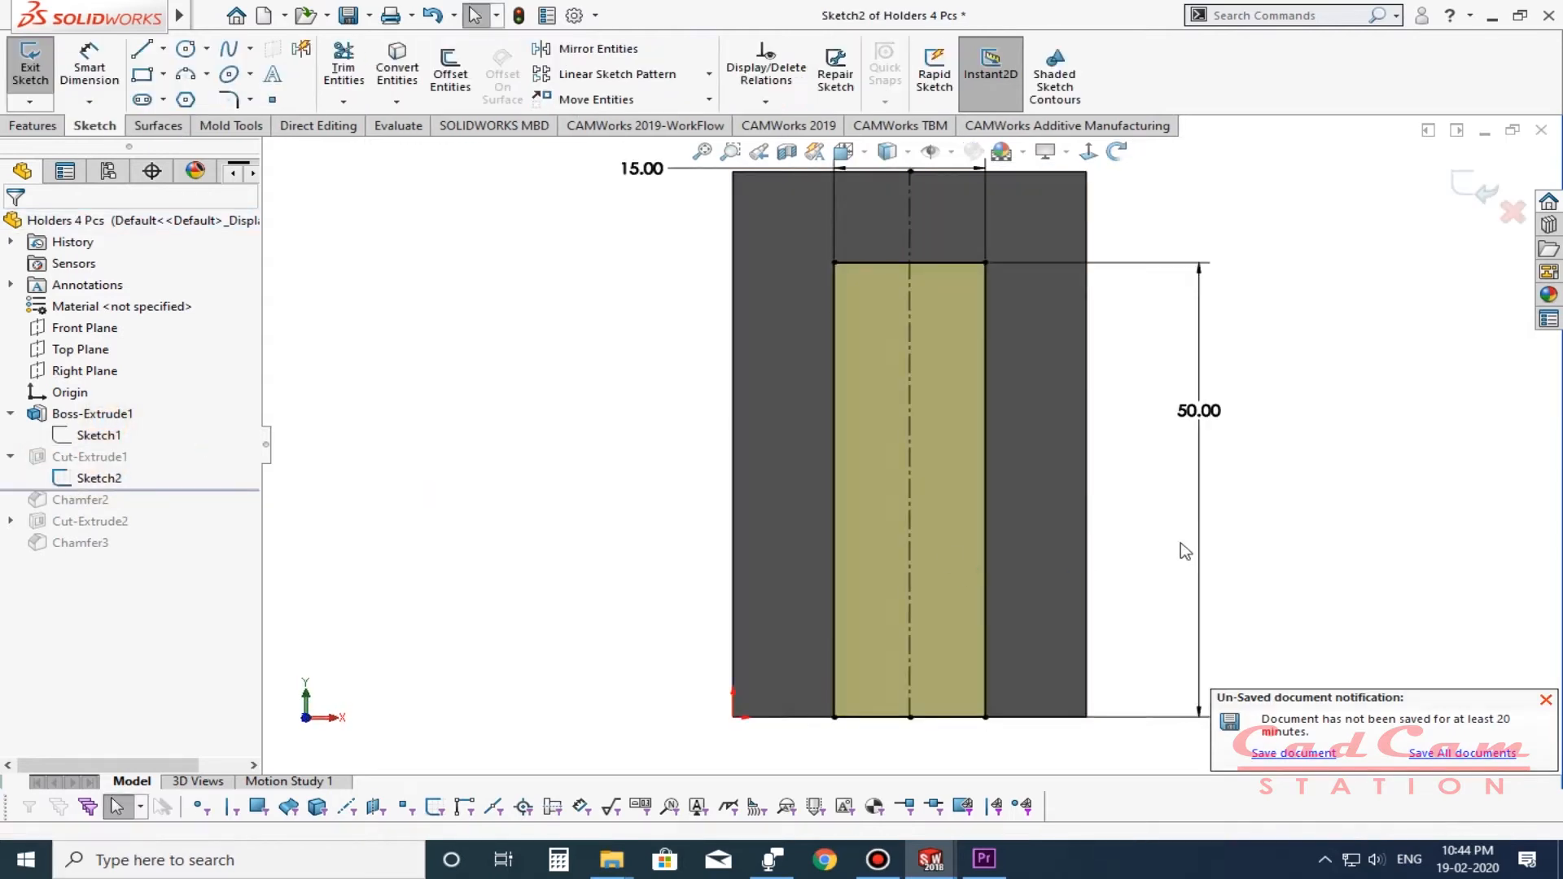
Reposition the slot sketch's width dimension below the profile and its length dimension closer to the body, and exit the sketch.
drag(721, 257, 750, 428)
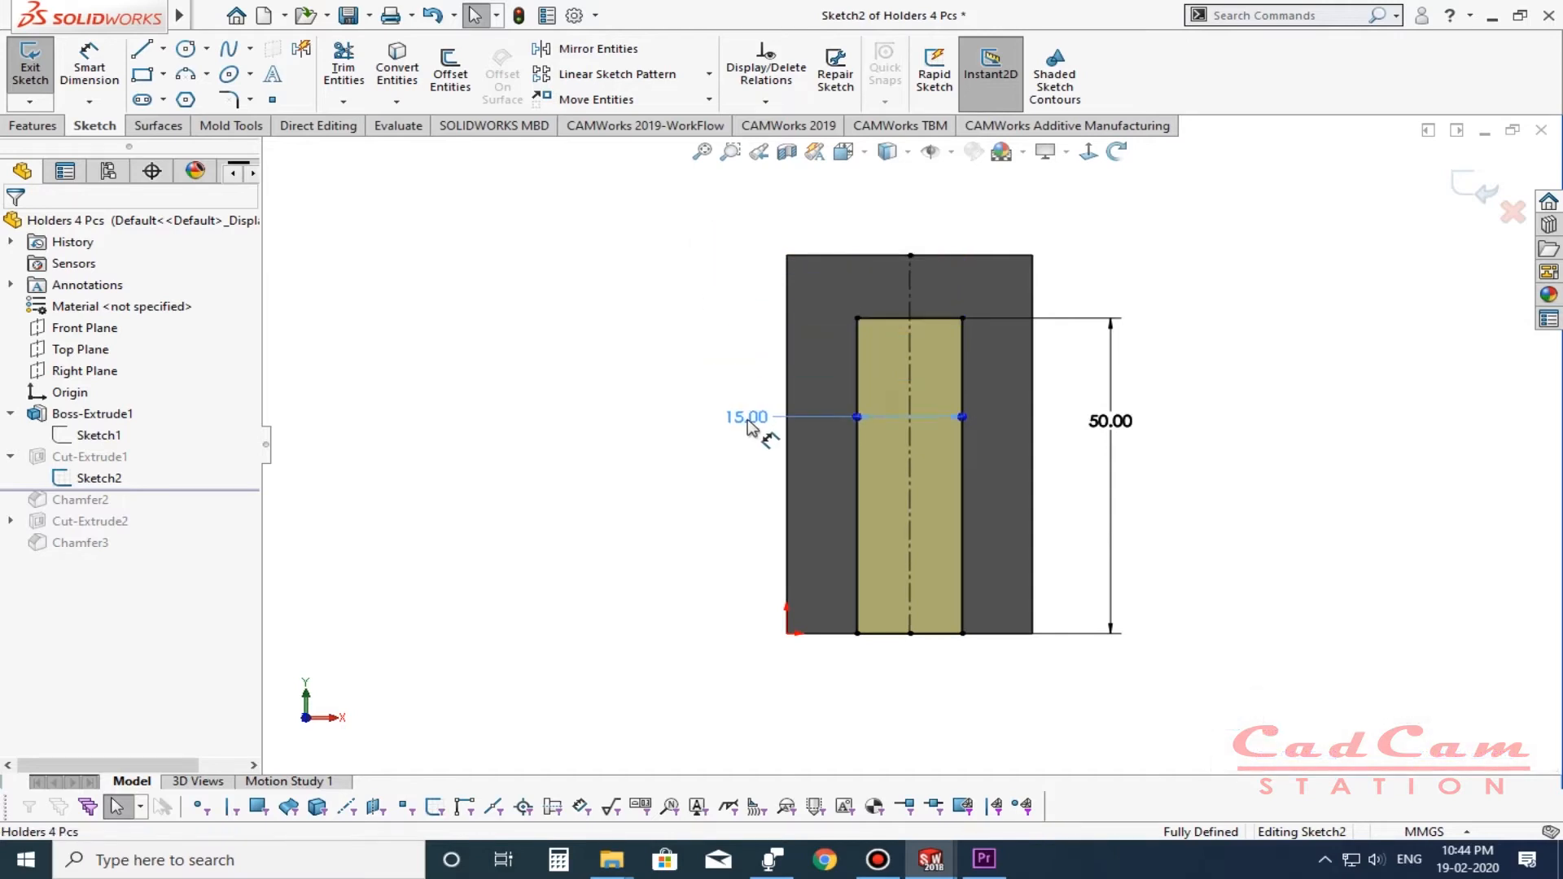
drag(798, 651, 802, 701)
mouse_move(1118, 416)
mouse_down()
mouse_move(1146, 453)
mouse_move(1094, 469)
mouse_up()
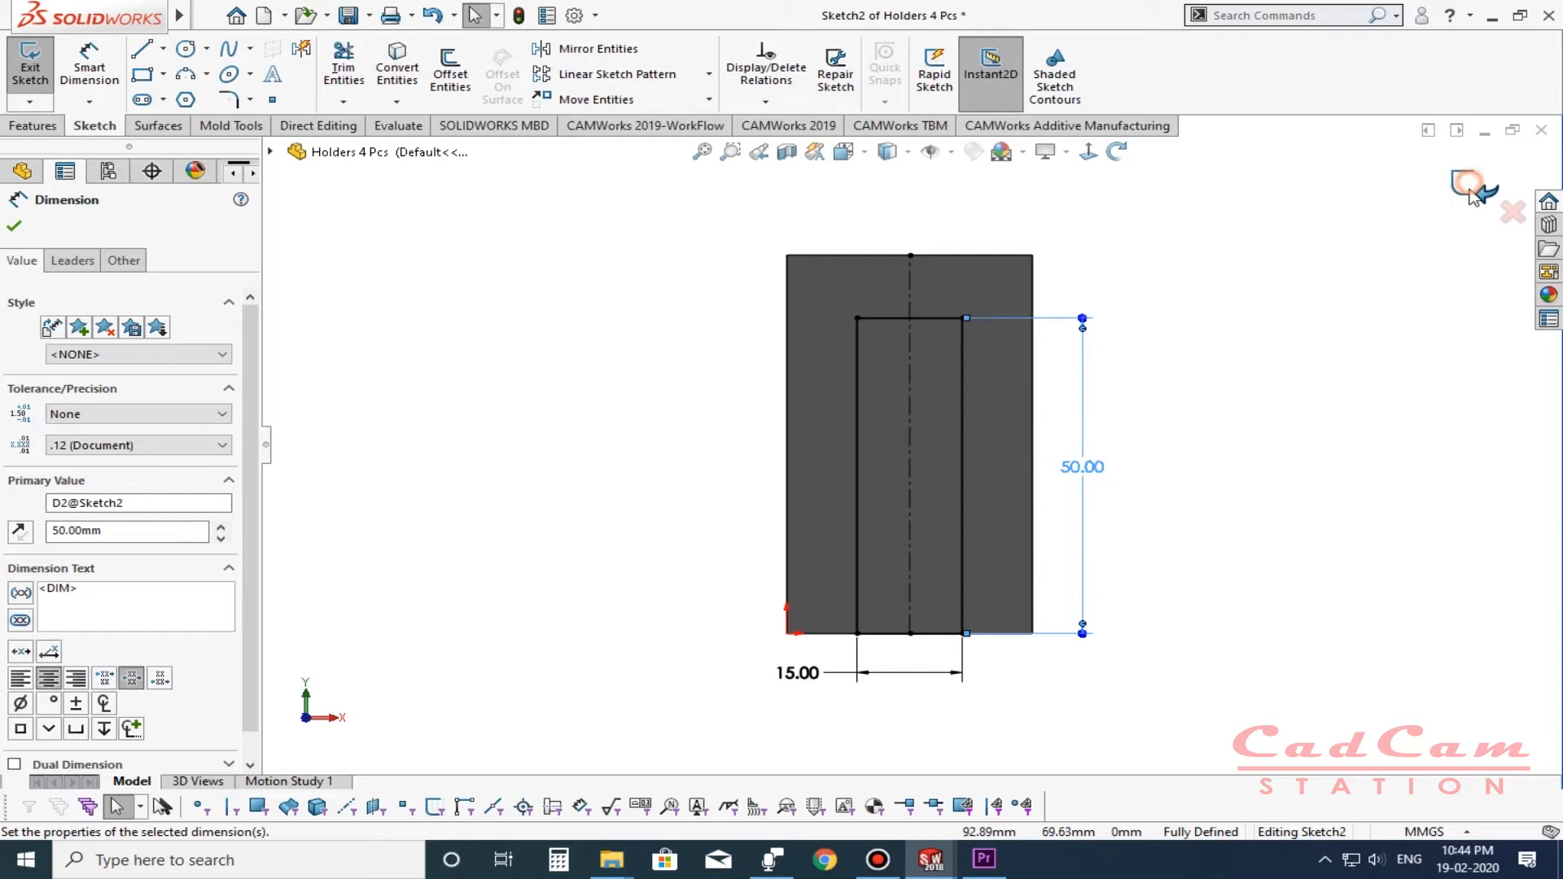
click(1470, 189)
Review the end condition and depth of Cut-Extrude1 in its feature definition, and close it.
click(90, 456)
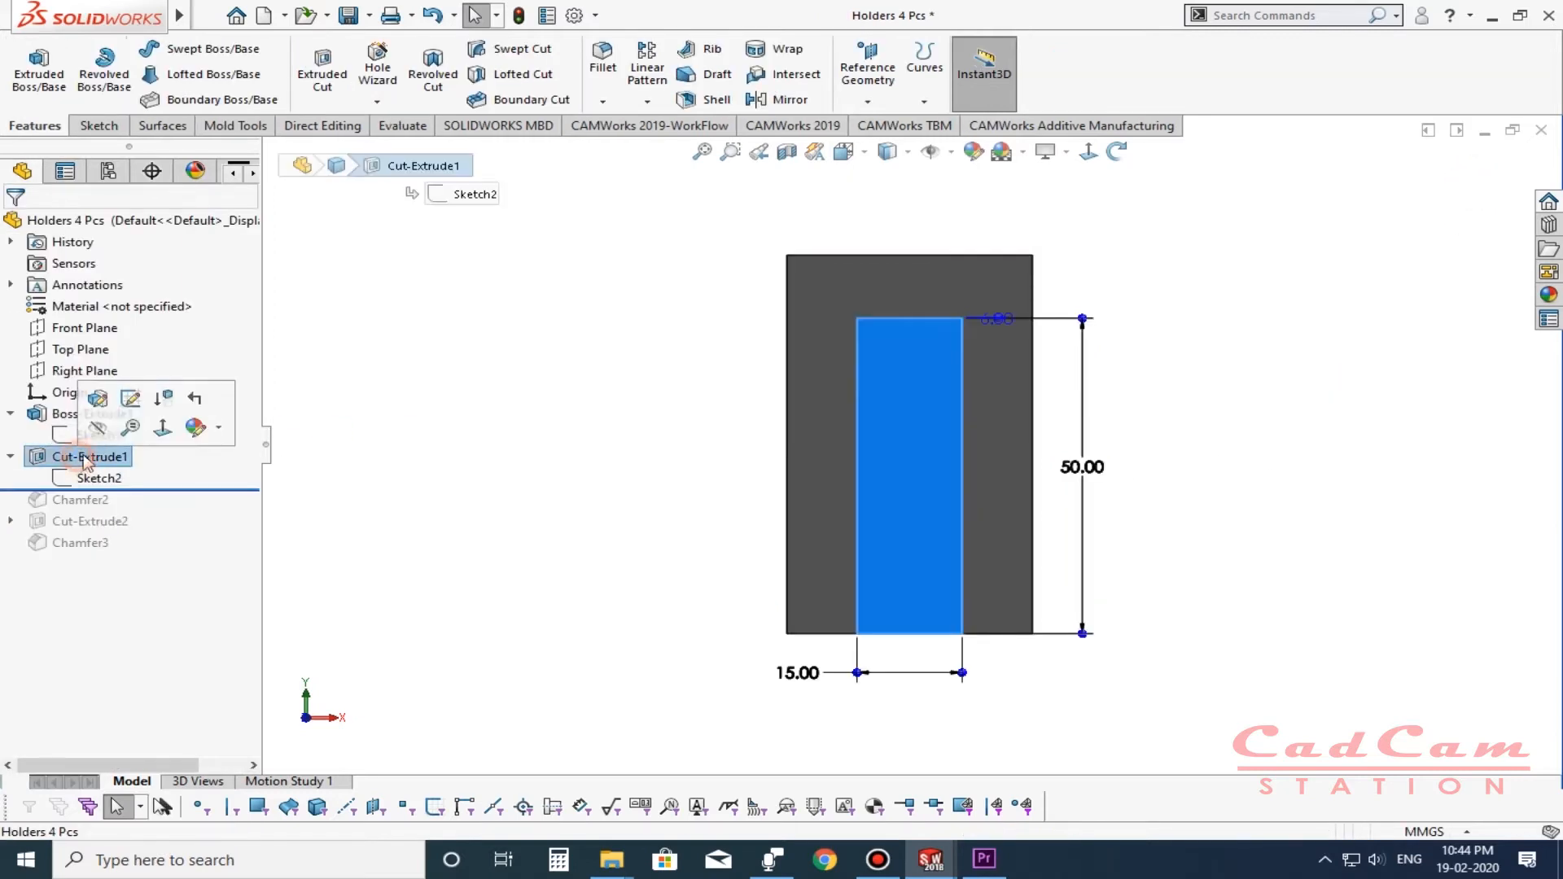
click(102, 404)
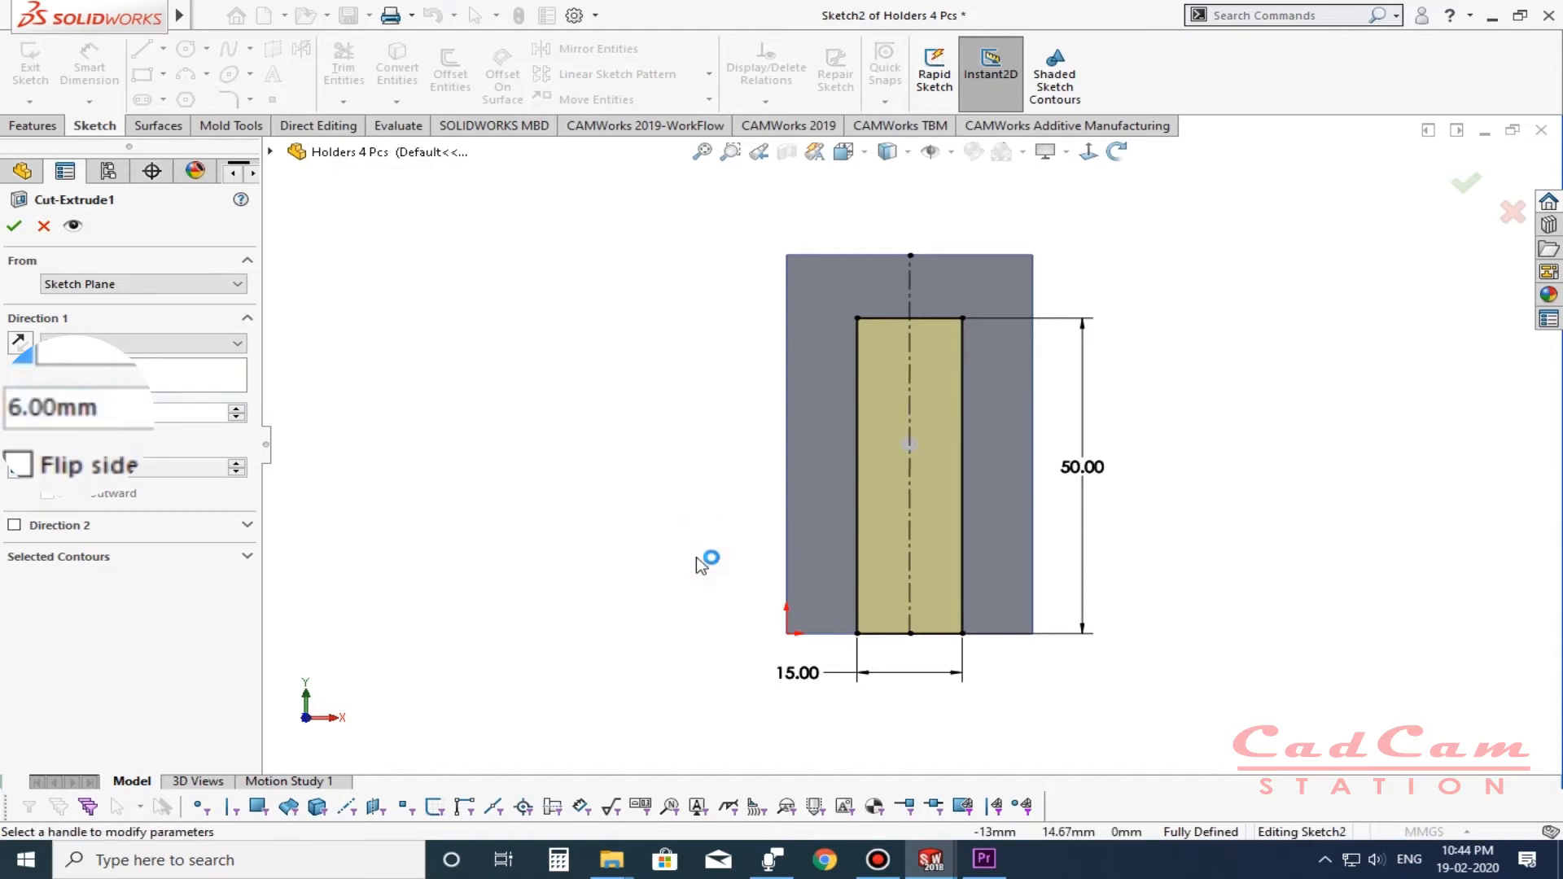
mouse_move(670, 539)
mouse_down()
mouse_move(694, 447)
mouse_move(680, 301)
mouse_move(569, 325)
mouse_move(638, 294)
mouse_move(628, 303)
mouse_up()
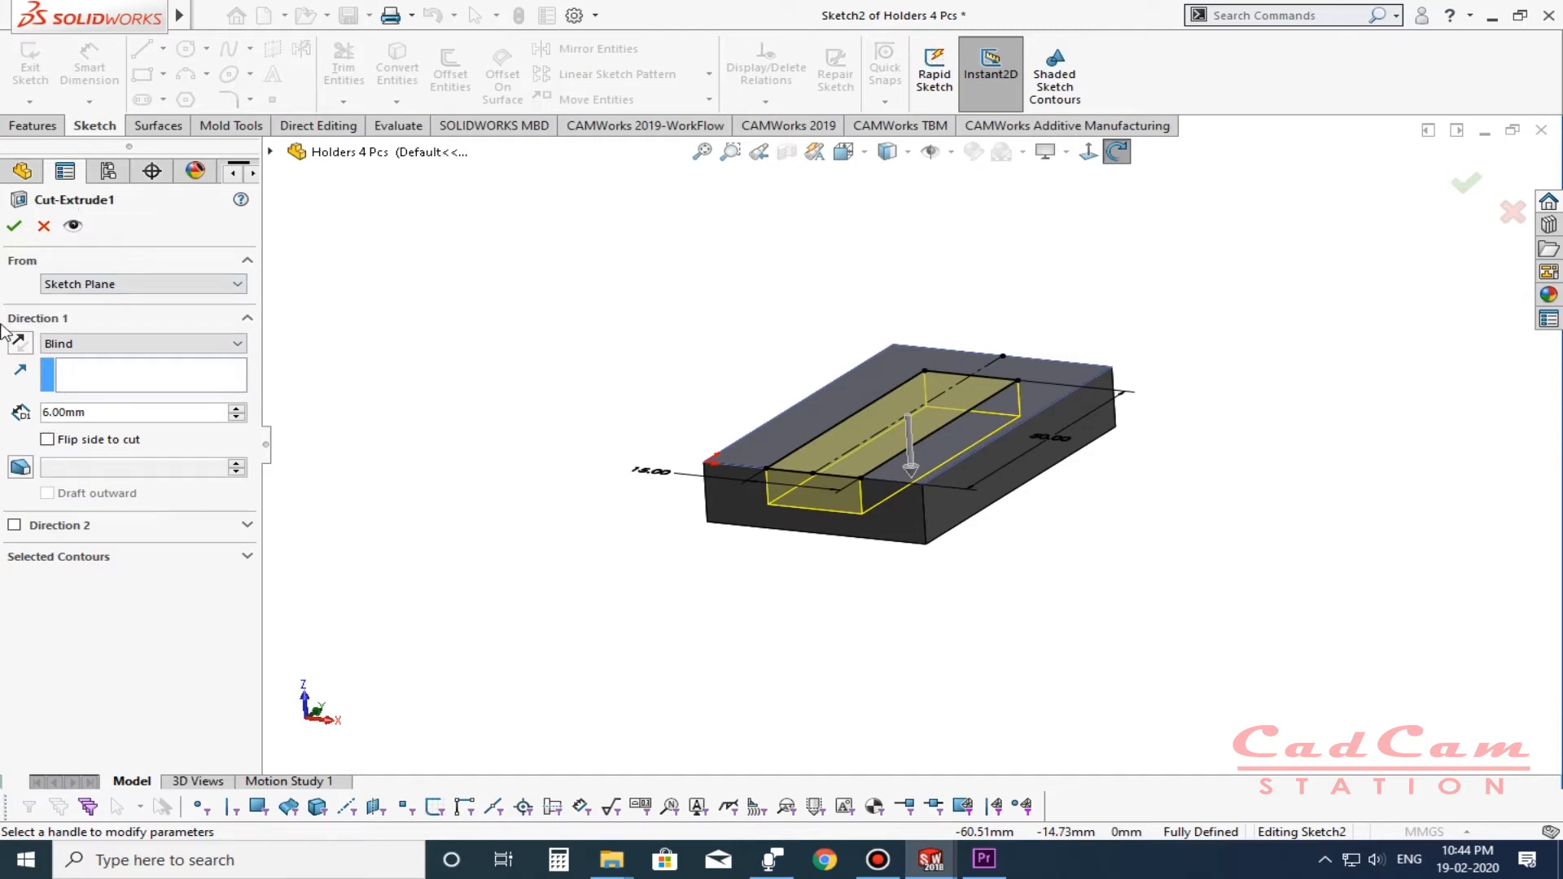
click(13, 226)
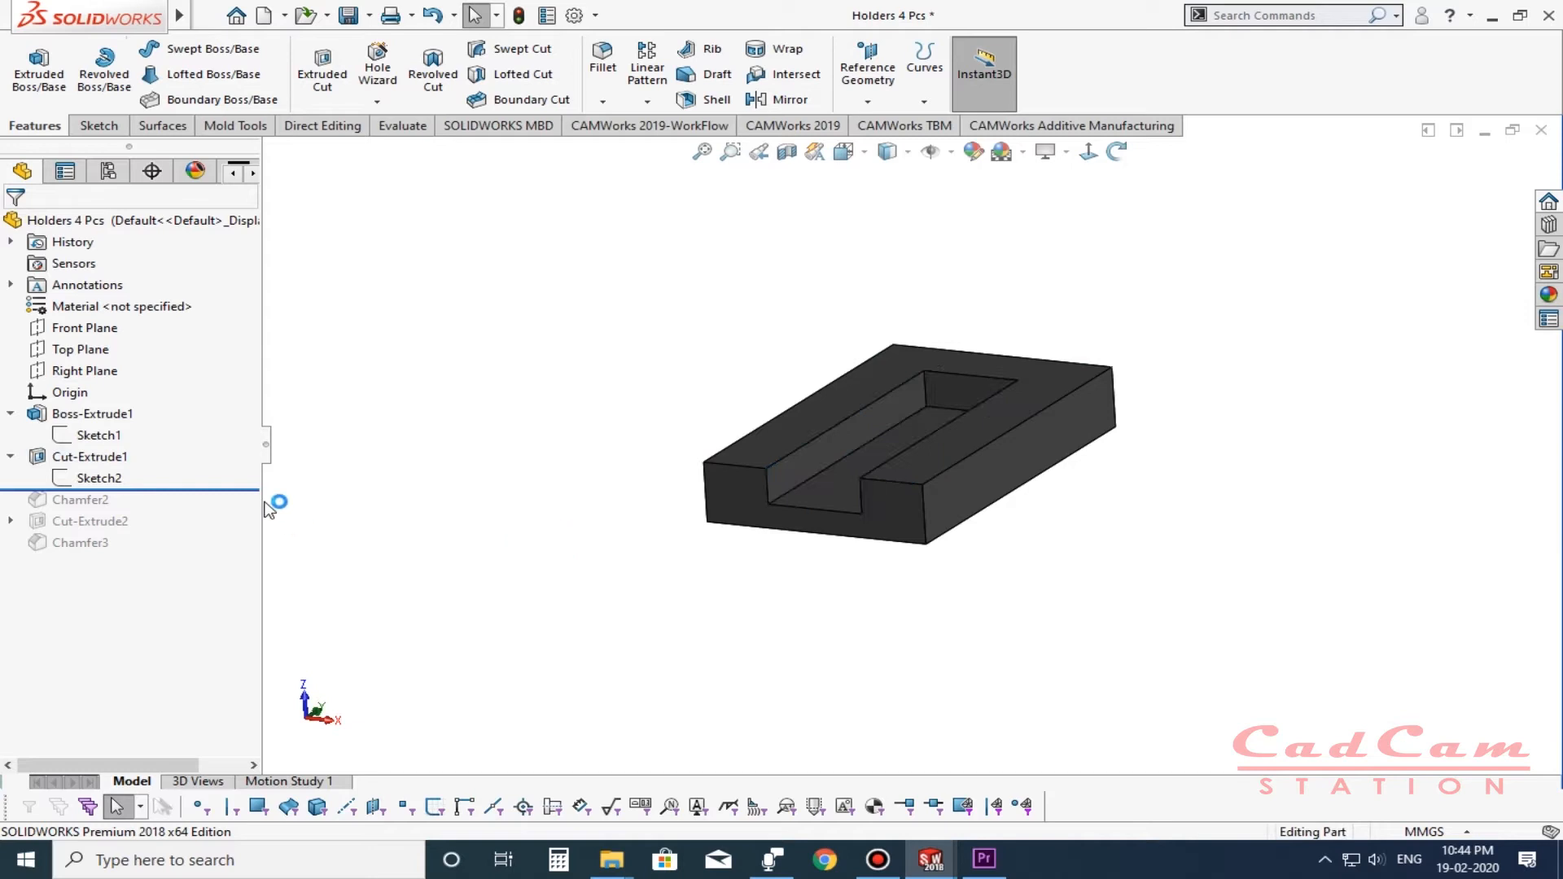
Roll the holder forward to include Chamfer2 and review its edges, chamfer type and two distances.
drag(193, 491, 195, 504)
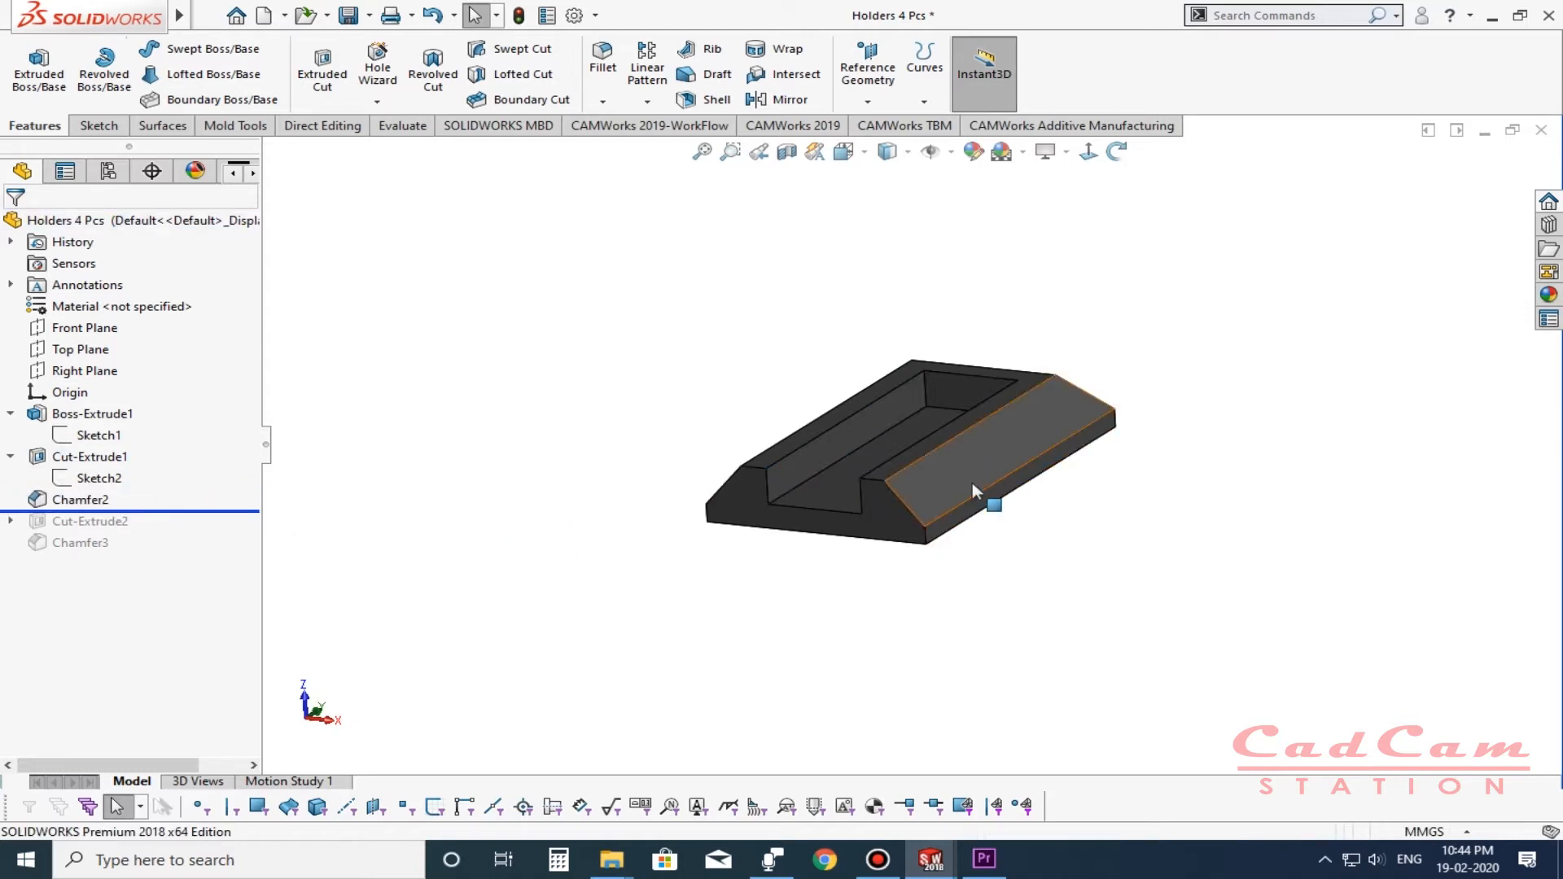
click(81, 498)
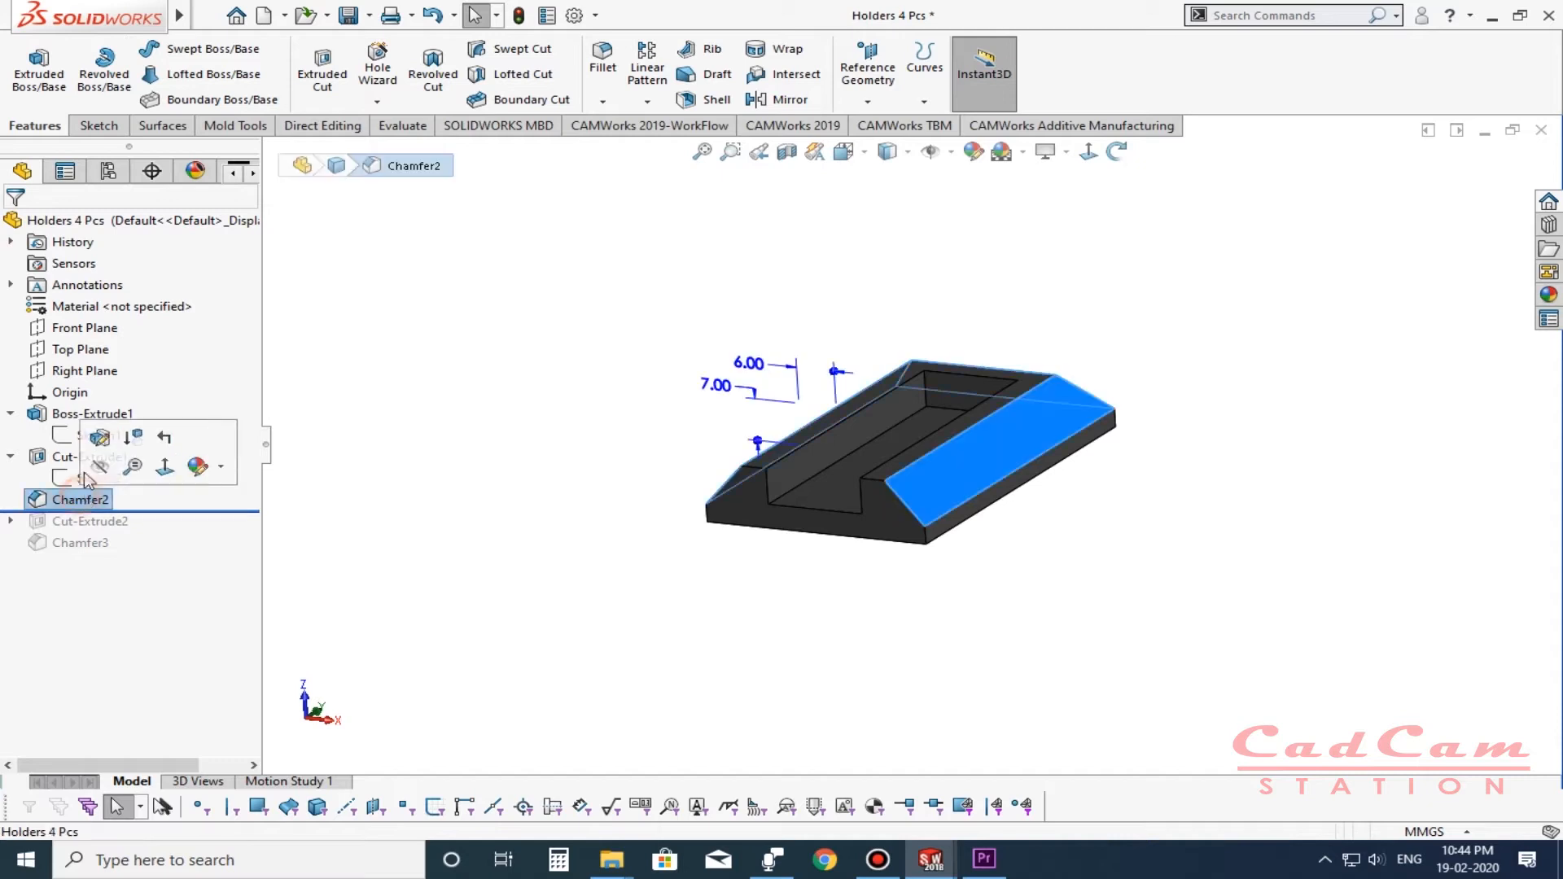
click(101, 441)
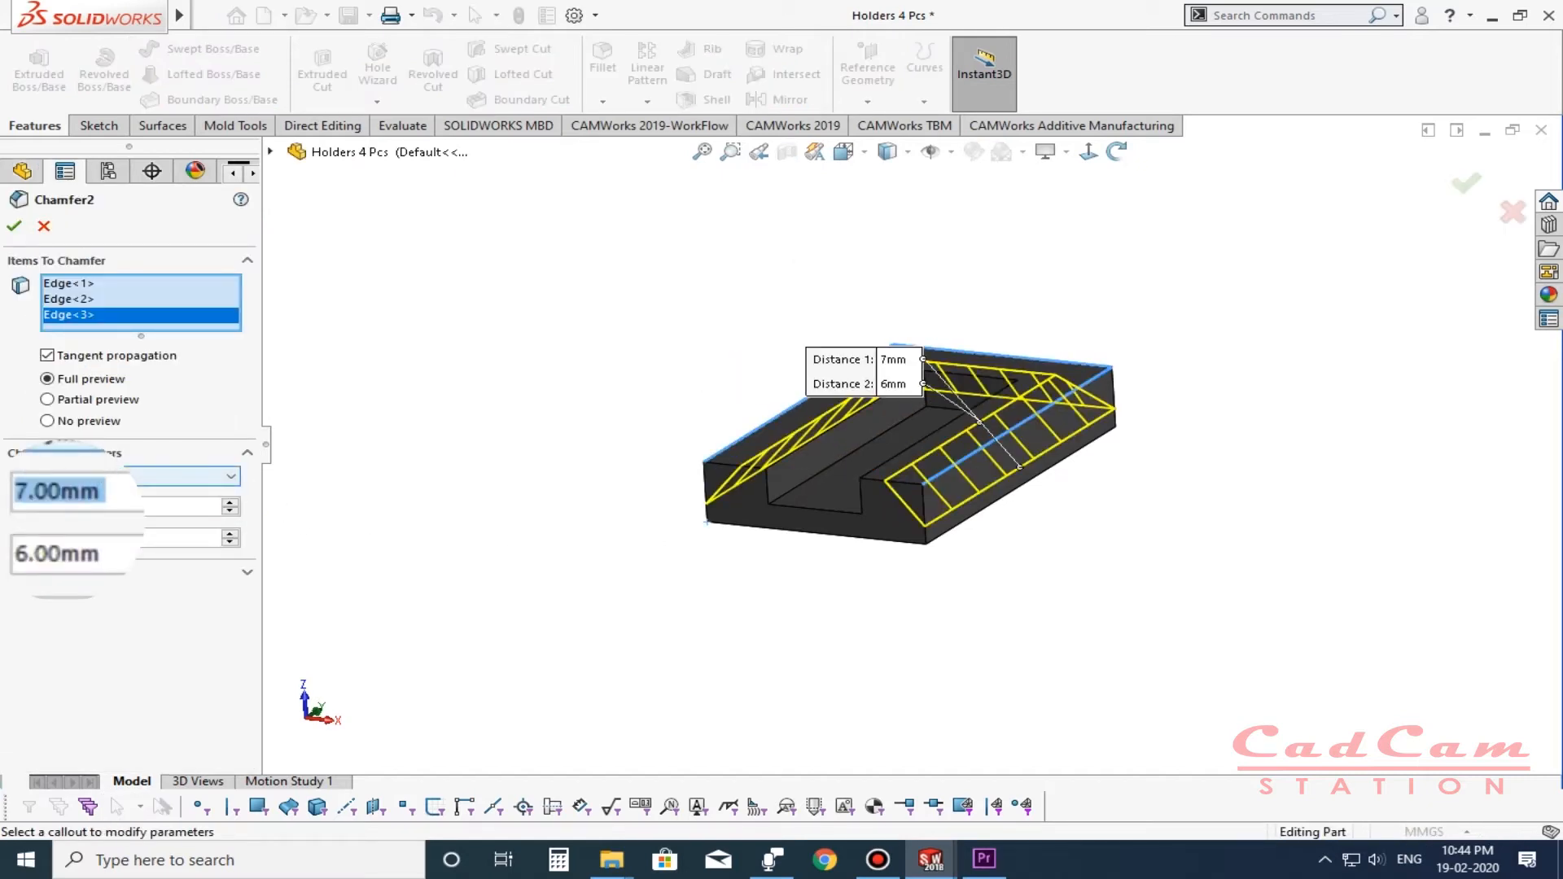
click(114, 480)
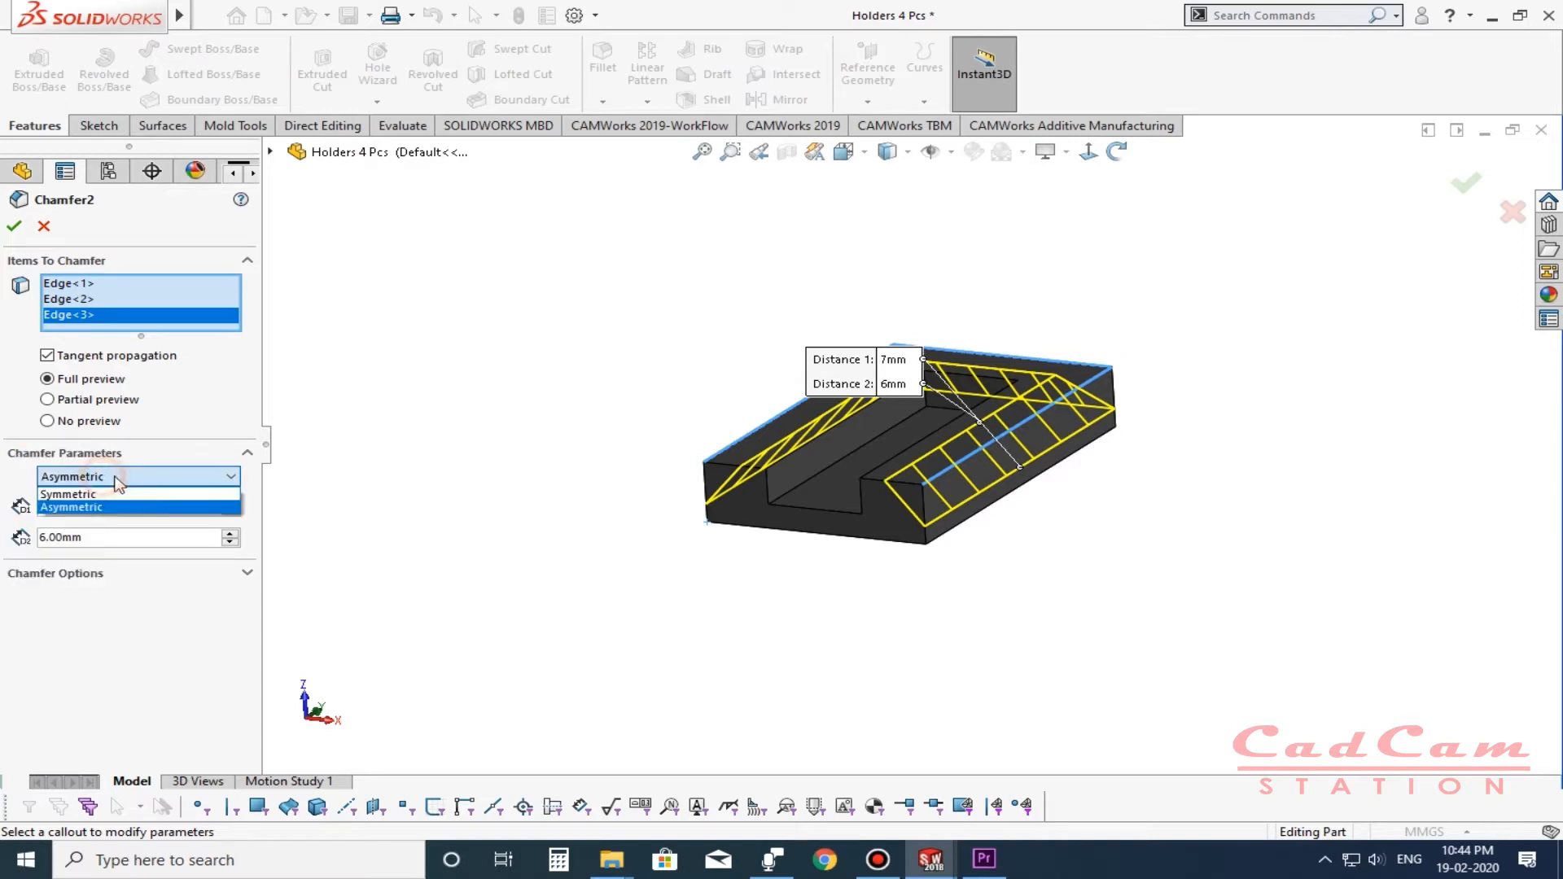
click(96, 477)
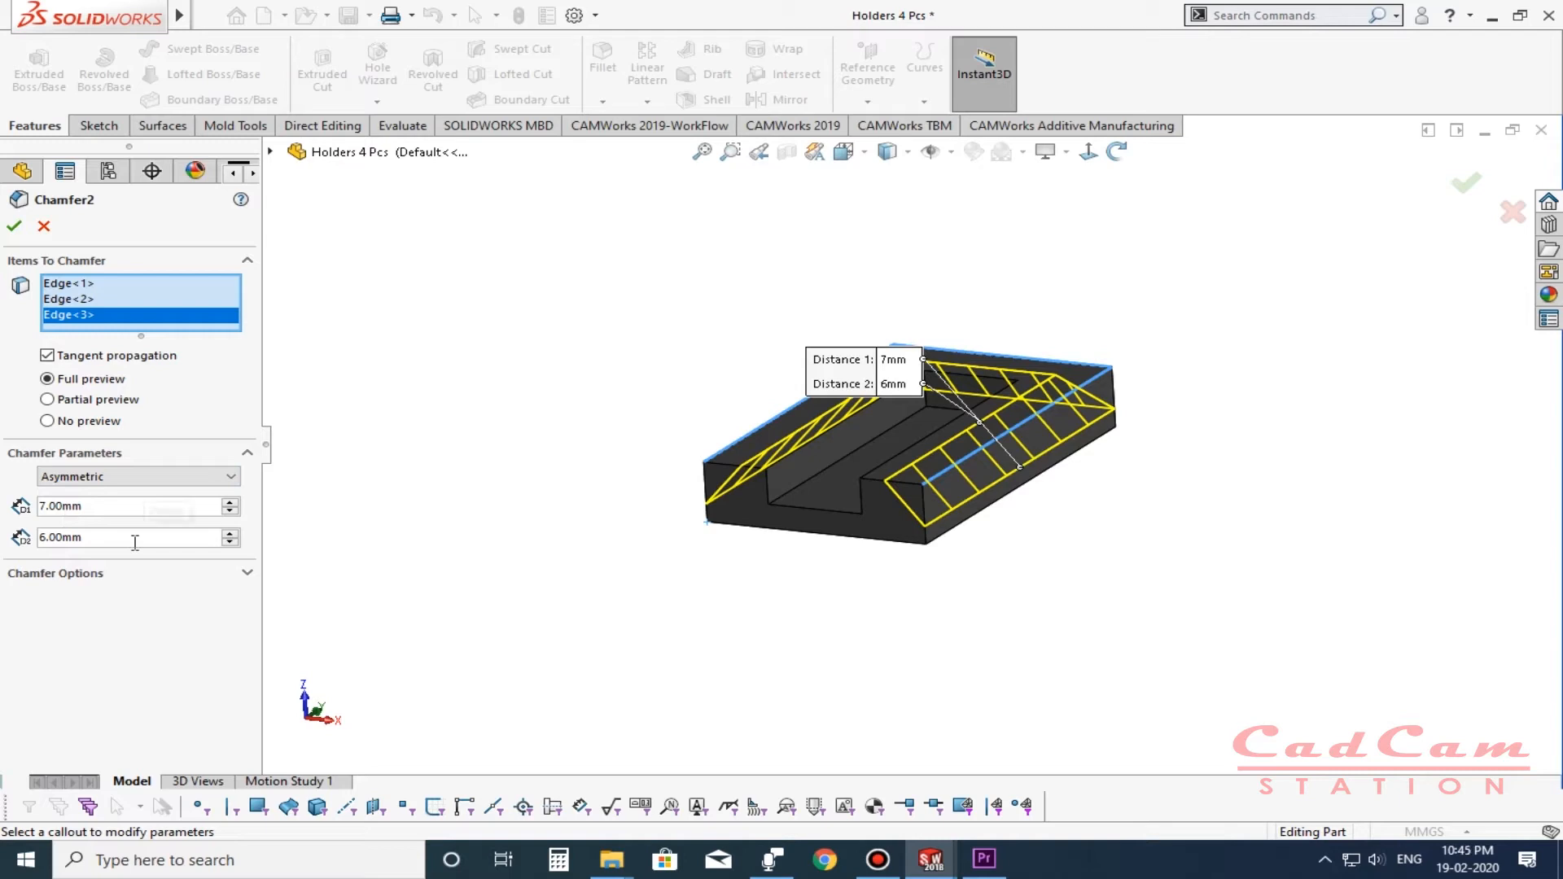
click(12, 228)
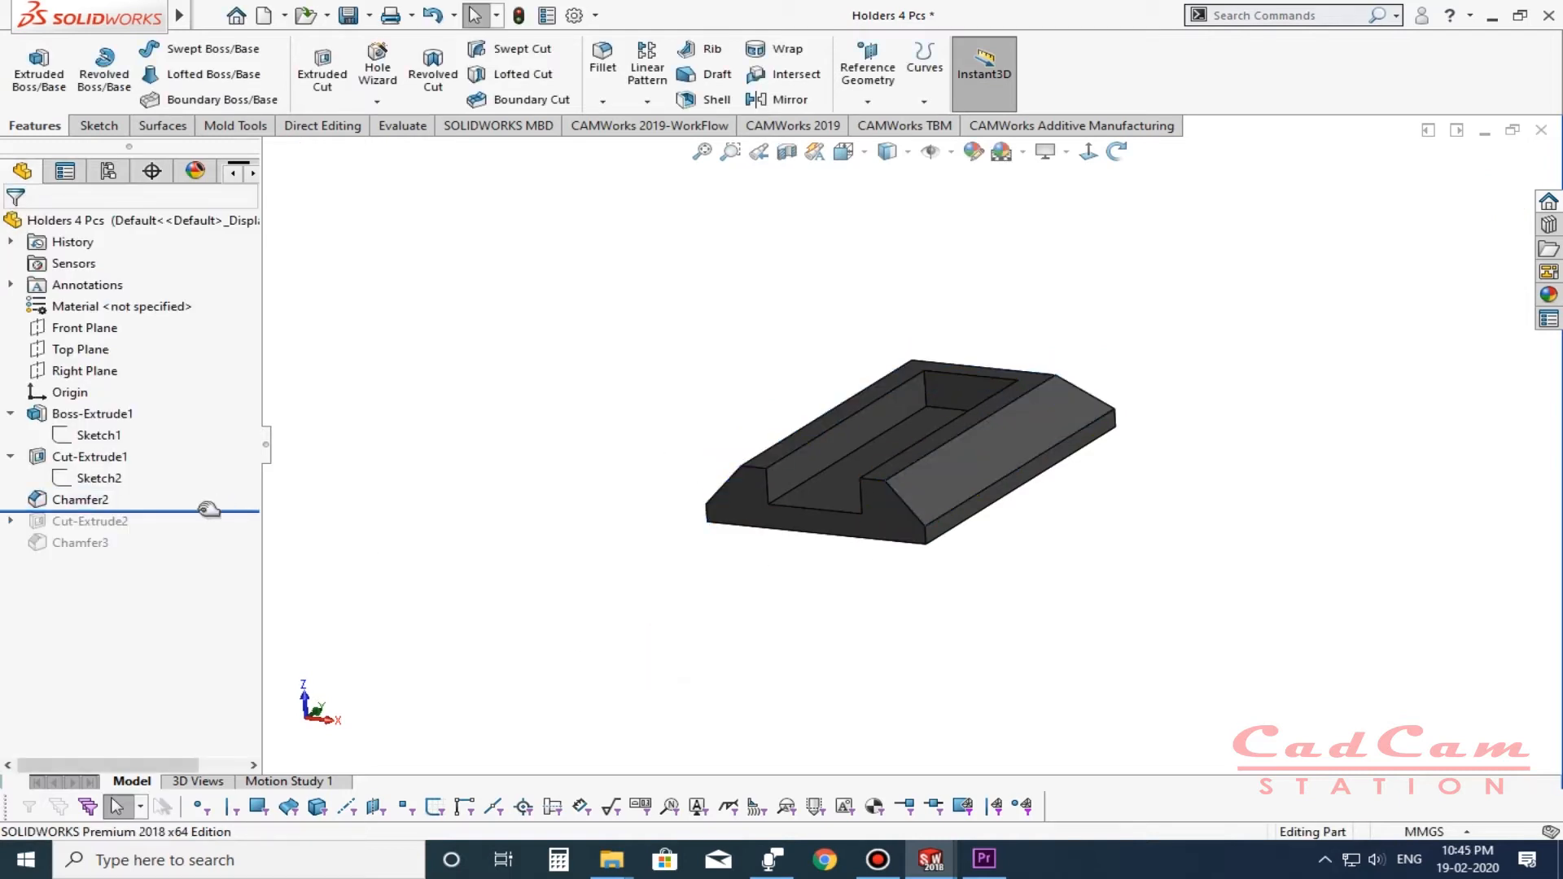
Roll forward to include Cut-Extrude2, review its hole sketch while moving the diameter dimension outside the body, and exit the sketch.
drag(202, 514, 200, 532)
middle_drag(760, 583, 879, 456)
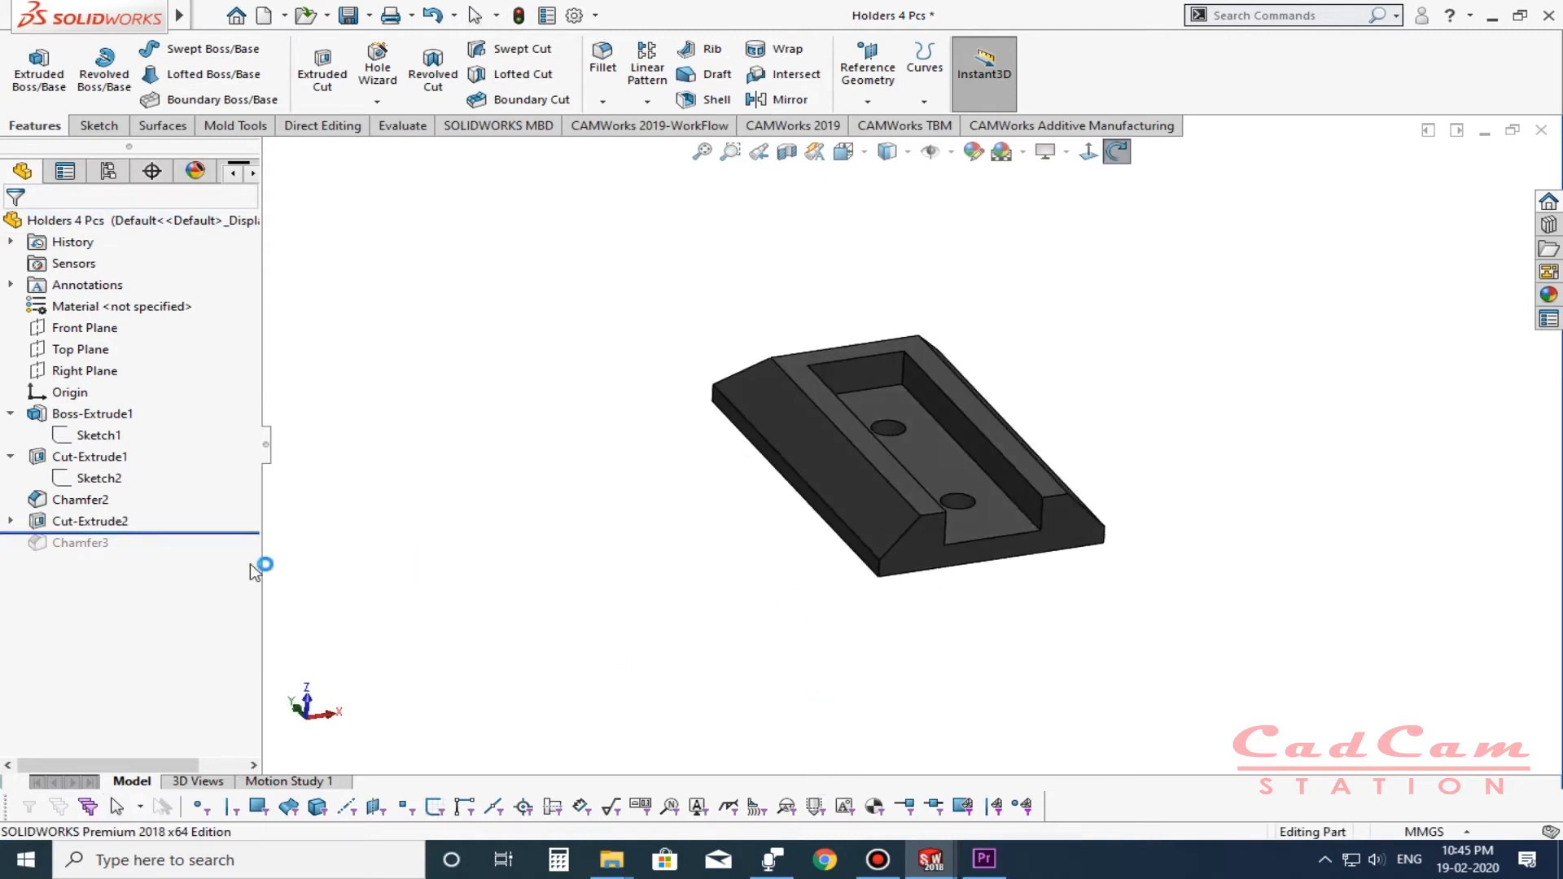
click(9, 521)
click(98, 542)
click(99, 480)
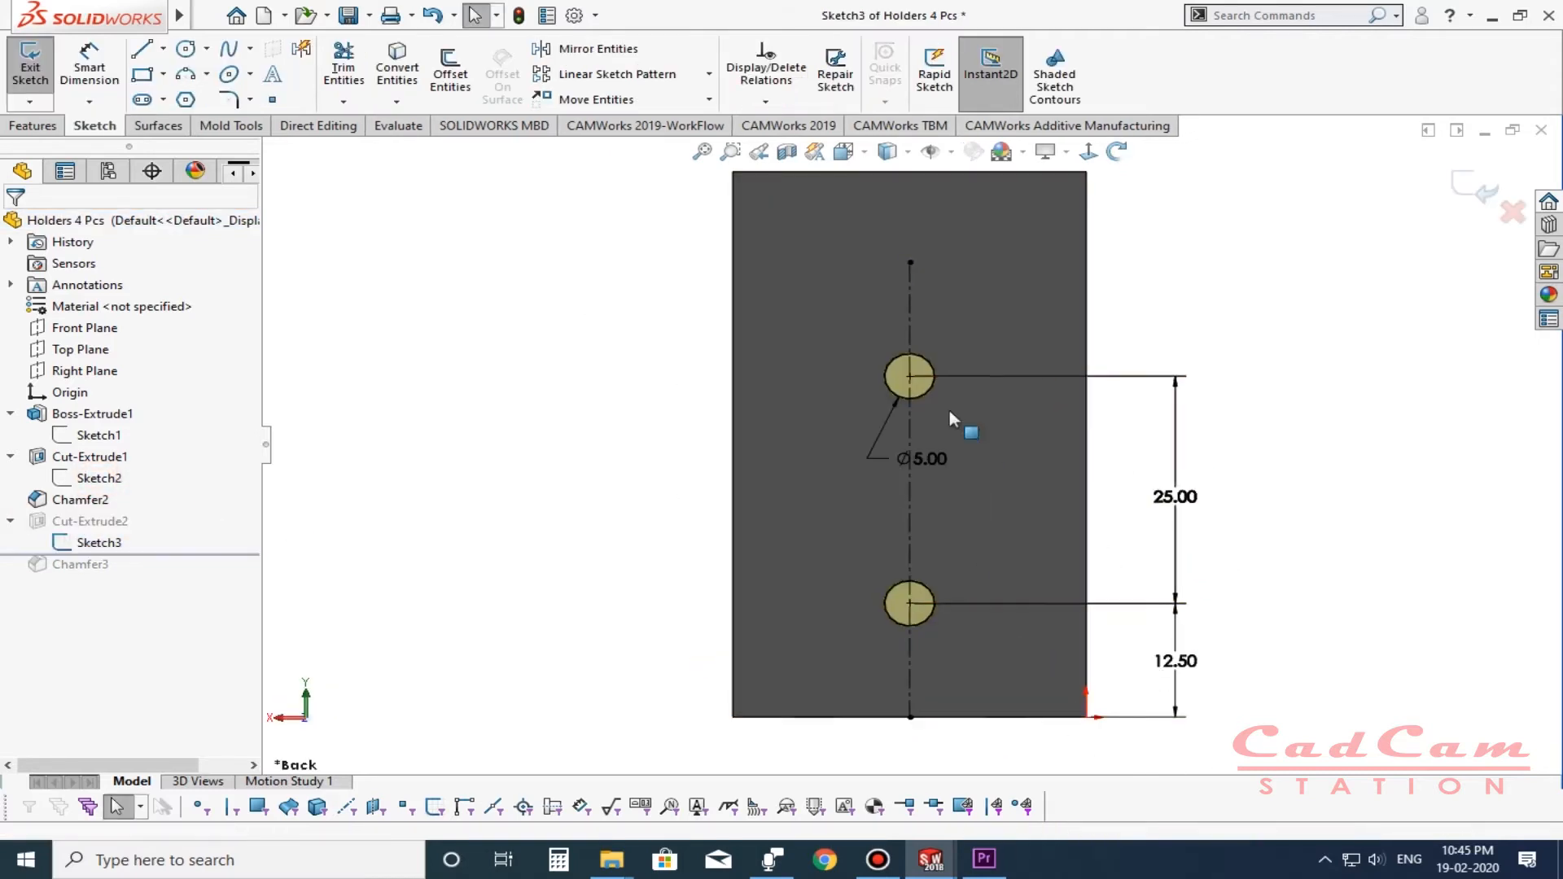
drag(923, 460, 619, 426)
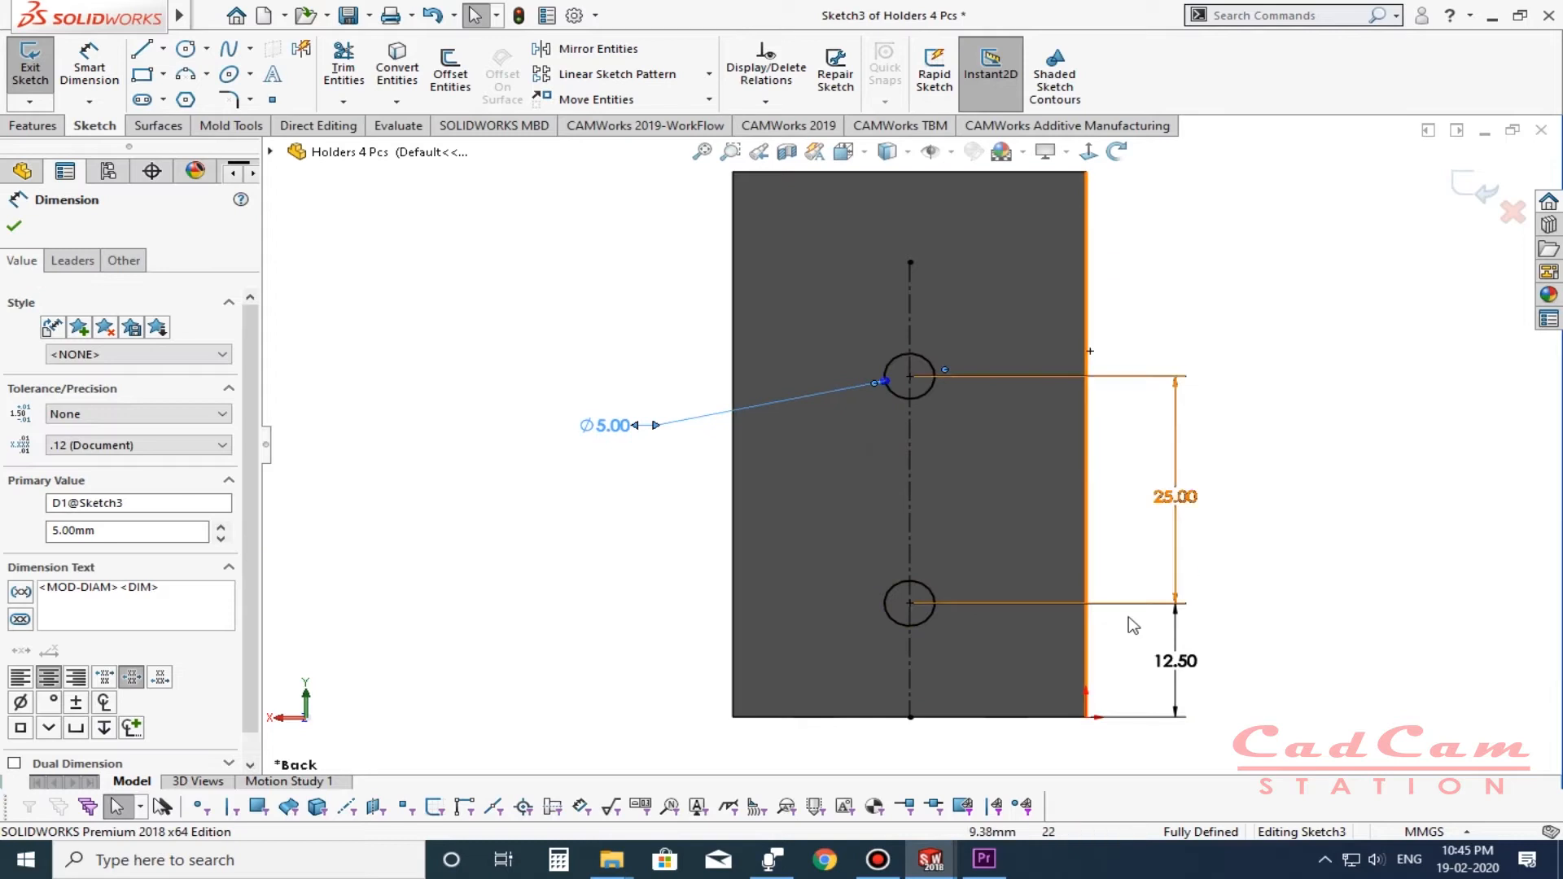
click(1482, 187)
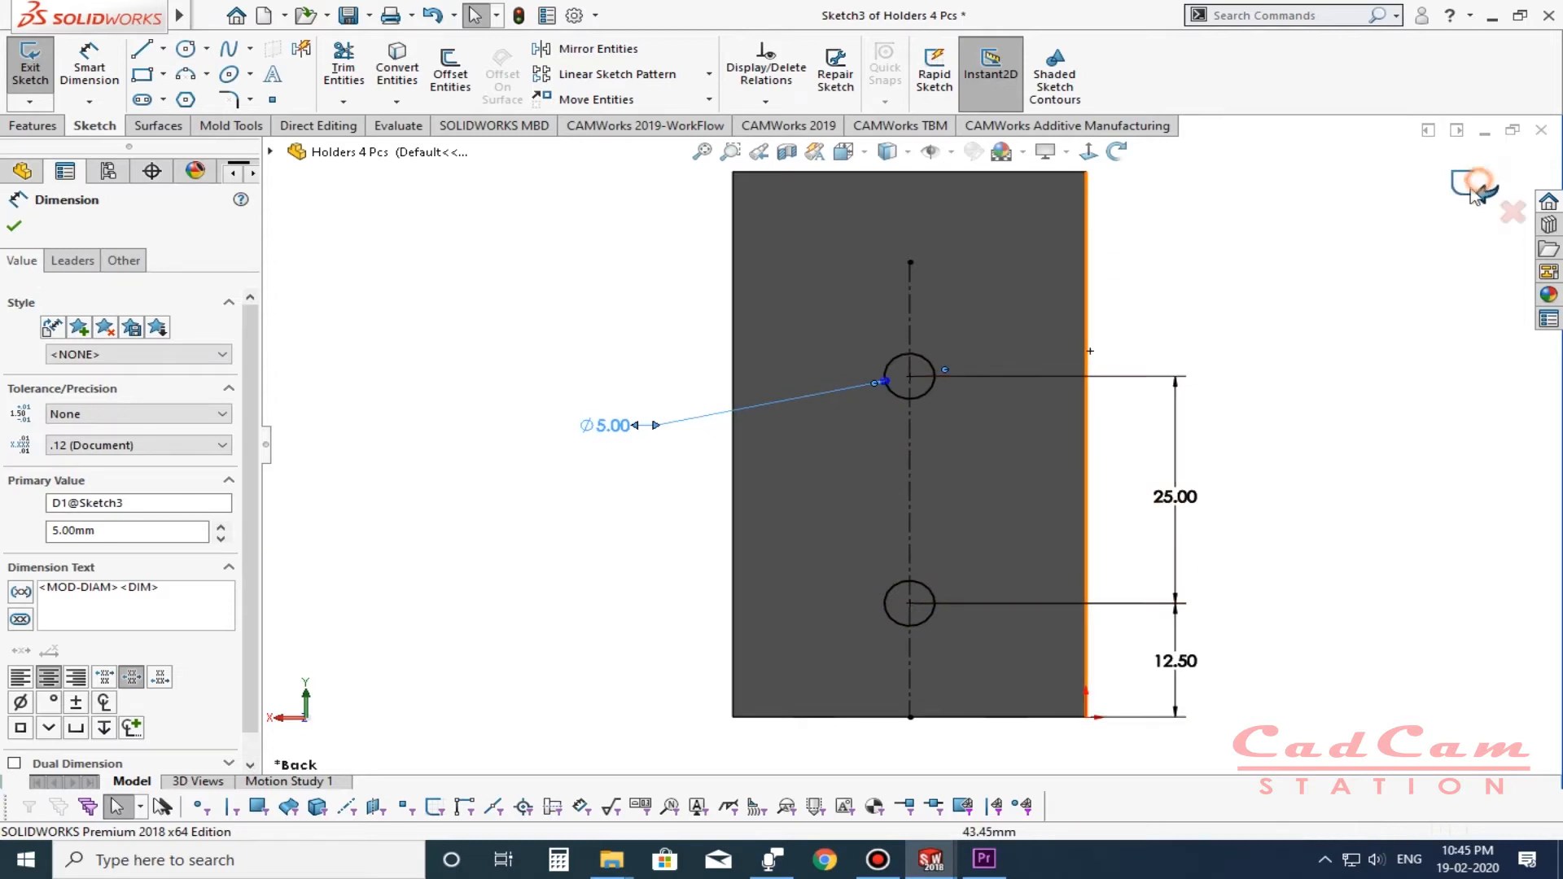
Roll the holder part forward to include Chamfer3 and inspect the two chamfered holes from the underside.
drag(1139, 495, 810, 472)
drag(142, 554, 138, 576)
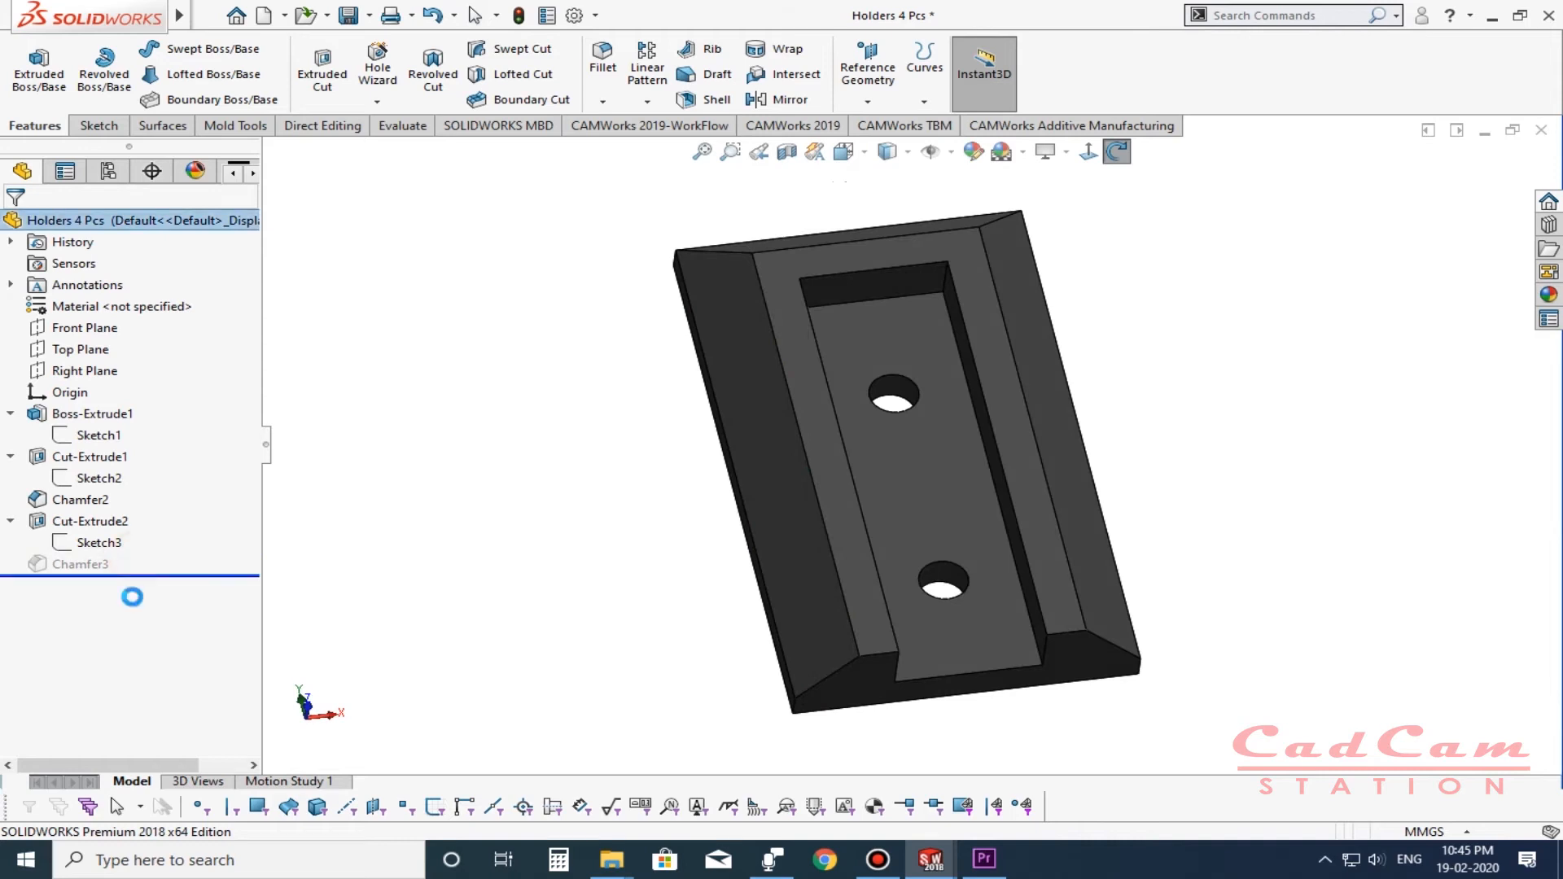
drag(1035, 460, 879, 398)
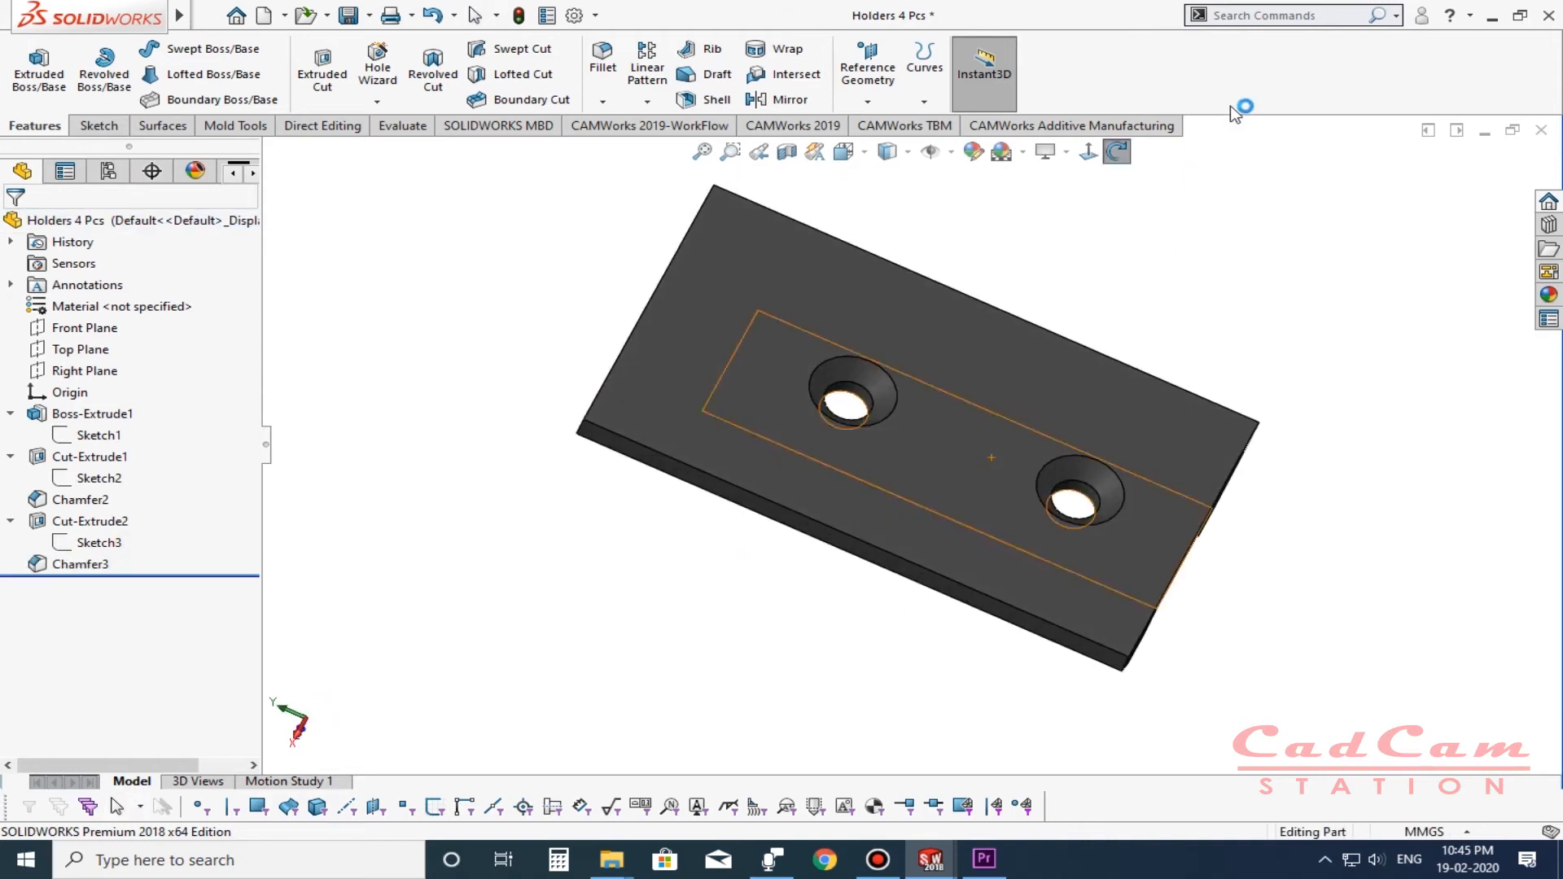
click(152, 574)
drag(161, 560, 172, 575)
Review the distance and angle of Chamfer3, and close the holder part to return to the assembly.
click(89, 564)
click(107, 511)
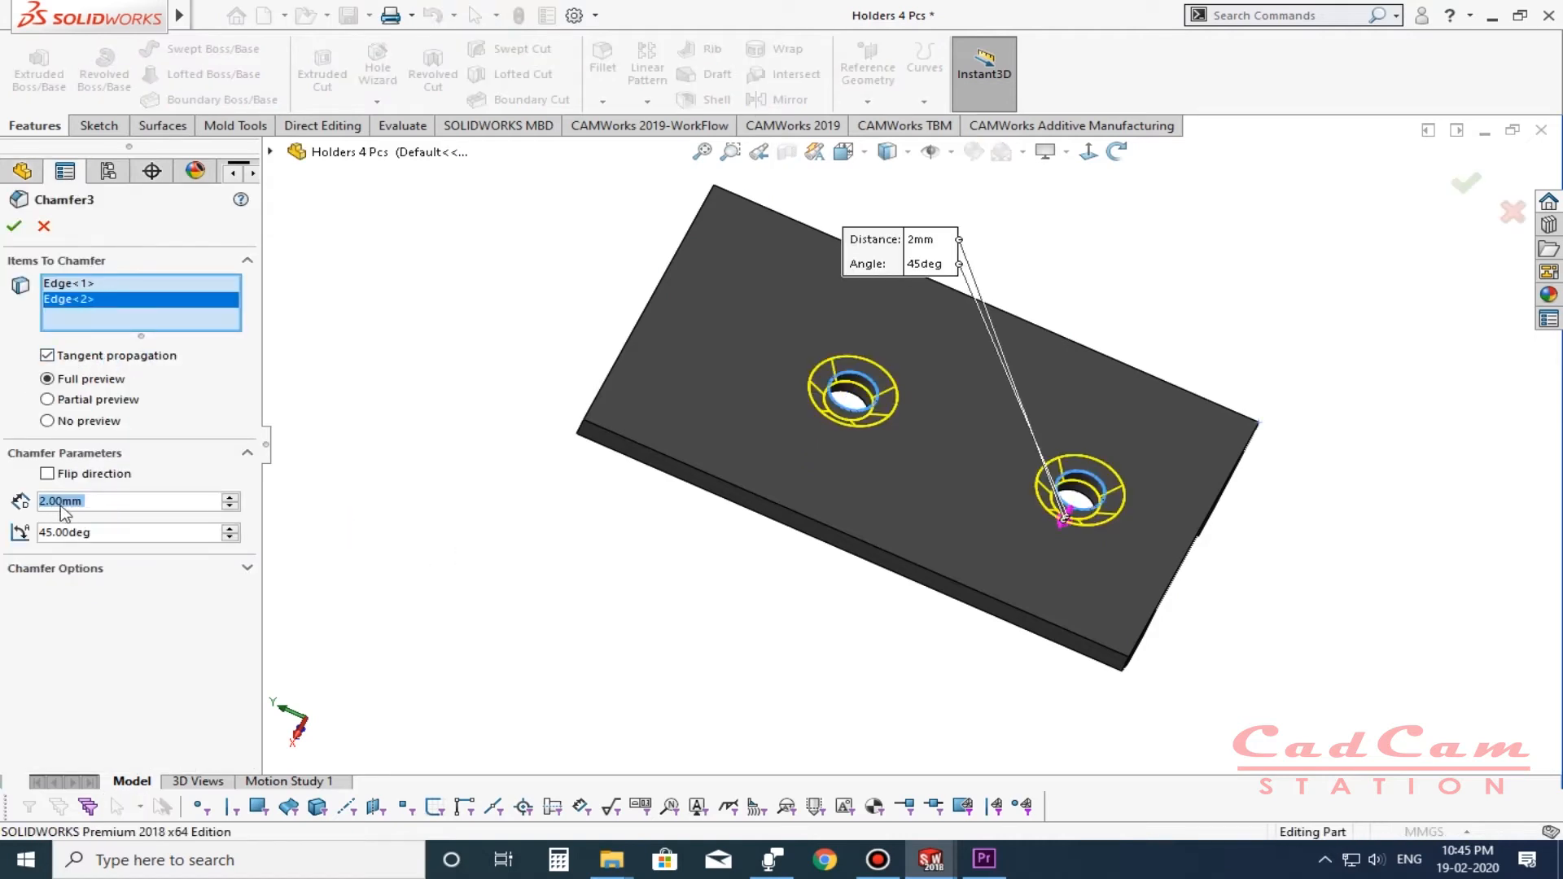
click(14, 226)
middle_drag(970, 426, 680, 465)
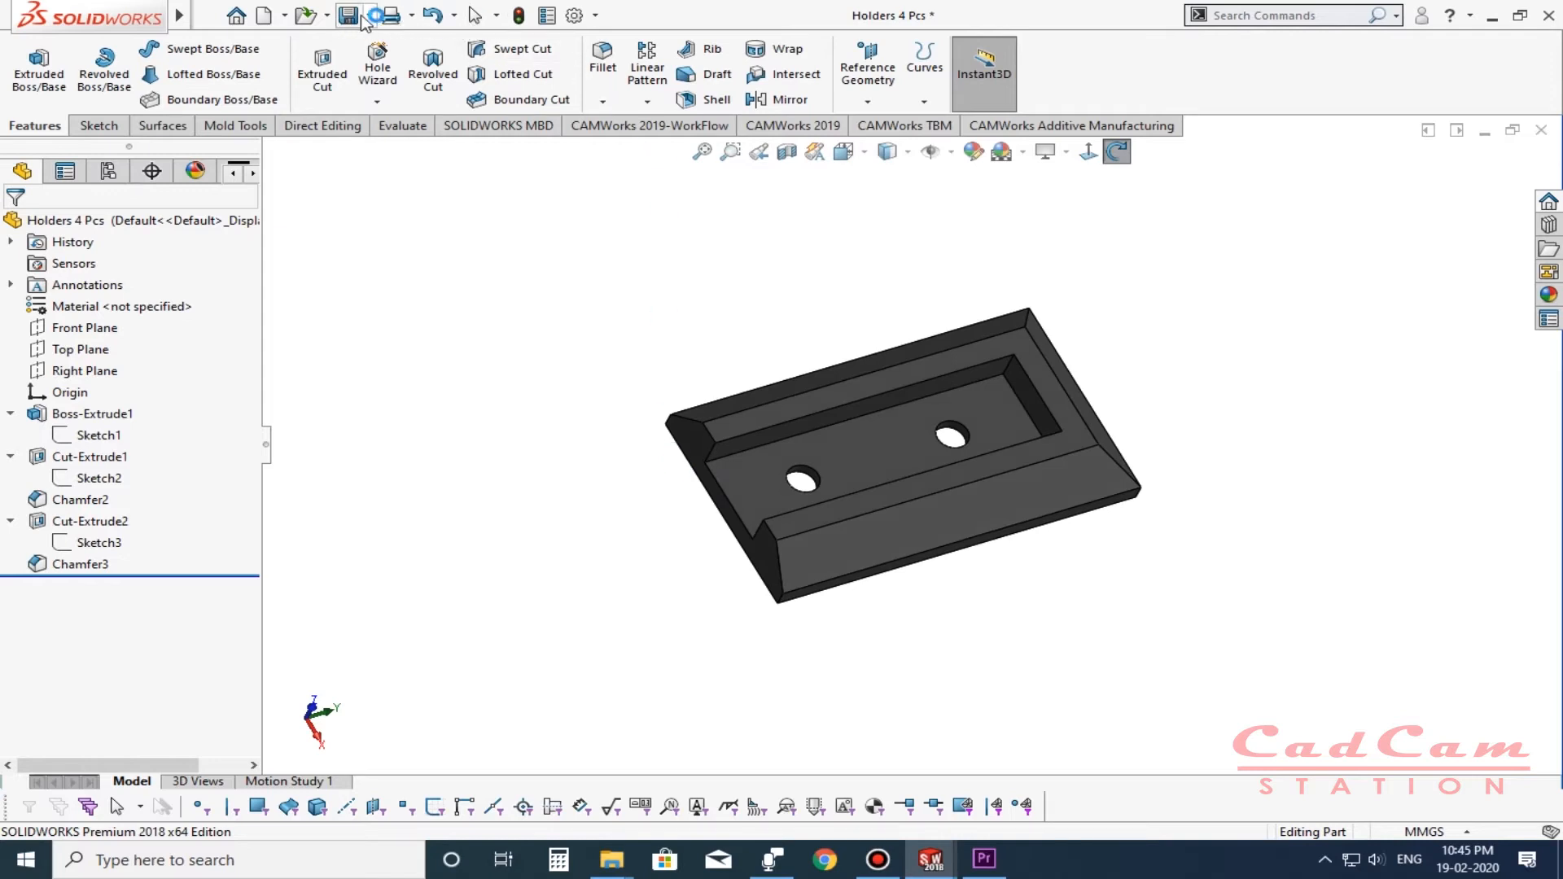
click(1541, 131)
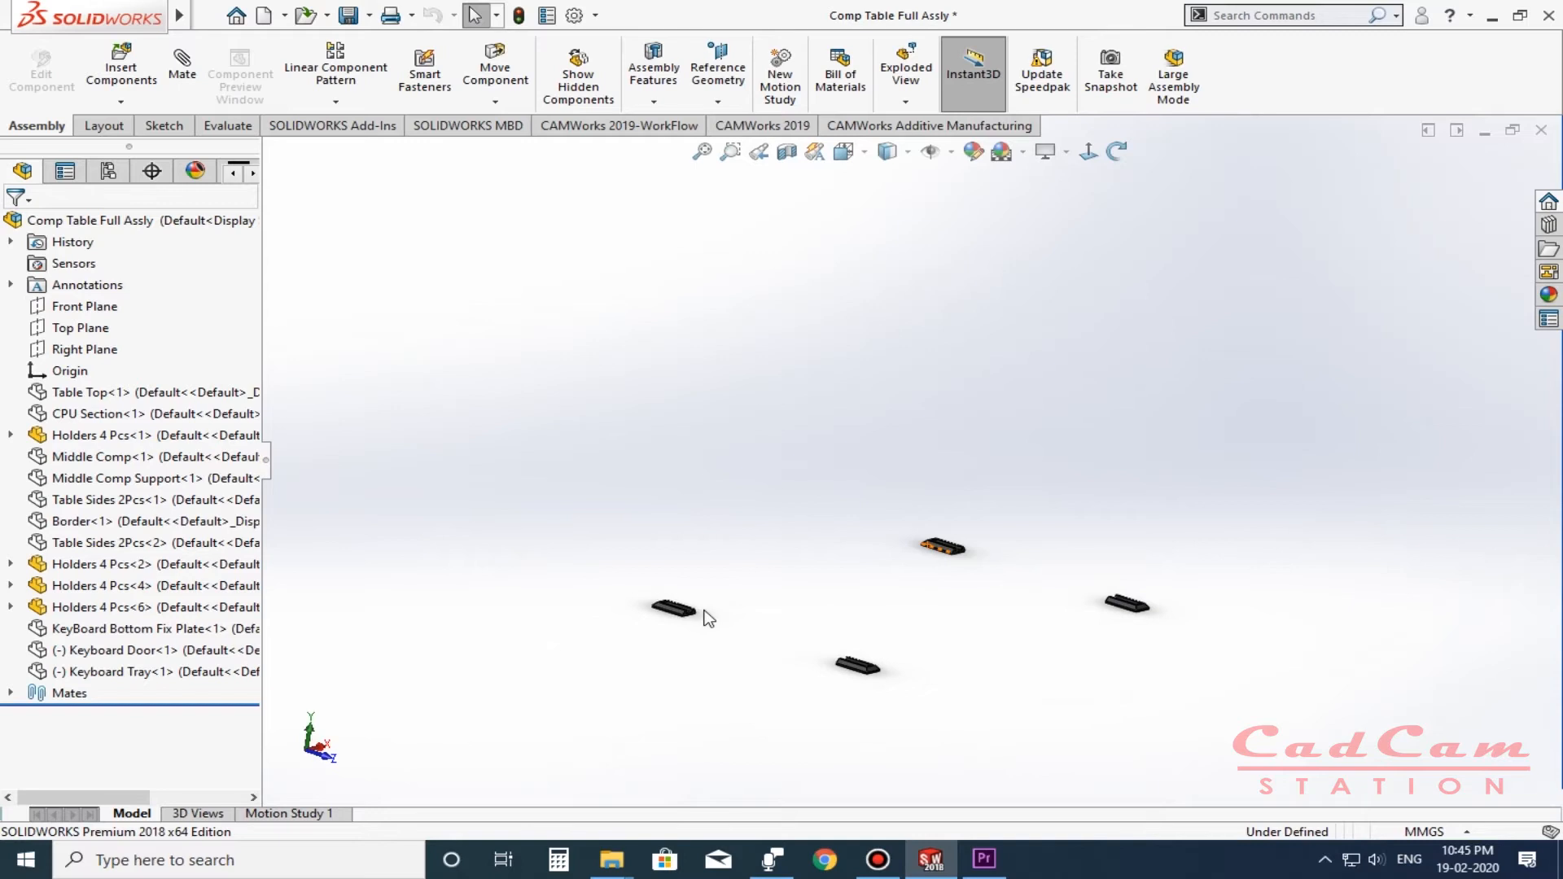
Show the hidden keyboard plate, door and tray, along with the middle compartment, its support, the border and both table sides.
click(104, 674)
shift+click(65, 626)
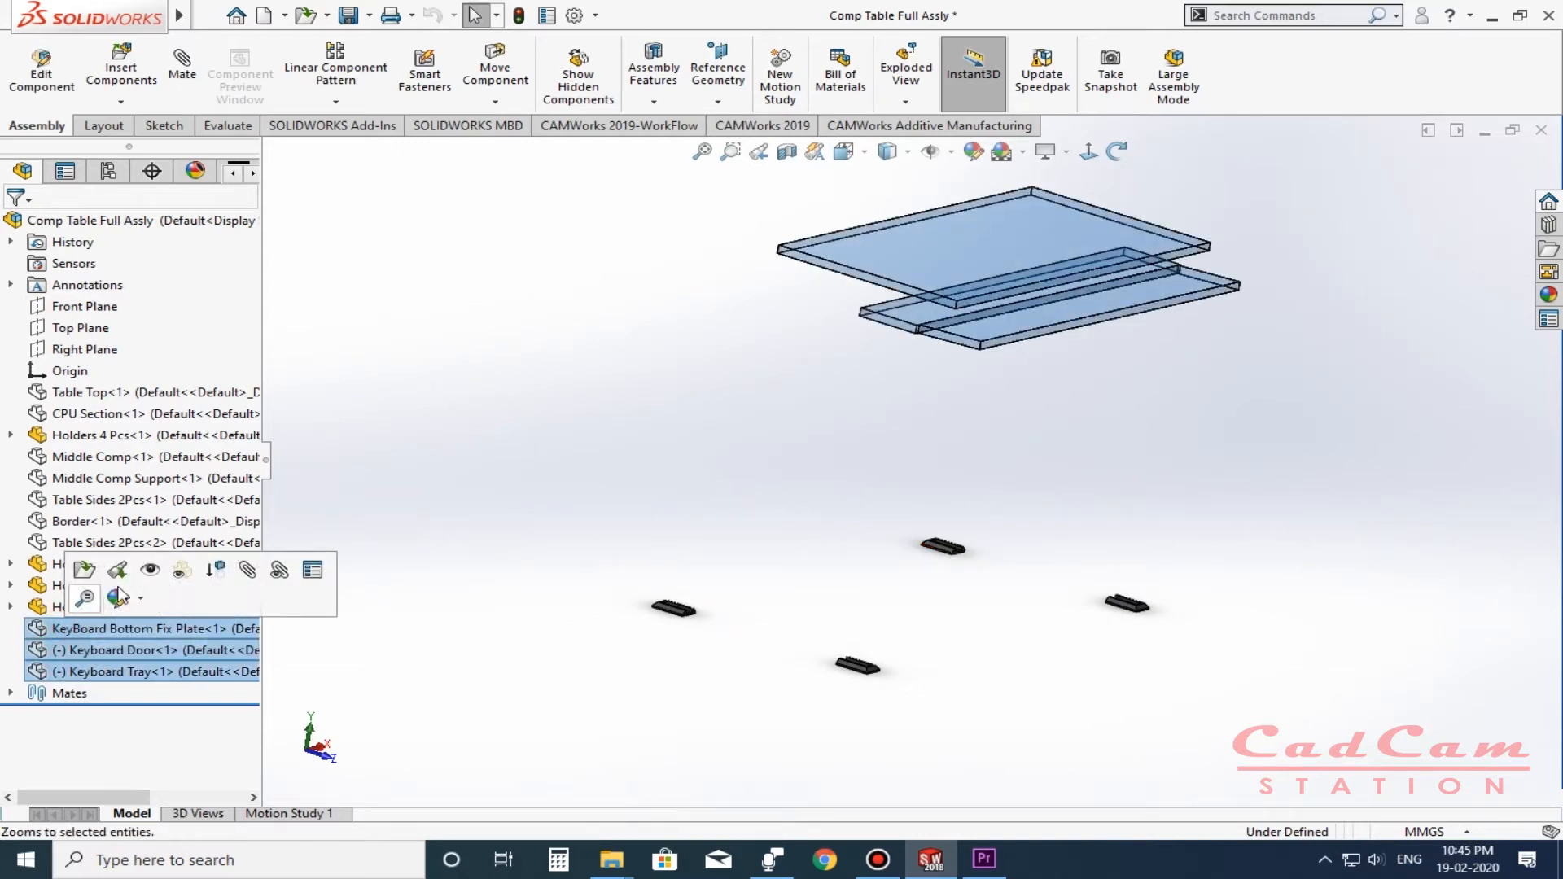
click(149, 569)
shift+click(57, 458)
click(151, 395)
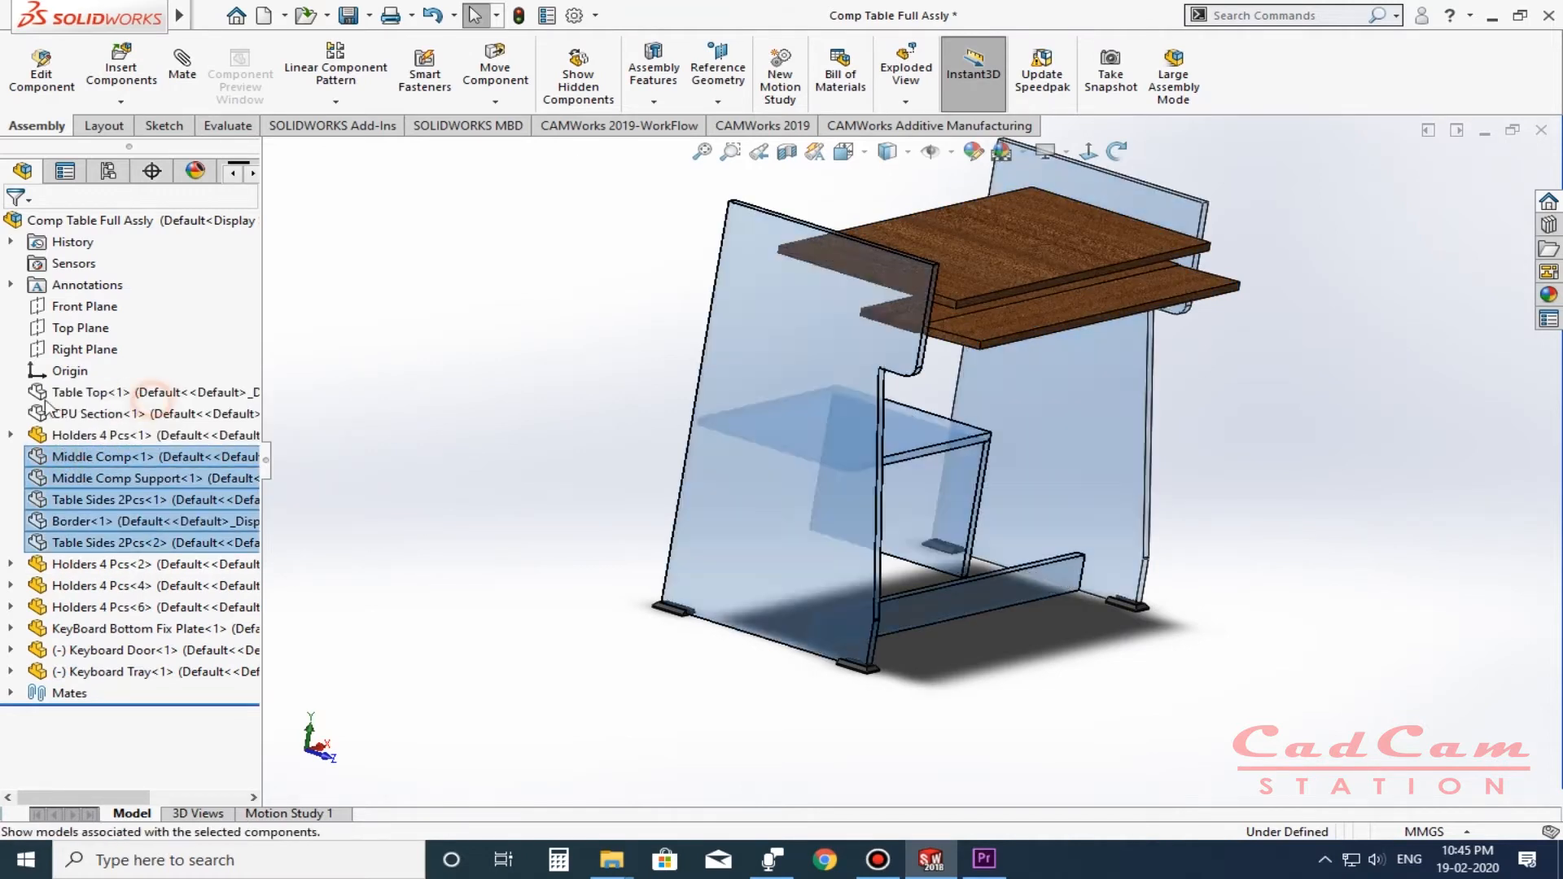
Show the hidden Table Top and CPU Section components and inspect the complete computer table from its other side.
click(59, 412)
shift+click(77, 392)
click(146, 334)
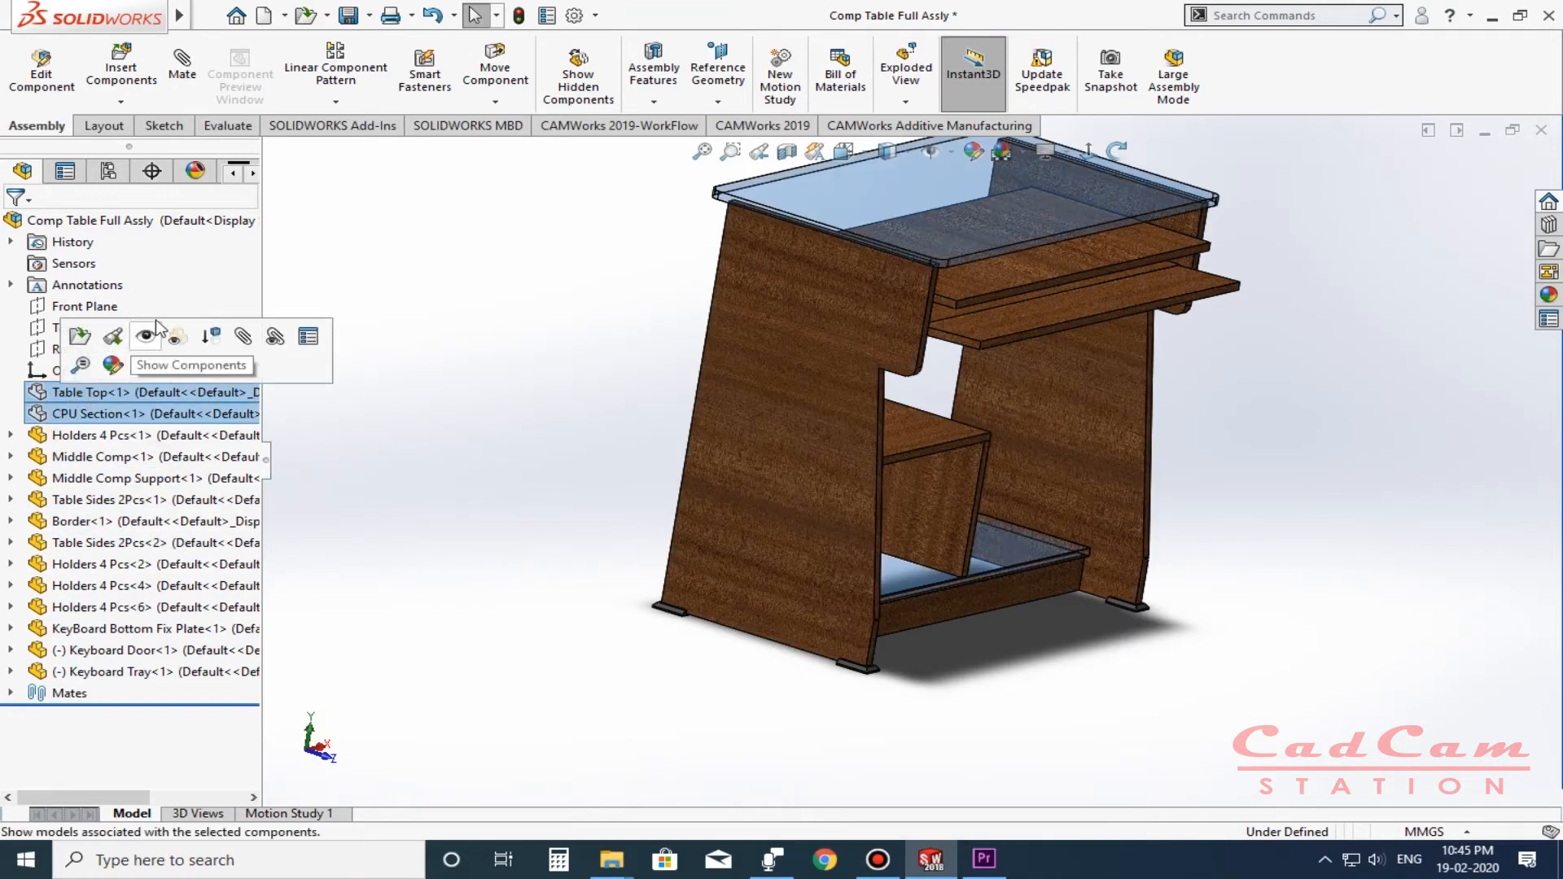
scroll(1222, 707, up, 3)
click(1088, 691)
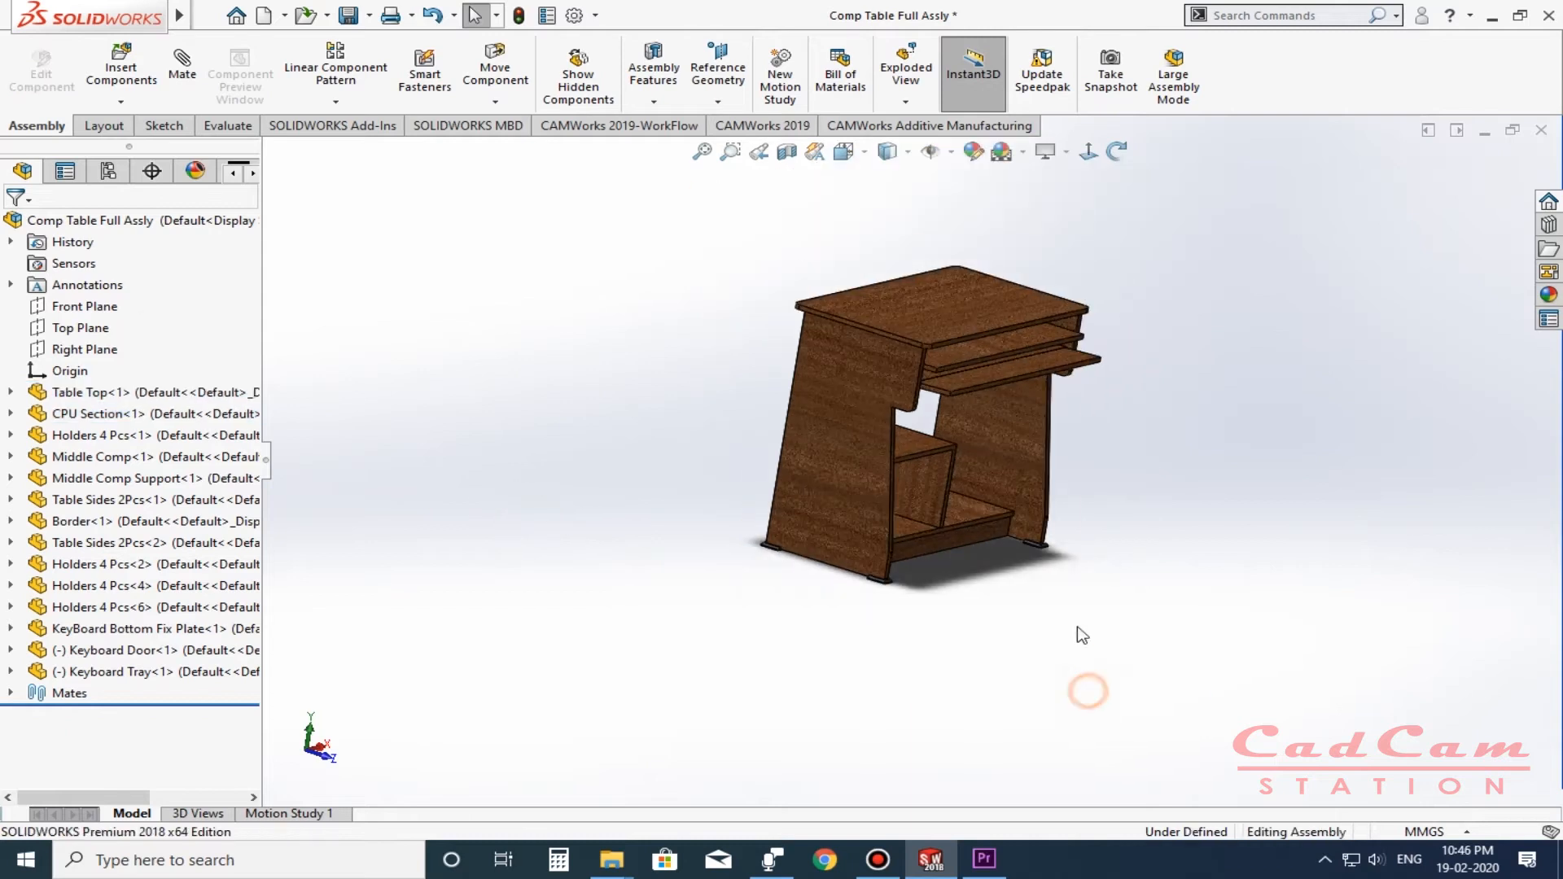
click(1117, 150)
drag(993, 639, 1033, 321)
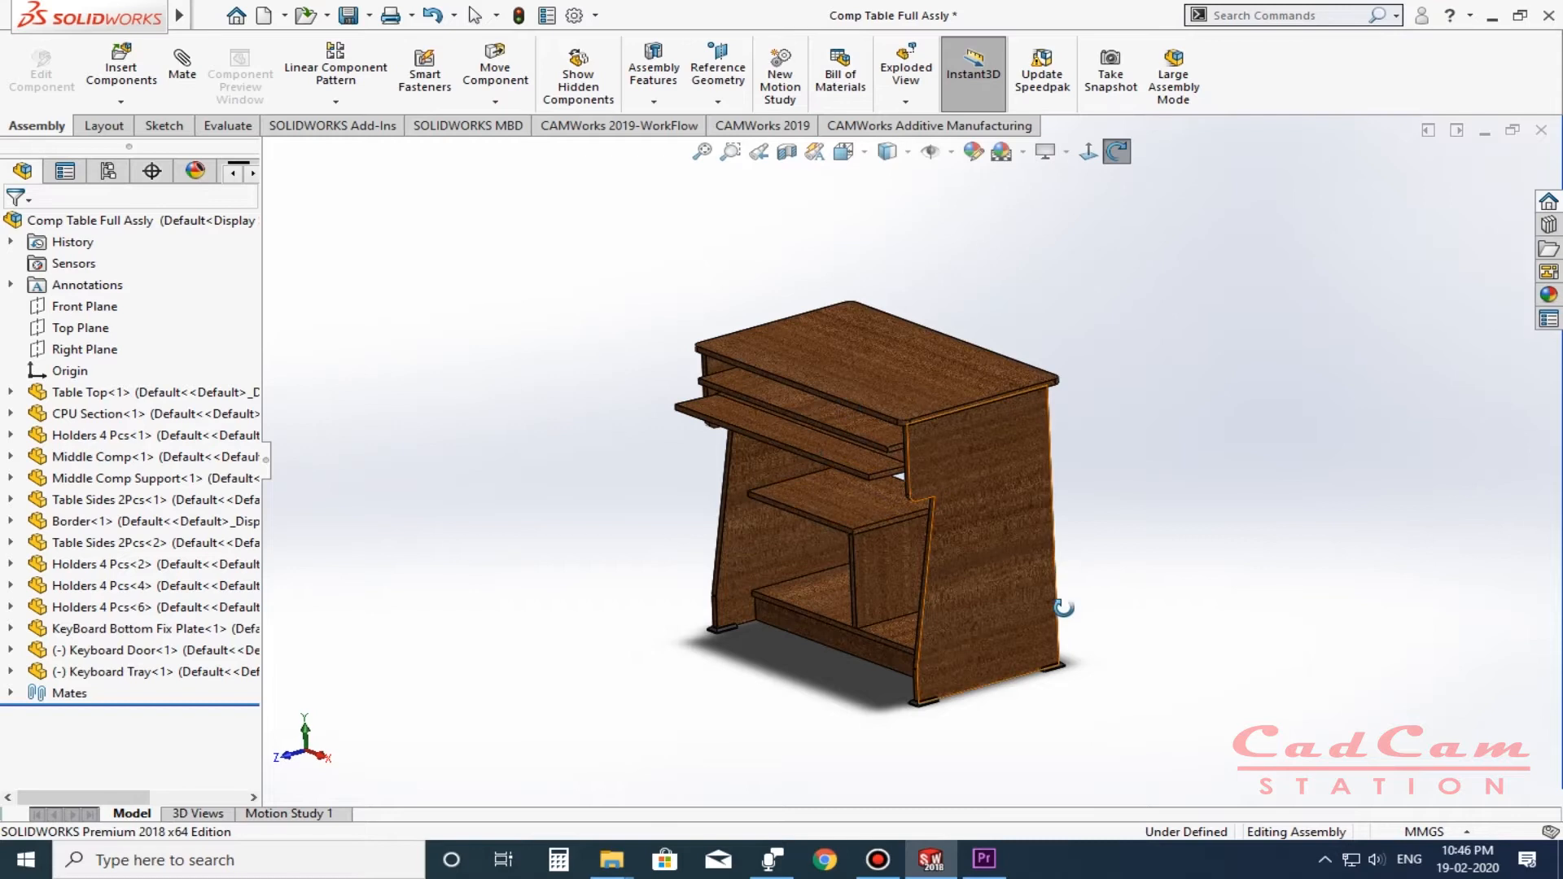
key(Escape)
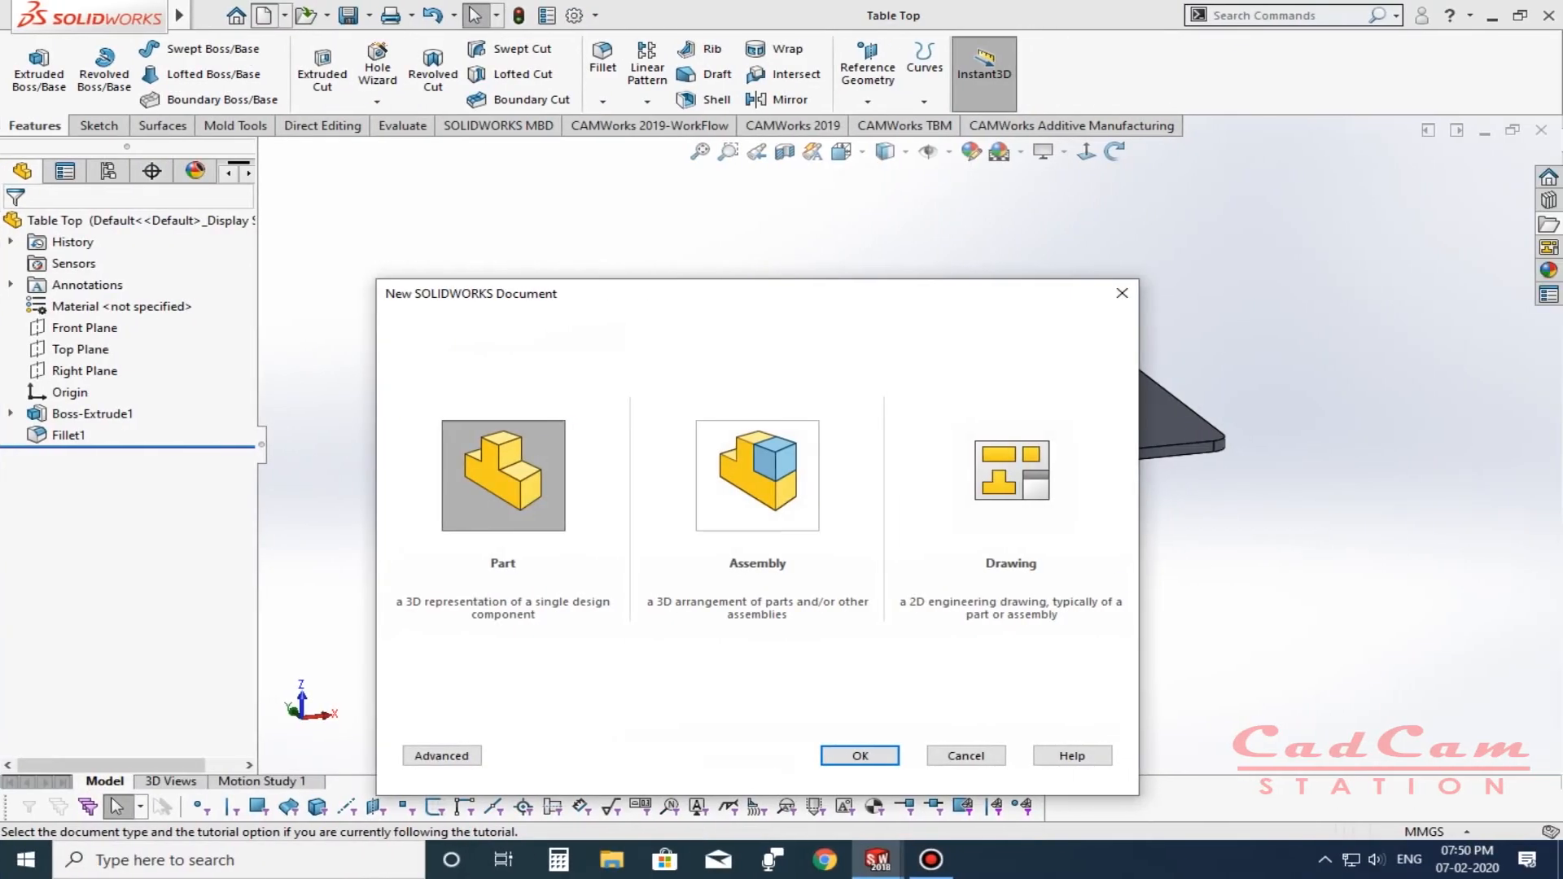
Create a new assembly and select all open parts from Border to Table Top for insertion.
click(757, 476)
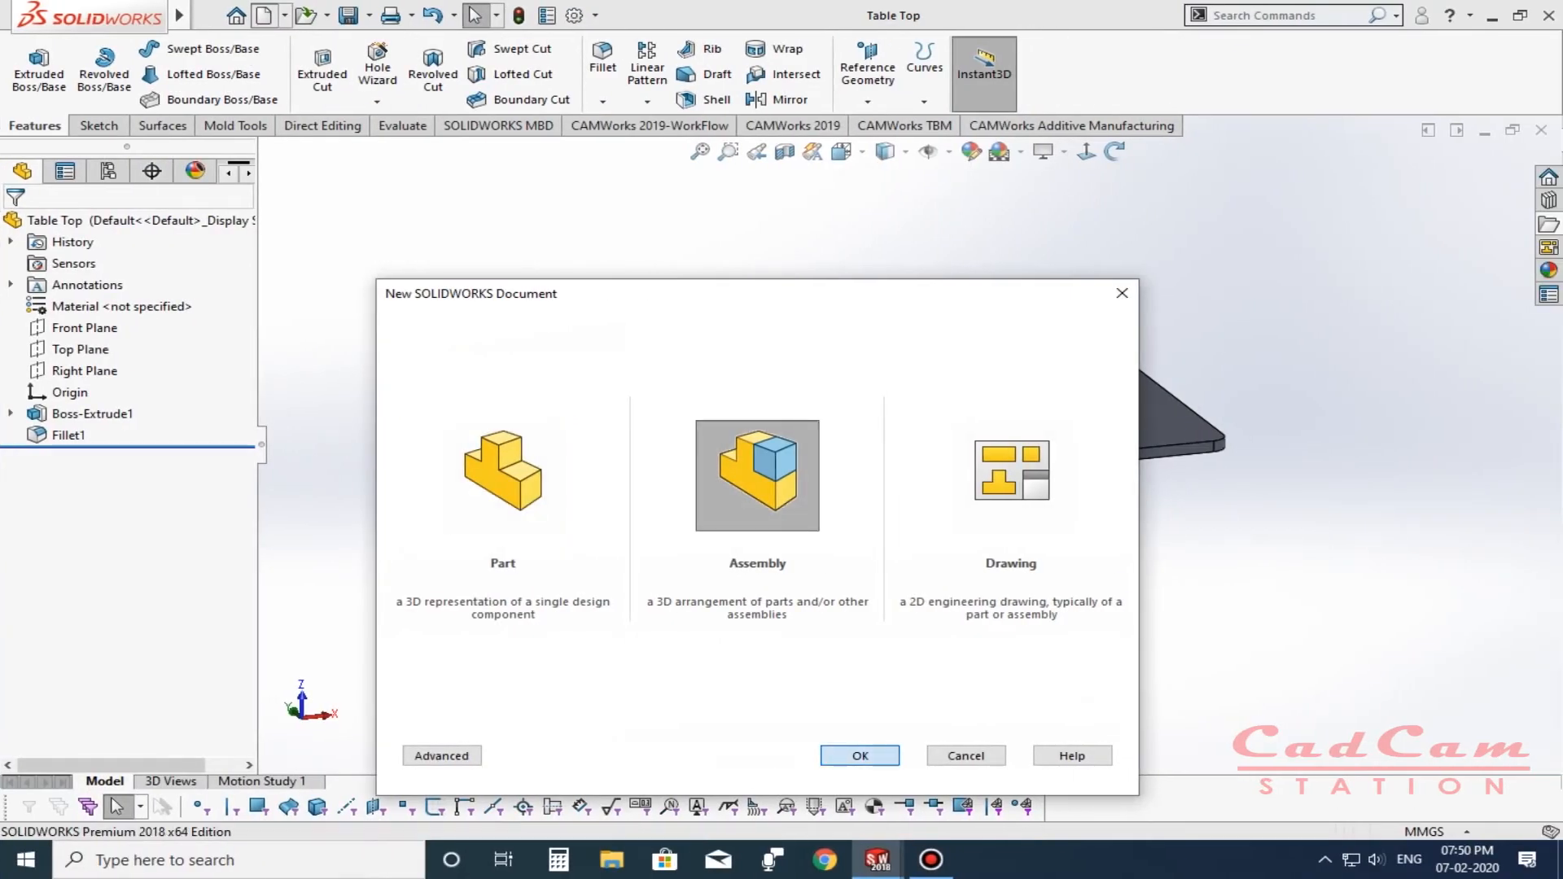
key(Return)
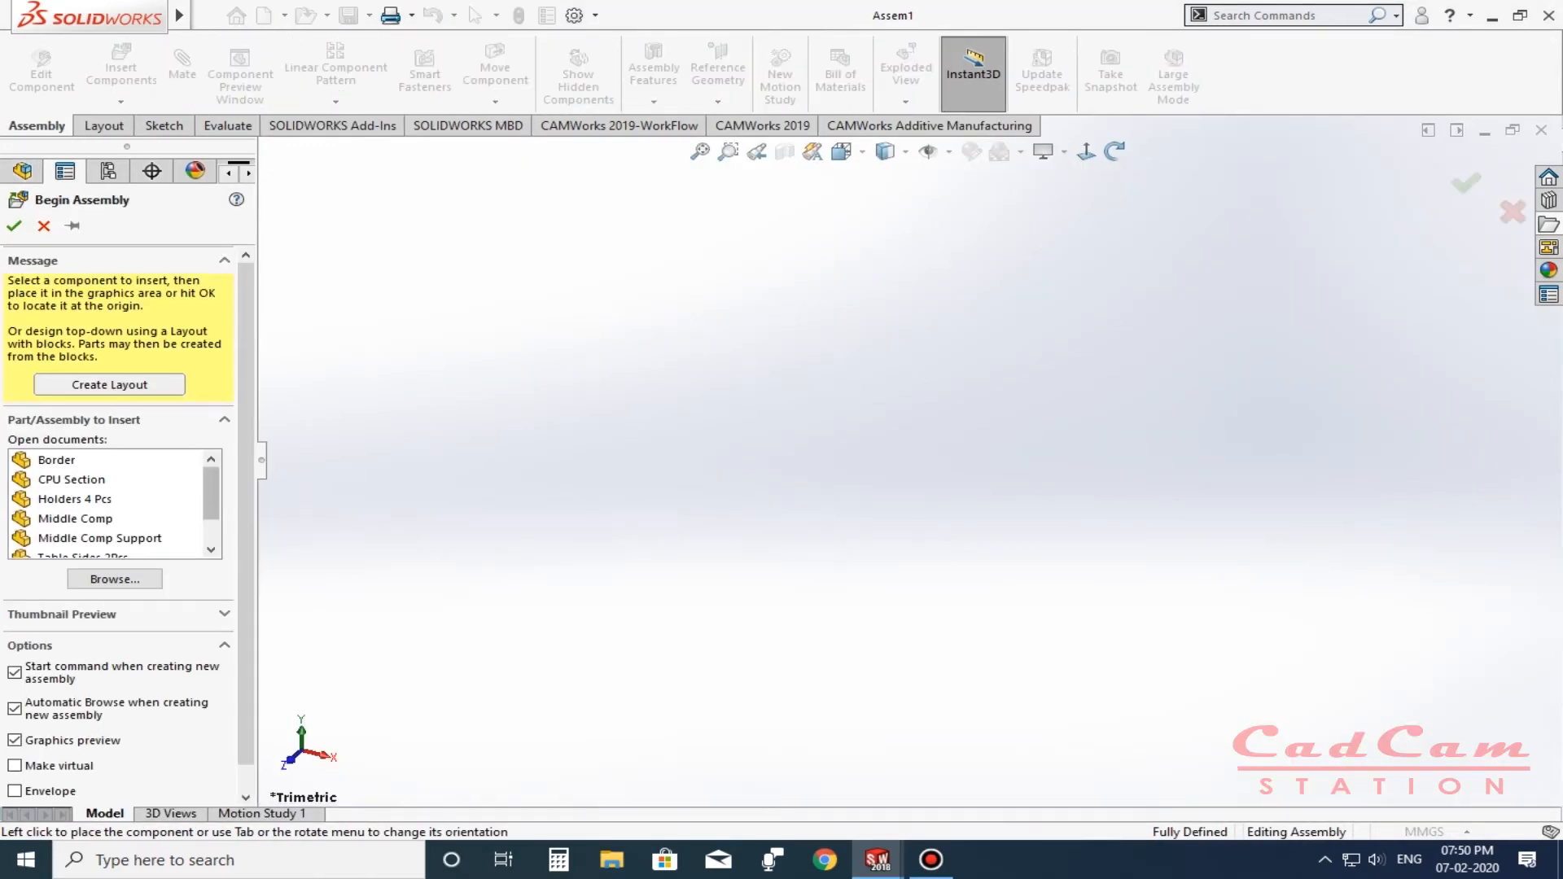
mouse_move(210, 490)
mouse_down()
mouse_move(211, 513)
mouse_move(211, 491)
mouse_up()
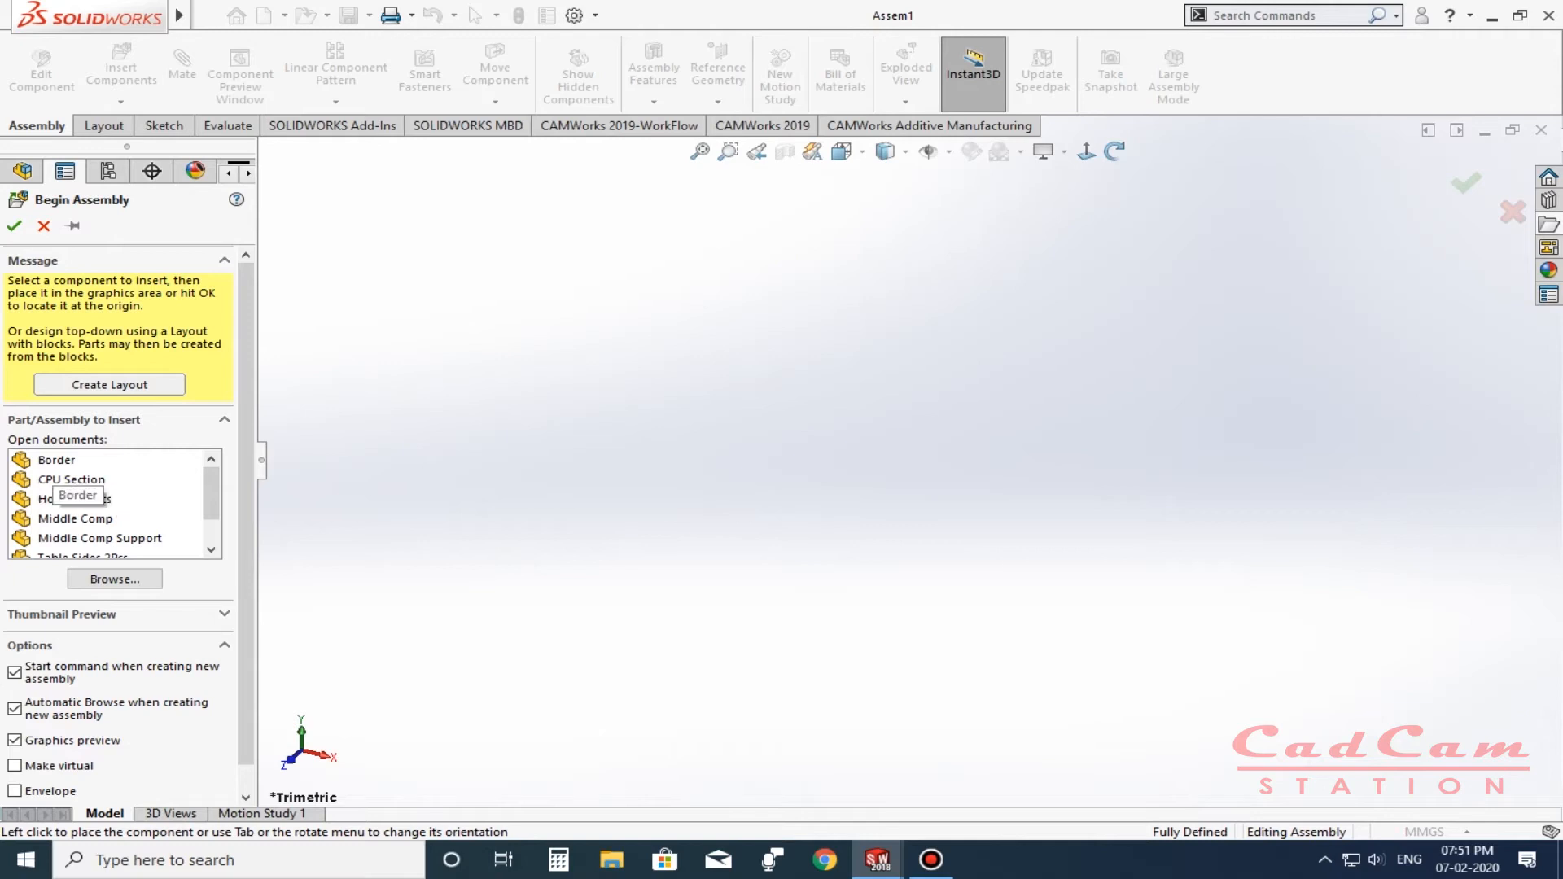
drag(211, 492, 211, 514)
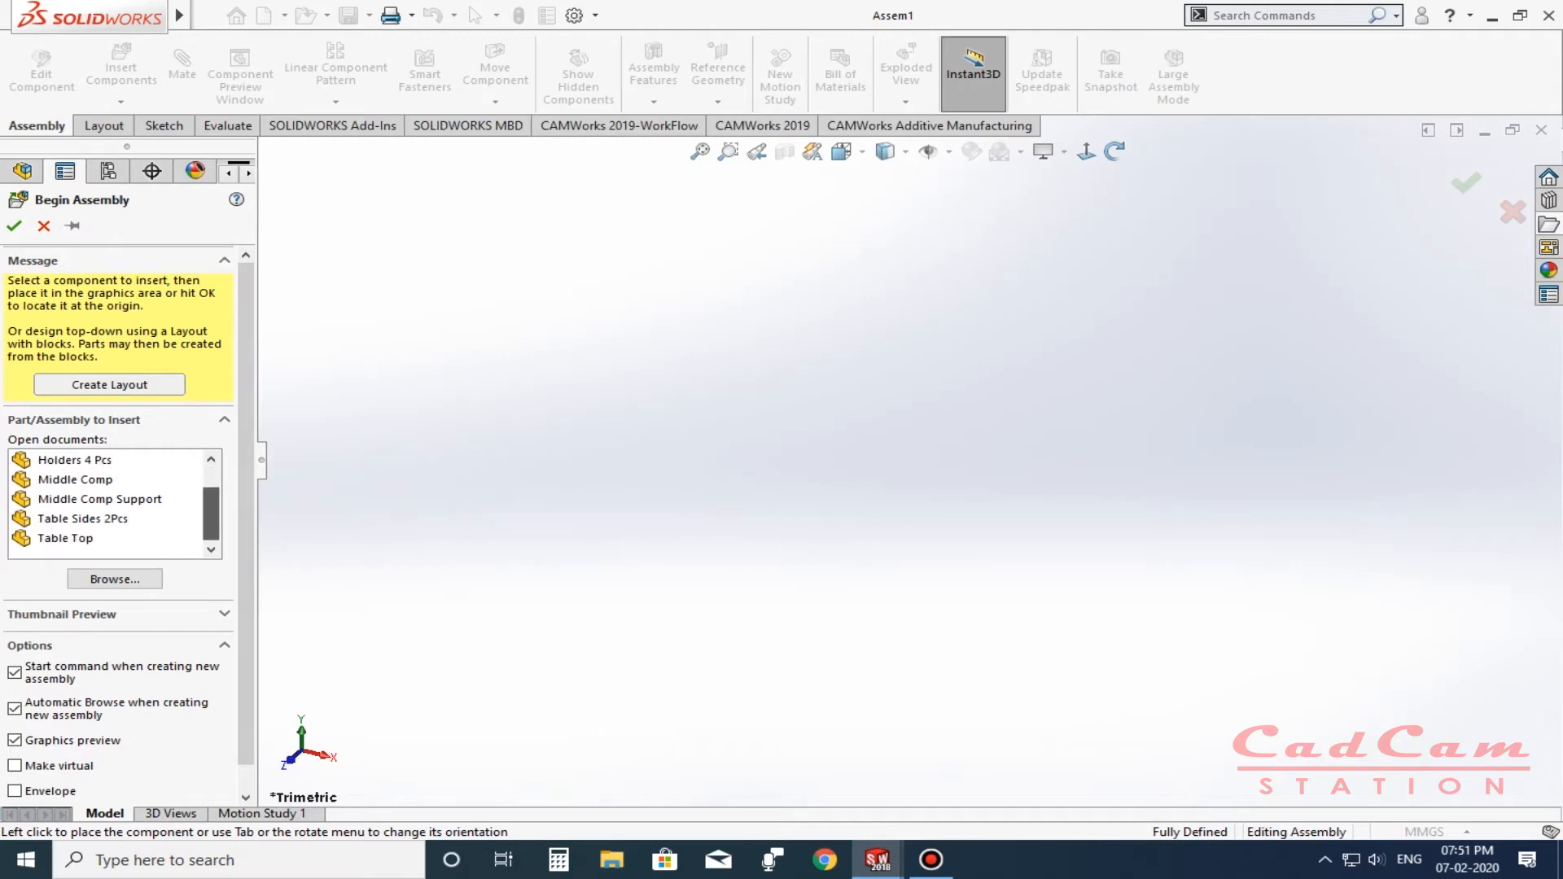
click(98, 538)
scroll(98, 538, up, 1)
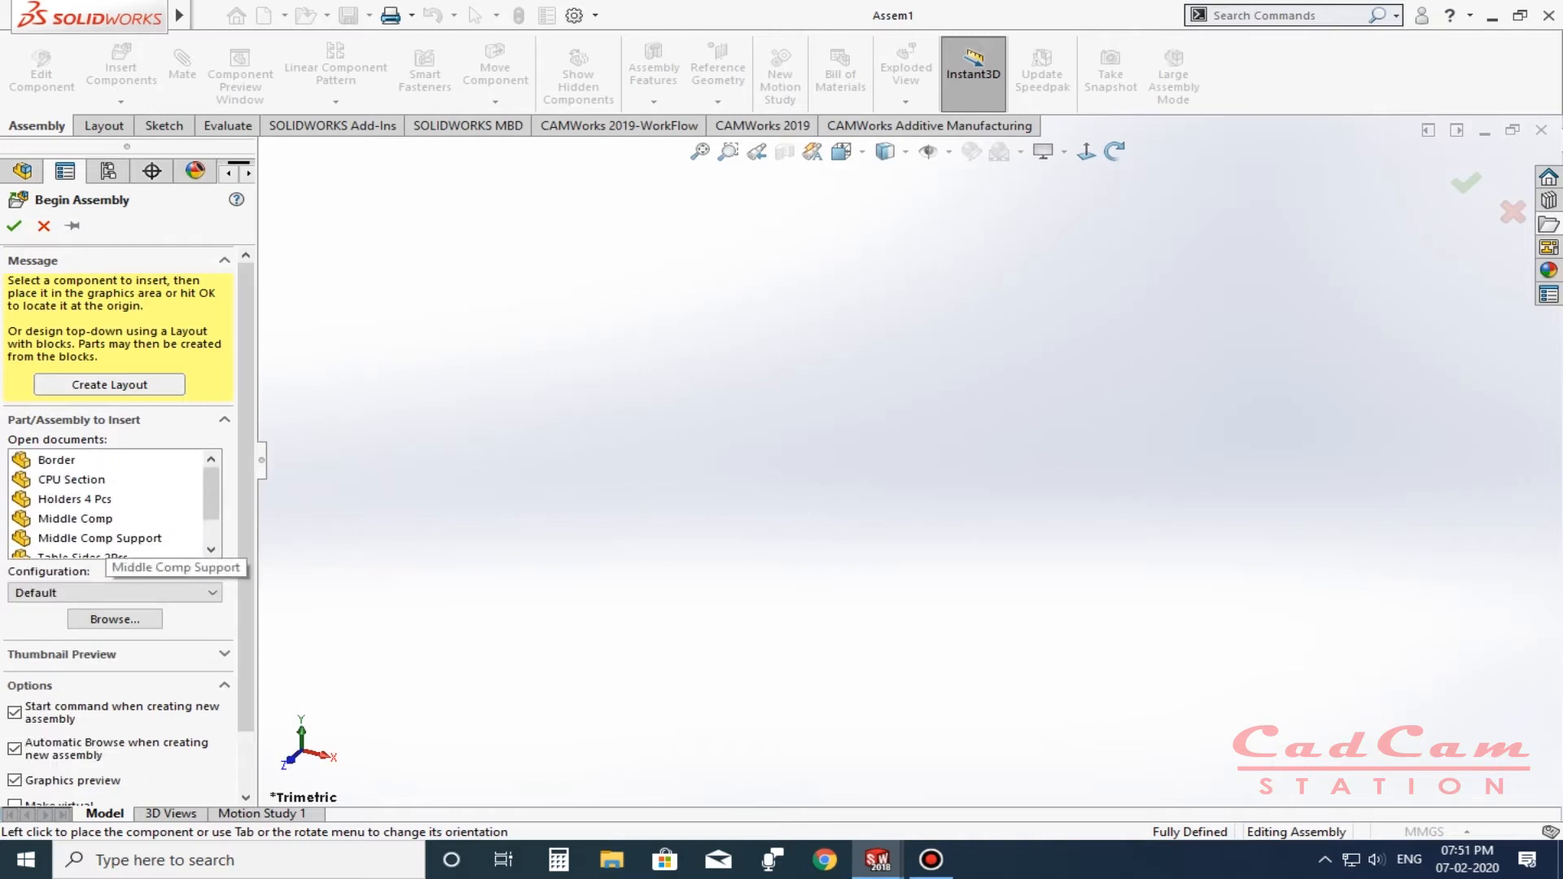
shift+click(94, 461)
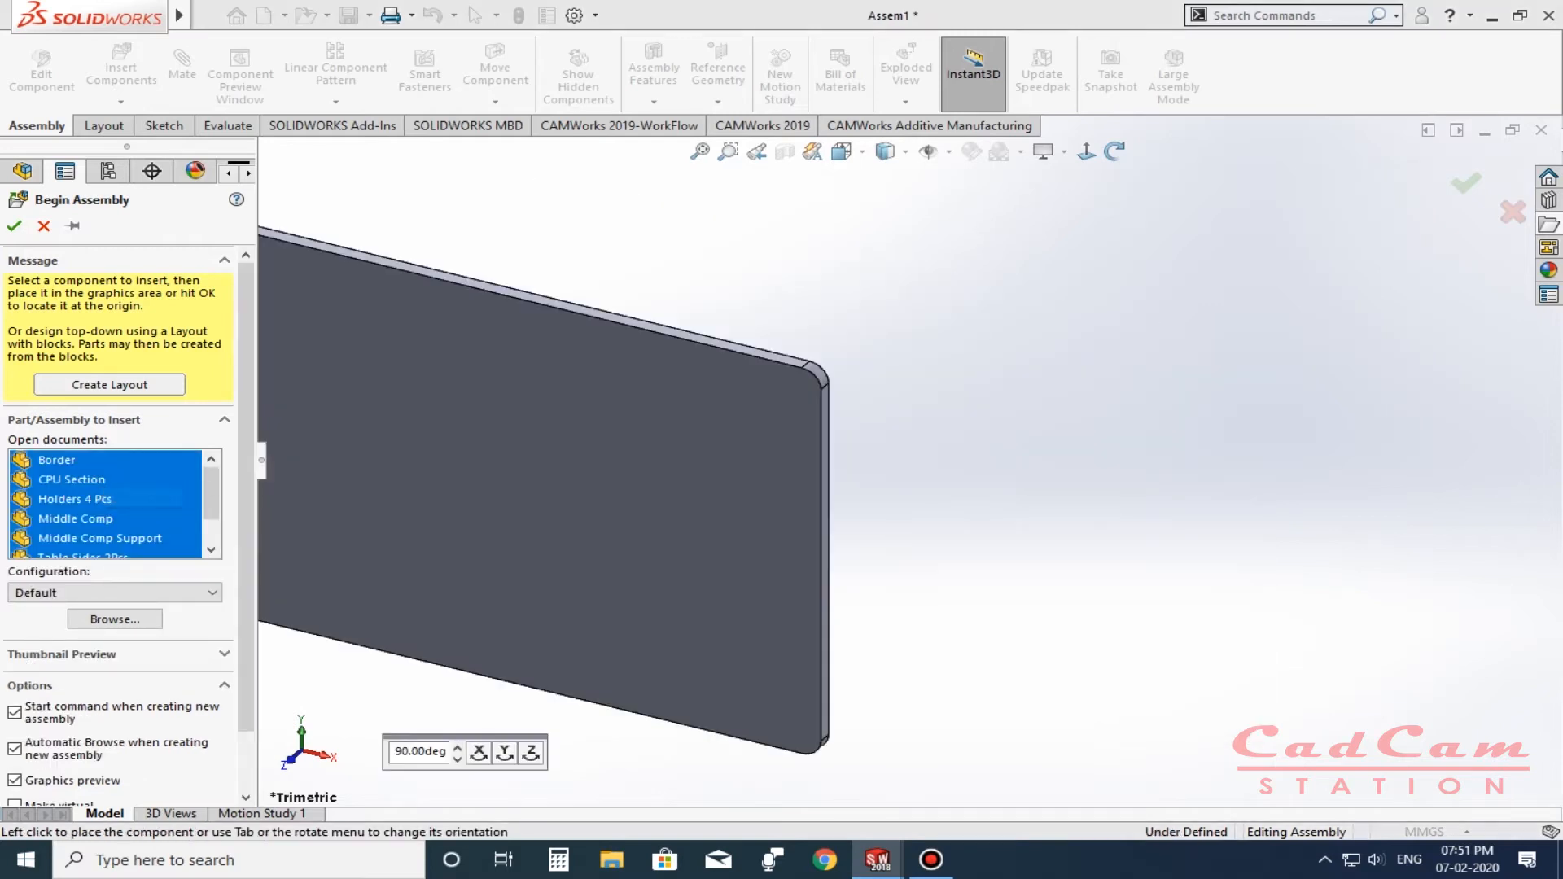
Place the Table Top, CPU Section, Holders 4 Pcs, Middle Comp, Middle Comp Support, Table Sides 2Pcs and another Table Top in the assembly.
click(754, 463)
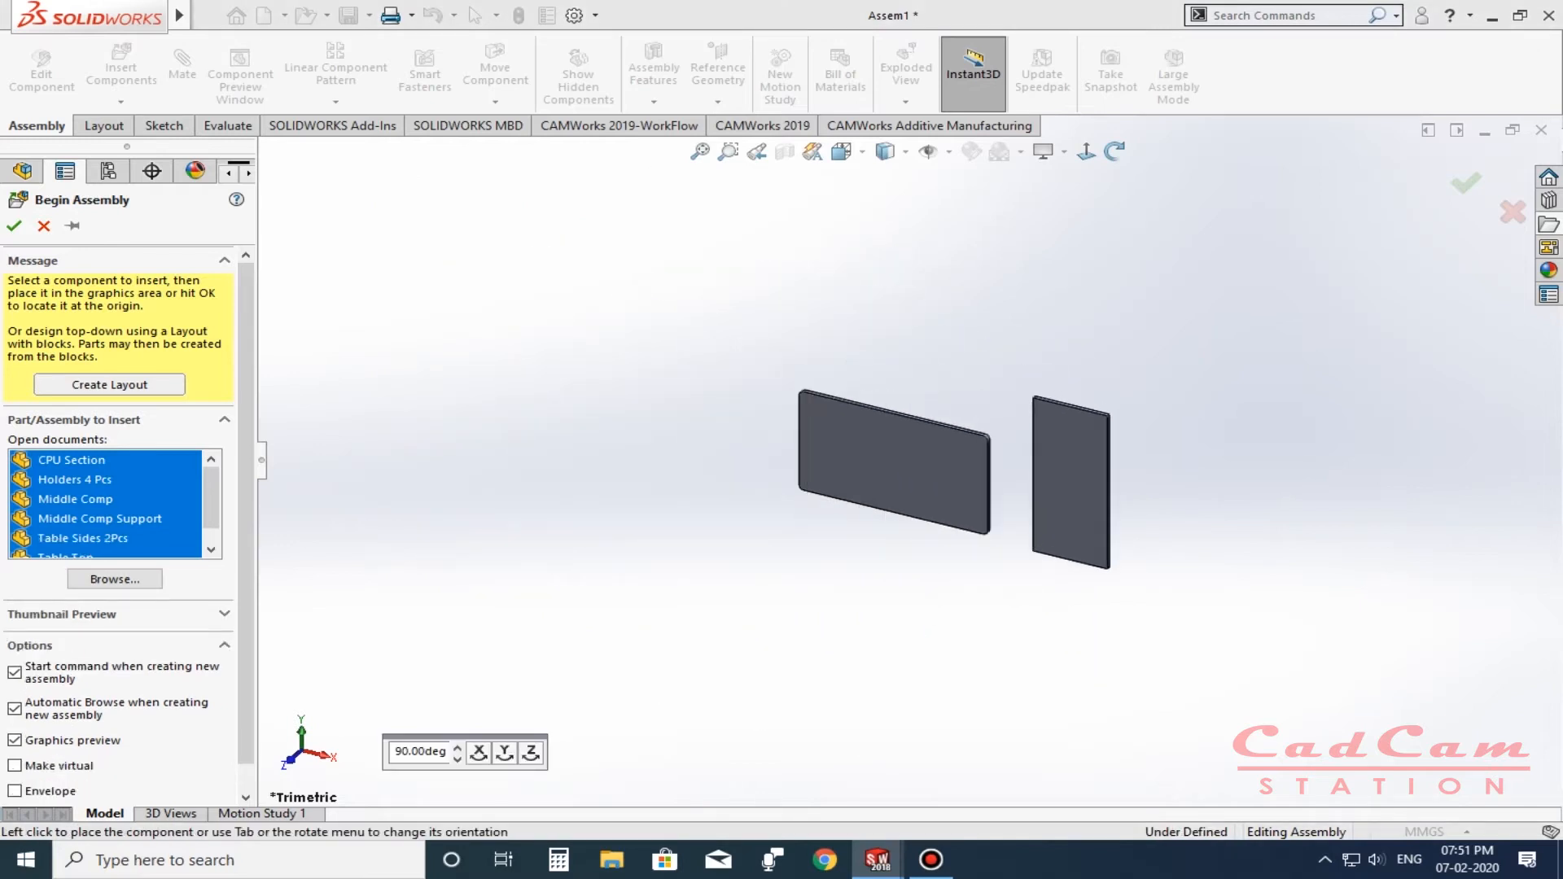
click(1059, 487)
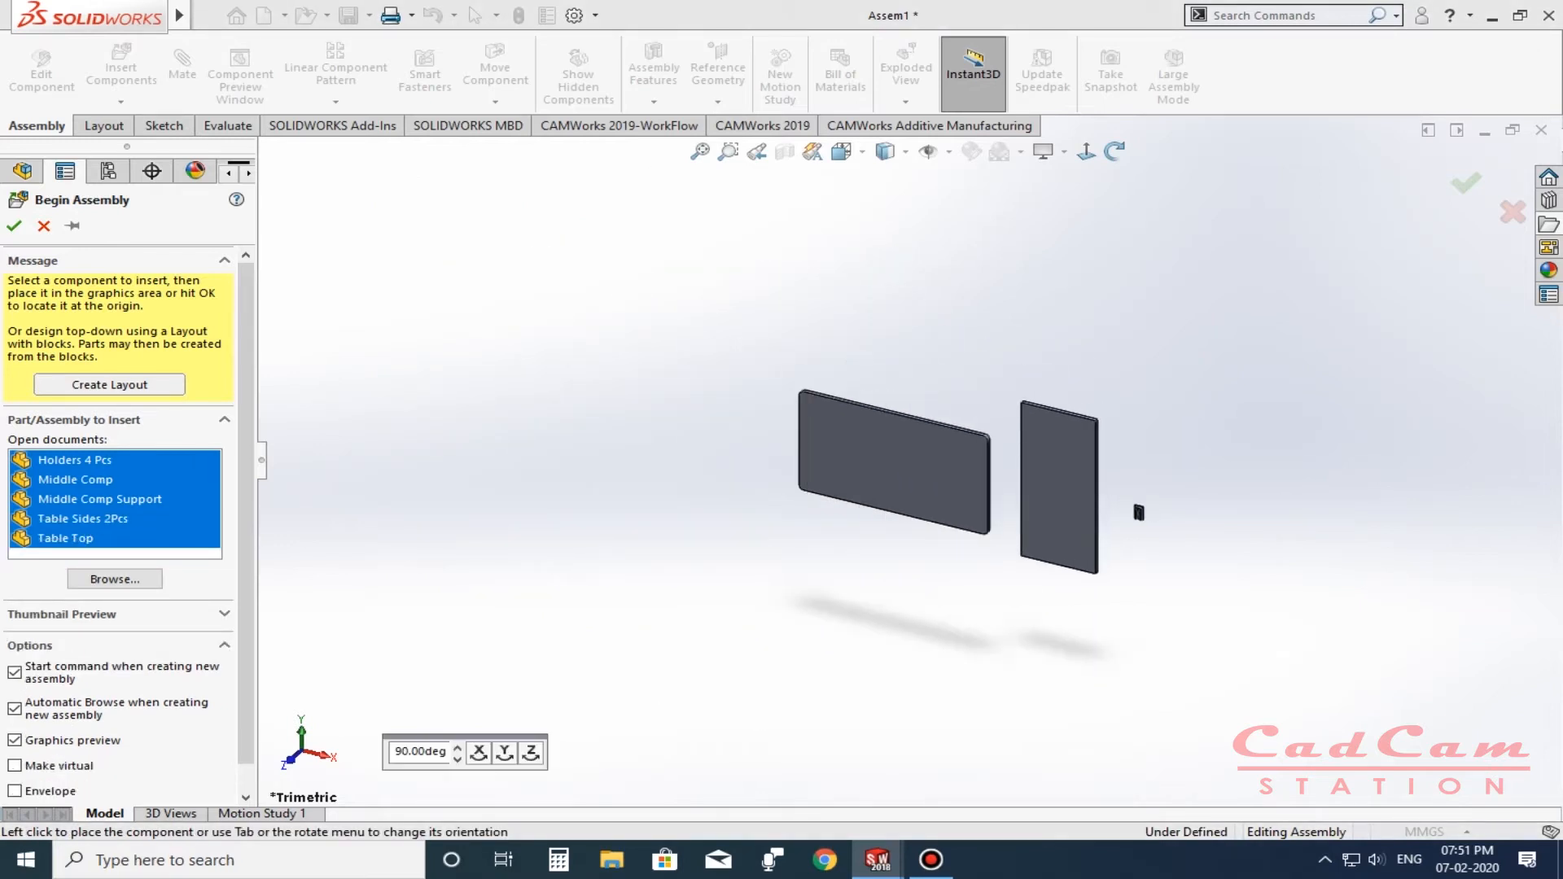
click(1133, 513)
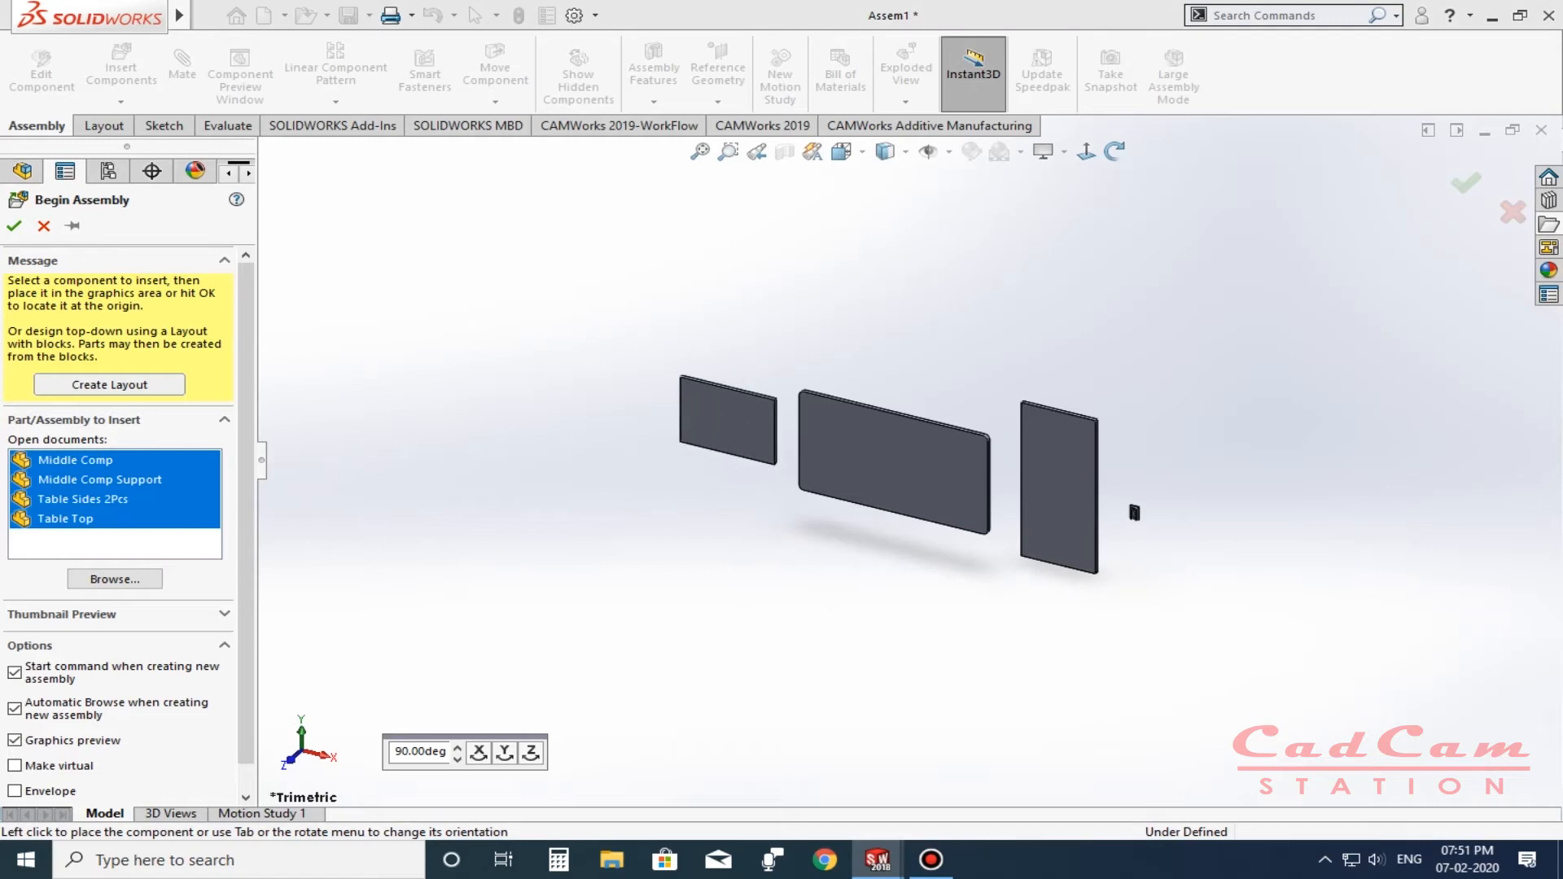
click(729, 420)
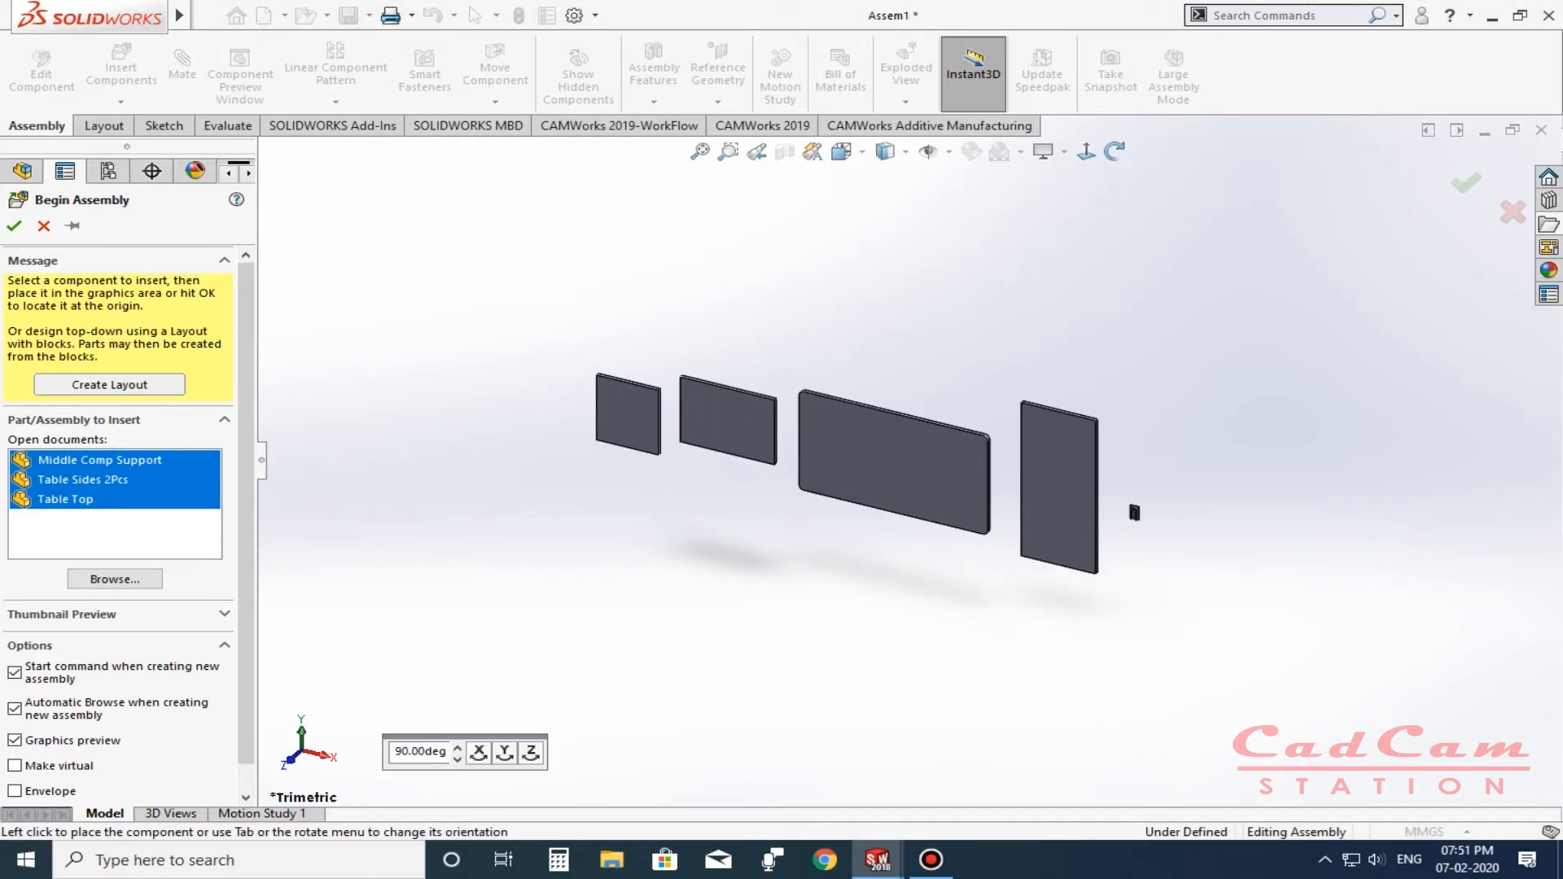
click(628, 414)
click(715, 463)
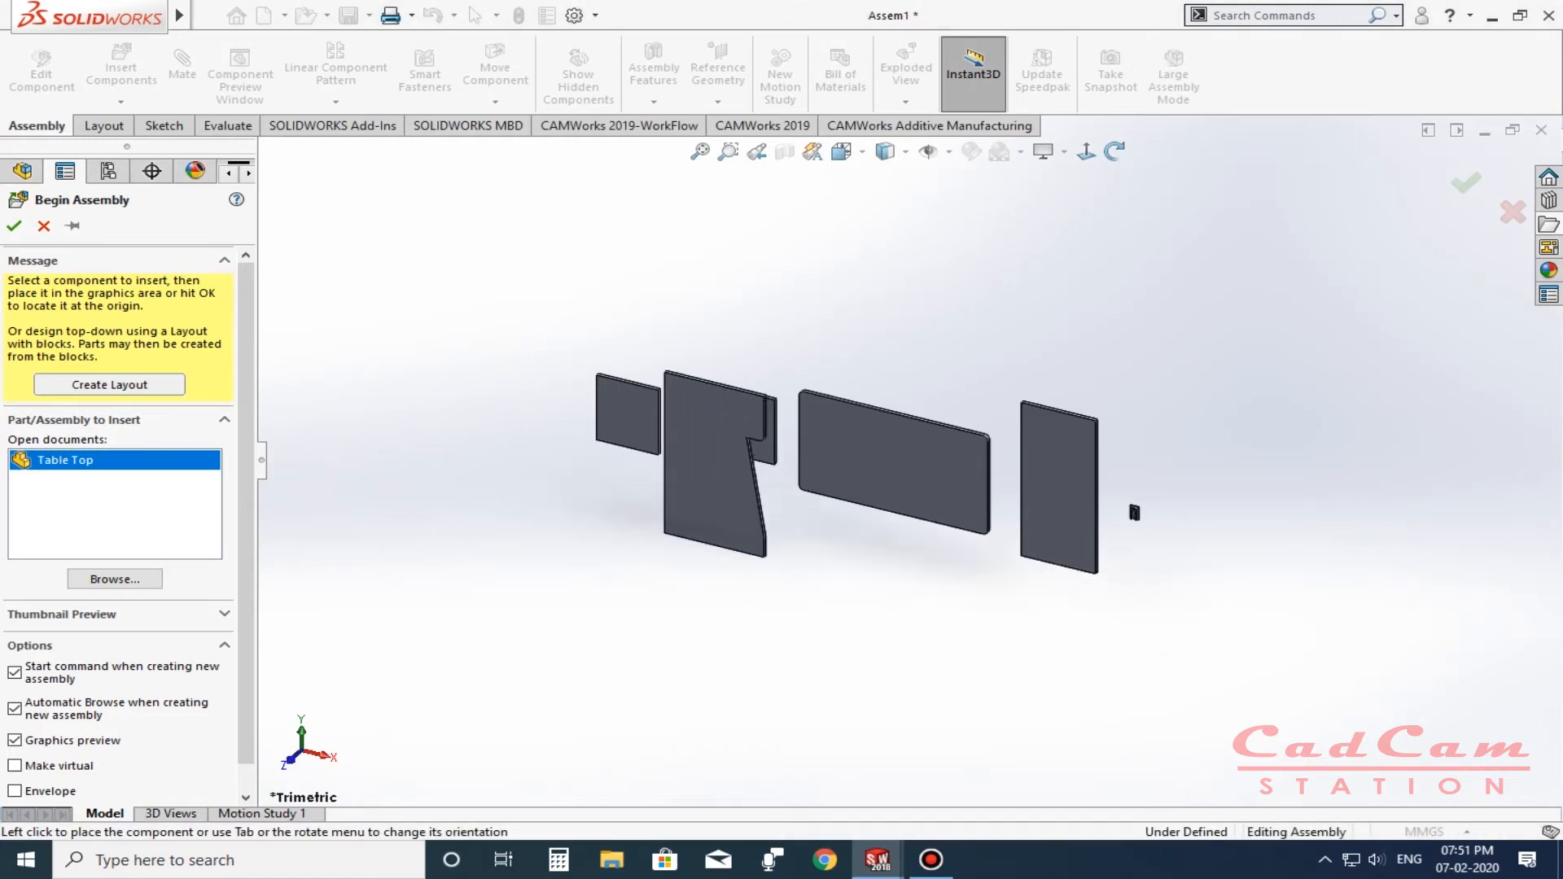
click(1133, 512)
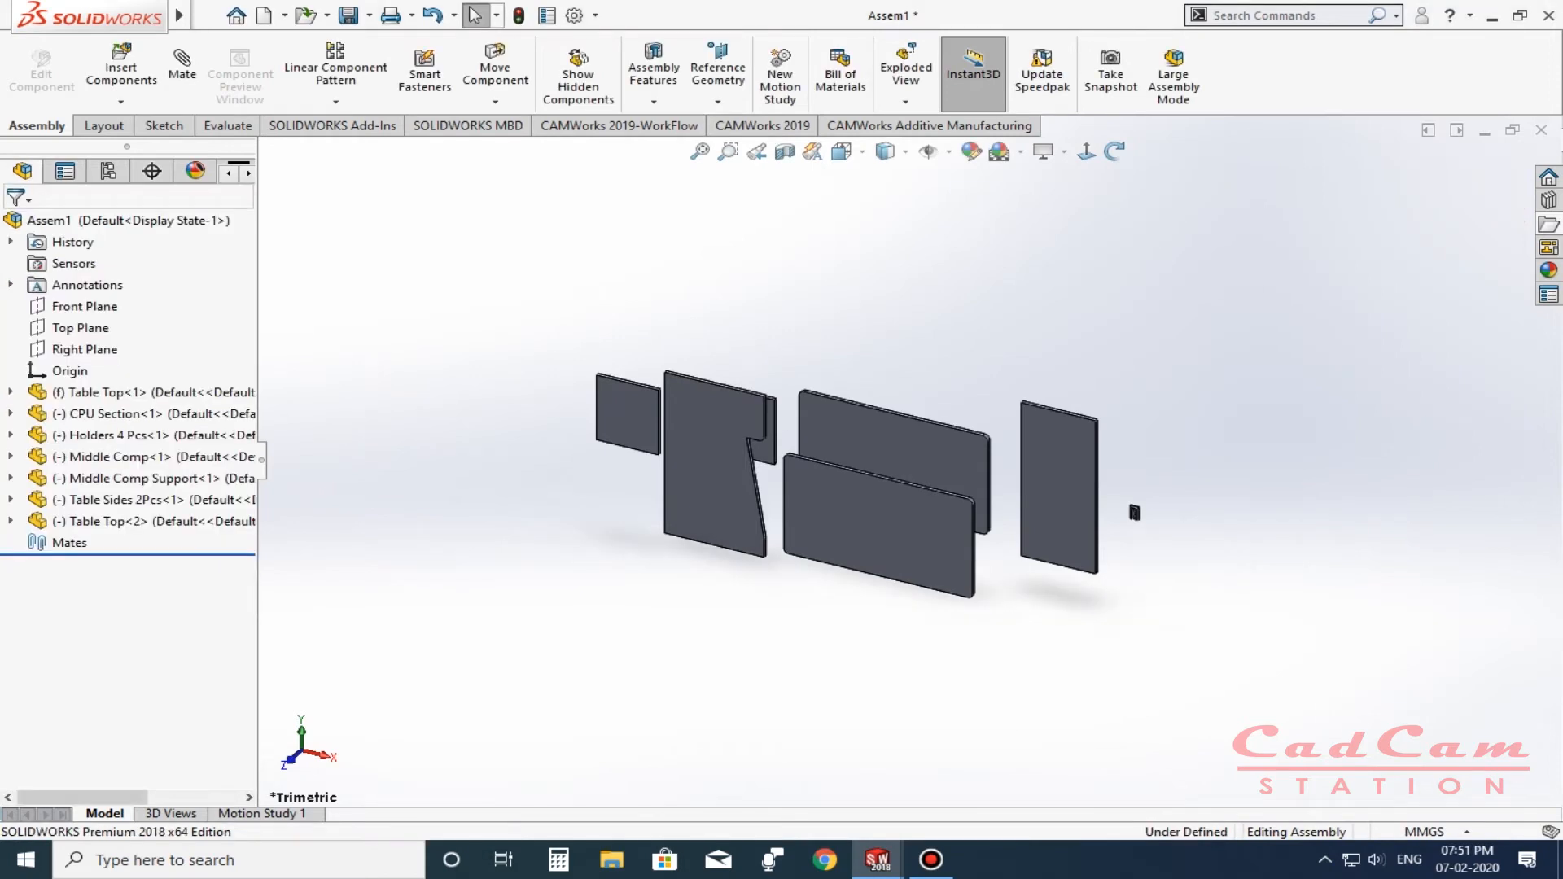
Delete the duplicate Table Top<2> component from the assembly.
middle_drag(890, 513, 858, 468)
middle_drag(958, 527, 950, 531)
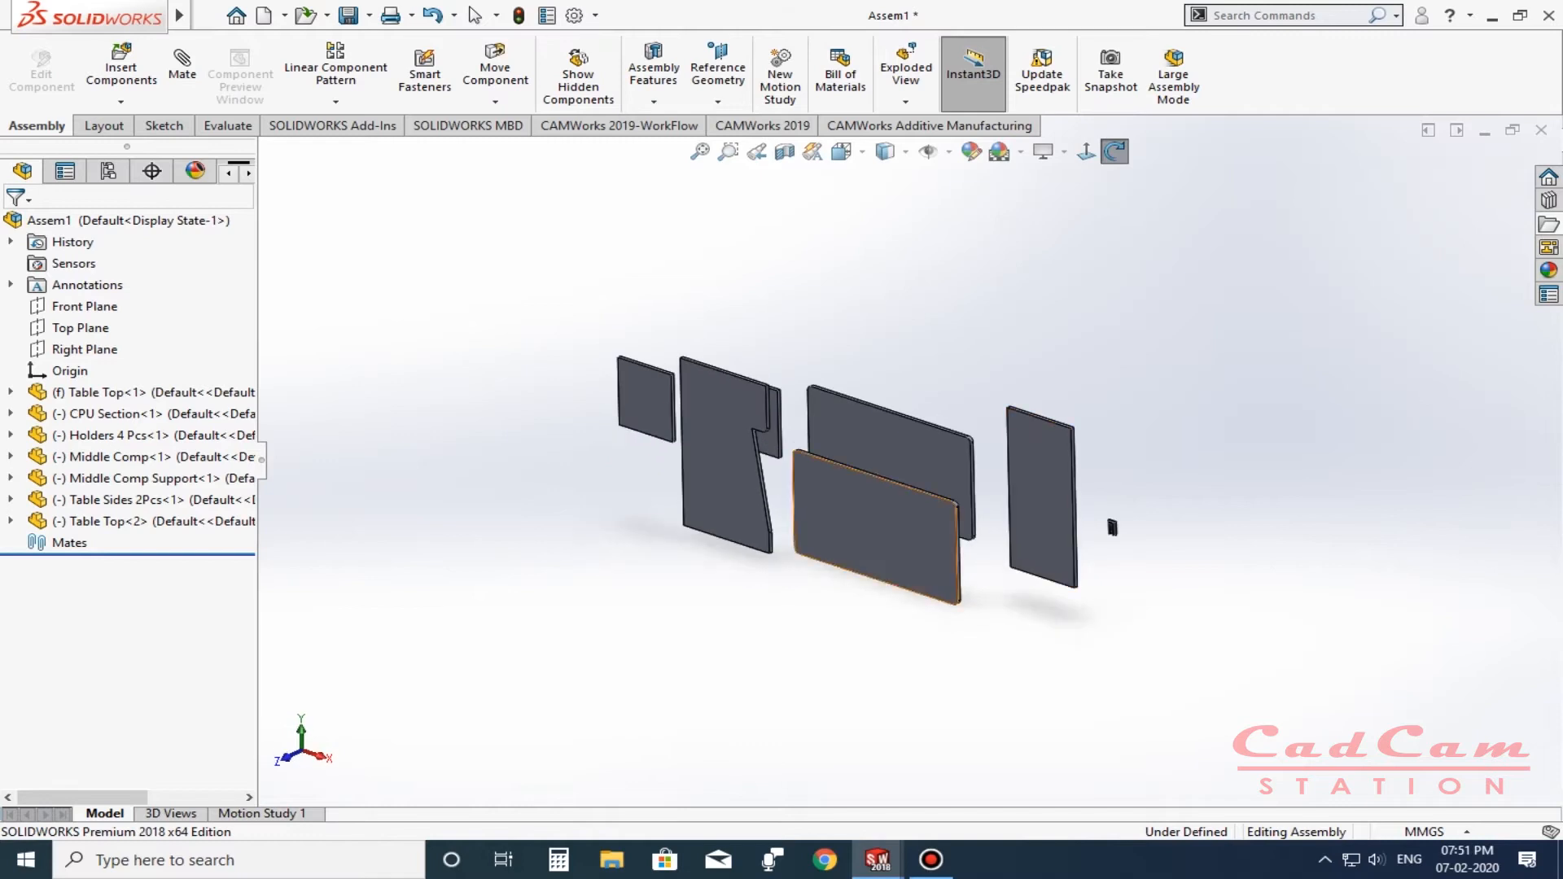
key(Escape)
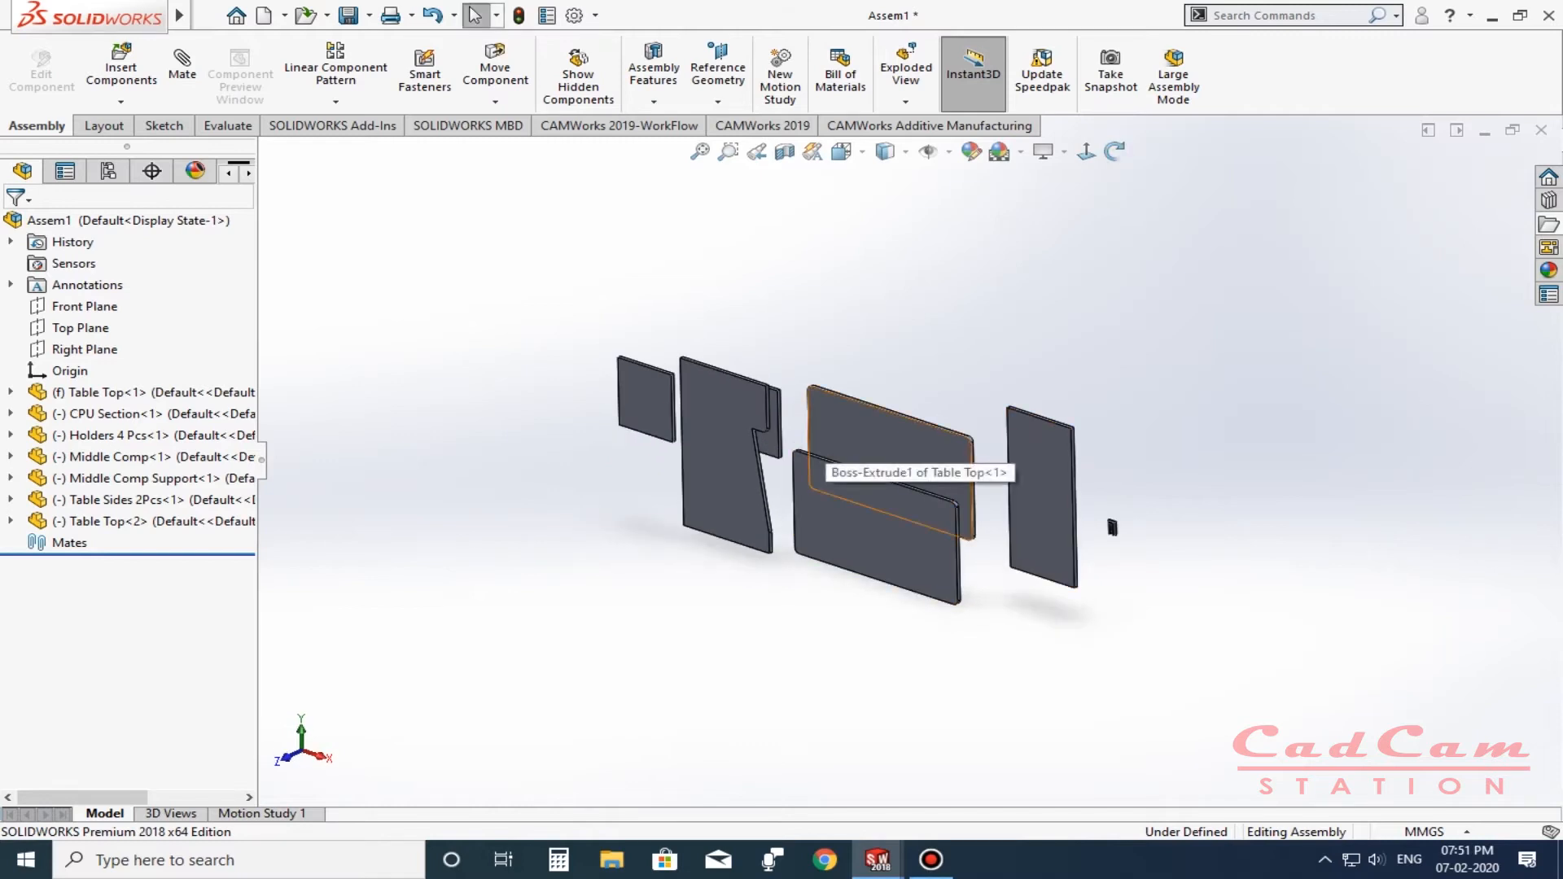
mouse_move(920, 525)
middle_down()
mouse_move(965, 508)
mouse_move(936, 444)
mouse_move(929, 514)
middle_up()
click(900, 450)
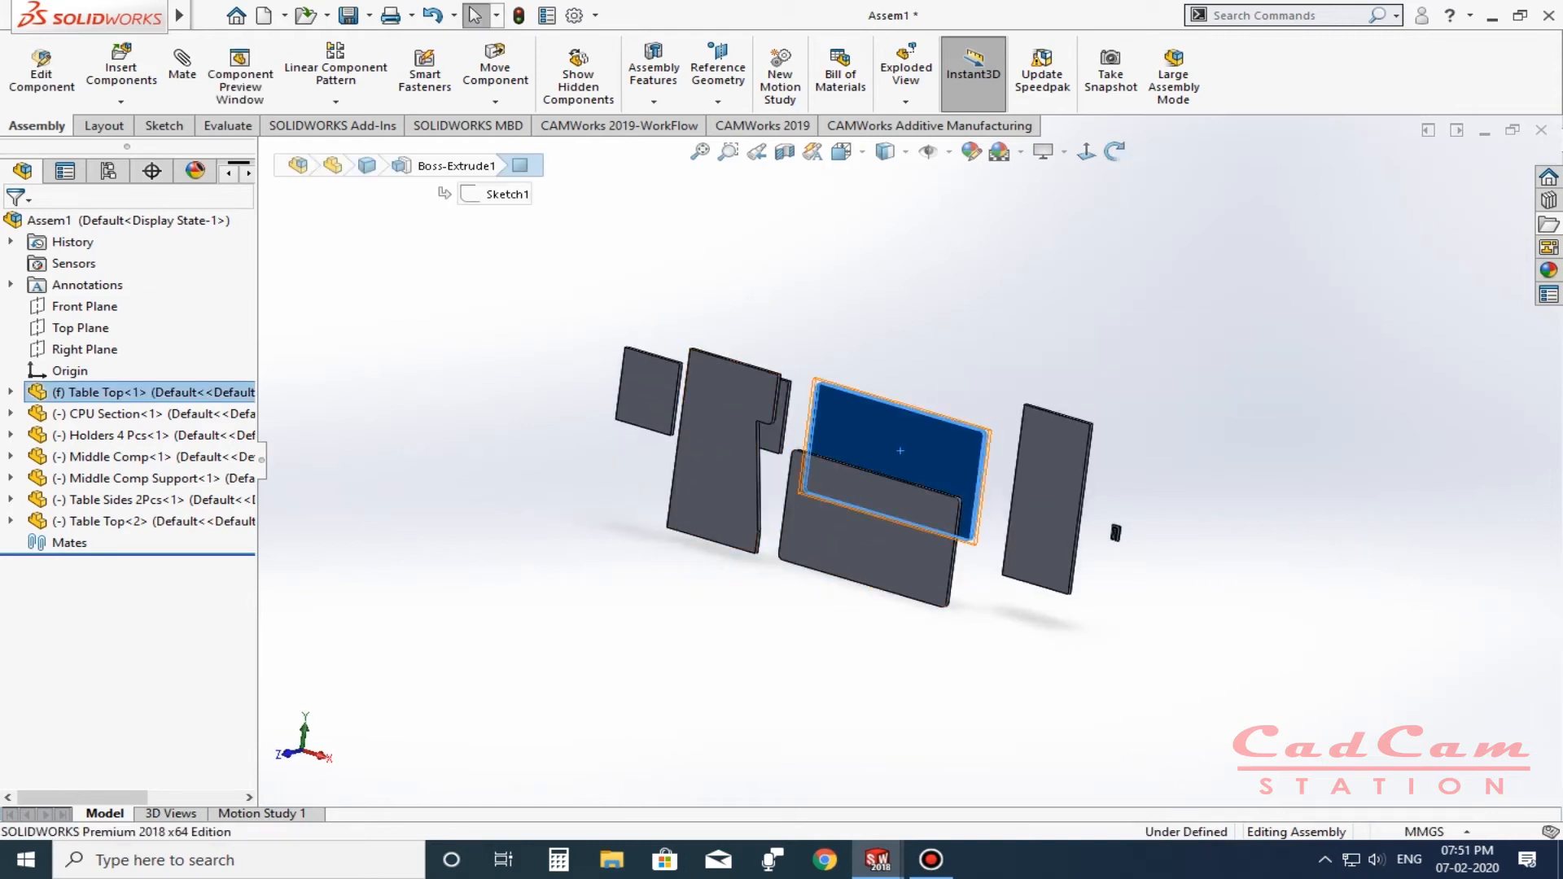
click(816, 520)
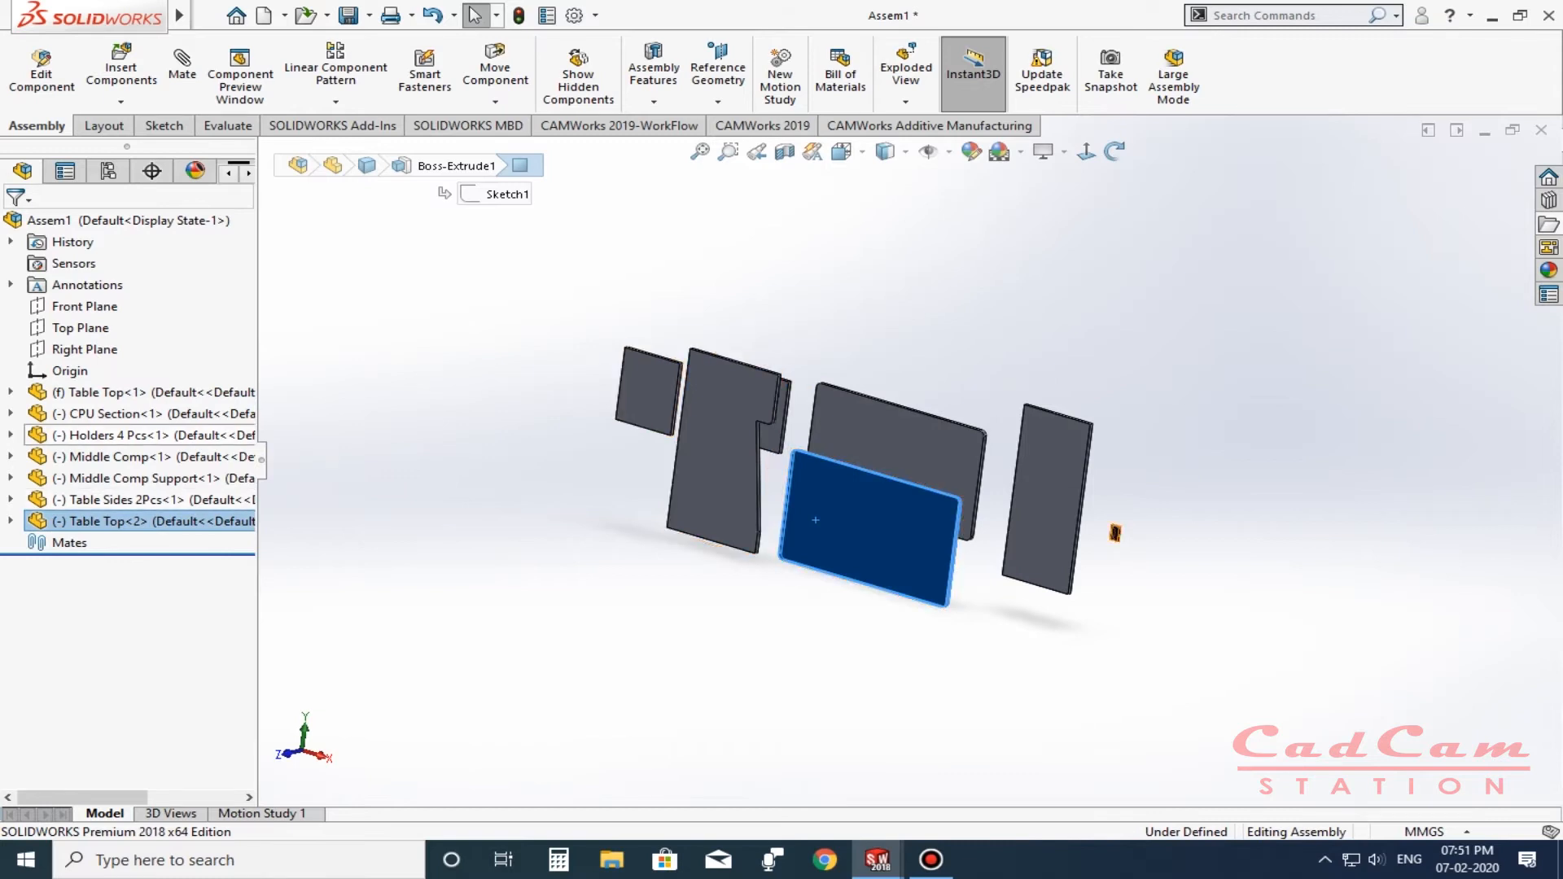
click(815, 550)
click(856, 622)
click(899, 572)
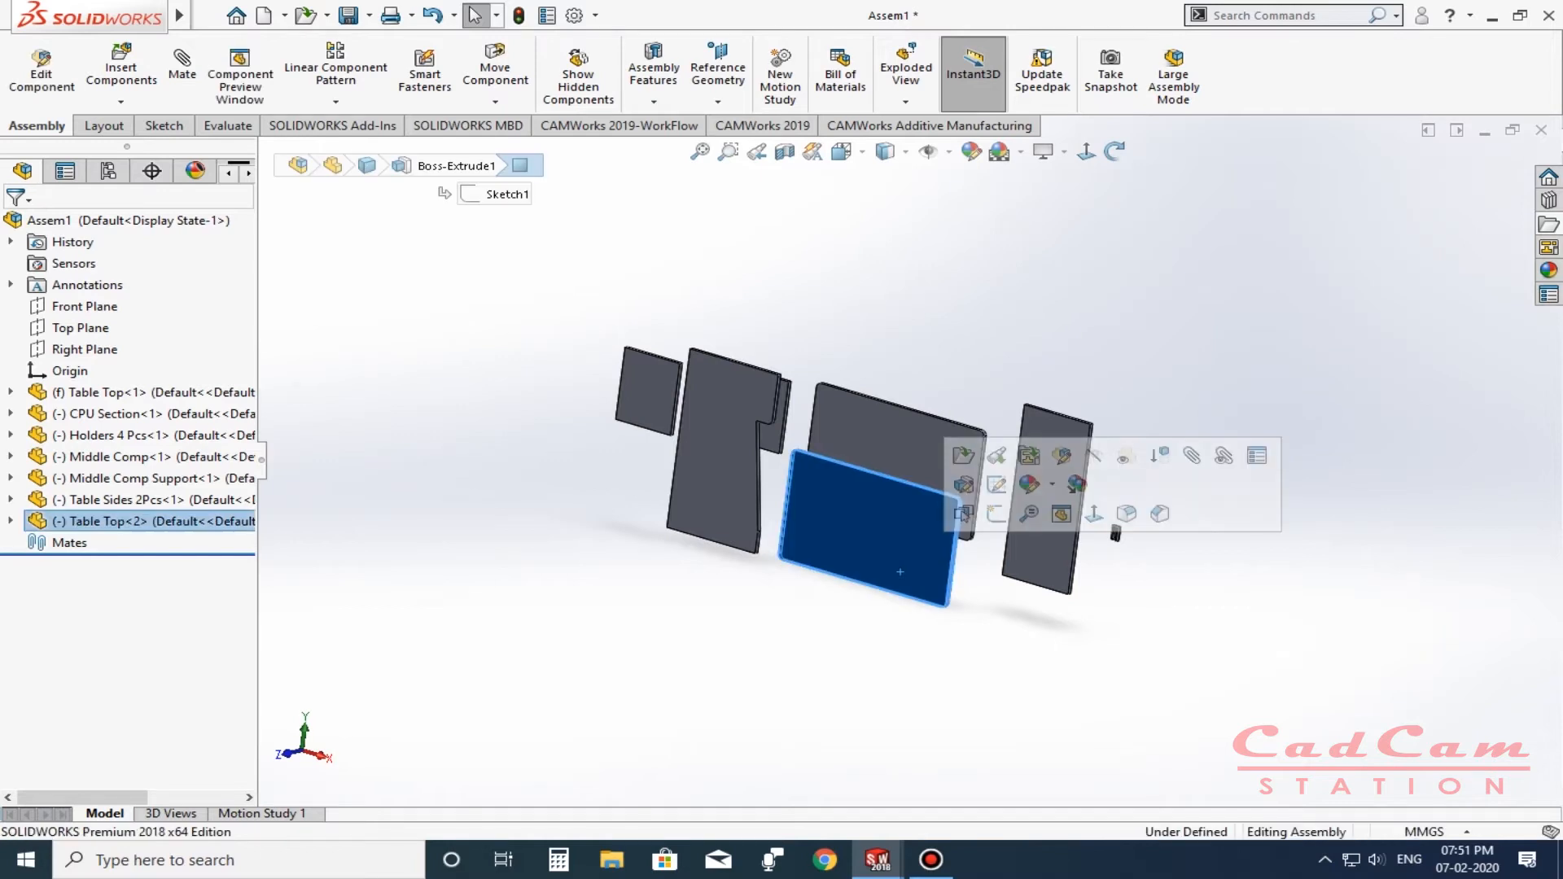
key(Delete)
key(Return)
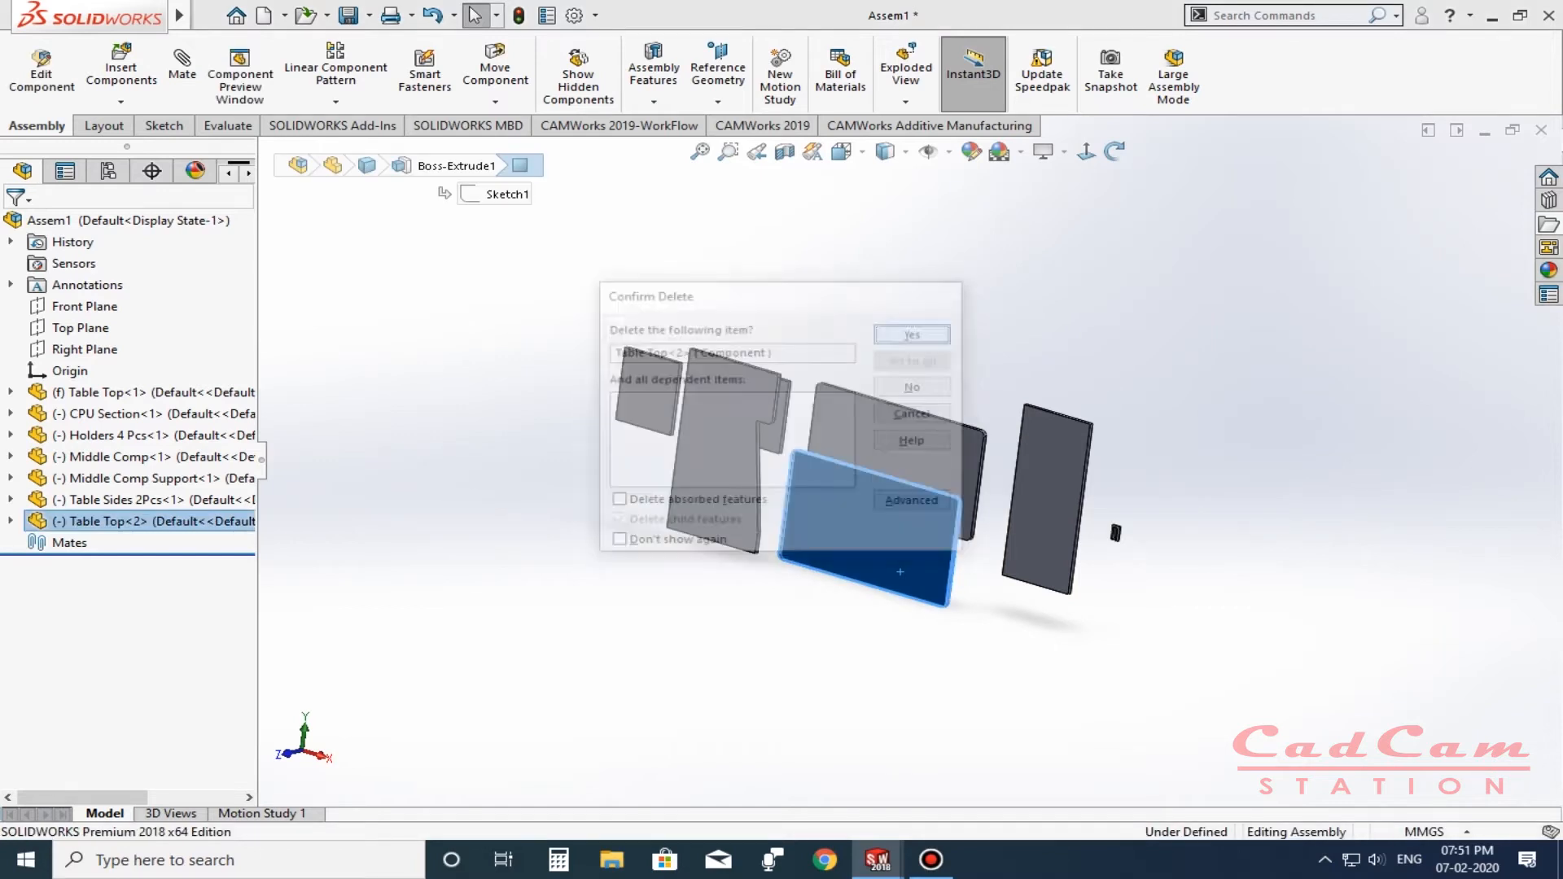
Check the inserted components one by one and insert the missing Border part in front of the other parts.
click(892, 461)
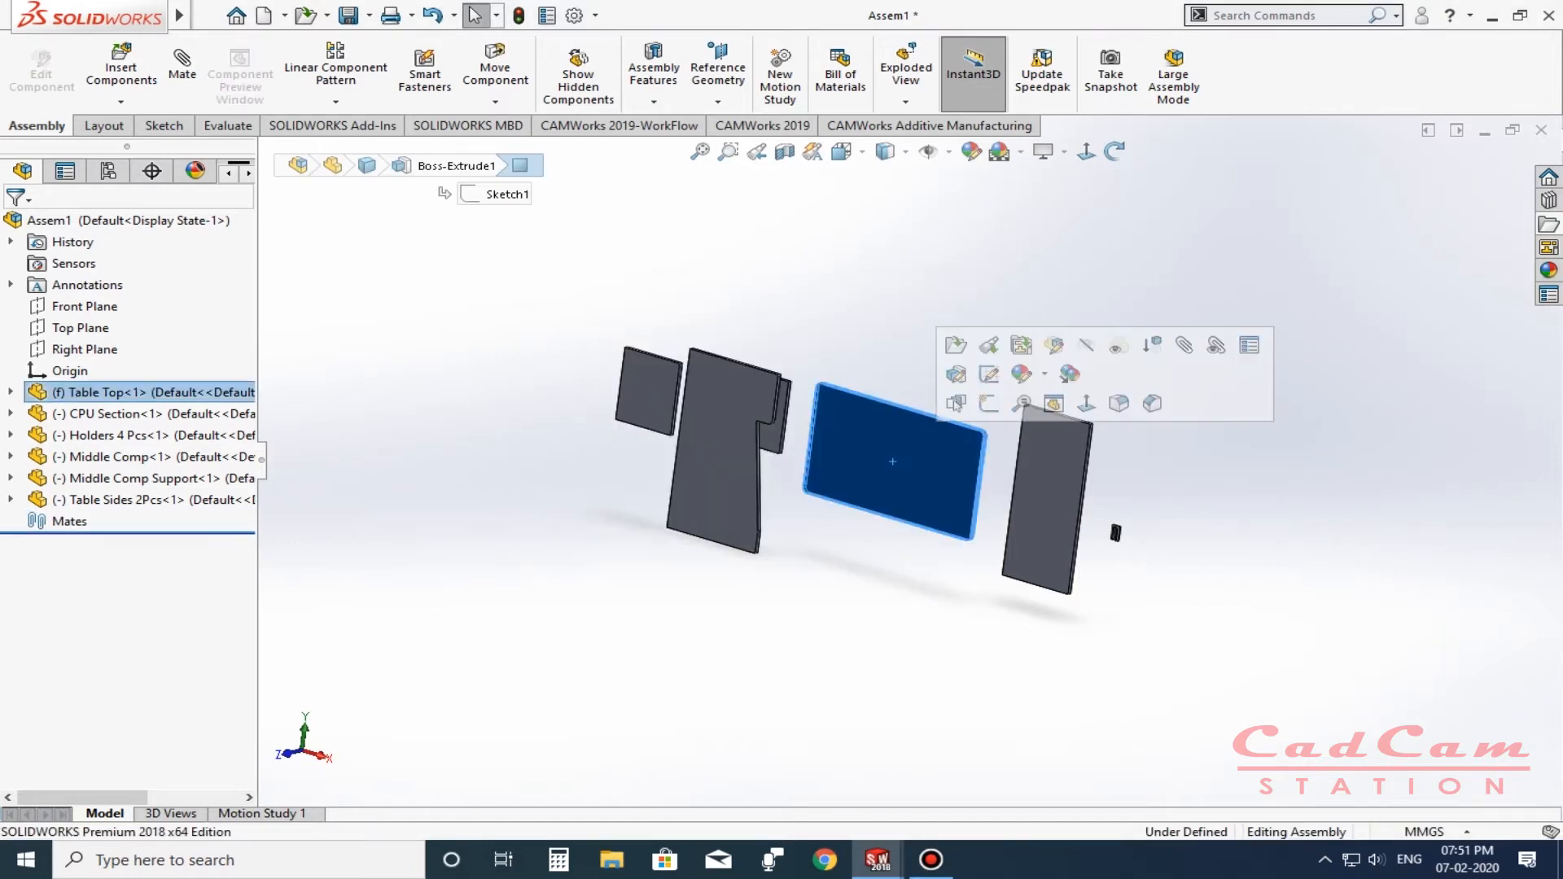
click(723, 459)
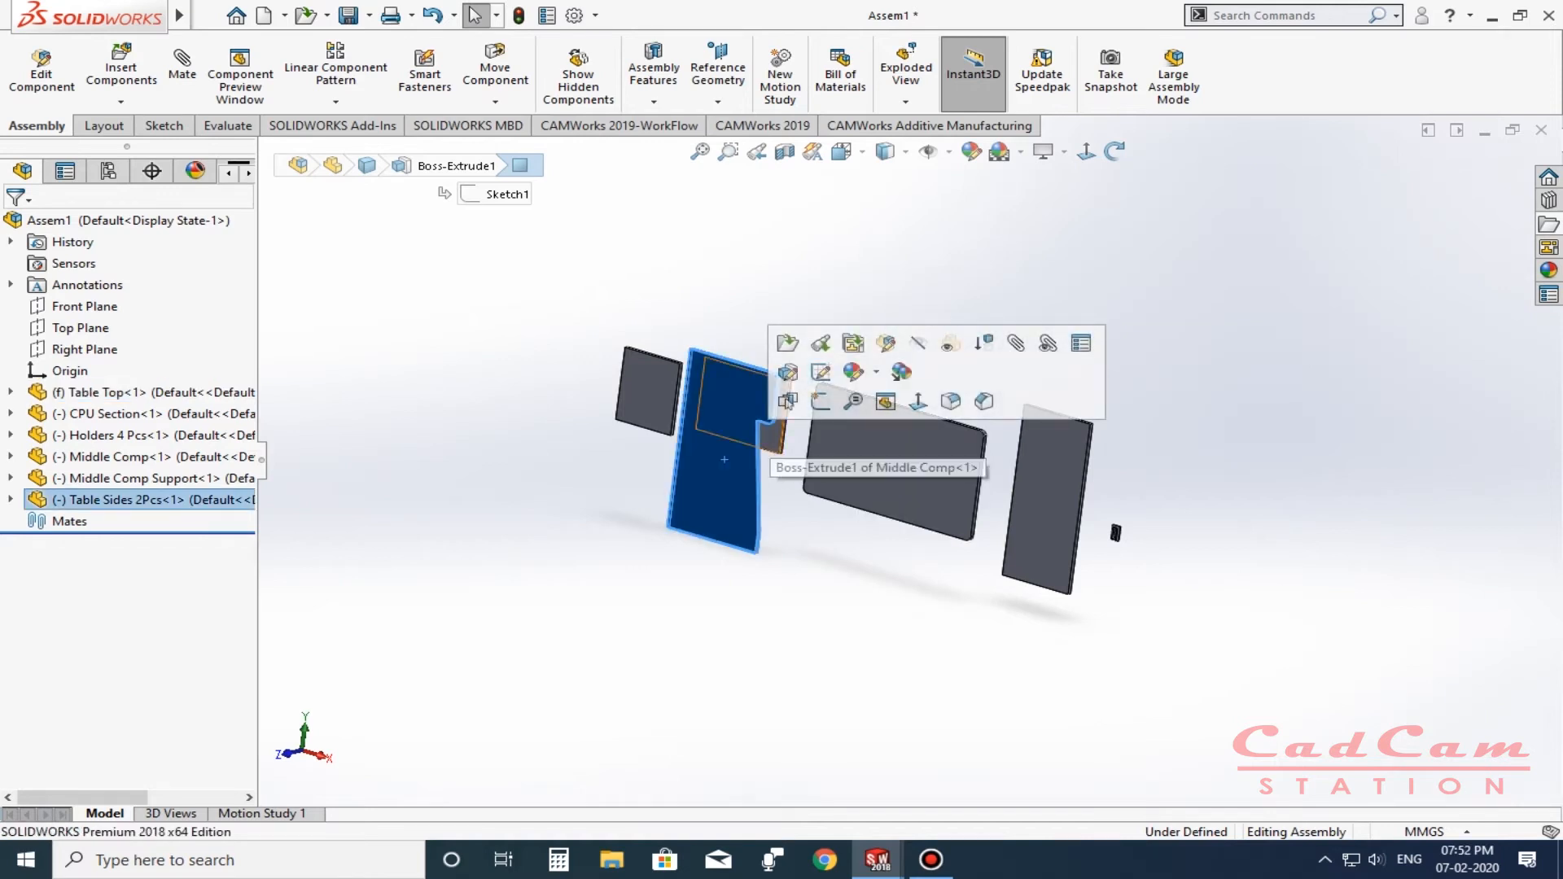
click(770, 440)
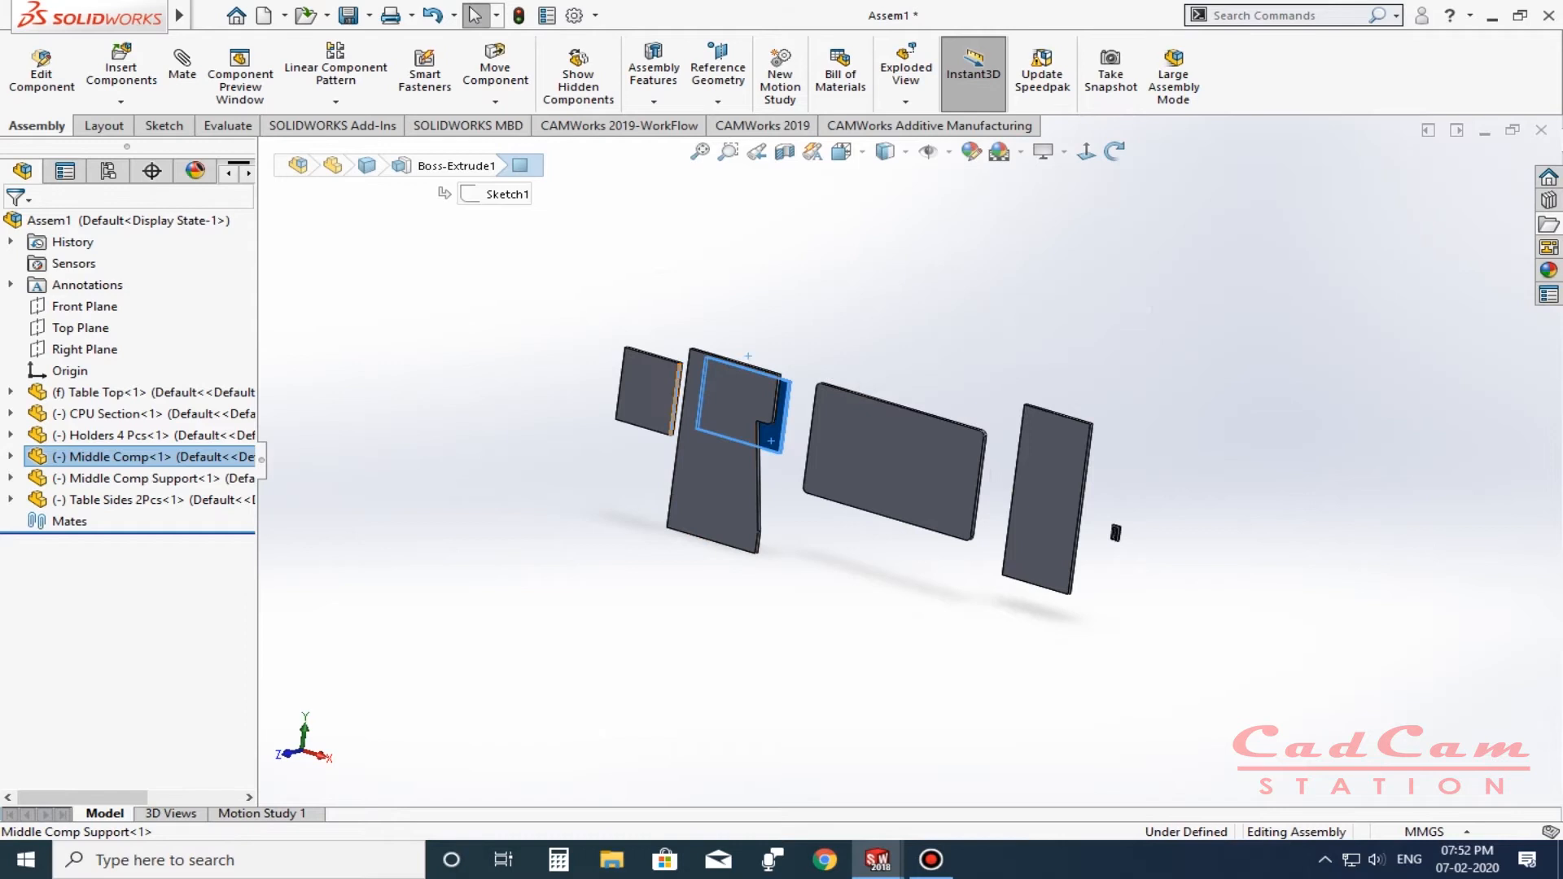
click(650, 407)
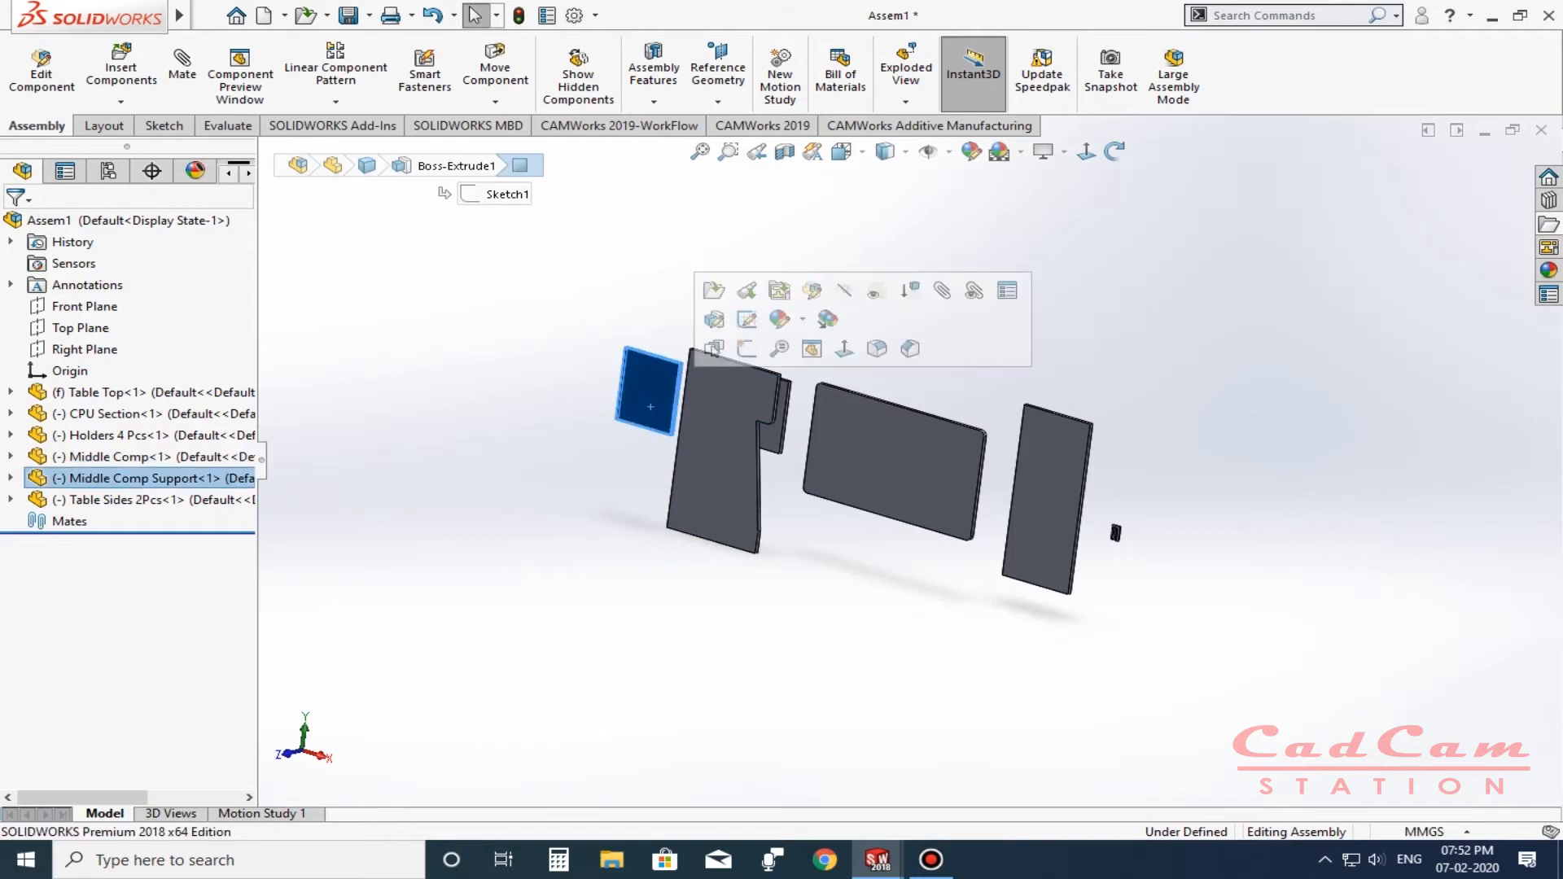
click(1039, 492)
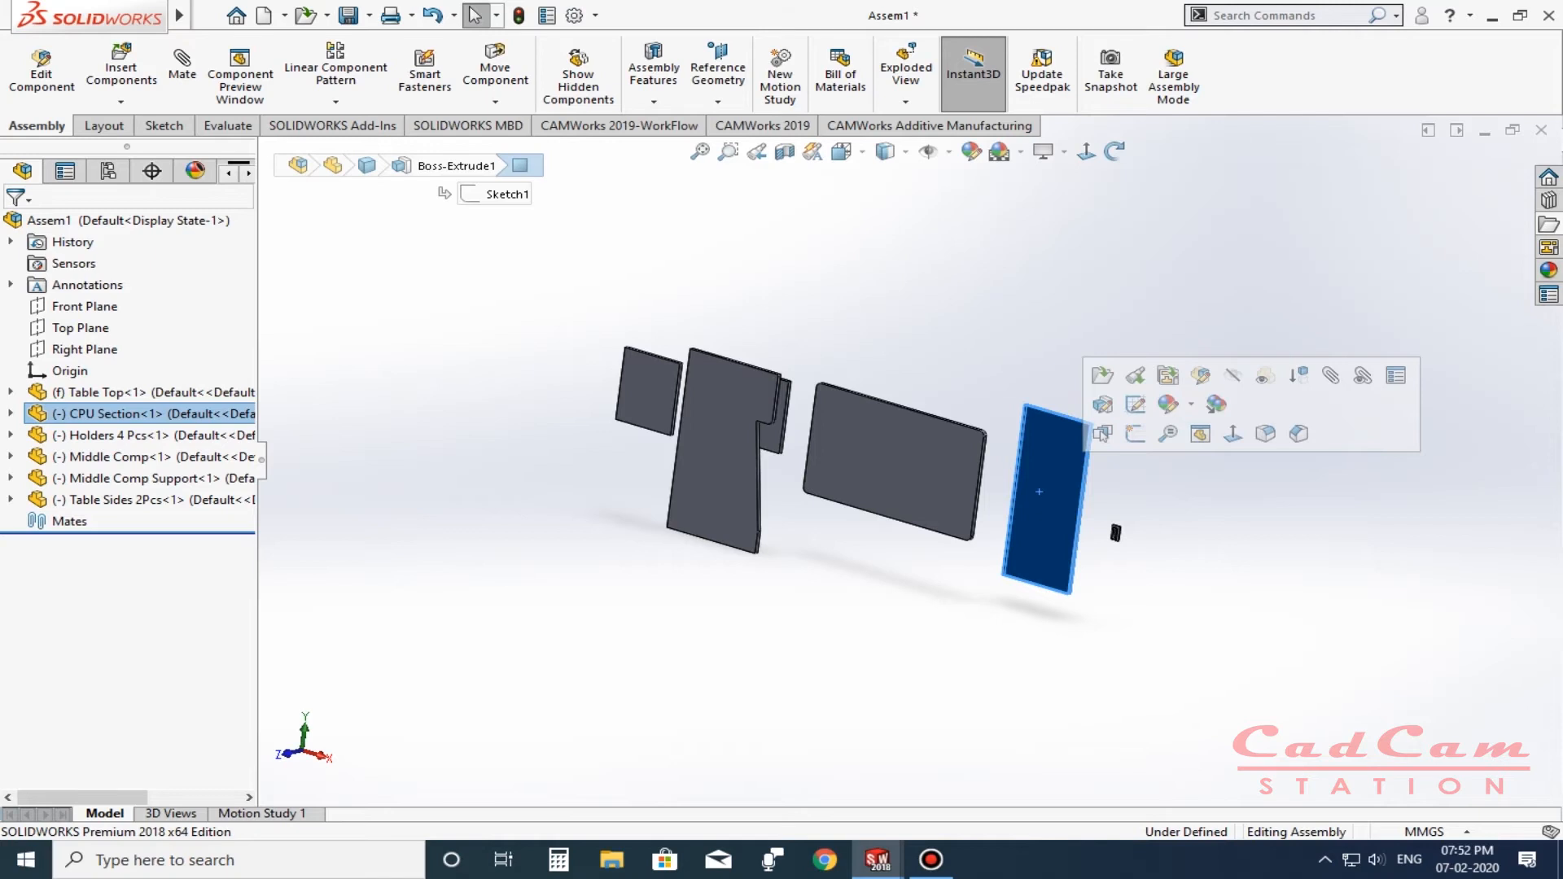
middle_drag(725, 456, 658, 492)
click(121, 73)
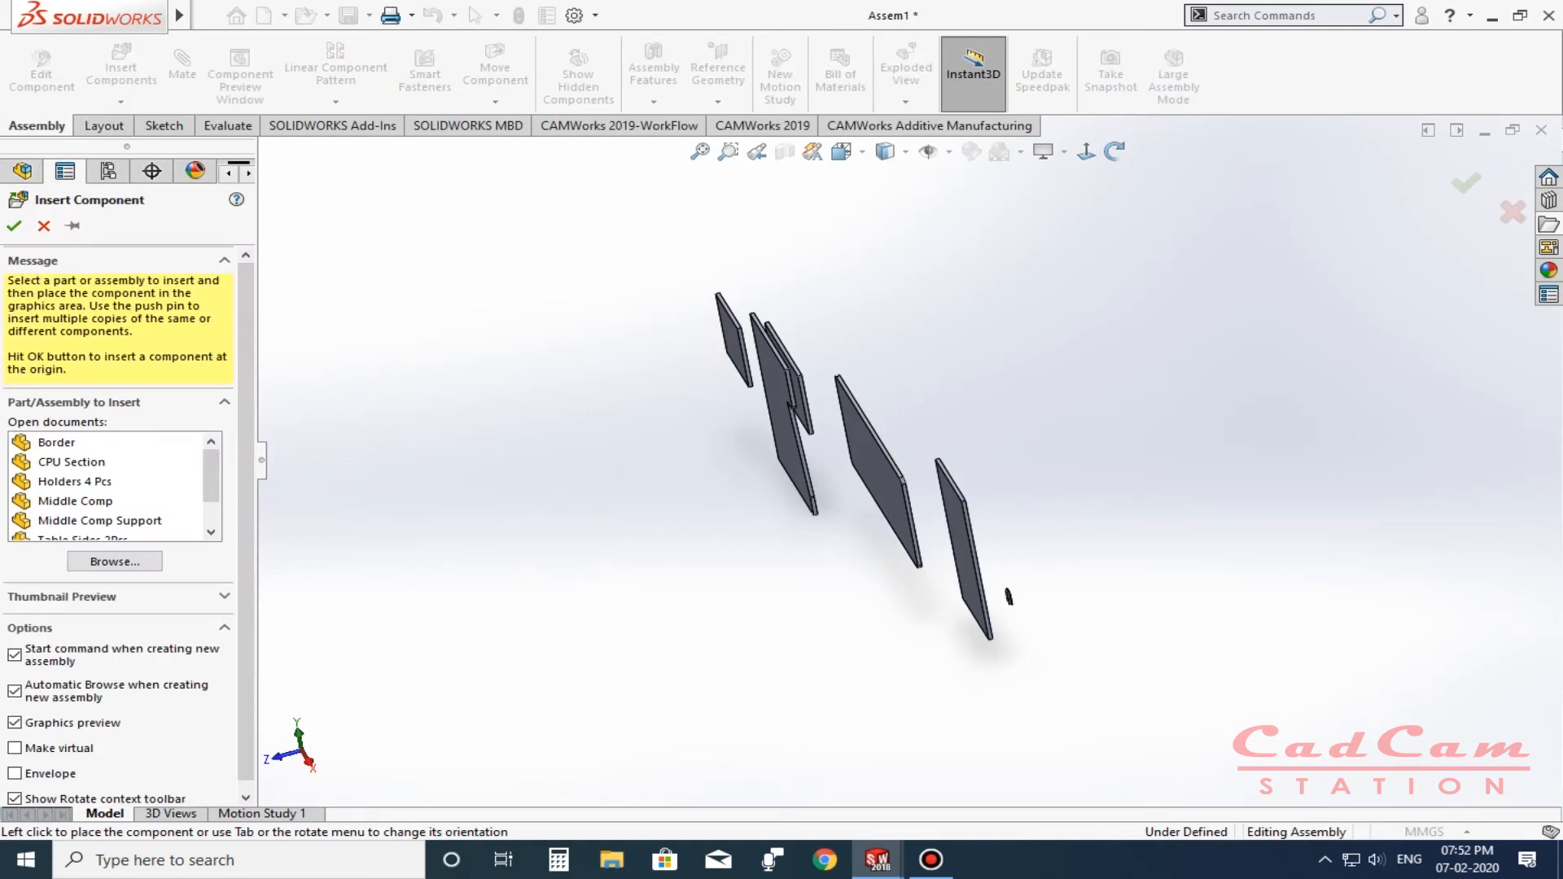
click(105, 443)
middle_drag(1009, 597, 1110, 551)
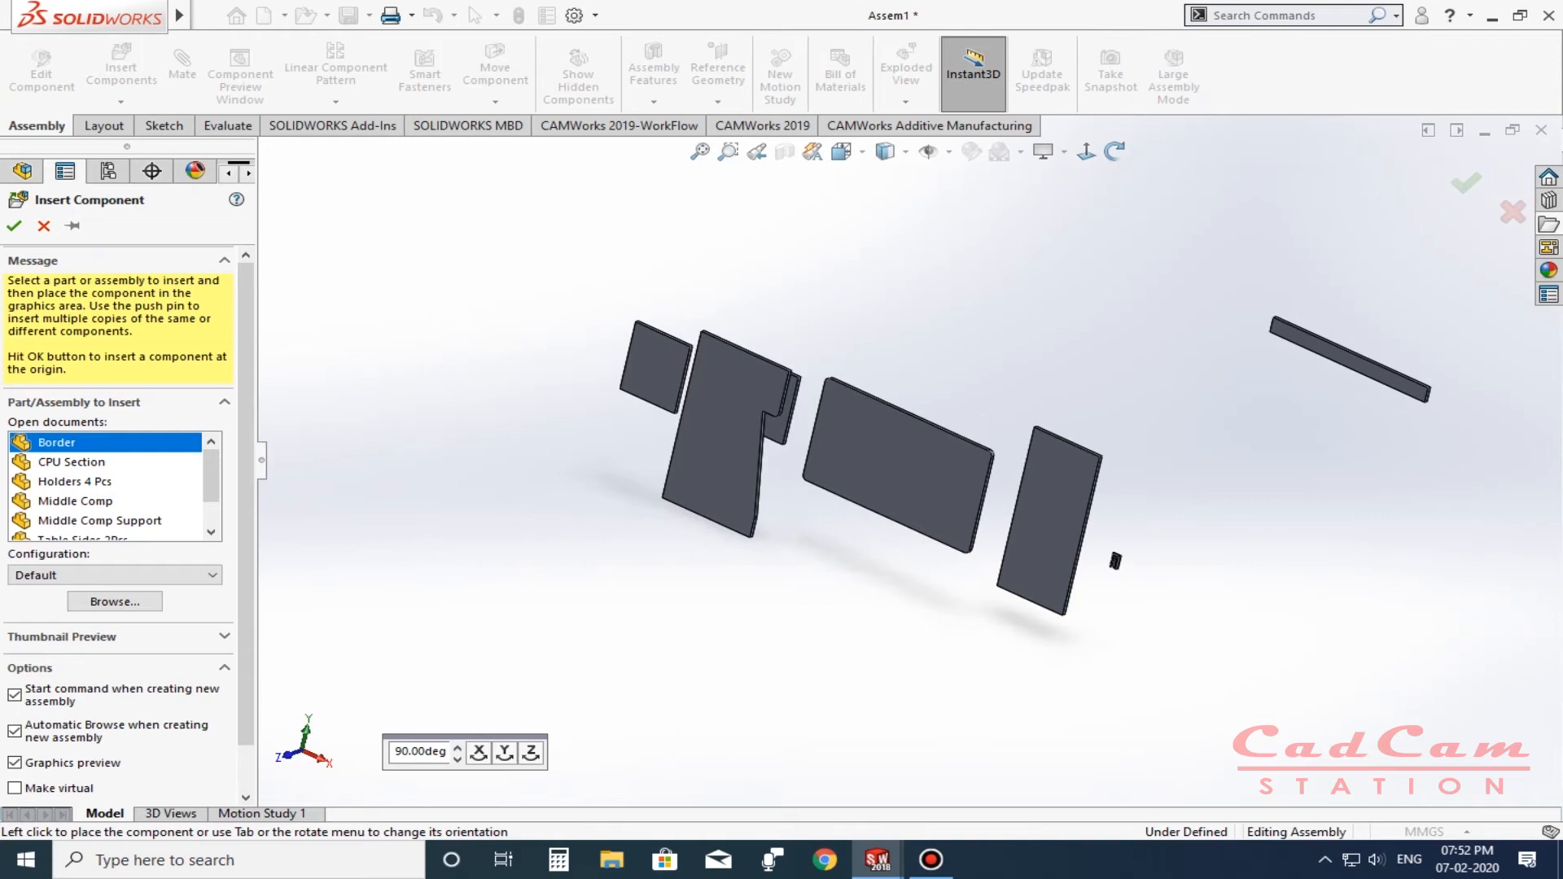
click(1115, 560)
Float the fixed Table Top and move it upward, clear of the Border.
middle_drag(1112, 558, 916, 453)
click(917, 453)
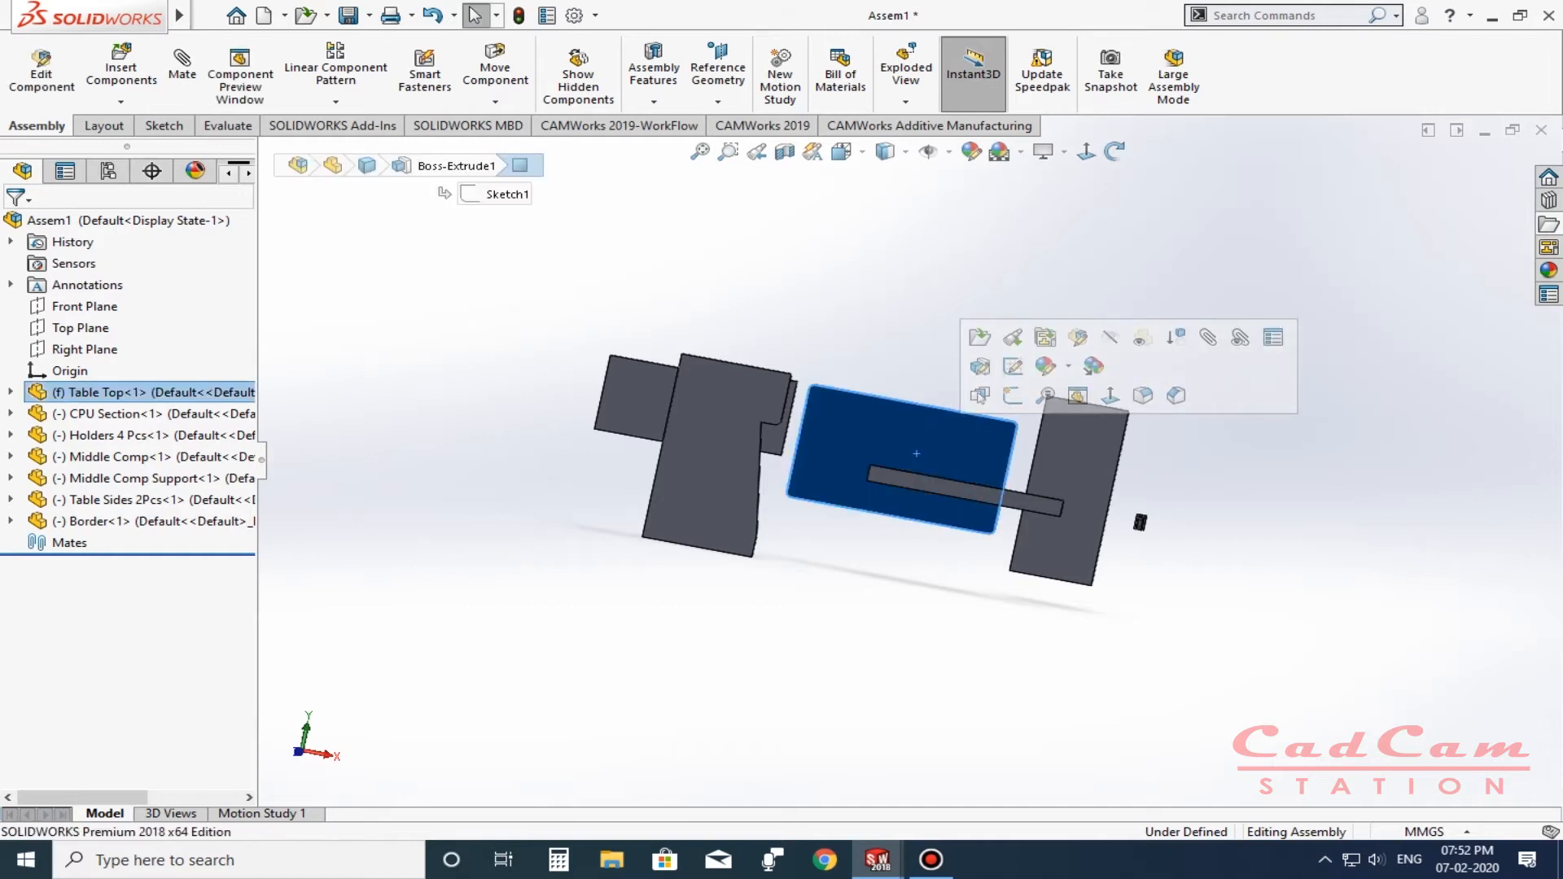
mouse_move(900, 446)
mouse_down()
mouse_move(928, 409)
mouse_move(880, 443)
mouse_up()
right_click(880, 444)
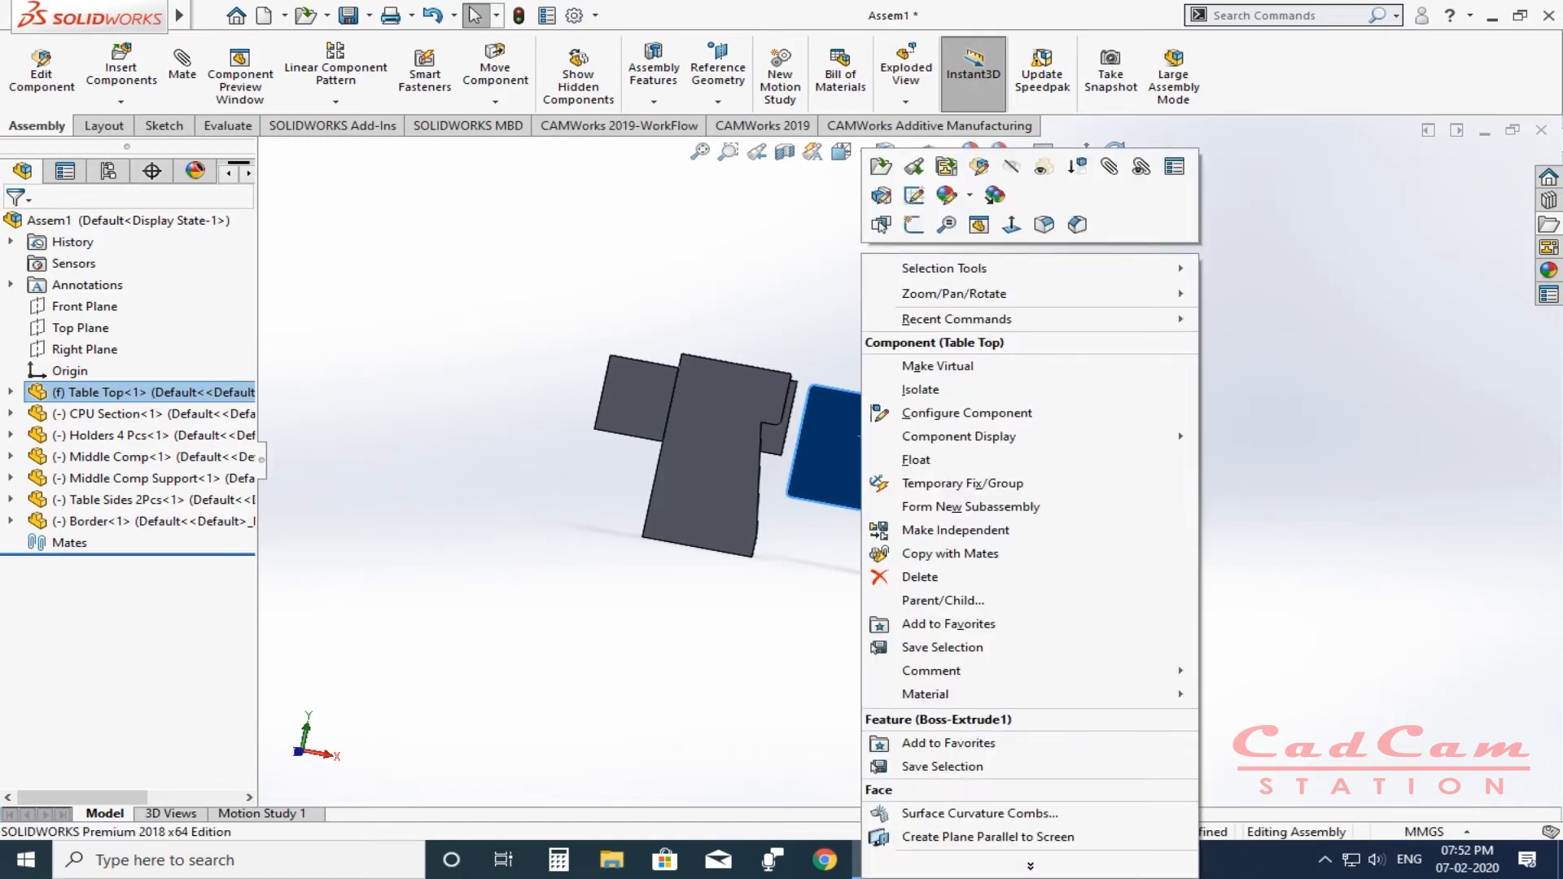
click(916, 460)
click(880, 439)
mouse_move(923, 395)
mouse_down()
mouse_move(863, 346)
mouse_move(874, 365)
mouse_up()
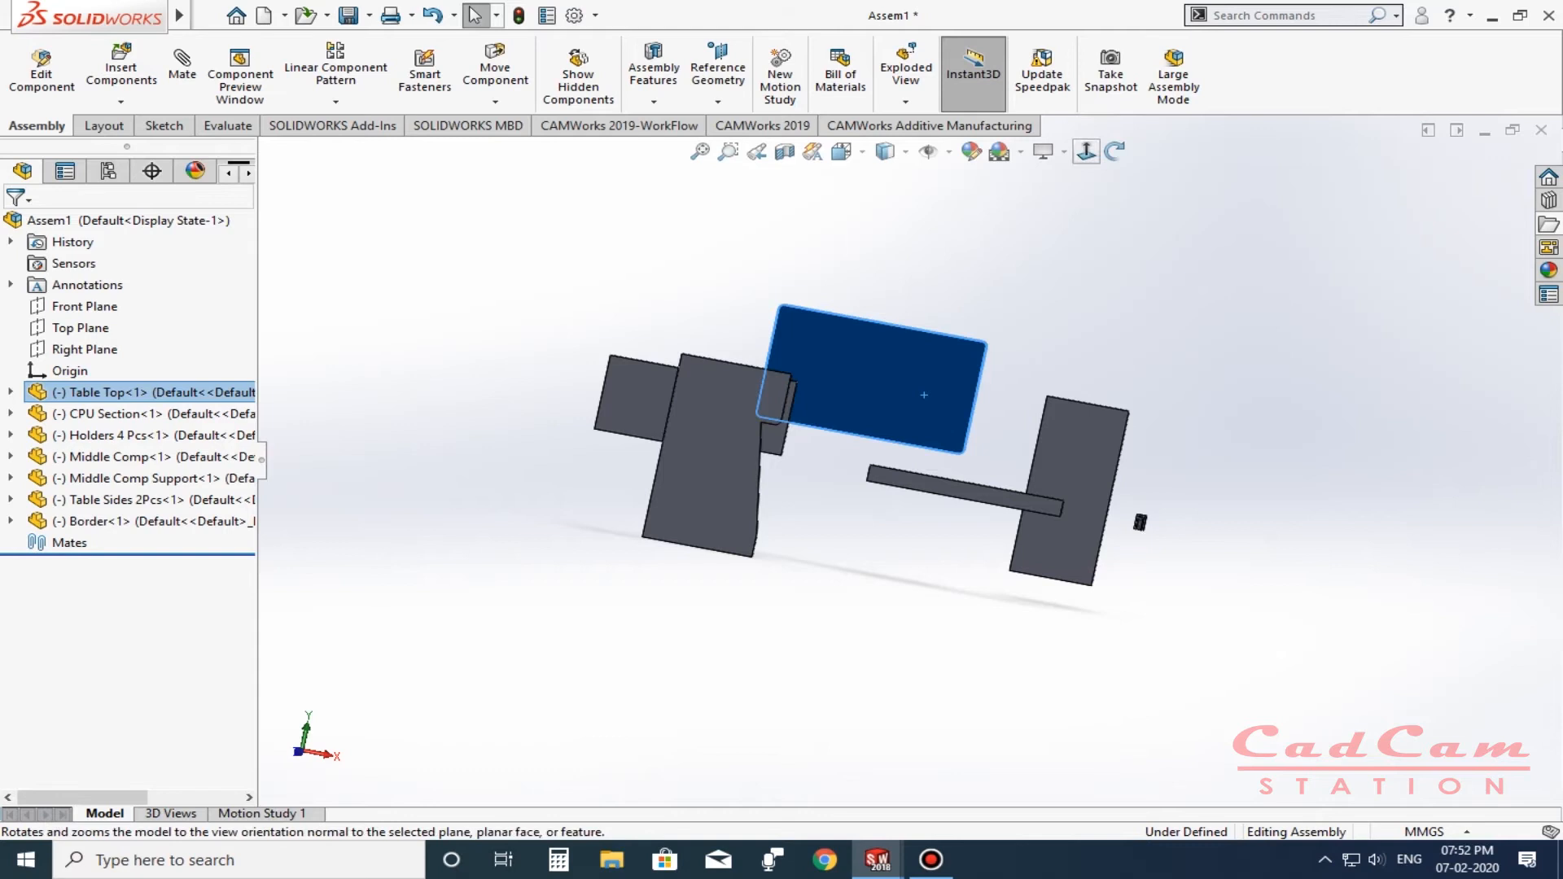
click(1114, 150)
drag(912, 393, 926, 639)
click(1115, 151)
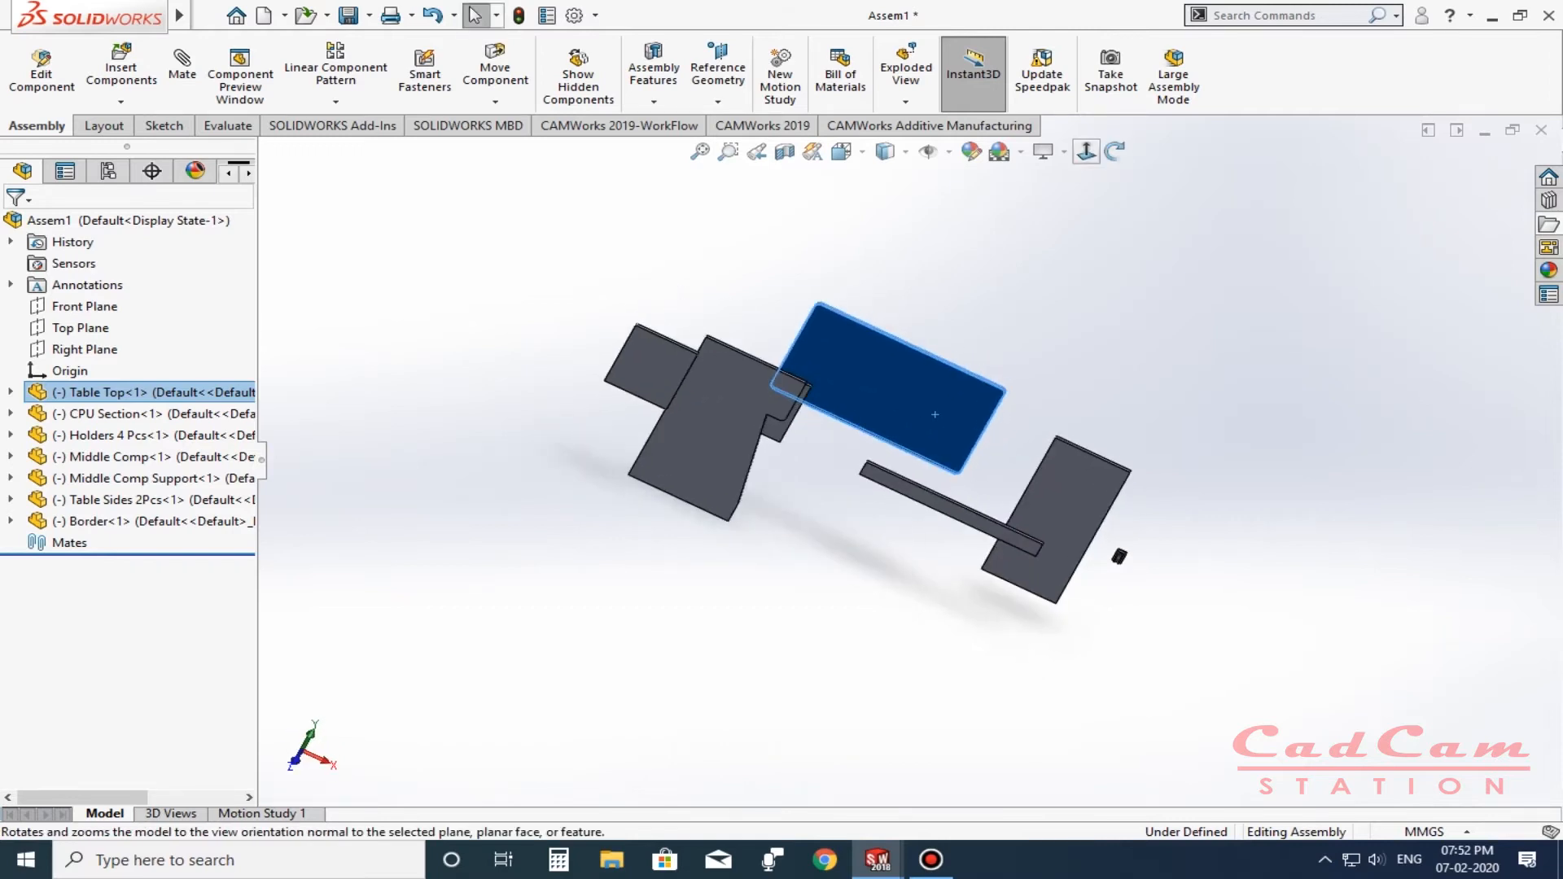
Rotate the upright Table Top component until it lies roughly horizontal above the other parts.
click(1085, 152)
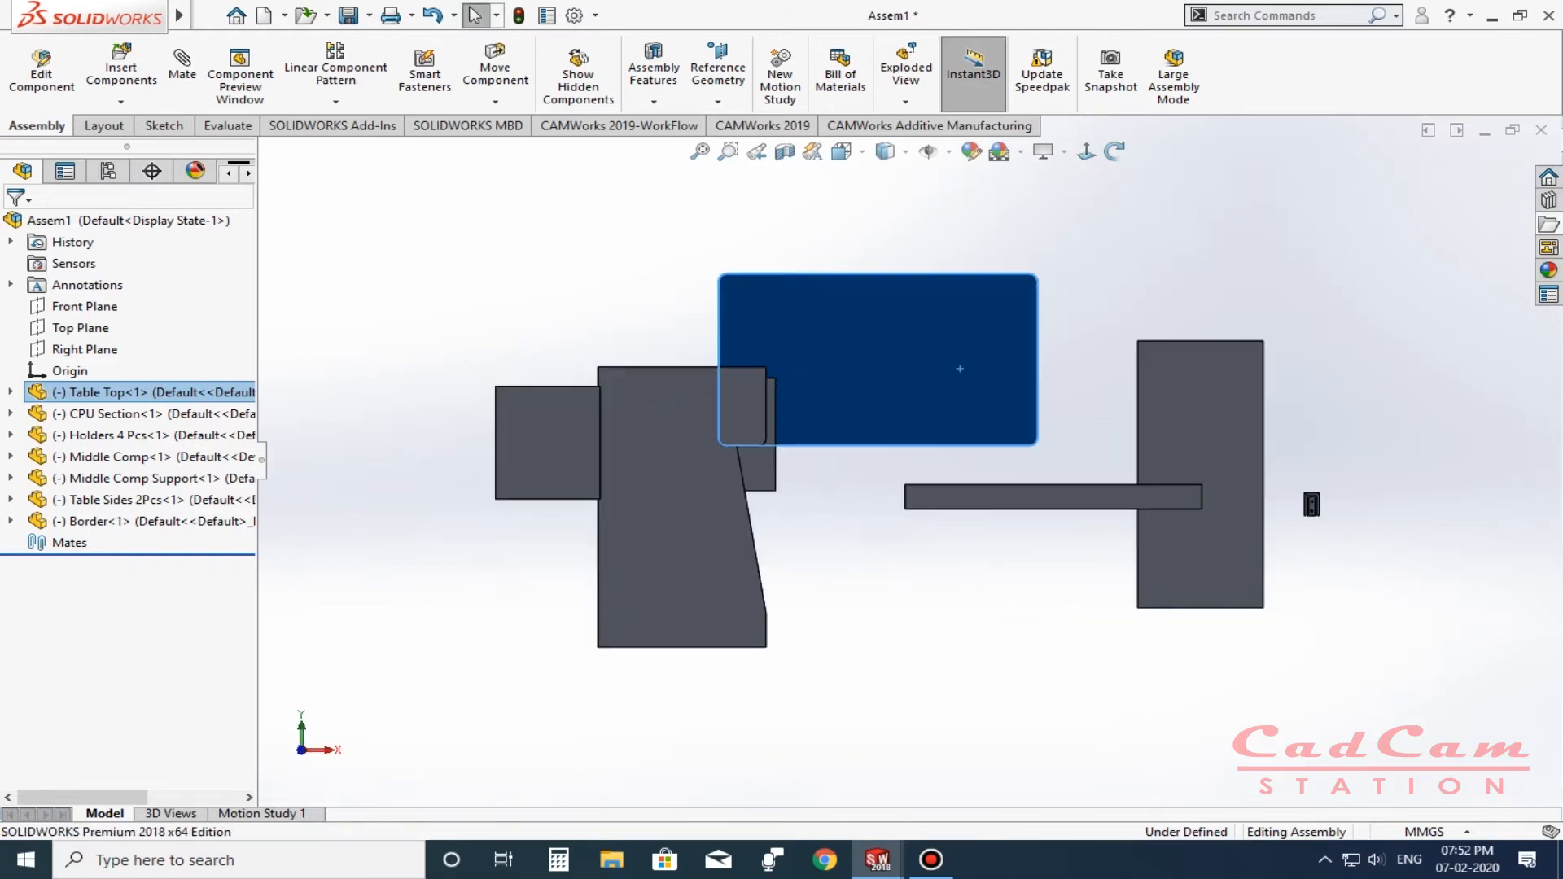
key(Escape)
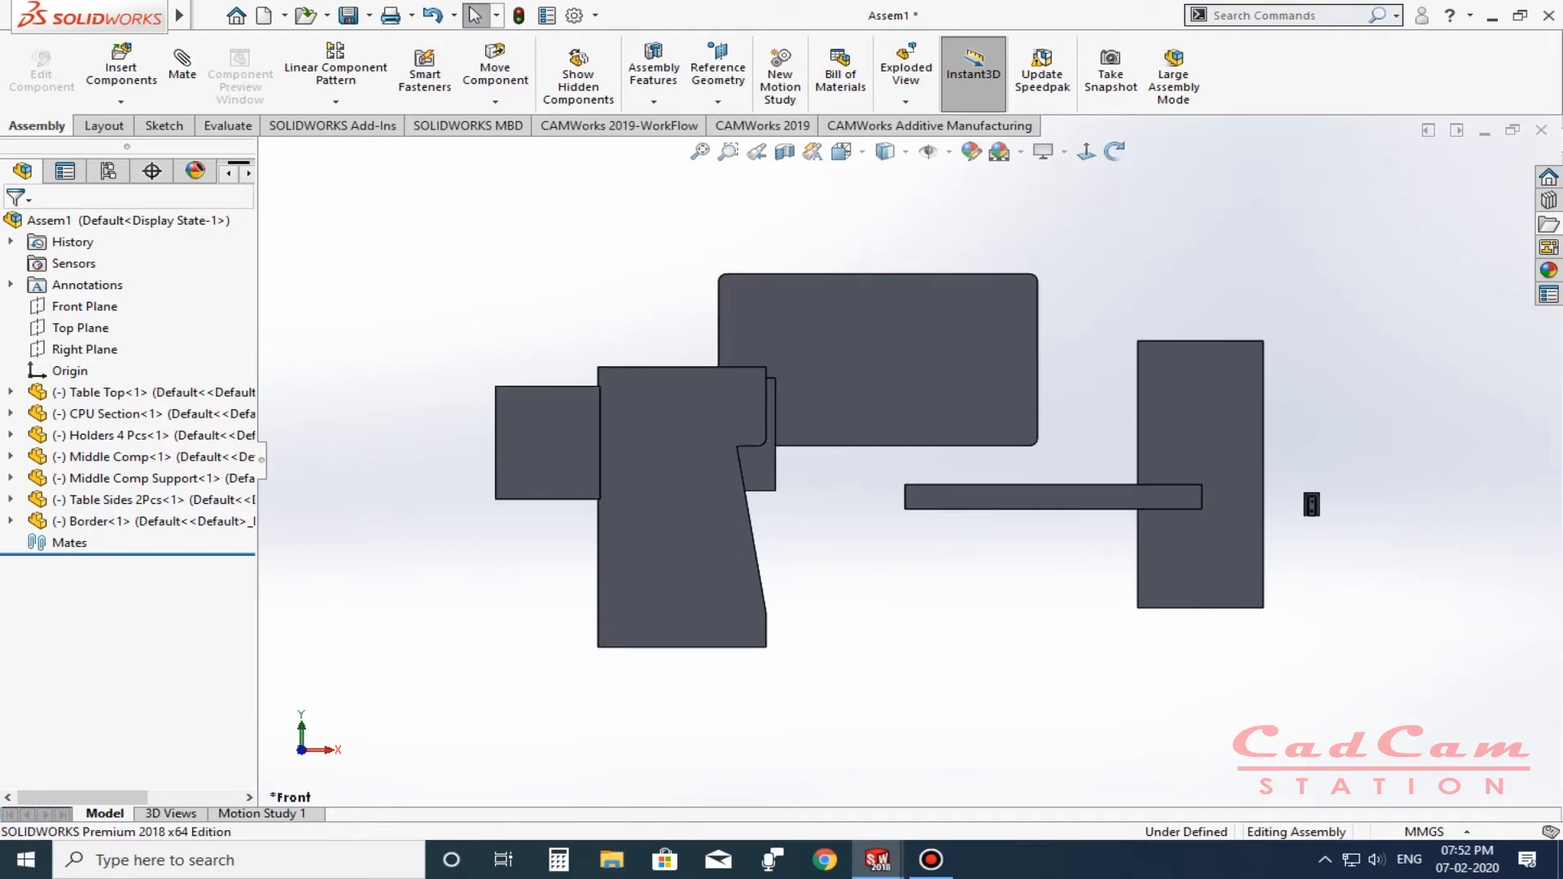
key(ctrl+7)
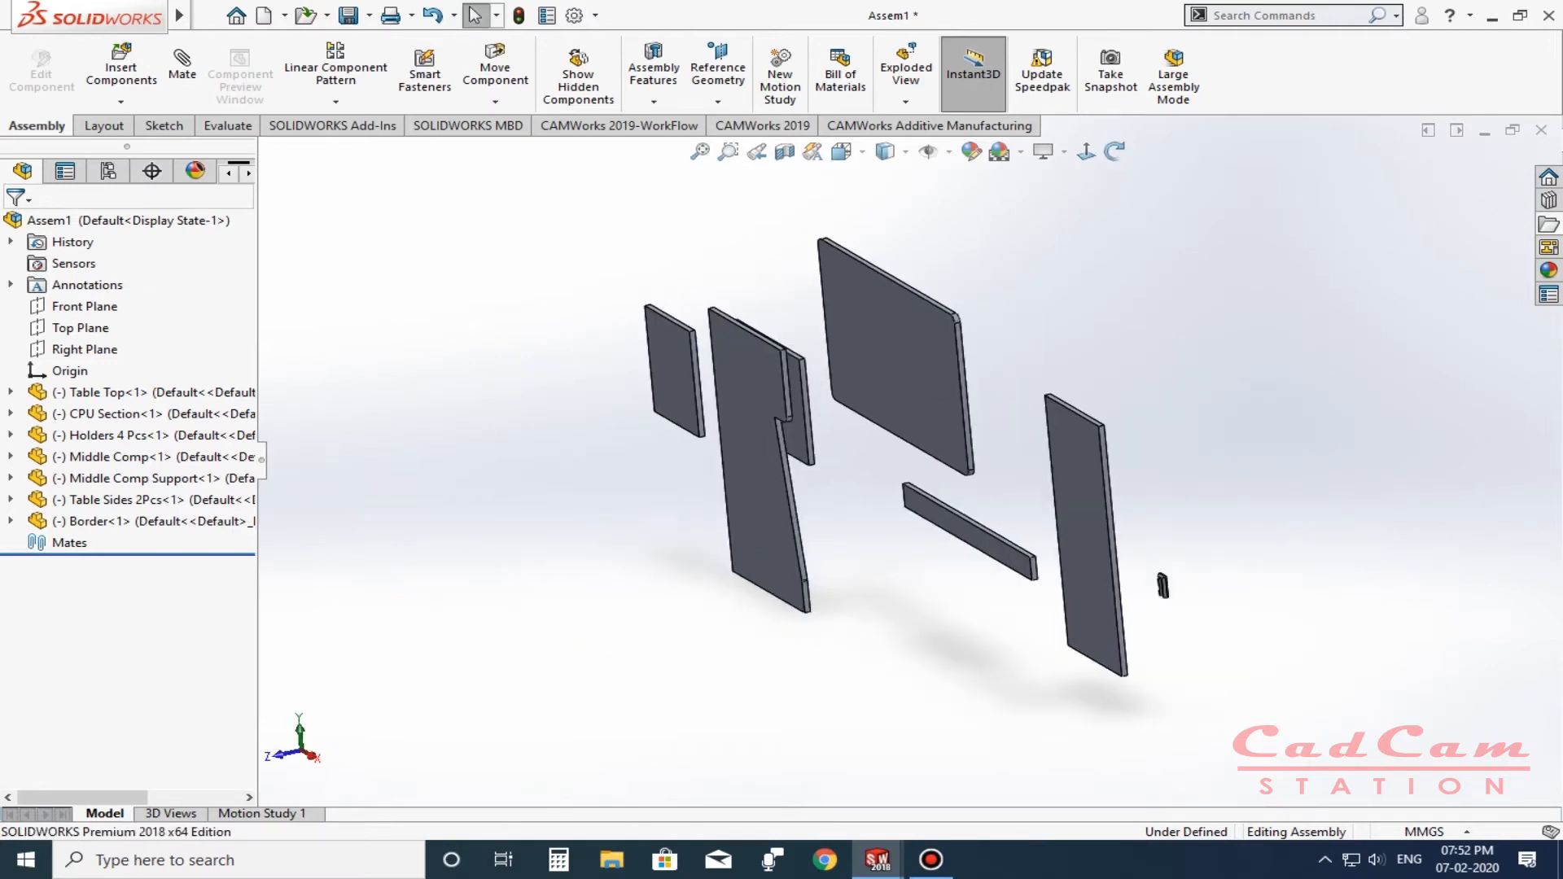
click(876, 400)
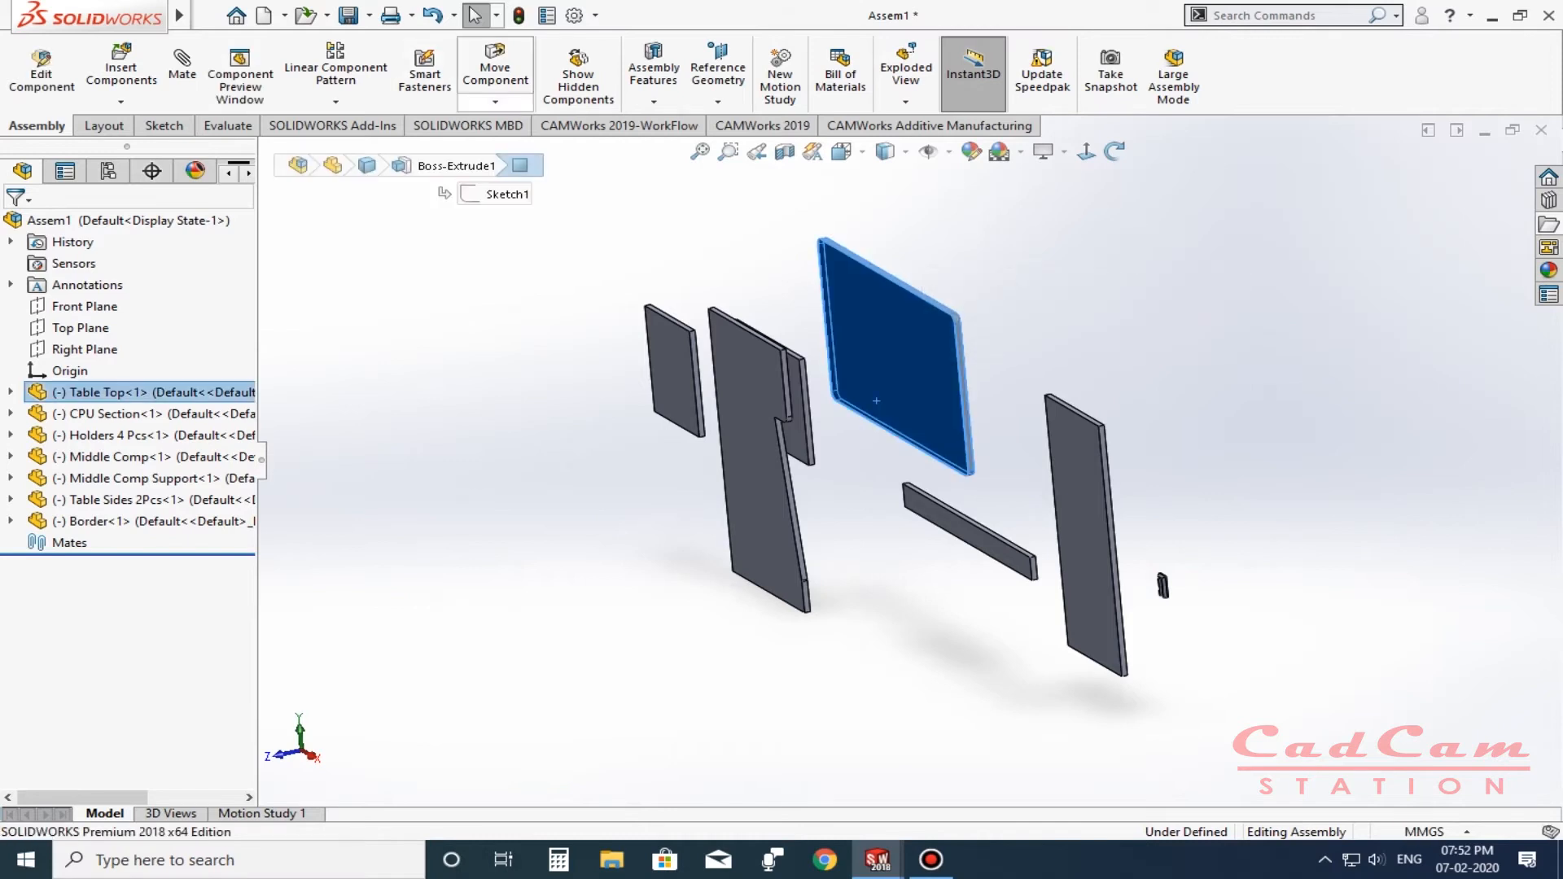
click(494, 101)
click(537, 143)
mouse_move(875, 400)
right_down()
mouse_move(925, 388)
mouse_move(863, 400)
right_up()
click(1115, 152)
drag(863, 456, 1045, 383)
key(Escape)
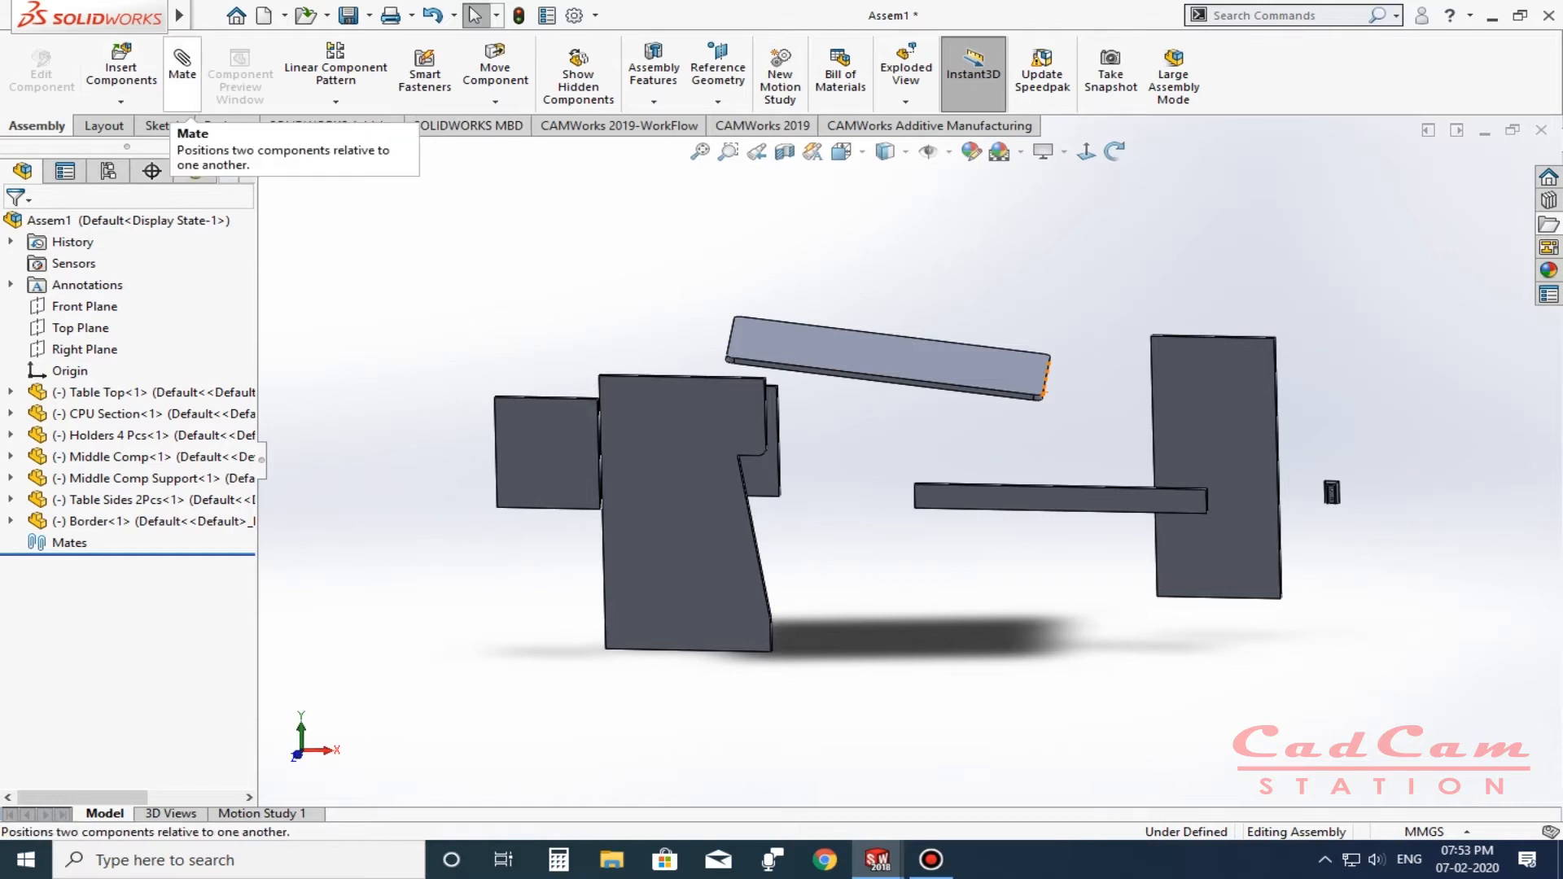
click(1042, 379)
click(936, 554)
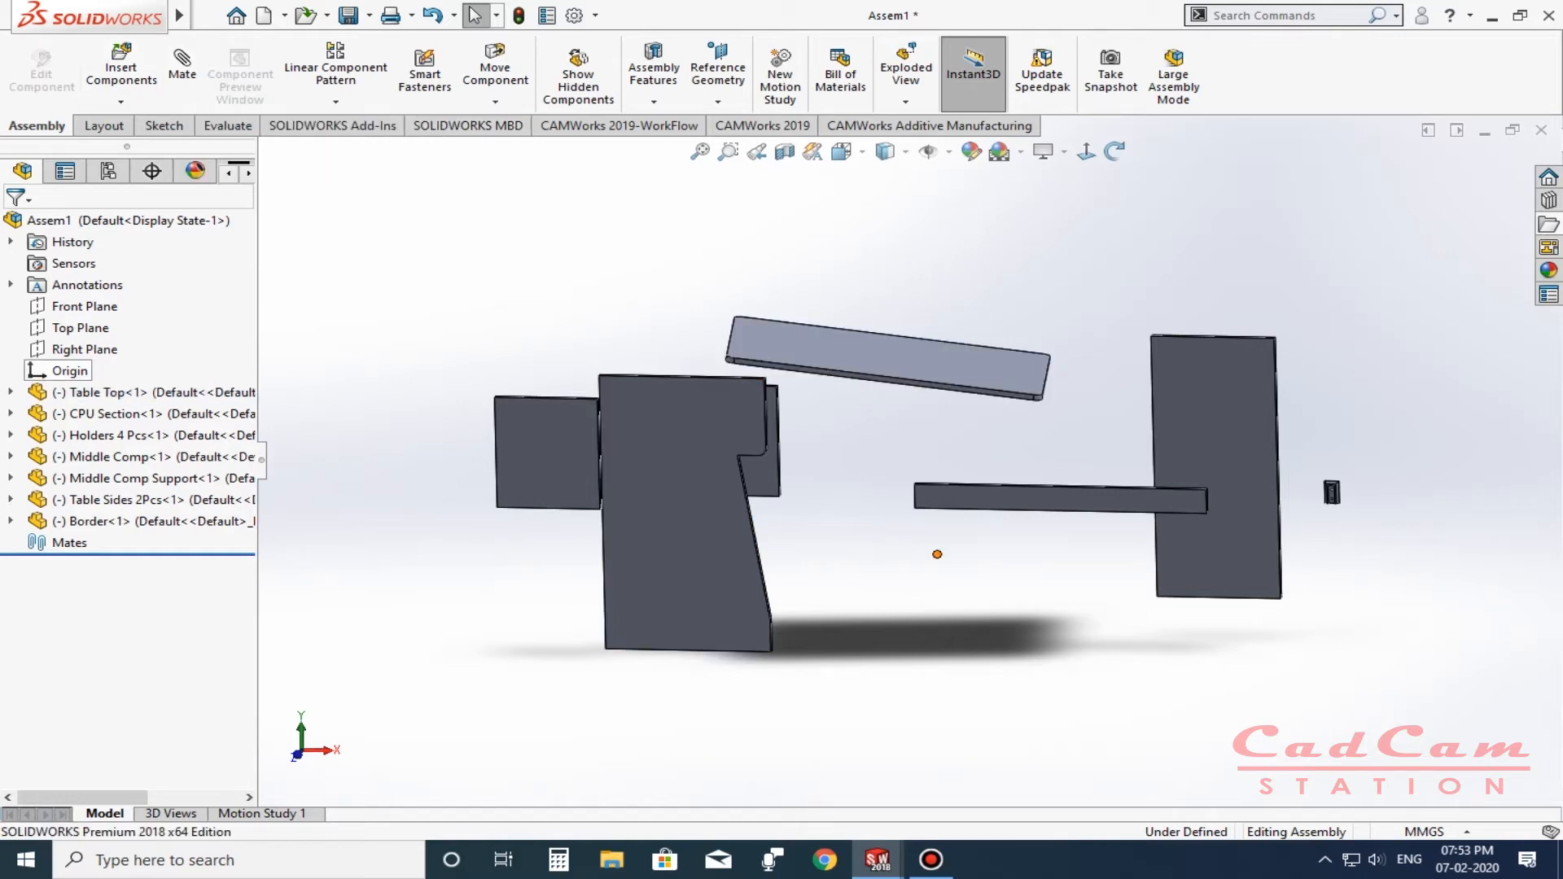
Add a coincident mate between the assembly's Top Plane and the Table Top's large upper face.
click(11, 393)
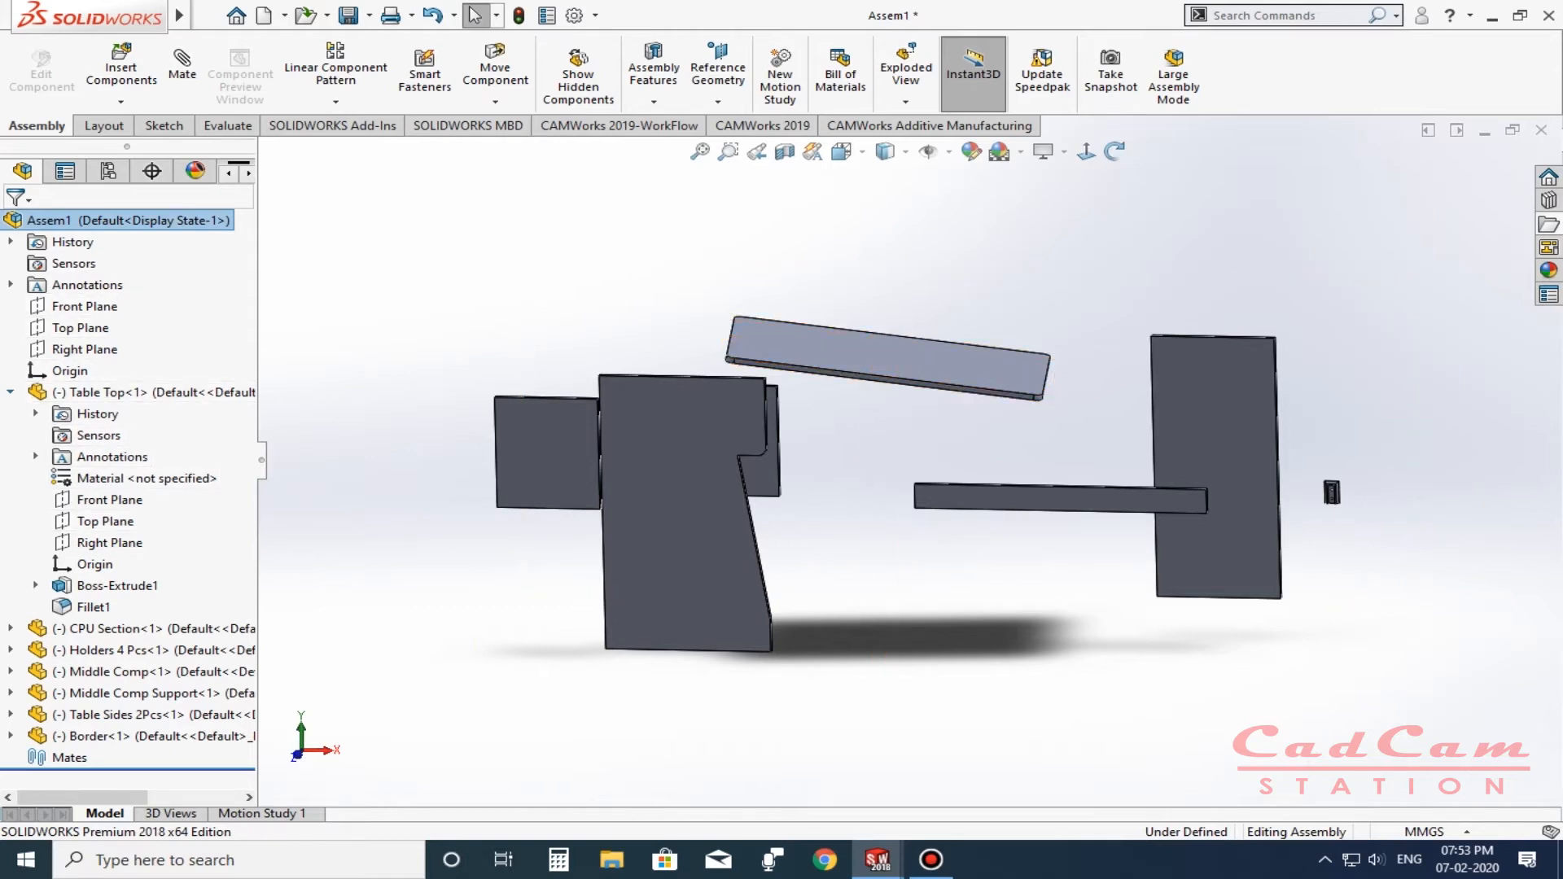
click(181, 65)
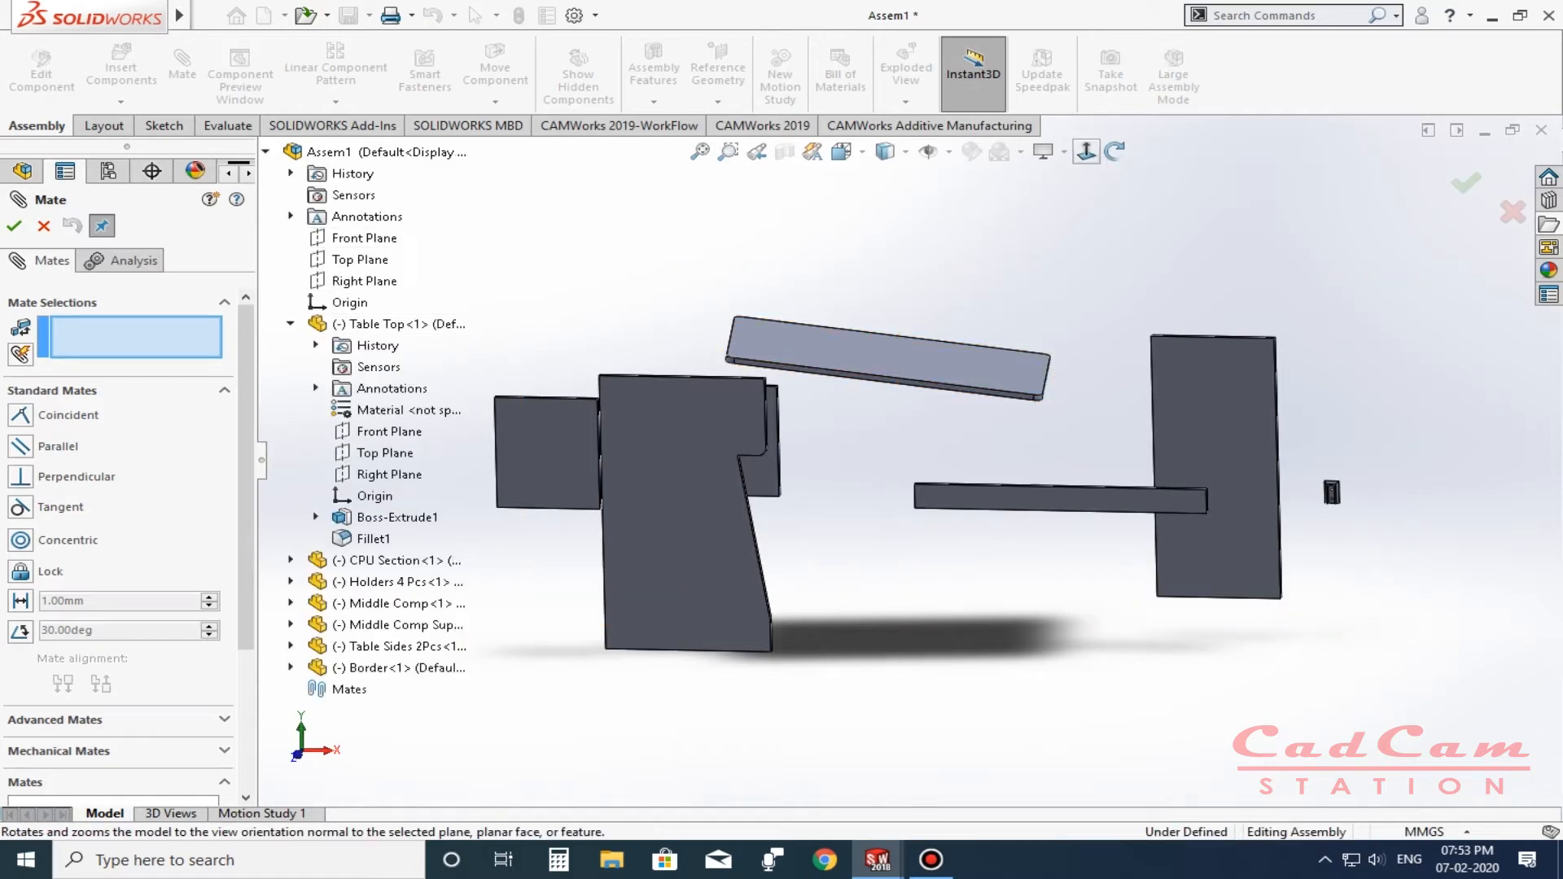
middle_drag(887, 358, 717, 444)
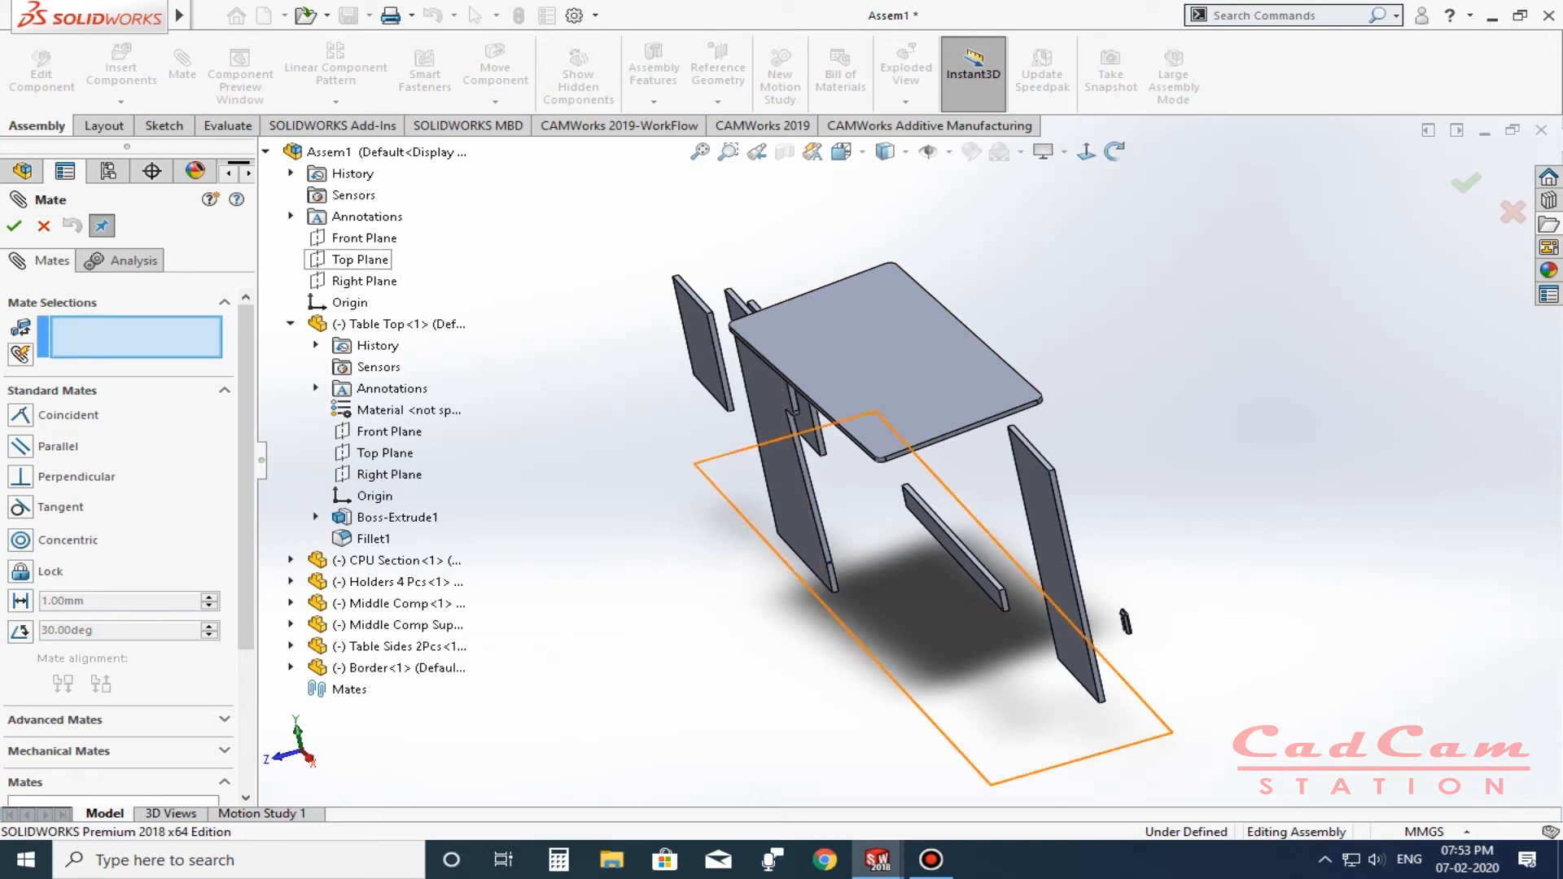
drag(1124, 621, 1194, 560)
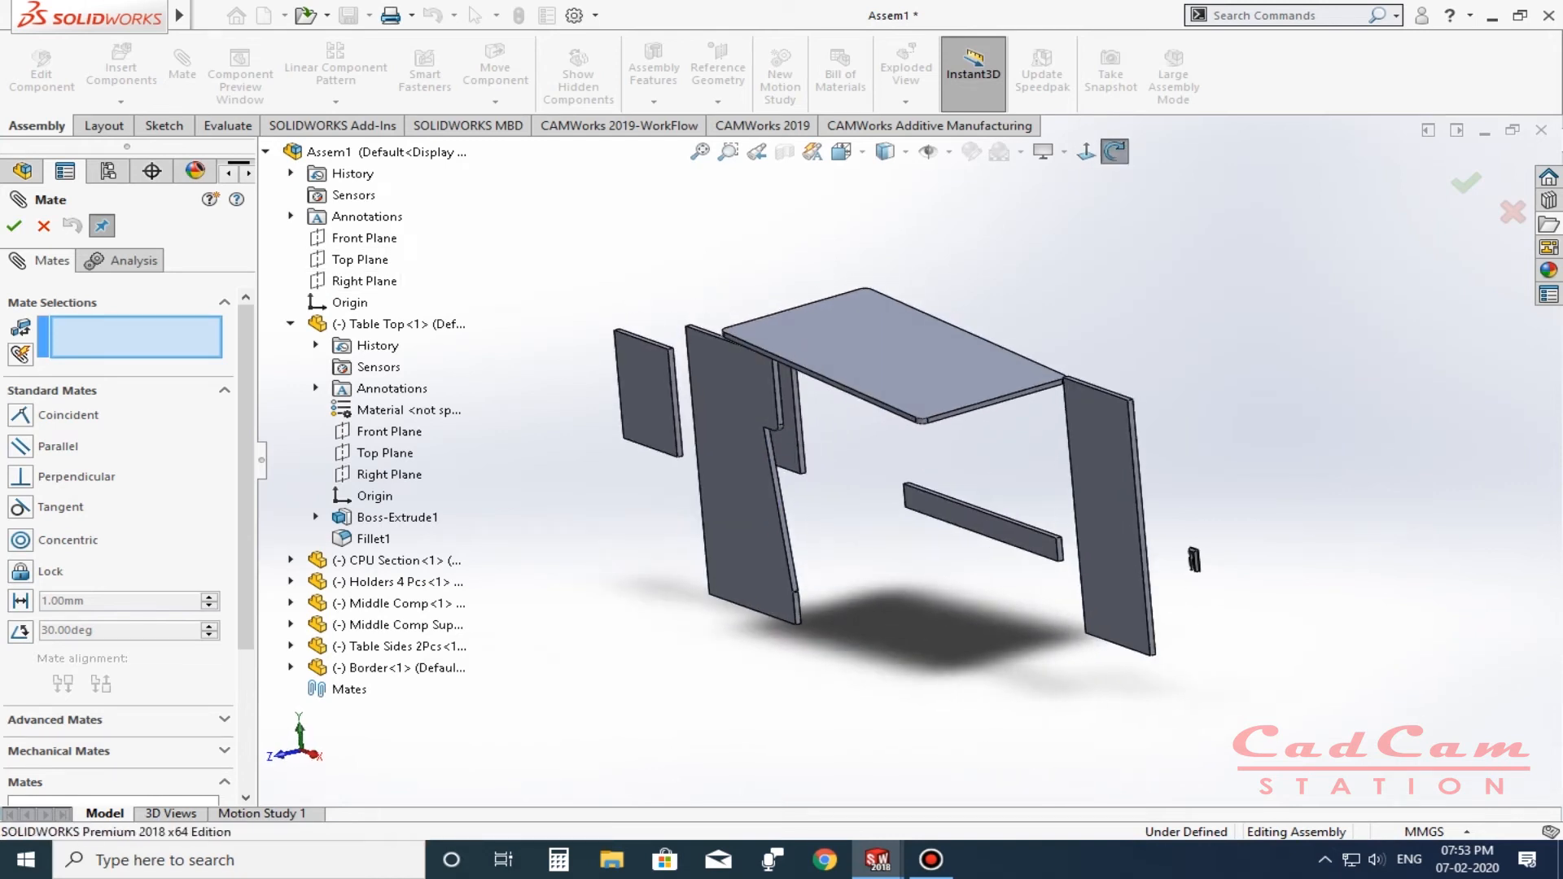
click(360, 259)
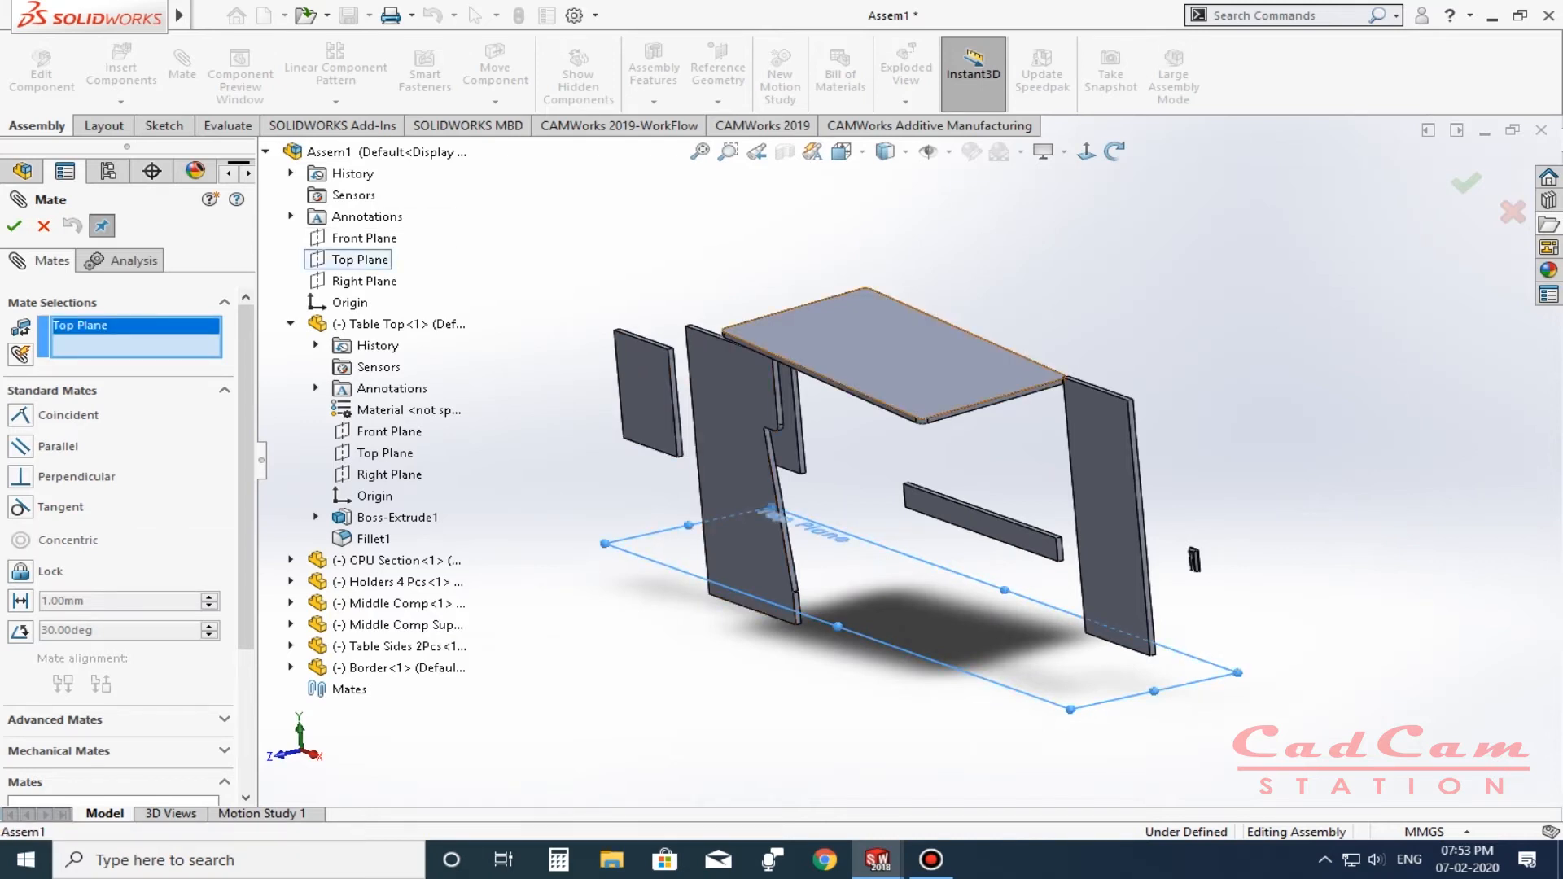
click(921, 354)
key(Return)
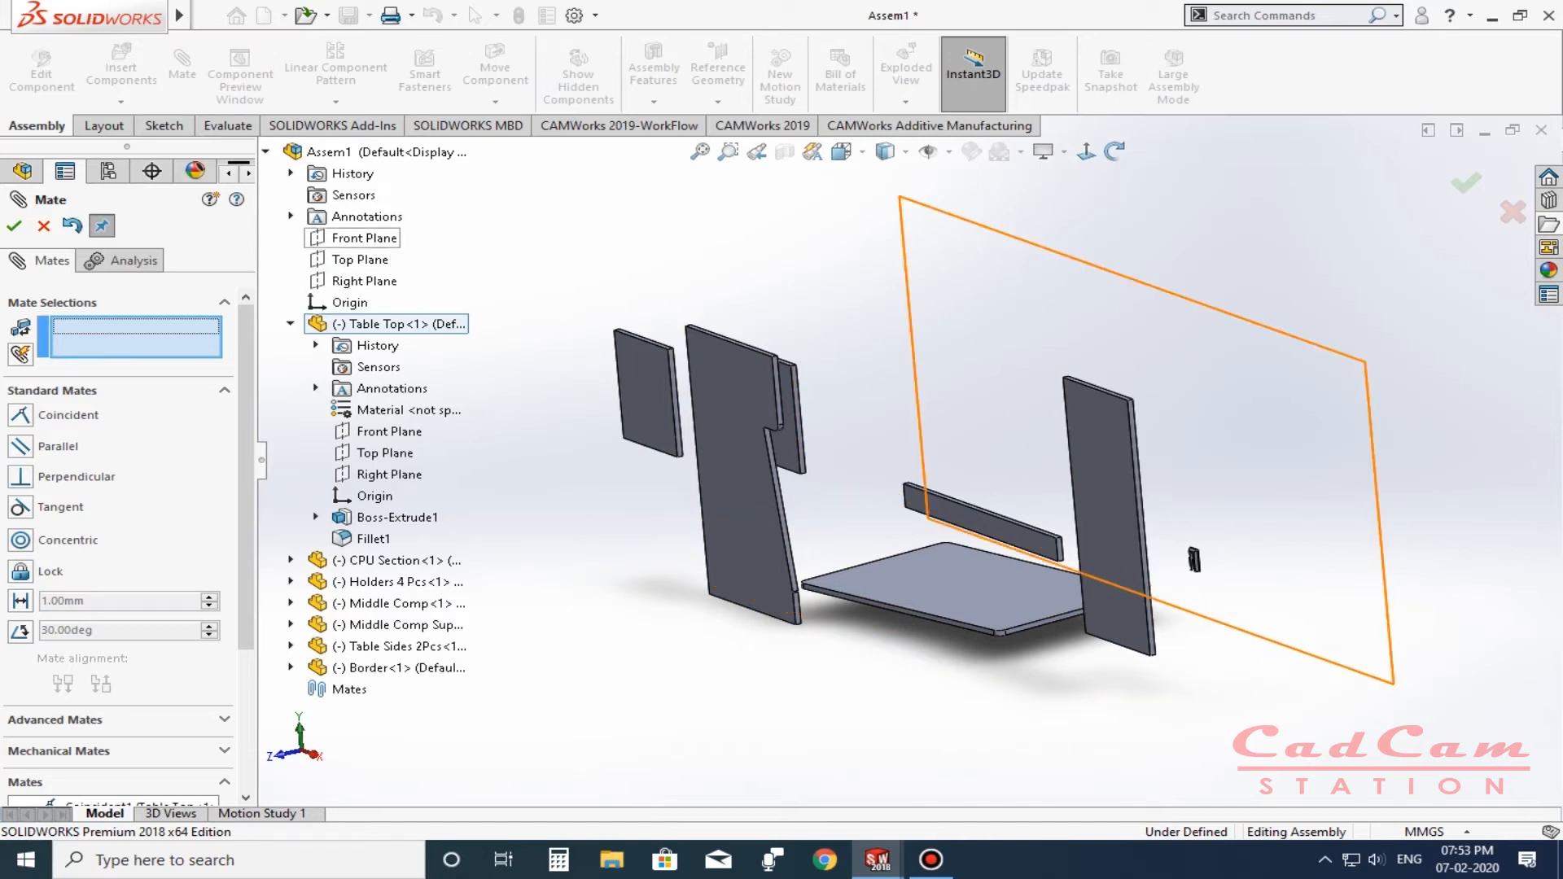
Add a coincident mate between the assembly's Front Plane and the Table Top's own Top Plane.
click(364, 237)
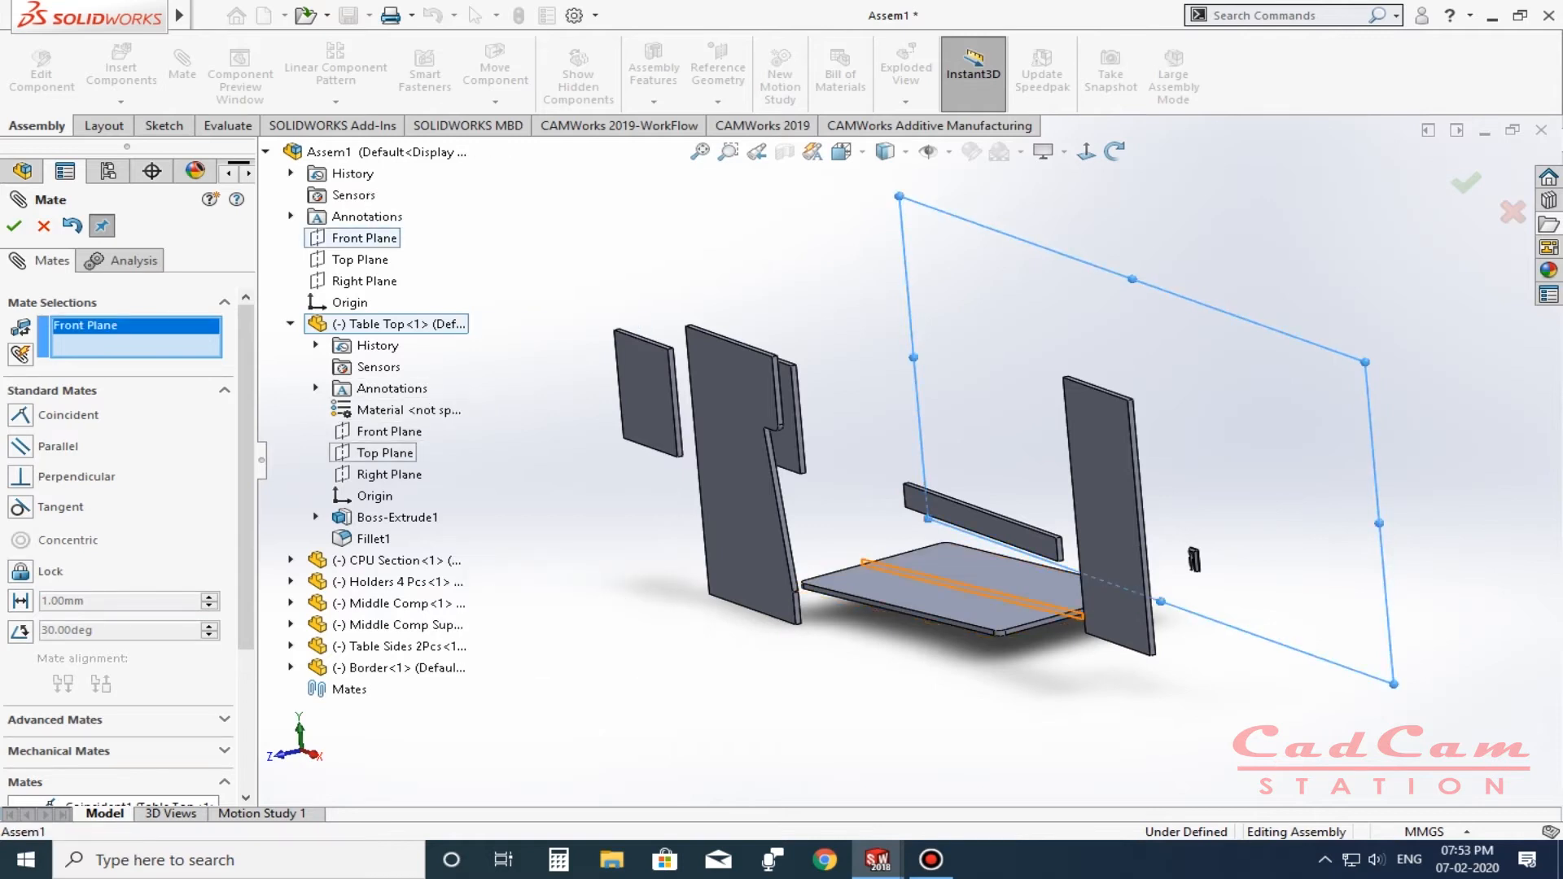
click(385, 452)
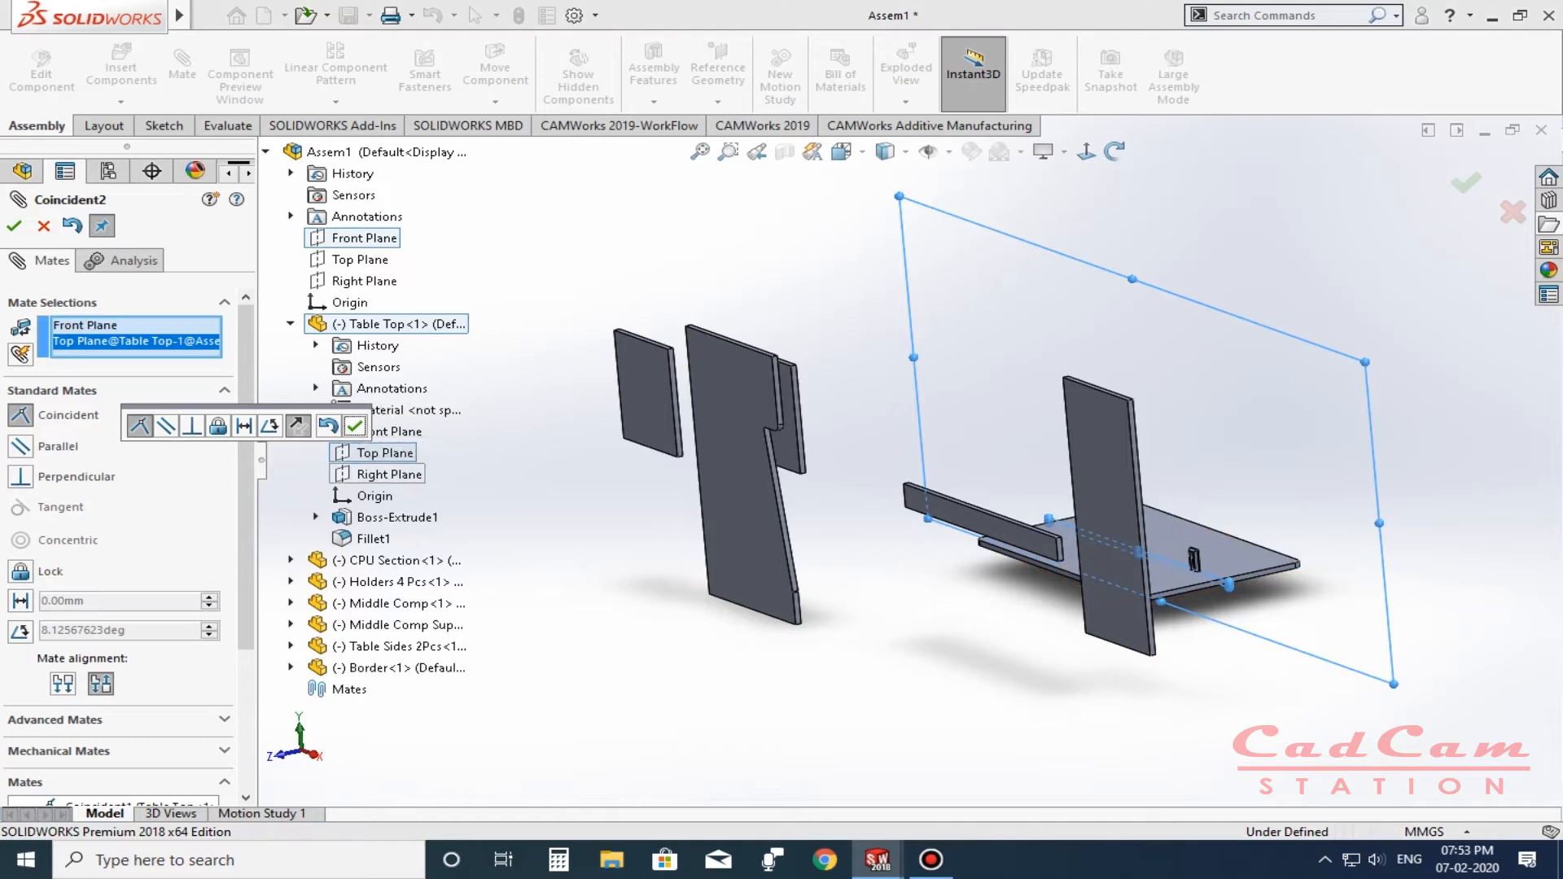
click(355, 425)
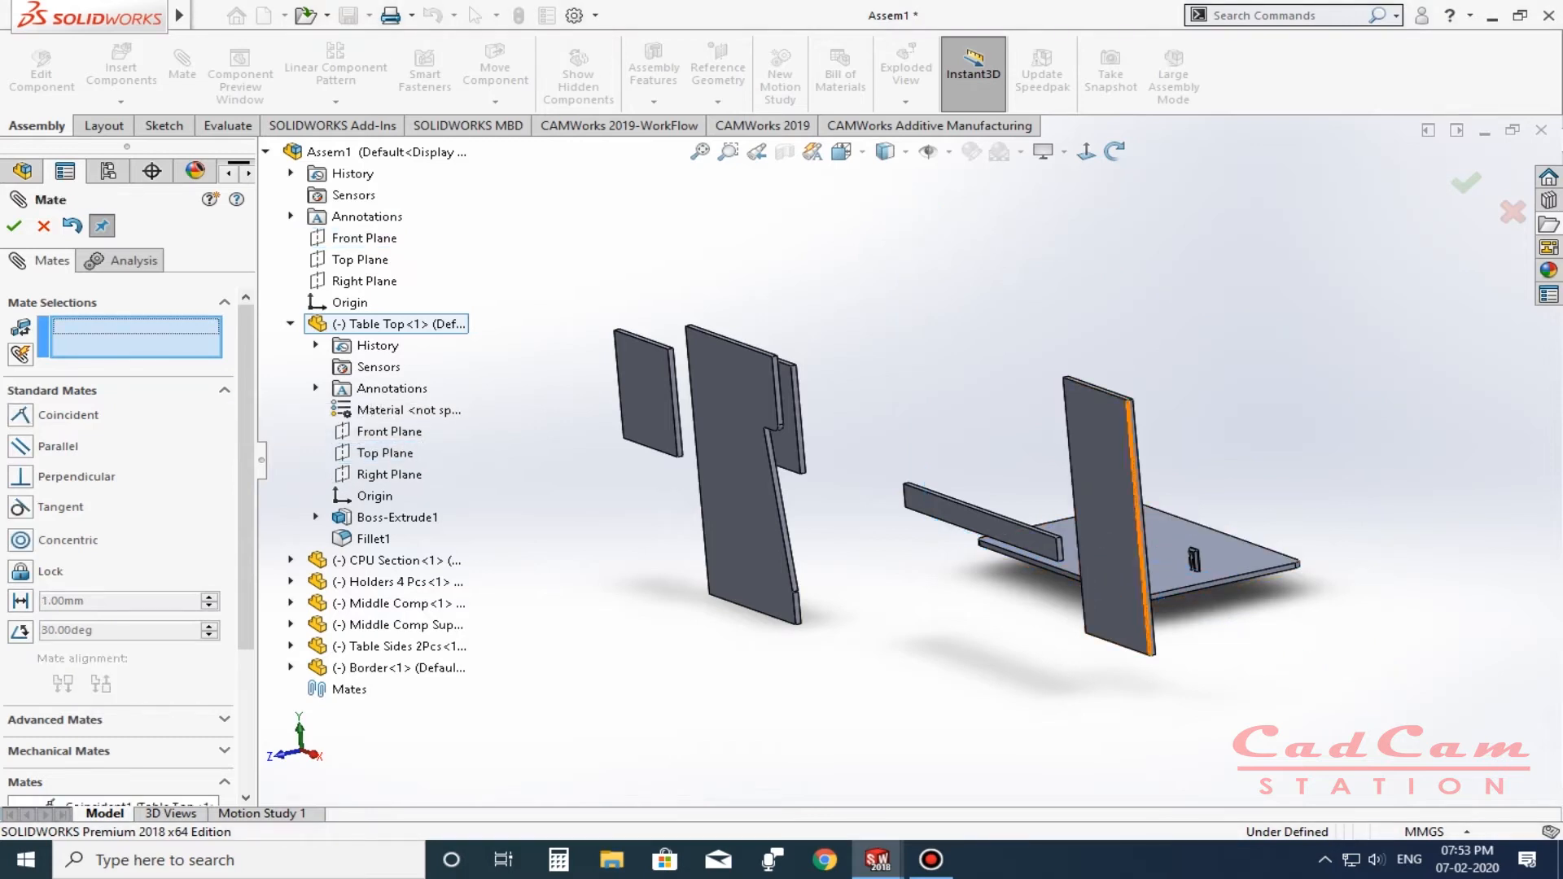
Add a coincident mate between the assembly's Right Plane and the Table Top's Right Plane, and finish mating.
mouse_move(1174, 576)
mouse_down()
mouse_move(1068, 542)
mouse_move(1181, 577)
mouse_move(1097, 547)
mouse_move(1166, 572)
mouse_up()
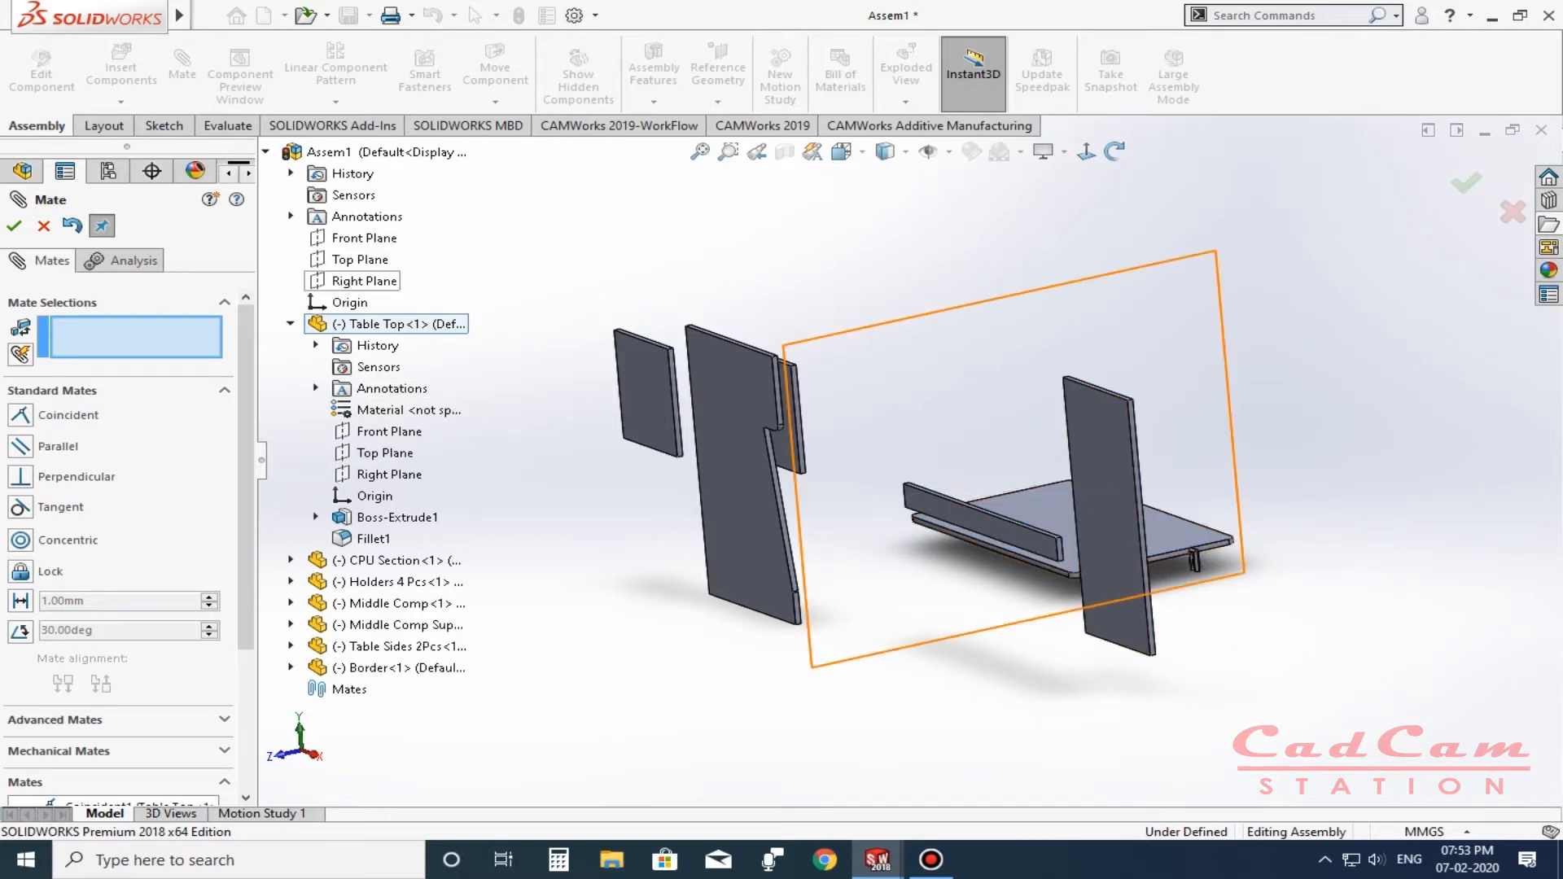
click(363, 281)
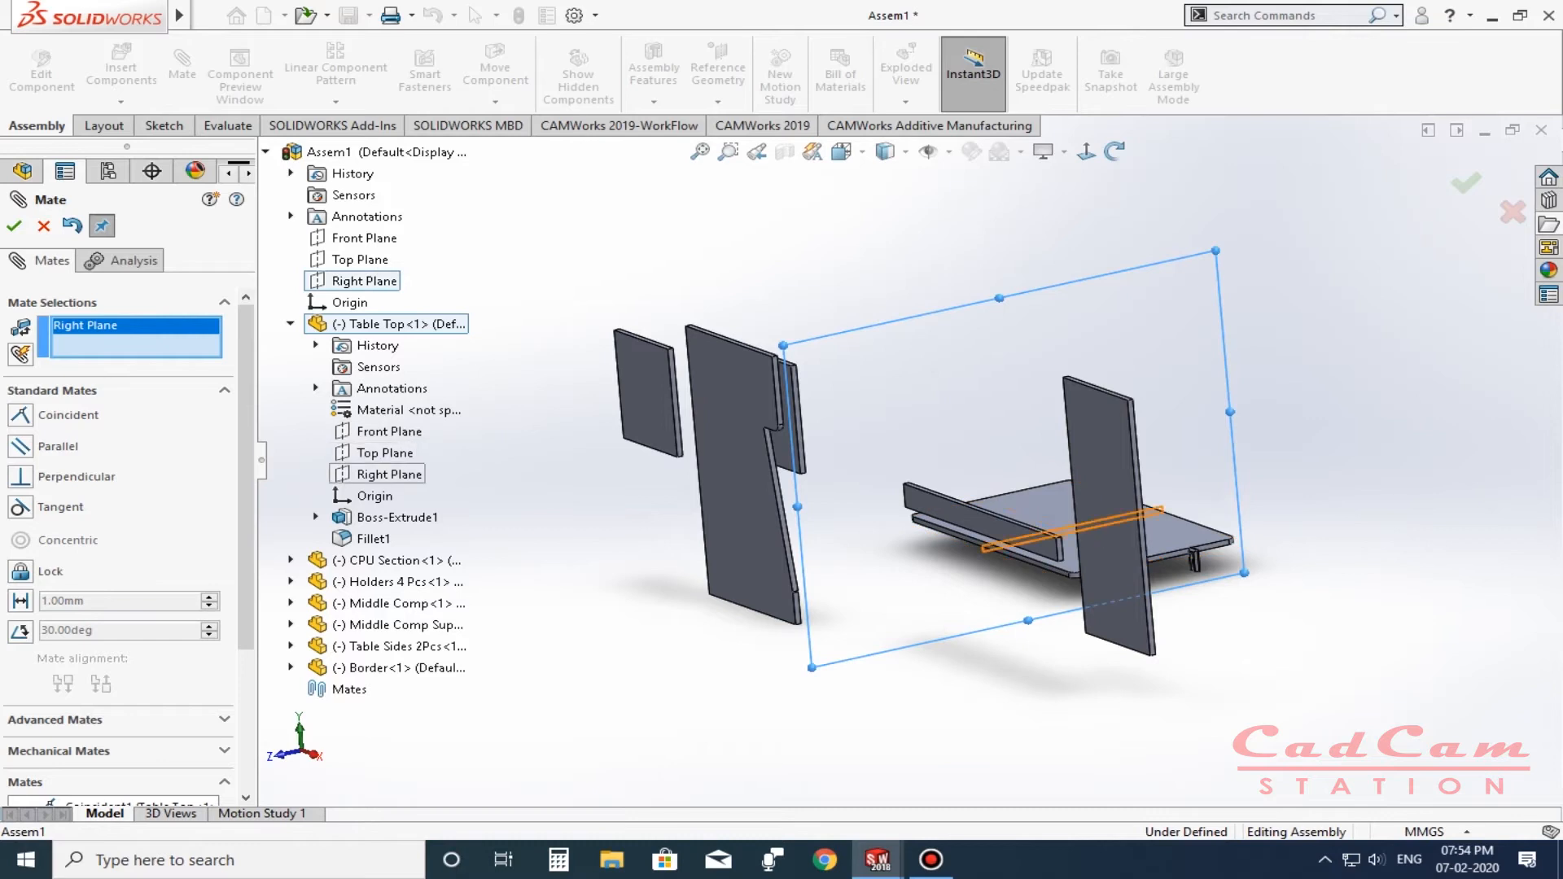
click(389, 474)
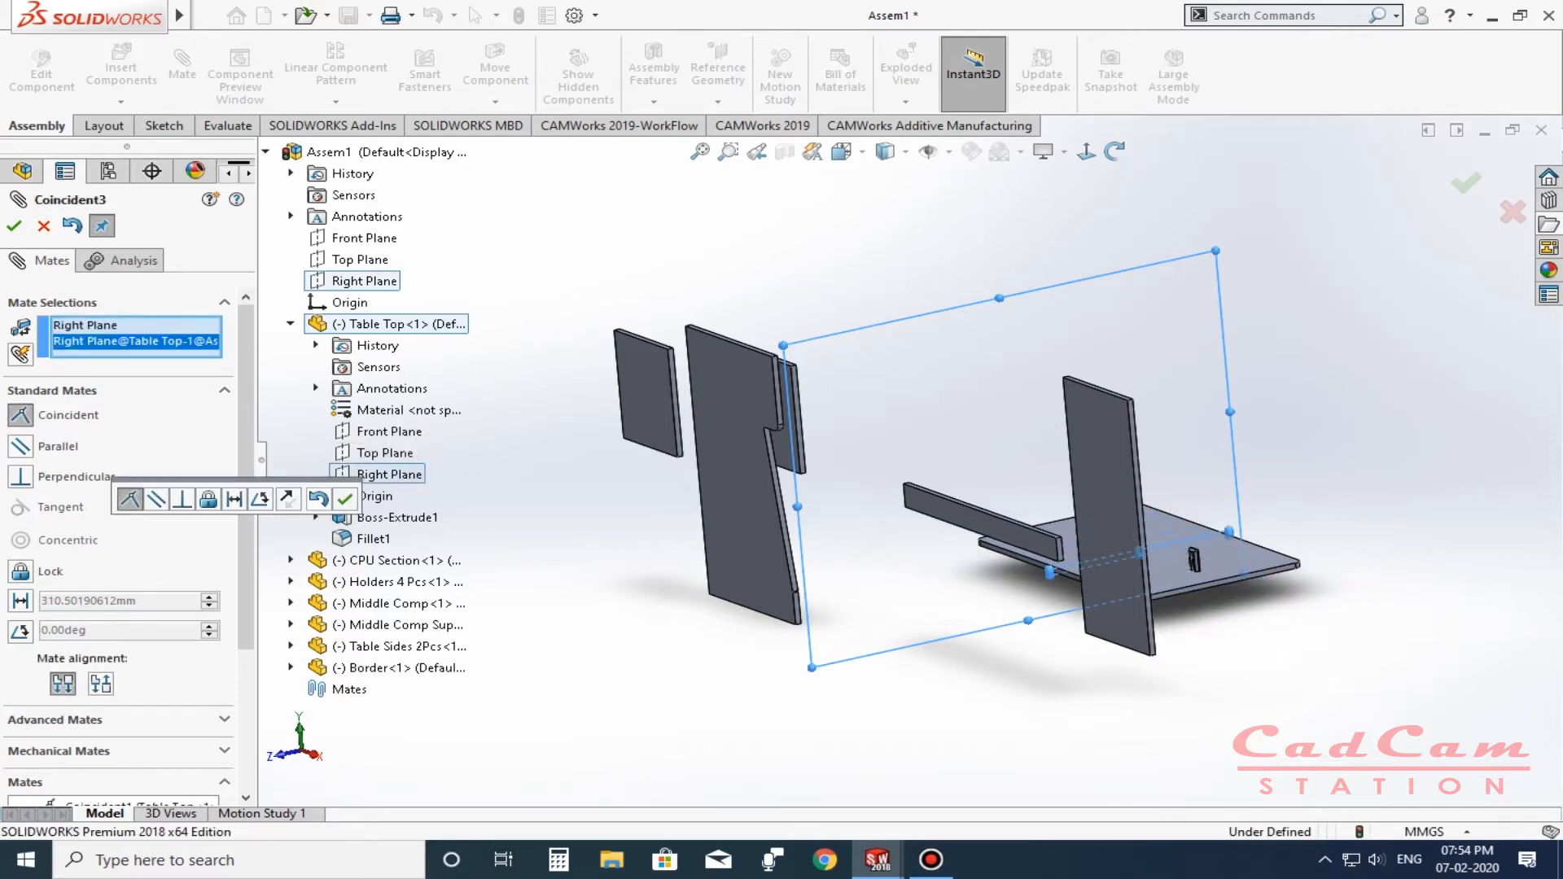
click(345, 498)
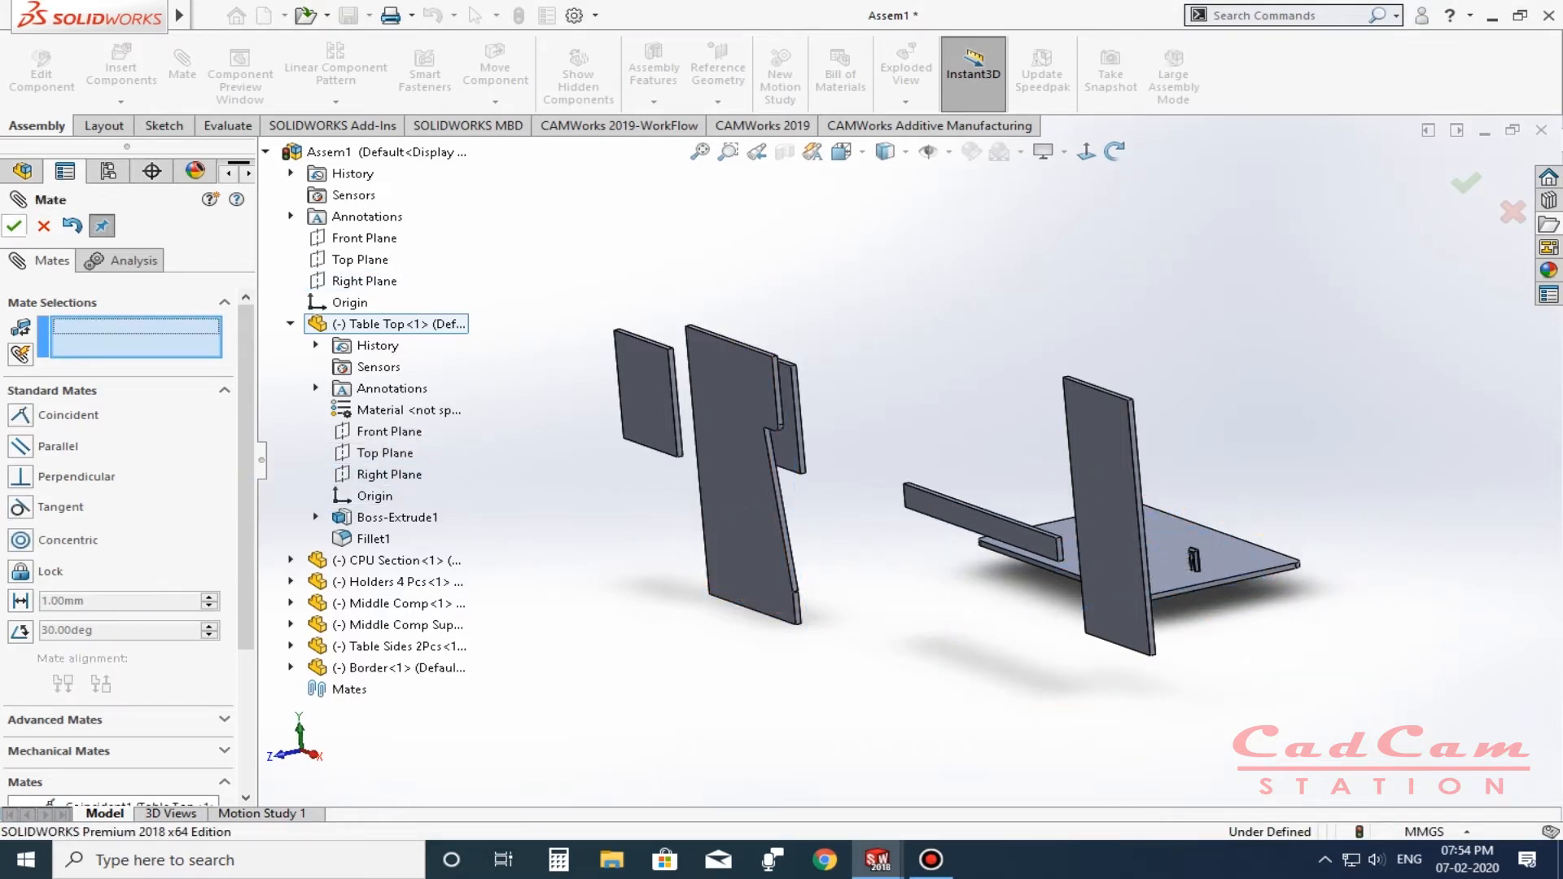
key(Escape)
Check whether the mated Table Top can still be moved.
mouse_move(936, 423)
middle_down()
mouse_move(871, 497)
mouse_move(911, 427)
middle_up()
click(1135, 588)
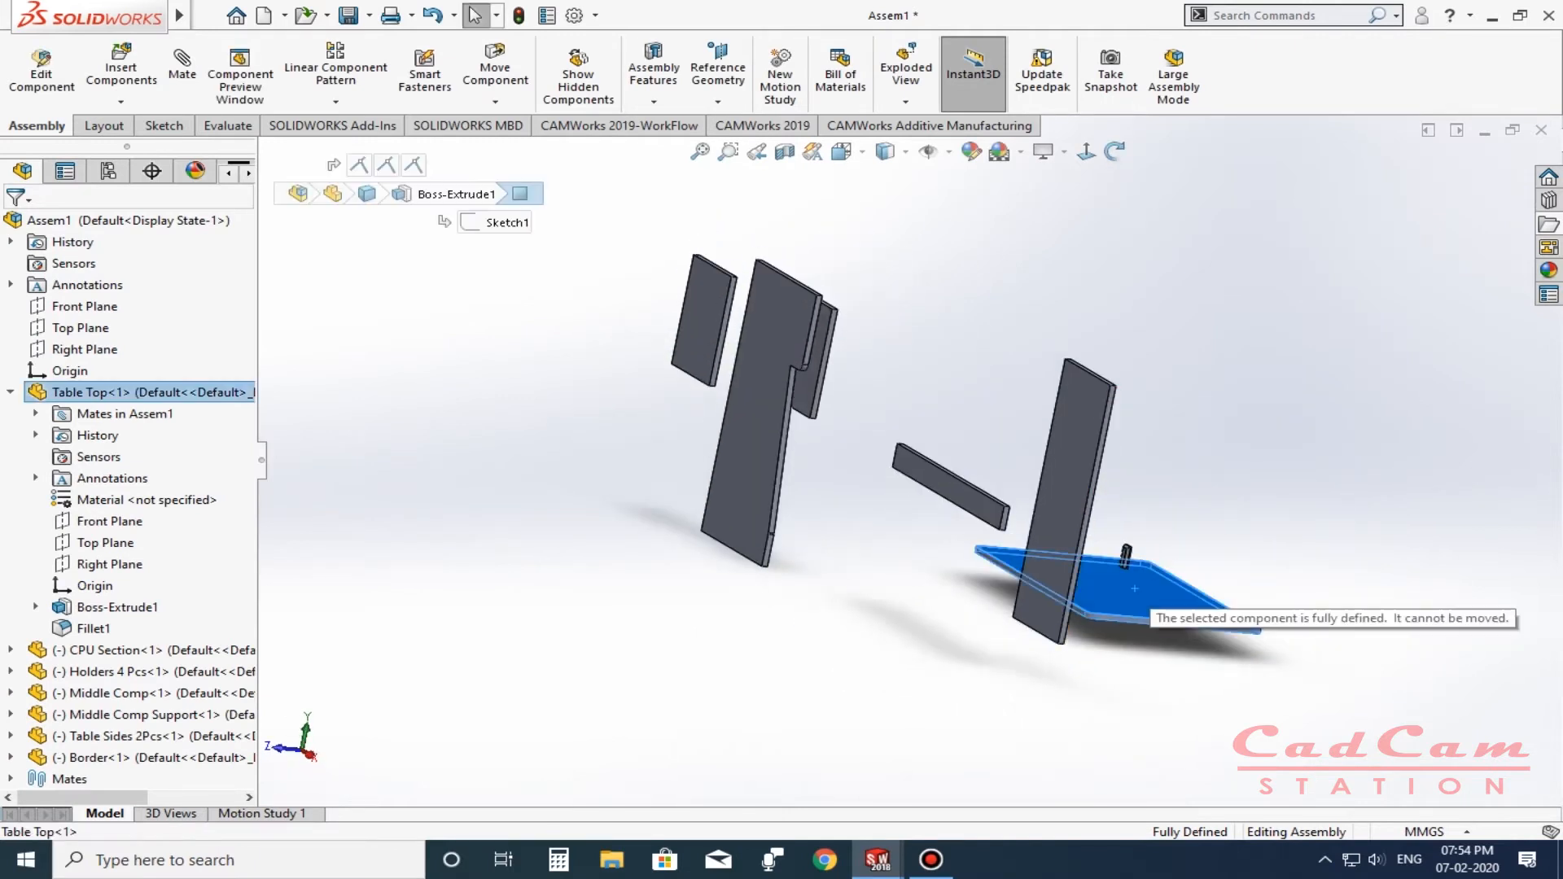
click(1135, 588)
Move the Table Sides 2Pcs panel down, away from the other loose parts and beside the Table Top.
middle_drag(1134, 590, 1269, 626)
drag(699, 488, 756, 704)
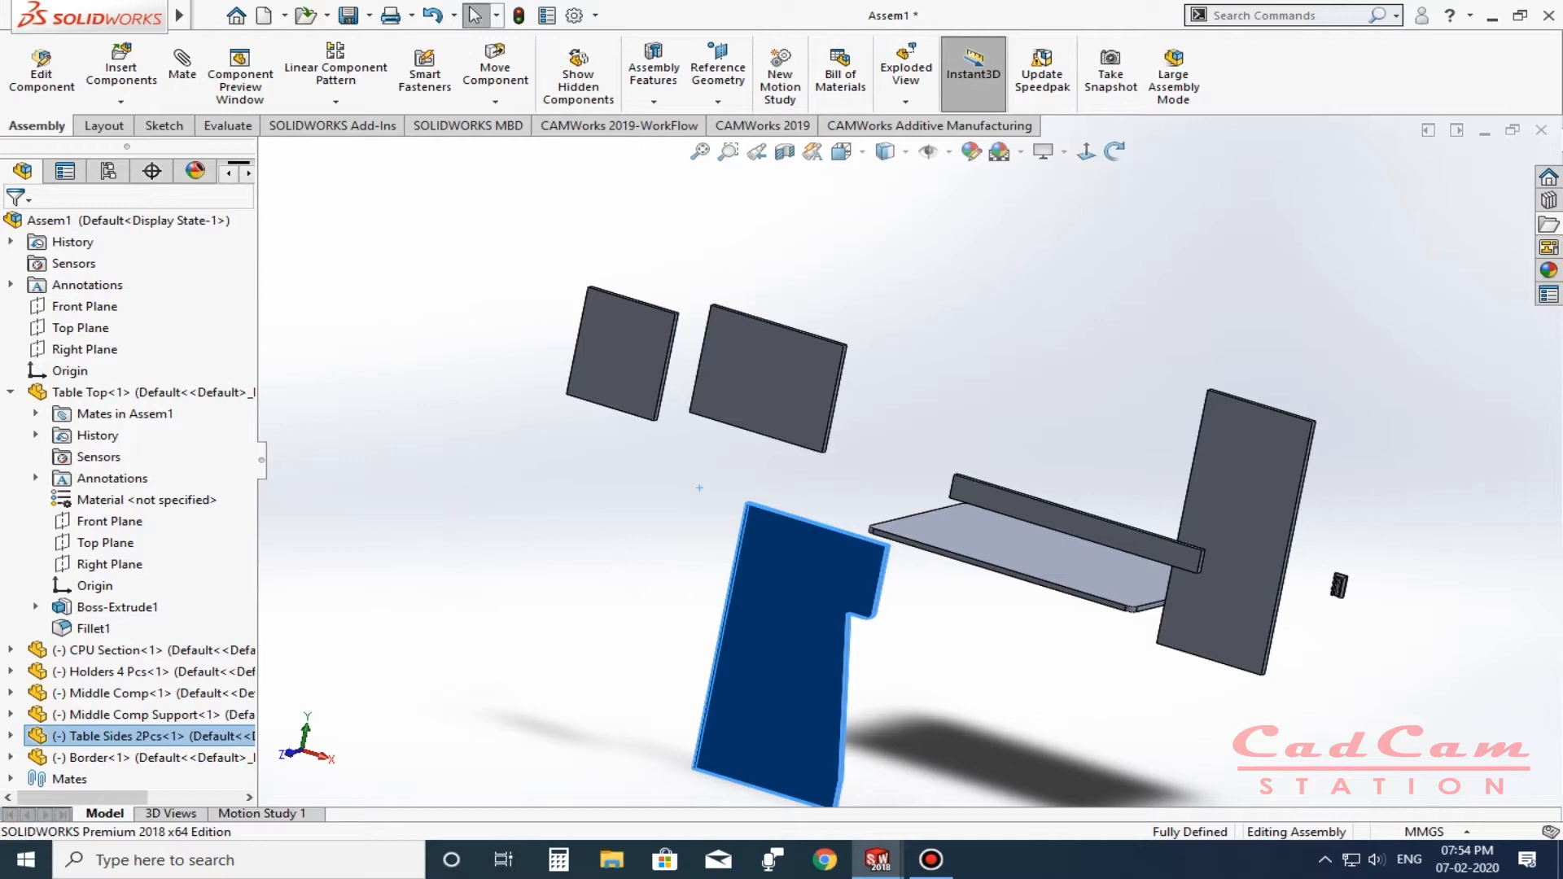
middle_drag(1001, 571, 1128, 574)
drag(1178, 696, 773, 658)
Rotate the Table Sides 2Pcs component with free drag so the panel stands crosswise at the Table Top's short end.
middle_drag(1178, 696, 1154, 594)
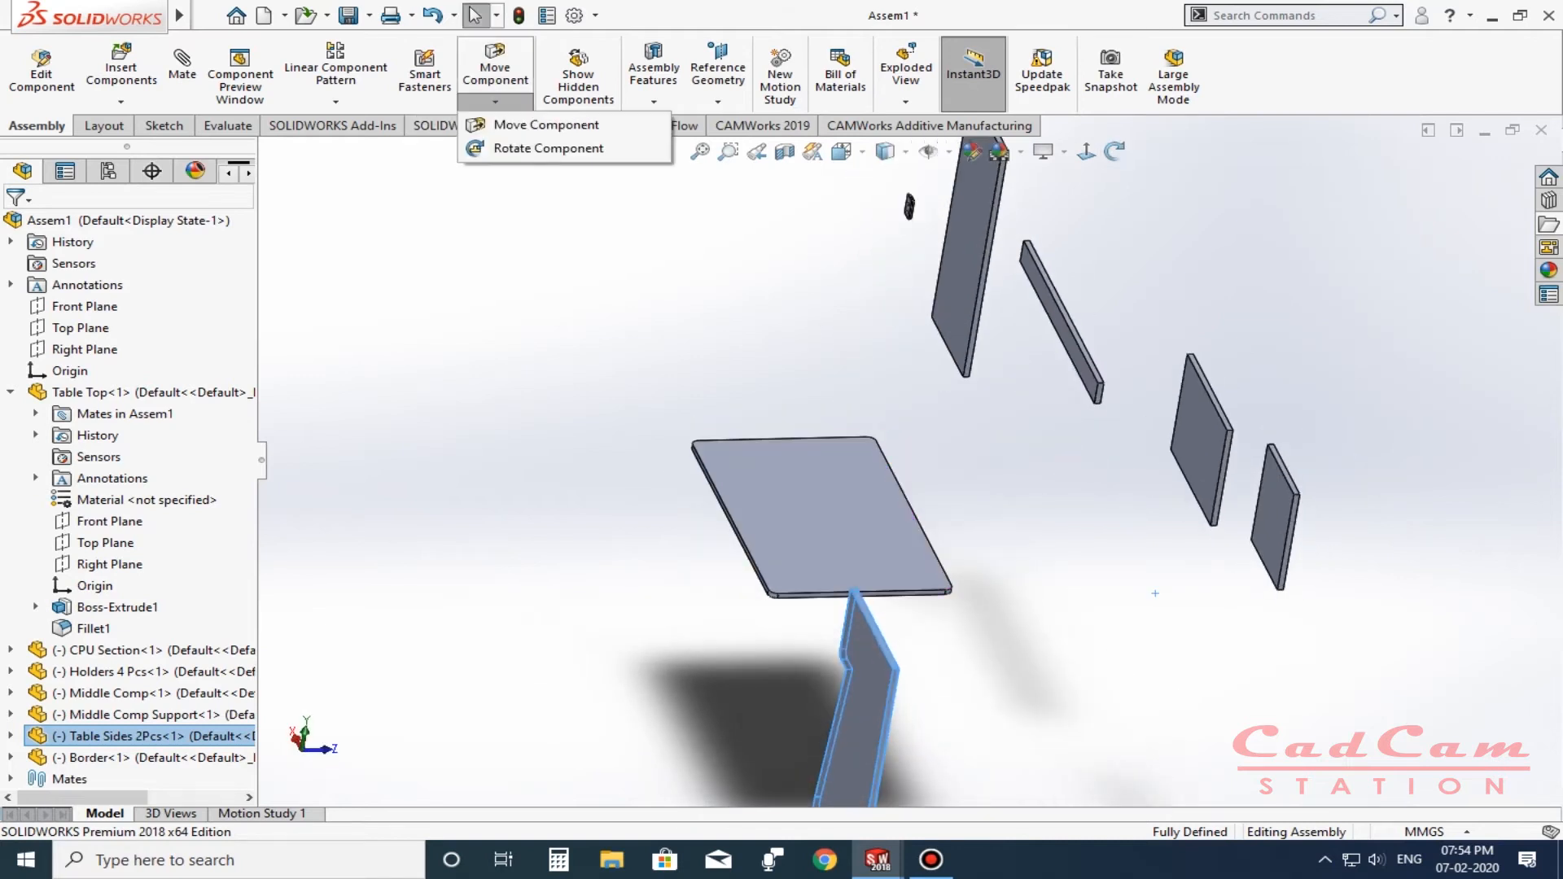
click(548, 149)
mouse_move(886, 699)
mouse_down()
mouse_move(813, 698)
mouse_move(887, 700)
mouse_up()
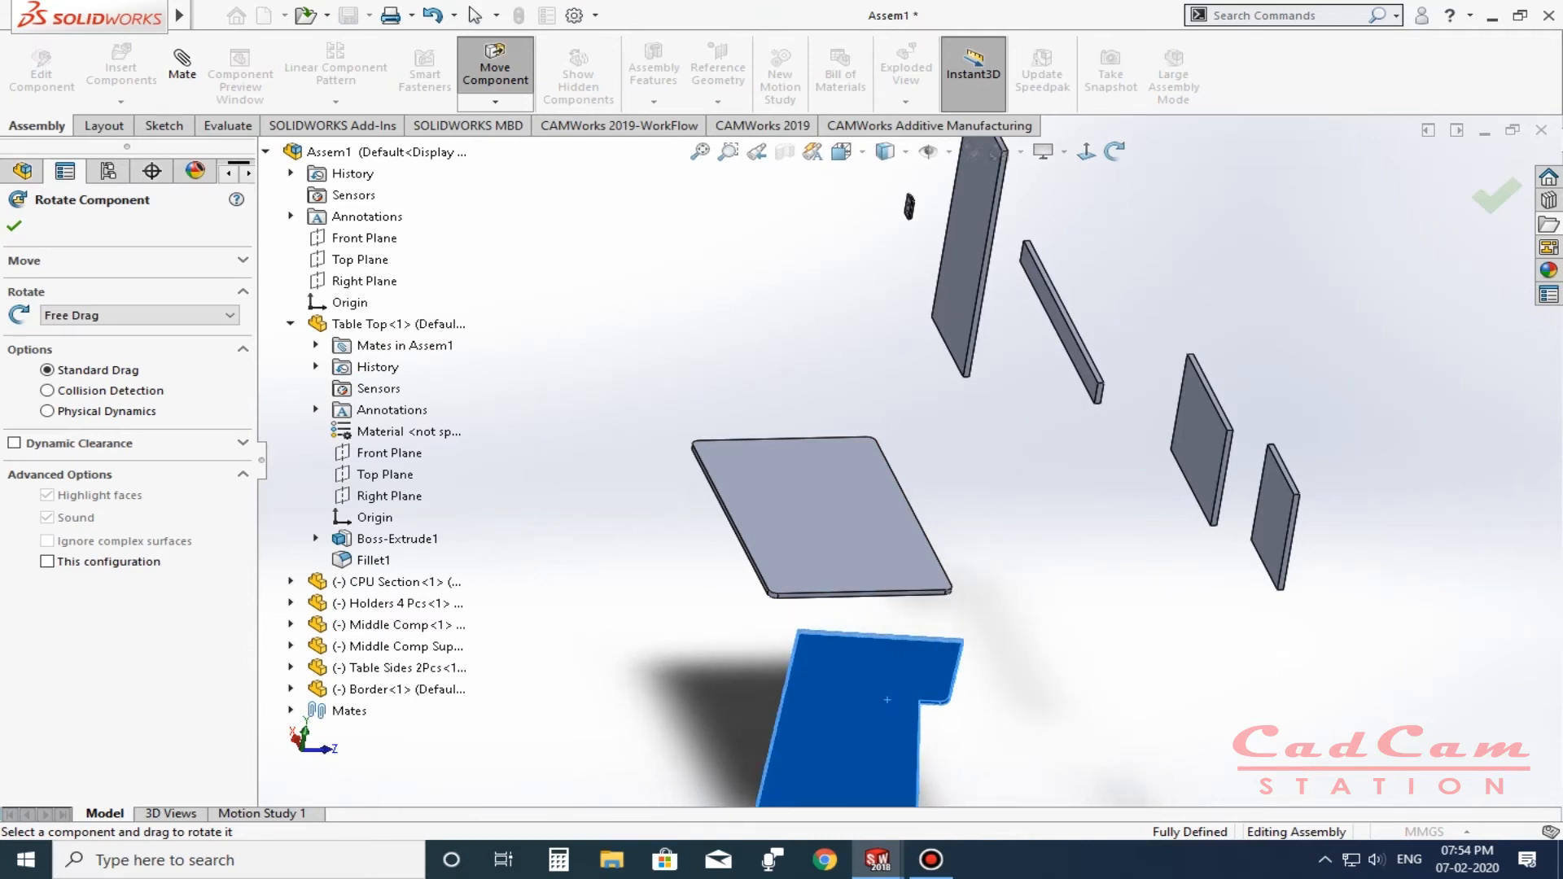
middle_drag(887, 700, 1011, 682)
scroll(1011, 682, down, 5)
key(Escape)
Add a coincident mate between the Table Sides panel's narrow upper face and the Table Top's underside.
scroll(1011, 682, down, 1)
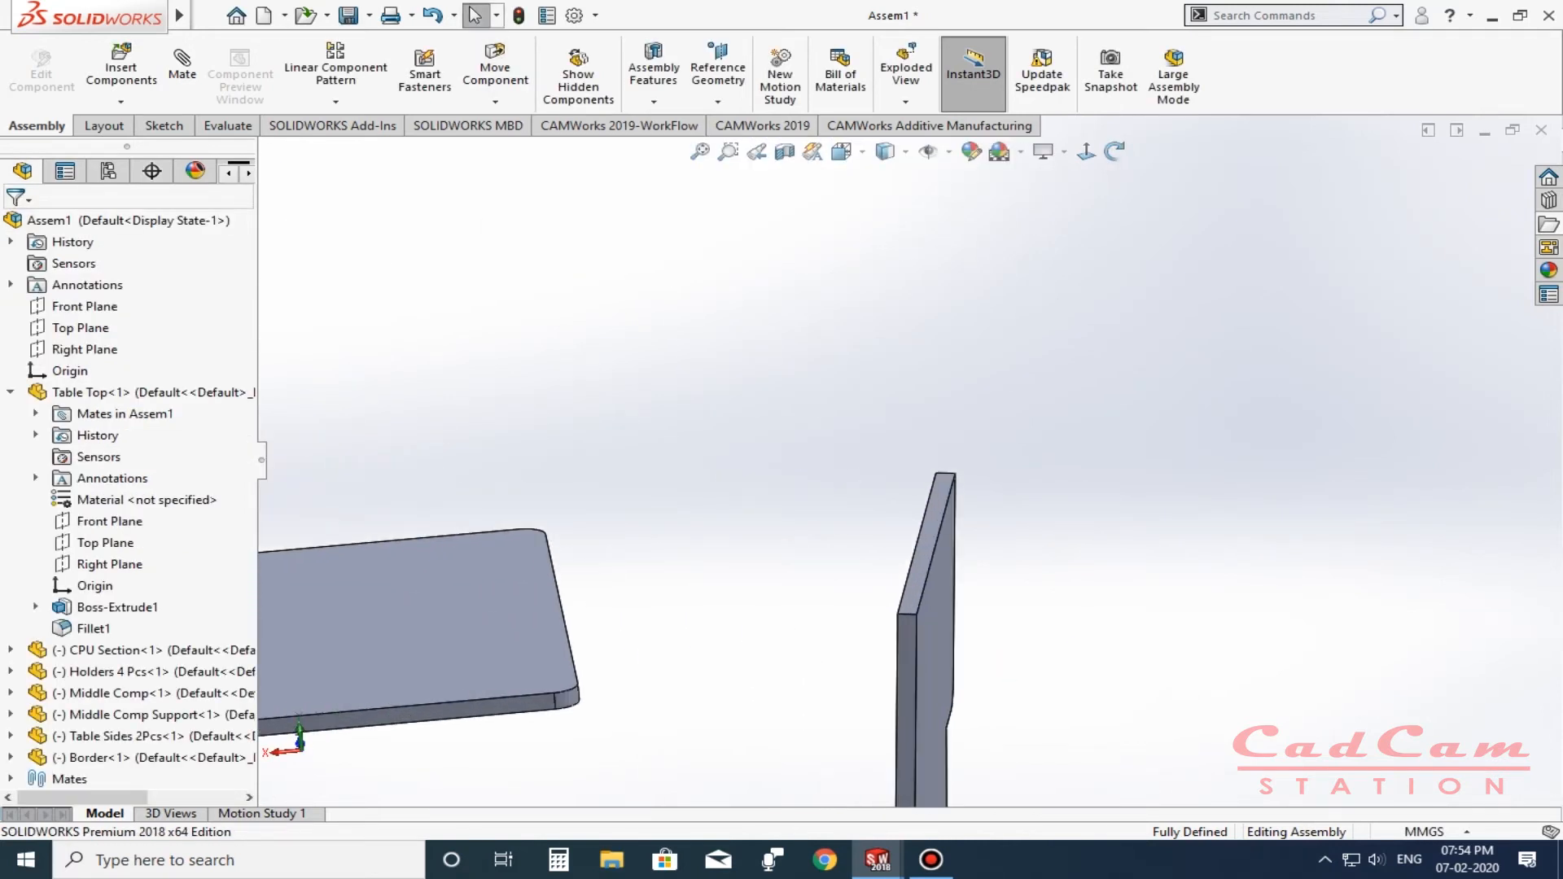
click(917, 583)
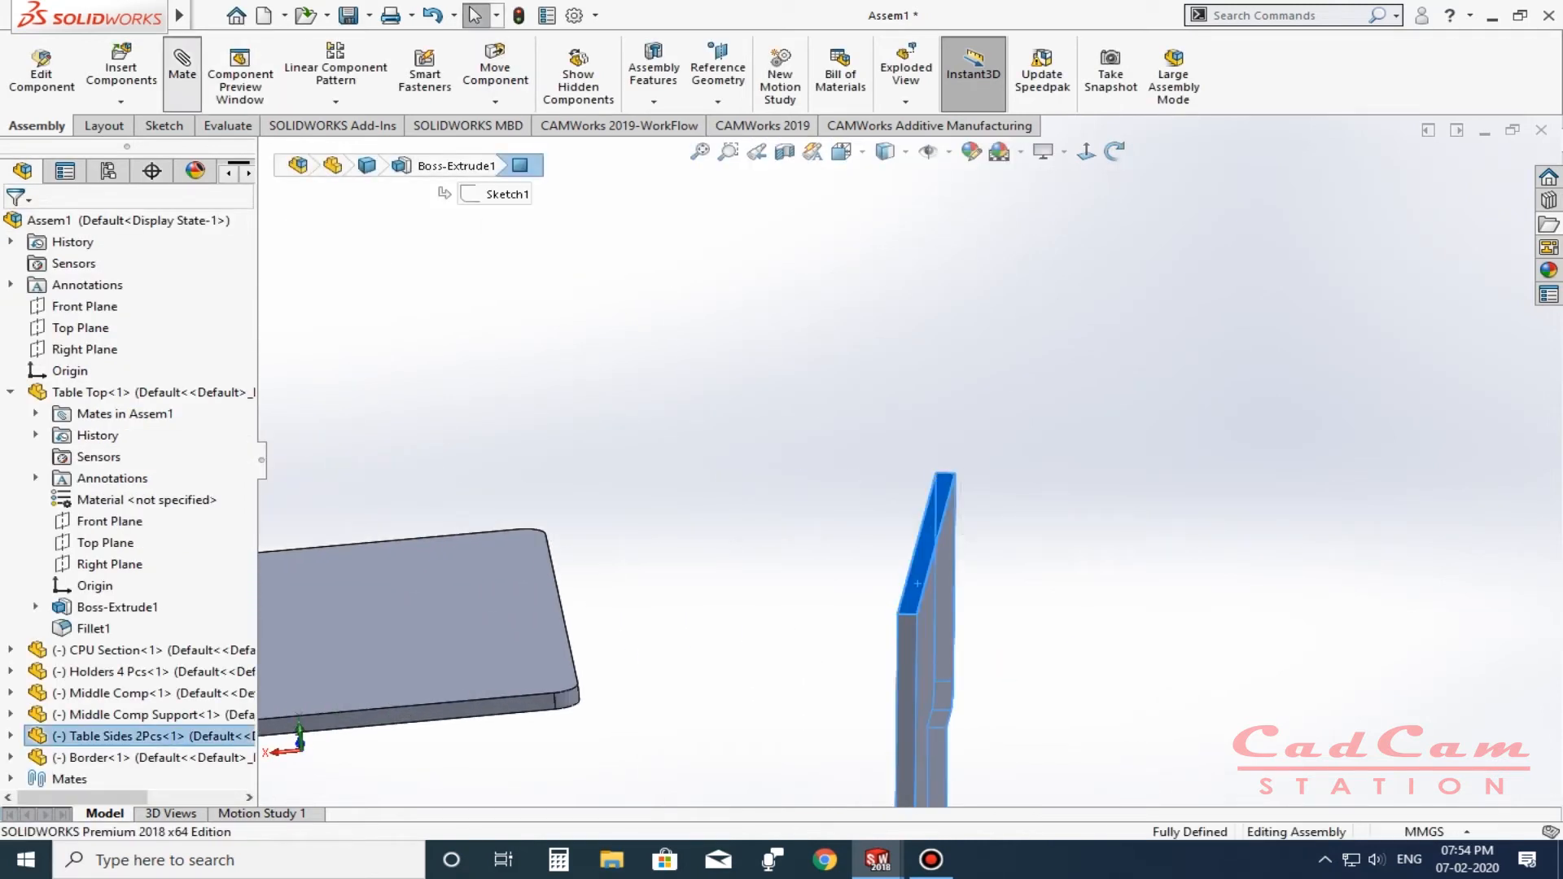
click(183, 73)
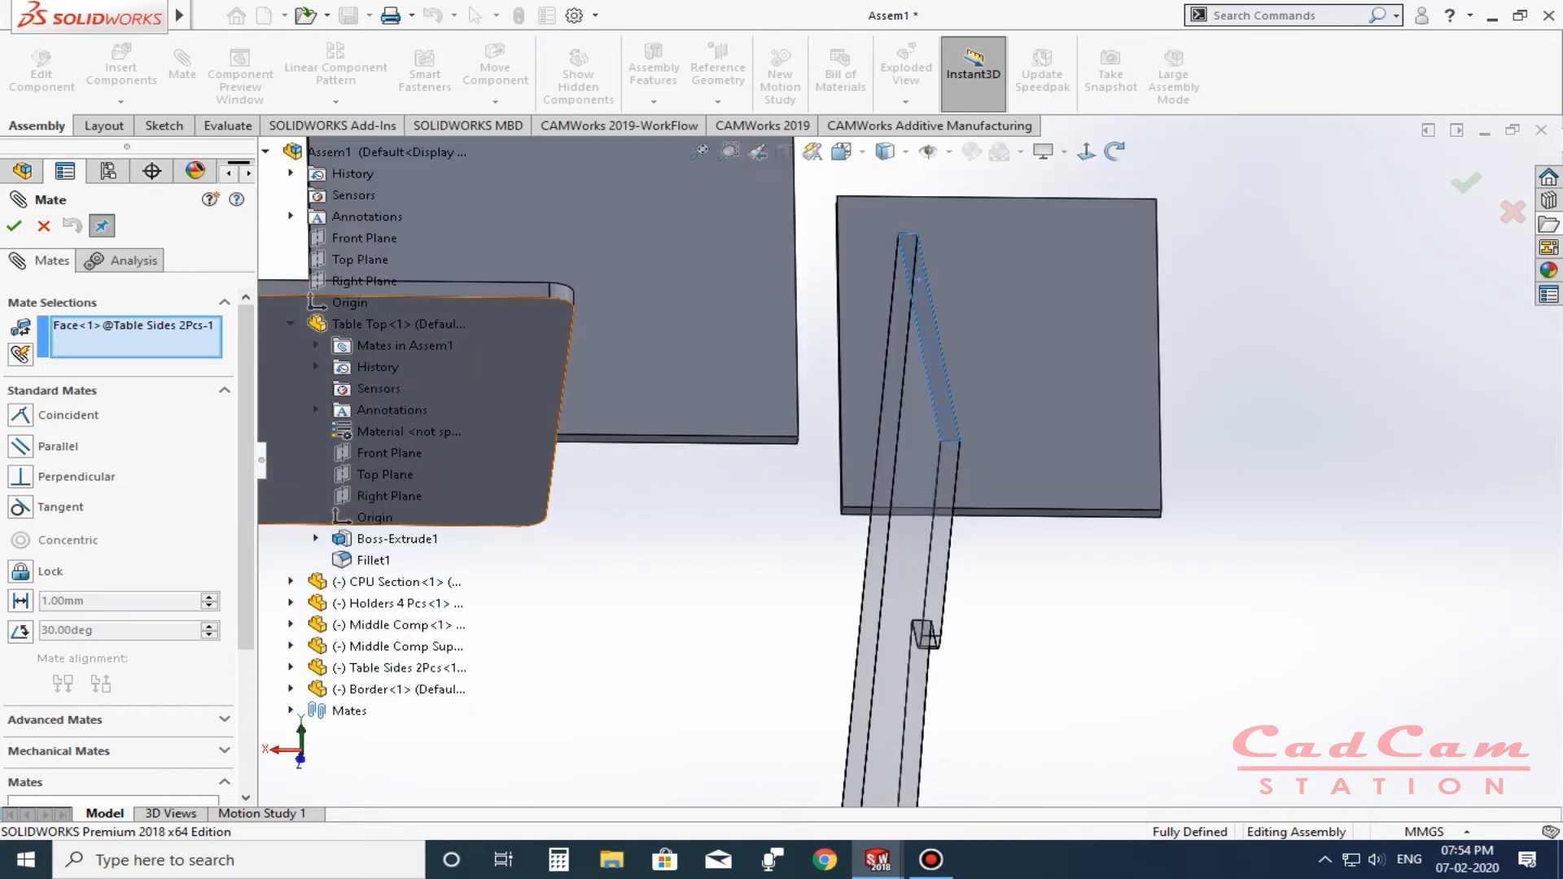
click(531, 387)
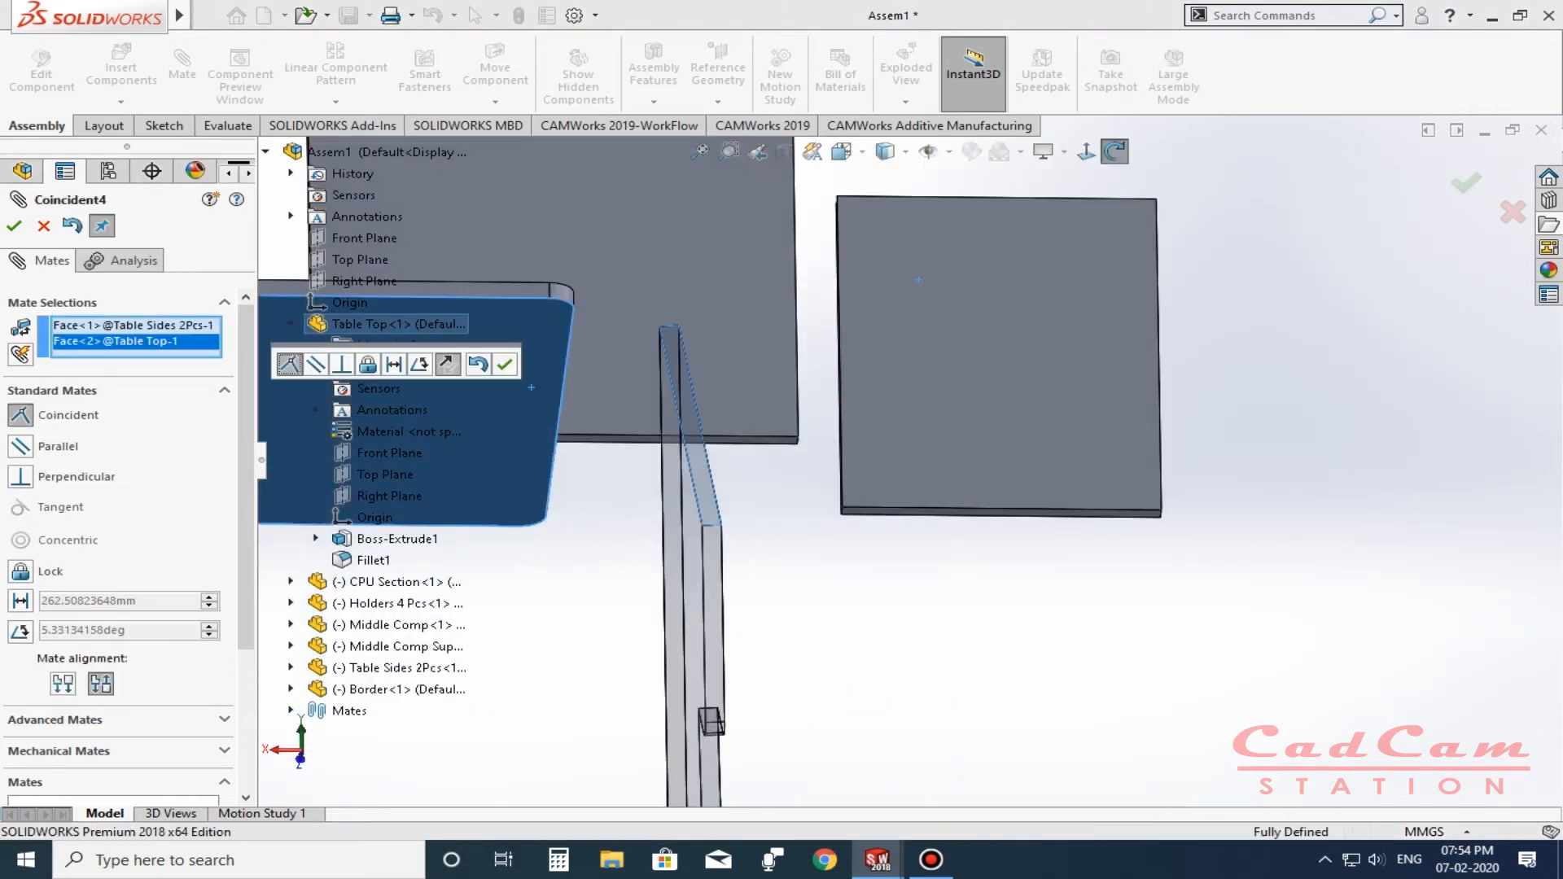
right_click(531, 388)
click(505, 364)
click(504, 364)
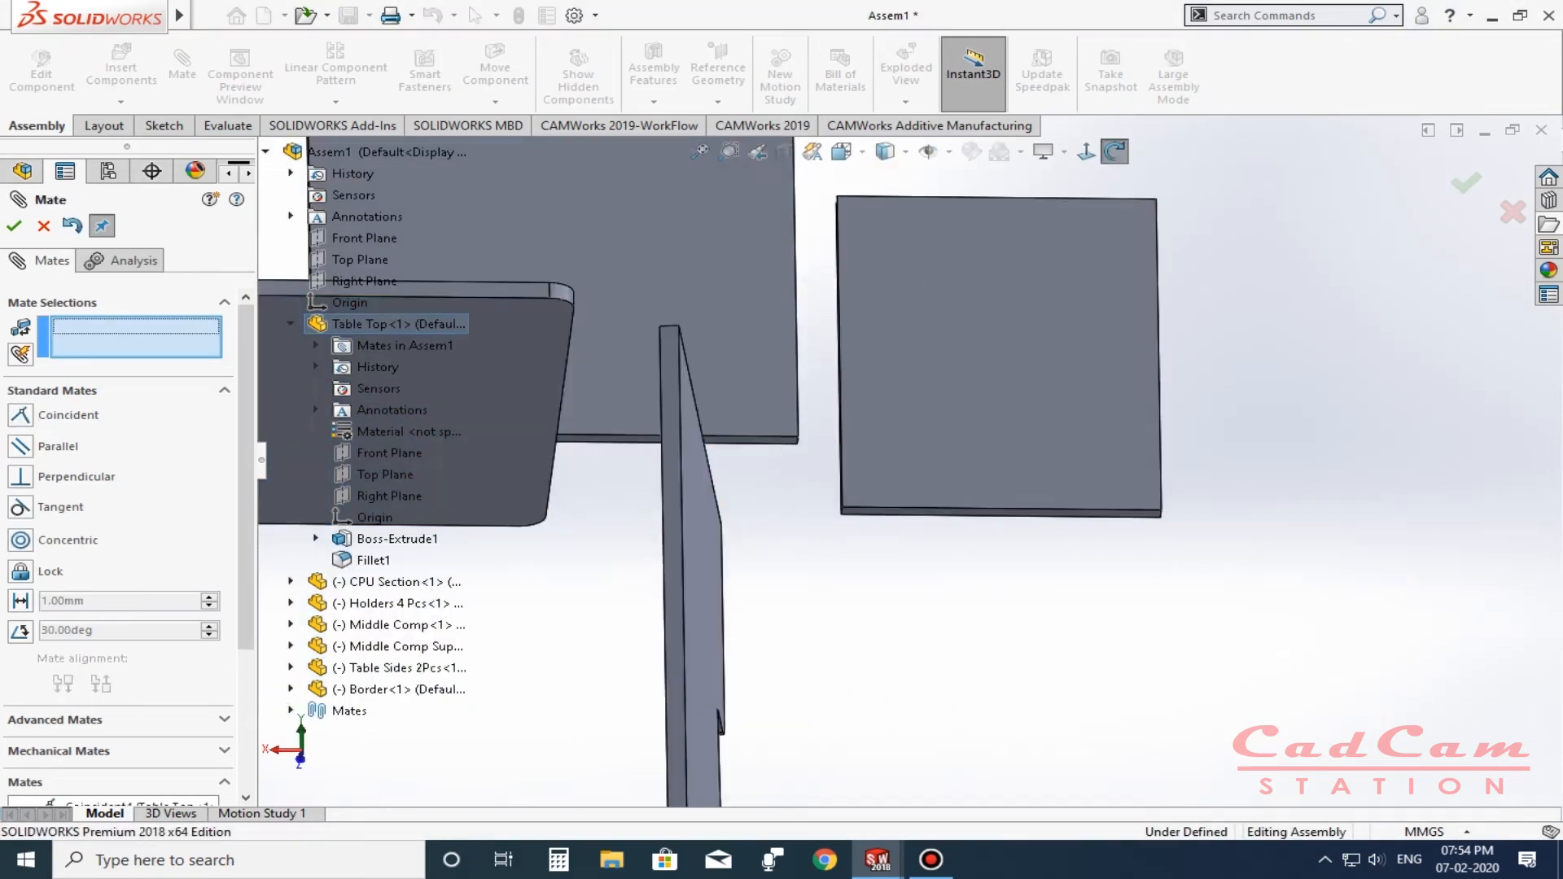
Add a parallel mate between the Table Sides panel's broad outer face and the Table Top's short end face.
middle_drag(671, 366, 814, 574)
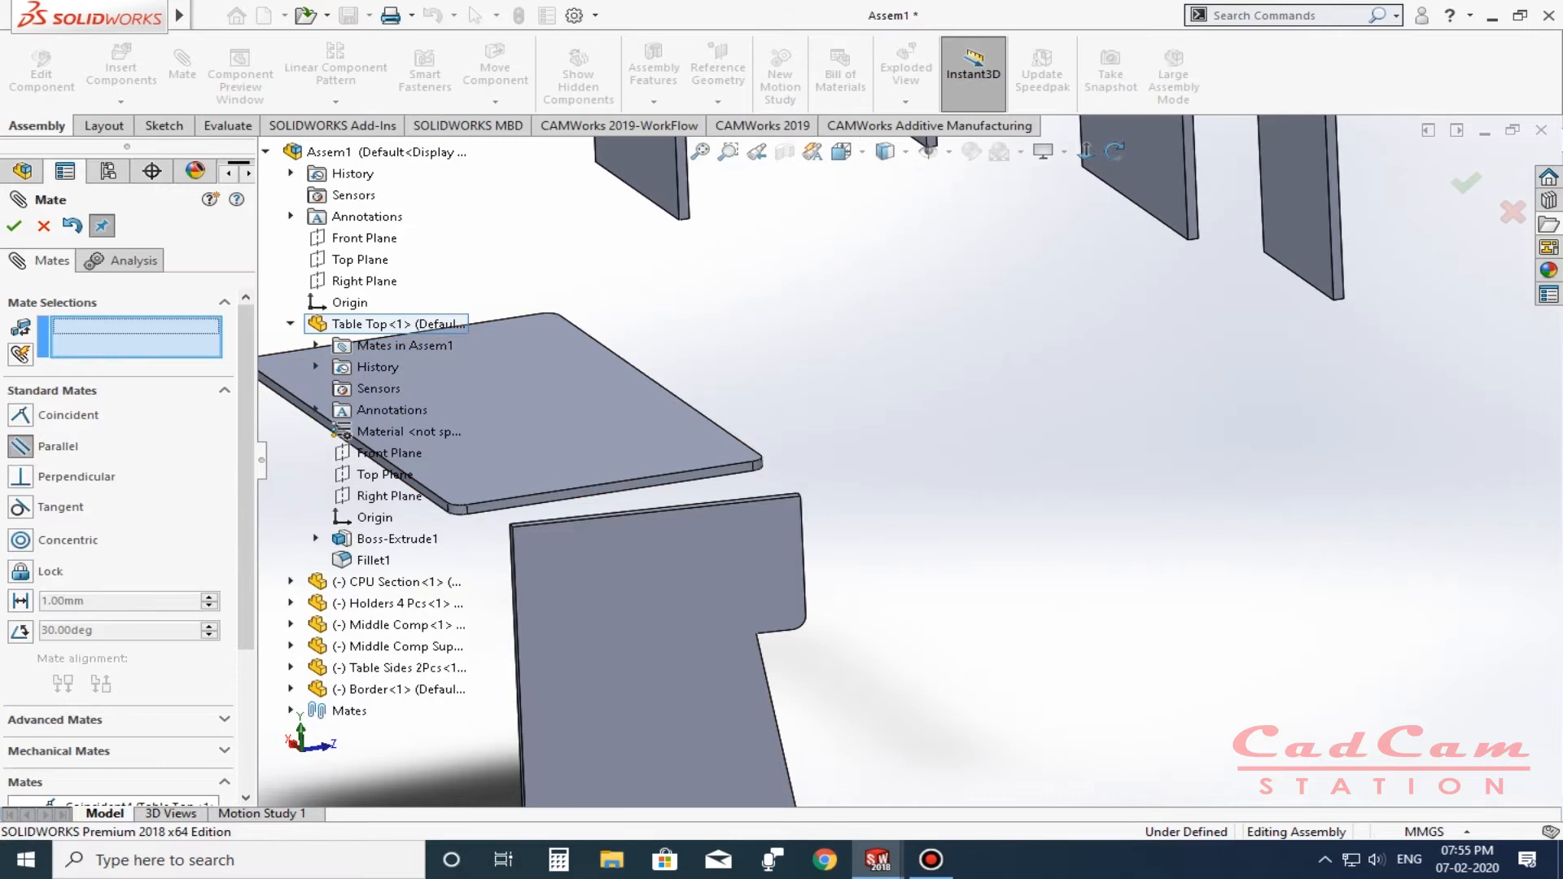
scroll(456, 554, down, 2)
click(791, 540)
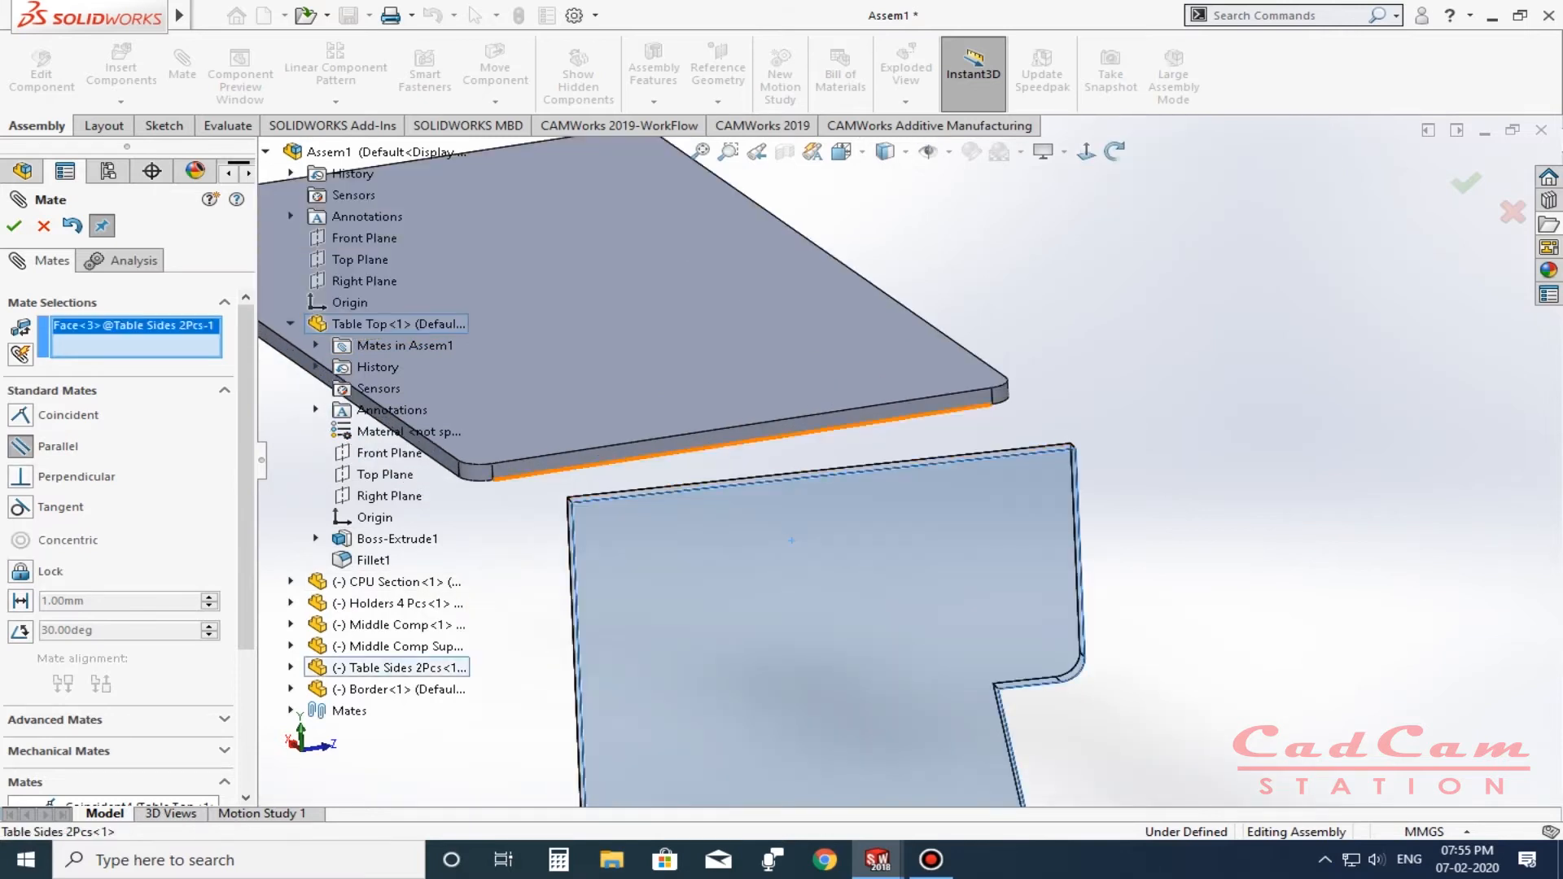
click(570, 458)
click(642, 420)
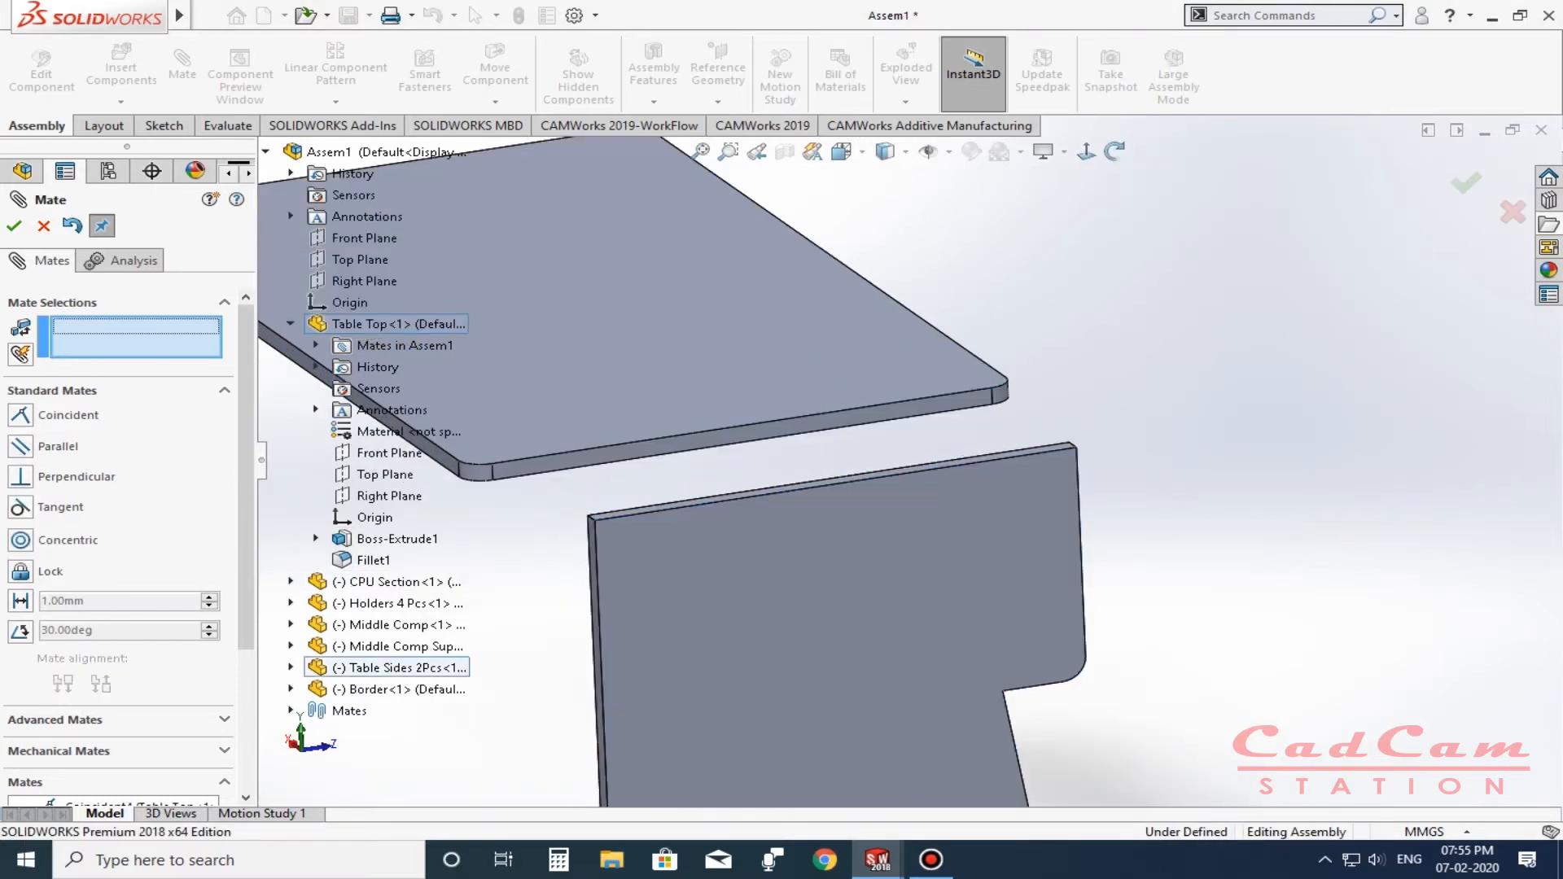
Slide the Table Sides panel inward so it sits beneath the Table Top near its short end.
middle_drag(830, 590, 836, 551)
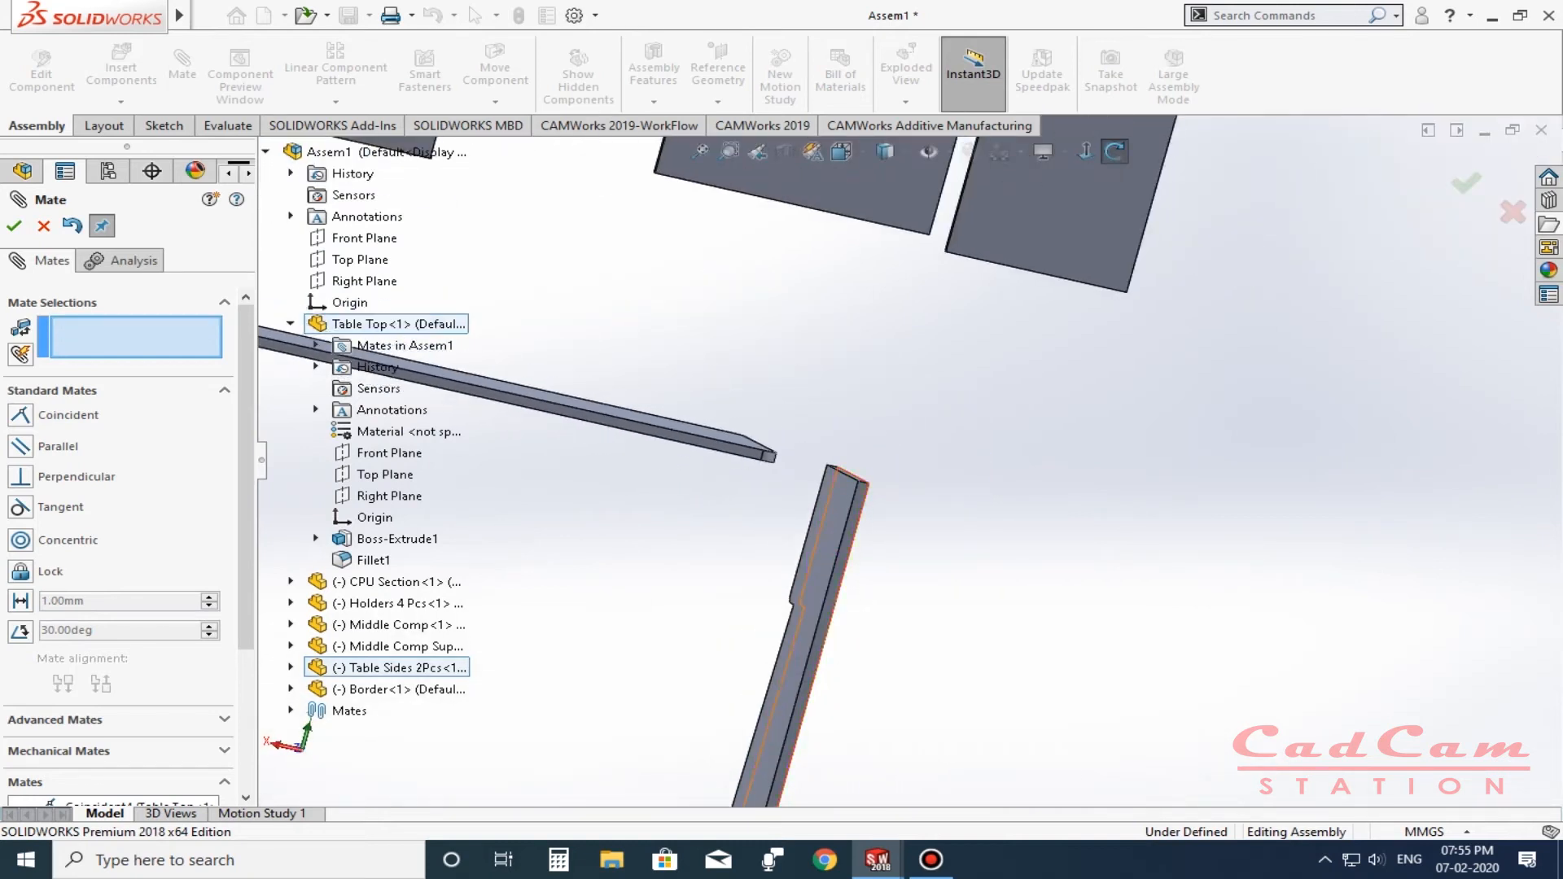
scroll(895, 489, up, 5)
middle_drag(863, 488, 781, 489)
middle_drag(676, 518, 773, 491)
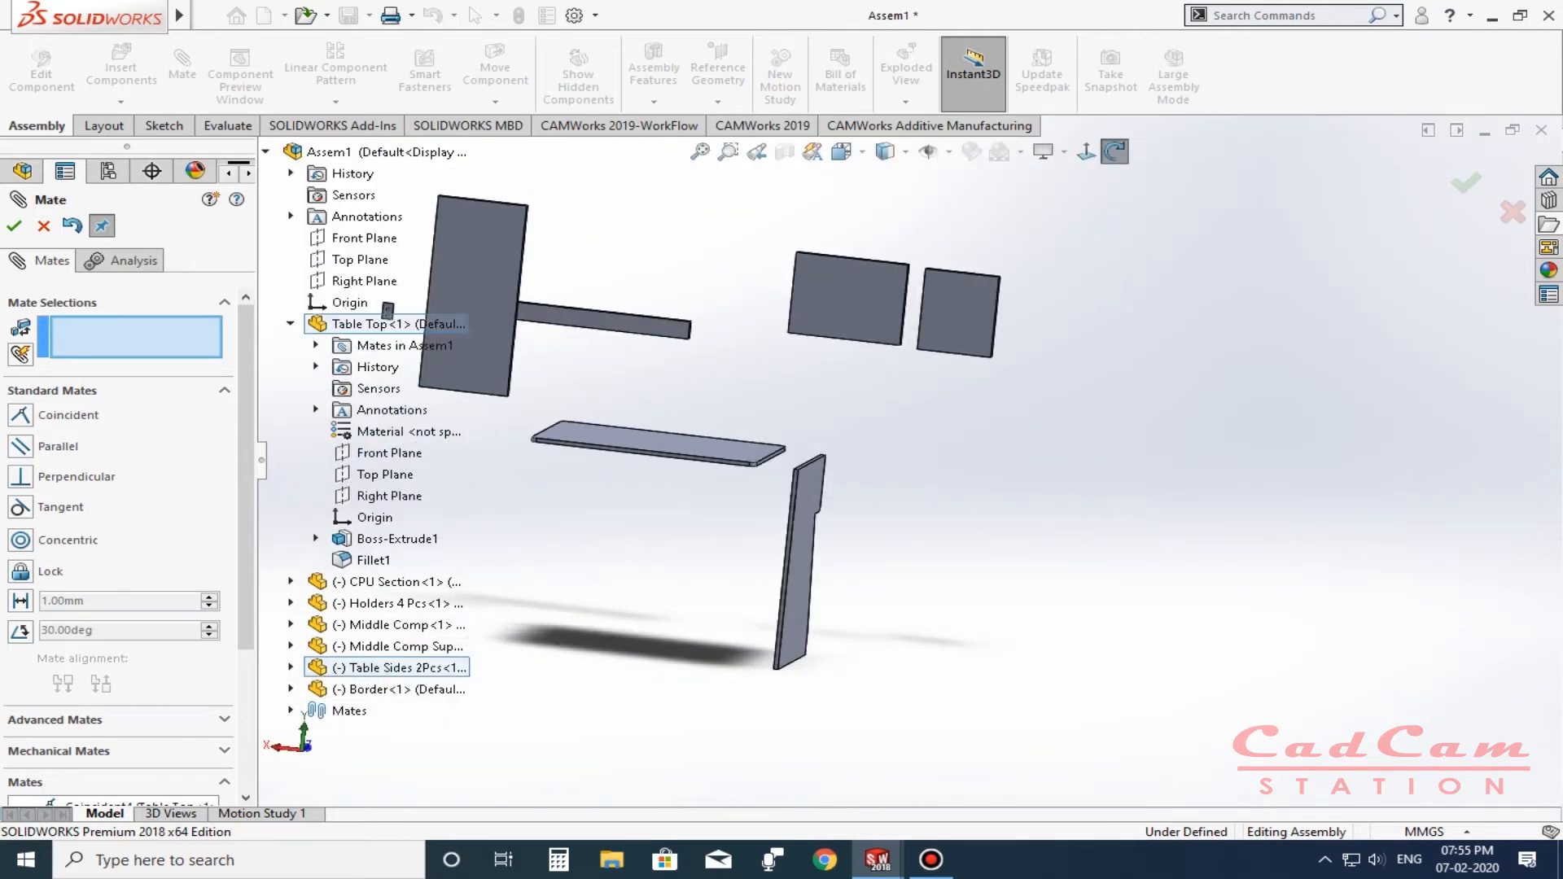
scroll(777, 491, down, 5)
drag(838, 493, 686, 479)
middle_drag(757, 503, 730, 523)
scroll(690, 468, down, 3)
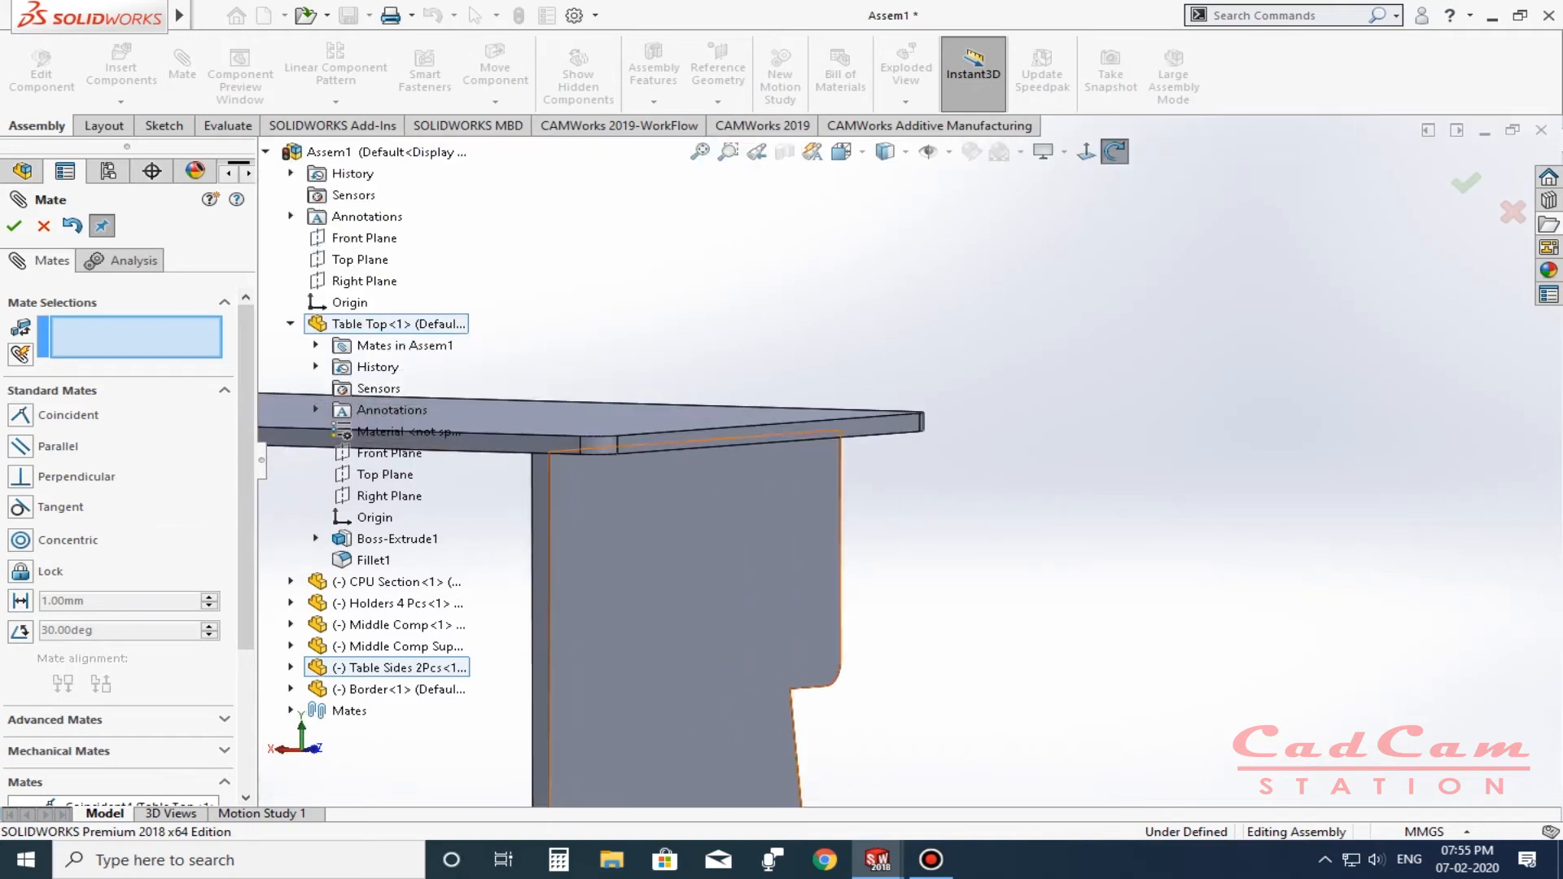
Add a 10 mm distance mate between the Table Sides panel's broad outer face and the Table Top's short end face.
click(722, 510)
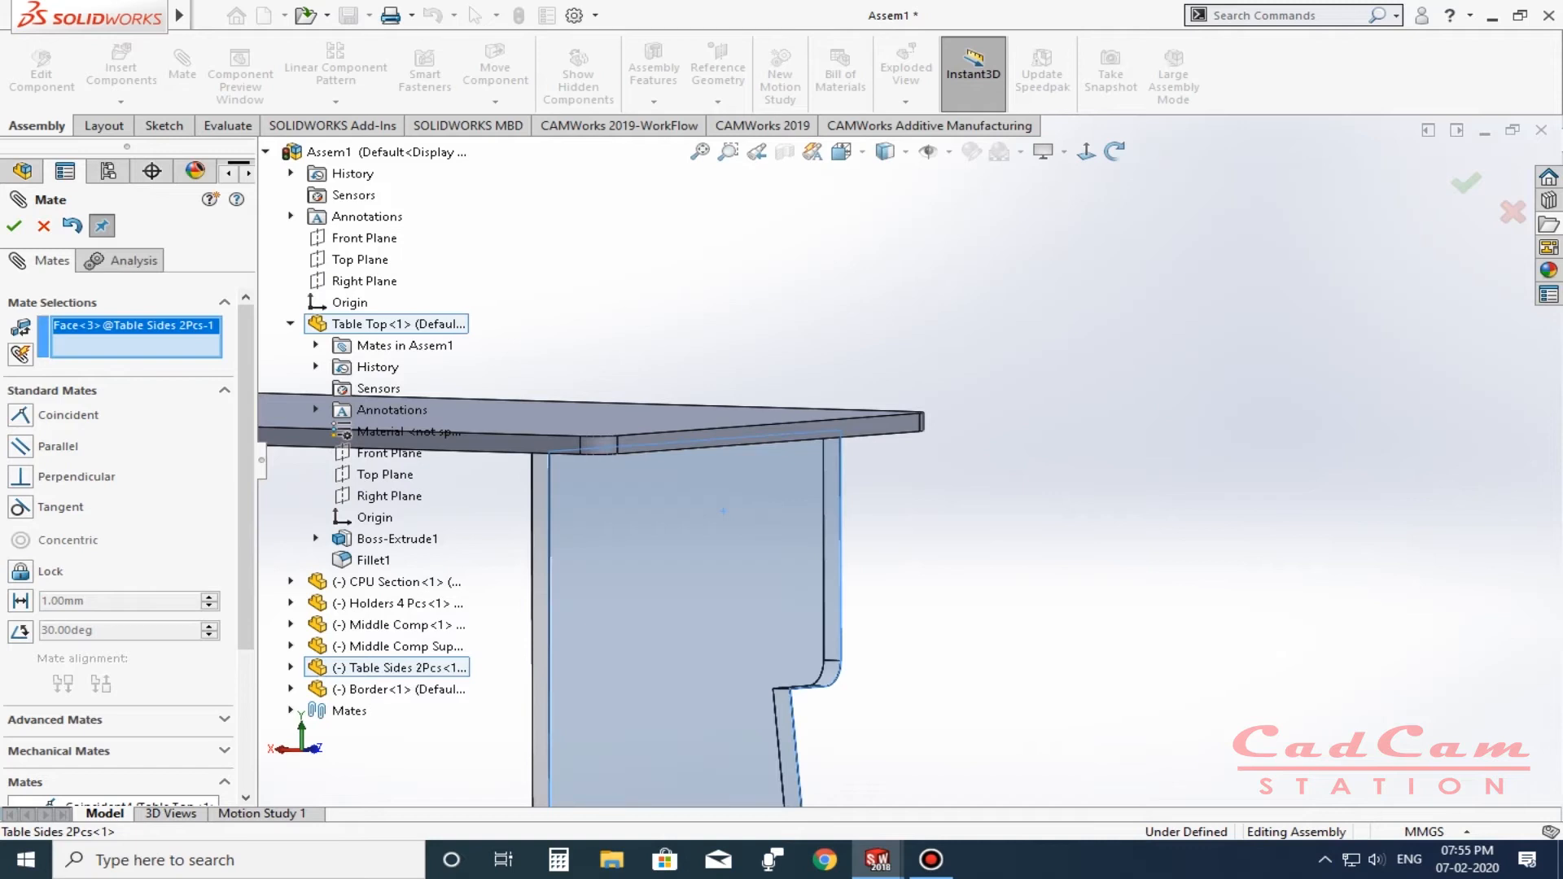
click(741, 429)
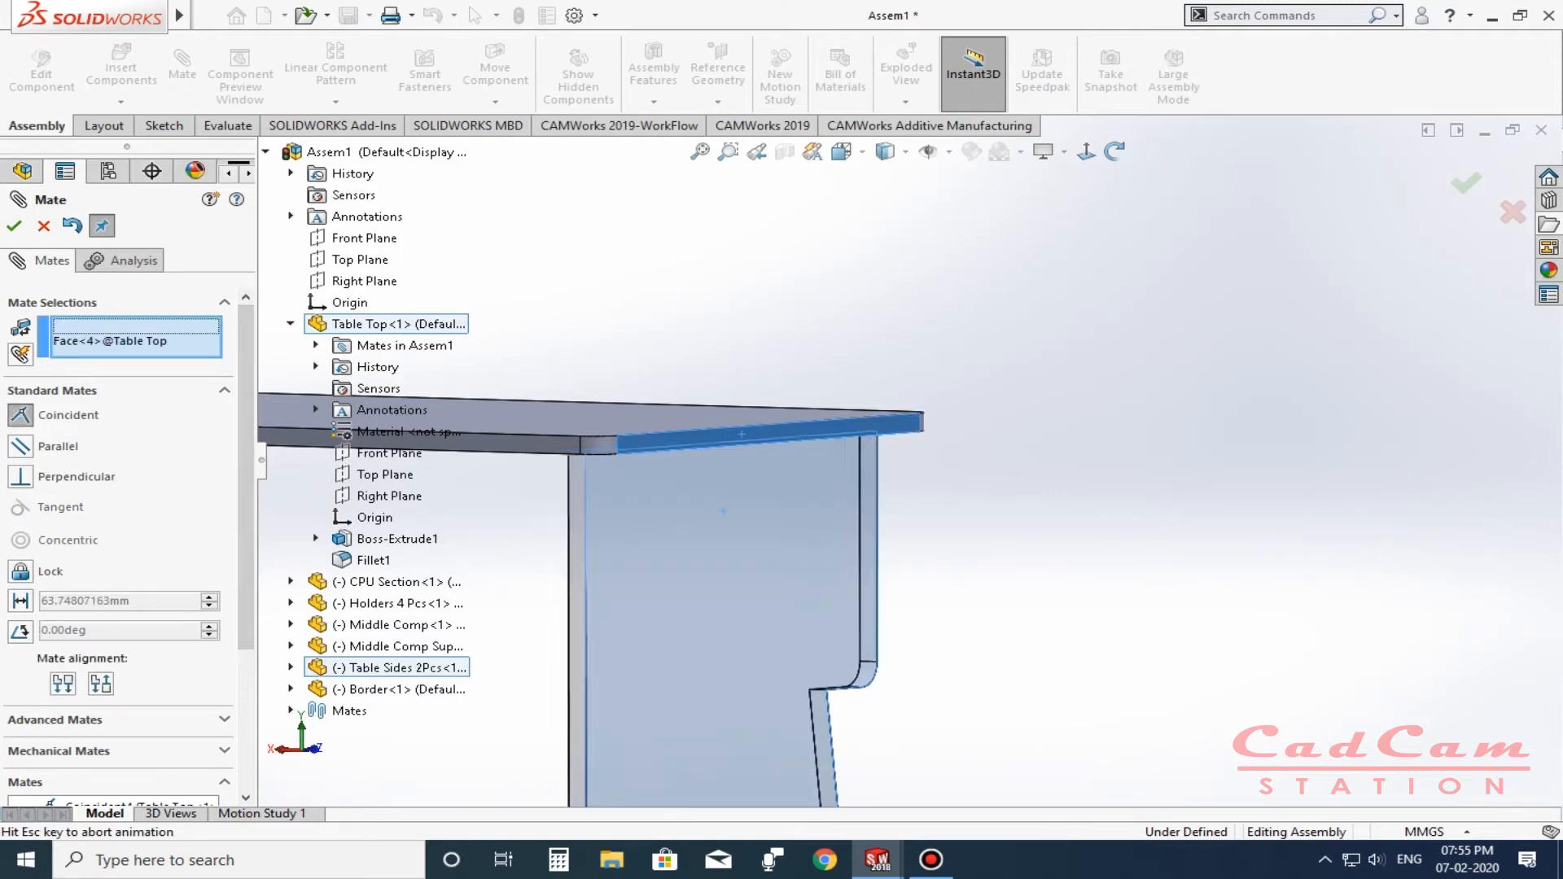
click(604, 411)
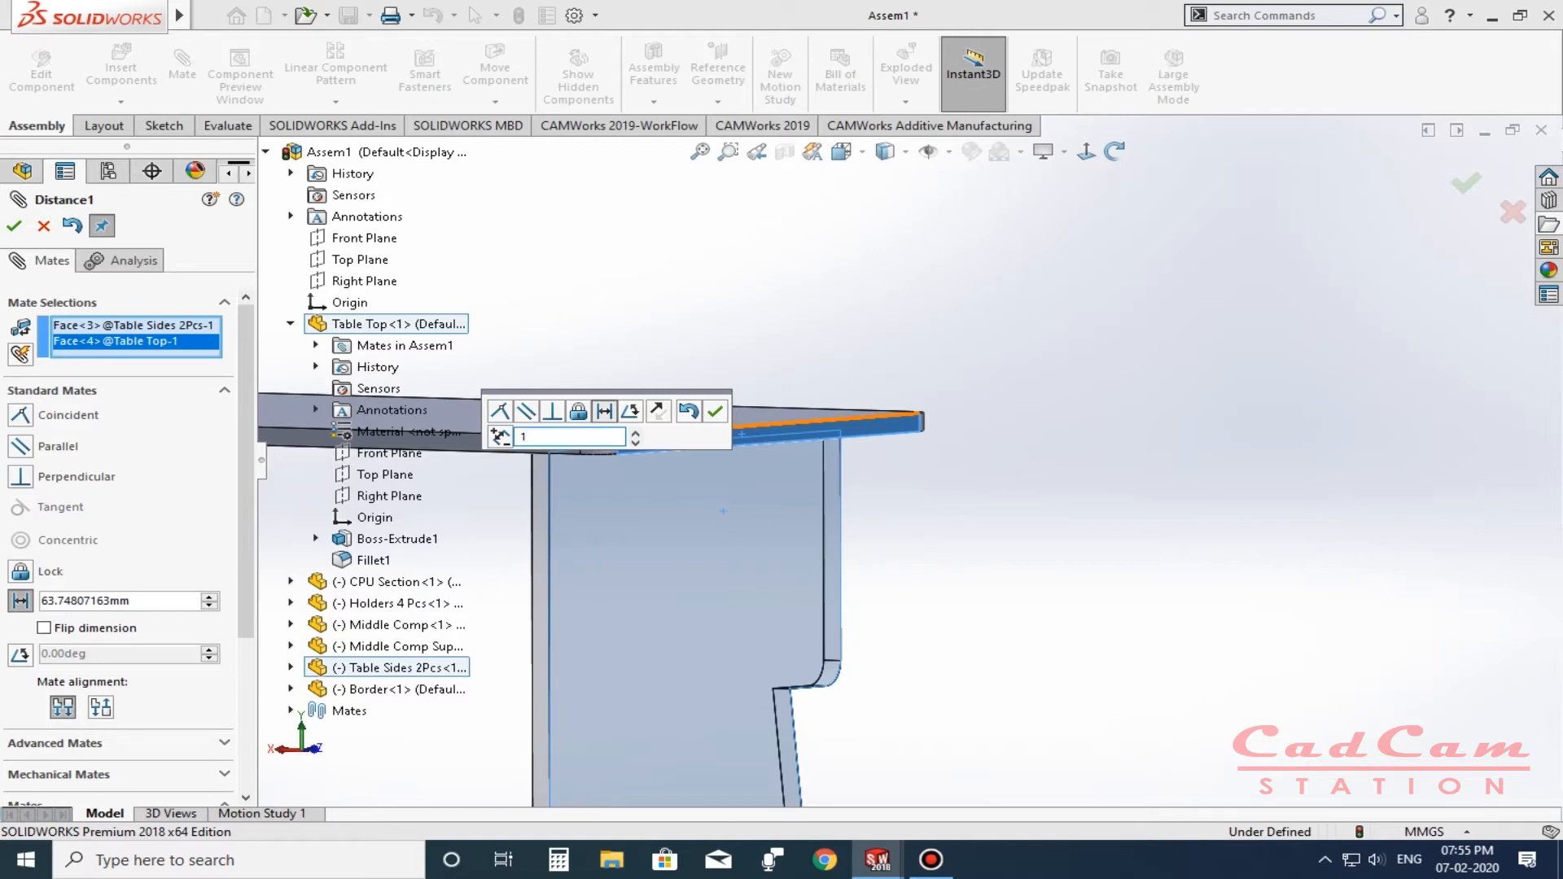
text(10)
key(Return)
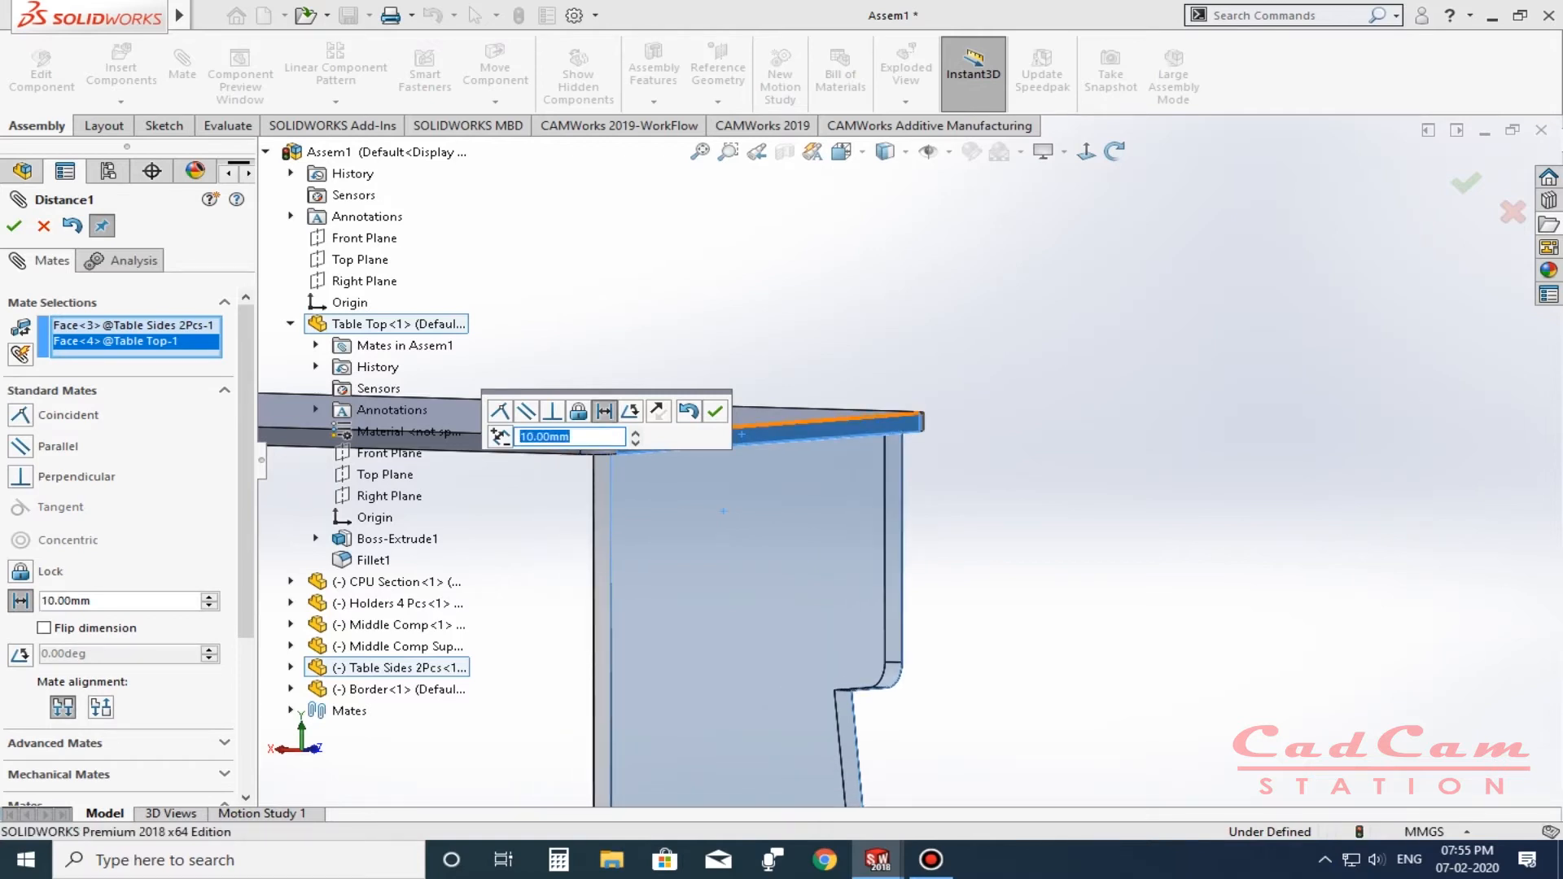
click(715, 411)
Add a 35 mm distance mate between the Table Sides panel's straight narrow back face and the Table Top's adjacent long edge face.
scroll(910, 476, up, 2)
middle_drag(907, 488, 1220, 500)
scroll(726, 470, down, 3)
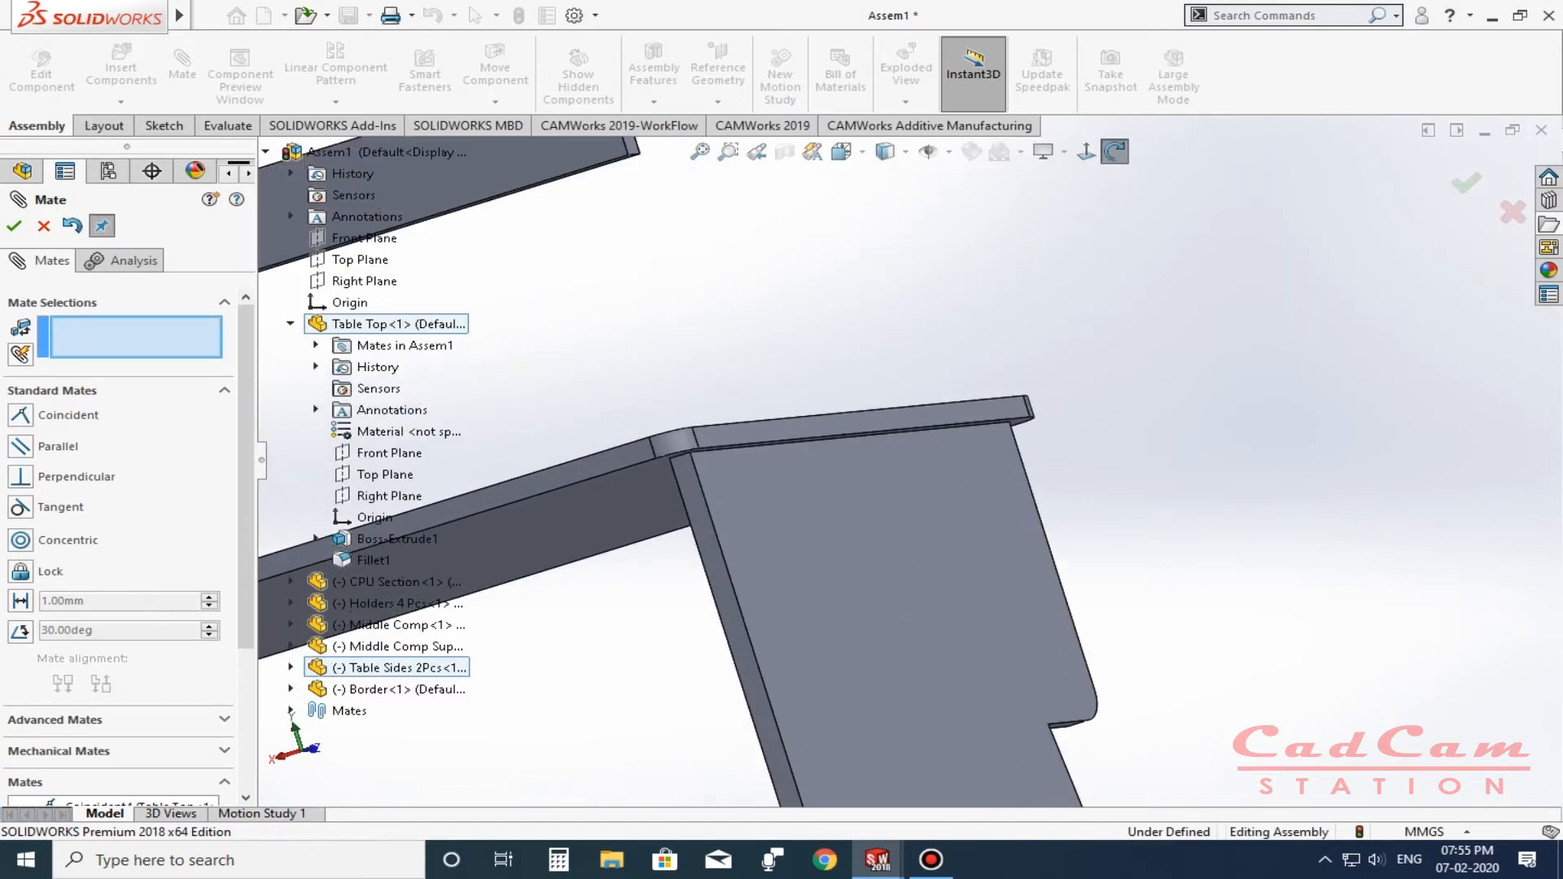
click(693, 492)
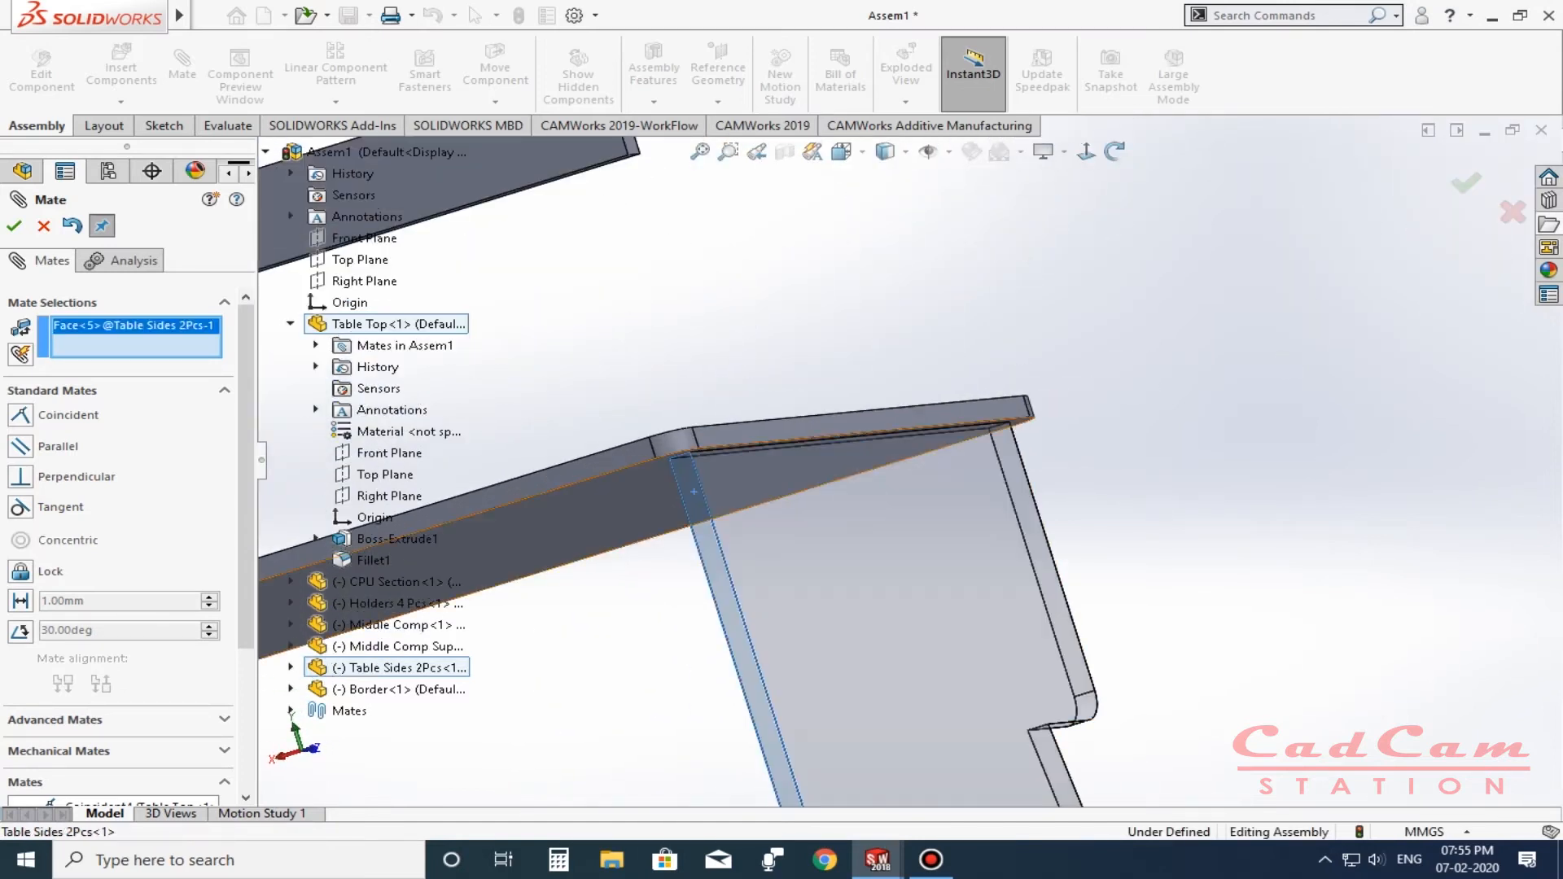
click(610, 461)
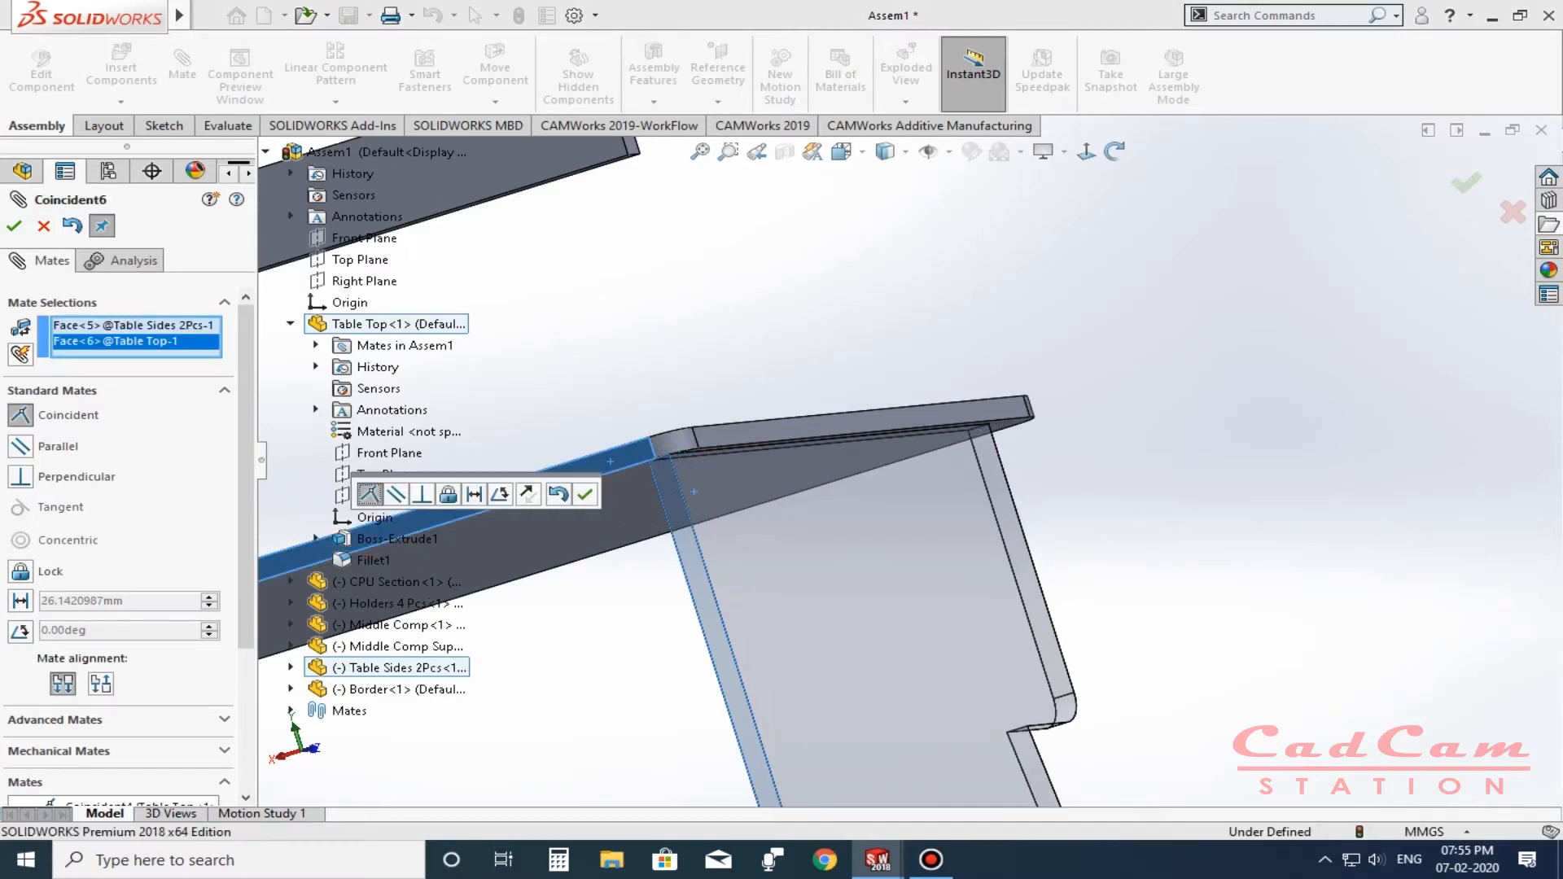
click(474, 493)
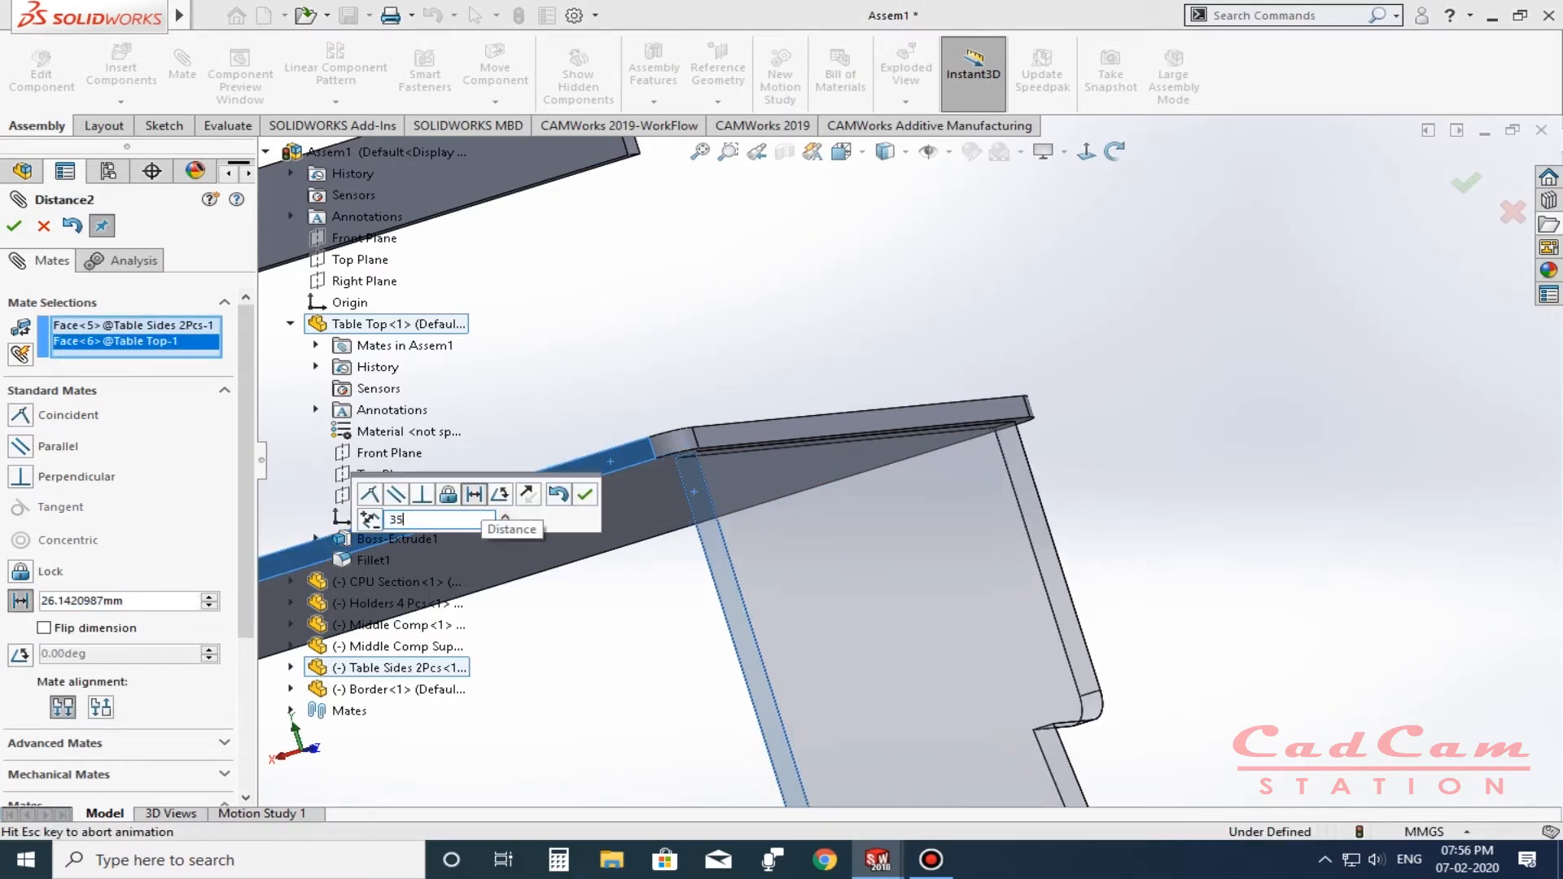
key(Return)
click(584, 493)
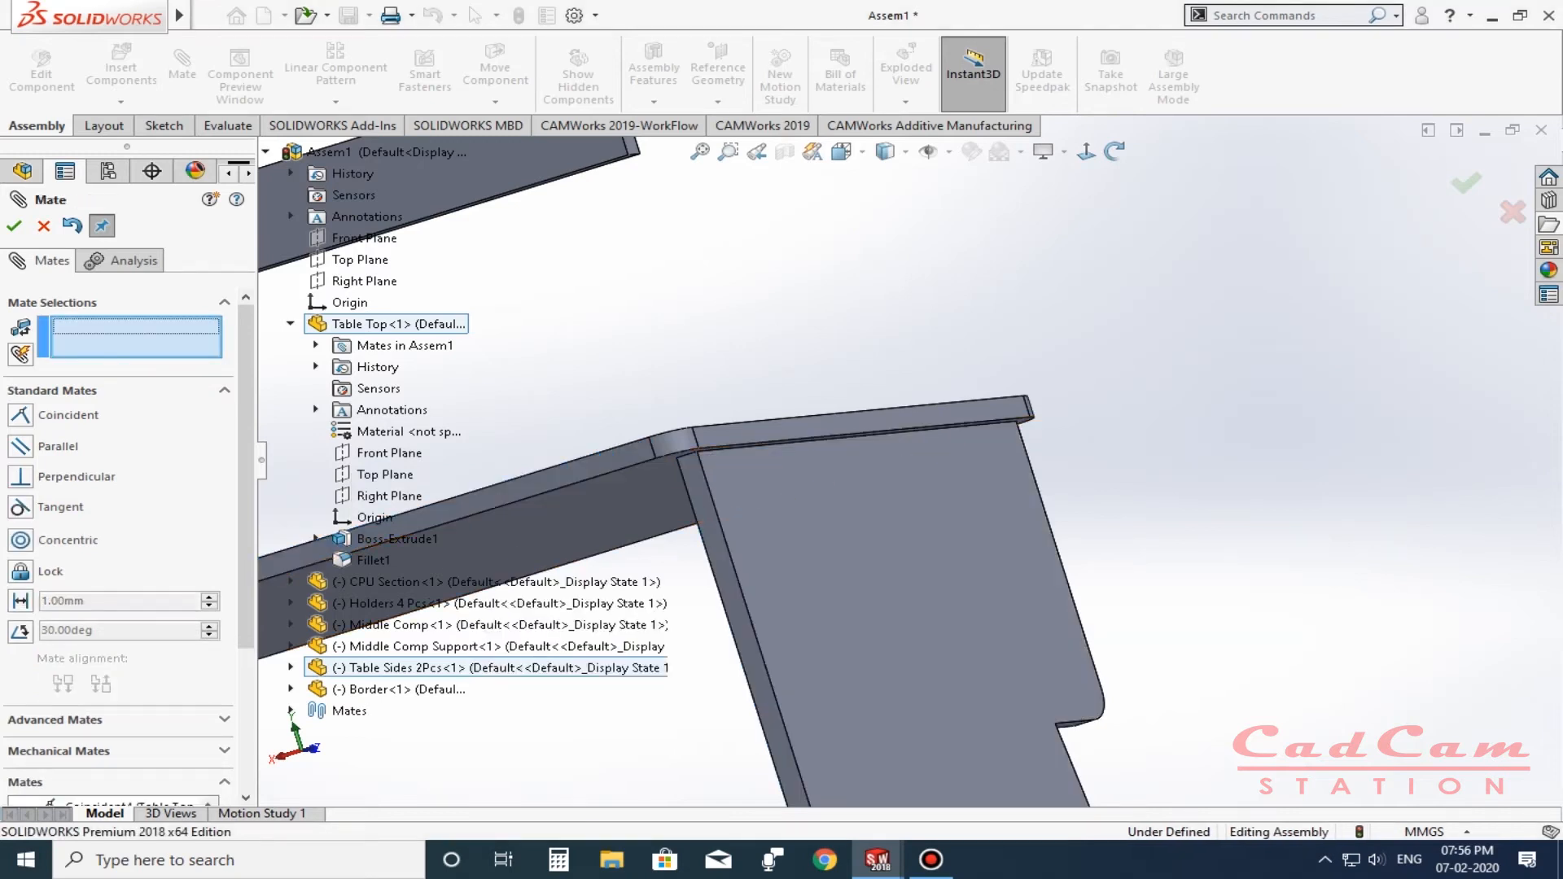
click(14, 225)
Create a second instance of the Table Sides 2Pcs panel near the opposite short end of the Table Top.
middle_drag(863, 540, 577, 606)
scroll(965, 383, up, 5)
middle_drag(964, 383, 663, 358)
scroll(936, 407, down, 3)
key(Escape)
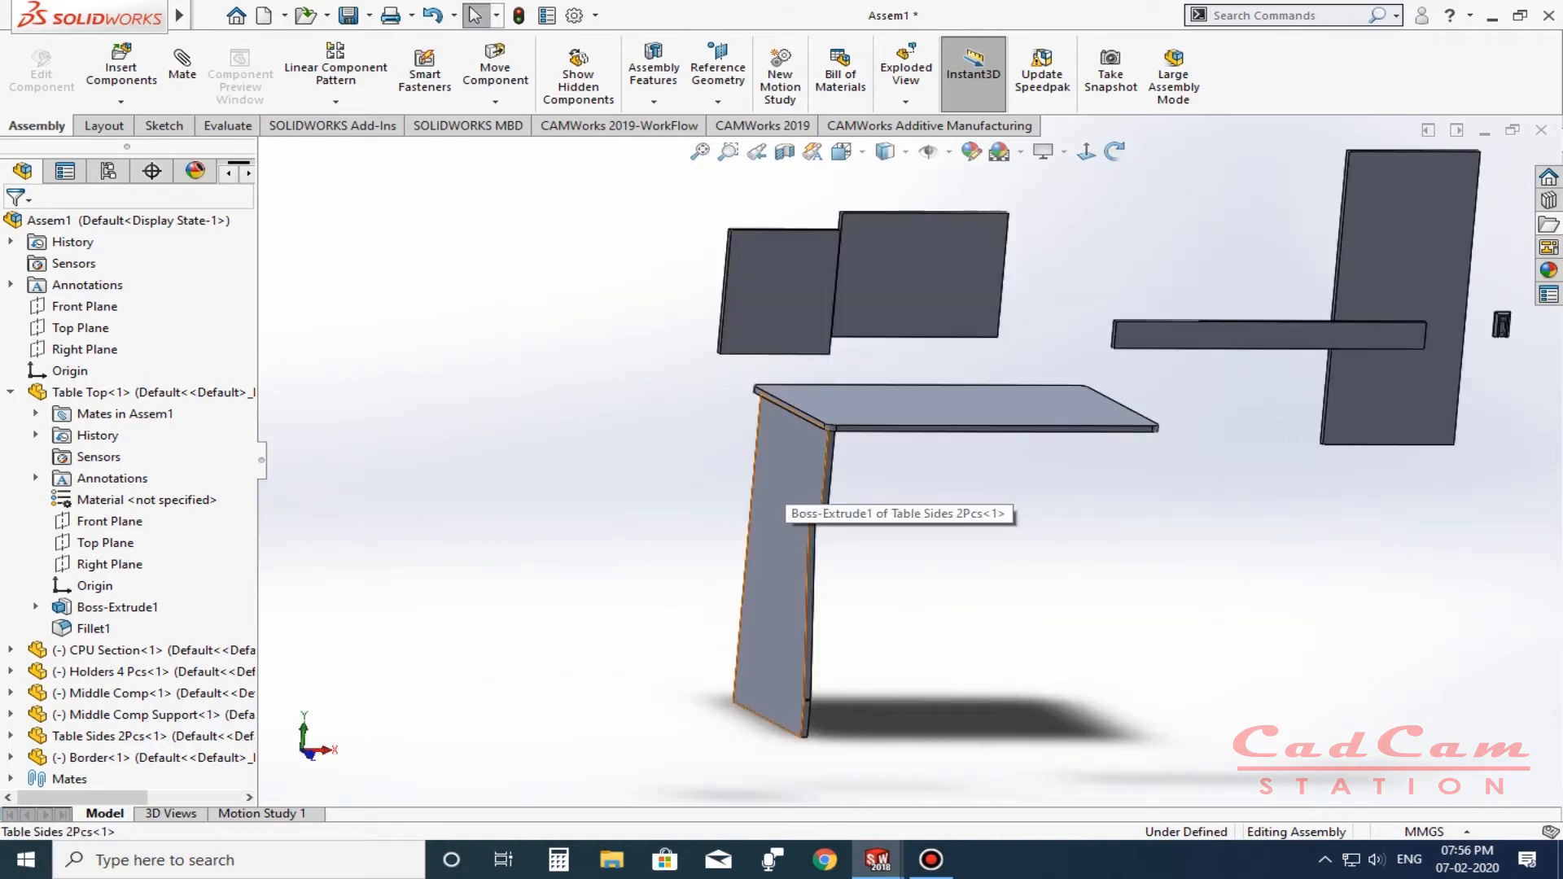
click(780, 481)
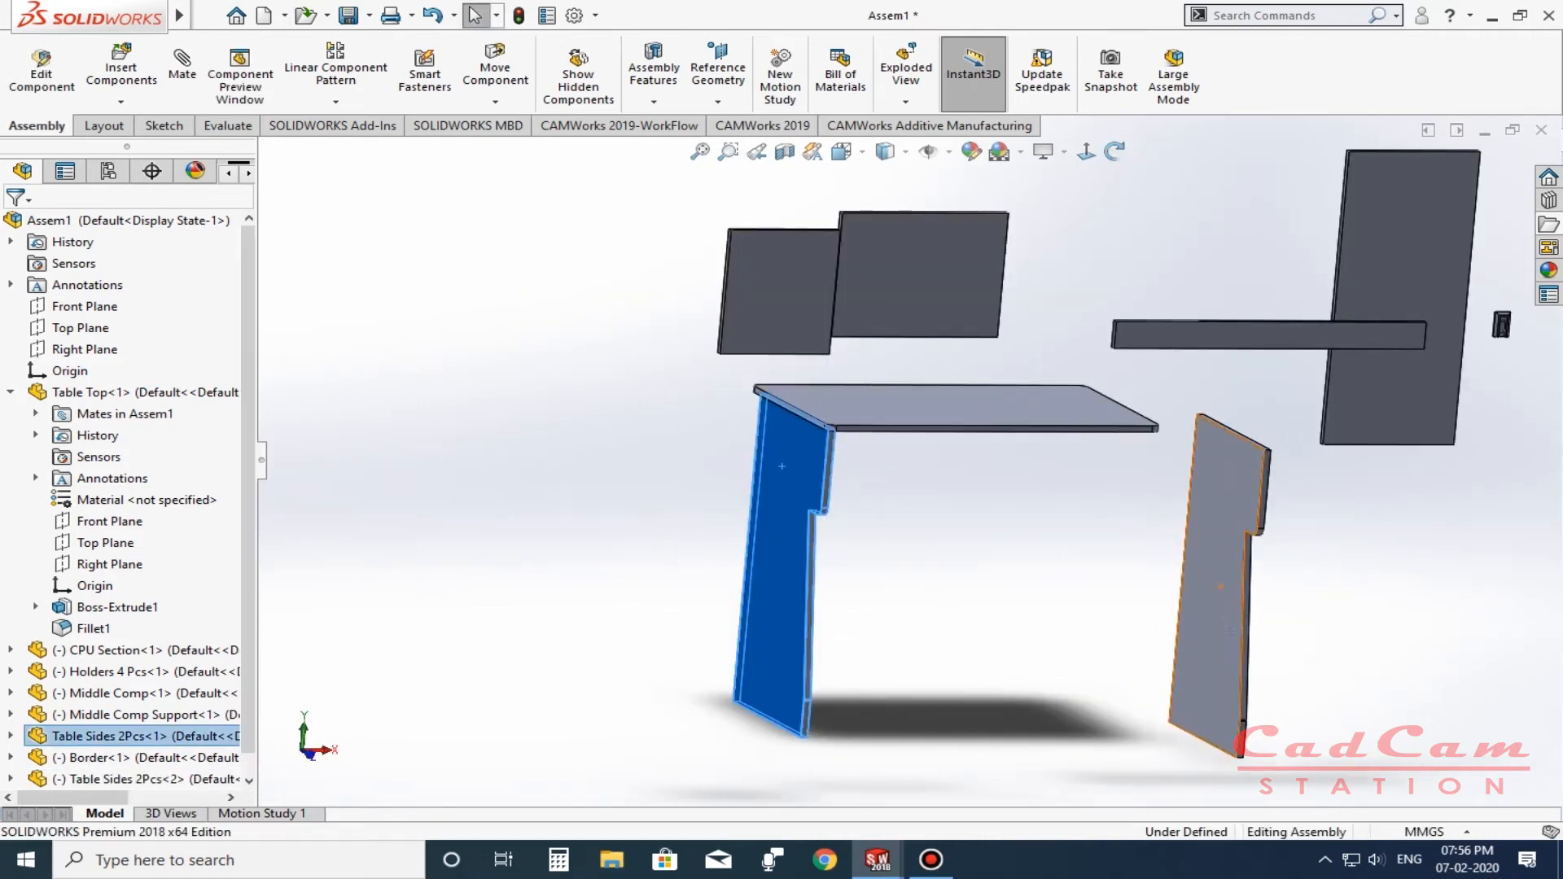
Add a coincident mate between the second Table Sides panel's narrow upper face and the Table Top's underside.
middle_drag(1220, 588, 1046, 536)
middle_drag(931, 505, 968, 483)
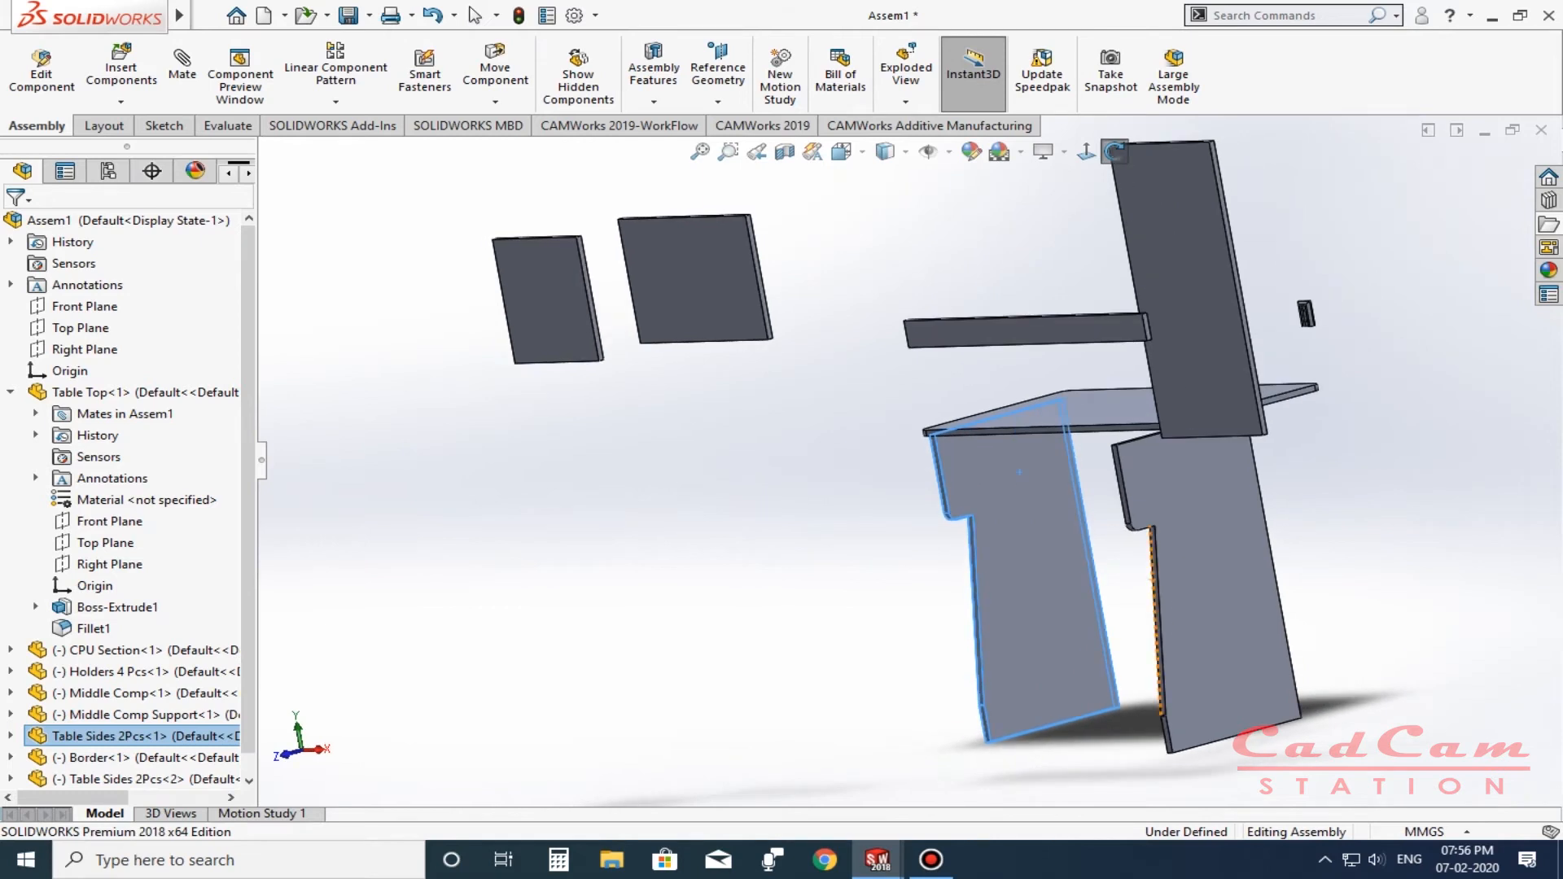
scroll(968, 484, down, 4)
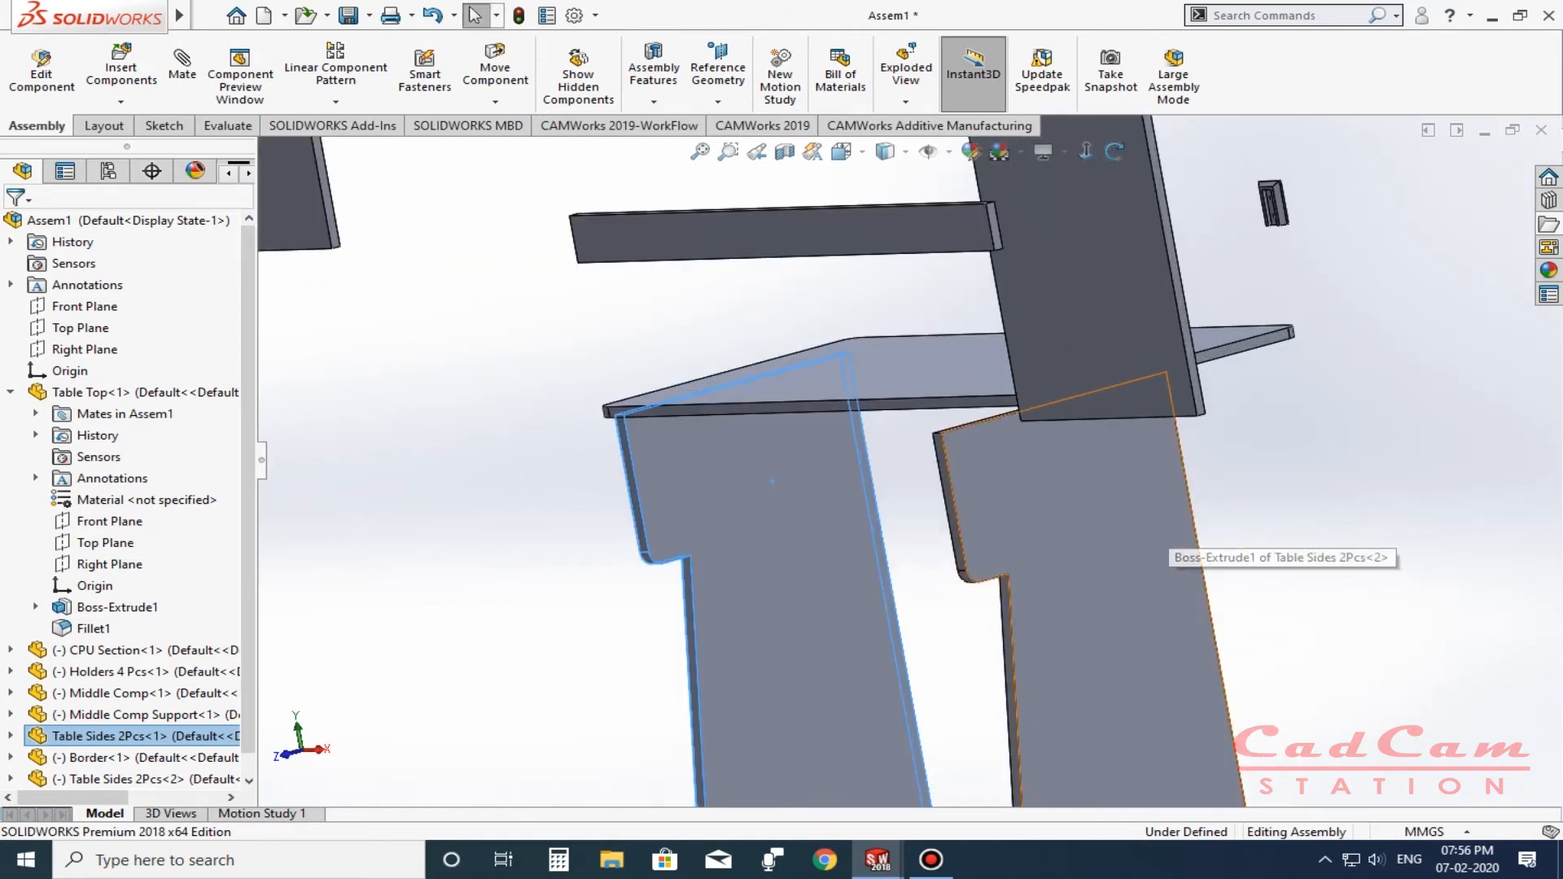
scroll(1164, 547, up, 5)
scroll(1164, 547, down, 5)
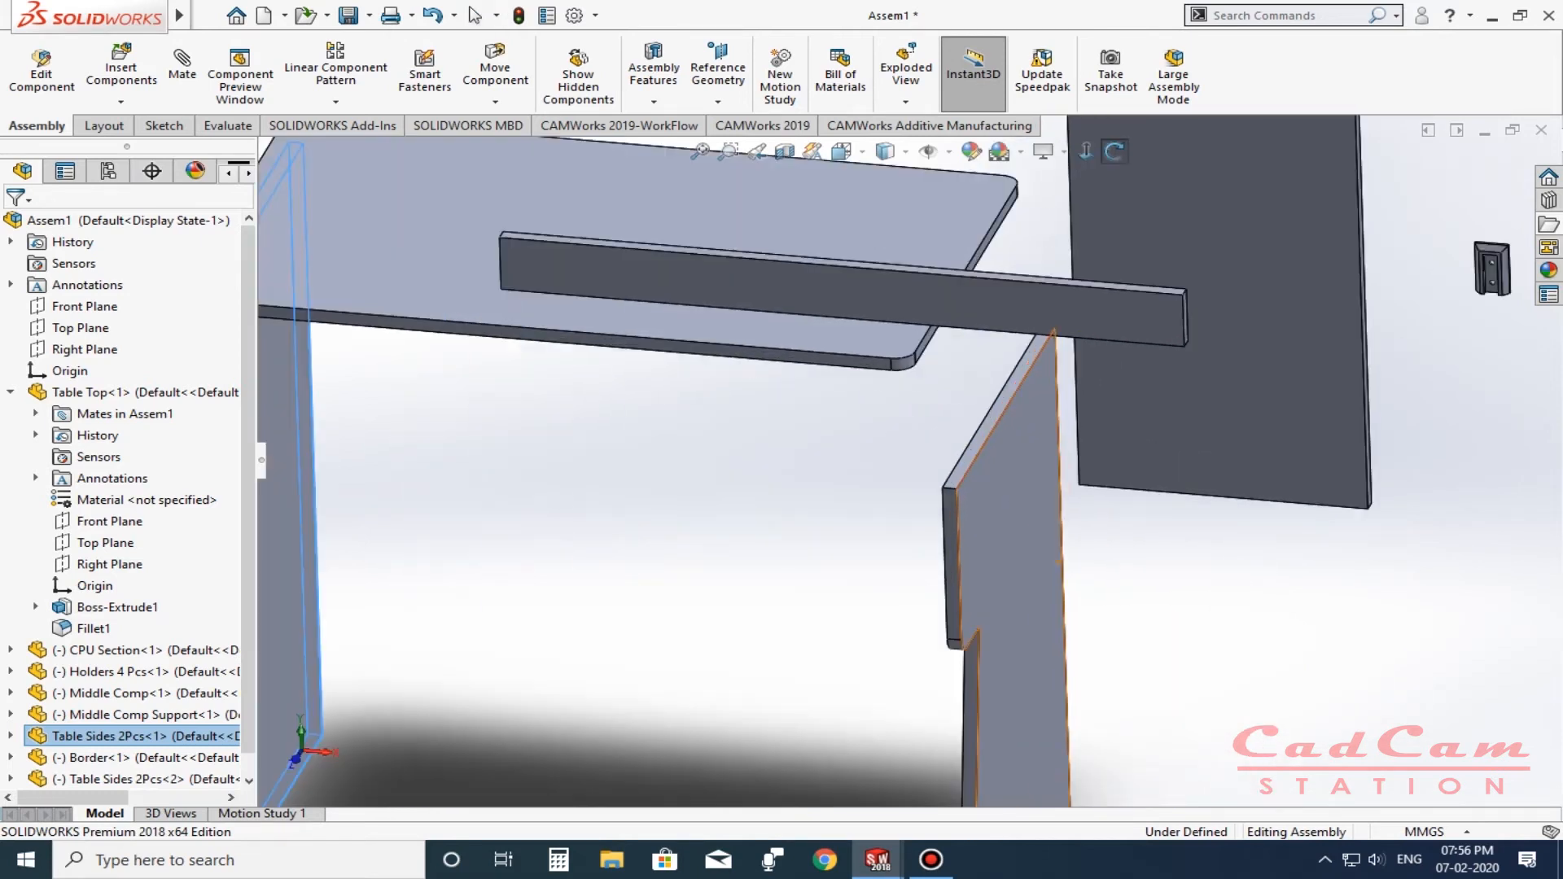
click(978, 440)
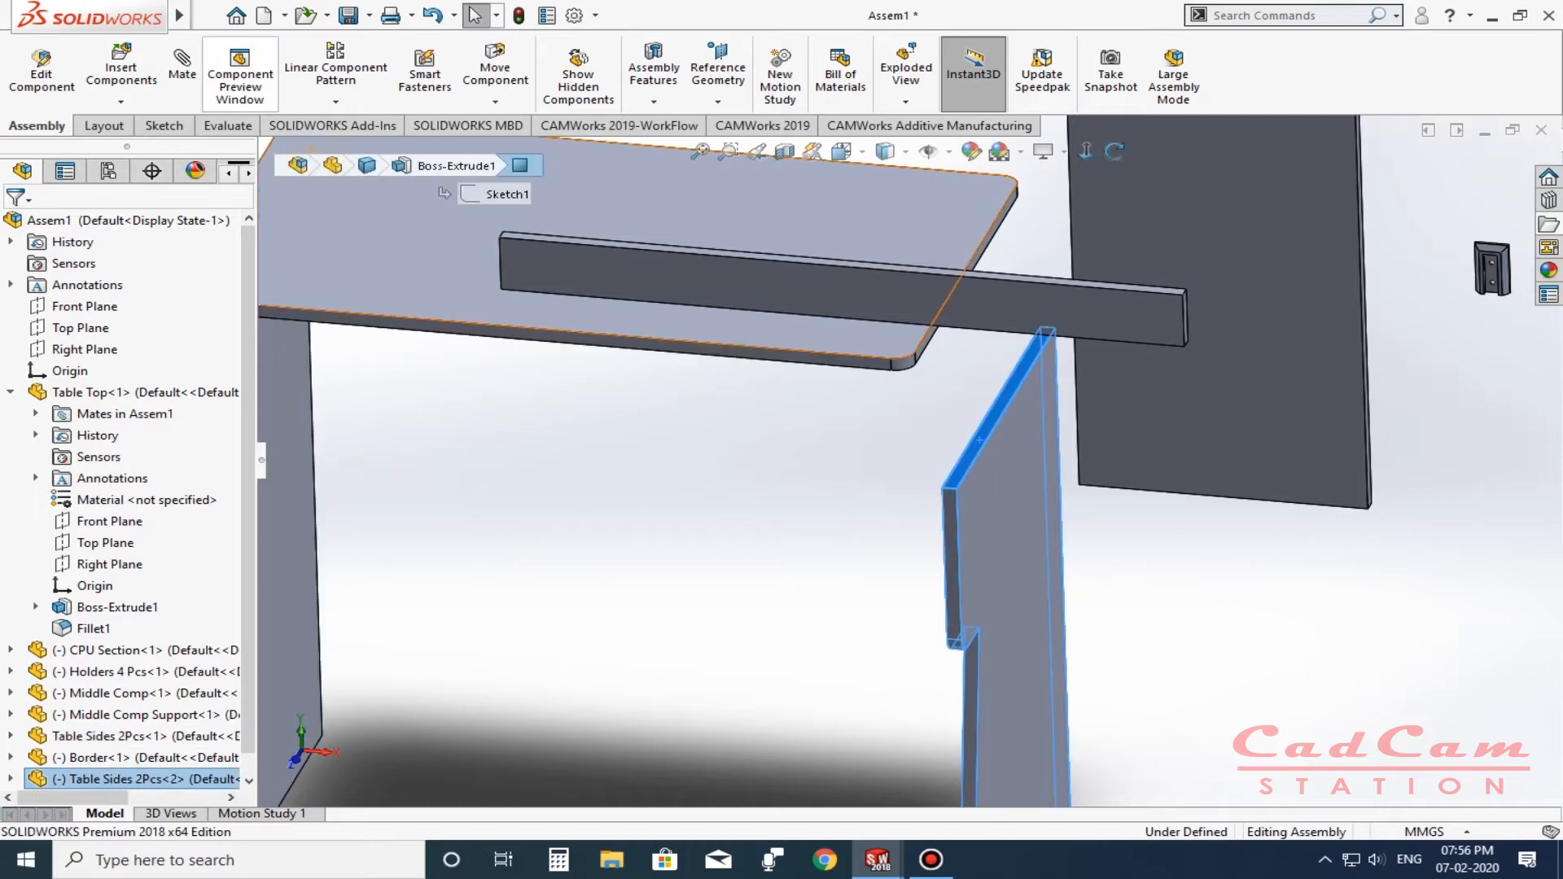
click(182, 74)
middle_drag(980, 439, 896, 447)
click(879, 382)
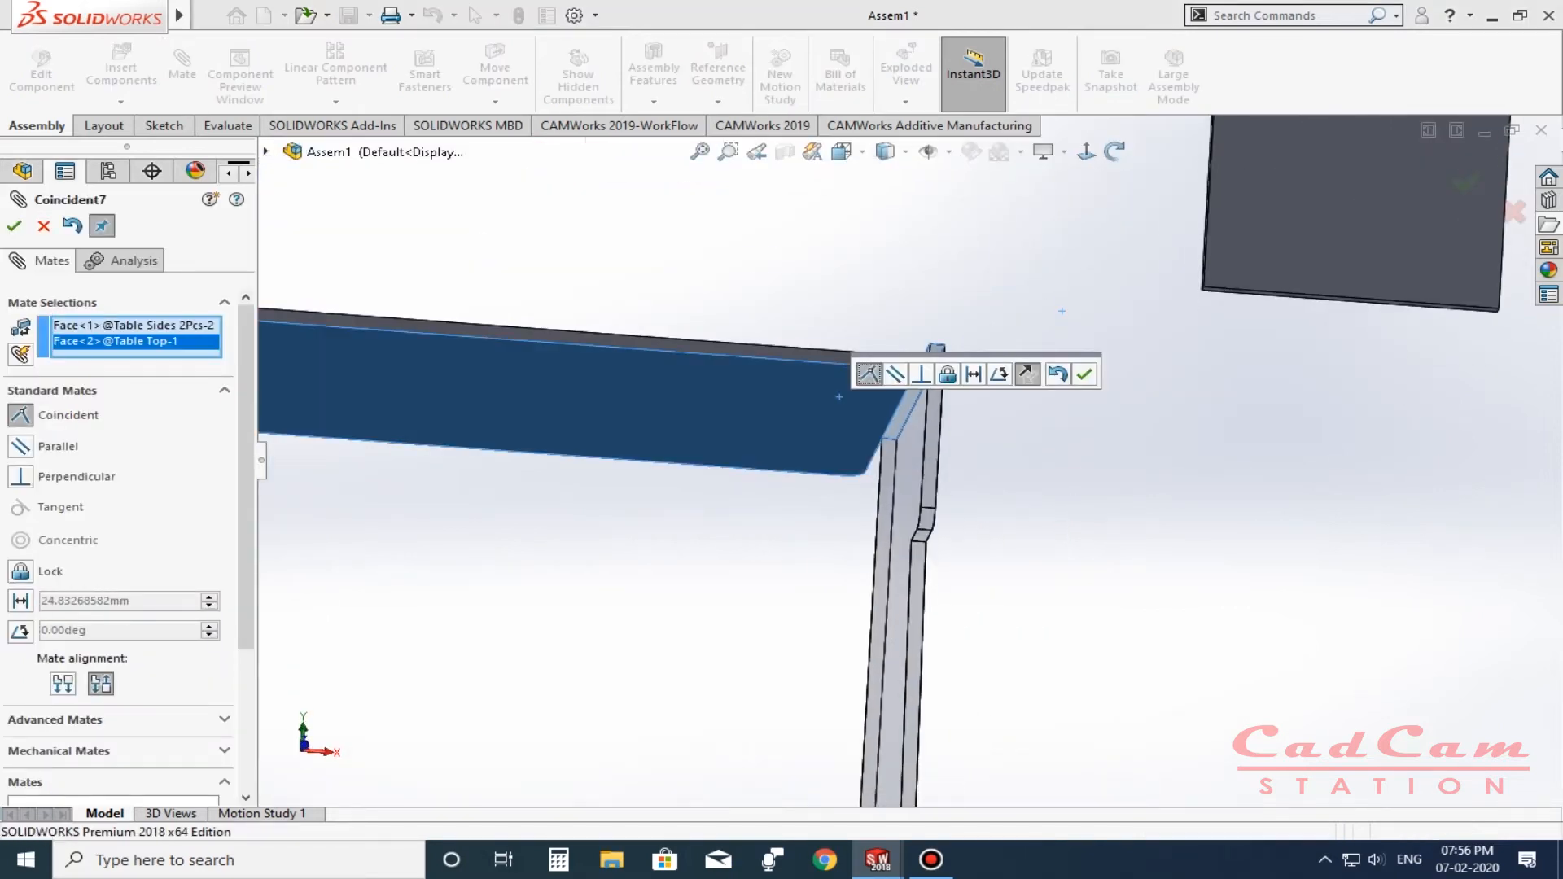
click(1085, 369)
Add a coincident mate between the straight narrow back faces of the two Table Sides panels.
middle_drag(944, 390, 903, 399)
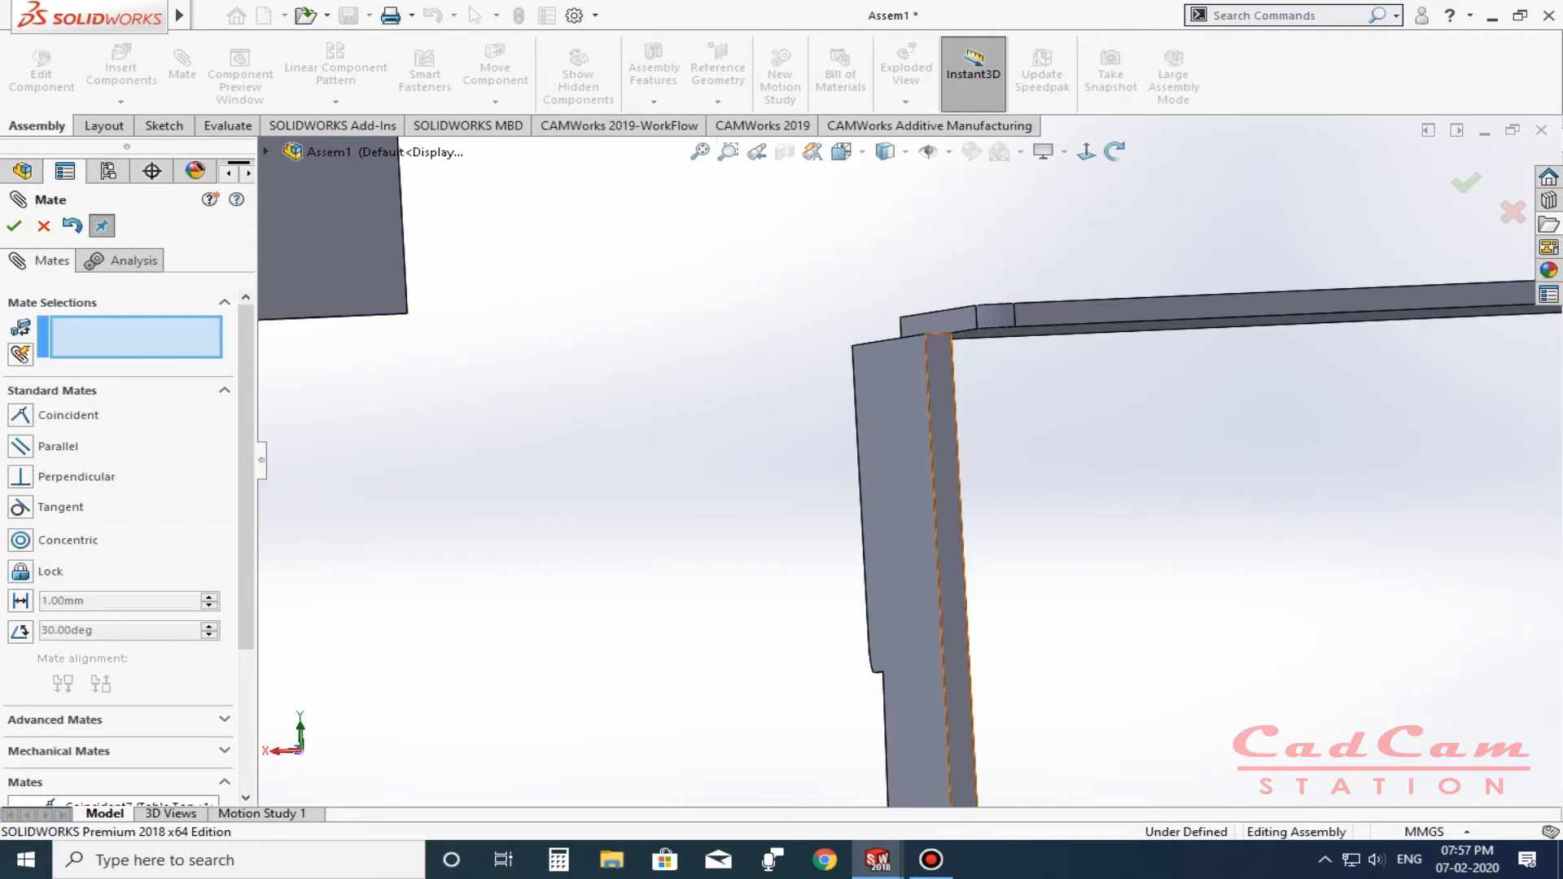
click(942, 368)
click(1046, 315)
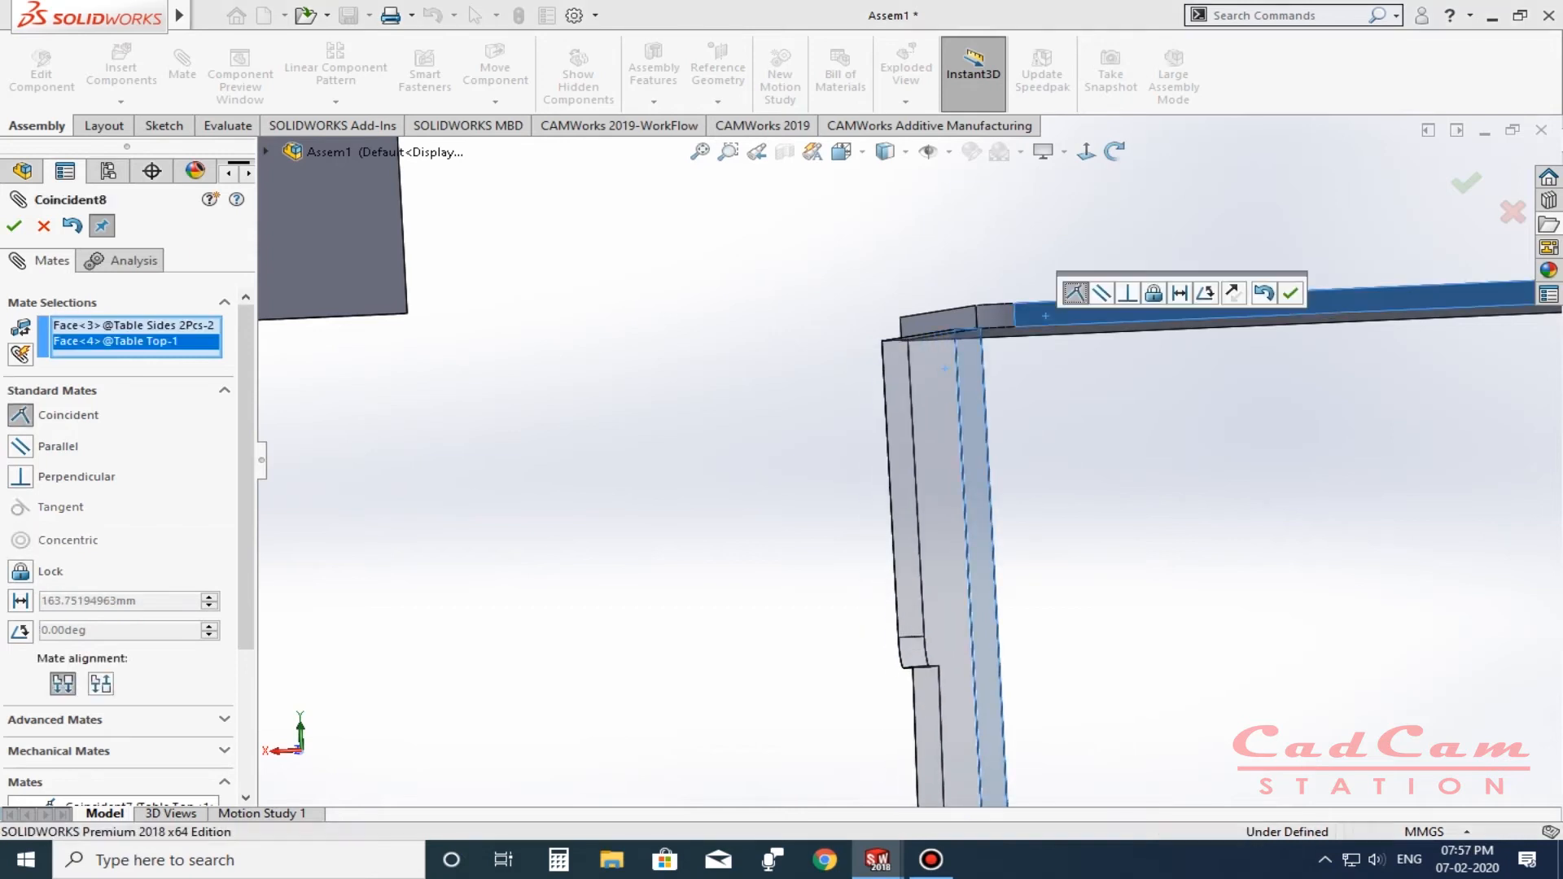
click(1045, 316)
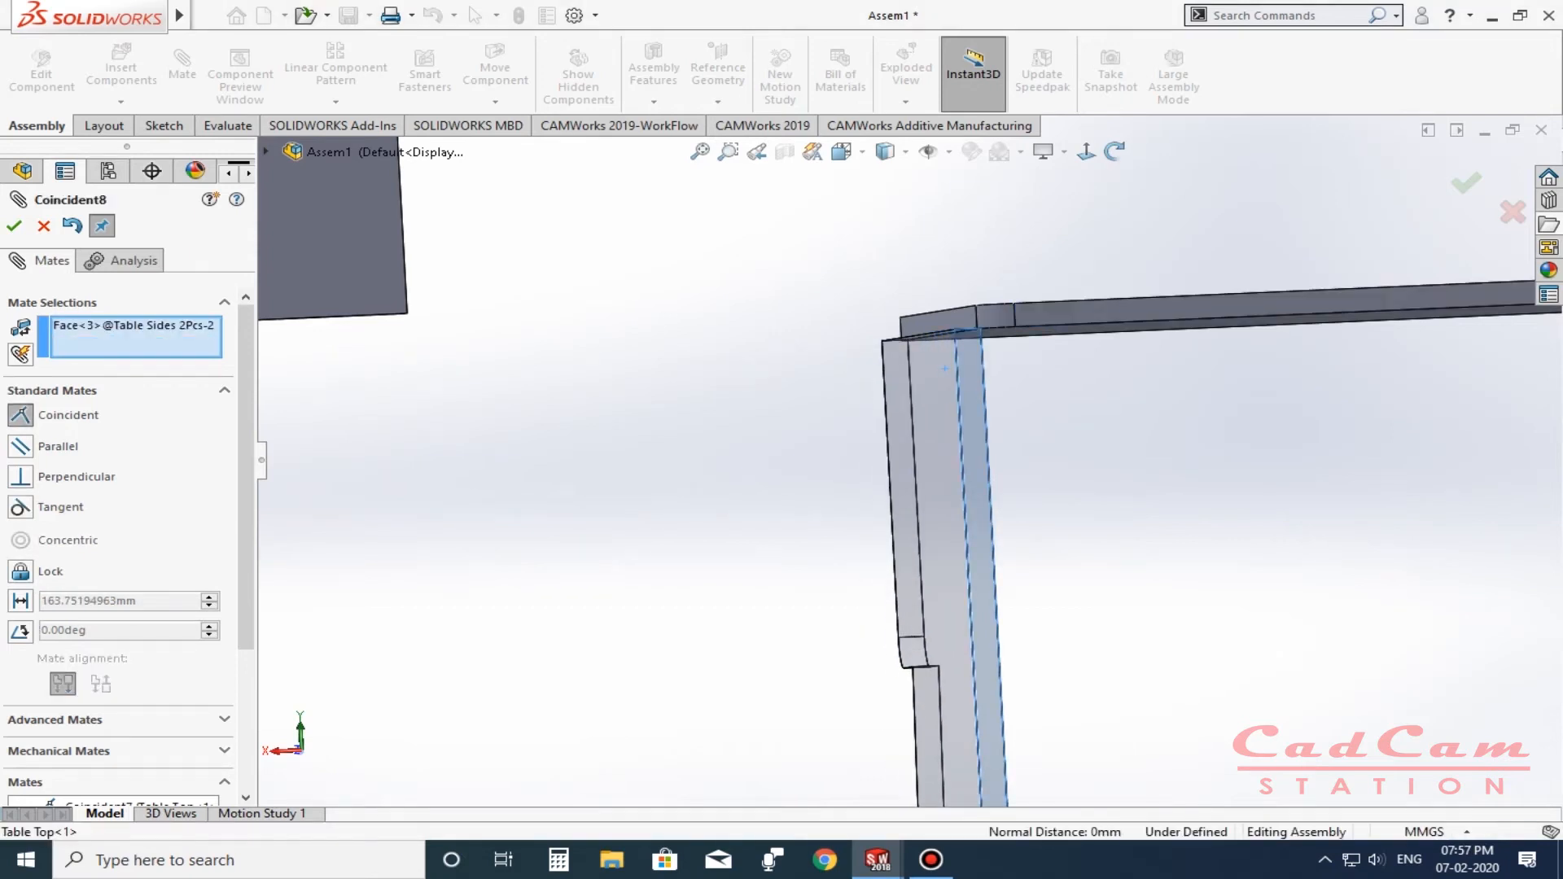
scroll(365, 535, up, 5)
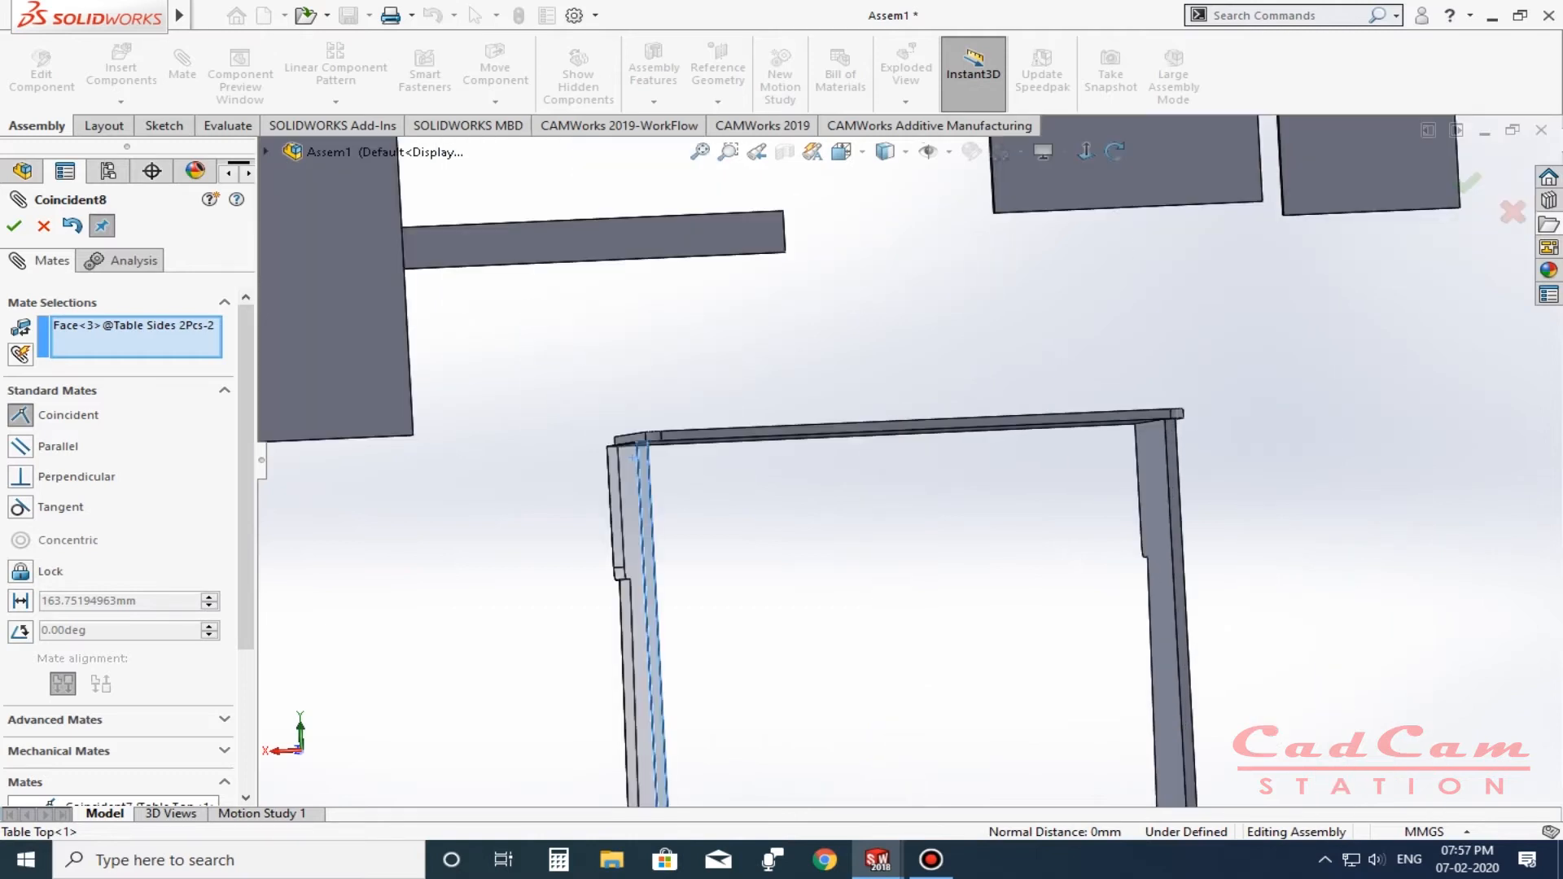
scroll(1435, 429, down, 2)
click(1113, 456)
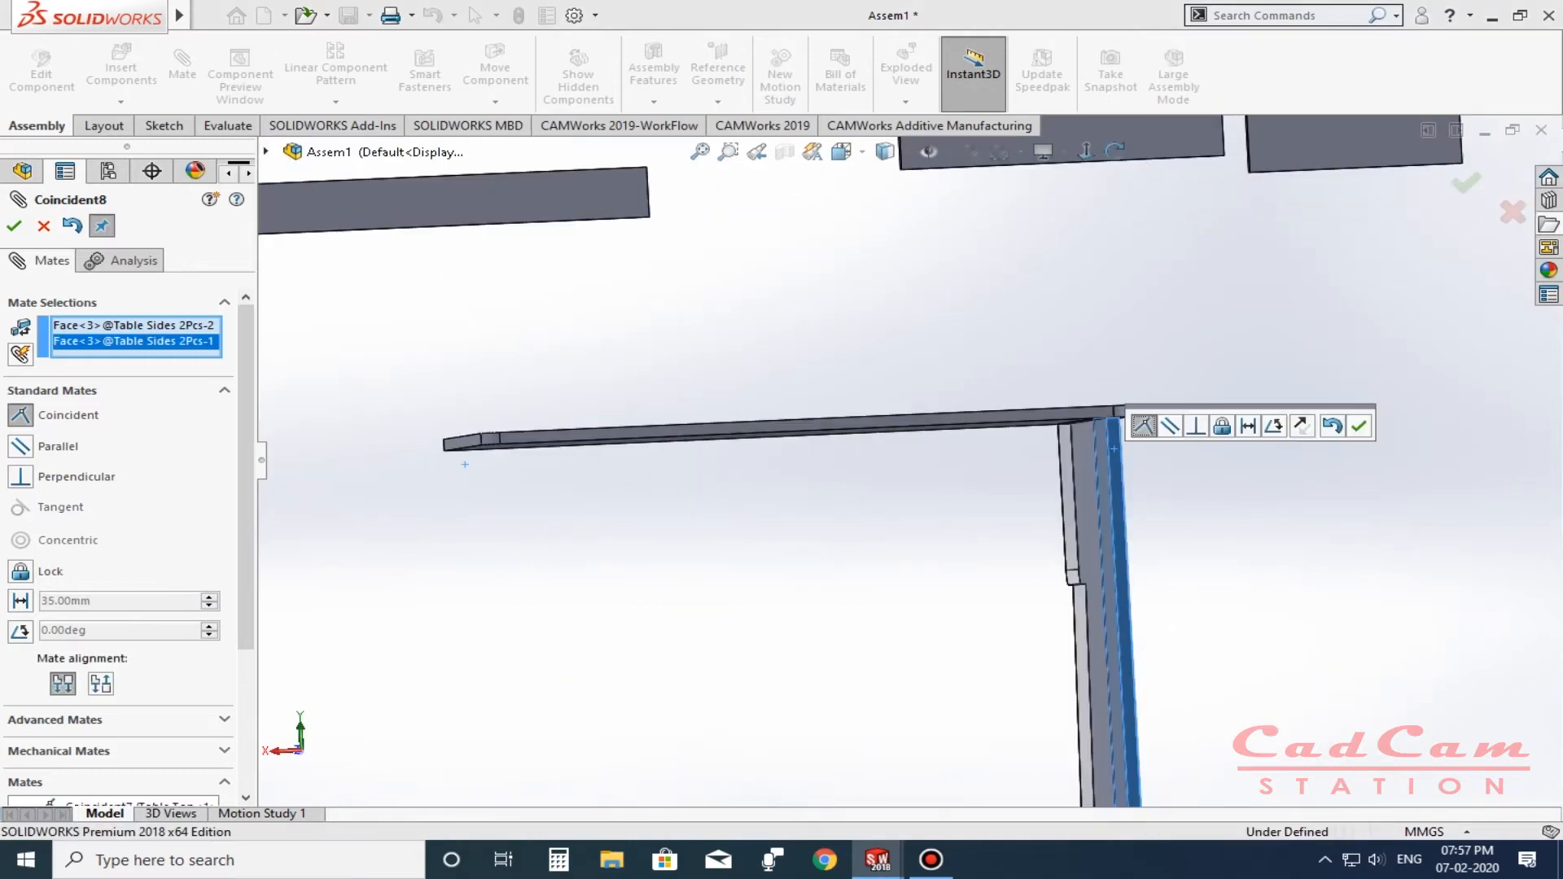
click(1358, 425)
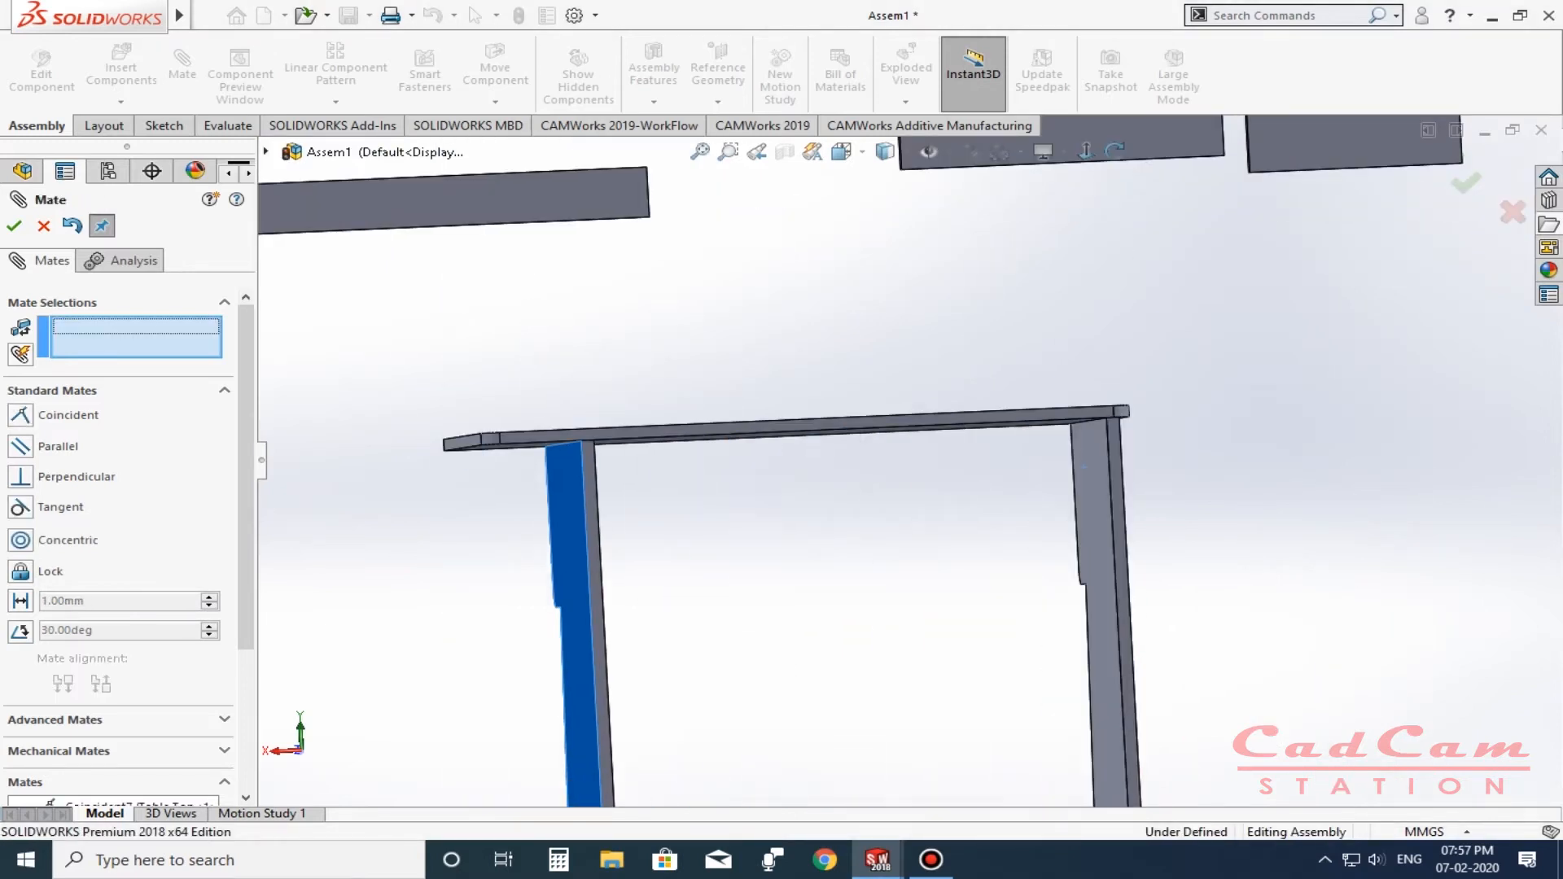
Add a 10 mm distance mate between the second Table Sides panel's broad outer face and the Table Top's short end face.
middle_drag(537, 533, 781, 500)
scroll(711, 439, down, 3)
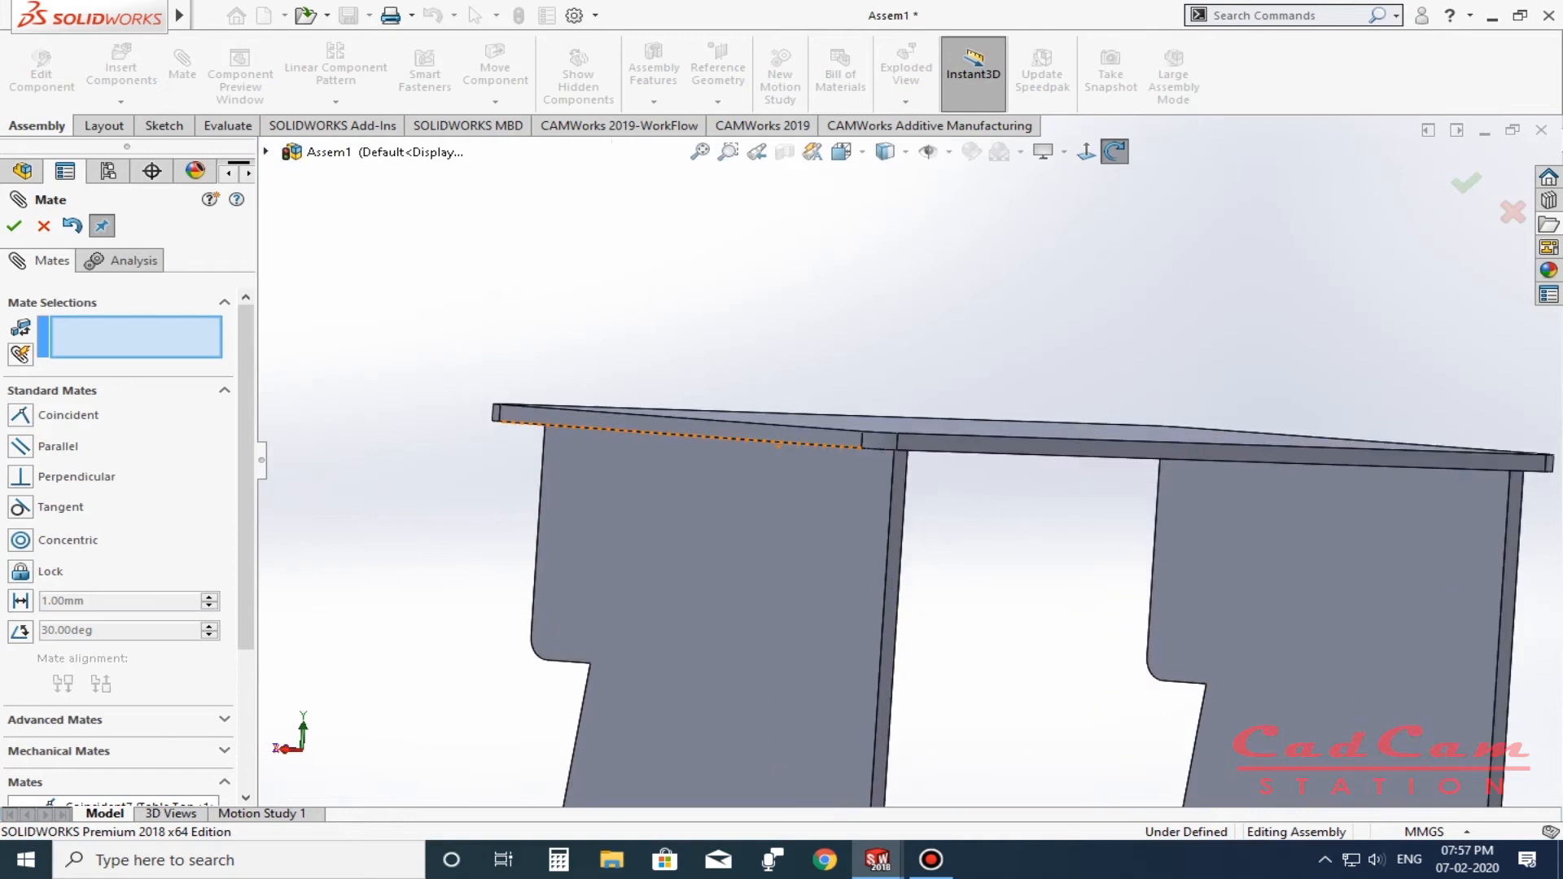
click(700, 427)
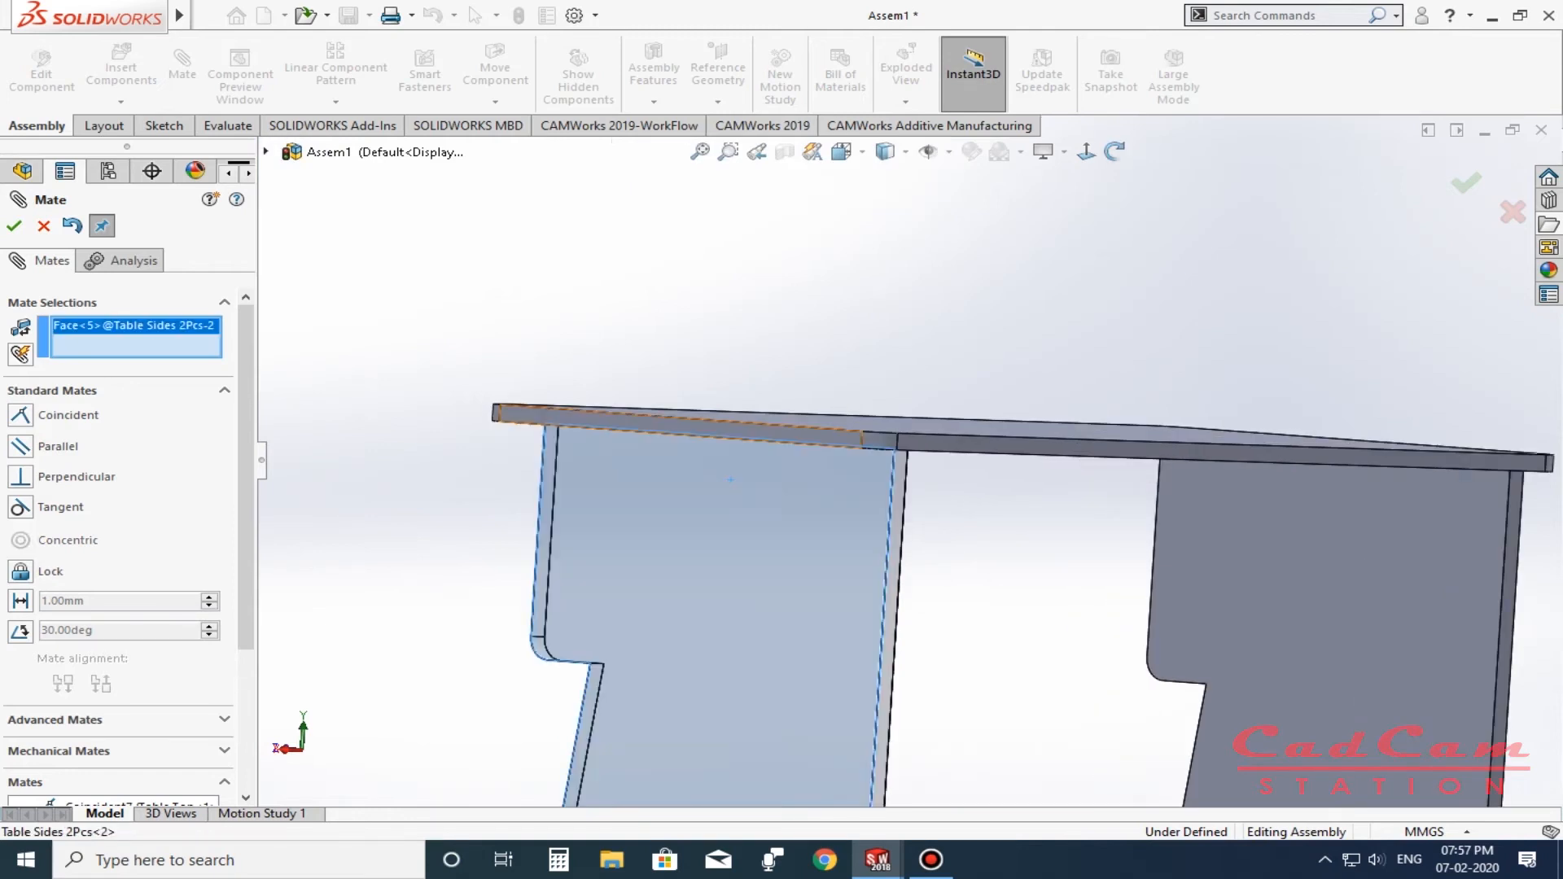
click(562, 404)
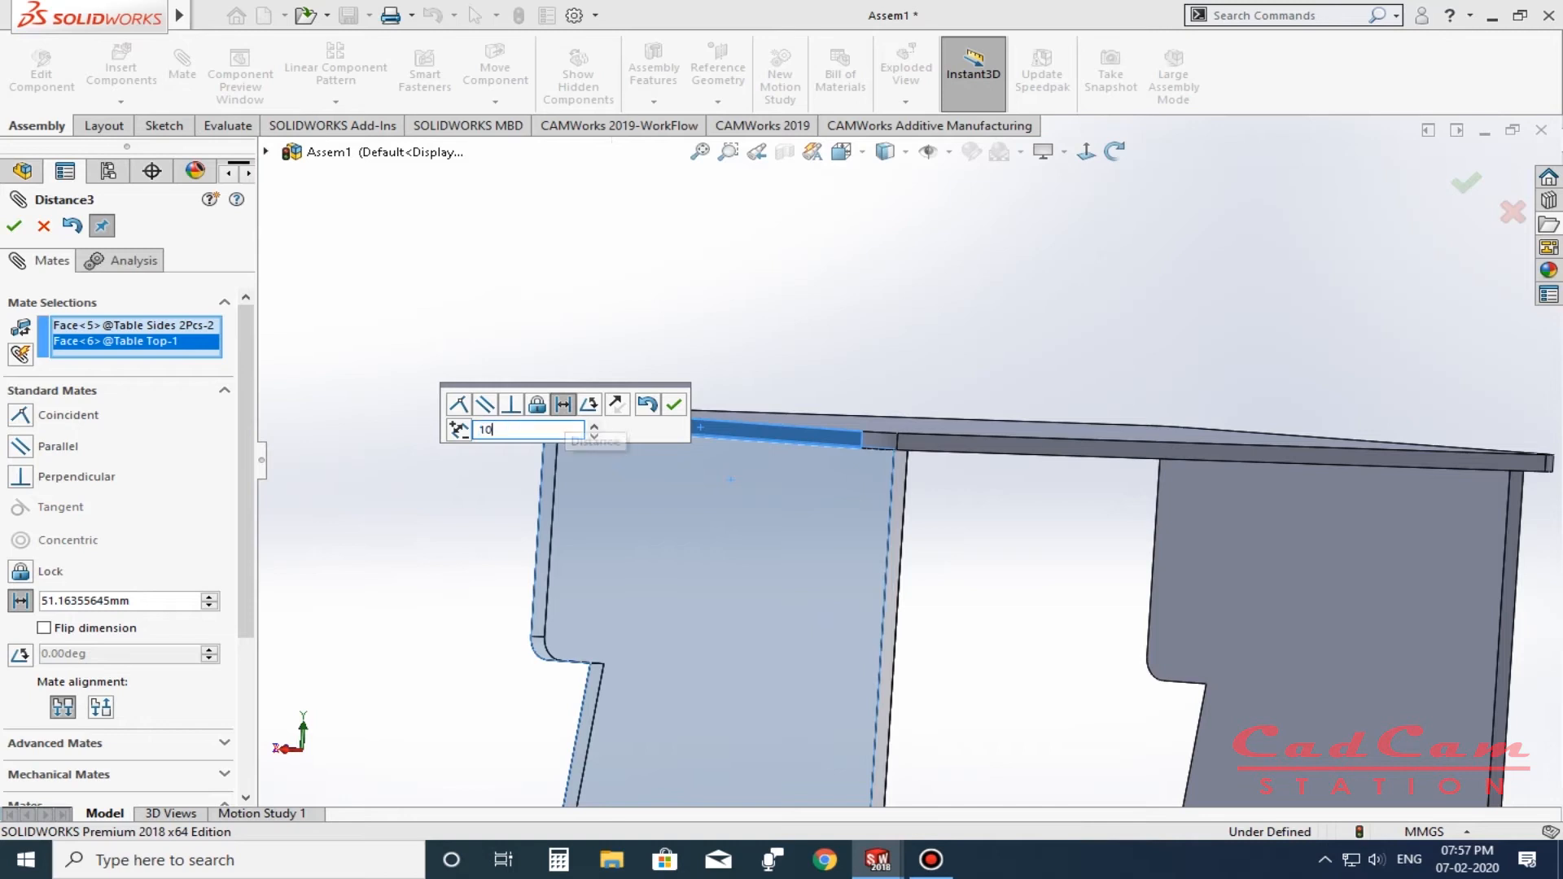
text(10)
key(Return)
click(673, 405)
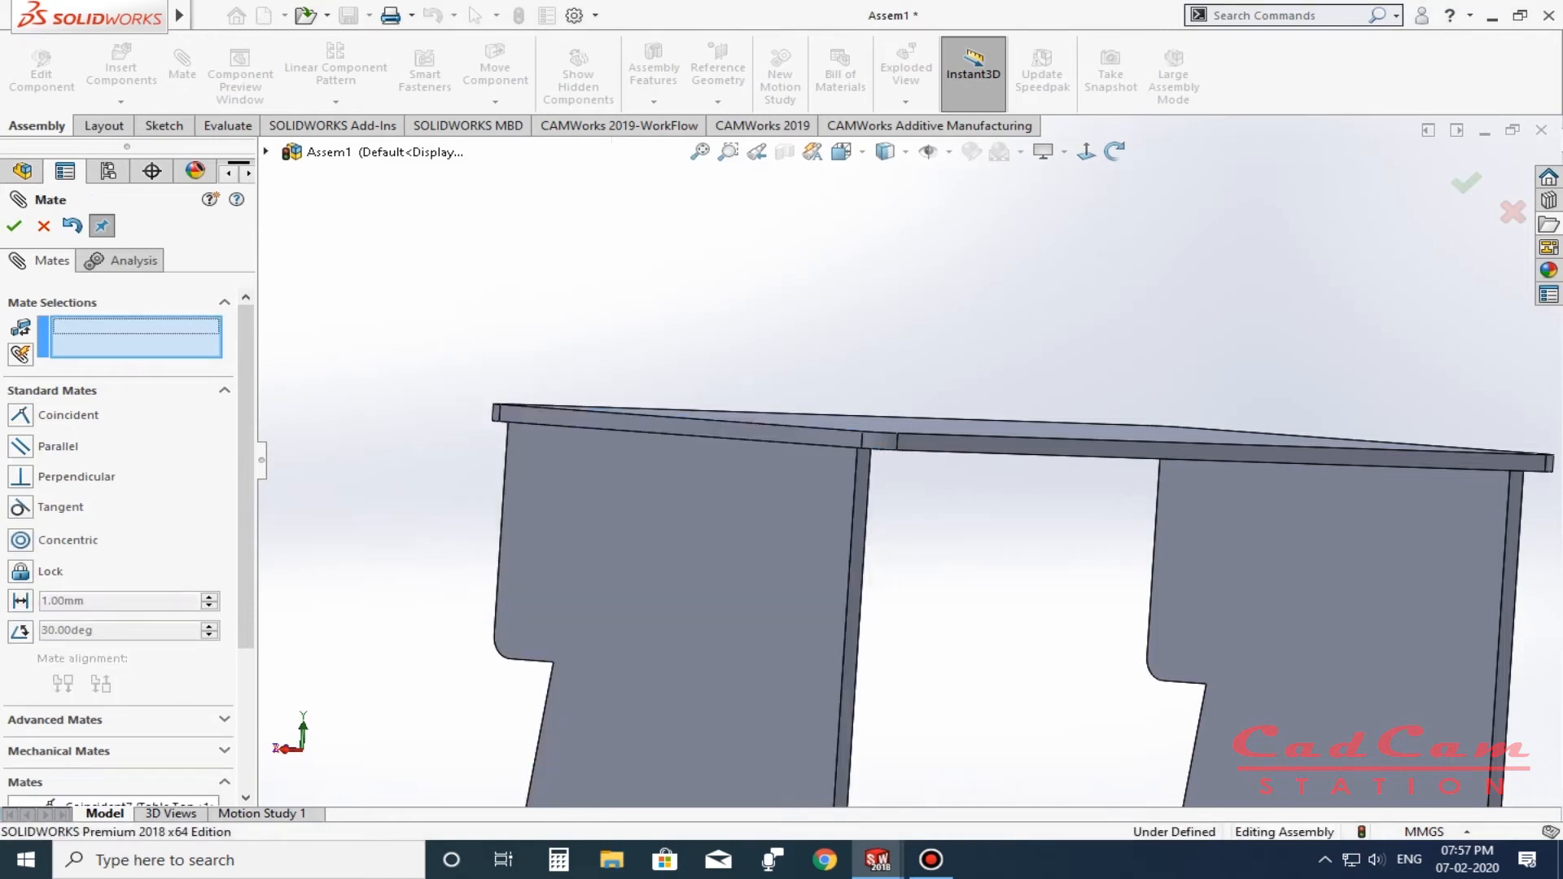
scroll(908, 465, up, 4)
key(Escape)
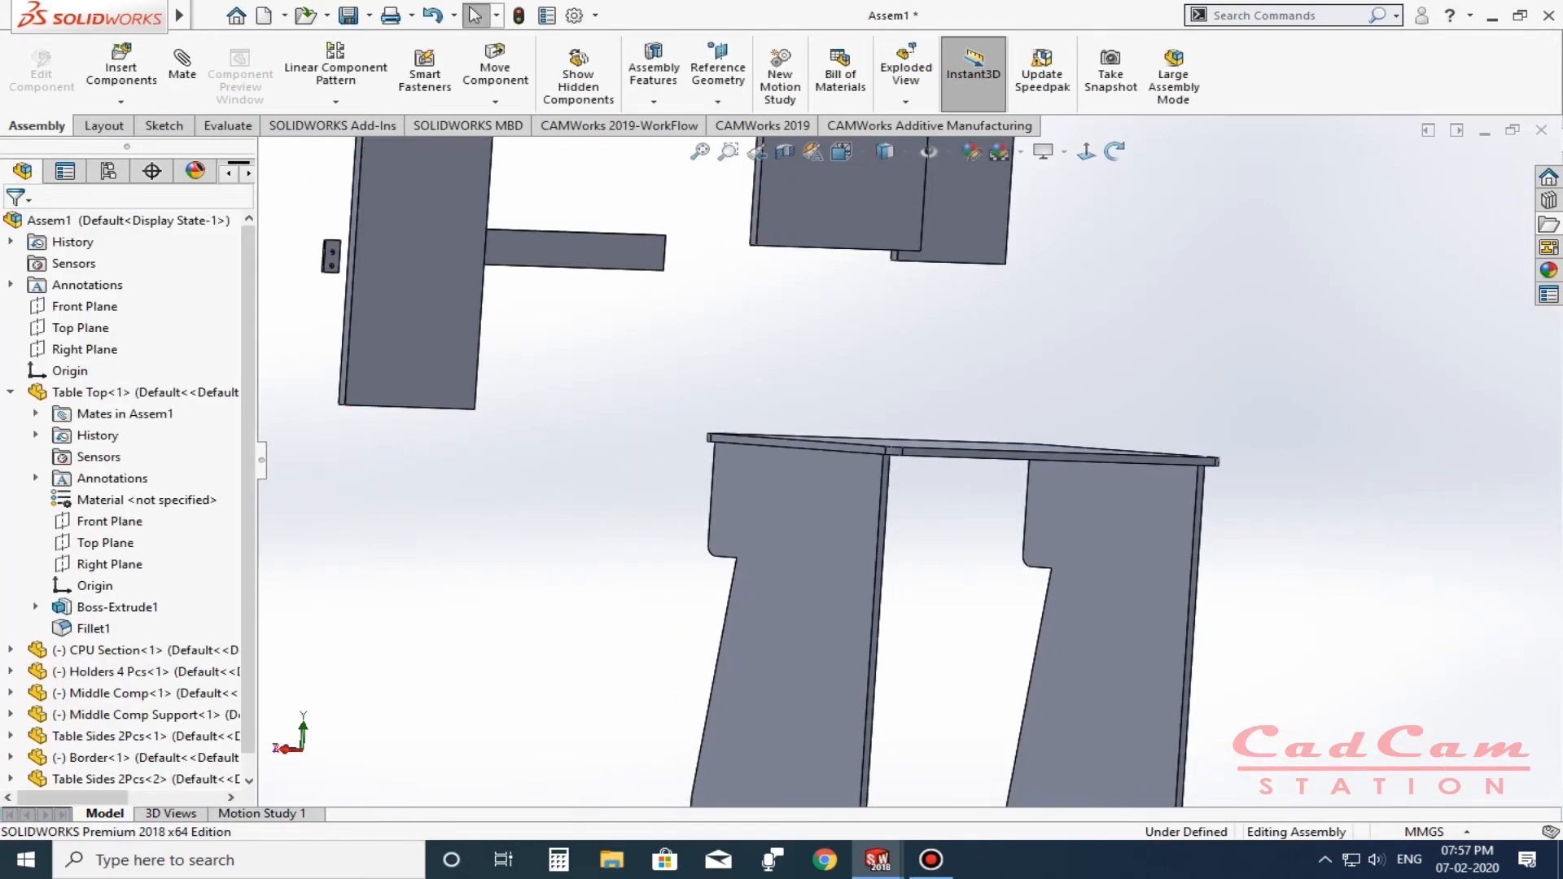
Measure the distance between the inner faces of the two Table Sides panels.
scroll(1301, 414, up, 1)
middle_drag(863, 488, 1172, 494)
scroll(1020, 527, down, 3)
scroll(904, 476, up, 2)
click(901, 477)
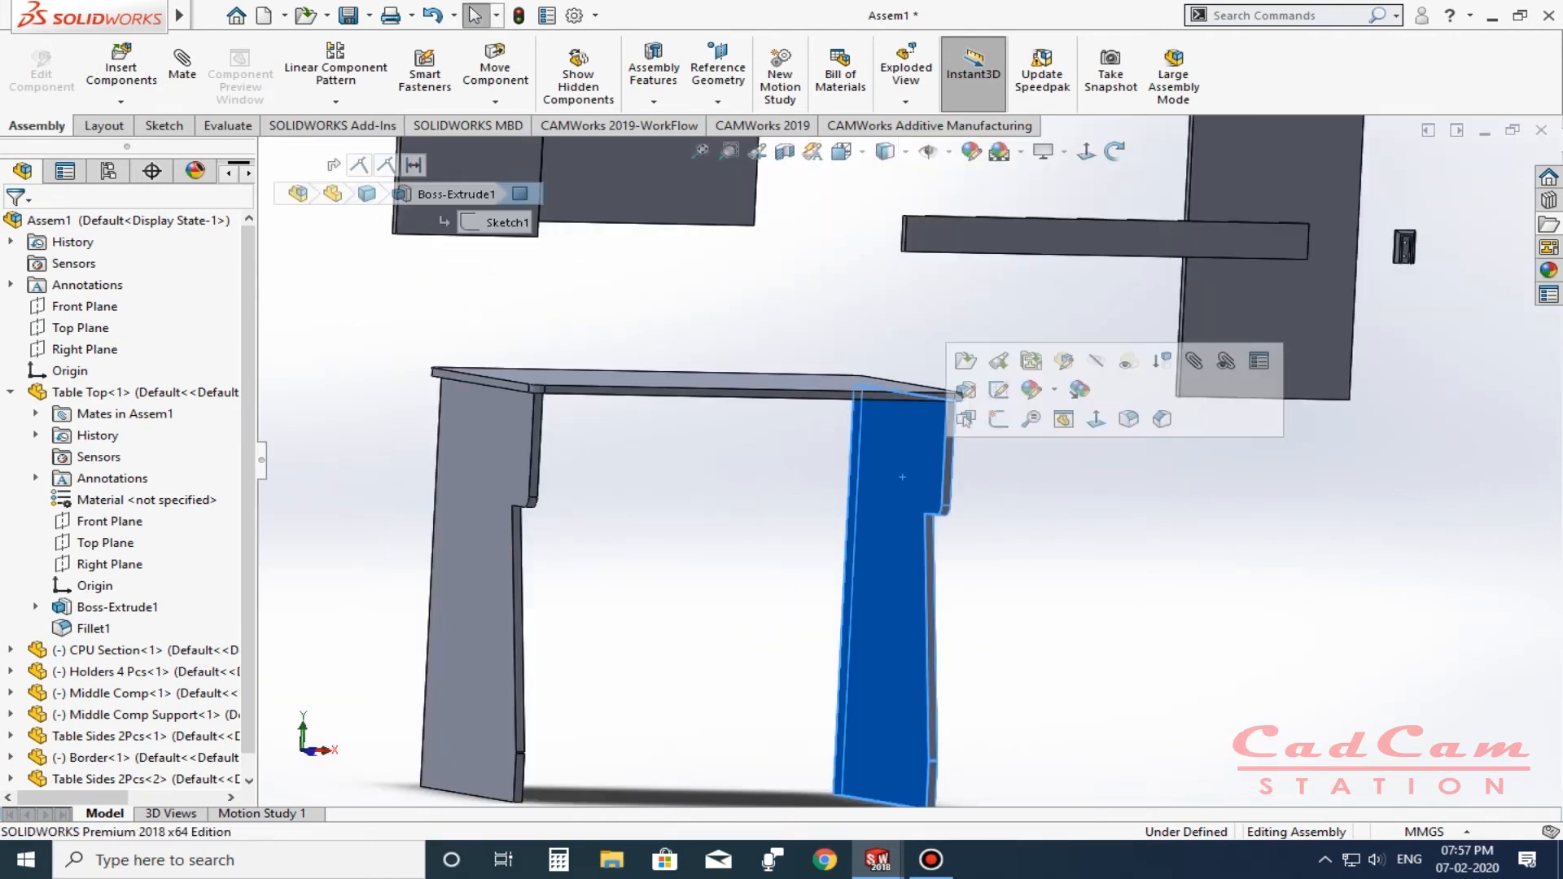
key(Escape)
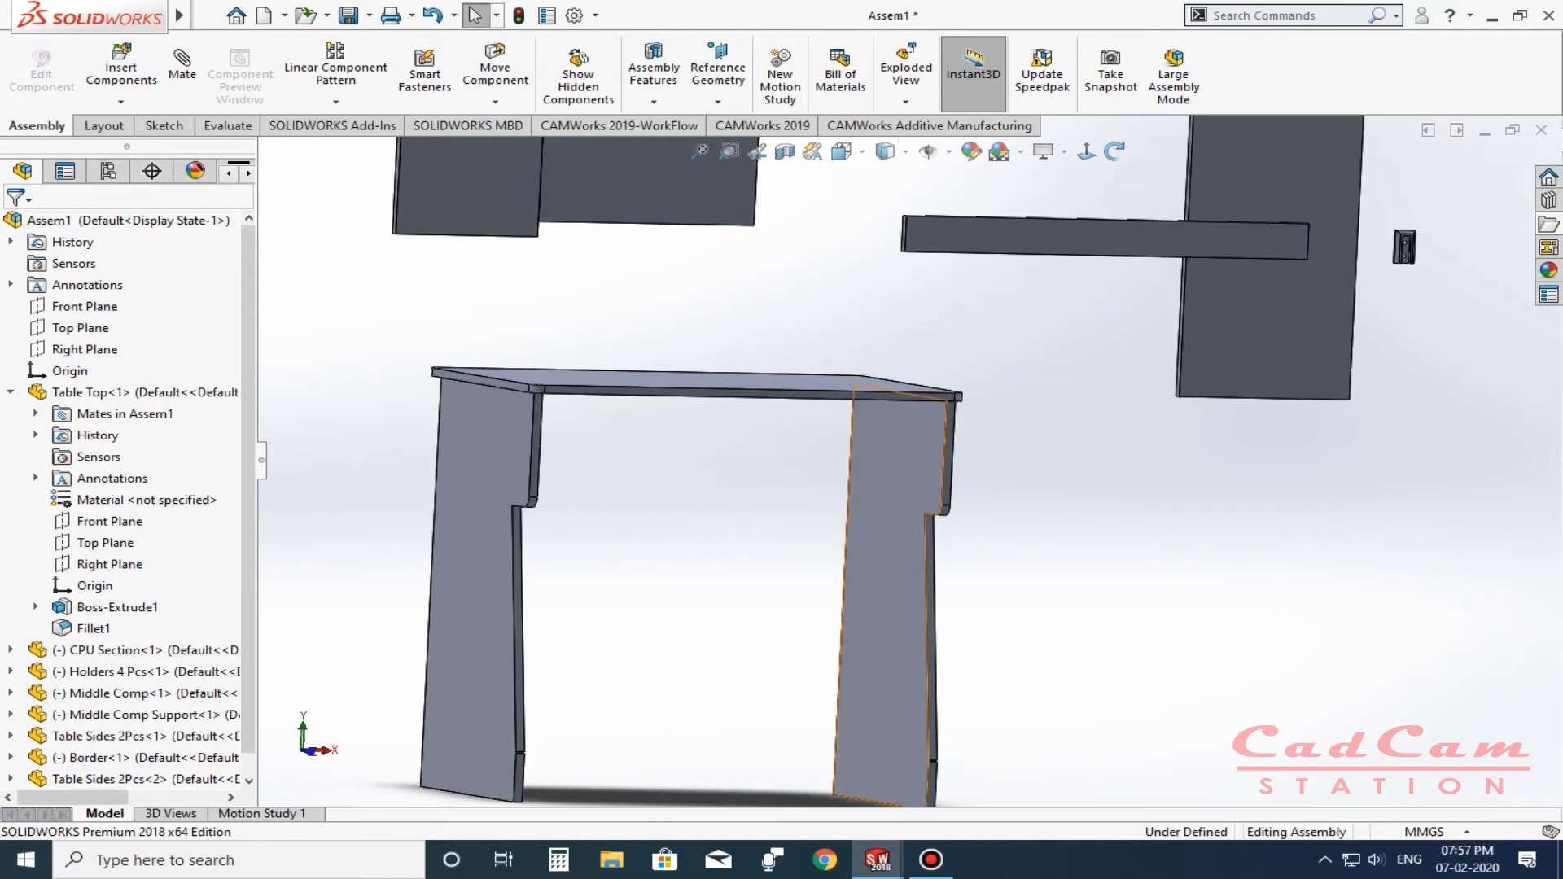
key(m)
click(889, 490)
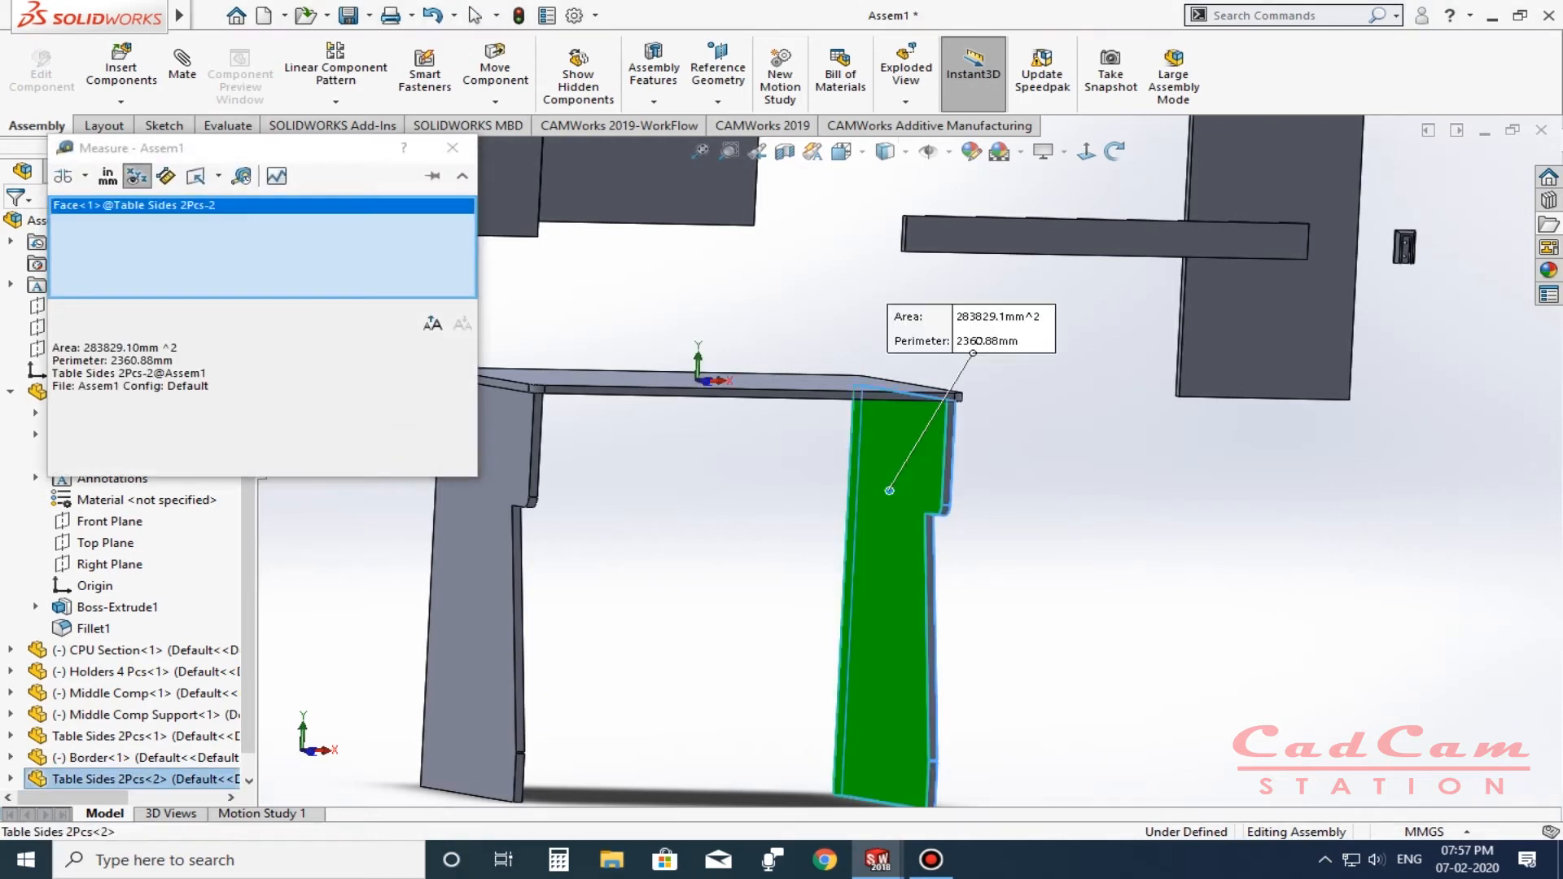
middle_drag(907, 517, 806, 519)
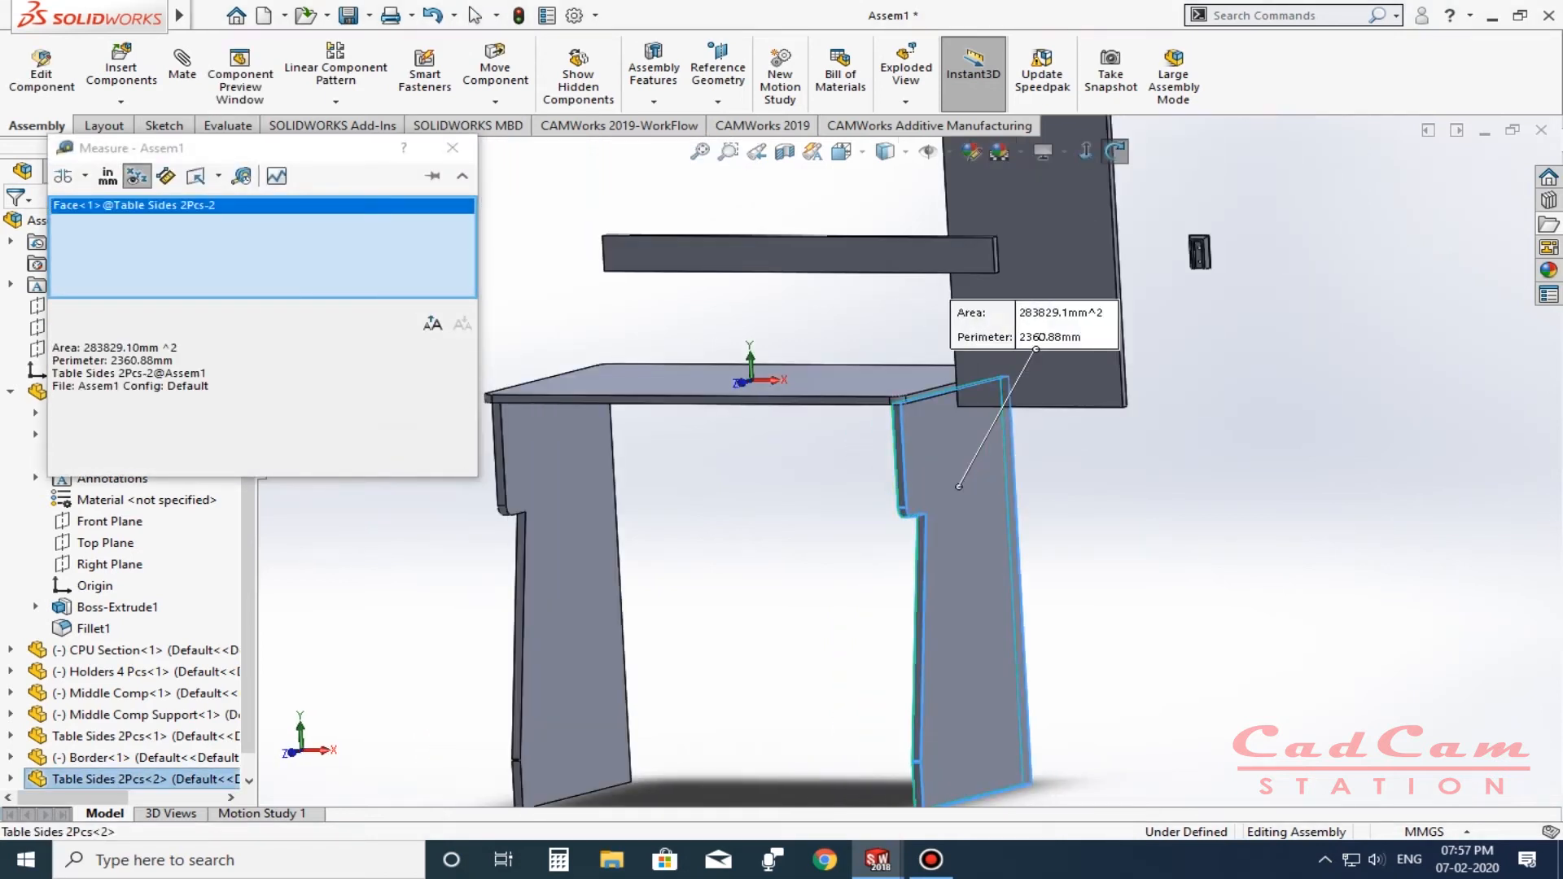
click(586, 500)
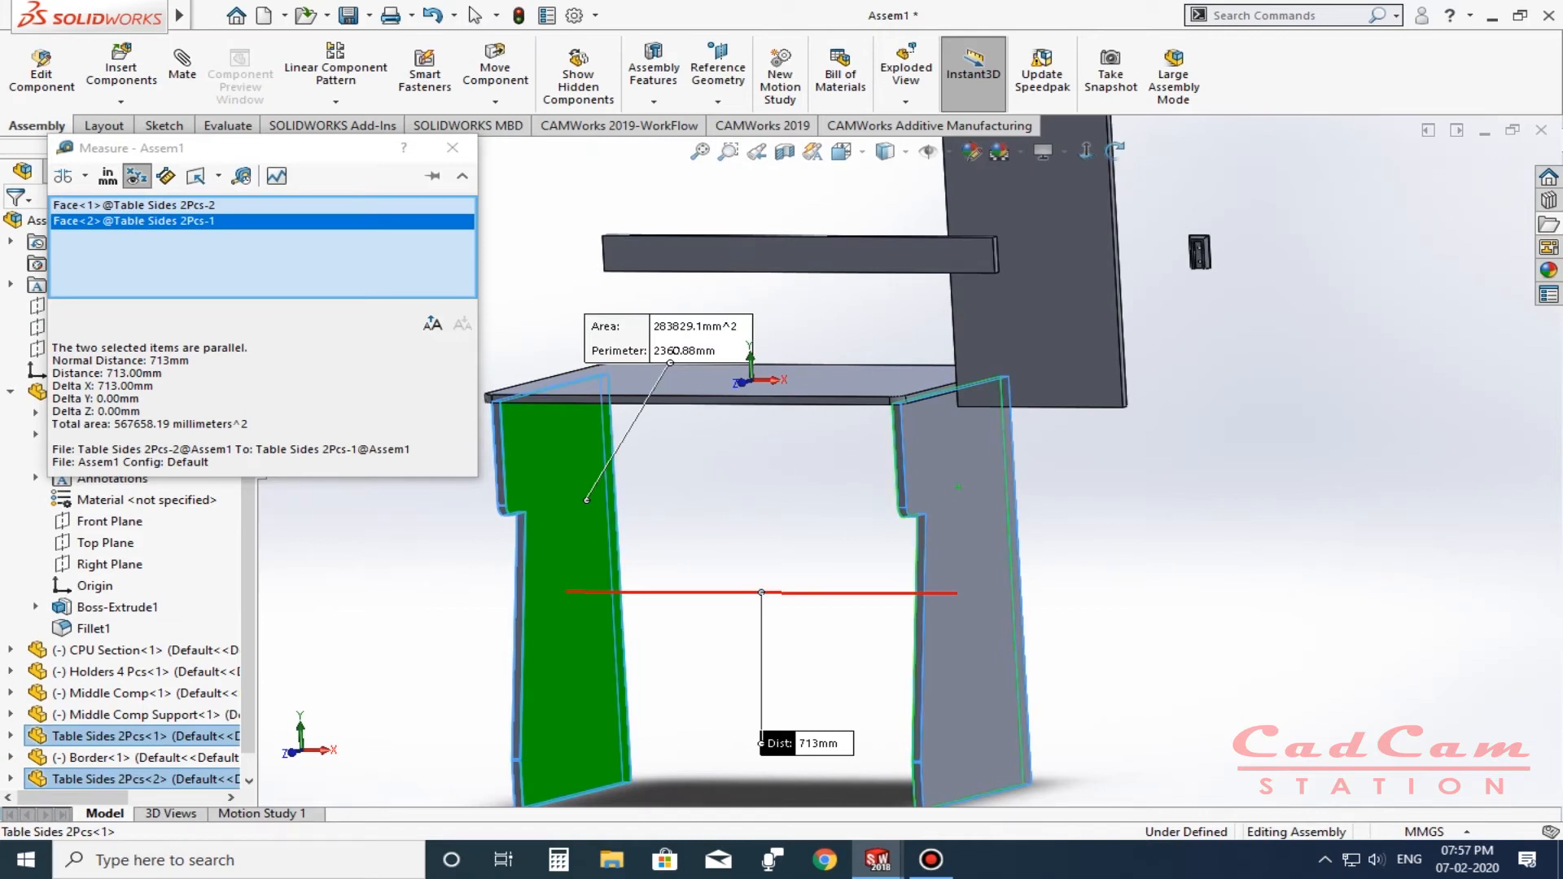
key(Escape)
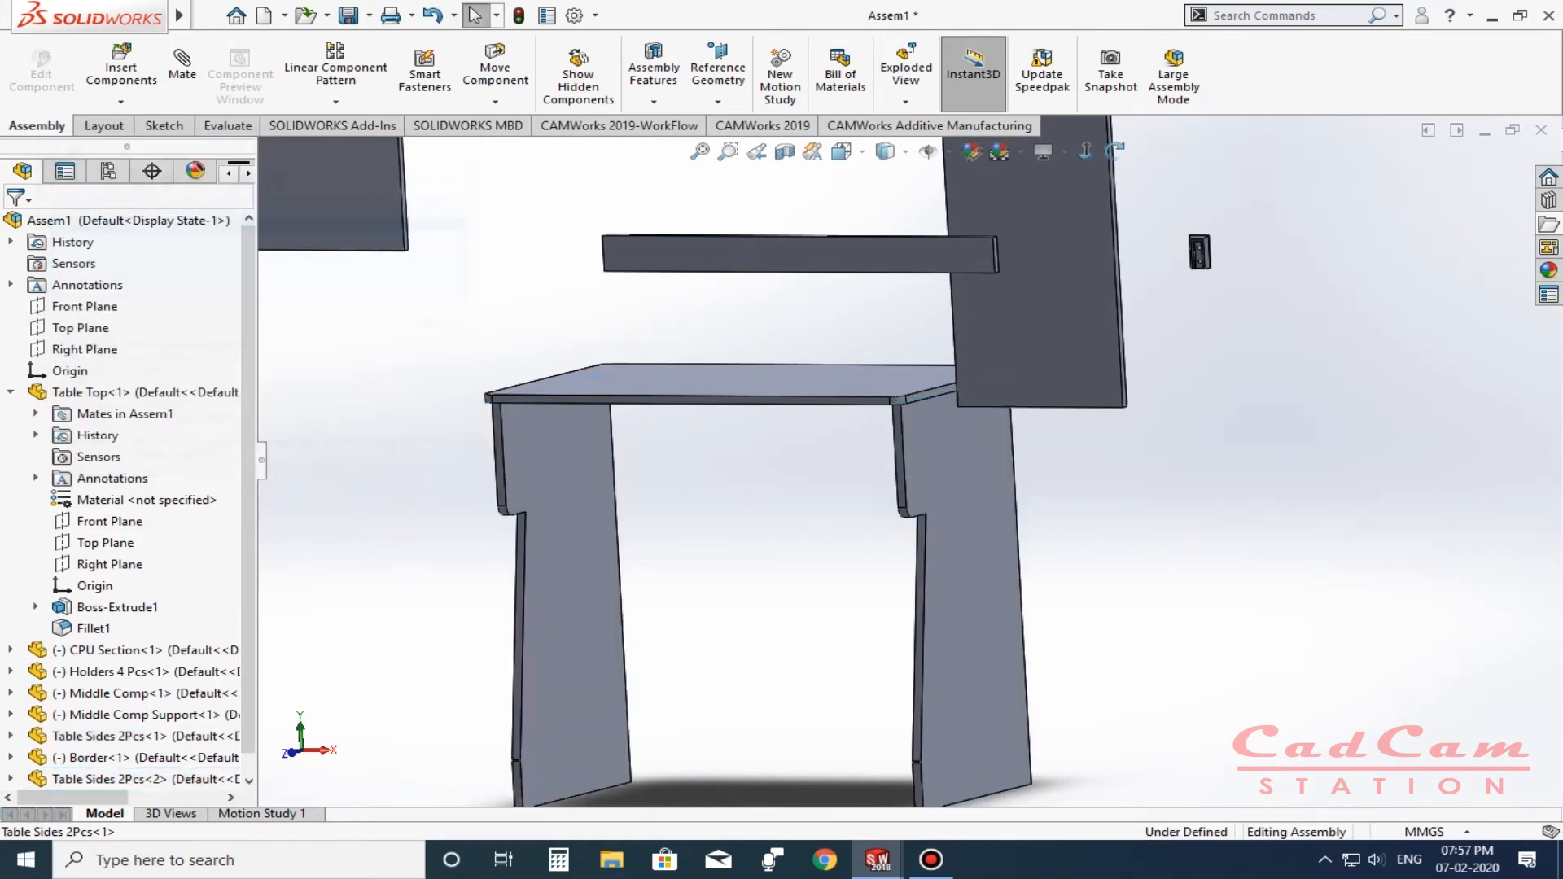
scroll(908, 460, up, 3)
middle_drag(814, 460, 944, 456)
middle_drag(1050, 513, 912, 562)
scroll(887, 565, down, 2)
middle_drag(917, 446, 854, 407)
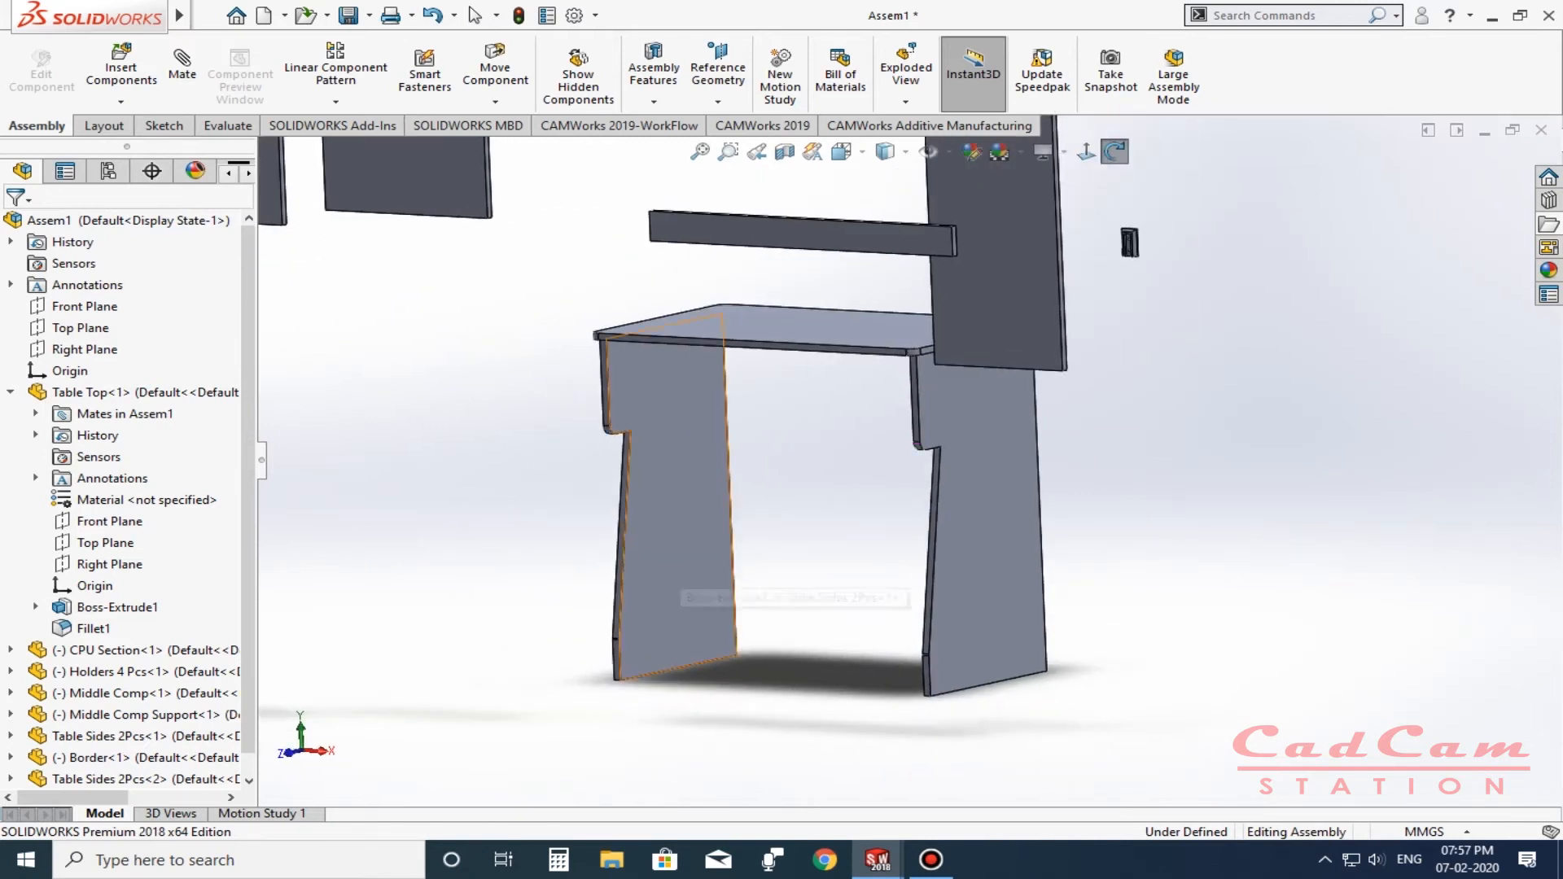
middle_drag(773, 598, 773, 494)
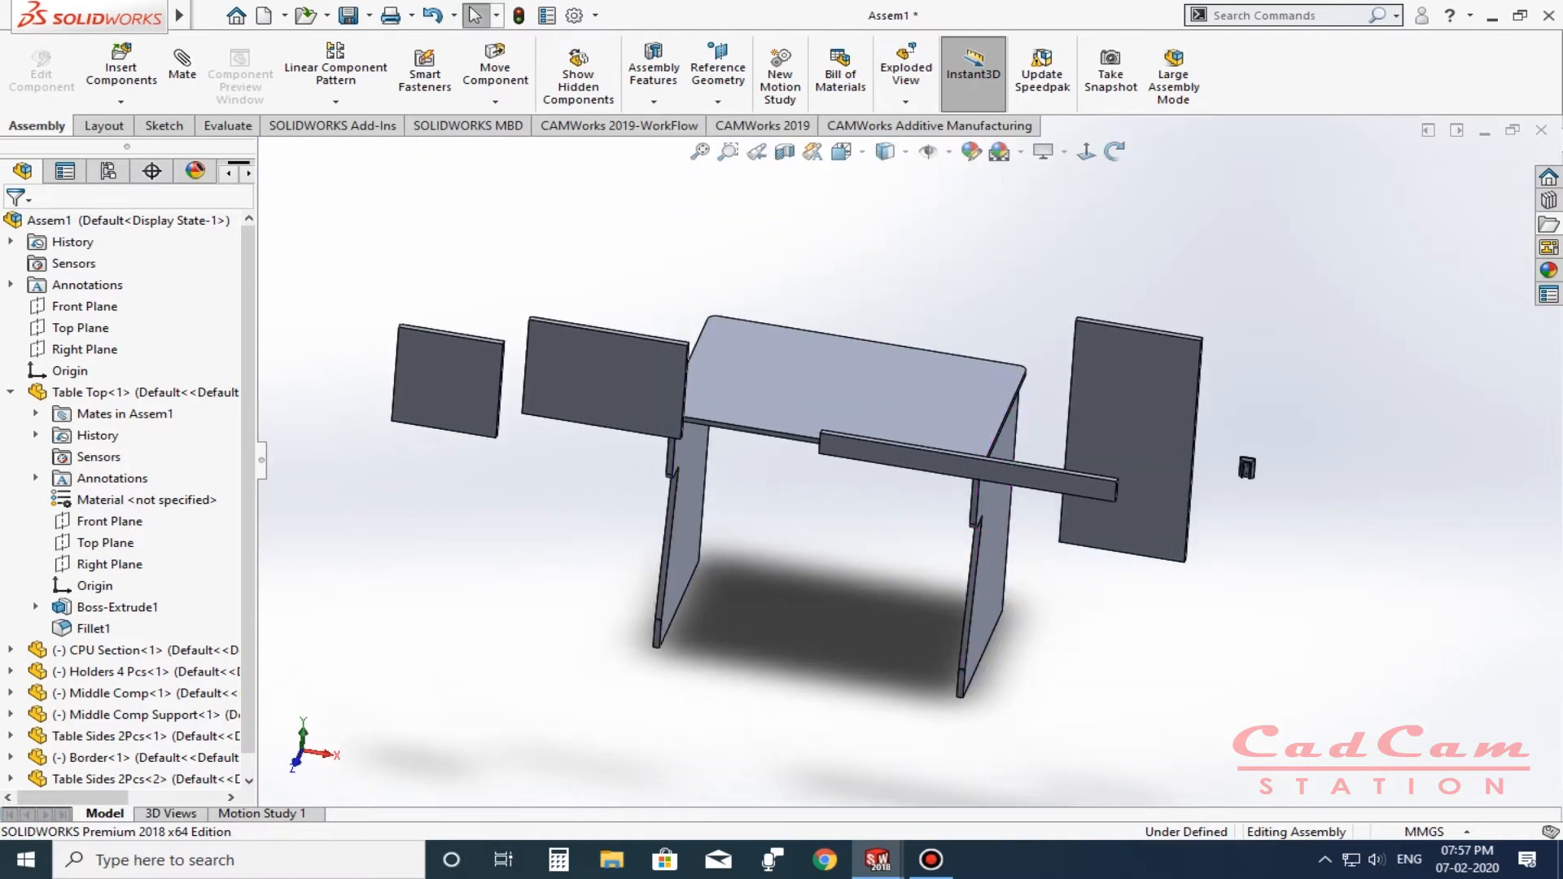
Move Middle Comp clear of the table and position the Border low between the two Table Sides panels.
drag(614, 379, 813, 575)
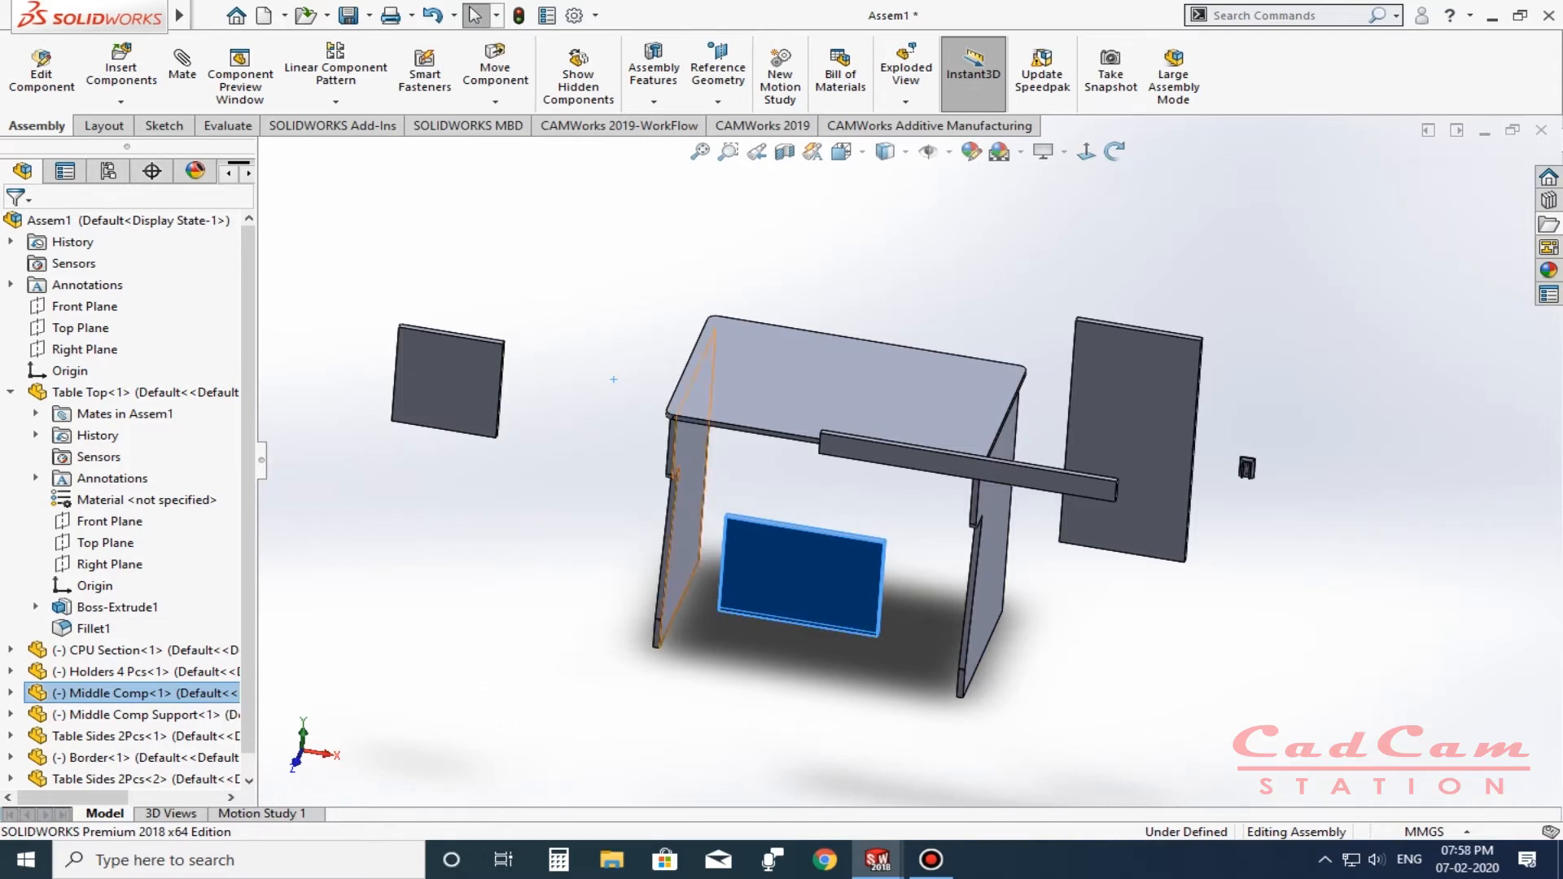
key(ctrl+z)
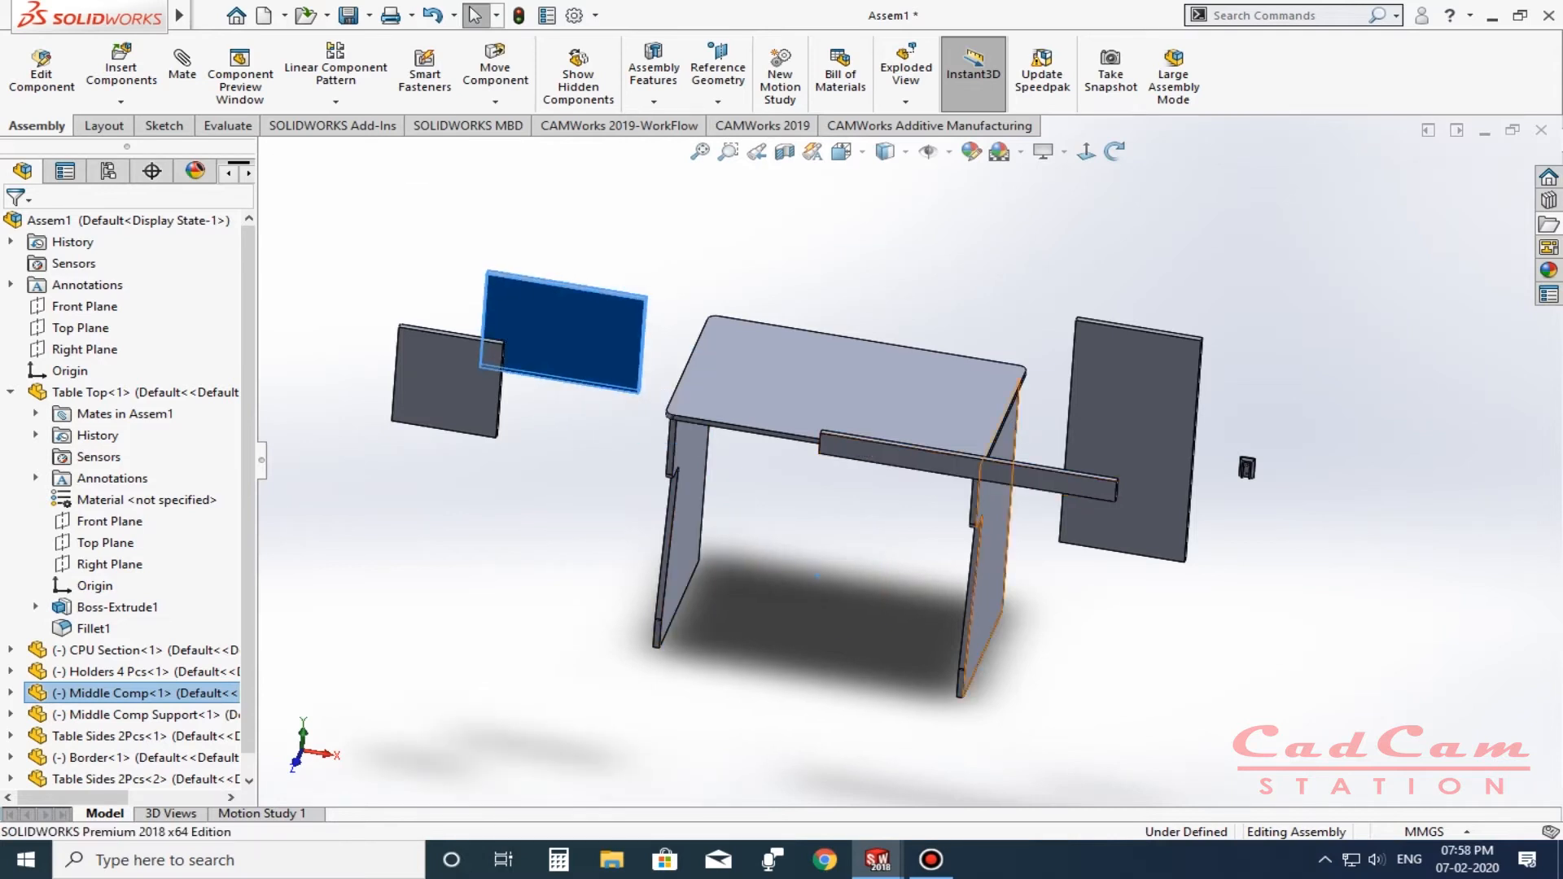
key(ctrl+z)
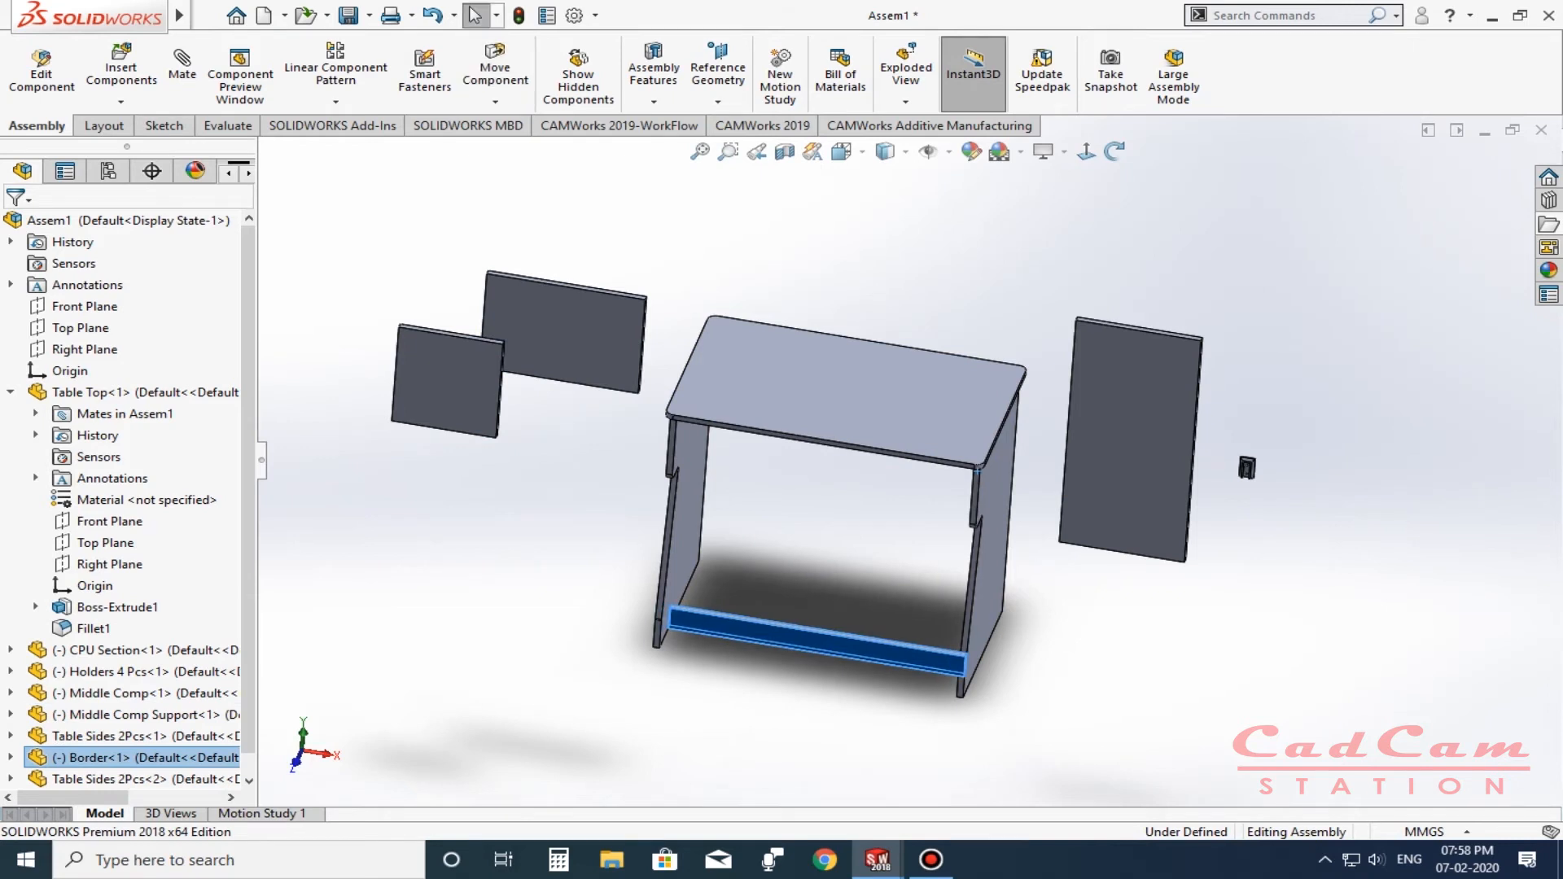
scroll(907, 459, up, 3)
scroll(863, 567, down, 10)
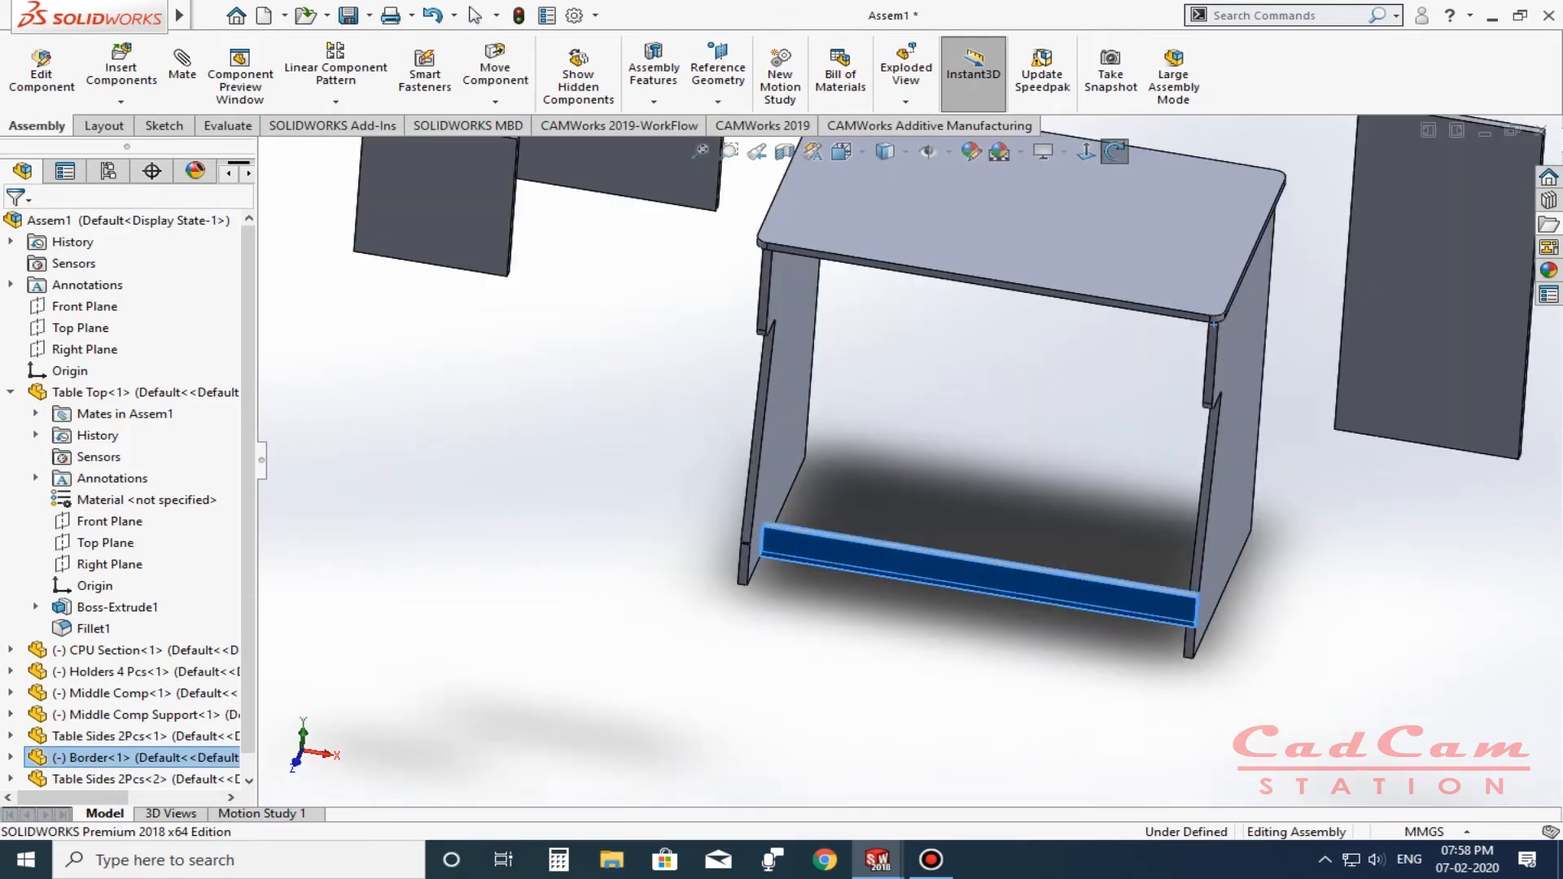
scroll(906, 460, up, 4)
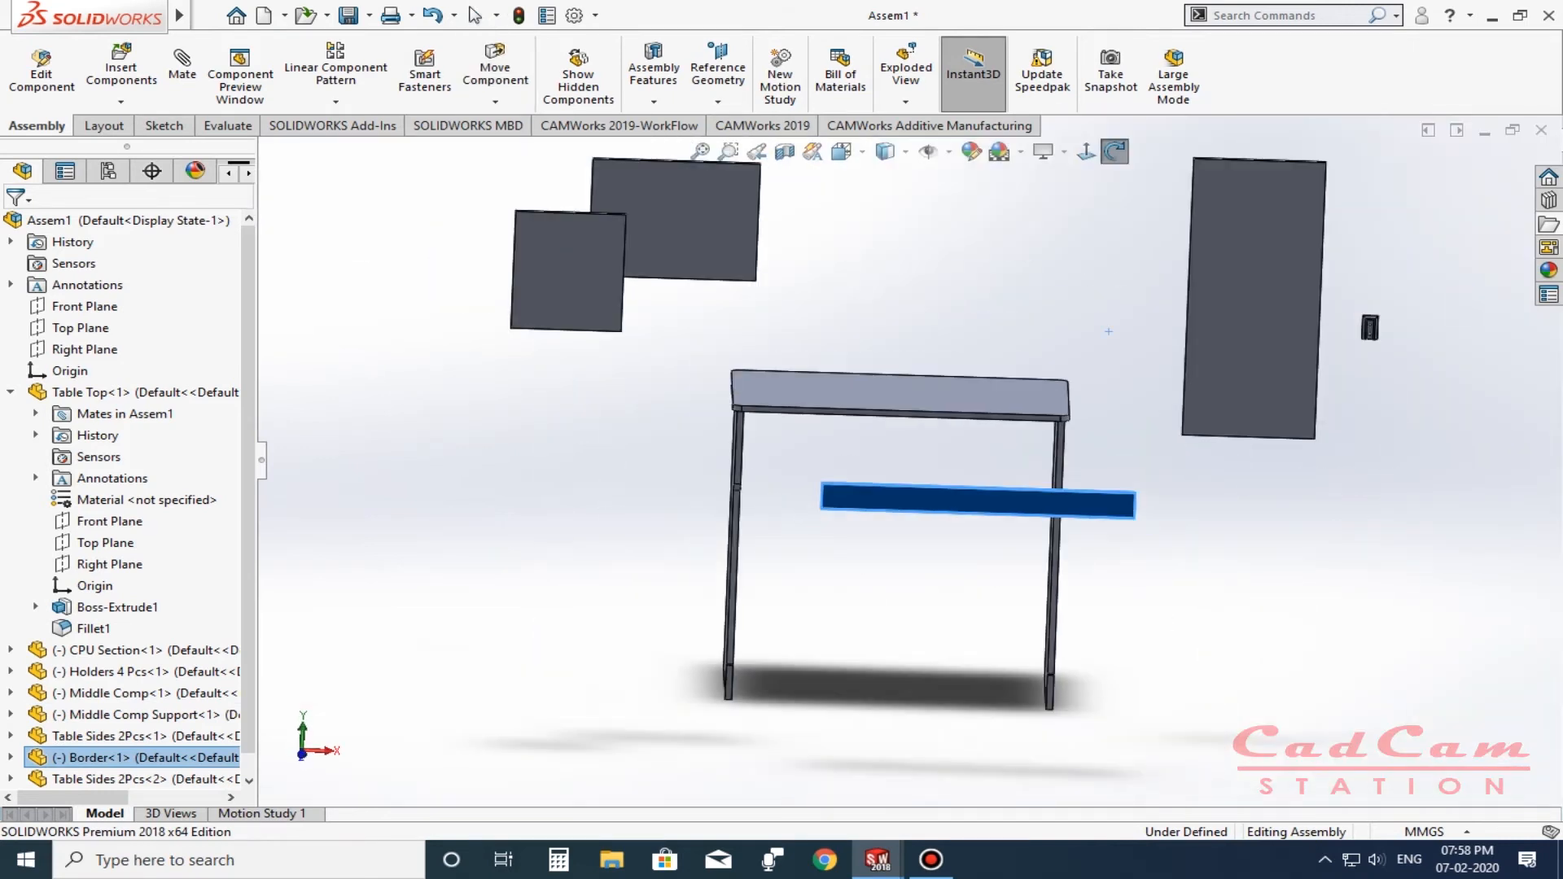
middle_drag(1107, 331, 900, 260)
drag(907, 492, 473, 548)
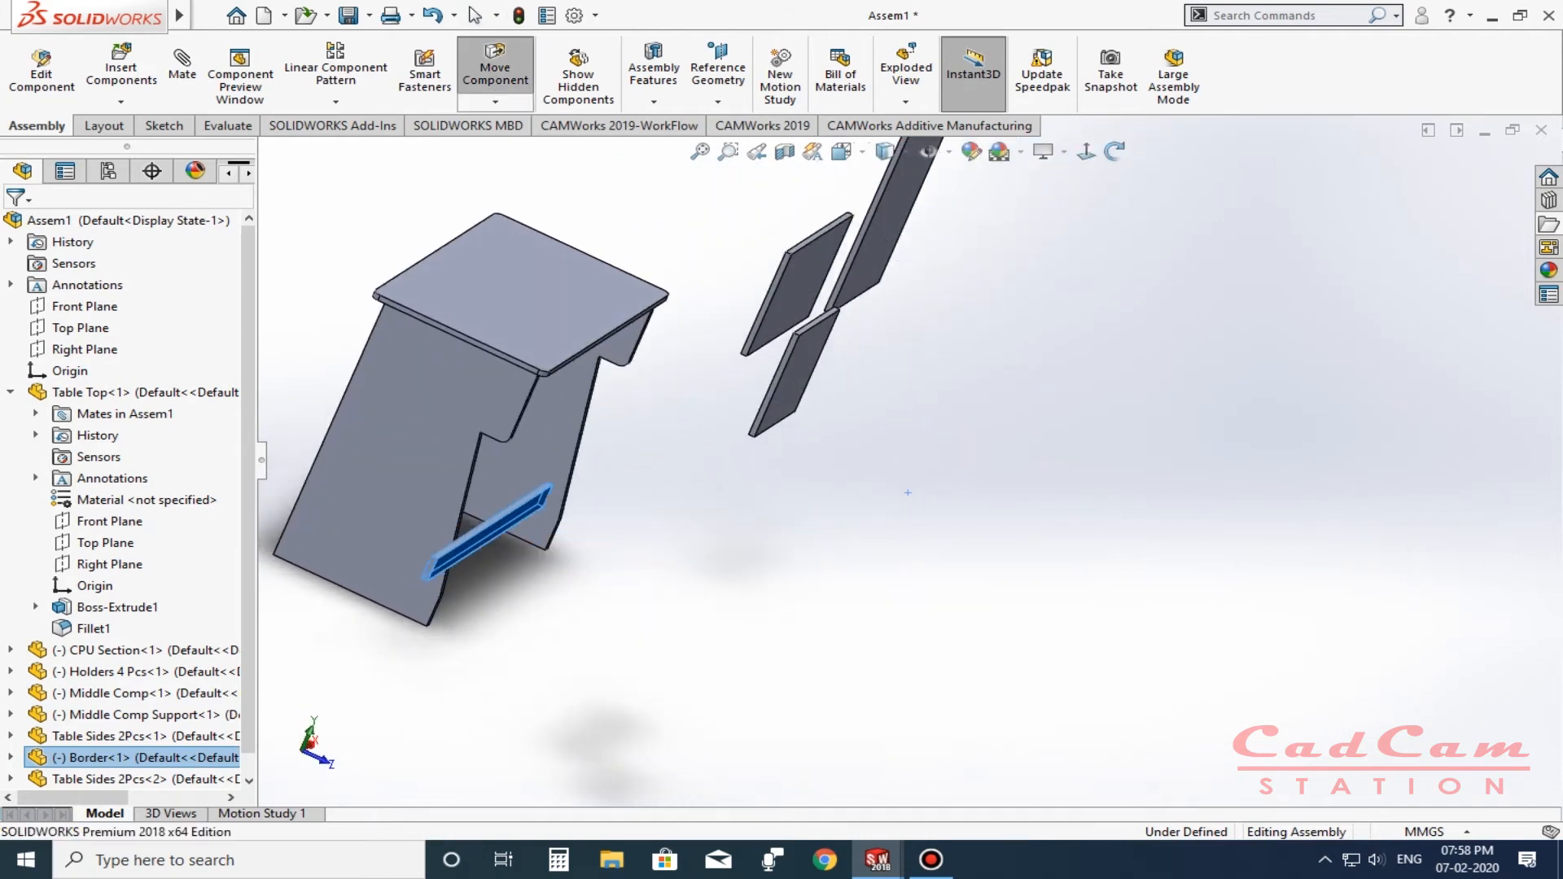
Add a coincident mate between the Border's short end face and the second Table Sides panel's inner face.
middle_drag(627, 425, 679, 537)
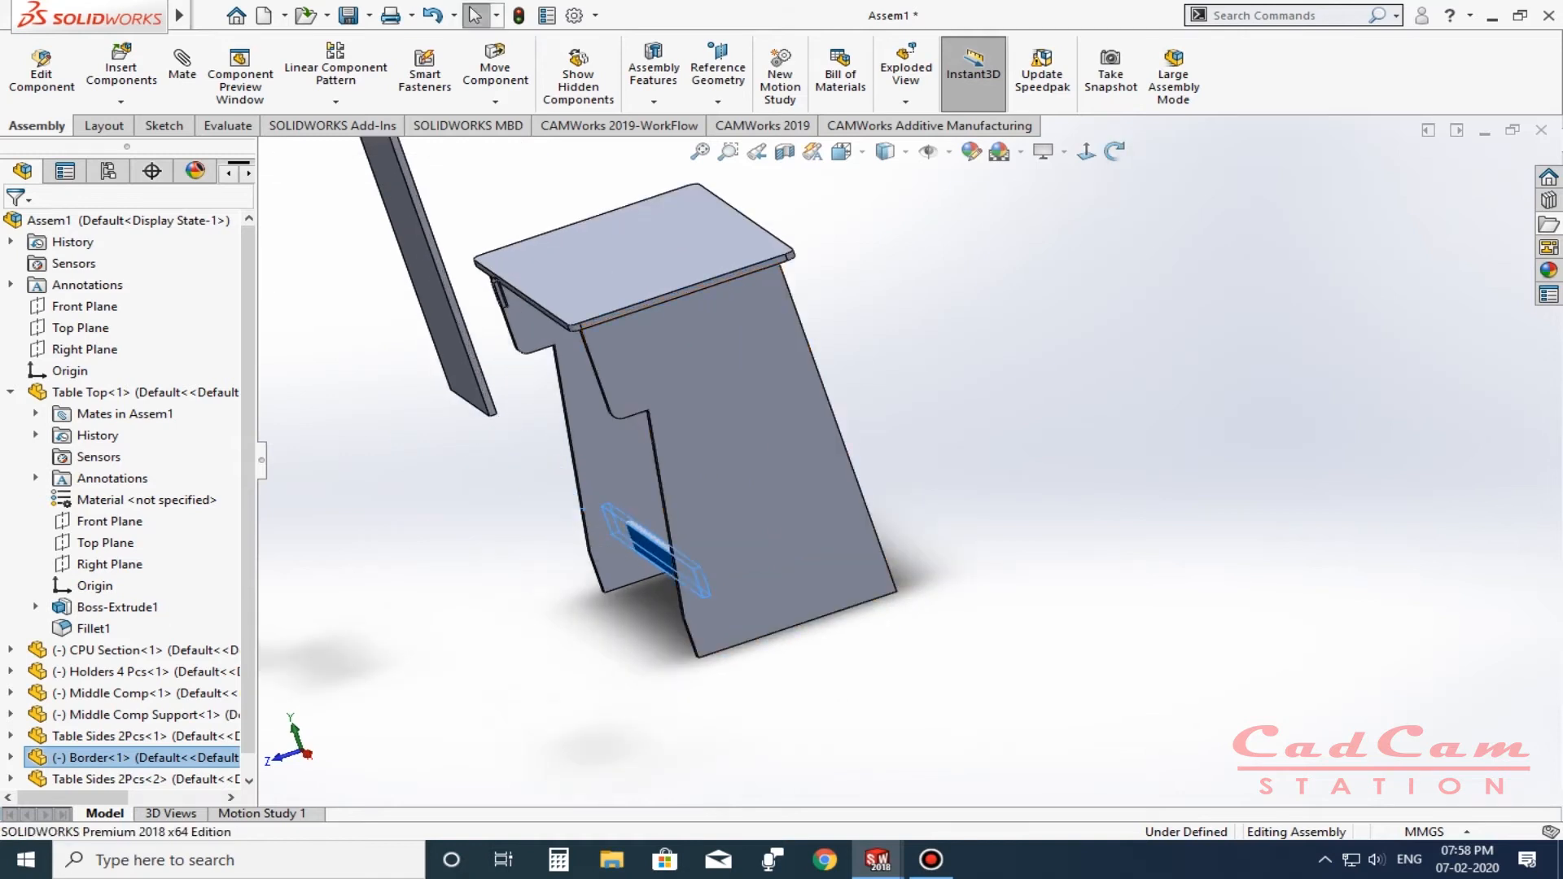
scroll(602, 599, down, 4)
middle_drag(639, 574, 988, 598)
scroll(1042, 619, down, 1)
scroll(1087, 626, down, 3)
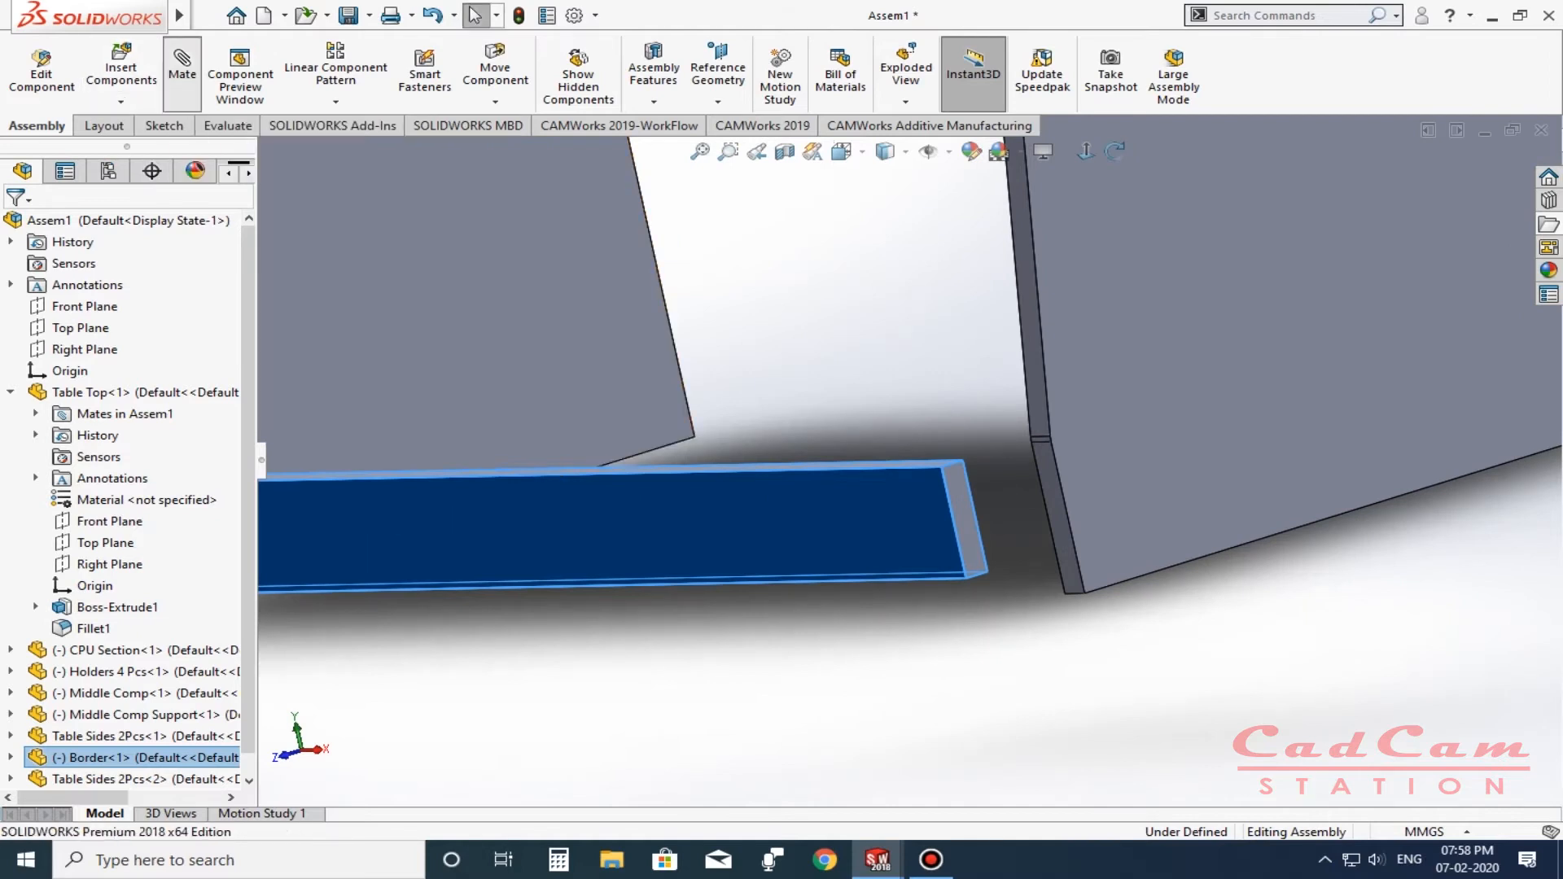
click(182, 65)
right_click(140, 334)
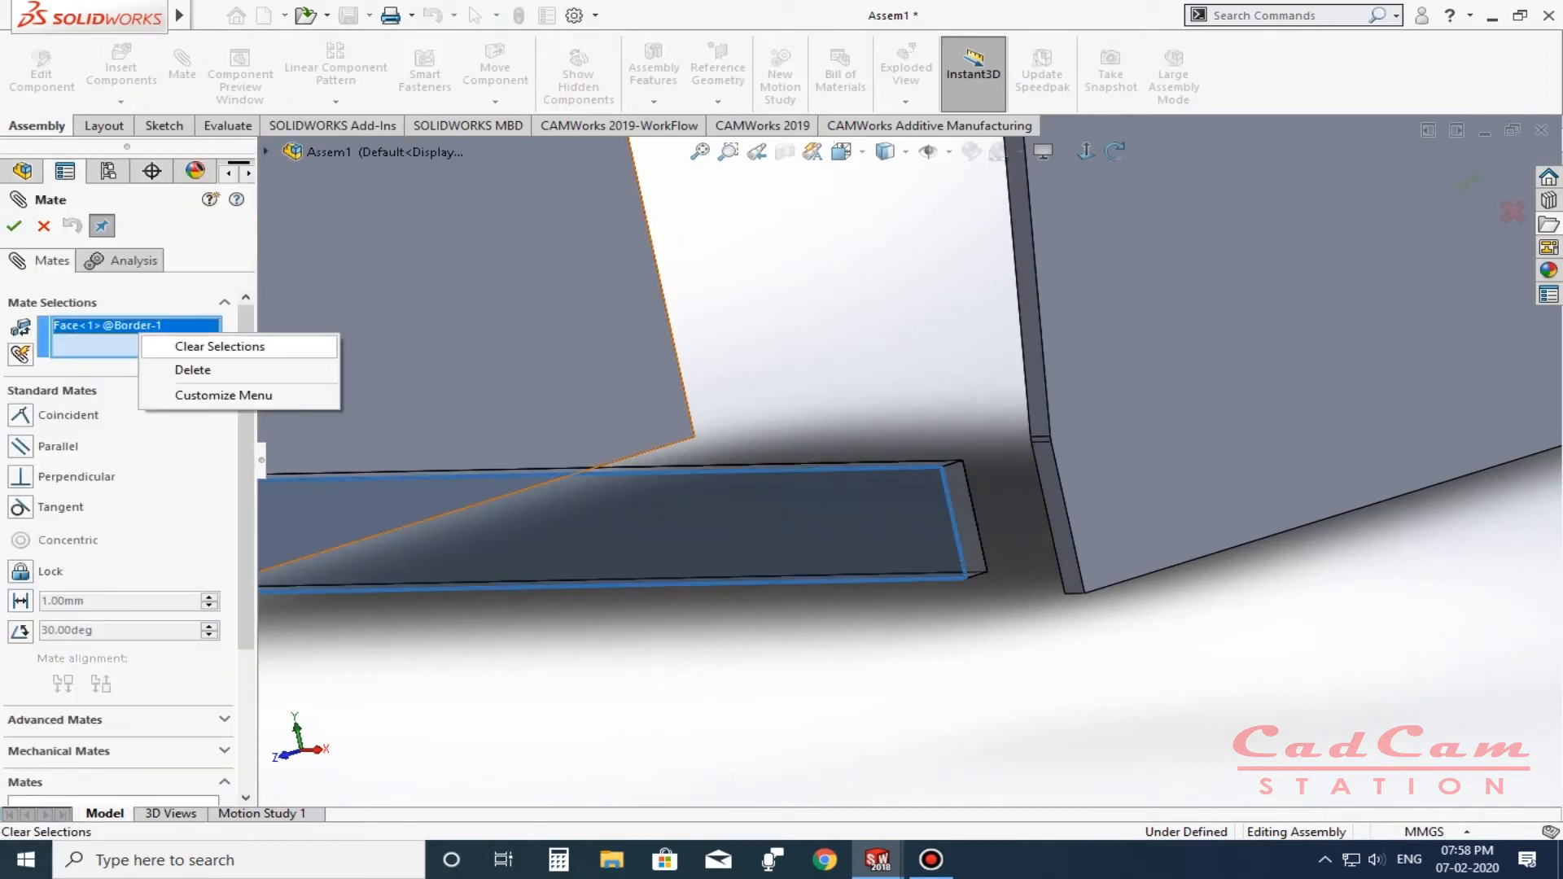
click(218, 346)
click(959, 503)
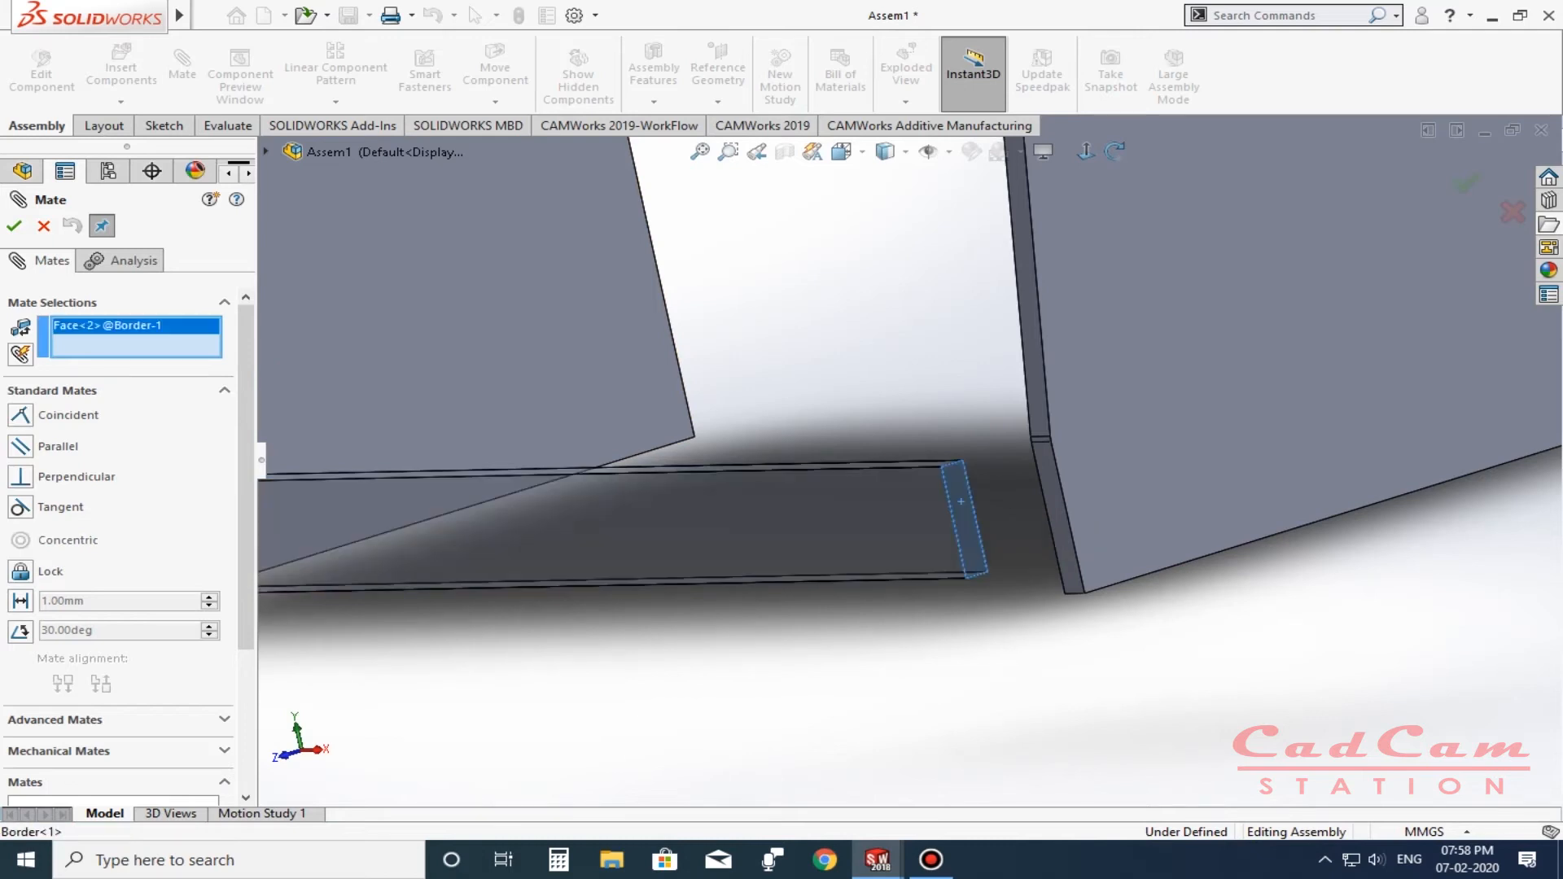
scroll(960, 498, up, 2)
middle_drag(990, 429, 1136, 433)
click(938, 494)
click(1184, 525)
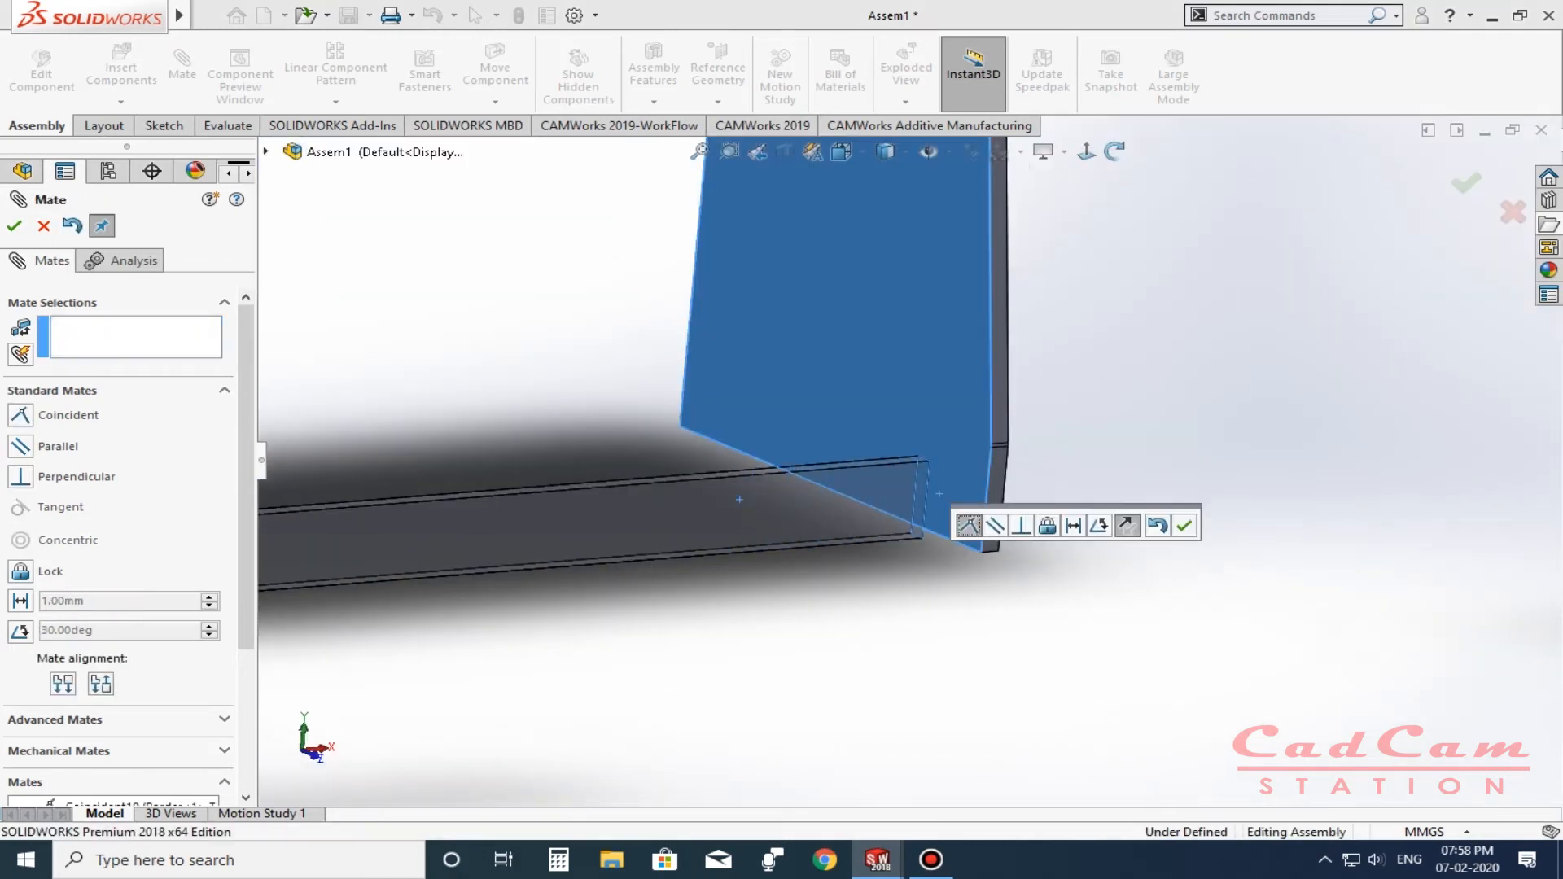
Add a 110 mm distance mate between the Border's broad front face and the second Table Sides panel's lower narrow front face.
scroll(944, 456, up, 6)
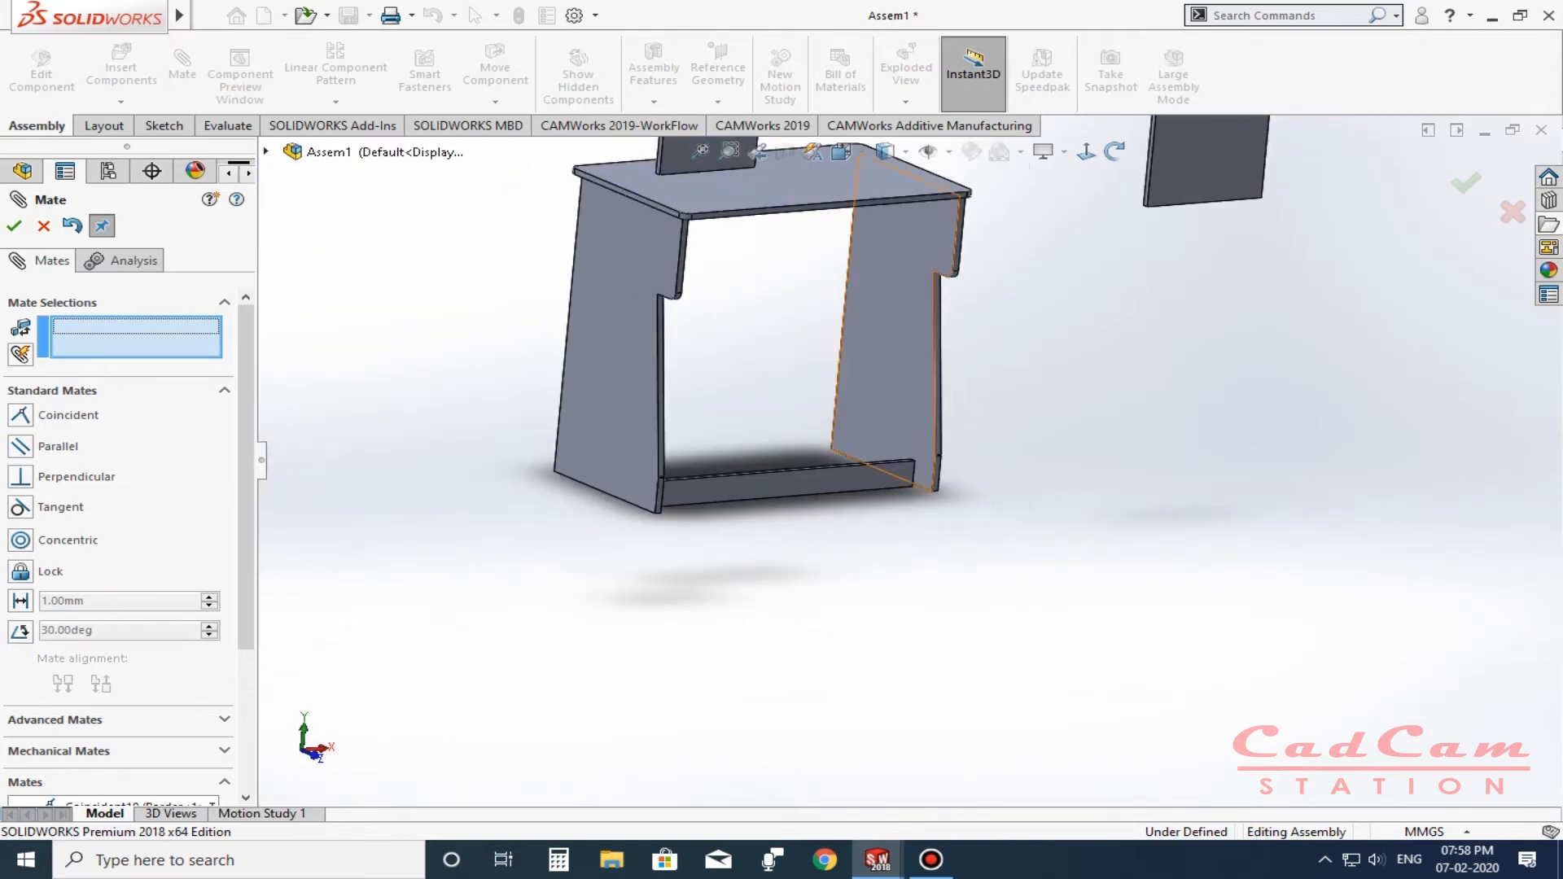
scroll(918, 496, down, 3)
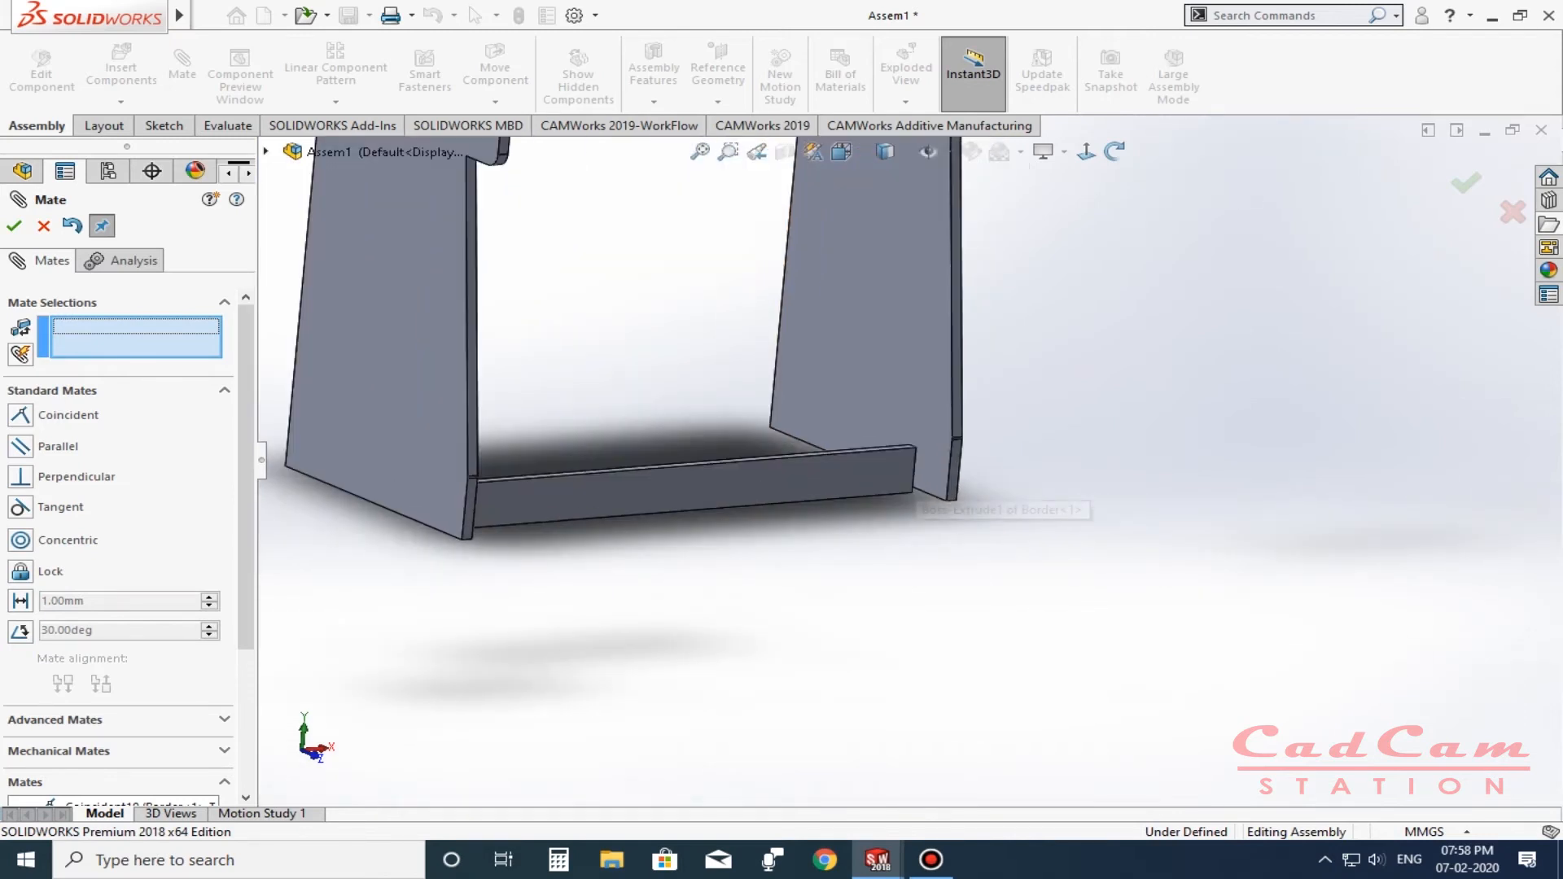
scroll(919, 497, down, 3)
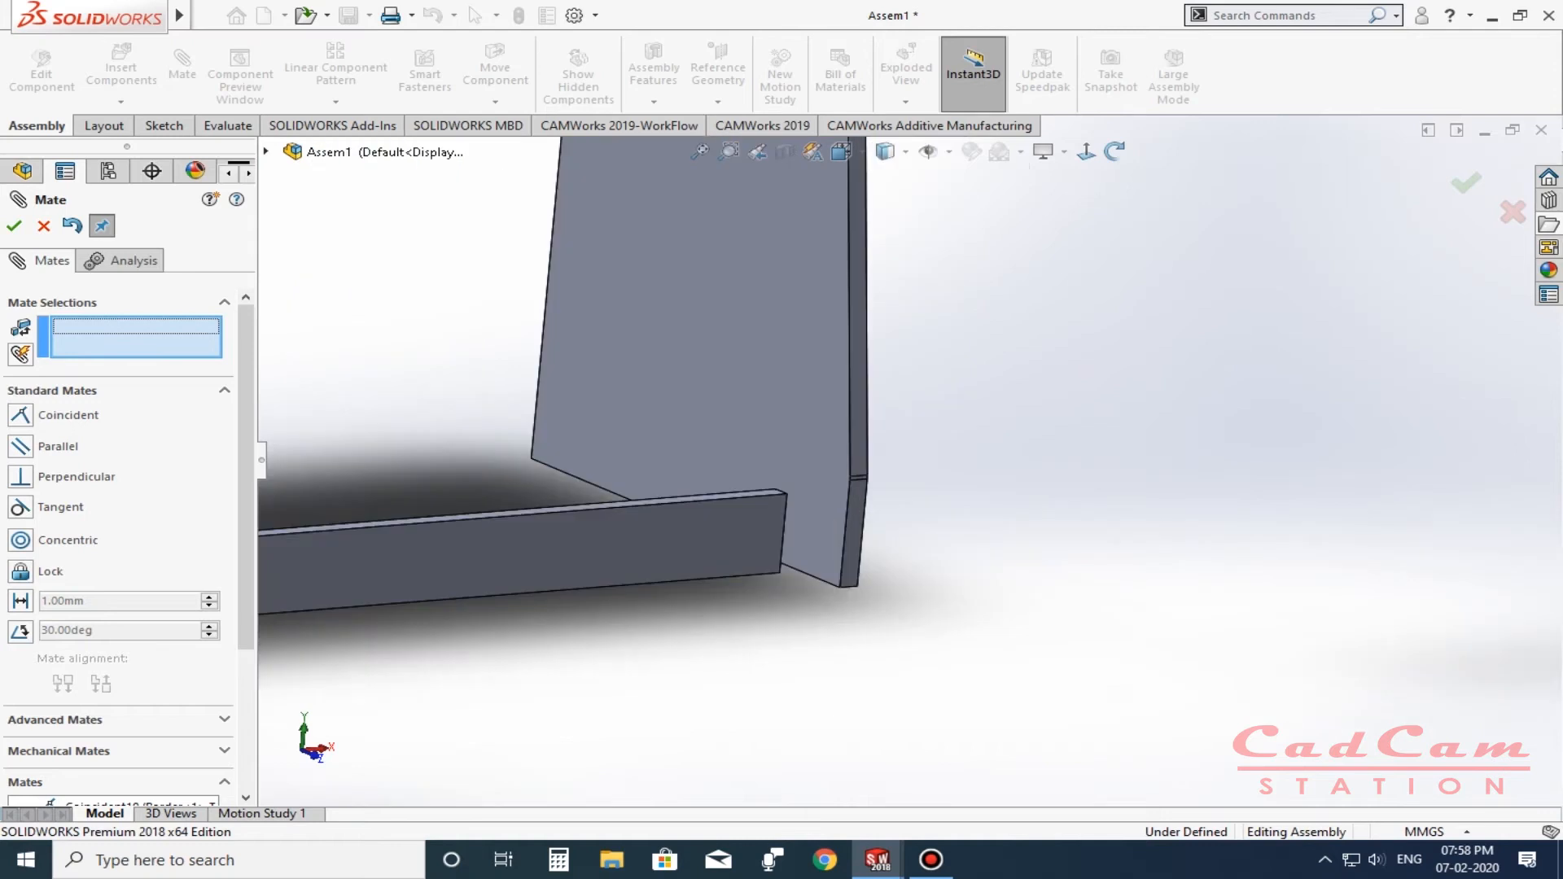
click(744, 533)
click(856, 544)
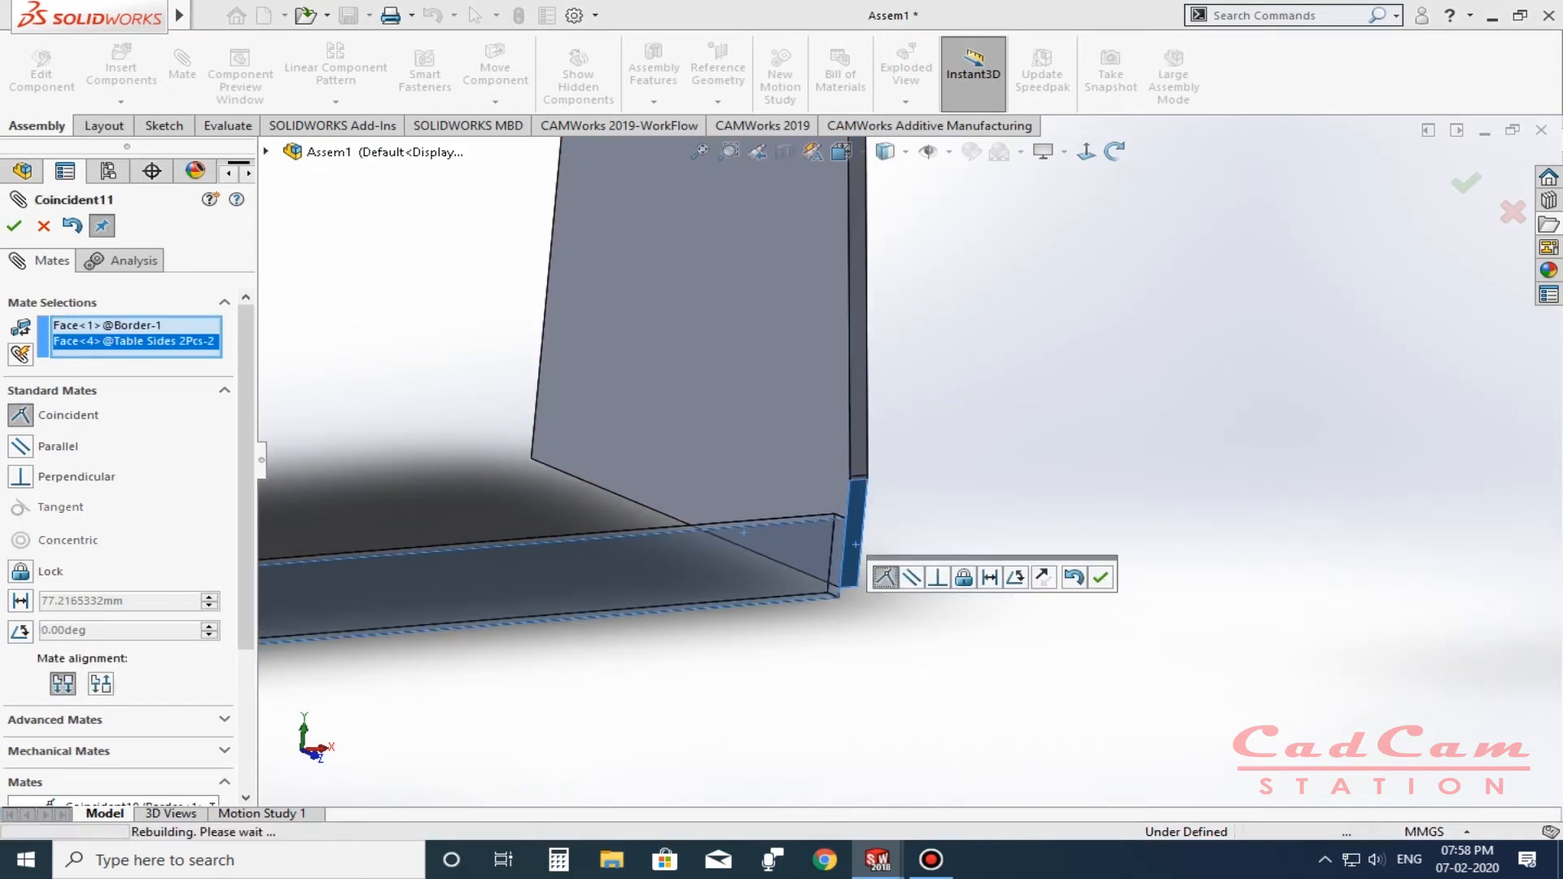
click(989, 577)
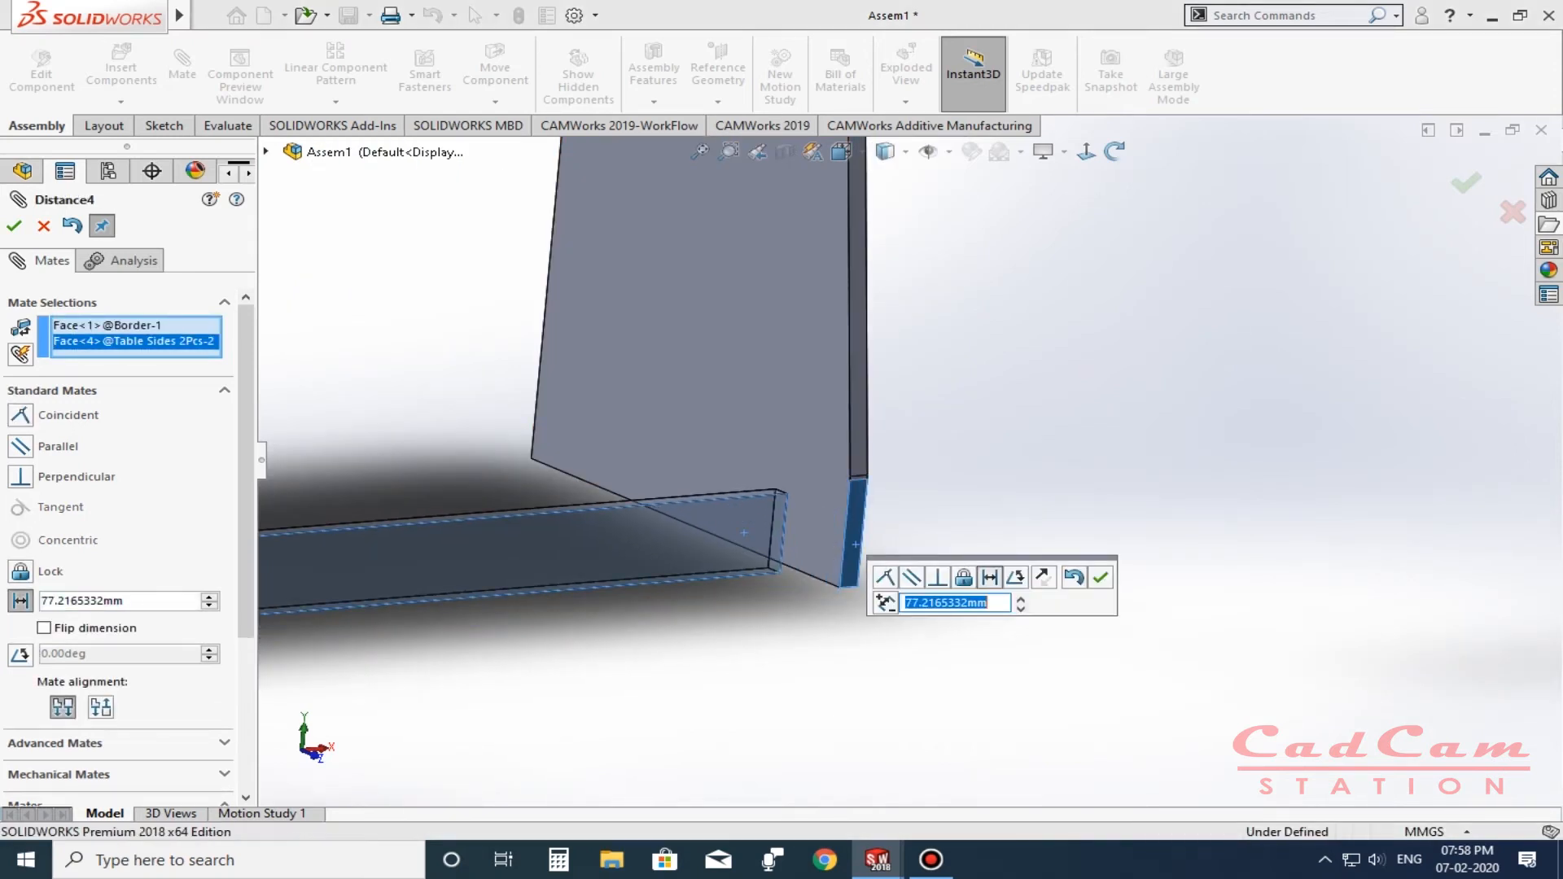
key(Return)
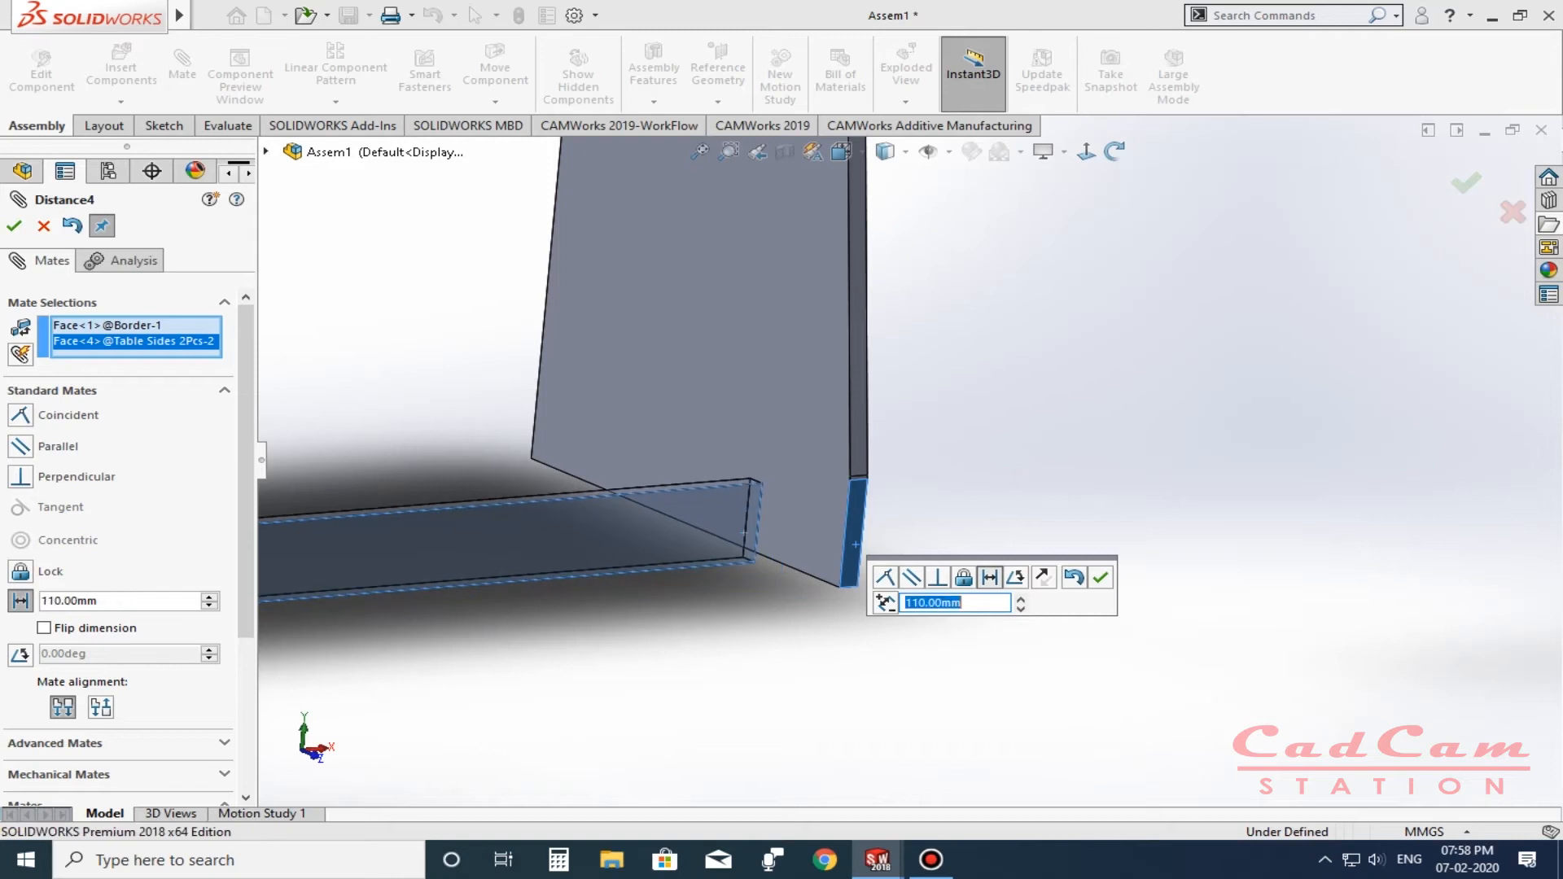
key(Return)
middle_drag(691, 456, 956, 221)
scroll(725, 496, up, 4)
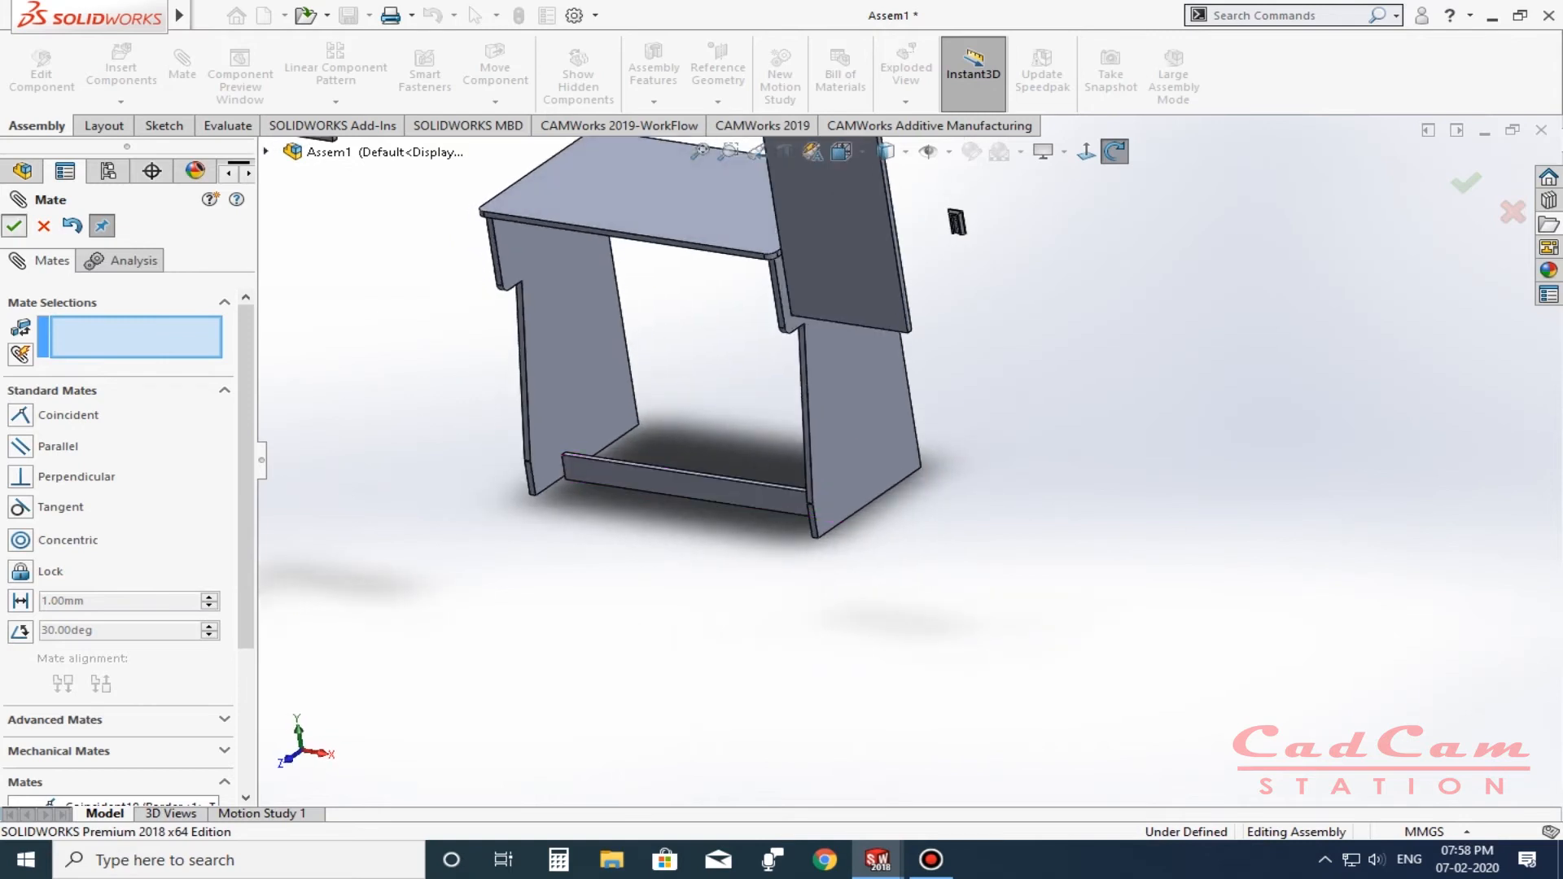
key(Escape)
Add a coincident mate between the Border's narrow bottom face and the first Table Sides panel's bottom face.
scroll(656, 492, up, 2)
scroll(655, 490, down, 4)
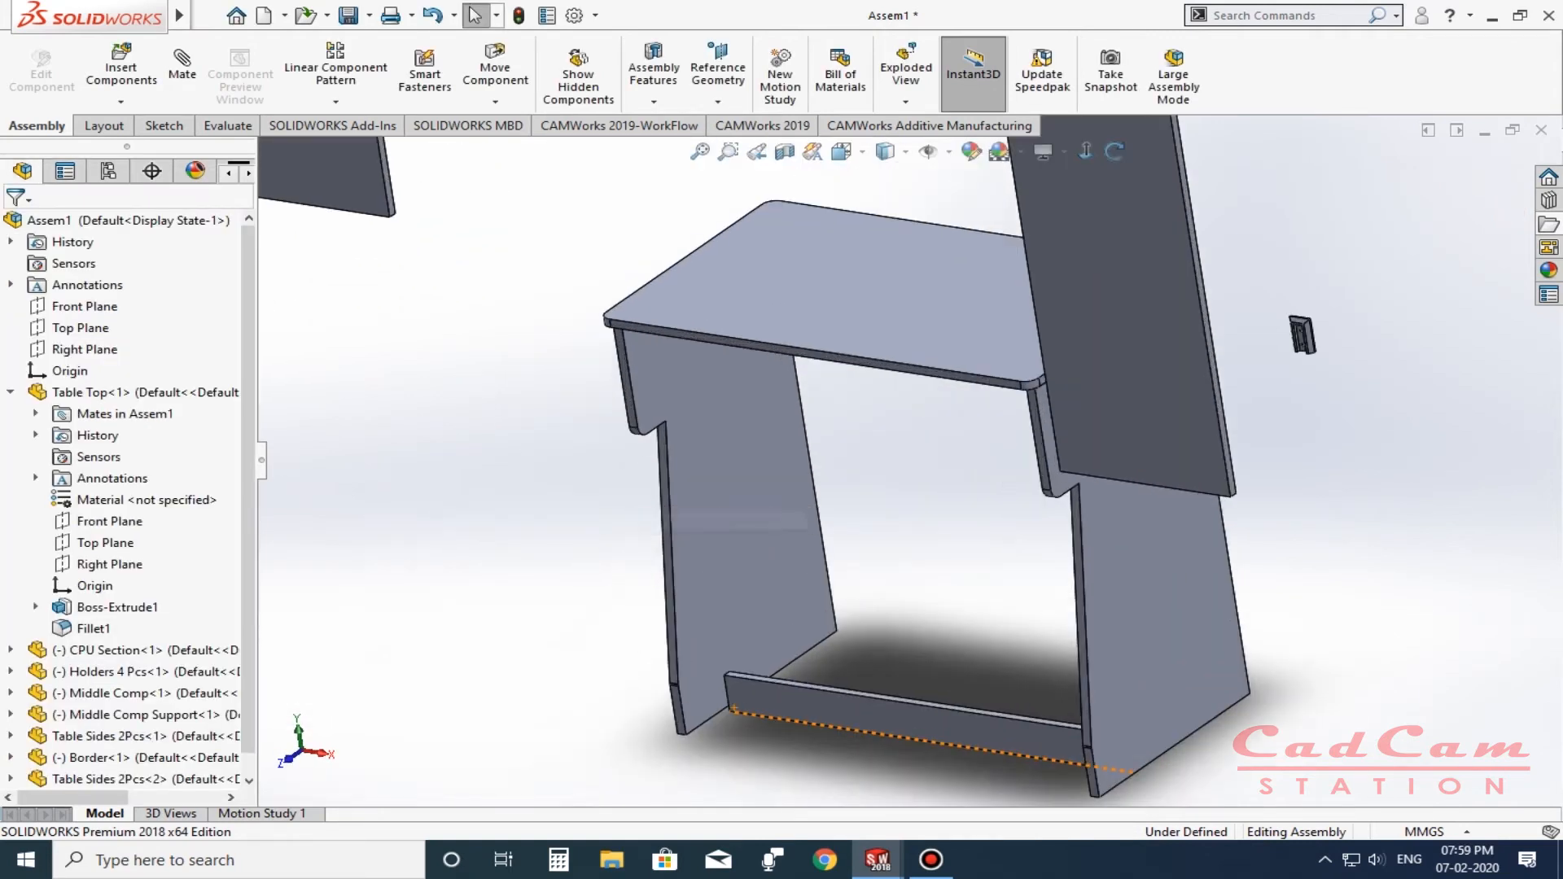
scroll(821, 709, down, 2)
middle_drag(820, 692, 814, 570)
middle_drag(651, 607, 692, 623)
scroll(692, 631, down, 5)
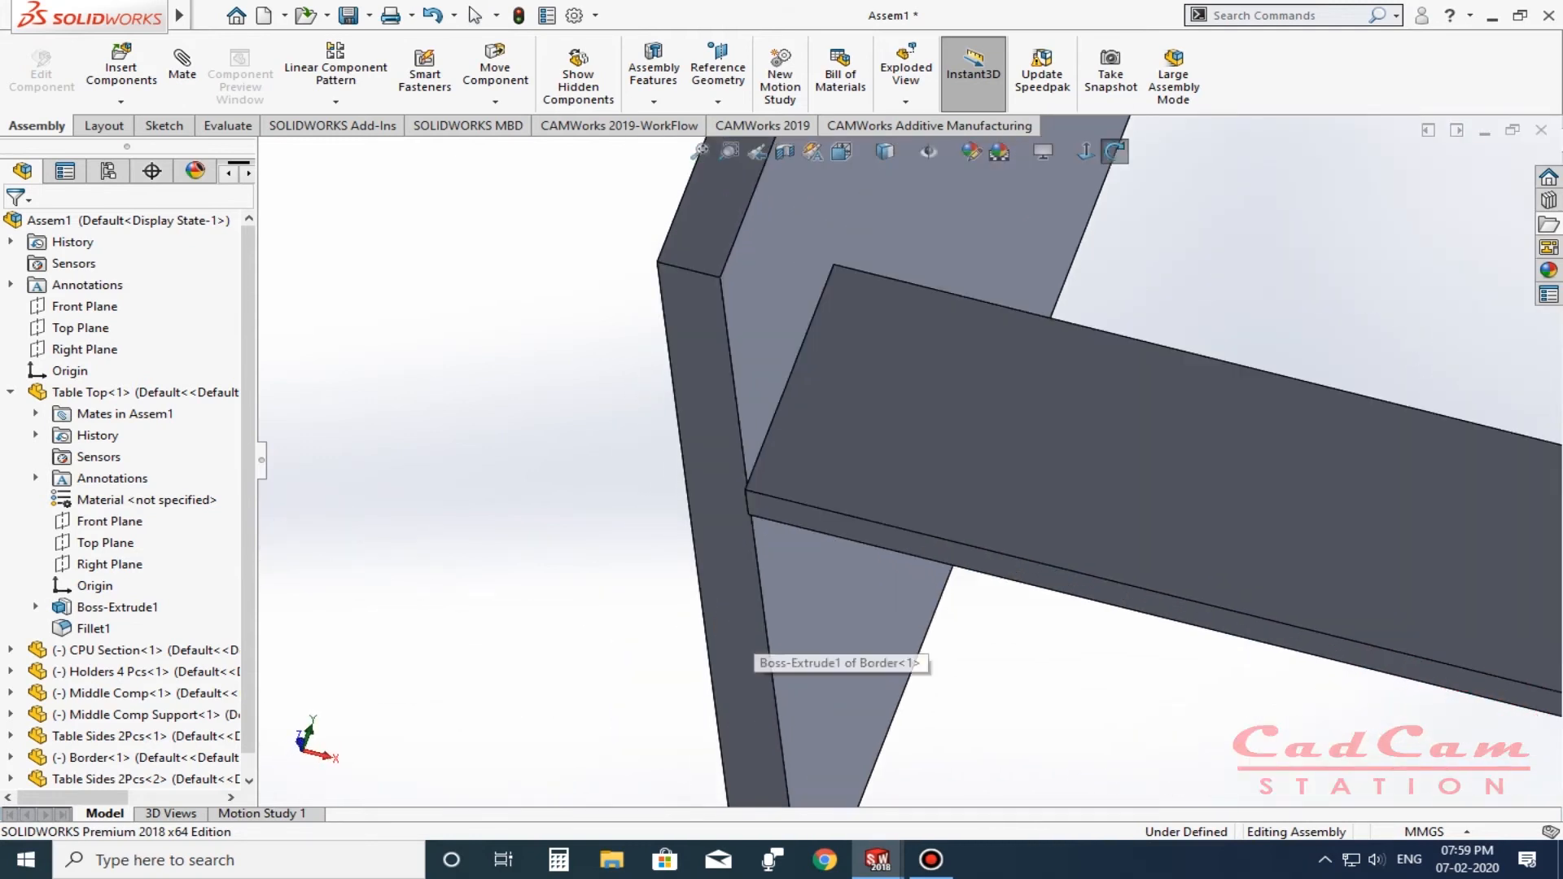
click(769, 503)
click(722, 493)
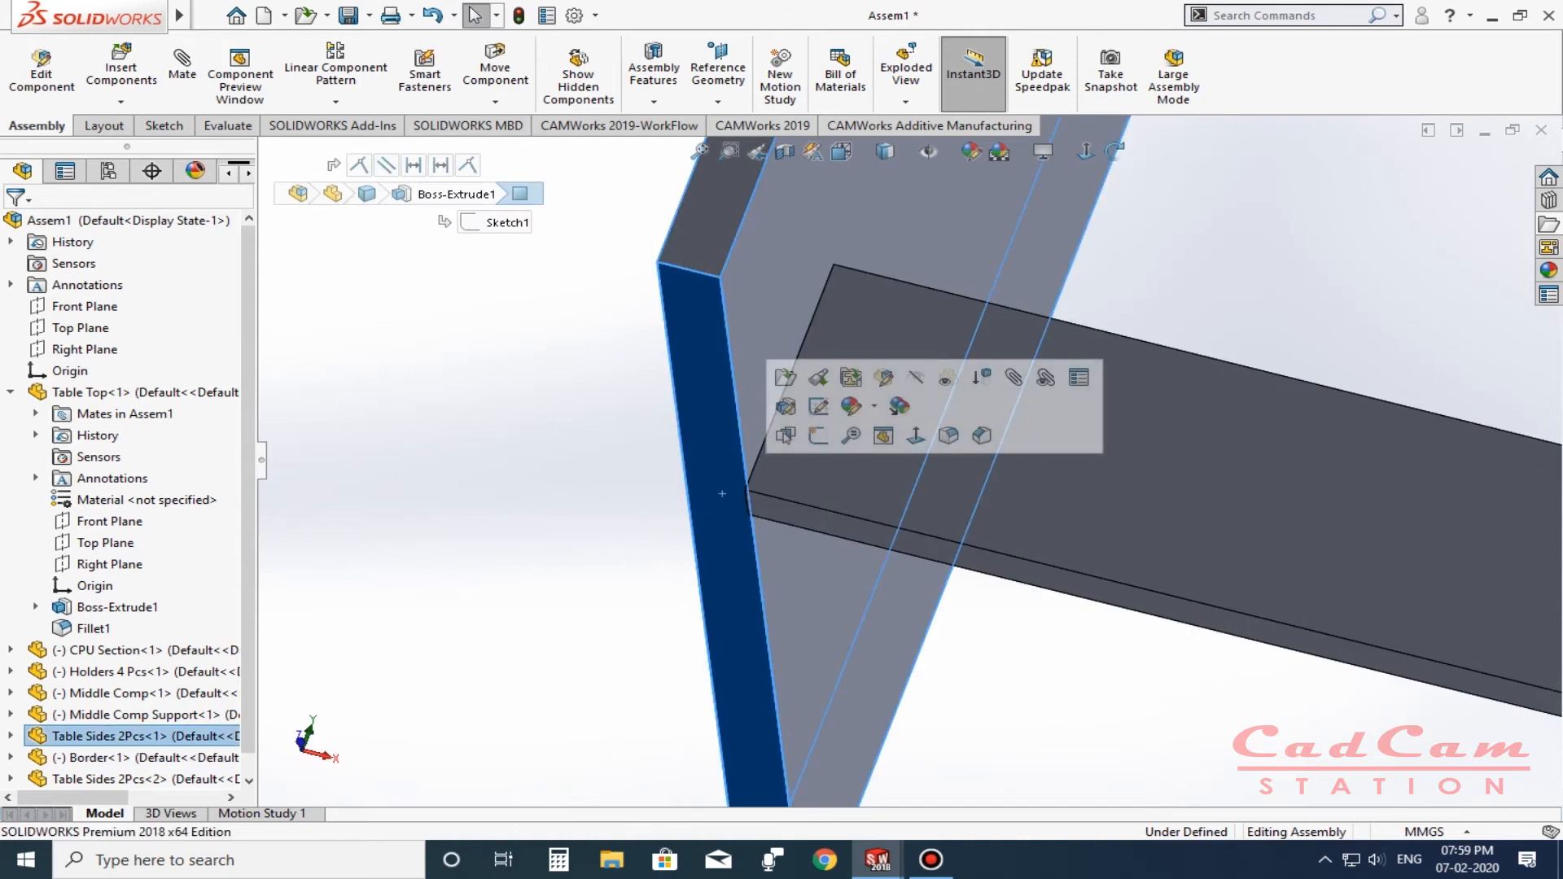
click(183, 73)
click(896, 539)
click(1036, 537)
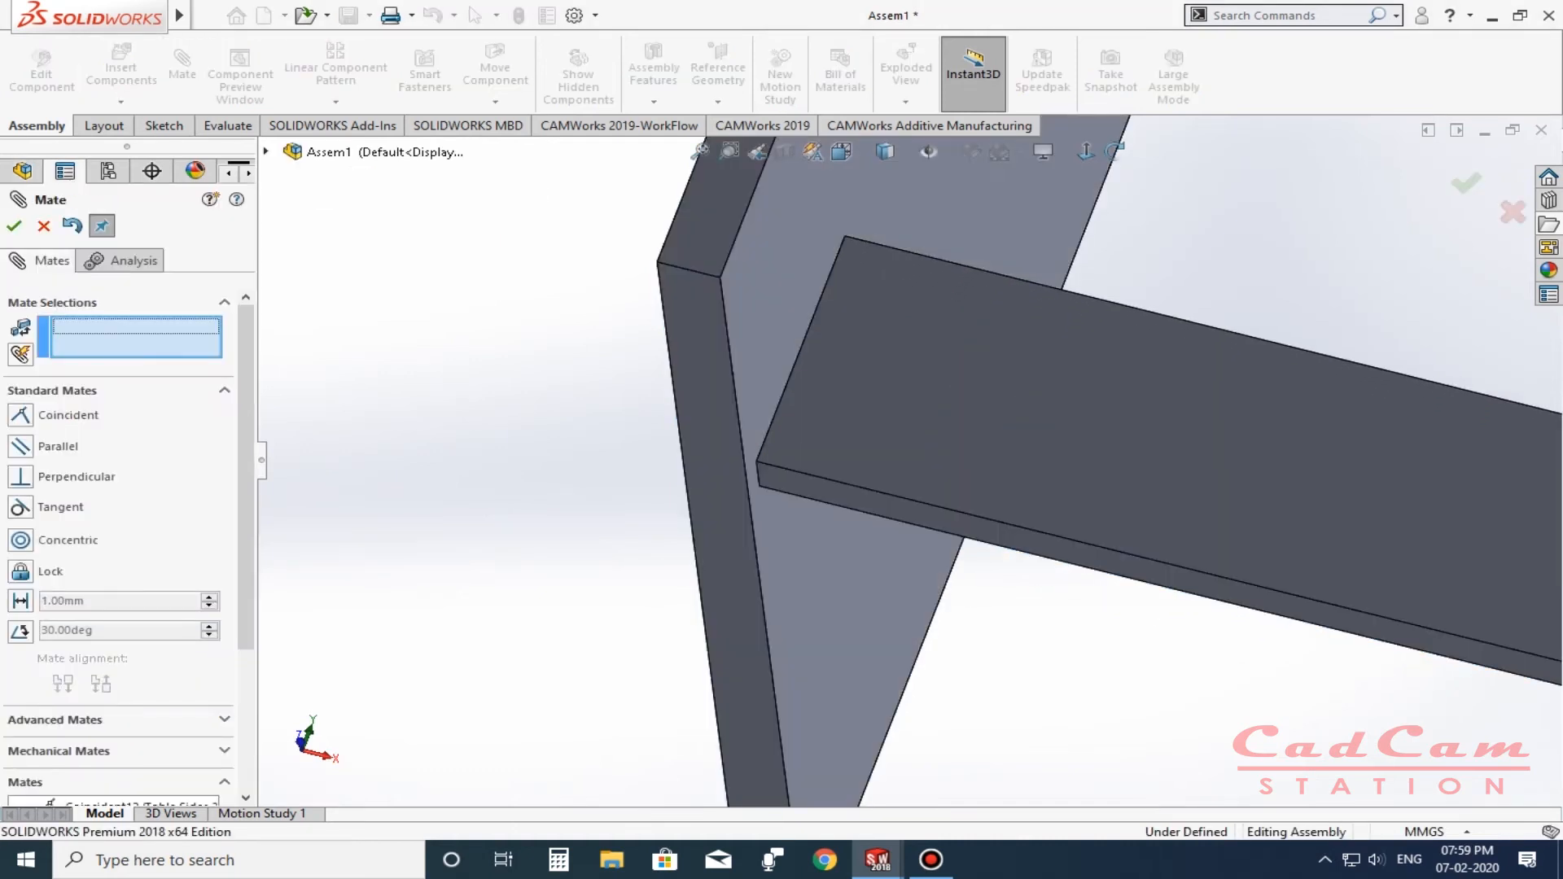
scroll(888, 466, up, 3)
mouse_move(886, 464)
middle_down()
mouse_move(886, 547)
mouse_move(864, 543)
mouse_move(862, 504)
middle_up()
key(Escape)
Examine the Border's fit between the two Table Sides panels in front view.
scroll(863, 505, up, 3)
middle_click(891, 362)
key(ctrl+1)
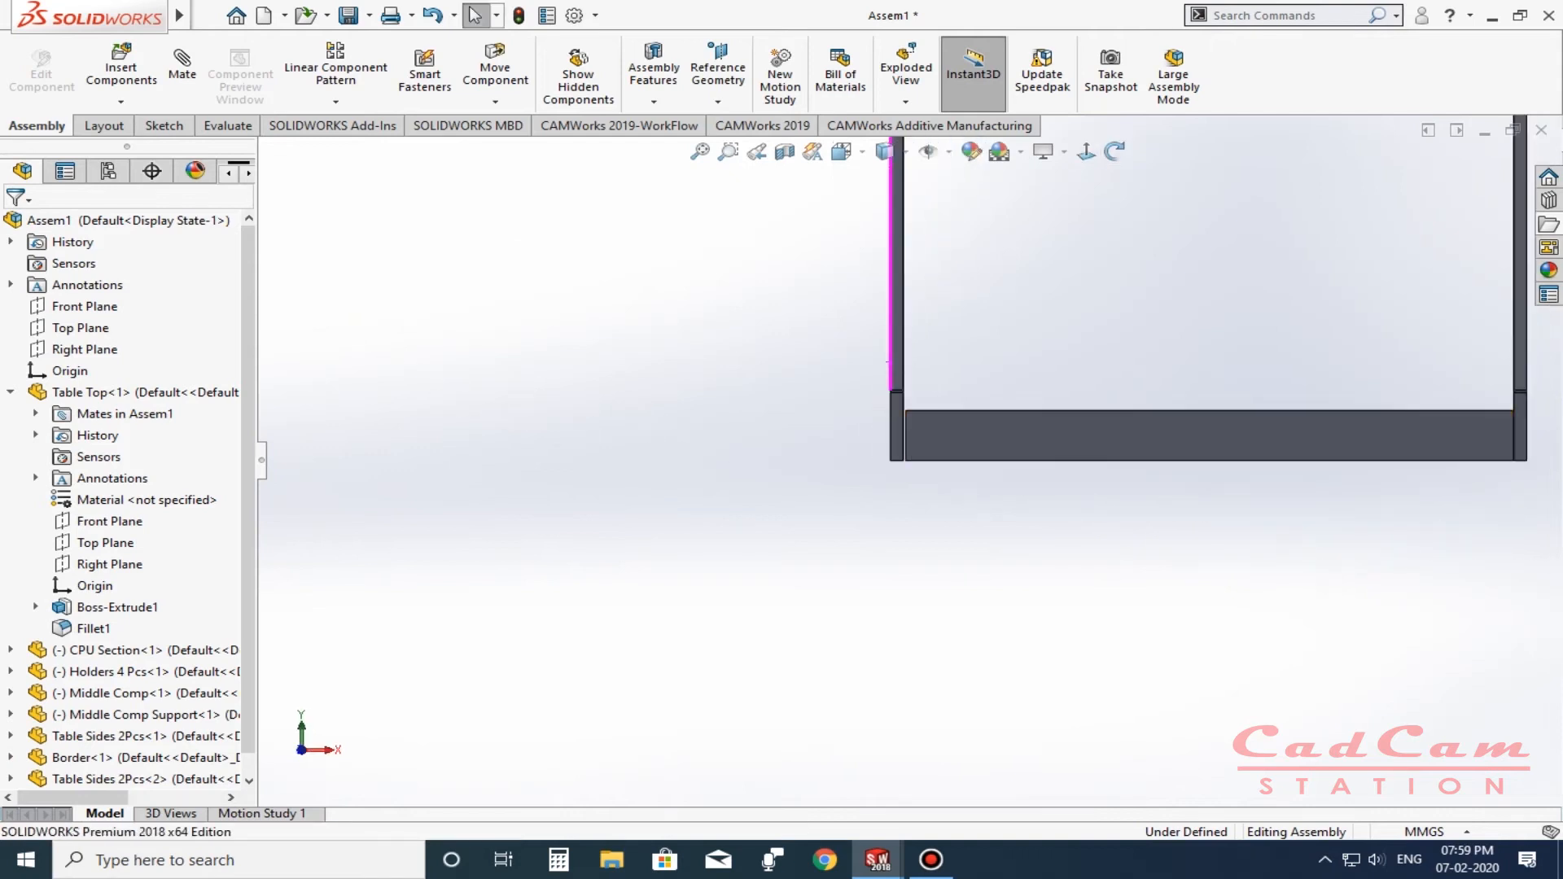
scroll(949, 426, down, 7)
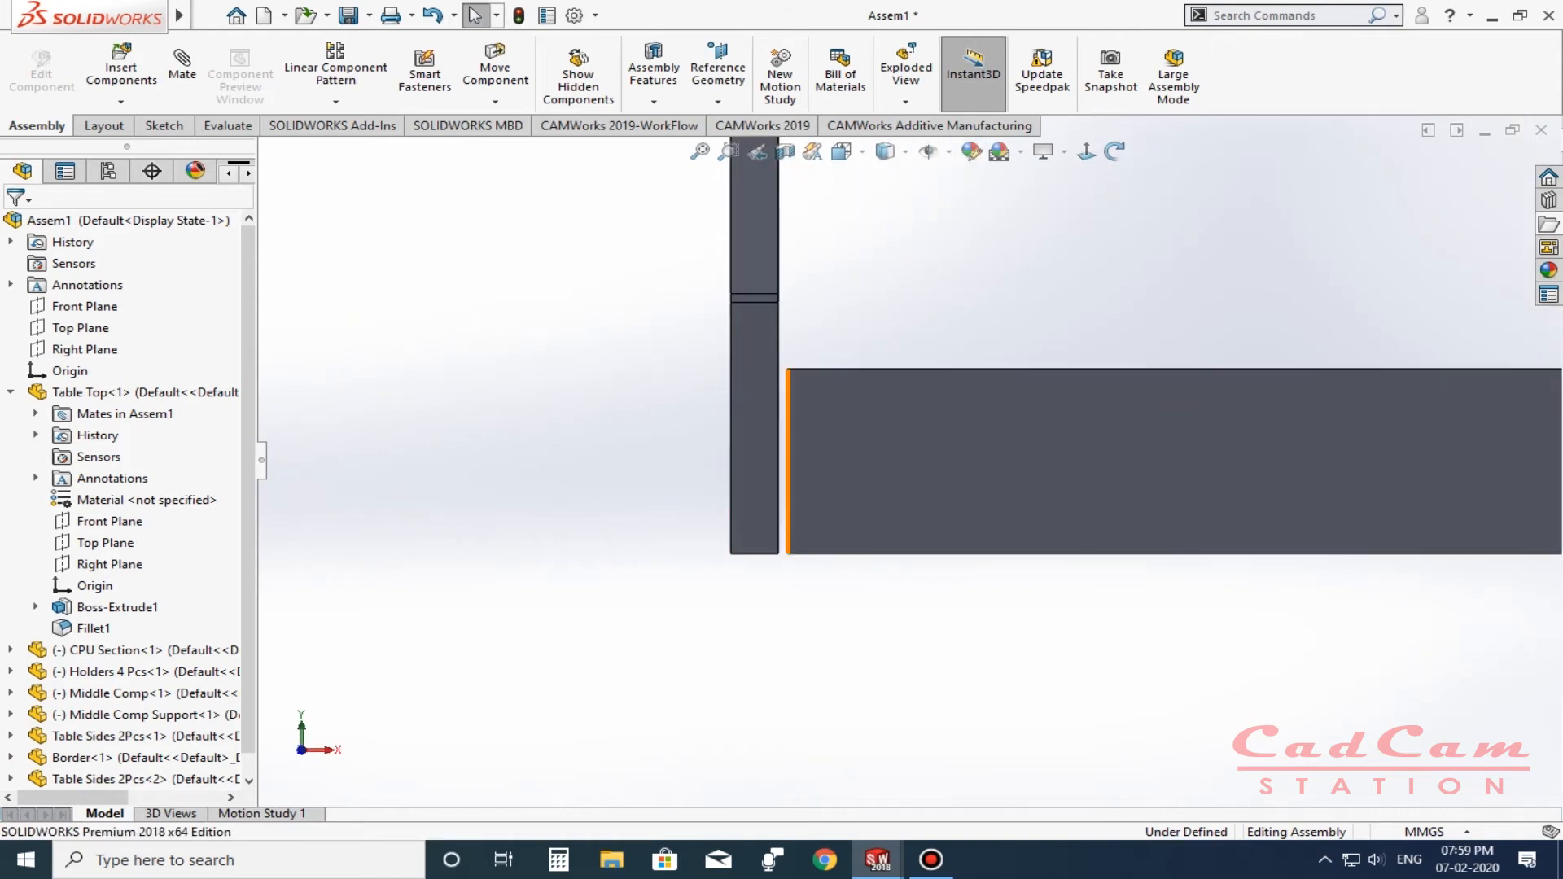
scroll(879, 445, up, 12)
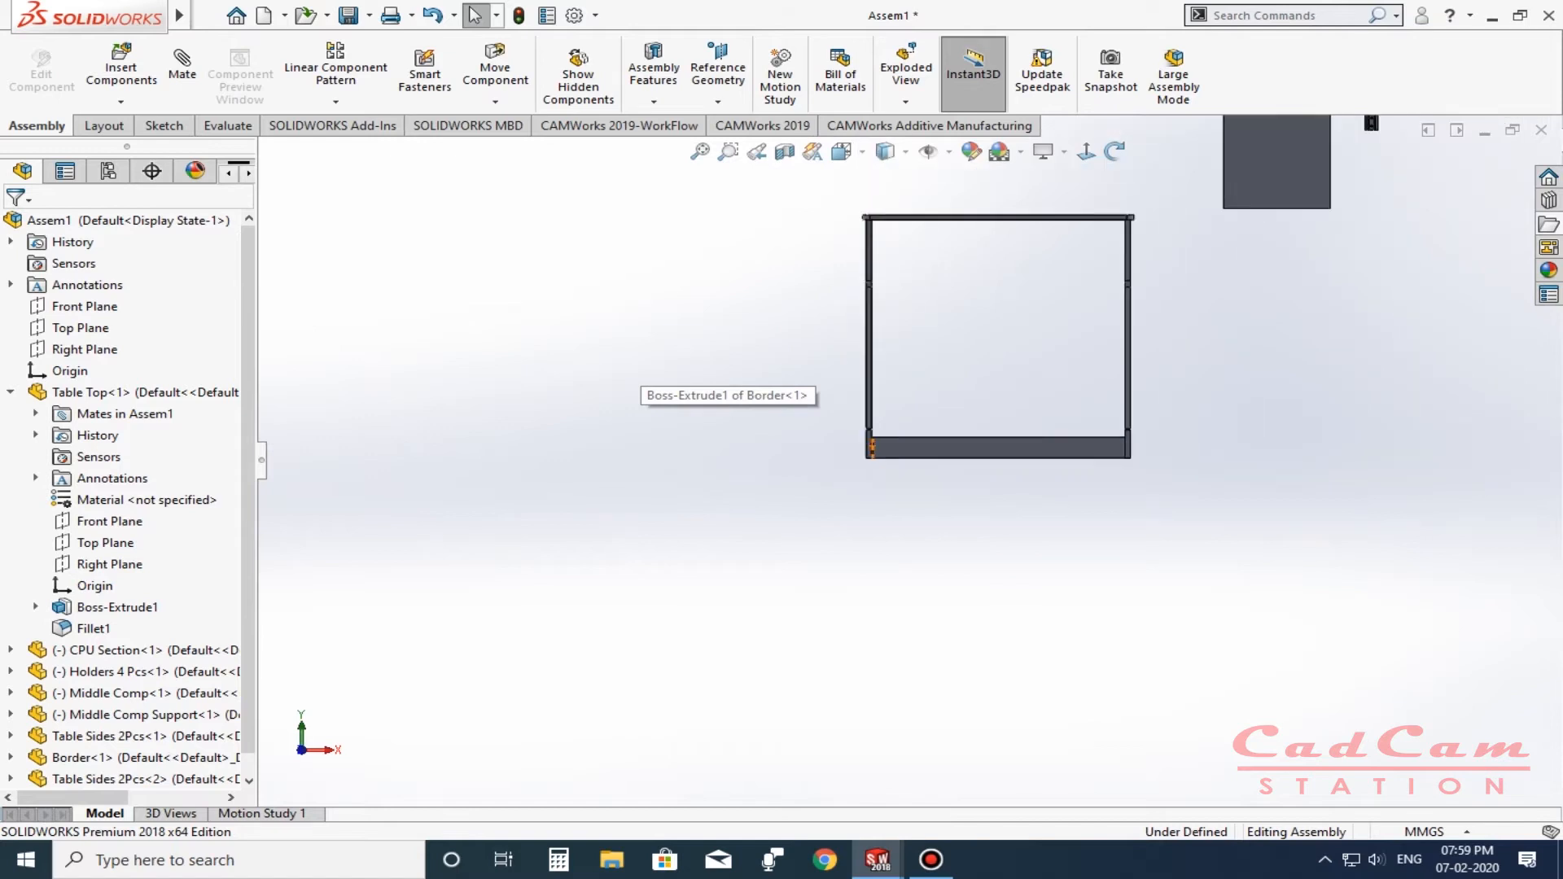
scroll(991, 217, down, 5)
scroll(867, 214, up, 5)
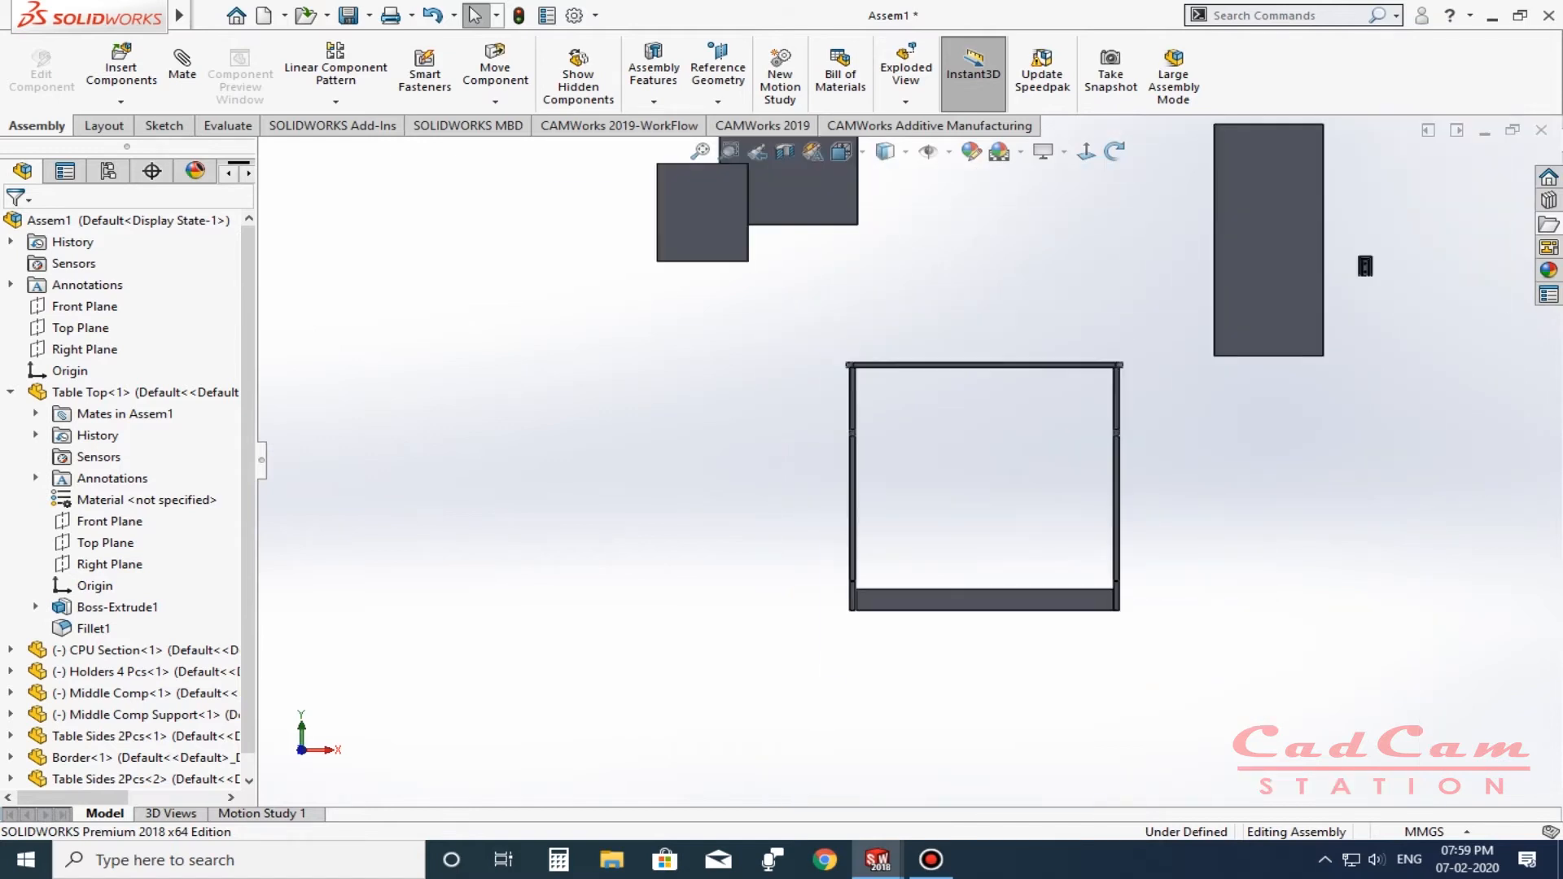
Measure the gap between the Border's free end face and the first Table Sides panel's inner face.
scroll(901, 628, down, 9)
middle_drag(750, 461, 786, 423)
scroll(692, 523, down, 2)
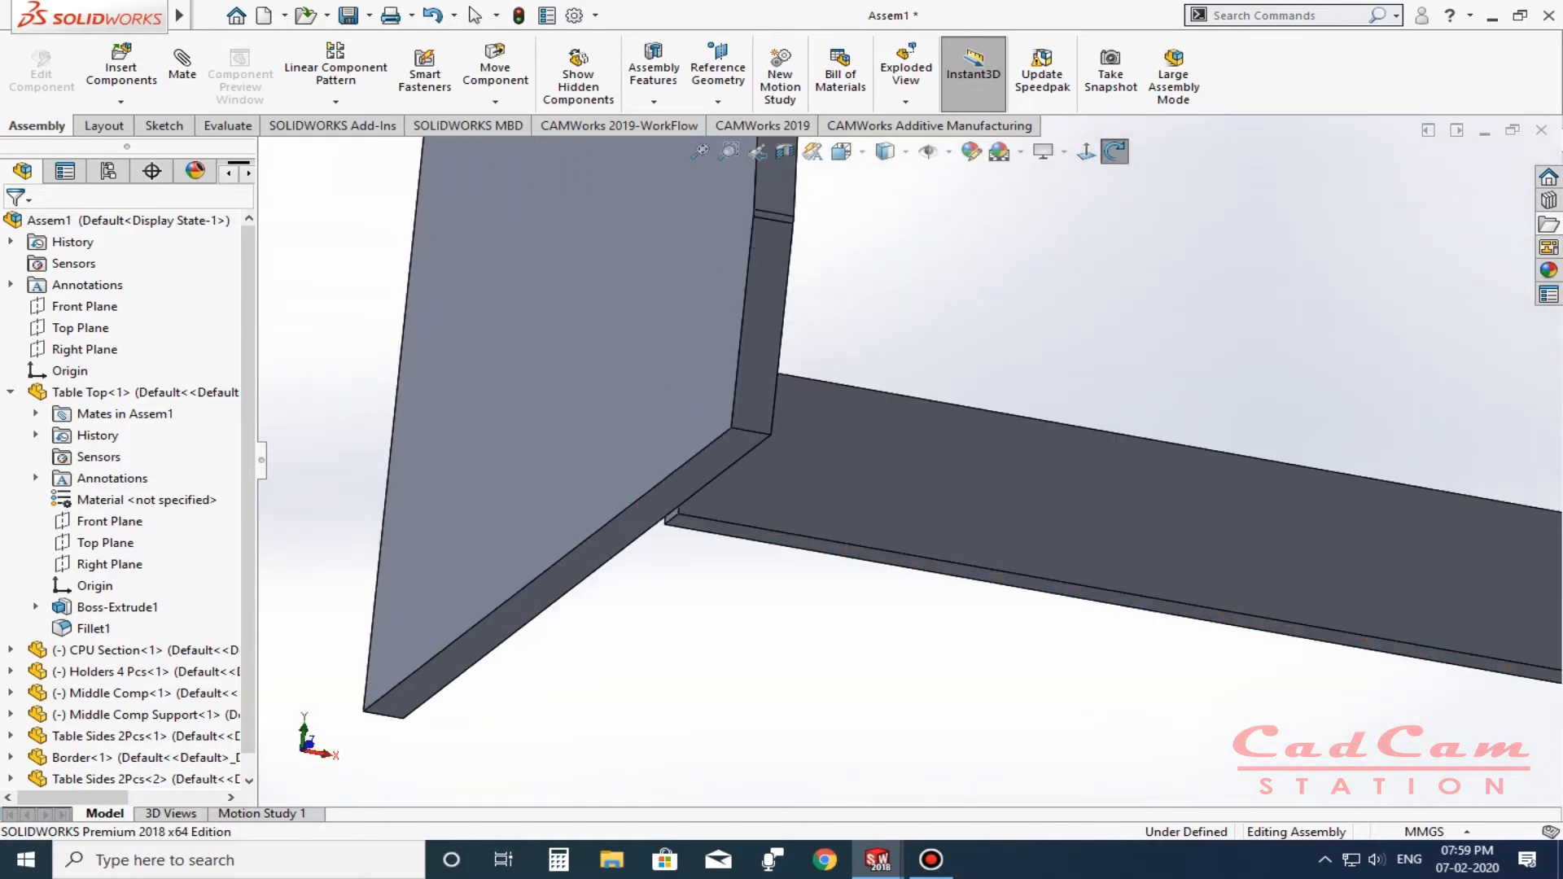
scroll(669, 519, down, 2)
key(m)
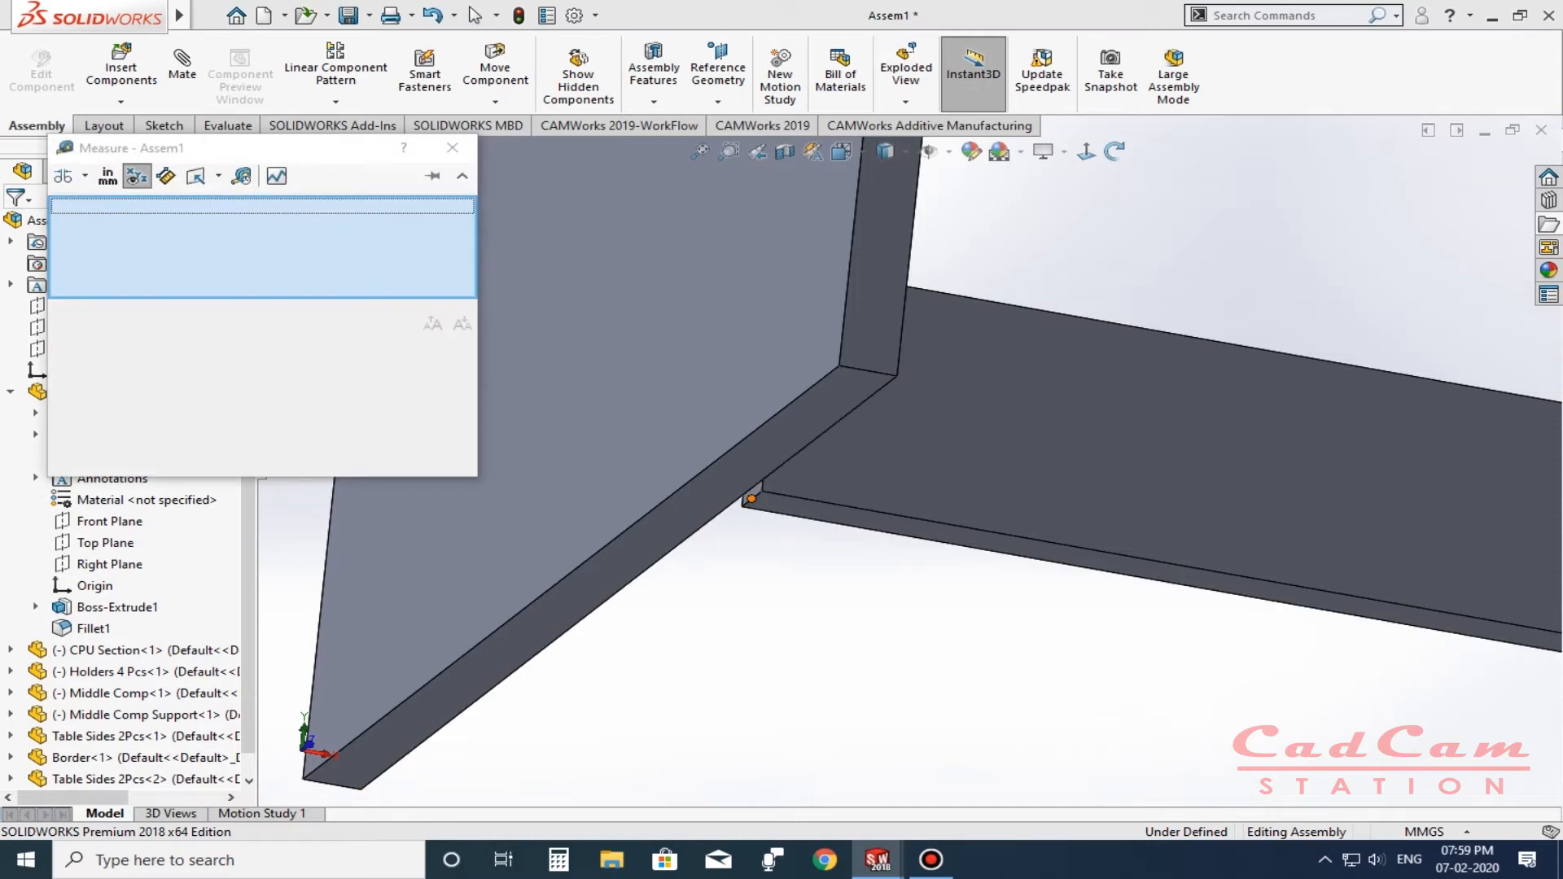
scroll(716, 497, down, 2)
click(765, 491)
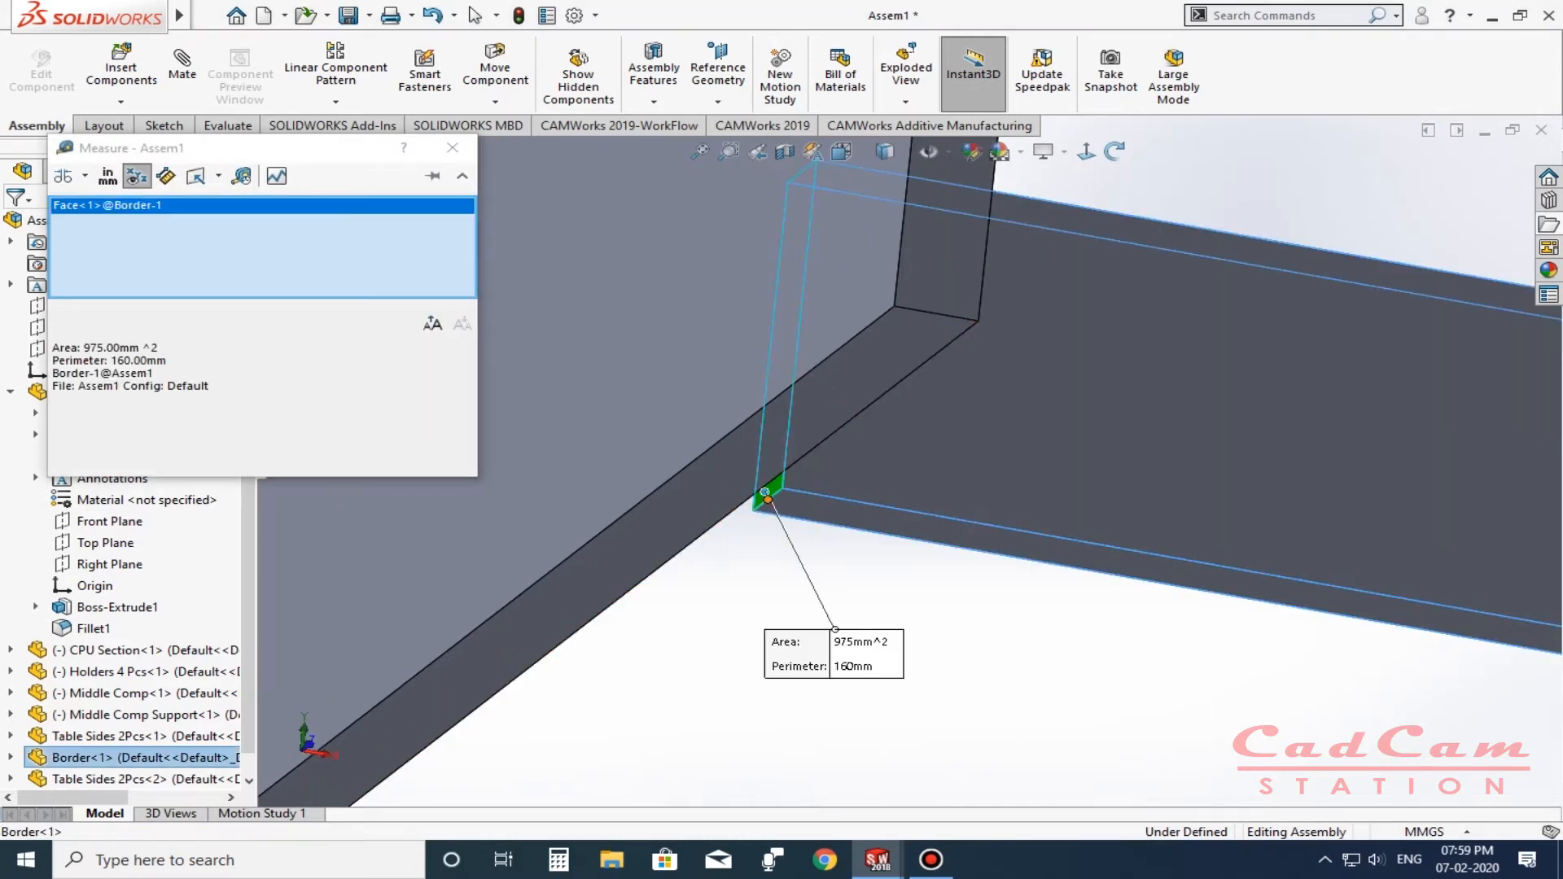
scroll(765, 491, up, 1)
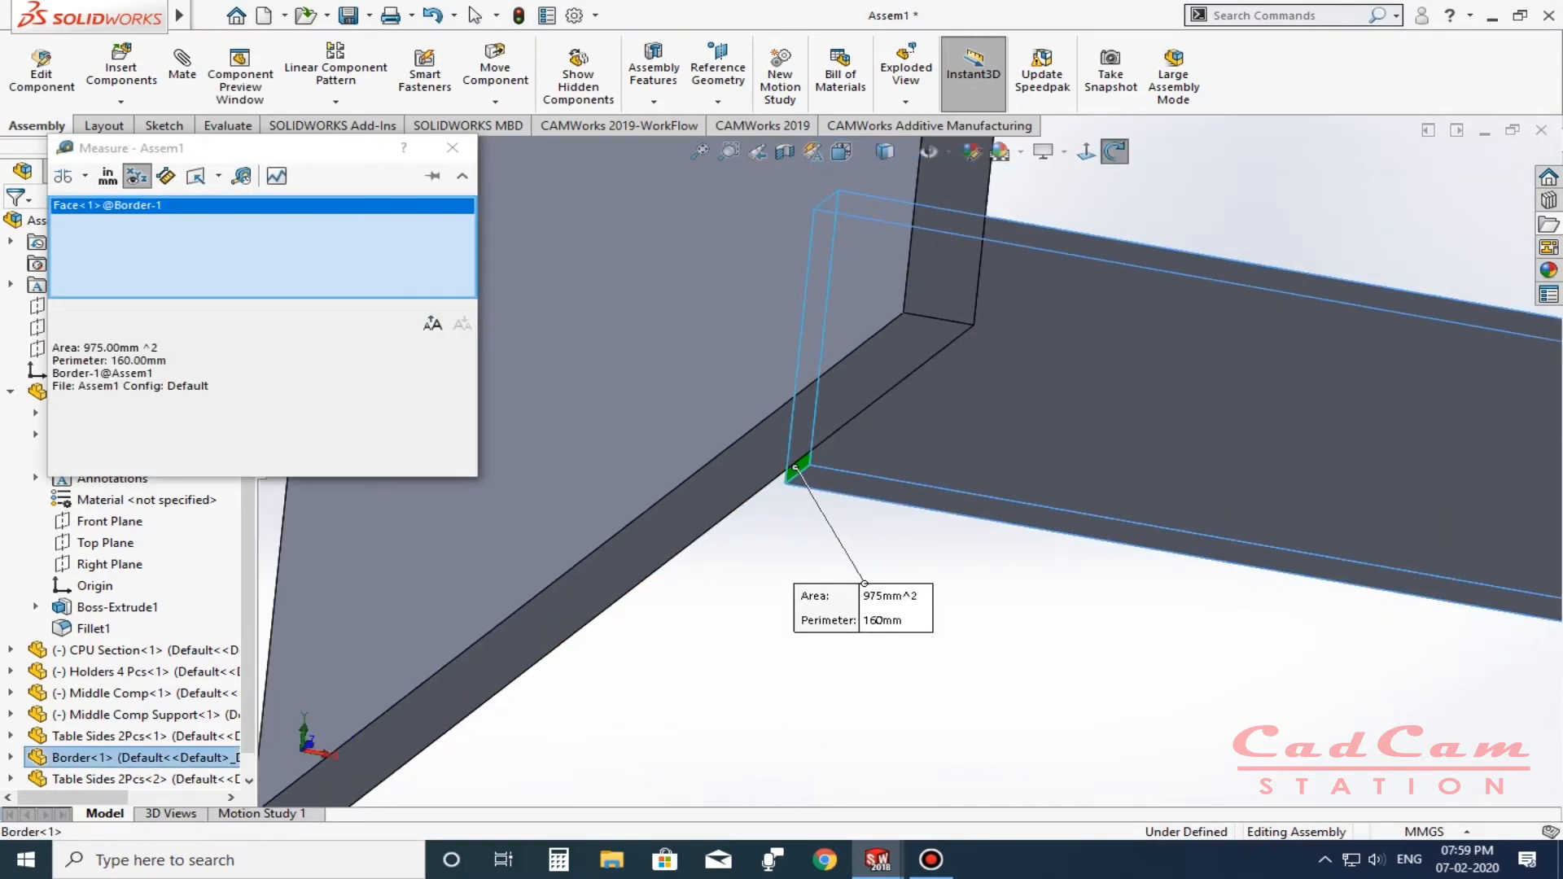
middle_drag(782, 489, 700, 512)
scroll(700, 505, up, 4)
scroll(659, 448, down, 3)
click(637, 377)
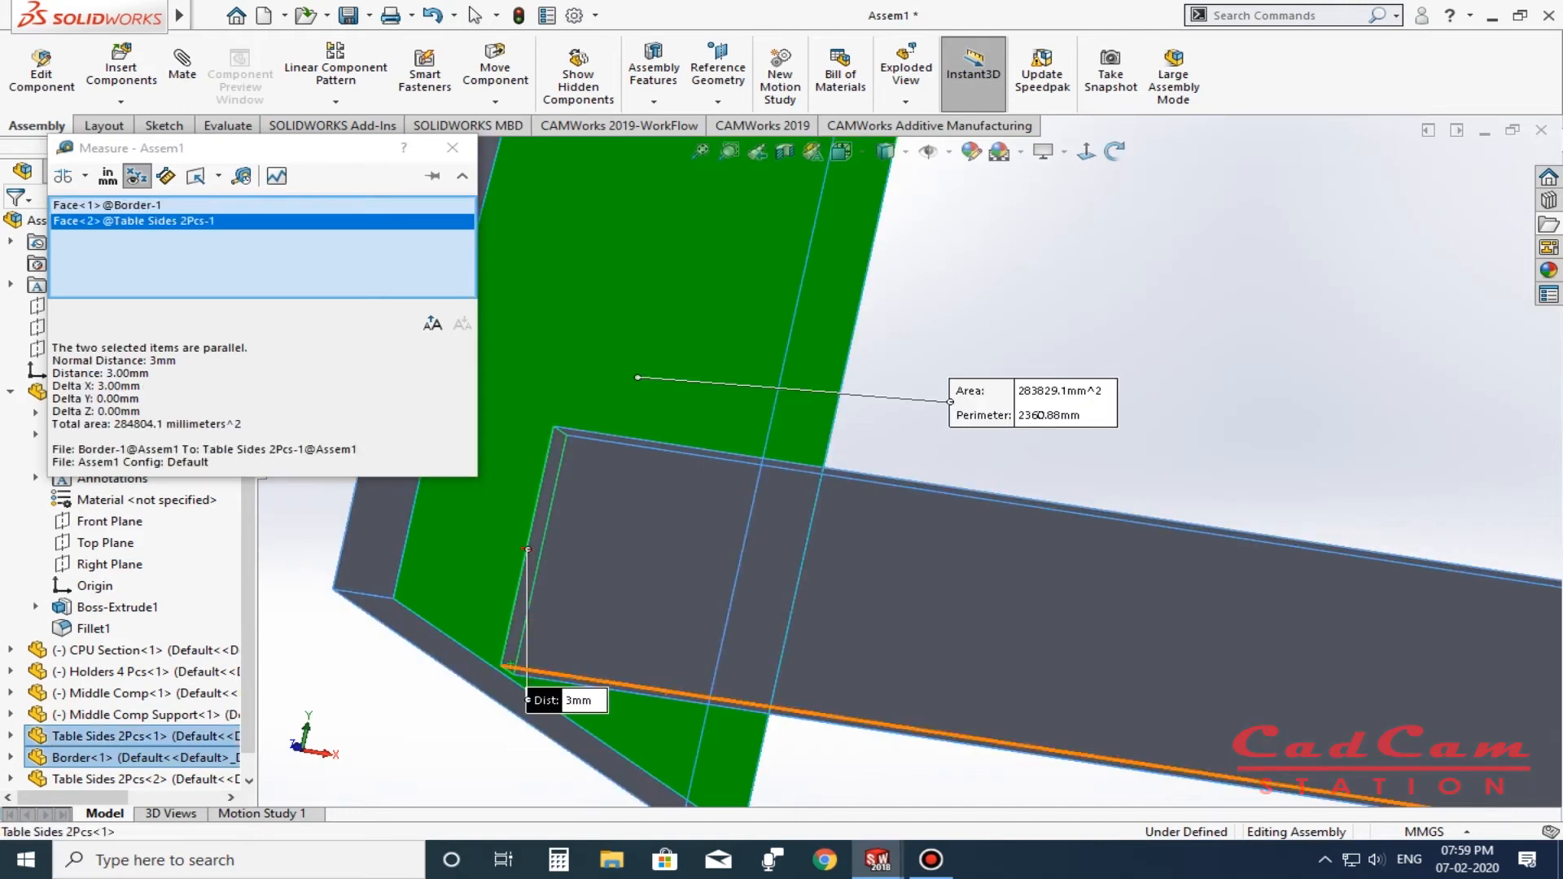
key(Escape)
Open the Border part from the assembly and set its length to 713 mm.
scroll(914, 677, up, 7)
click(1028, 540)
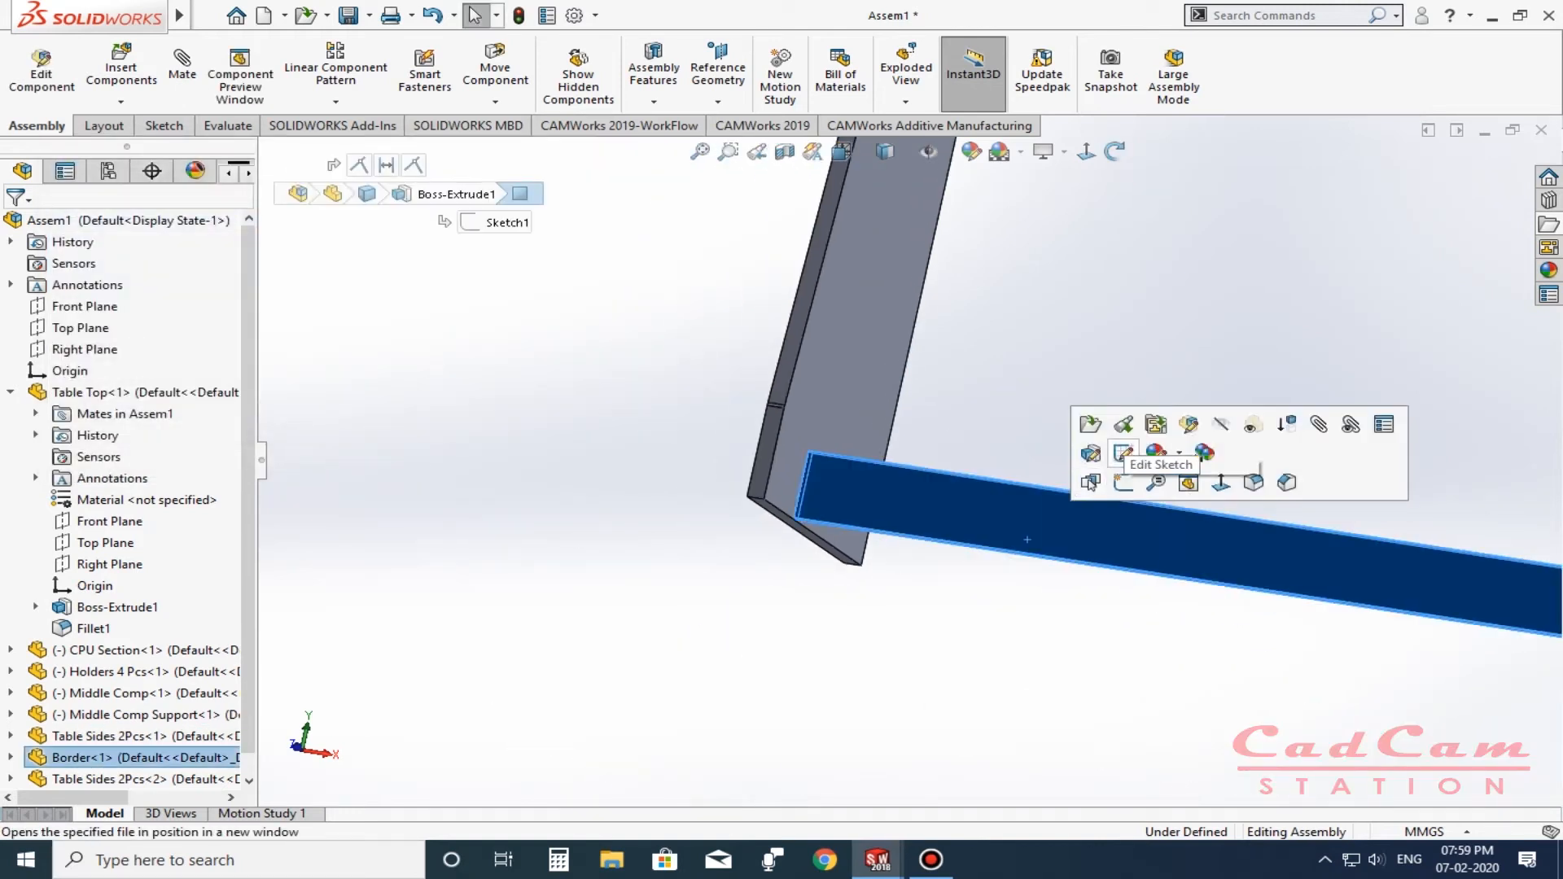
click(1123, 426)
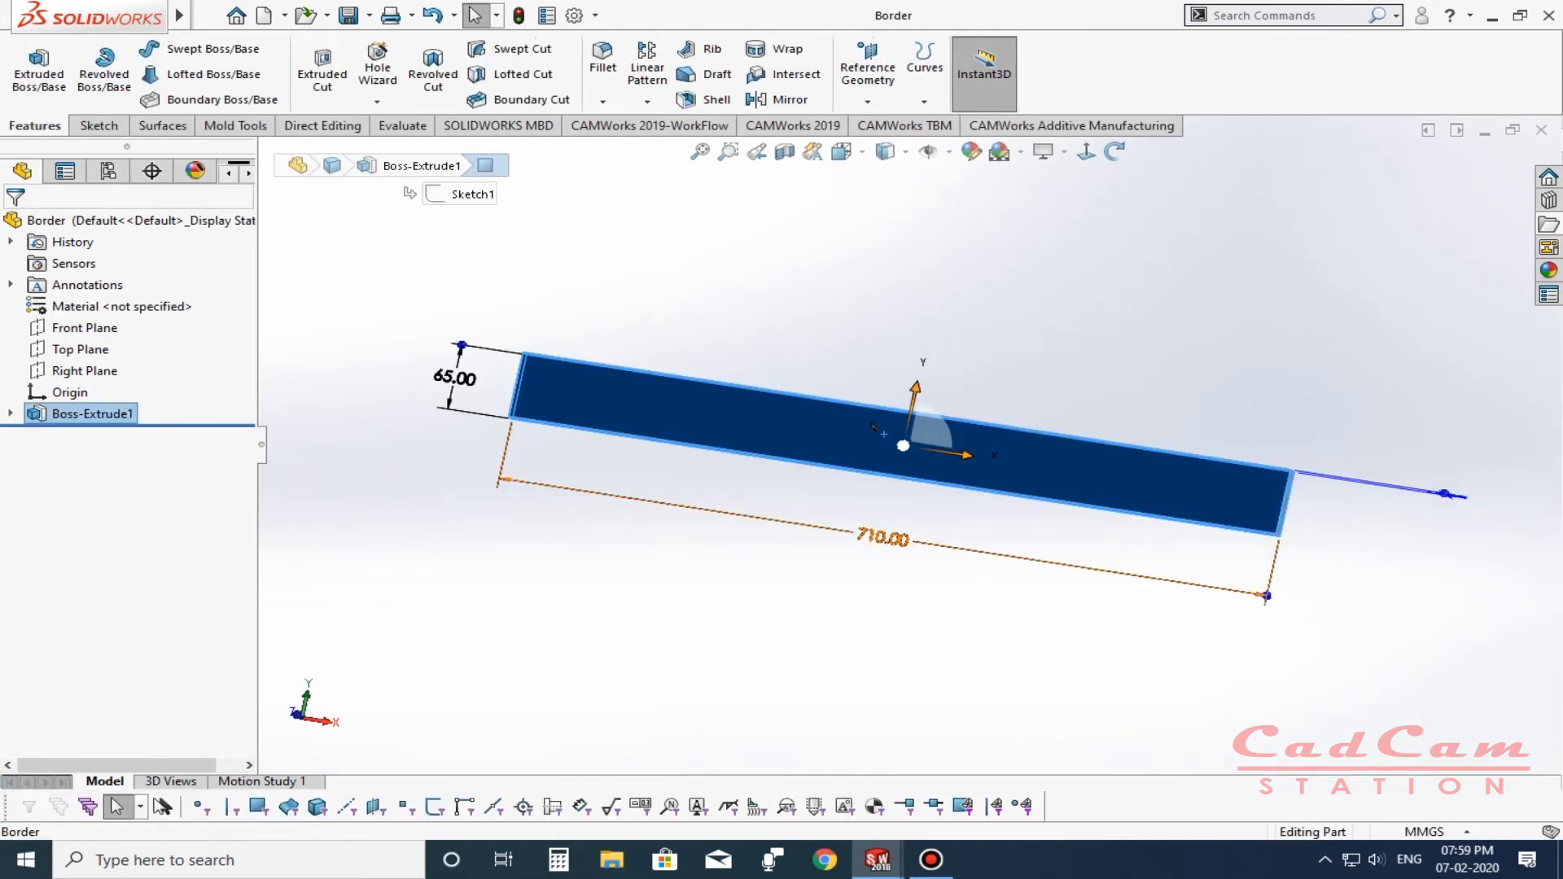
click(882, 538)
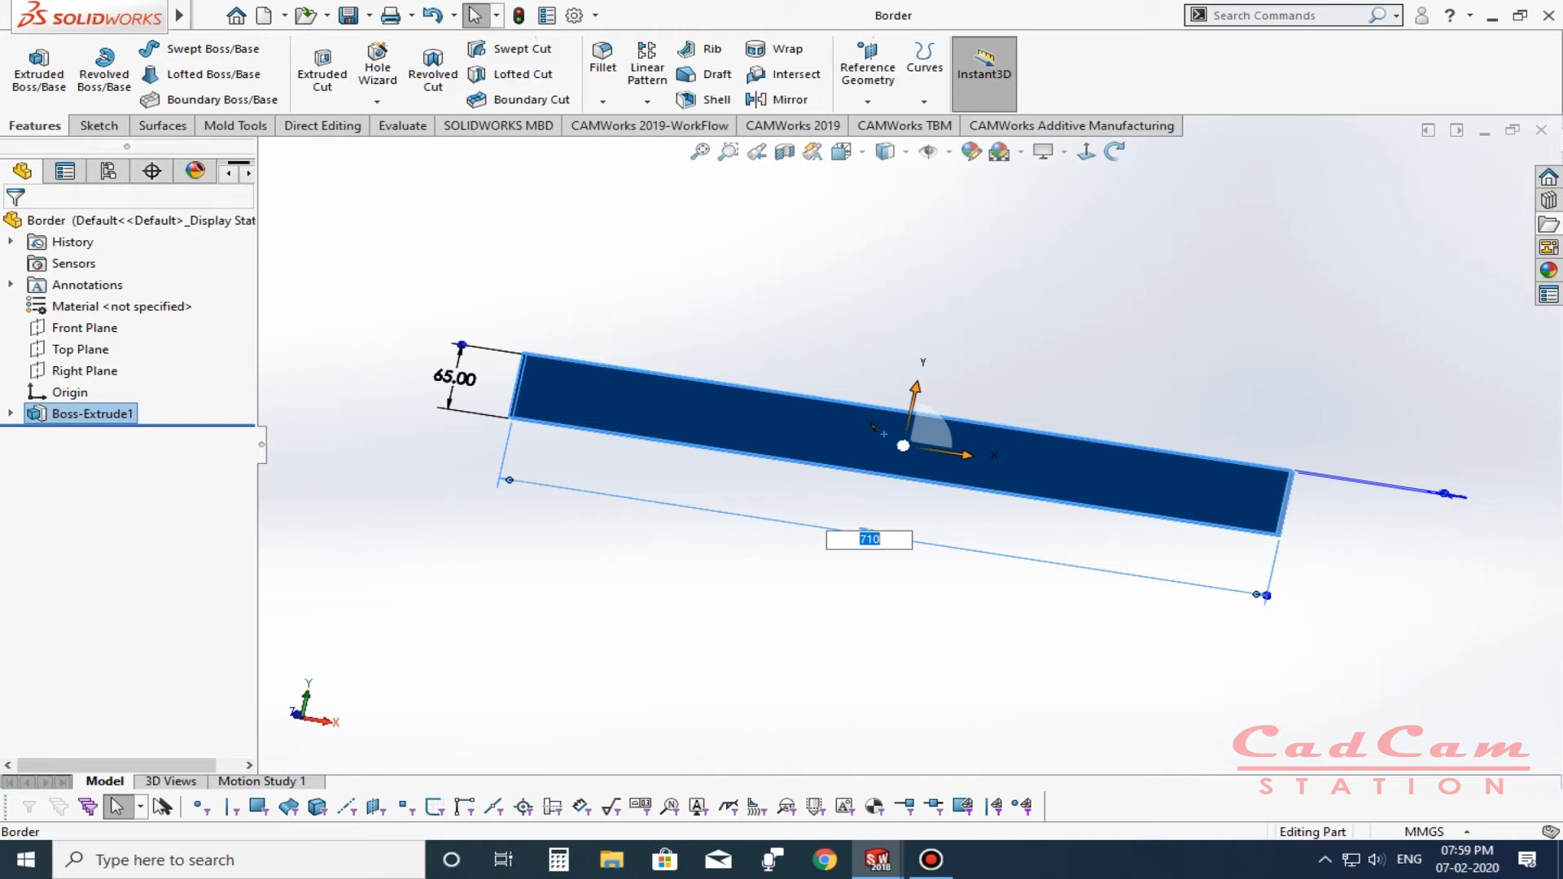
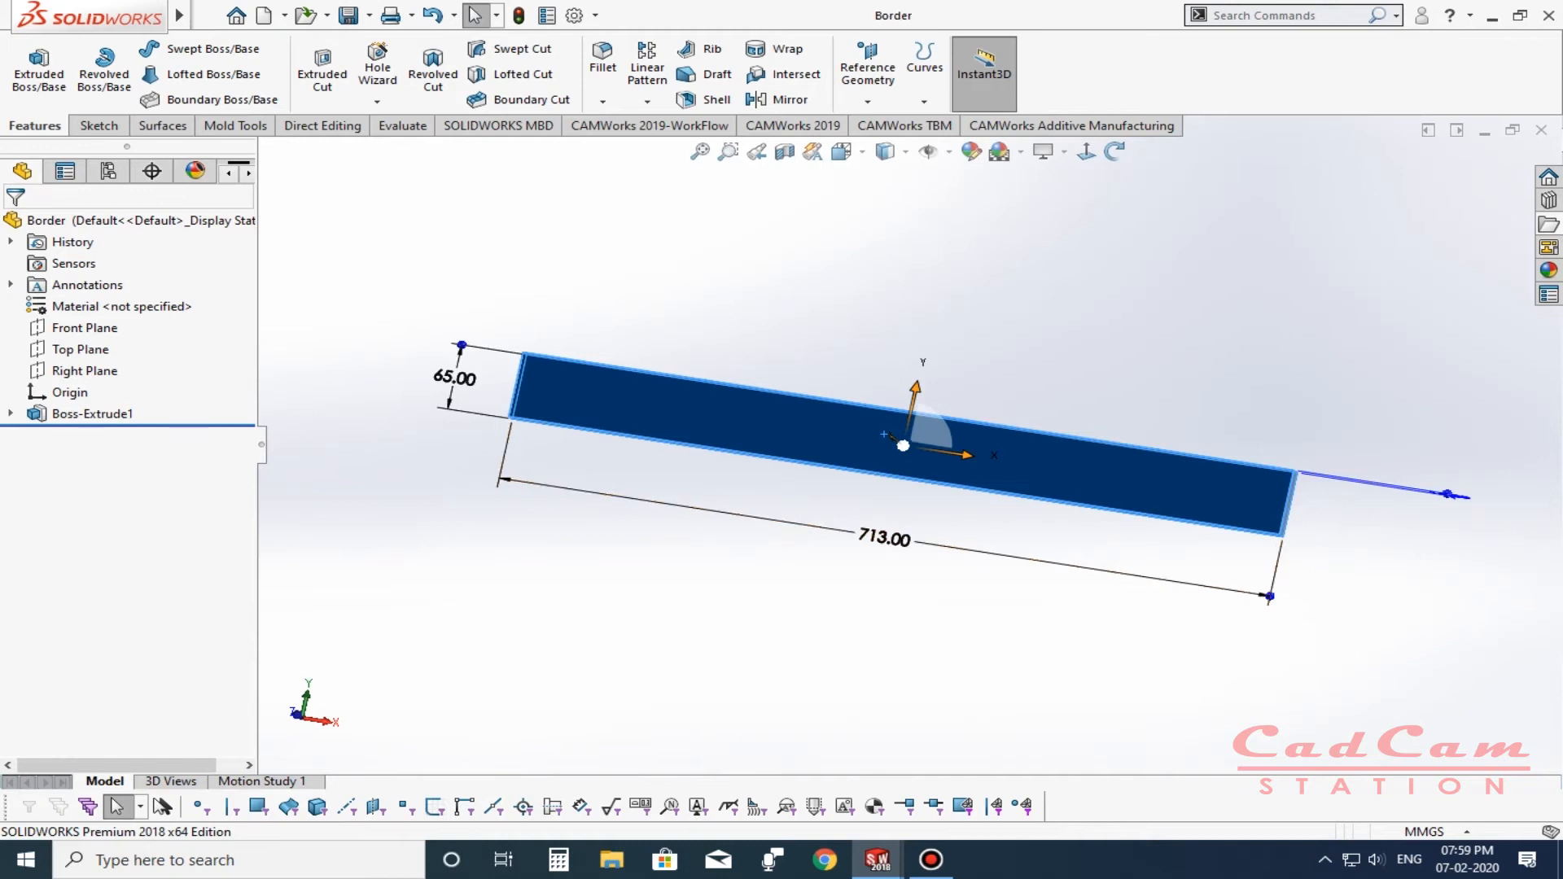
Return to the rebuilt assembly and examine how both ends of the Border fit against the Table Sides panels.
key(Return)
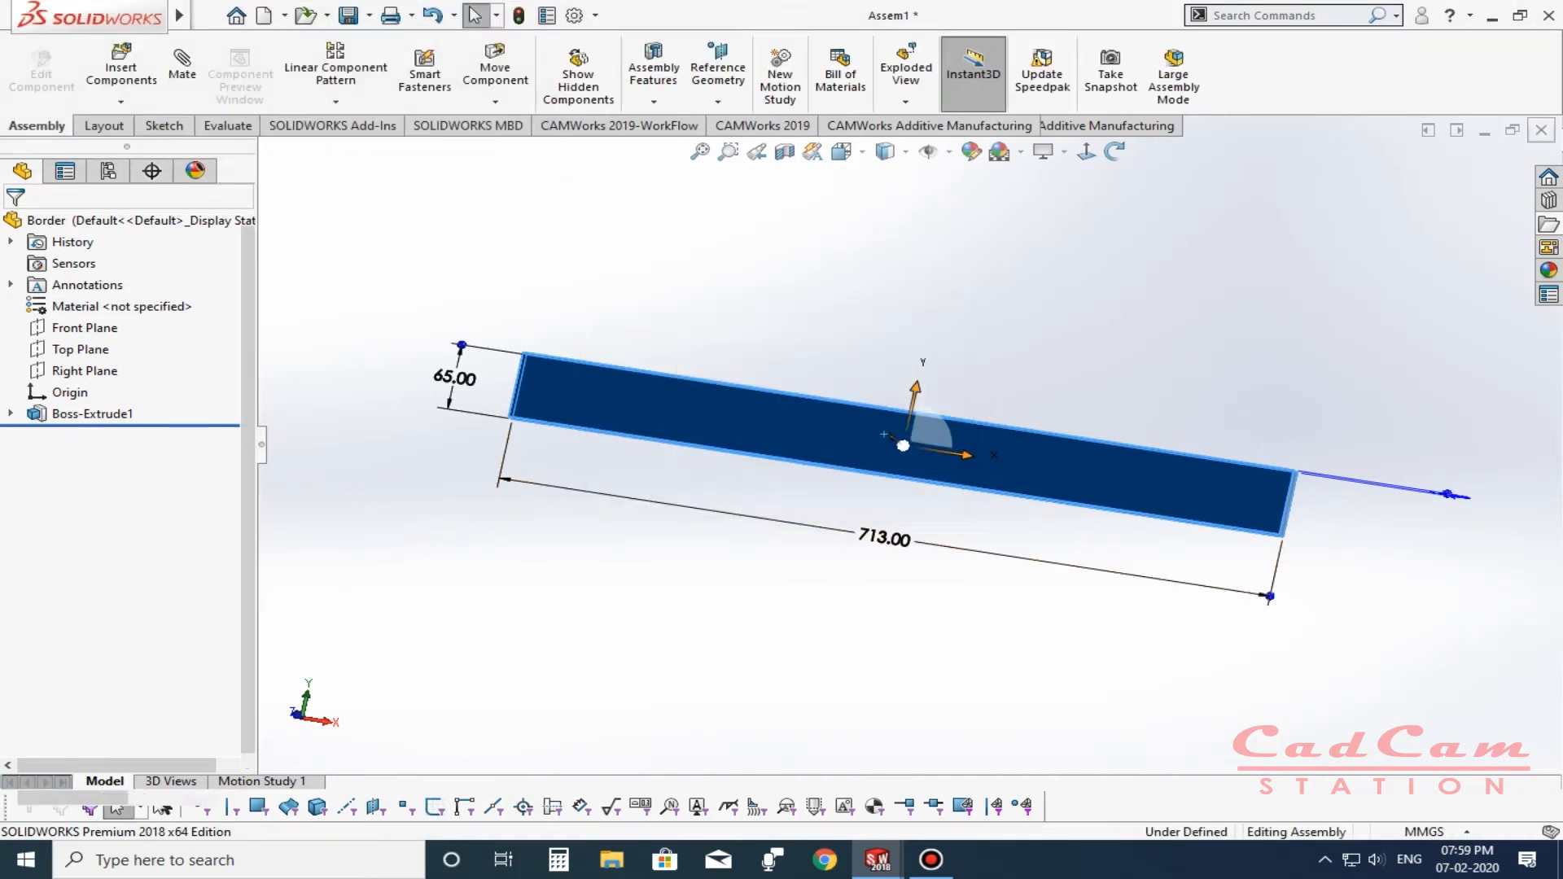
scroll(854, 465, up, 2)
click(1086, 151)
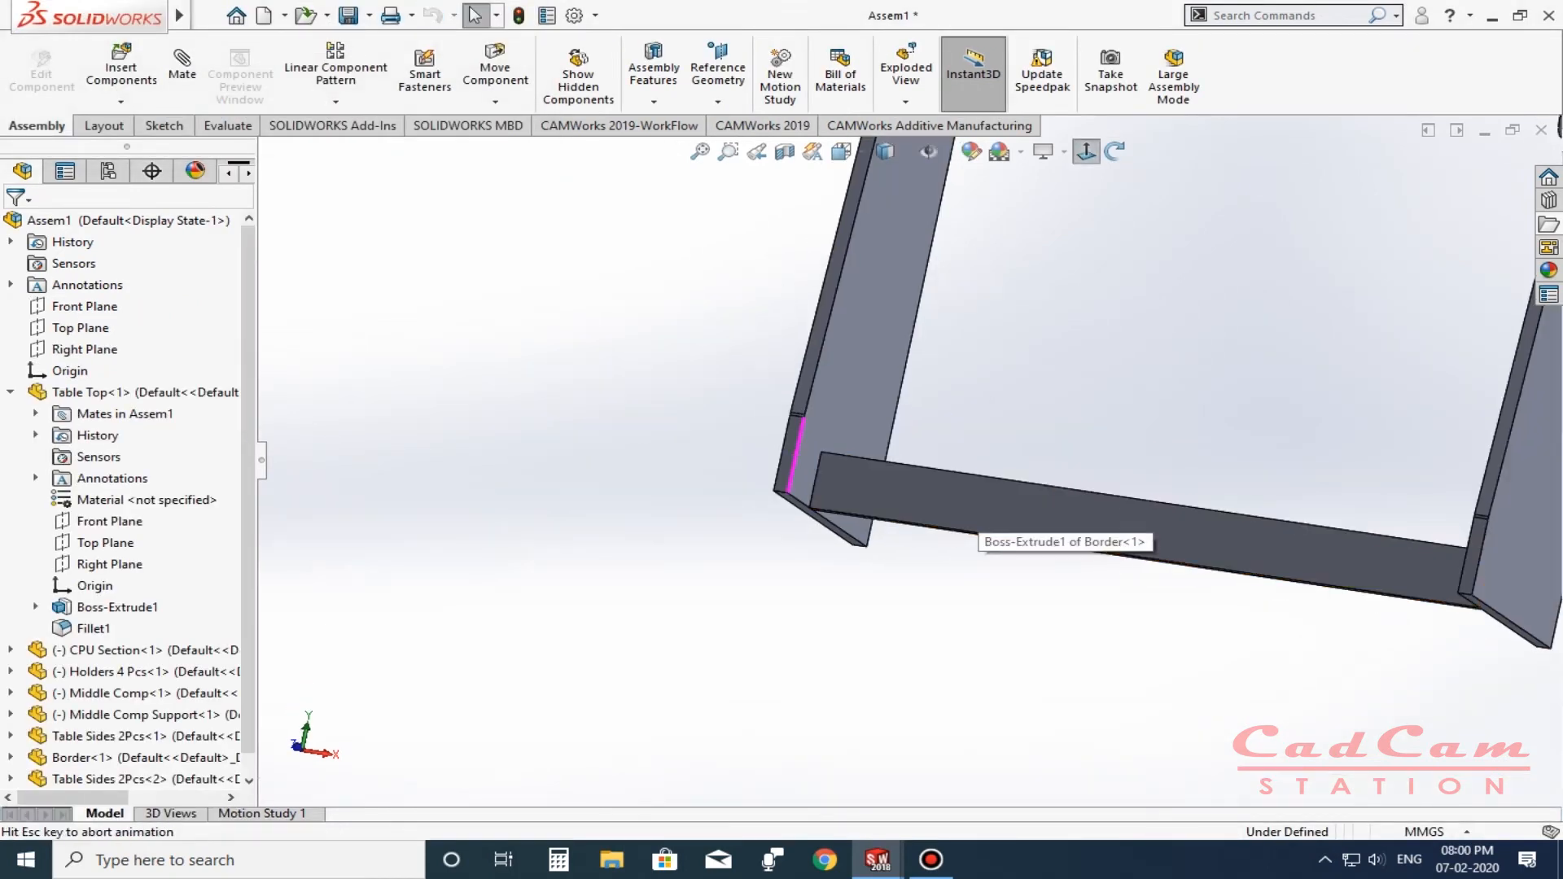
scroll(818, 444, down, 2)
scroll(895, 578, up, 4)
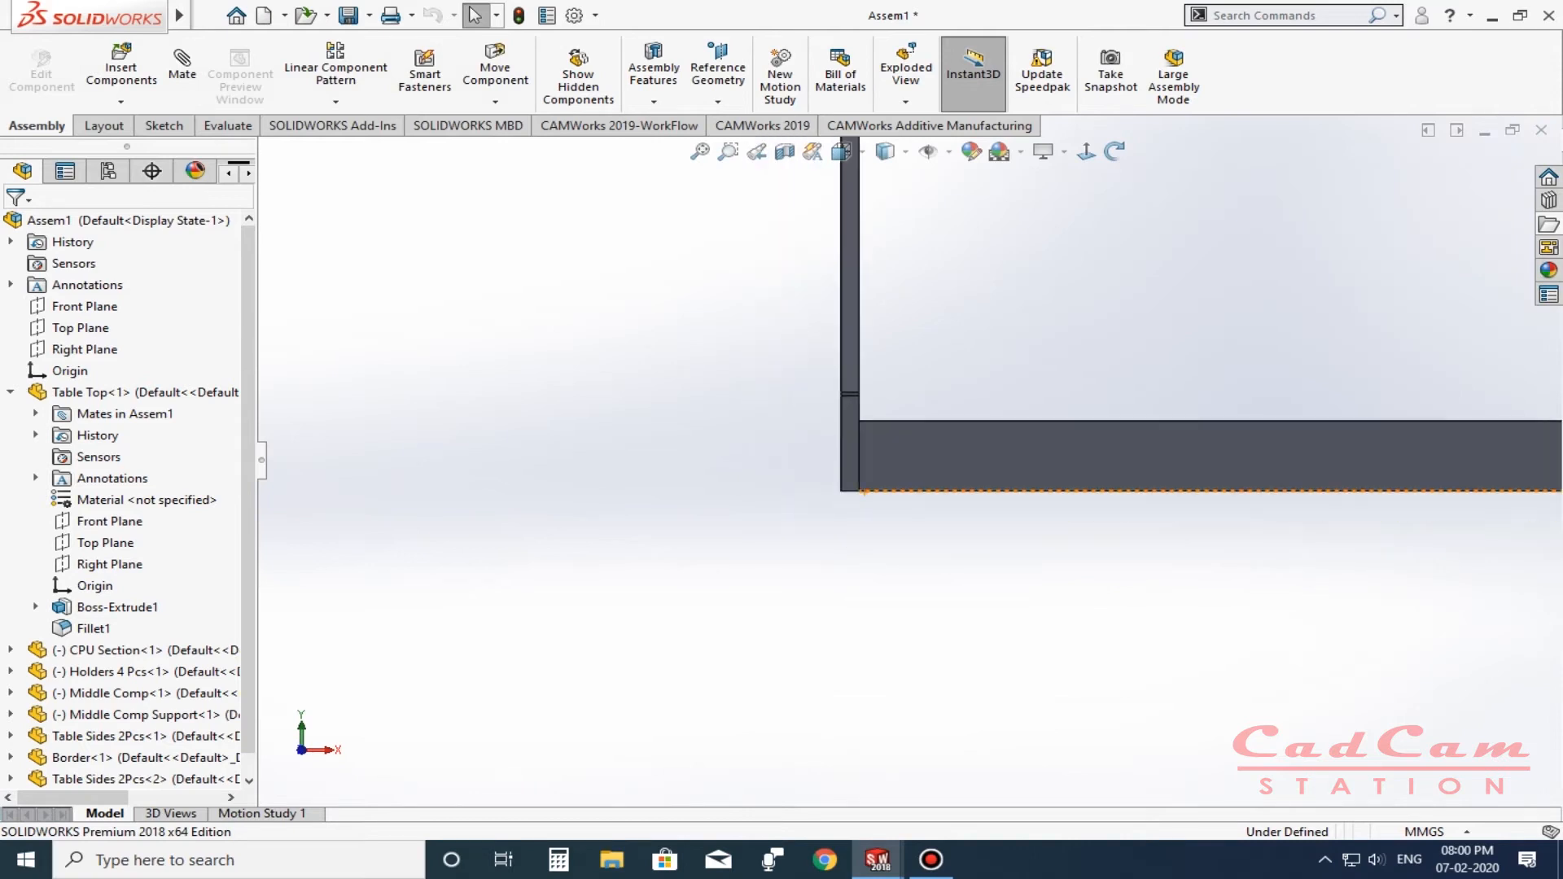
scroll(1213, 509, down, 2)
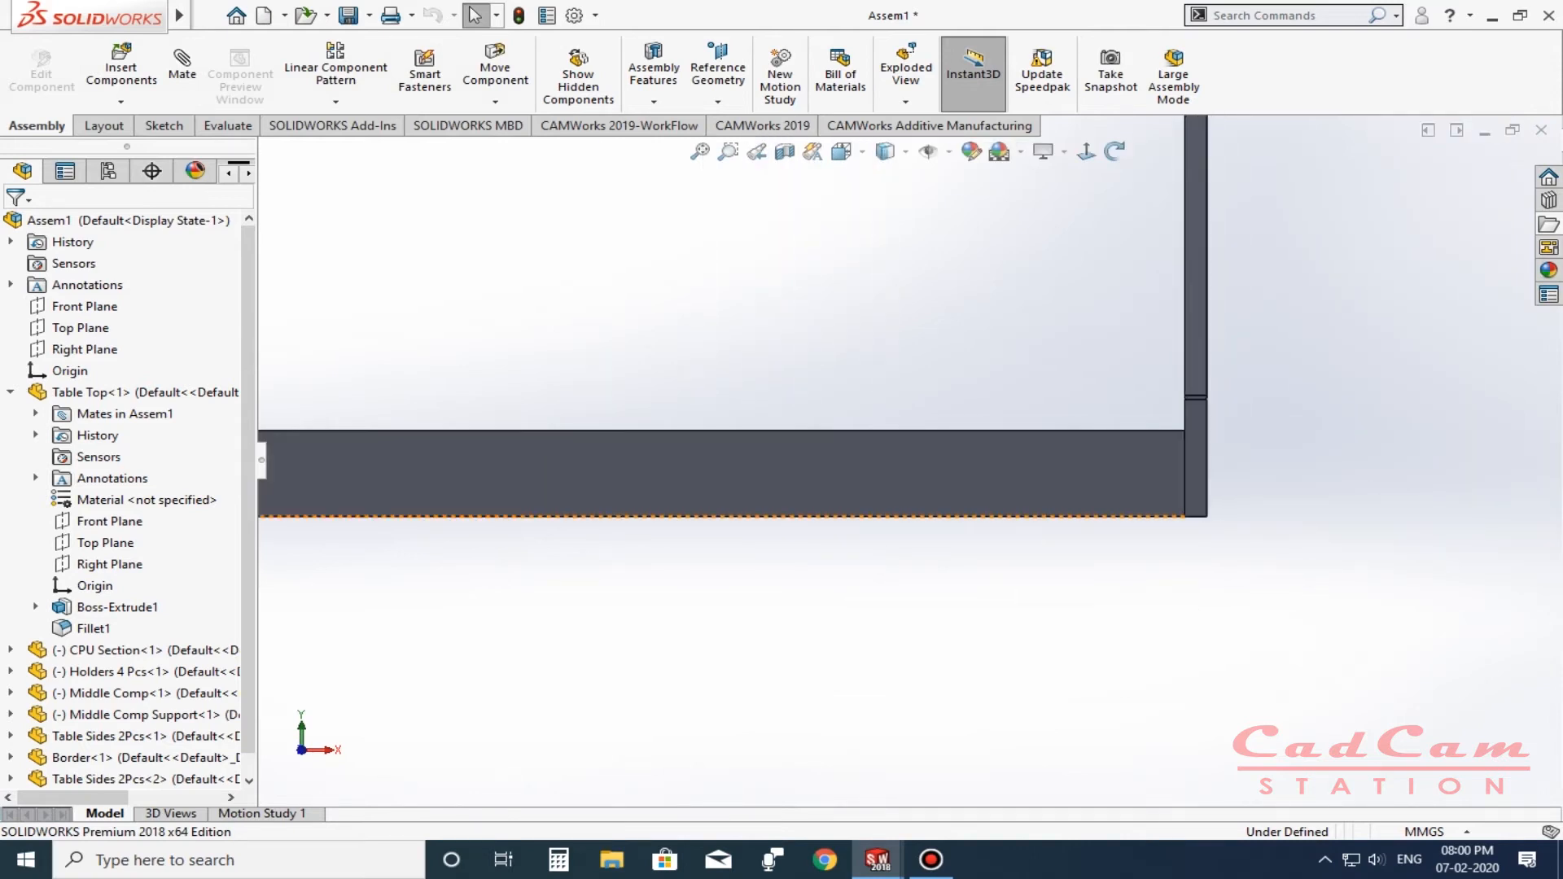
scroll(732, 472, up, 3)
middle_drag(814, 366, 908, 470)
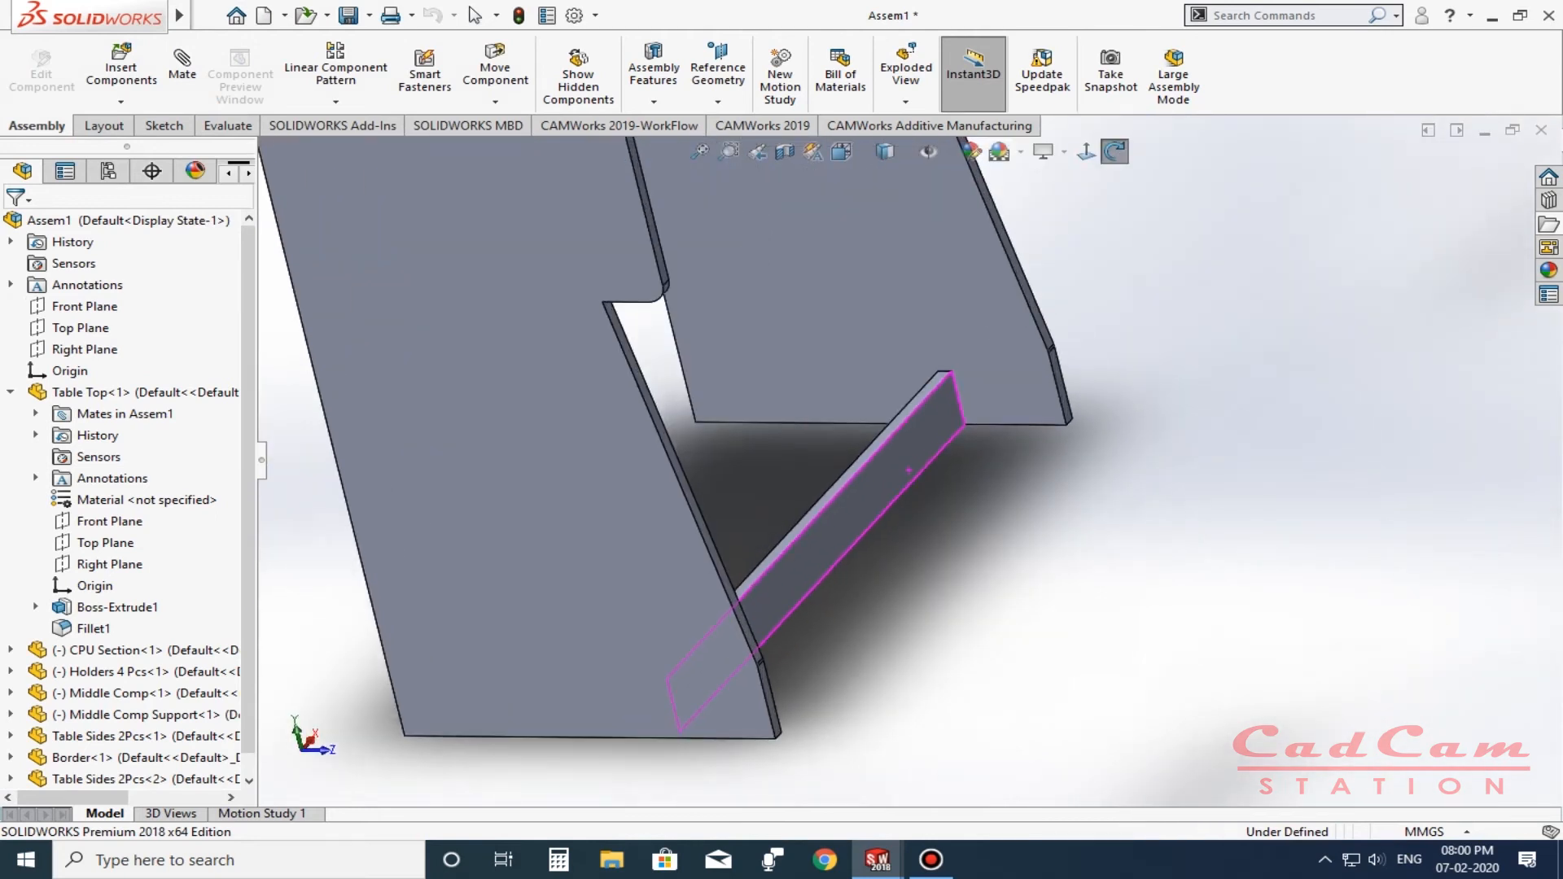
scroll(663, 448, up, 5)
middle_drag(664, 447, 1099, 489)
scroll(952, 440, up, 8)
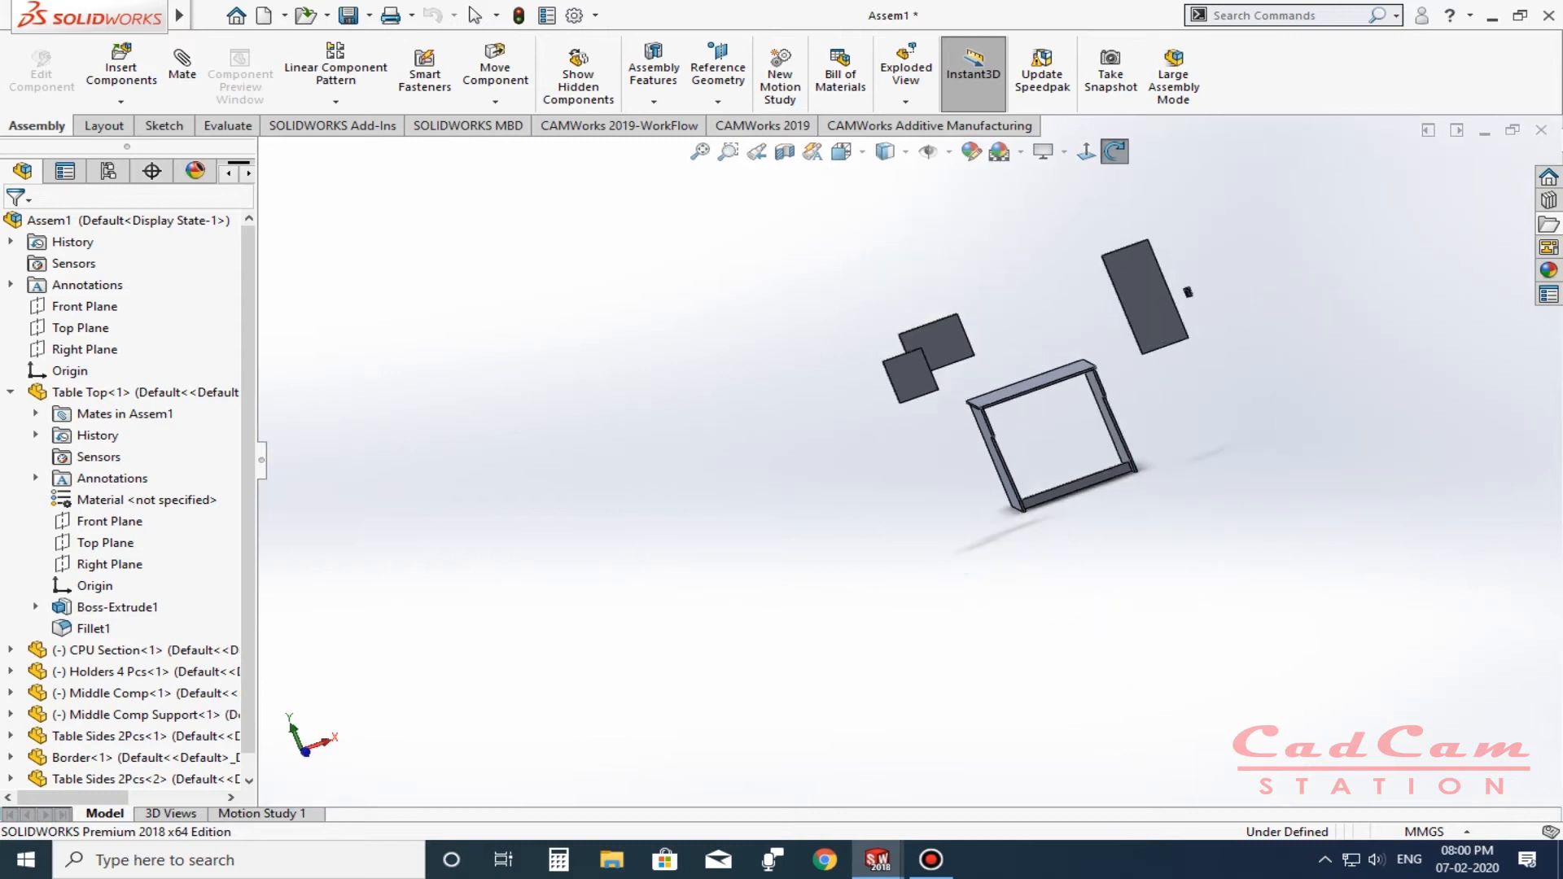
scroll(956, 437, down, 8)
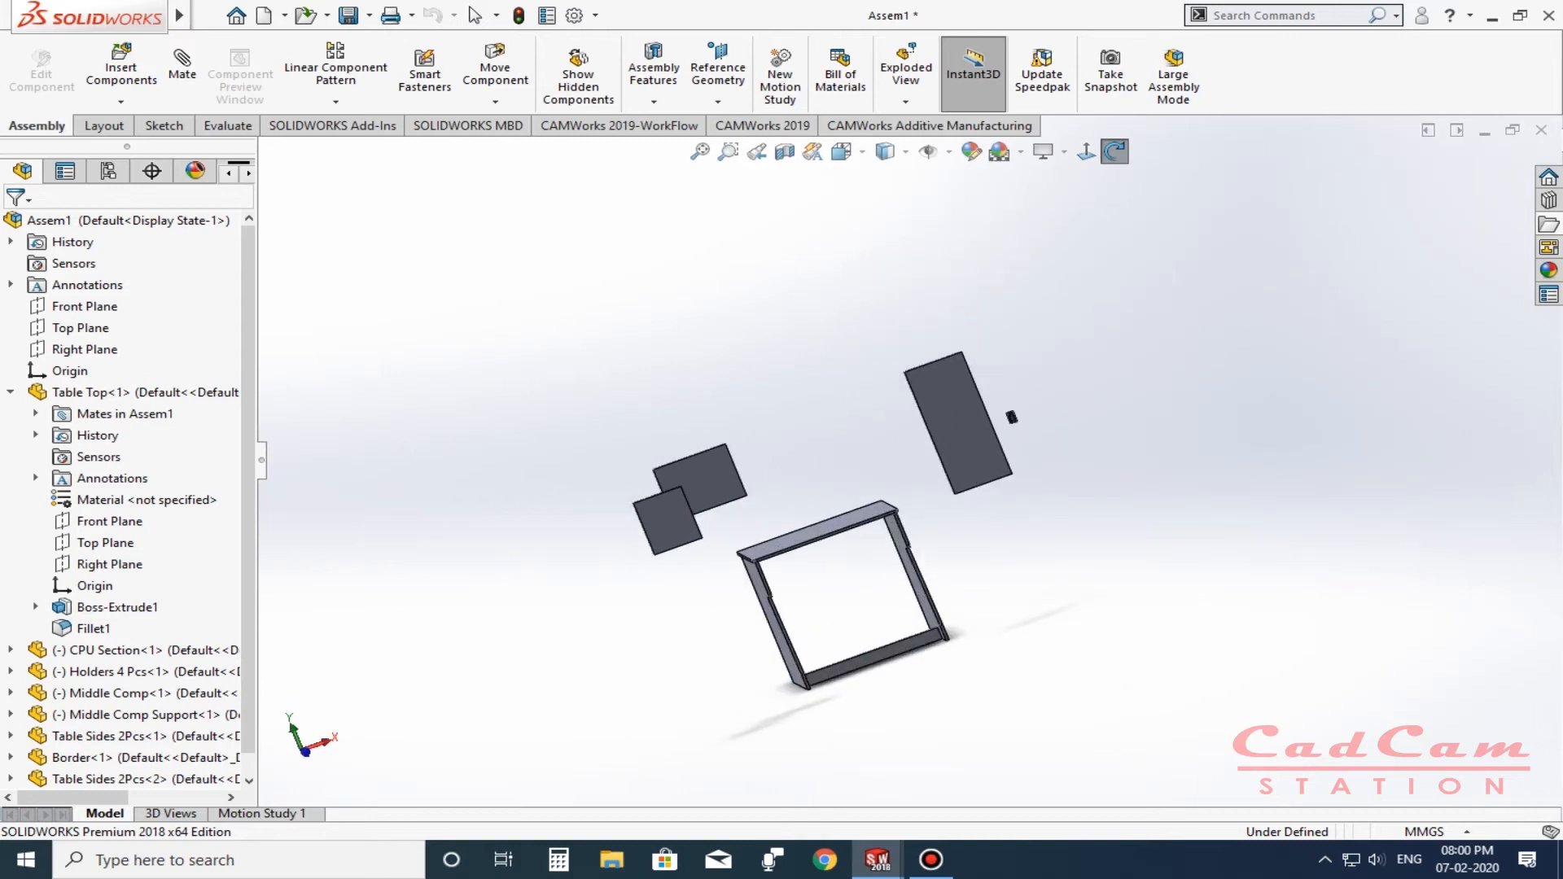
Move the CPU Section board to the opening between the two Table Sides panels.
middle_drag(956, 437, 1082, 432)
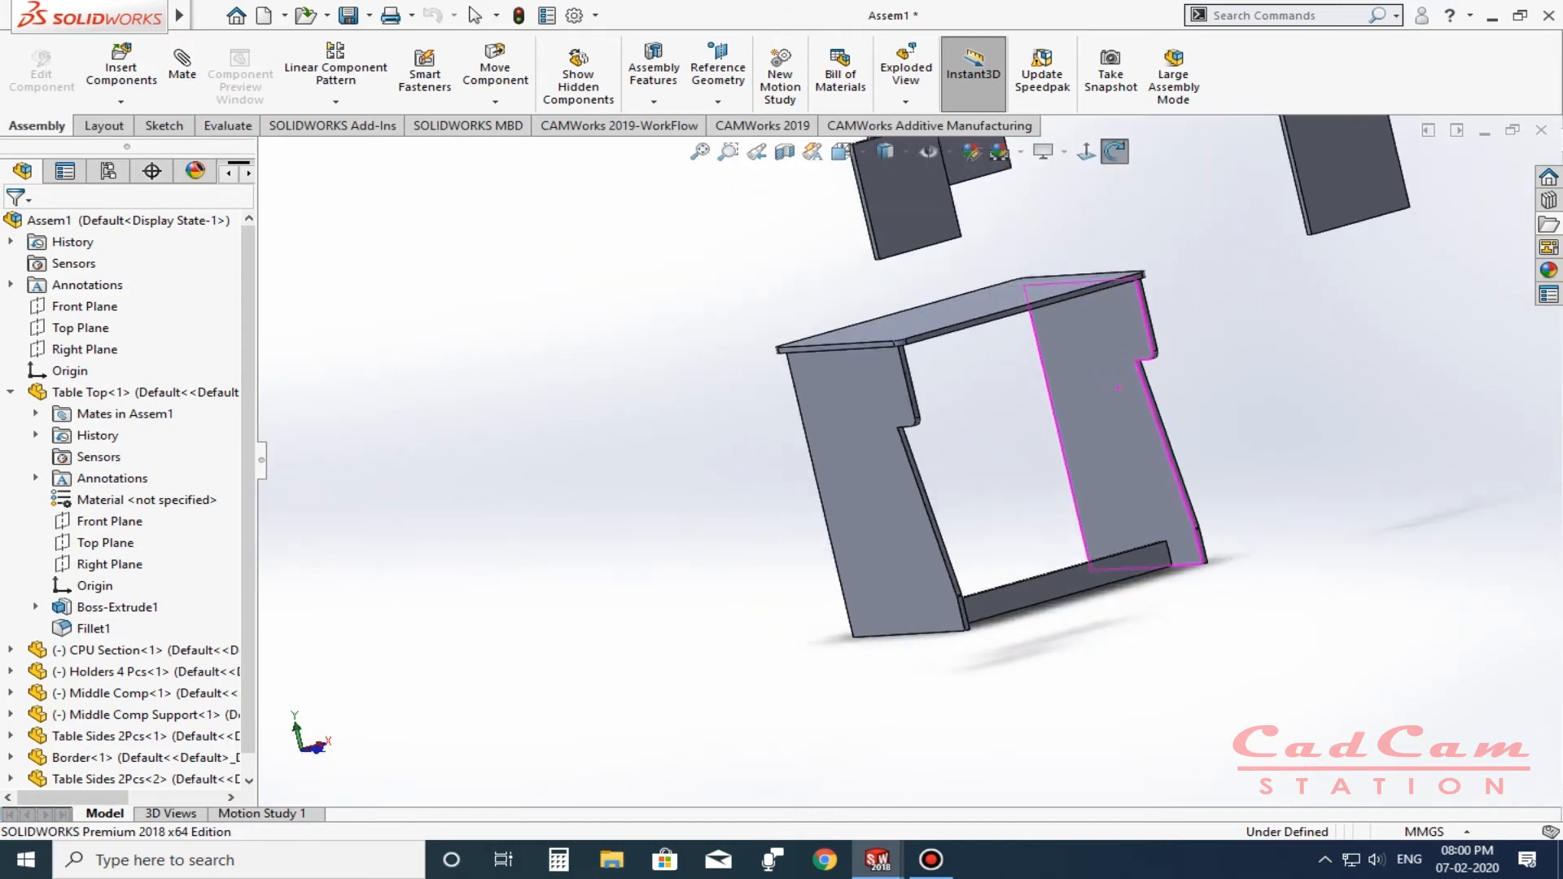
scroll(1083, 407, up, 3)
scroll(1091, 359, down, 1)
click(1126, 270)
drag(1126, 269, 928, 534)
scroll(920, 521, down, 4)
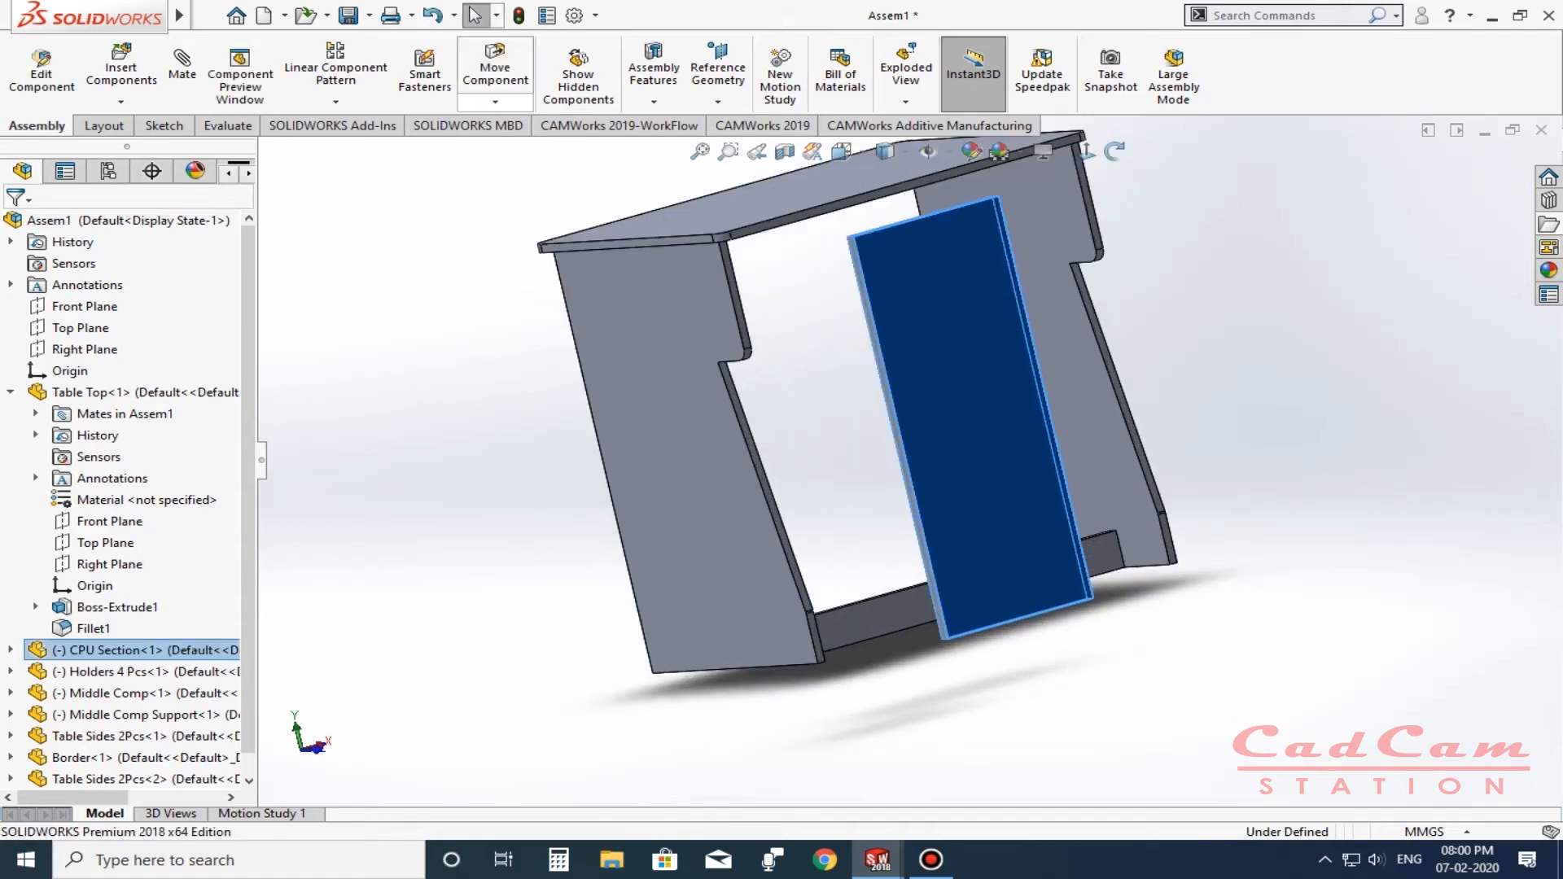
Rotate the CPU Section component until the board lies roughly horizontal between the side panels.
click(495, 101)
click(548, 148)
drag(968, 407, 1050, 456)
key(Escape)
scroll(941, 464, down, 5)
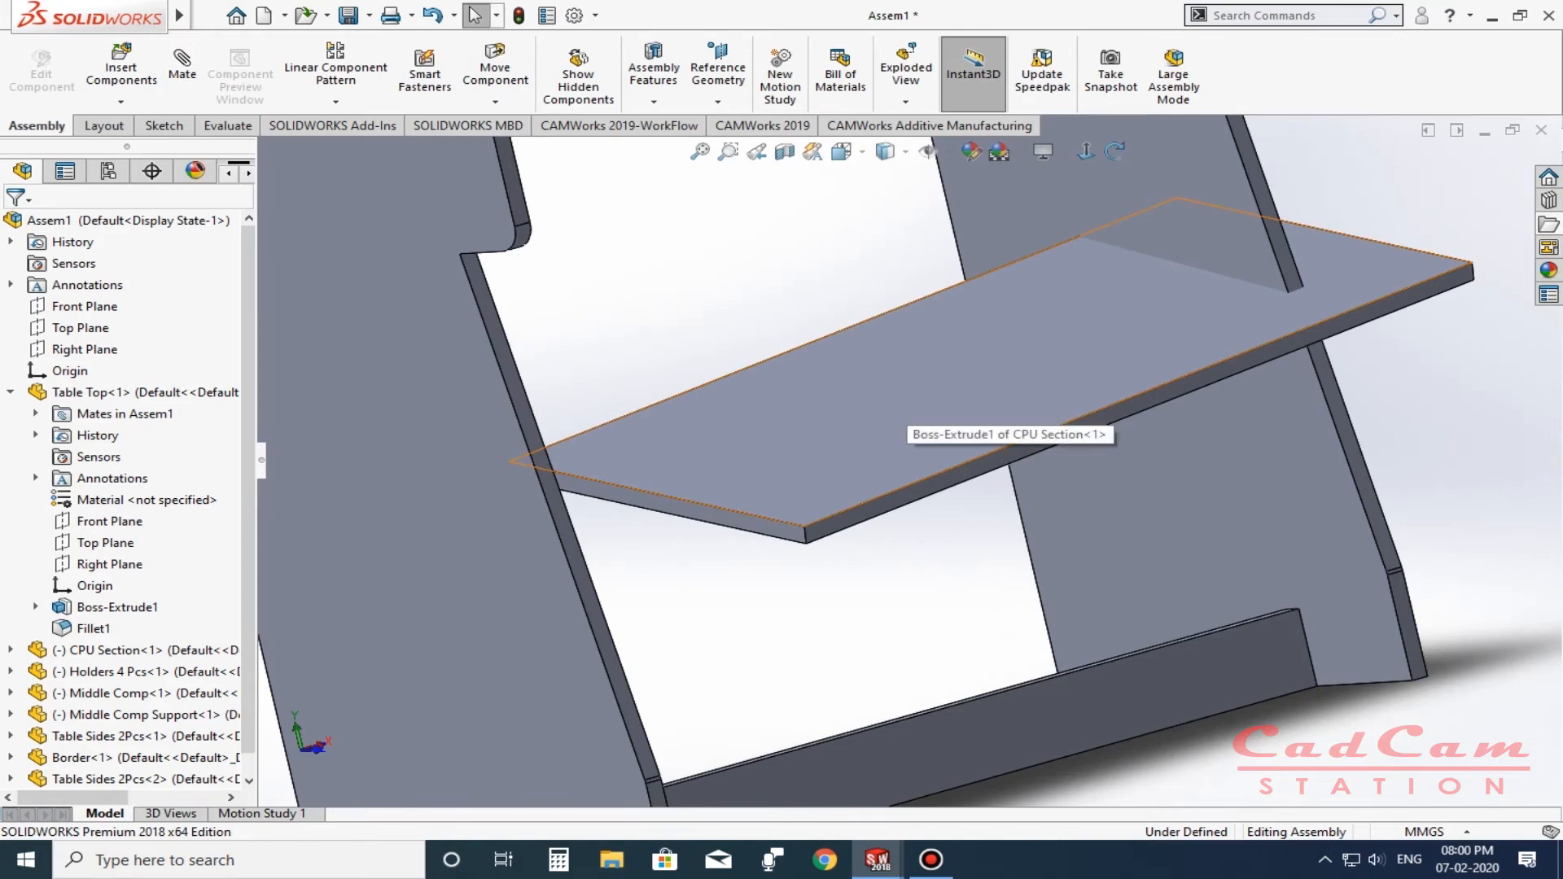
Open the CPU Section part from the assembly, adjust its length to fit between the side panels, and rebuild the assembly.
click(882, 437)
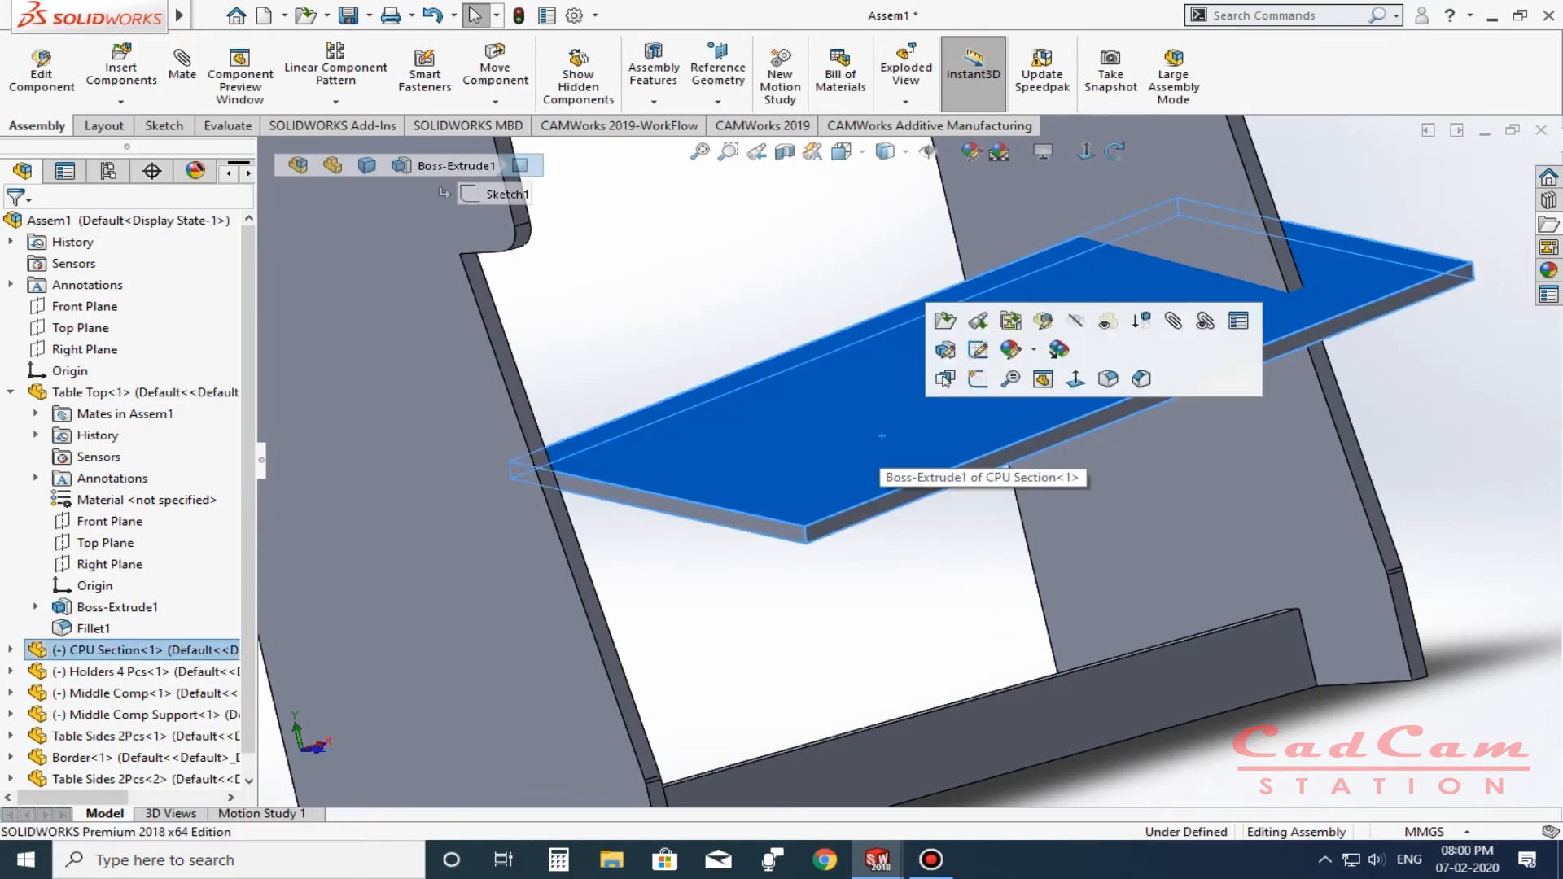
click(944, 321)
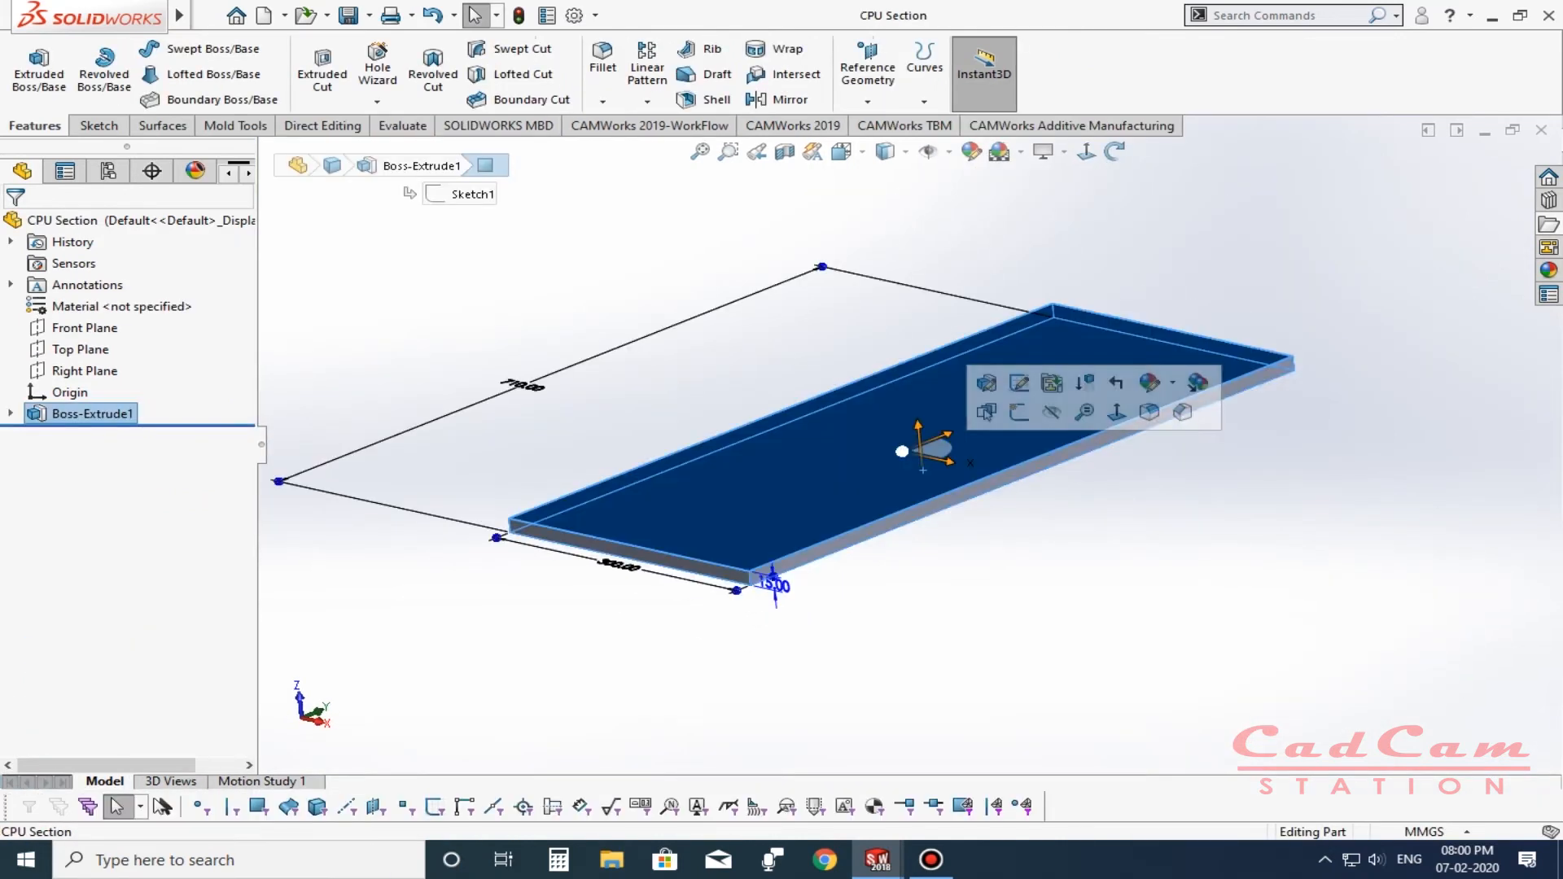
click(522, 385)
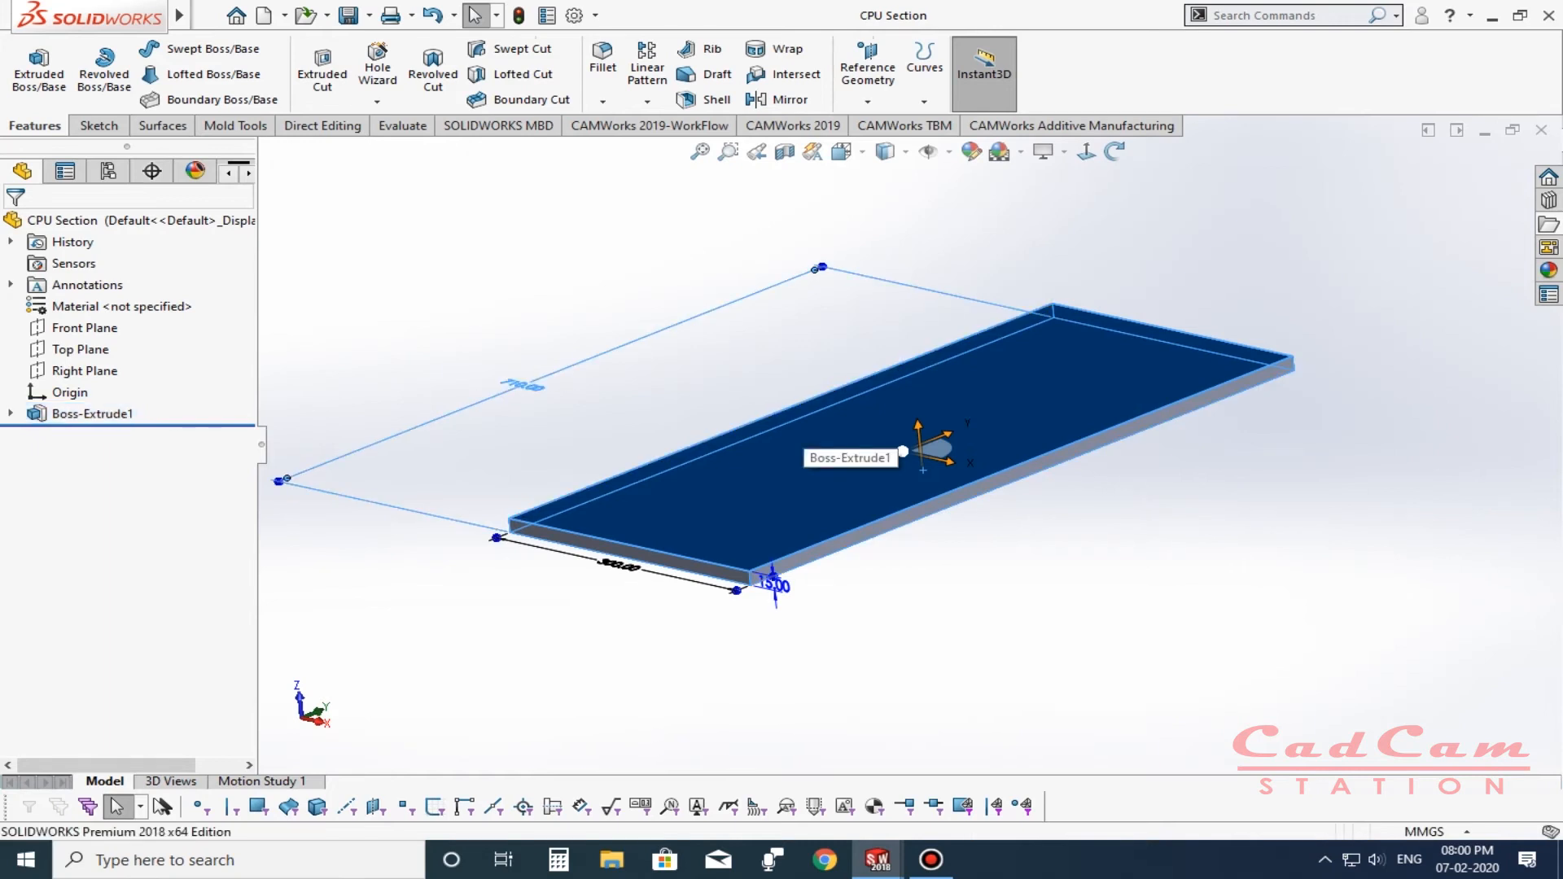
key(Escape)
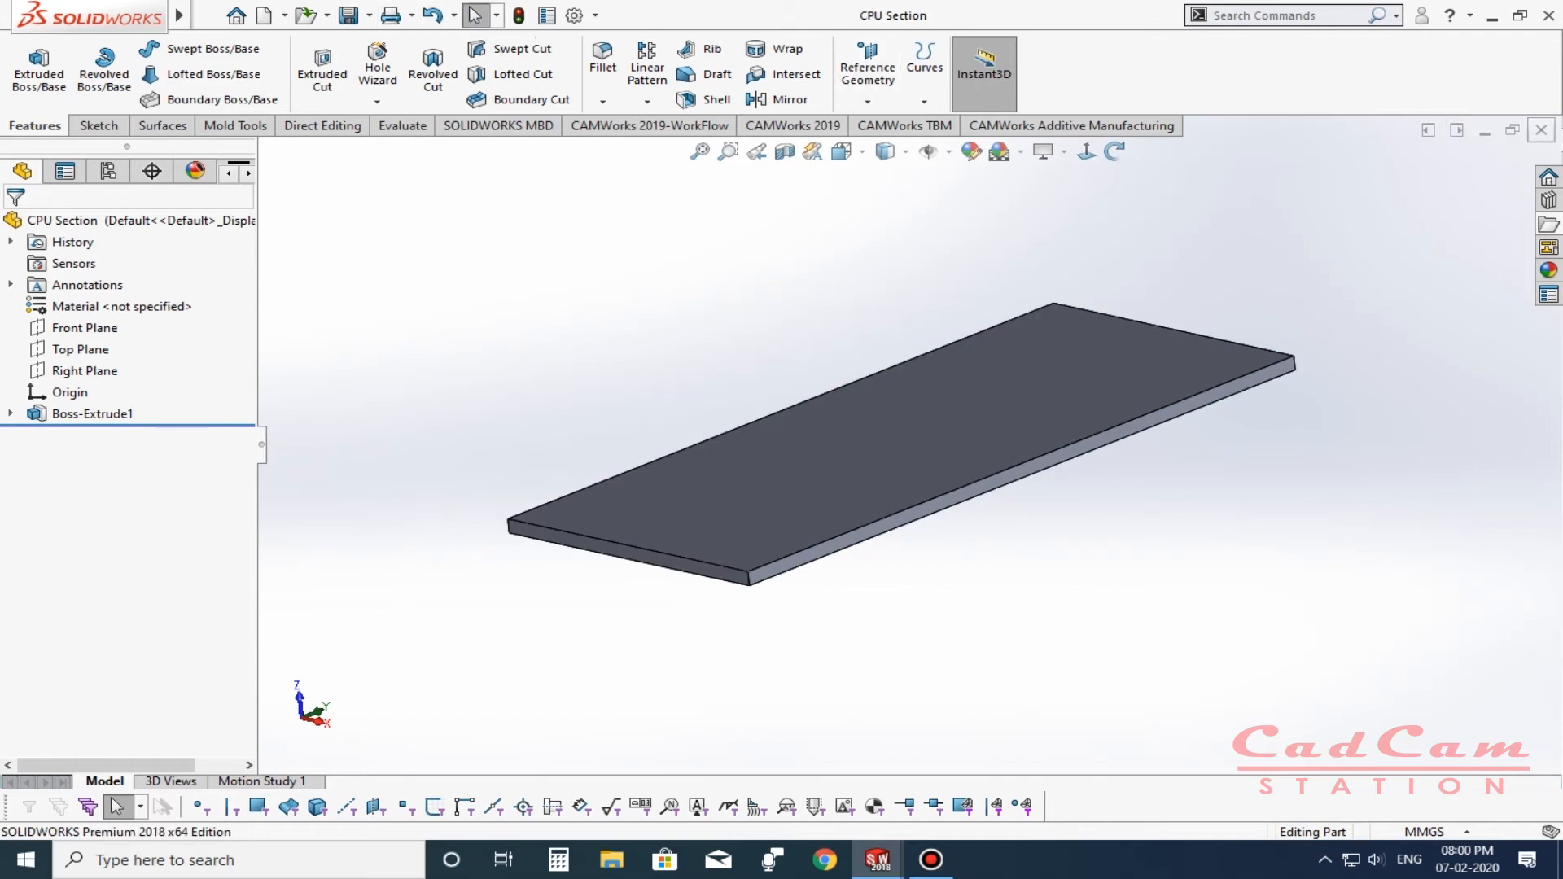
click(1540, 131)
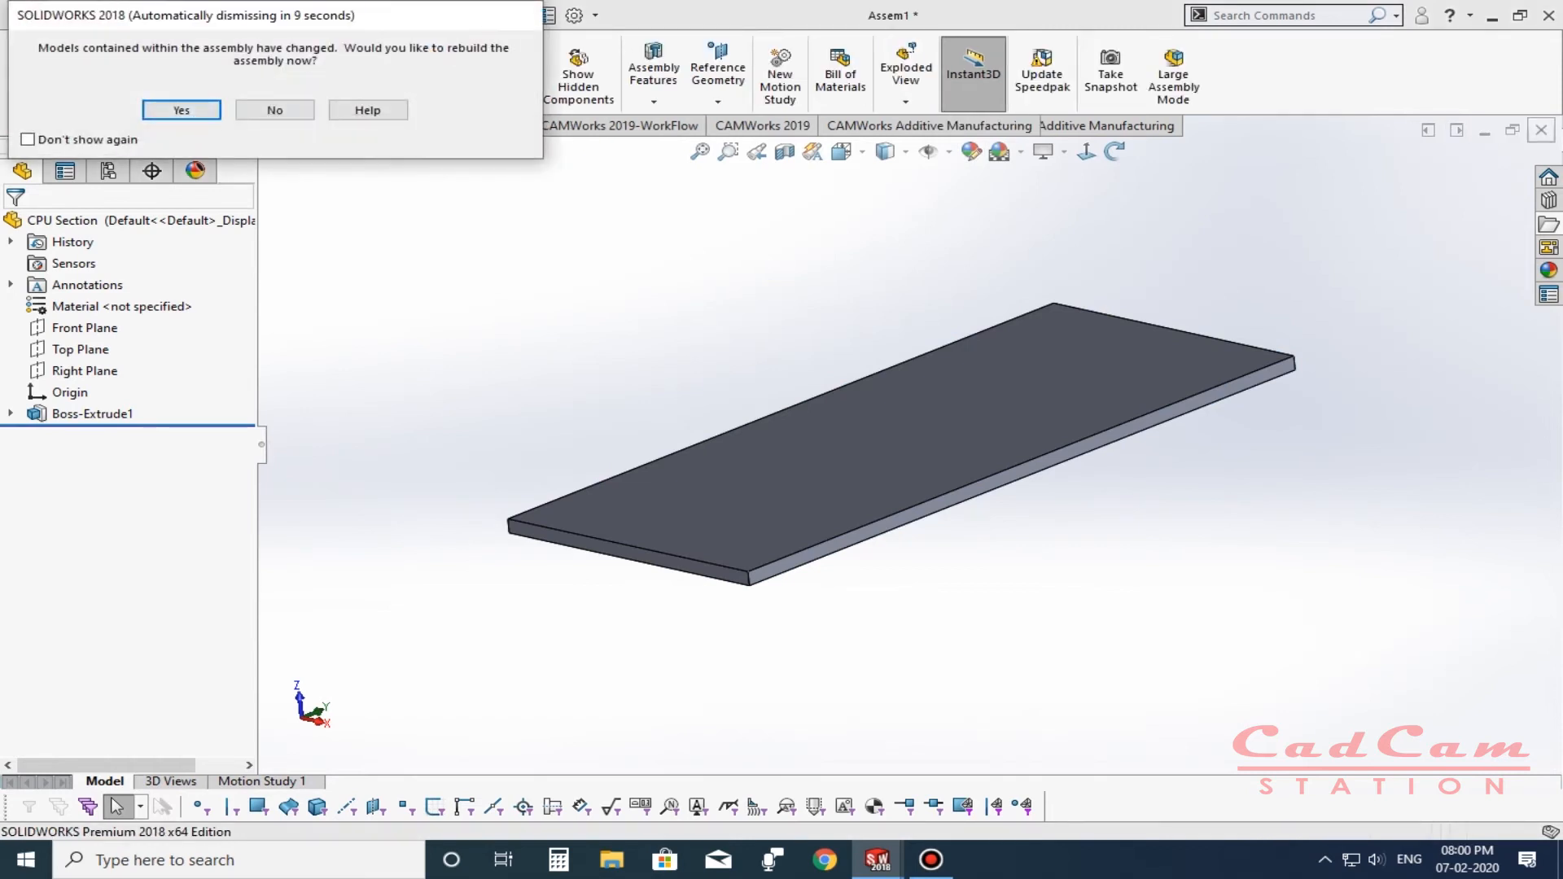
key(Return)
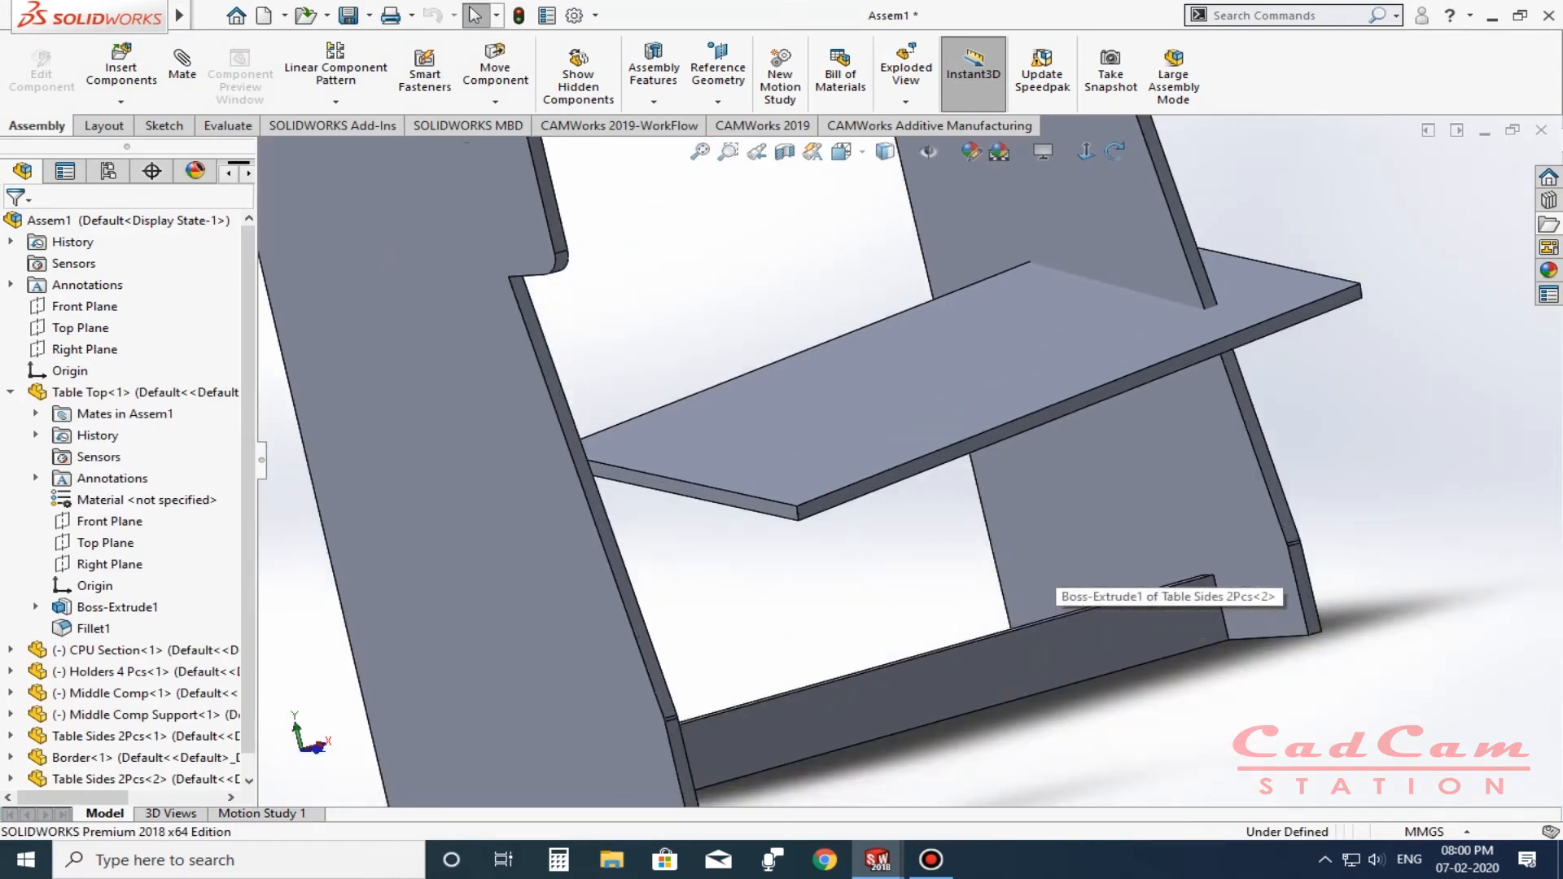
Add a coincident mate between the CPU Section's underside and the Border's narrow top face.
scroll(1046, 571, down, 2)
middle_drag(944, 391, 1002, 245)
click(814, 504)
middle_drag(814, 504, 798, 635)
scroll(847, 635, up, 4)
scroll(843, 708, down, 5)
middle_drag(842, 700, 952, 765)
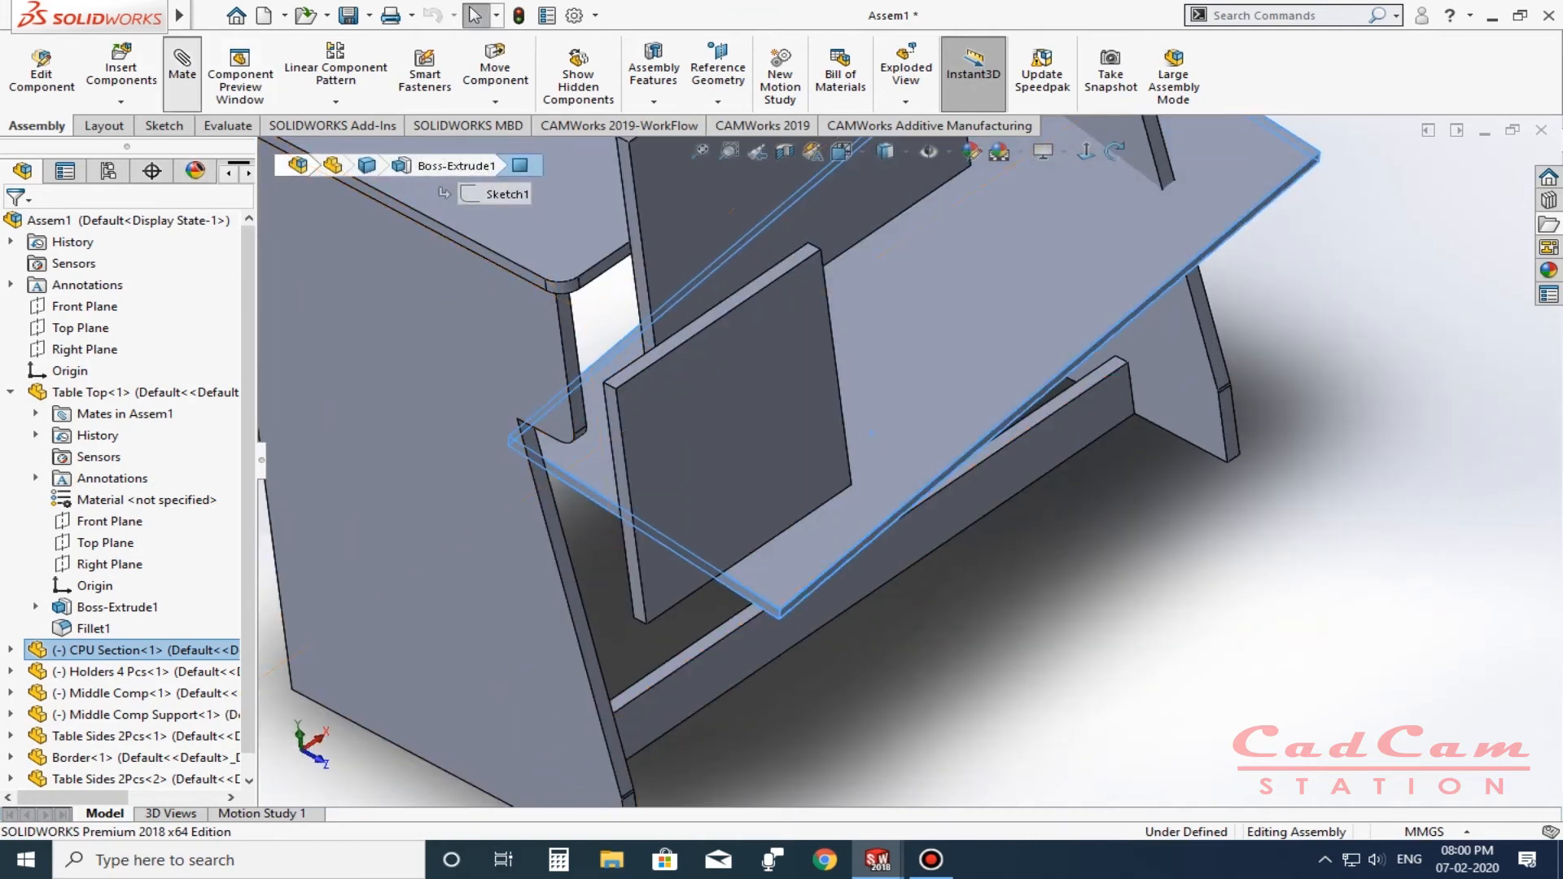
click(182, 74)
scroll(578, 655, down, 2)
ctrl+middle_drag(663, 647, 726, 604)
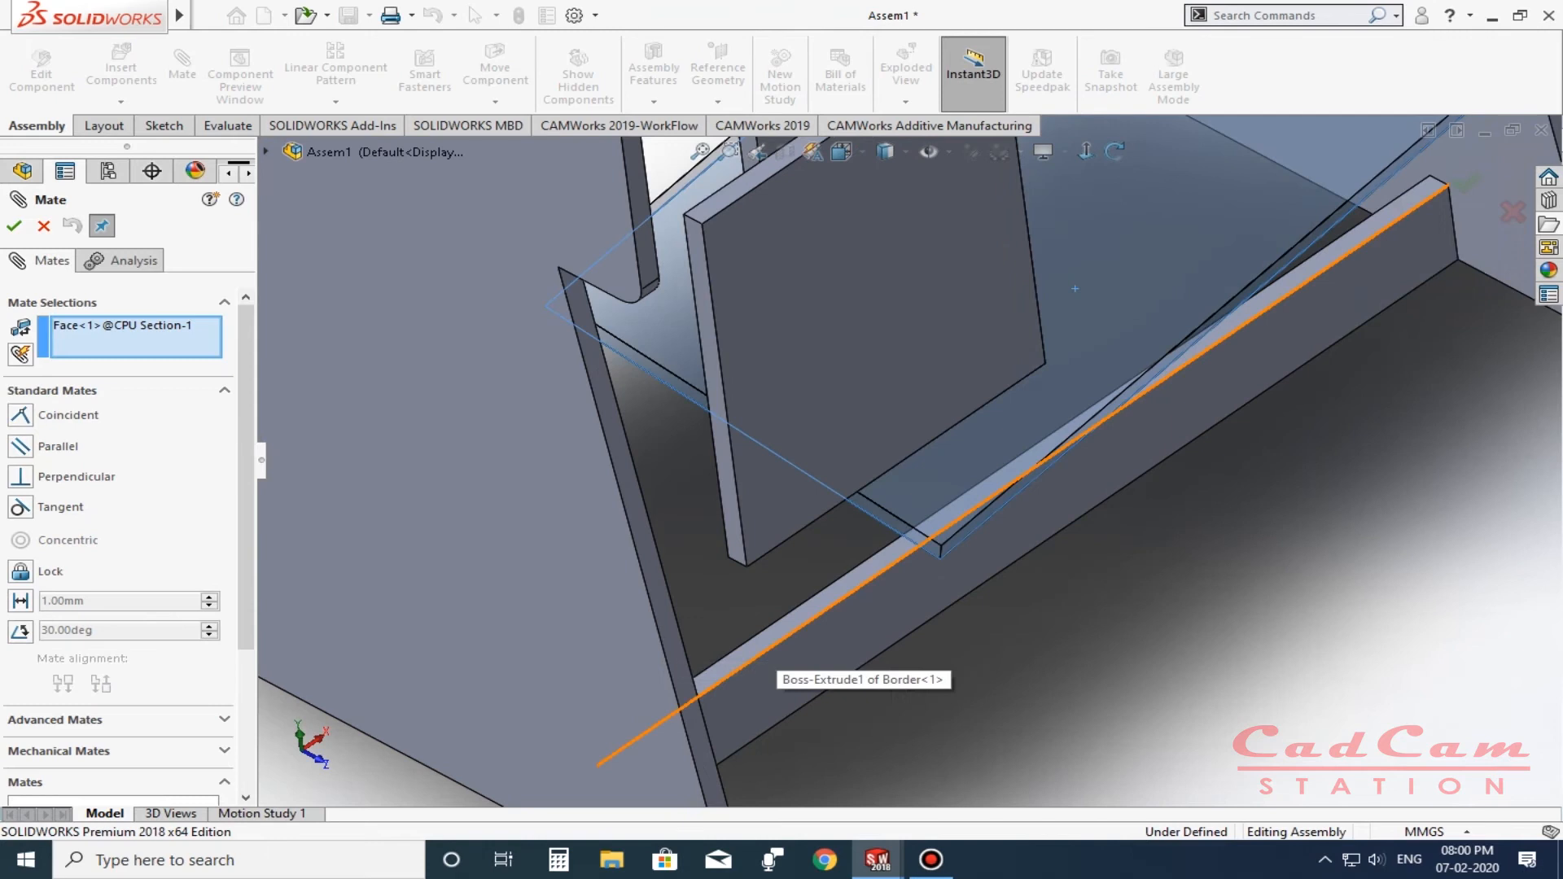
click(769, 661)
click(743, 662)
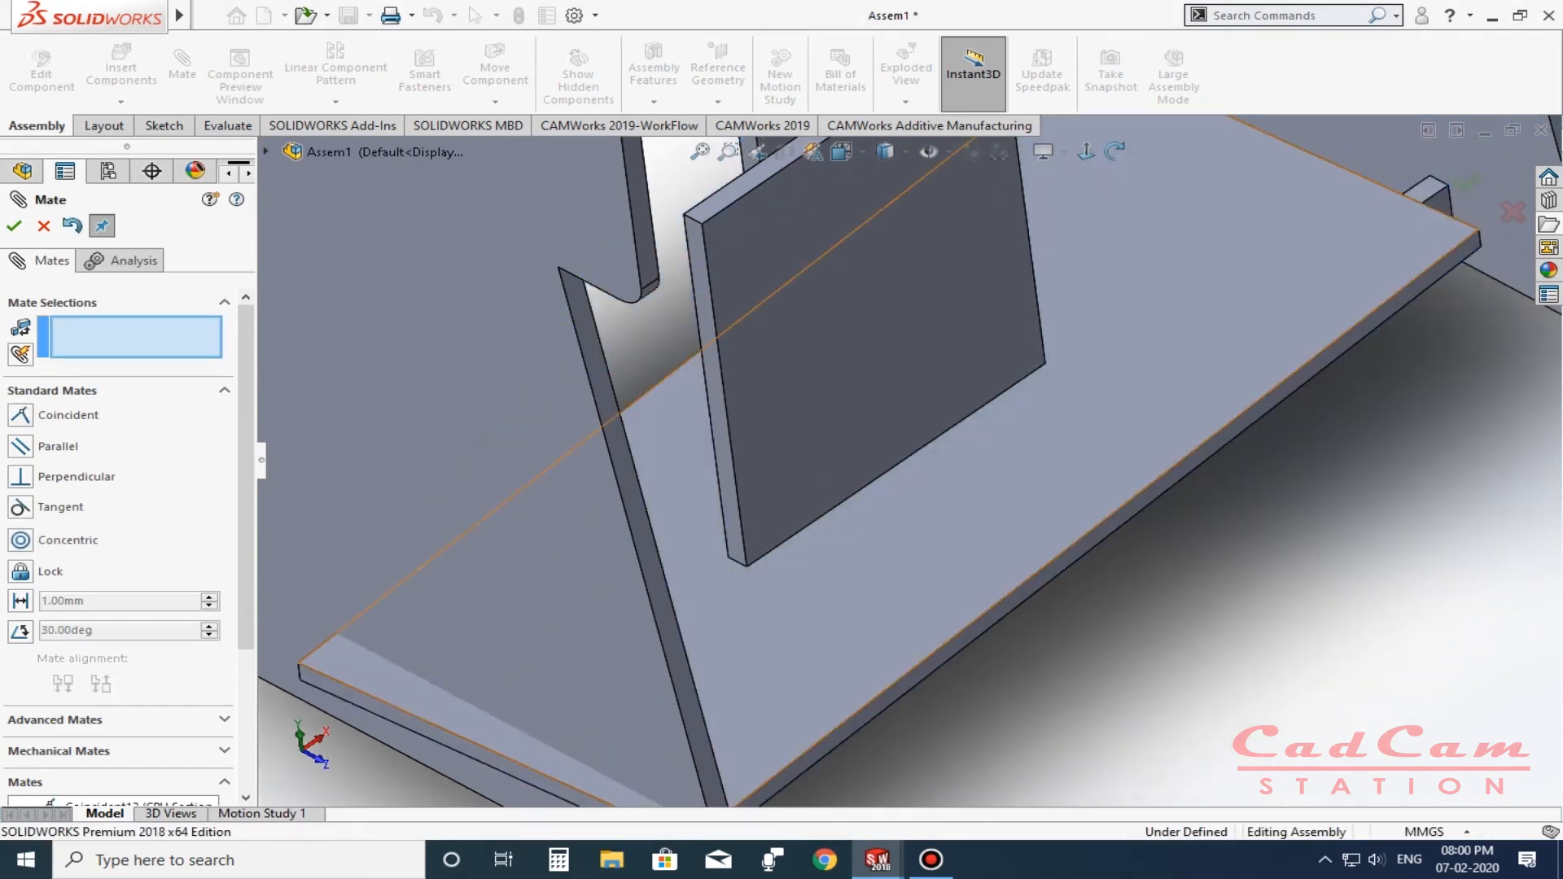
Add a coincident mate between the CPU Section's short end face and the first Table Sides panel's inner face.
scroll(744, 661, up, 4)
scroll(744, 661, down, 4)
scroll(744, 660, up, 1)
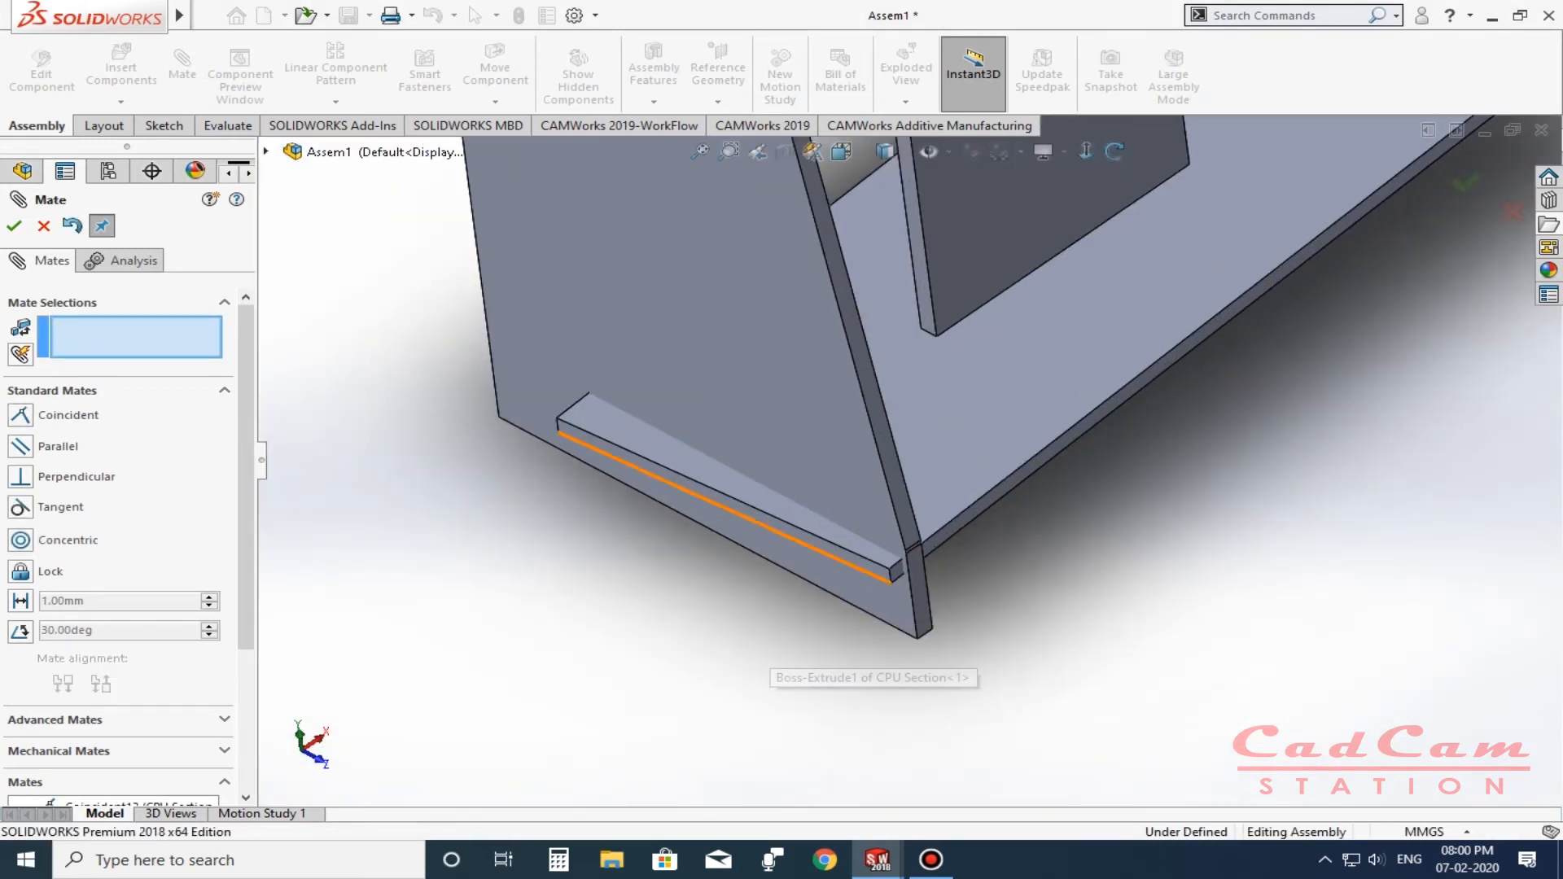
click(833, 552)
middle_drag(898, 576, 773, 530)
click(861, 433)
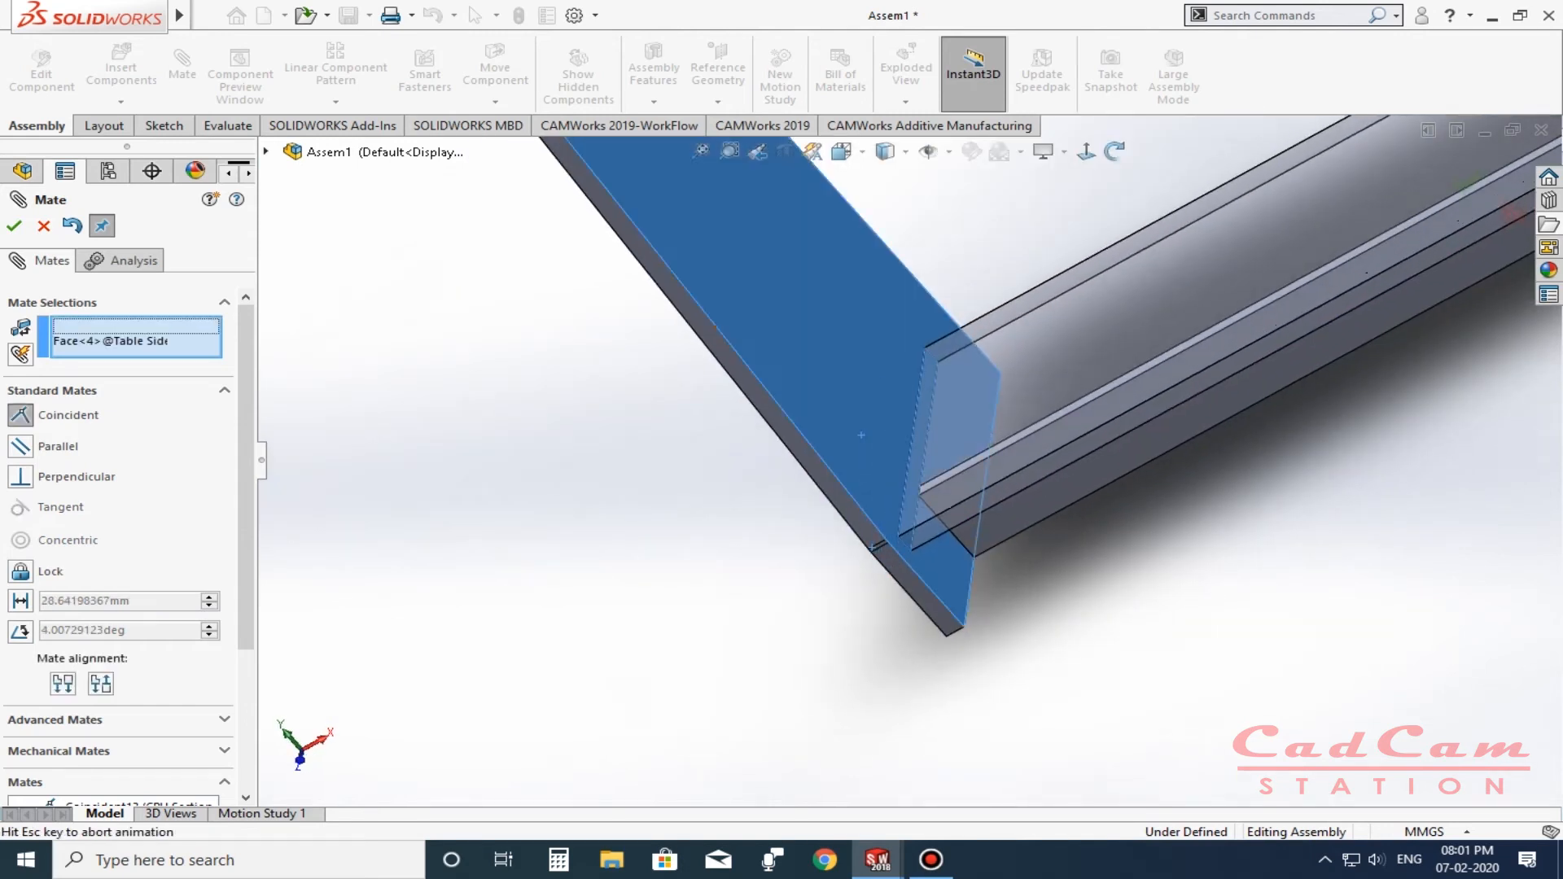
click(1107, 412)
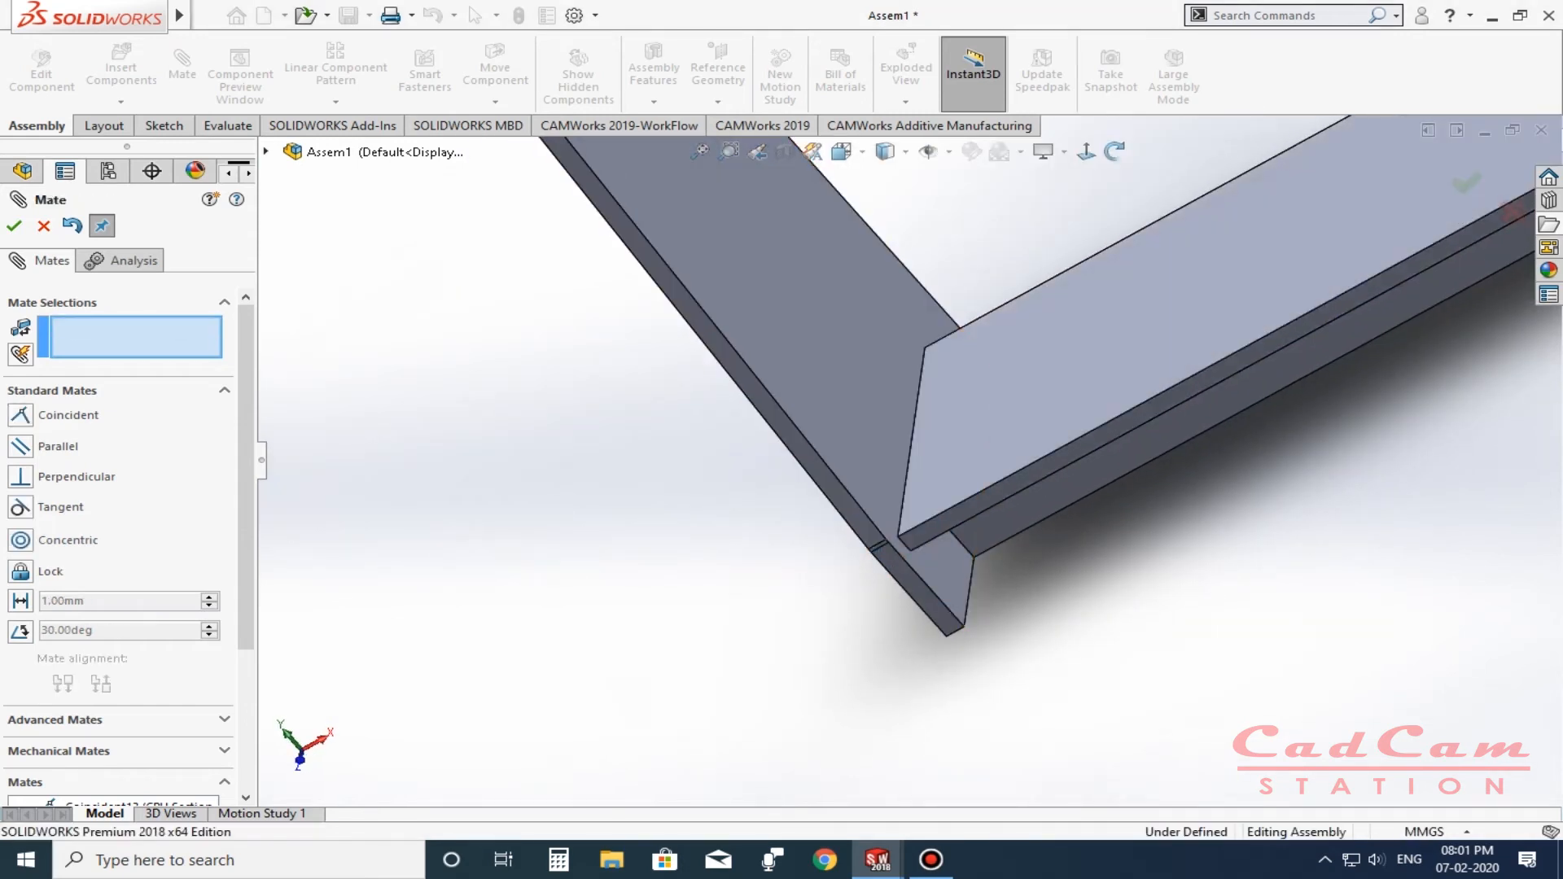
click(14, 226)
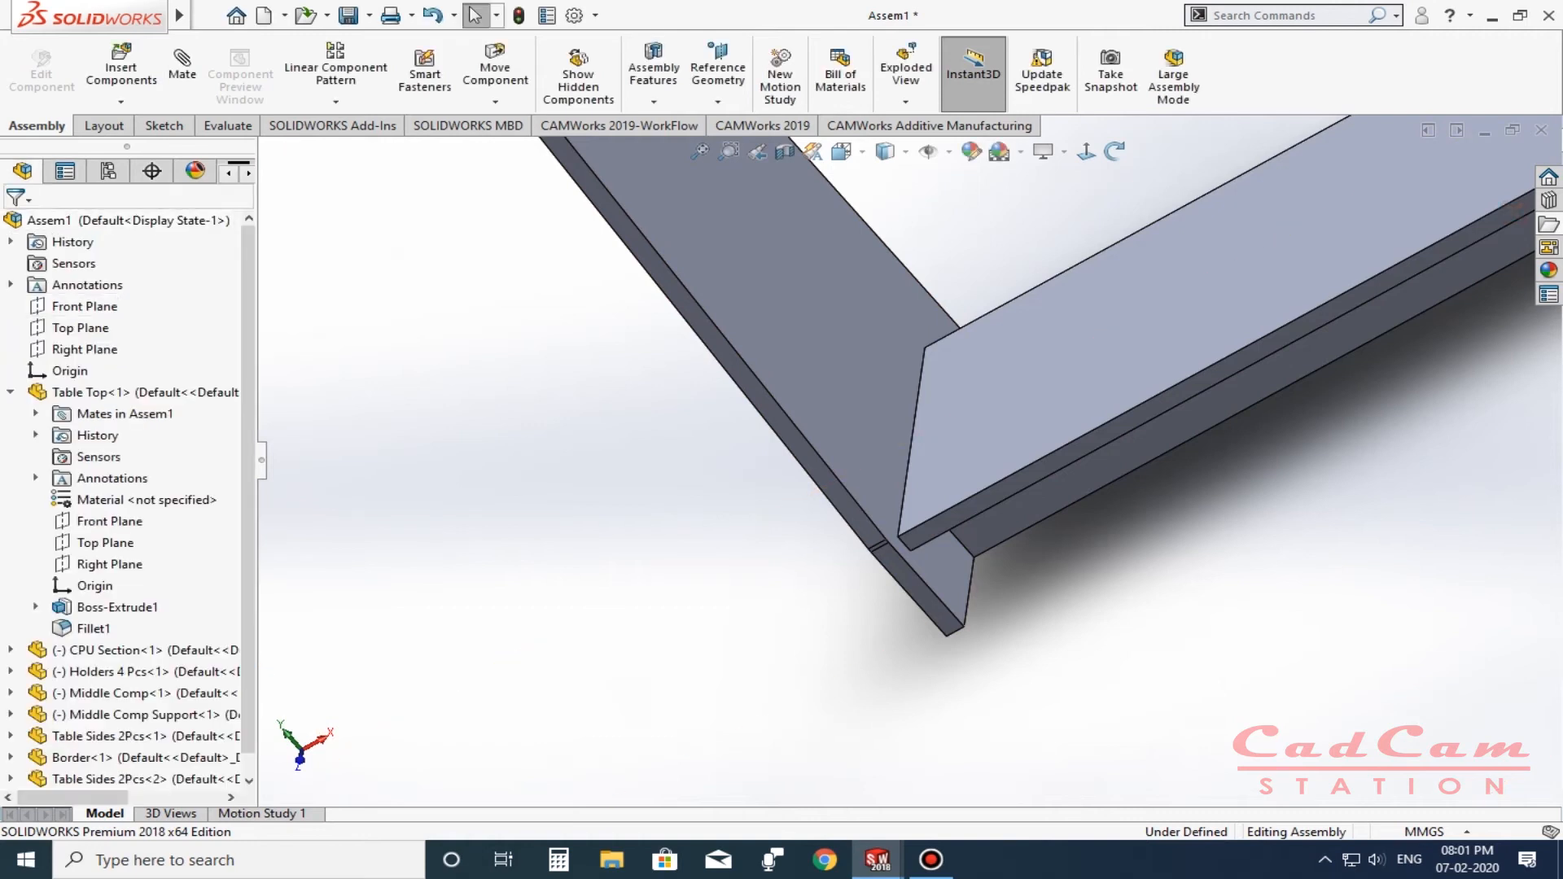
Select the CPU Section's long narrow rear face for mating.
scroll(903, 468, up, 4)
middle_drag(916, 489, 1095, 423)
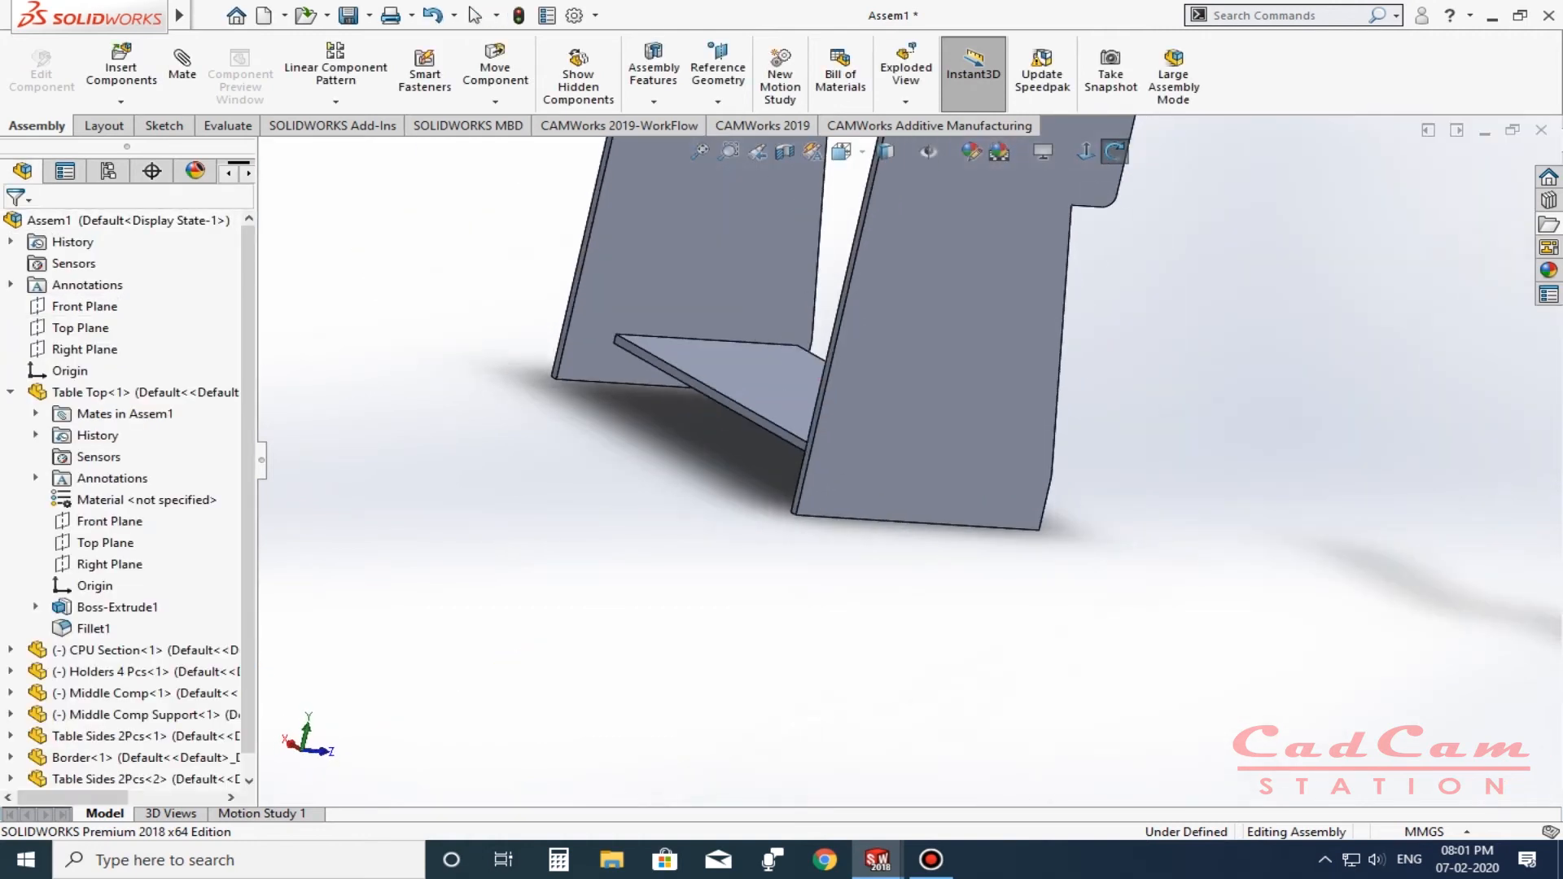
scroll(801, 439, down, 5)
click(774, 439)
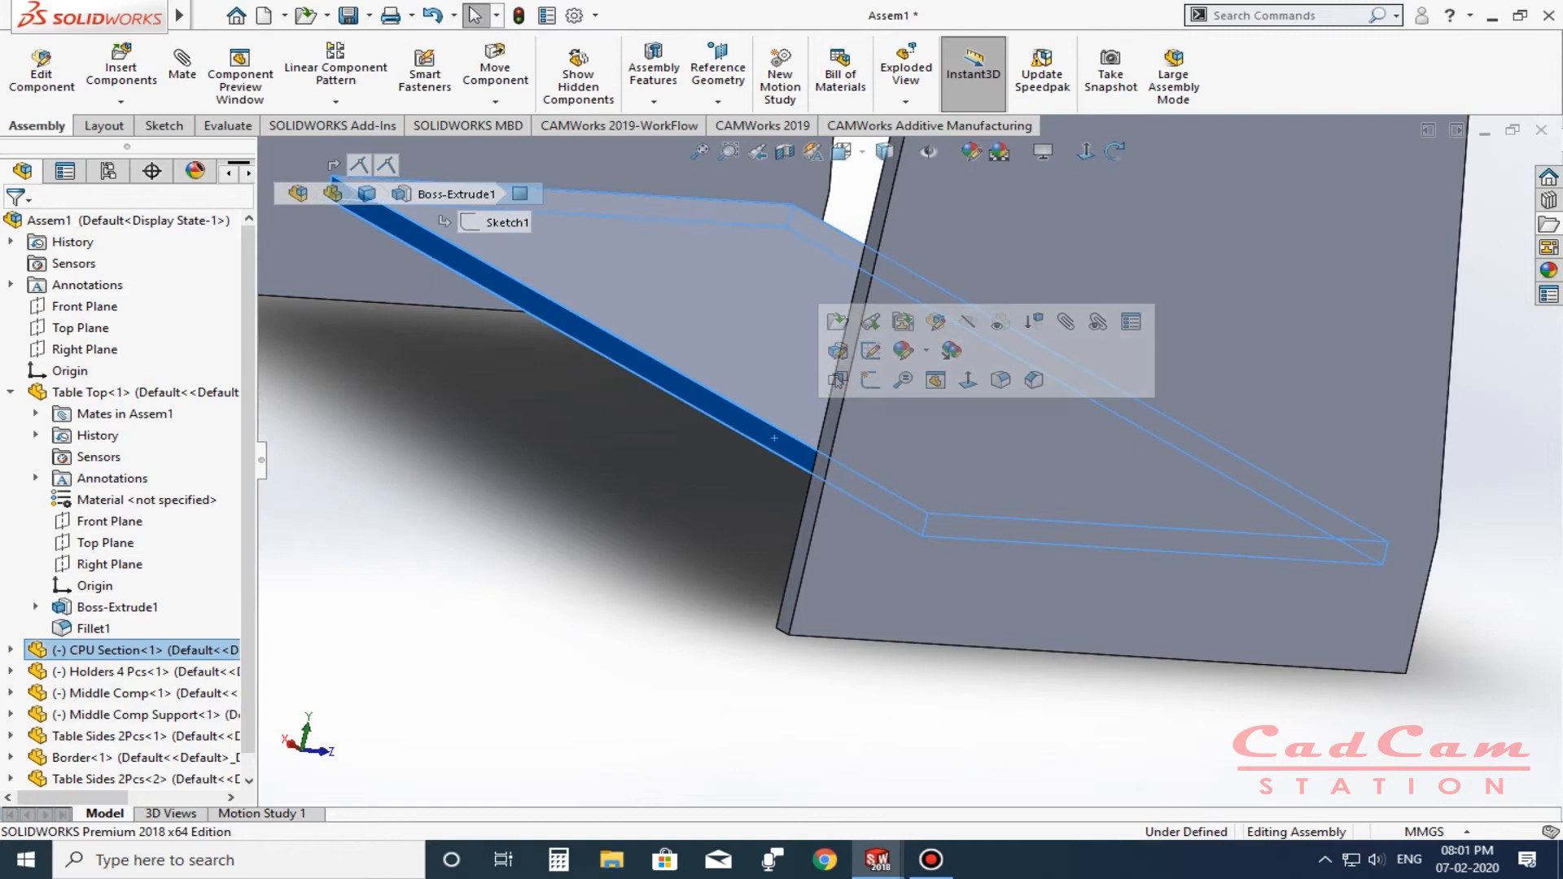
Add a coincident mate between the CPU Section's rear edge face and the rear edge face of the table side.
click(183, 73)
scroll(708, 480, down, 2)
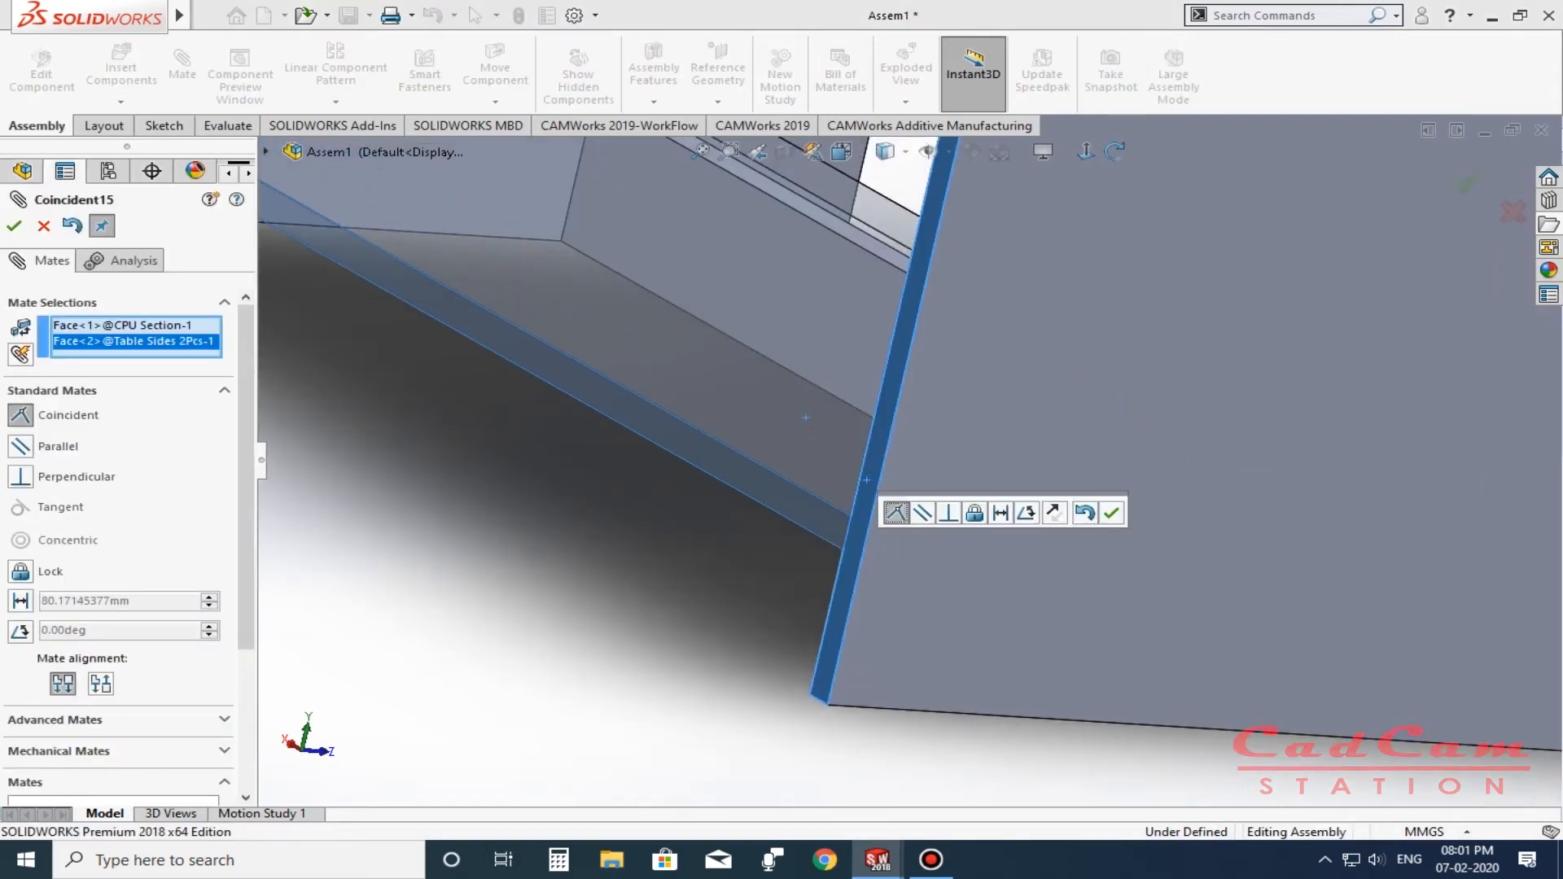
key(Return)
scroll(889, 475, up, 4)
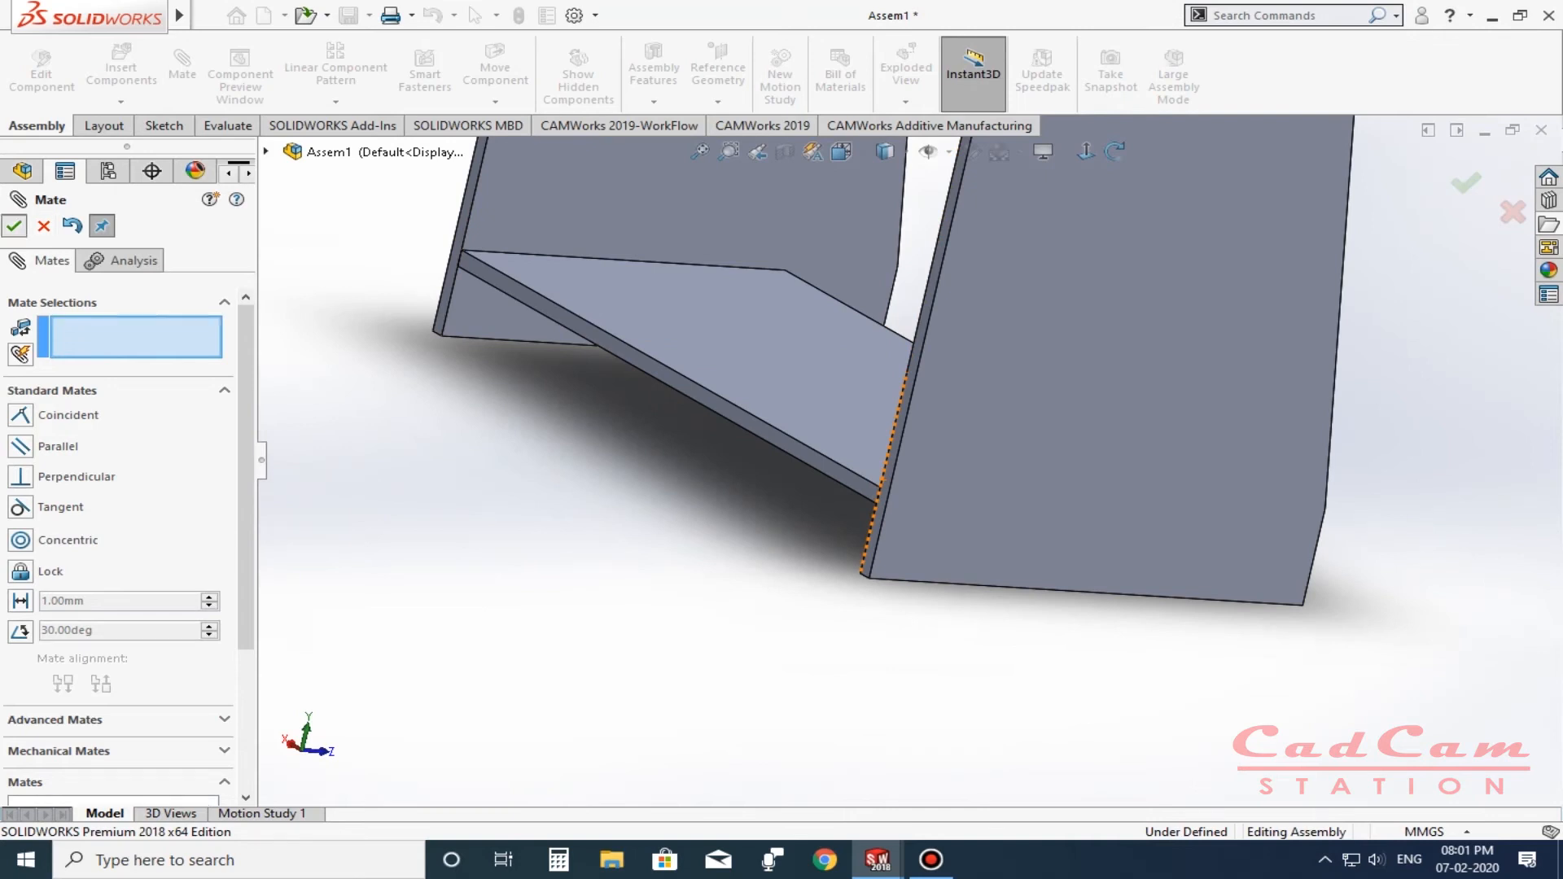
key(Escape)
Examine the fit of the CPU Section and border between the table sides from the front and from below.
scroll(891, 457, up, 3)
middle_drag(977, 511, 724, 456)
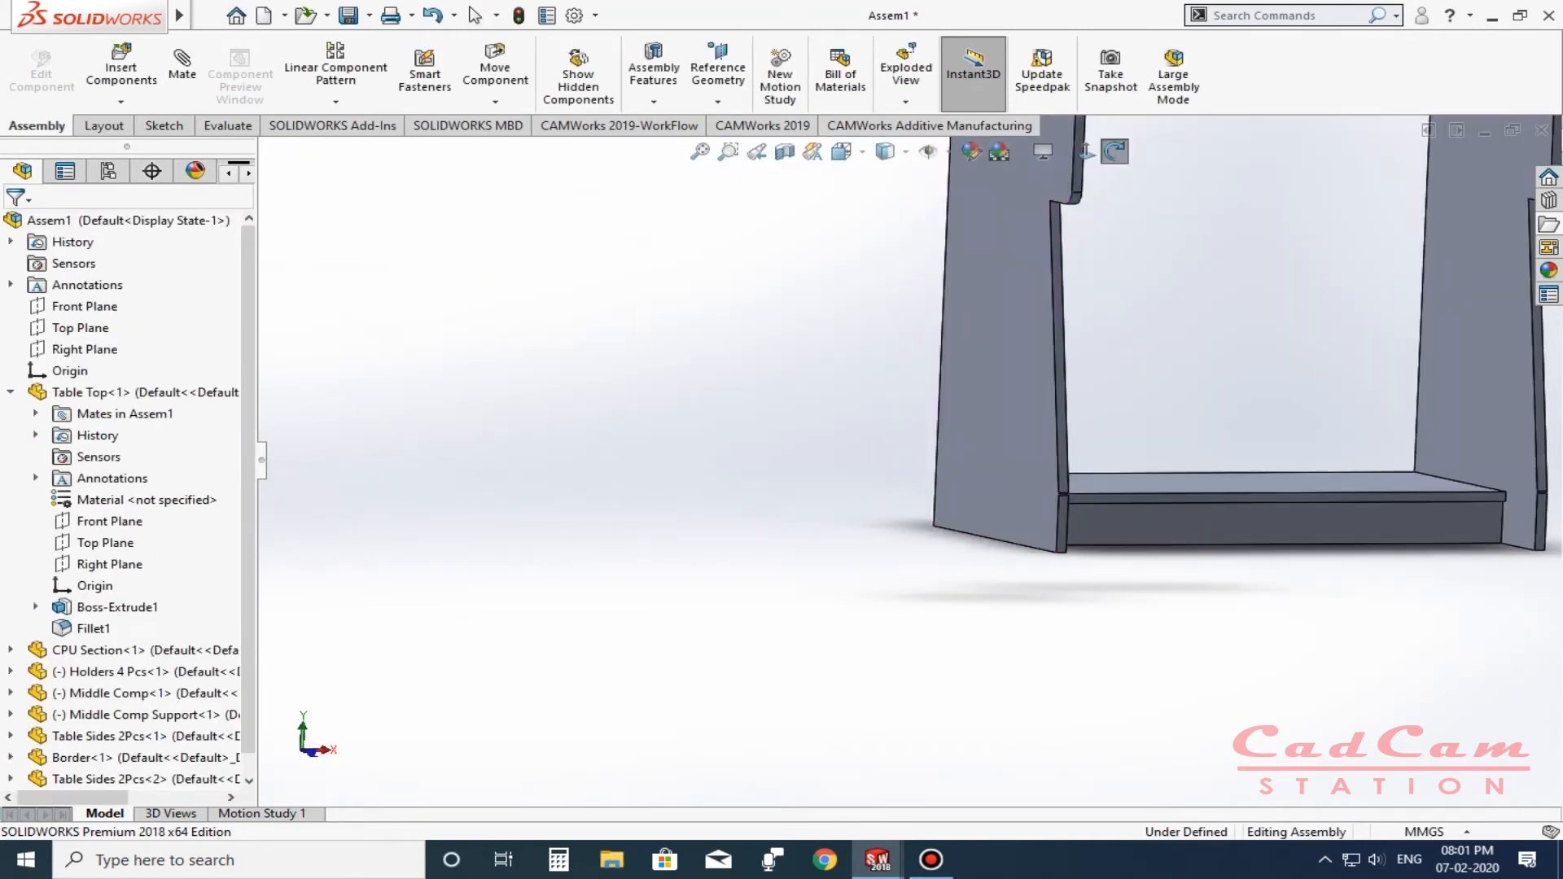
scroll(1530, 534, down, 6)
middle_drag(1327, 546, 1505, 431)
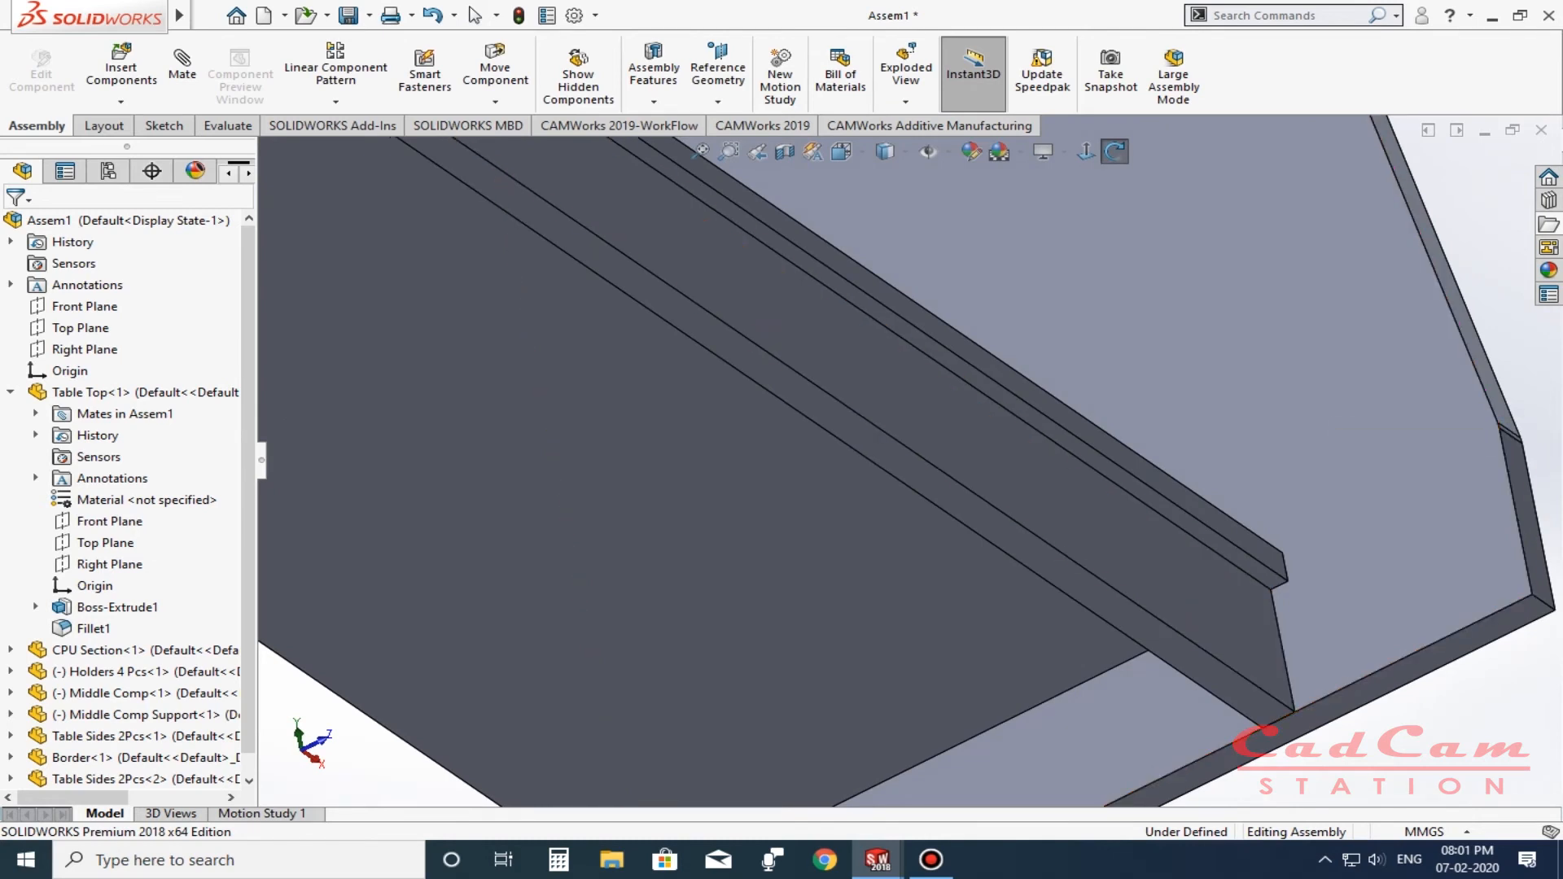
scroll(1092, 484, up, 4)
middle_drag(1091, 481, 757, 505)
scroll(912, 460, up, 3)
middle_drag(912, 452, 952, 460)
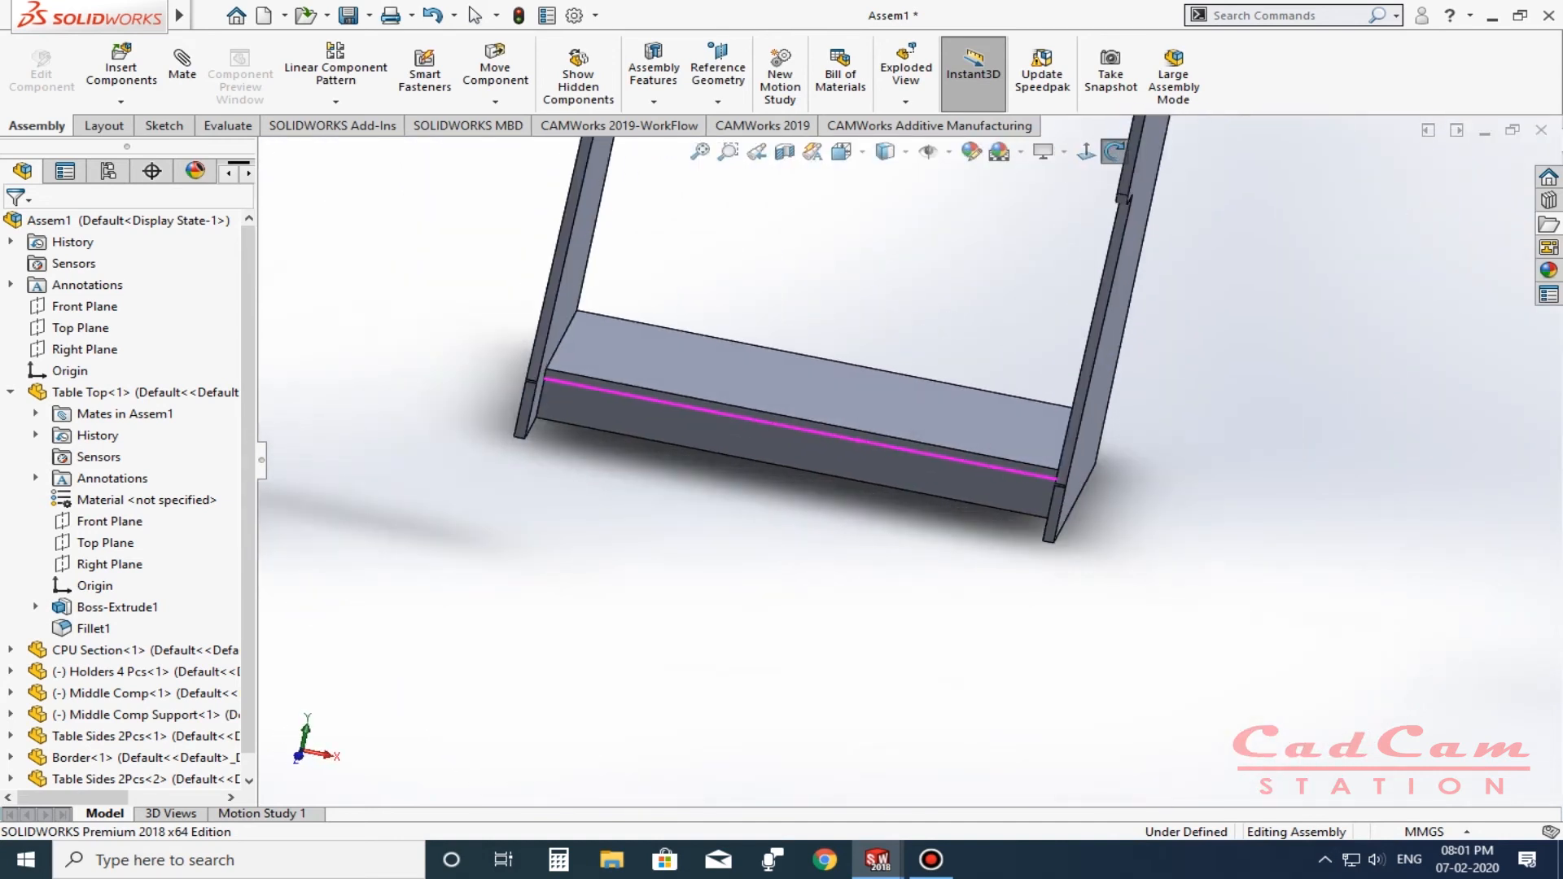
scroll(936, 480, up, 4)
scroll(831, 373, down, 2)
scroll(949, 482, down, 1)
scroll(949, 482, up, 3)
middle_drag(869, 453, 785, 444)
scroll(851, 448, up, 3)
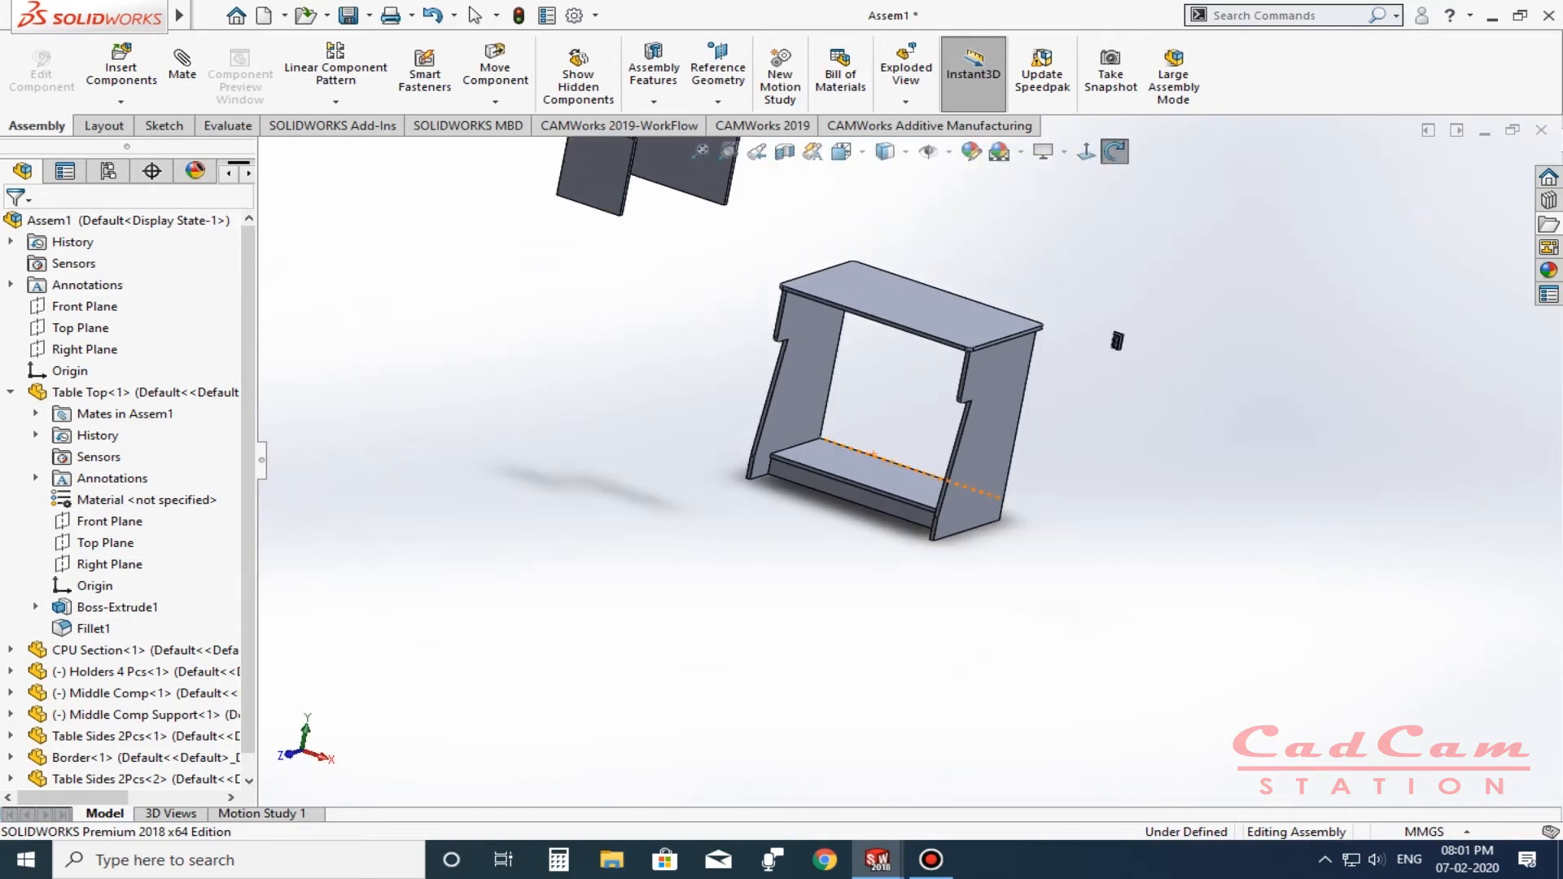
Move the Middle Comp panel from above the table to in front of its opening.
scroll(755, 269, down, 5)
click(830, 332)
drag(839, 325, 1049, 748)
scroll(1049, 748, up, 4)
scroll(1088, 690, down, 6)
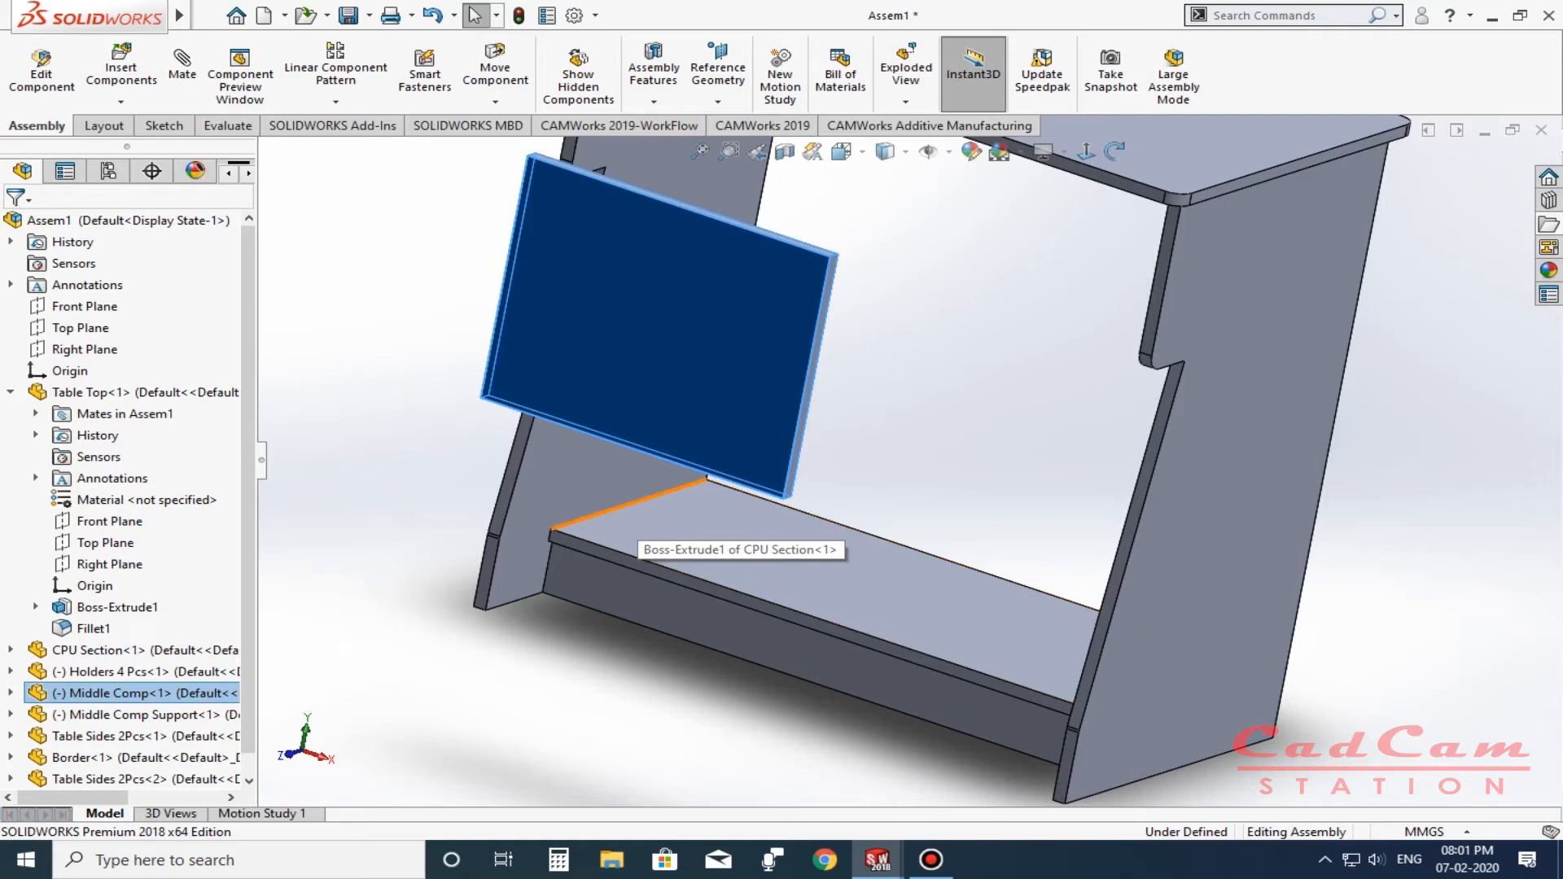
Check the lengths of the CPU Section's side edge and the Middle Comp's side edge.
click(635, 503)
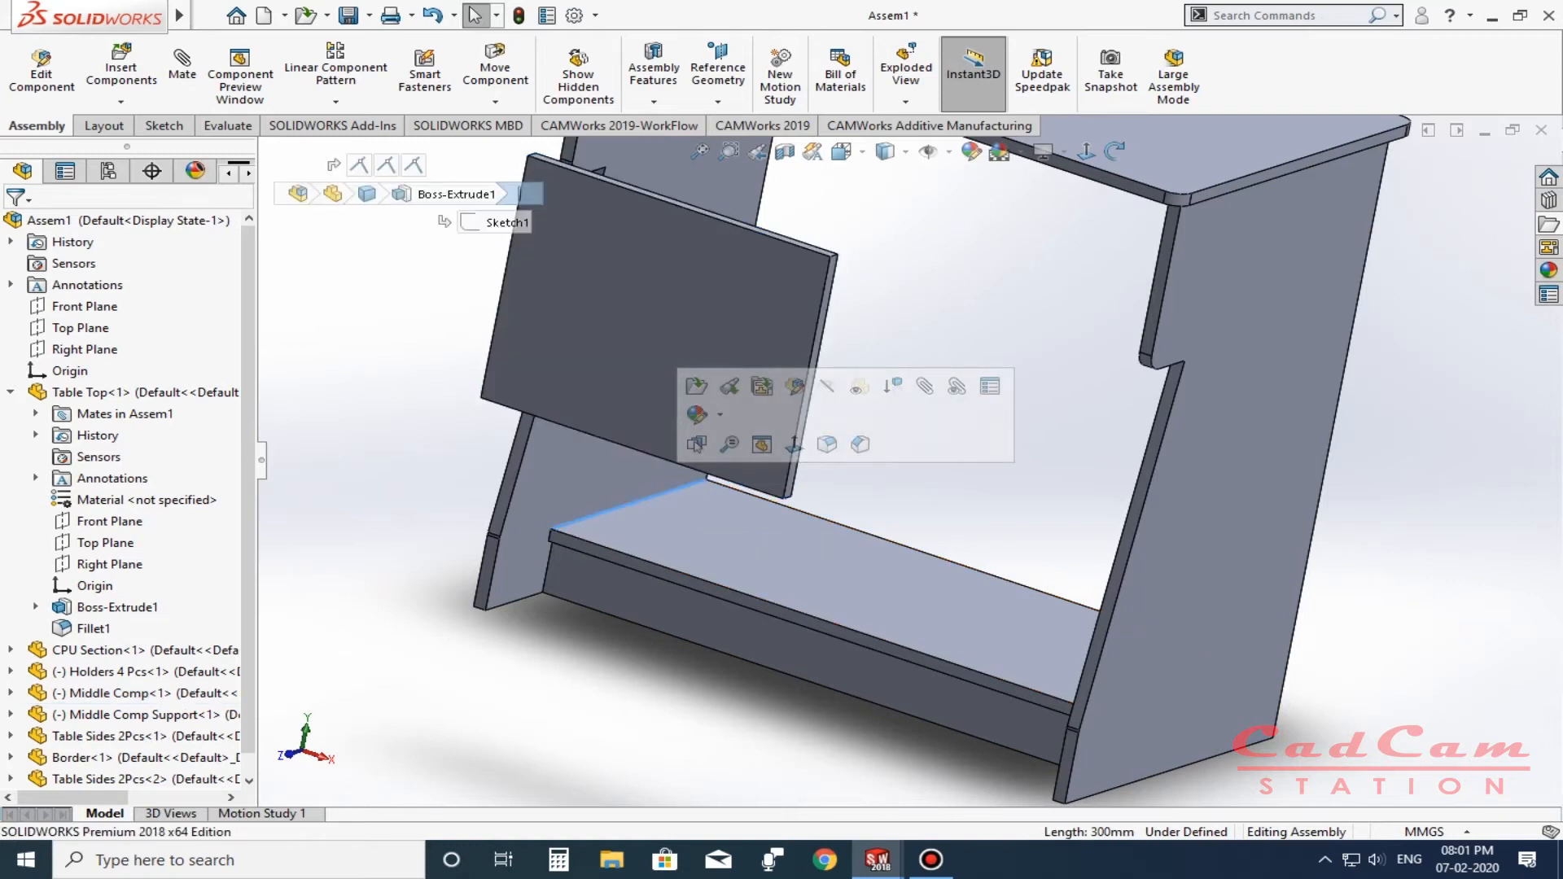
key(Escape)
click(787, 482)
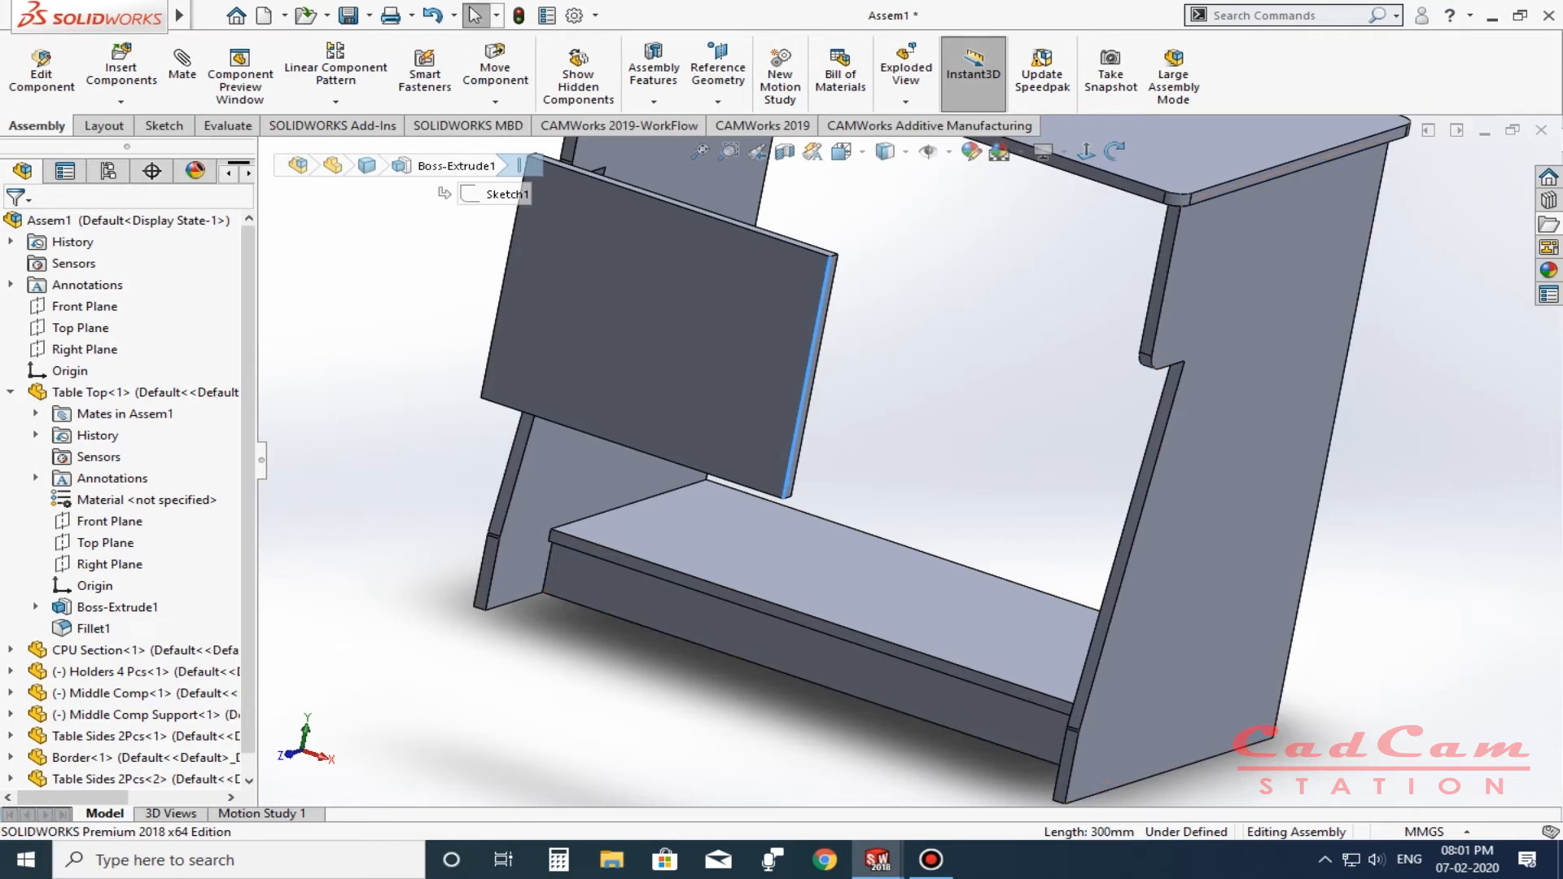
Move the Middle Comp closer to the CPU Section and rotate it freely to a roughly horizontal orientation.
drag(638, 322, 748, 417)
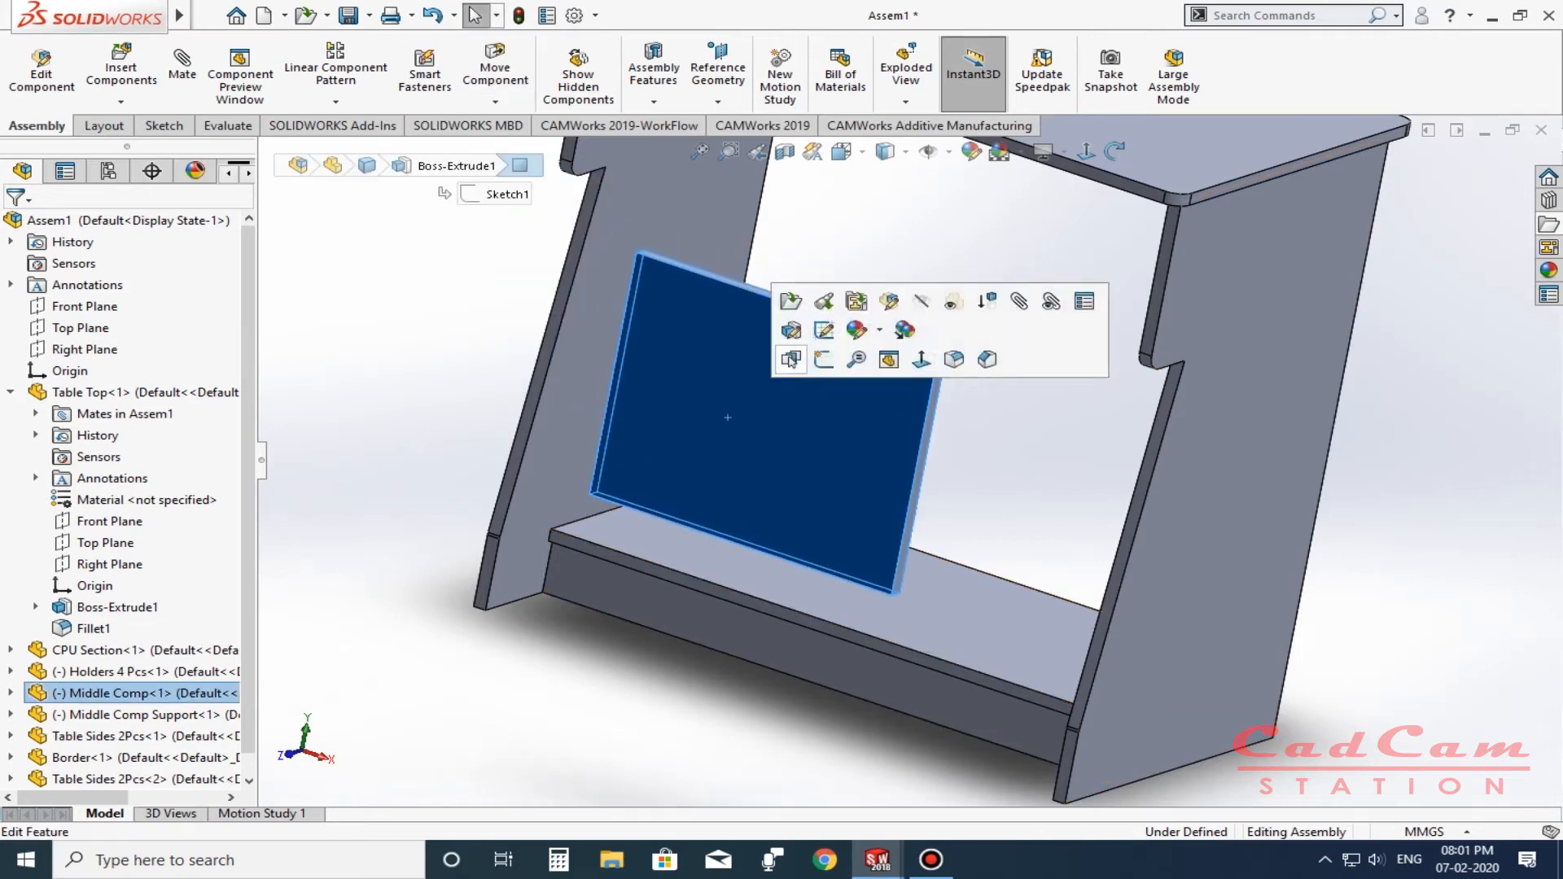
click(495, 101)
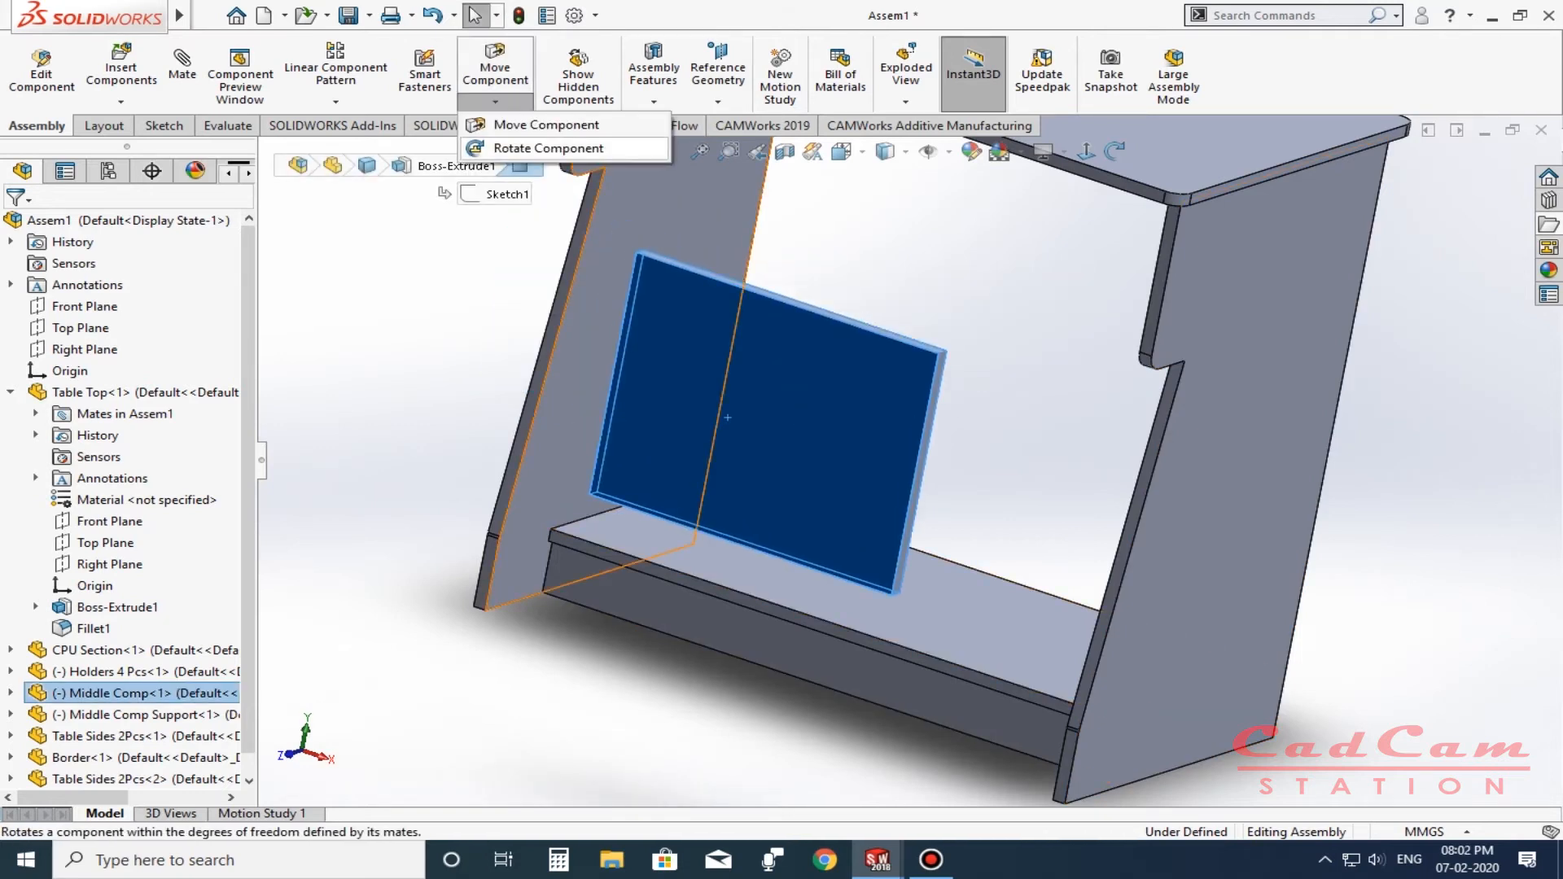
drag(727, 418, 741, 510)
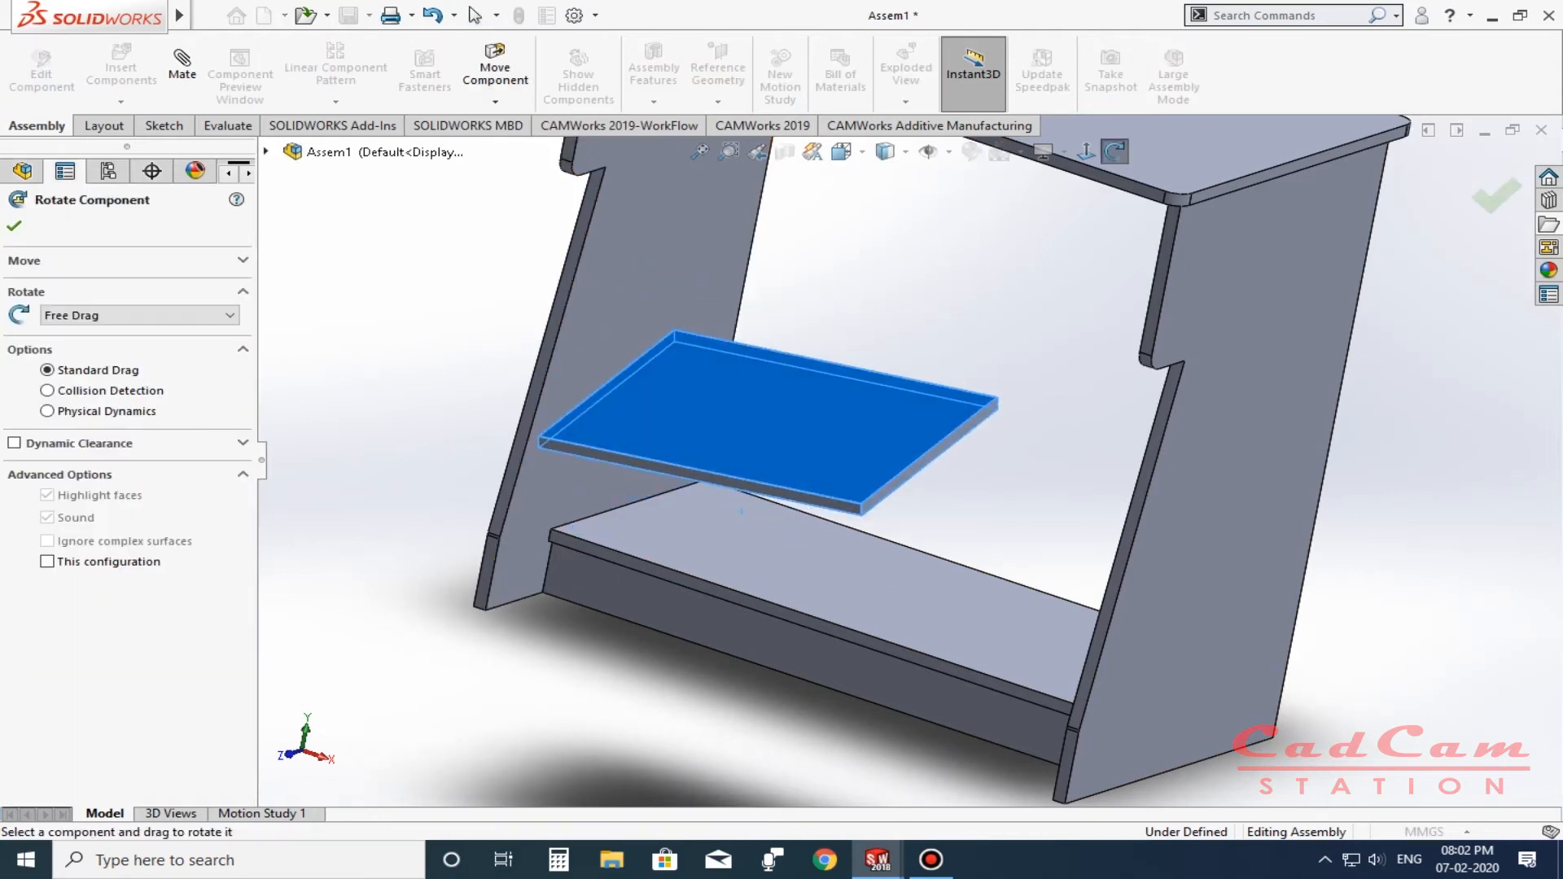
middle_drag(702, 281, 830, 254)
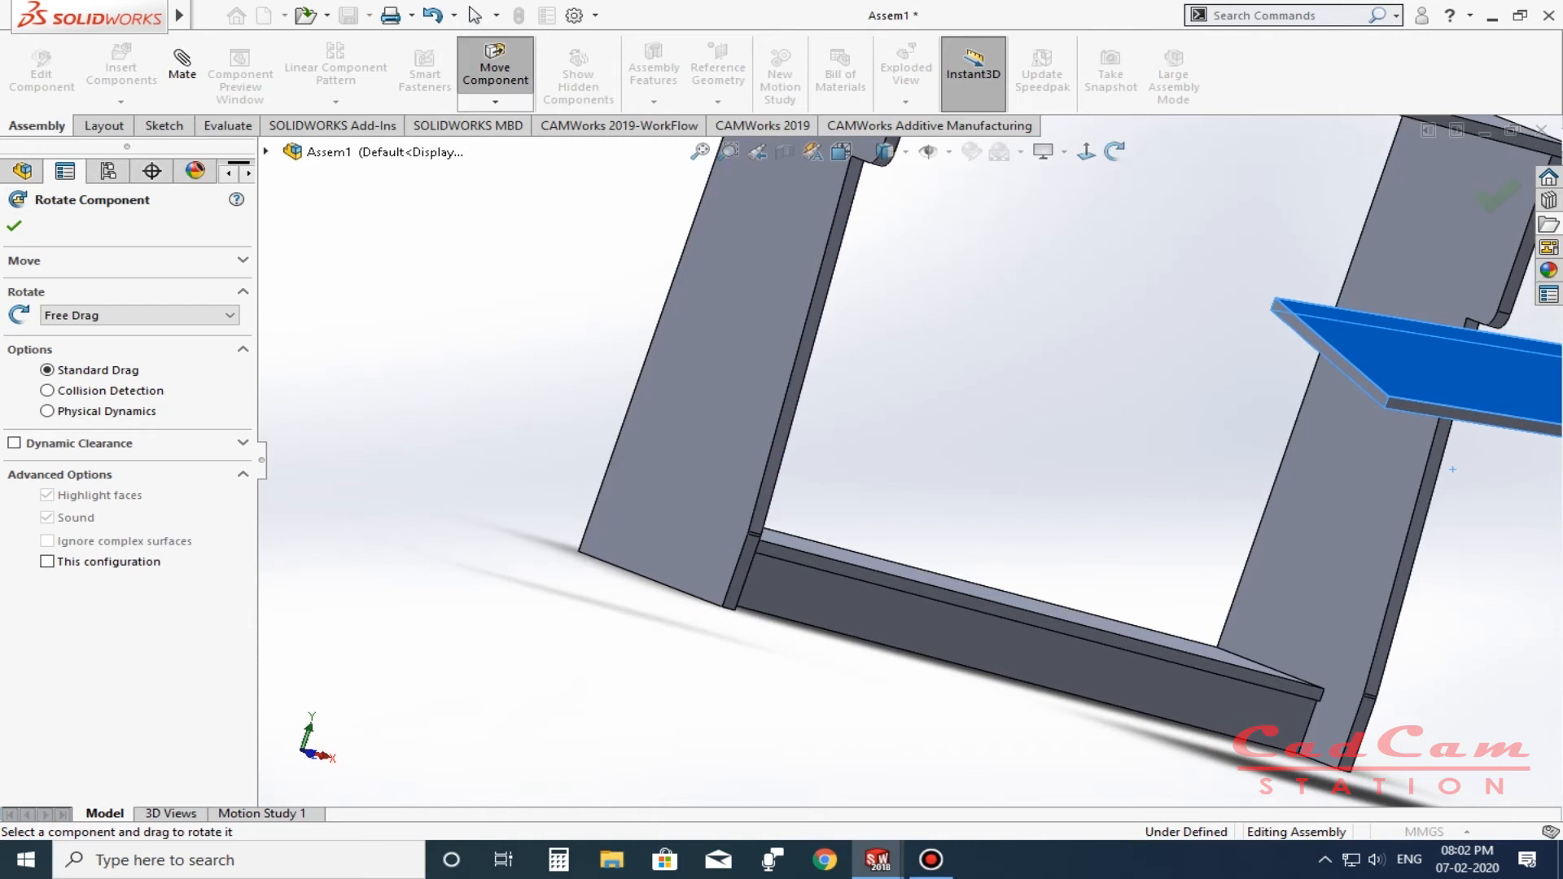
key(Escape)
Add a coincident mate between the Middle Comp's end face and the inner face of the adjacent table side.
click(1357, 379)
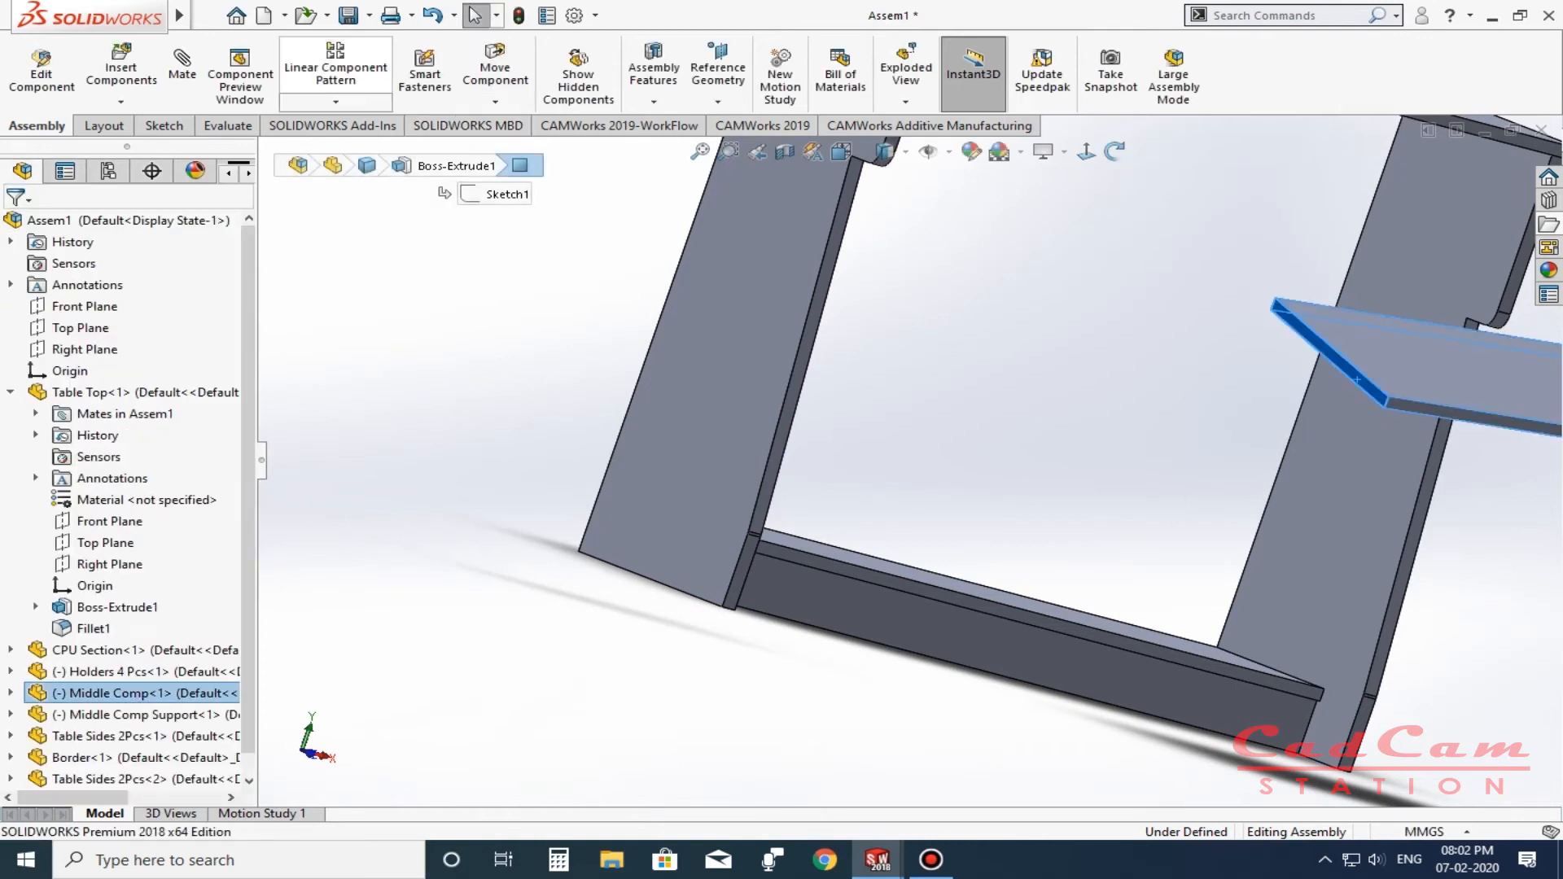
click(183, 73)
middle_drag(1090, 354, 991, 376)
click(990, 377)
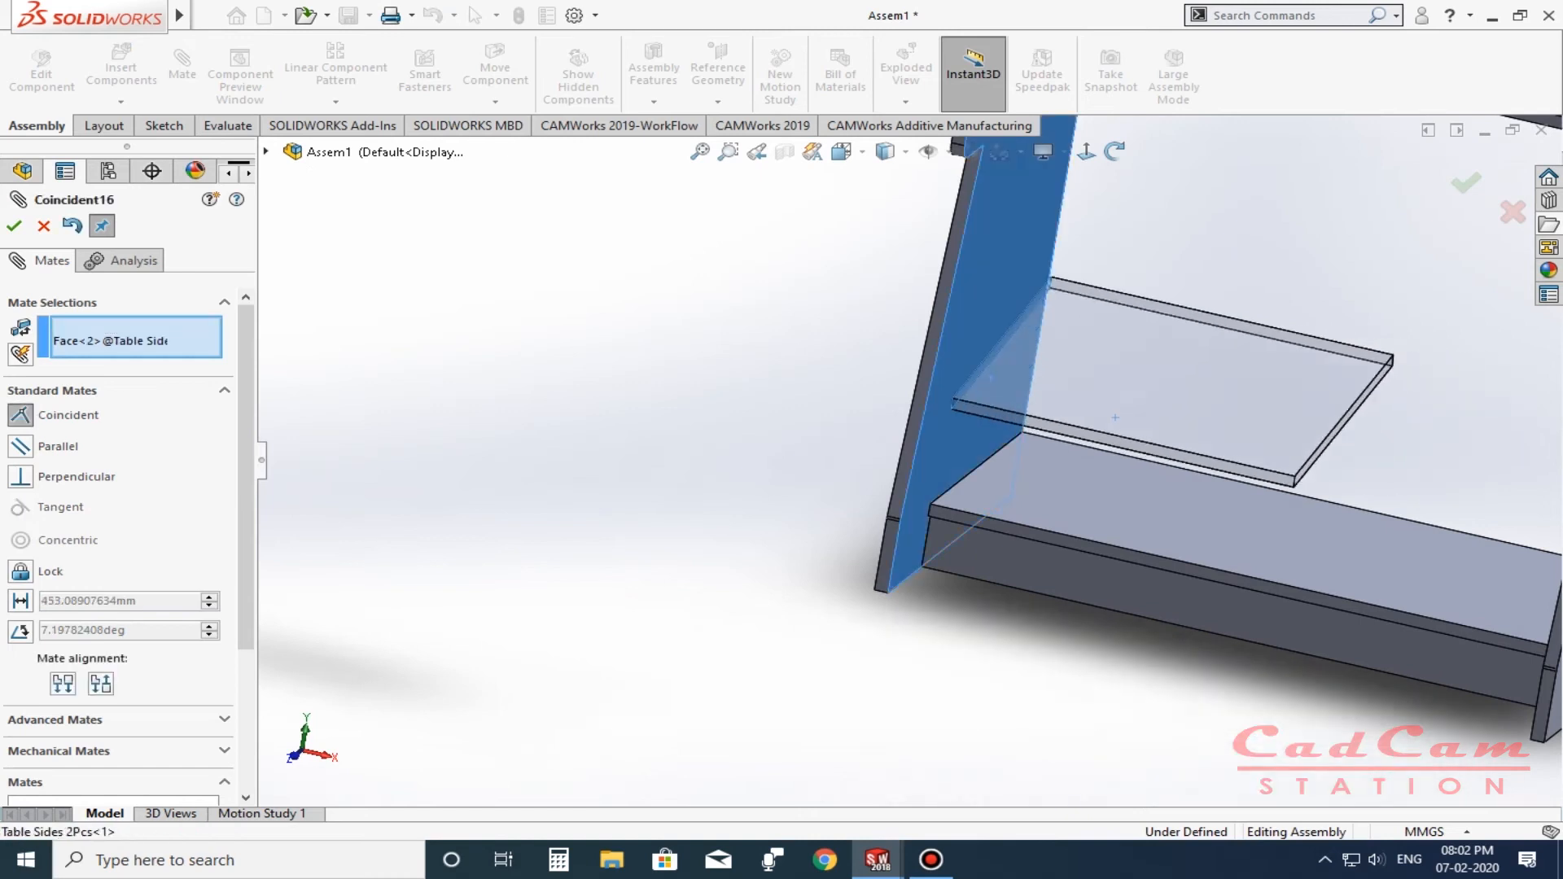
key(Return)
Add a parallel mate between the Middle Comp's bottom face and the CPU Section's top face.
scroll(1109, 434, down, 3)
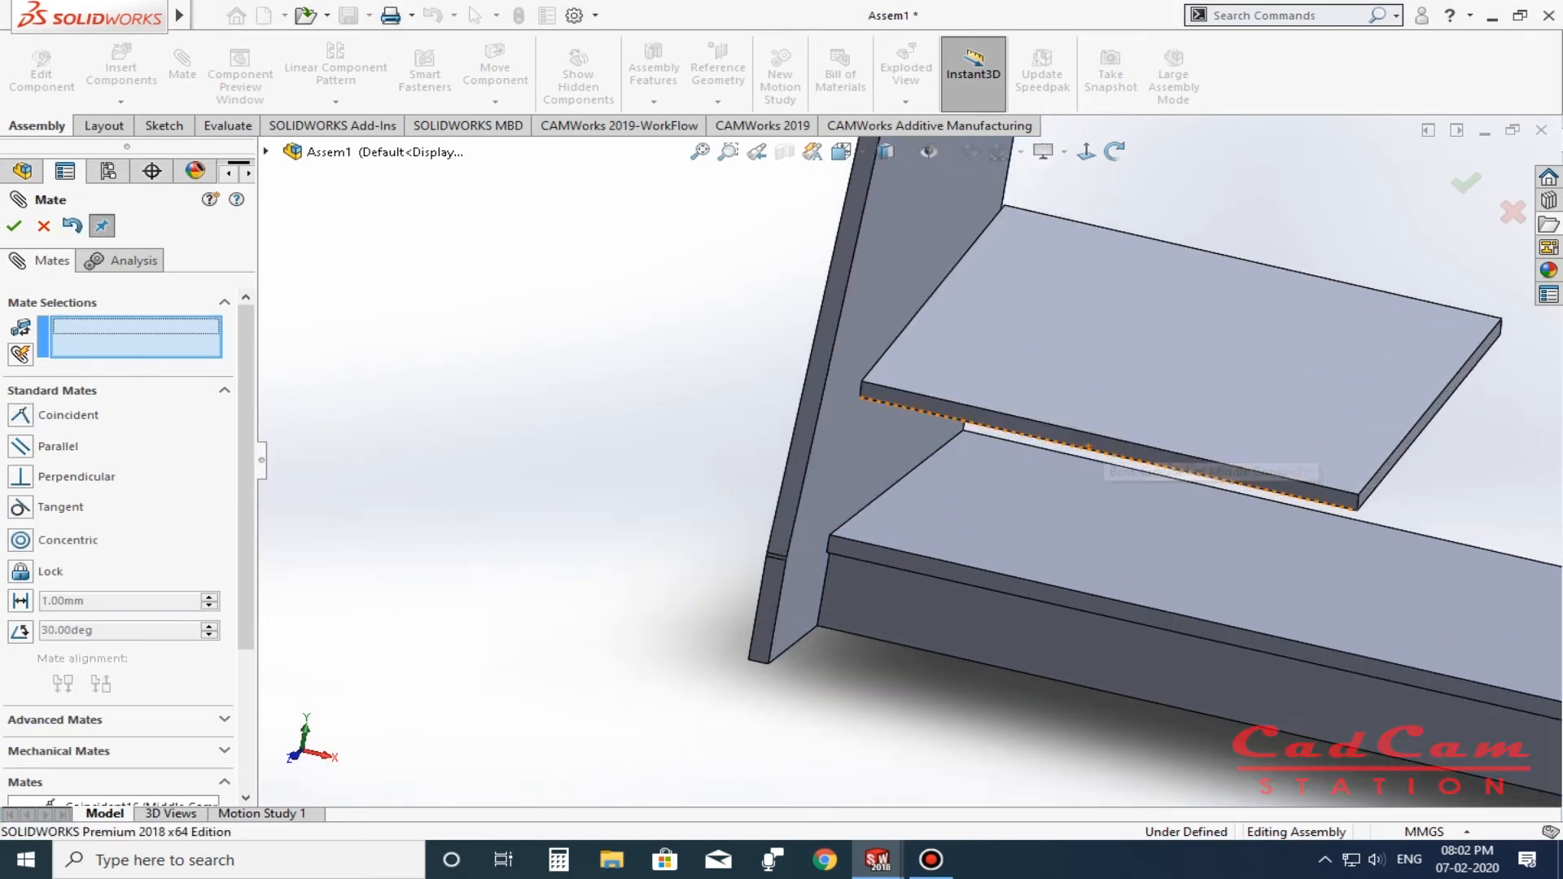
middle_drag(1180, 470, 1119, 325)
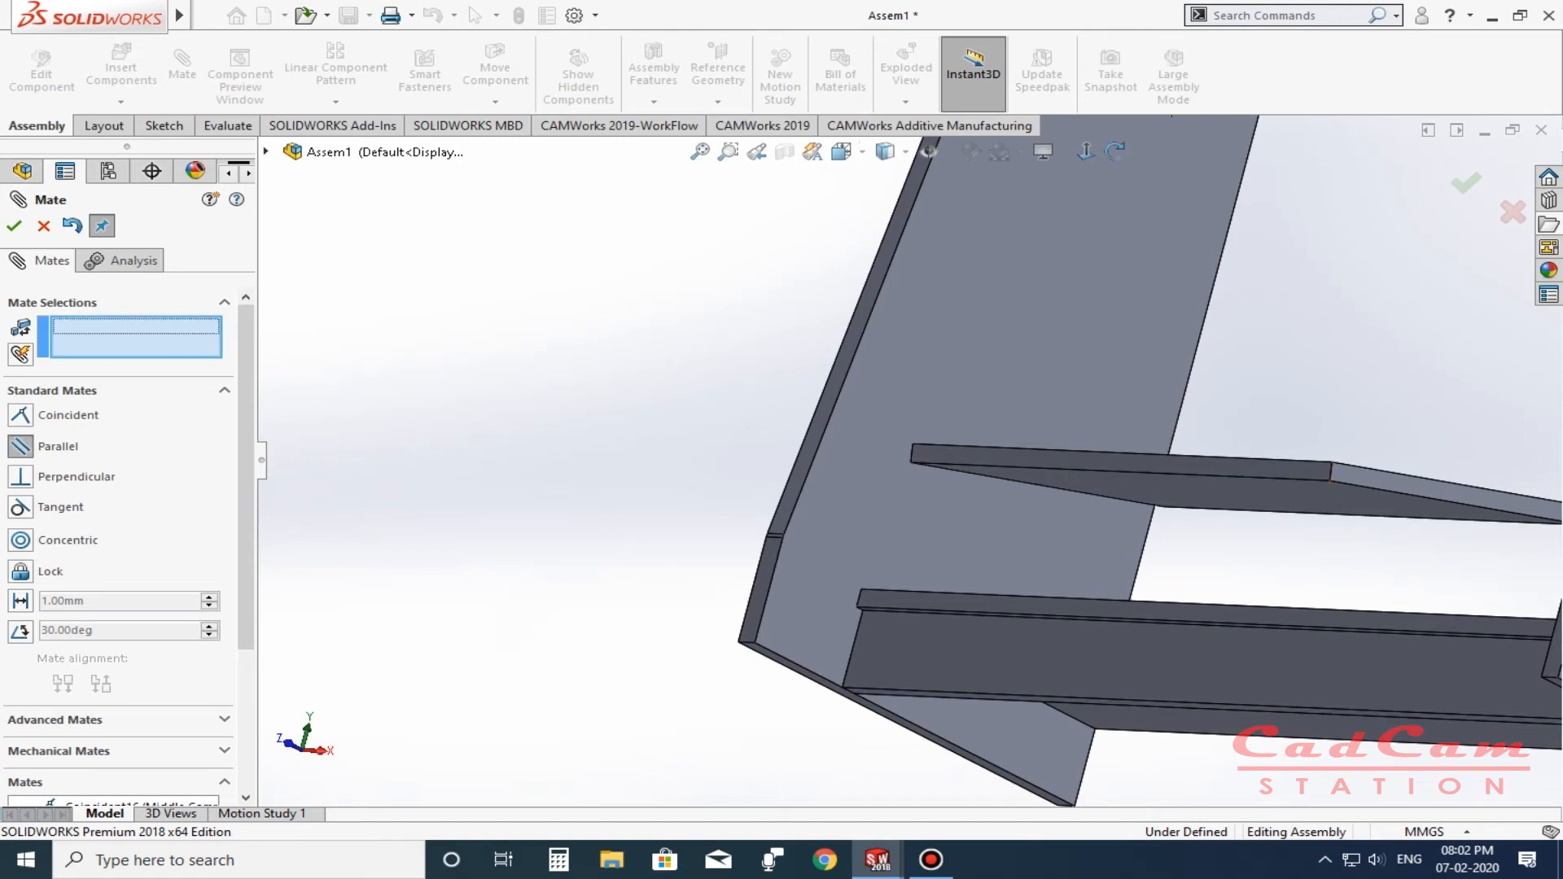
click(1218, 496)
middle_drag(1146, 539, 1123, 667)
scroll(1115, 675, up, 1)
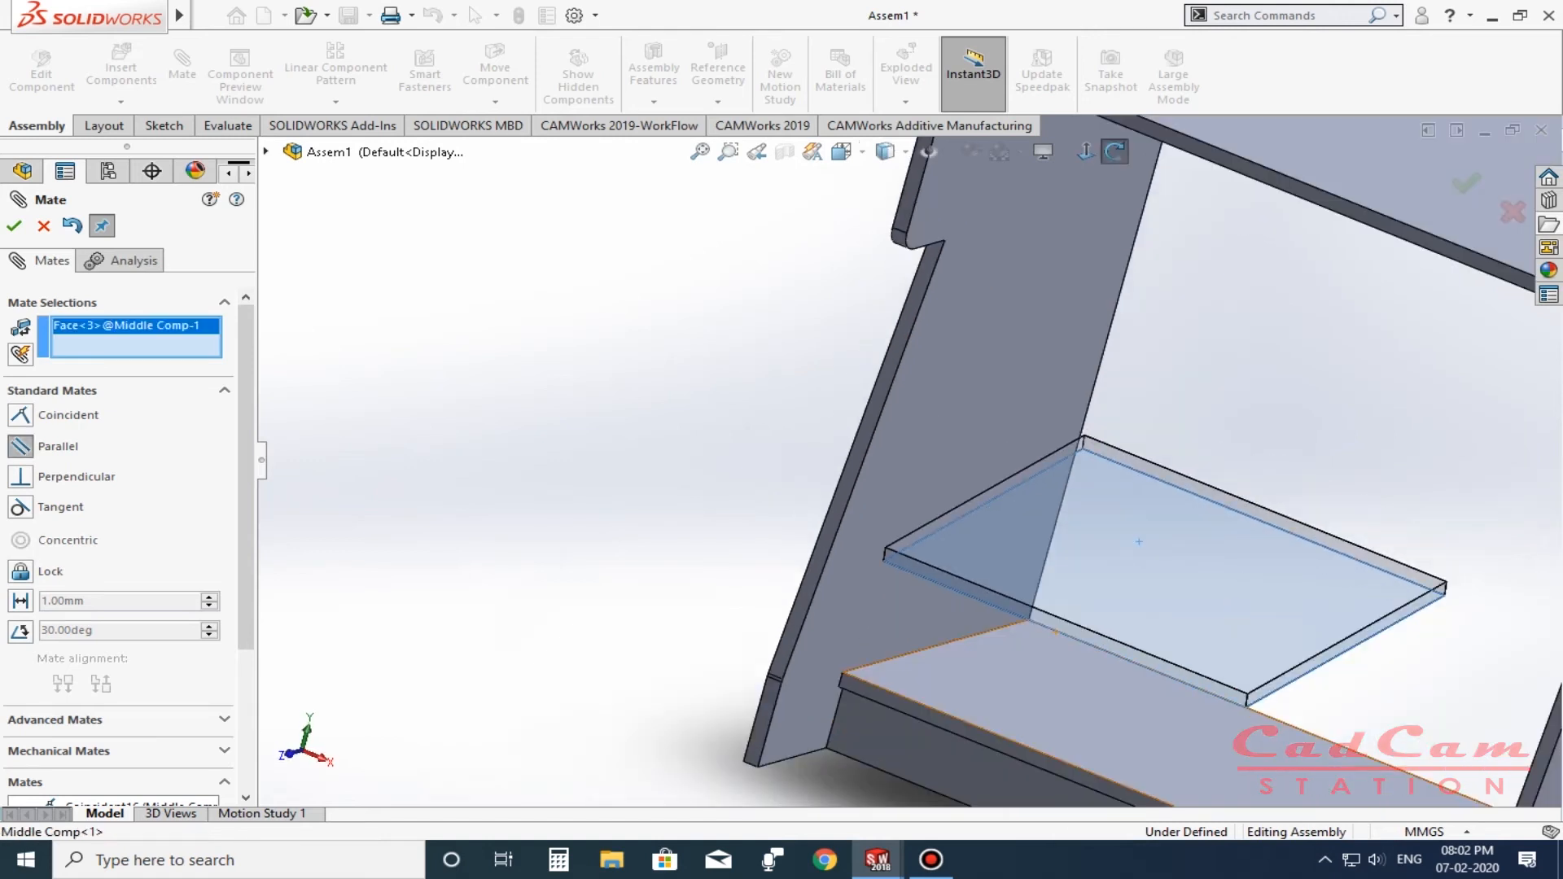
click(1129, 724)
click(1376, 754)
Raise the Middle Comp to a height between the CPU Section and the table top, and finish mating.
click(1093, 712)
drag(1094, 712, 1201, 450)
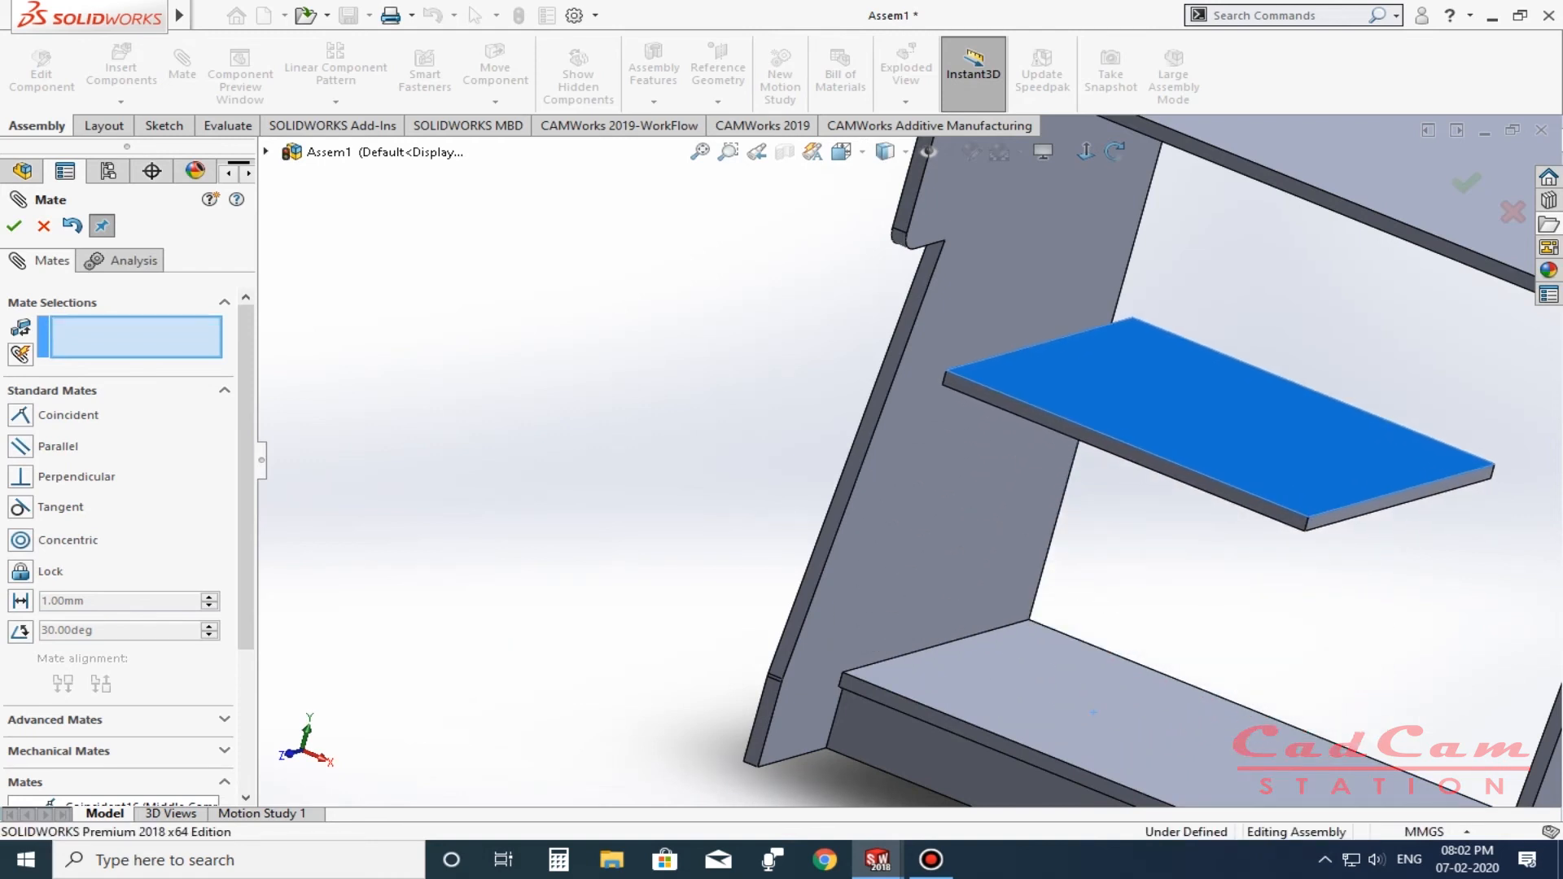
key(Escape)
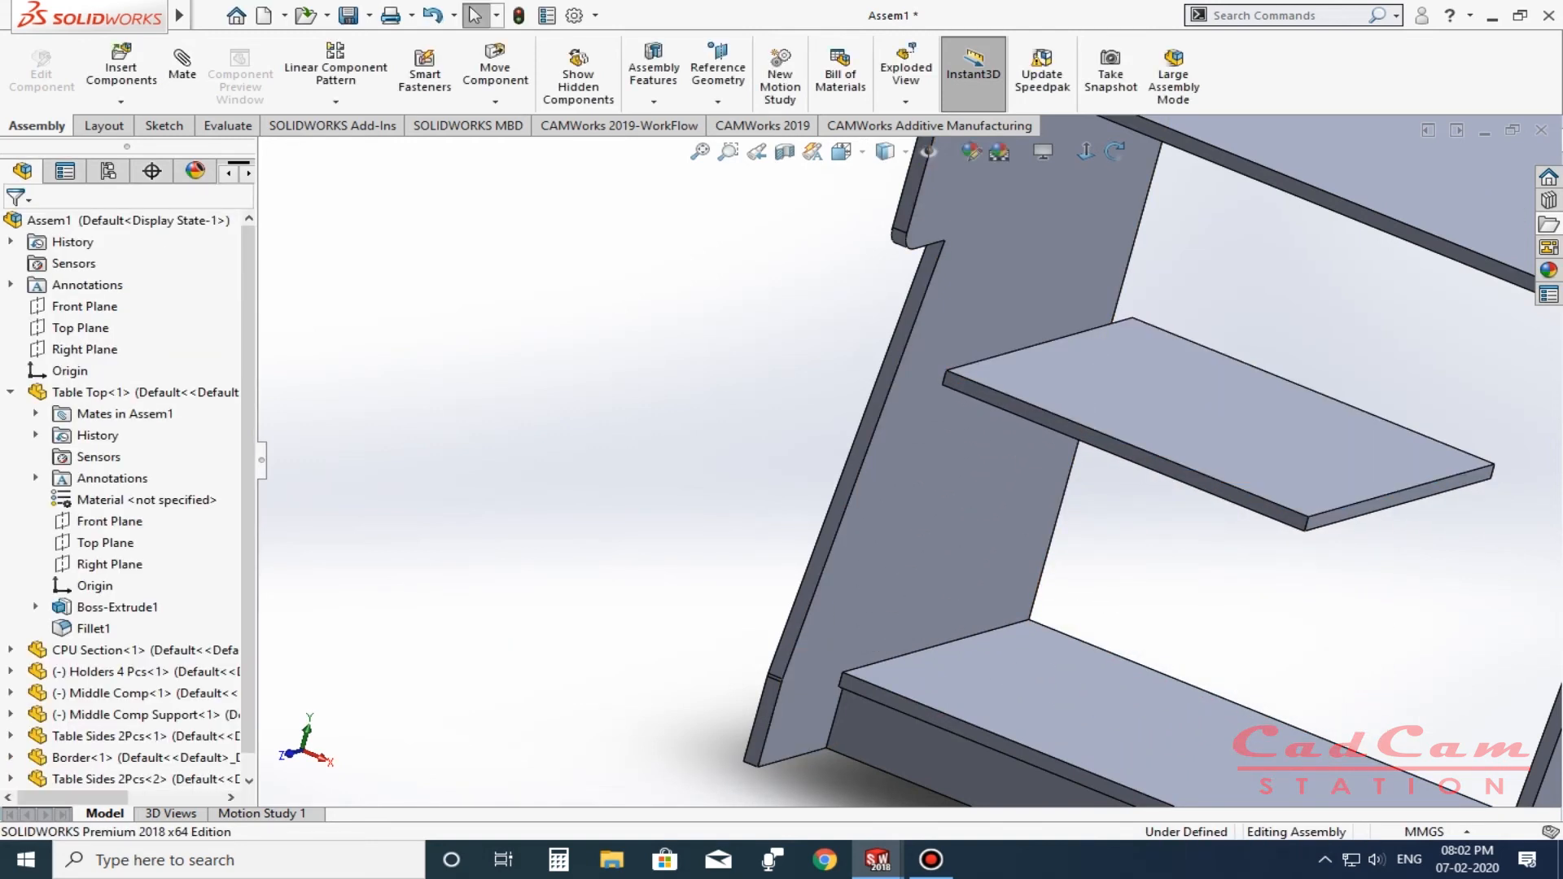
Move the Middle Comp Support panel down to the table opening, in front of the CPU Section.
scroll(883, 464, up, 6)
middle_drag(952, 504, 1029, 506)
middle_drag(1560, 443, 1474, 488)
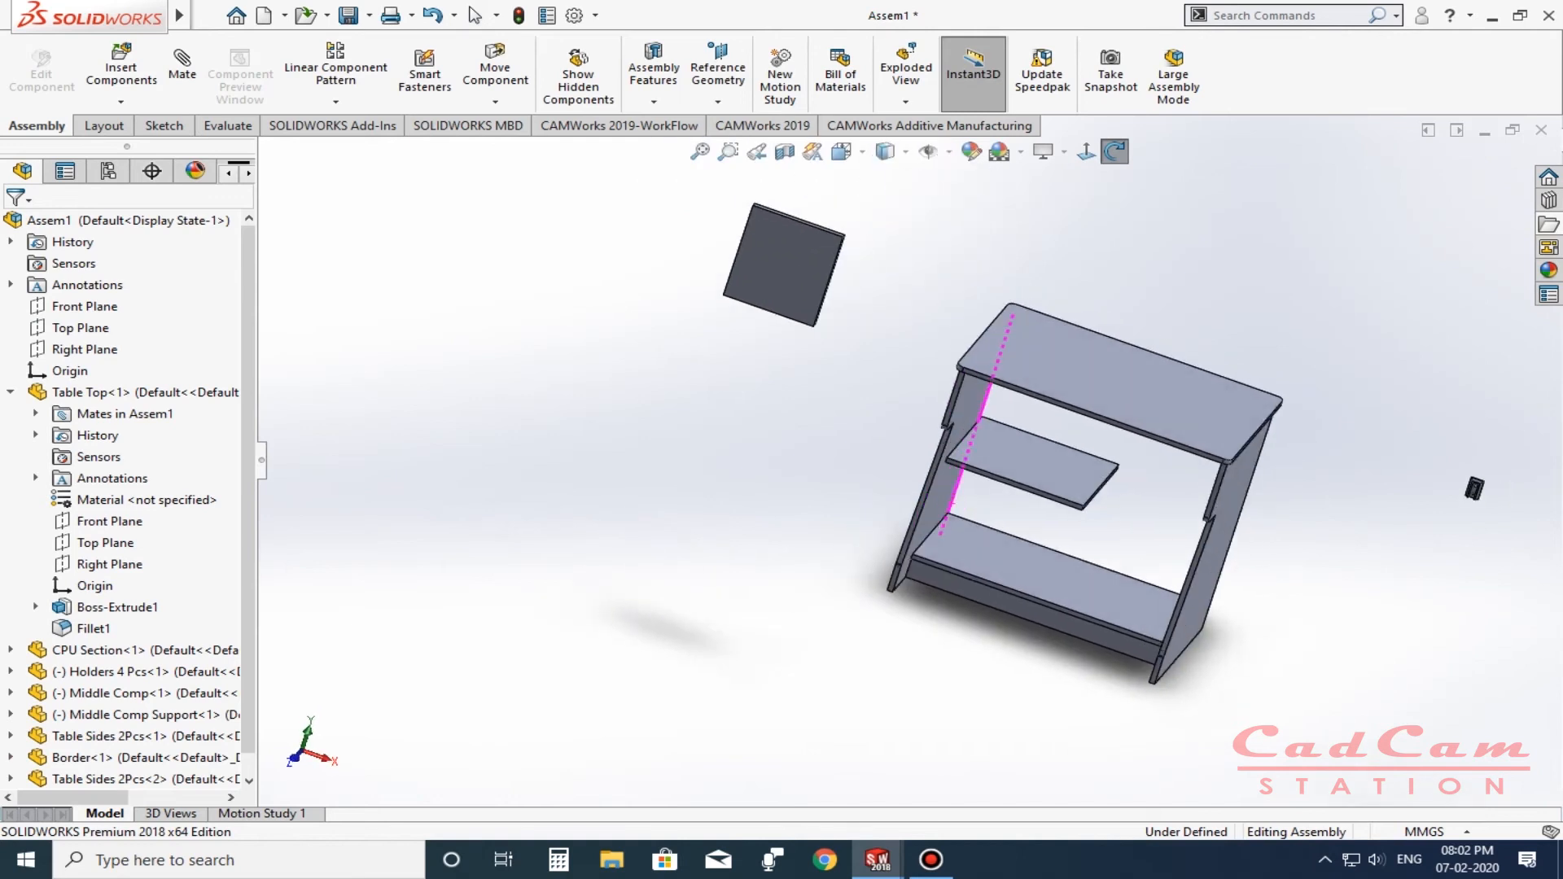
drag(785, 286, 1060, 570)
scroll(1060, 571, up, 3)
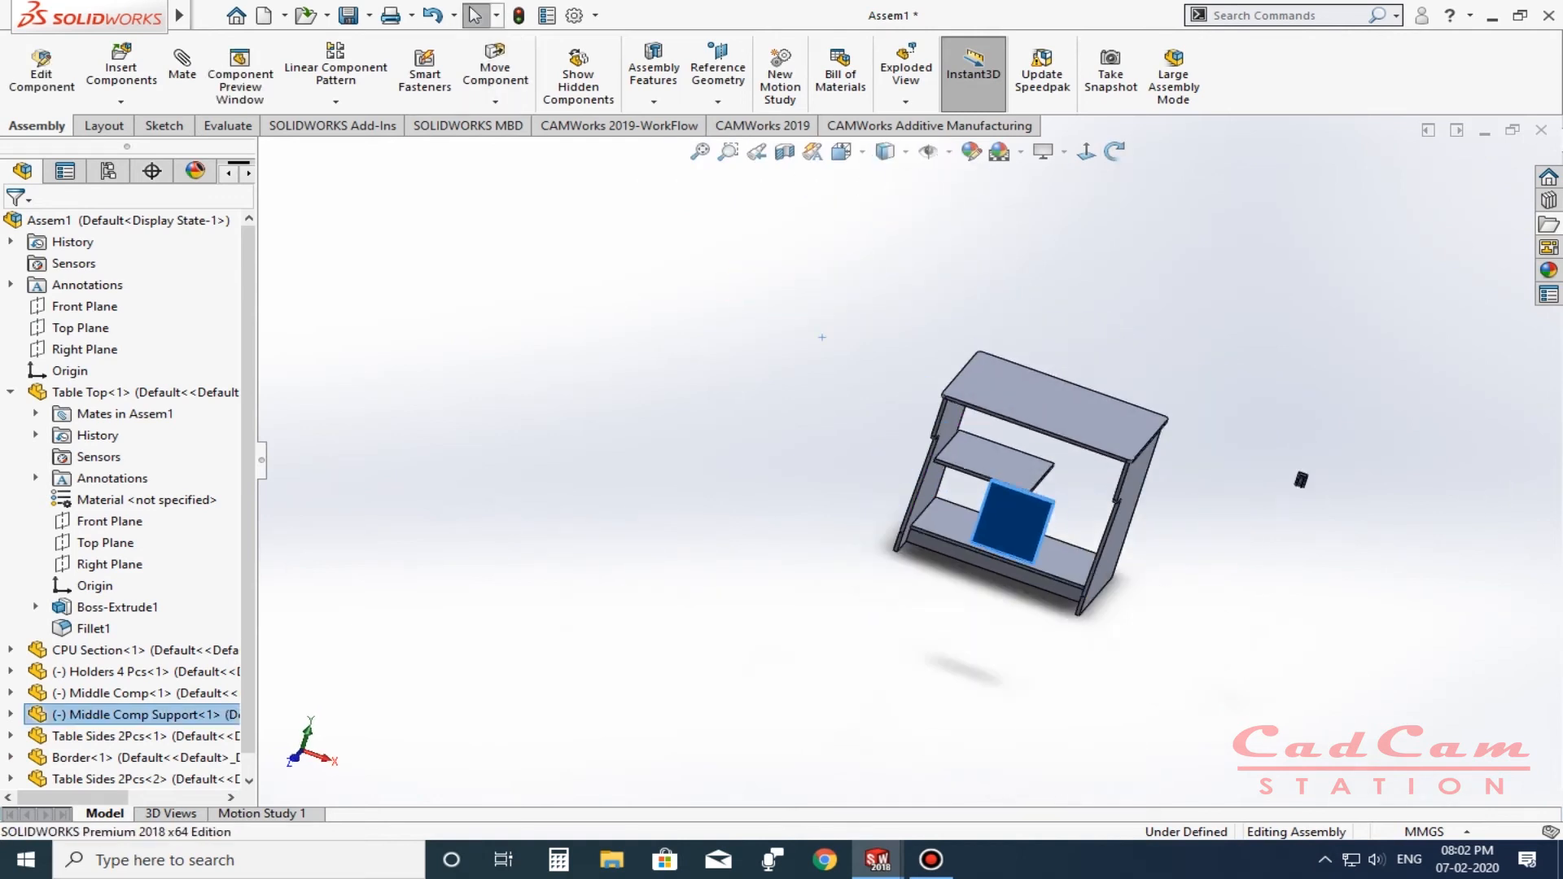
scroll(1050, 512, down, 7)
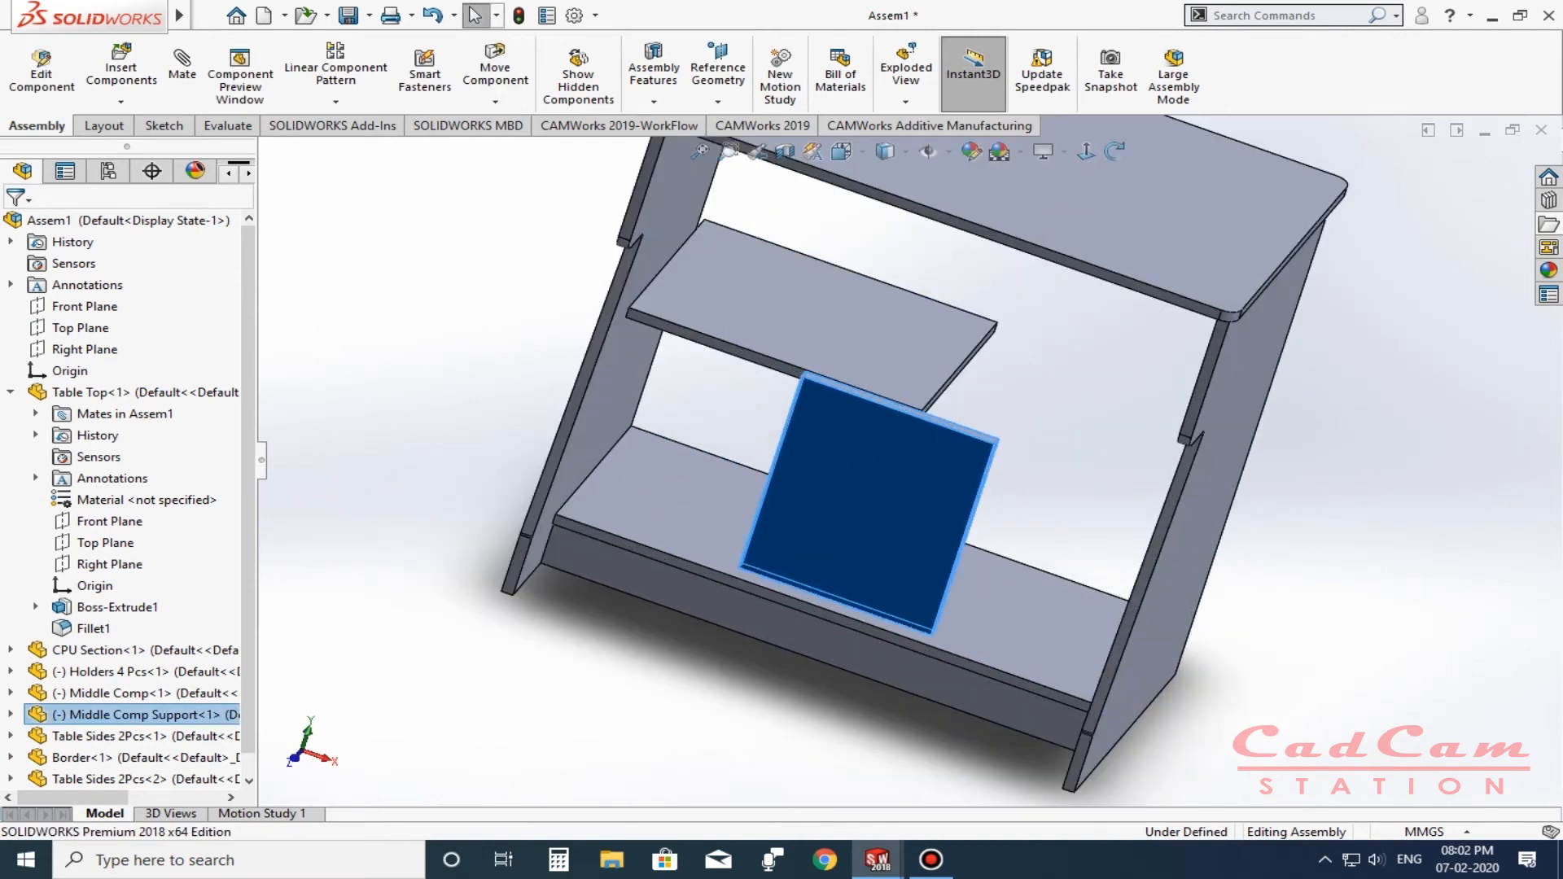
Check the lengths of the Middle Comp Support's top and side edges.
key(Escape)
scroll(1019, 453, down, 3)
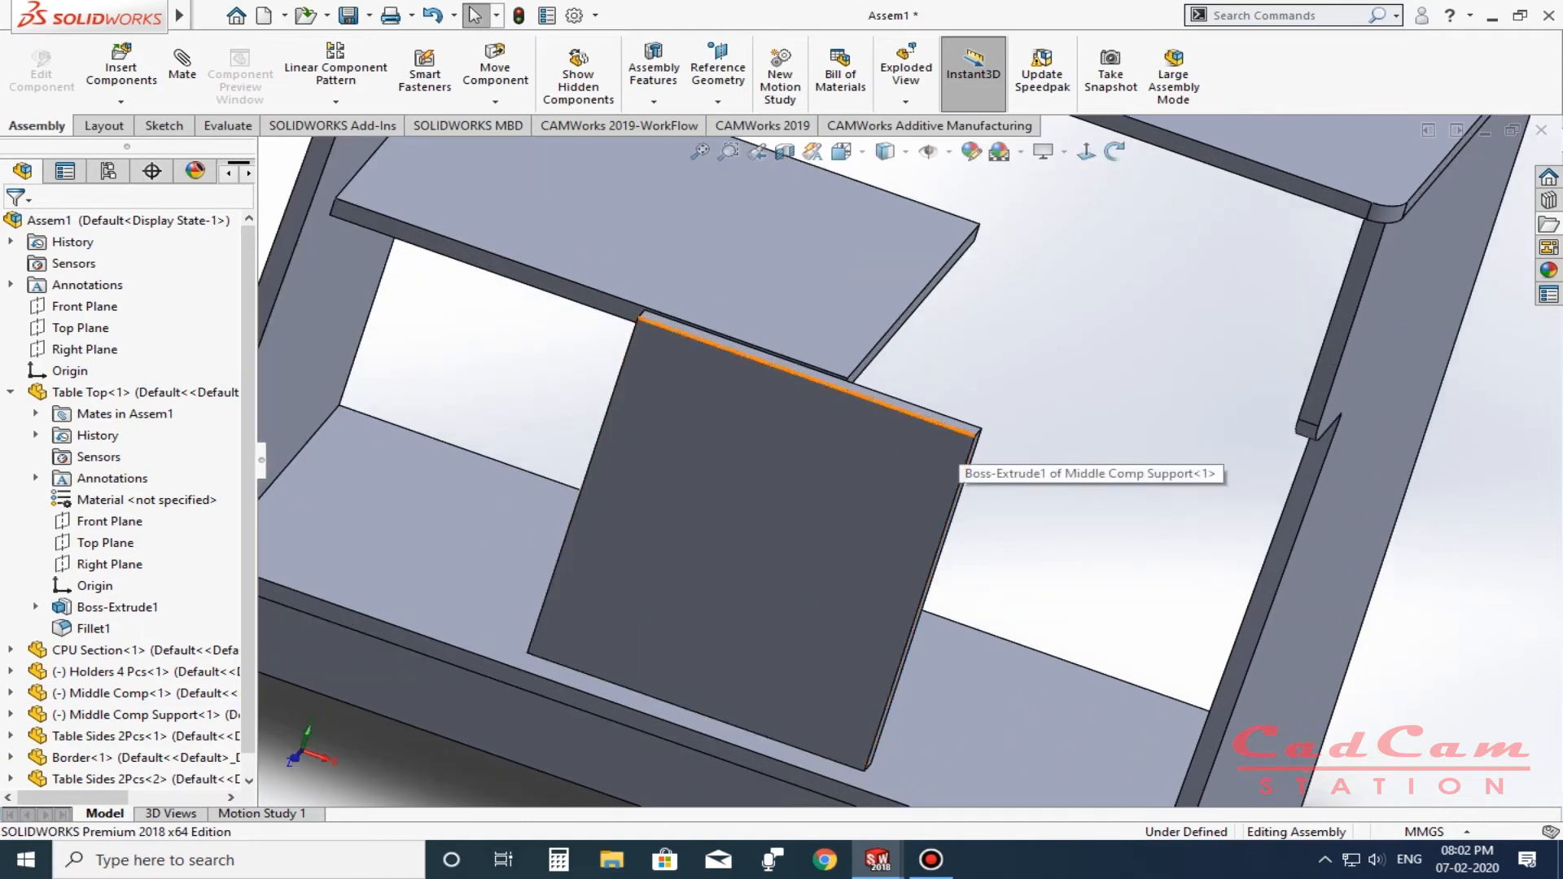
click(945, 426)
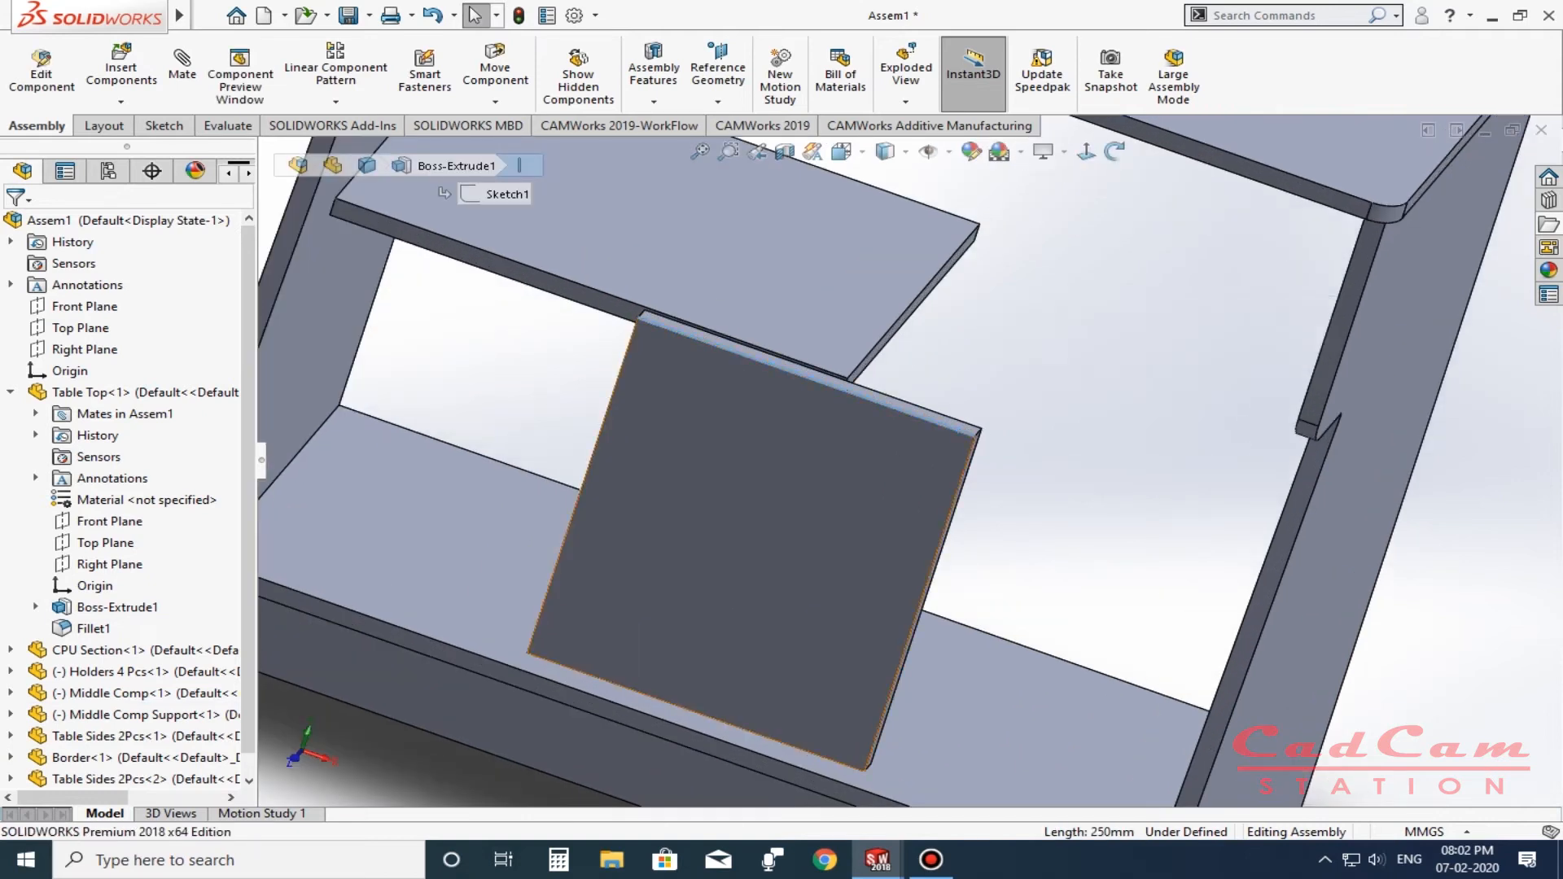
click(940, 539)
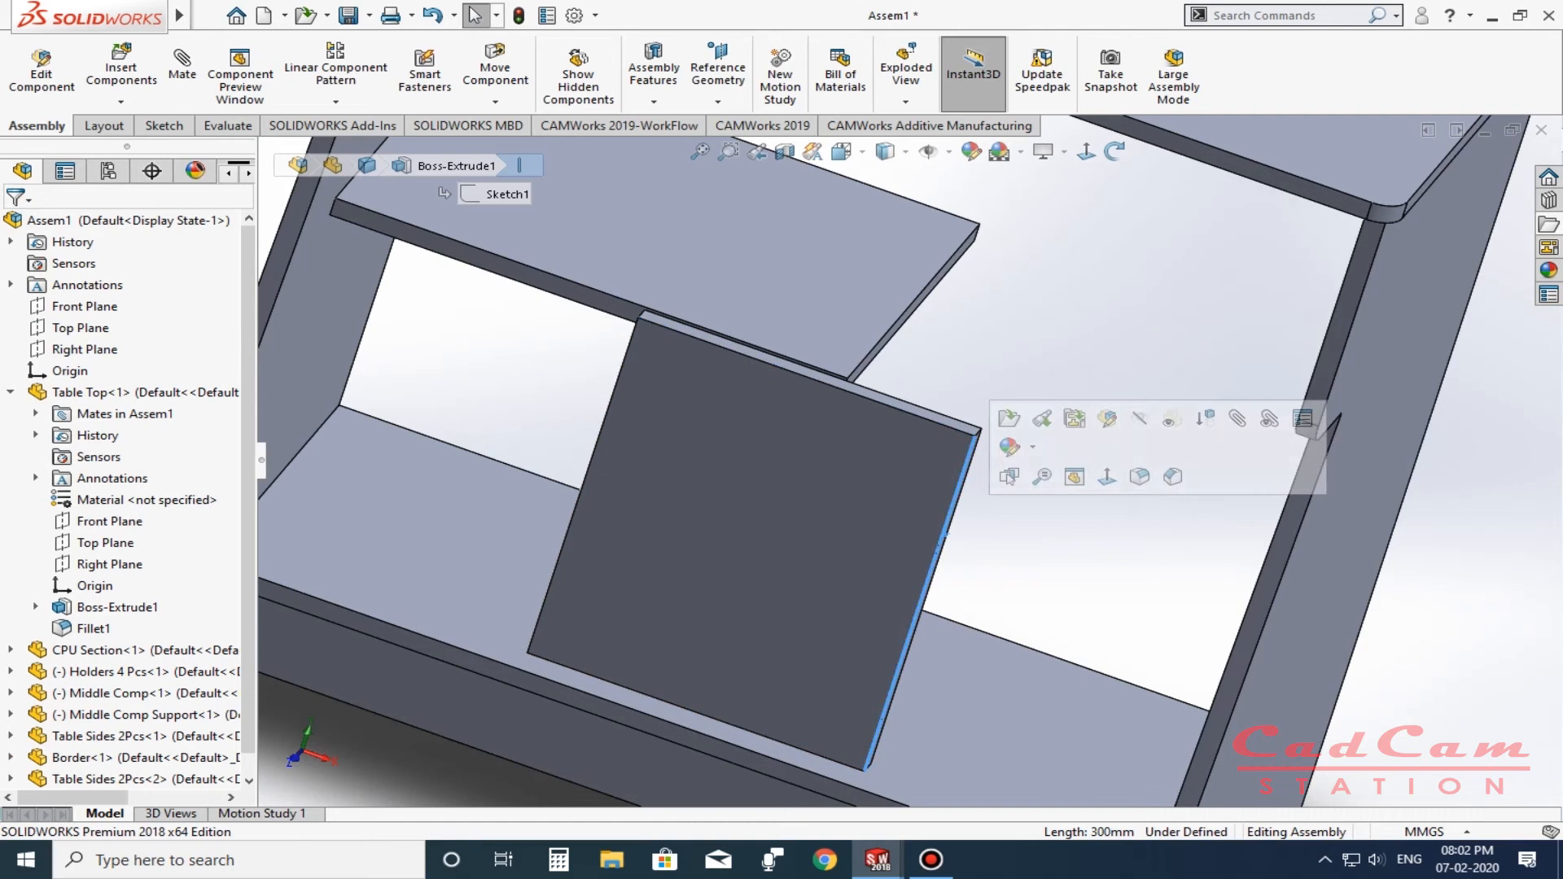
key(Escape)
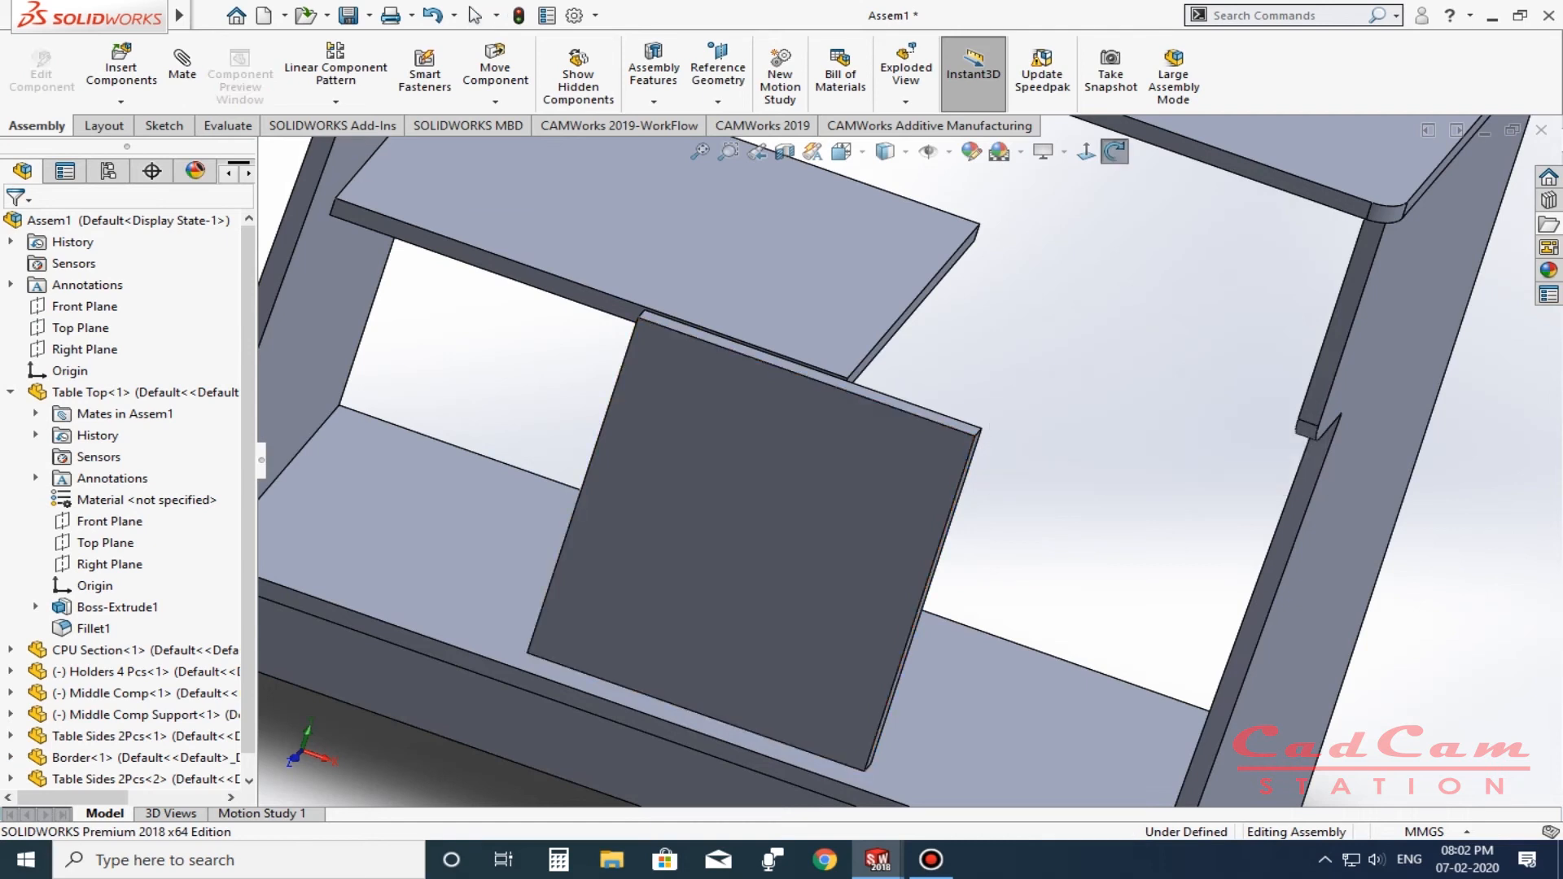
Add a coincident mate between the Middle Comp Support and the CPU Section's top face.
key(ctrl+7)
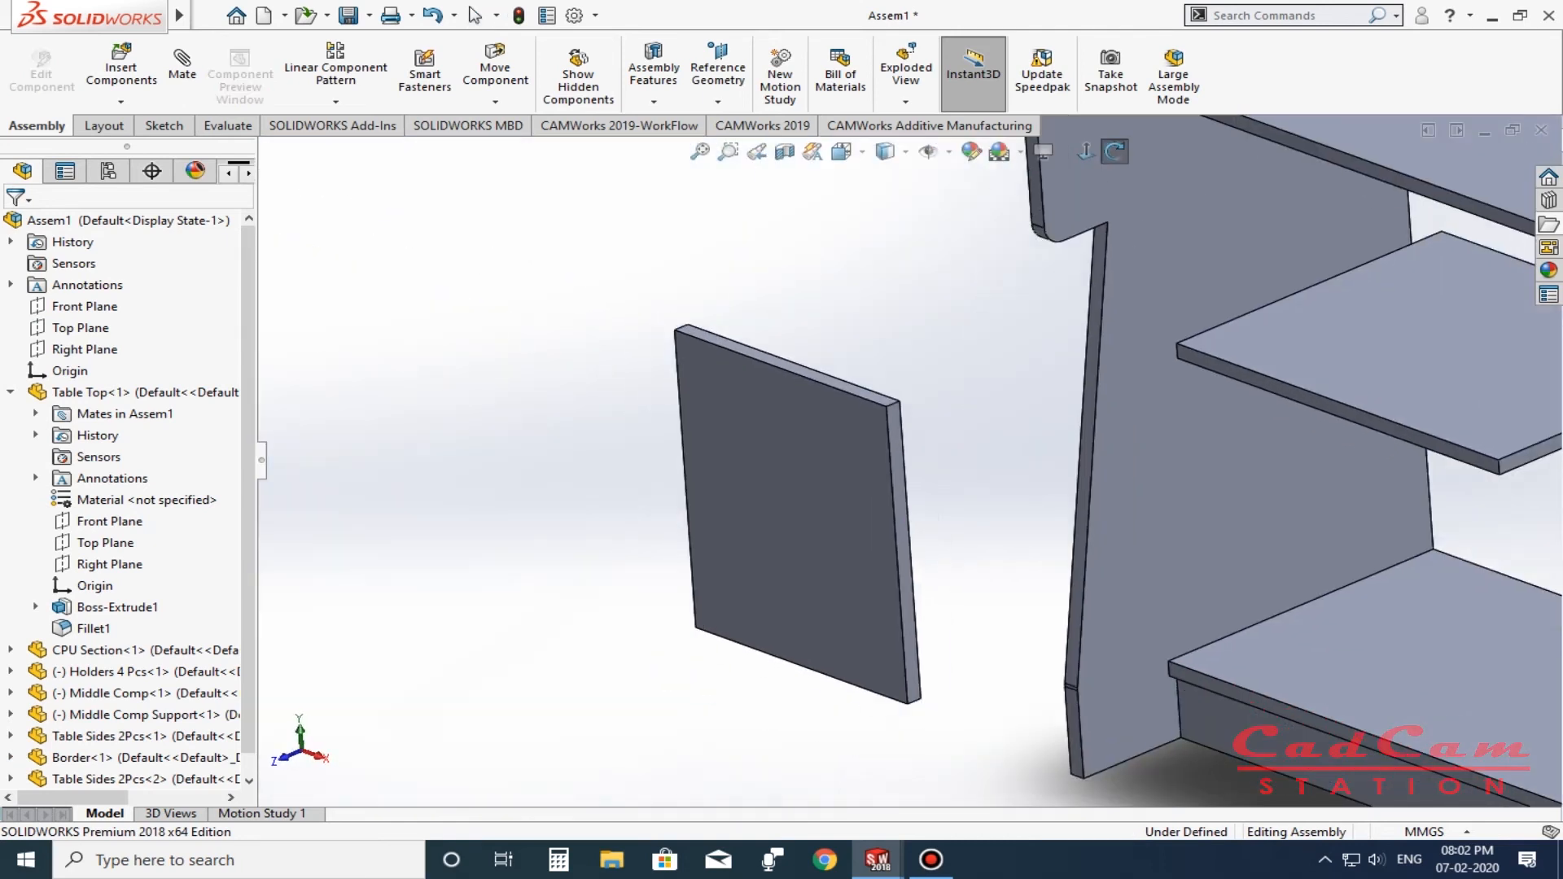
scroll(1164, 582, up, 1)
scroll(1164, 582, down, 1)
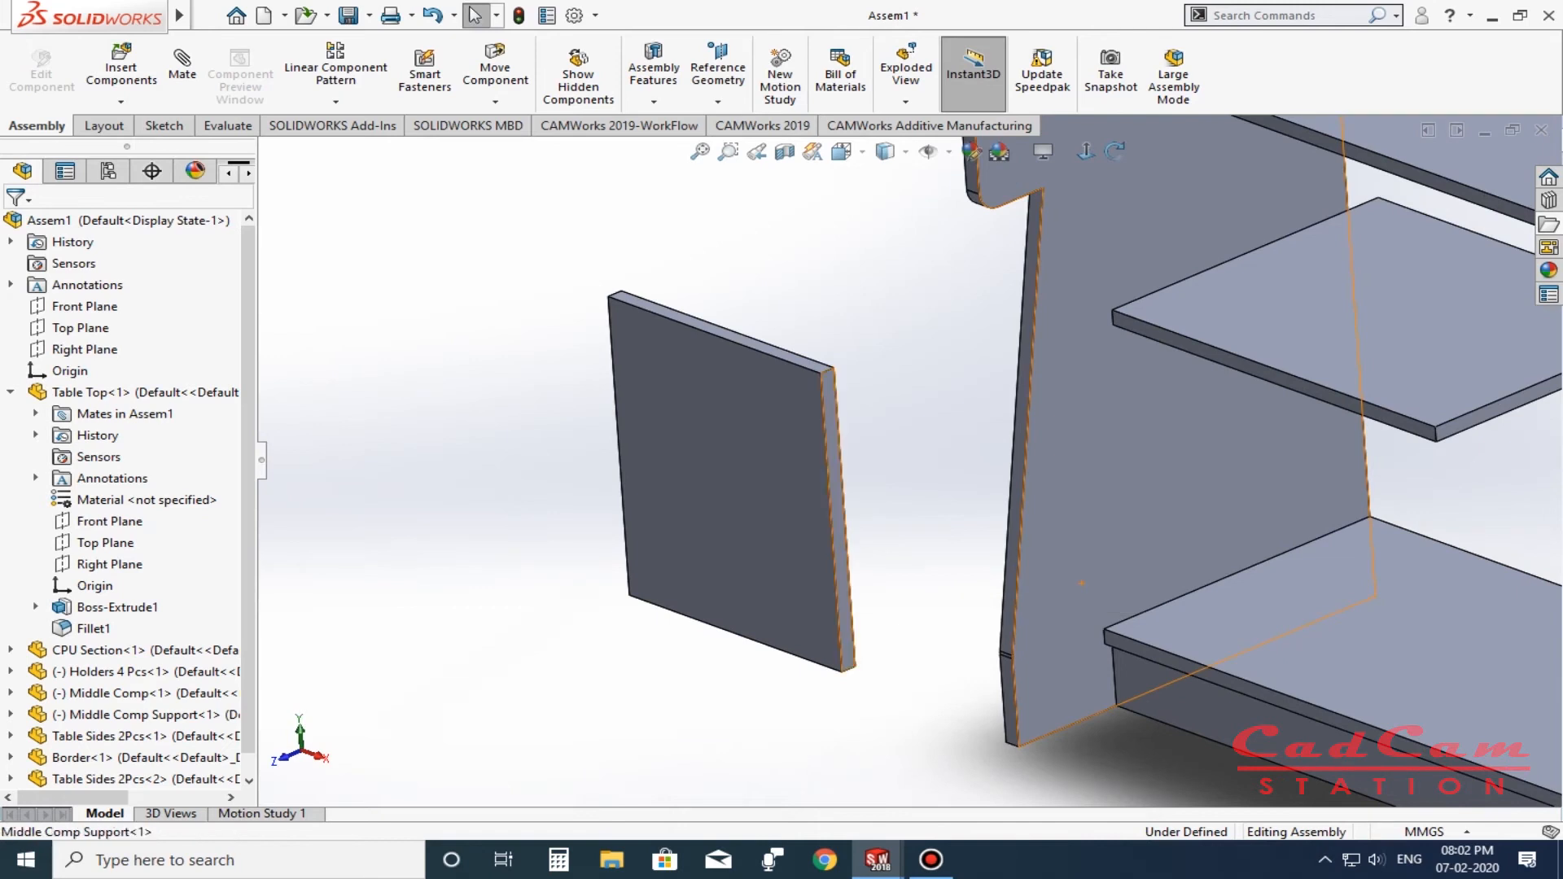
click(842, 552)
click(183, 65)
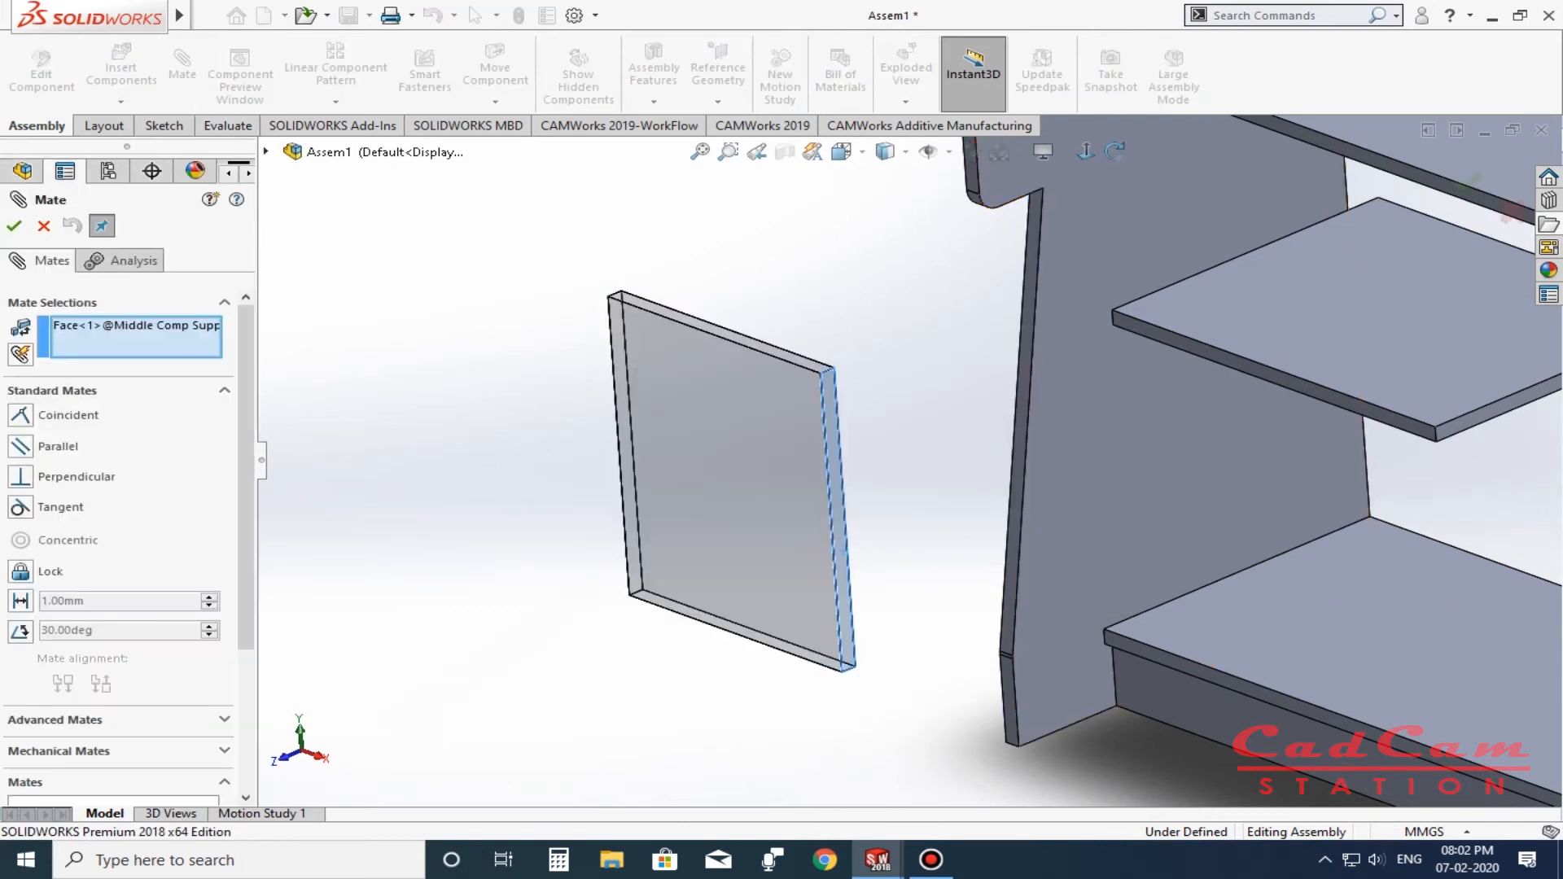
scroll(1180, 562, up, 3)
click(1180, 562)
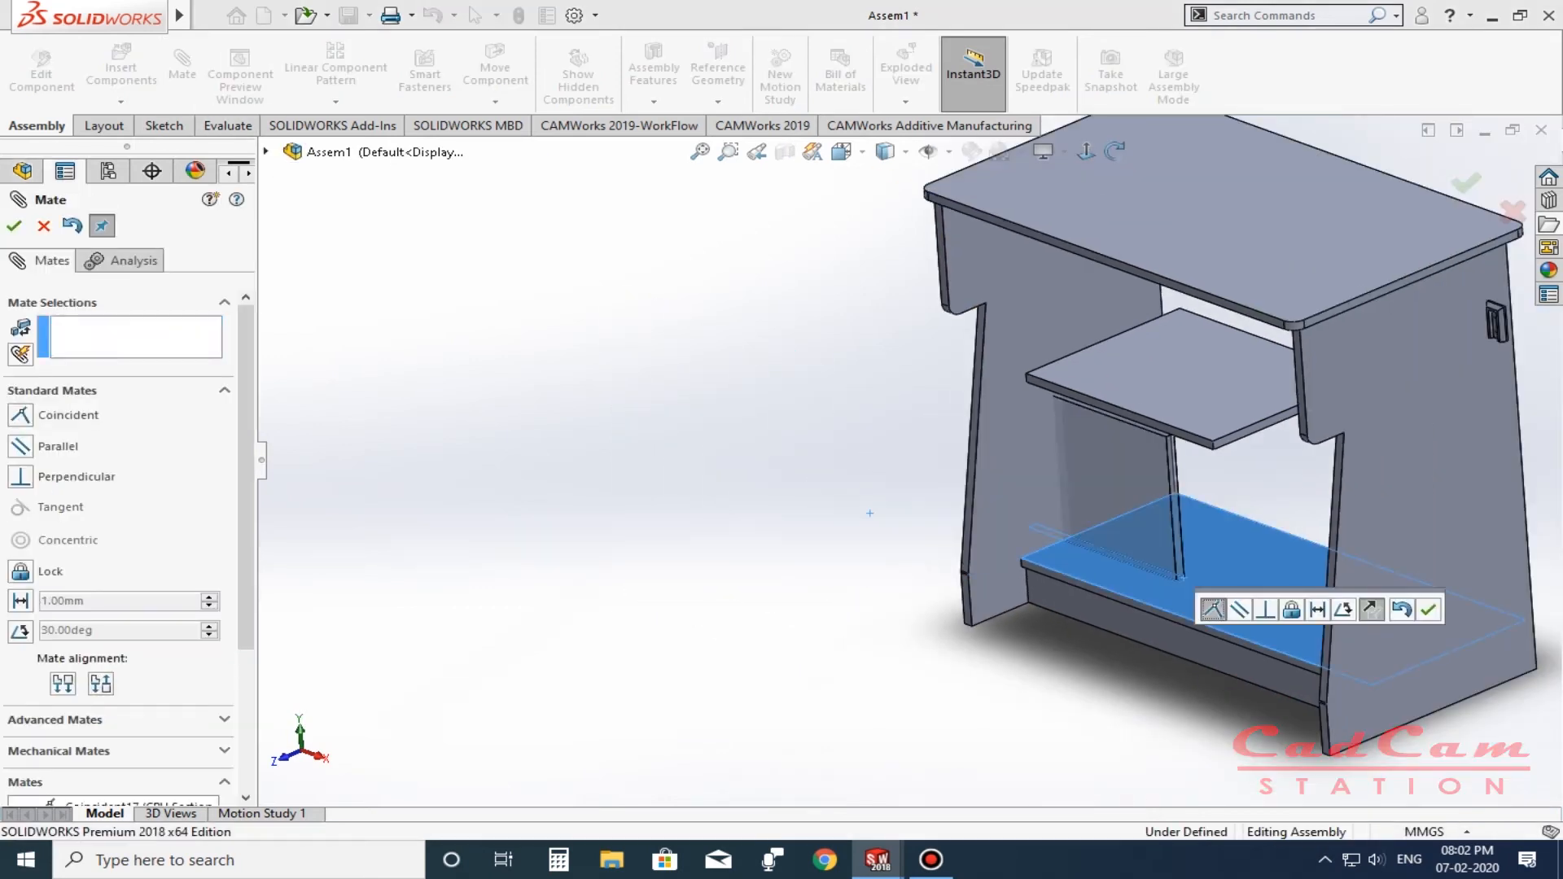
click(1427, 608)
Mate the Middle Comp Support's narrow side face flush with the Middle Comp's front edge face.
scroll(1247, 465, down, 3)
scroll(1217, 529, down, 2)
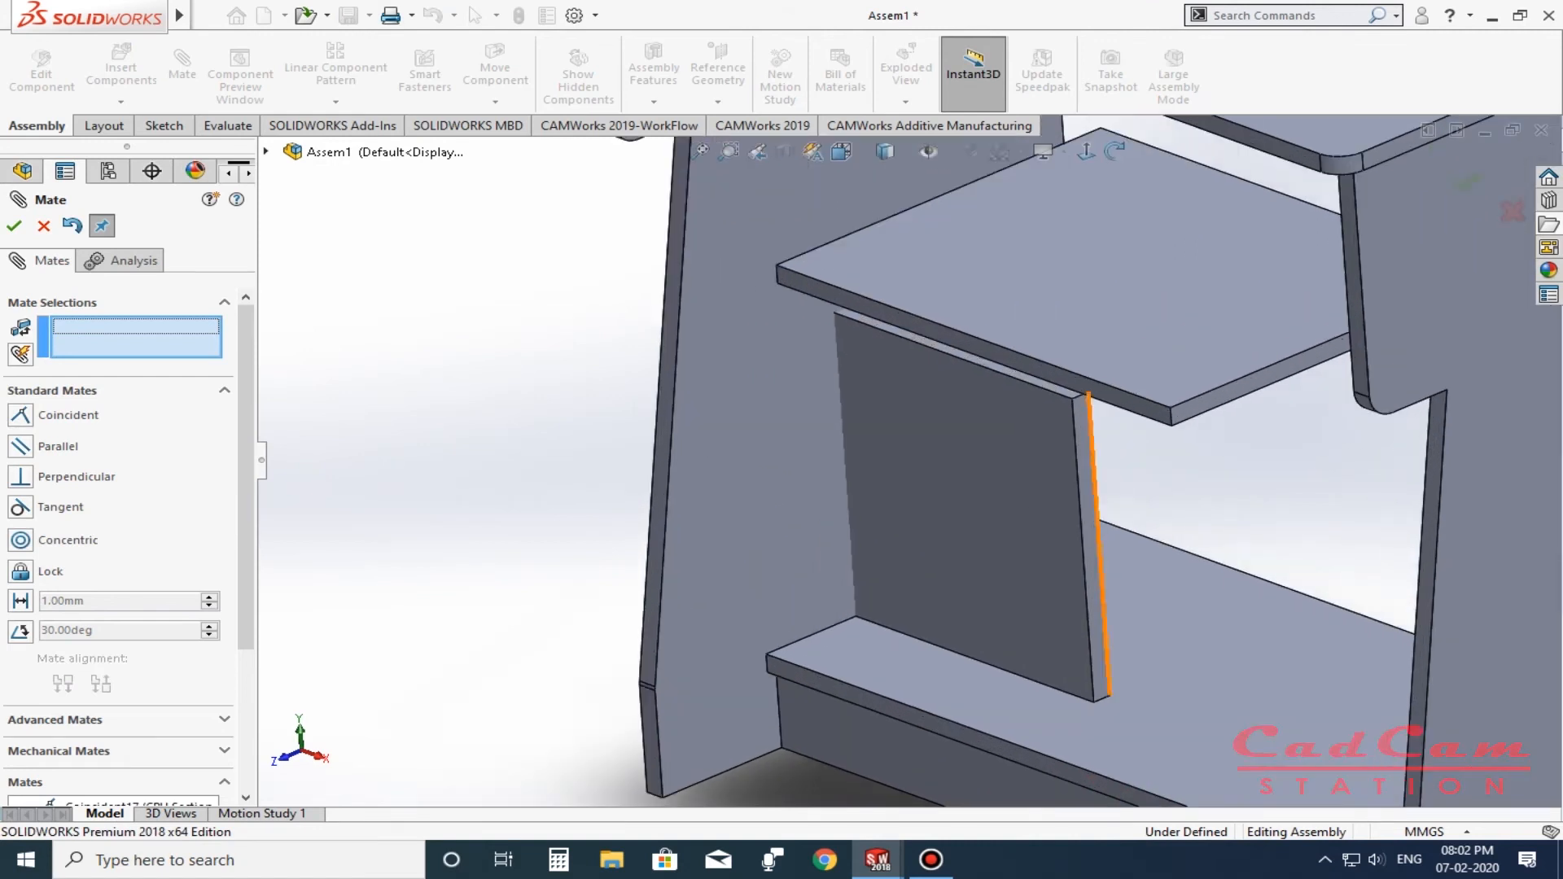
click(1089, 527)
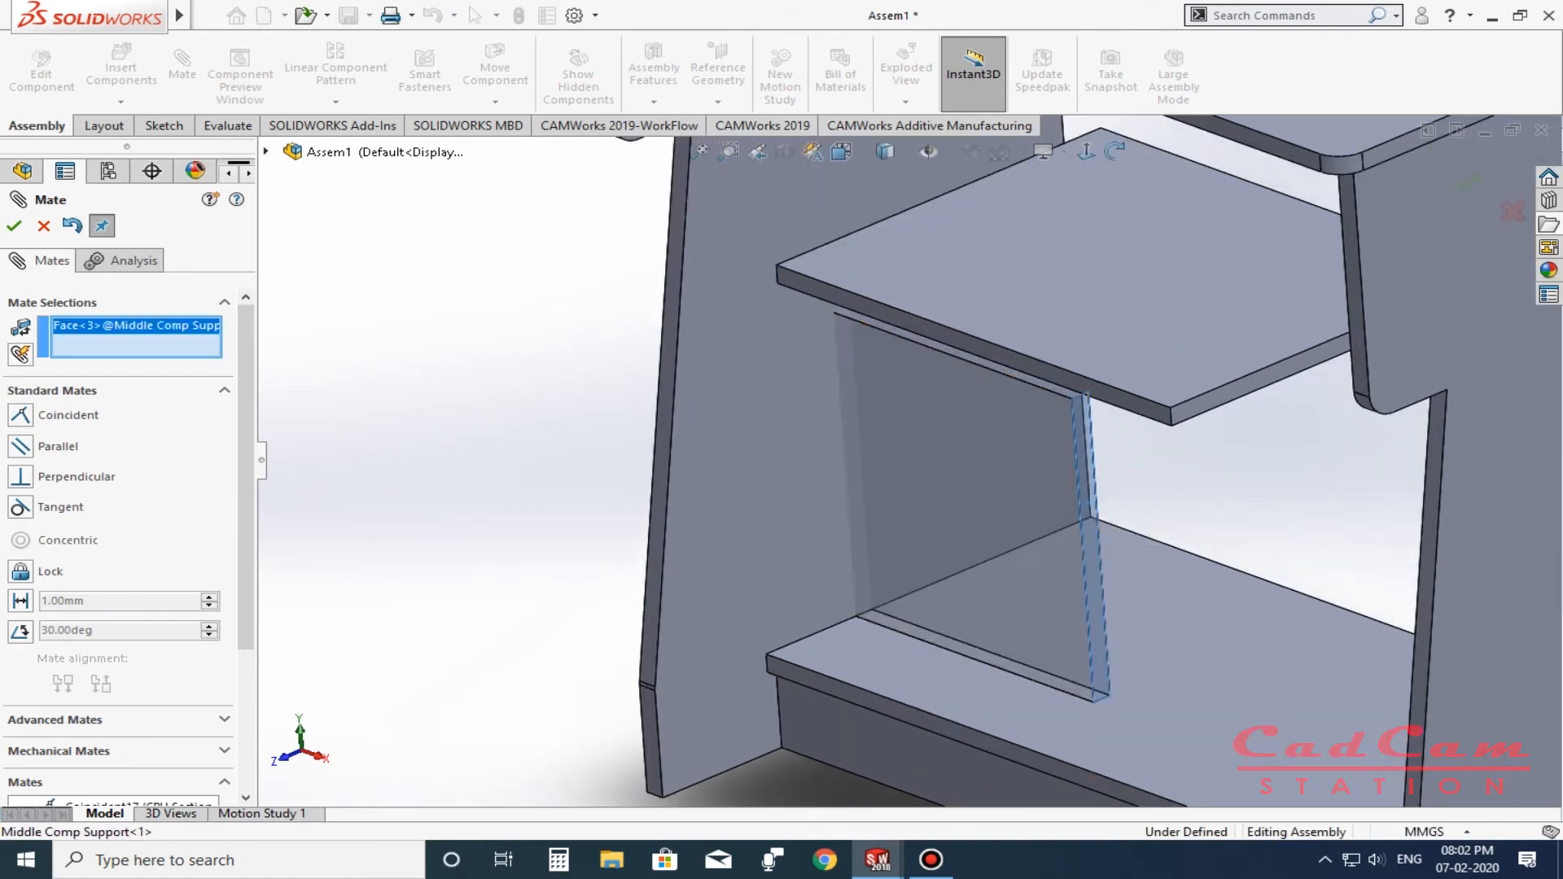
click(1138, 410)
click(1389, 394)
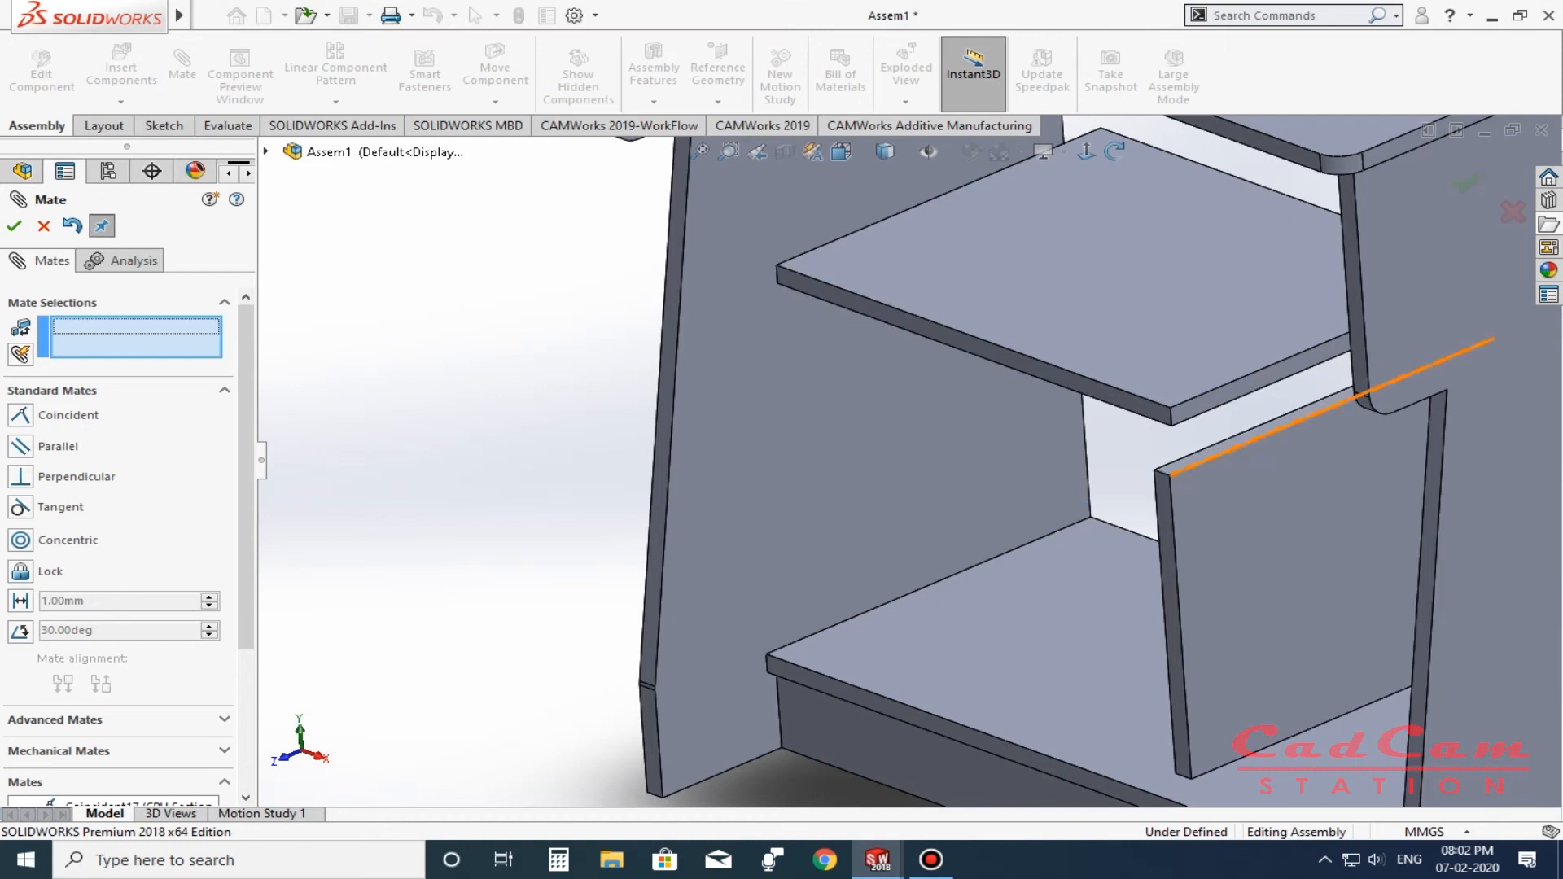
Mate the Middle Comp Support's top face coincident with the underside of the Middle Comp shelf.
click(1192, 457)
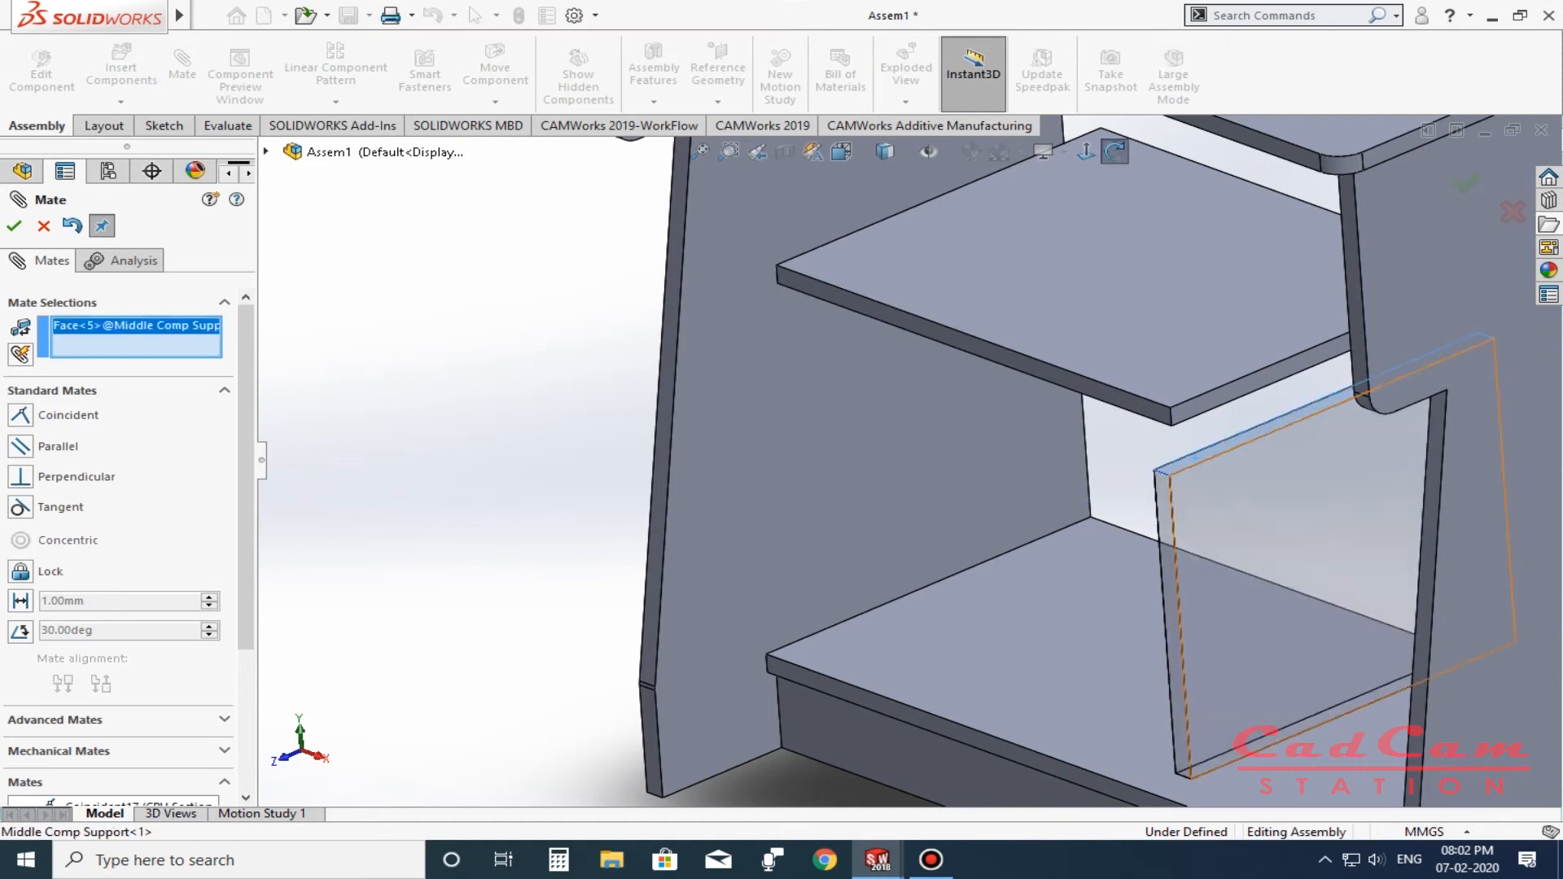
middle_drag(1194, 457, 1286, 366)
click(1219, 400)
click(1471, 383)
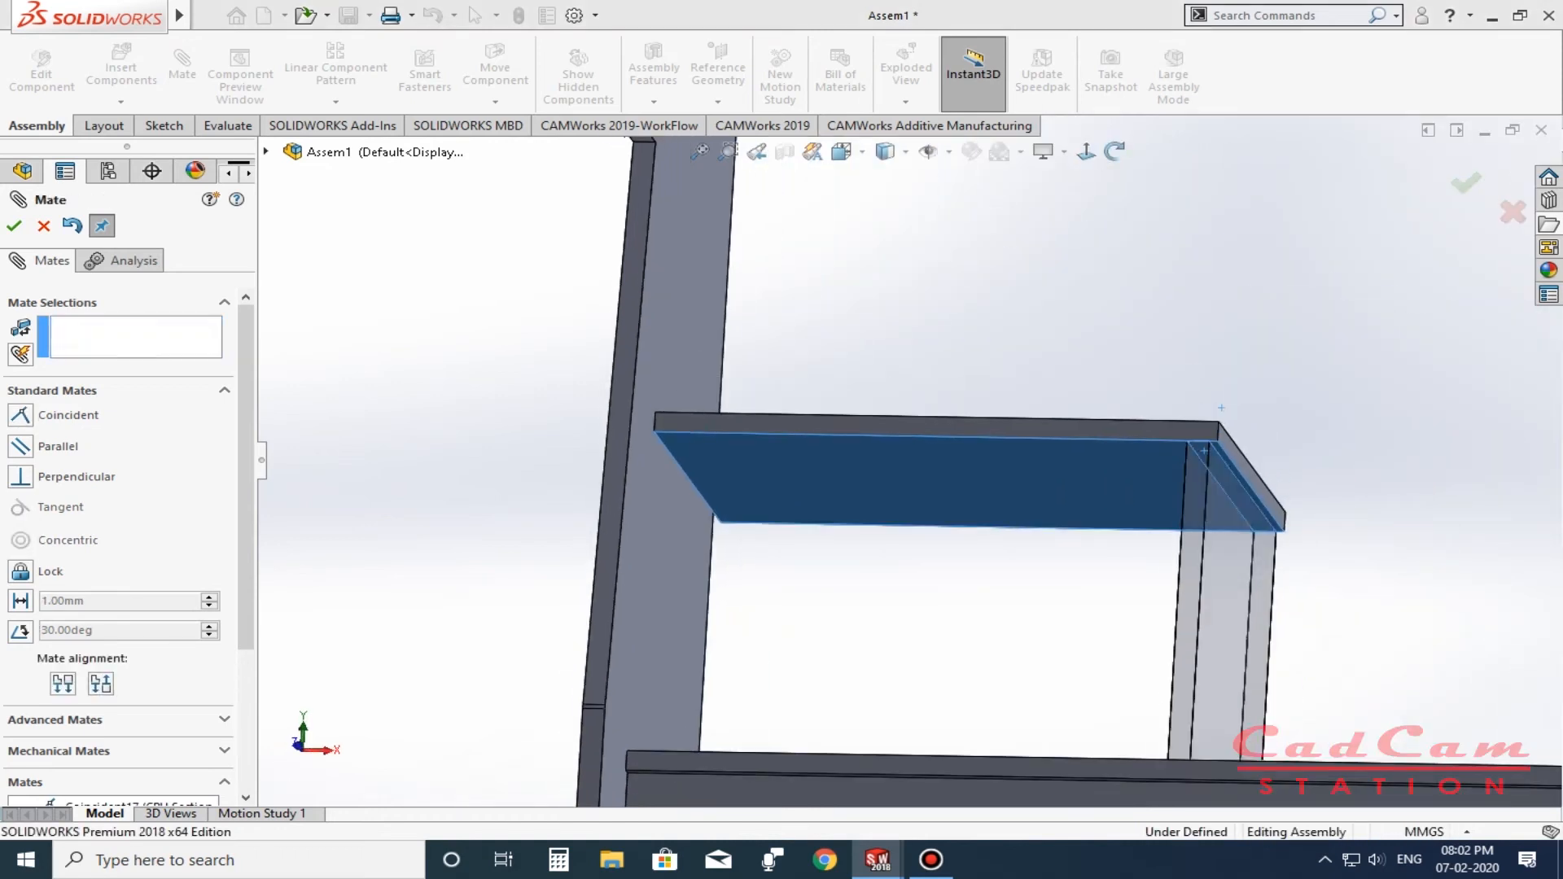
Mate the Middle Comp Support's large outer face flush with the free end face of the Middle Comp shelf.
scroll(1258, 489, up, 2)
scroll(1230, 502, down, 3)
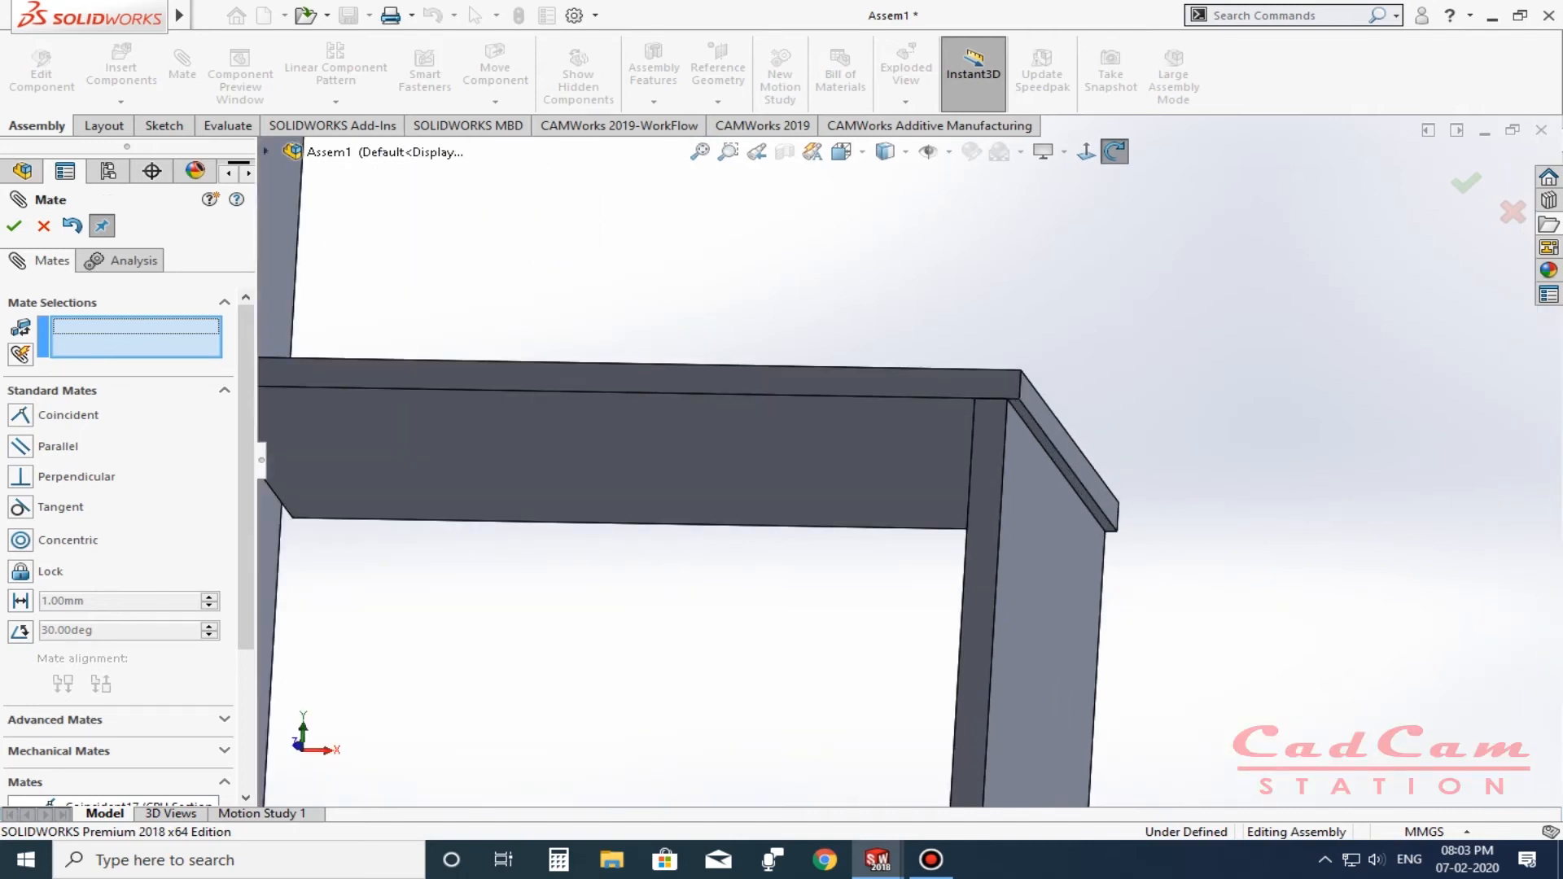
scroll(785, 460, up, 3)
click(972, 499)
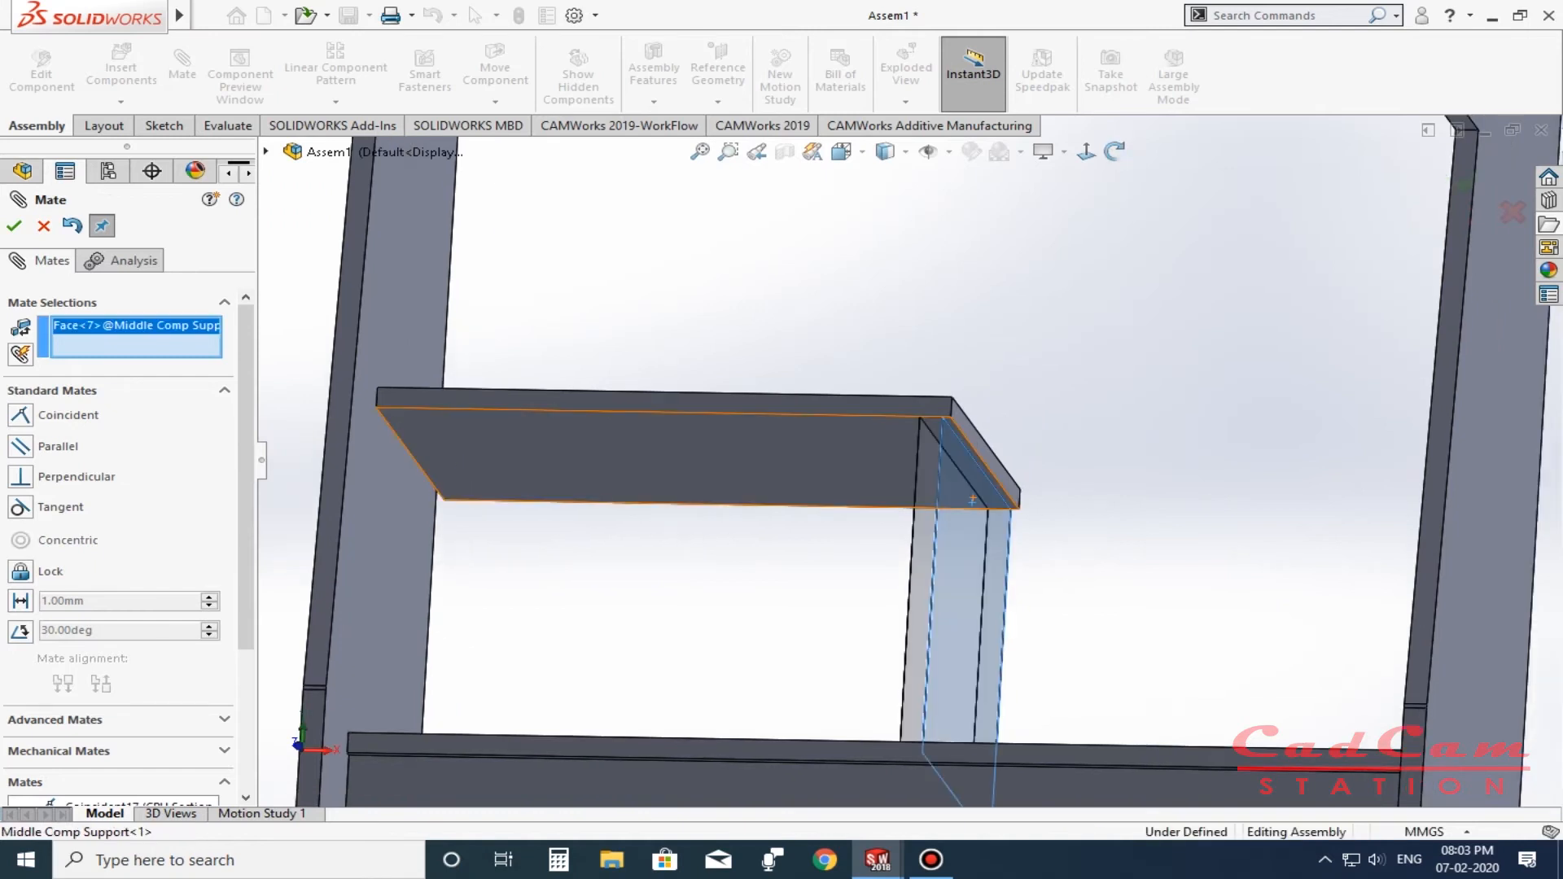
click(987, 453)
right_click(982, 452)
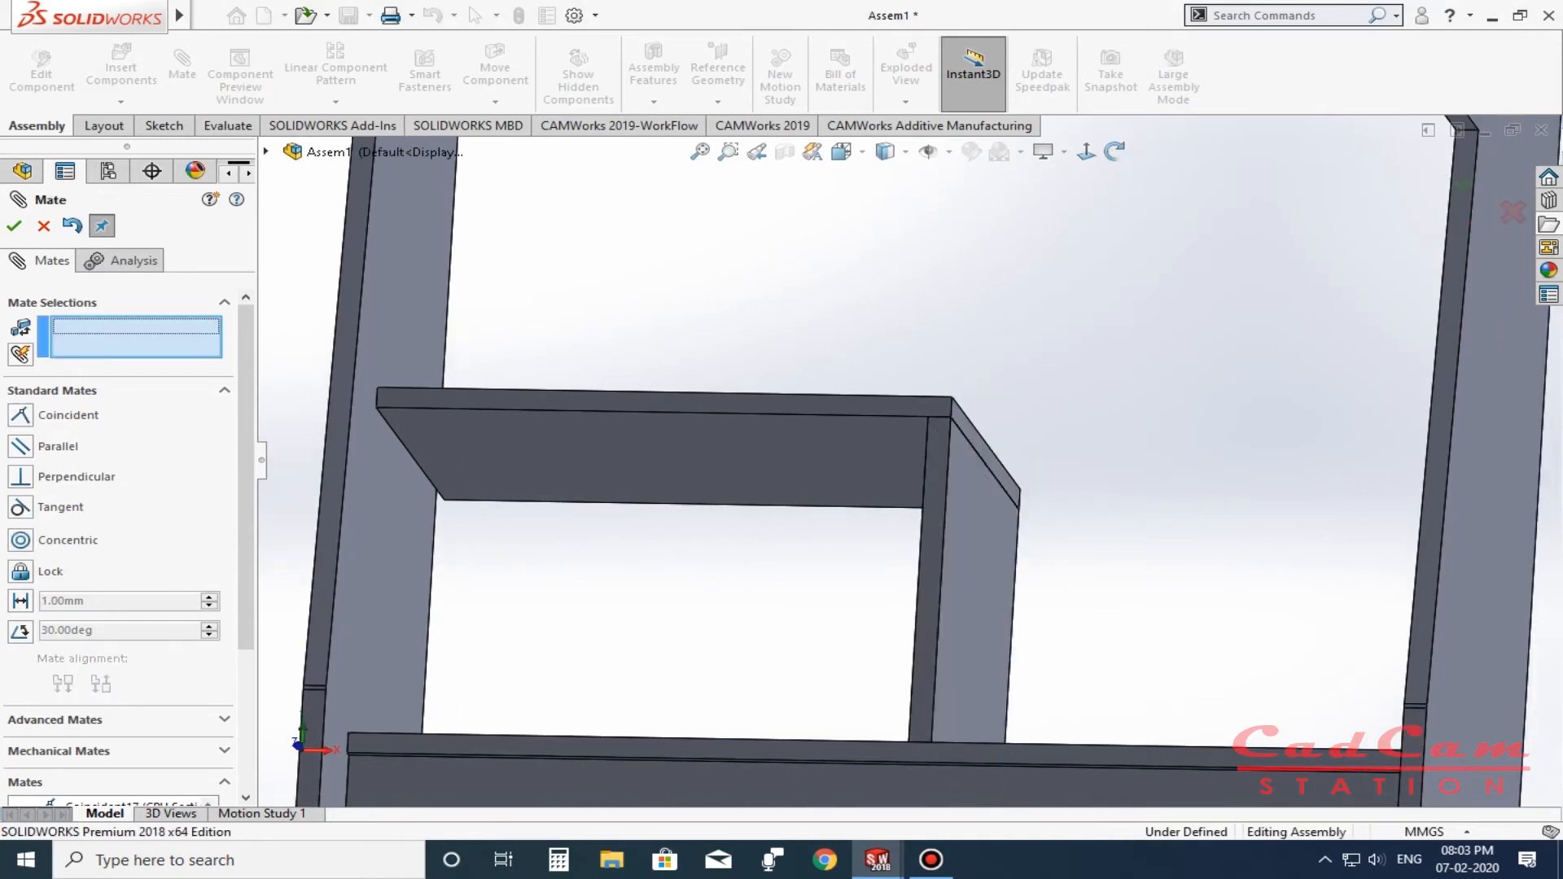
Mate the Middle Comp Support's rear edge face flush with the CPU Section's rear edge face and finish mating.
scroll(948, 464, up, 2)
middle_drag(948, 464, 1326, 529)
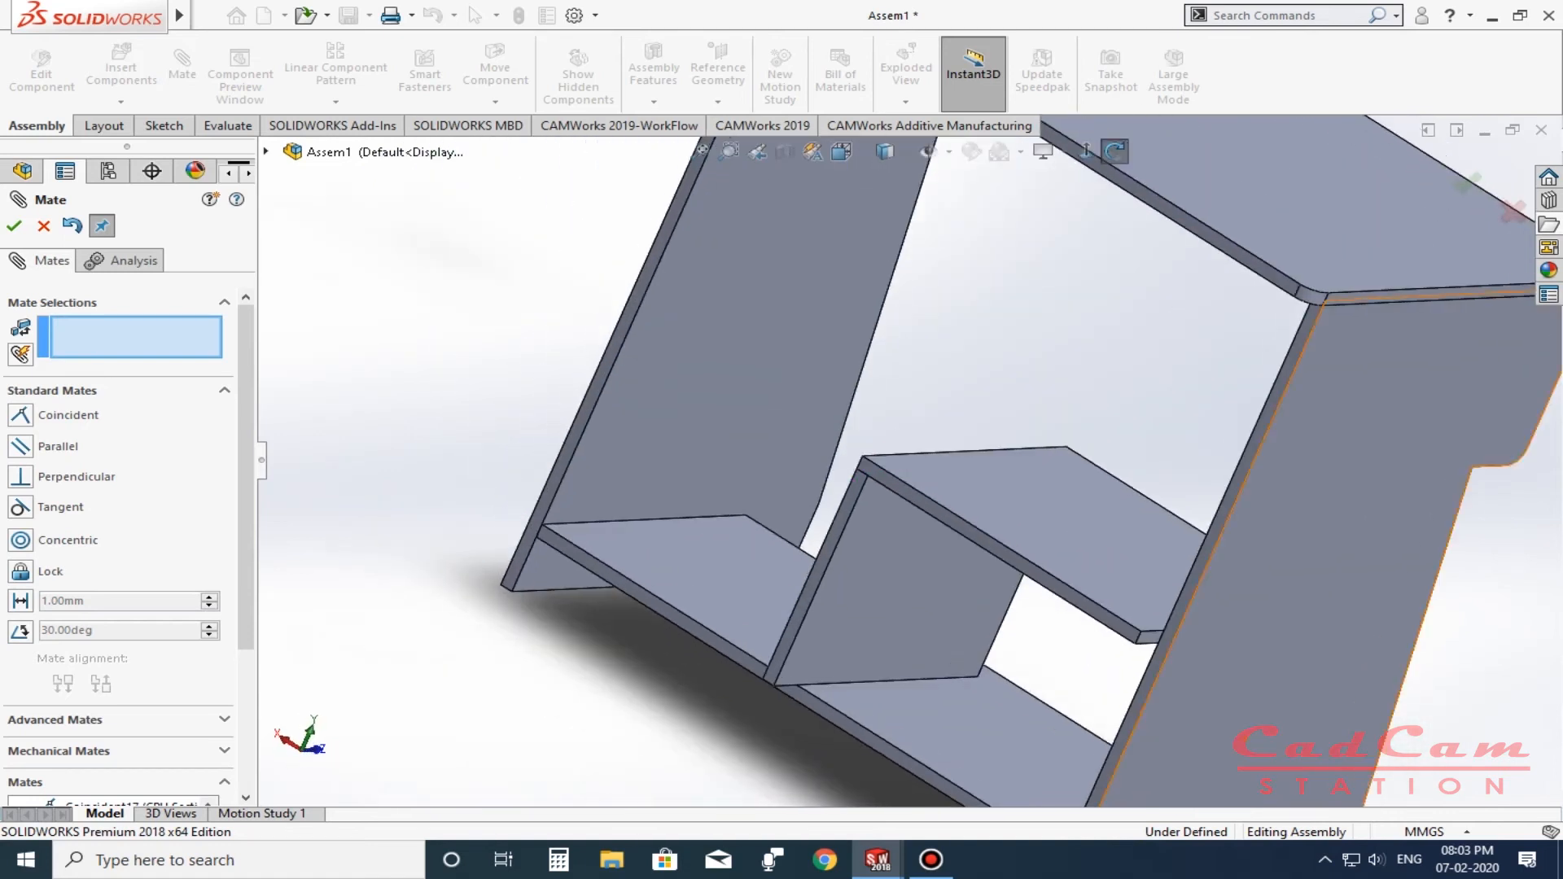
scroll(769, 657, down, 2)
click(780, 622)
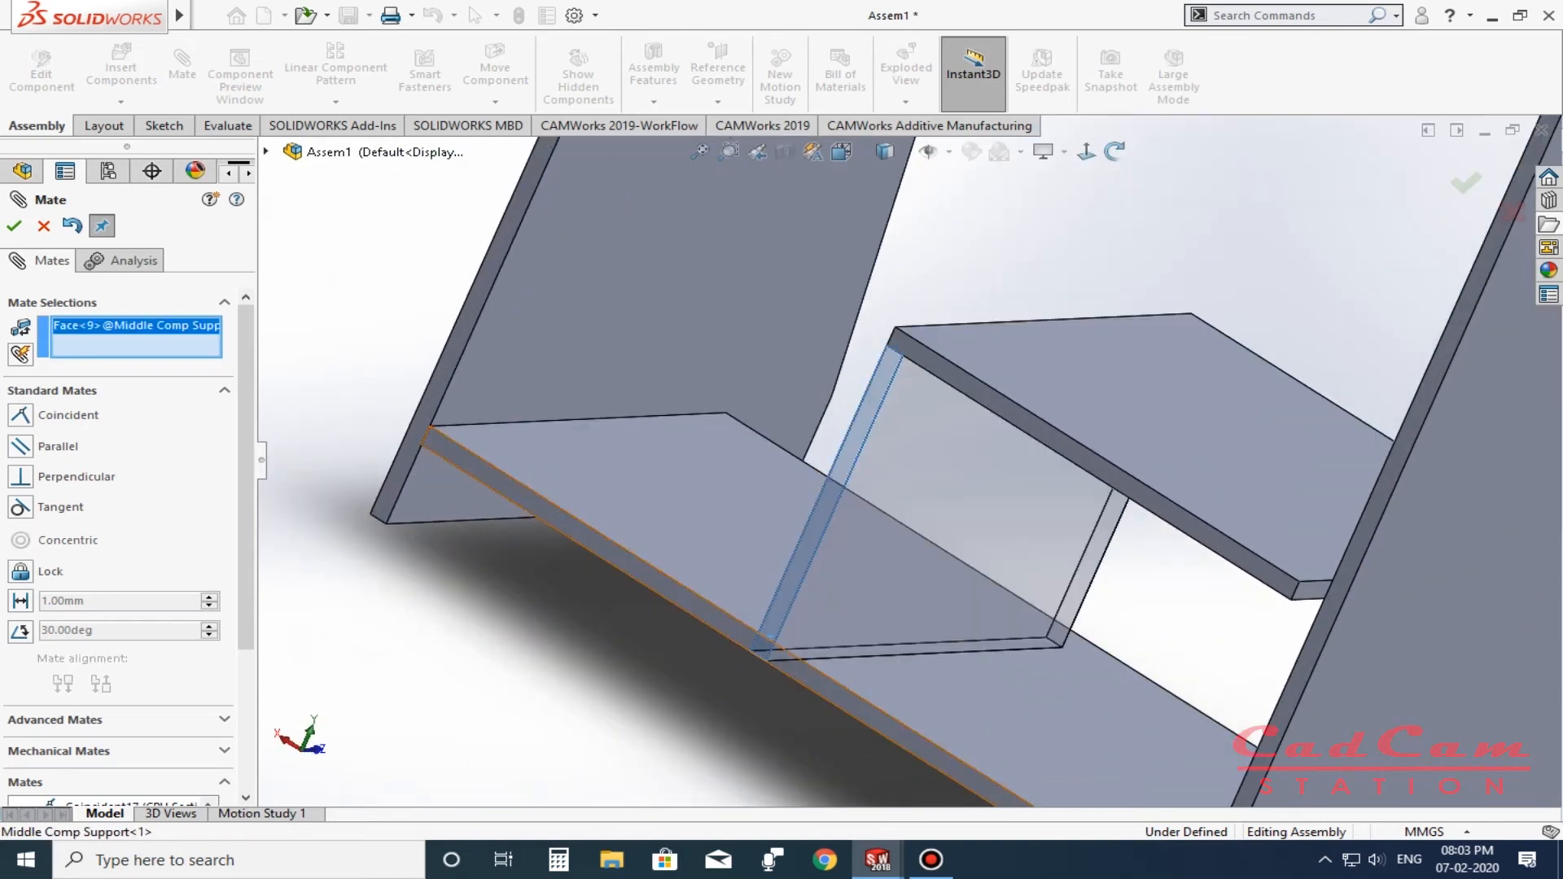
click(835, 692)
right_click(839, 687)
scroll(838, 684, up, 4)
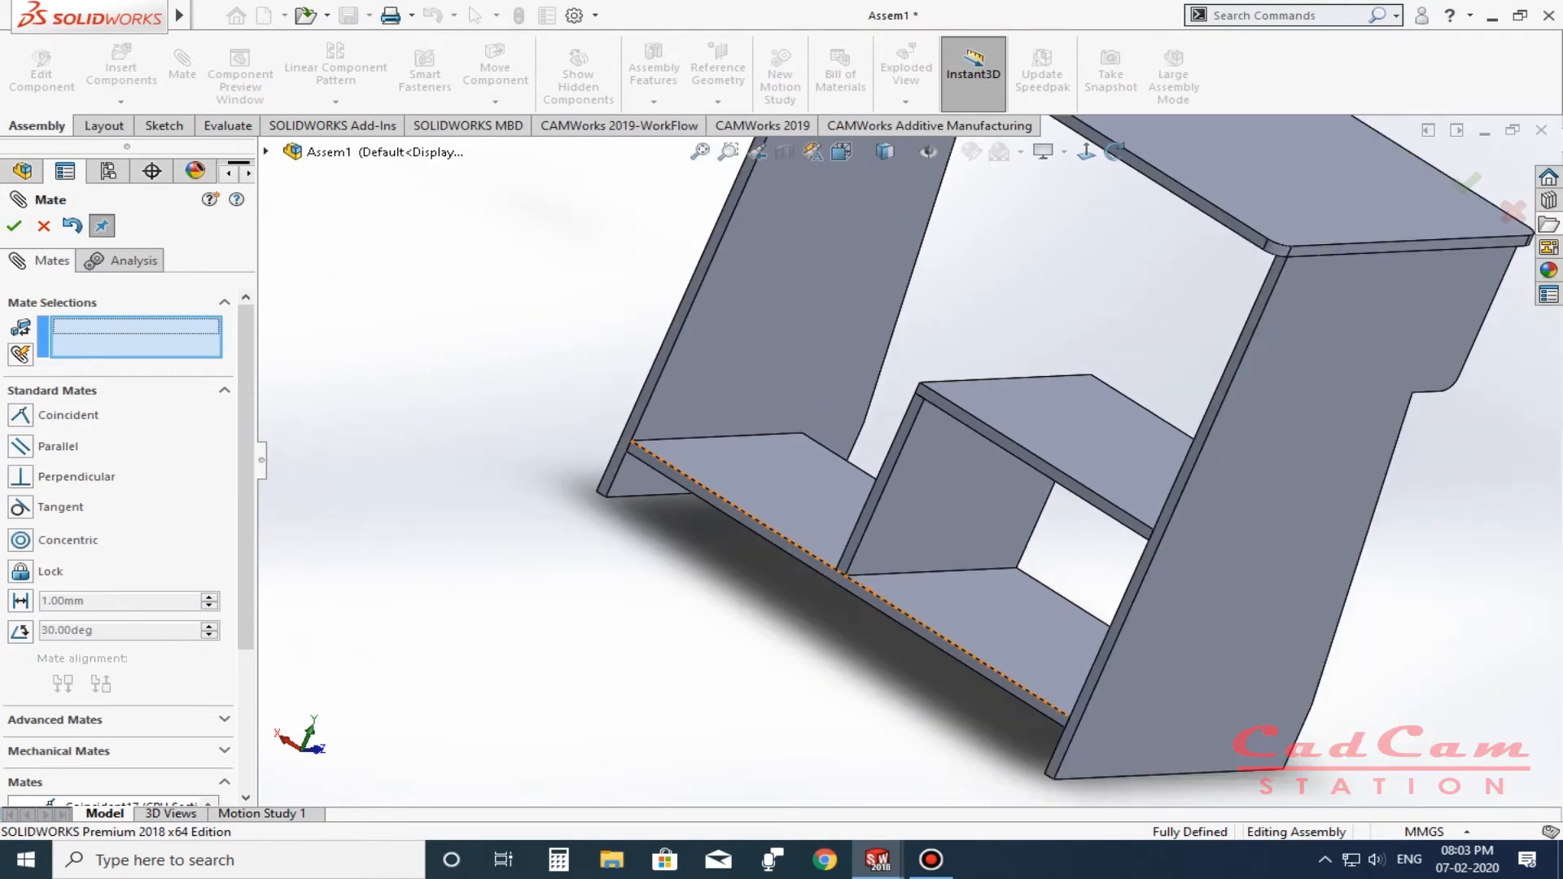
key(Escape)
Move the Holders 4 Pcs component to the lower front corner of the nearby table side.
scroll(871, 566, up, 2)
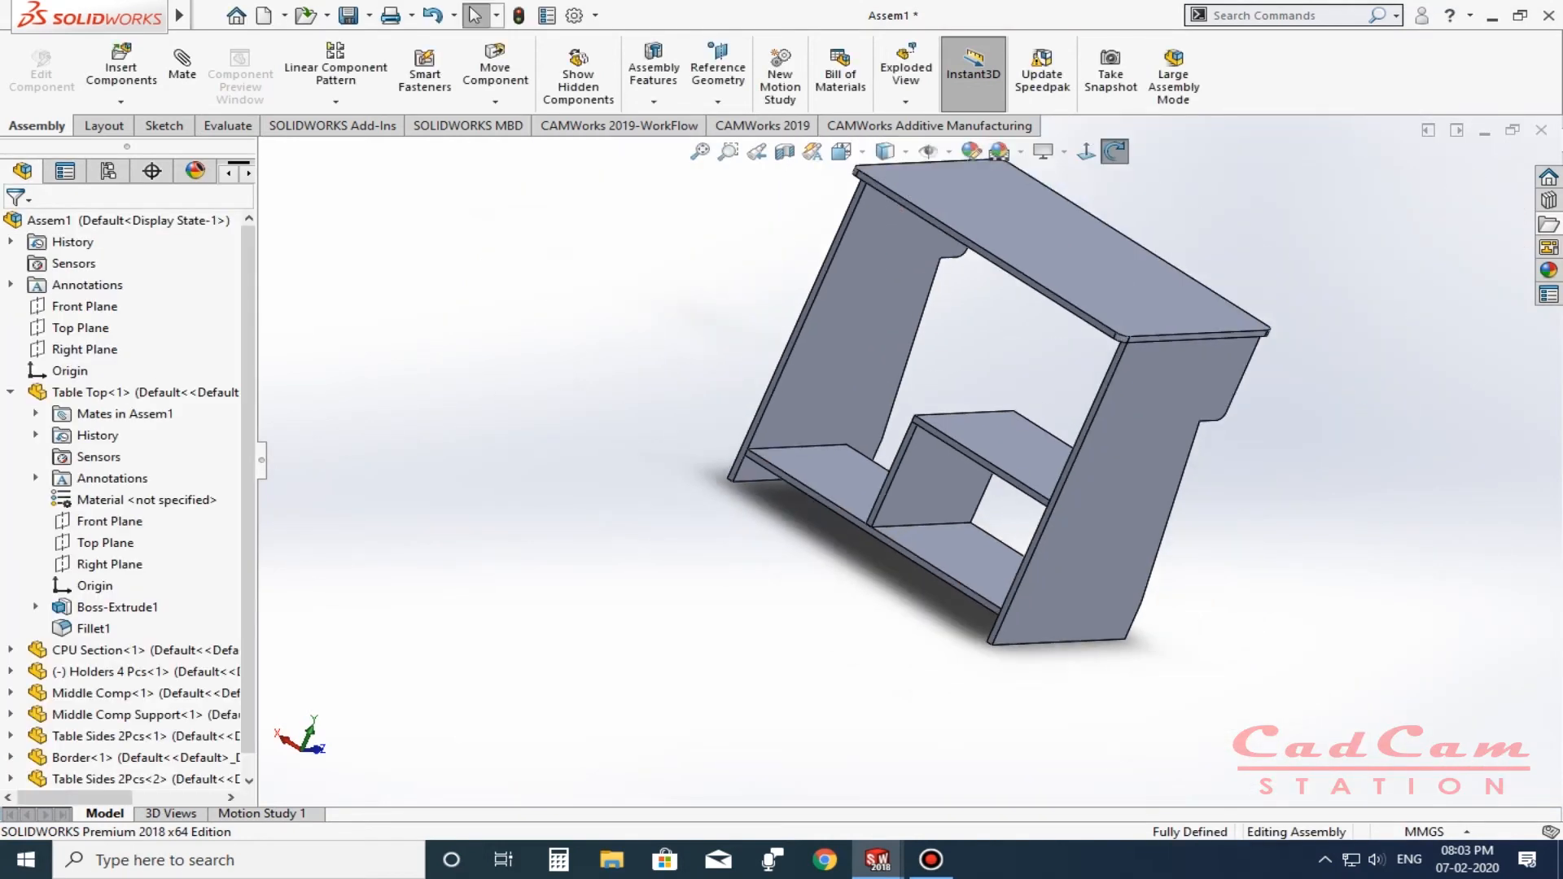
middle_drag(932, 486, 1107, 392)
scroll(1132, 381, down, 5)
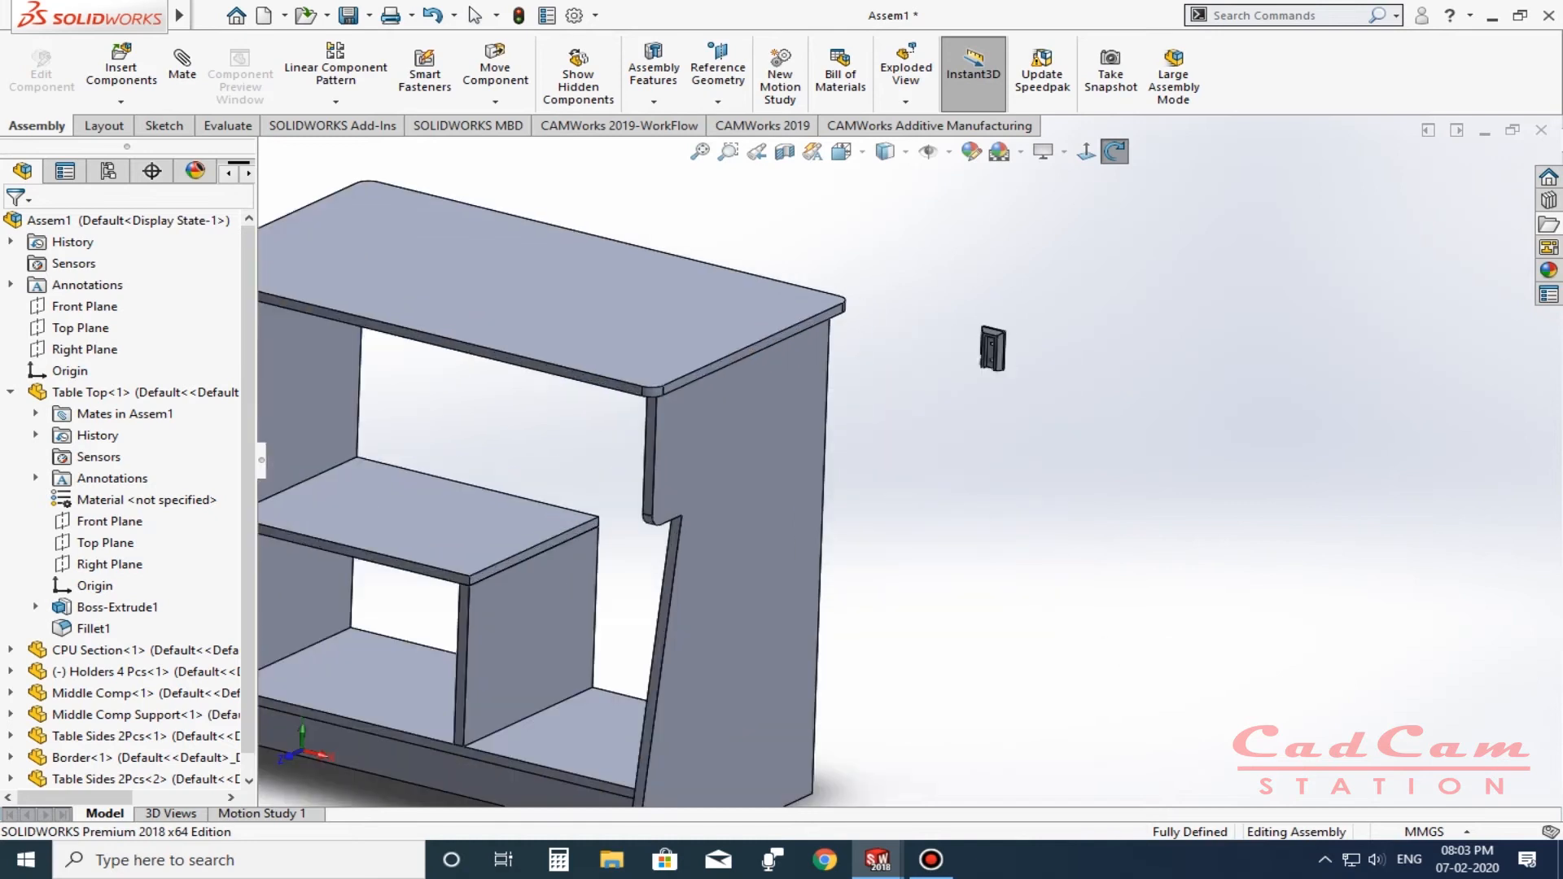
key(Escape)
drag(978, 360, 780, 654)
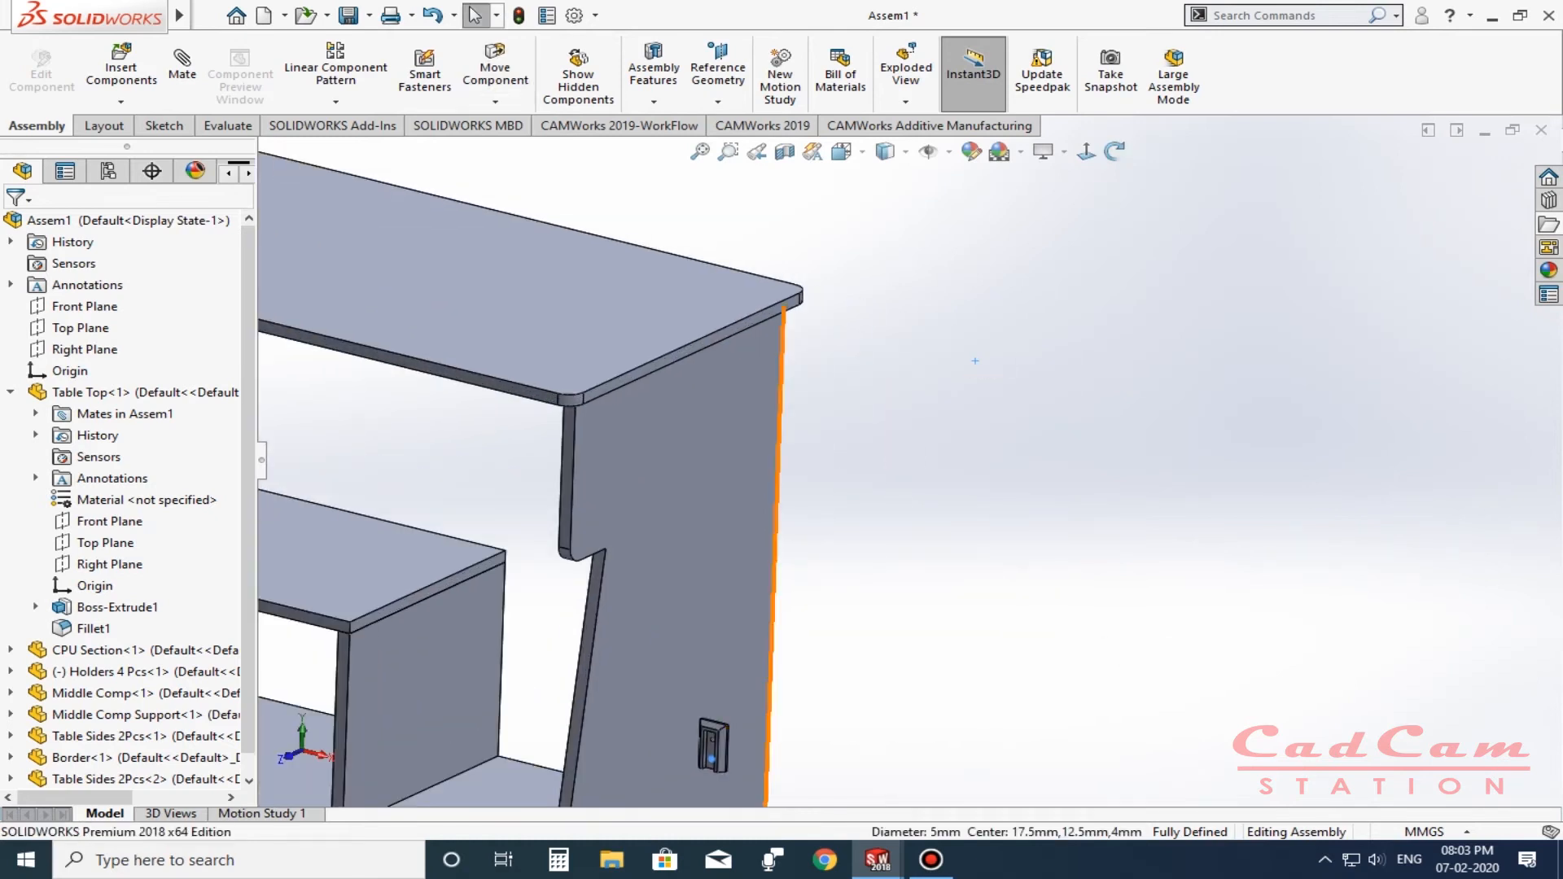
scroll(975, 361, up, 5)
middle_drag(974, 360, 936, 383)
scroll(895, 455, down, 8)
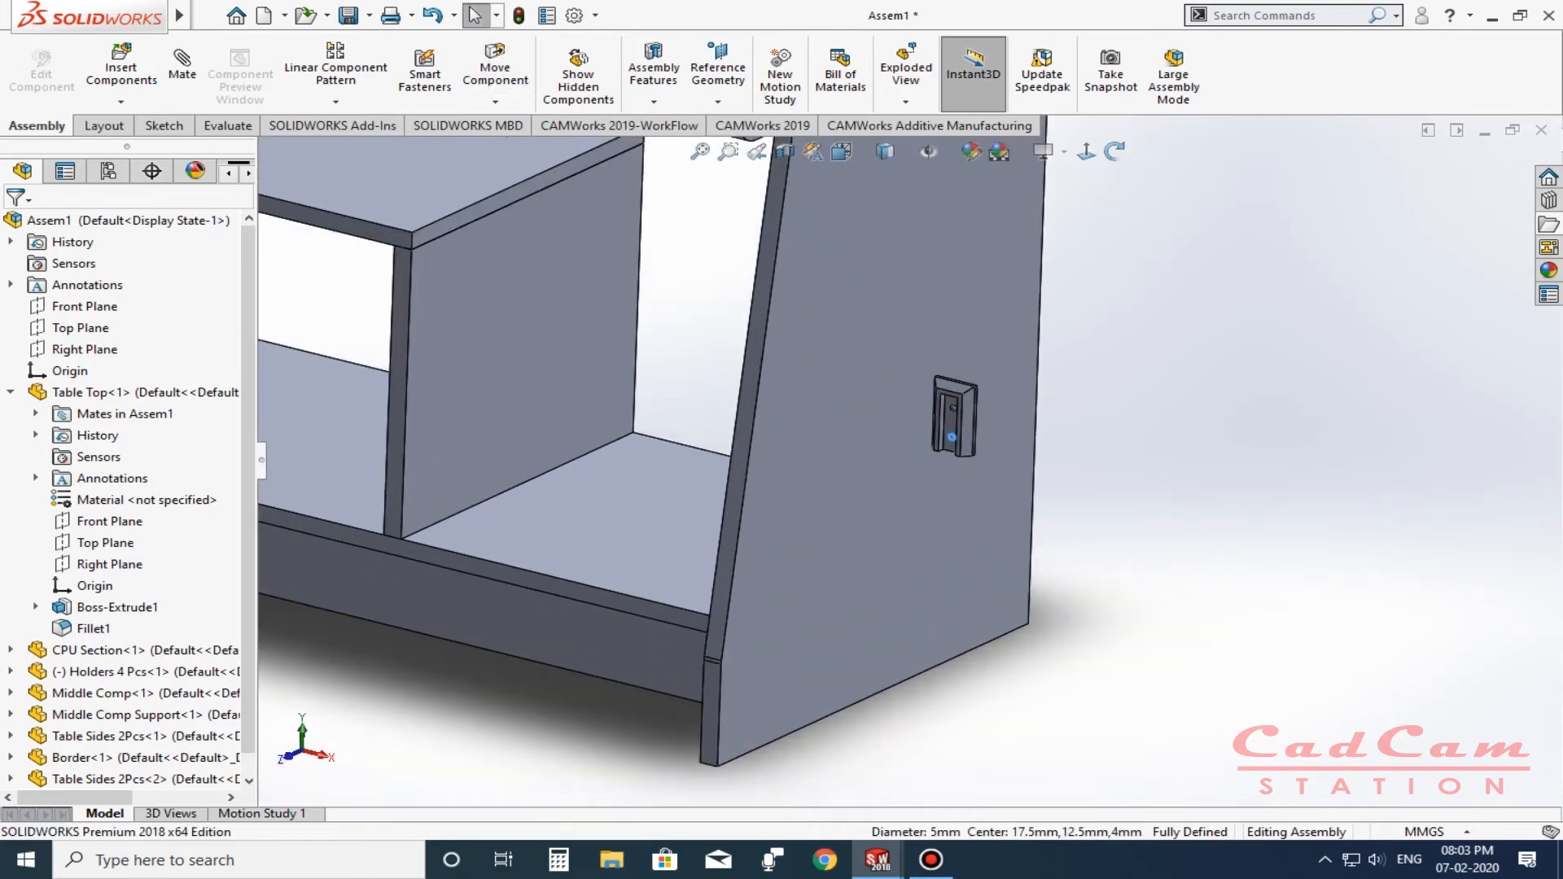
scroll(936, 444, down, 2)
drag(955, 432, 640, 781)
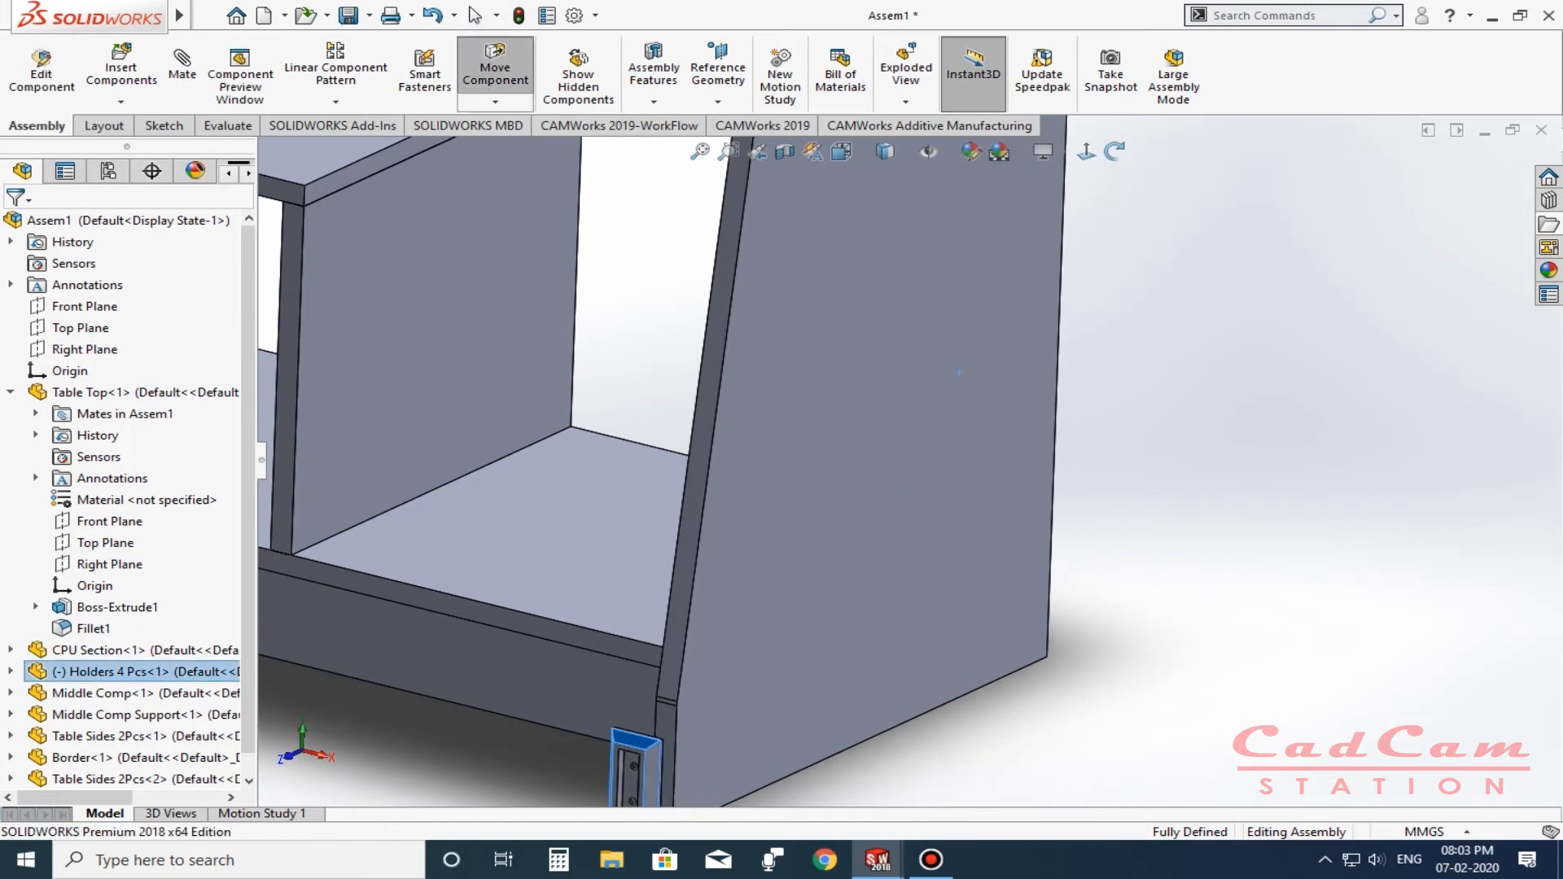
middle_drag(640, 781, 749, 781)
scroll(903, 431, down, 5)
scroll(912, 415, down, 2)
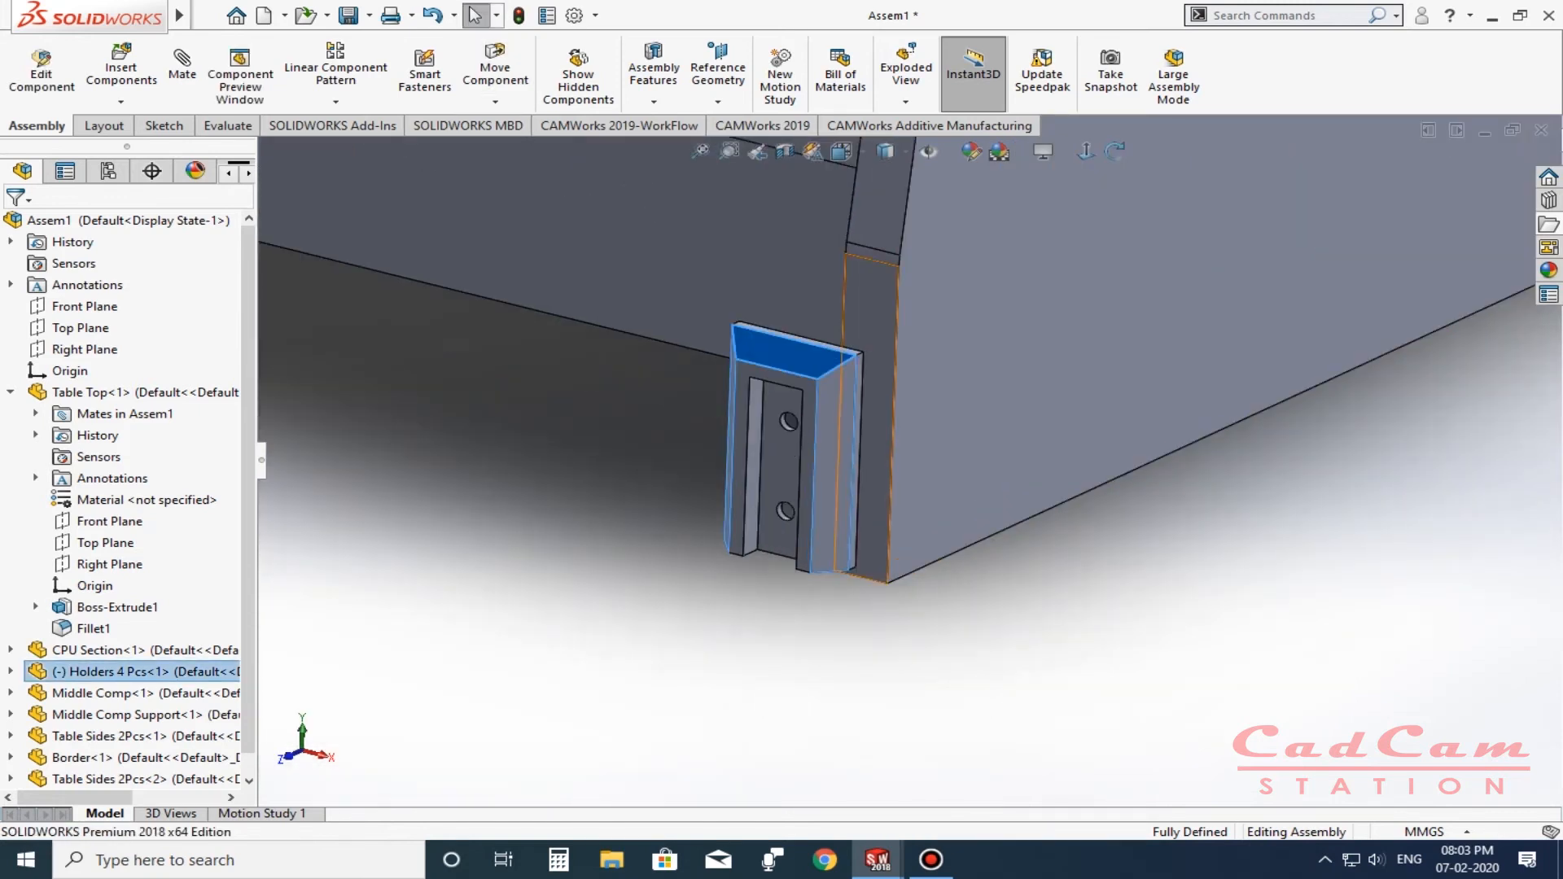
Freely rotate the Holders 4 Pcs component so its slotted face points upward with the closed slot end toward the front.
click(495, 101)
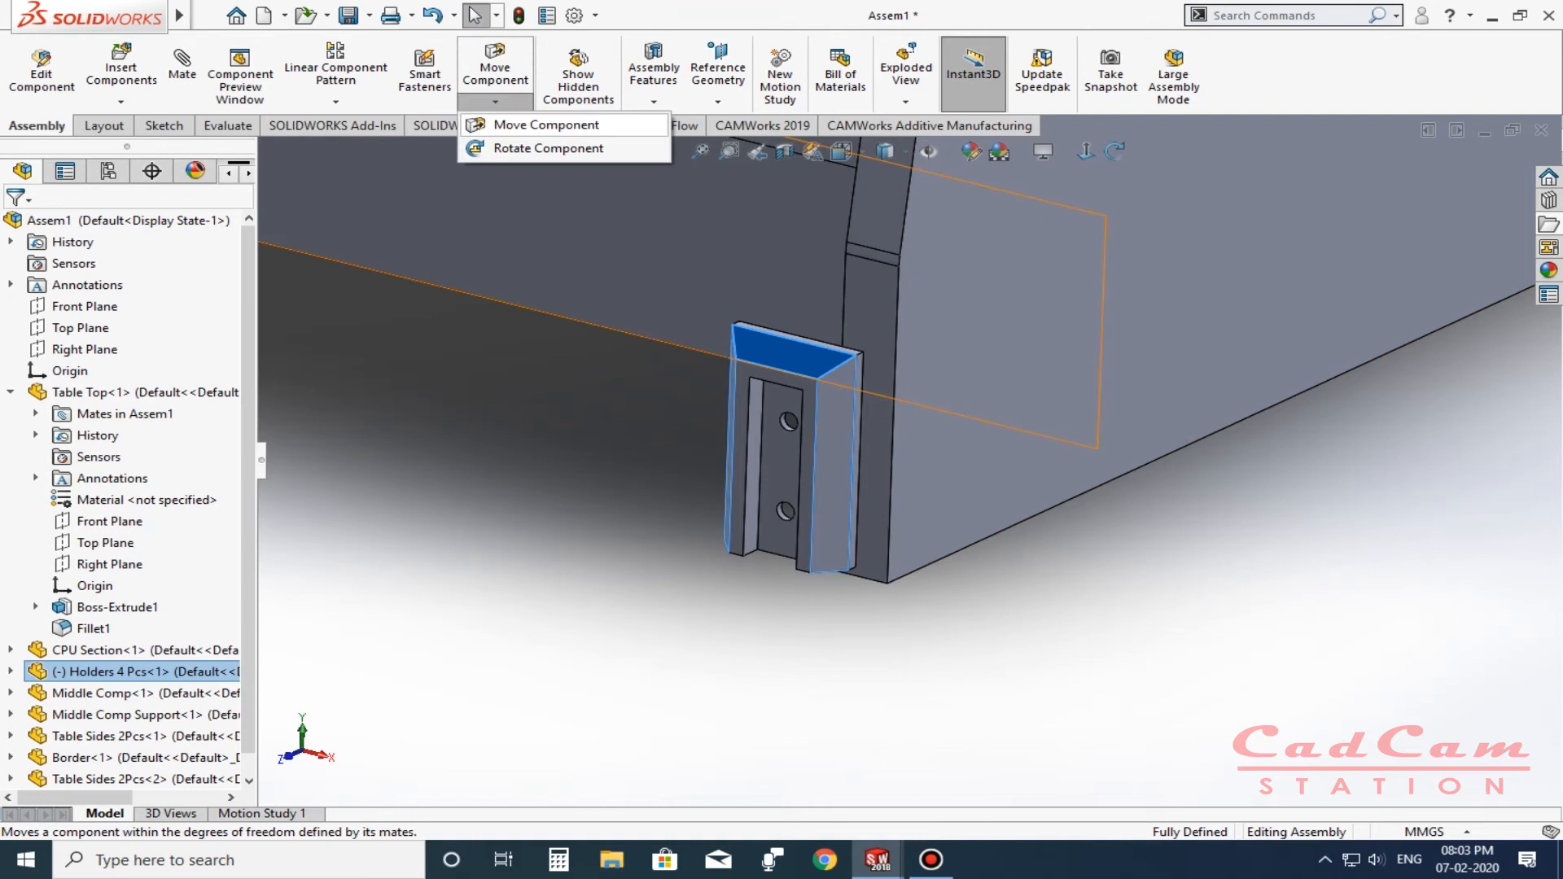
click(549, 148)
drag(786, 456, 839, 407)
scroll(852, 415, up, 2)
middle_drag(852, 415, 1172, 410)
scroll(1177, 409, up, 3)
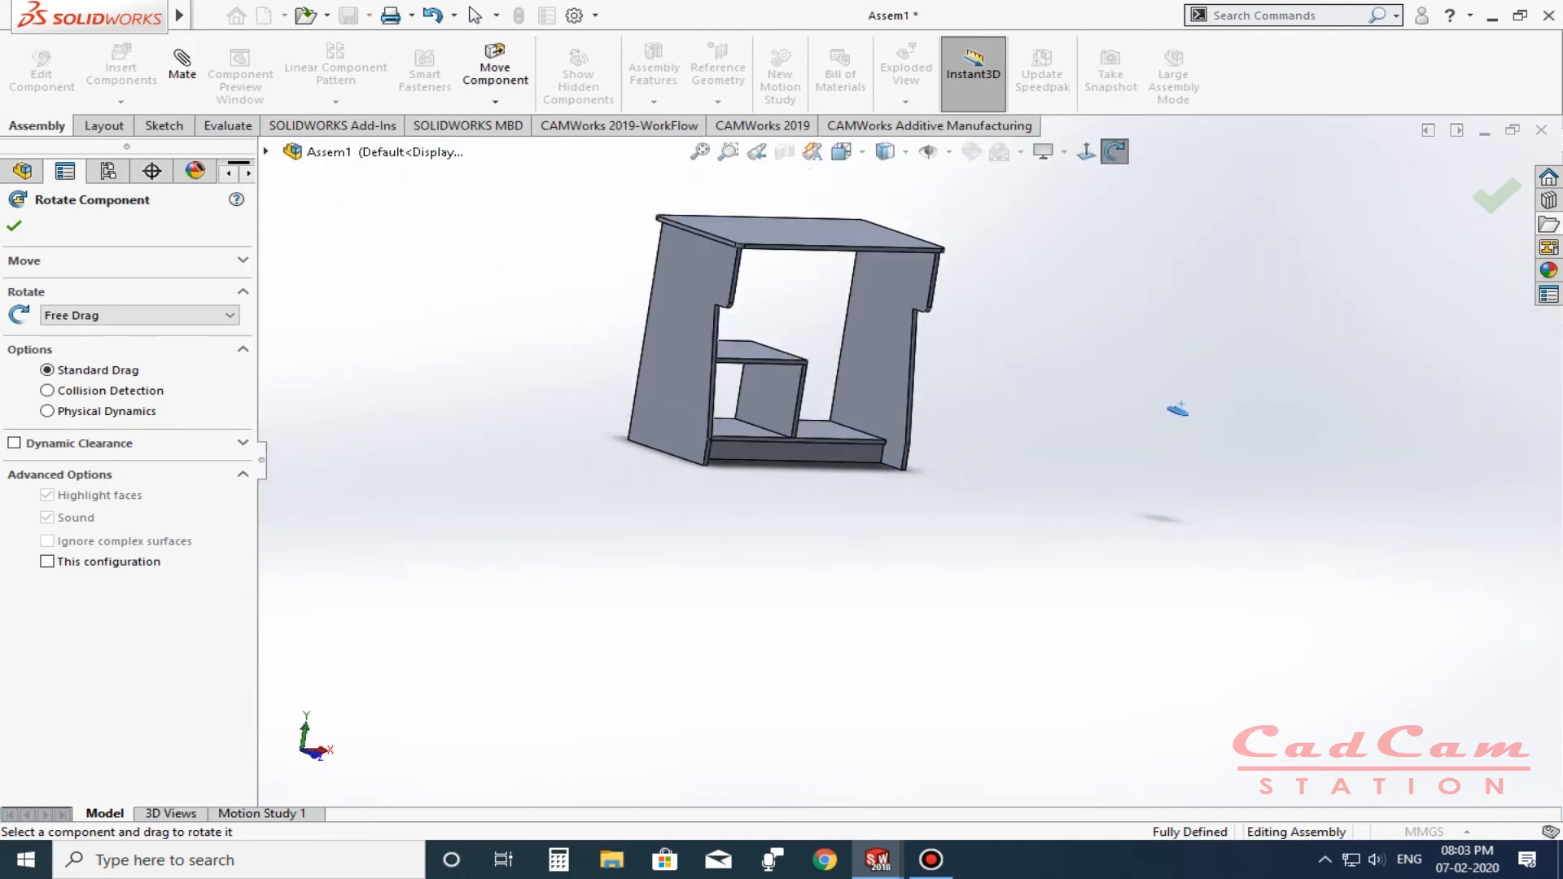
scroll(1177, 409, down, 5)
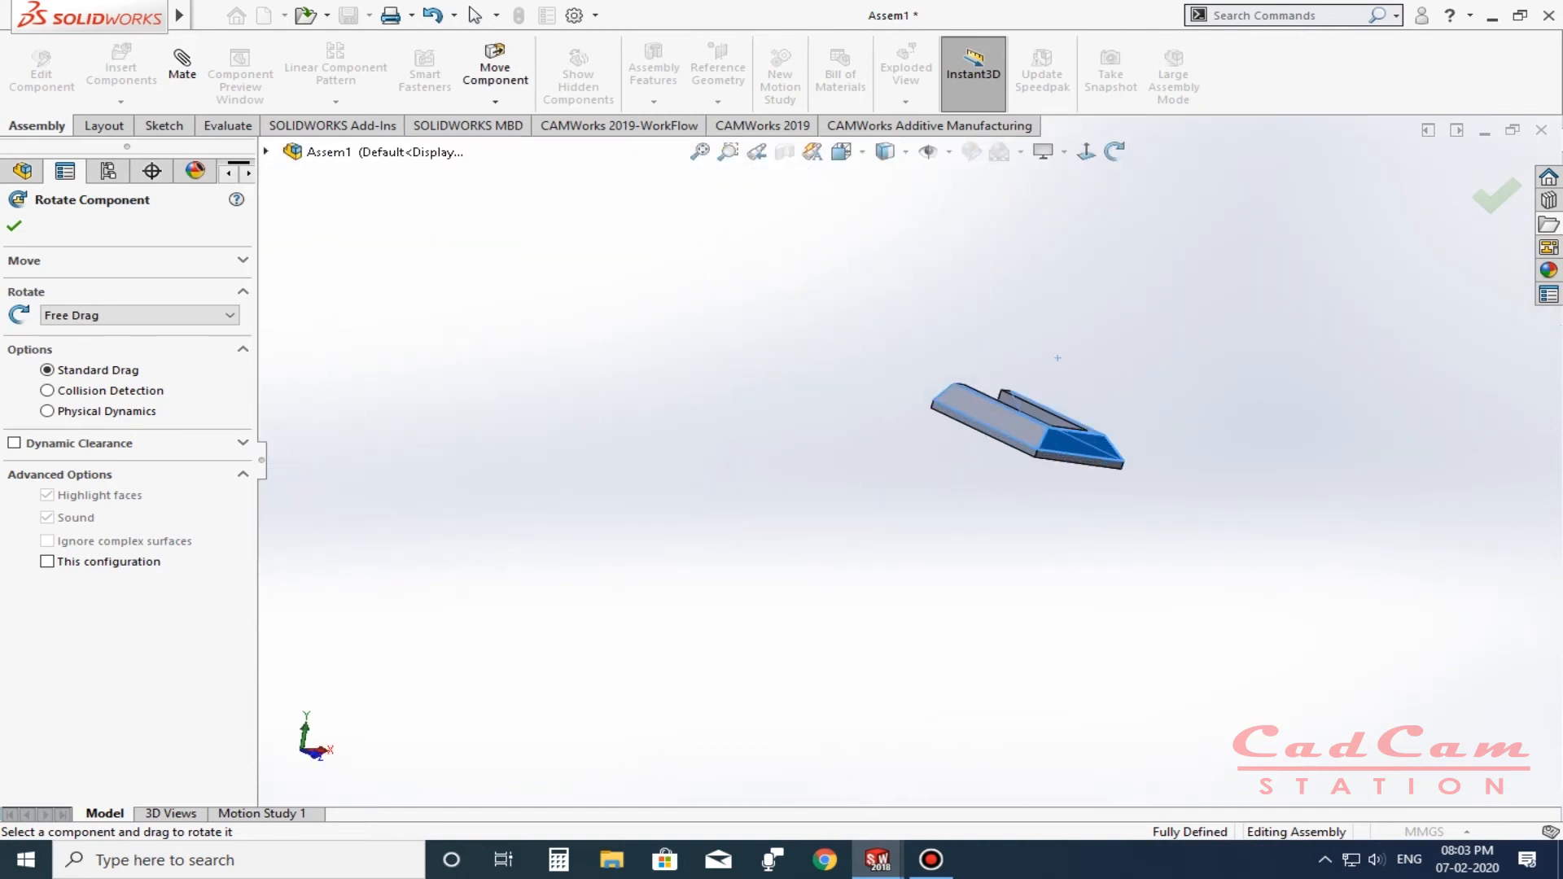
drag(1051, 335, 905, 449)
scroll(905, 449, up, 10)
scroll(905, 449, down, 2)
scroll(936, 442, down, 3)
key(Escape)
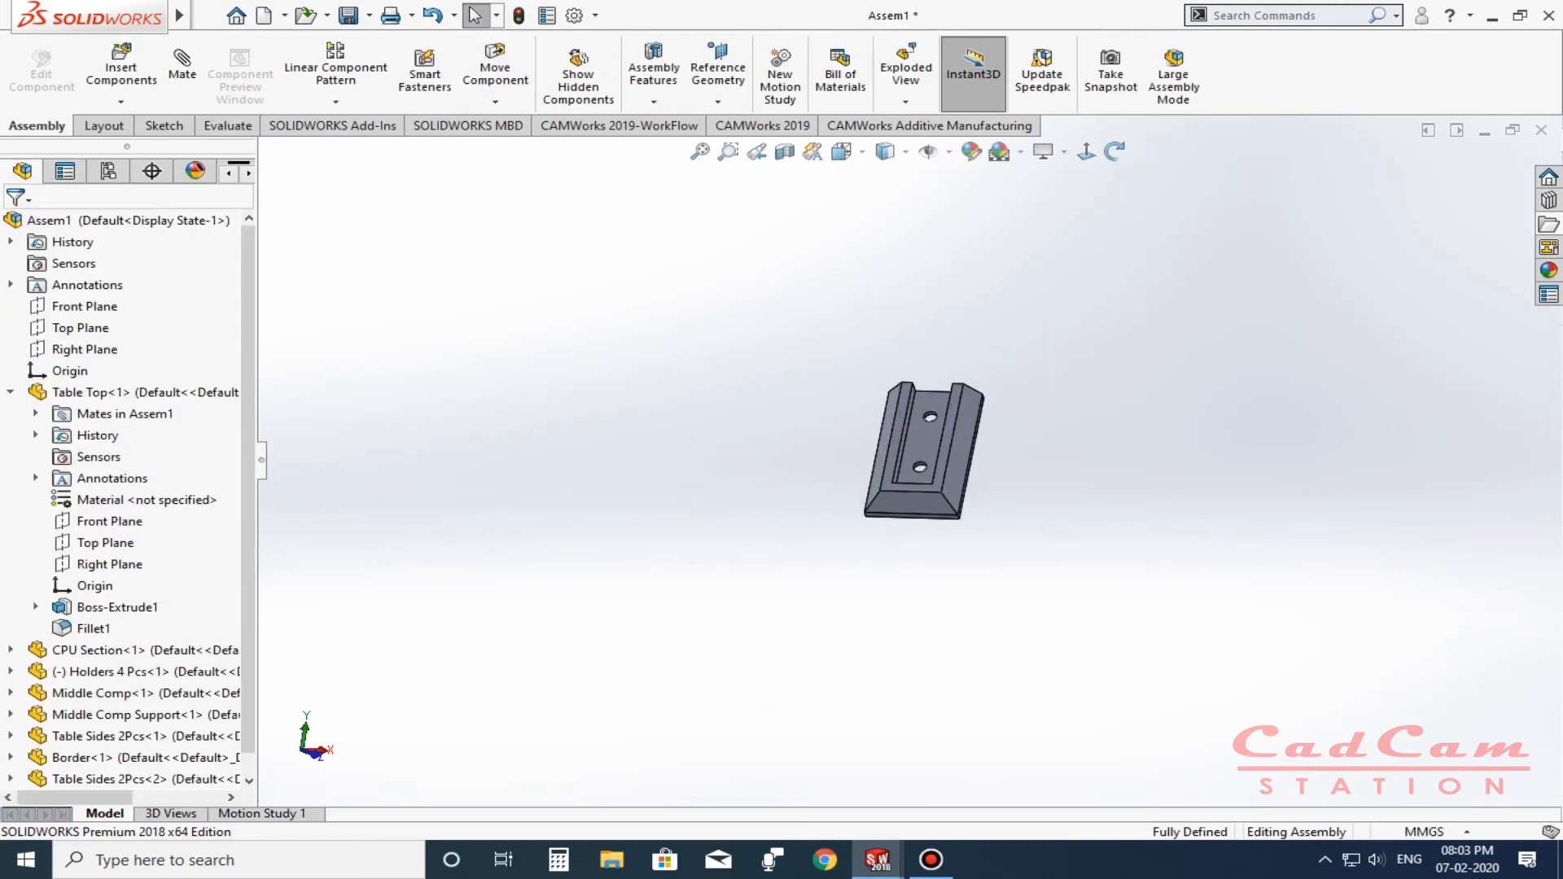
Open the Holders 4 Pcs component in a separate component preview viewport.
scroll(907, 432, up, 6)
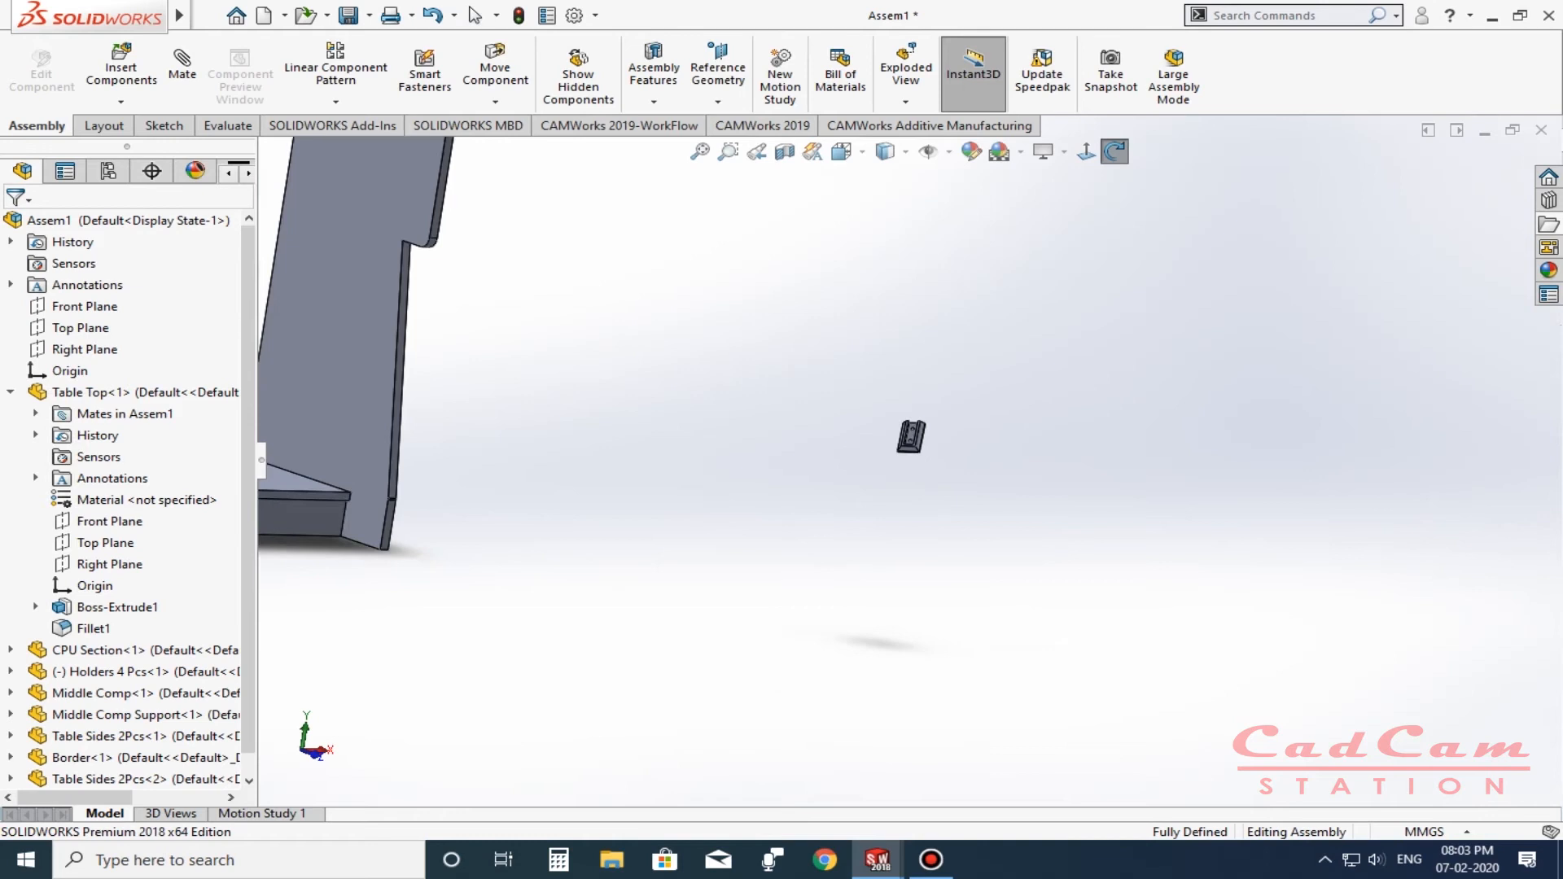
middle_drag(906, 432, 890, 280)
scroll(931, 234, down, 4)
scroll(1112, 505, up, 3)
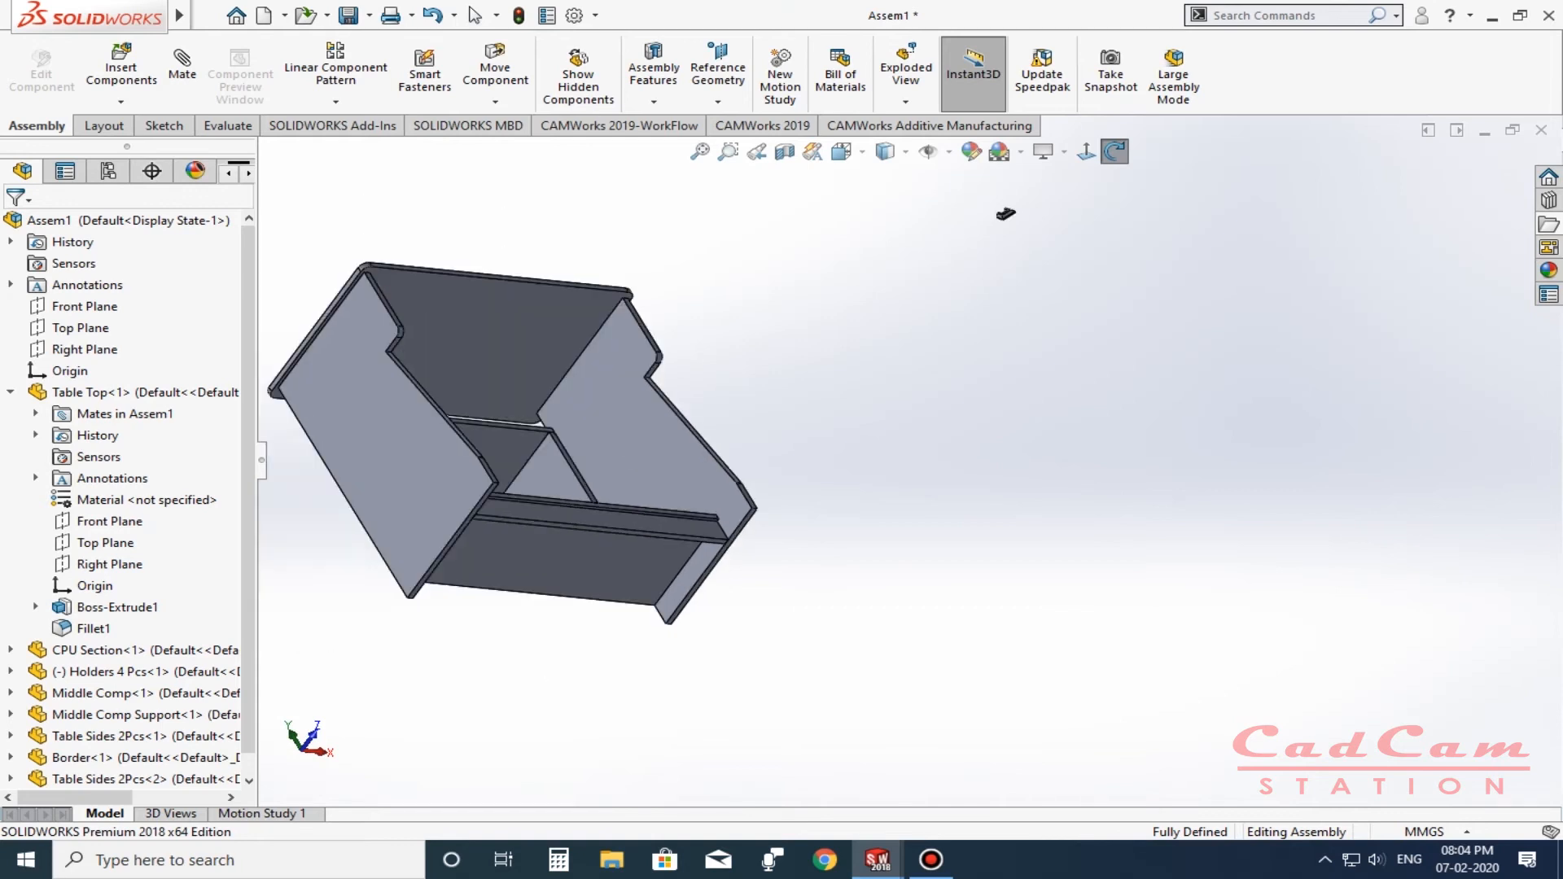
scroll(782, 493, down, 3)
scroll(1221, 213, down, 2)
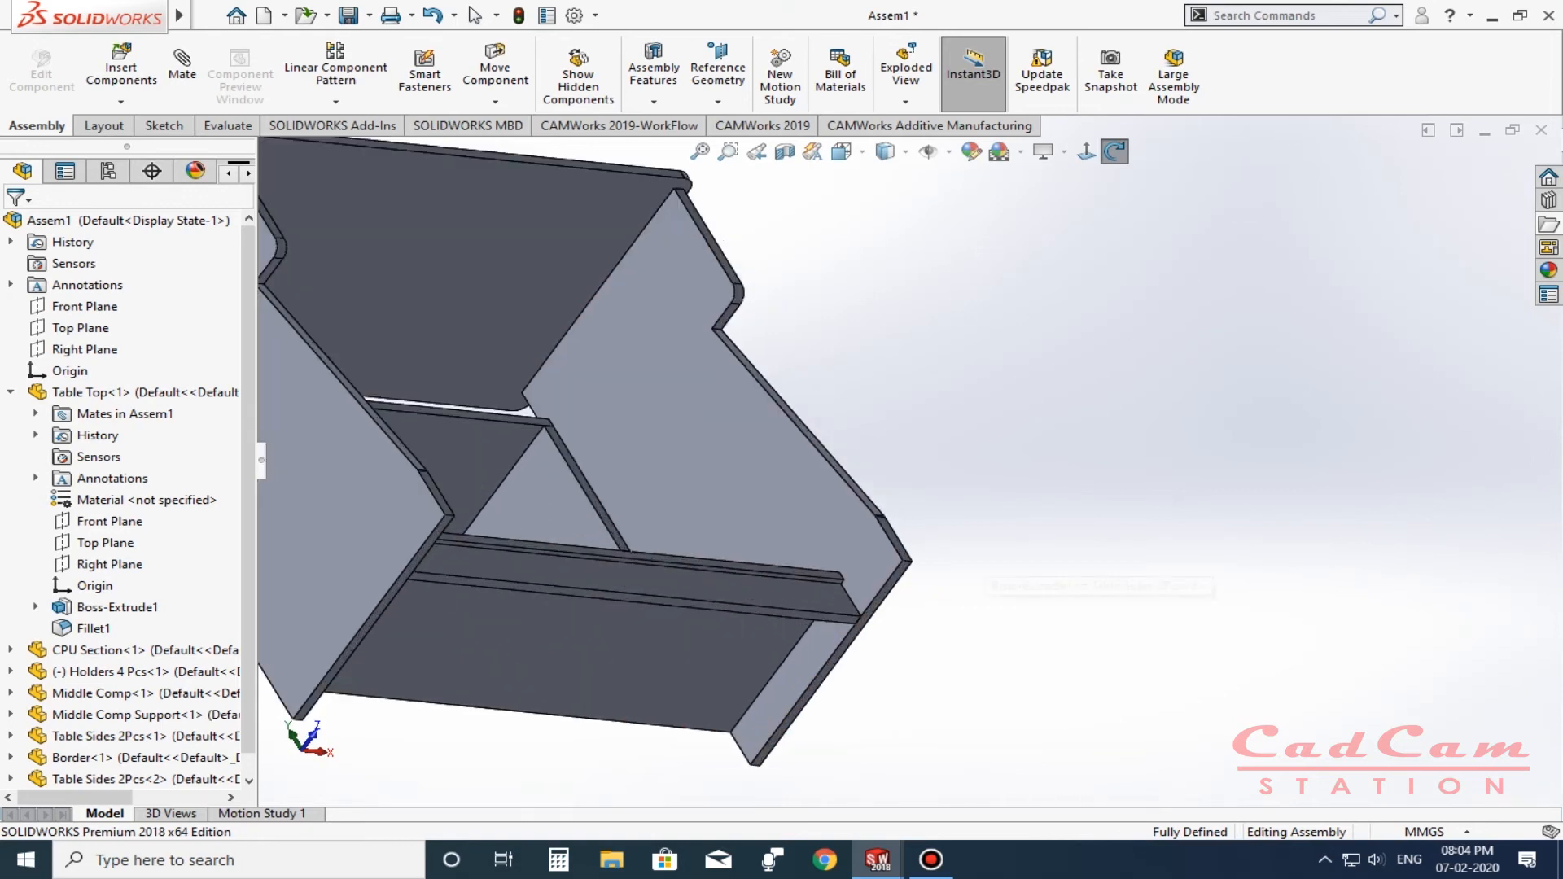
scroll(1165, 216, up, 3)
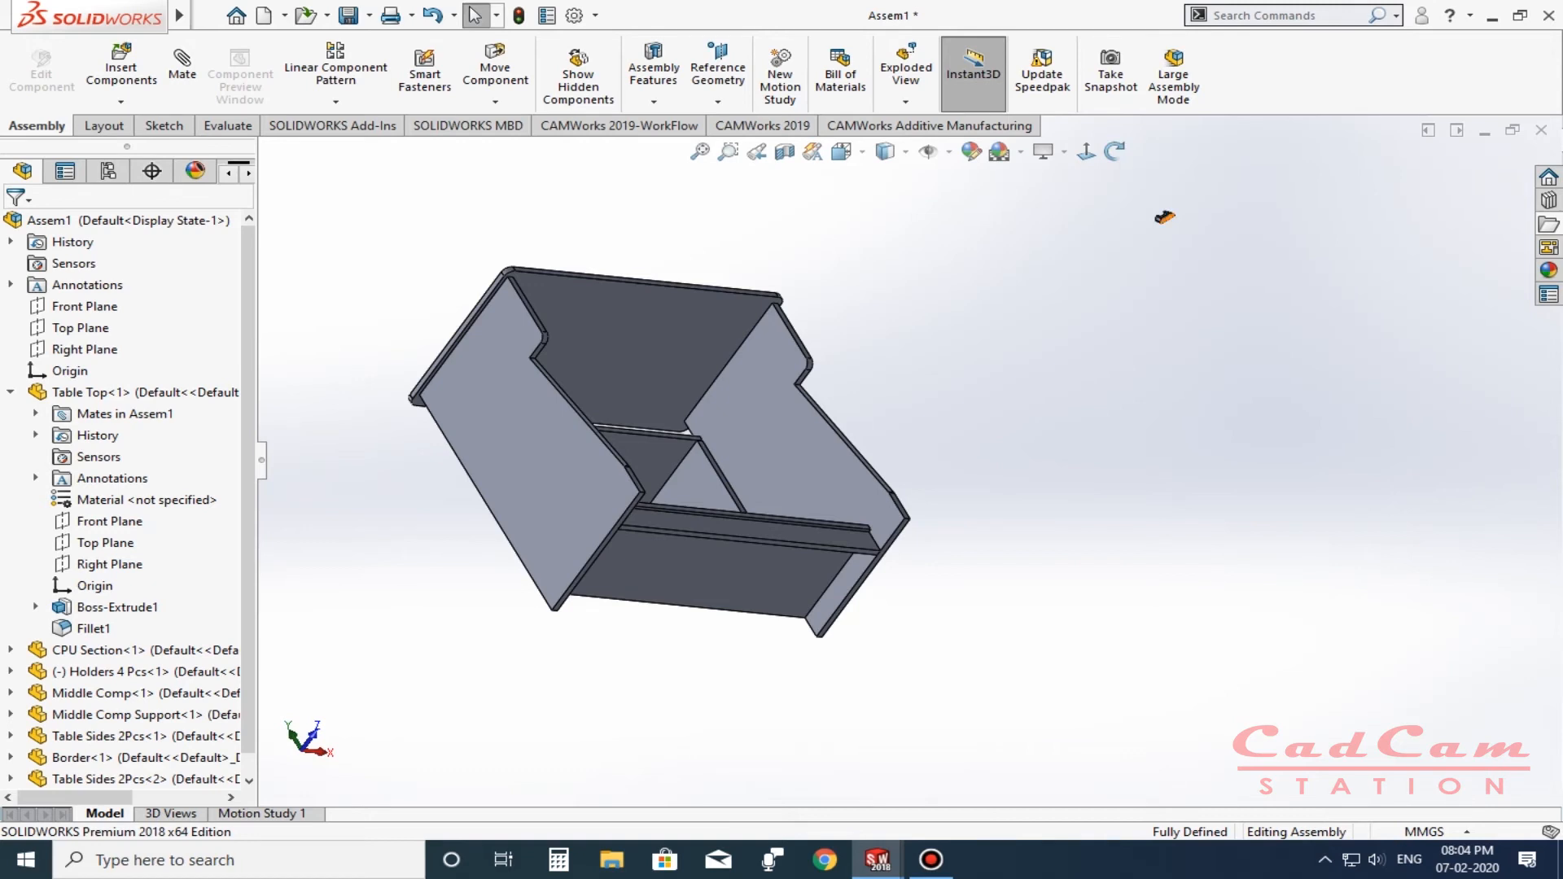
click(1164, 217)
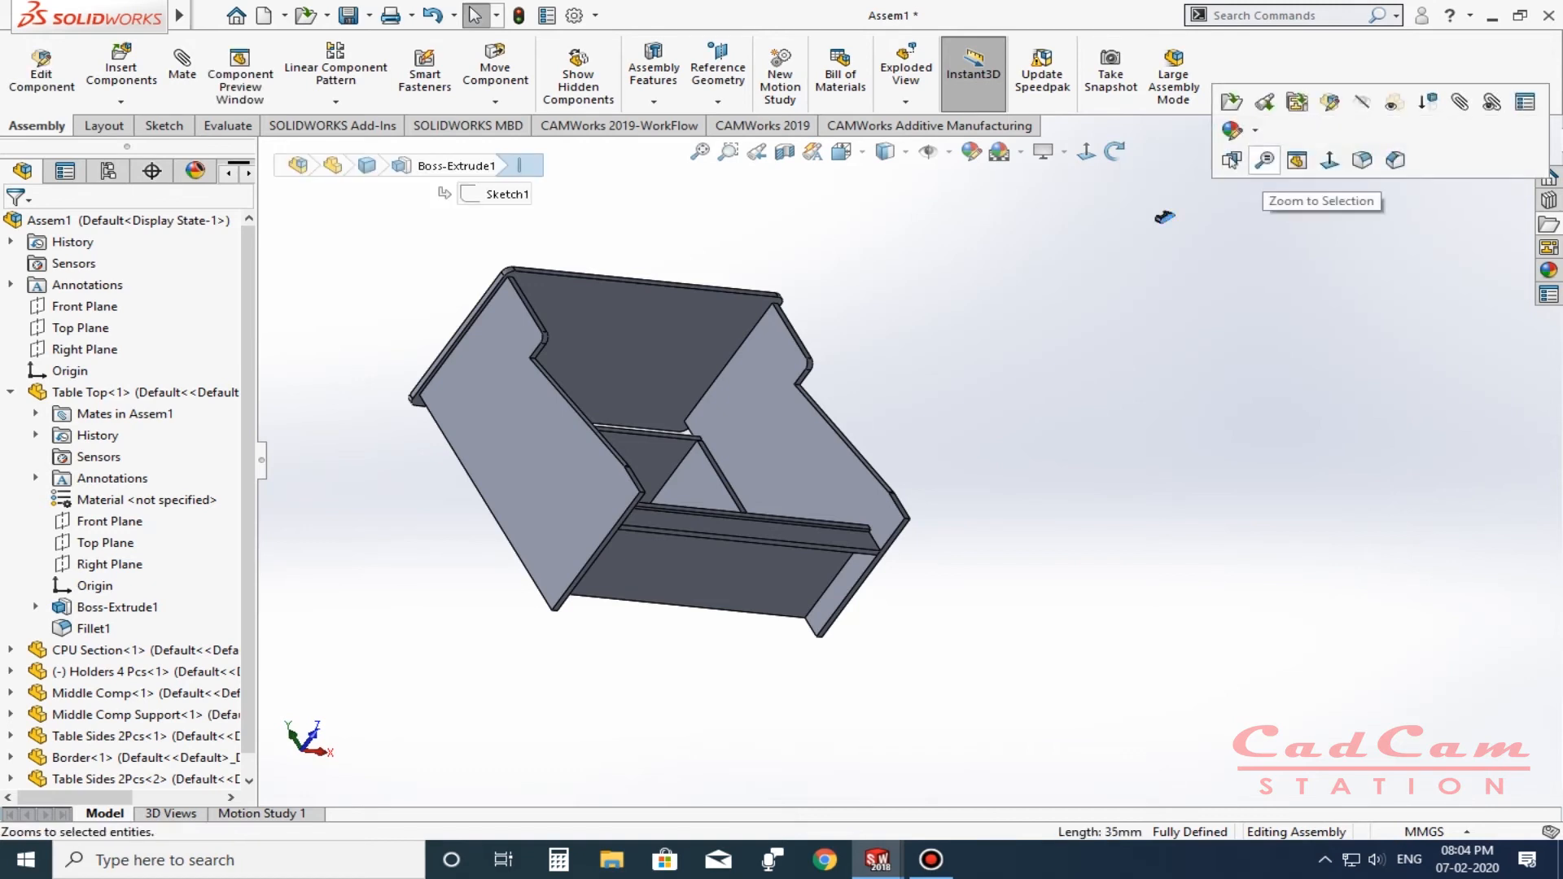
click(1296, 159)
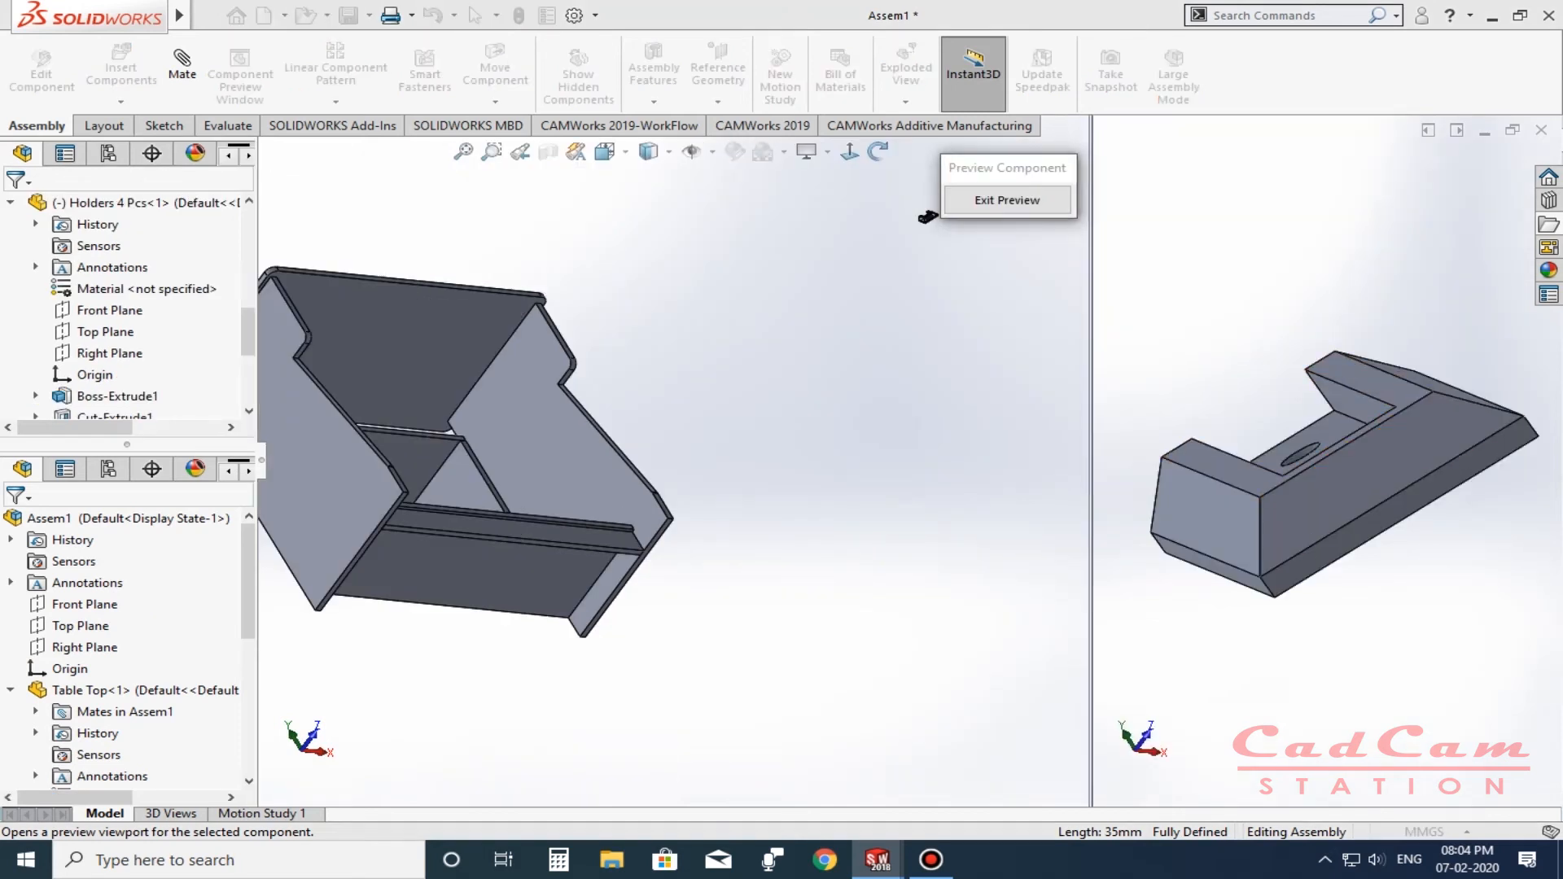
Add a coincident mate between the holder's slot floor face with the two holes and the table side's bottom face.
middle_drag(1296, 439, 1269, 517)
scroll(1286, 521, up, 4)
scroll(1251, 569, down, 4)
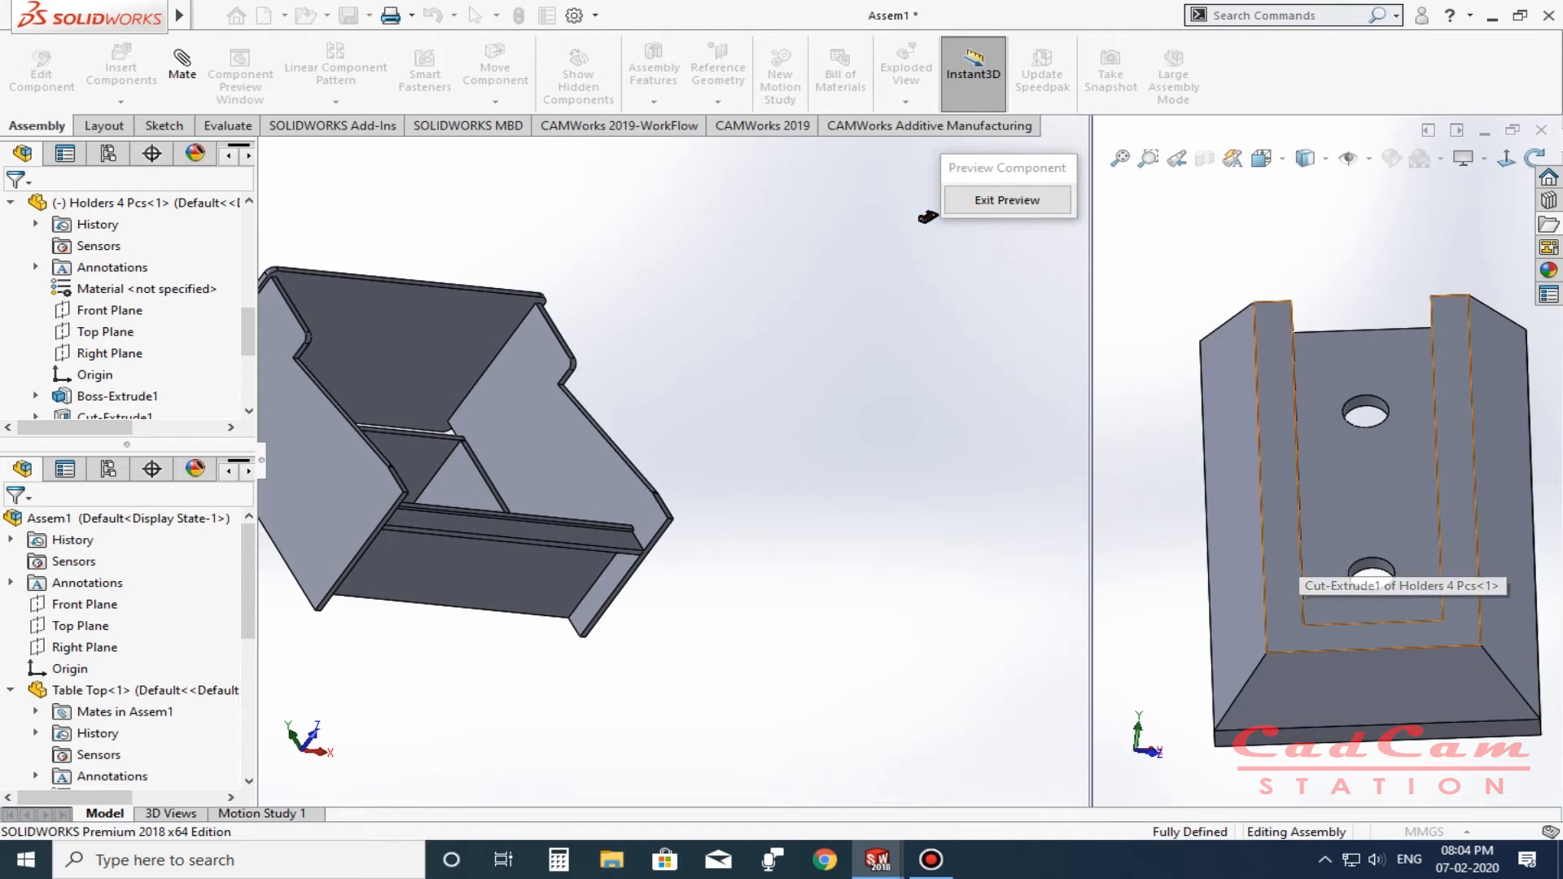
scroll(676, 505, down, 6)
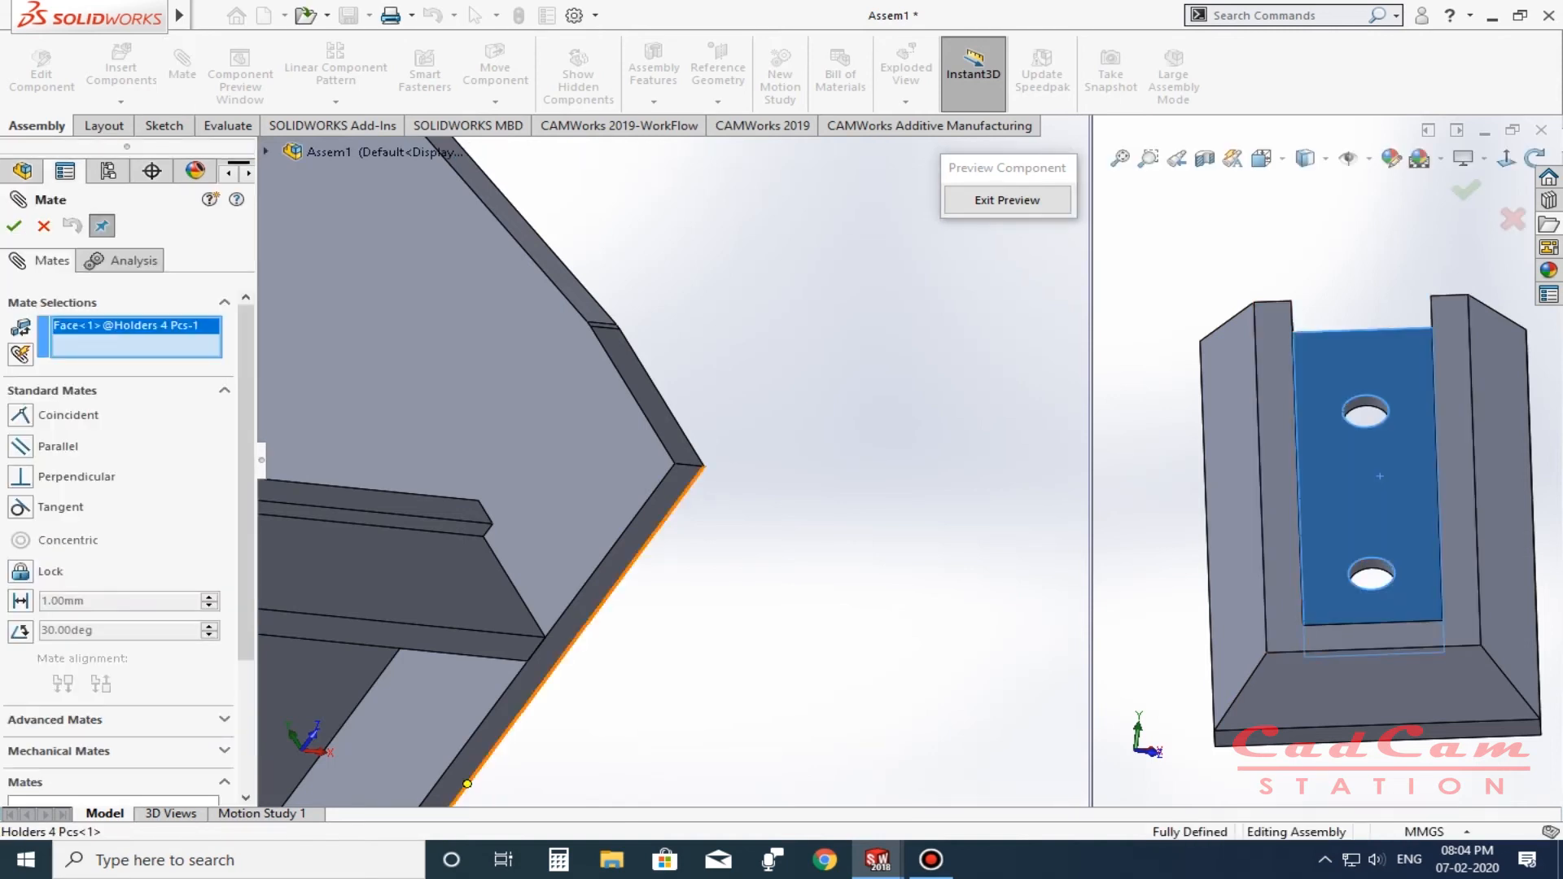
click(677, 480)
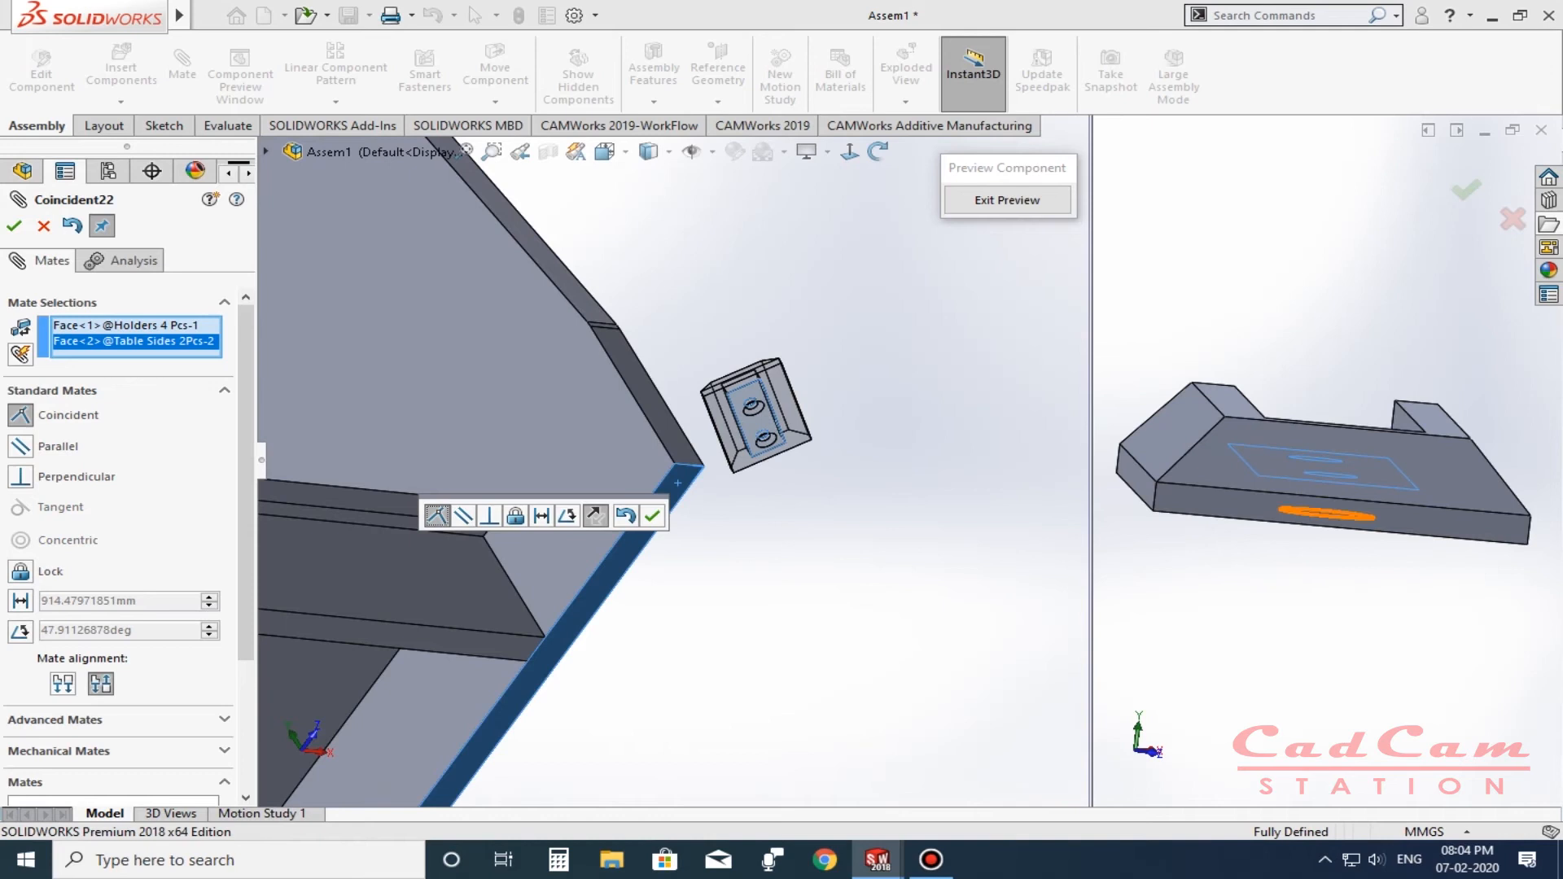
key(Return)
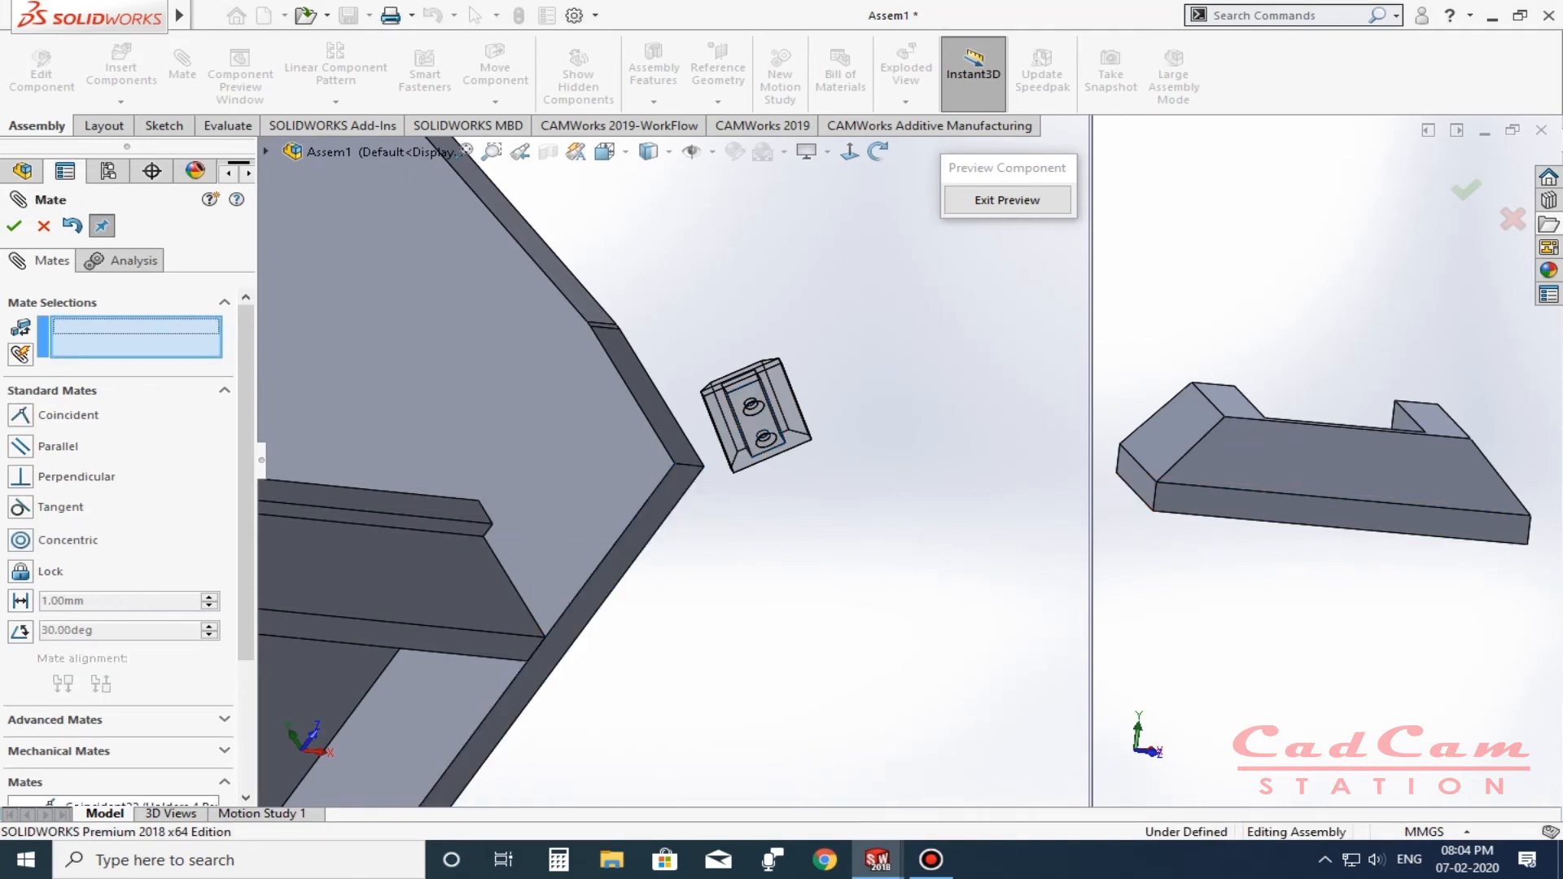
Add a coincident mate between the closed end face of the holder's slot and the table side's lower front edge face.
middle_drag(1237, 409, 1384, 509)
middle_drag(1316, 424, 1345, 446)
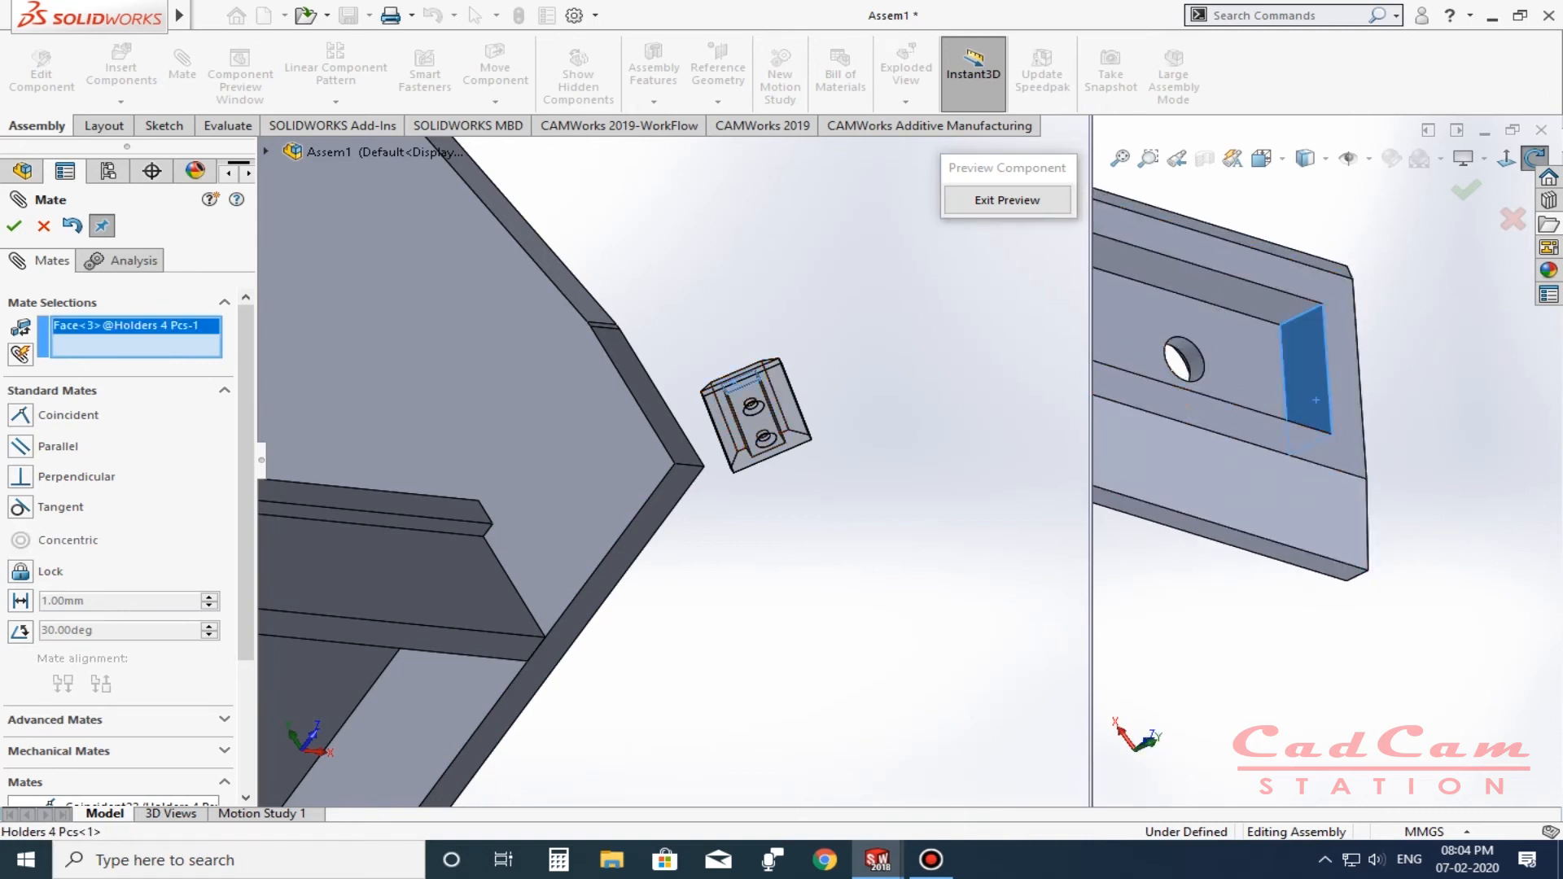
click(645, 394)
key(Return)
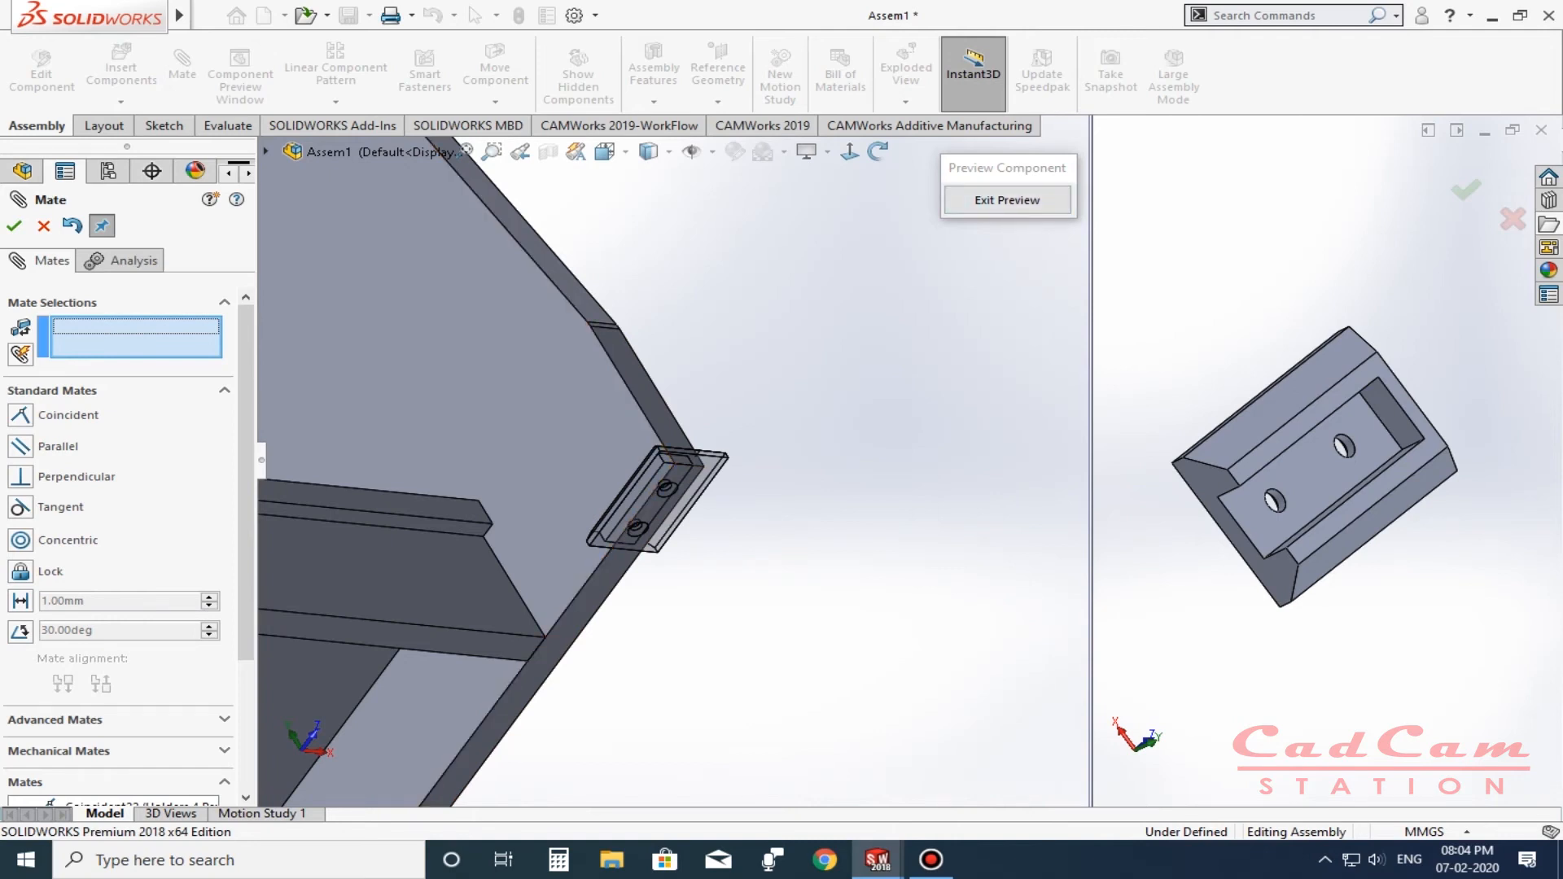
Mate the holder slot's side face coincident with the table side's large face and exit the component preview.
middle_drag(651, 350, 600, 512)
scroll(651, 496, down, 4)
scroll(633, 431, down, 2)
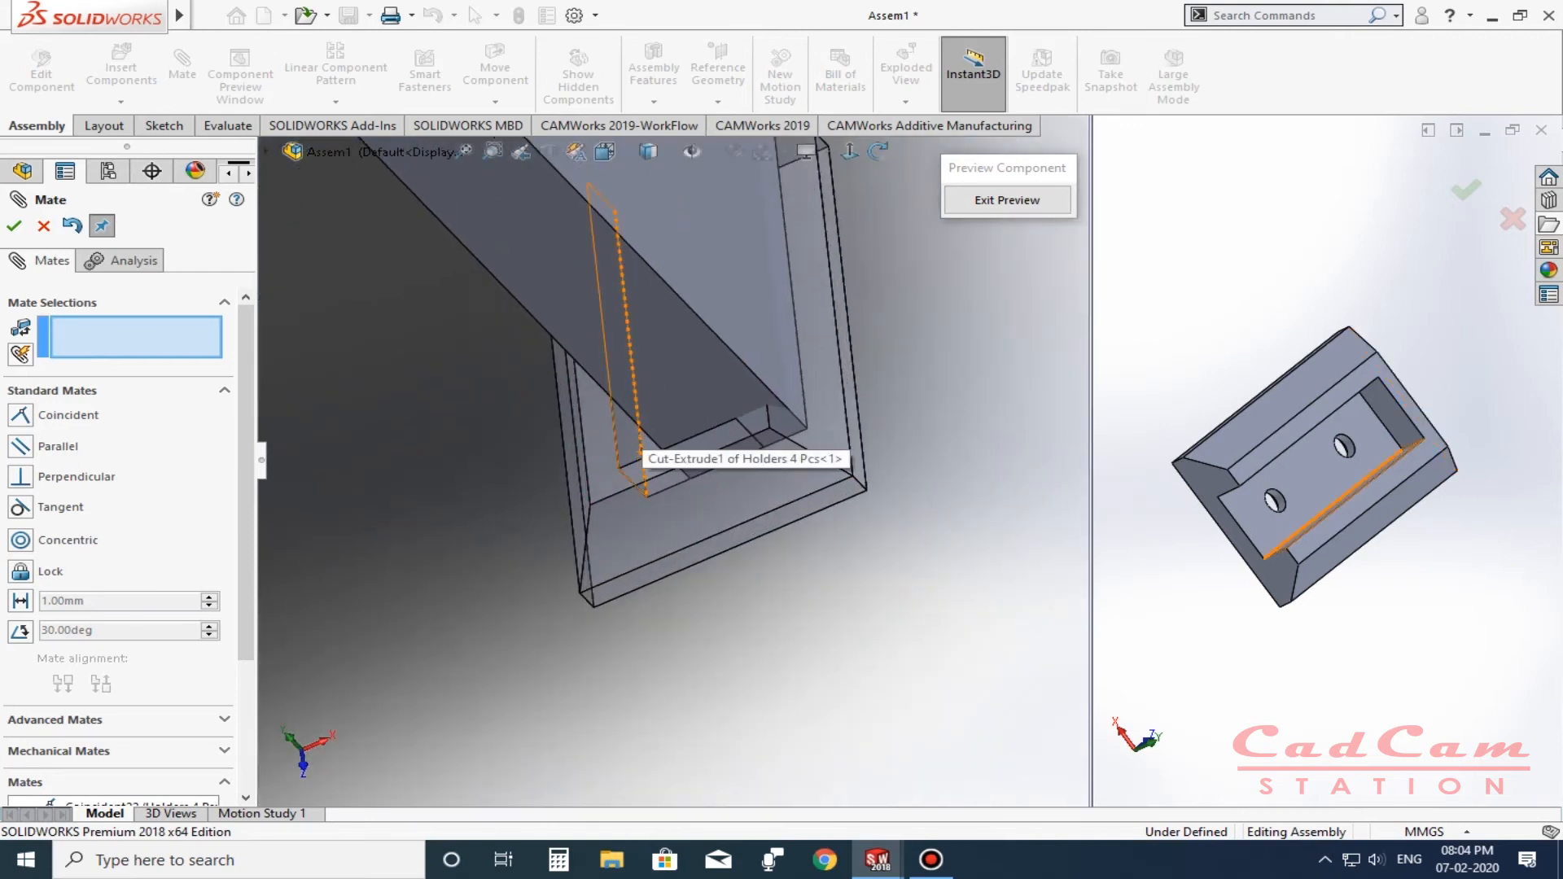
click(628, 440)
middle_drag(628, 439, 583, 425)
click(583, 426)
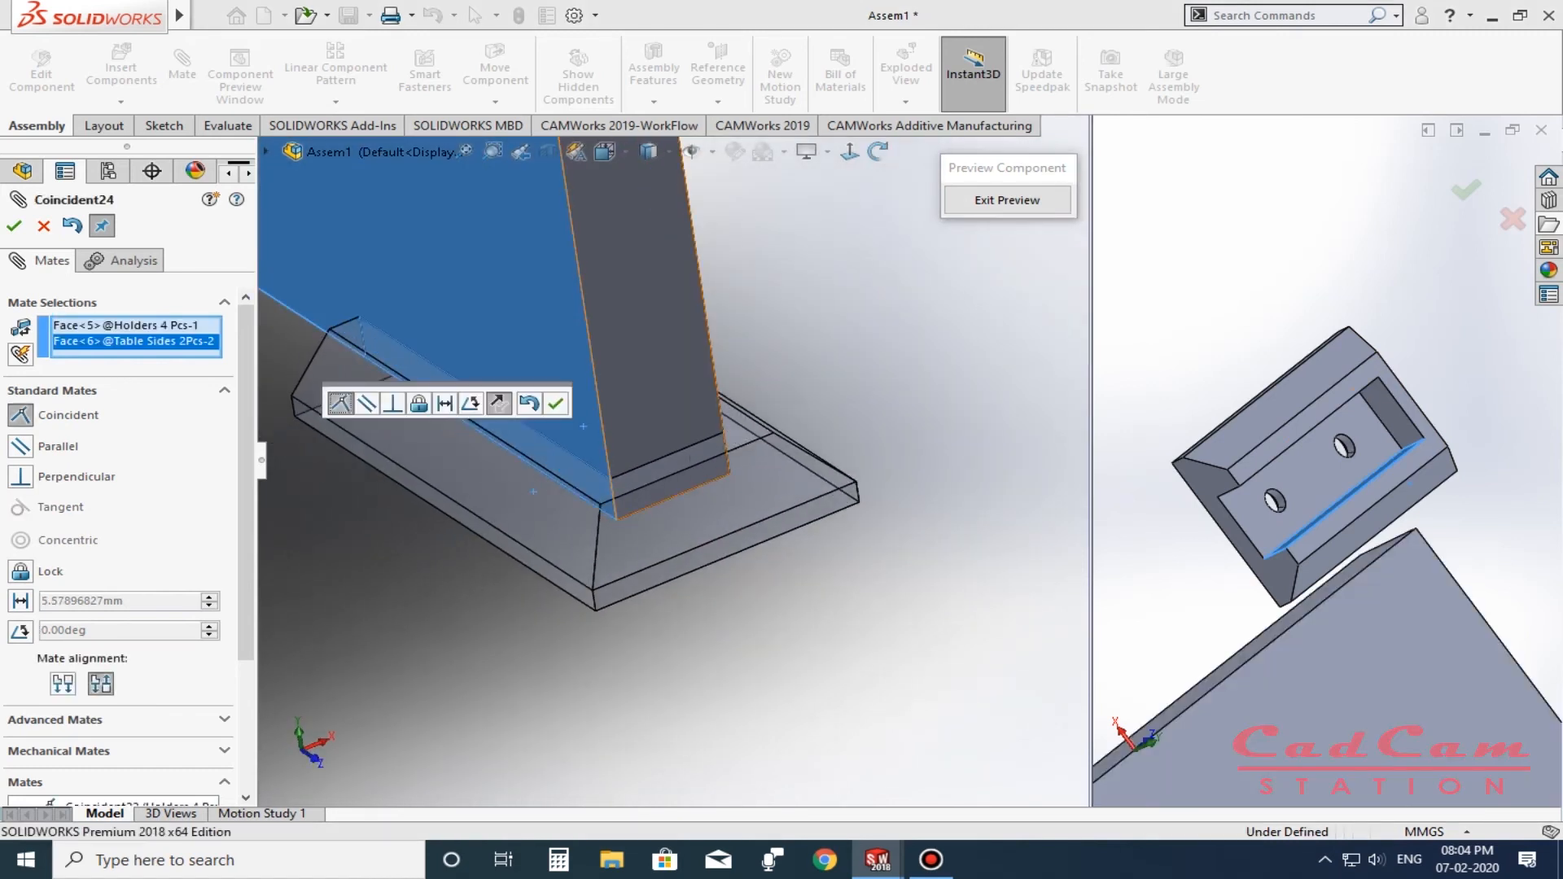
click(556, 404)
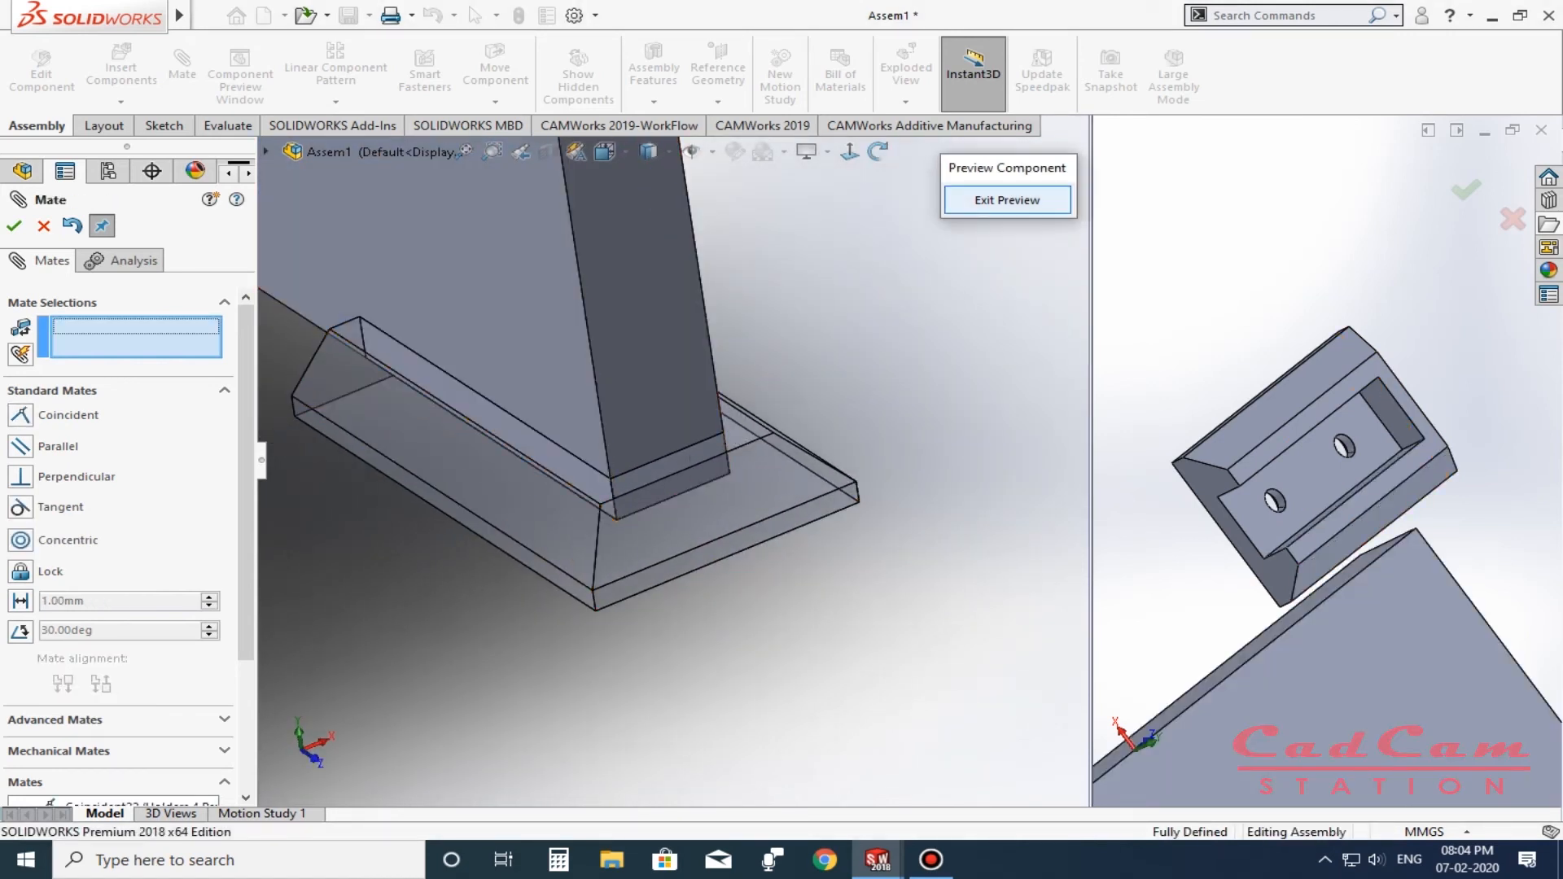
click(1007, 200)
key(Escape)
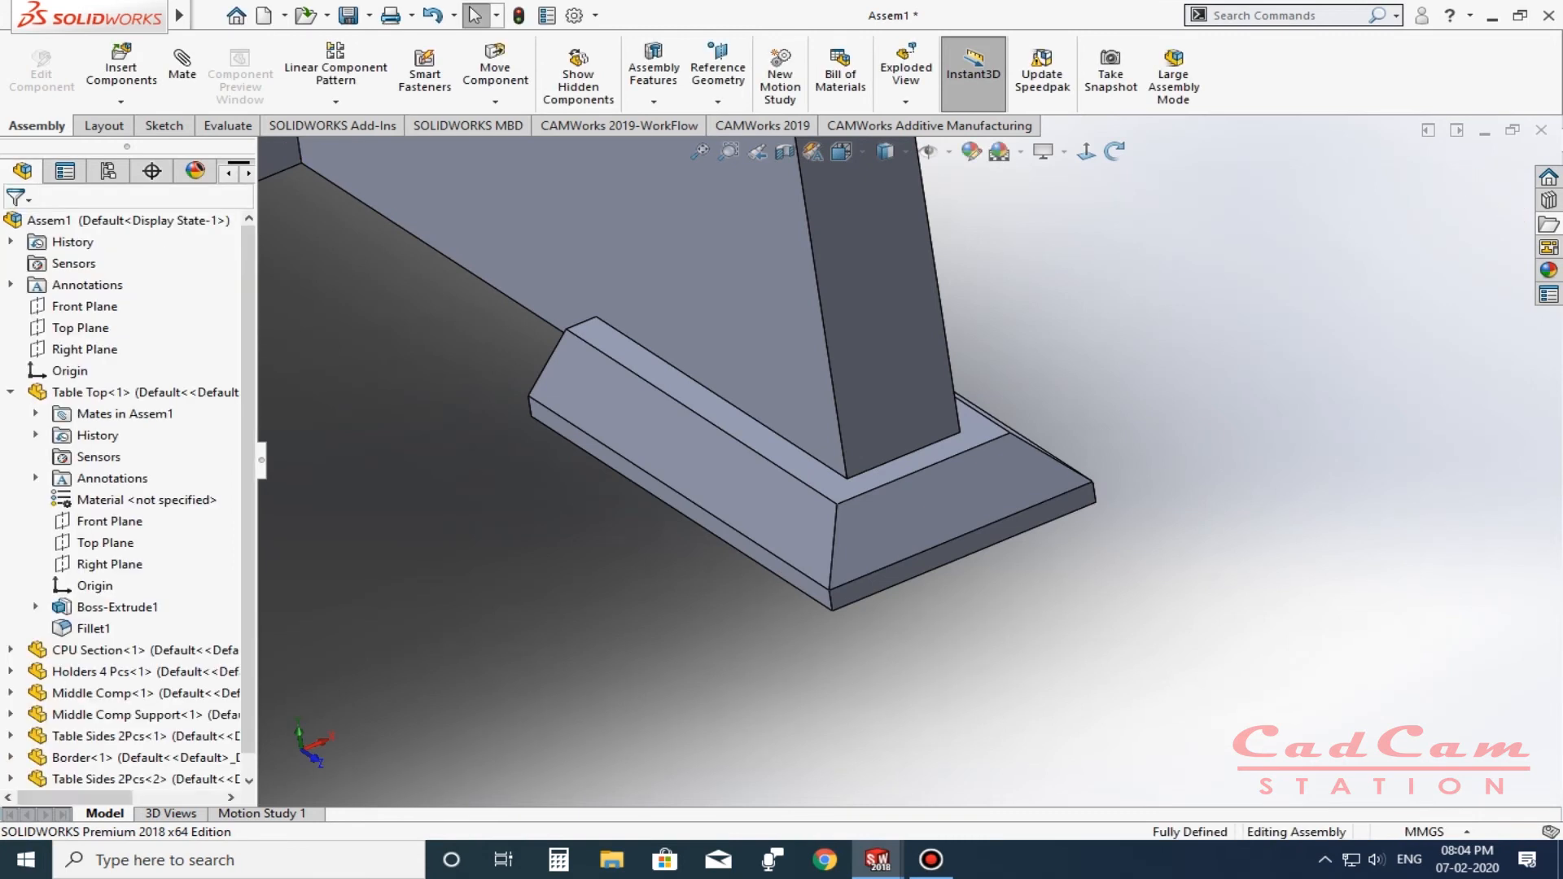
scroll(908, 488, up, 12)
mouse_move(920, 463)
middle_down()
mouse_move(993, 447)
mouse_move(861, 541)
mouse_move(862, 442)
mouse_move(882, 452)
mouse_move(894, 539)
mouse_move(842, 503)
mouse_move(875, 466)
mouse_move(1027, 511)
mouse_move(969, 529)
mouse_move(928, 570)
mouse_move(913, 562)
middle_up()
middle_drag(892, 465, 969, 480)
scroll(912, 469, up, 3)
scroll(708, 417, down, 4)
middle_drag(704, 548, 717, 455)
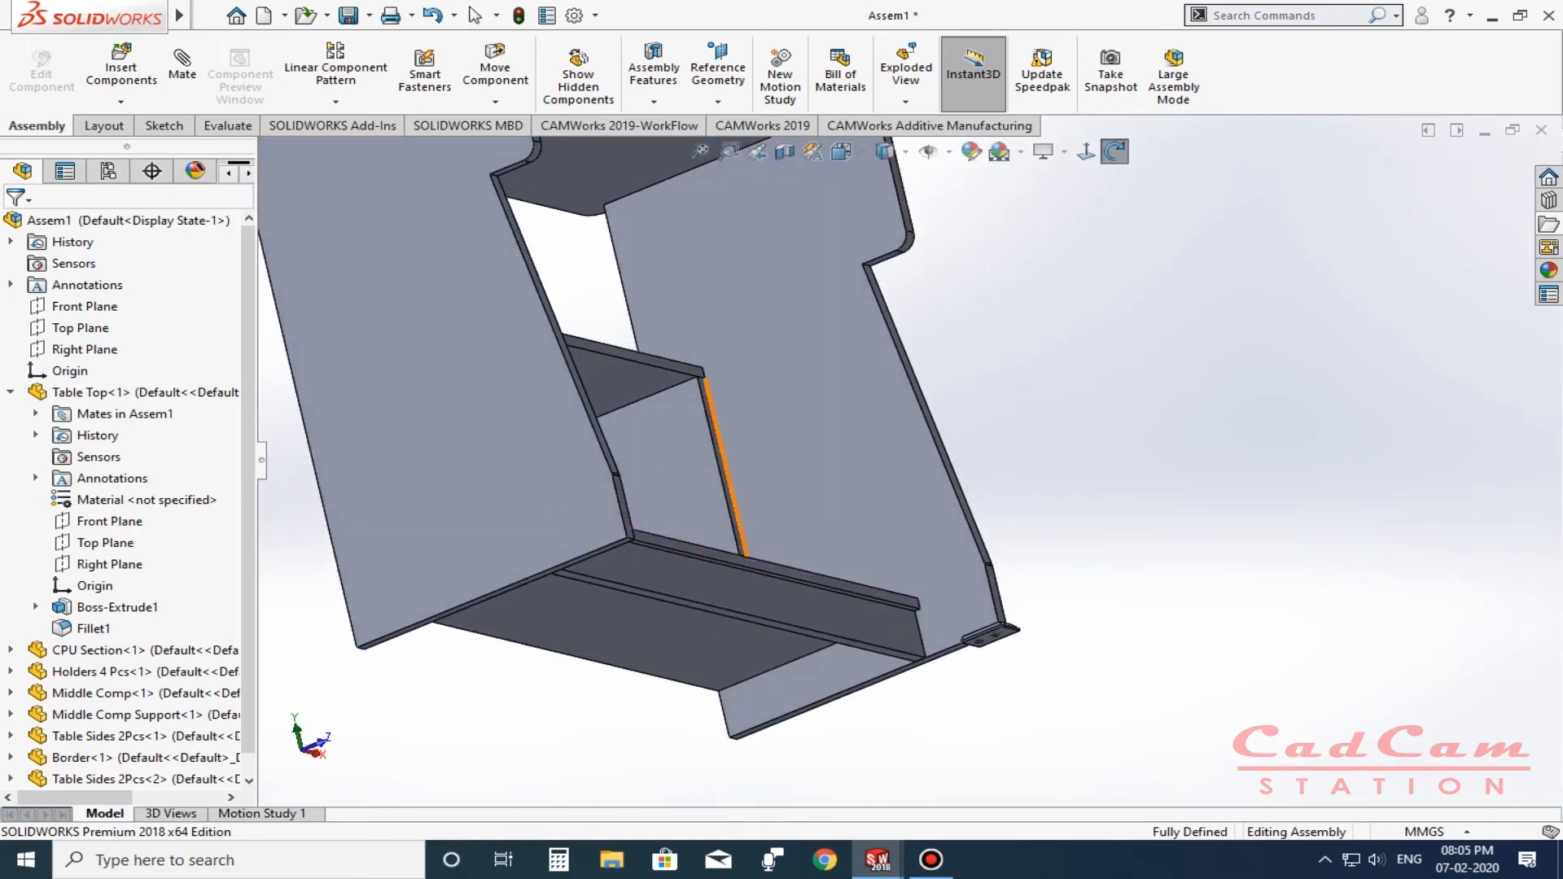
Start a Copy with Mates of the front holder, using the same table side's bottom face as the first mate's reference.
middle_drag(819, 584, 855, 644)
scroll(904, 459, up, 4)
scroll(868, 309, down, 2)
middle_drag(869, 334, 610, 378)
middle_drag(1082, 602, 850, 652)
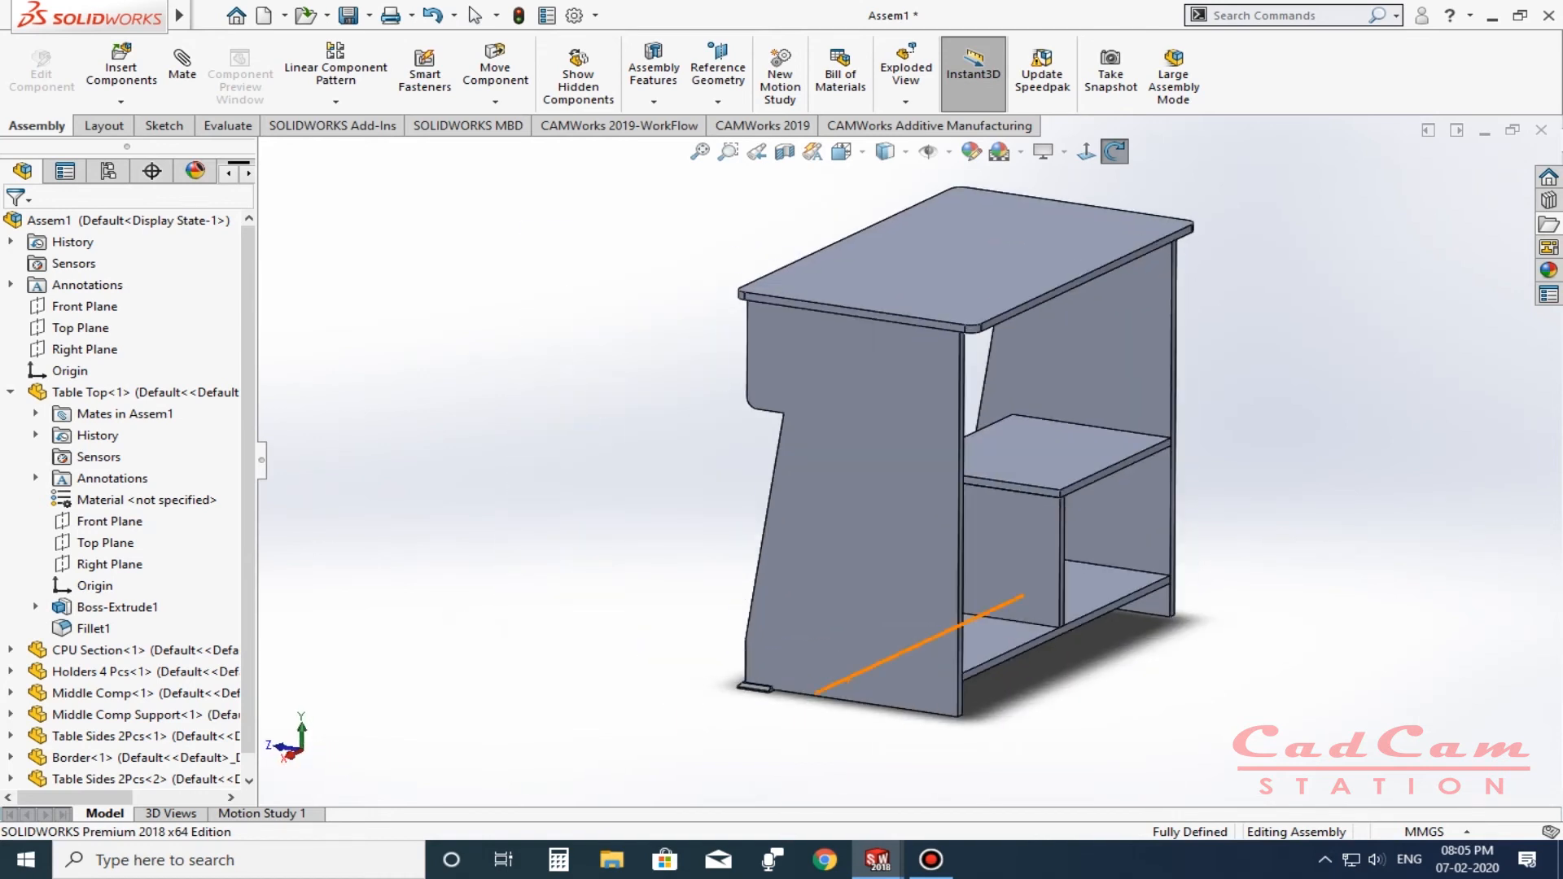
scroll(850, 692, down, 1)
scroll(773, 732, down, 3)
click(786, 533)
right_click(786, 533)
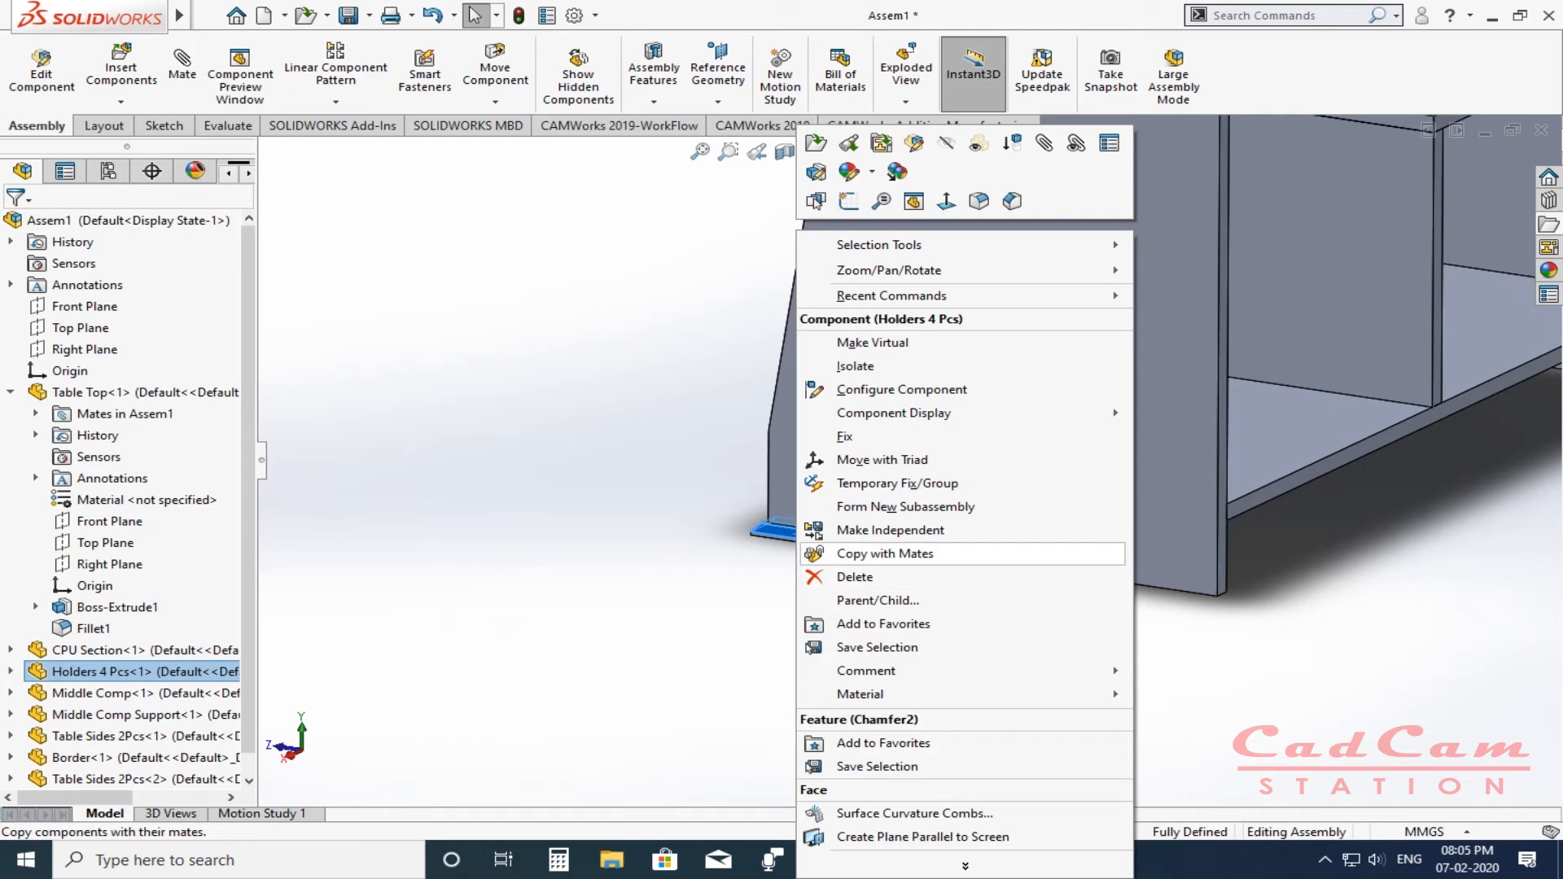
click(885, 554)
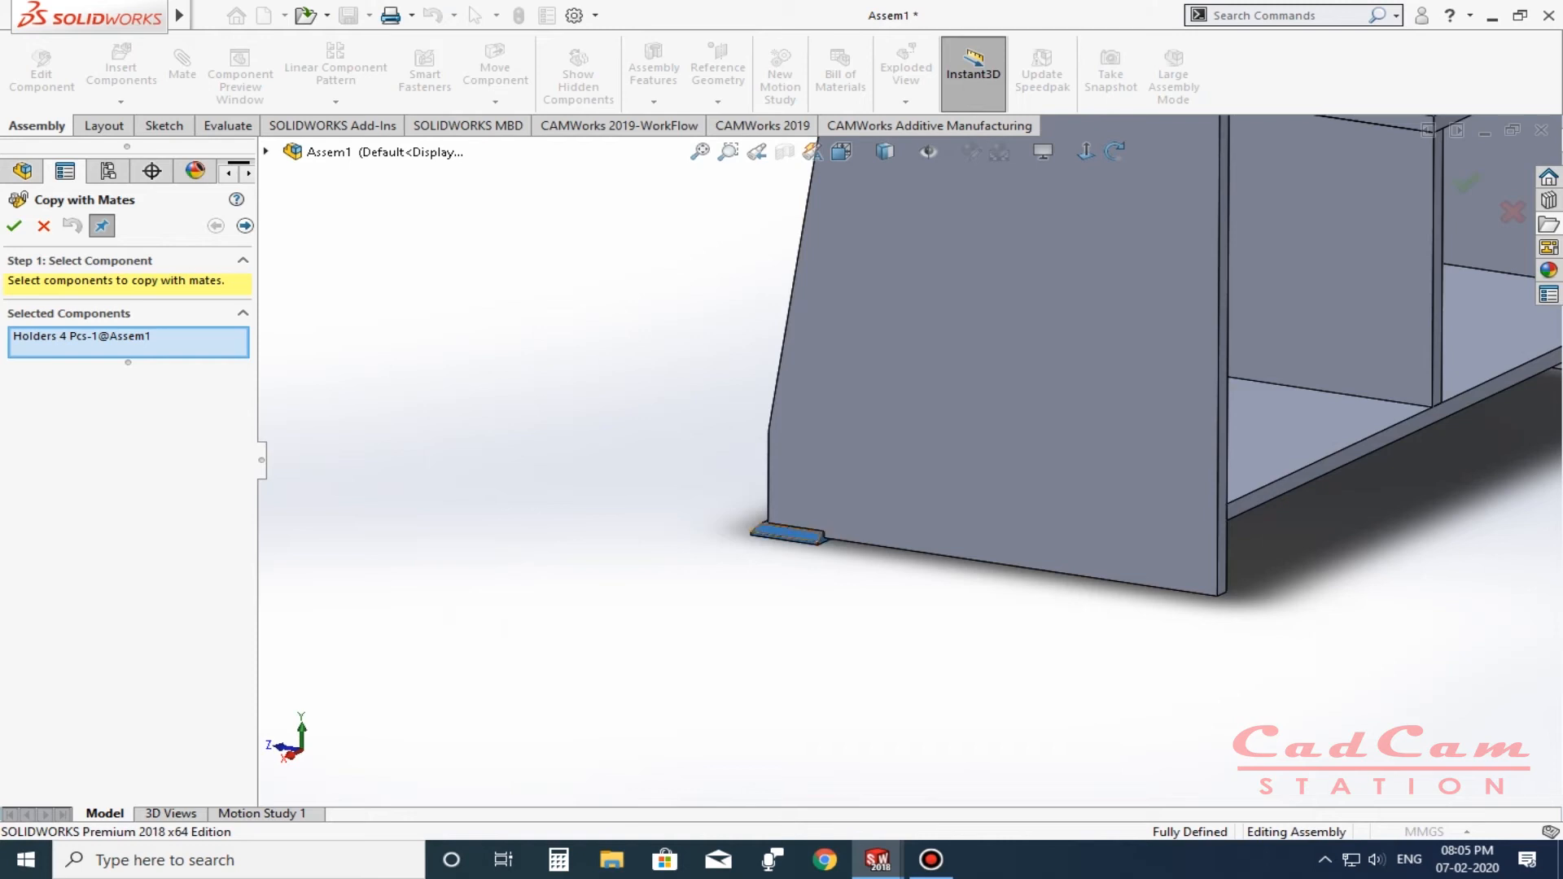
click(244, 226)
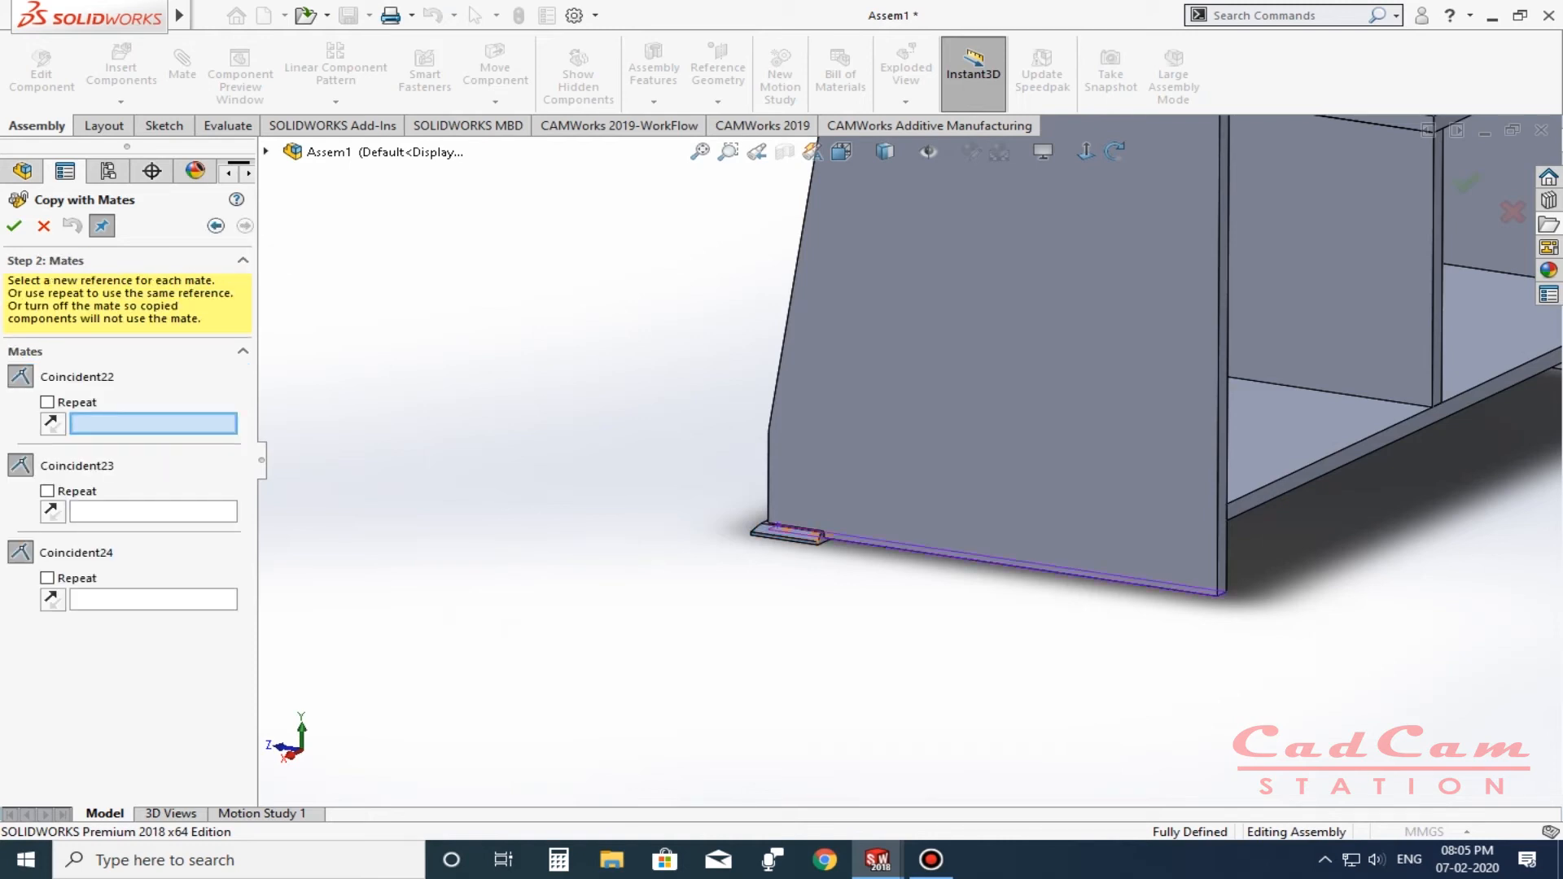
scroll(1288, 630, down, 3)
middle_drag(1288, 630, 1270, 485)
click(1058, 577)
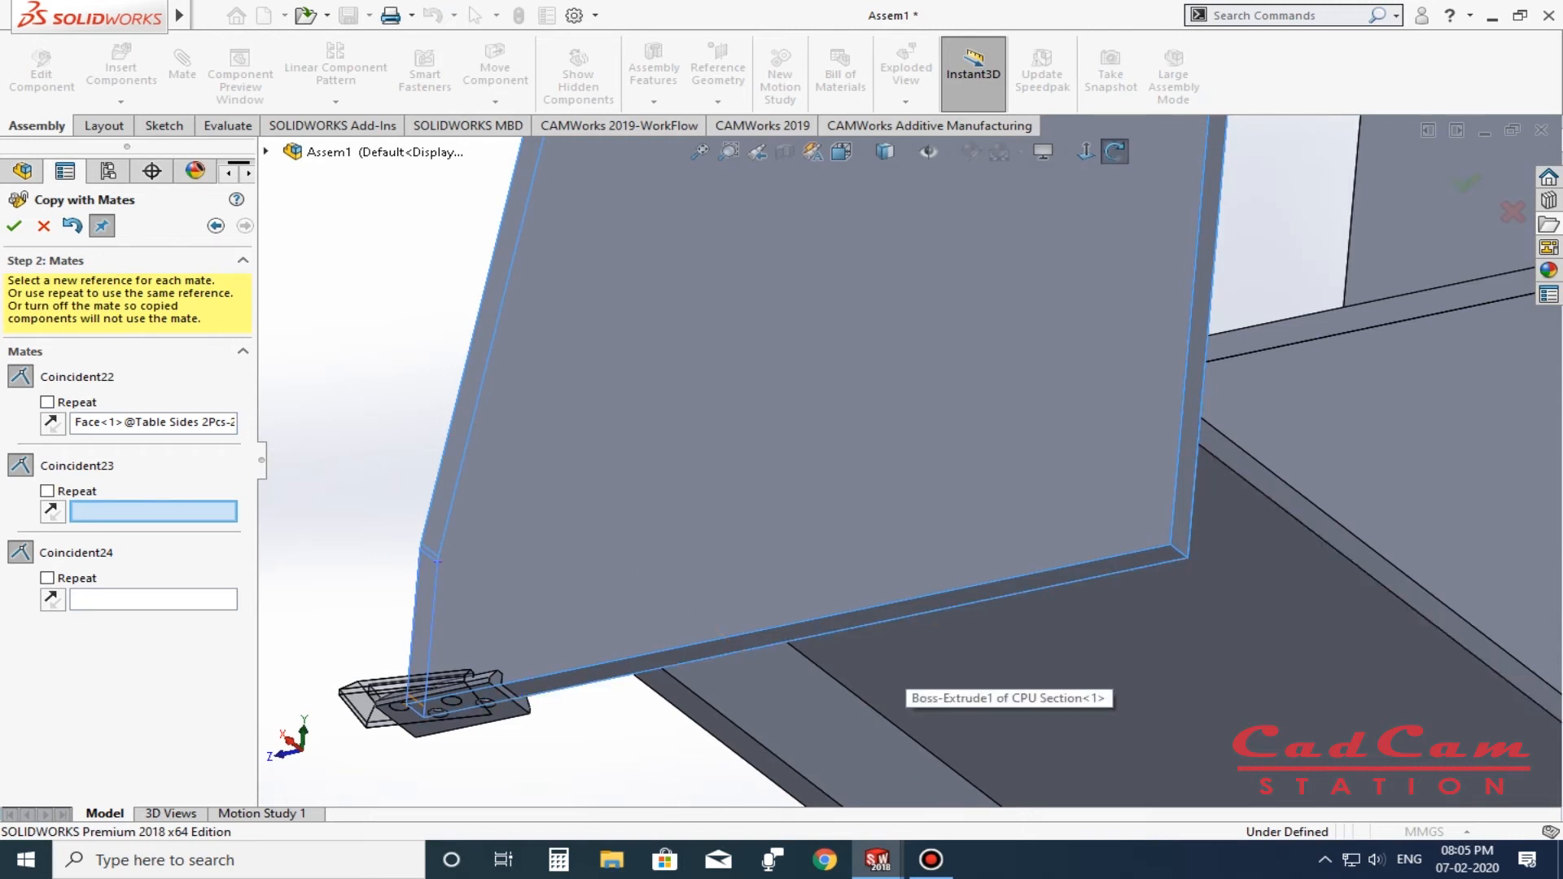
Use the table side's rear edge face and inner large face as the remaining mate references, and place the copied holder.
scroll(897, 677, up, 3)
middle_drag(987, 569, 741, 565)
middle_drag(1170, 513, 1146, 479)
middle_drag(1208, 652, 1306, 639)
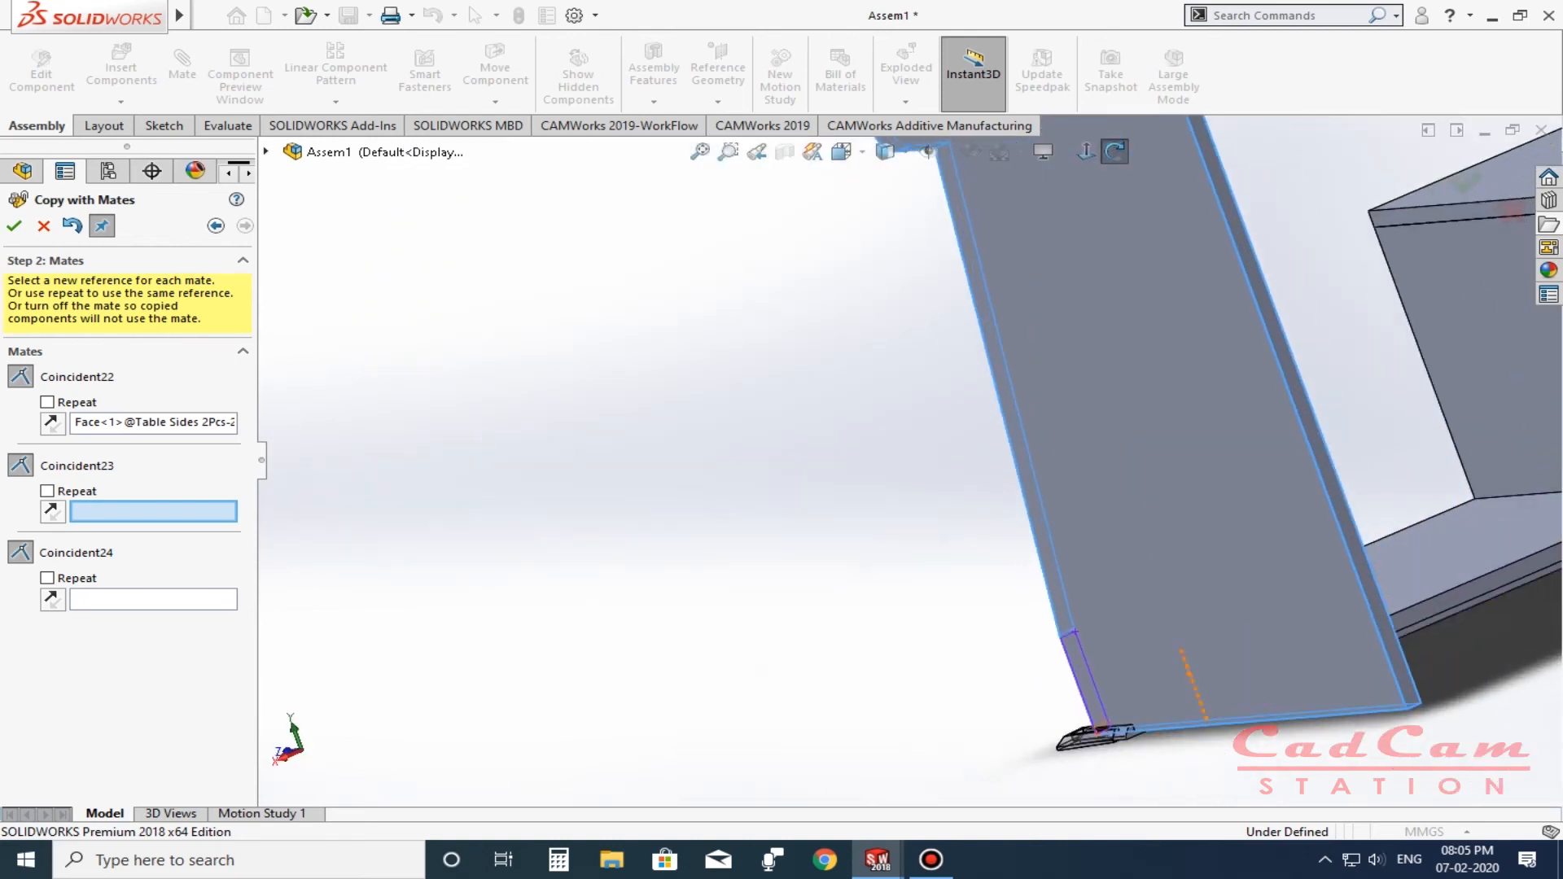
scroll(1312, 644, down, 3)
click(1208, 574)
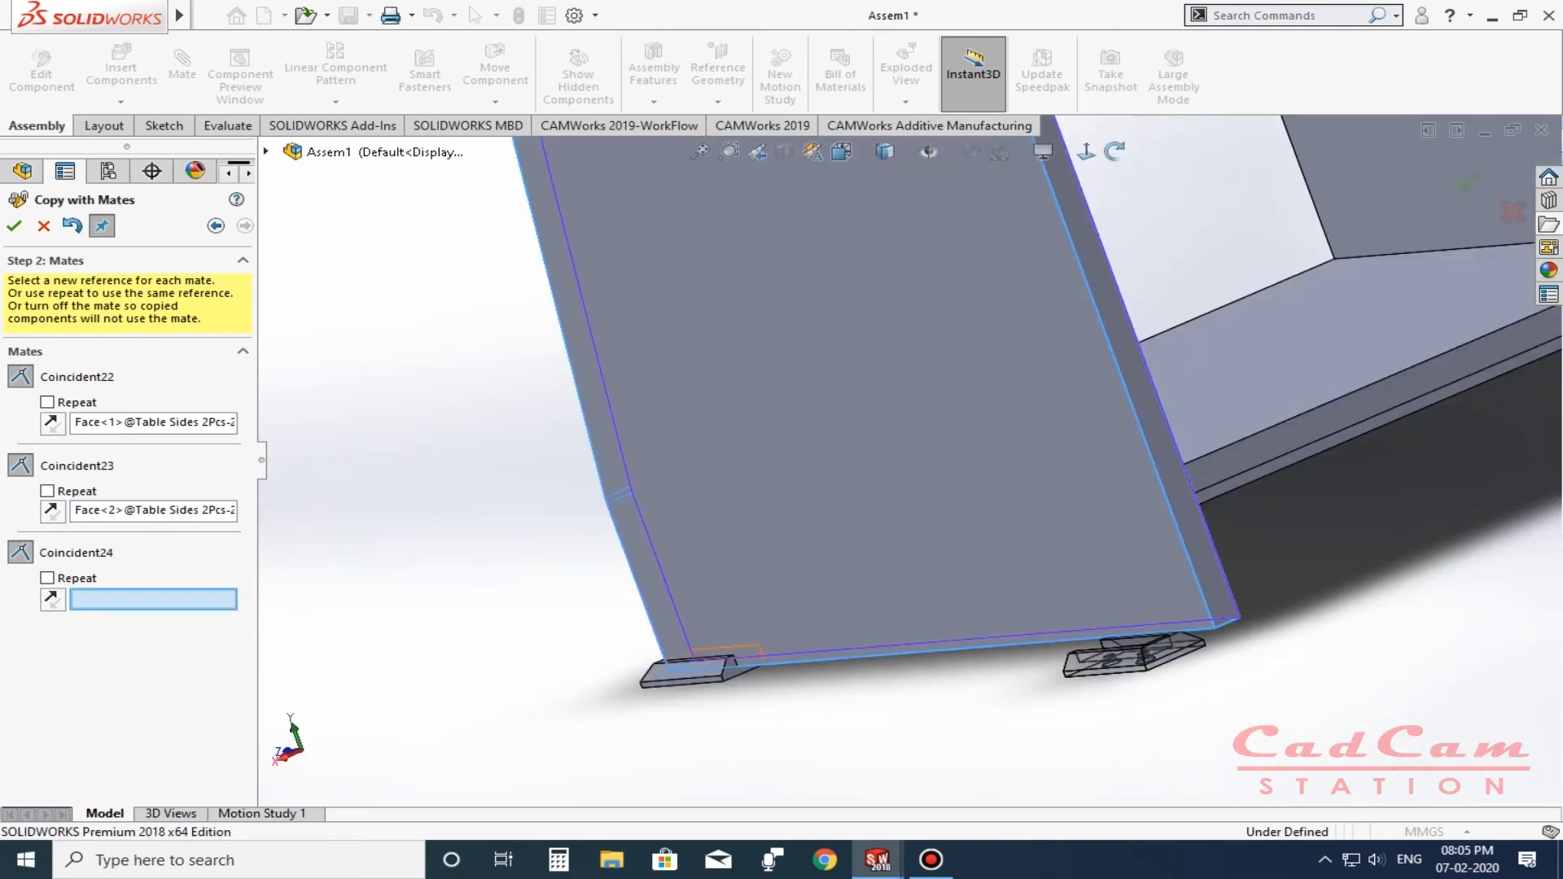
middle_drag(1306, 639, 1392, 631)
click(1335, 521)
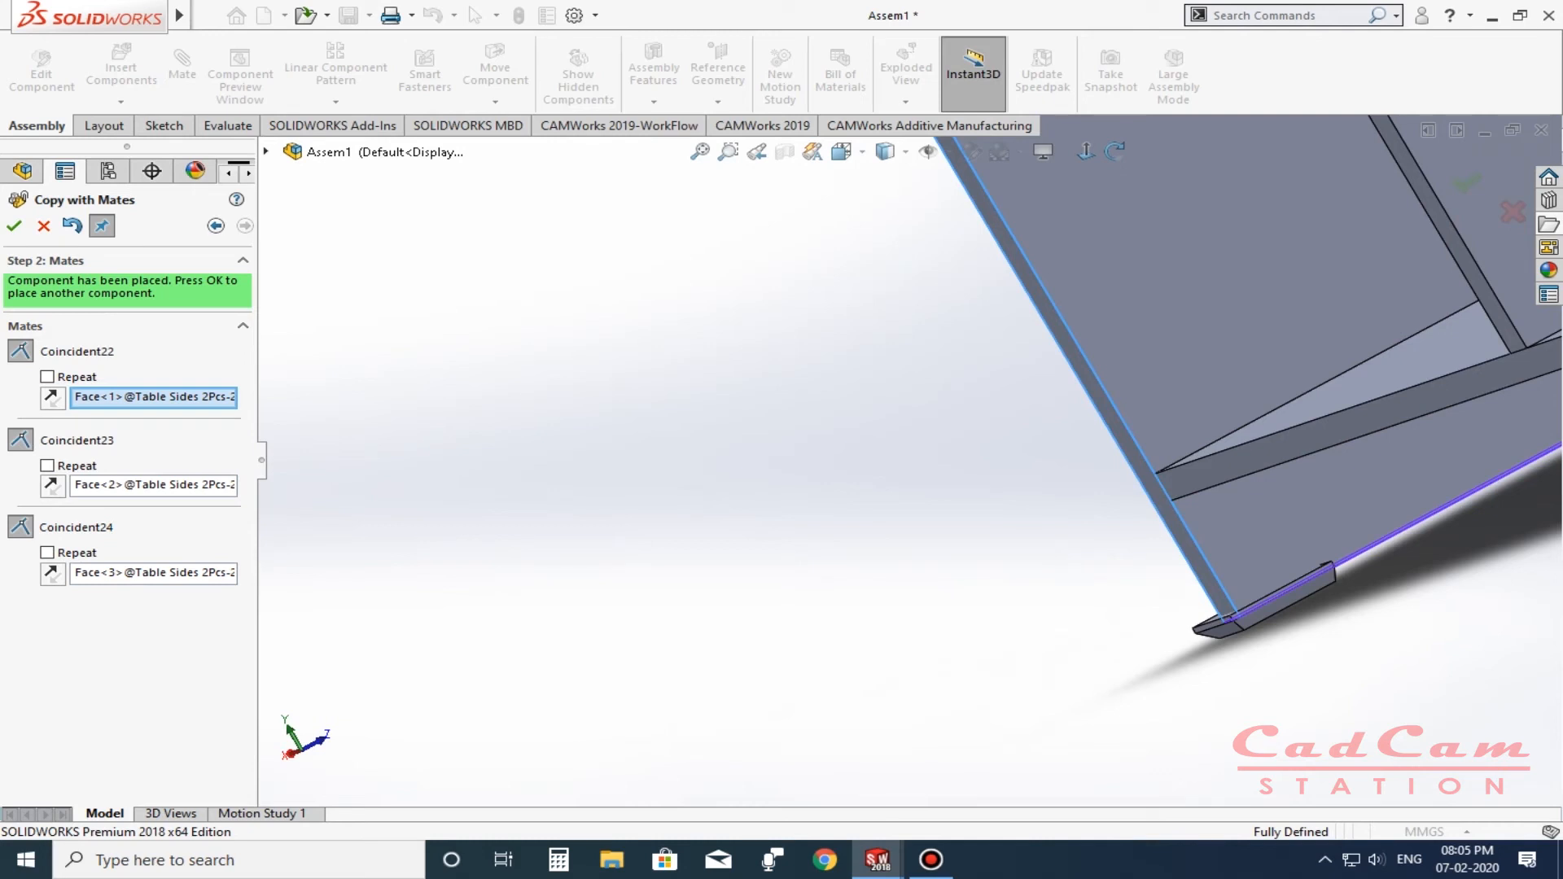
key(Return)
key(Escape)
Delete the copied rear holder's coincident mate with the table side's inner large face.
middle_drag(1099, 537, 1192, 602)
scroll(1193, 602, down, 3)
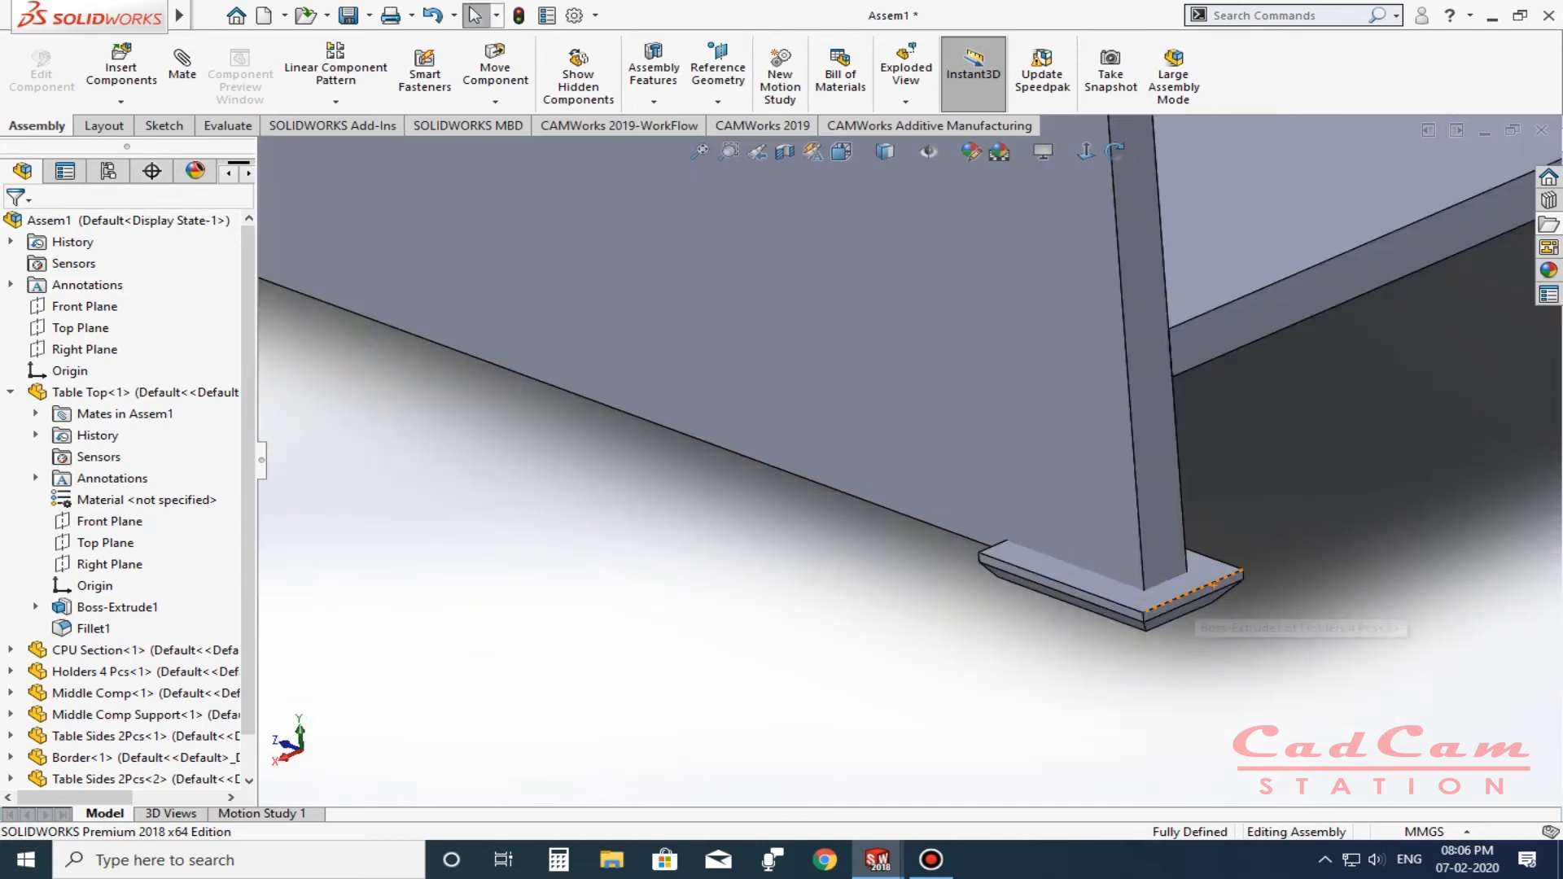
click(1188, 598)
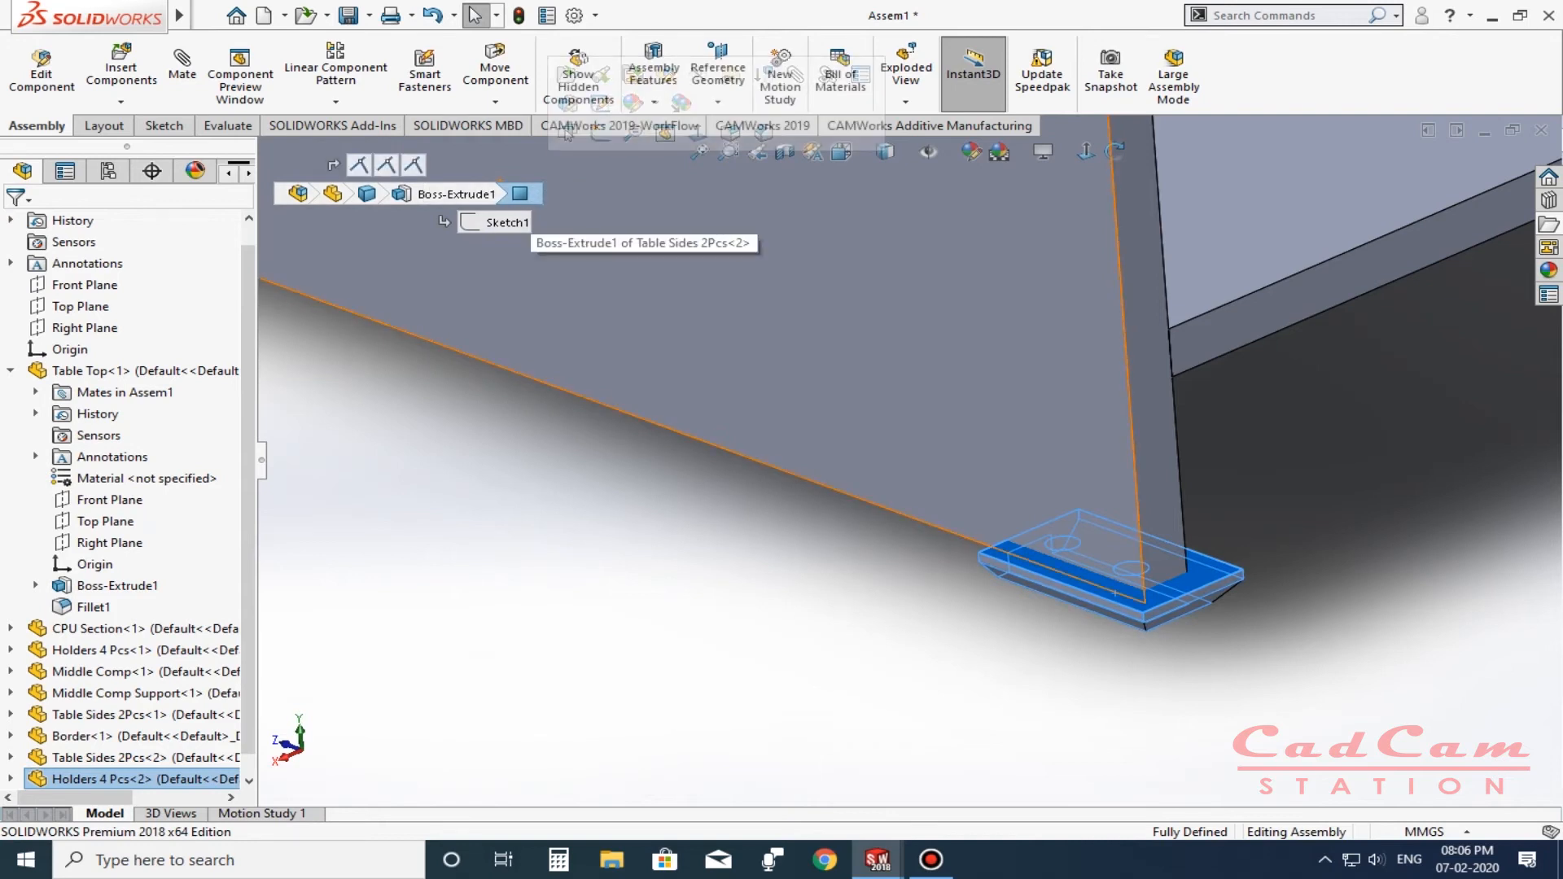
click(413, 166)
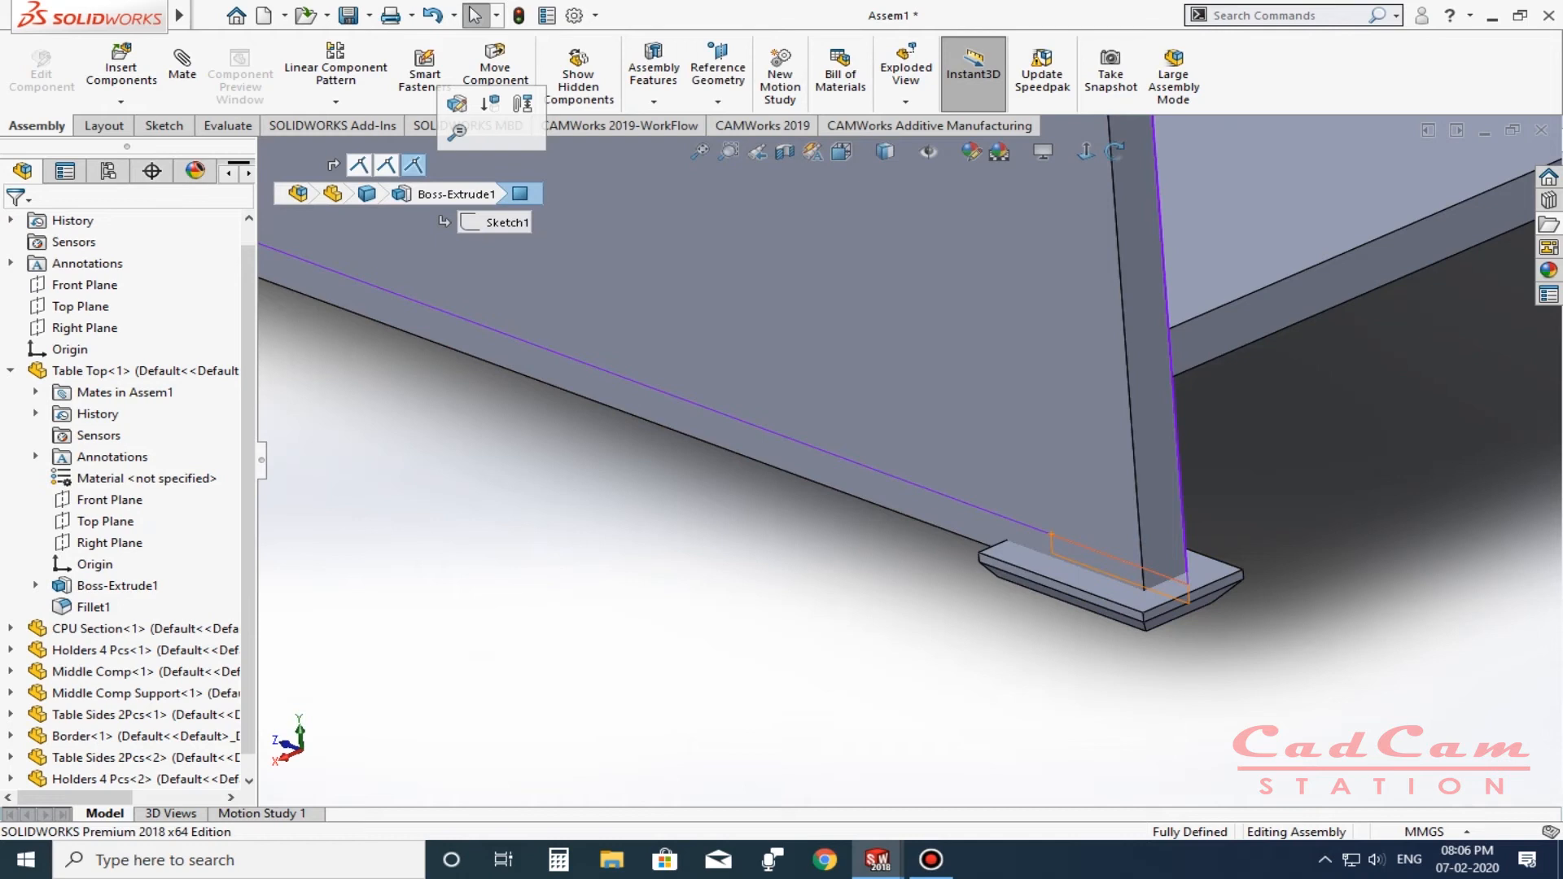
key(Delete)
key(Return)
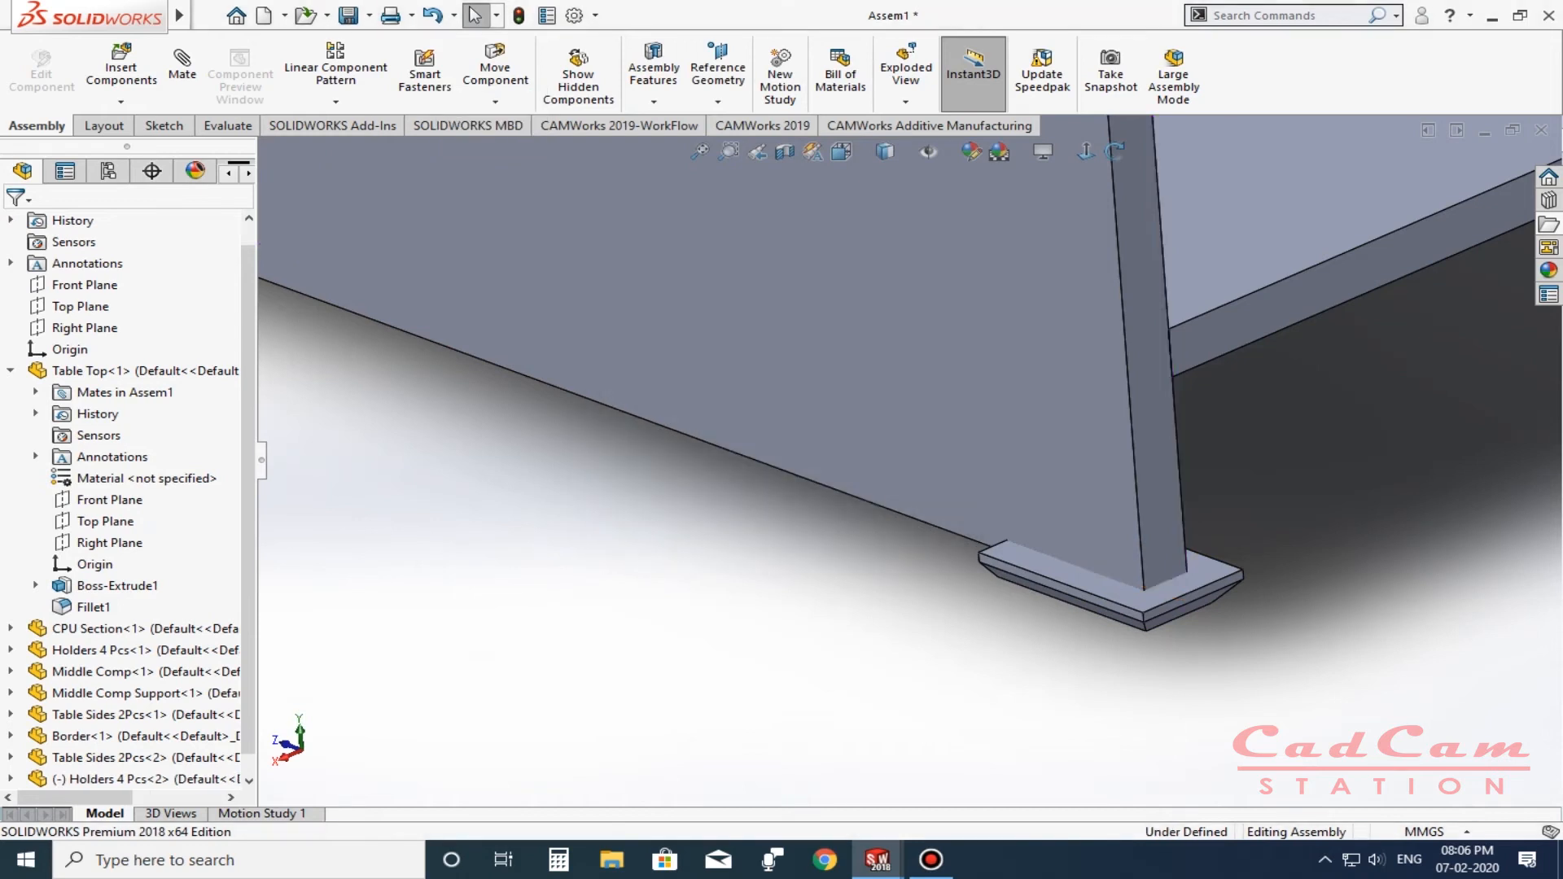
Pull the rear holder sideways out of the table side and flip the alignment of its coincident mate with the bottom face.
drag(1093, 590, 1042, 611)
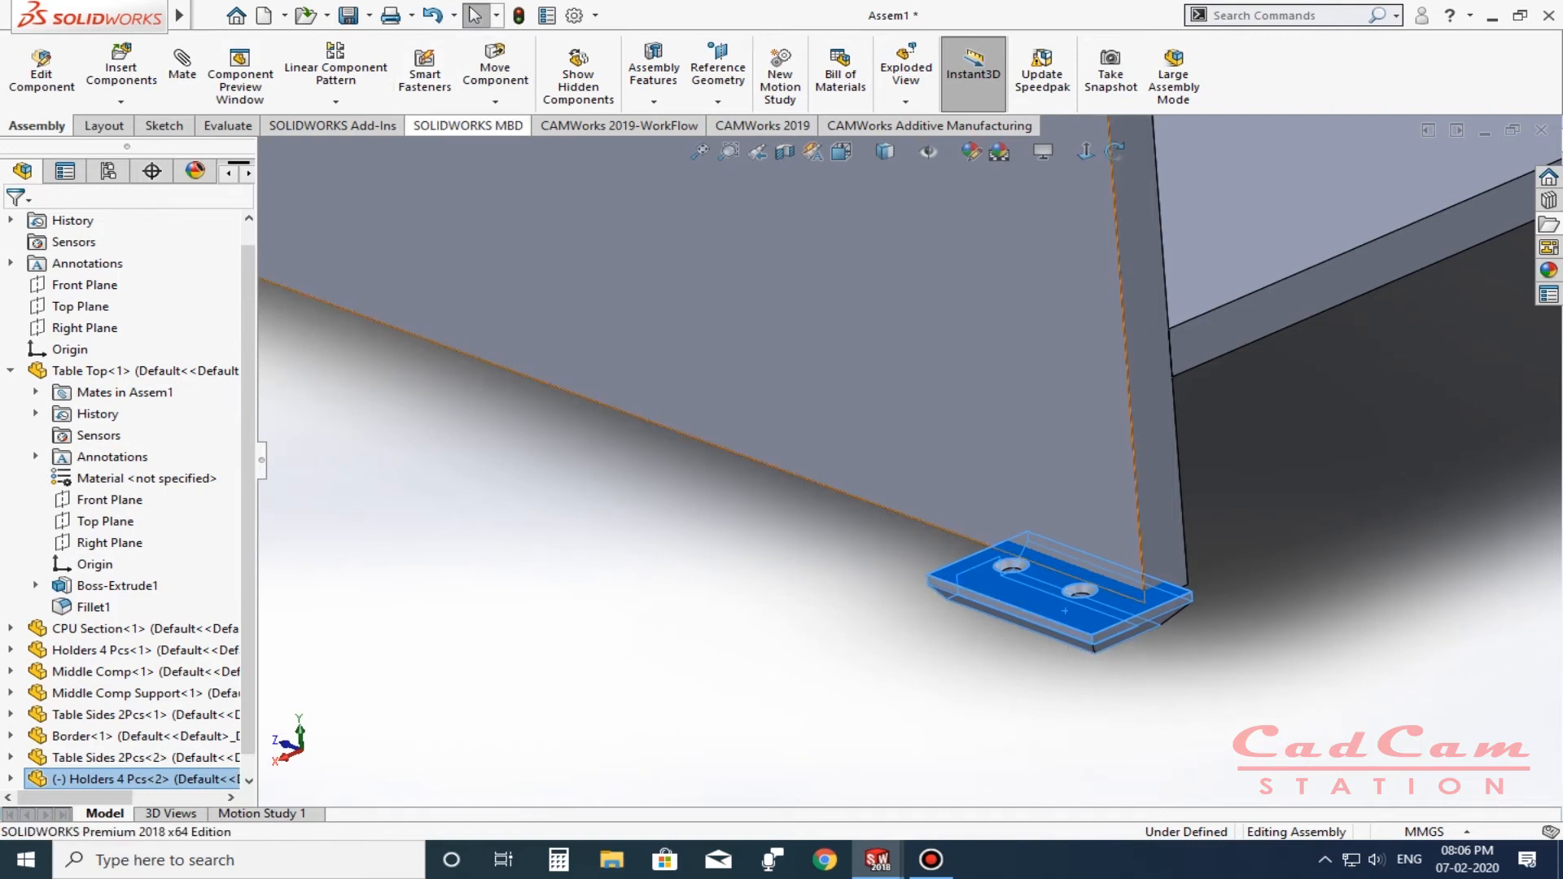
click(1009, 589)
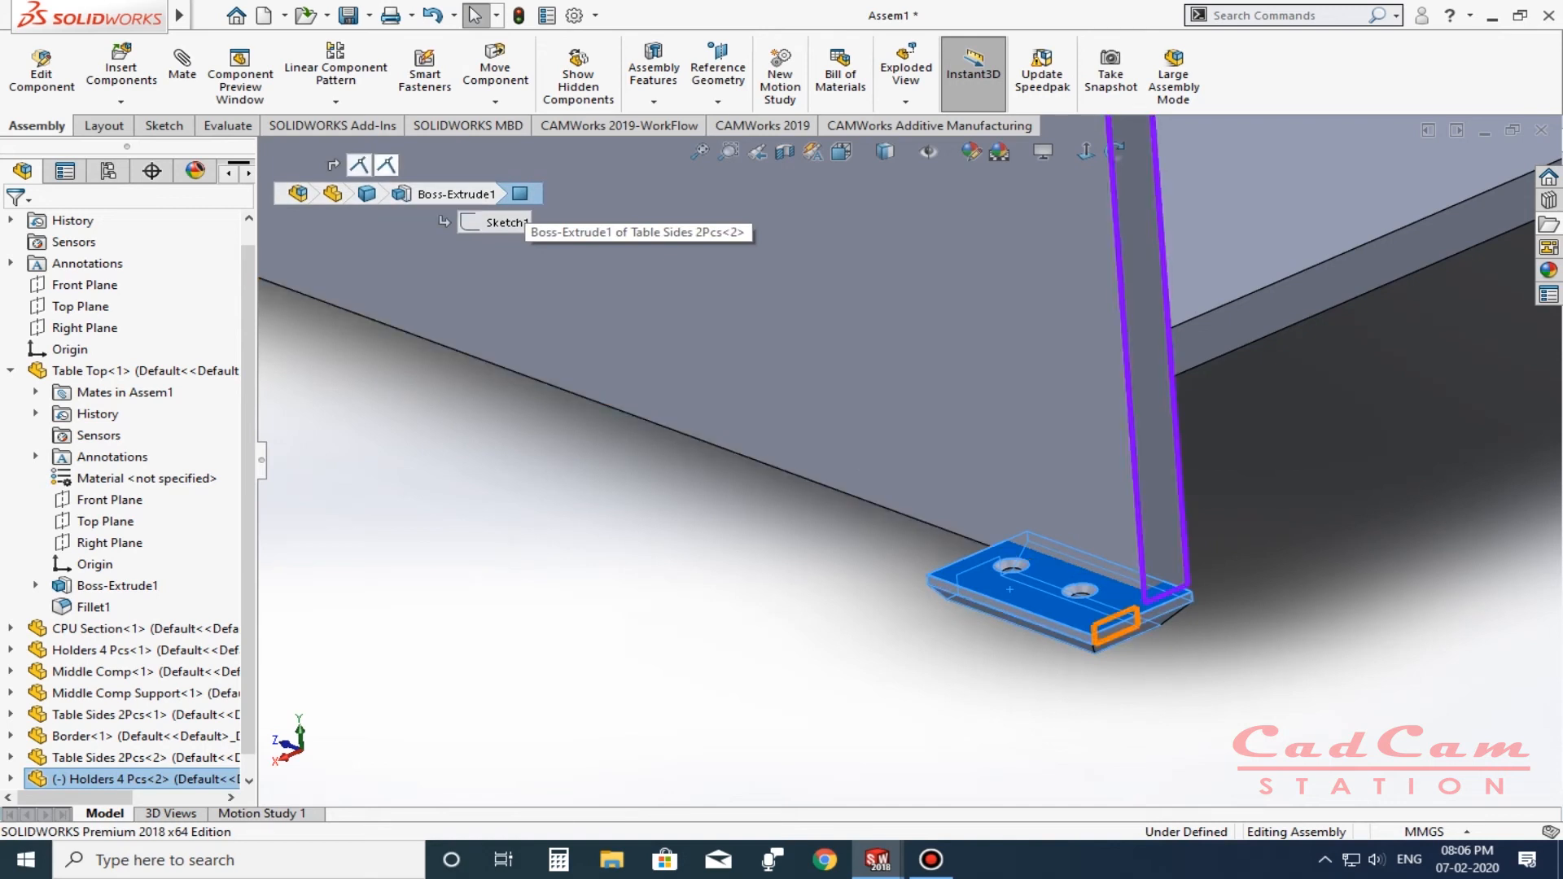
click(386, 165)
click(359, 165)
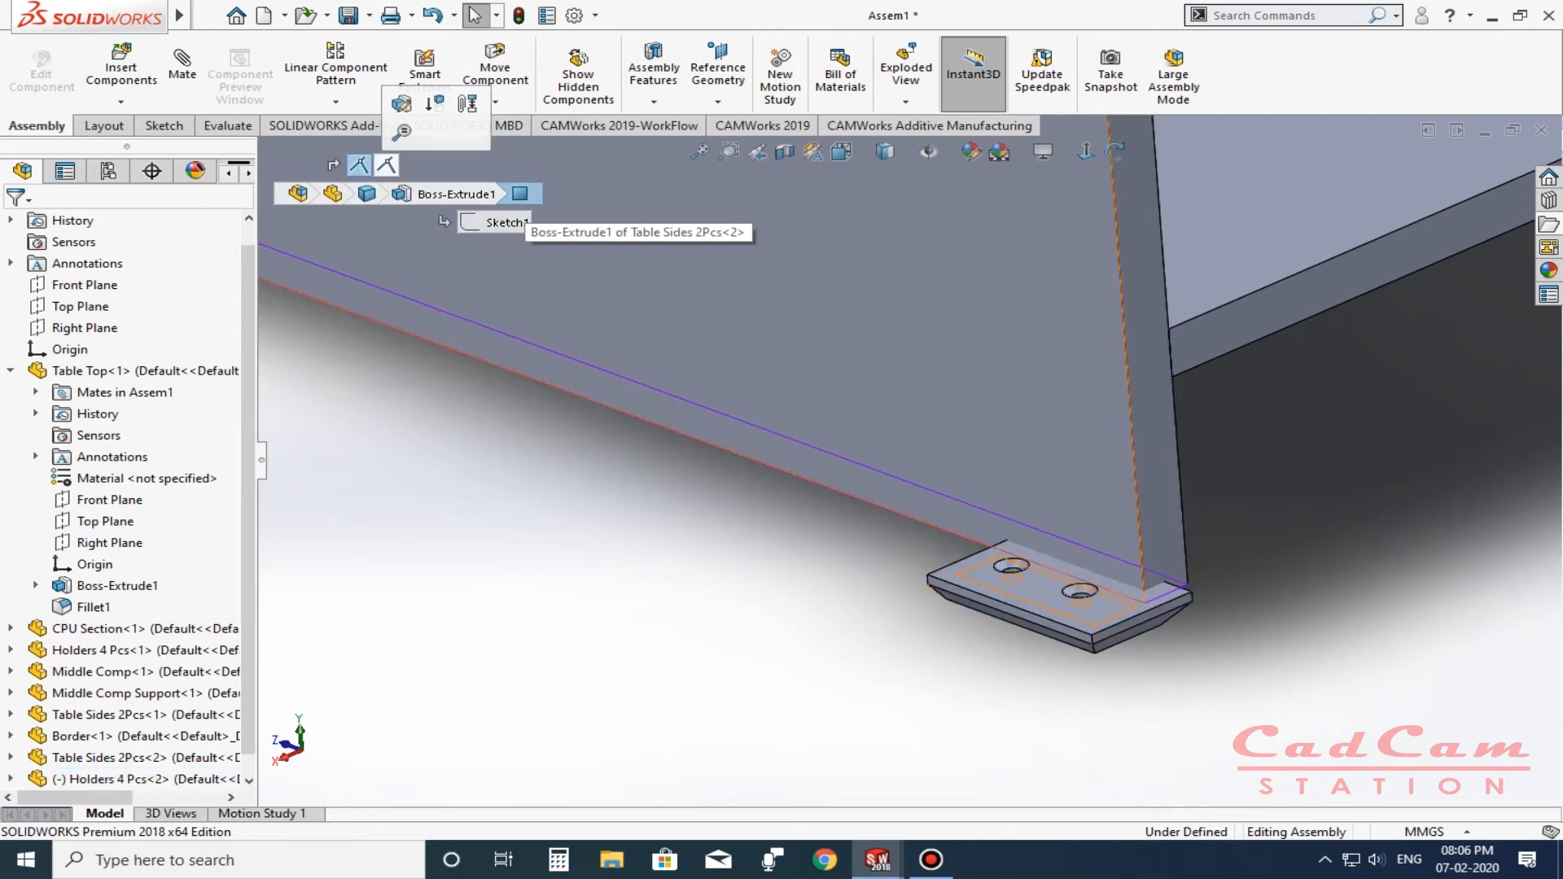
click(401, 104)
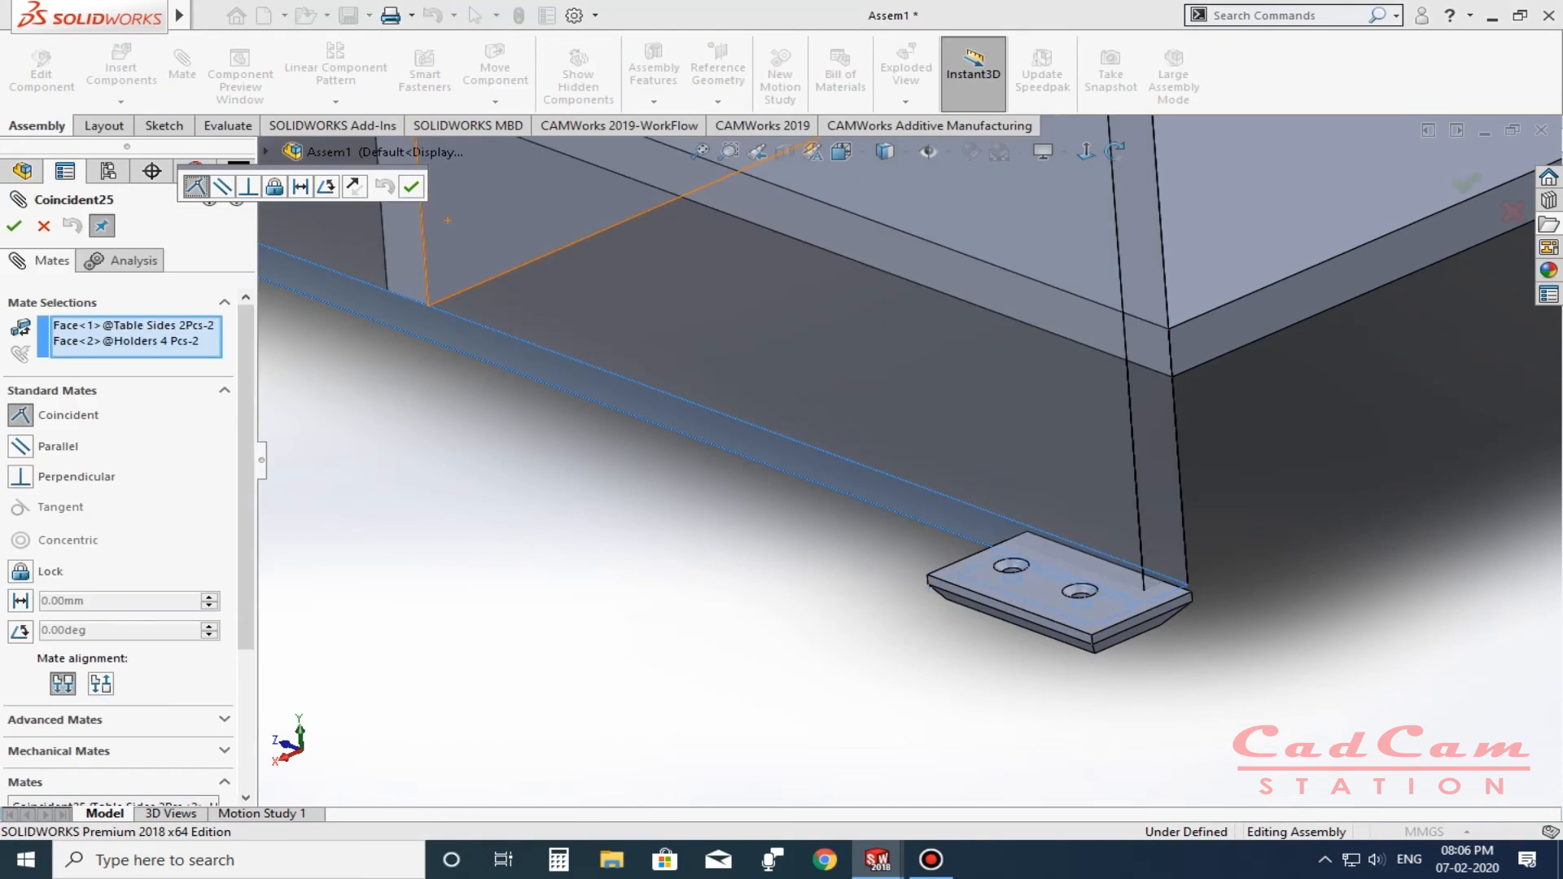
click(354, 186)
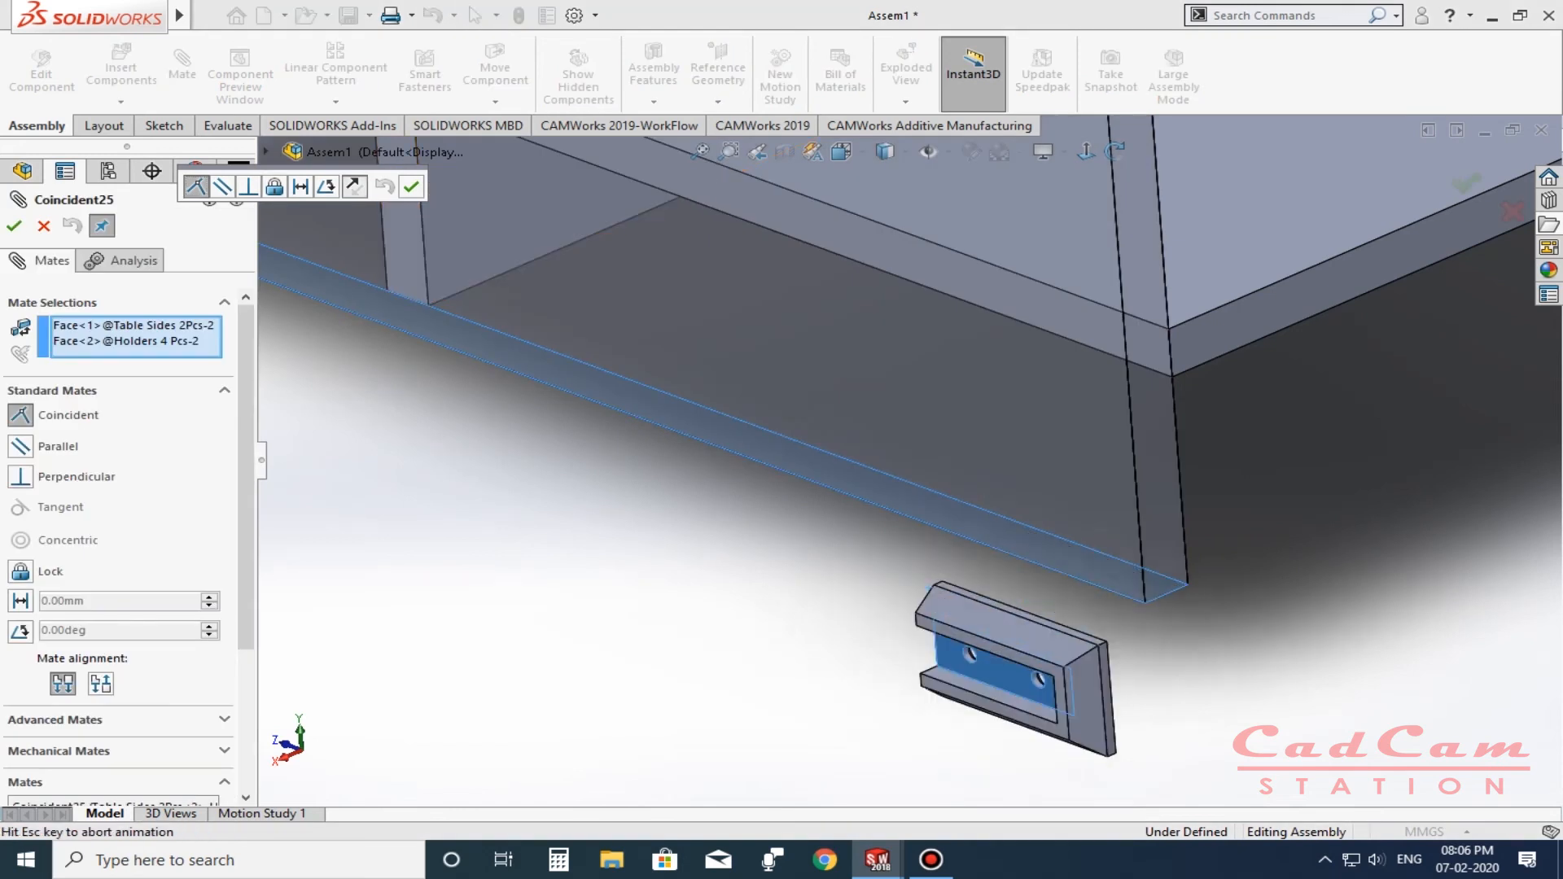
click(411, 187)
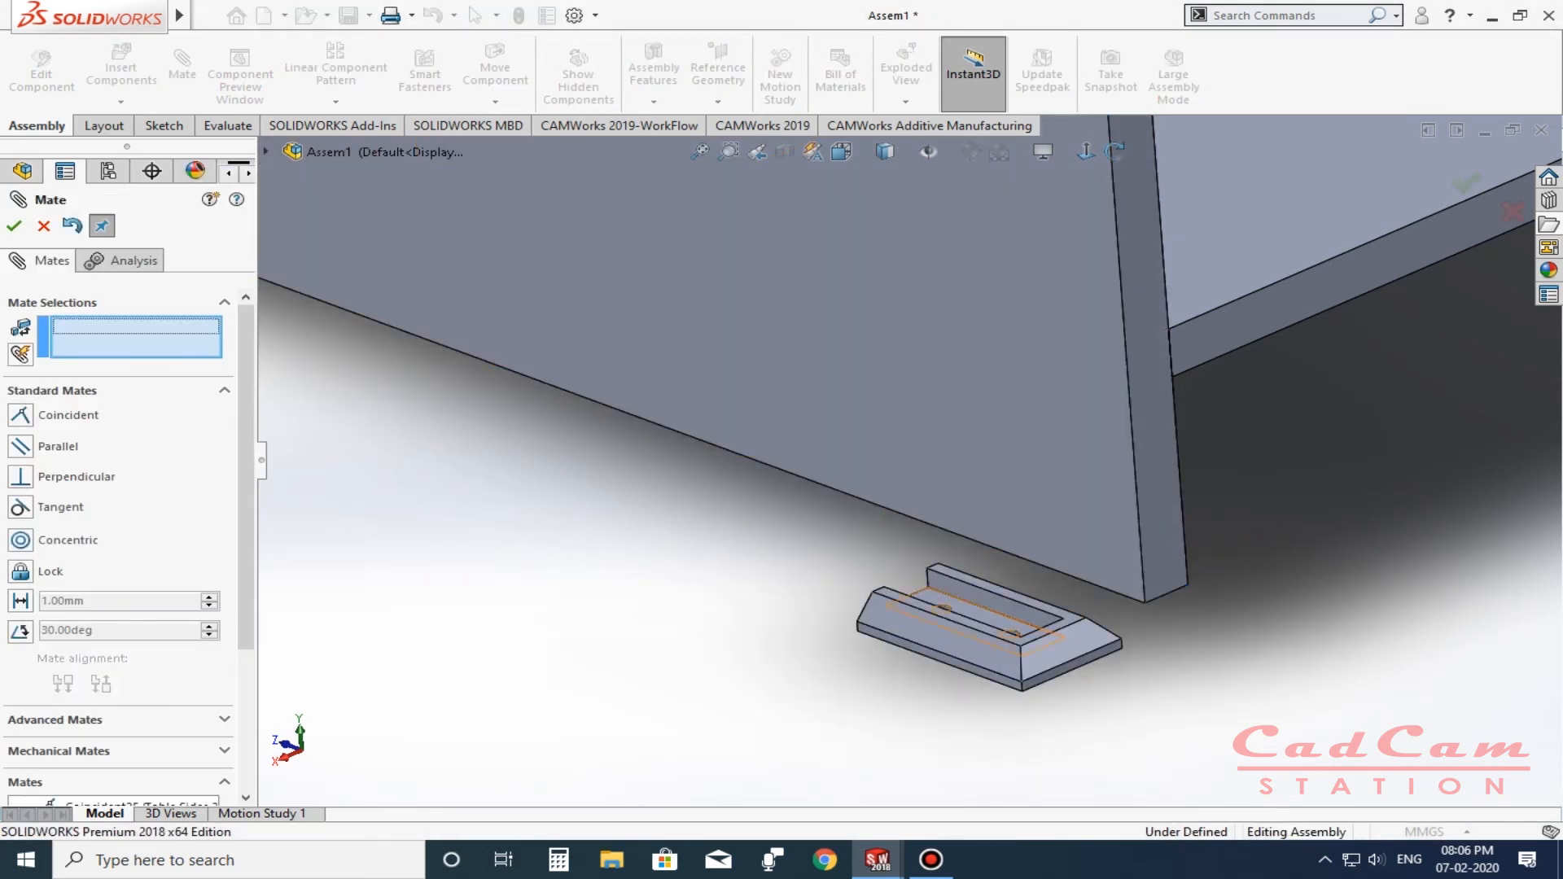
Add a coincident mate between the rear holder's slot side face and the table side's large face.
click(1000, 609)
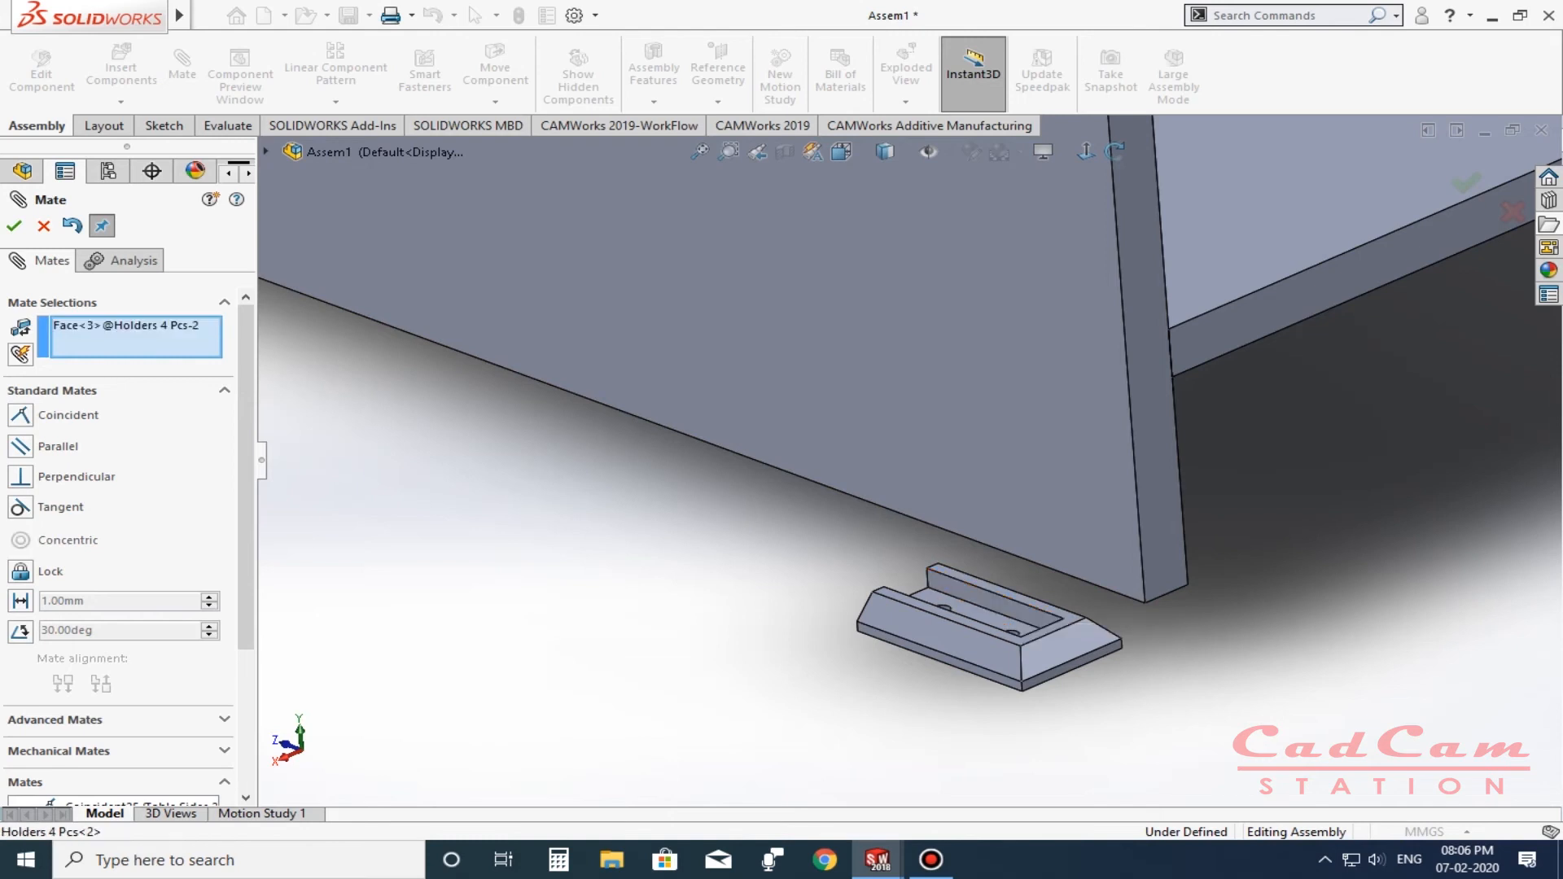
click(1107, 534)
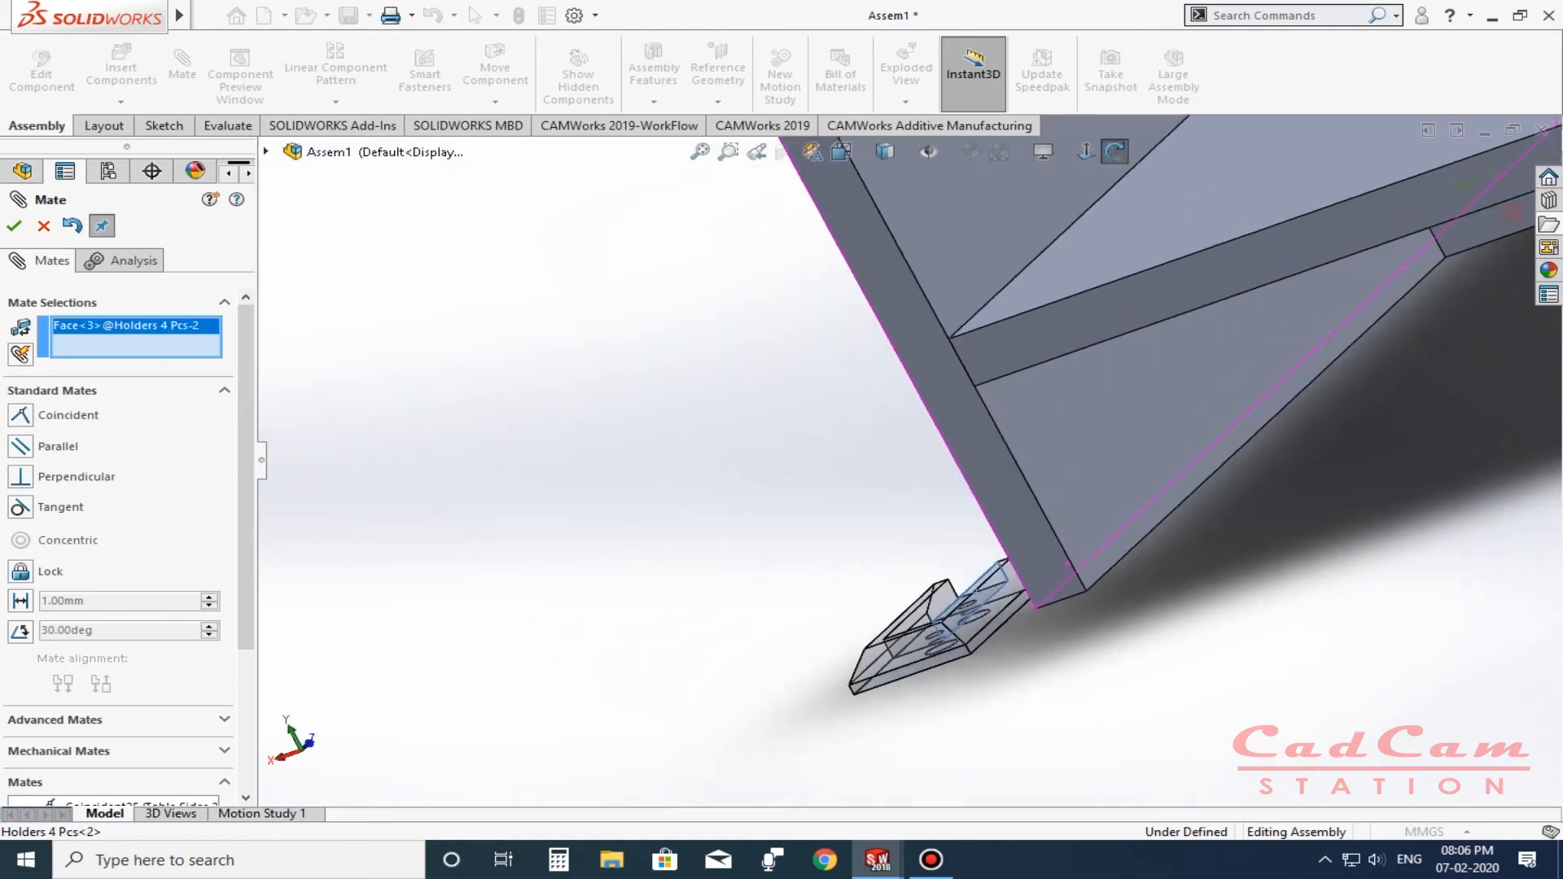
key(Return)
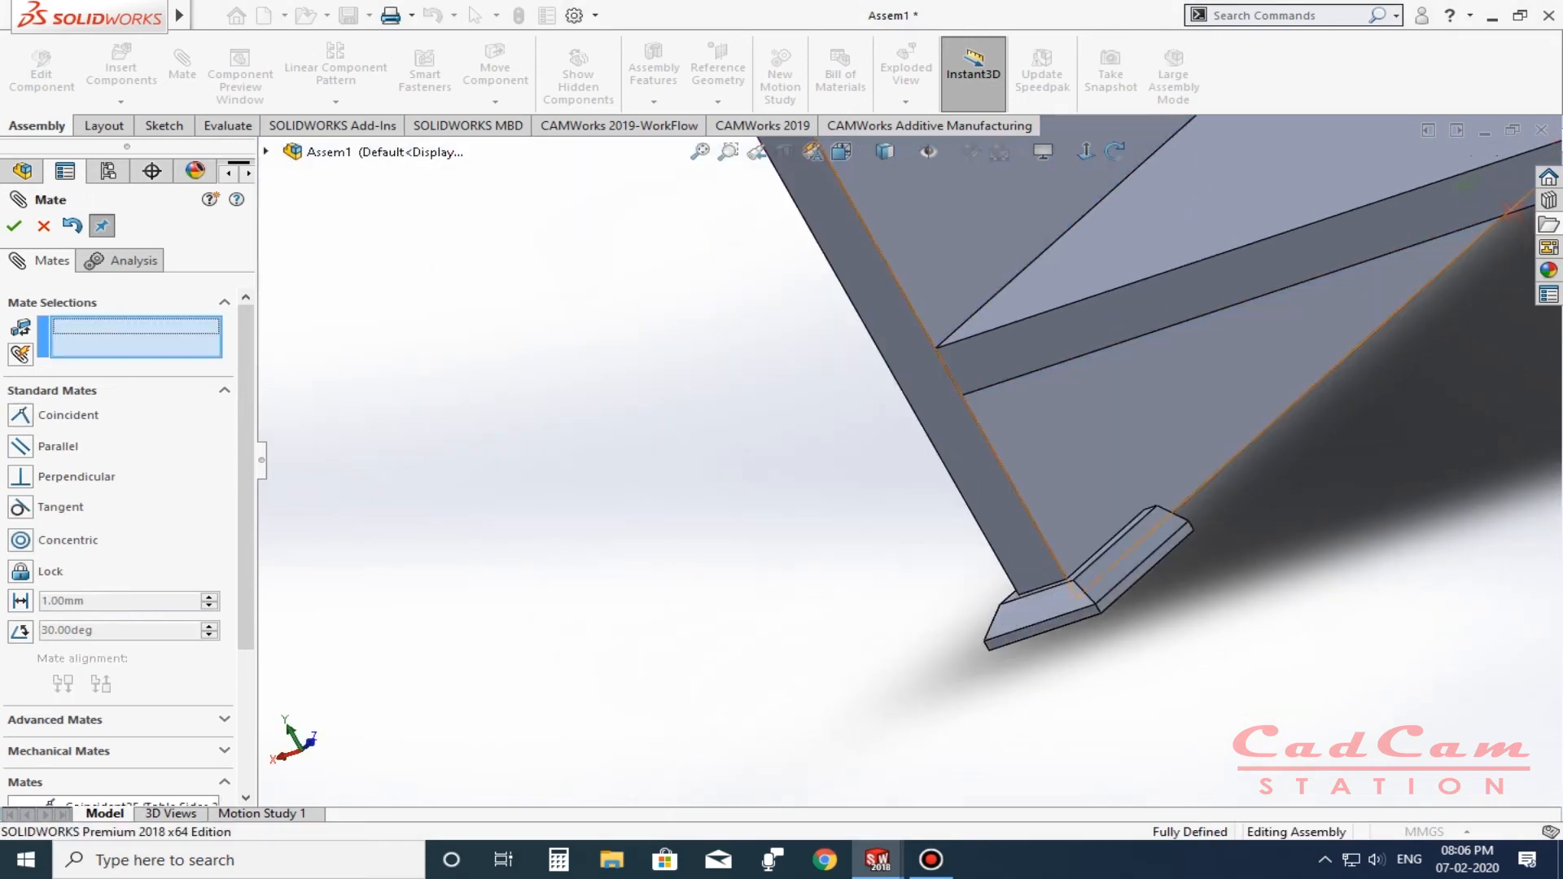
key(Escape)
Start a Copy with Mates of the rear holder, using the opposite table side's bottom face as the first mate's reference.
scroll(948, 472, up, 2)
middle_drag(1035, 544, 1229, 539)
scroll(1058, 529, up, 3)
middle_drag(1058, 529, 993, 423)
scroll(977, 403, down, 2)
scroll(554, 537, down, 3)
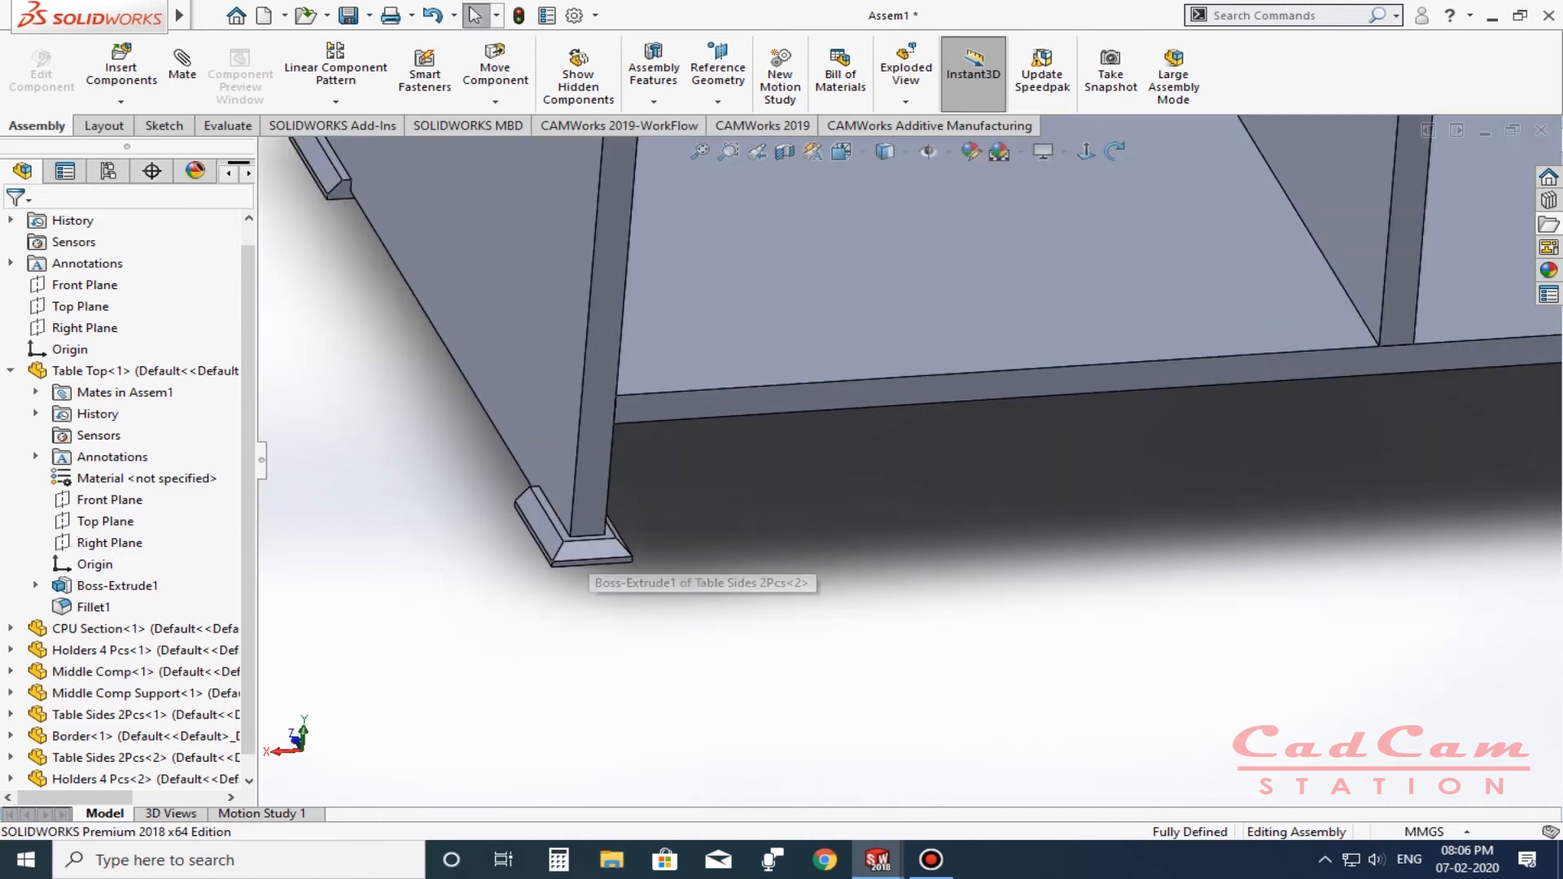
click(590, 550)
right_click(591, 549)
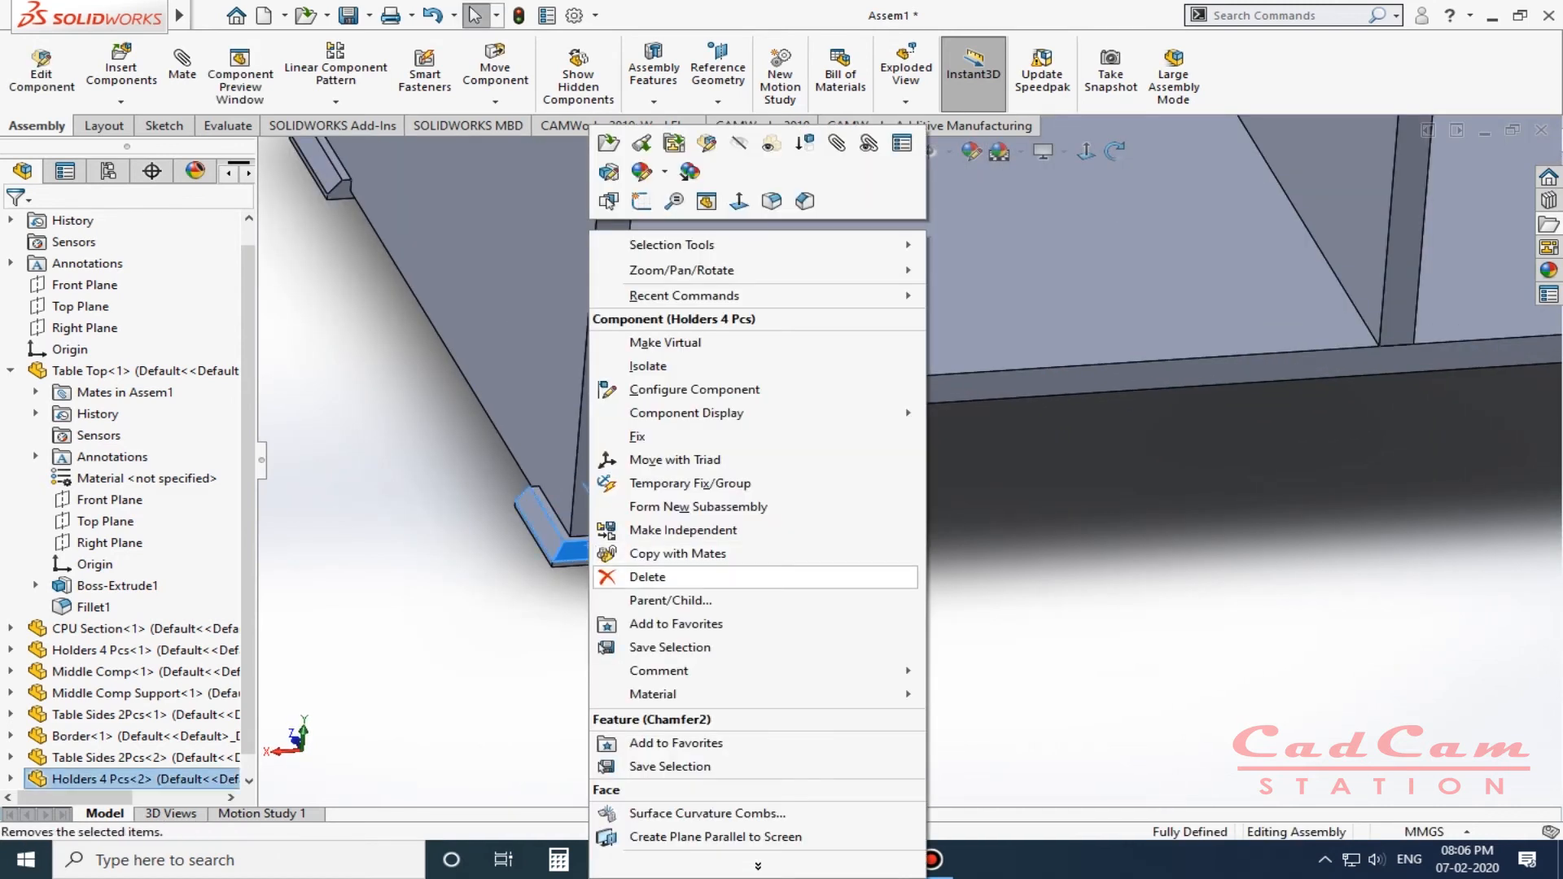
click(677, 553)
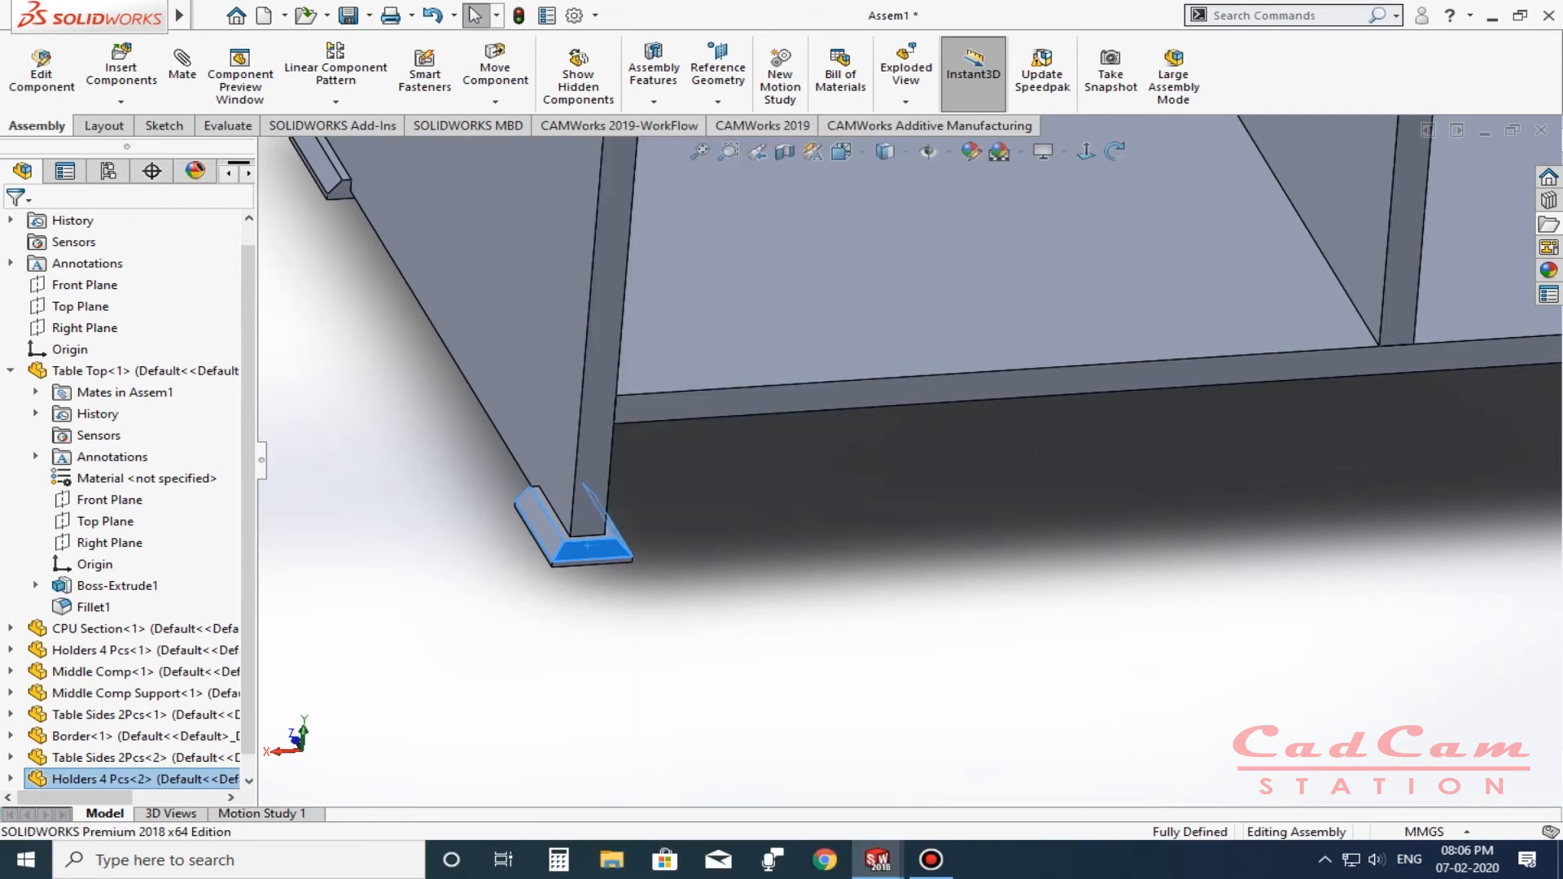
click(244, 226)
scroll(895, 463, up, 4)
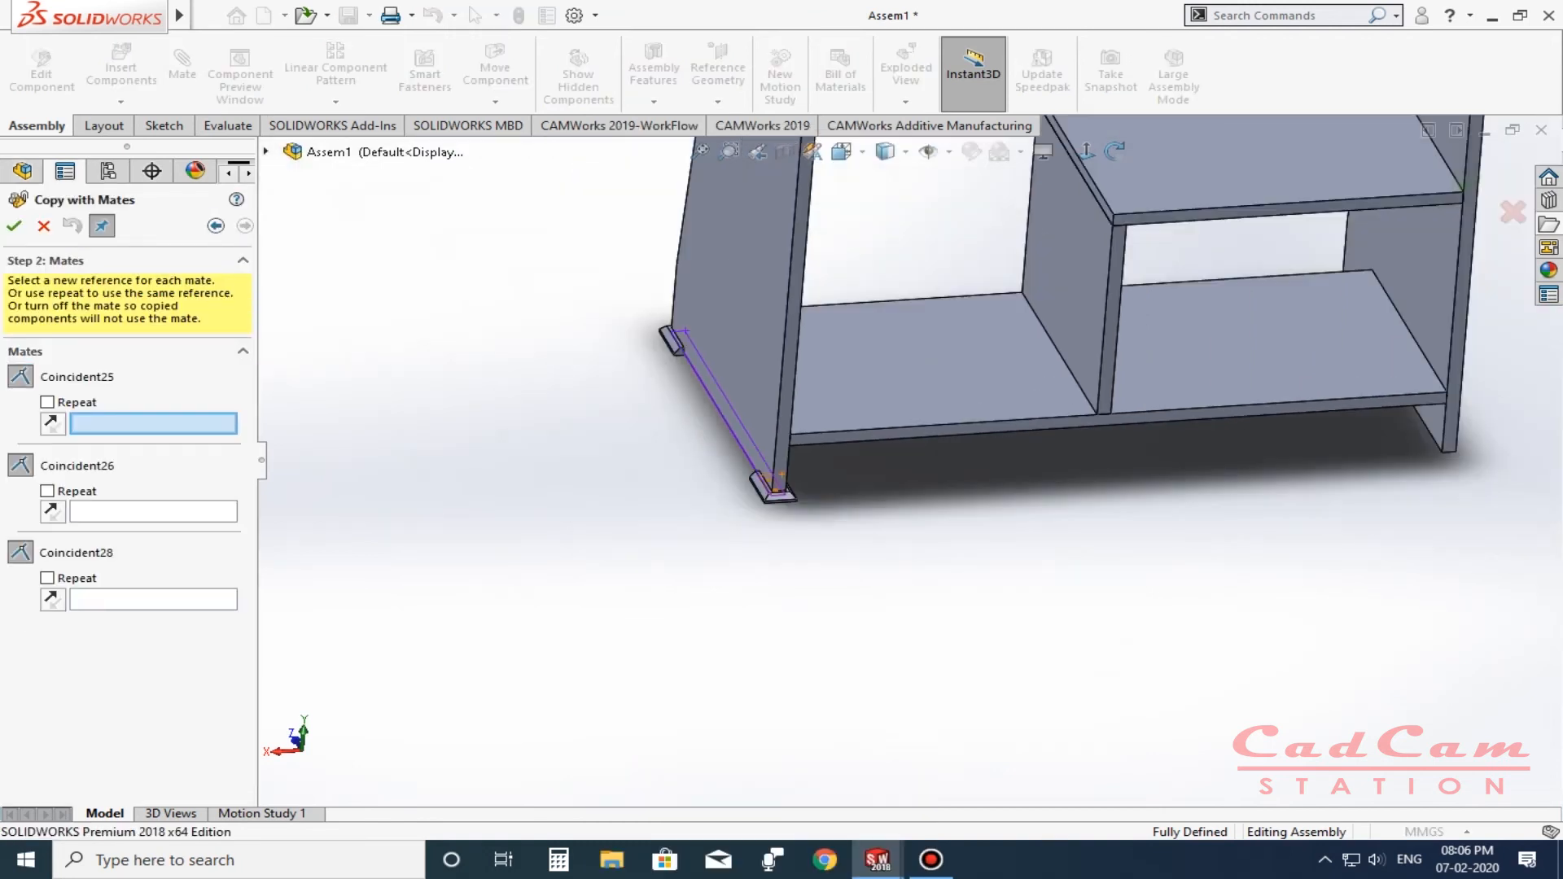
scroll(1089, 385, up, 8)
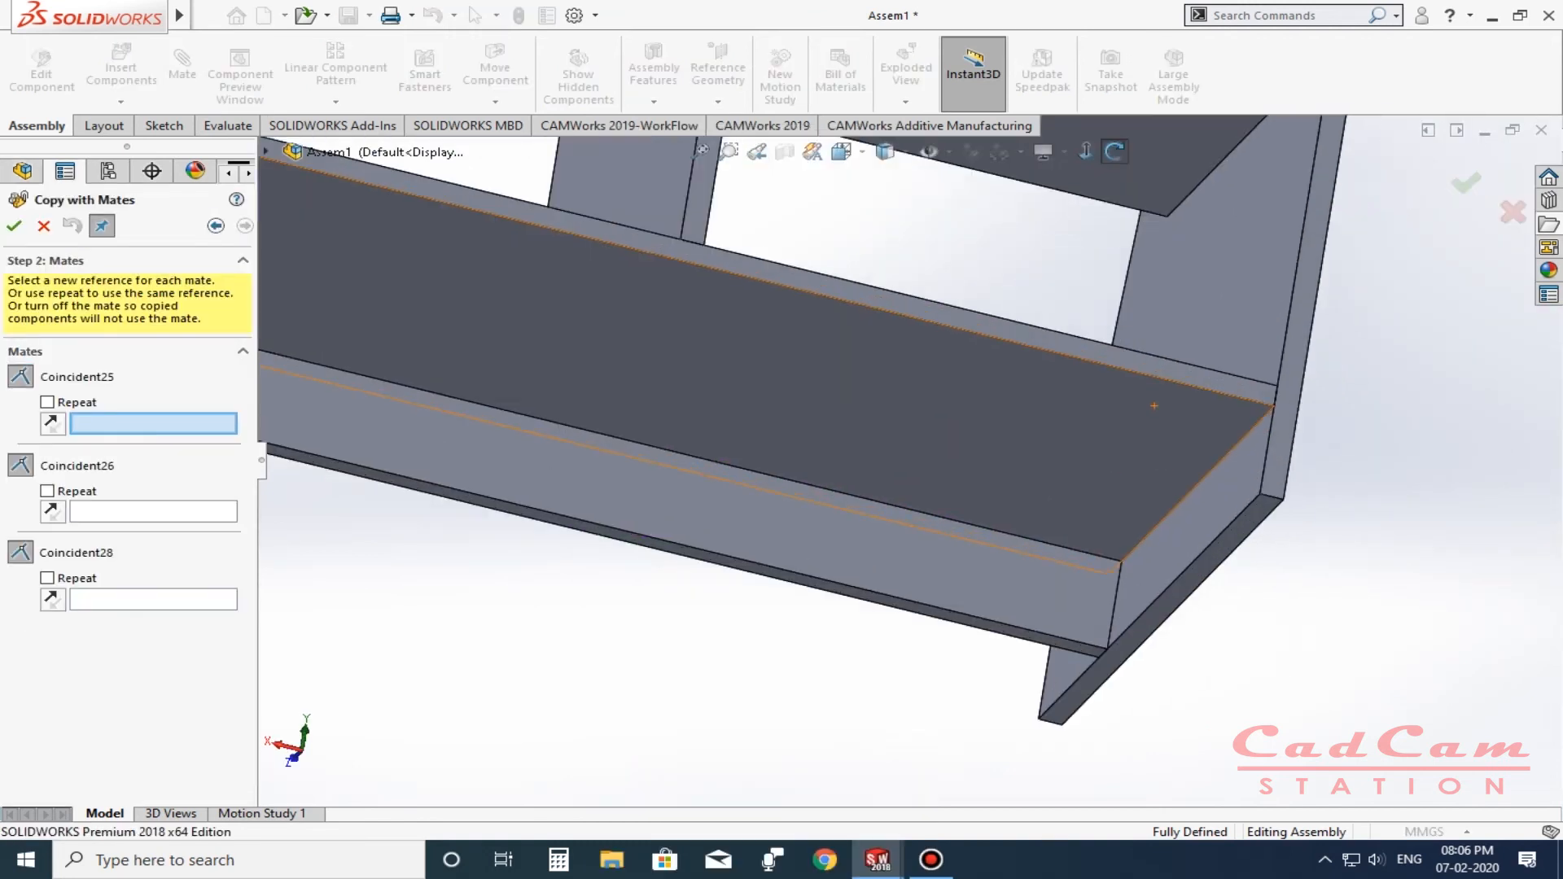
click(1089, 385)
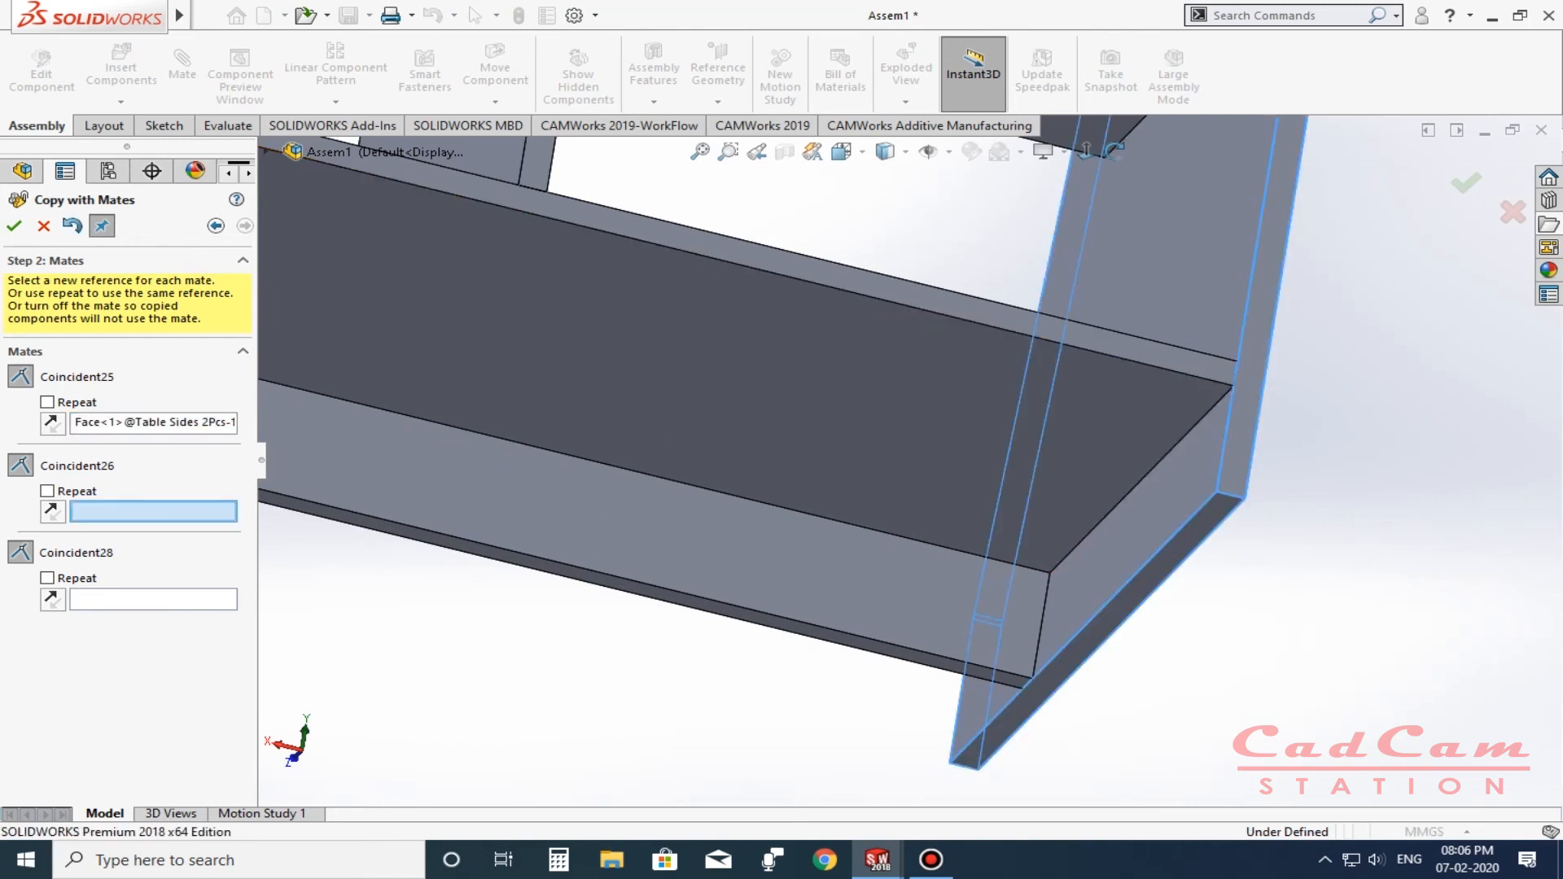
Use the opposite table side's rear edge face and large face as the remaining mate references, and place the copied holder.
scroll(733, 447, up, 5)
scroll(733, 448, down, 5)
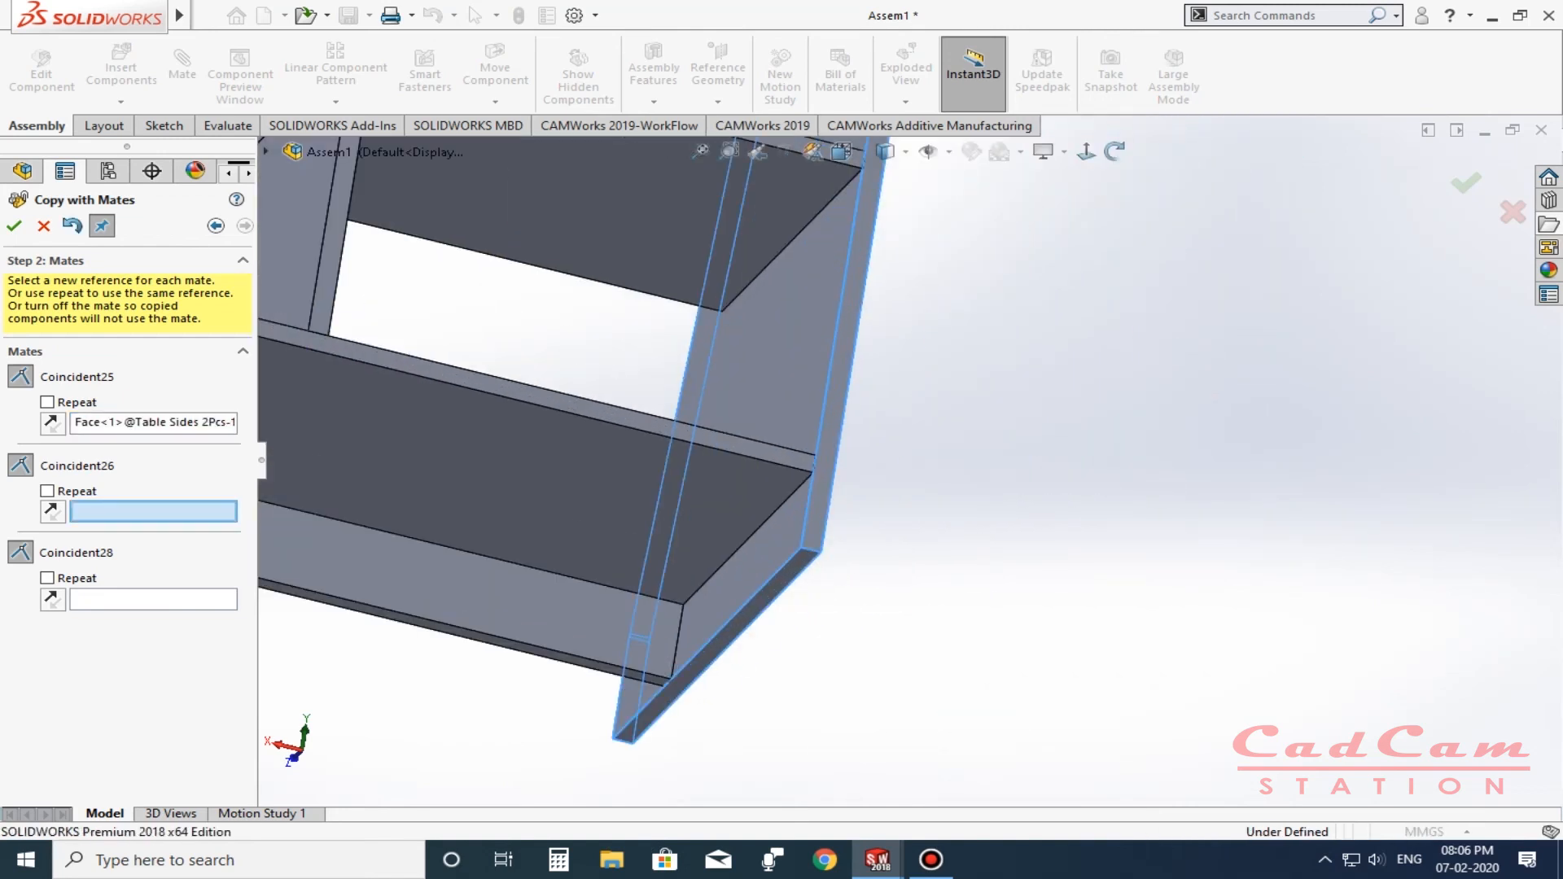
click(843, 350)
scroll(733, 448, up, 4)
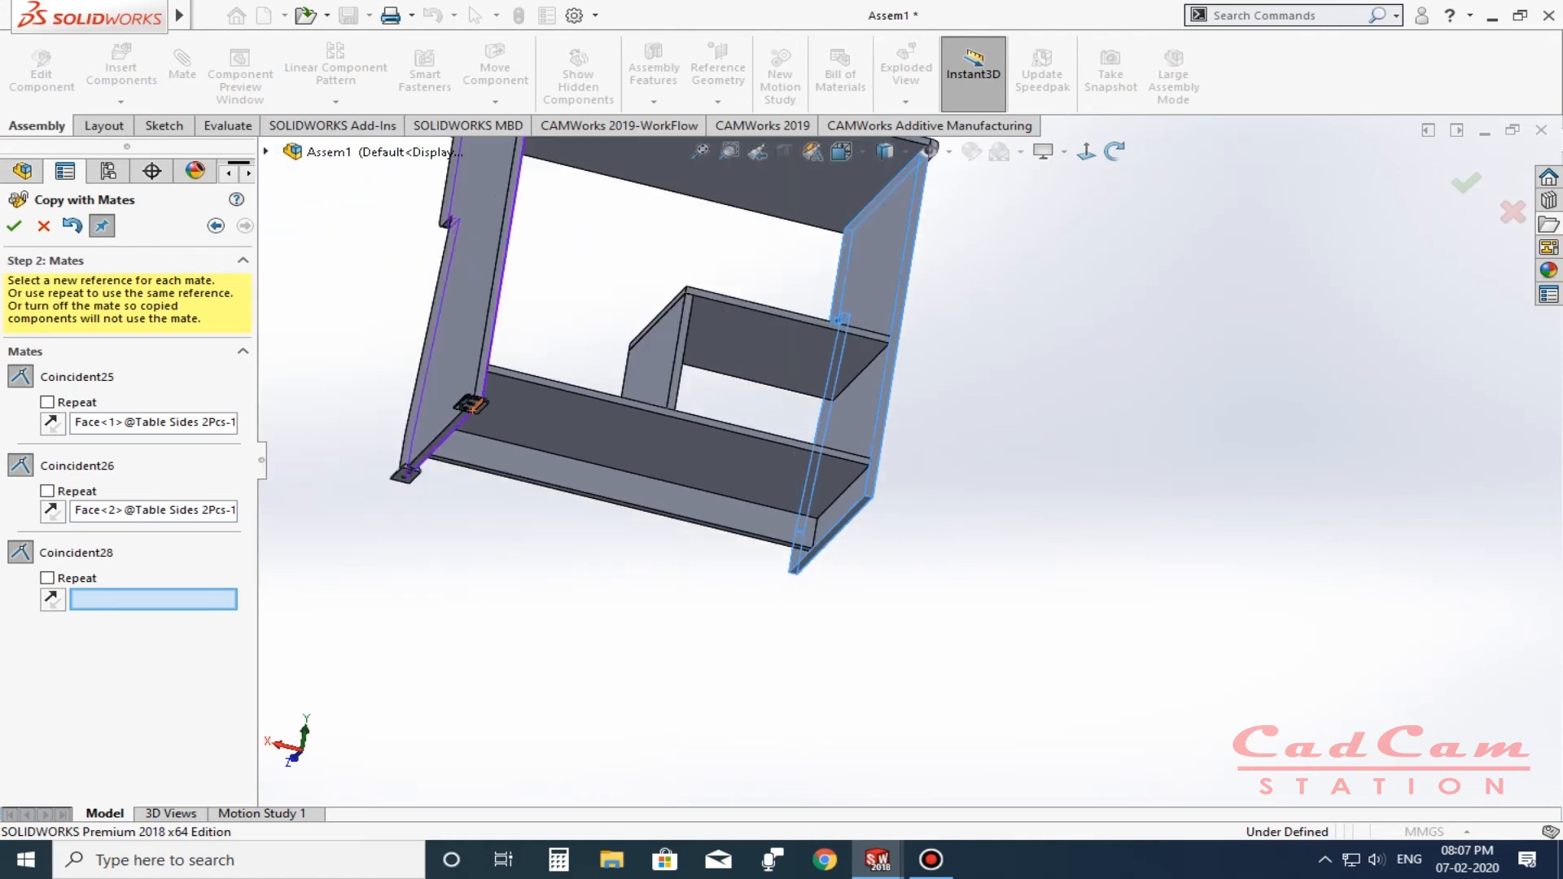
middle_drag(700, 342, 733, 358)
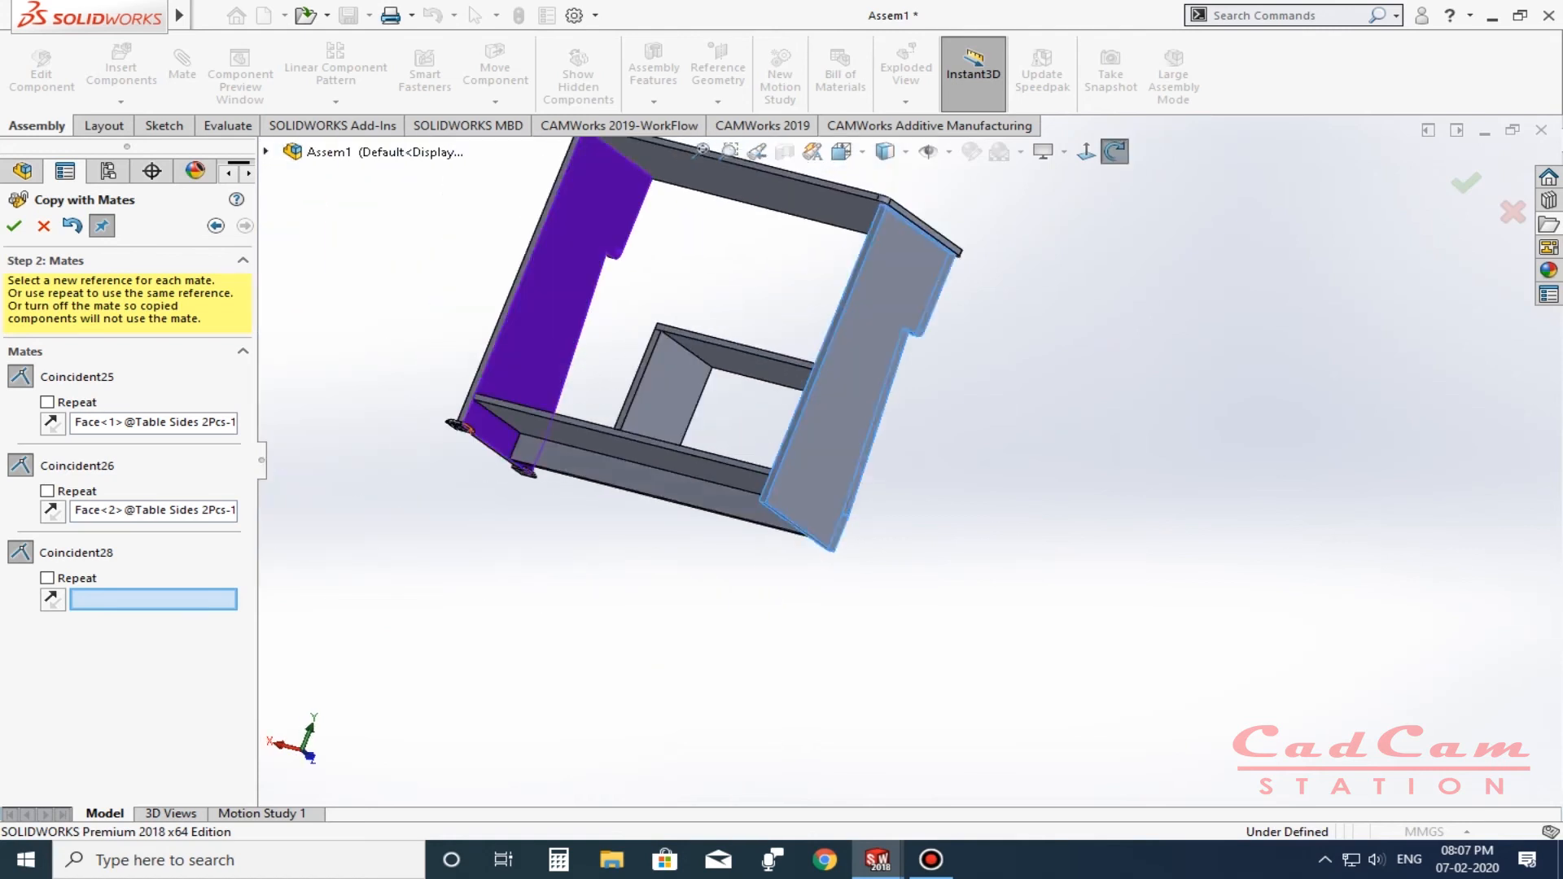
click(497, 432)
scroll(765, 500, down, 5)
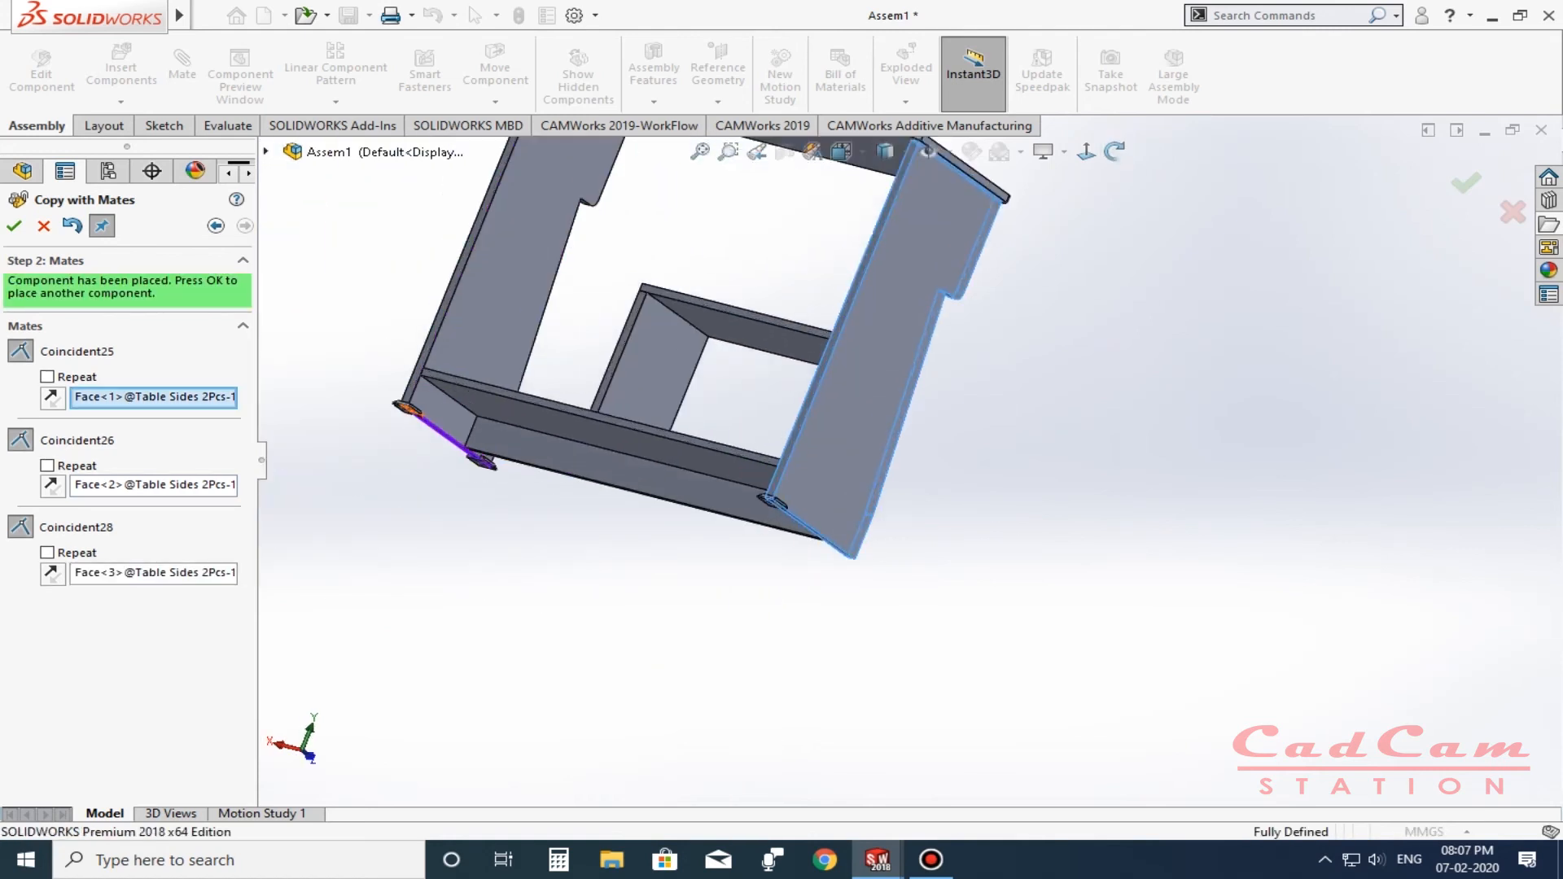
scroll(871, 472, up, 5)
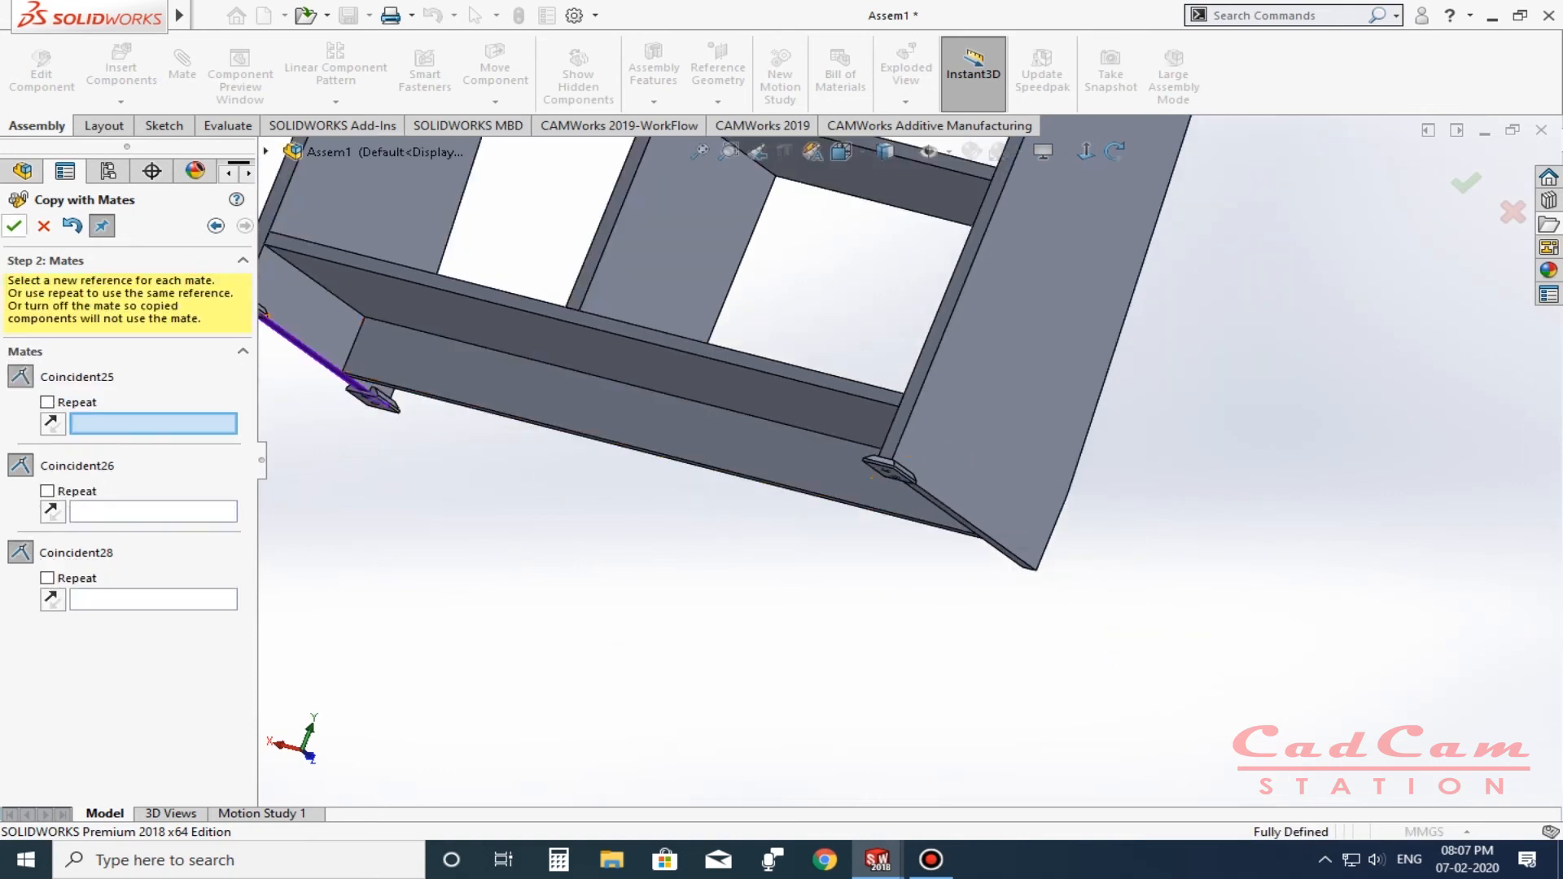
key(Escape)
Start a Copy with Mates of the front holder, using the opposite table side's bottom face as the first mate's reference.
middle_drag(855, 497, 713, 505)
scroll(814, 448, down, 5)
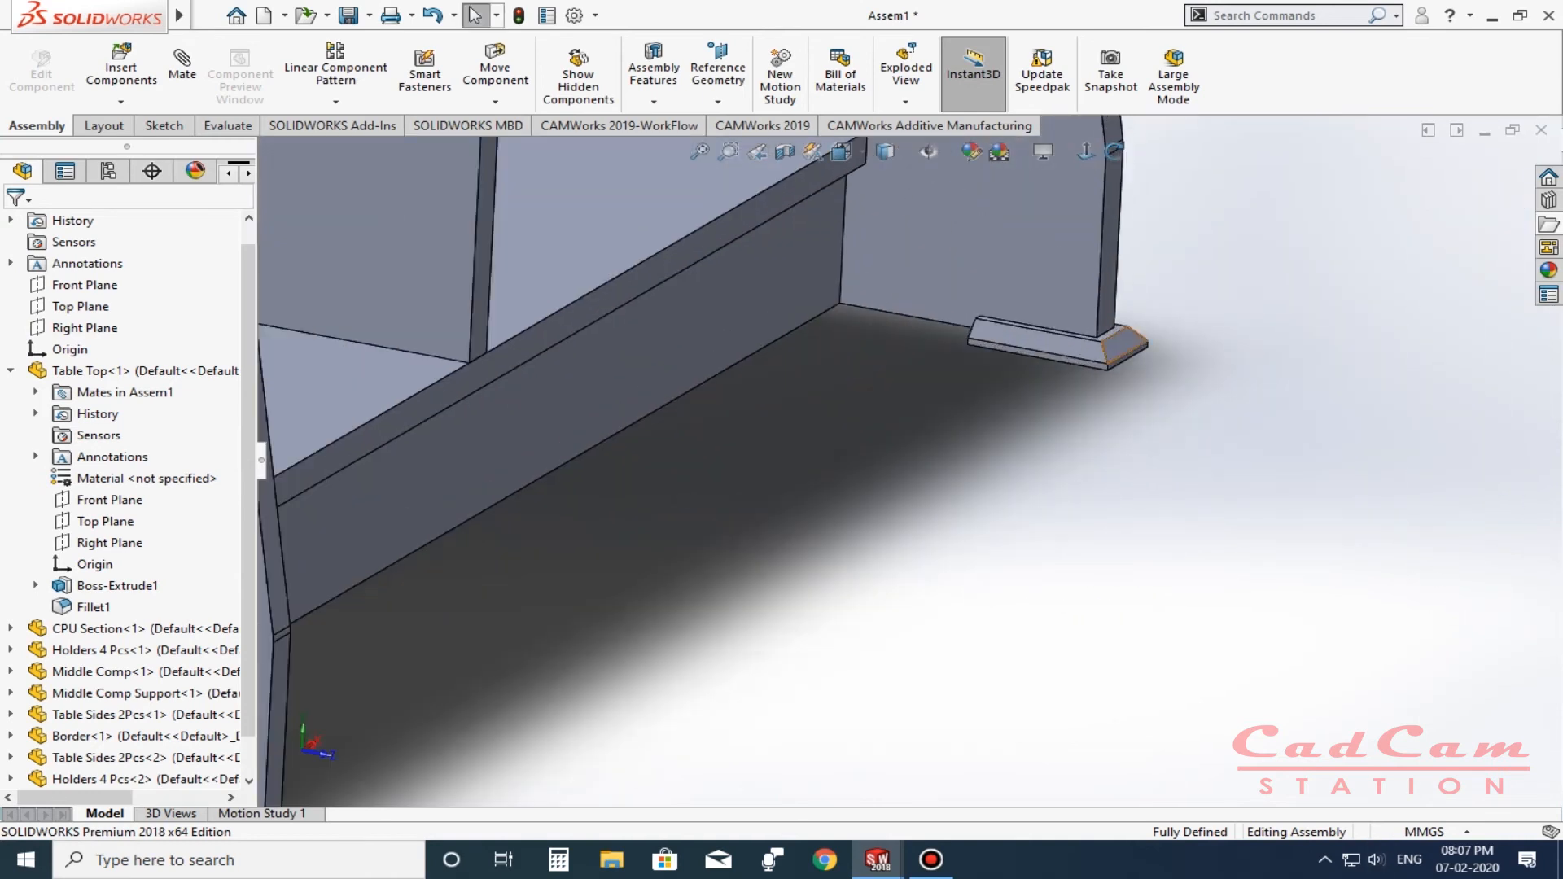
click(1123, 342)
right_click(1122, 342)
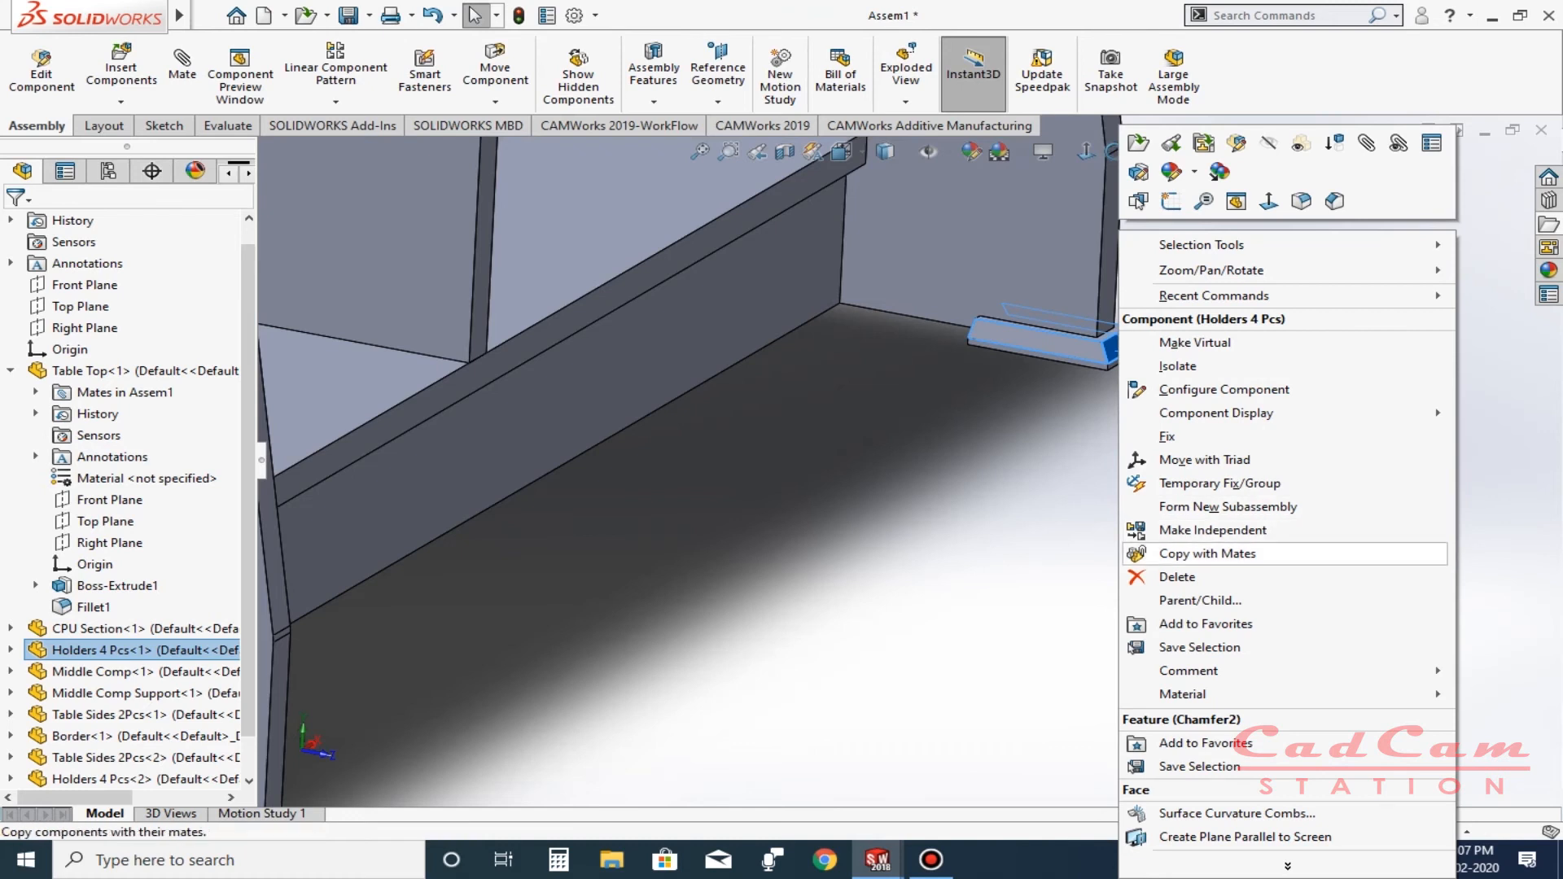
click(1207, 553)
scroll(1205, 553, up, 4)
right_click(1205, 553)
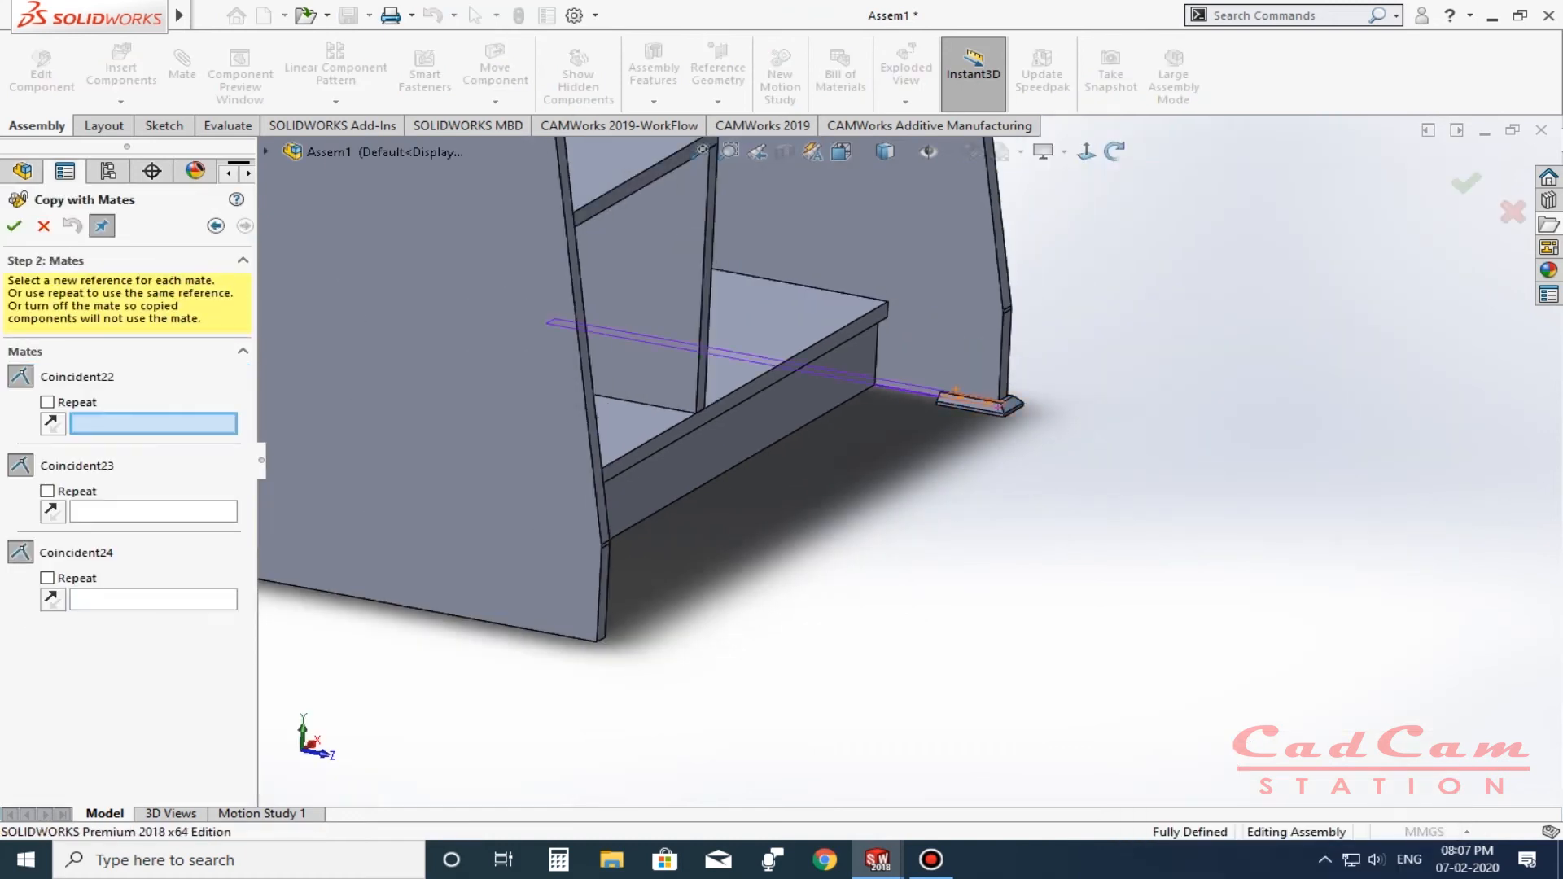
scroll(521, 603, down, 1)
middle_drag(521, 602, 578, 464)
scroll(578, 464, down, 2)
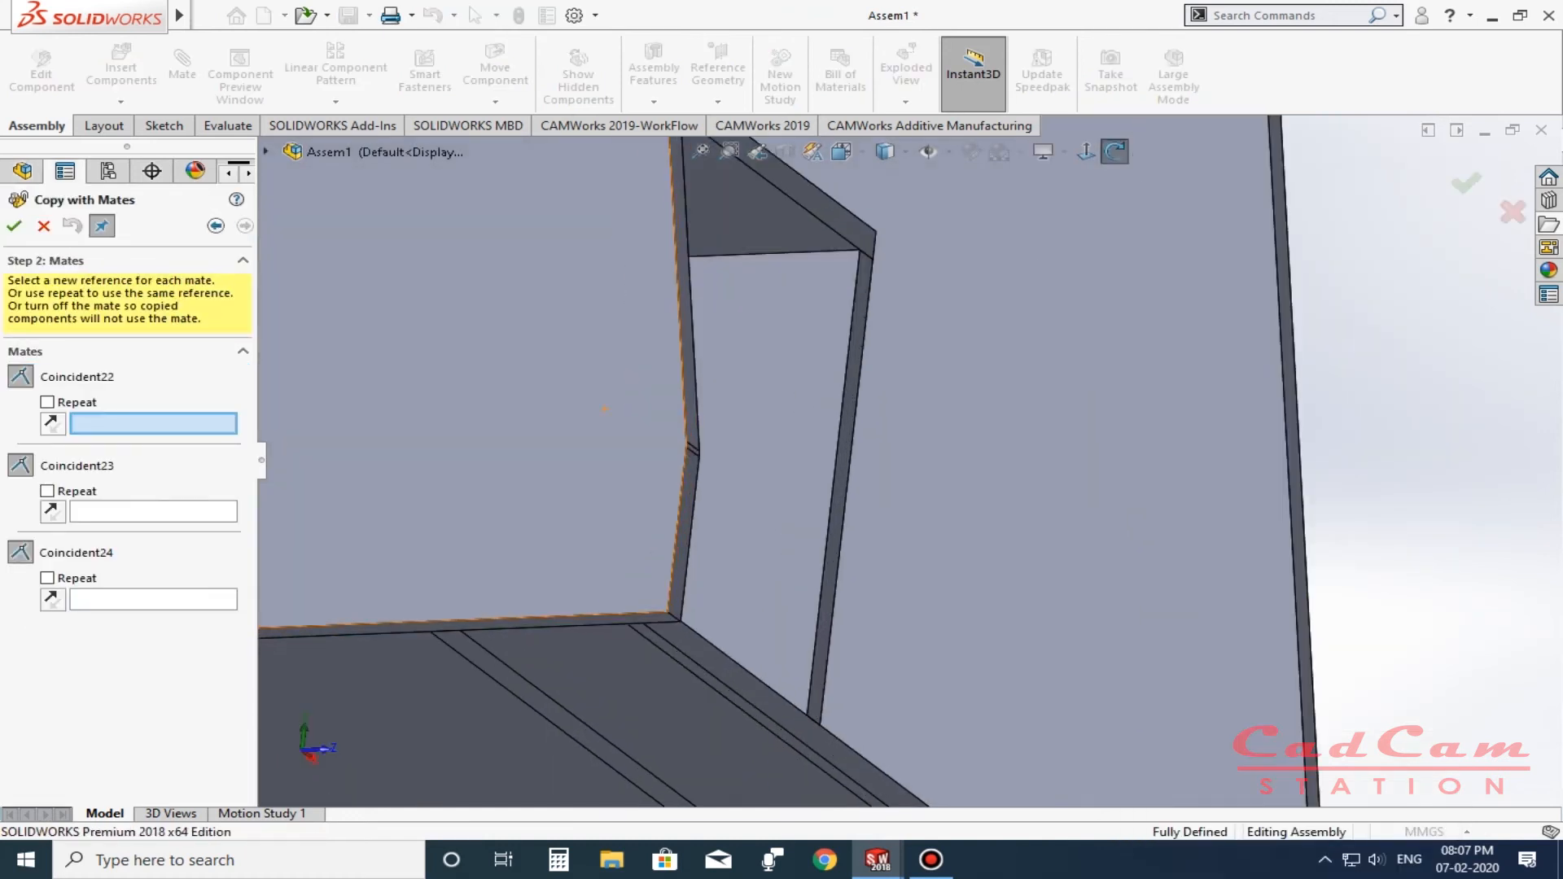
click(603, 409)
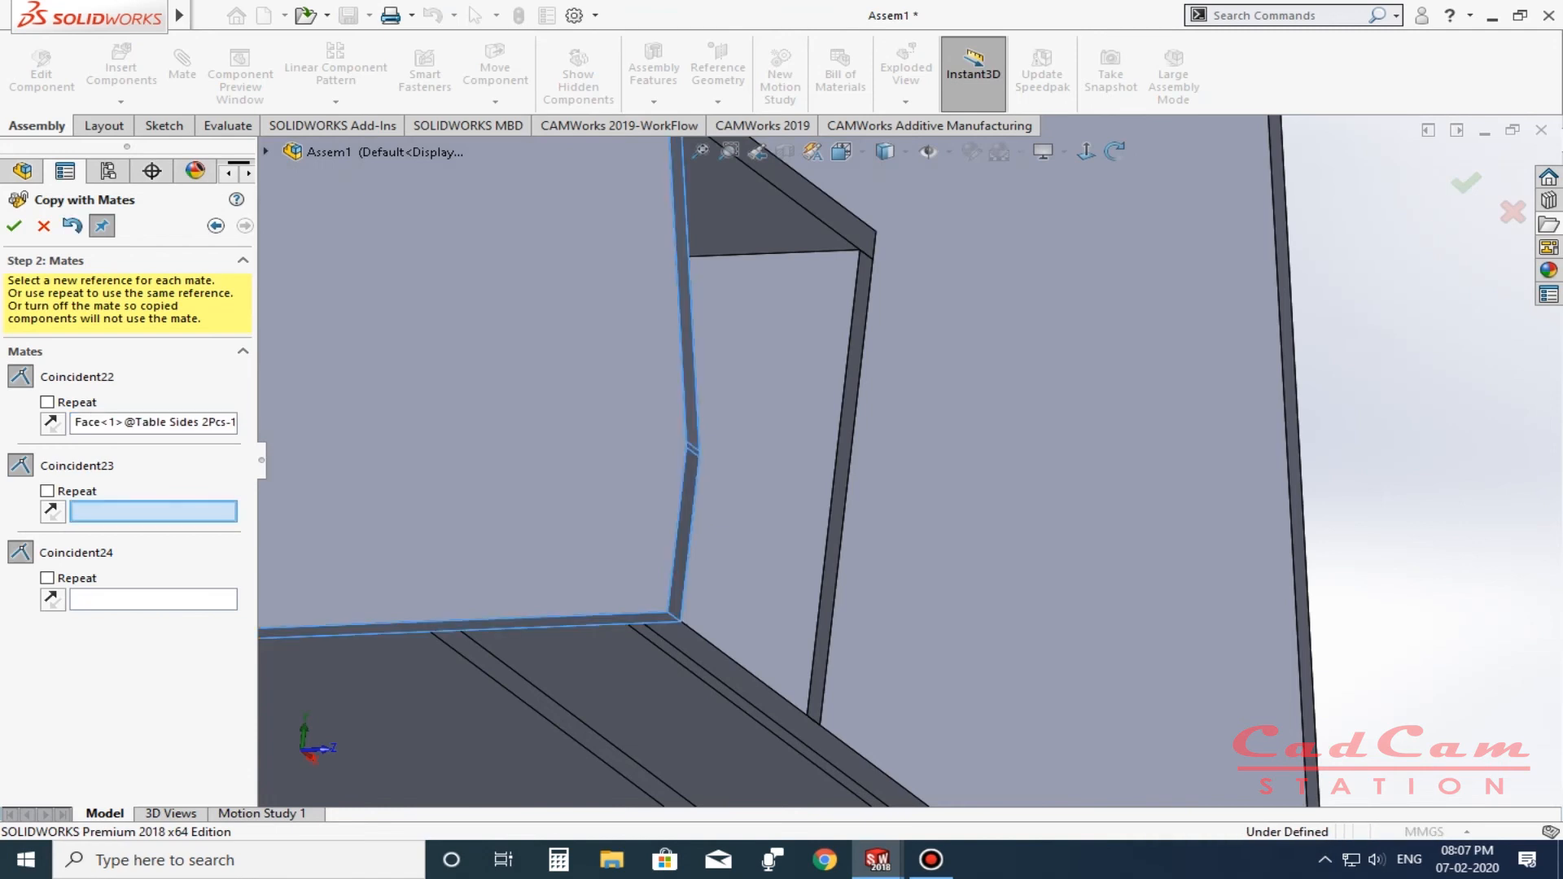
Use the opposite table side's lower front edge face and large face as the remaining references, place the copied holder and end the copying.
scroll(878, 466, up, 3)
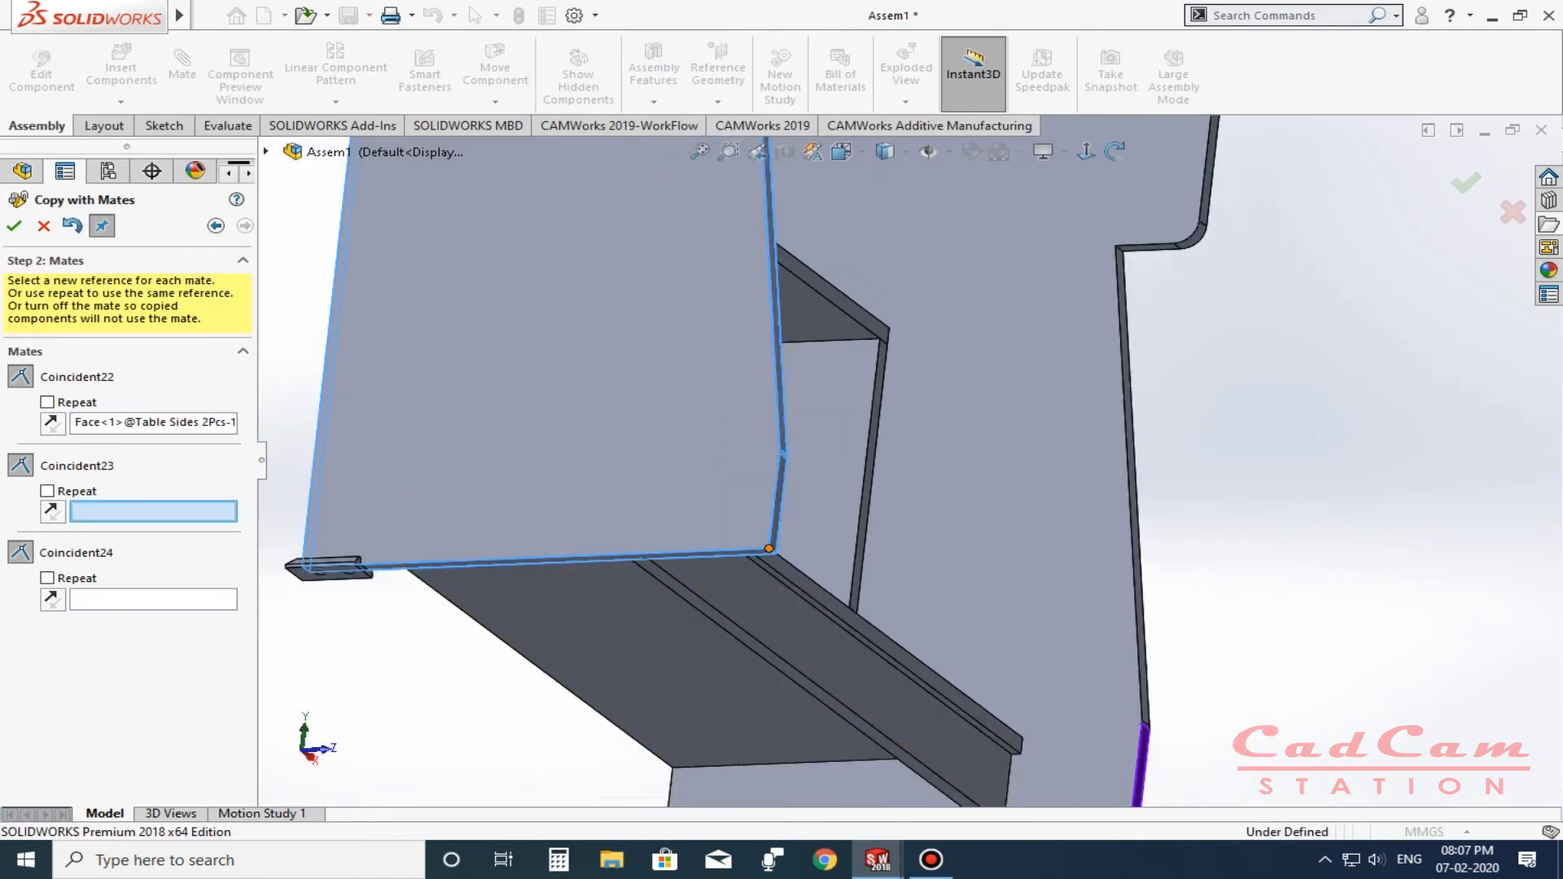
click(776, 528)
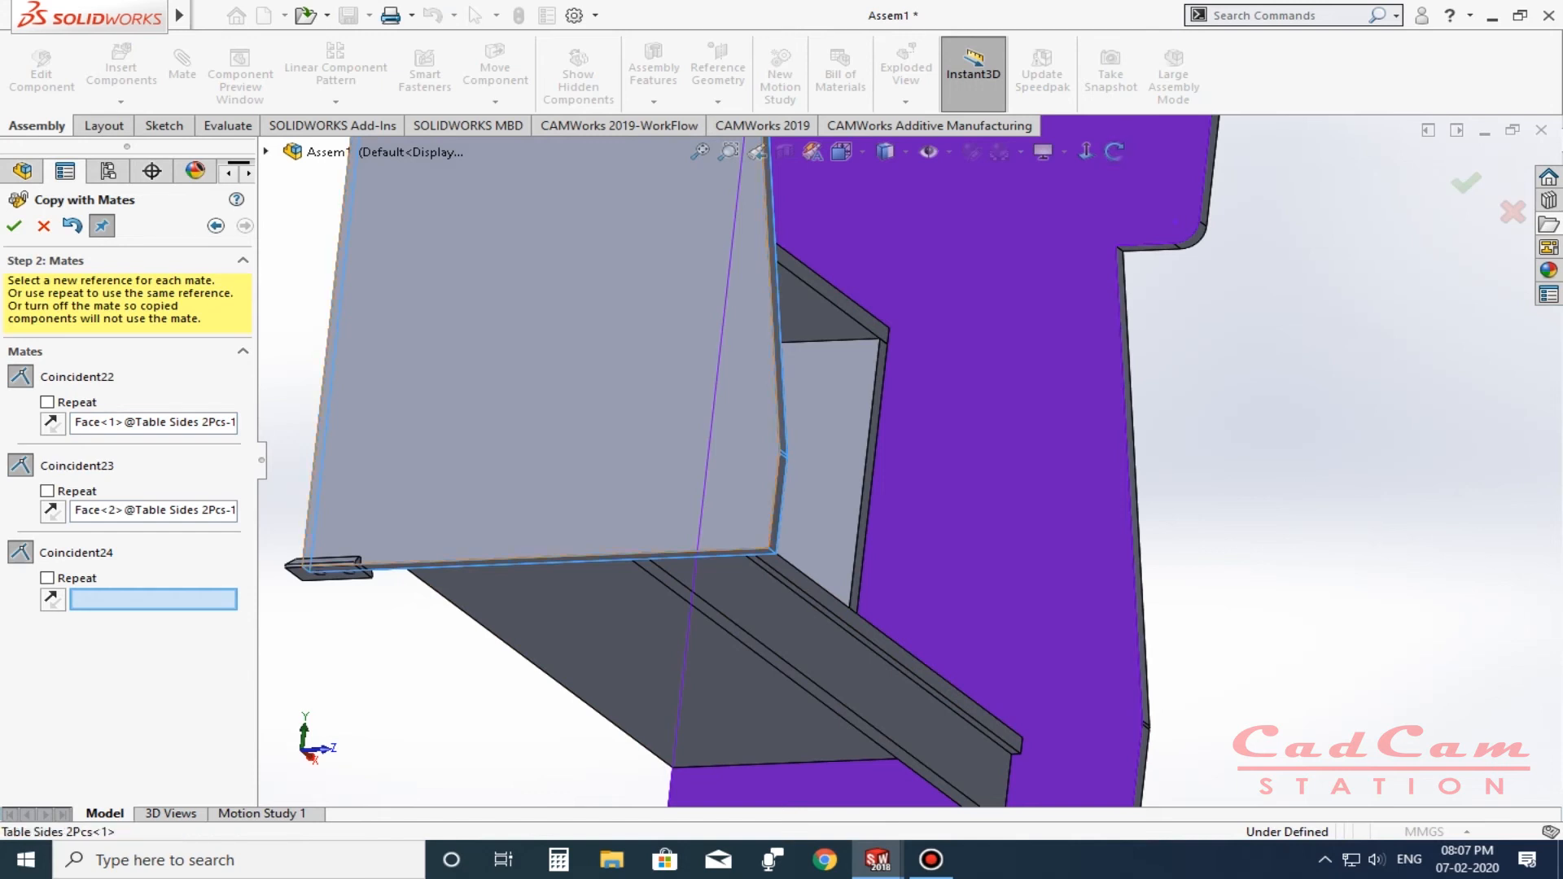
click(718, 490)
key(Return)
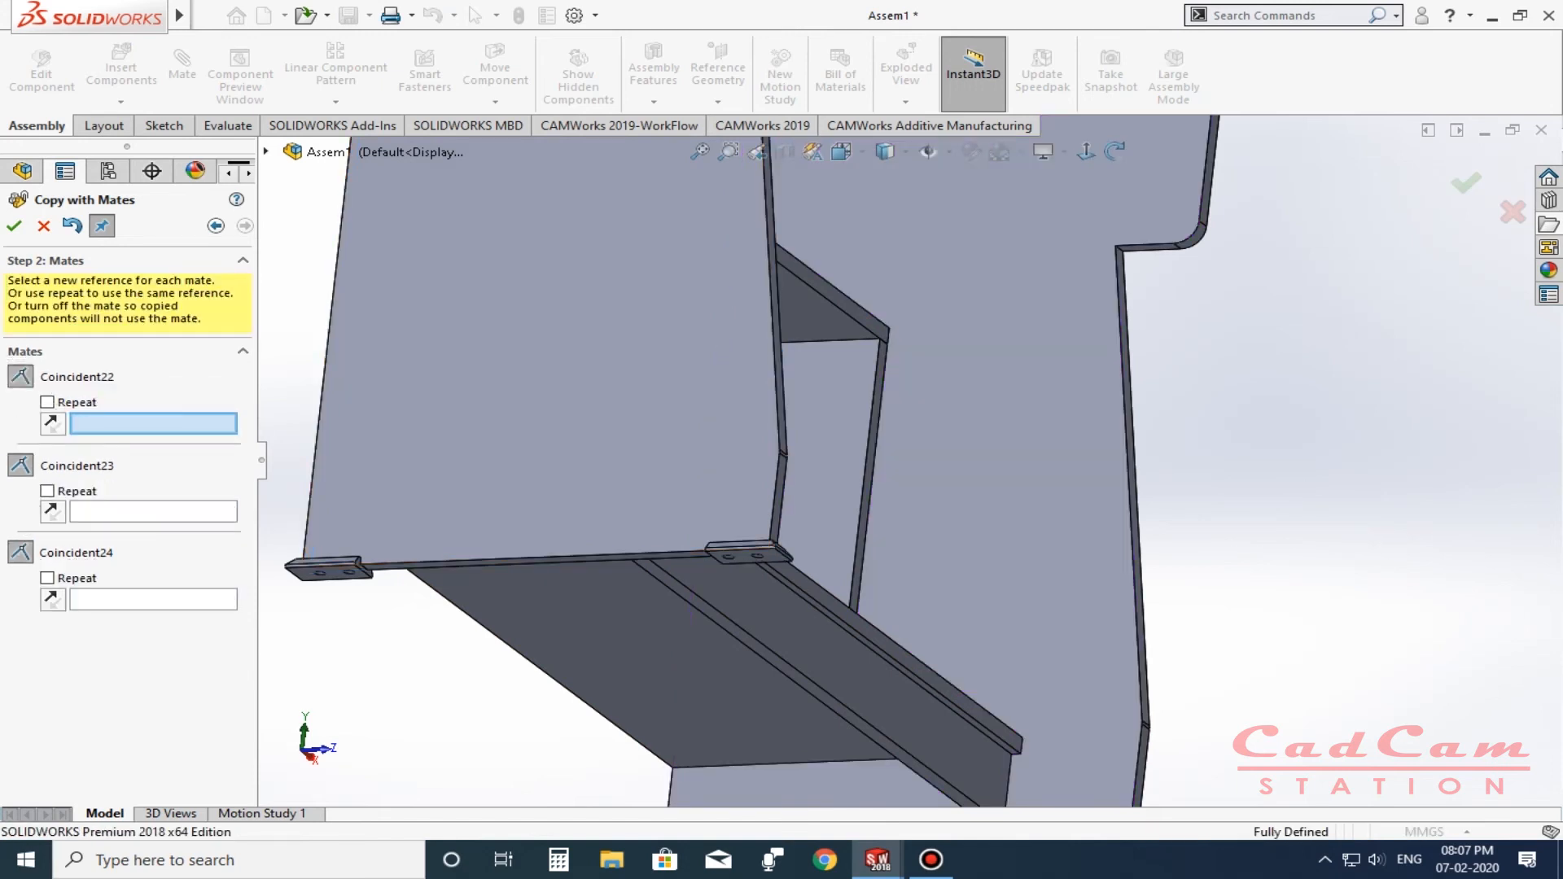
click(44, 226)
Inspect the holders fitted under the table side's corners and view the whole table.
scroll(837, 550, up, 3)
middle_drag(837, 550, 603, 645)
scroll(663, 640, down, 3)
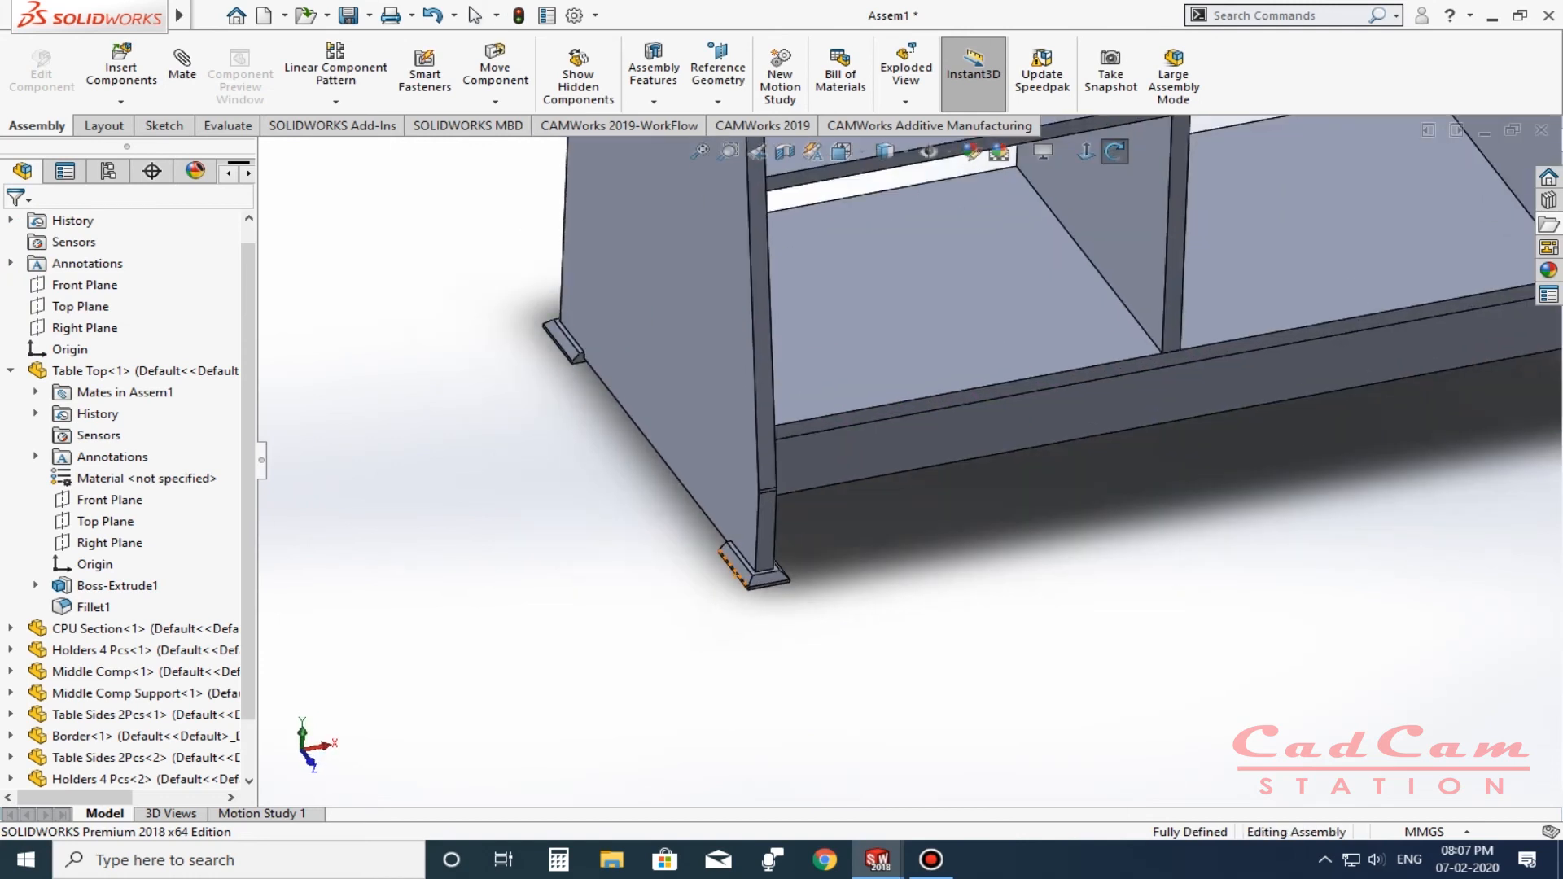
scroll(736, 588, down, 5)
middle_drag(777, 576, 769, 541)
scroll(769, 541, up, 2)
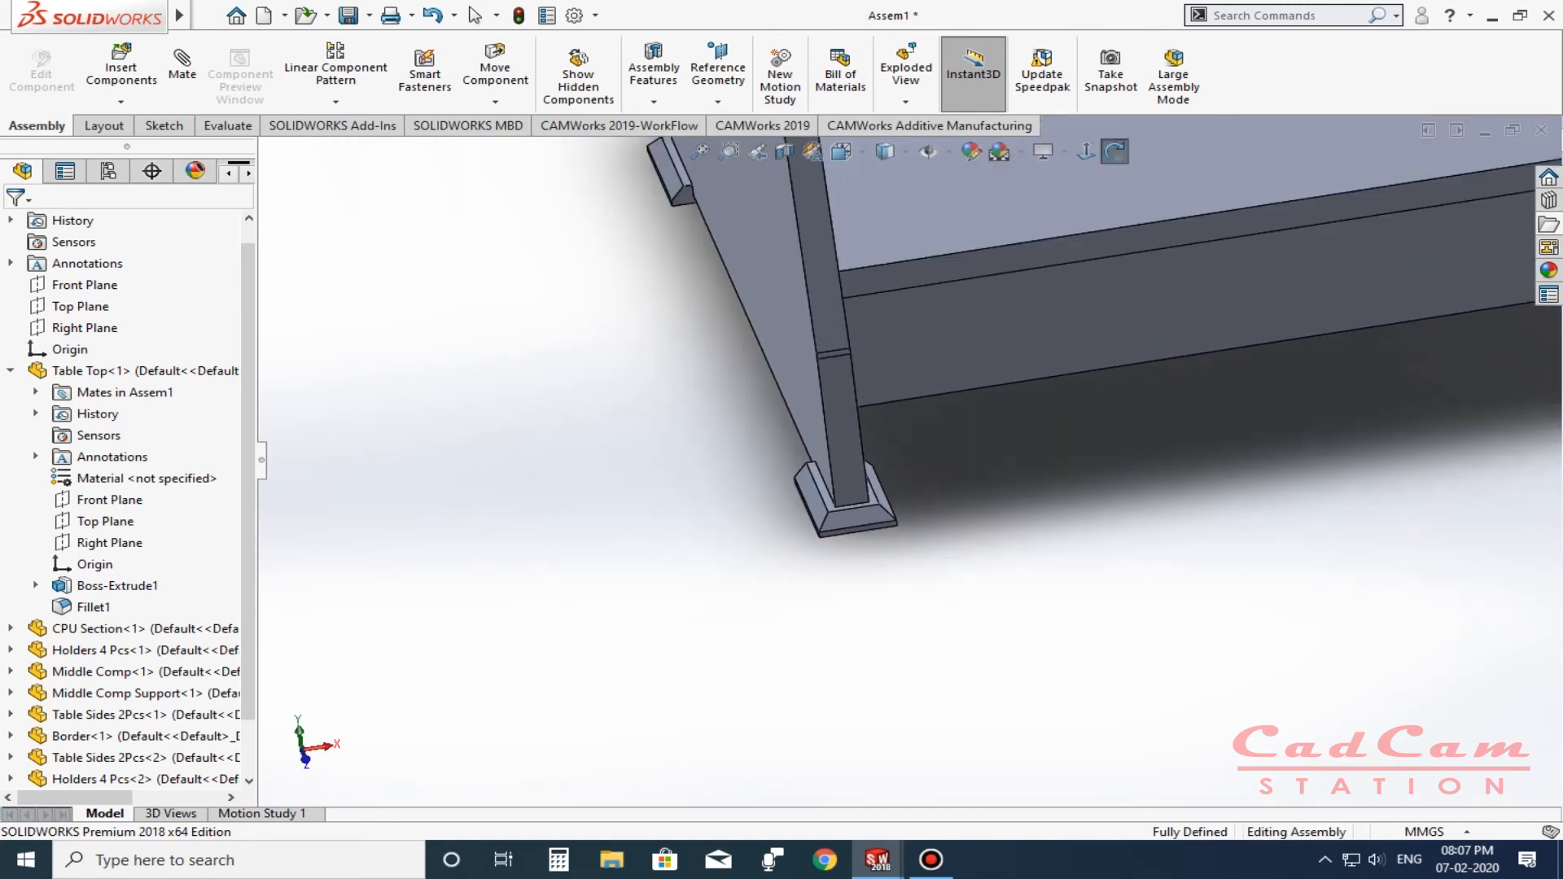
scroll(879, 462, up, 7)
middle_drag(879, 462, 928, 382)
key(f)
Save the assembly in the Computer Table folder as Comp Table Full Assly.
click(369, 16)
click(394, 63)
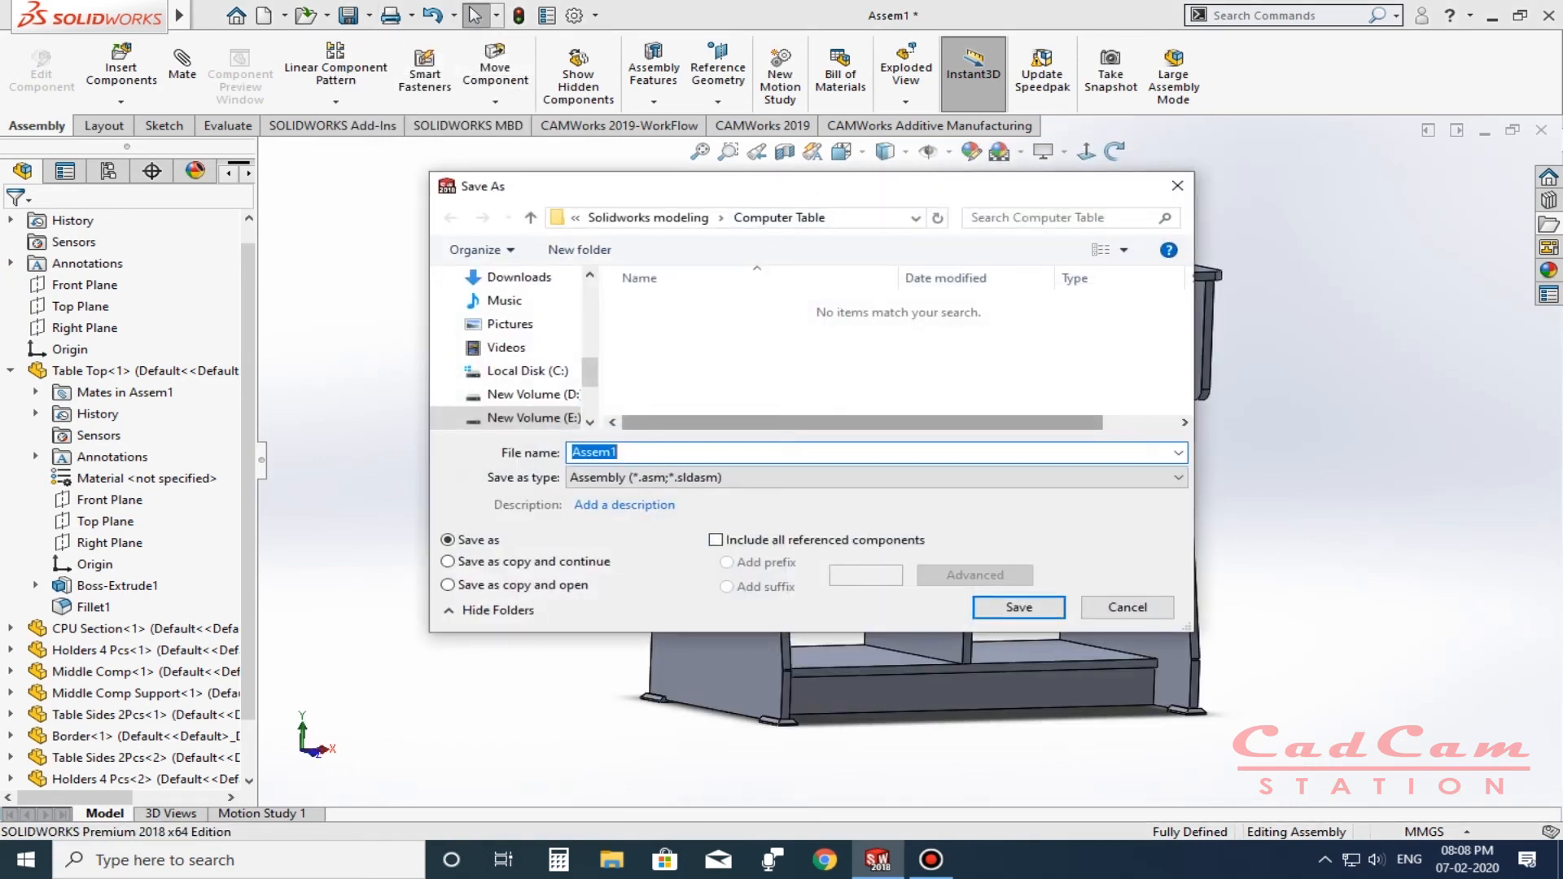
text(Comp Table Full)
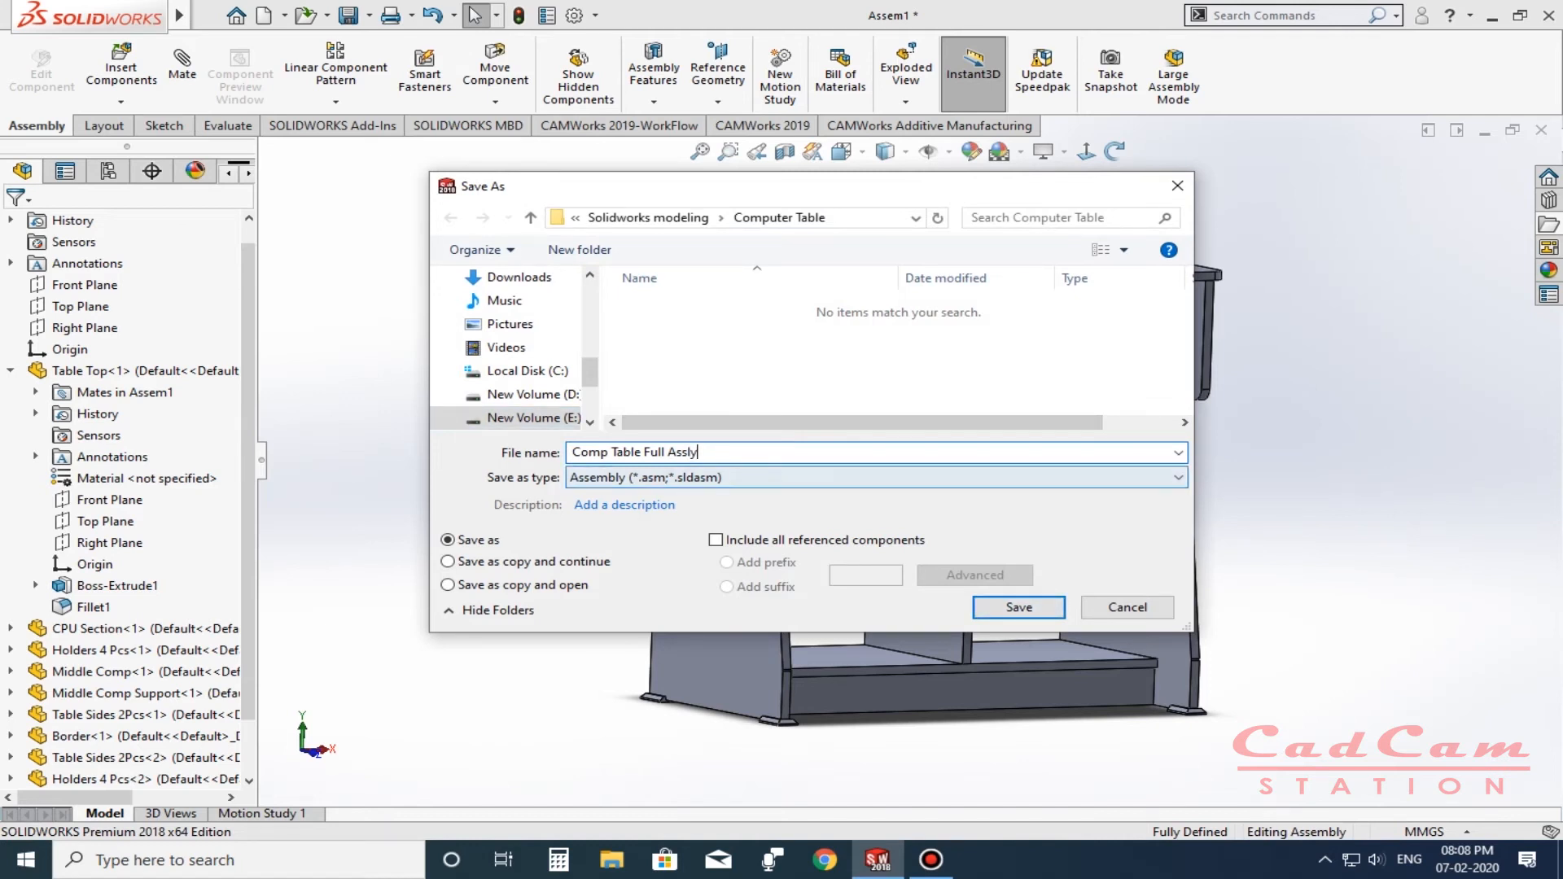
key(Return)
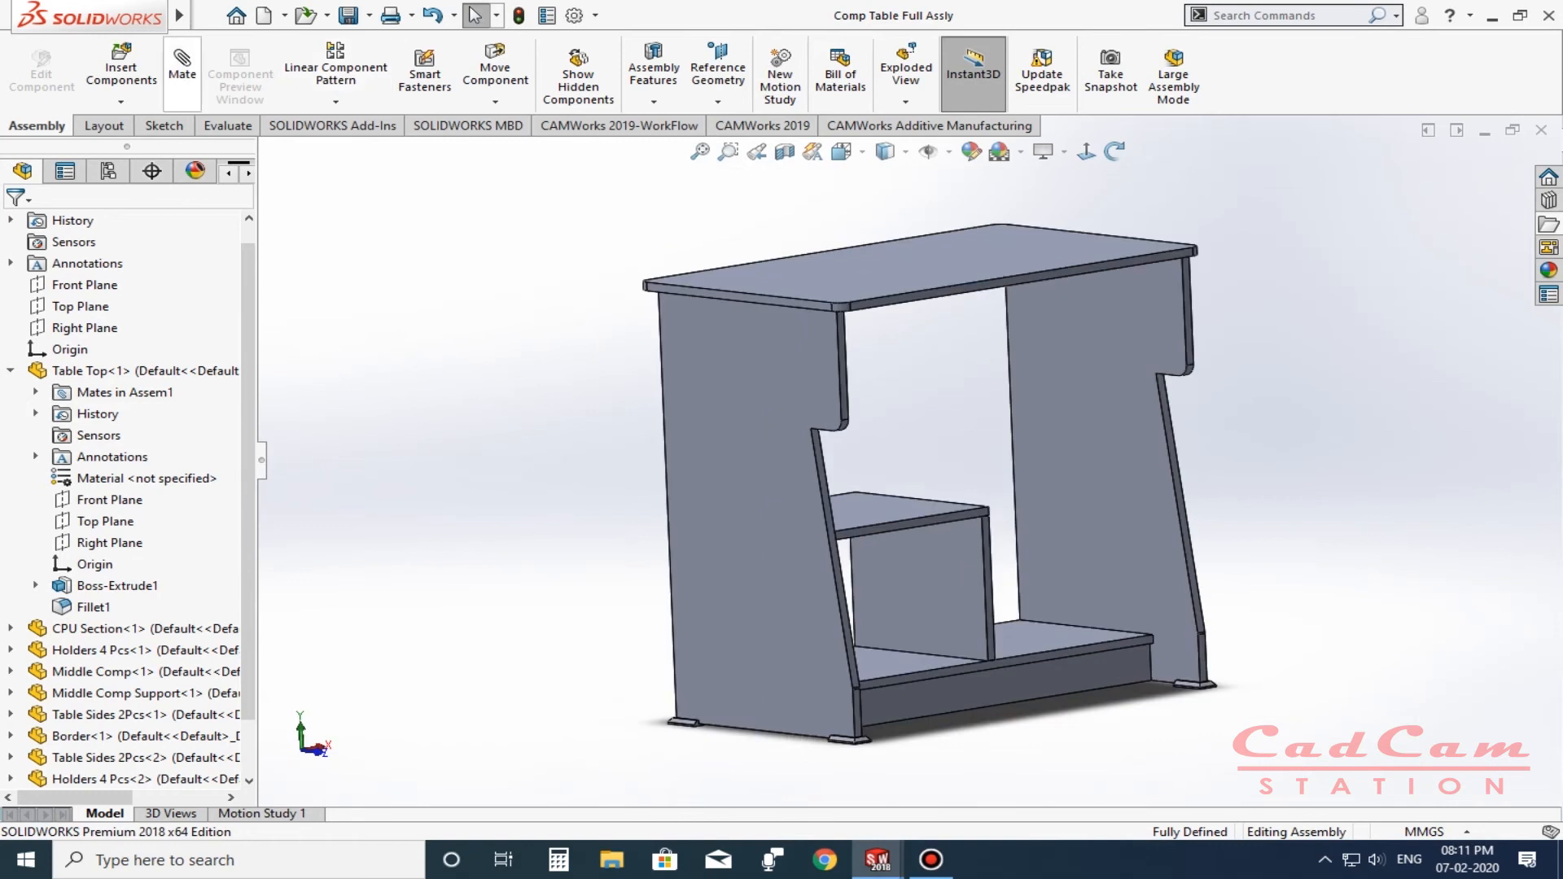
Insert the KeyBoard Bottom Fix Plate below the table top and pull it out toward the table's front.
click(109, 443)
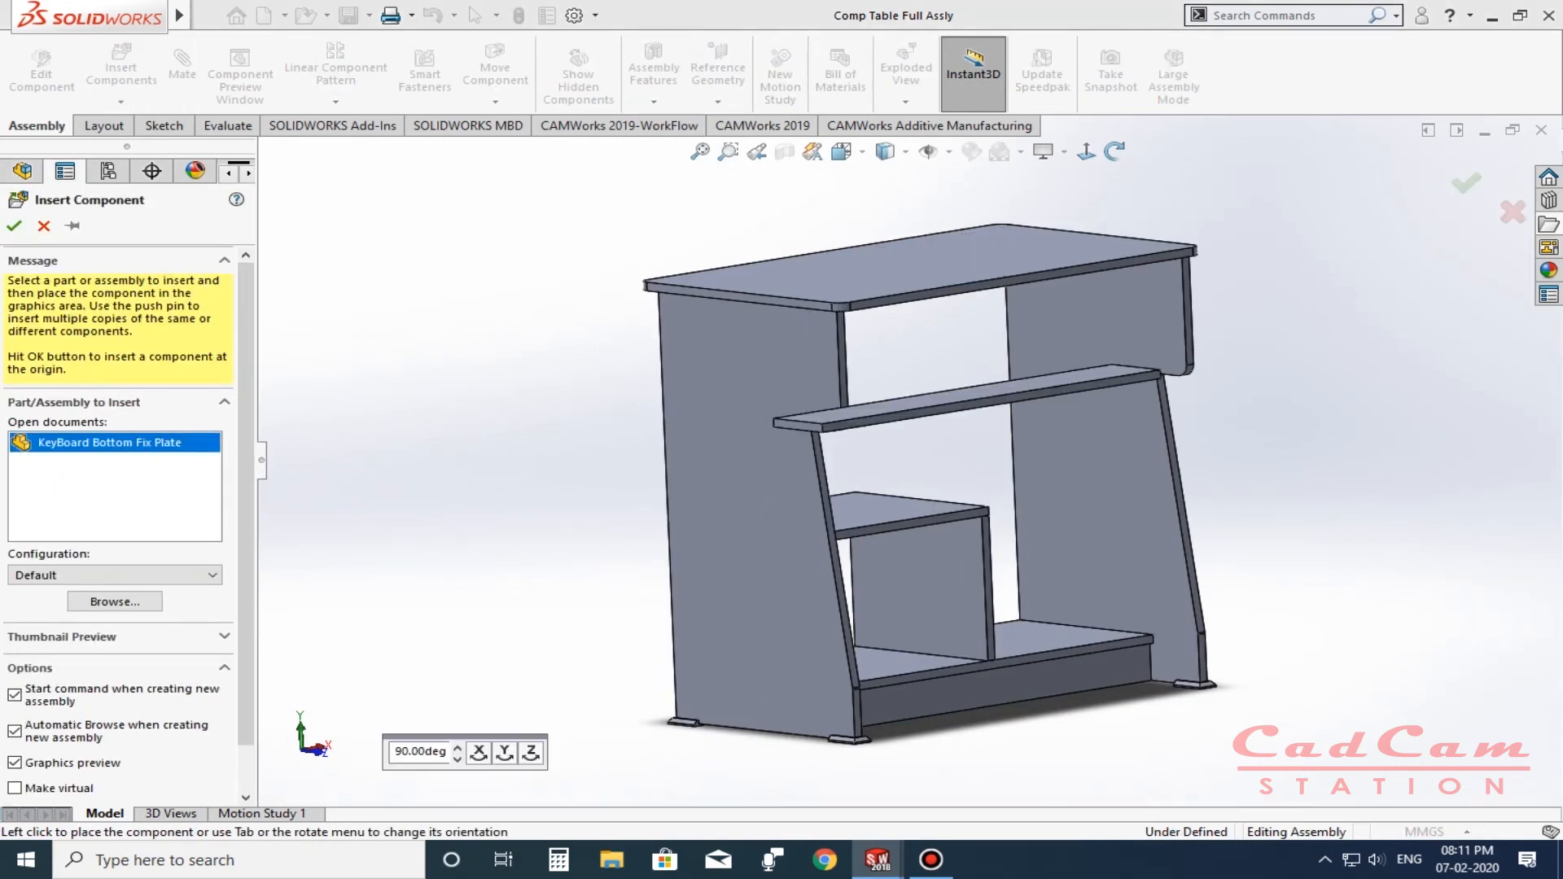
click(1017, 366)
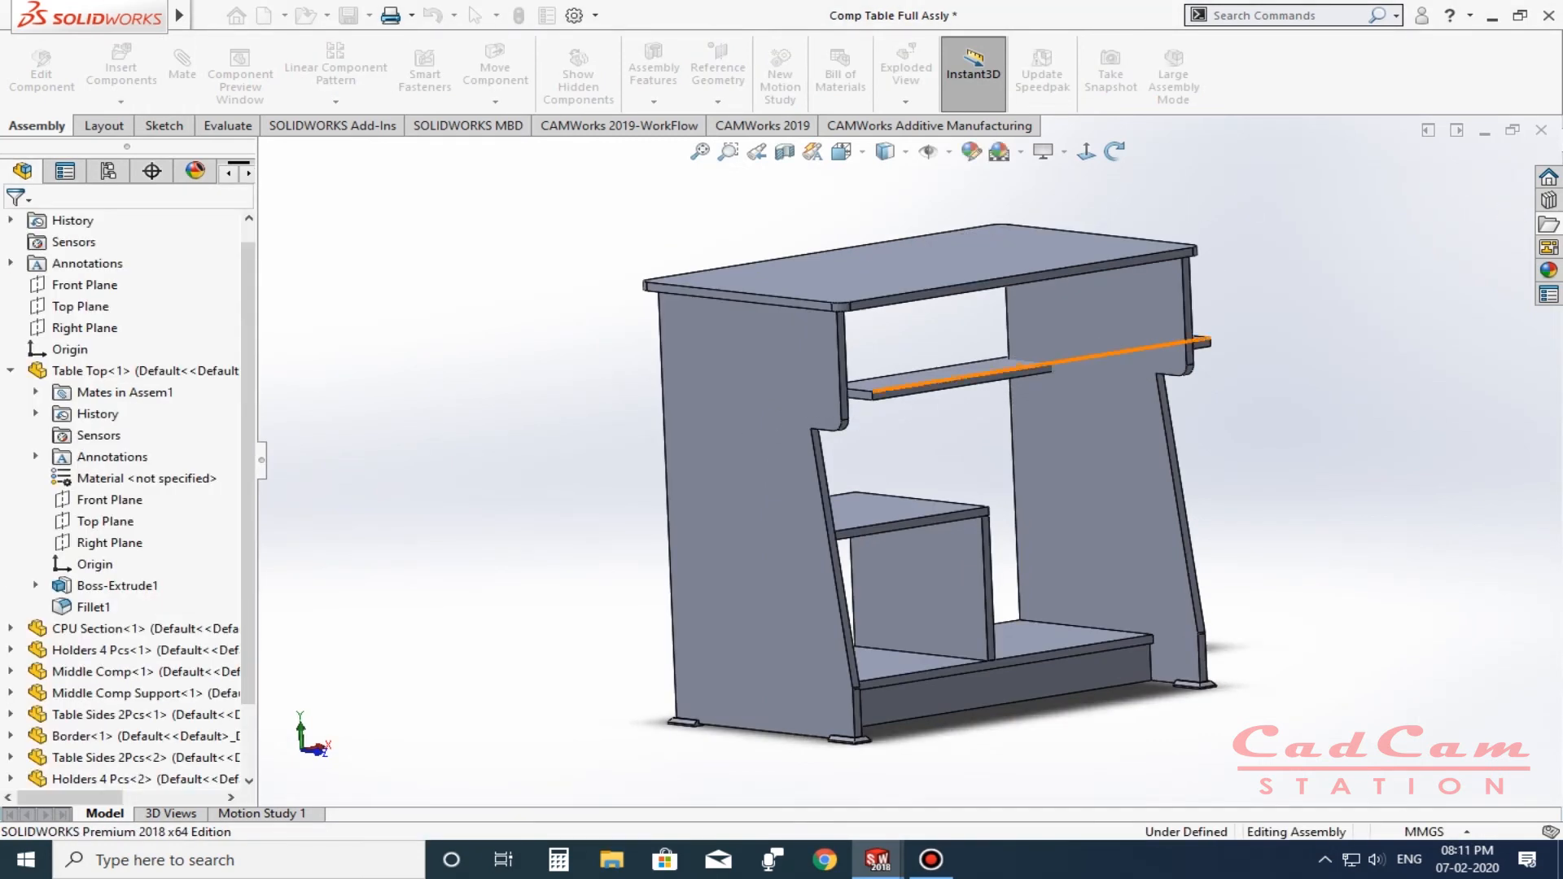
click(1115, 151)
drag(1131, 456, 989, 464)
drag(1169, 398, 933, 393)
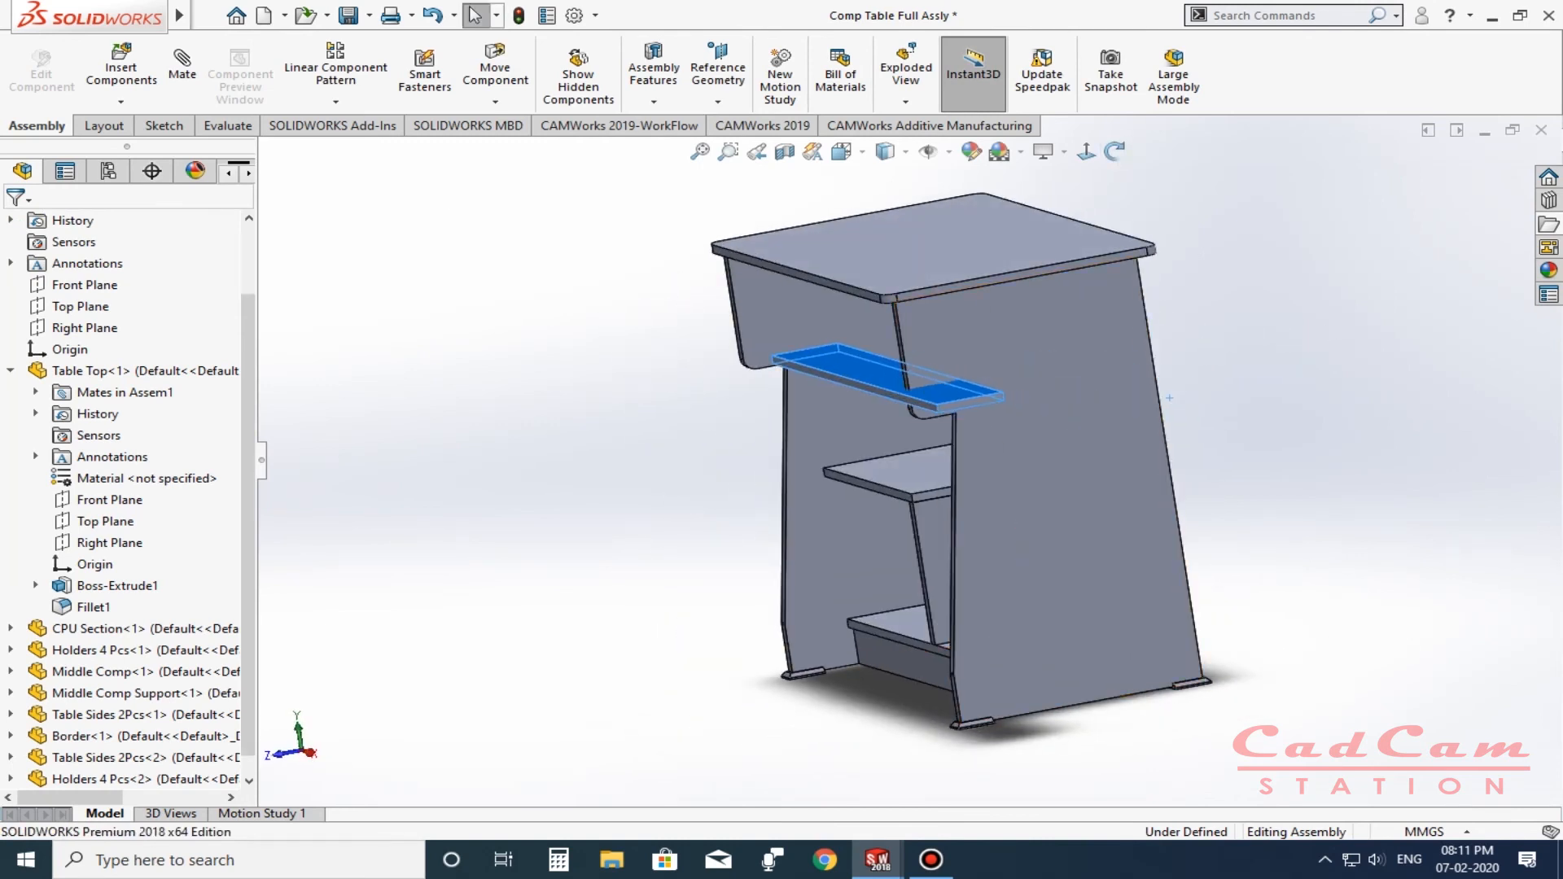
Add a coincident mate between the keyboard plate's end face and the table side's inner face.
middle_drag(932, 393, 1132, 323)
scroll(948, 375, down, 2)
scroll(943, 377, down, 2)
click(931, 382)
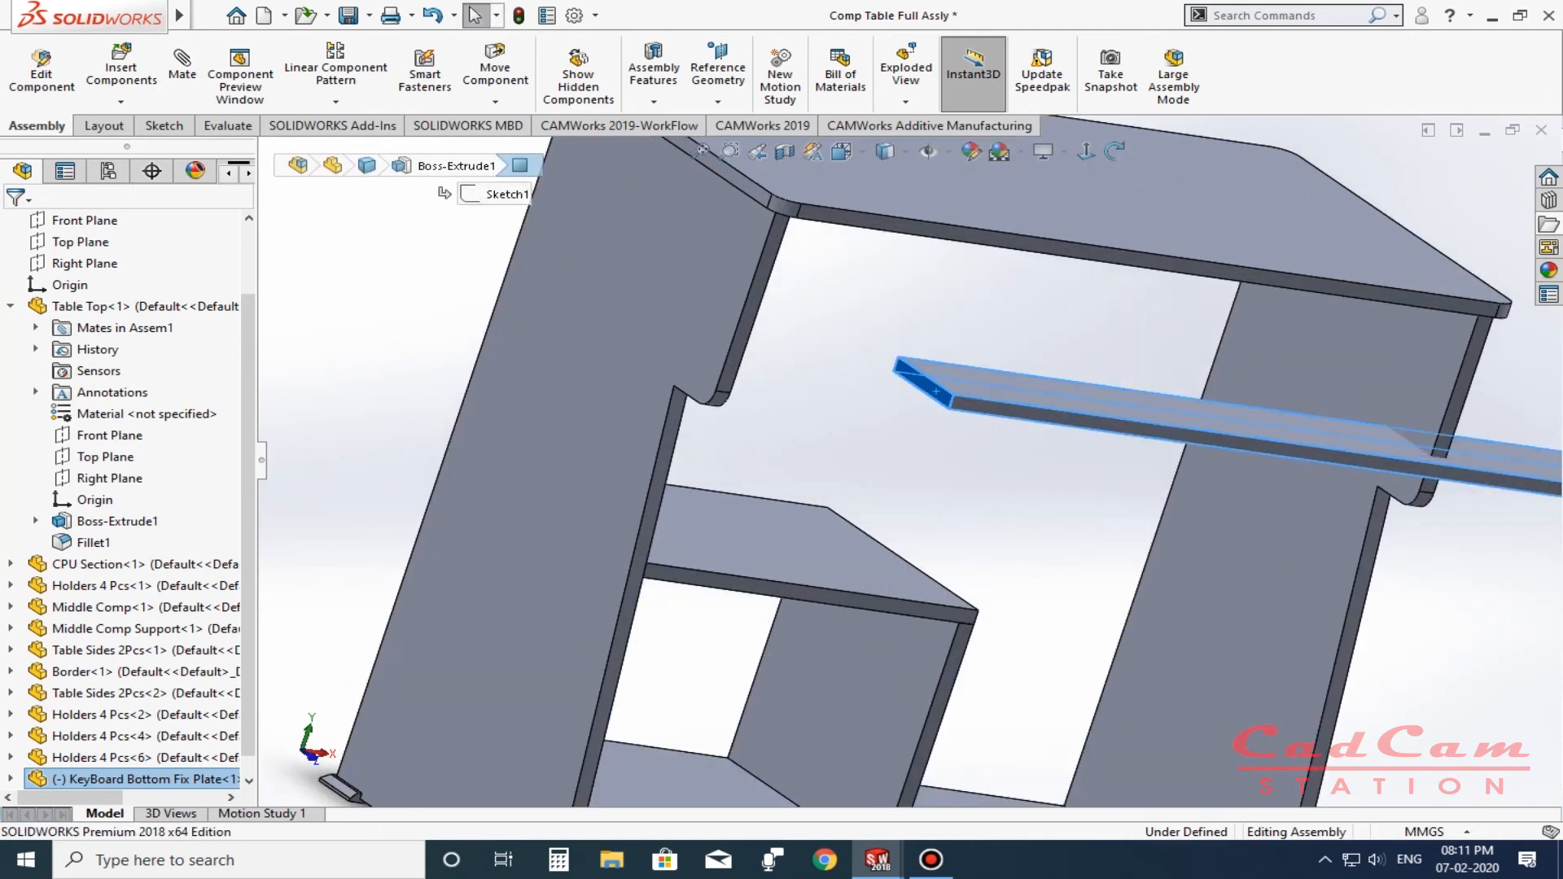
click(181, 74)
middle_drag(1205, 407, 1034, 382)
click(863, 342)
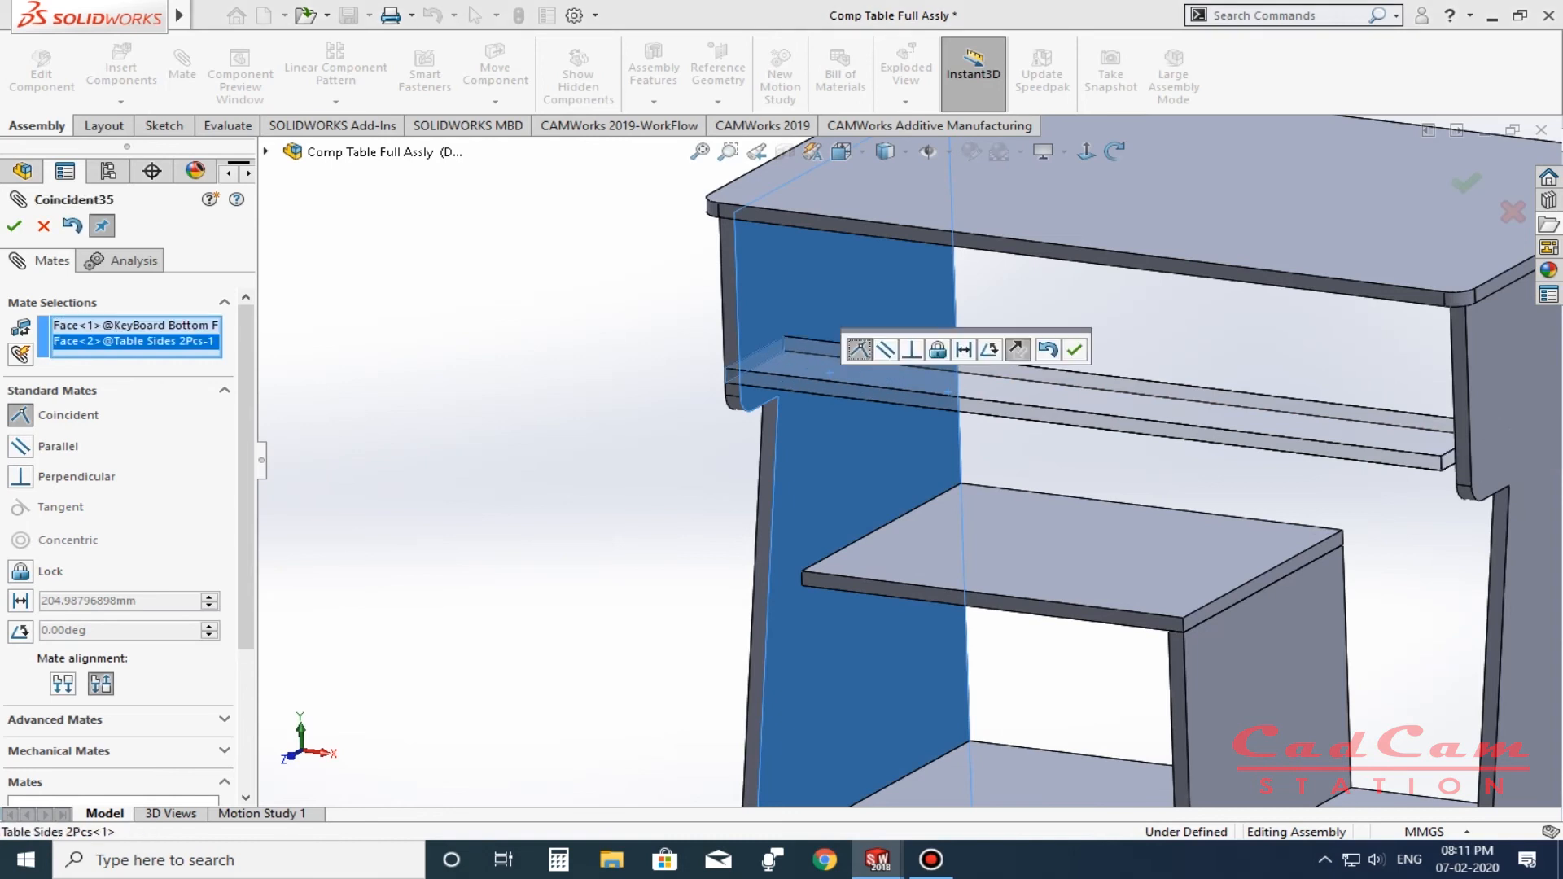
click(1071, 349)
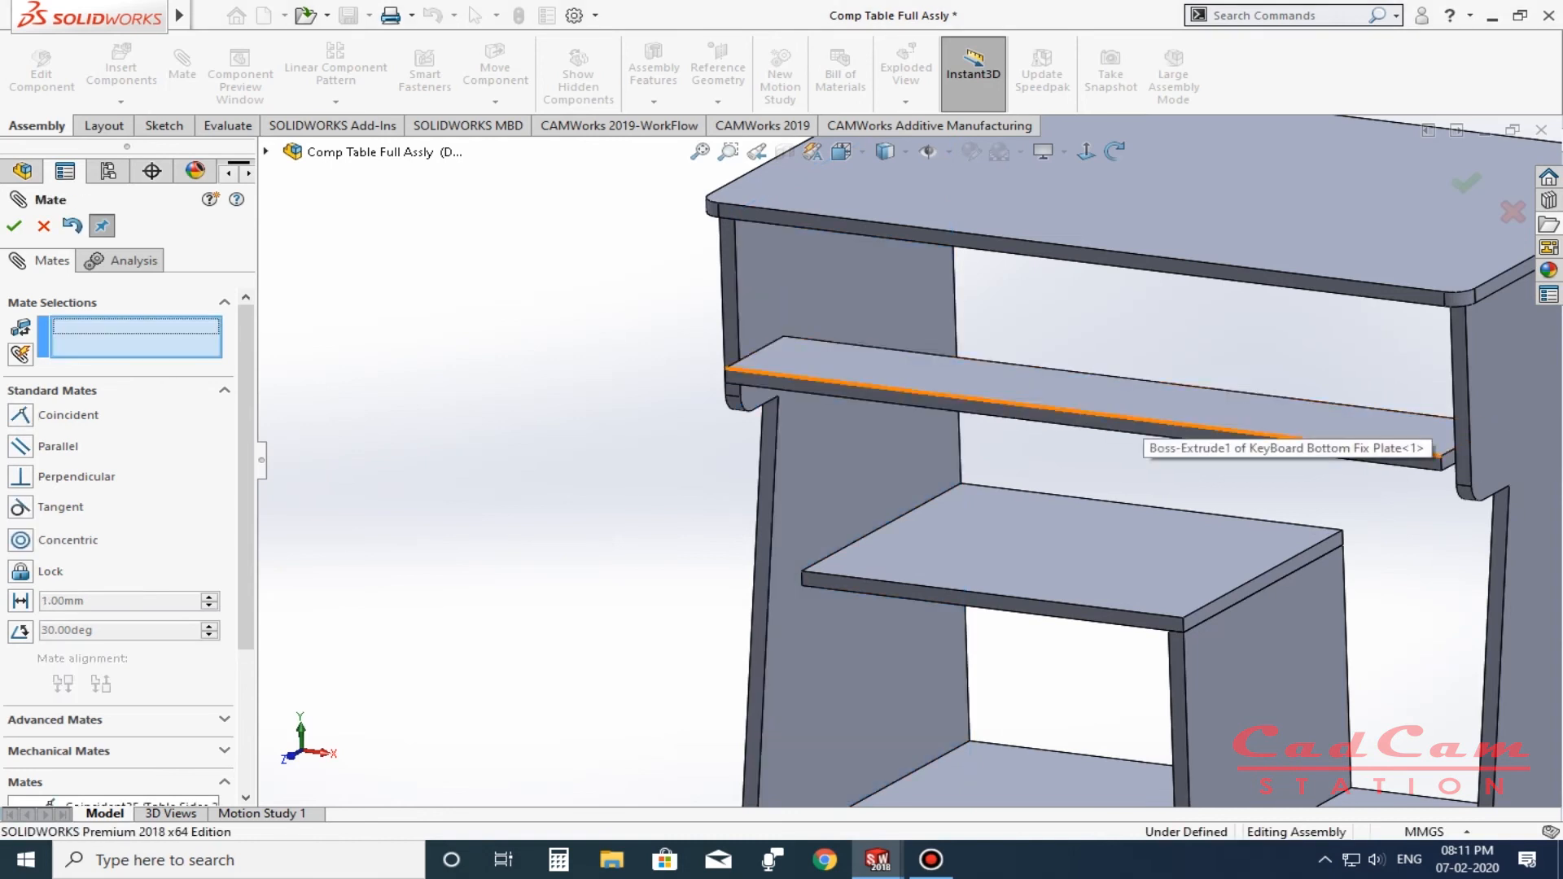
Add a 130 mm distance mate between the keyboard plate's top face and the table top's underside.
click(1229, 424)
middle_drag(948, 392, 924, 277)
scroll(920, 273, up, 4)
scroll(905, 253, down, 5)
scroll(905, 244, down, 2)
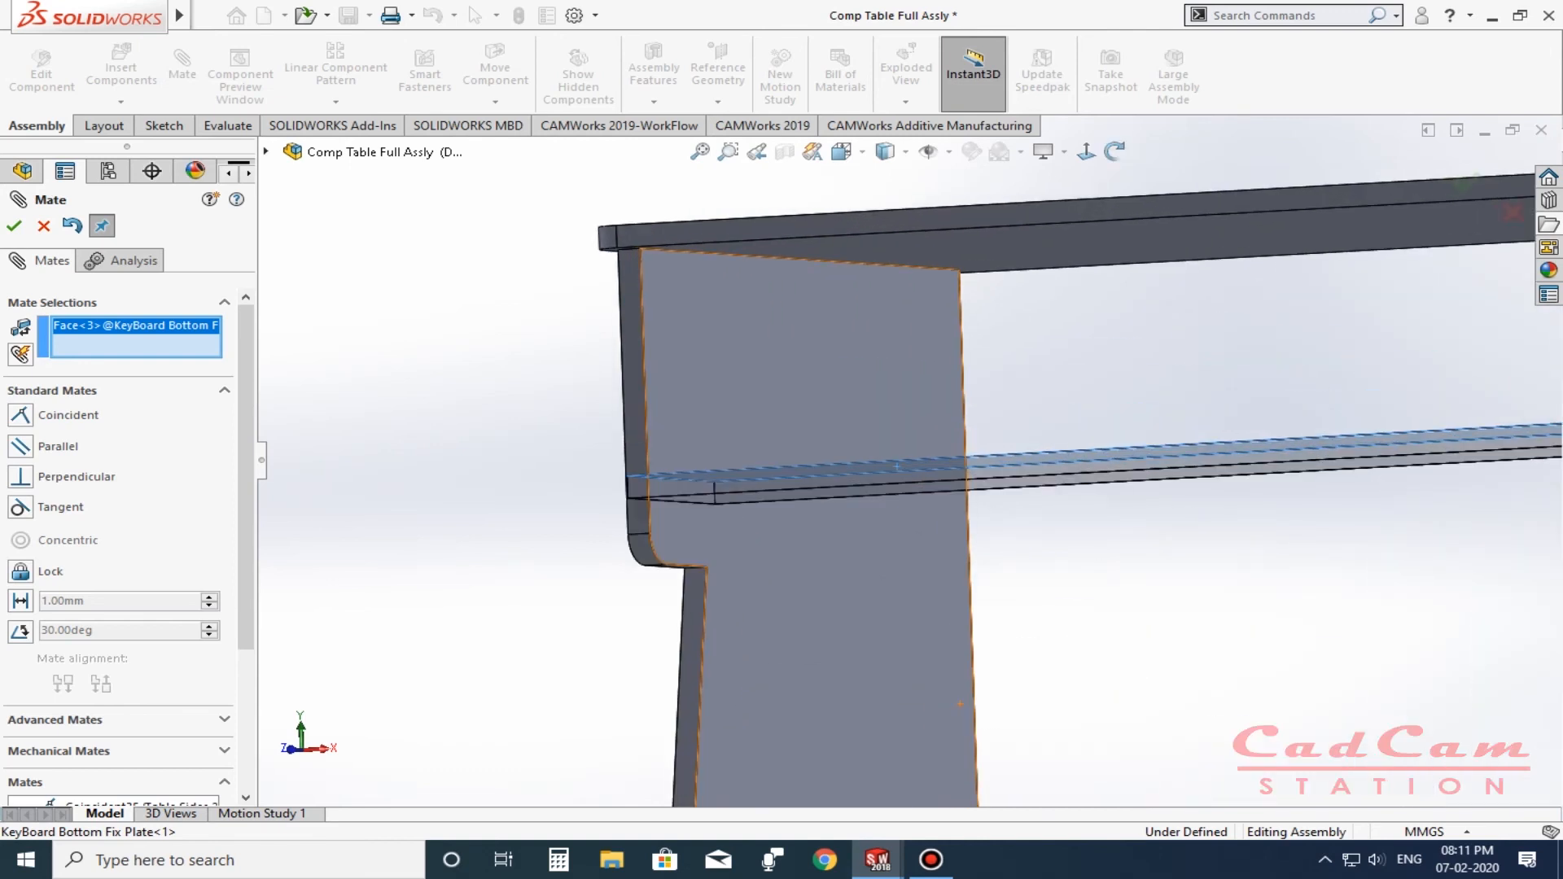
click(909, 255)
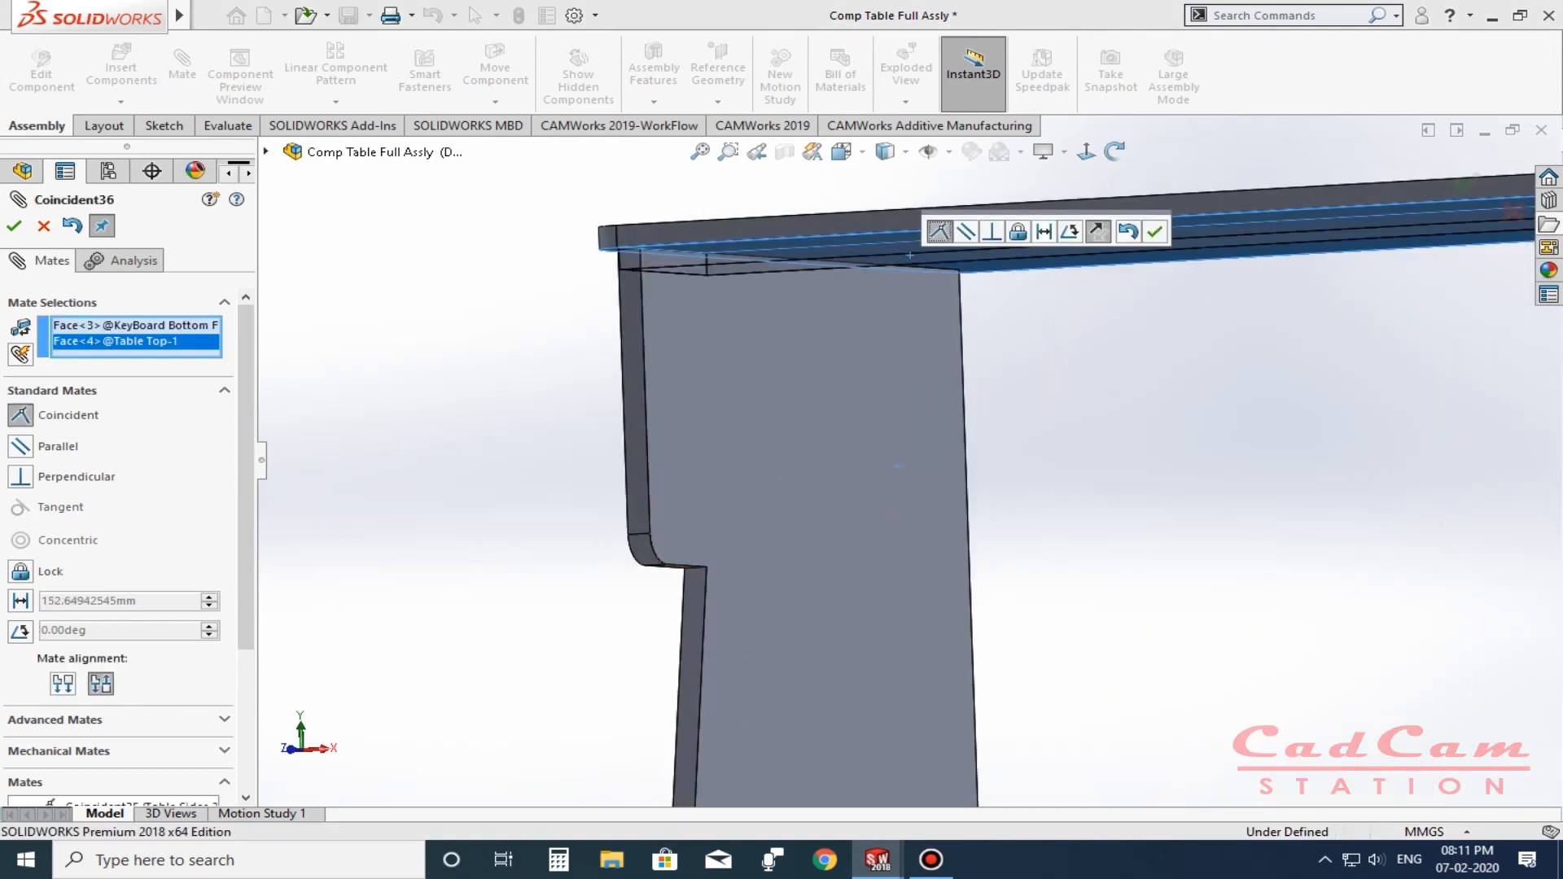
click(1044, 232)
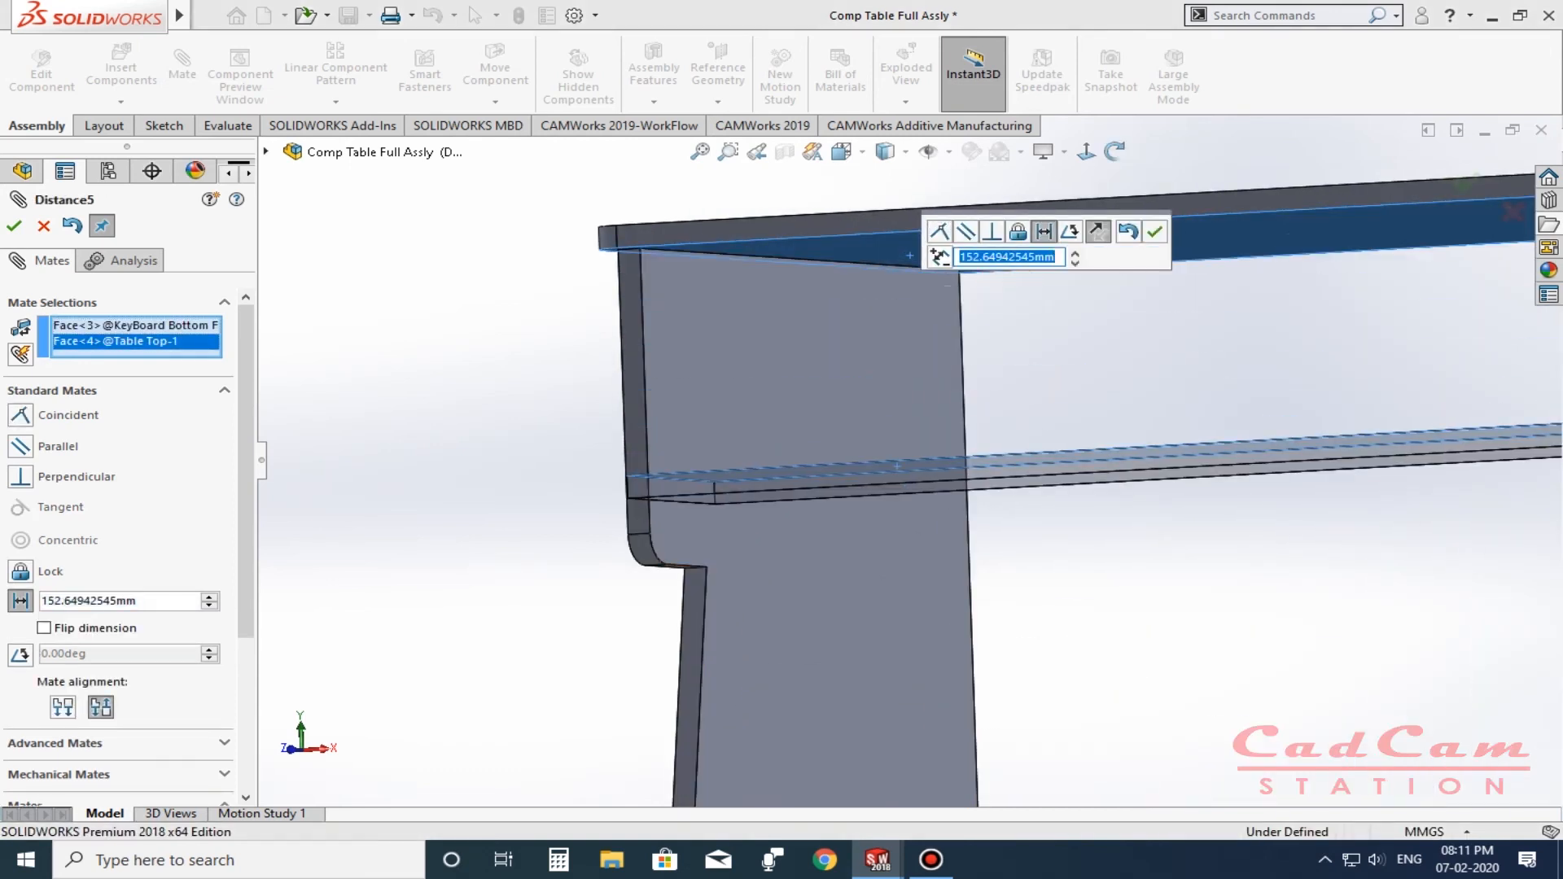
key(Return)
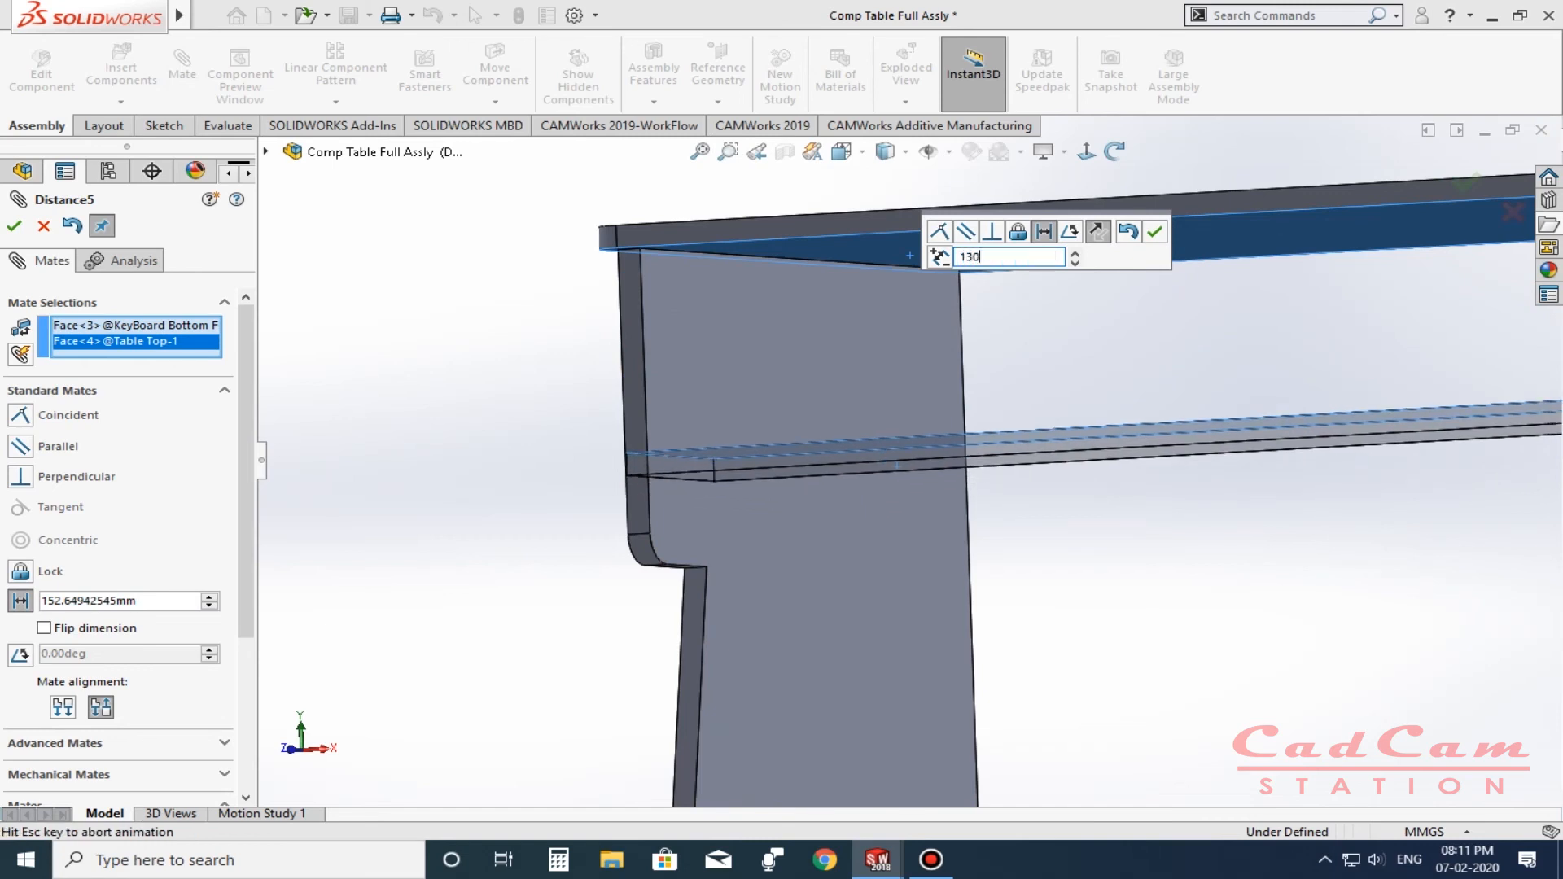
click(1154, 231)
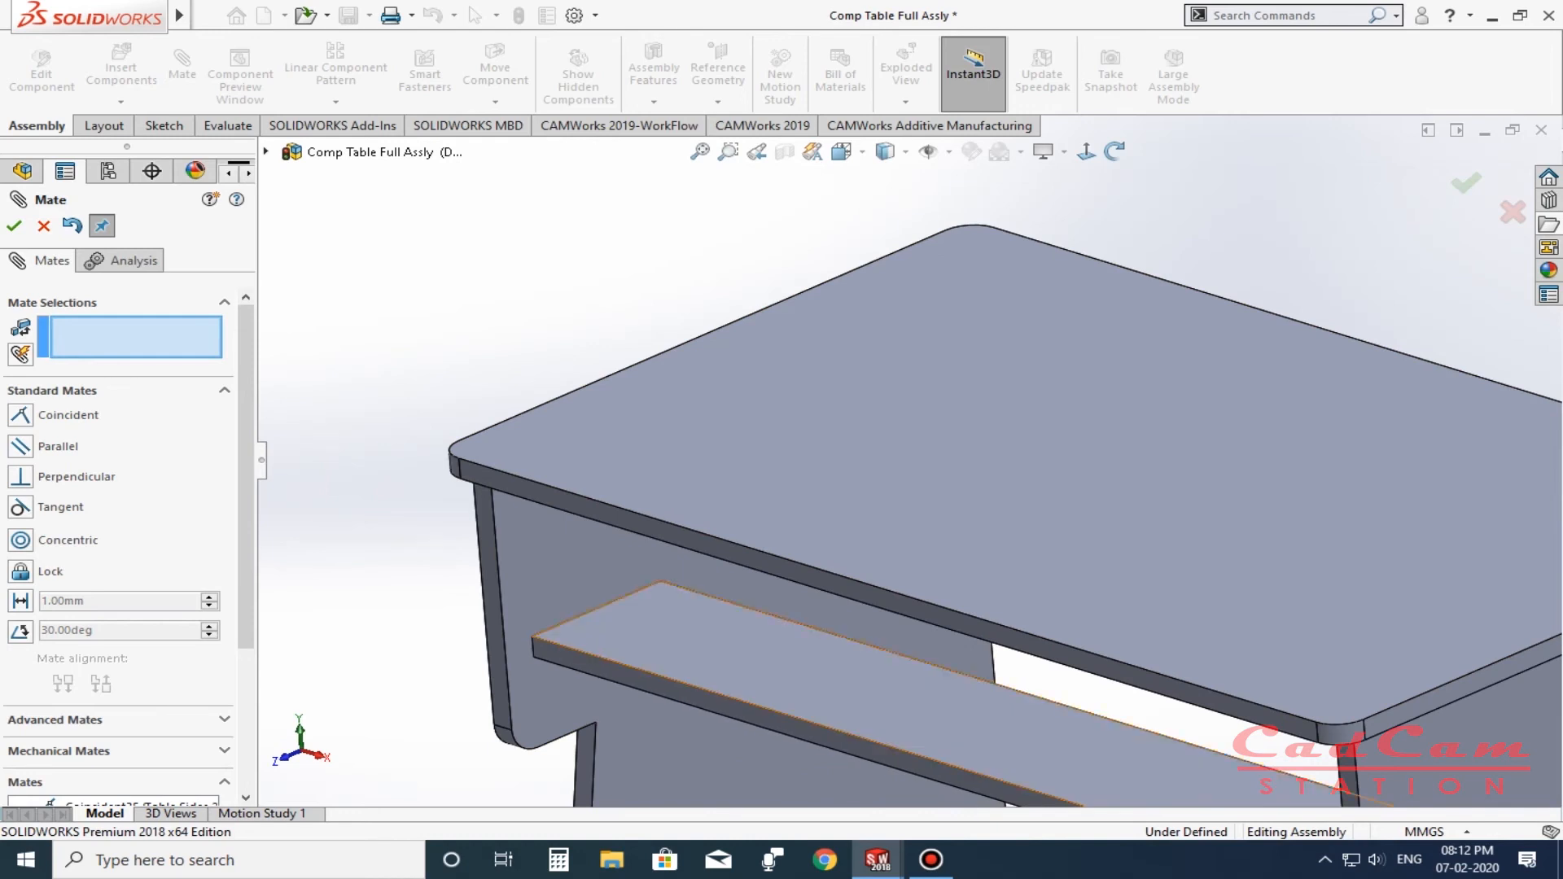
key(Escape)
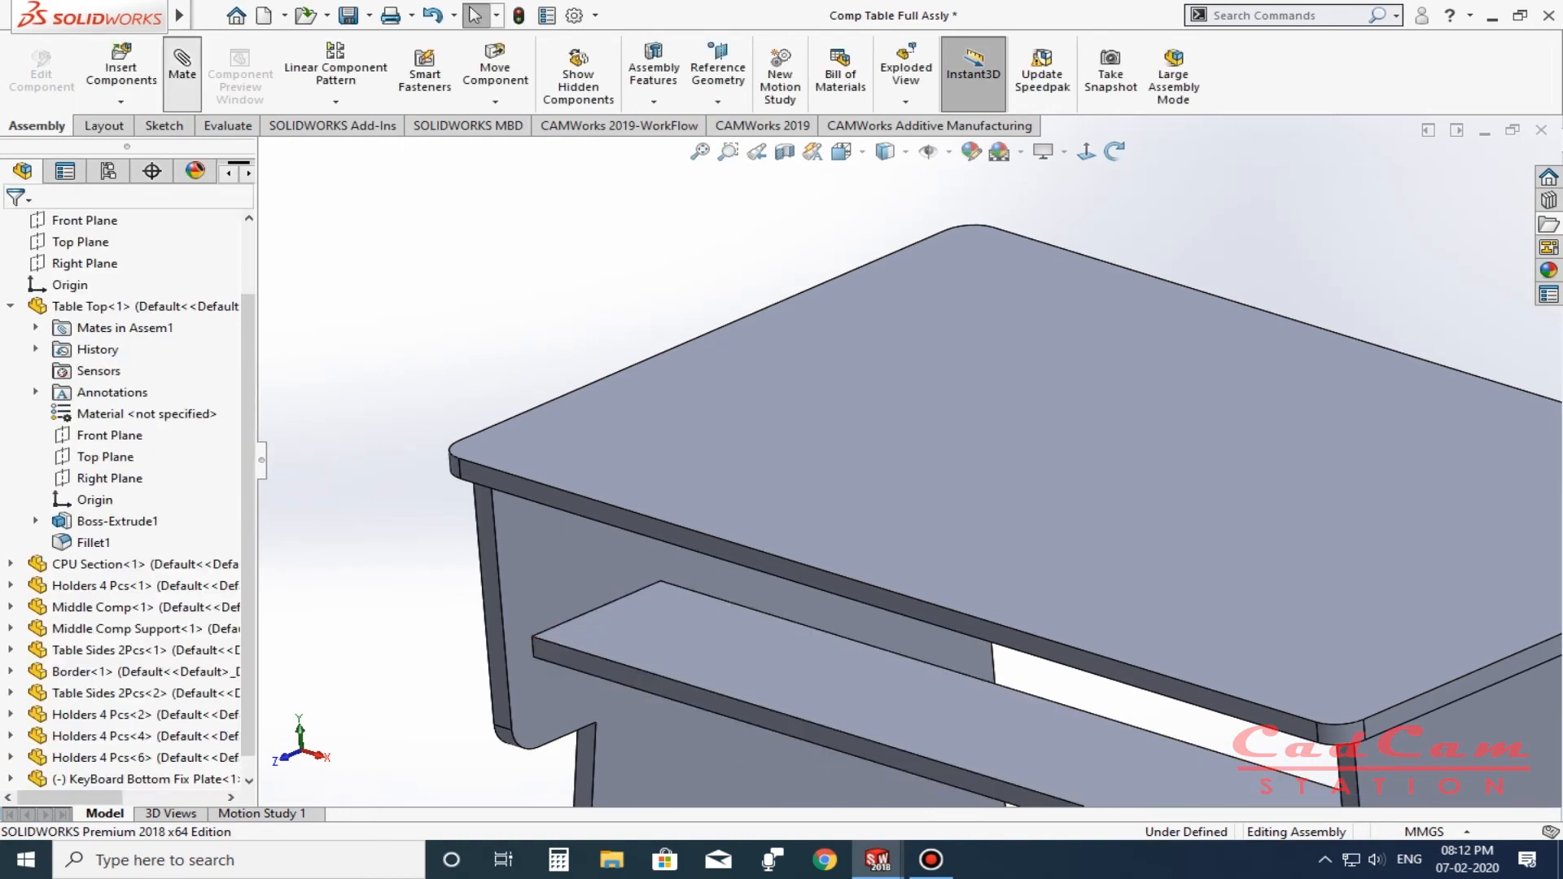
Add a 22 mm distance mate between the keyboard plate's front face and the table side's front edge face.
click(182, 73)
click(806, 726)
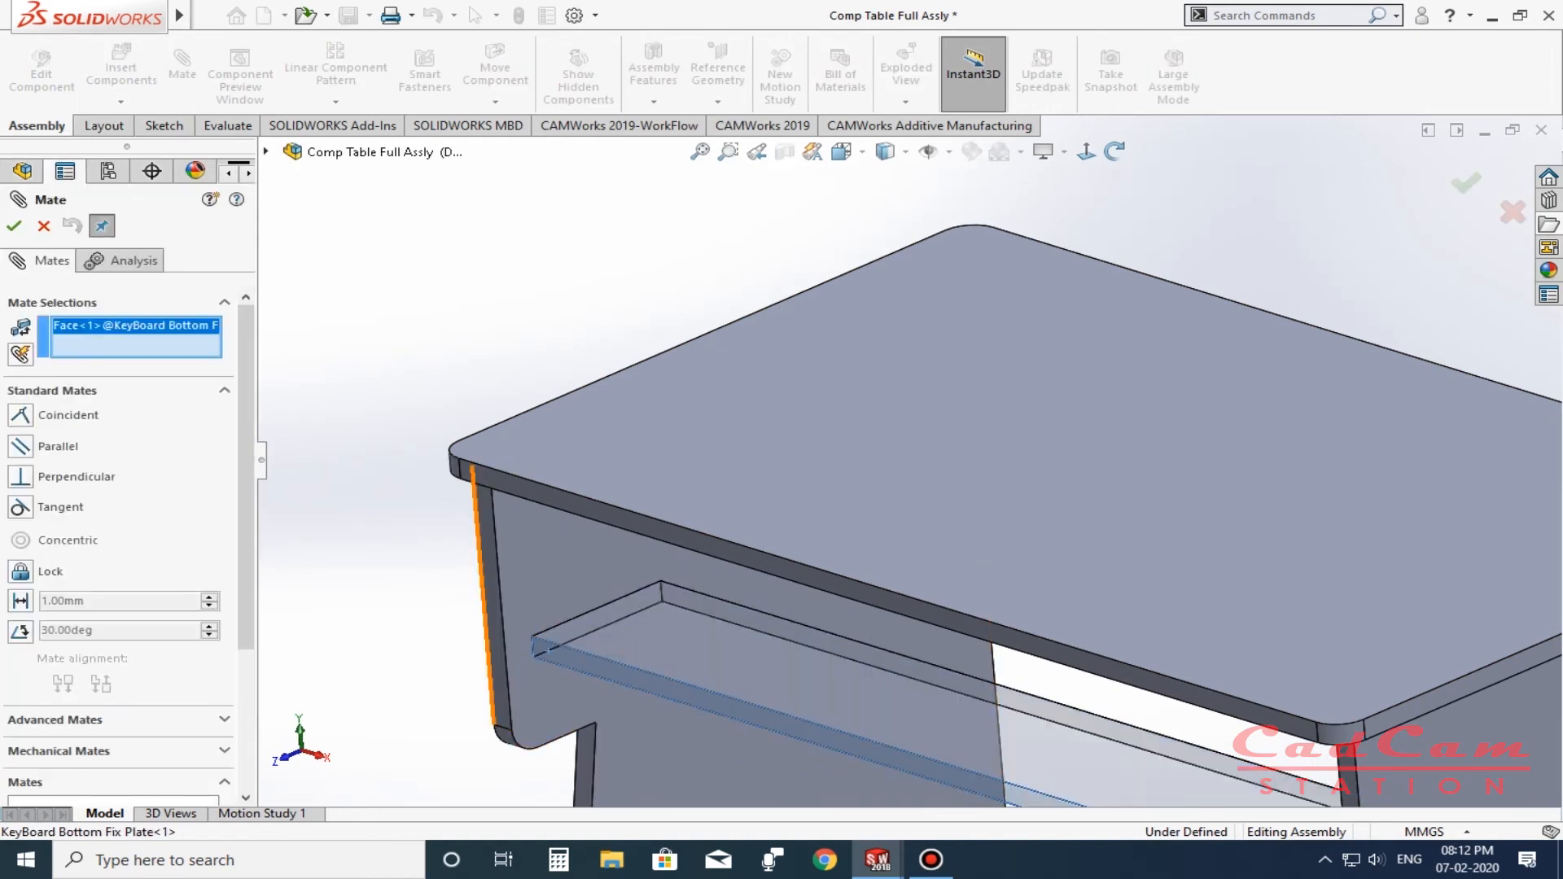
click(488, 643)
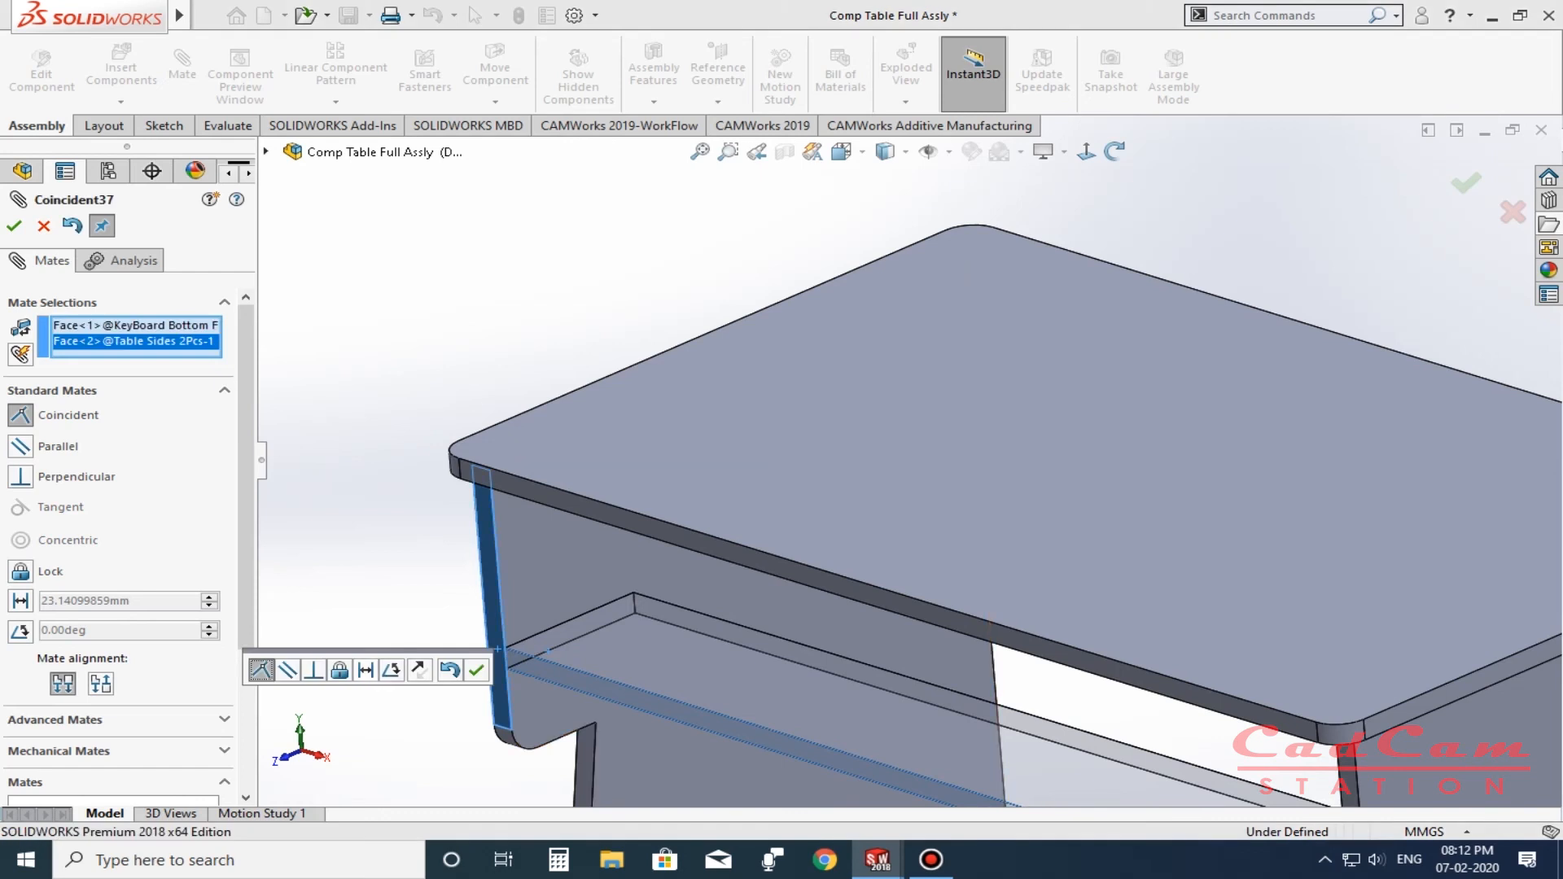
click(365, 669)
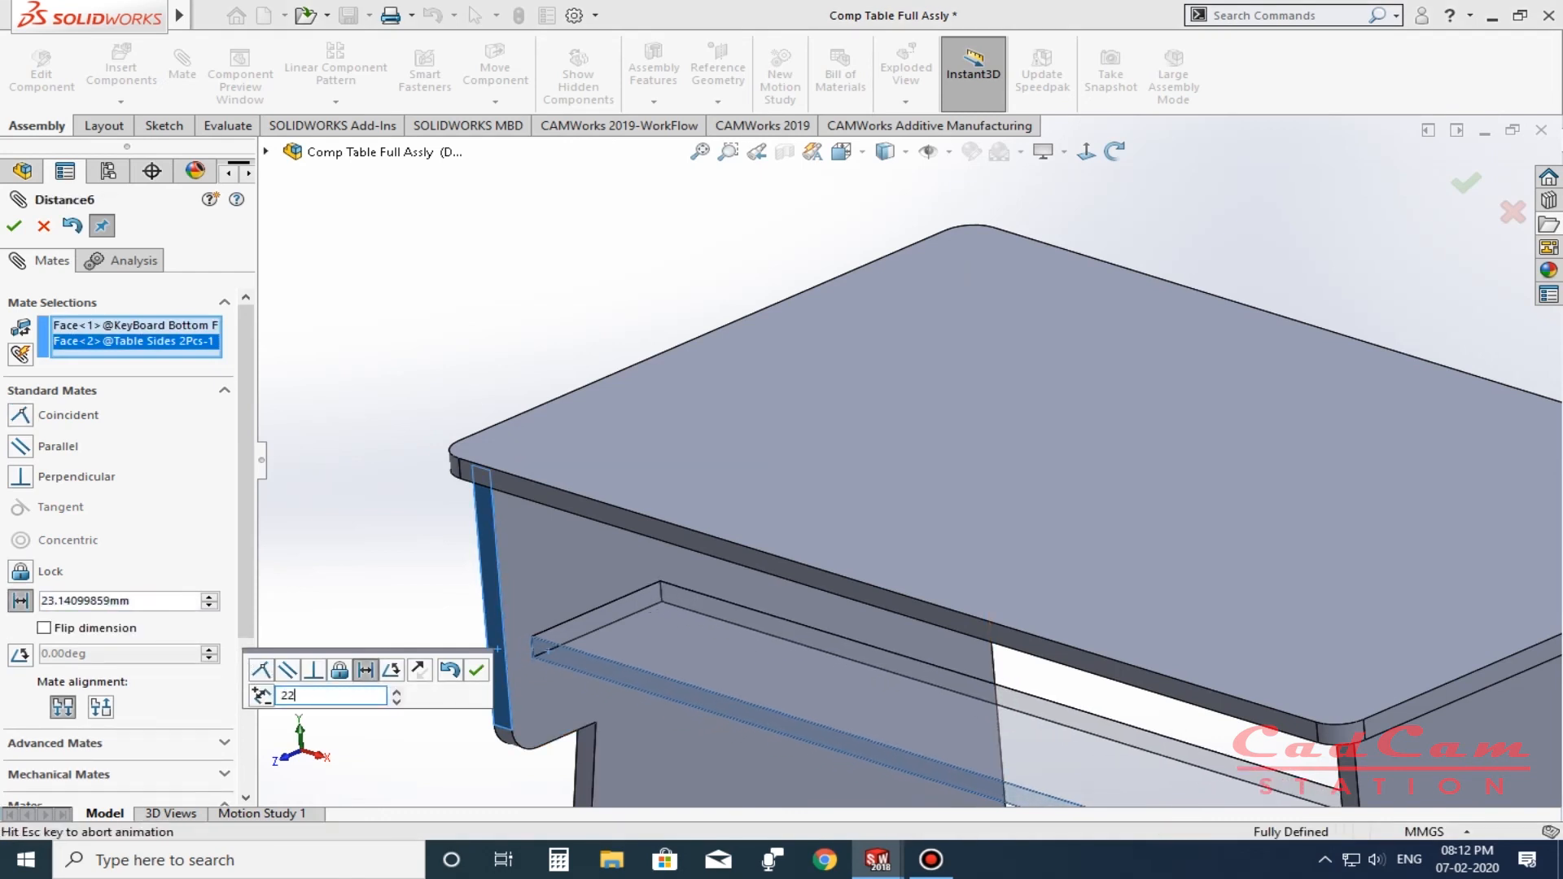
click(476, 670)
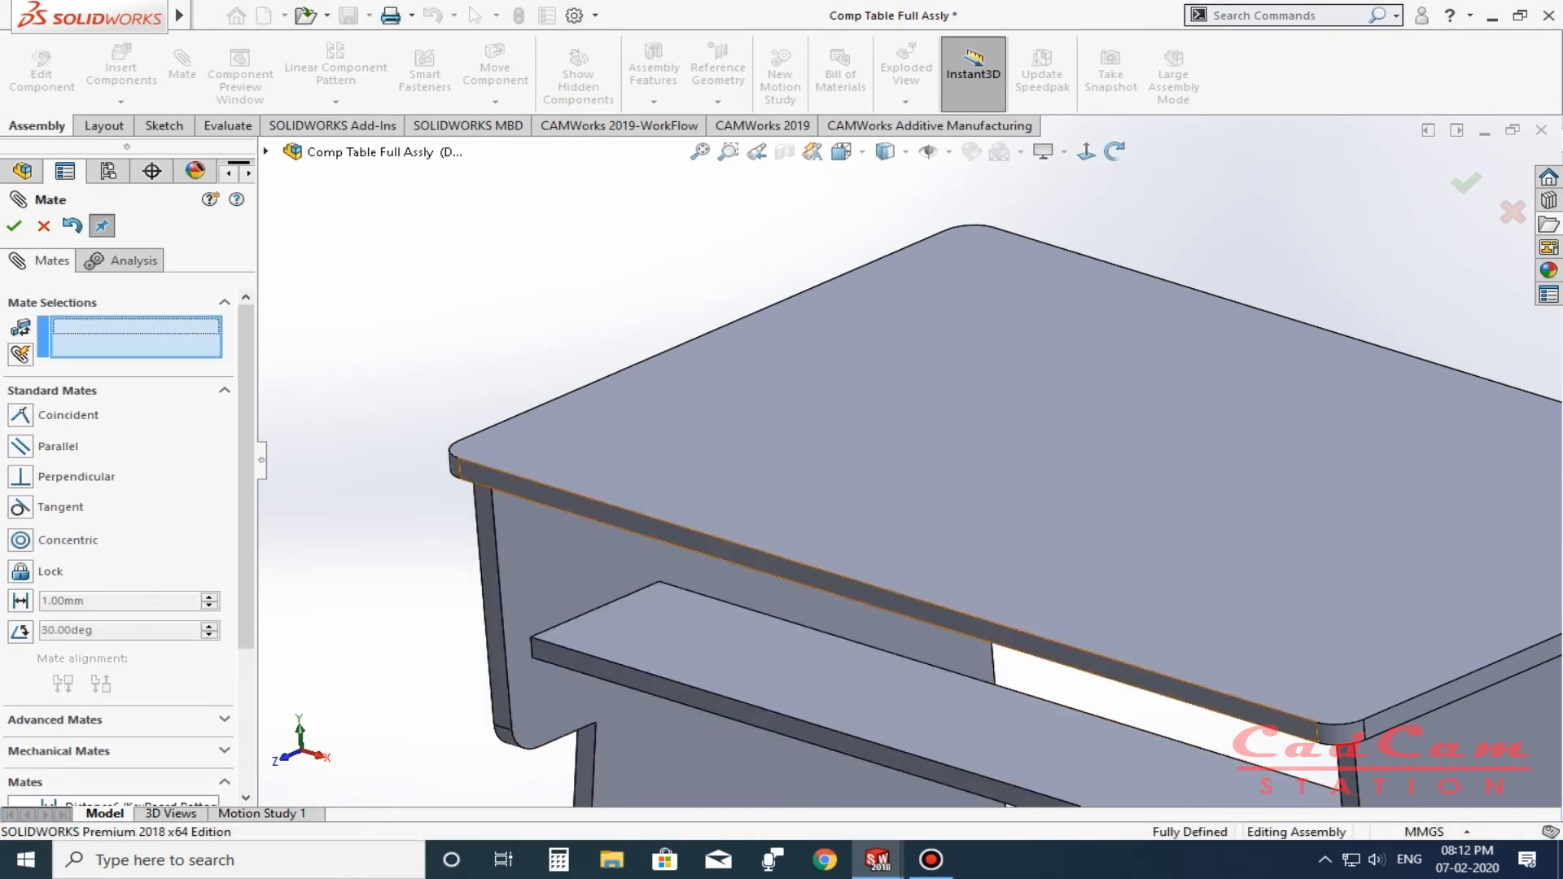
Measure the distance between the keyboard plate's top face and the table top's underside.
scroll(716, 694, up, 6)
middle_drag(933, 552, 1151, 524)
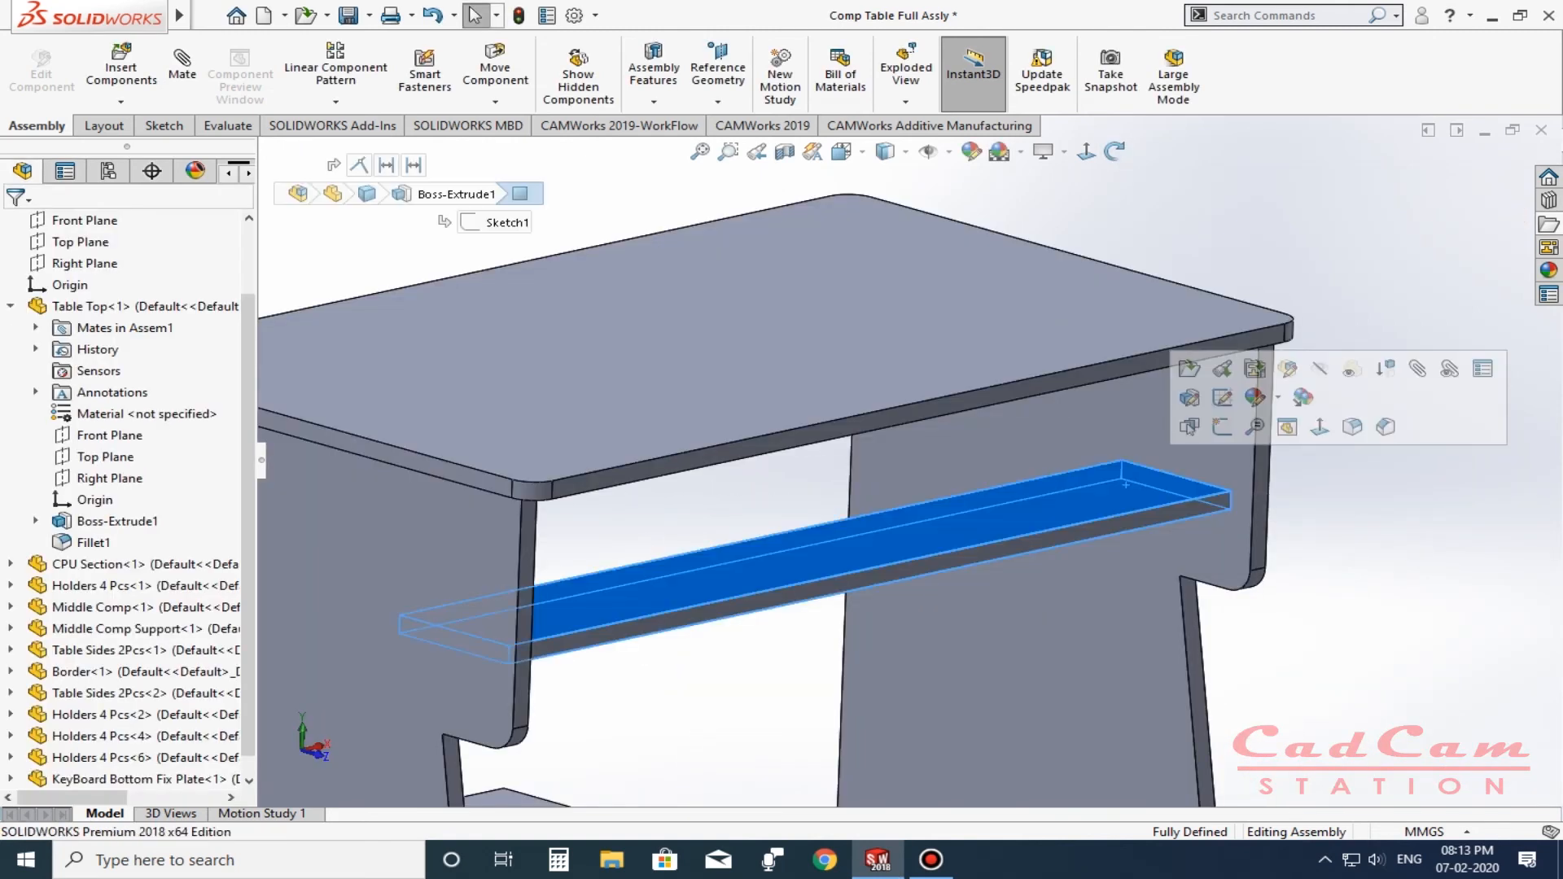
key(m)
drag(1125, 485, 1091, 455)
click(1028, 501)
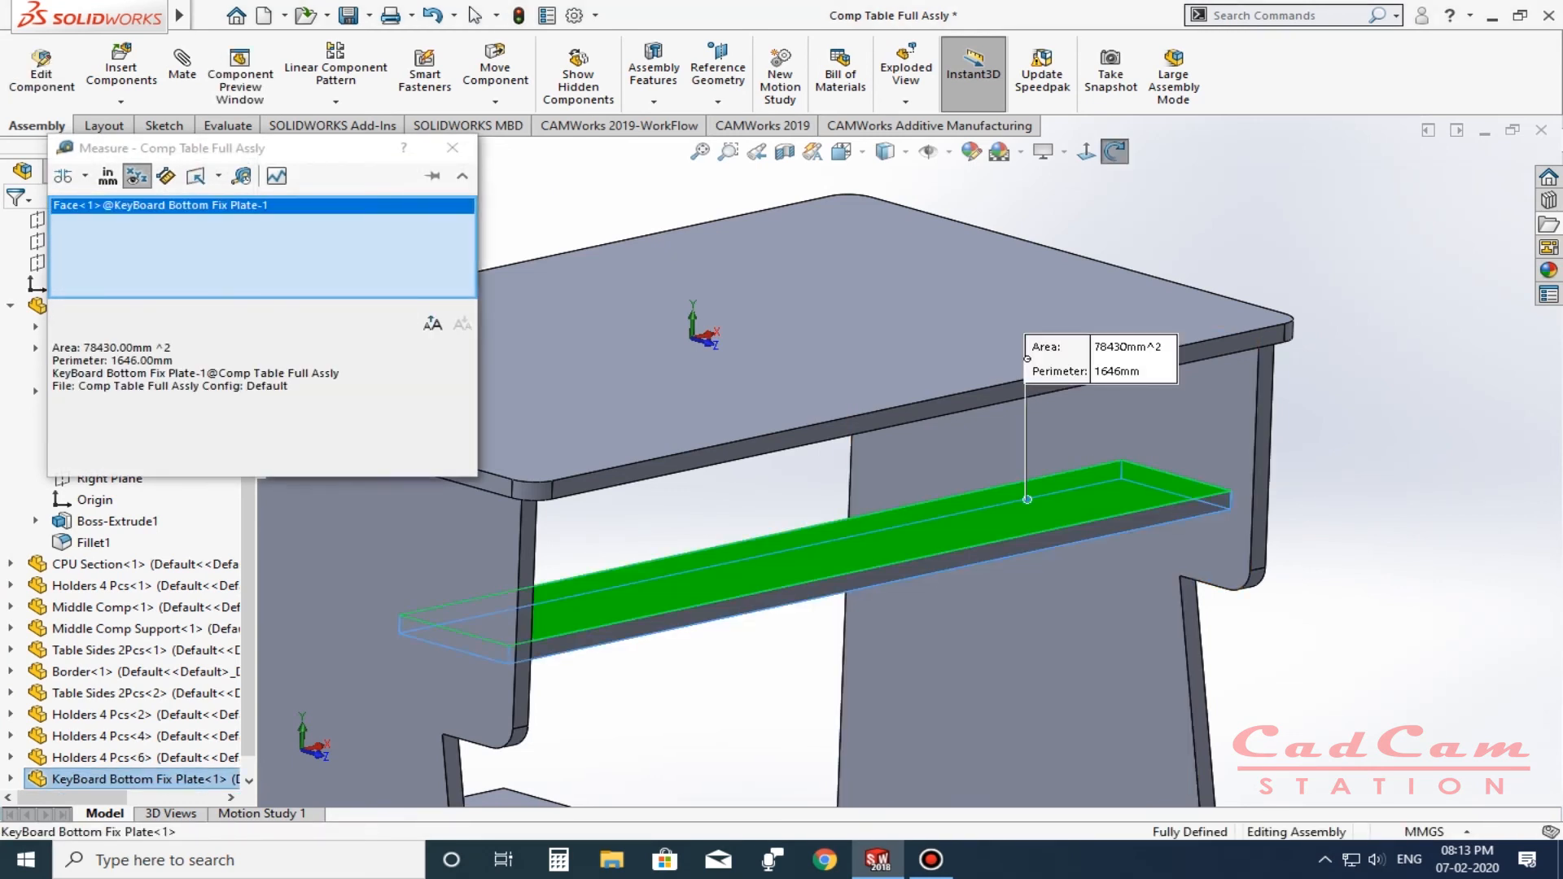
middle_drag(1027, 501, 1018, 370)
click(953, 353)
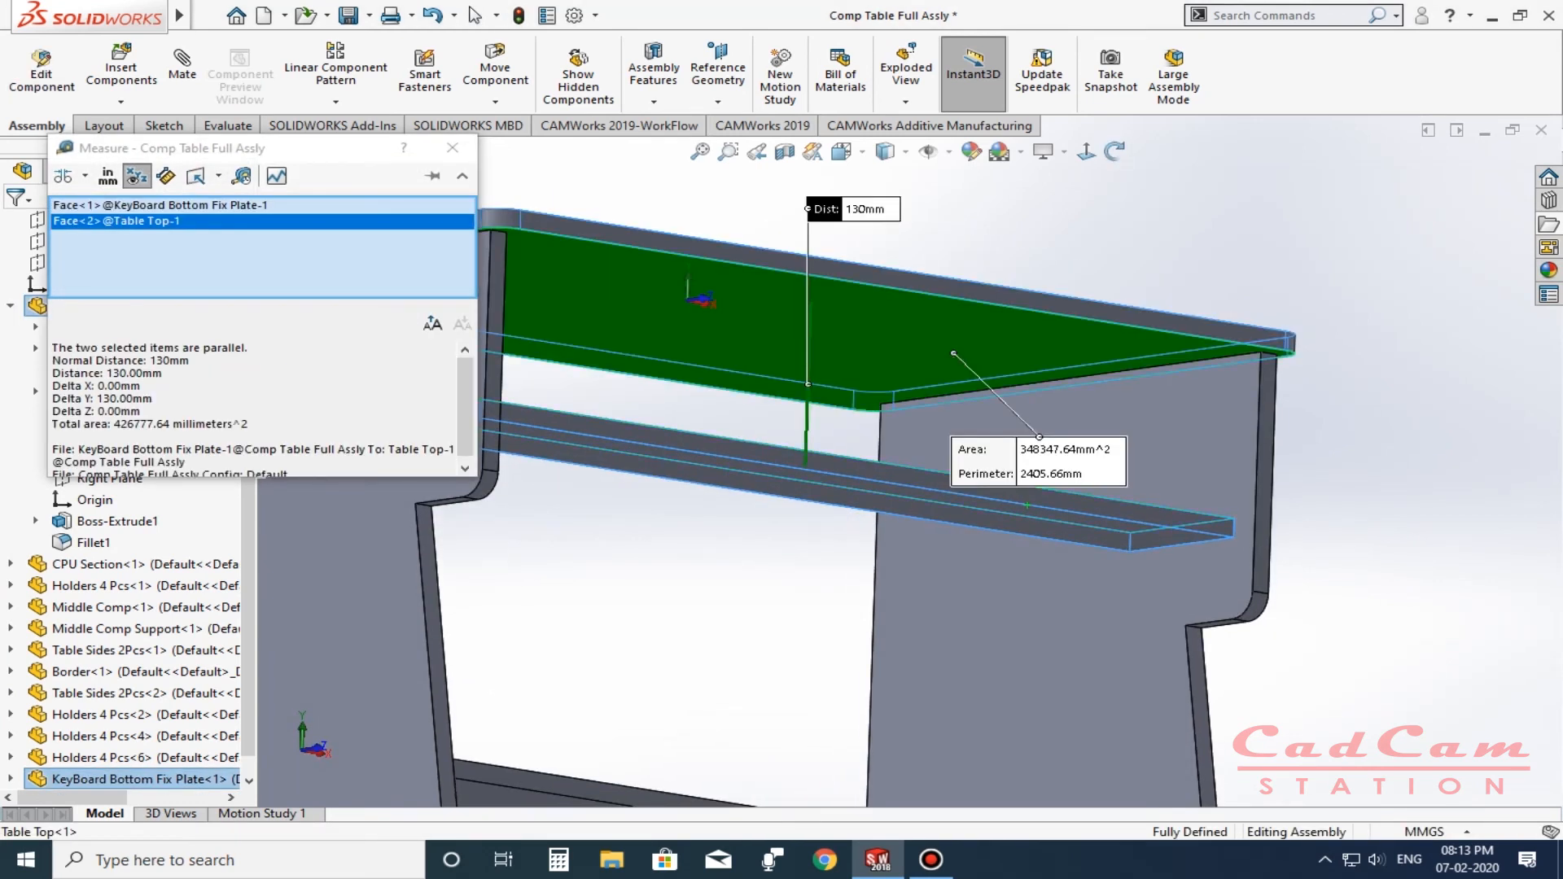
key(Escape)
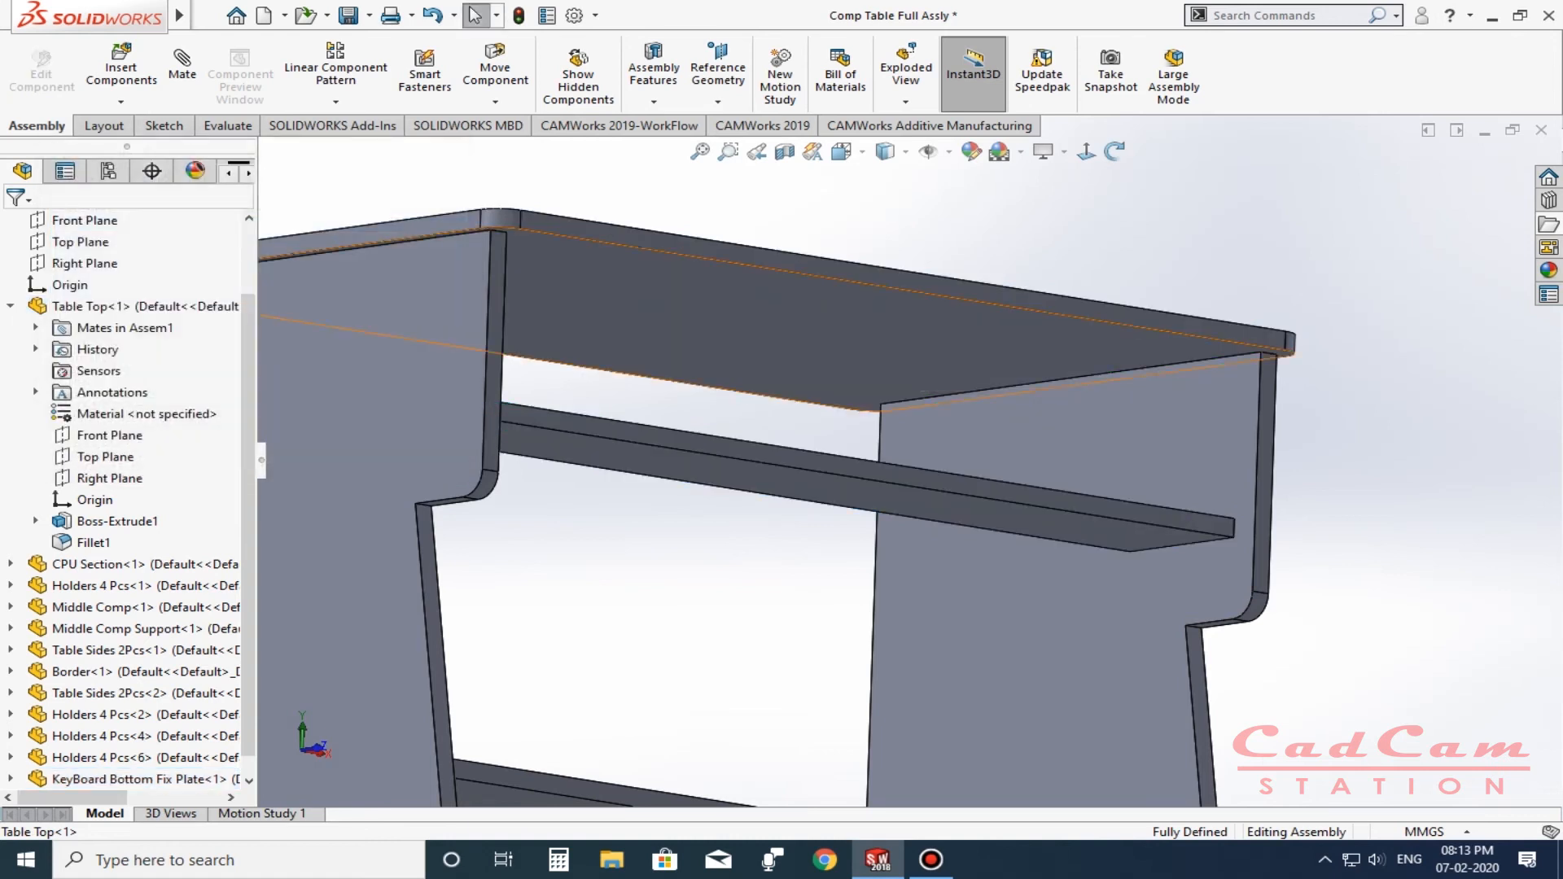
Set the distance mate between the keyboard plate's top face and the table top's underside to 120 mm, and save the assembly.
middle_drag(912, 399, 971, 443)
scroll(976, 415, up, 4)
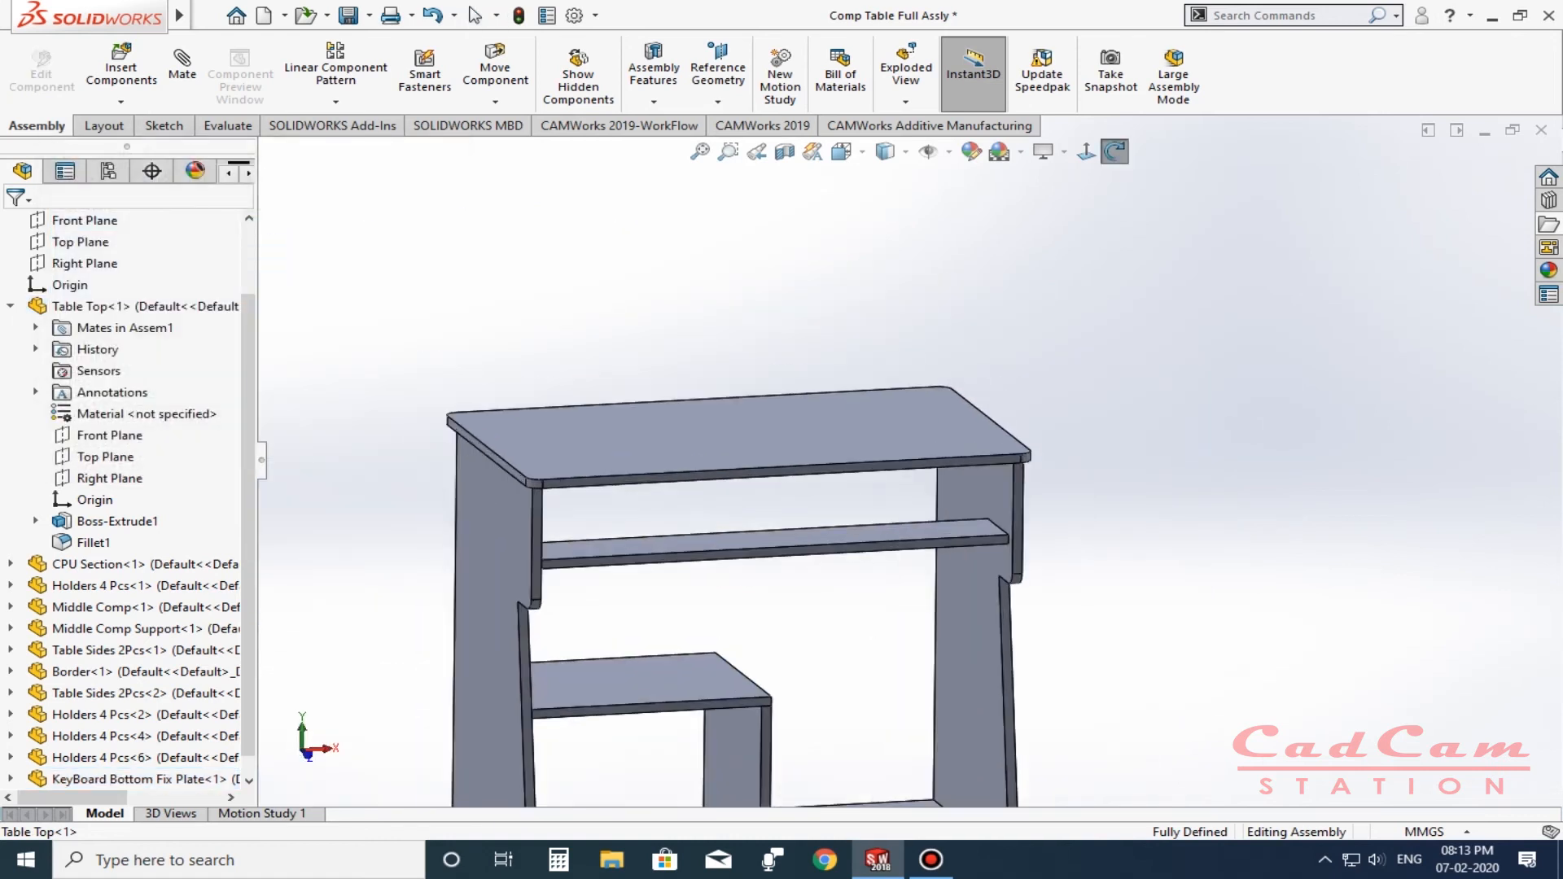
scroll(691, 582, down, 4)
click(606, 490)
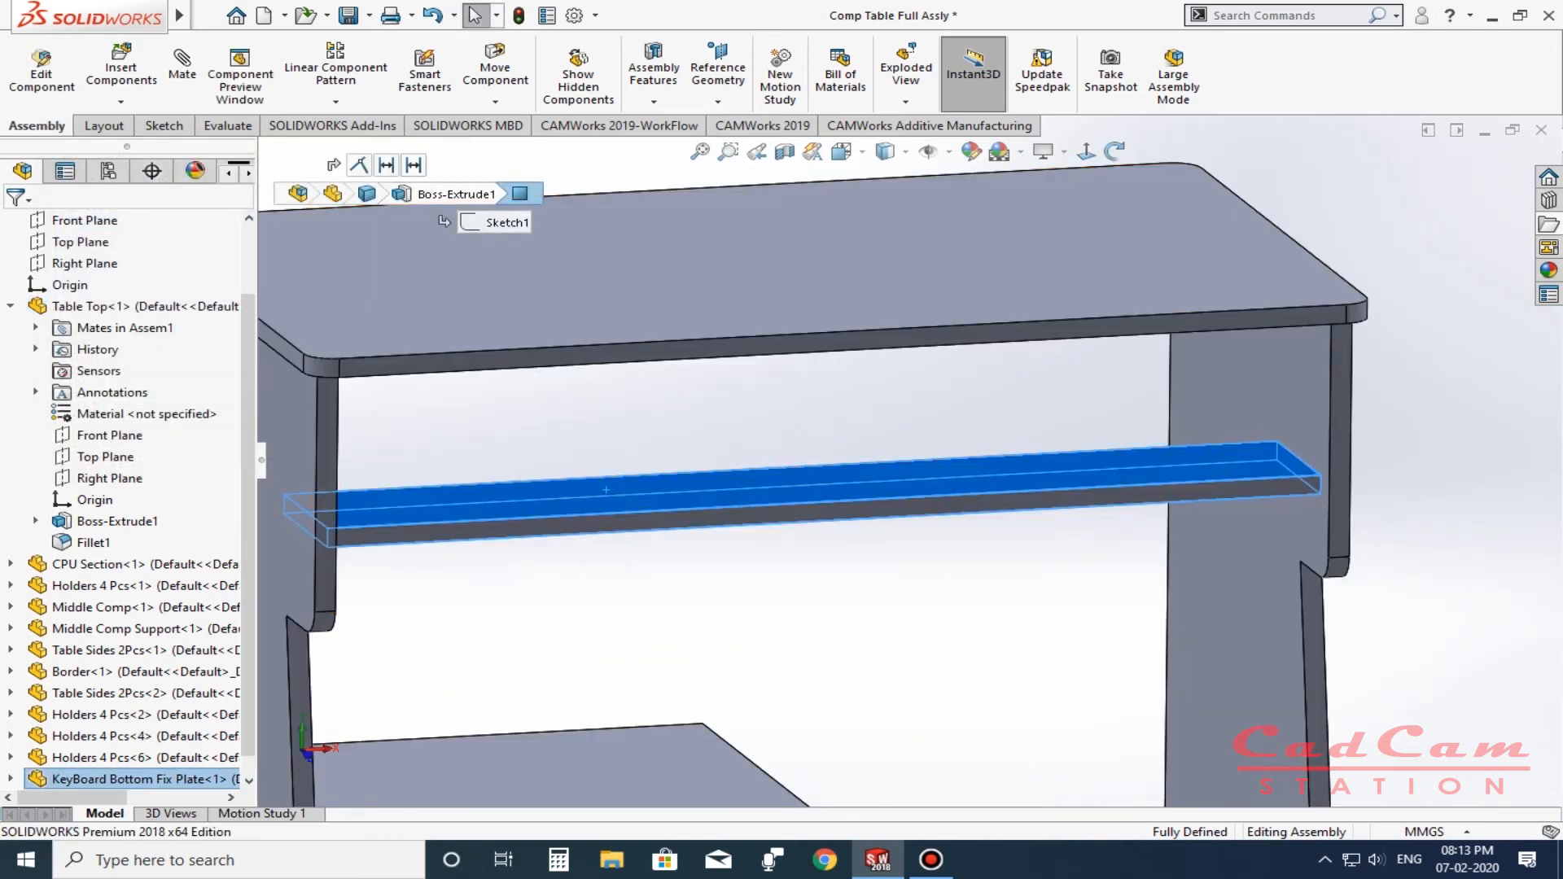
click(431, 205)
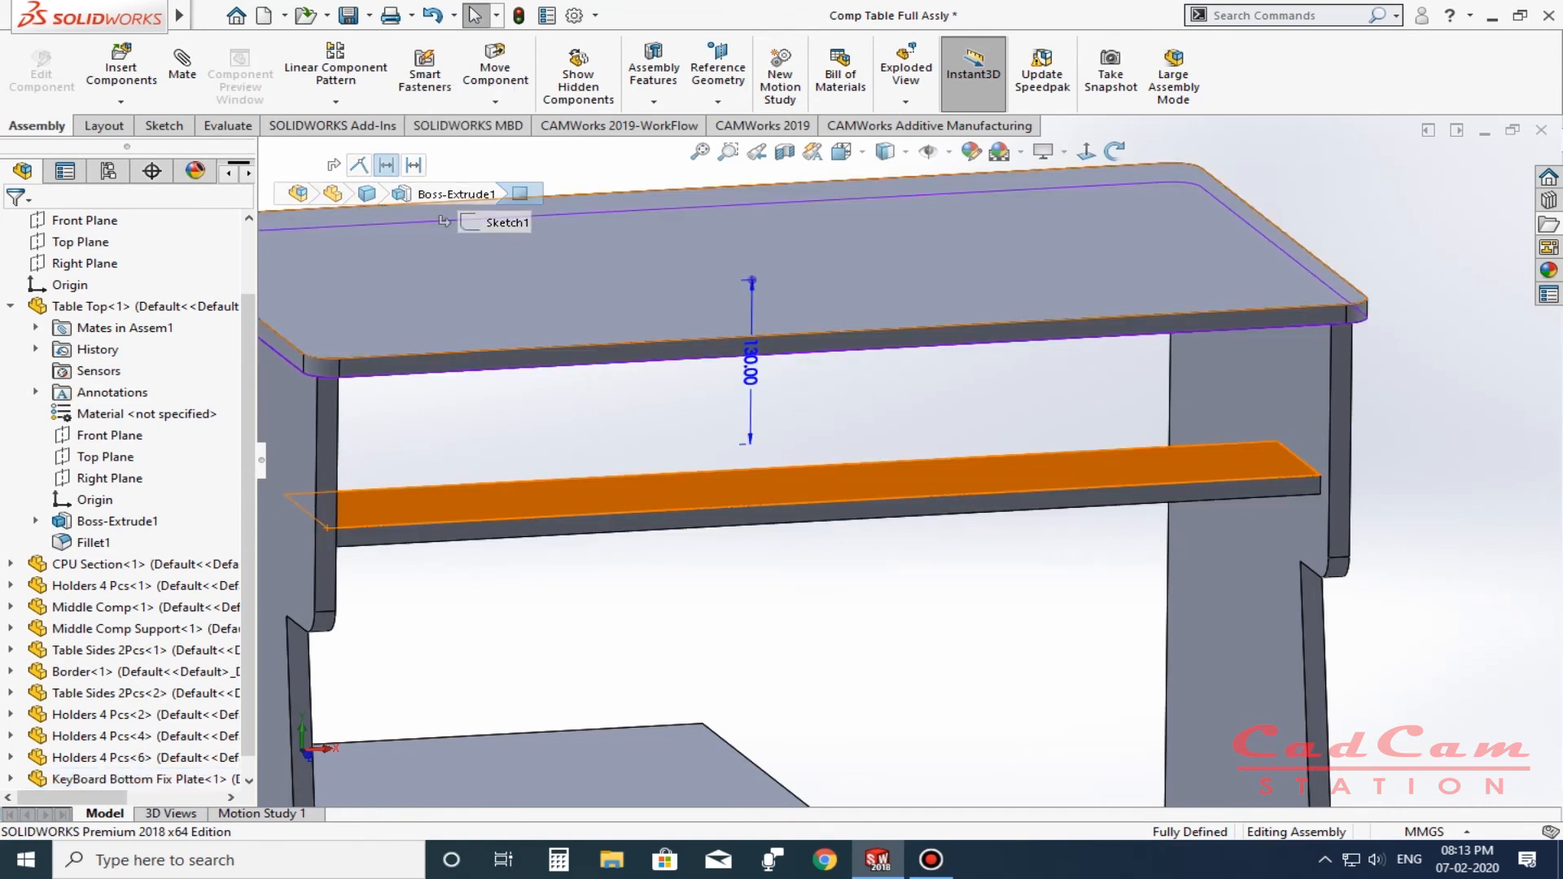
double_click(751, 351)
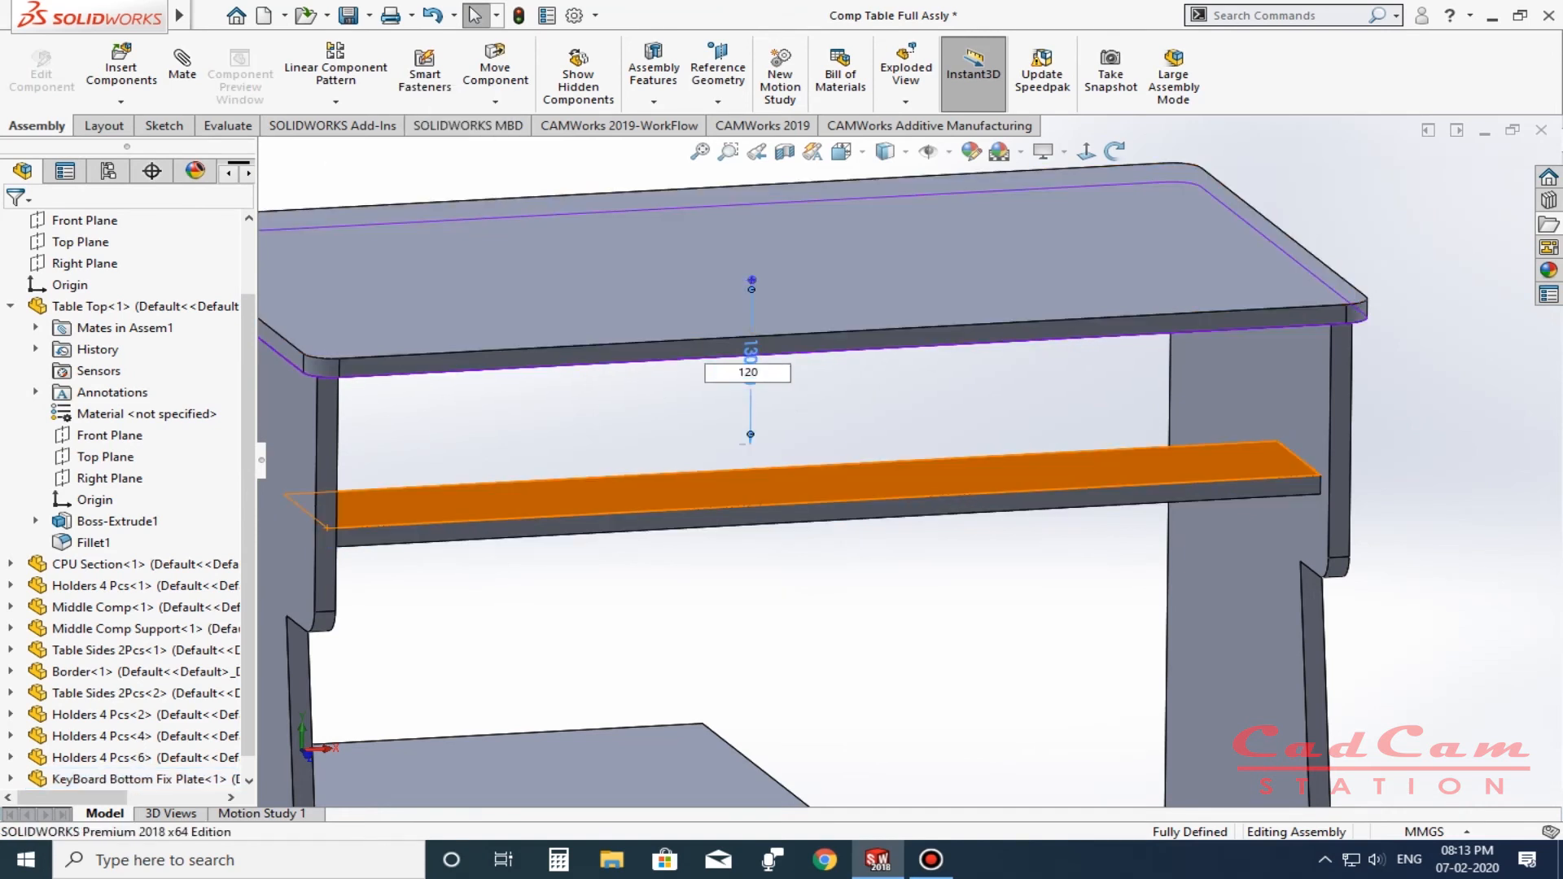
text(120)
key(Return)
click(871, 411)
scroll(911, 479, up, 3)
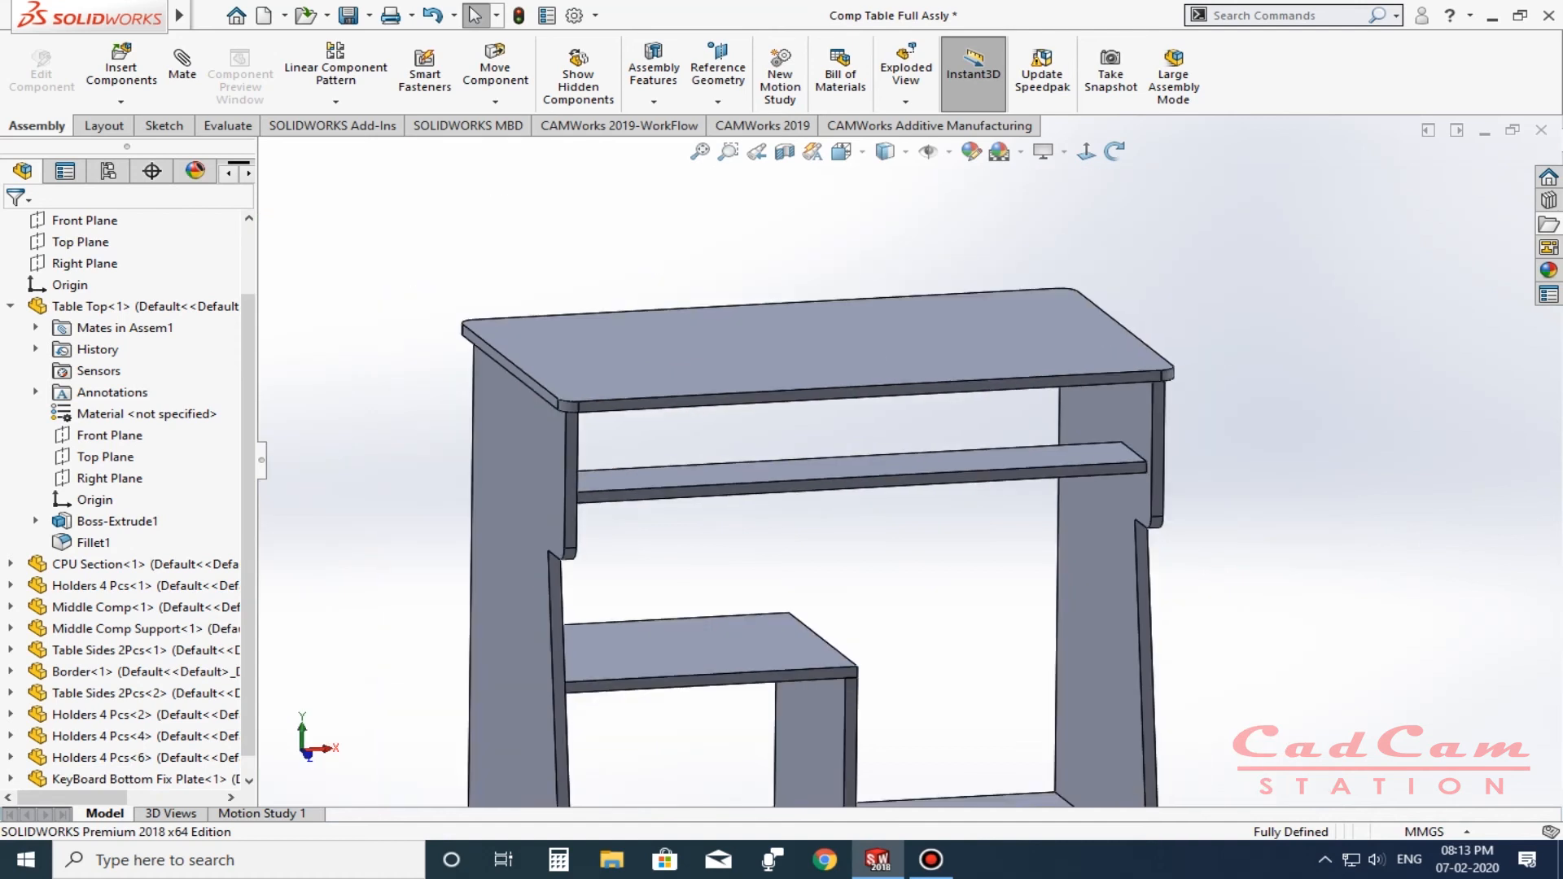
scroll(912, 479, up, 4)
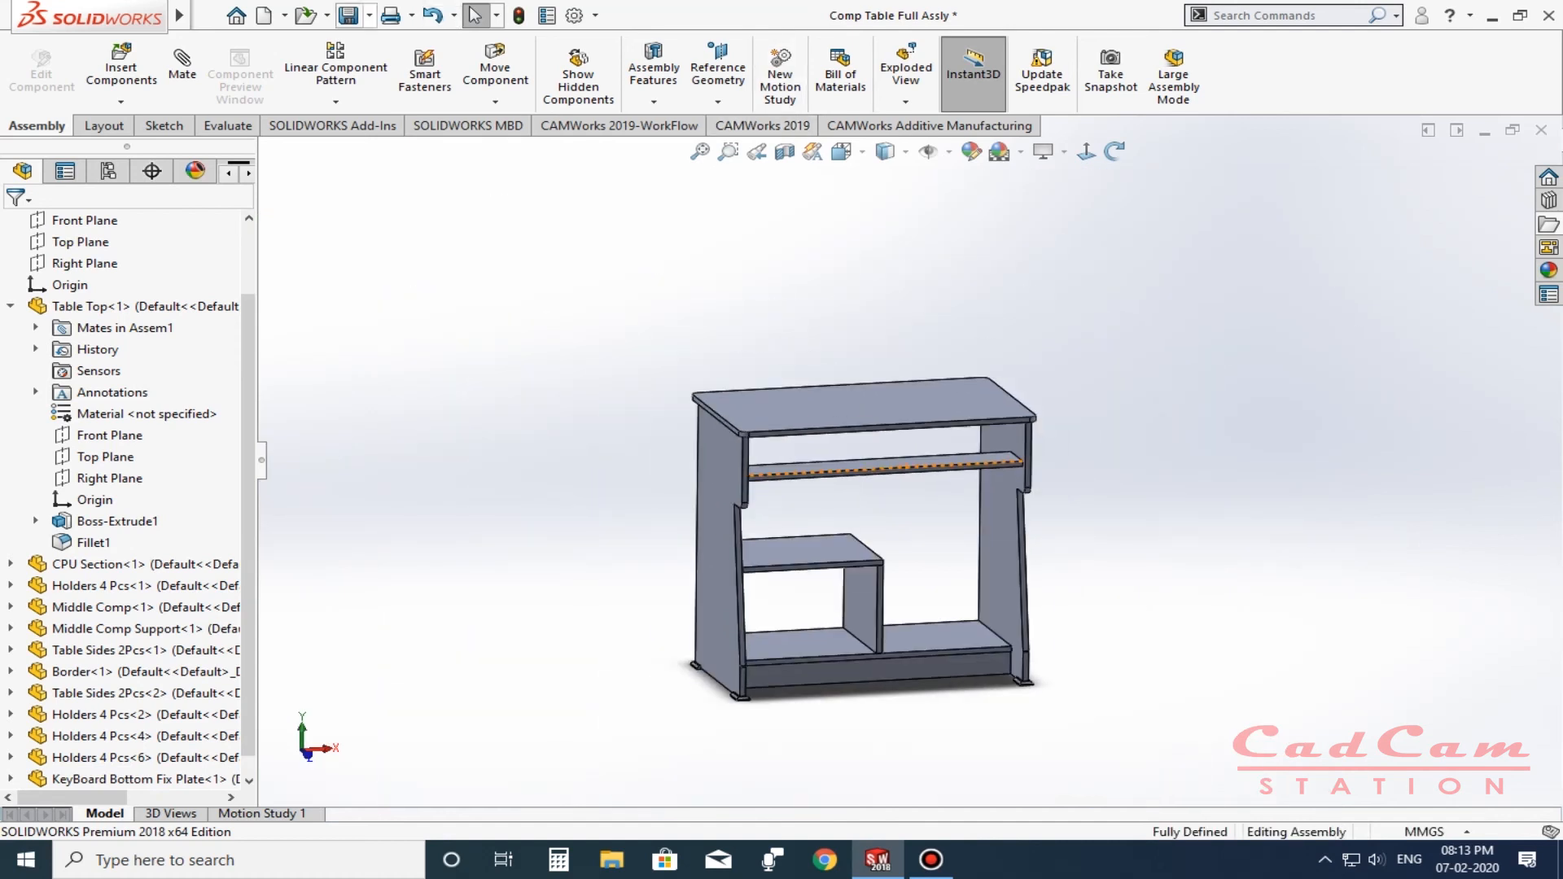
key(ctrl+s)
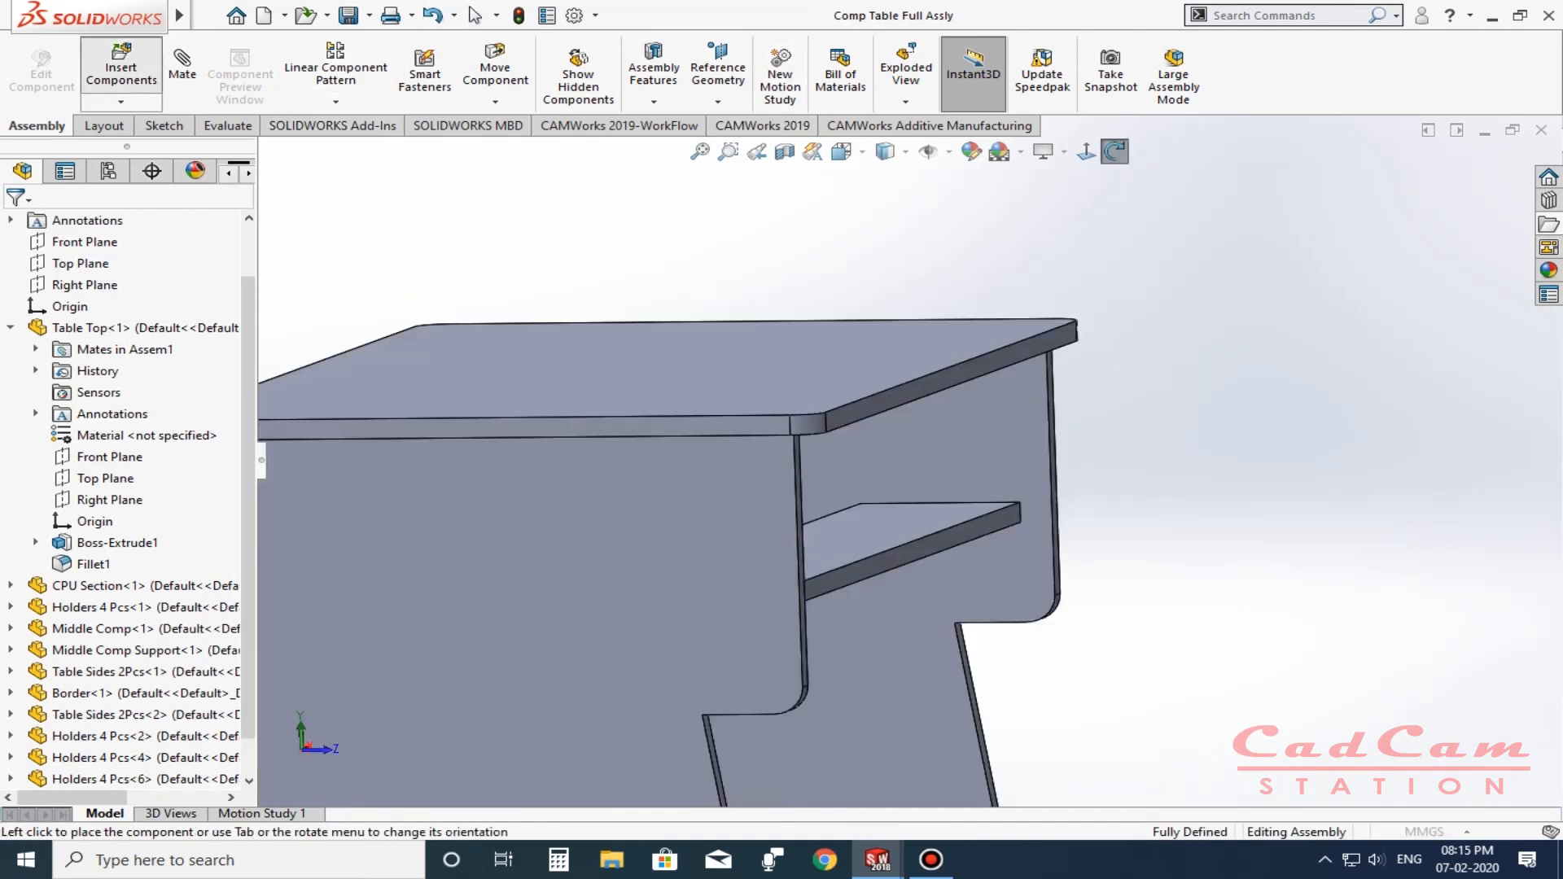
Insert the Keyboard Door part and place it beside the keyboard opening under the table top.
click(79, 443)
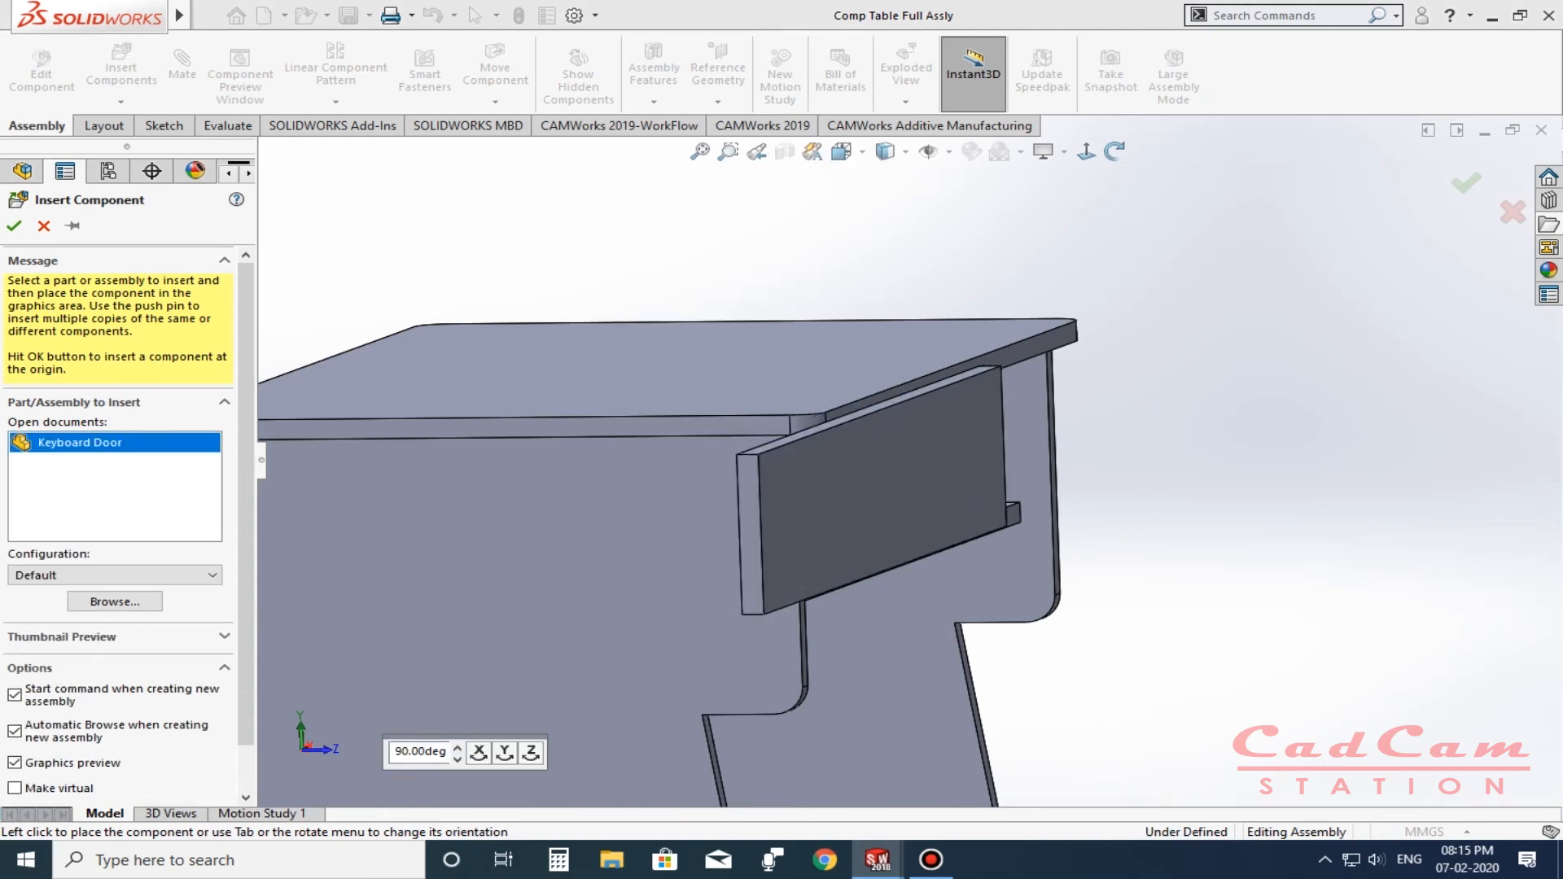
click(981, 493)
scroll(986, 498, down, 1)
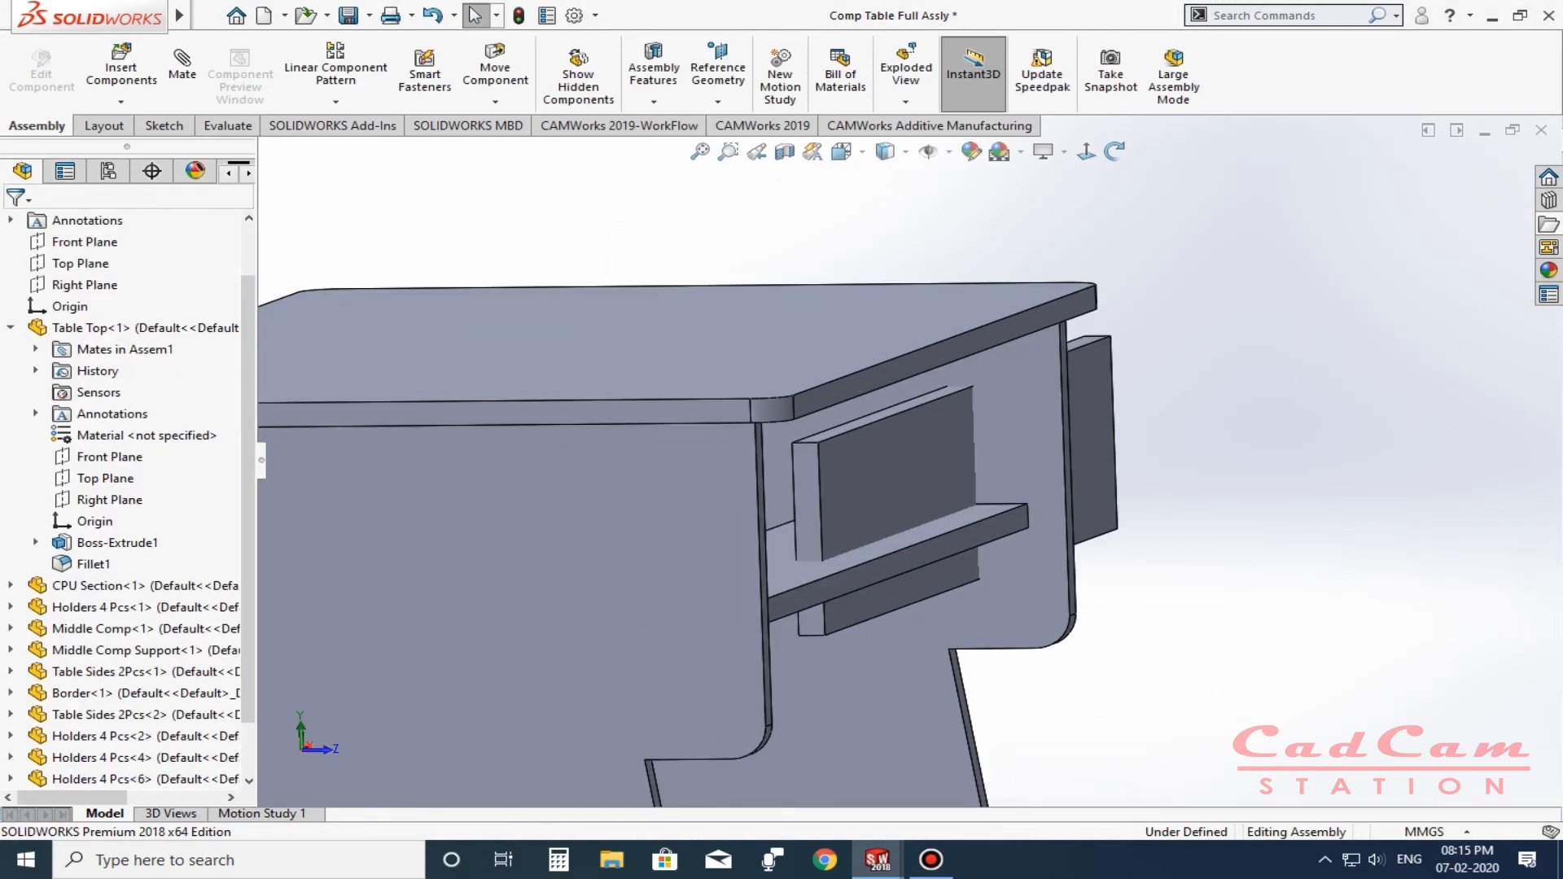
Move the keyboard door out of the table side so it sits in front of the keyboard plate.
middle_drag(862, 499, 936, 488)
middle_drag(725, 529, 651, 505)
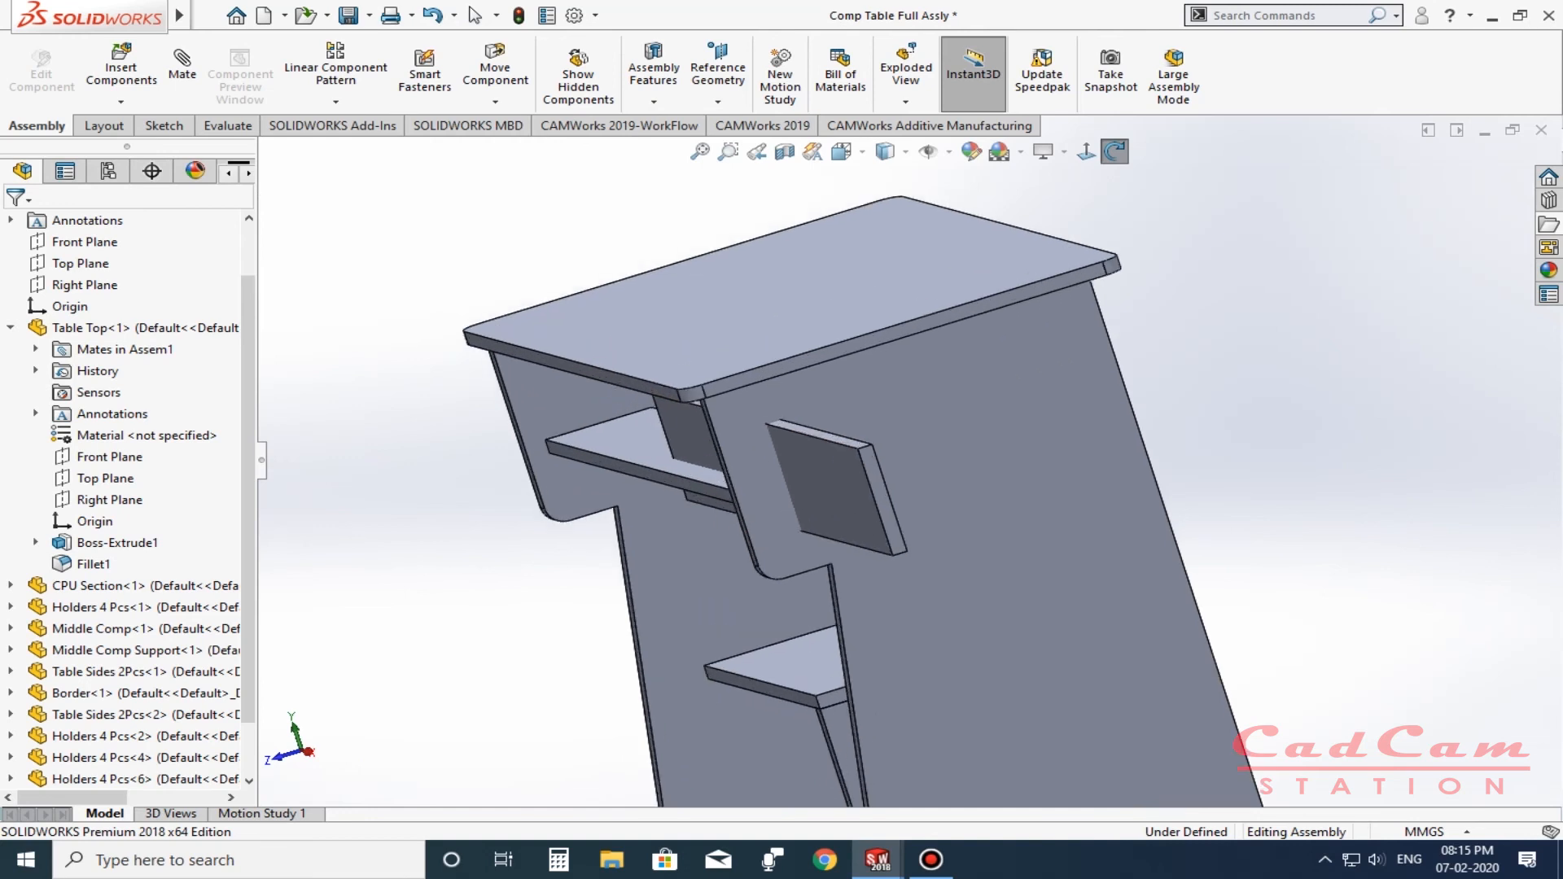
scroll(728, 497, down, 1)
drag(863, 440, 578, 451)
middle_drag(839, 491, 960, 510)
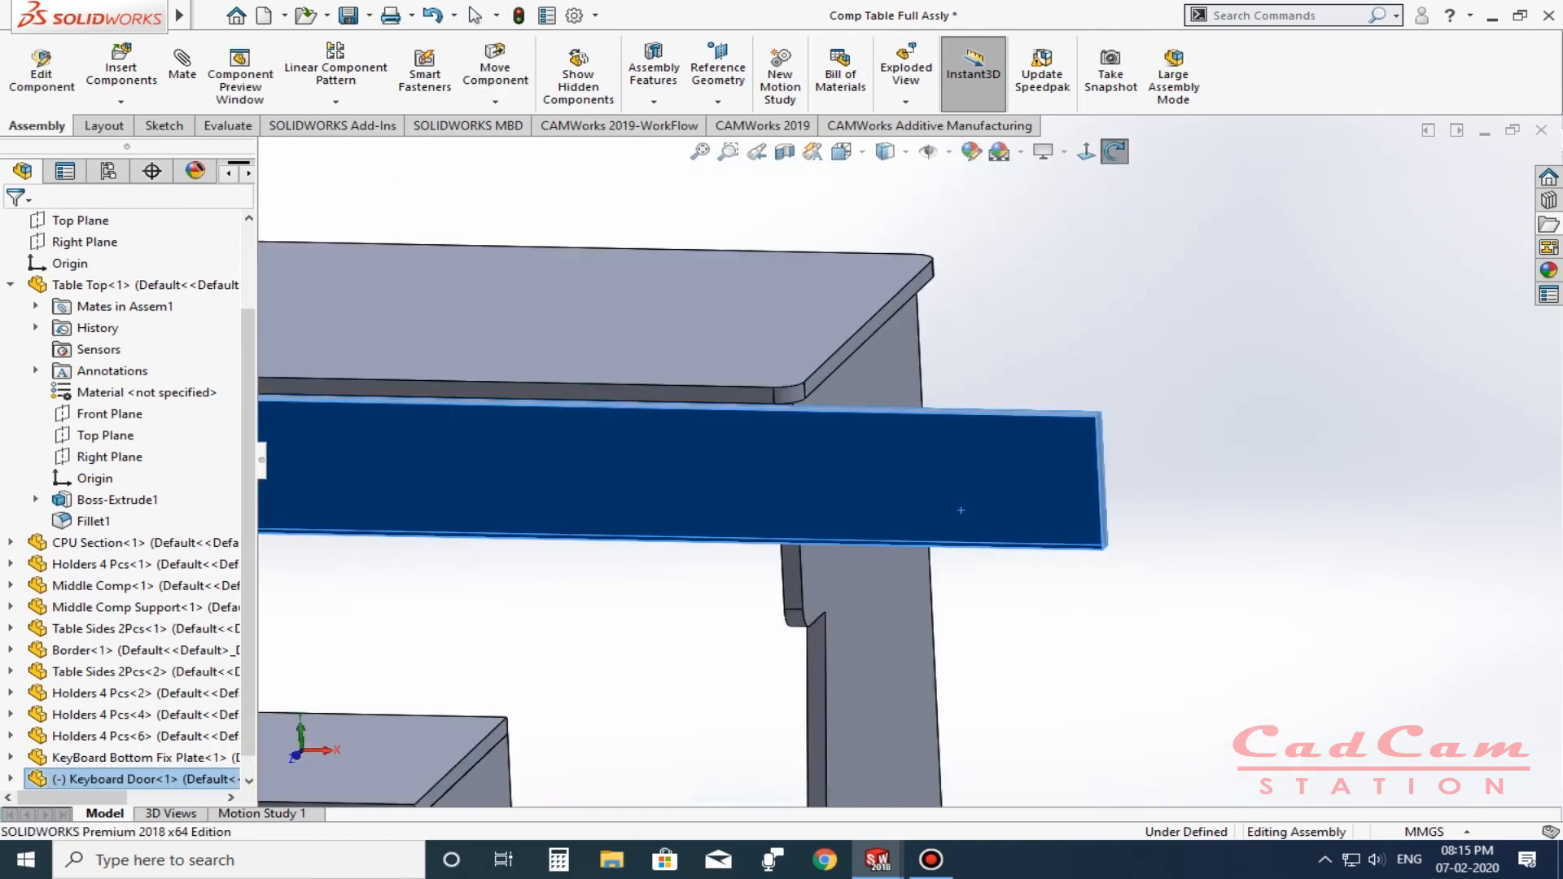
scroll(915, 471, up, 3)
key(Escape)
middle_drag(777, 497, 832, 499)
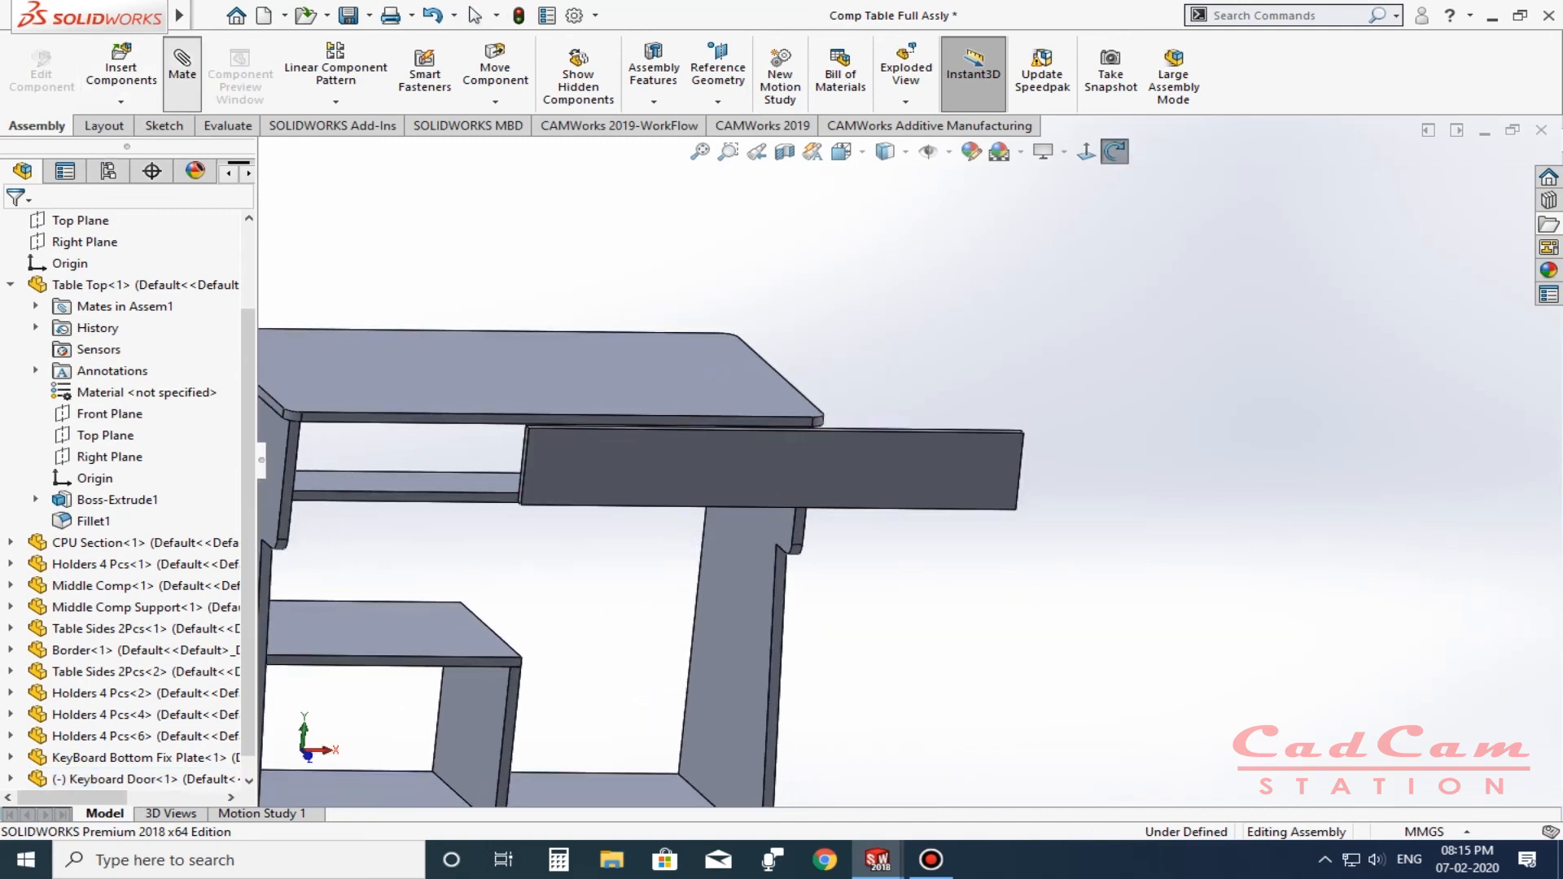
Start a centered Width mate with the keyboard door's two end faces as the width references.
click(182, 71)
click(89, 721)
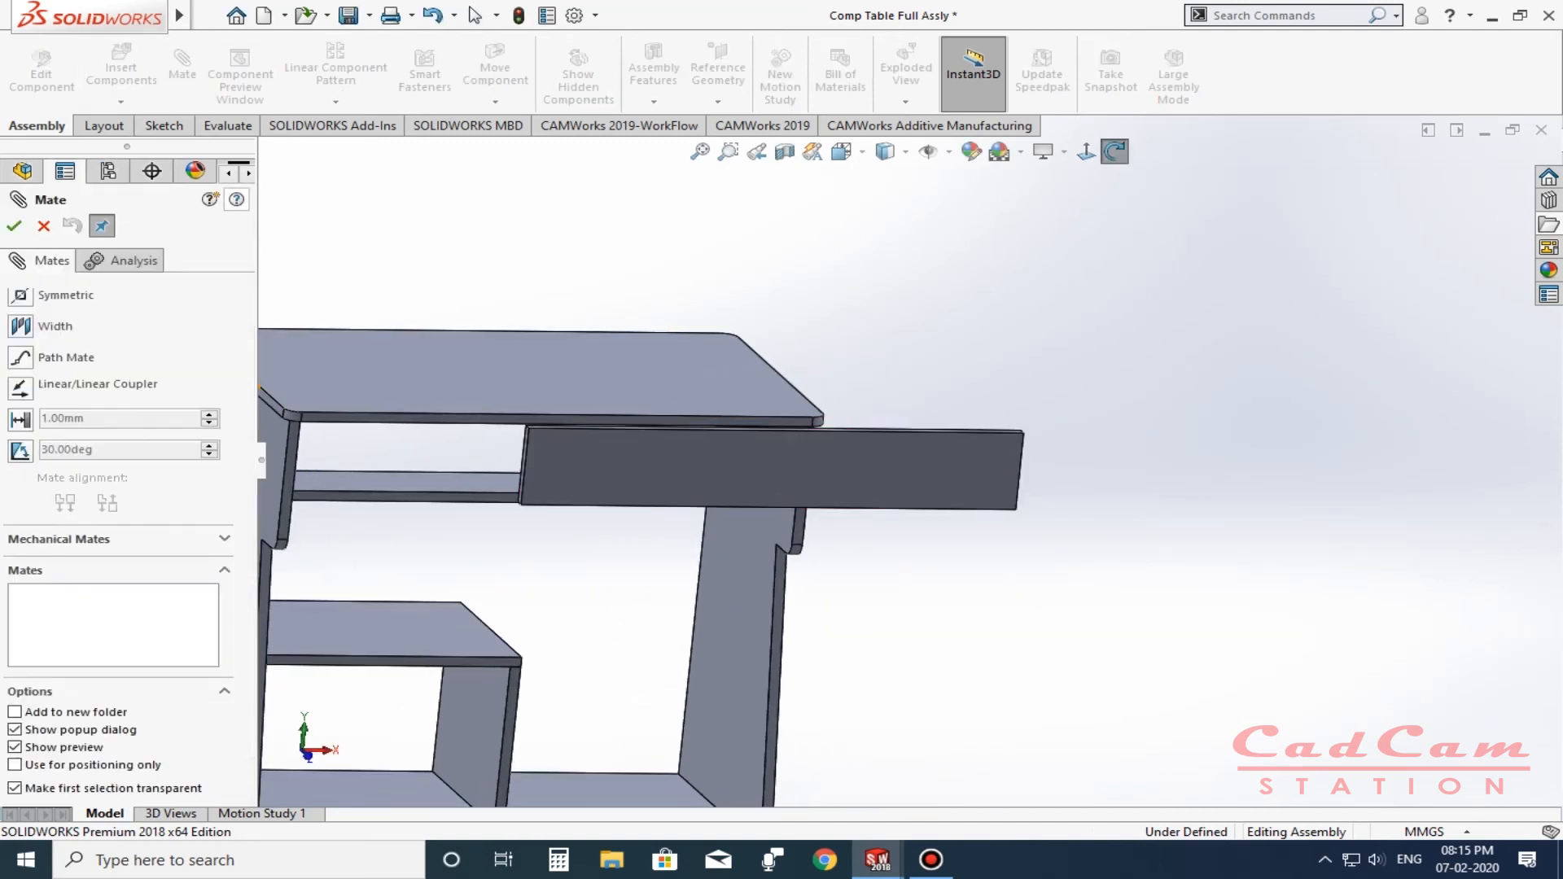
click(21, 326)
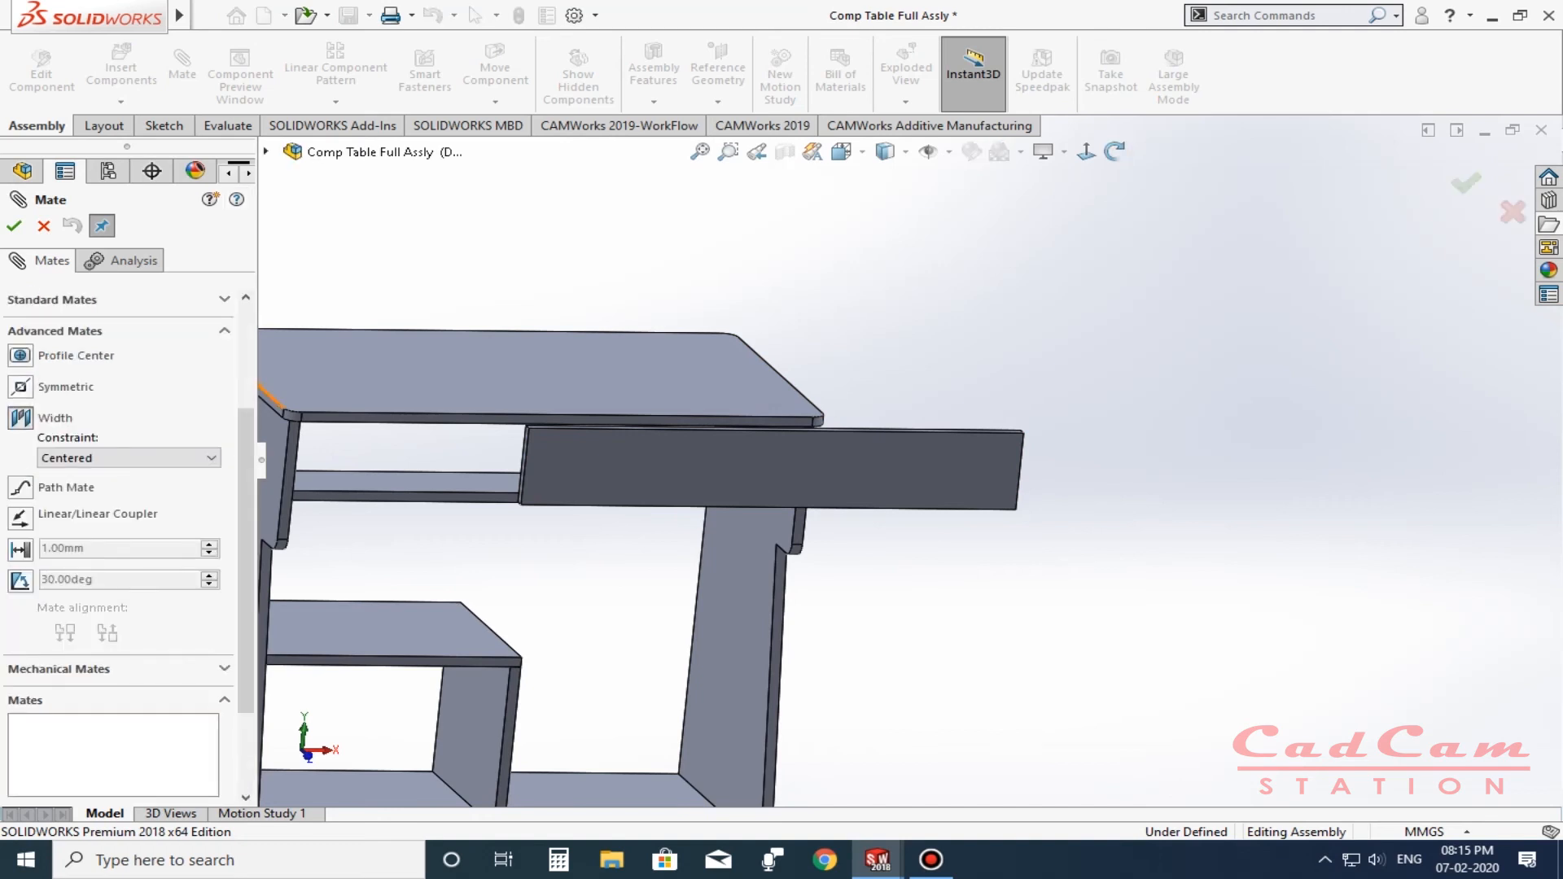
scroll(907, 460, up, 2)
middle_drag(906, 460, 582, 460)
scroll(598, 456, down, 4)
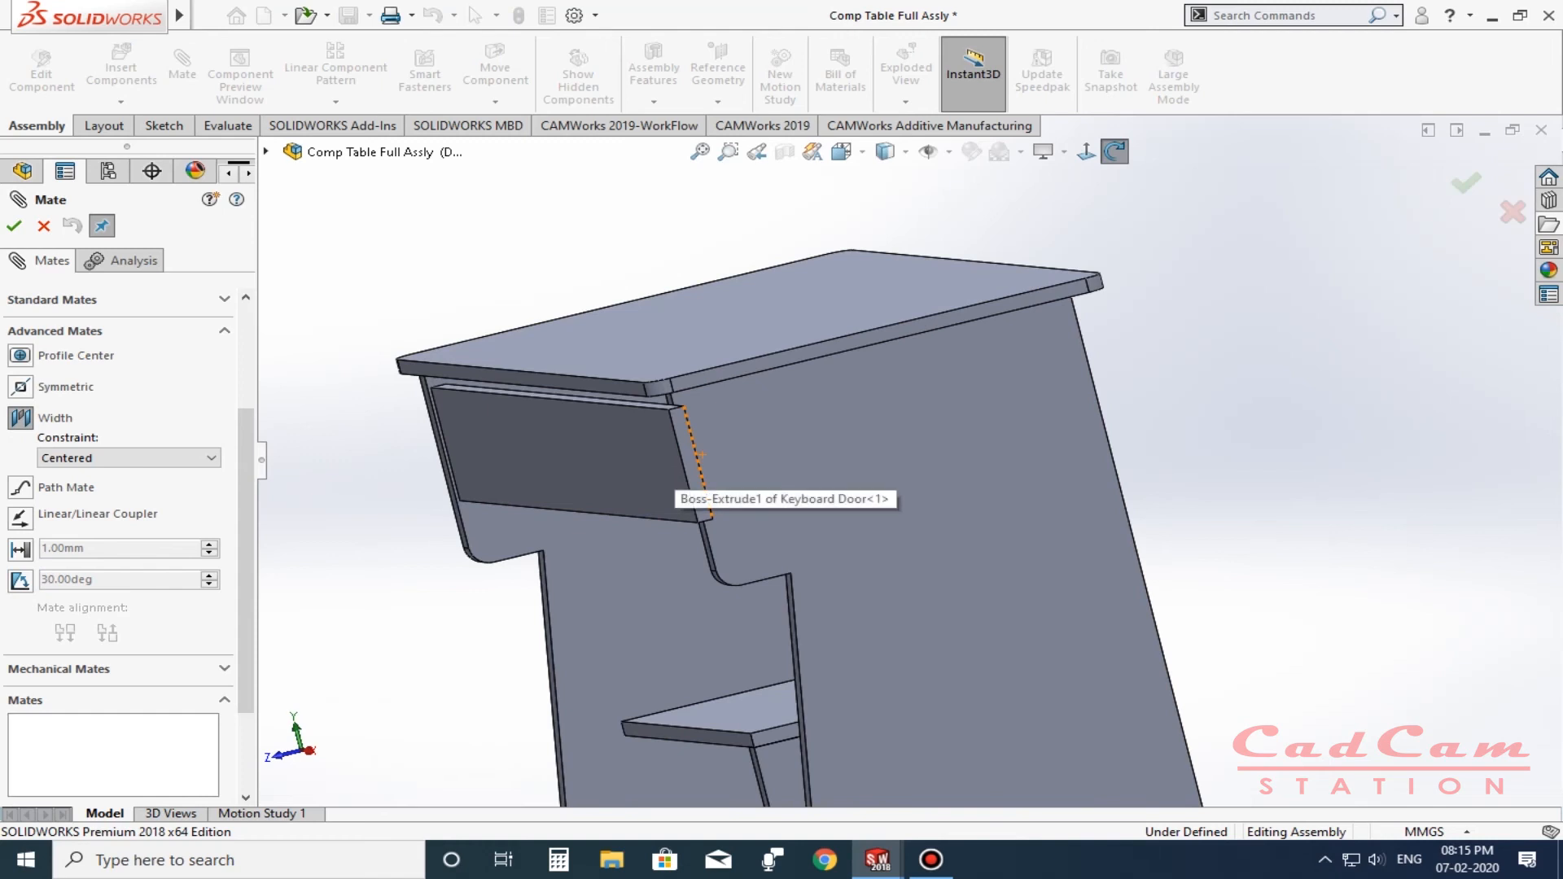
click(690, 484)
middle_drag(671, 476, 1009, 468)
click(382, 453)
scroll(401, 456, up, 5)
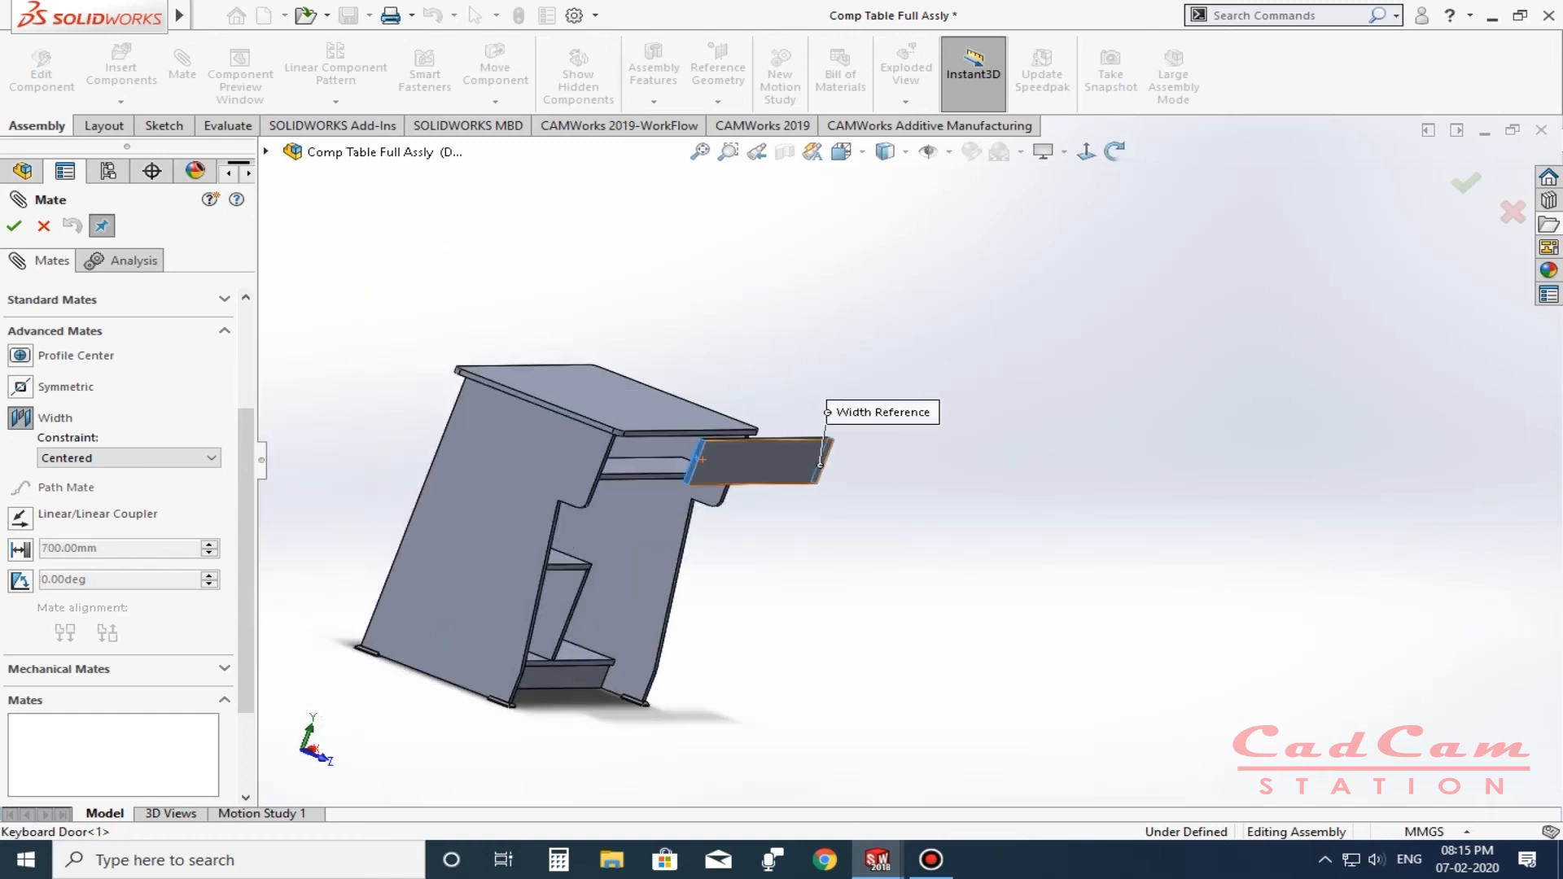
Use the inner faces of the two table sides as tab references and apply the Width mate to centre the keyboard door.
scroll(579, 457, down, 4)
click(763, 439)
middle_drag(763, 439, 623, 454)
scroll(620, 456, up, 6)
scroll(619, 456, down, 4)
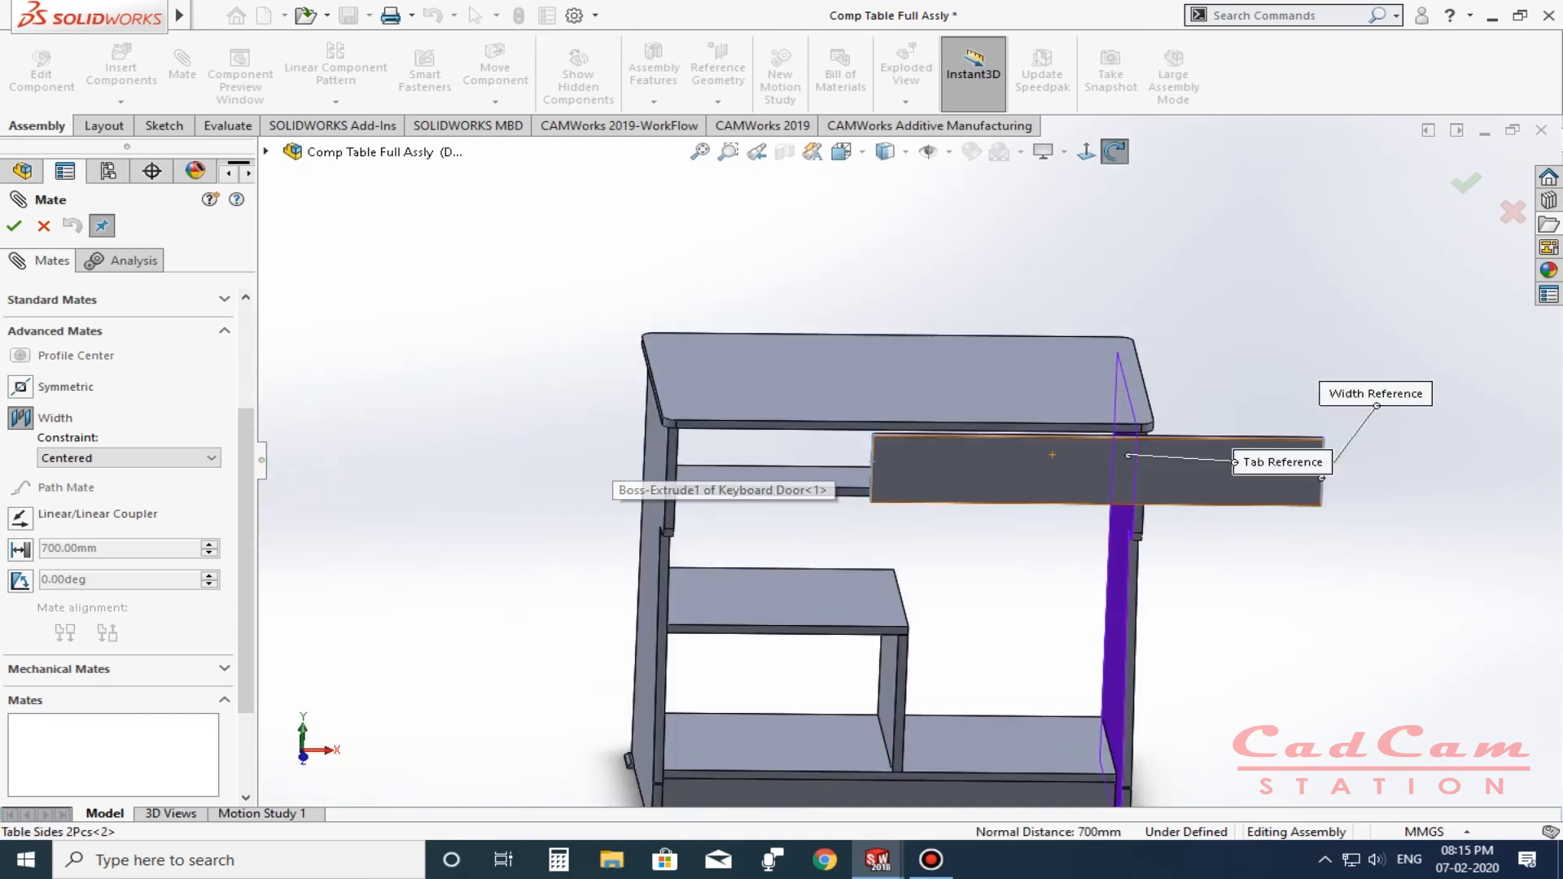
middle_drag(699, 492, 644, 463)
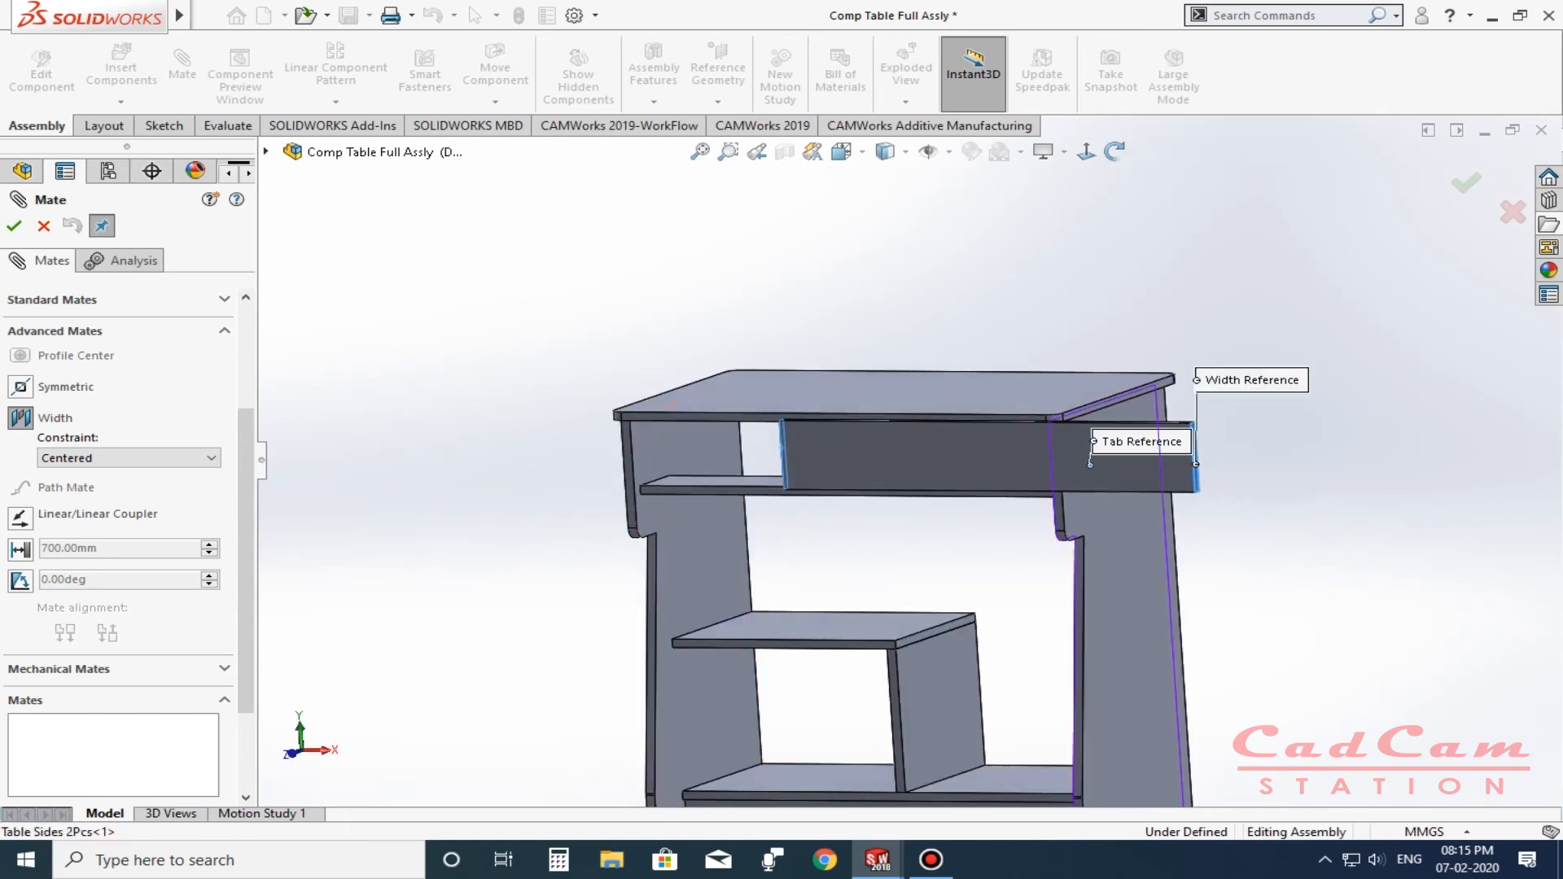
click(671, 519)
right_click(671, 519)
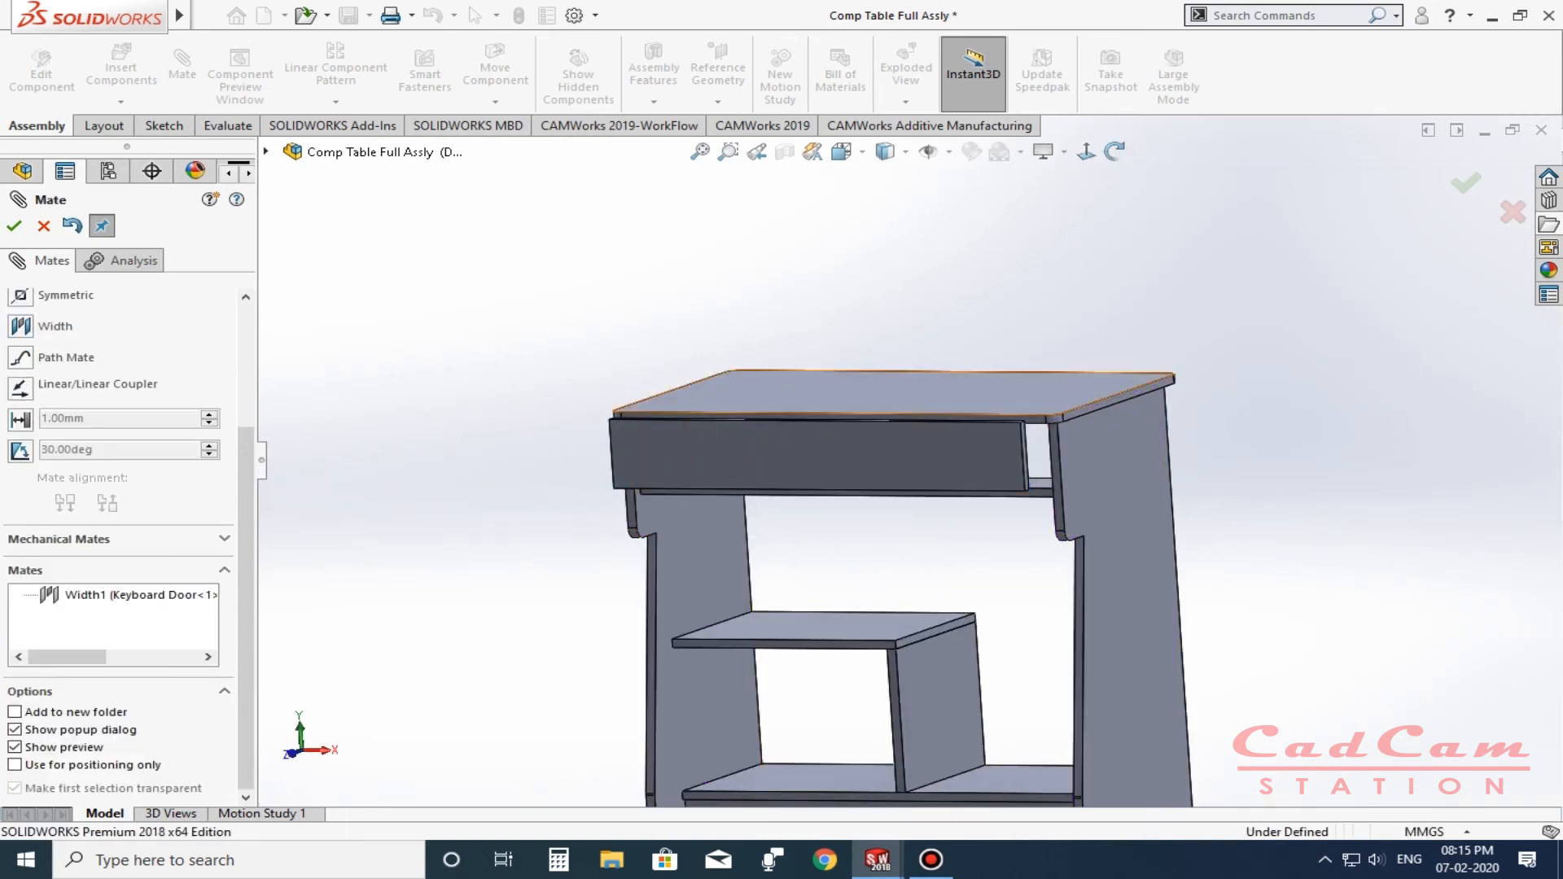
Move the keyboard door slightly lower in front of the table opening.
click(1086, 152)
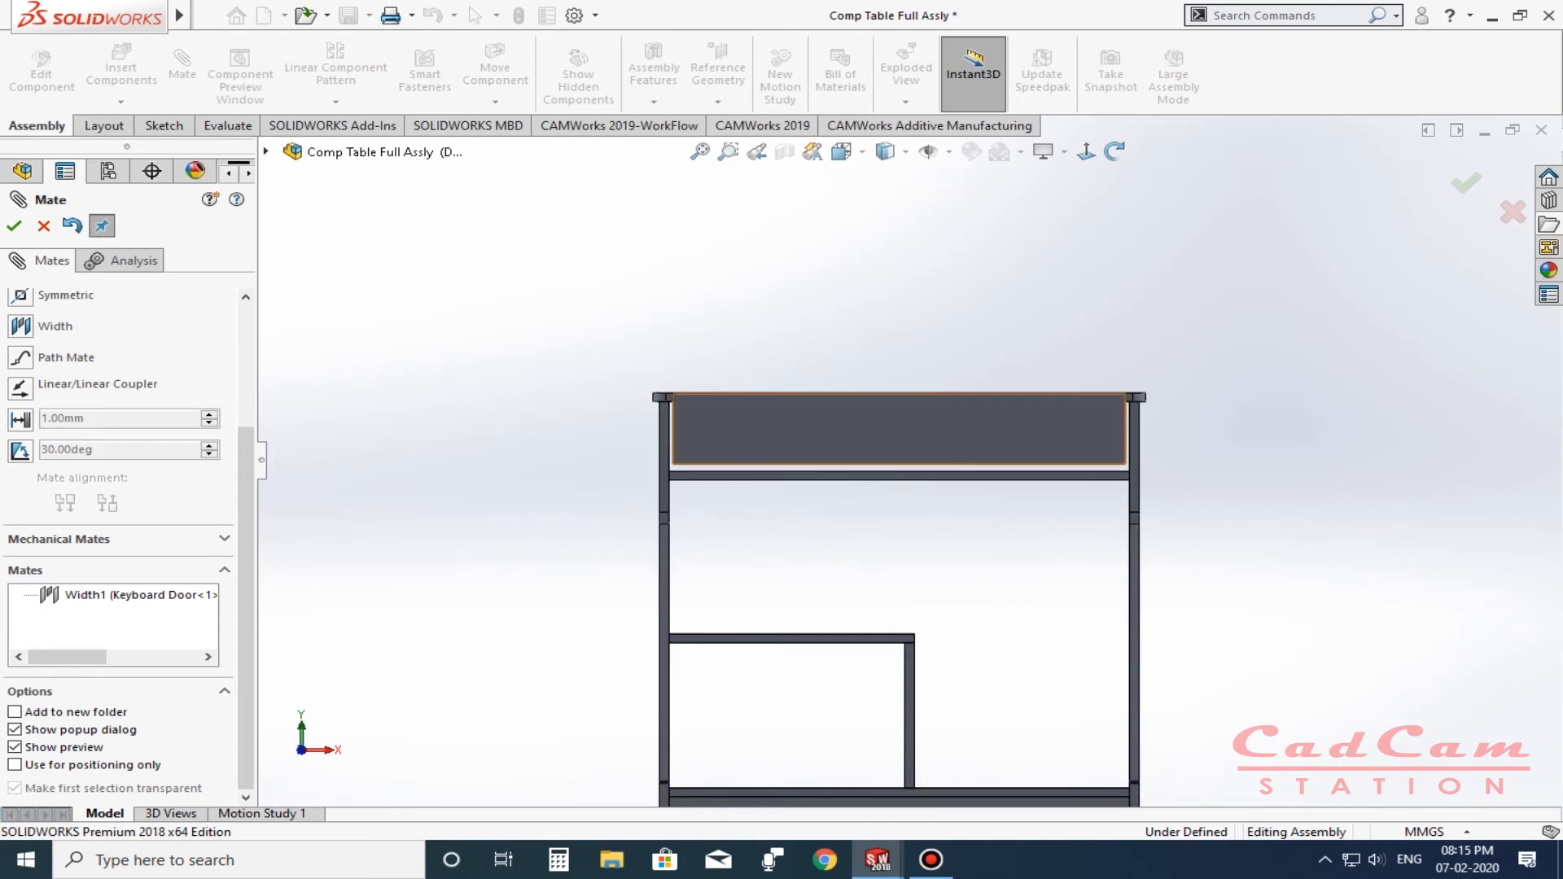
scroll(871, 403, down, 4)
mouse_move(831, 400)
mouse_down()
mouse_move(831, 454)
mouse_move(831, 423)
mouse_up()
key(Escape)
scroll(764, 428, up, 2)
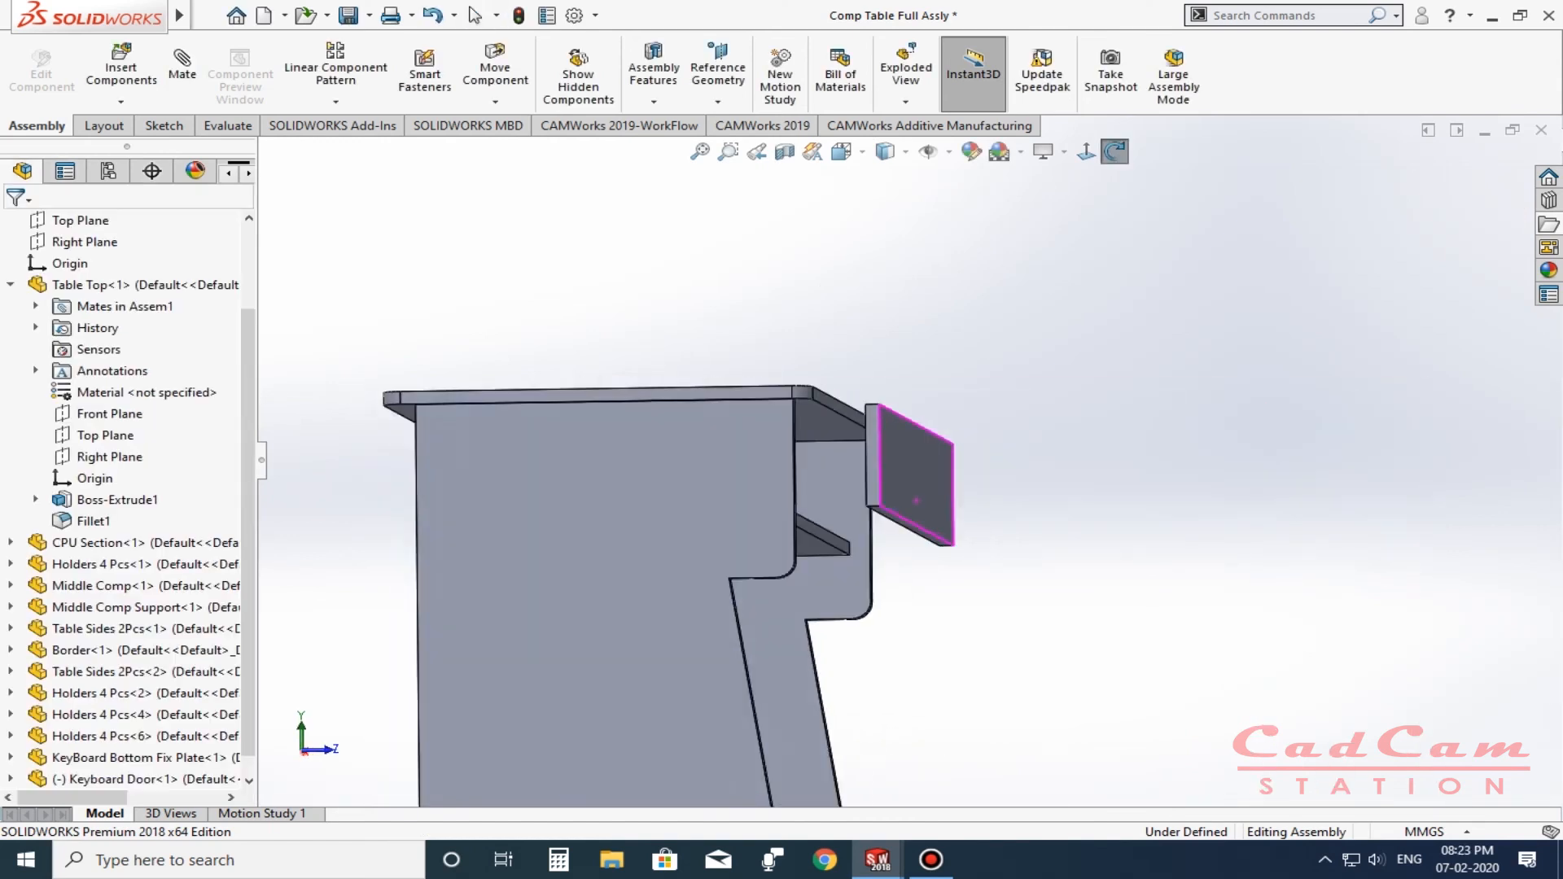
drag(732, 488, 894, 502)
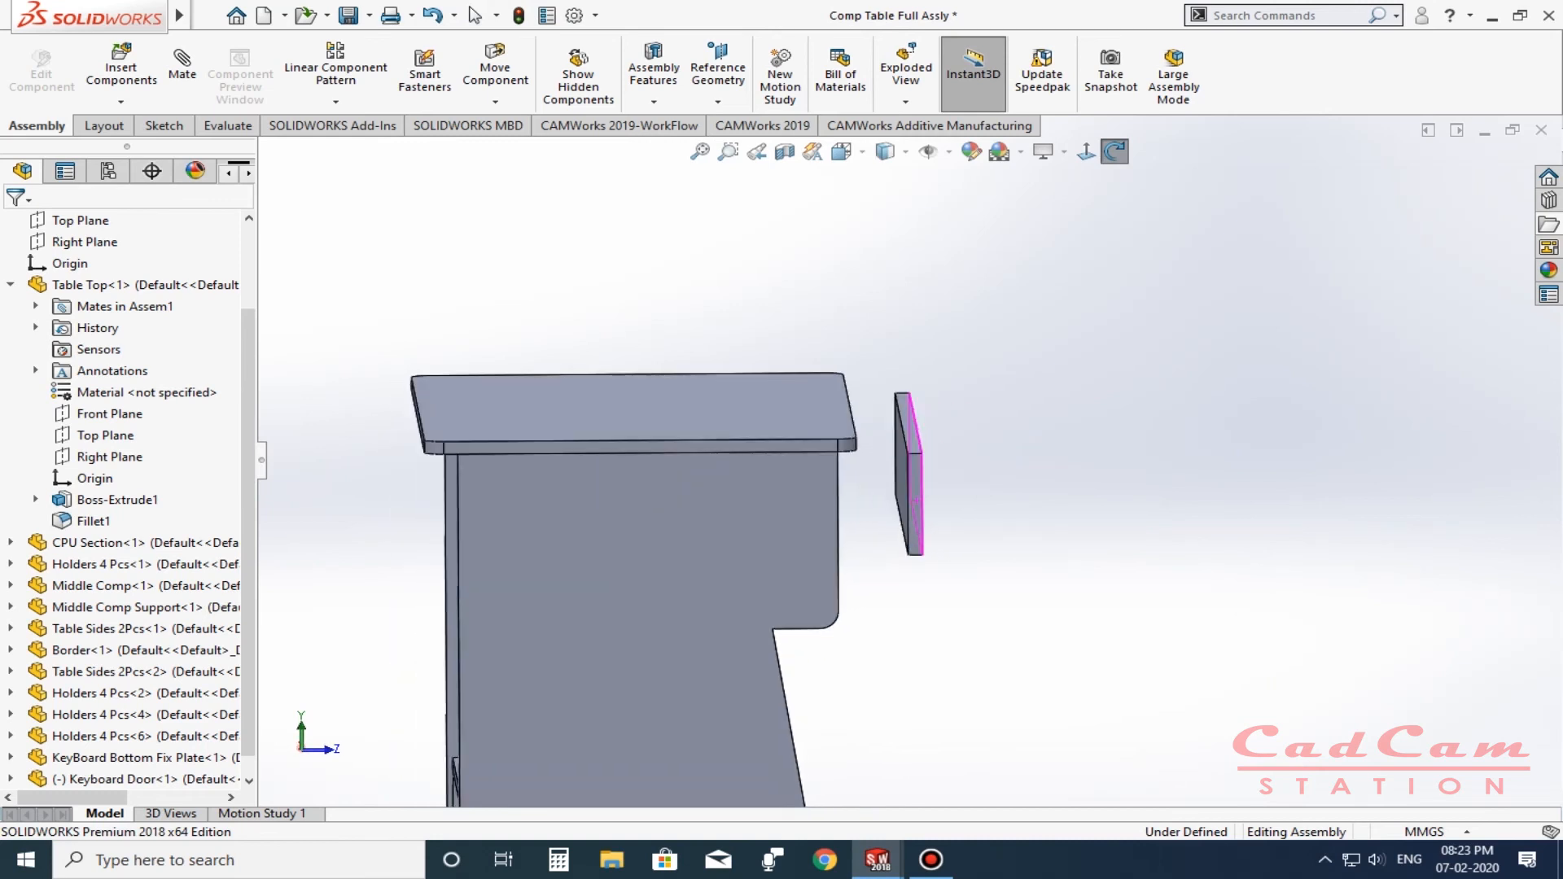
Add a coincident mate between the keyboard door's lower rear edge and the keyboard bottom plate's upper front edge.
scroll(894, 503, down, 4)
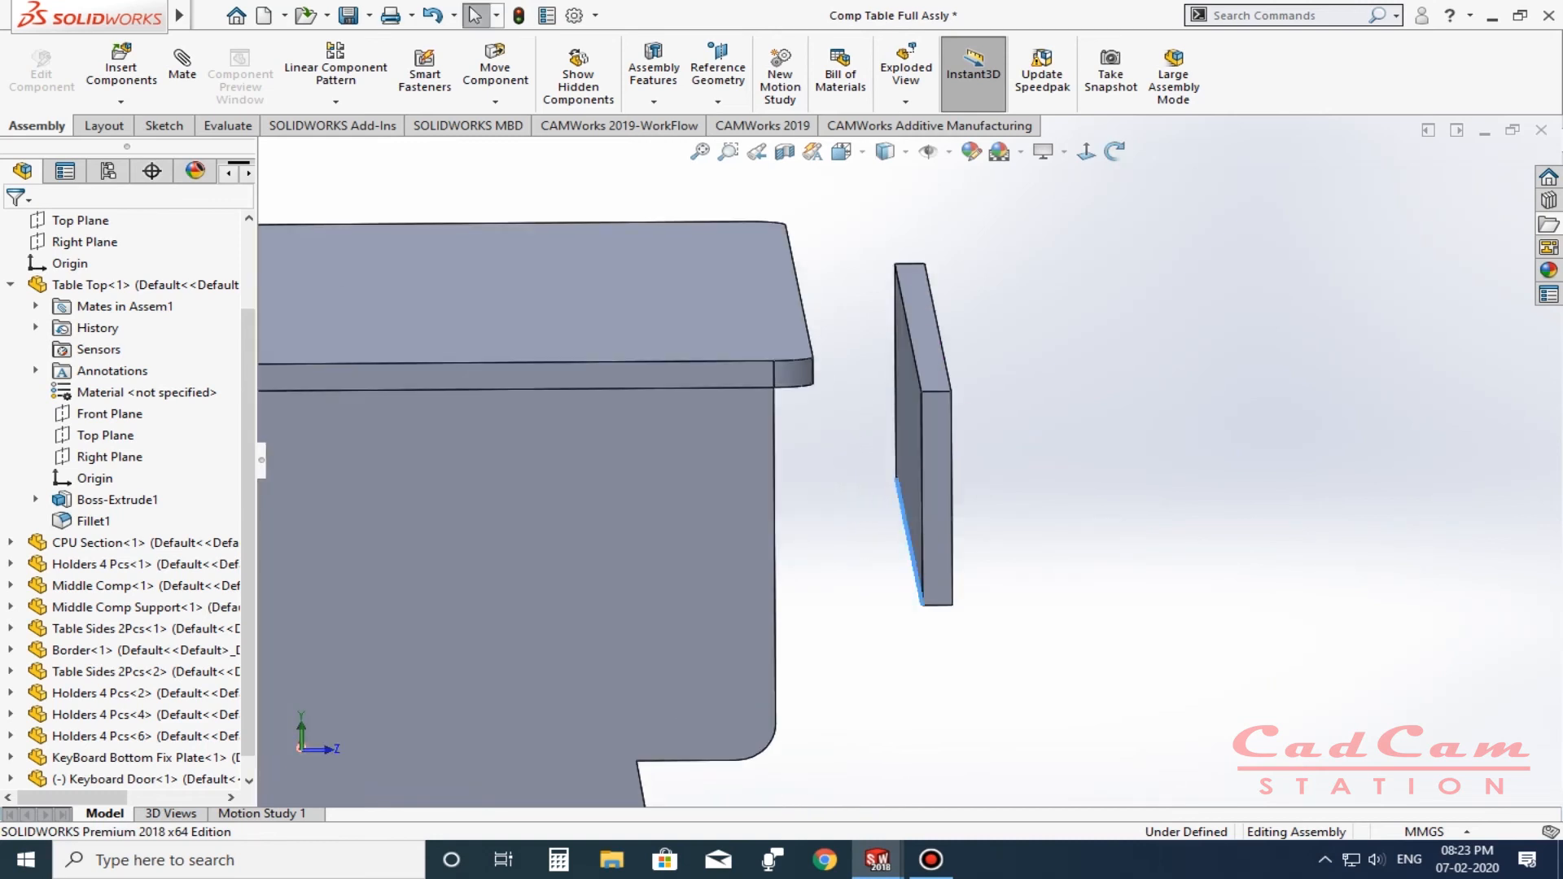
click(907, 537)
click(182, 69)
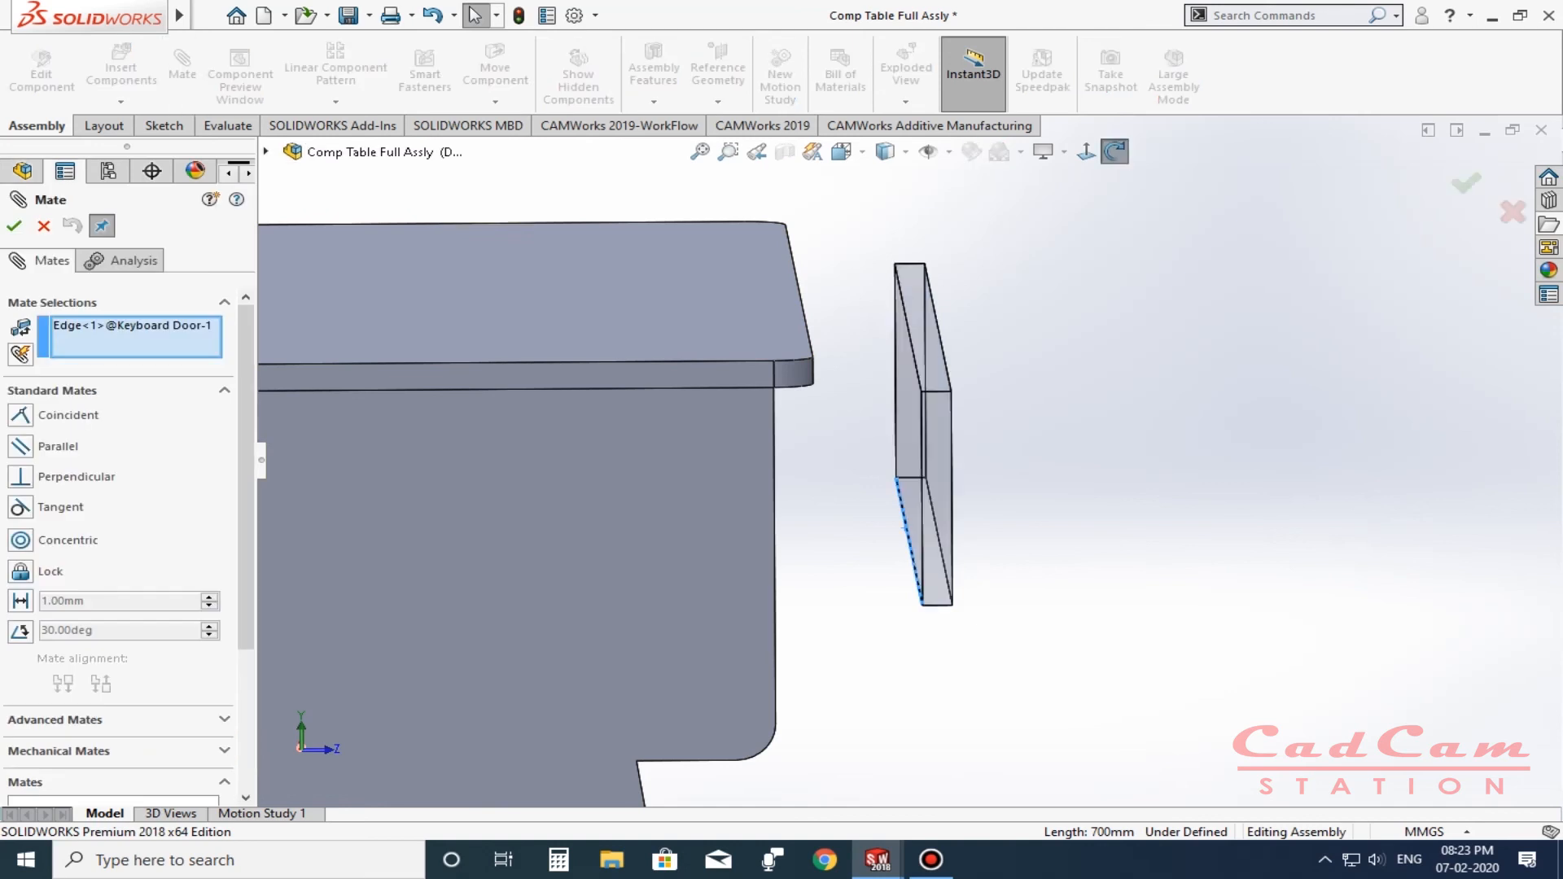
middle_drag(716, 439, 763, 440)
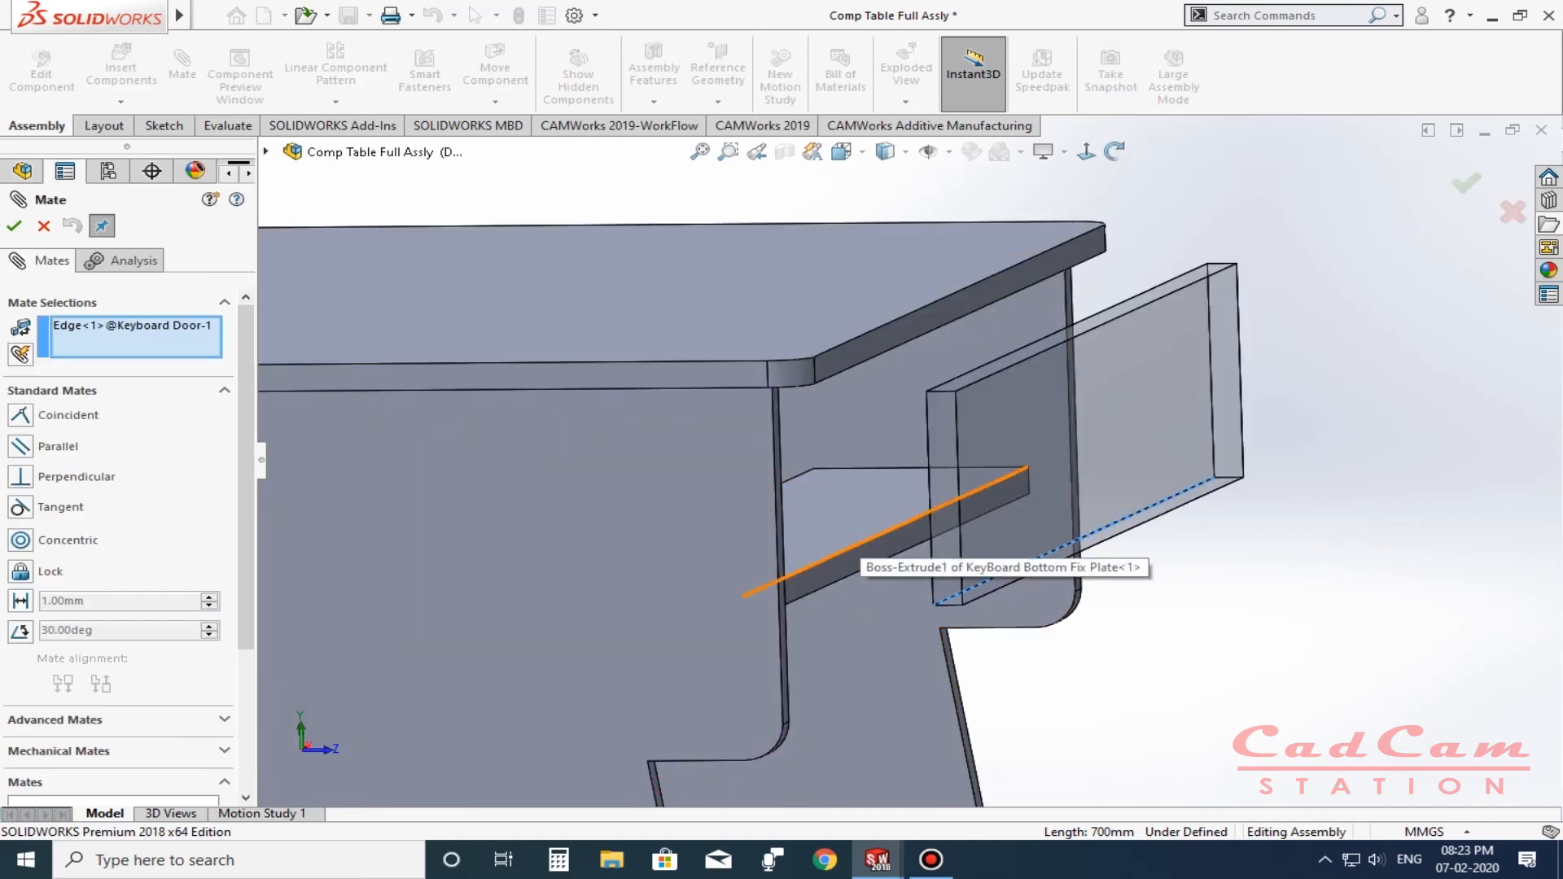
click(851, 547)
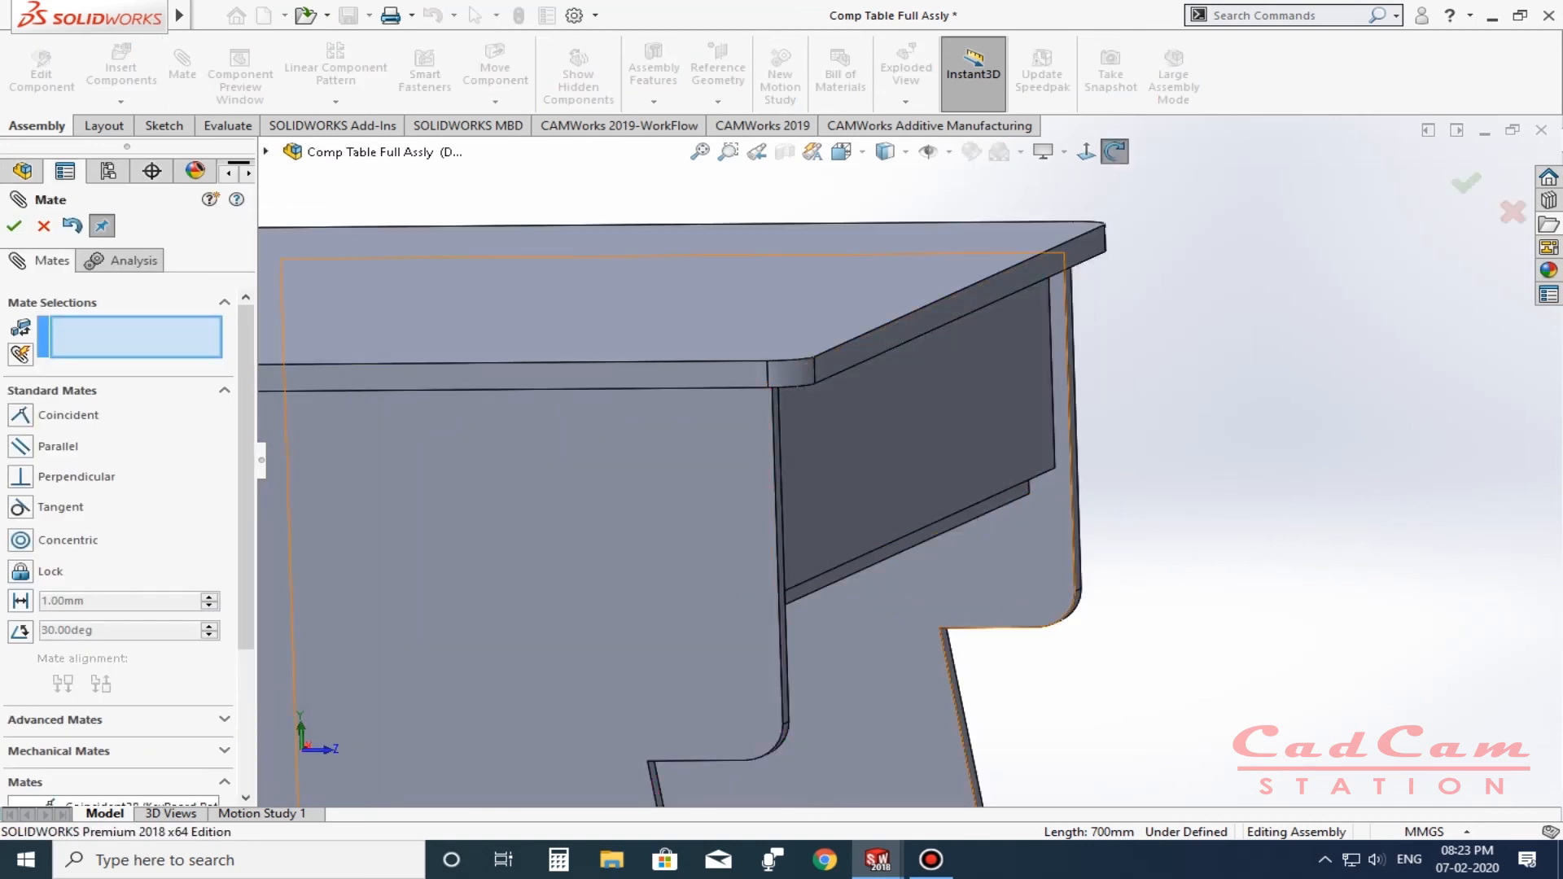
Examine from below how the keyboard door fits against the bottom plate and between the table sides.
middle_drag(1075, 456, 1032, 367)
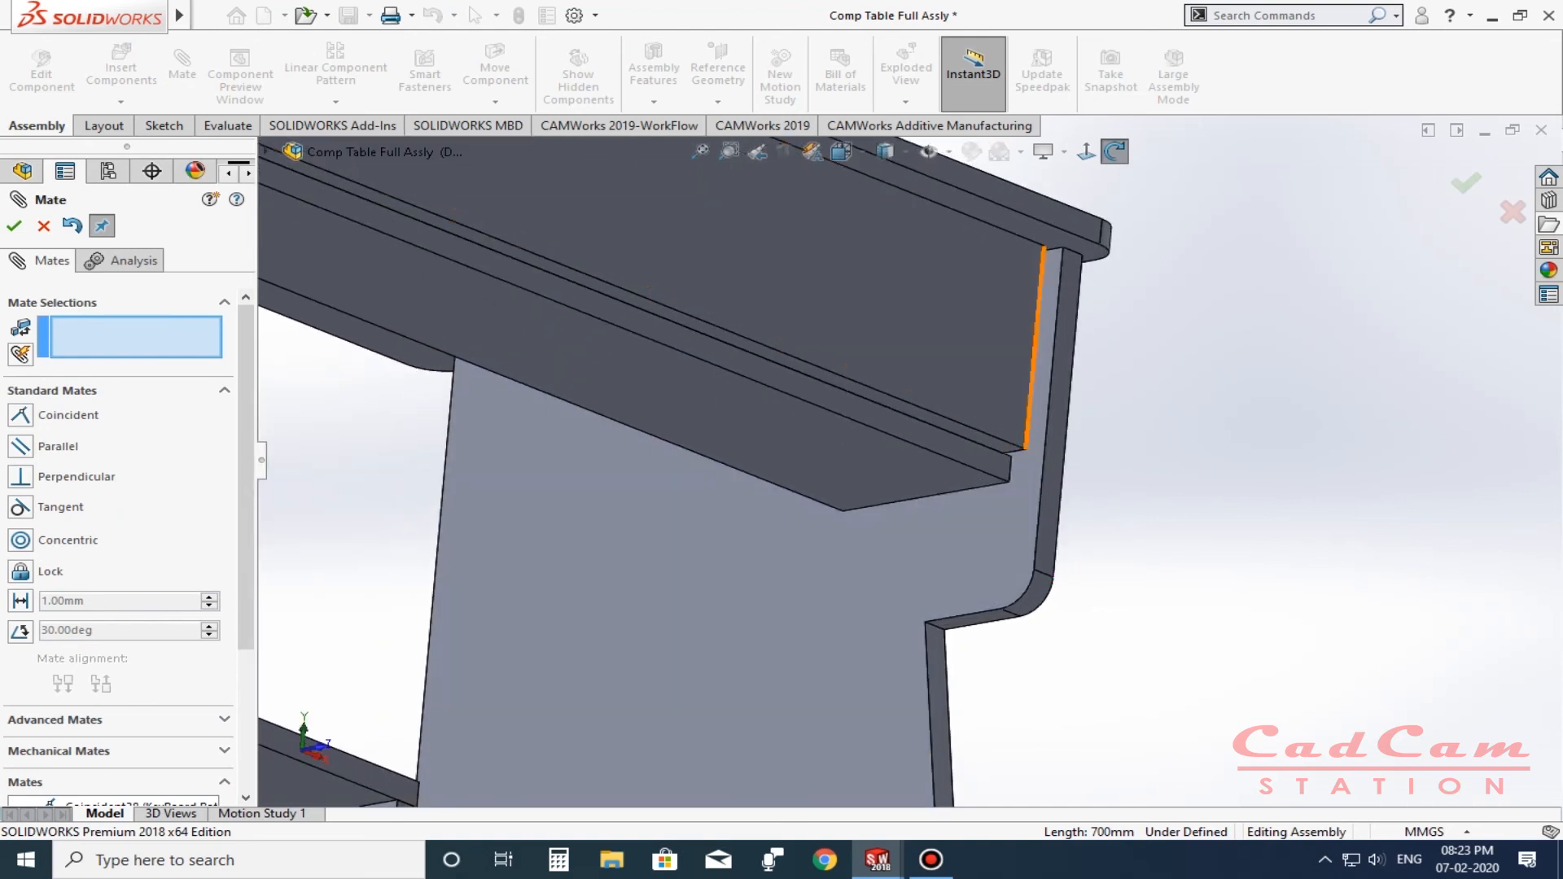
middle_drag(773, 378, 747, 358)
scroll(903, 459, up, 5)
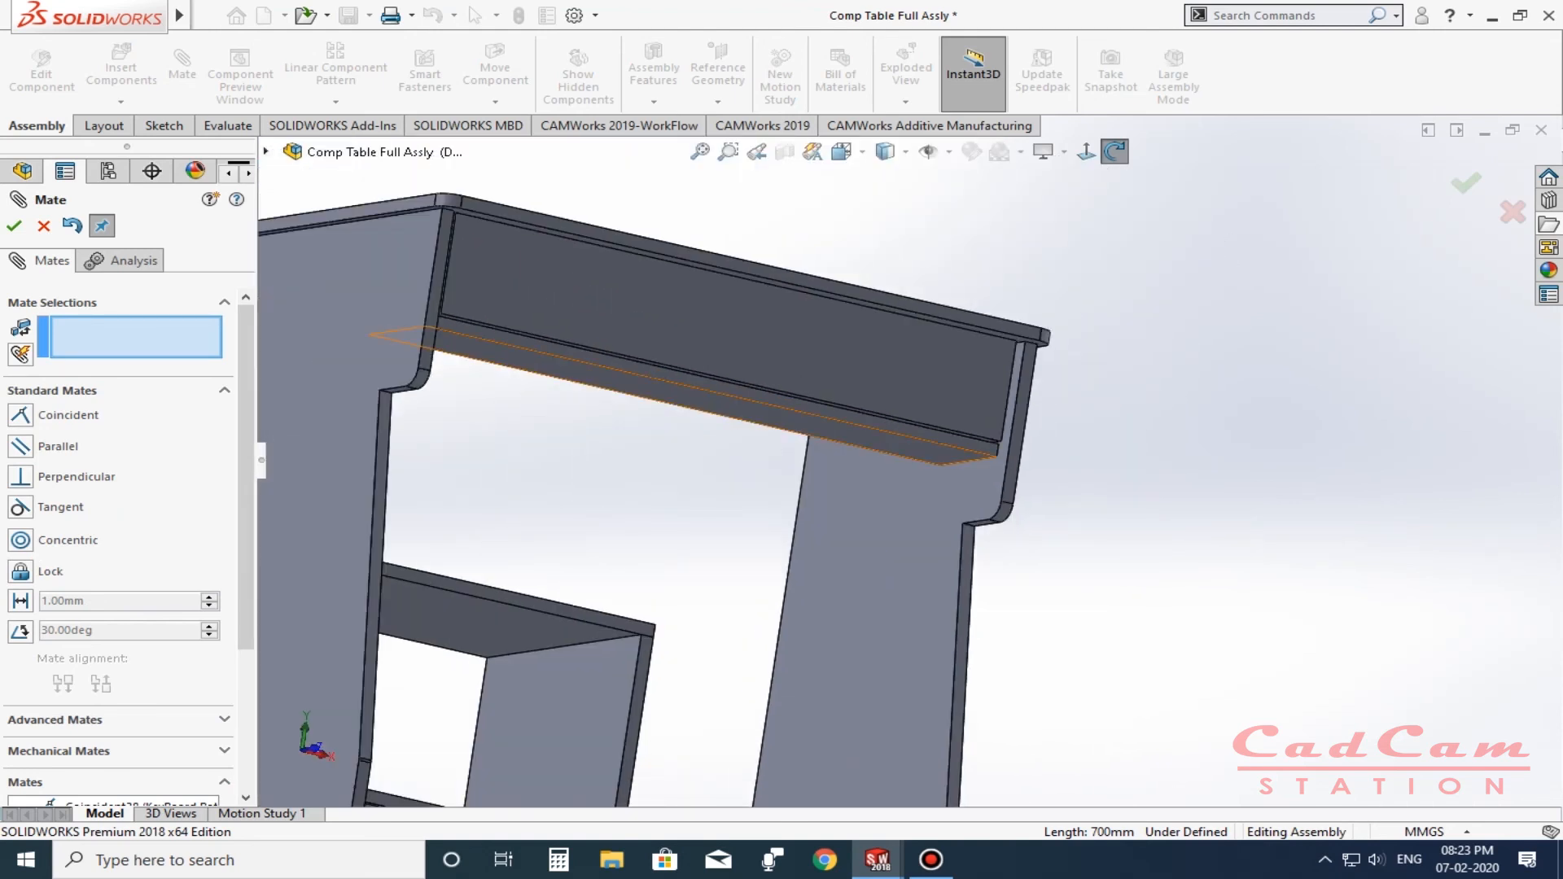
middle_drag(879, 417, 912, 446)
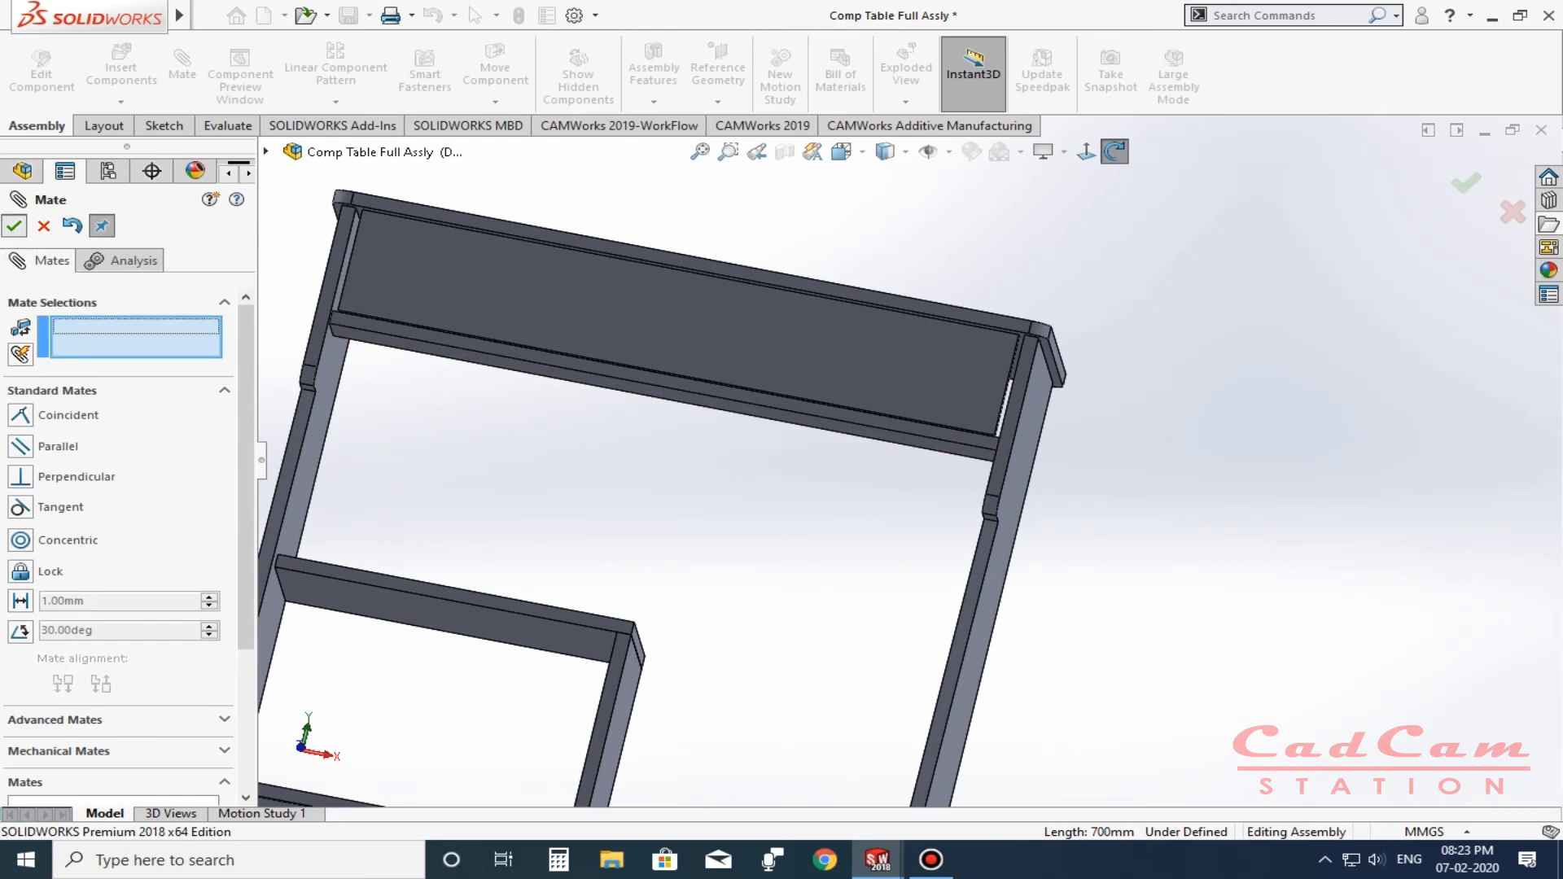
key(Escape)
scroll(759, 454, up, 3)
scroll(759, 454, down, 8)
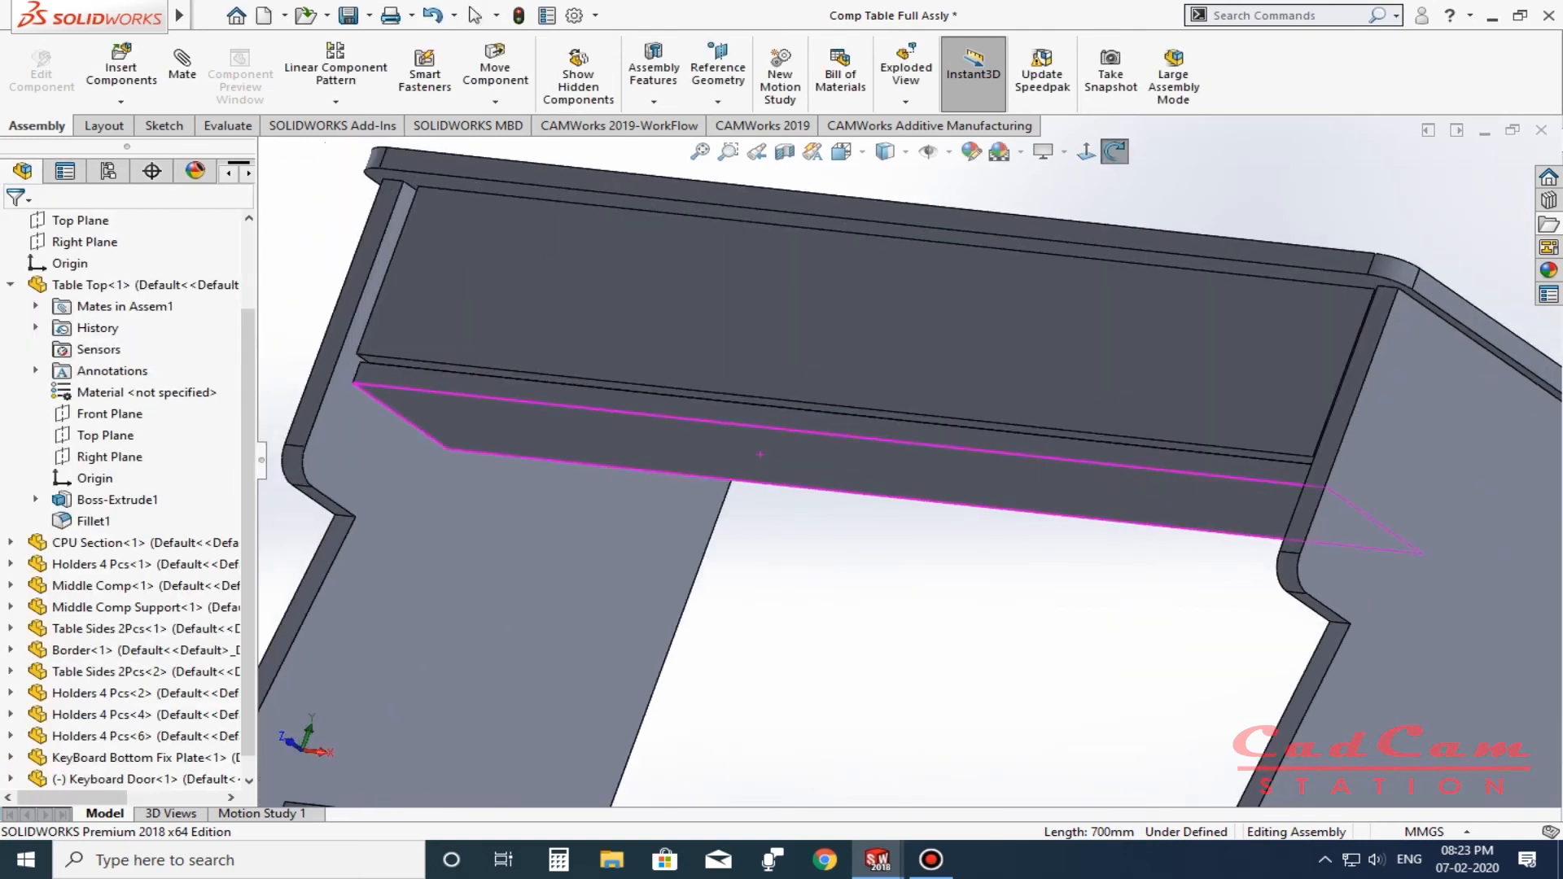
middle_drag(759, 454, 500, 398)
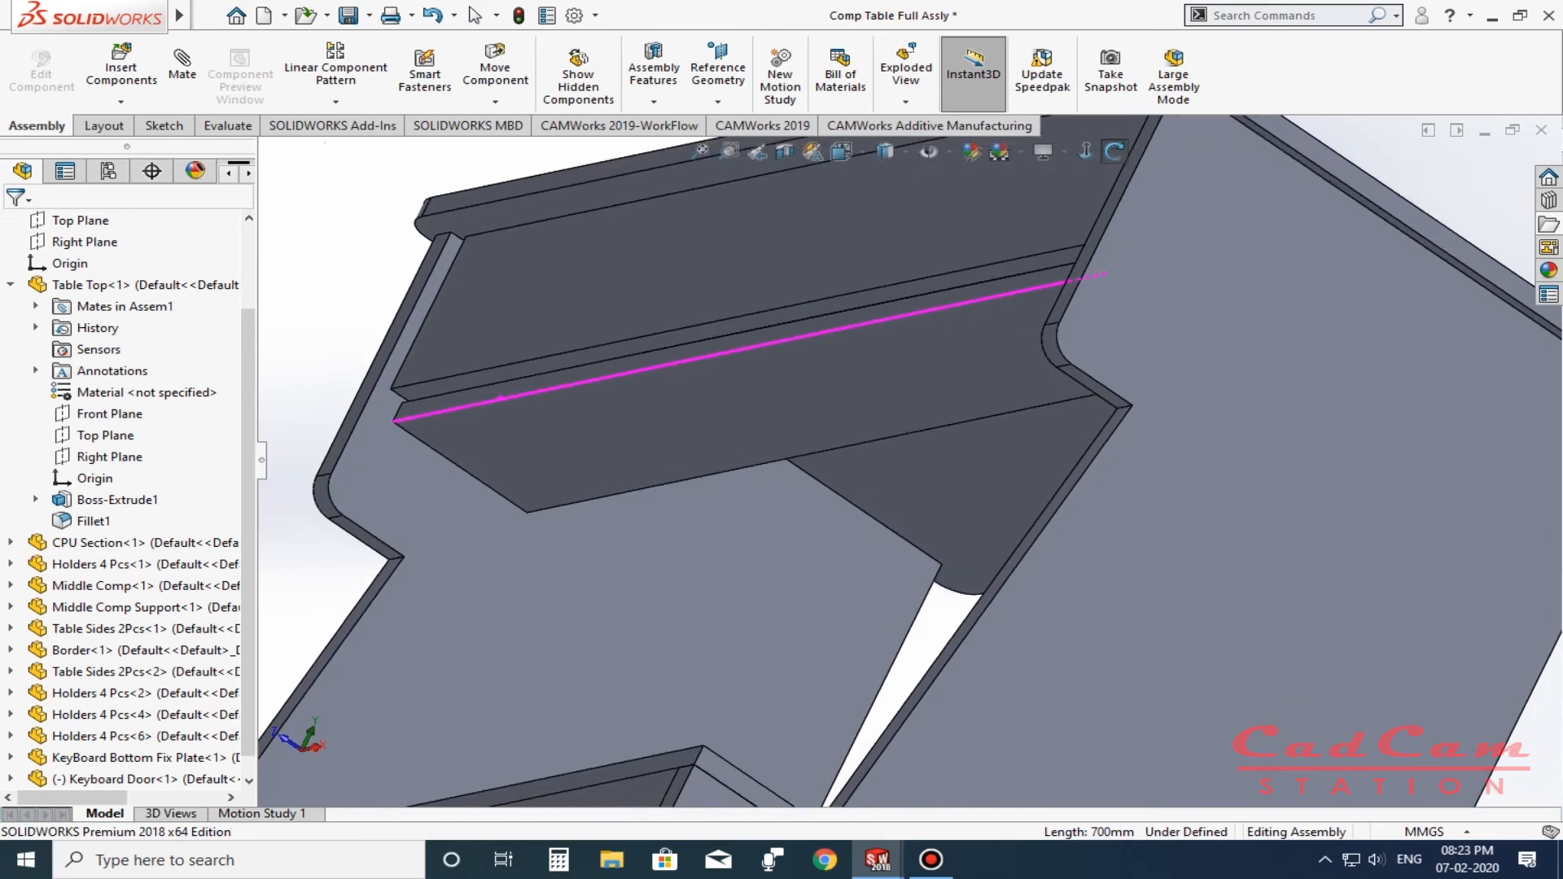
click(500, 398)
middle_drag(500, 398, 851, 341)
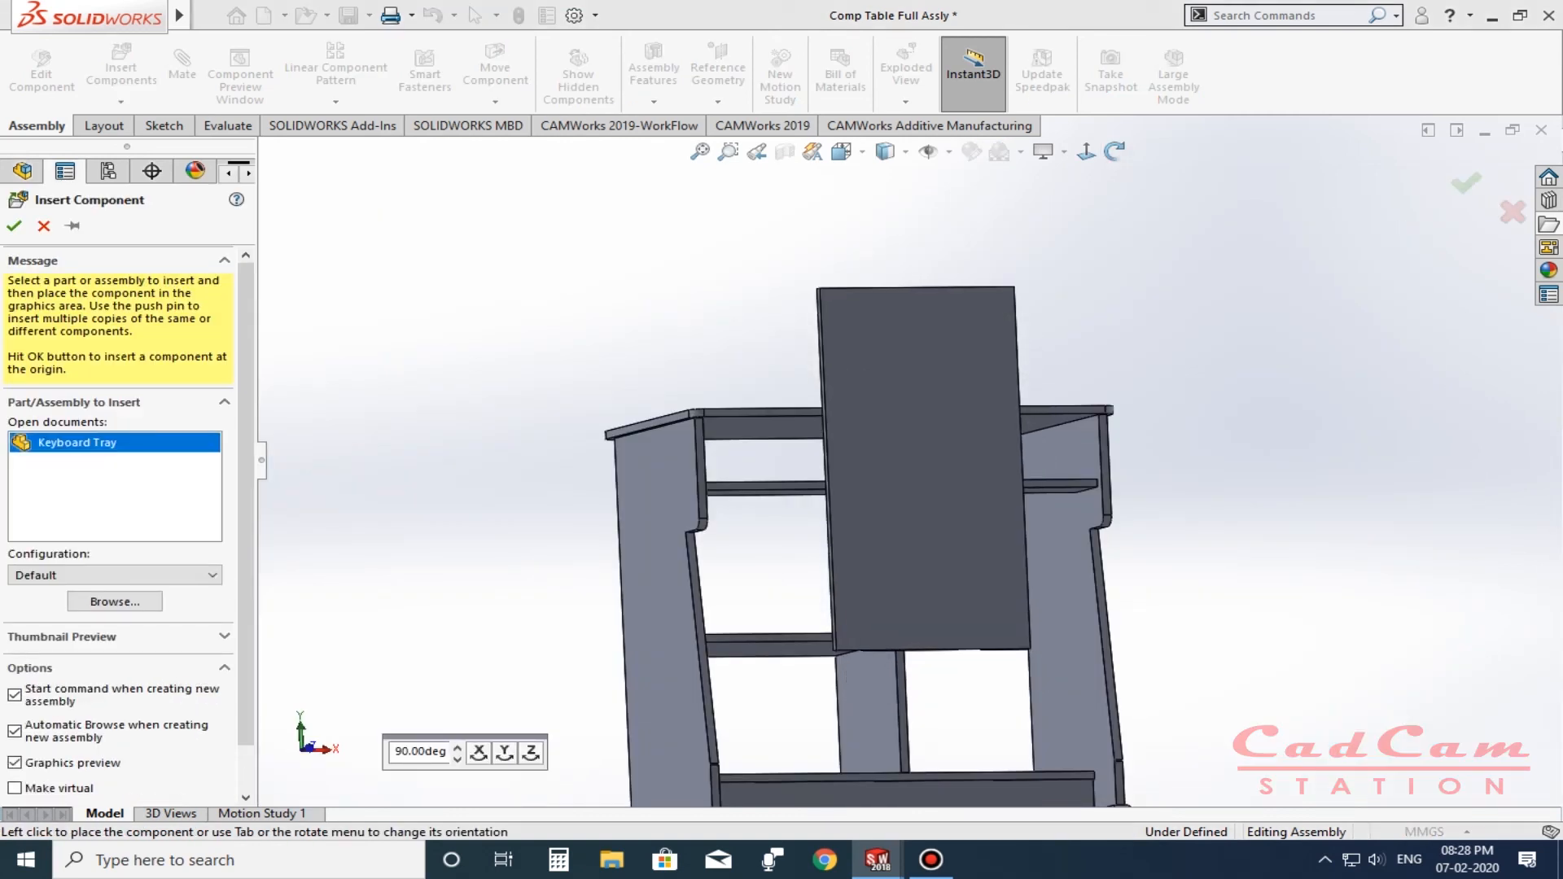
Turn the Keyboard Tray part by 90 degrees so it lies flat, and place it below the table top.
key(Tab)
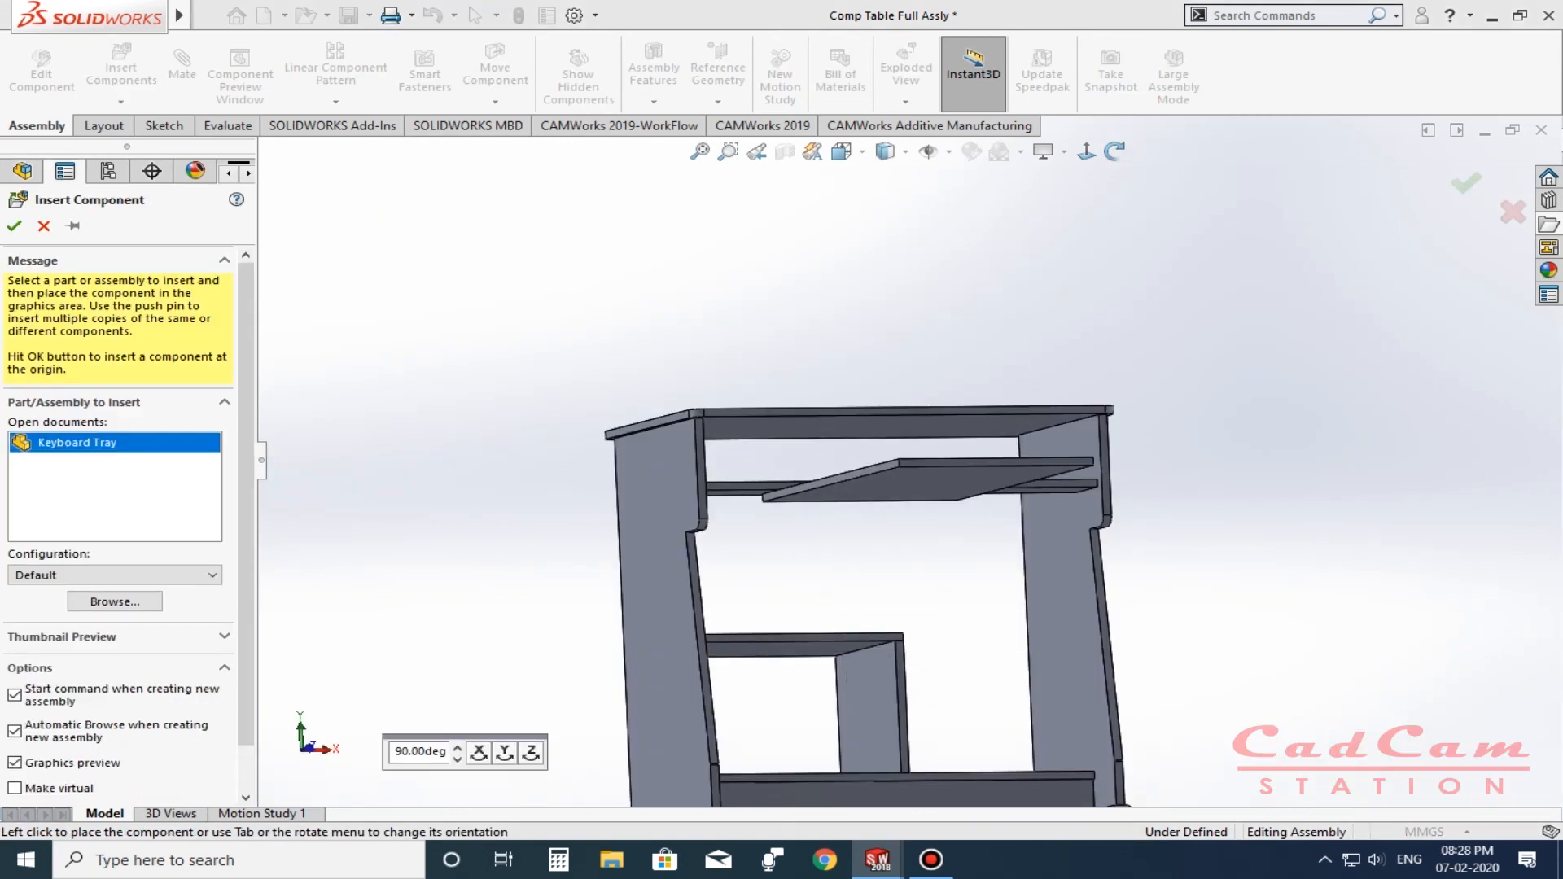
click(928, 479)
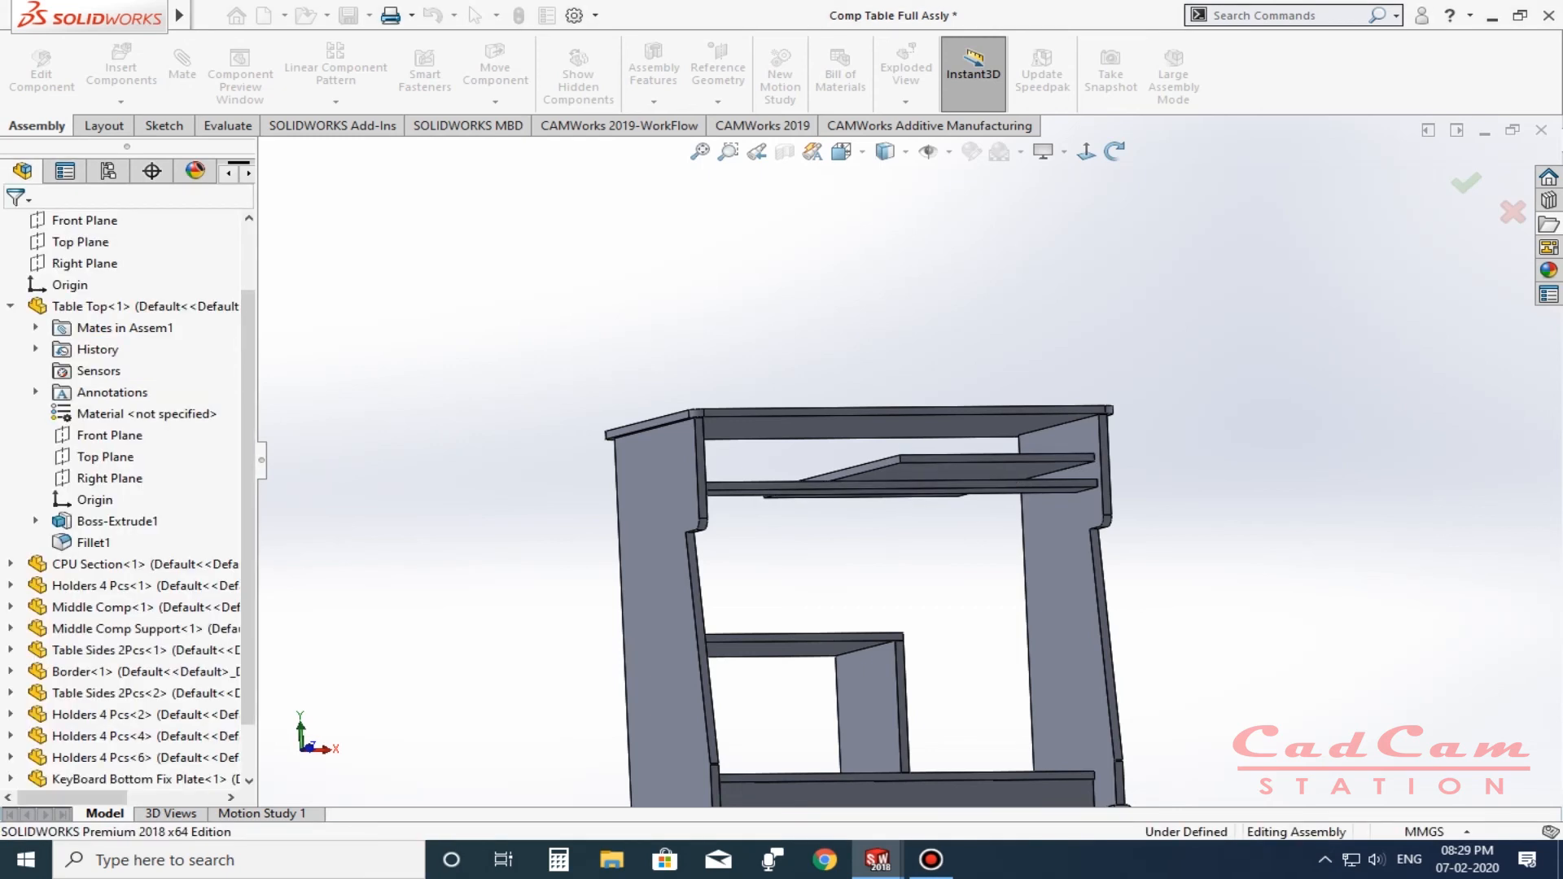
key(ctrl+7)
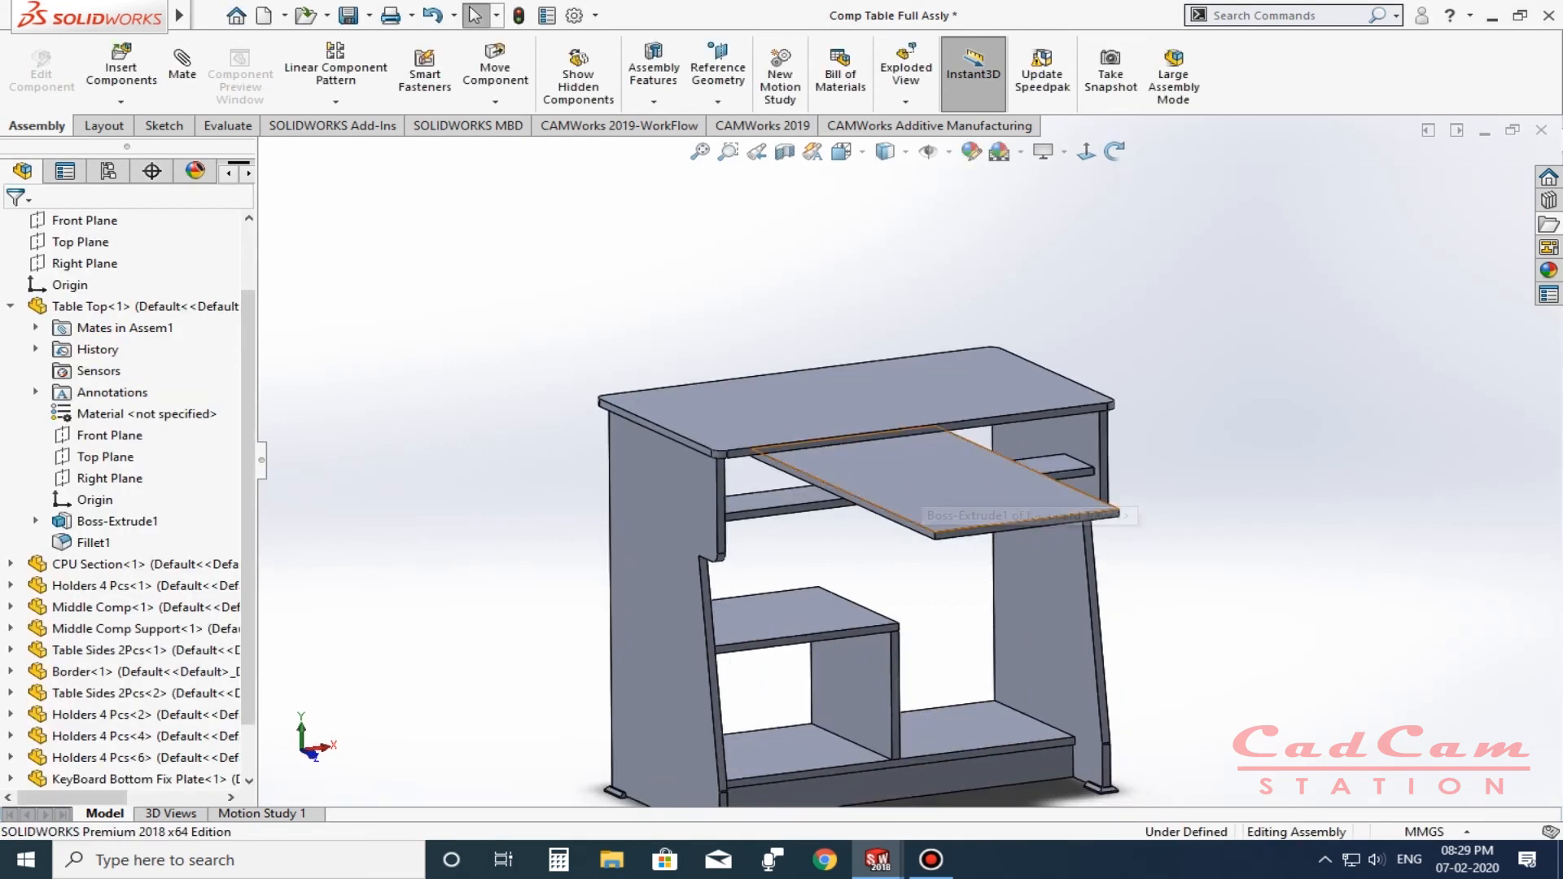
Rotate the Keyboard Tray so its long side runs along the width of the table below the top.
click(495, 101)
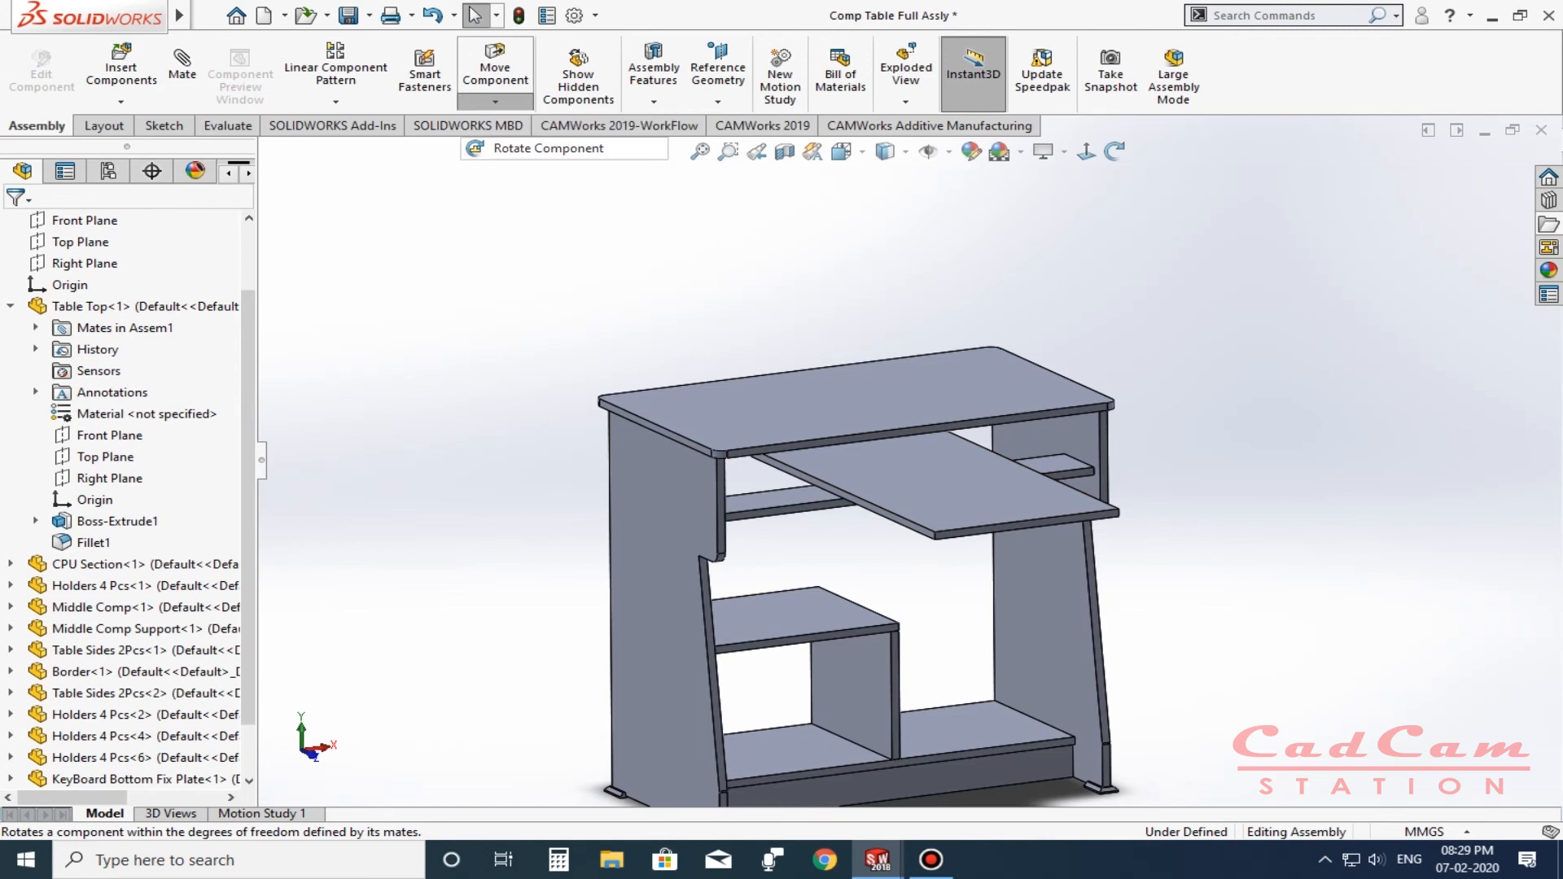
click(570, 152)
click(901, 502)
drag(901, 502, 1003, 496)
key(Escape)
scroll(920, 453, down, 3)
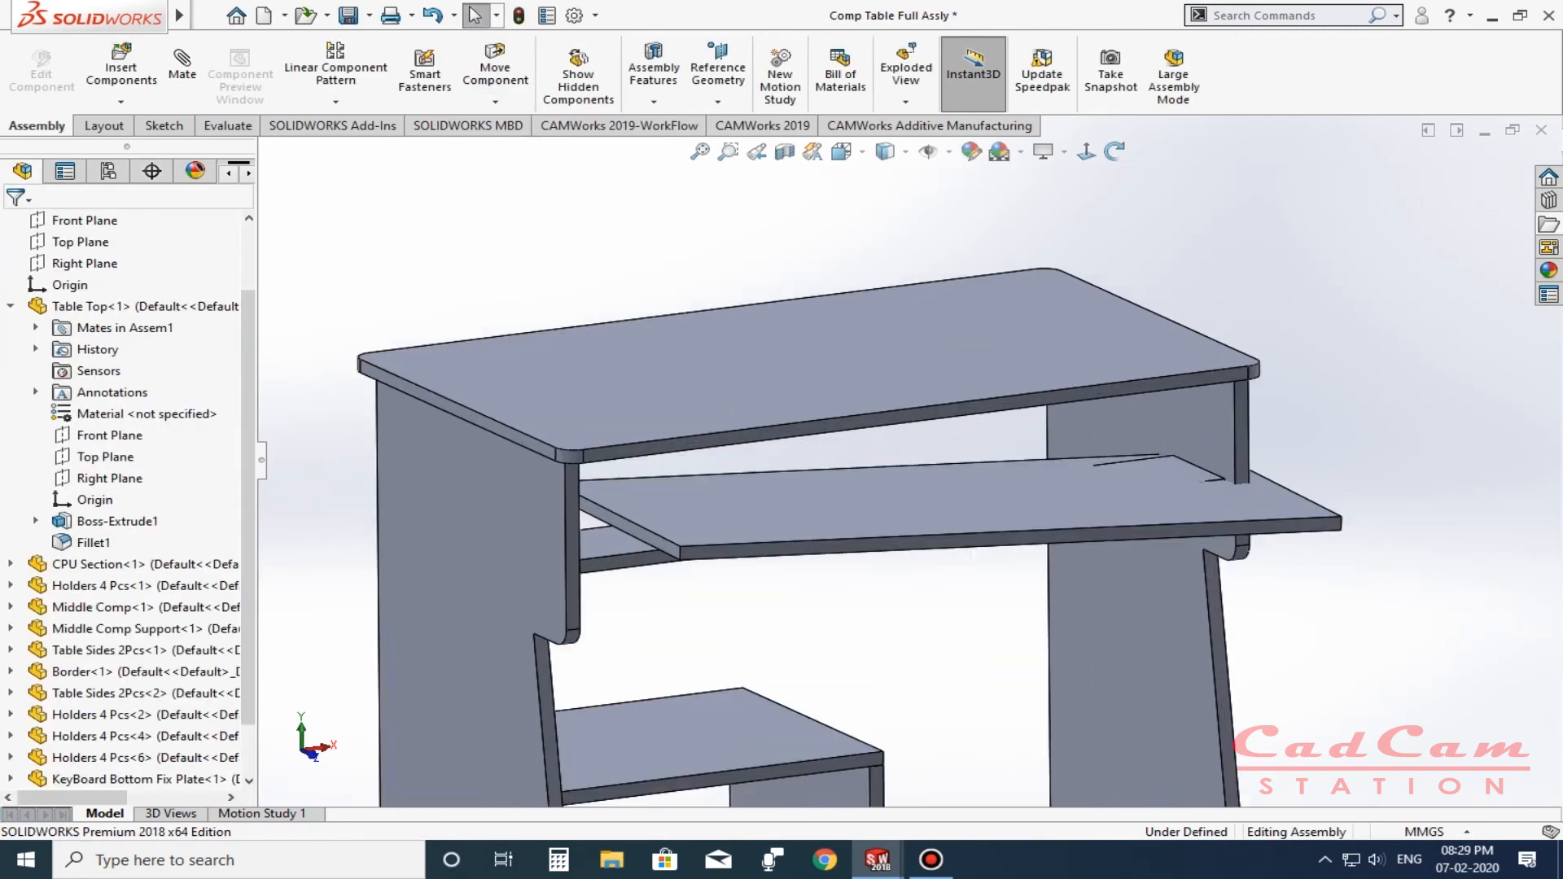
Add a 60 mm distance mate between the Keyboard Tray's upper face and the underside of the Table Top.
click(883, 521)
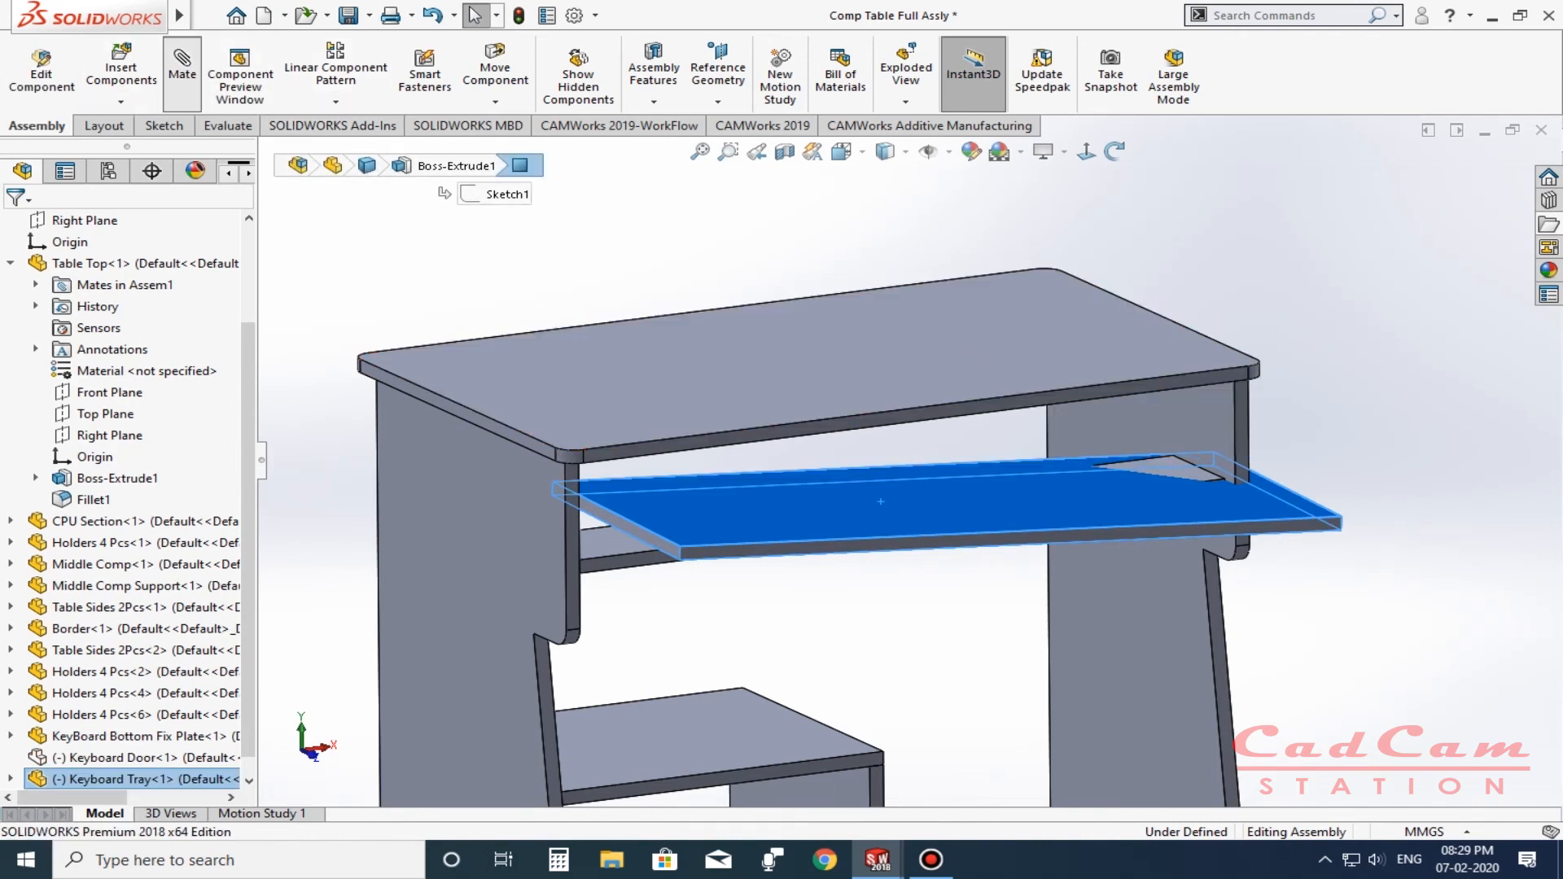
click(182, 74)
middle_drag(919, 521, 920, 390)
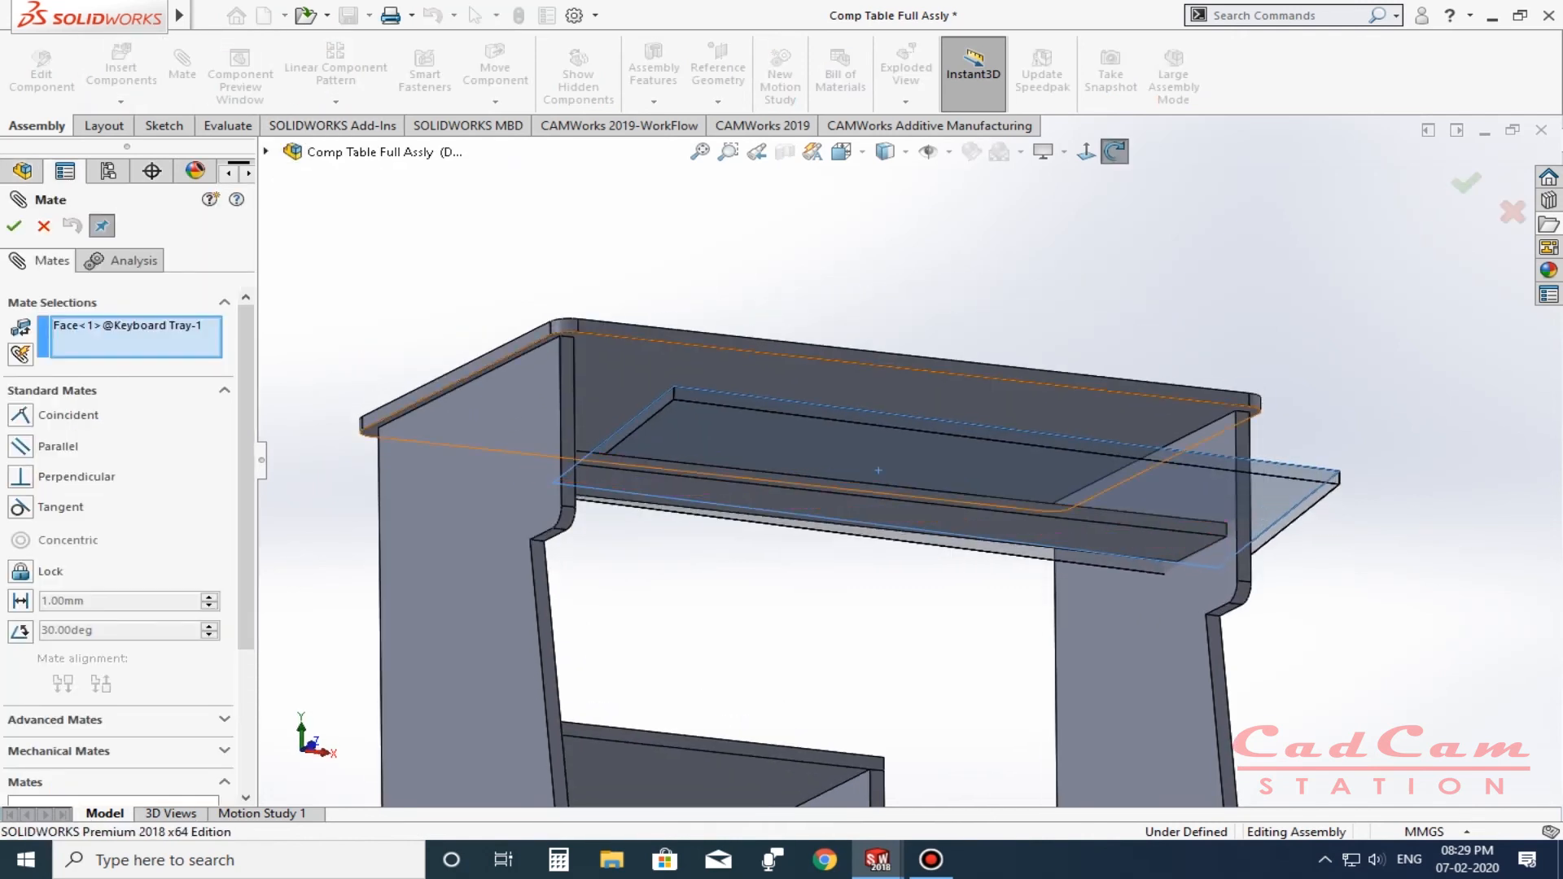
click(931, 399)
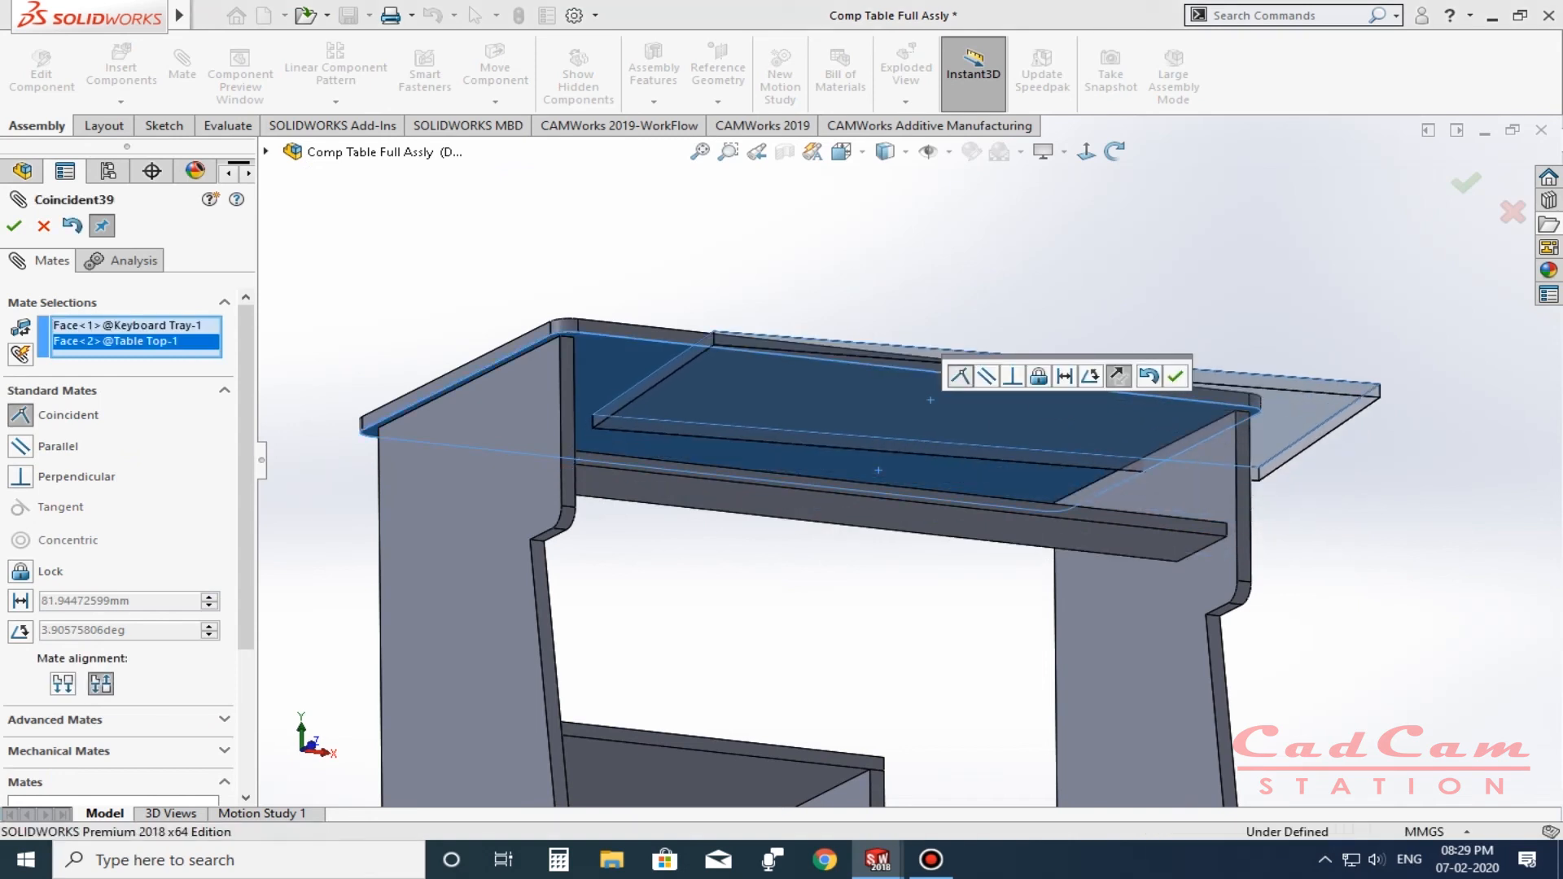
click(986, 376)
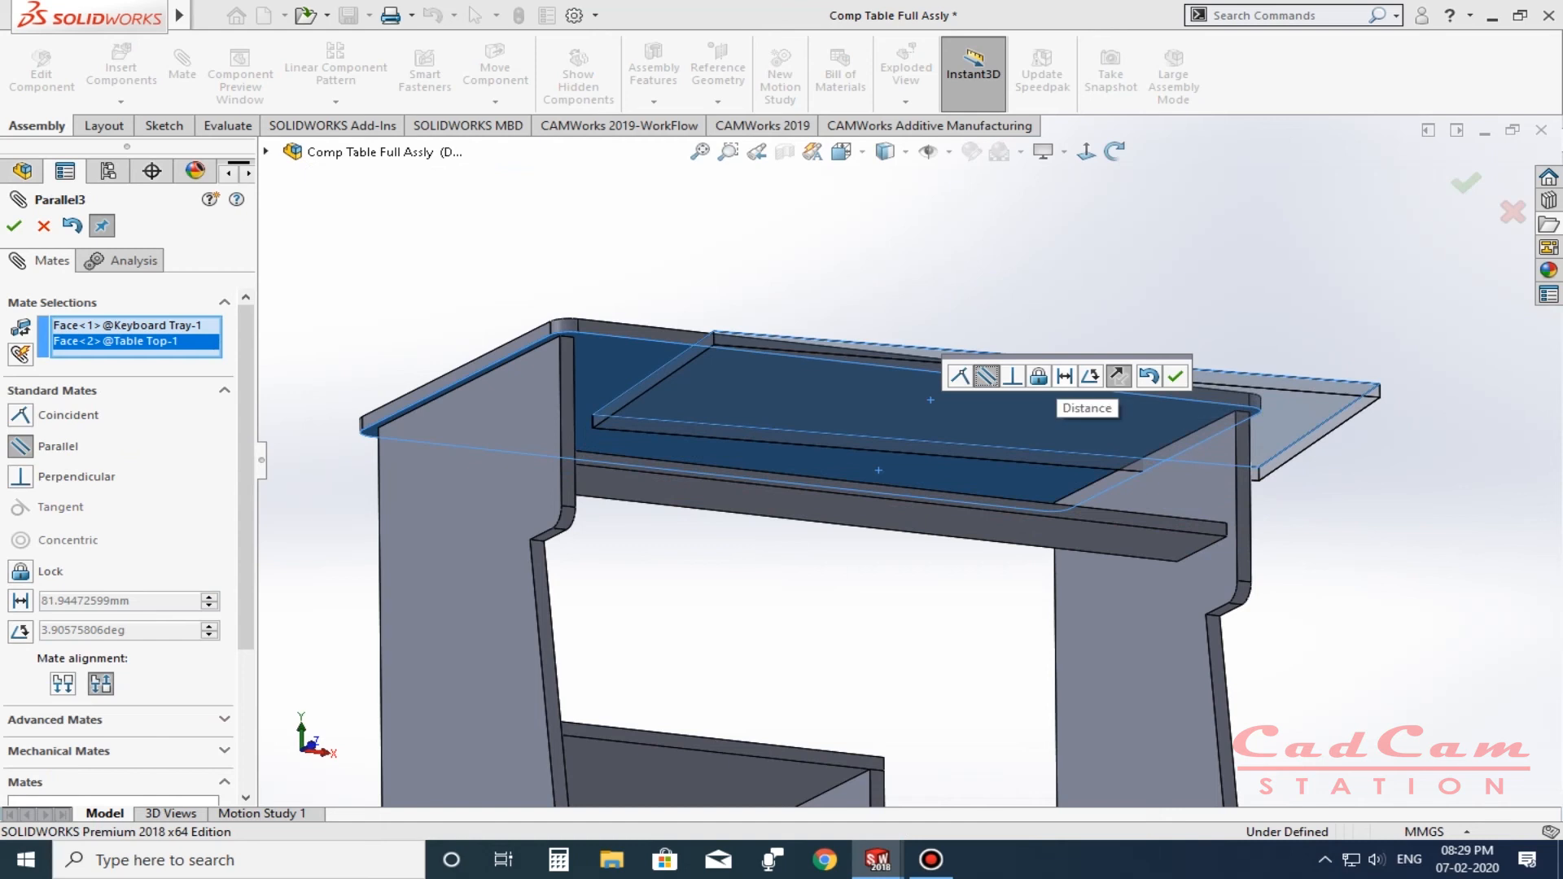
click(1064, 376)
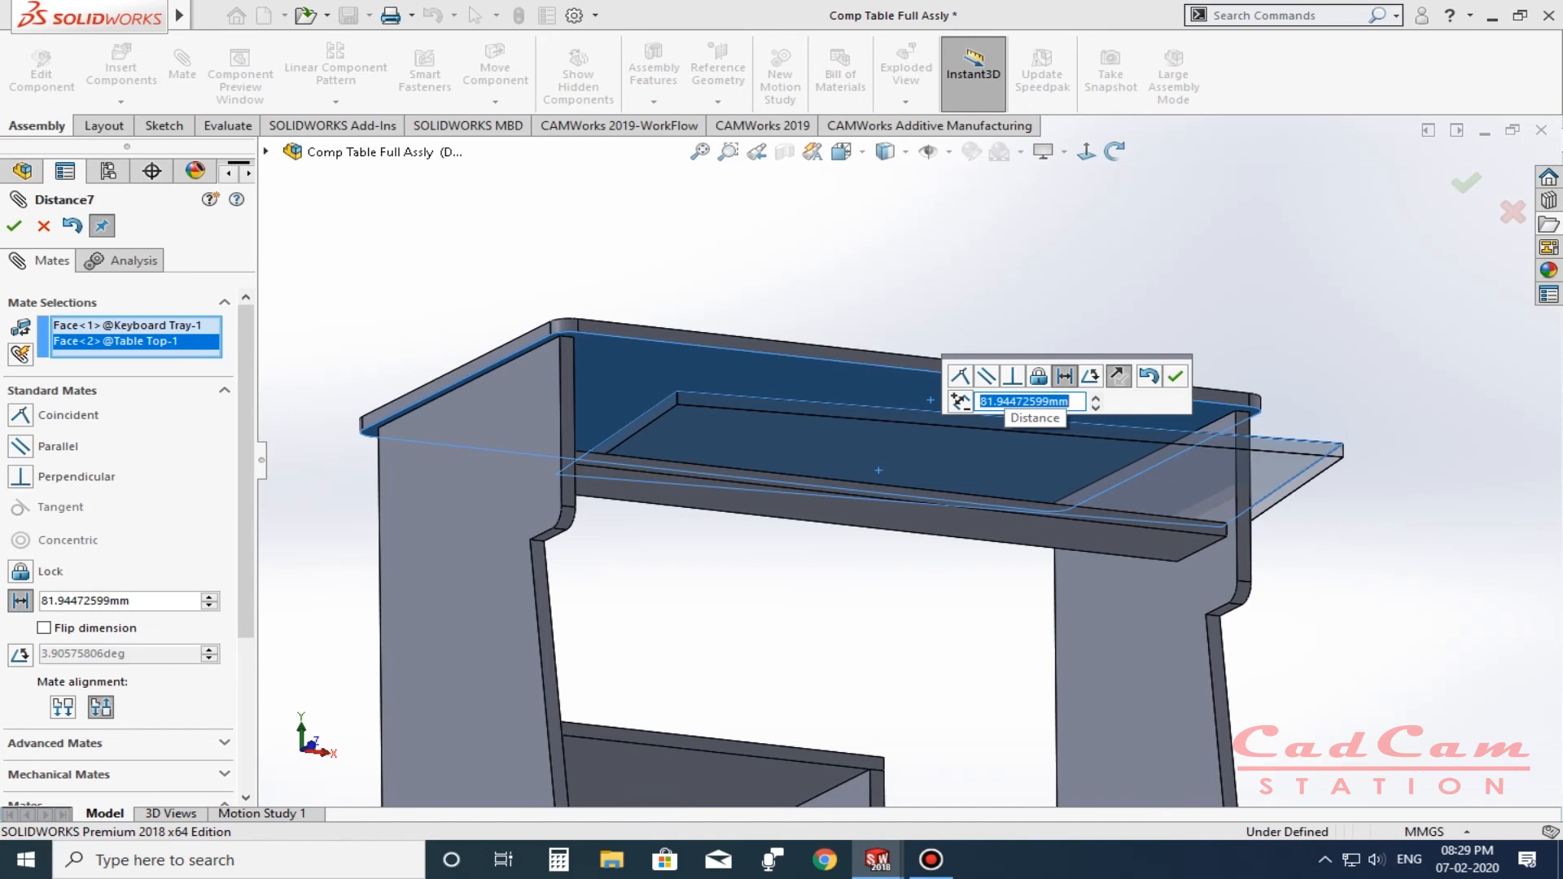
key(Return)
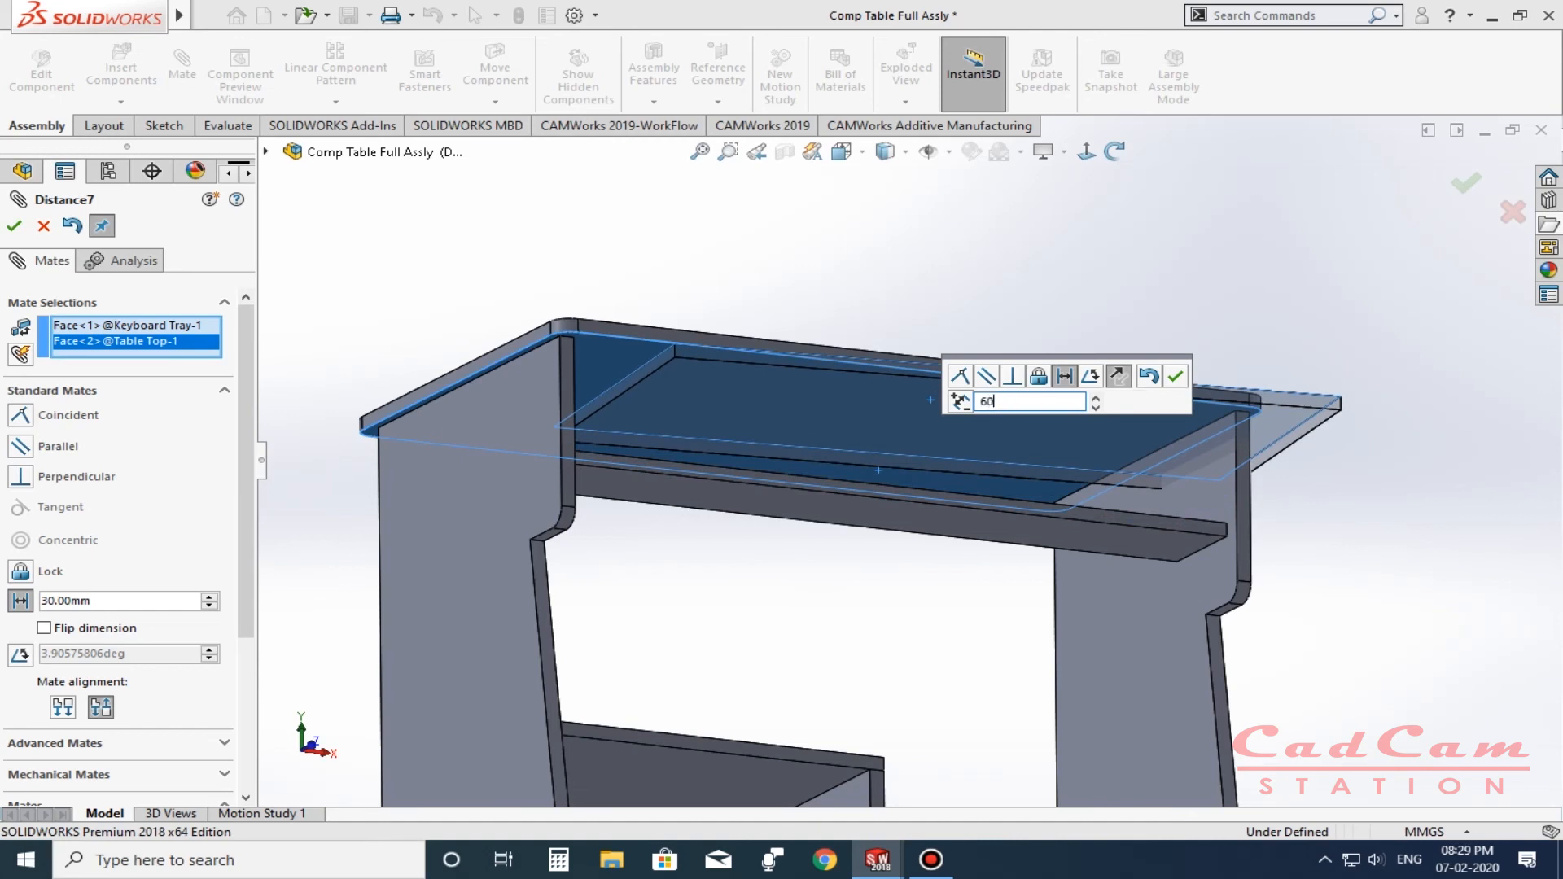
key(Return)
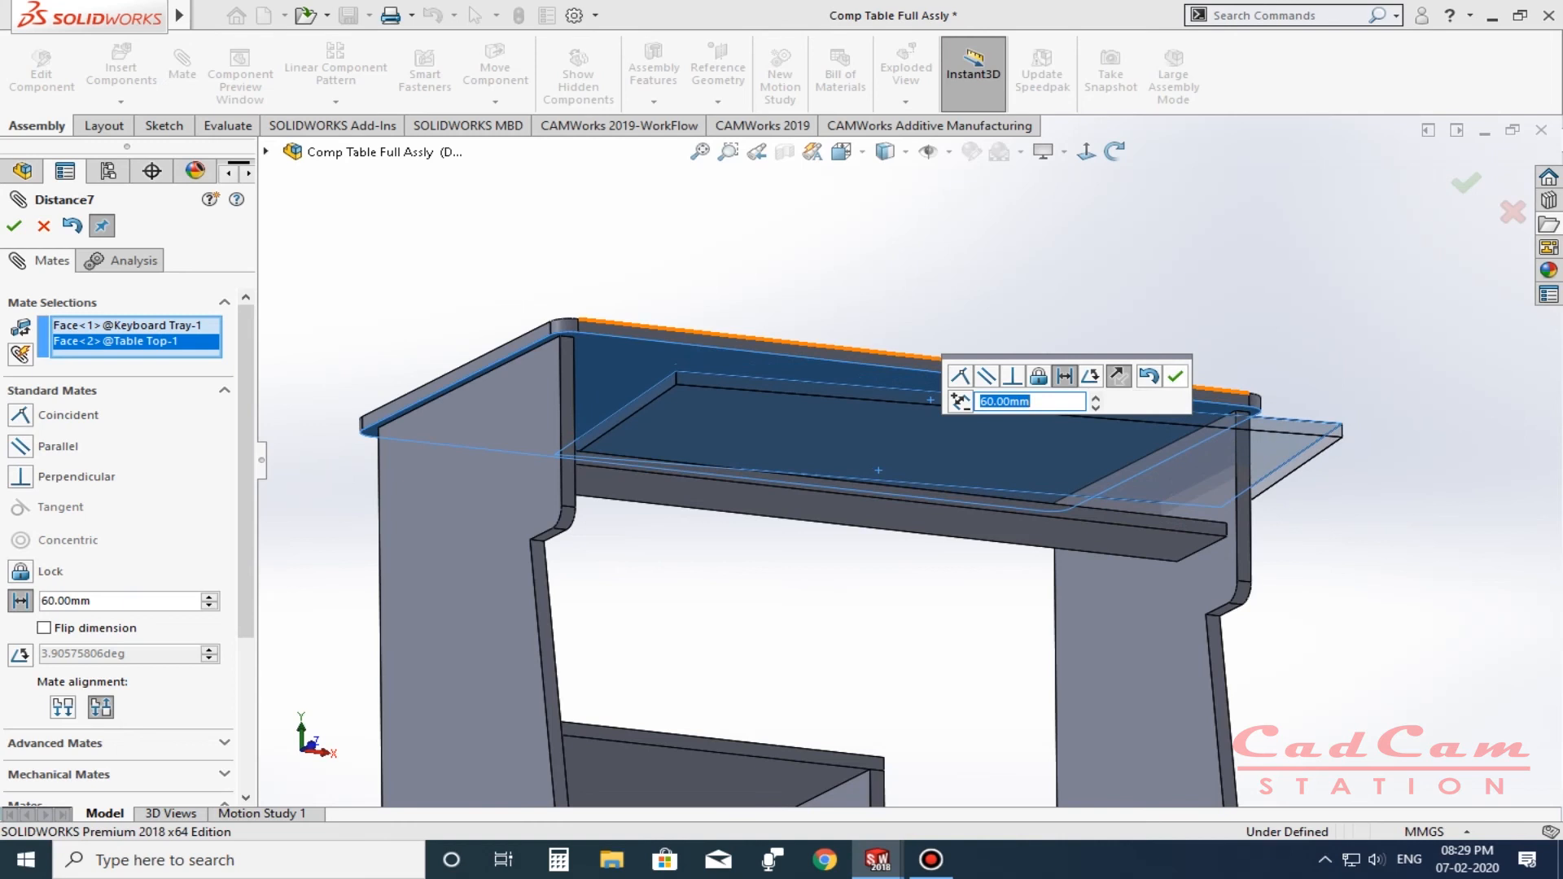
click(1175, 376)
Add a centered width mate between the Keyboard Tray's two end faces and the two table sides, and finish mating.
middle_drag(979, 440, 936, 505)
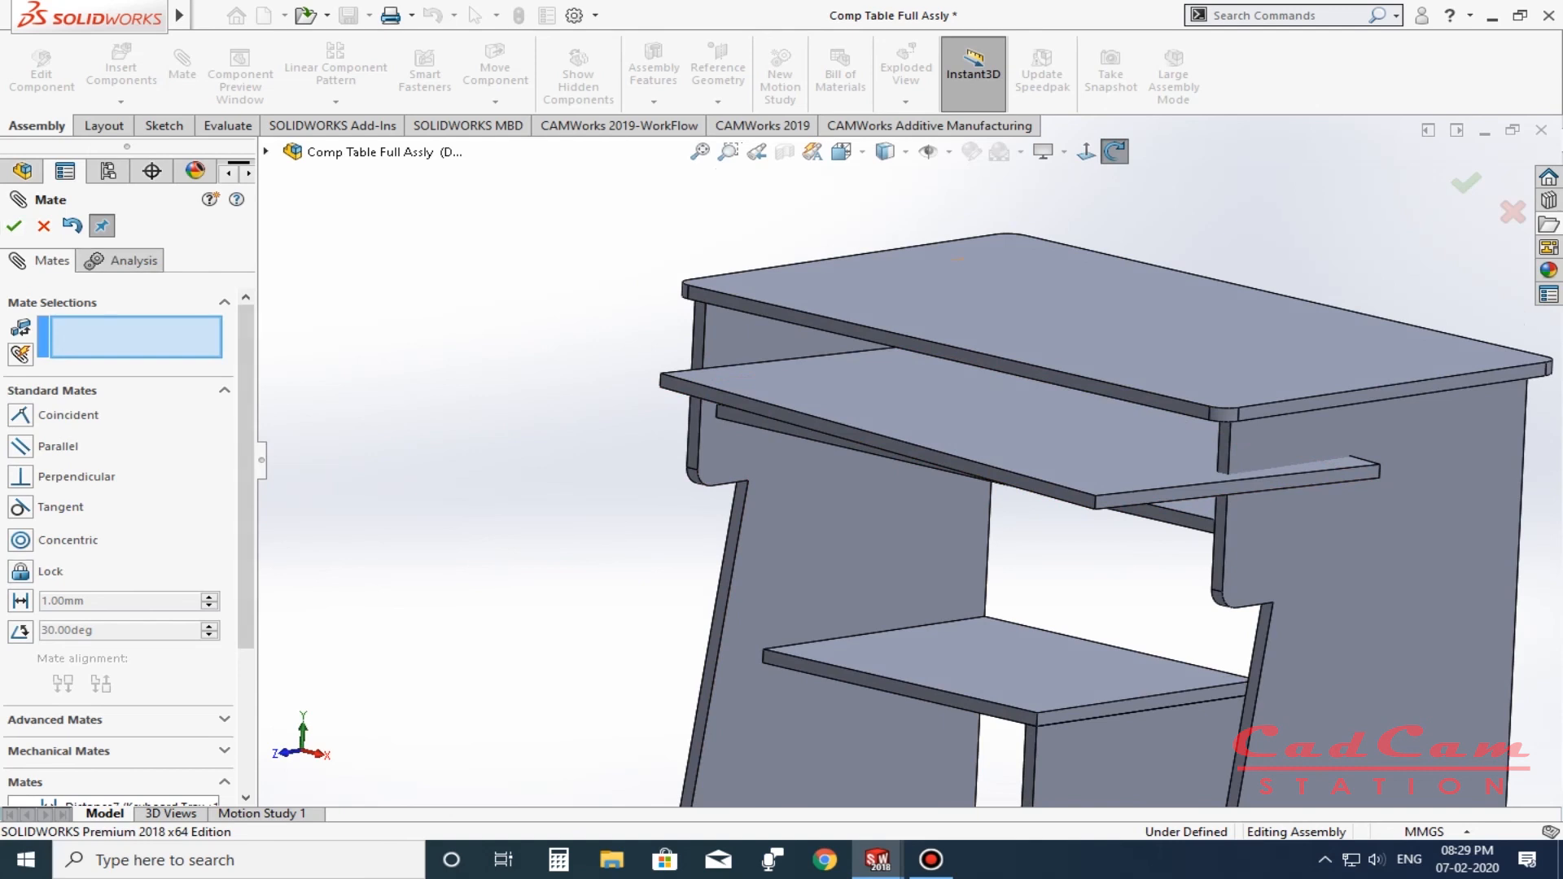
click(57, 720)
click(21, 326)
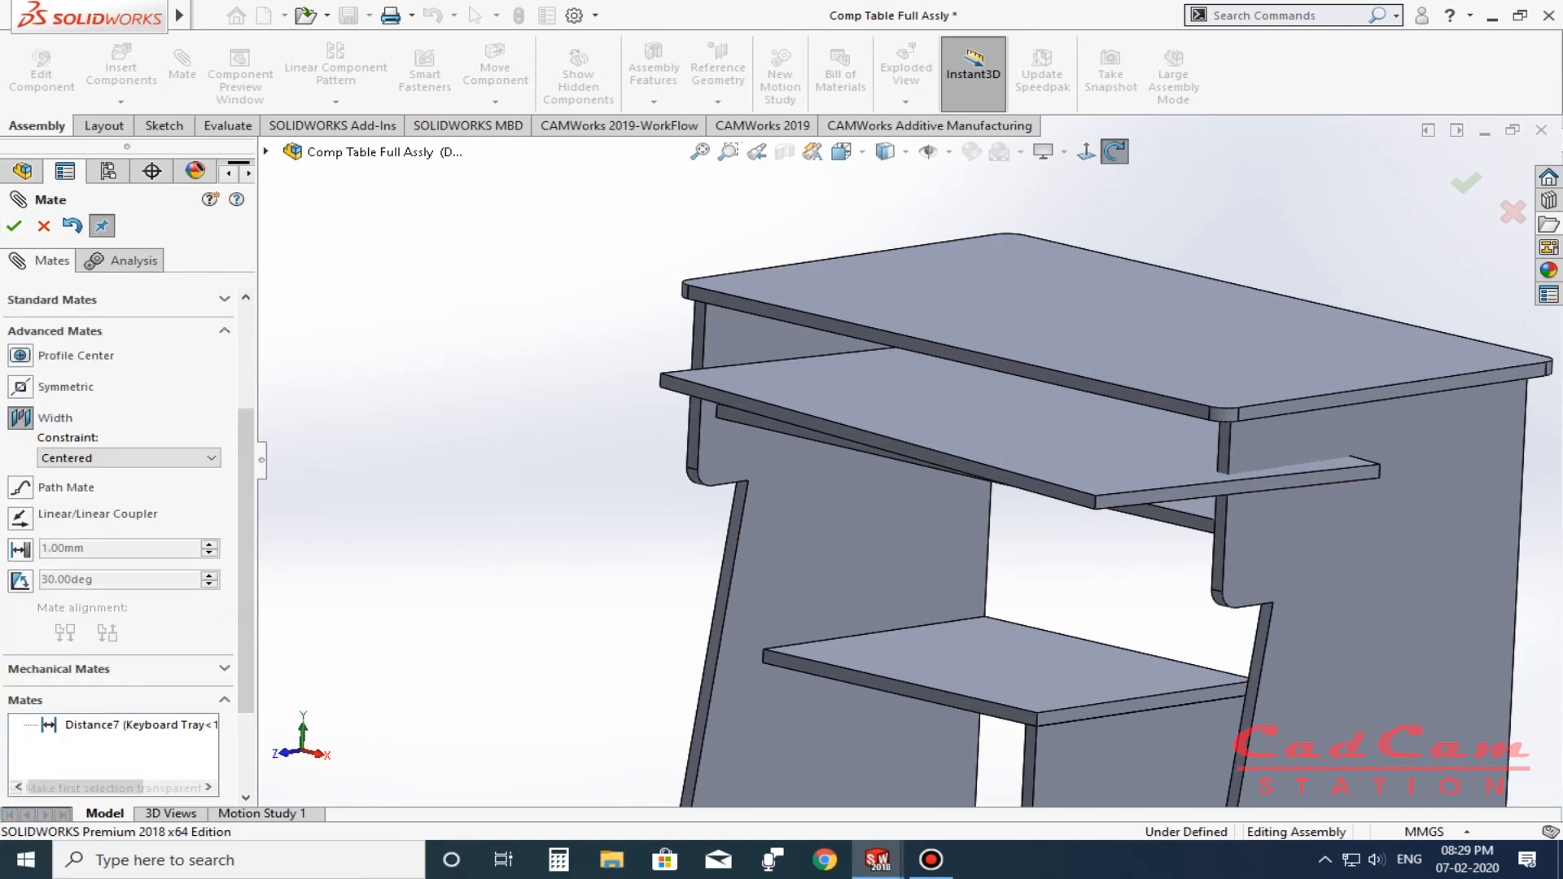
click(1139, 499)
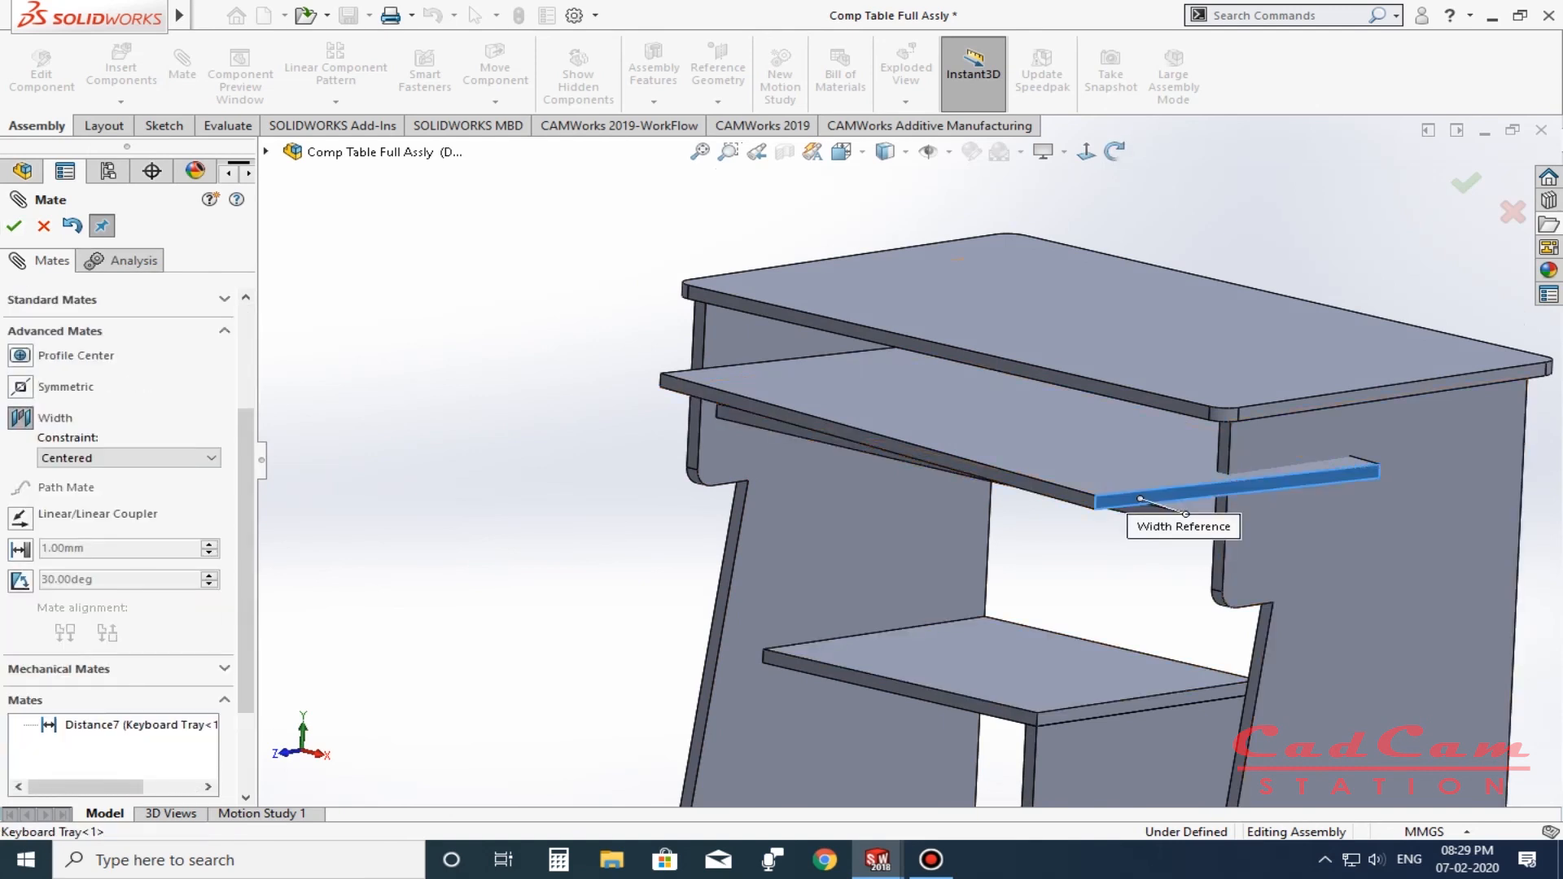
middle_drag(822, 456, 1001, 455)
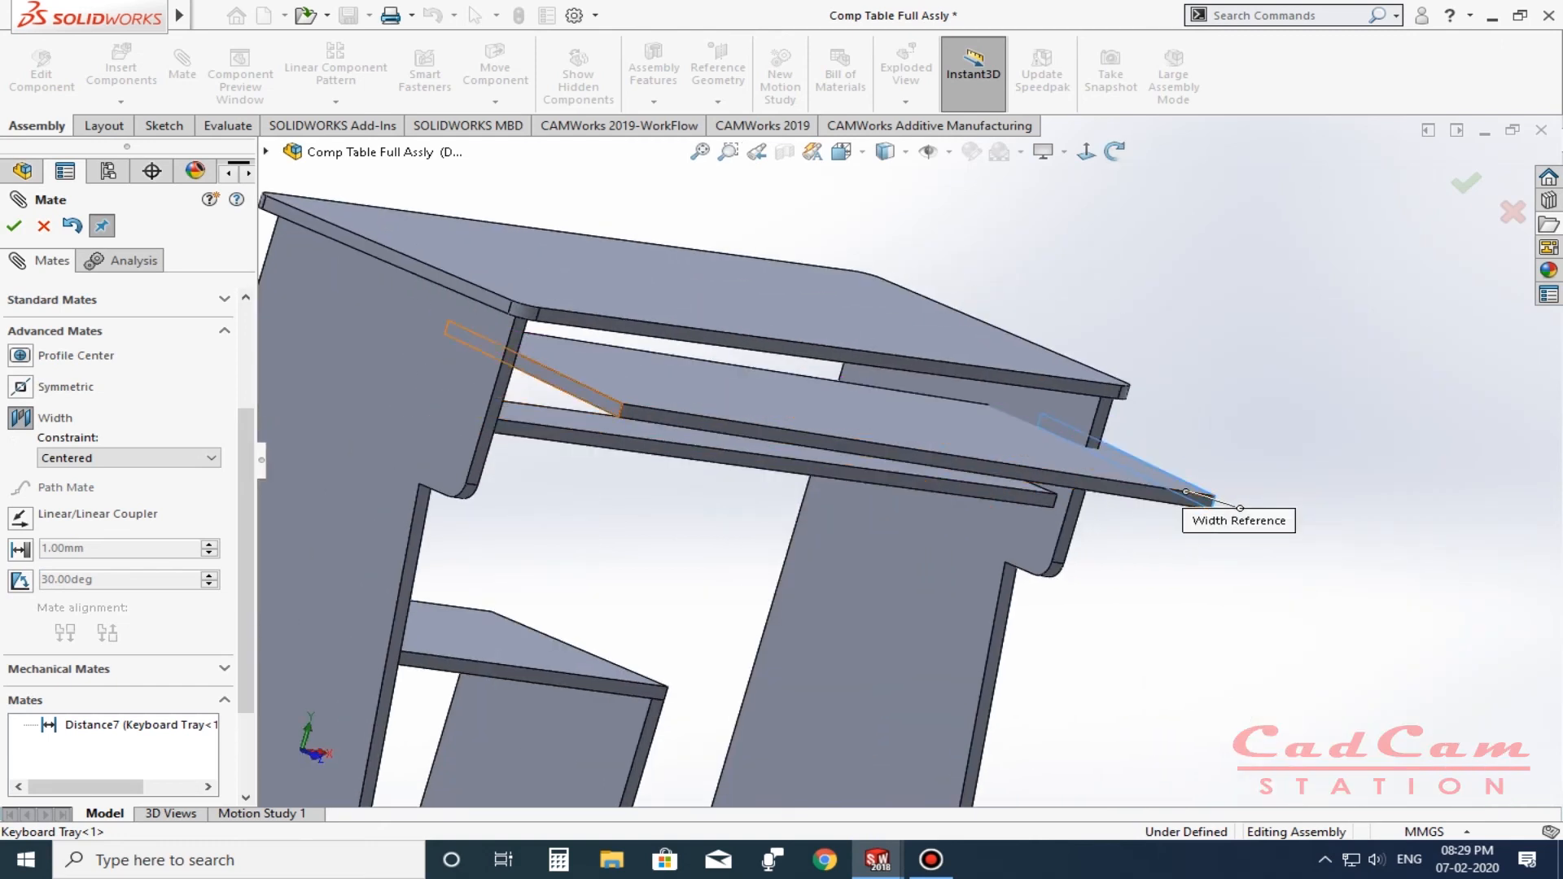
click(612, 407)
click(1067, 414)
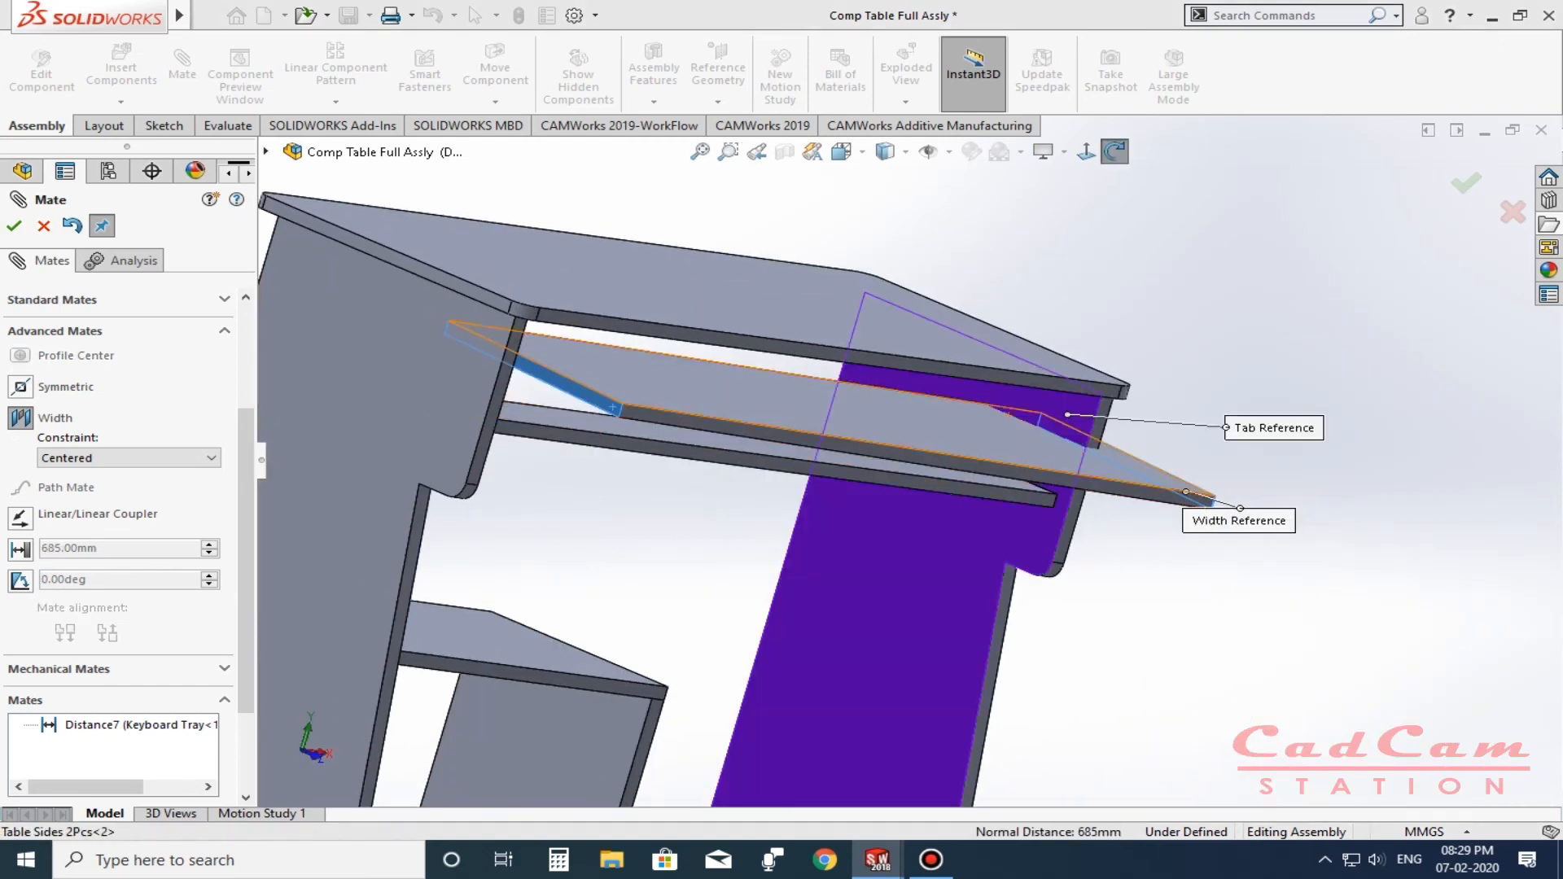
middle_drag(1010, 413, 822, 407)
click(455, 346)
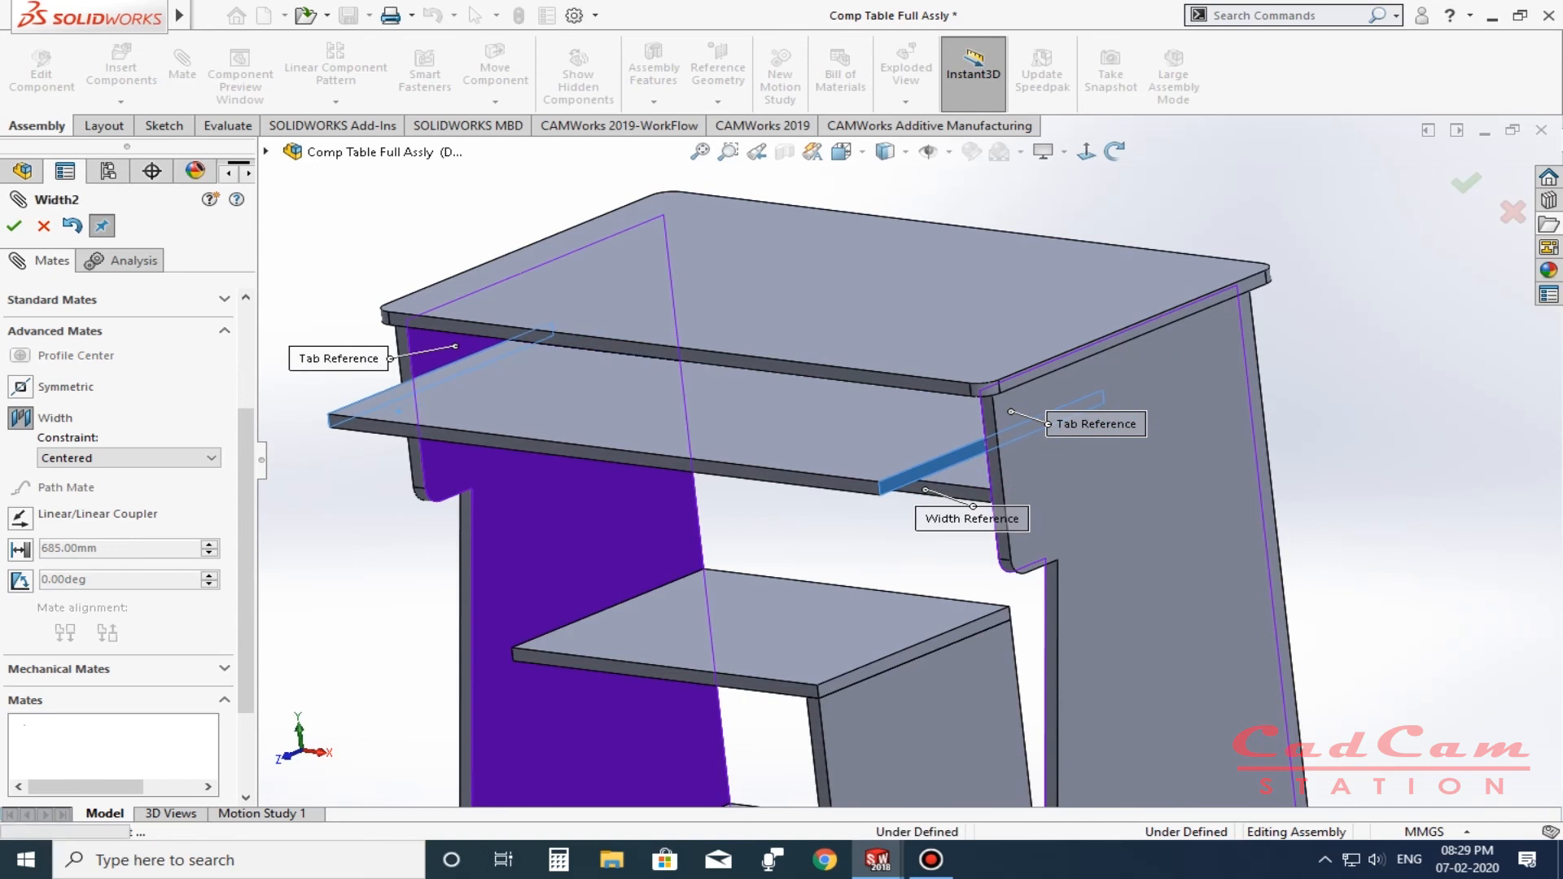
scroll(643, 493, up, 2)
middle_drag(818, 473, 1022, 479)
scroll(916, 466, up, 5)
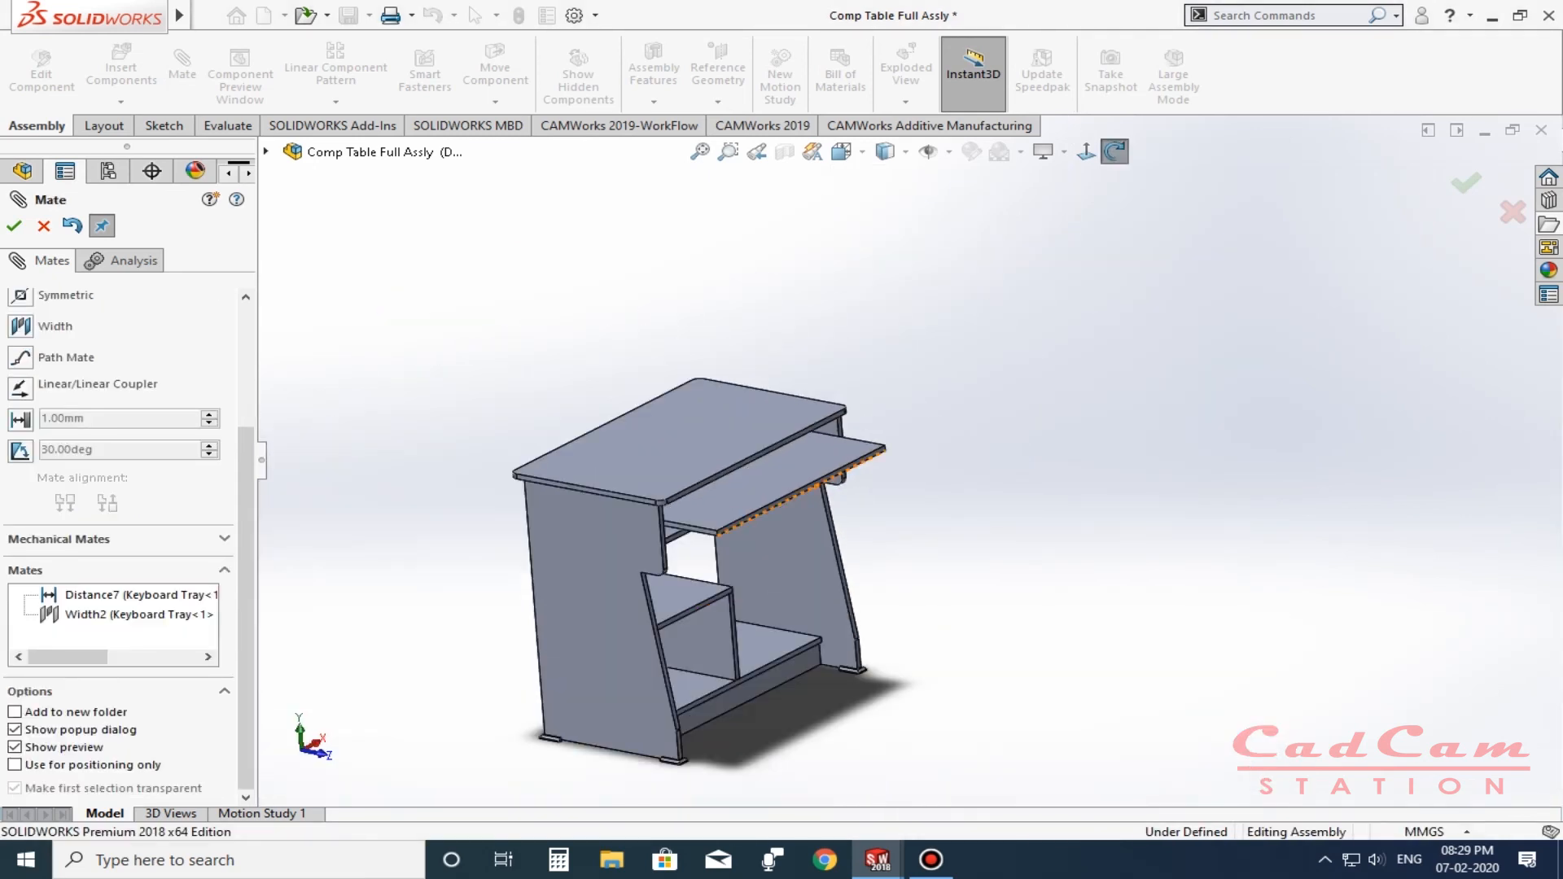
scroll(810, 495, down, 4)
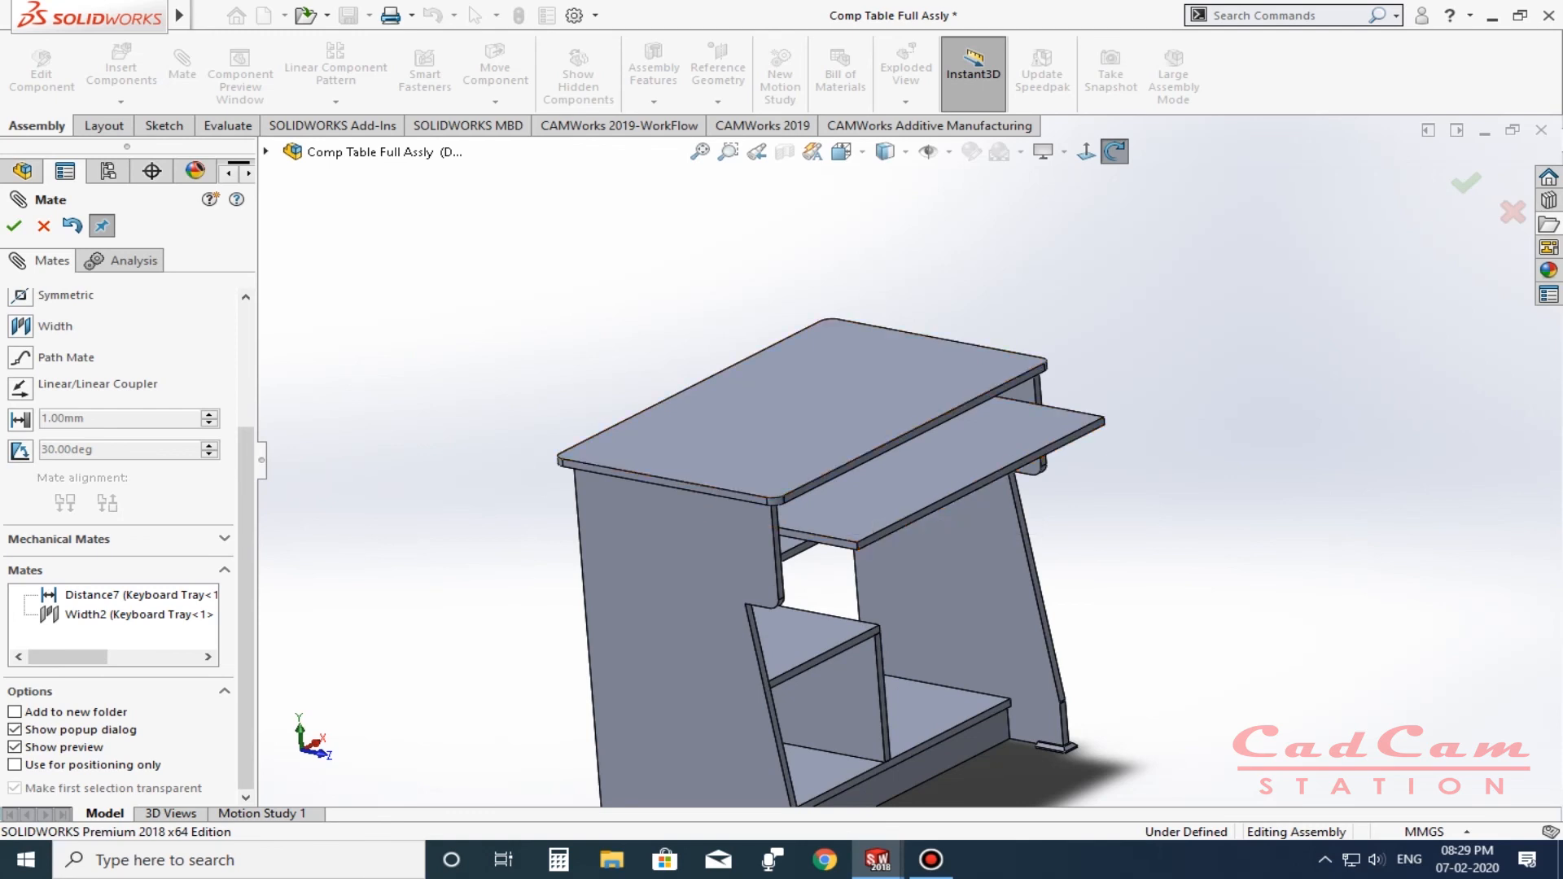
click(13, 226)
Slide the Keyboard Tray back under the table top and swing the Keyboard Door closed in front of it.
drag(904, 493, 832, 480)
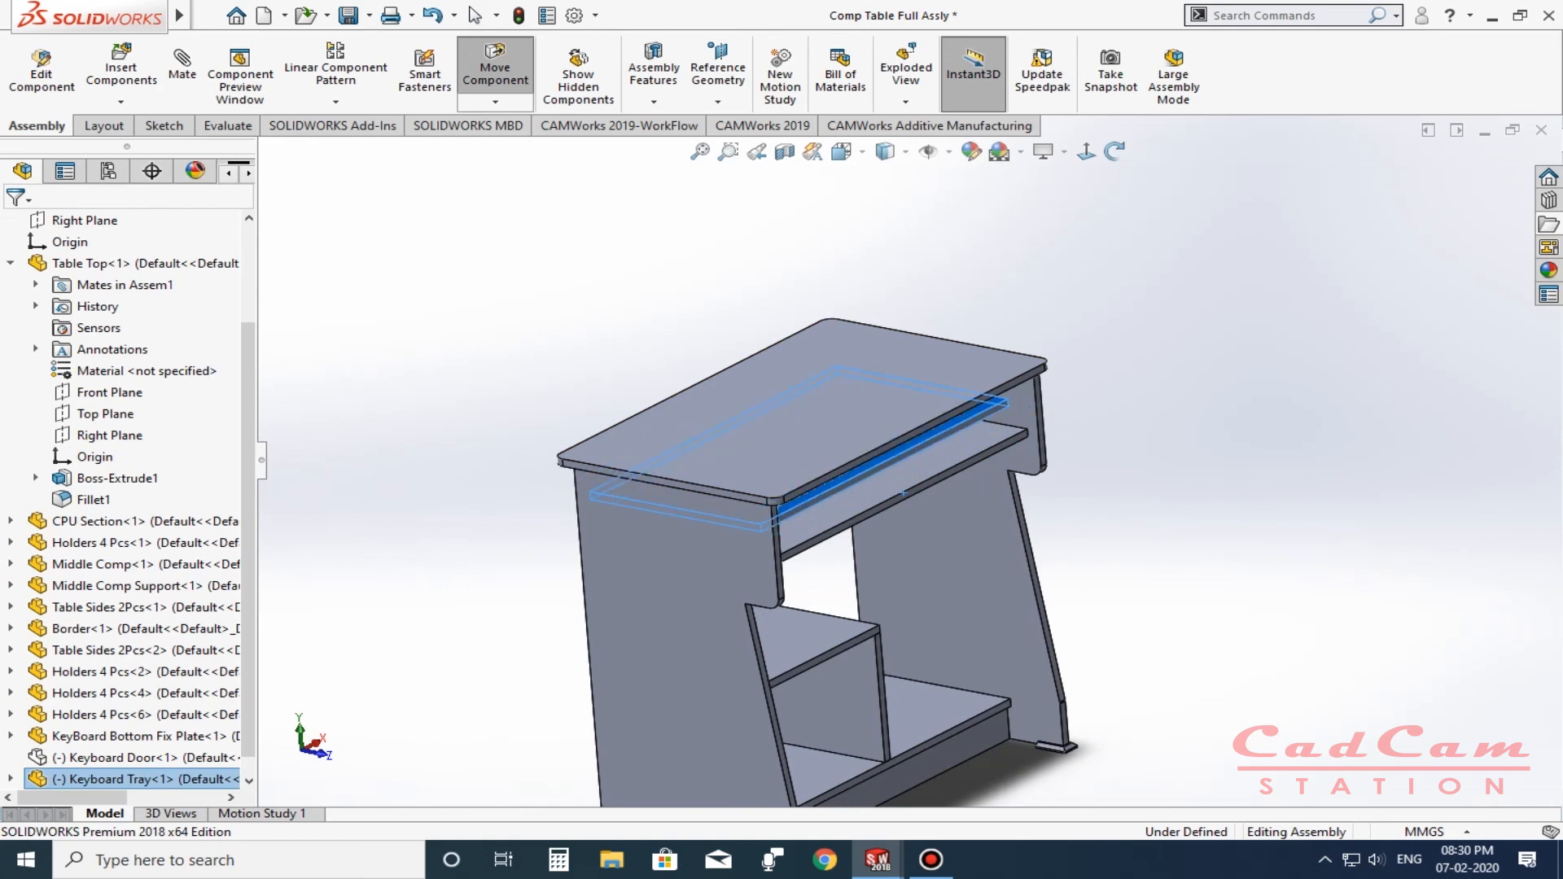
drag(854, 485, 854, 485)
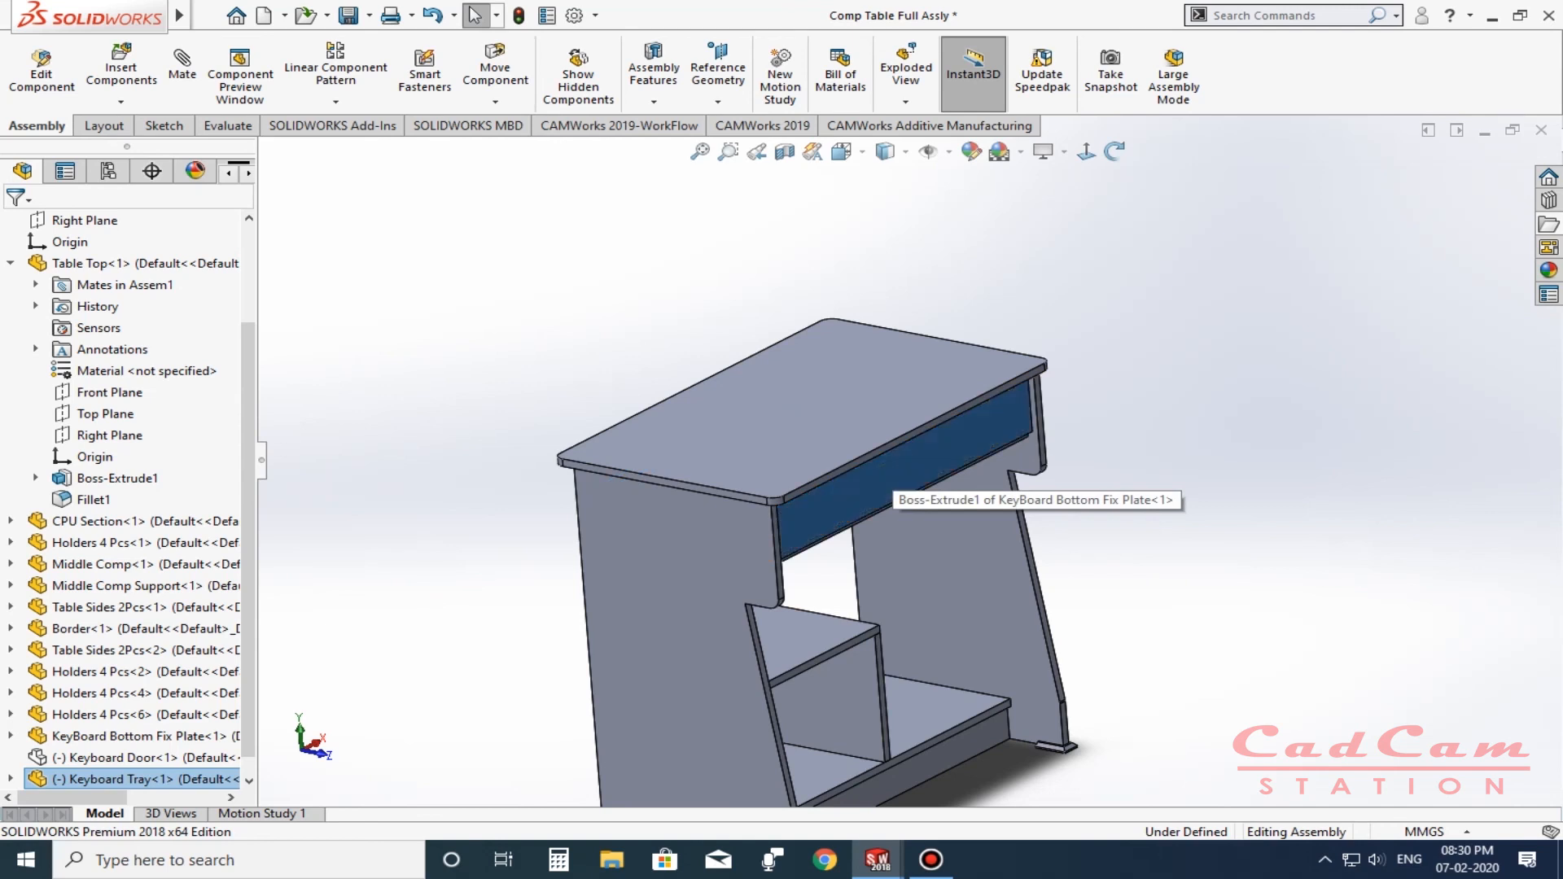
key(Escape)
Examine the closed Keyboard Door and its fit between the table sides from below, the front and both sides.
middle_drag(885, 509, 1164, 488)
middle_drag(884, 509, 516, 492)
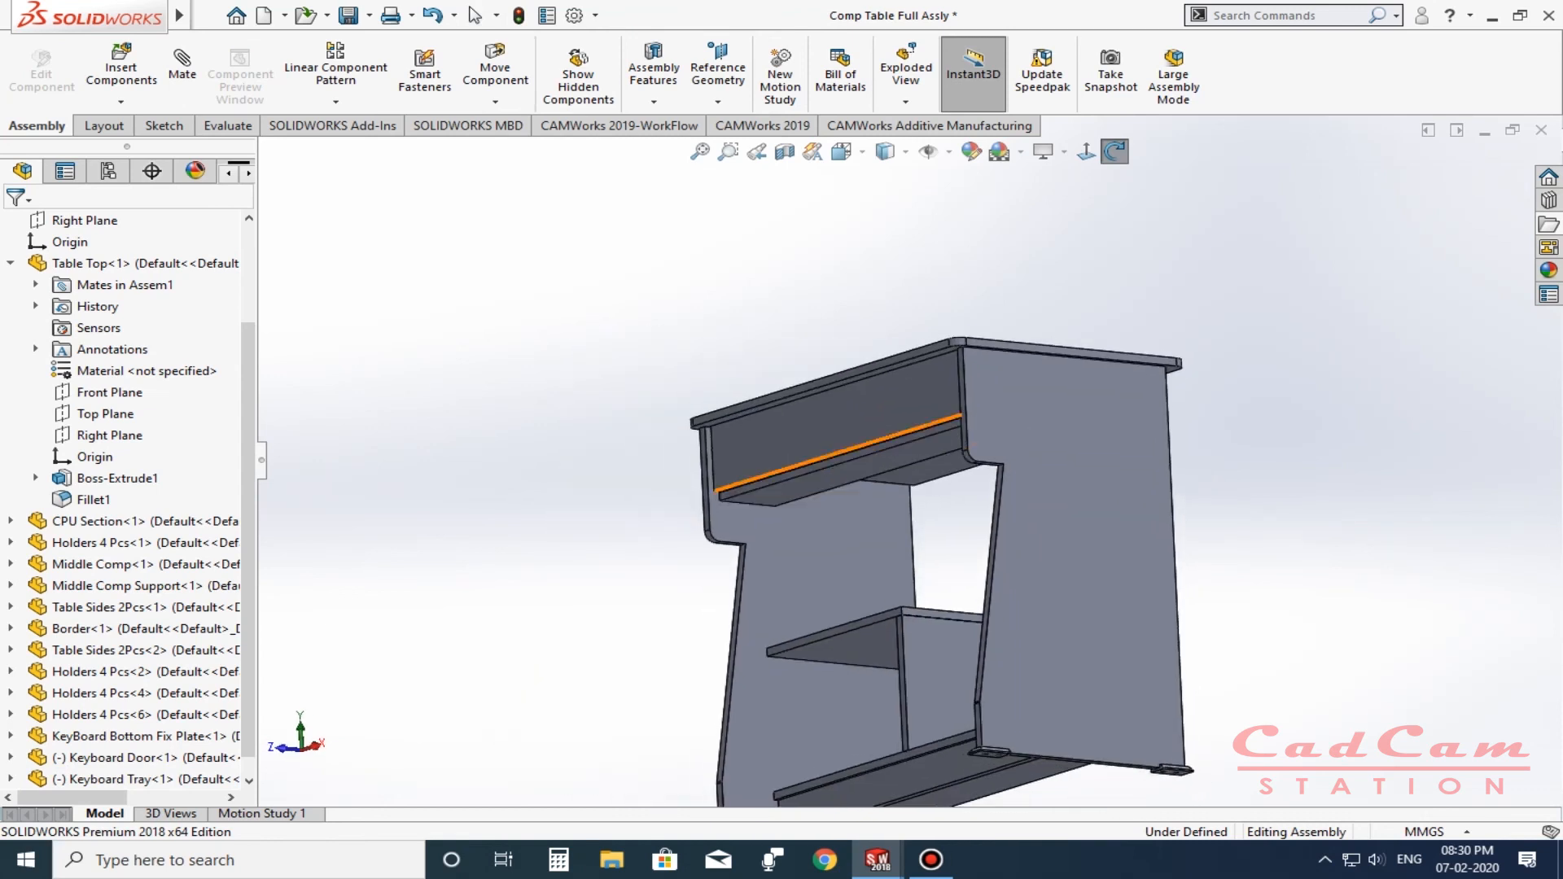
scroll(822, 500, down, 3)
middle_drag(822, 500, 879, 490)
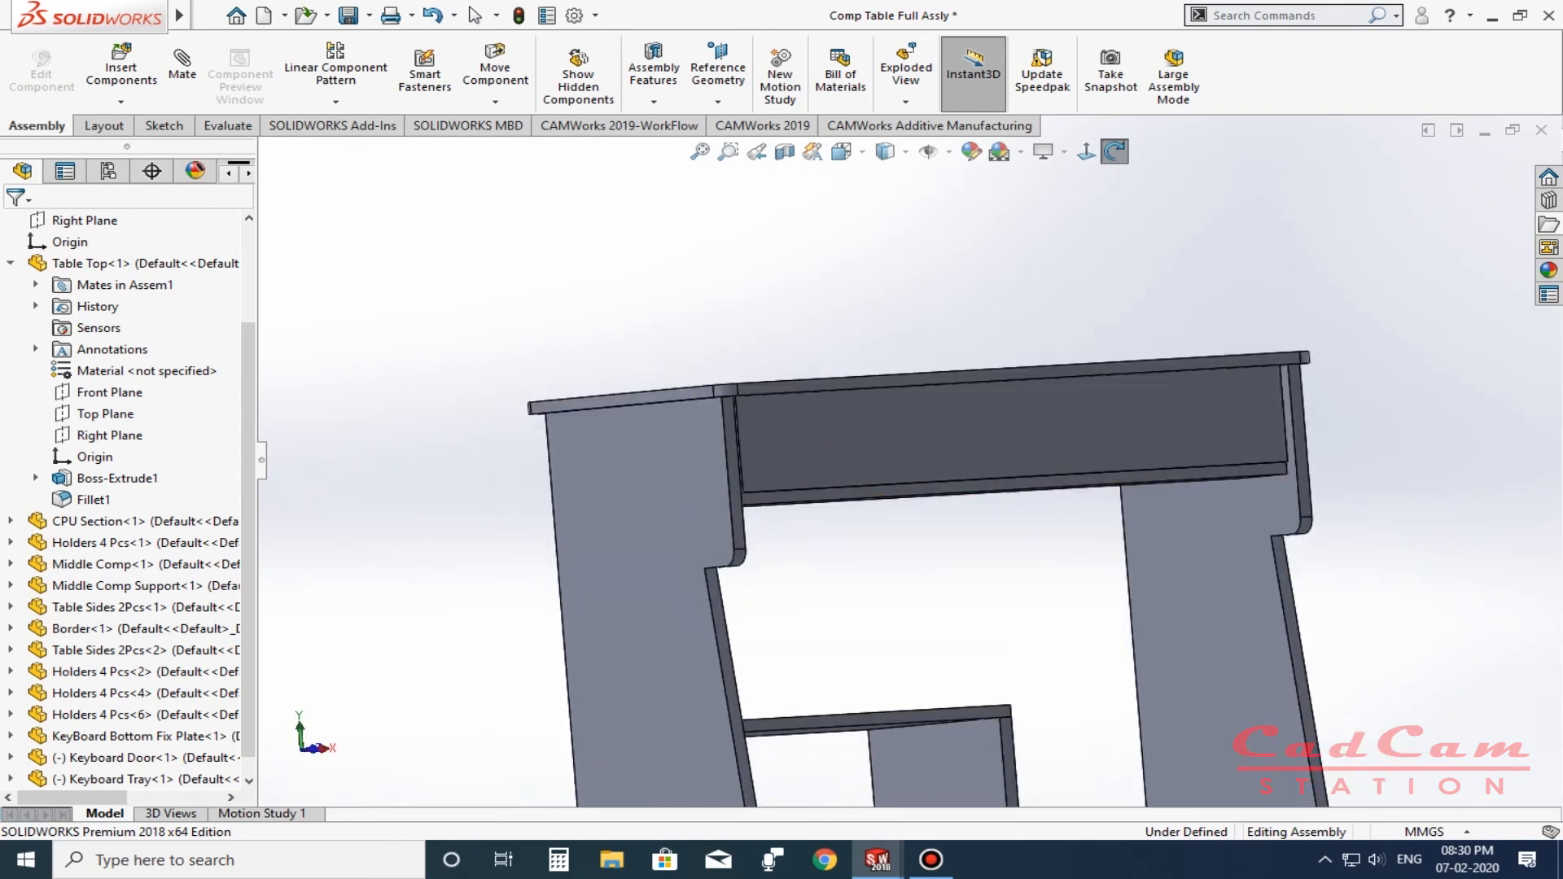
scroll(533, 463, up, 1)
scroll(1221, 480, down, 1)
middle_drag(1078, 470, 1013, 457)
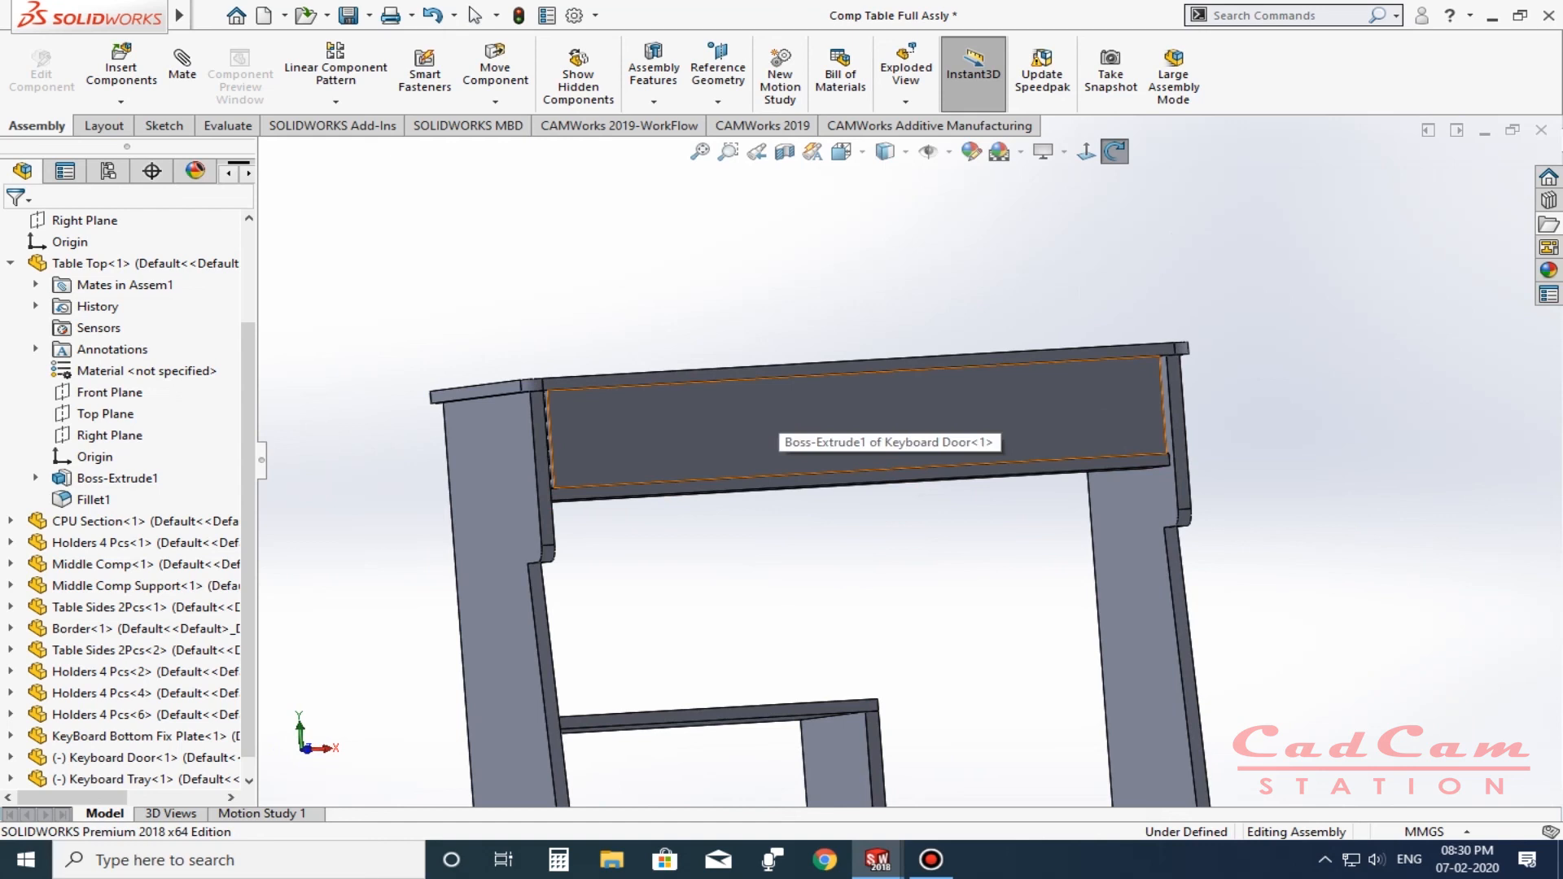
scroll(780, 435, up, 5)
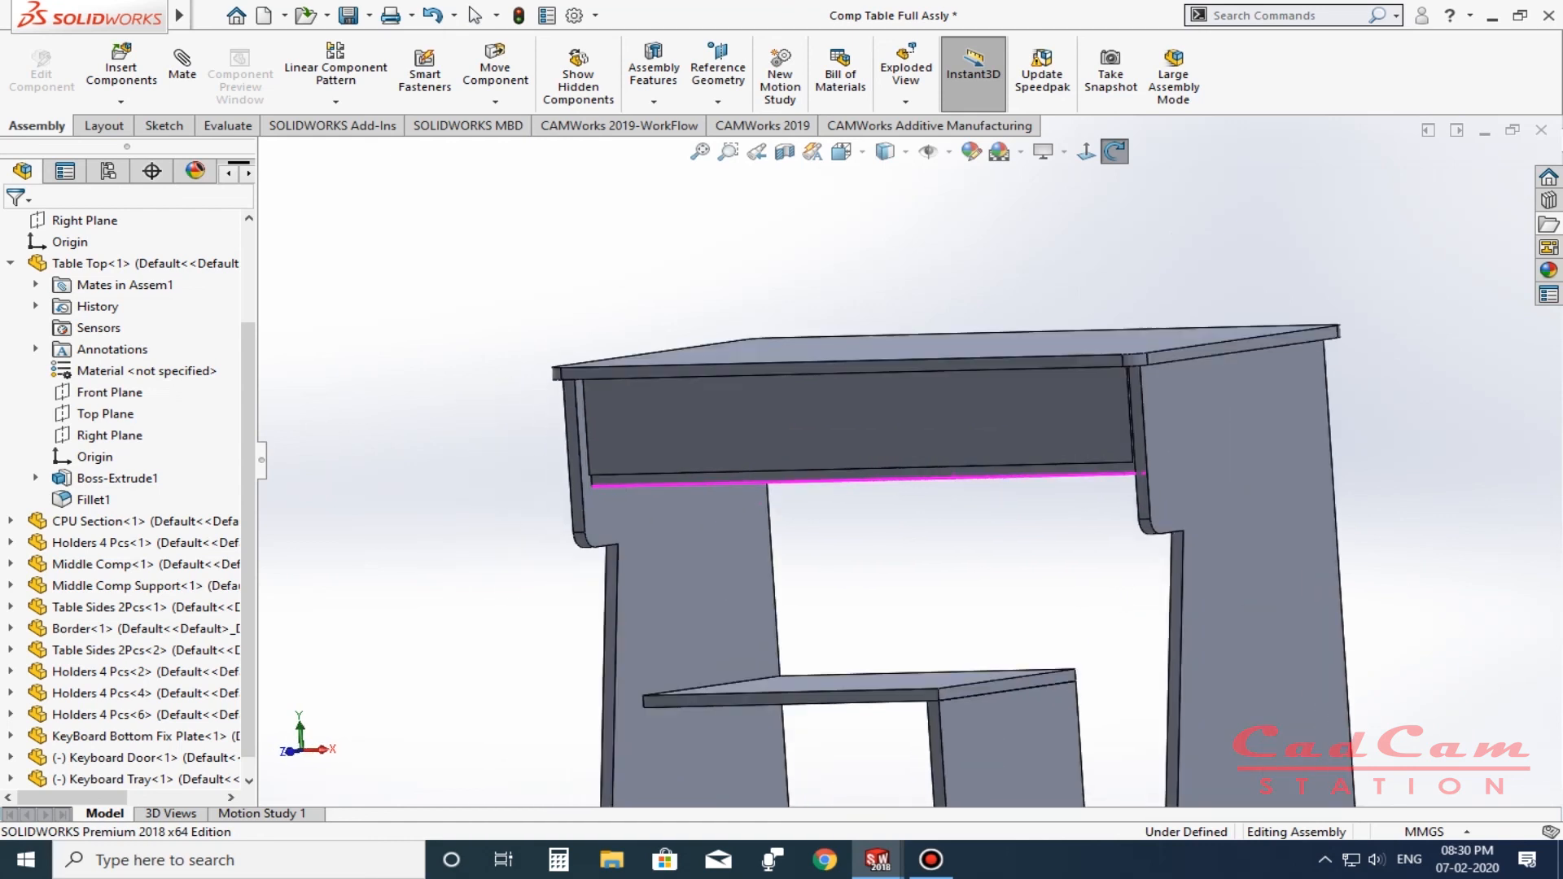
middle_drag(1009, 521, 926, 534)
middle_drag(692, 455, 815, 452)
scroll(815, 452, down, 3)
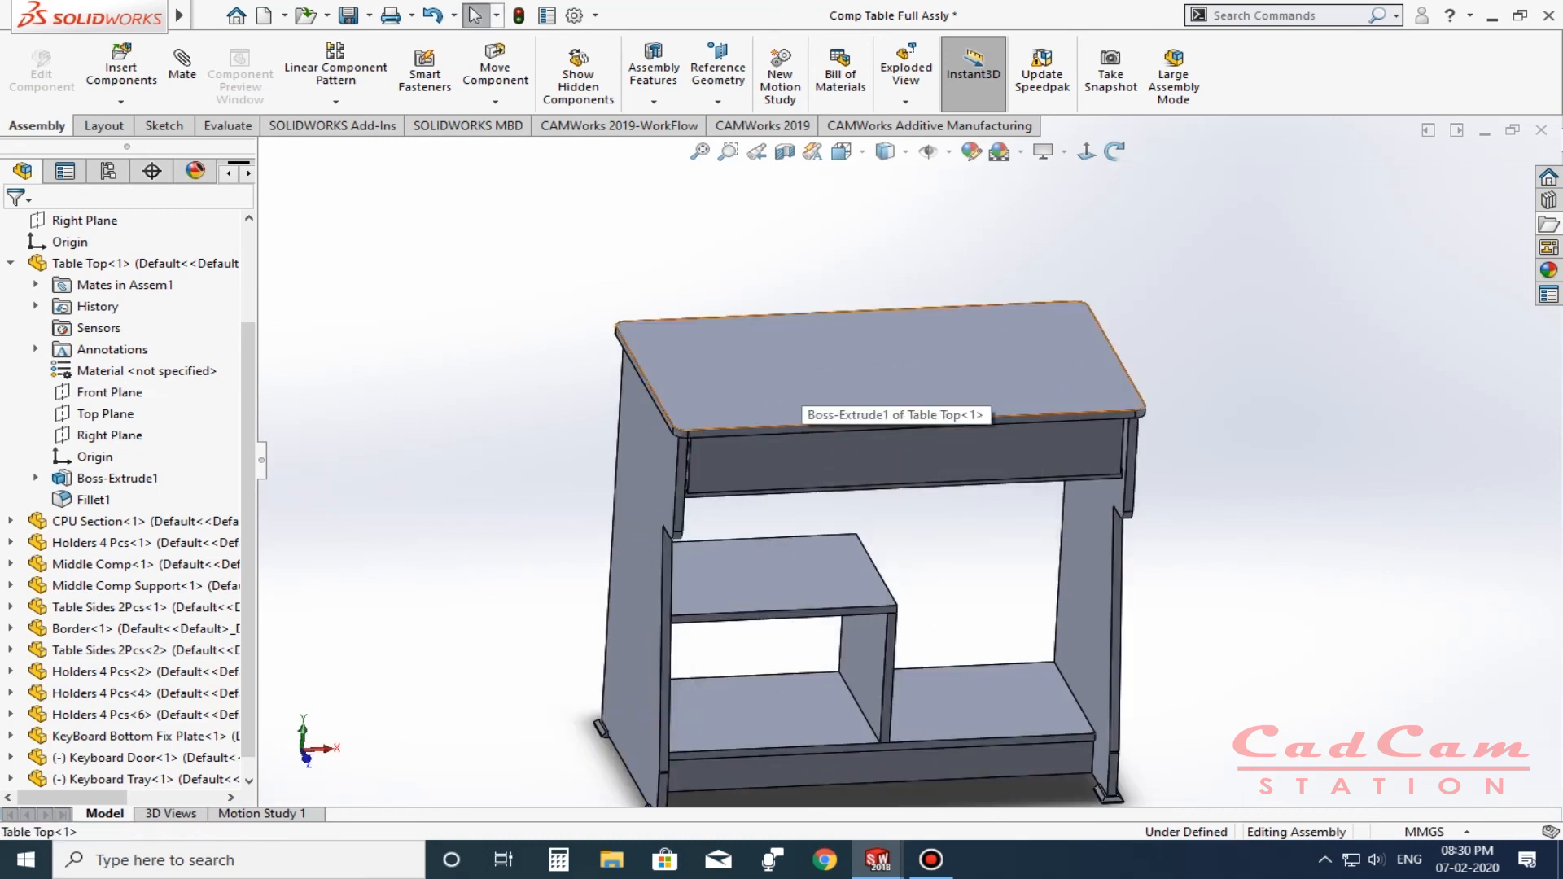
Open the appearance settings for the body of the Table Top part.
click(757, 365)
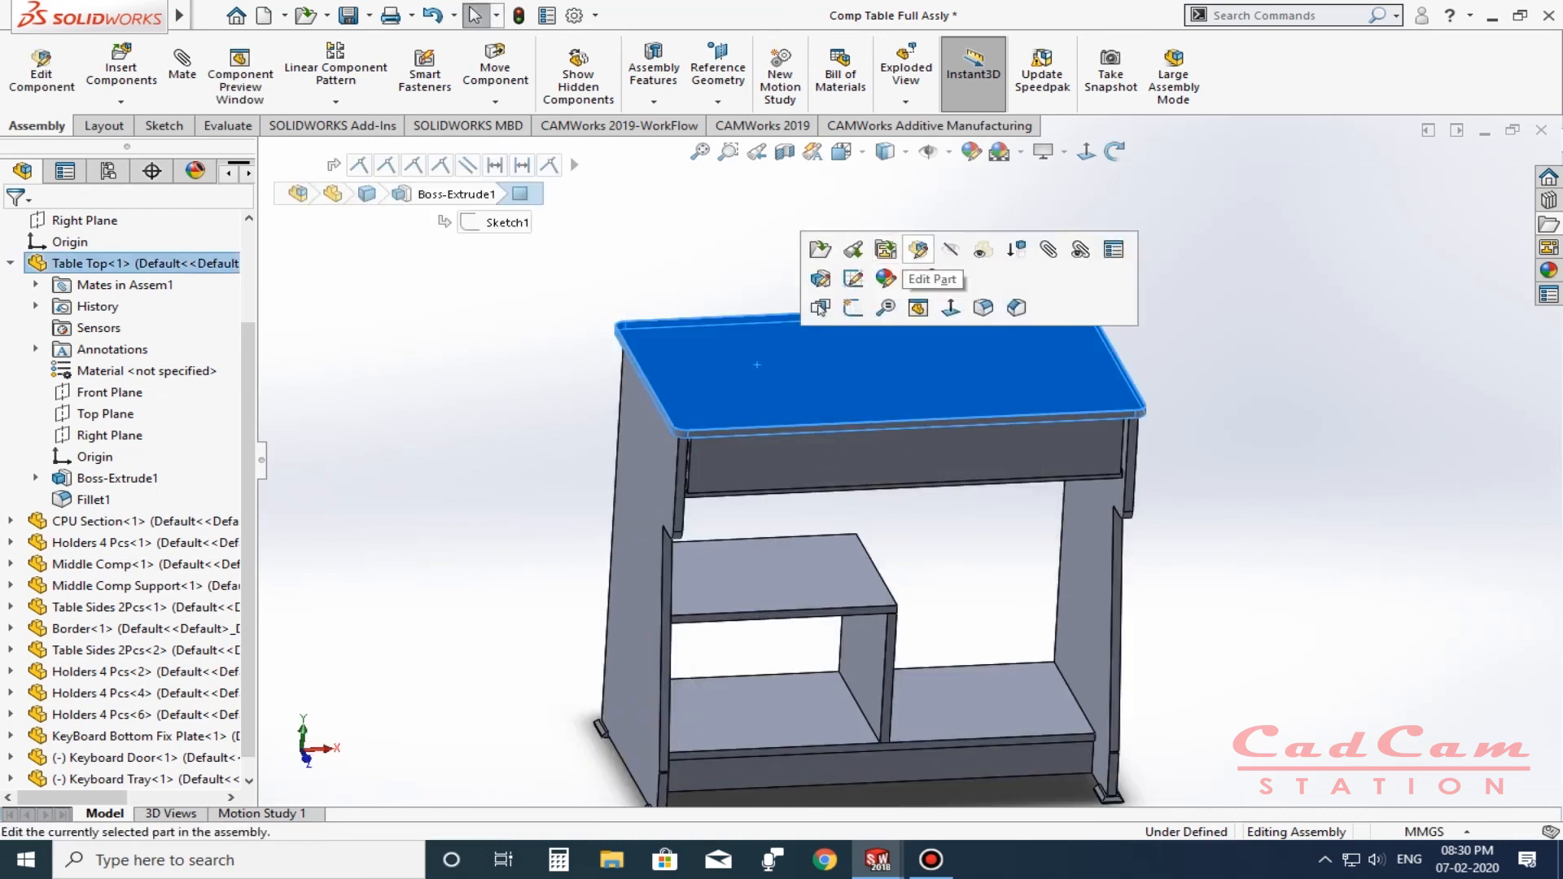
click(909, 281)
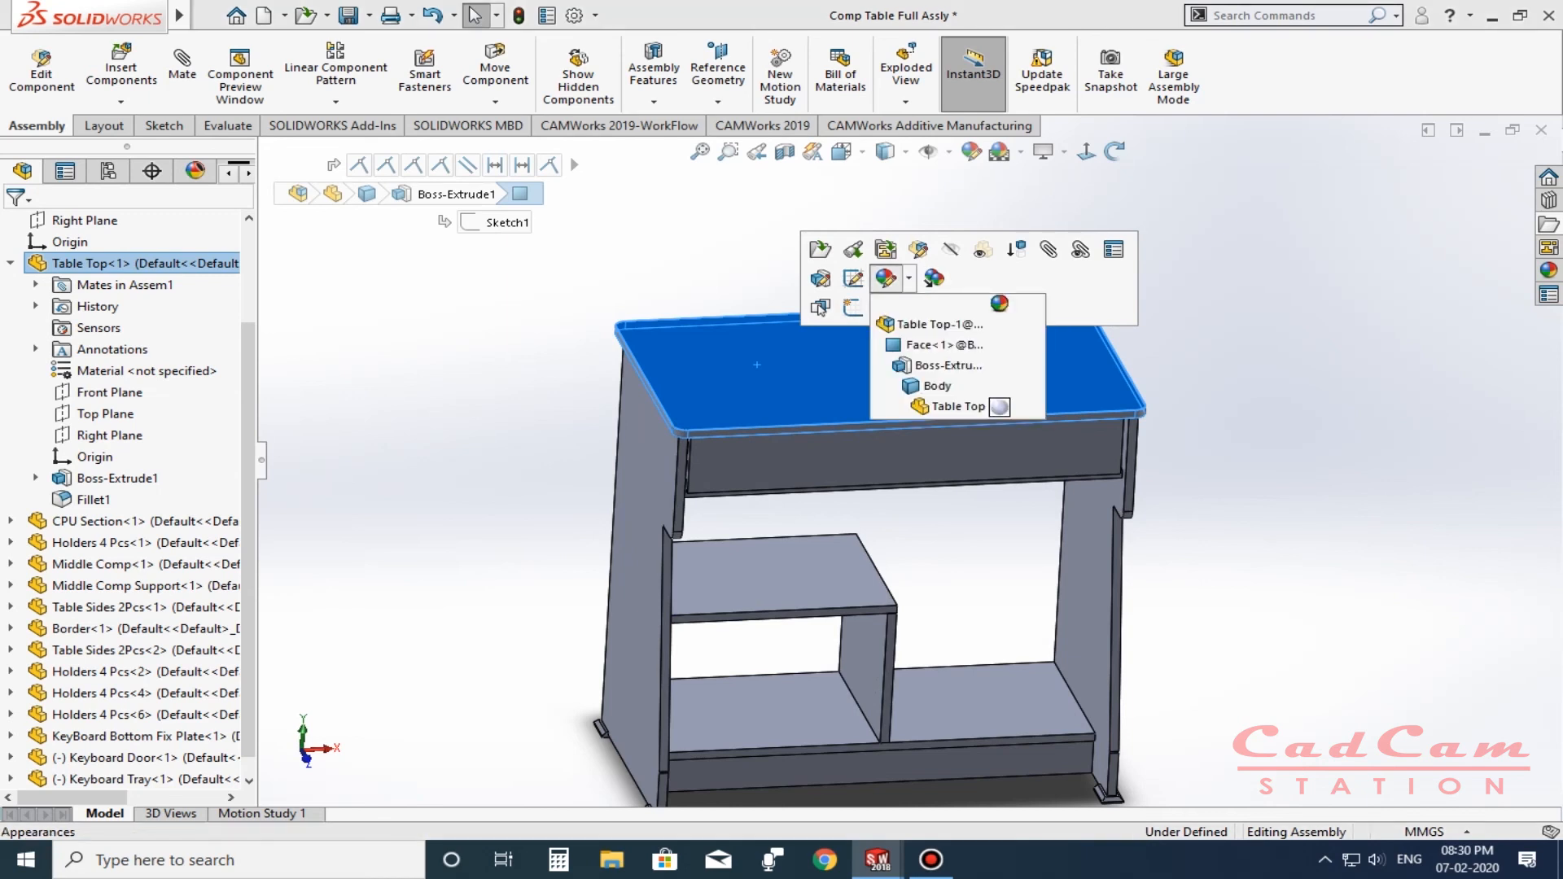
click(908, 277)
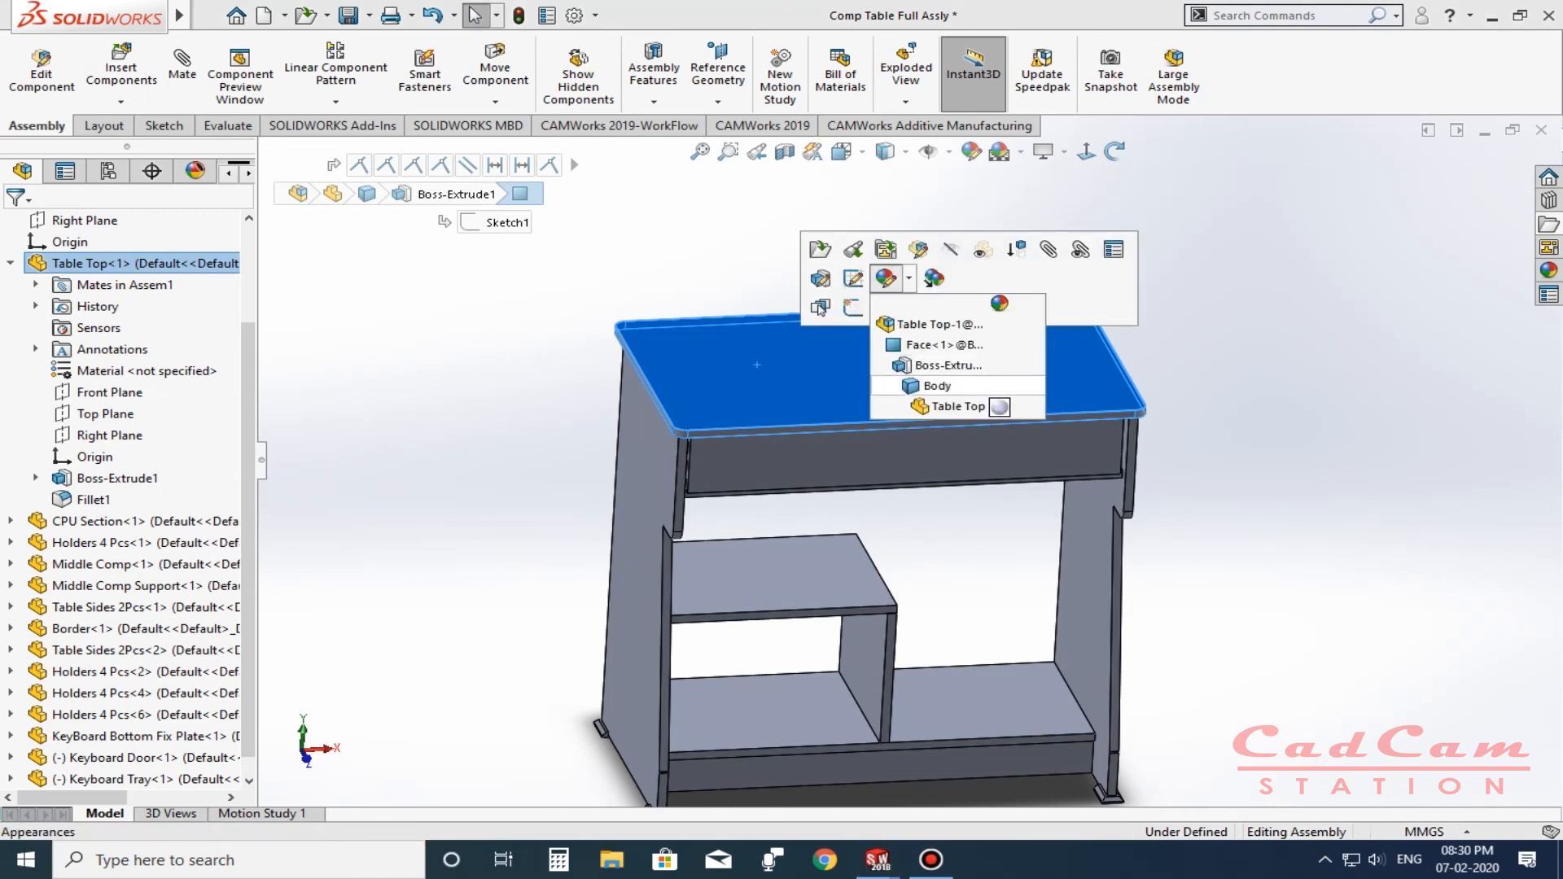
click(947, 366)
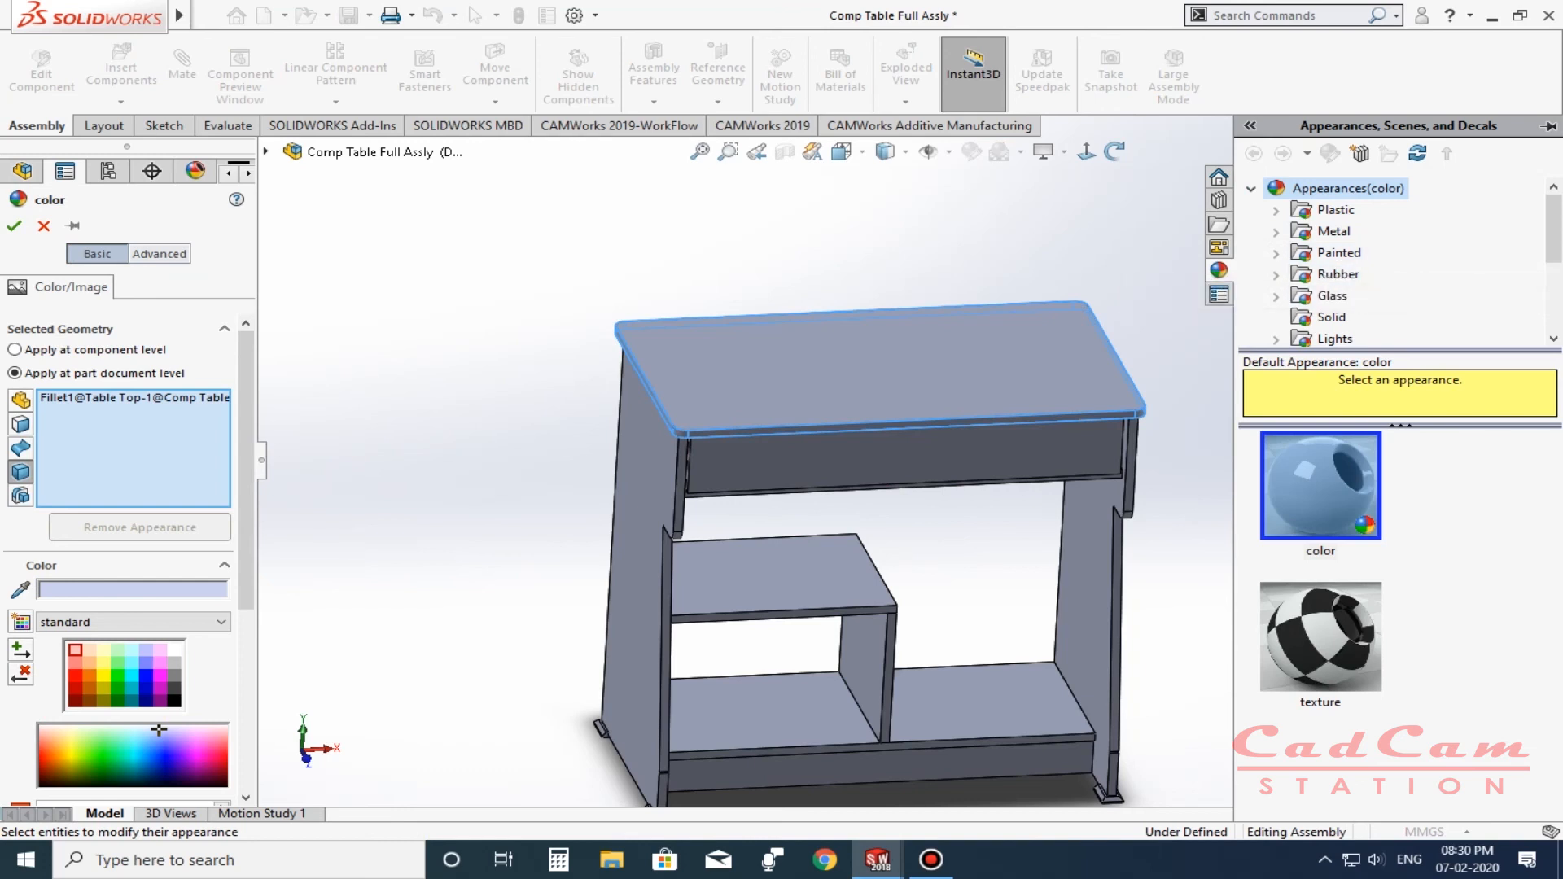
Browse the Organic wood appearances and apply satin finished mahogany 2d to the Table Top body.
scroll(1335, 316, down, 2)
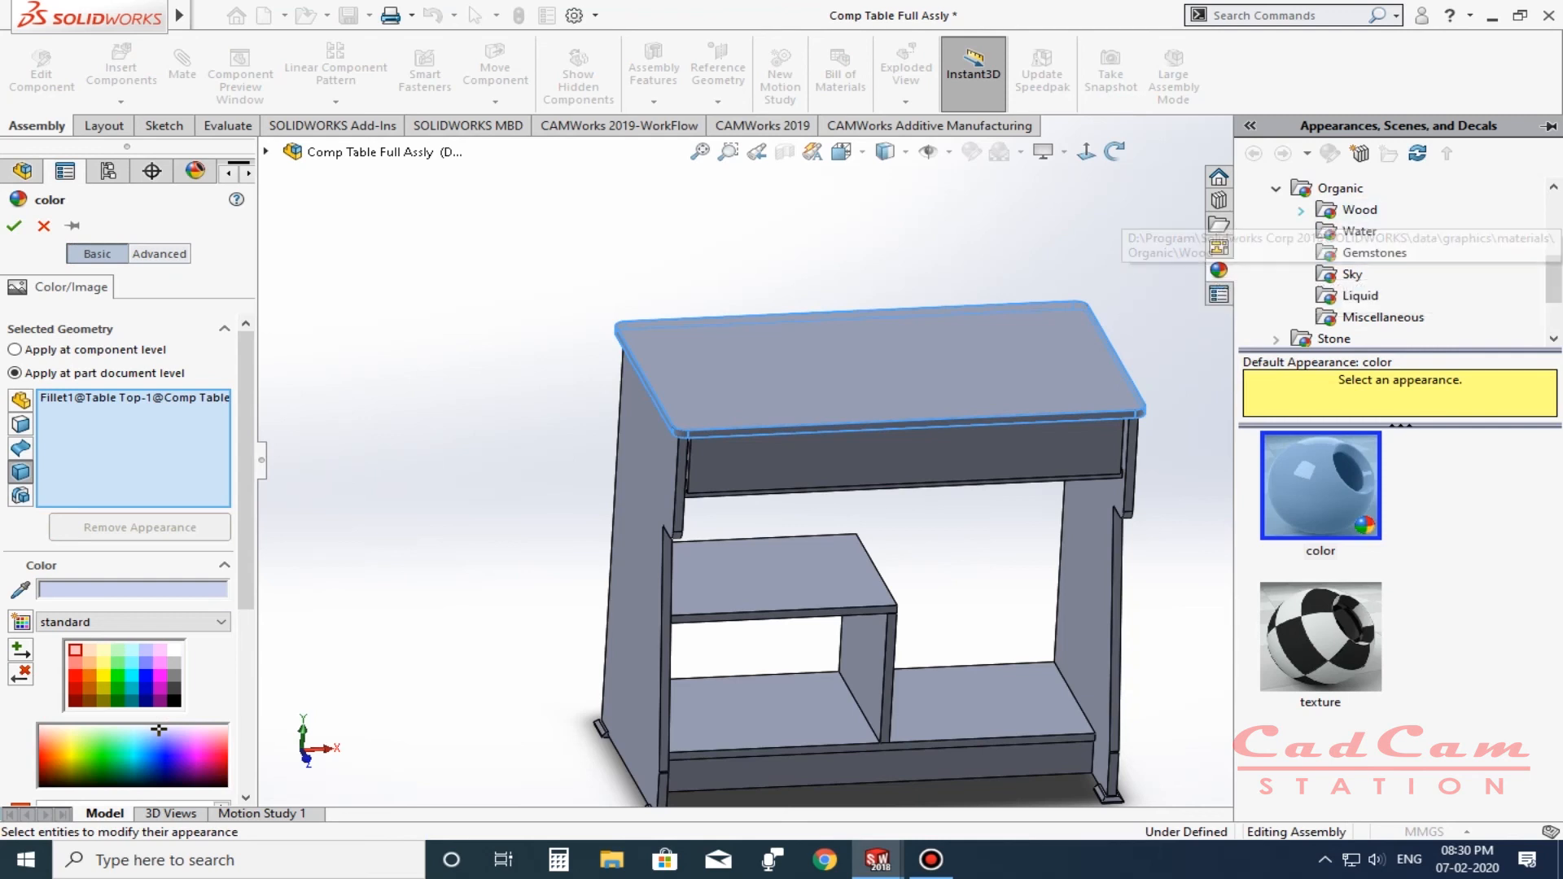
click(1360, 209)
click(1374, 209)
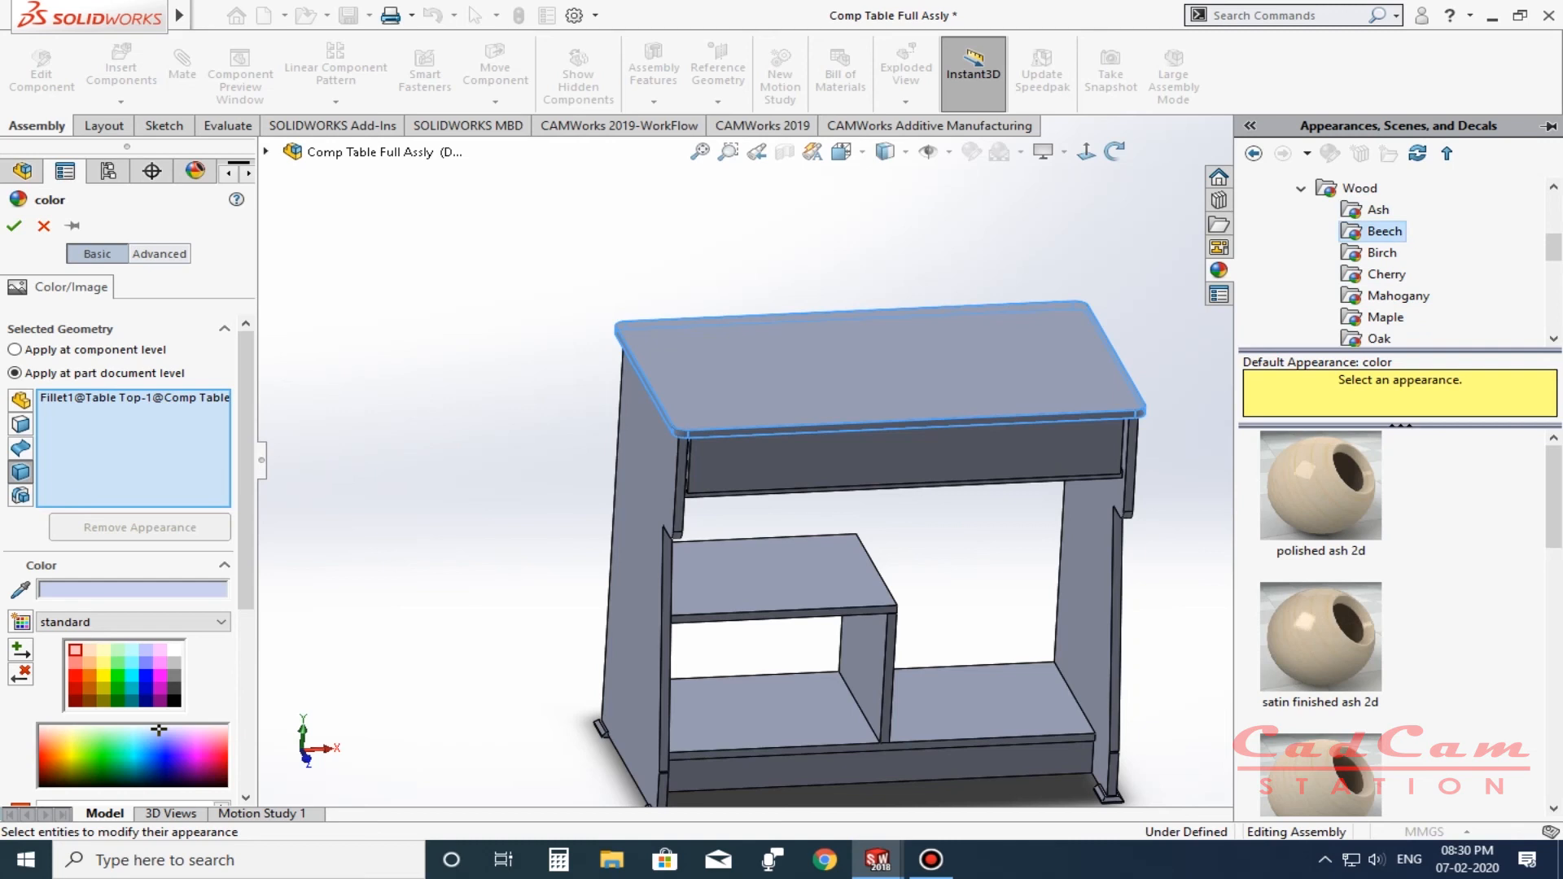
scroll(1384, 623, down, 5)
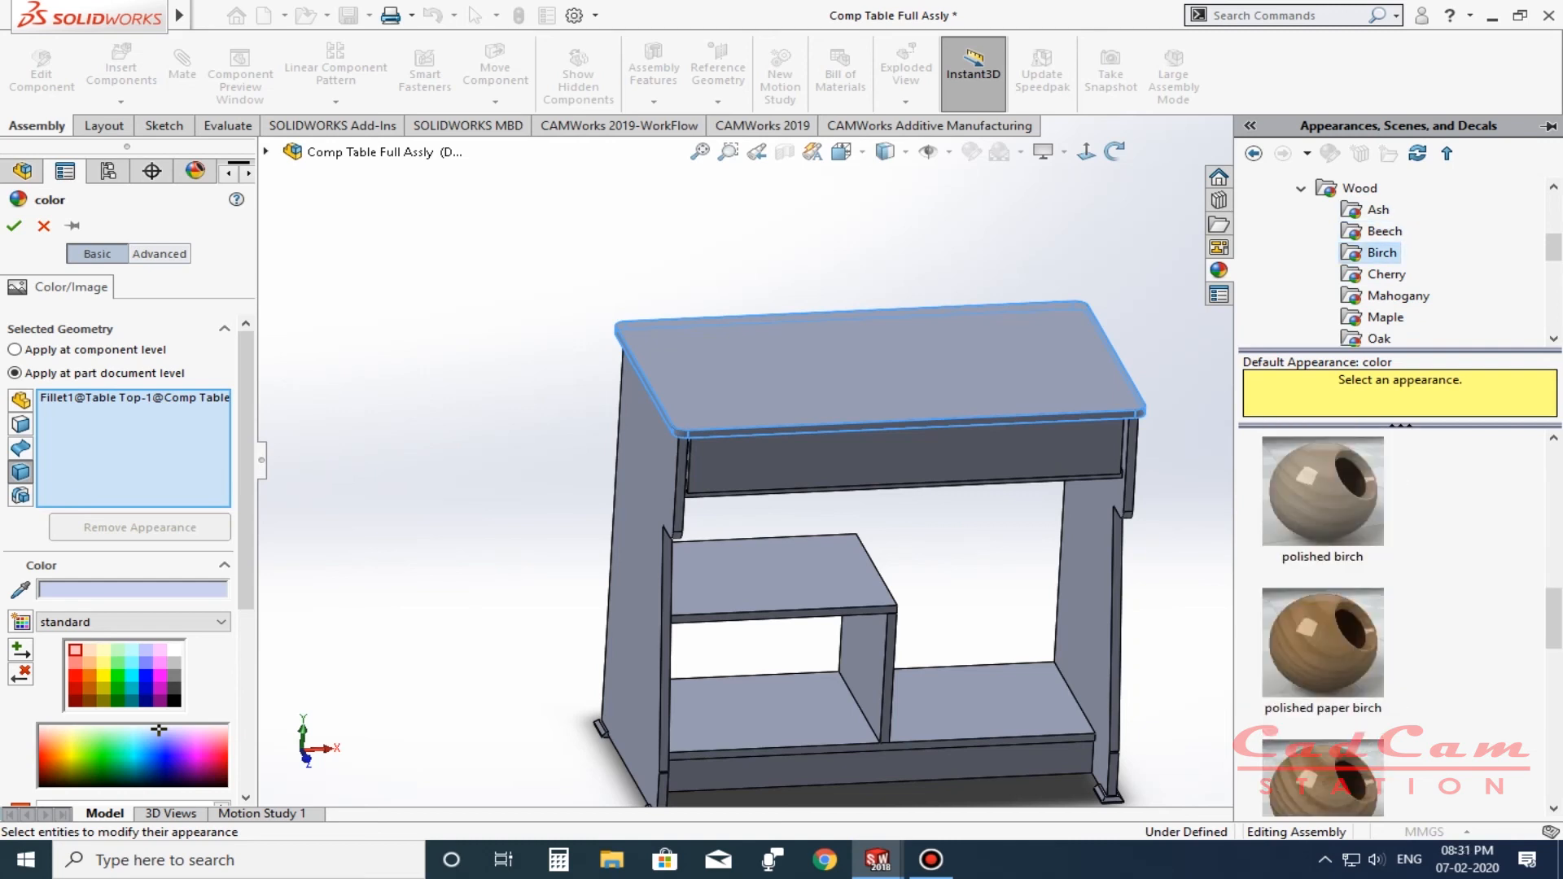
scroll(1323, 623, down, 3)
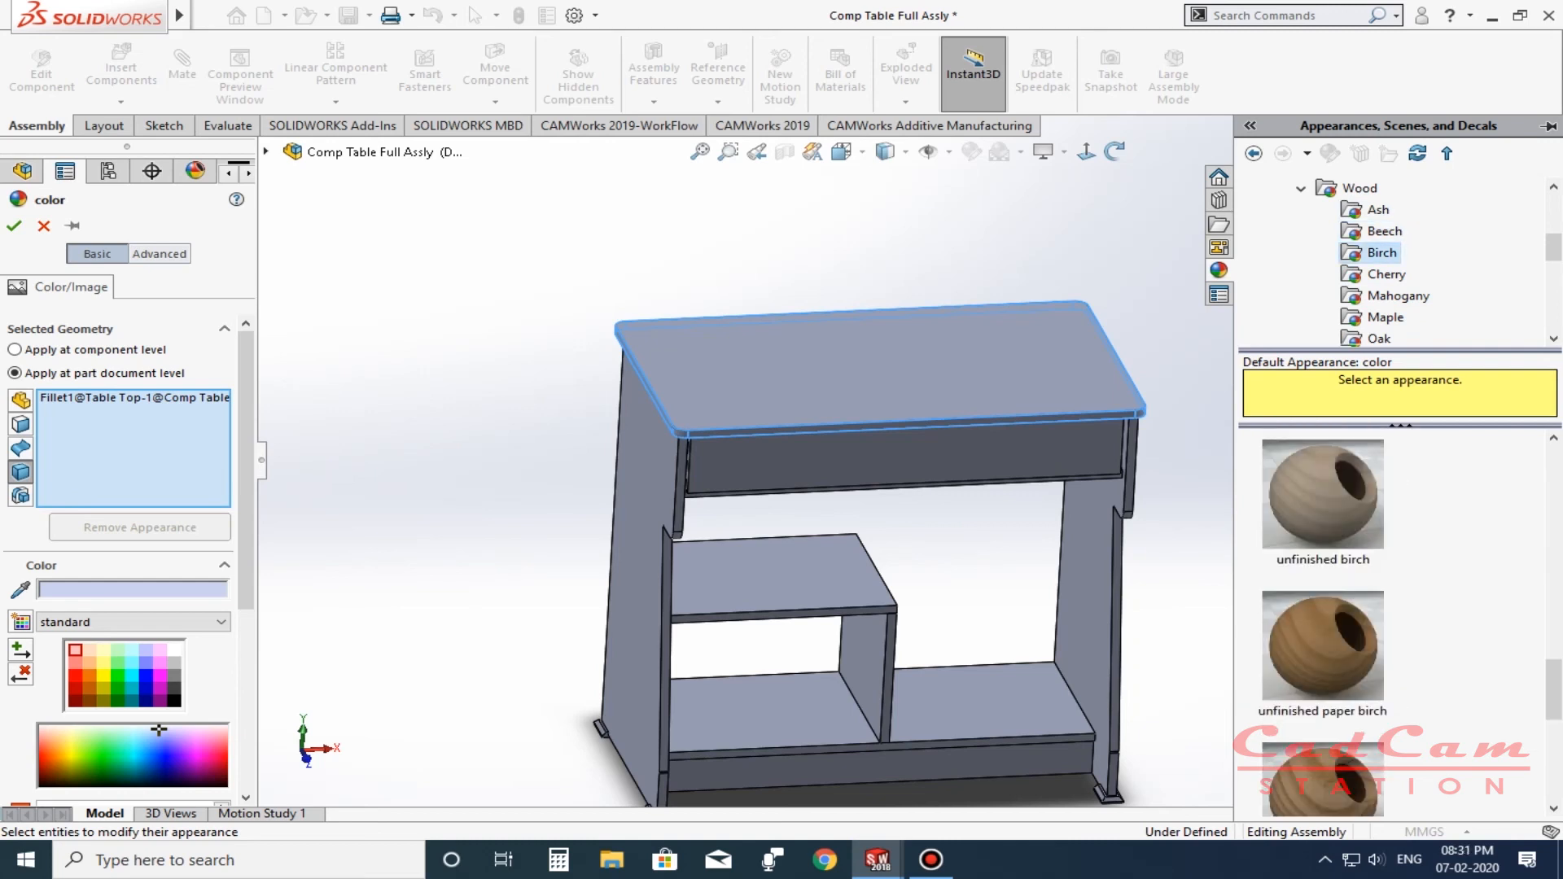
scroll(1323, 622, down, 5)
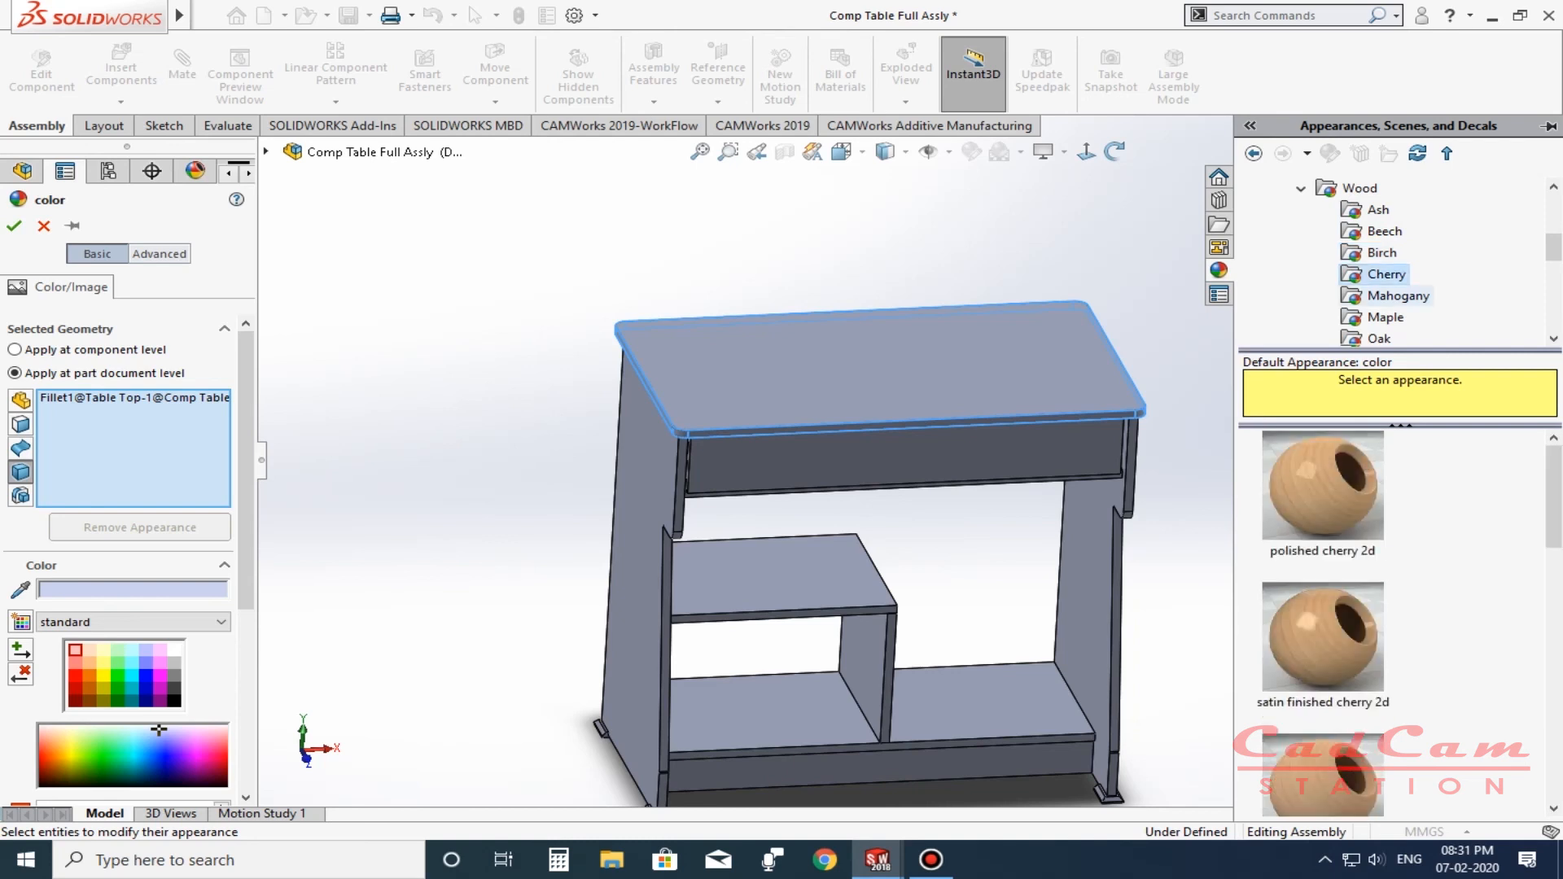
scroll(1323, 623, down, 3)
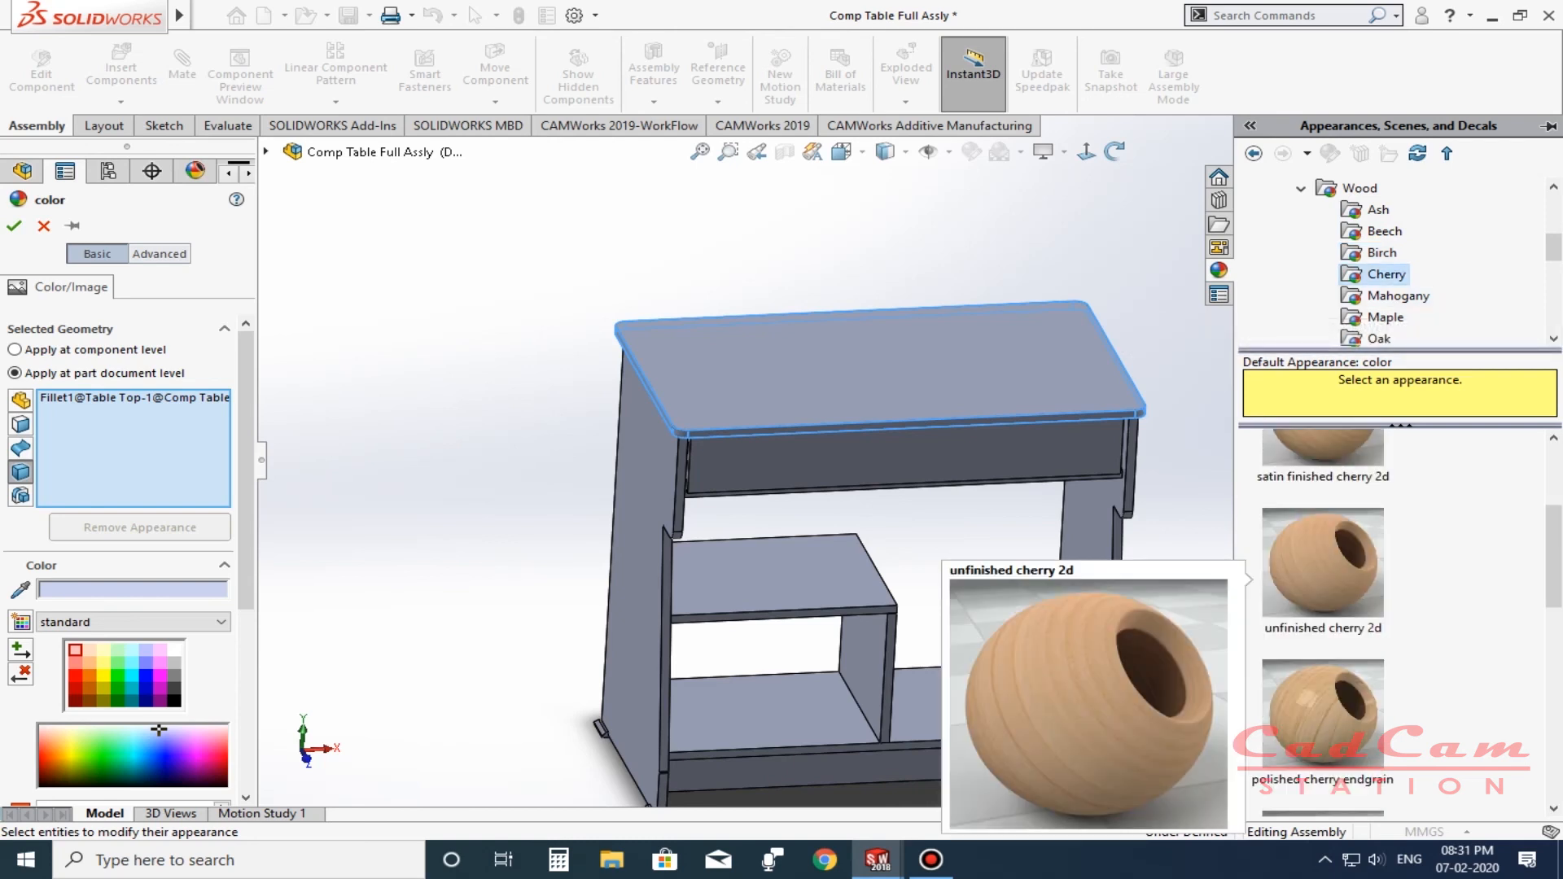
scroll(1322, 623, down, 3)
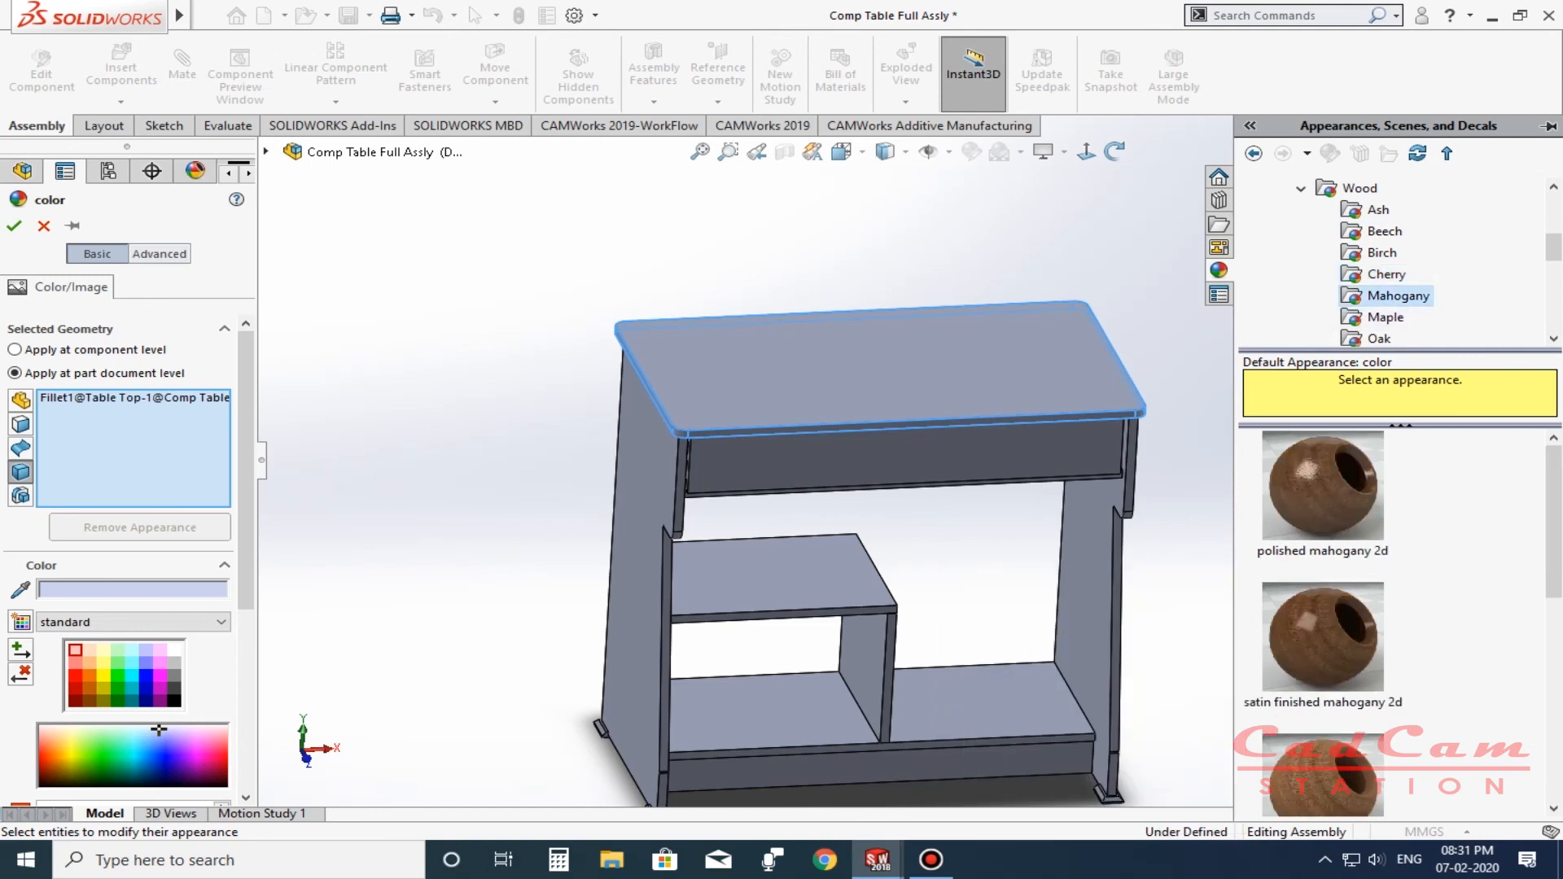
drag(1323, 635, 868, 383)
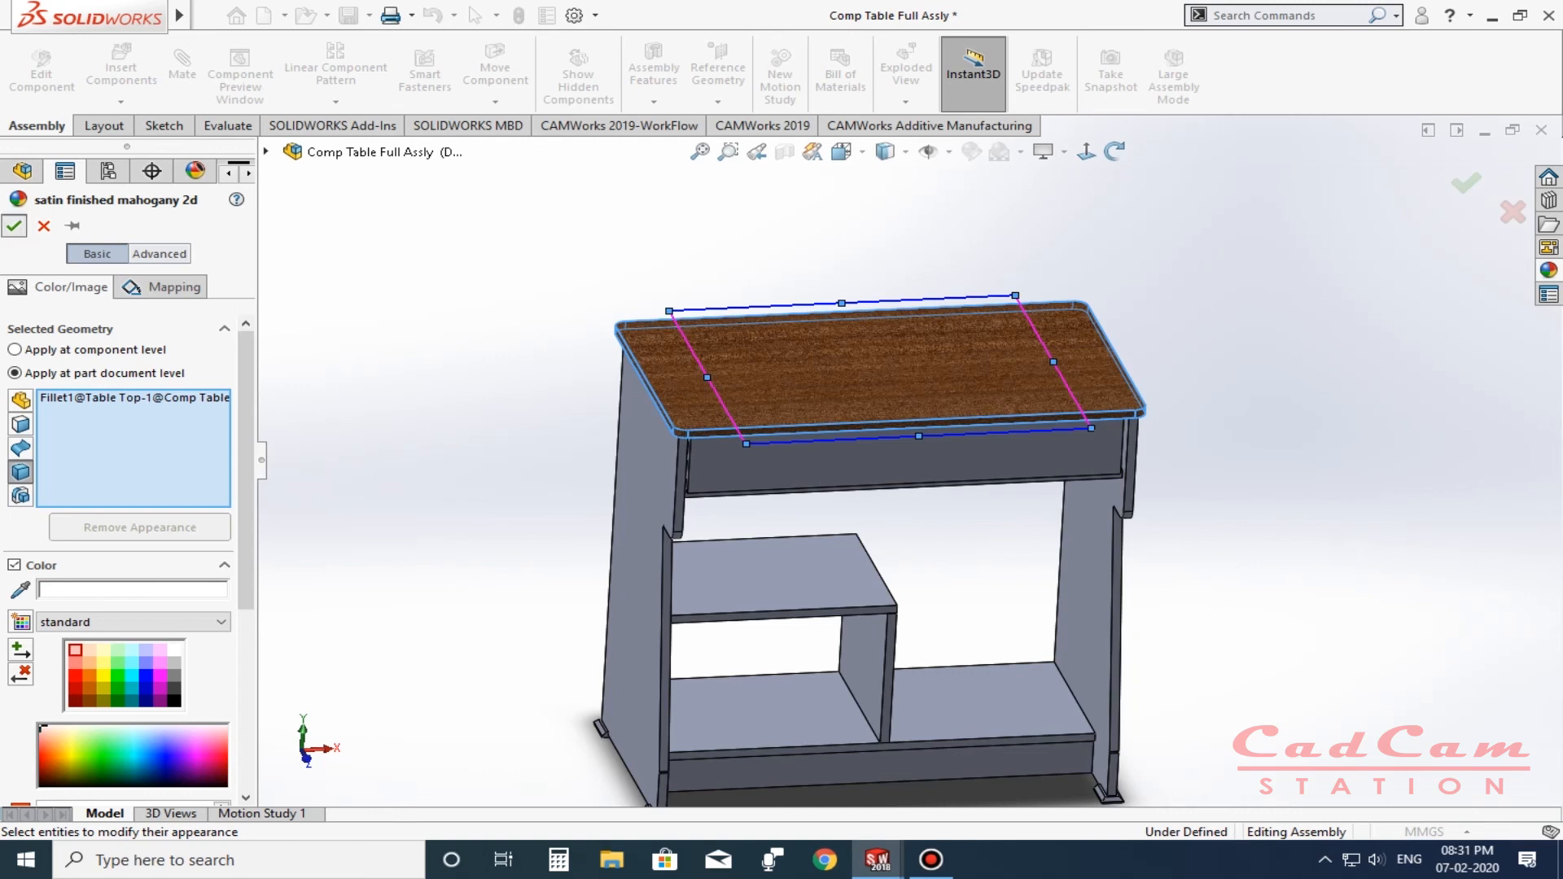
key(Return)
Copy the Table Top's mahogany appearance and paste it onto the Table Sides 2Pcs part.
middle_click(1095, 414)
scroll(1099, 387, down, 2)
middle_drag(1099, 387, 1050, 448)
middle_drag(616, 330, 698, 306)
scroll(724, 399, up, 2)
key(Escape)
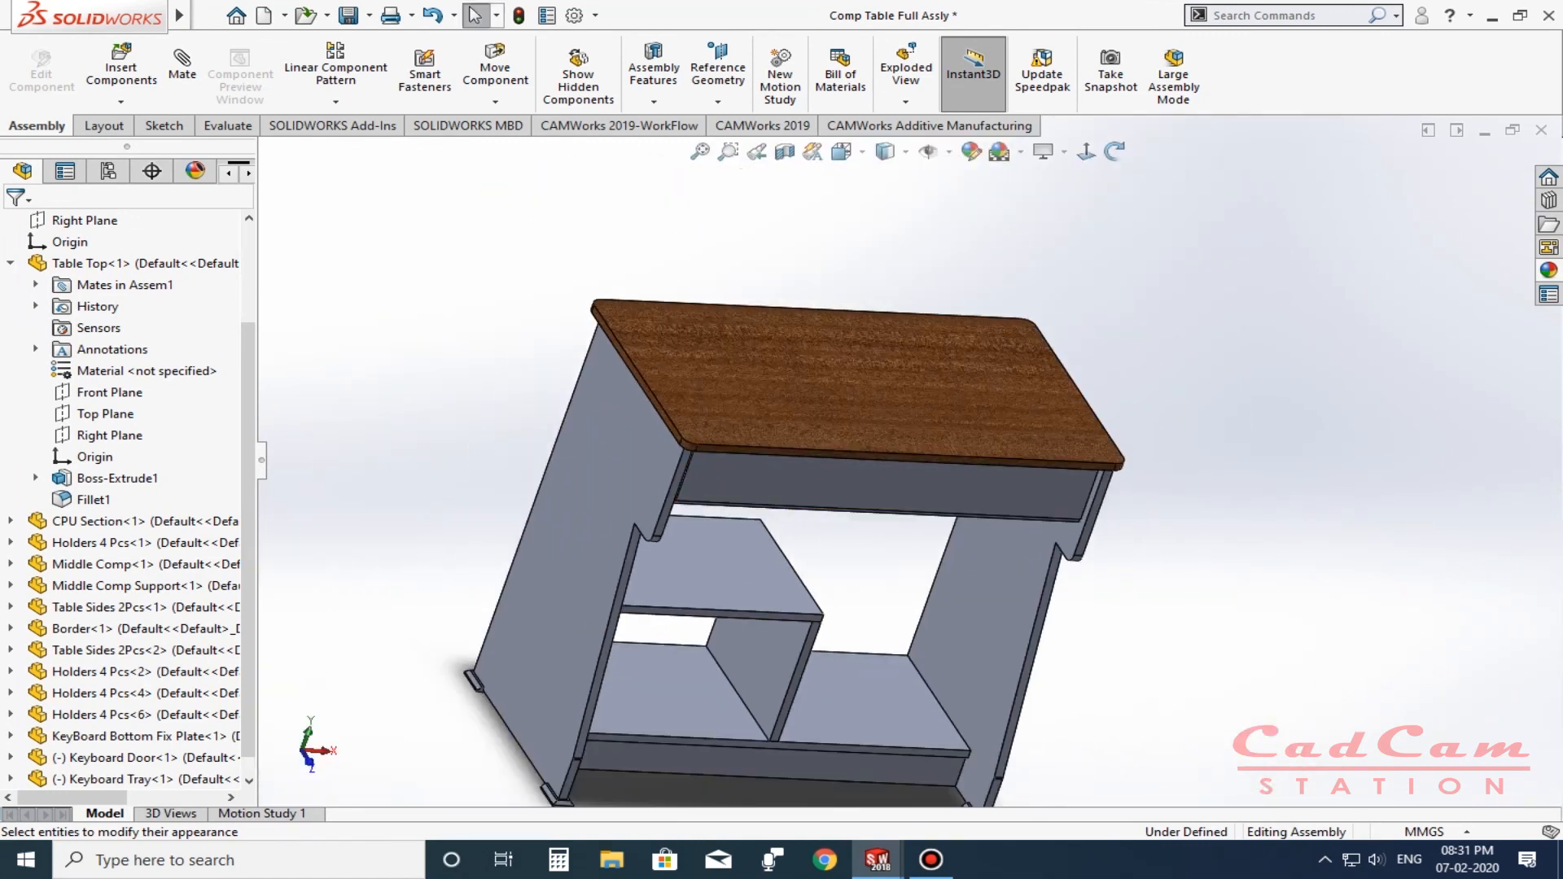
right_click(732, 416)
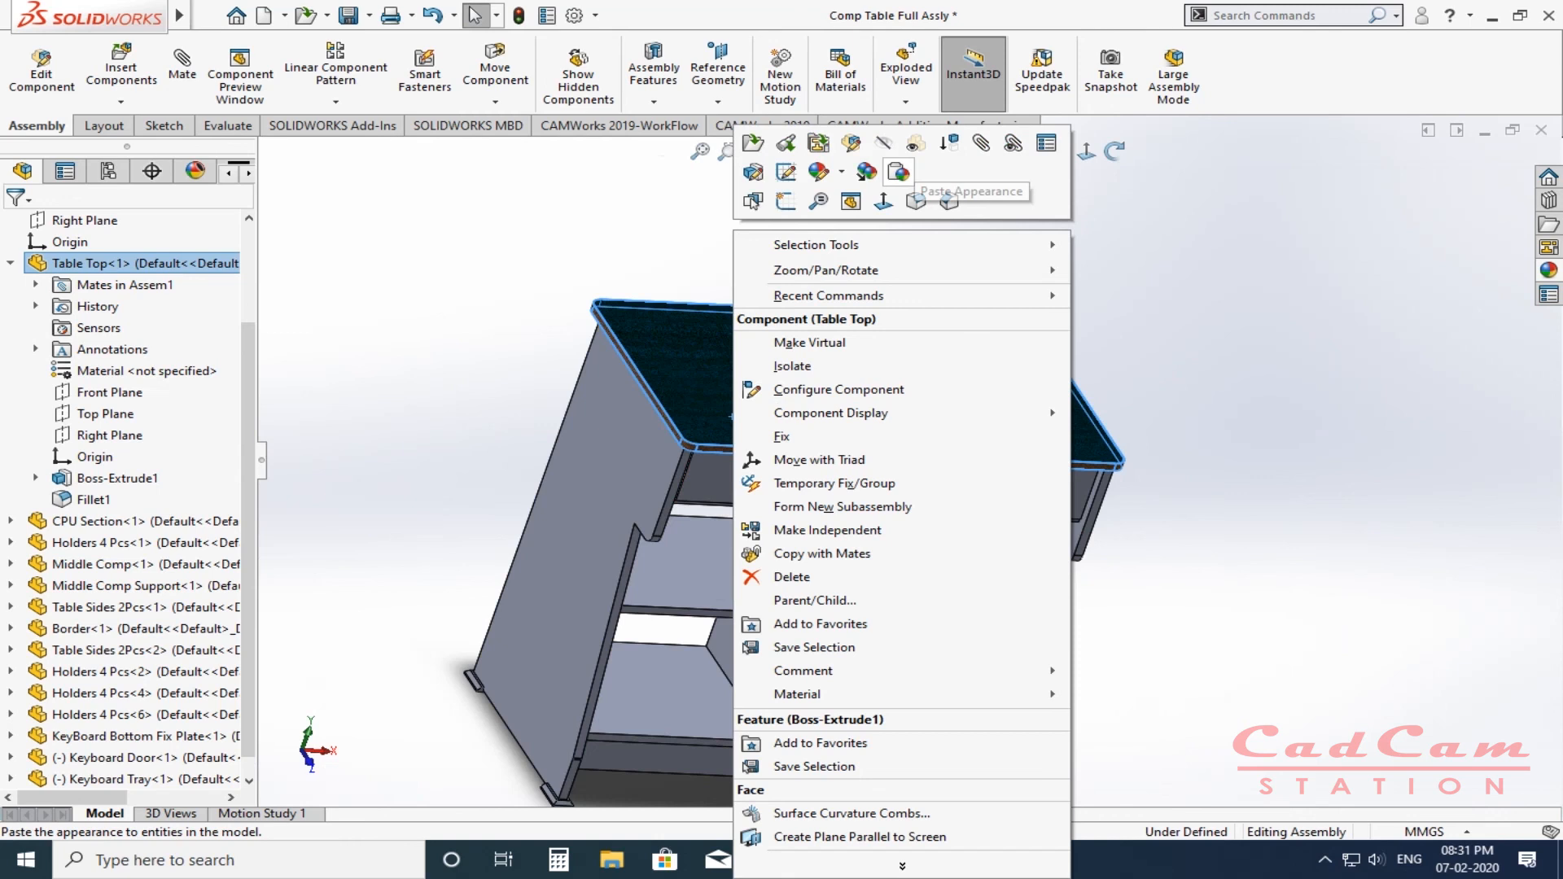
click(866, 172)
click(651, 537)
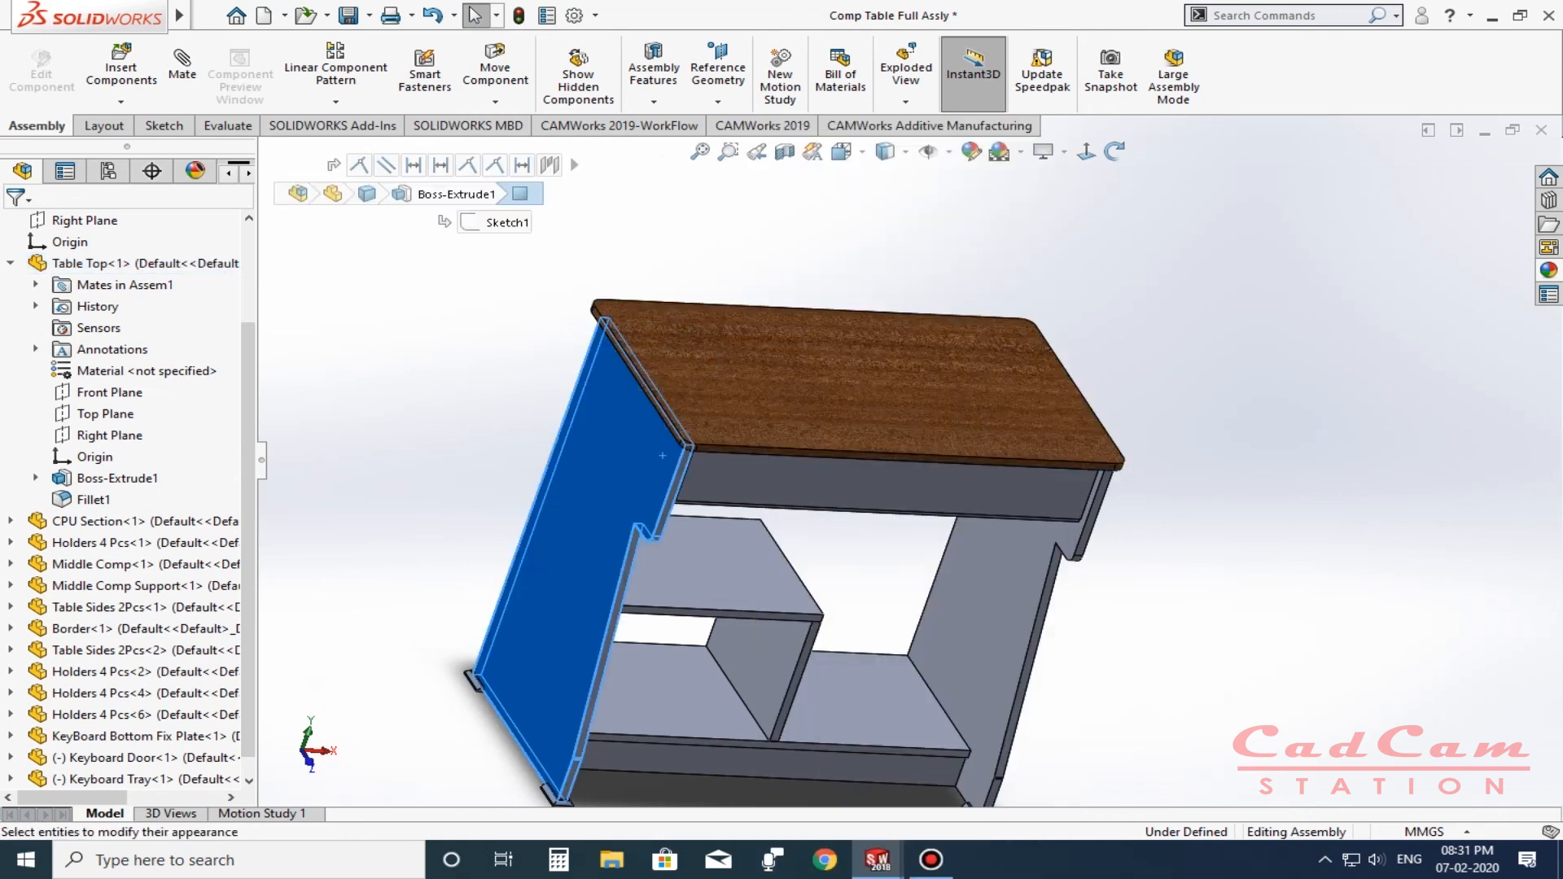
right_click(661, 540)
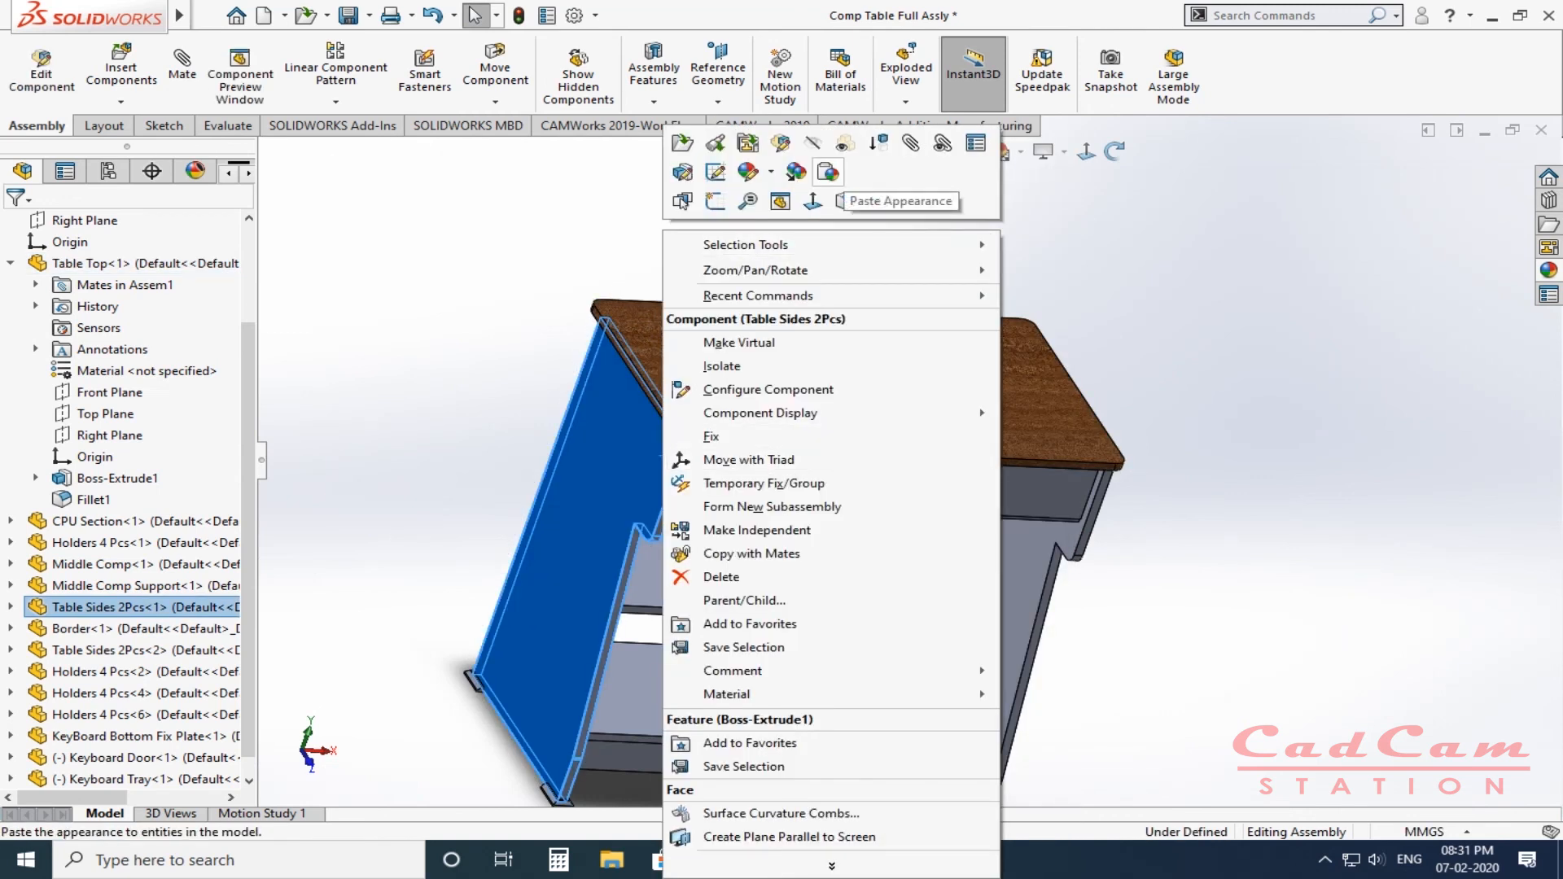
click(838, 200)
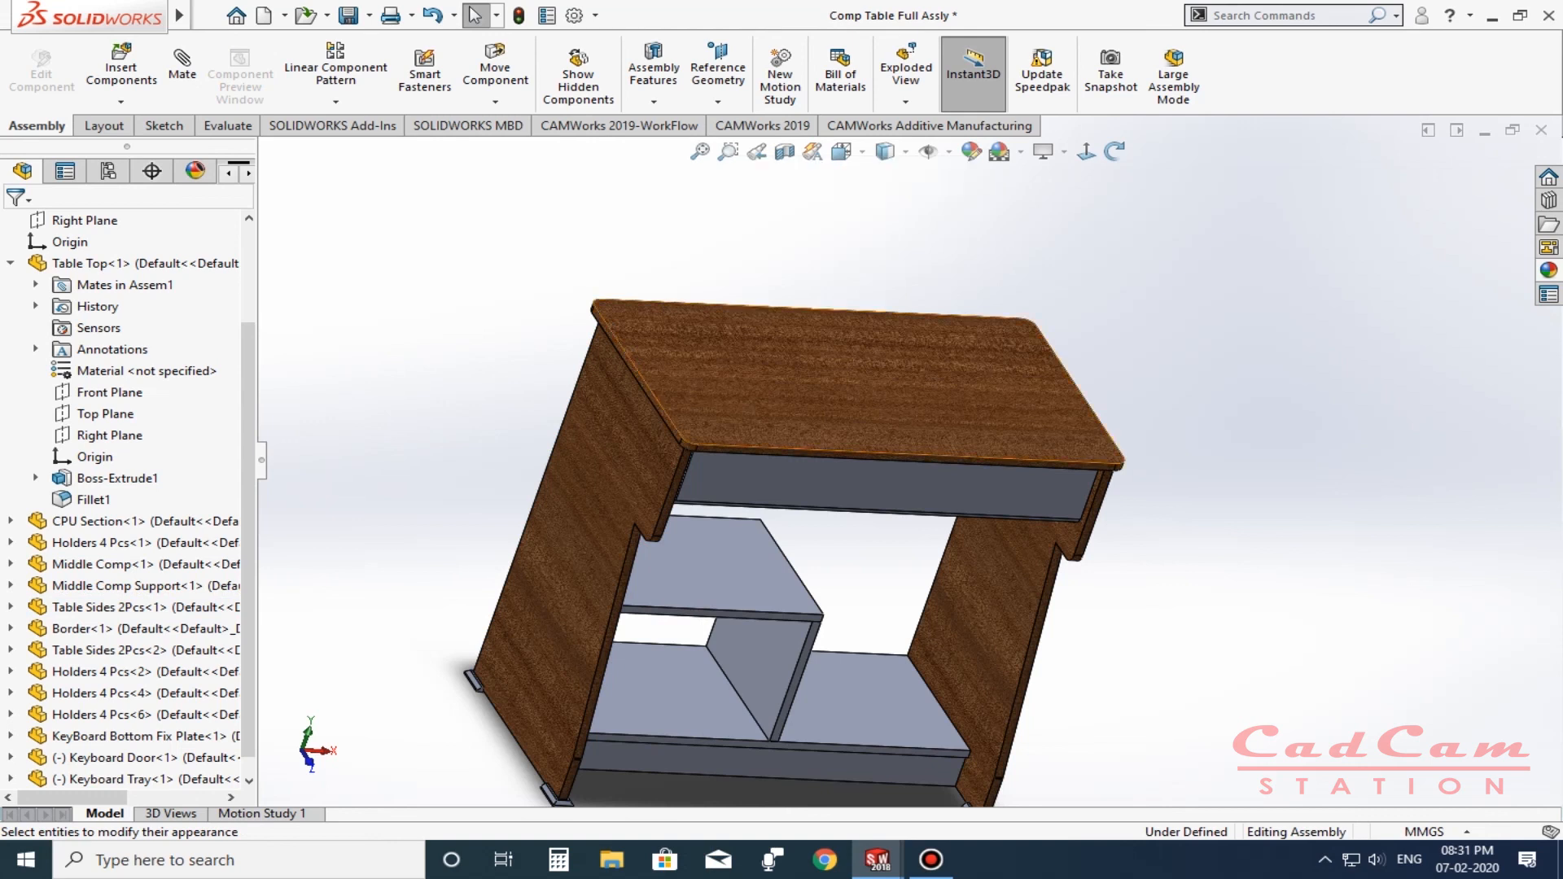
Paste the copied mahogany appearance onto the body of the Keyboard Door.
middle_drag(814, 521, 818, 594)
scroll(798, 618, down, 3)
scroll(798, 619, up, 1)
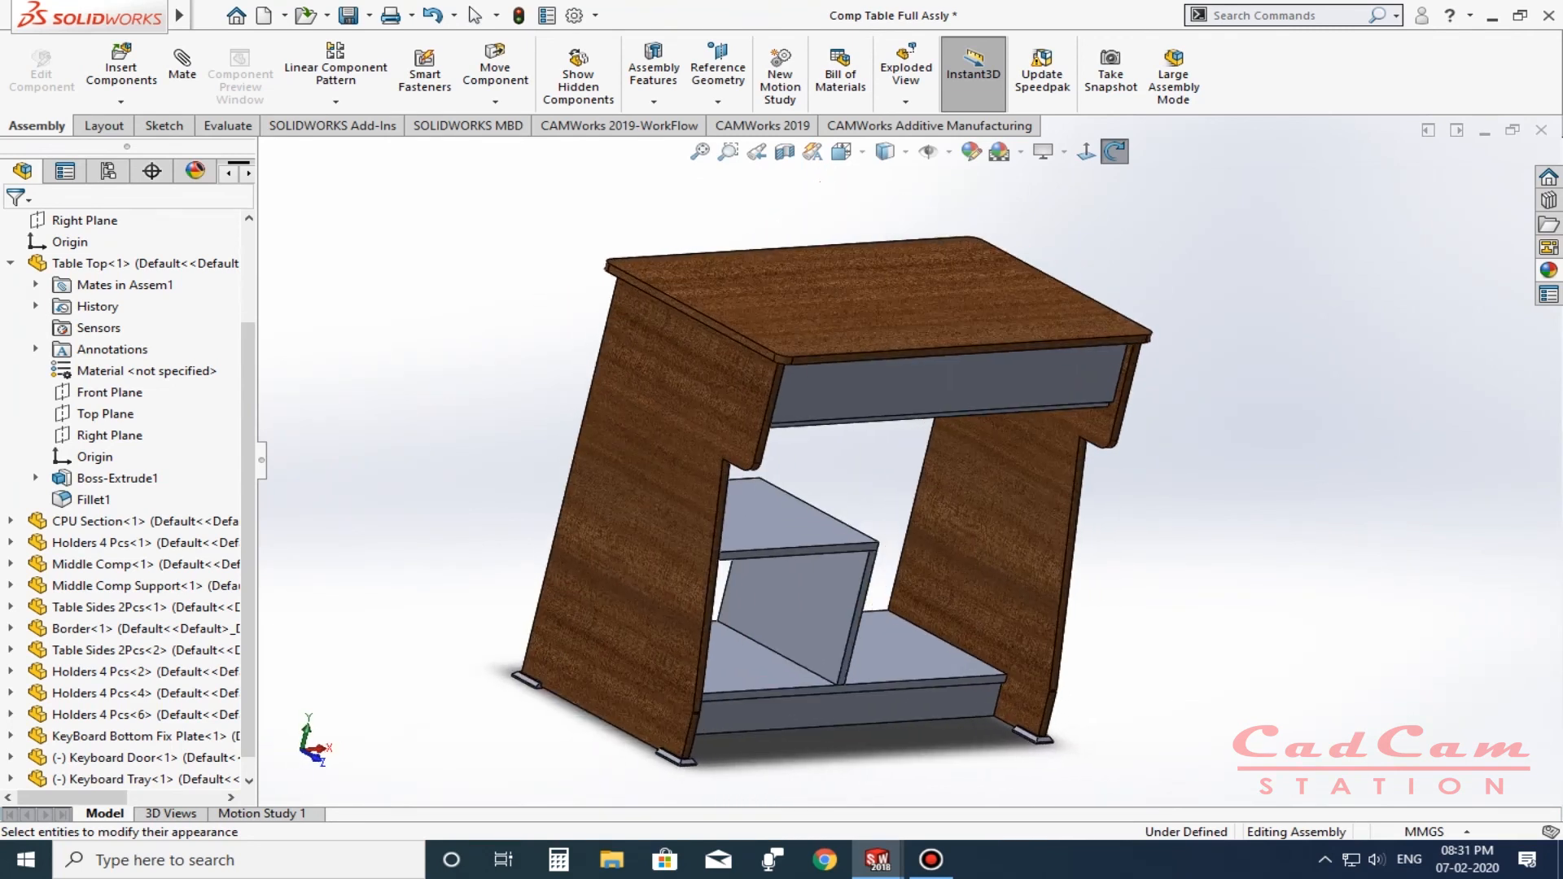
scroll(958, 427, down, 2)
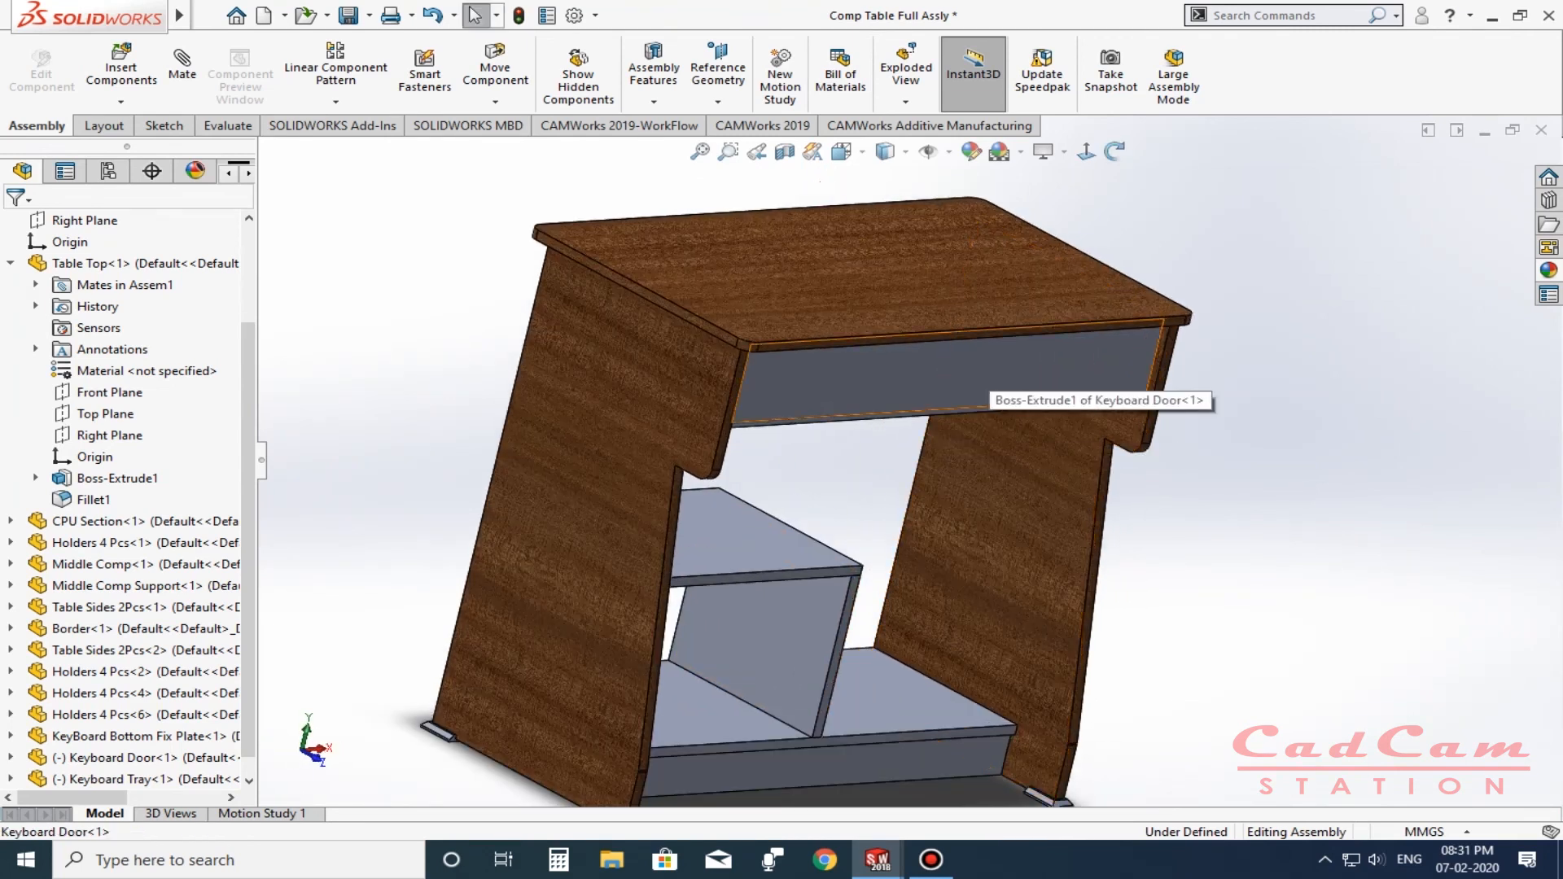
right_click(960, 415)
click(1155, 172)
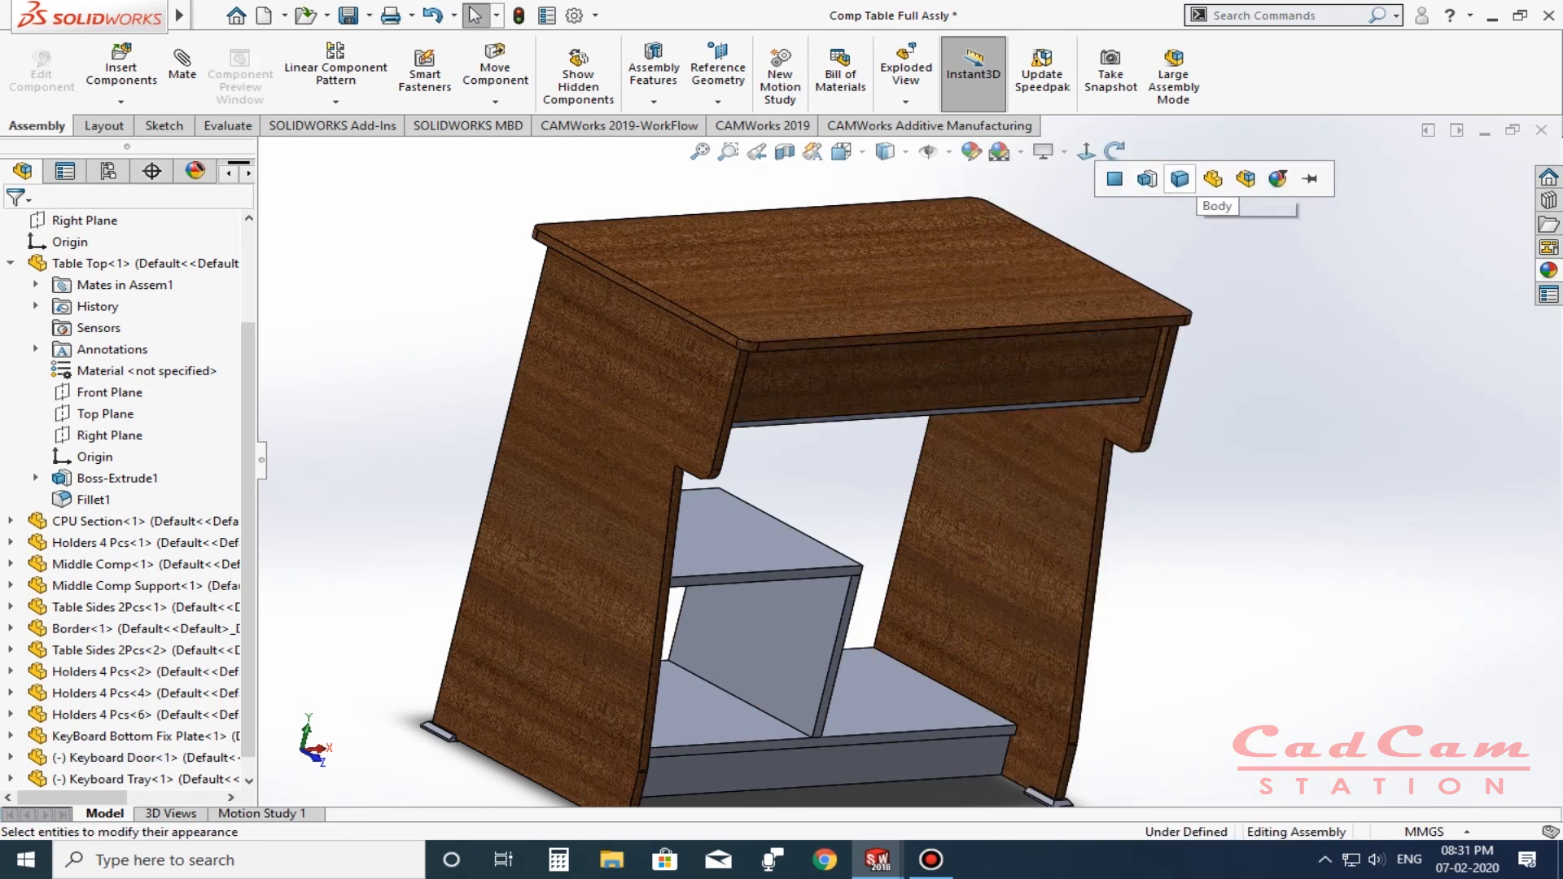
Paste the copied mahogany appearance onto the KeyBoard Bottom Fix Plate beneath the keyboard door.
middle_drag(997, 529, 972, 391)
click(1035, 372)
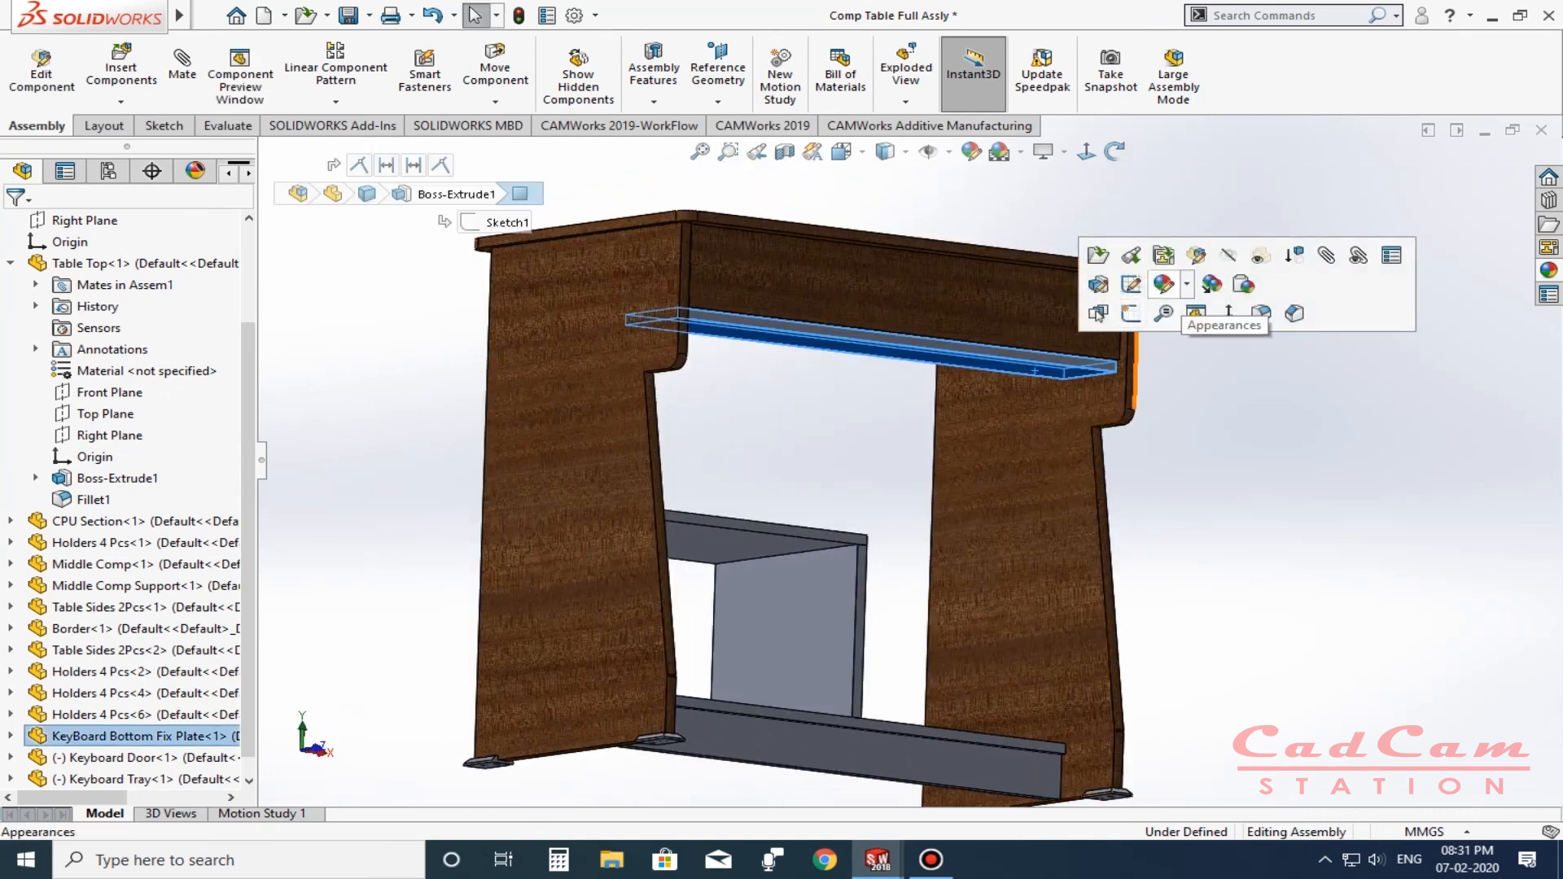
click(1163, 284)
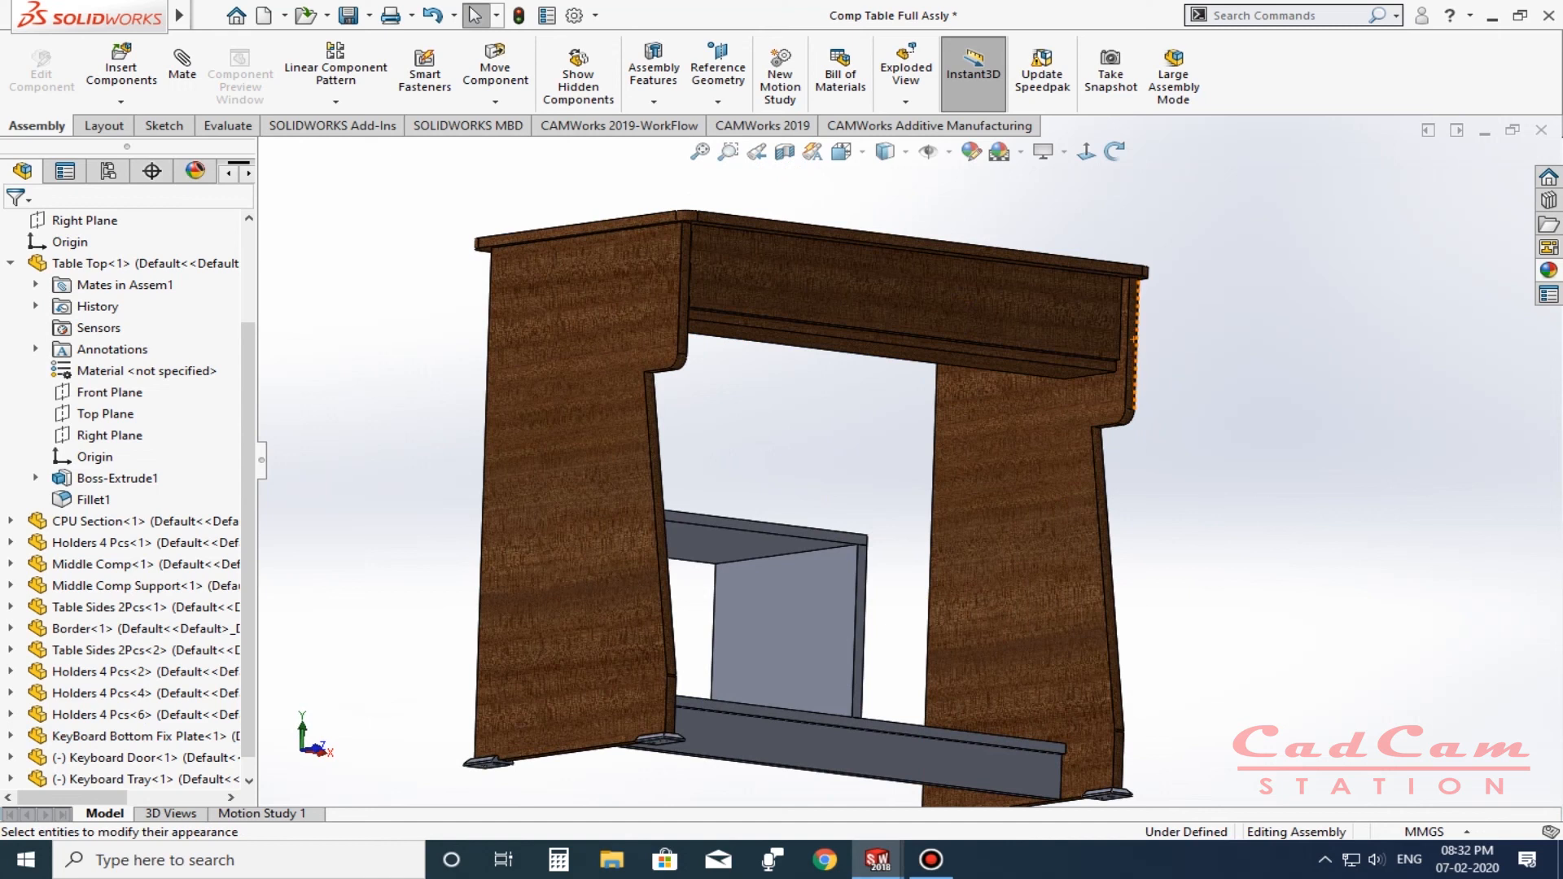
Paste the copied mahogany appearance onto the Middle Comp Support and the Middle Comp shelf.
click(817, 623)
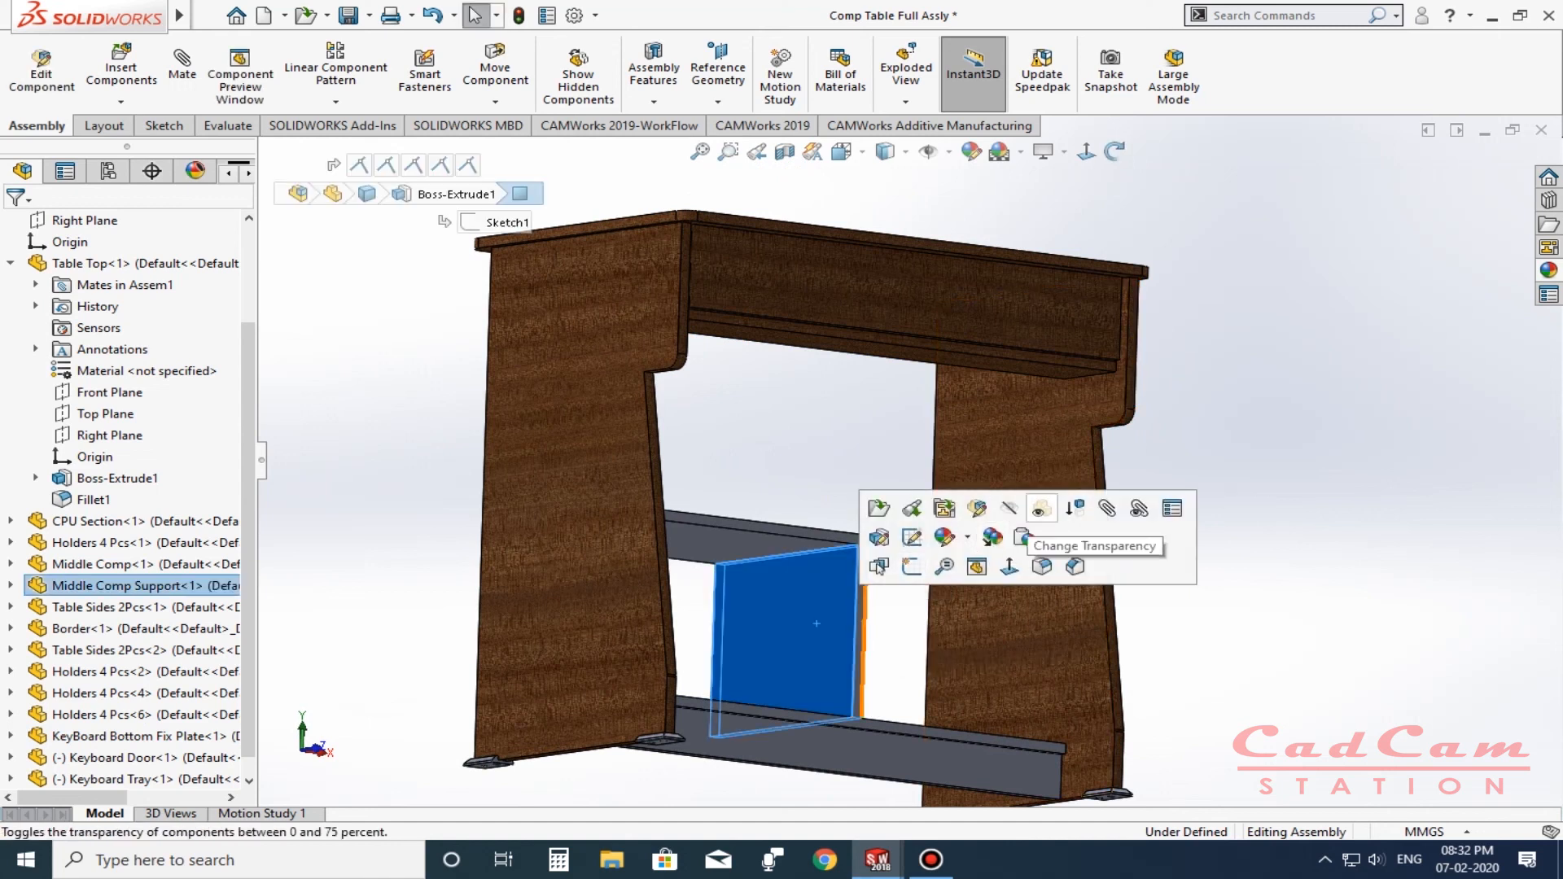
click(1010, 508)
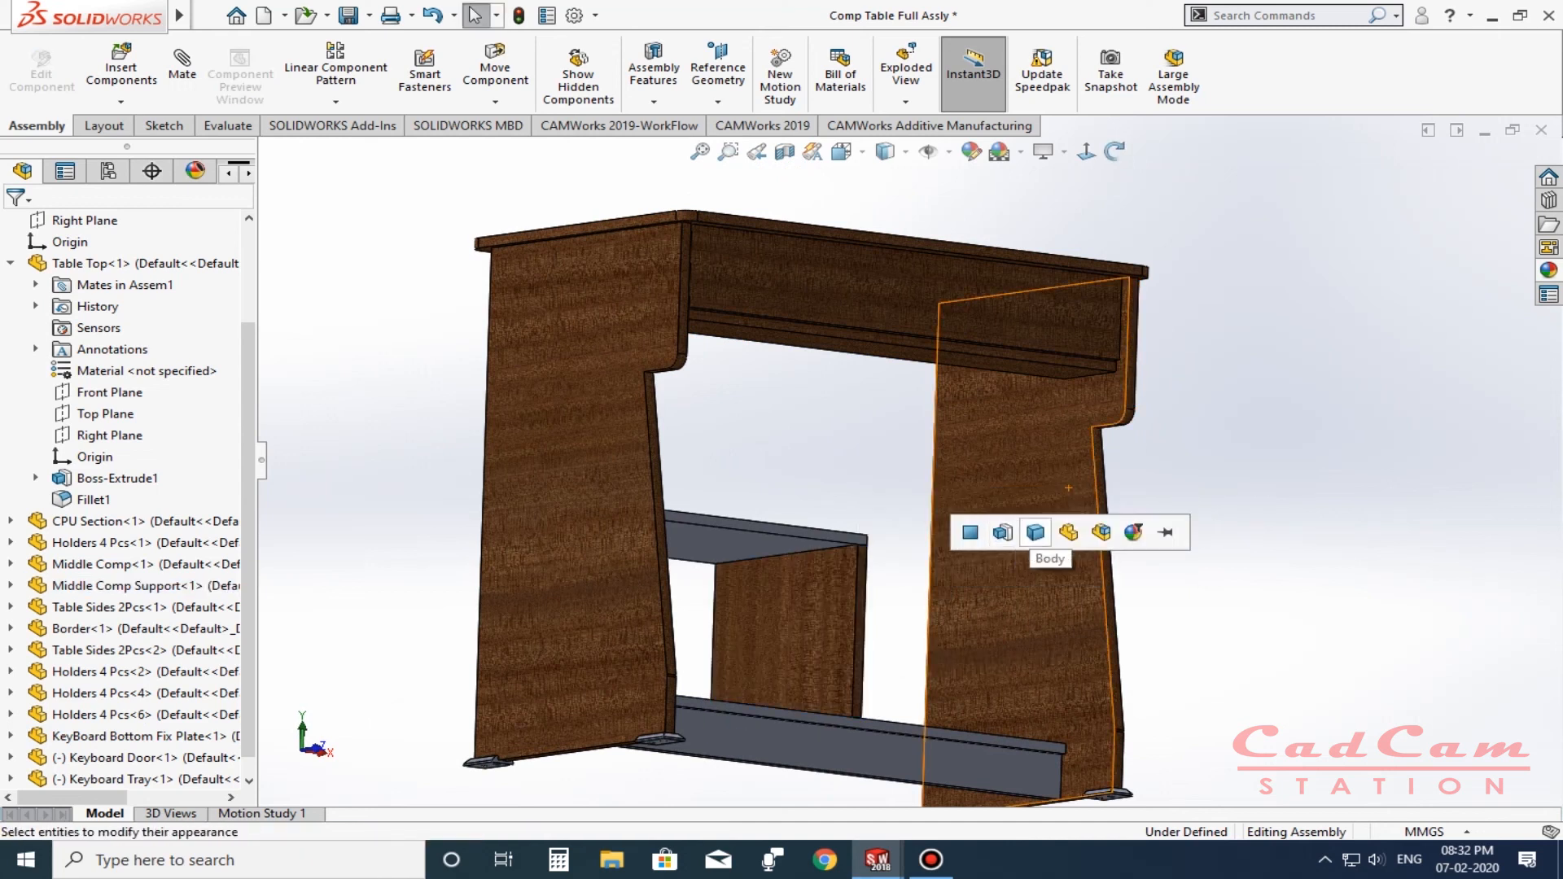
middle_drag(1069, 487, 766, 538)
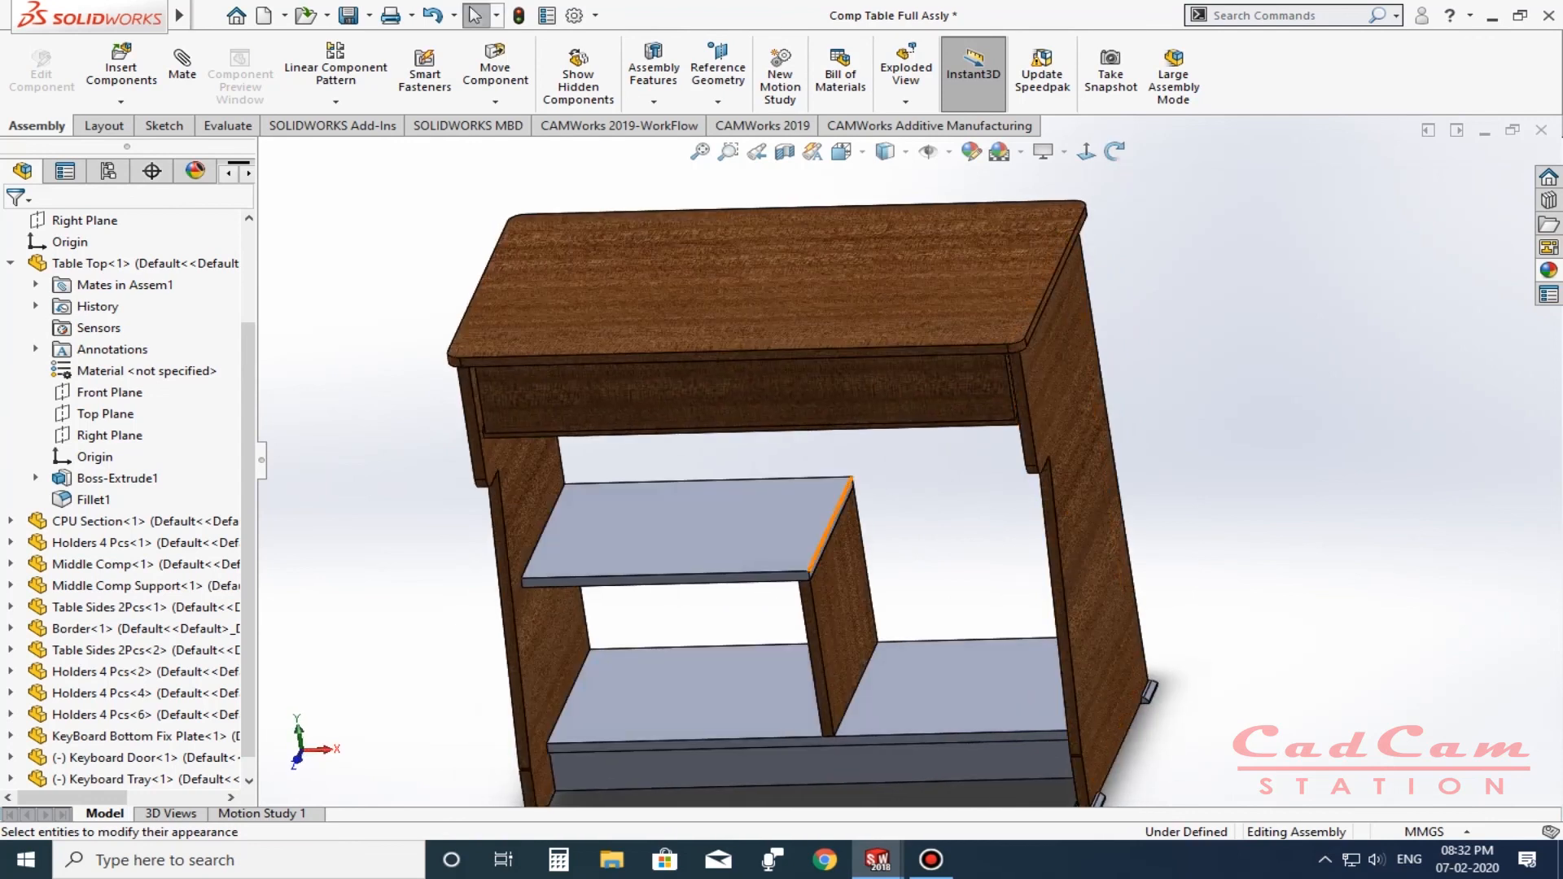
click(760, 542)
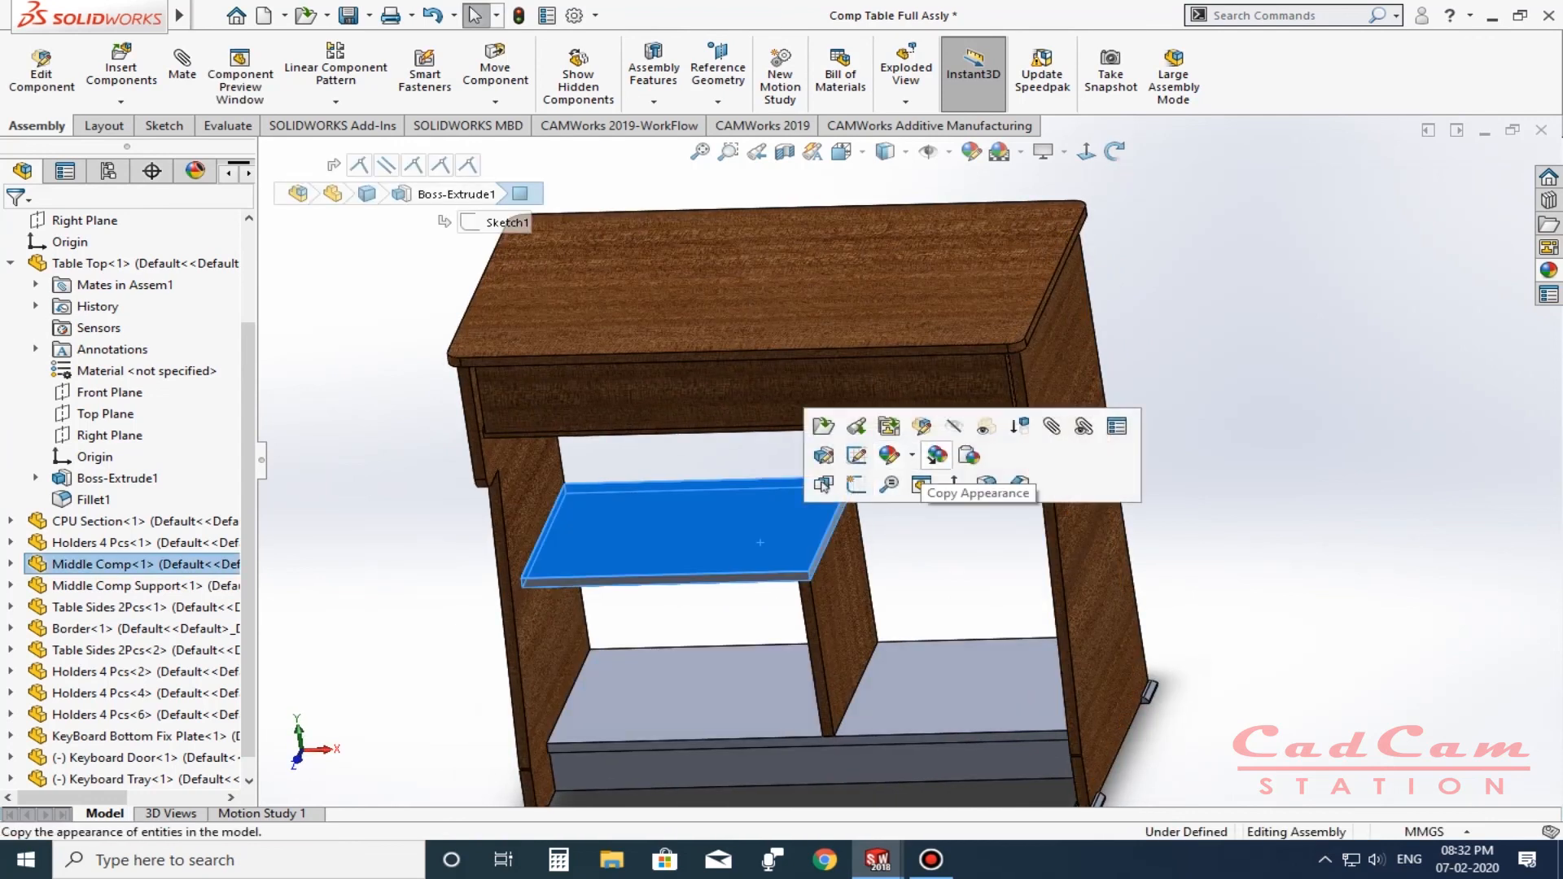
click(968, 455)
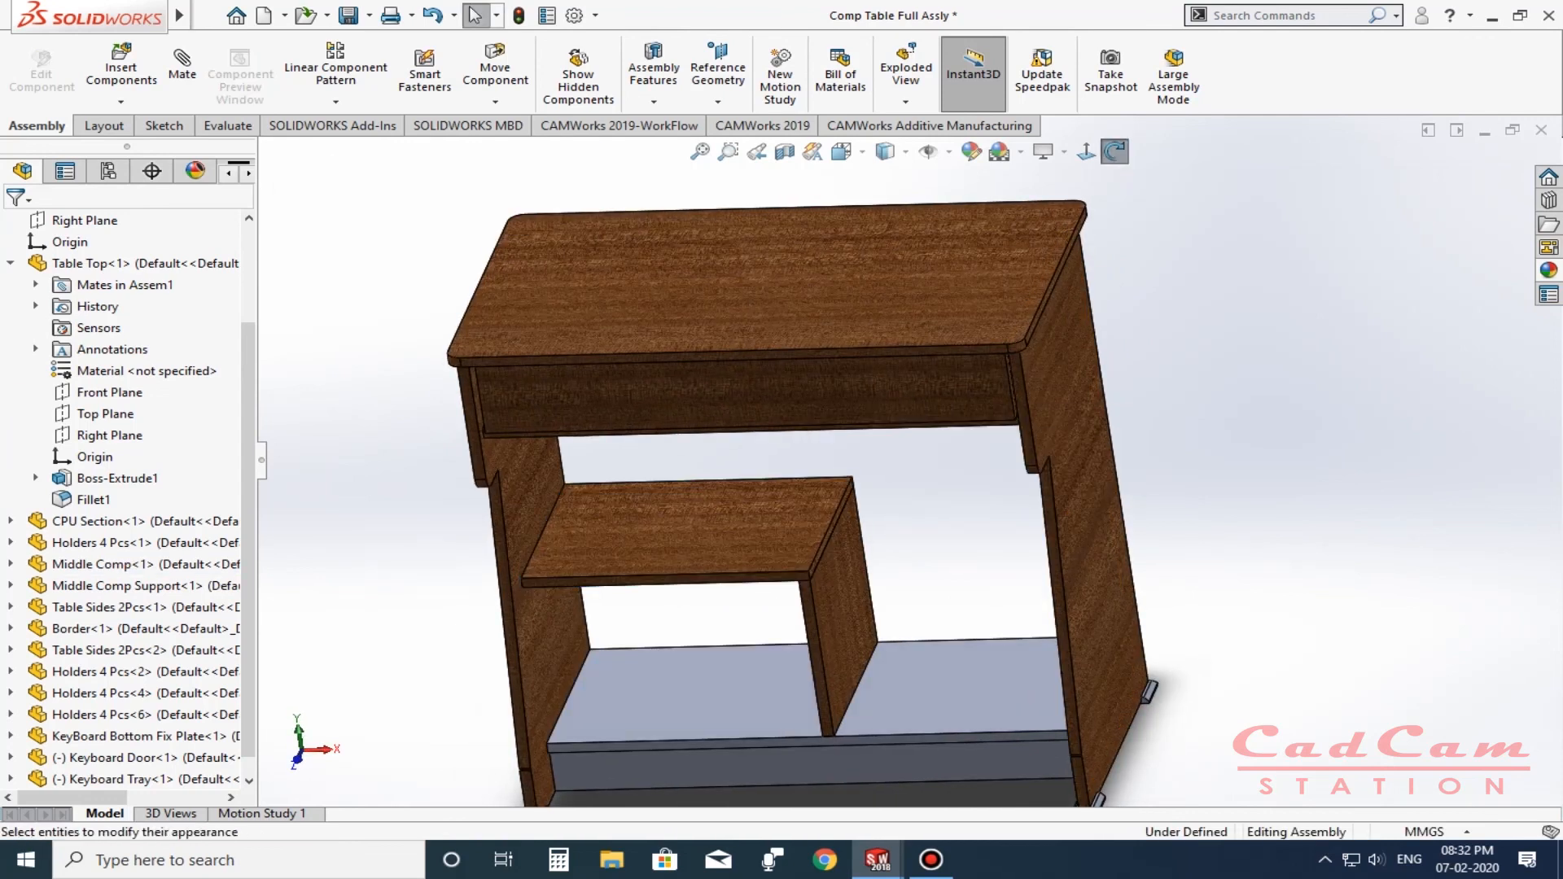
Paste the copied mahogany appearance onto the CPU Section shelf and the Border panel below it.
click(929, 669)
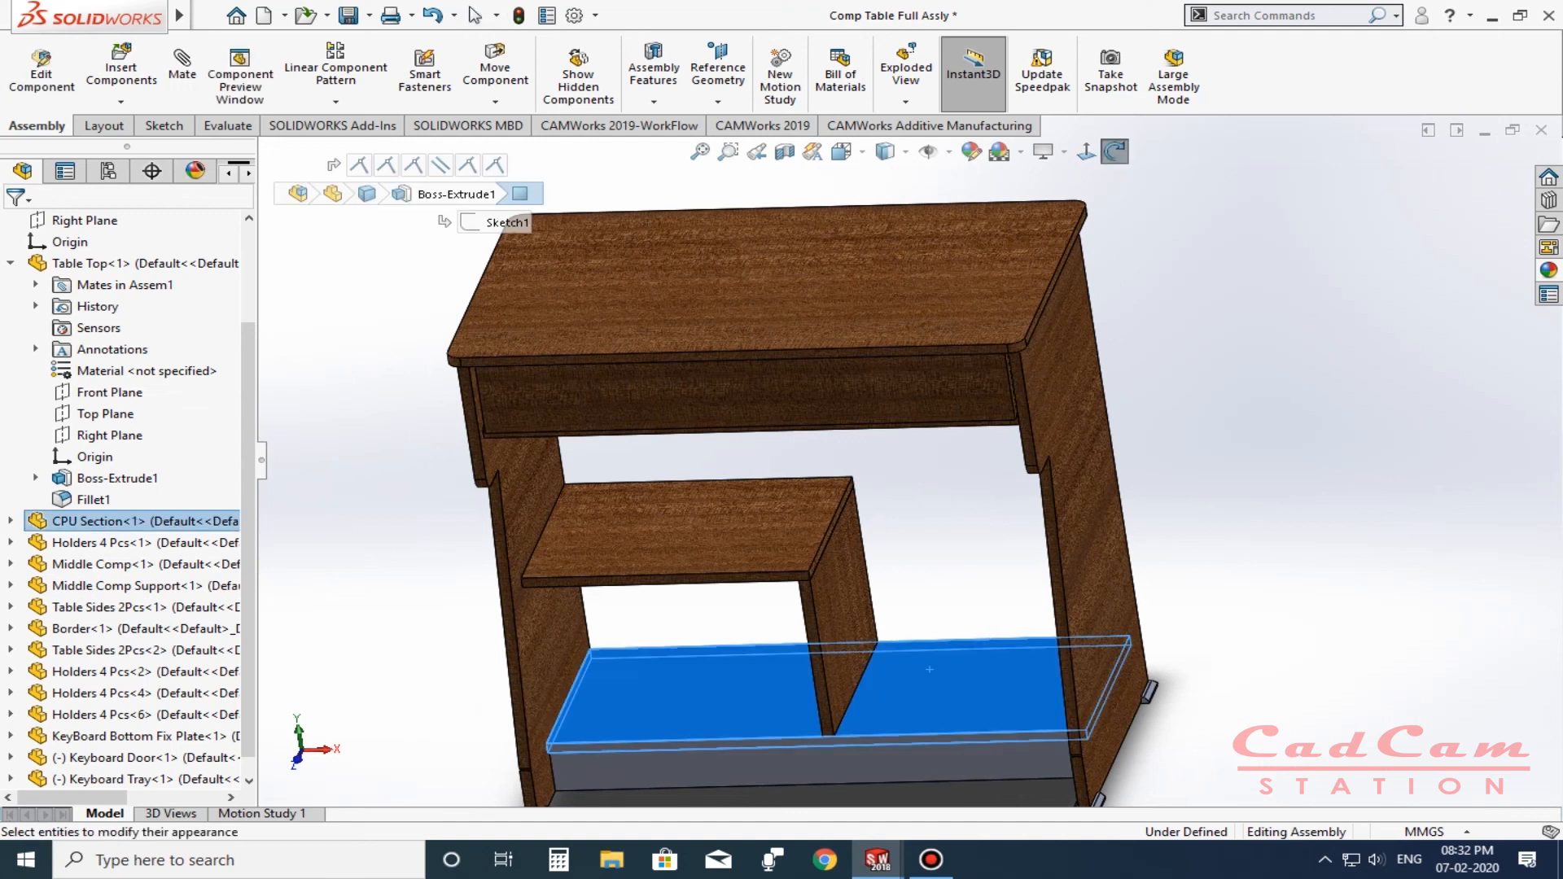
key(Escape)
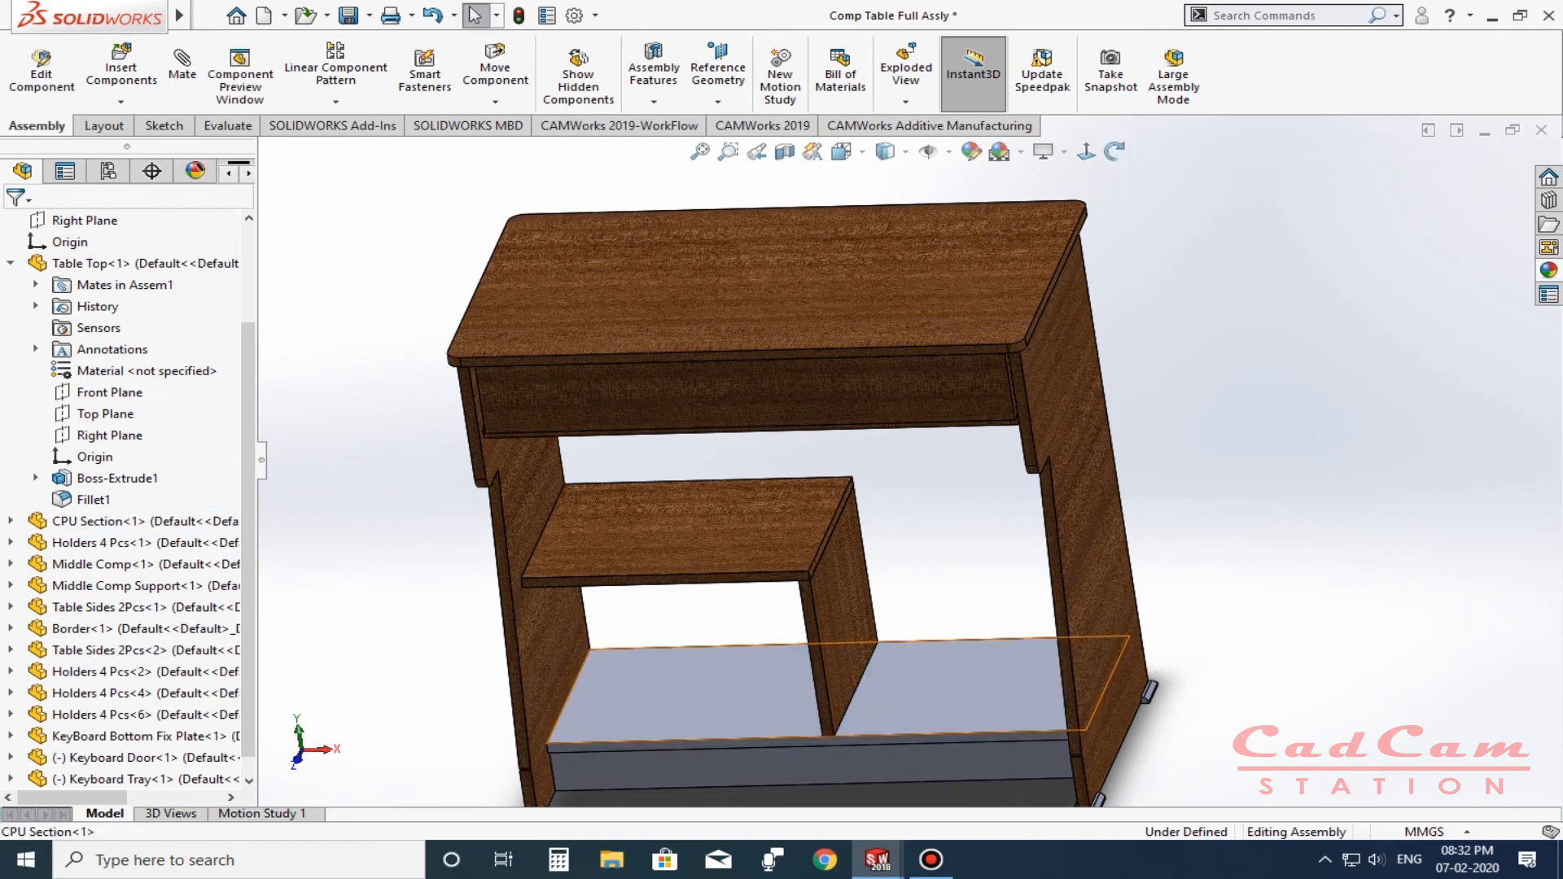
click(1017, 667)
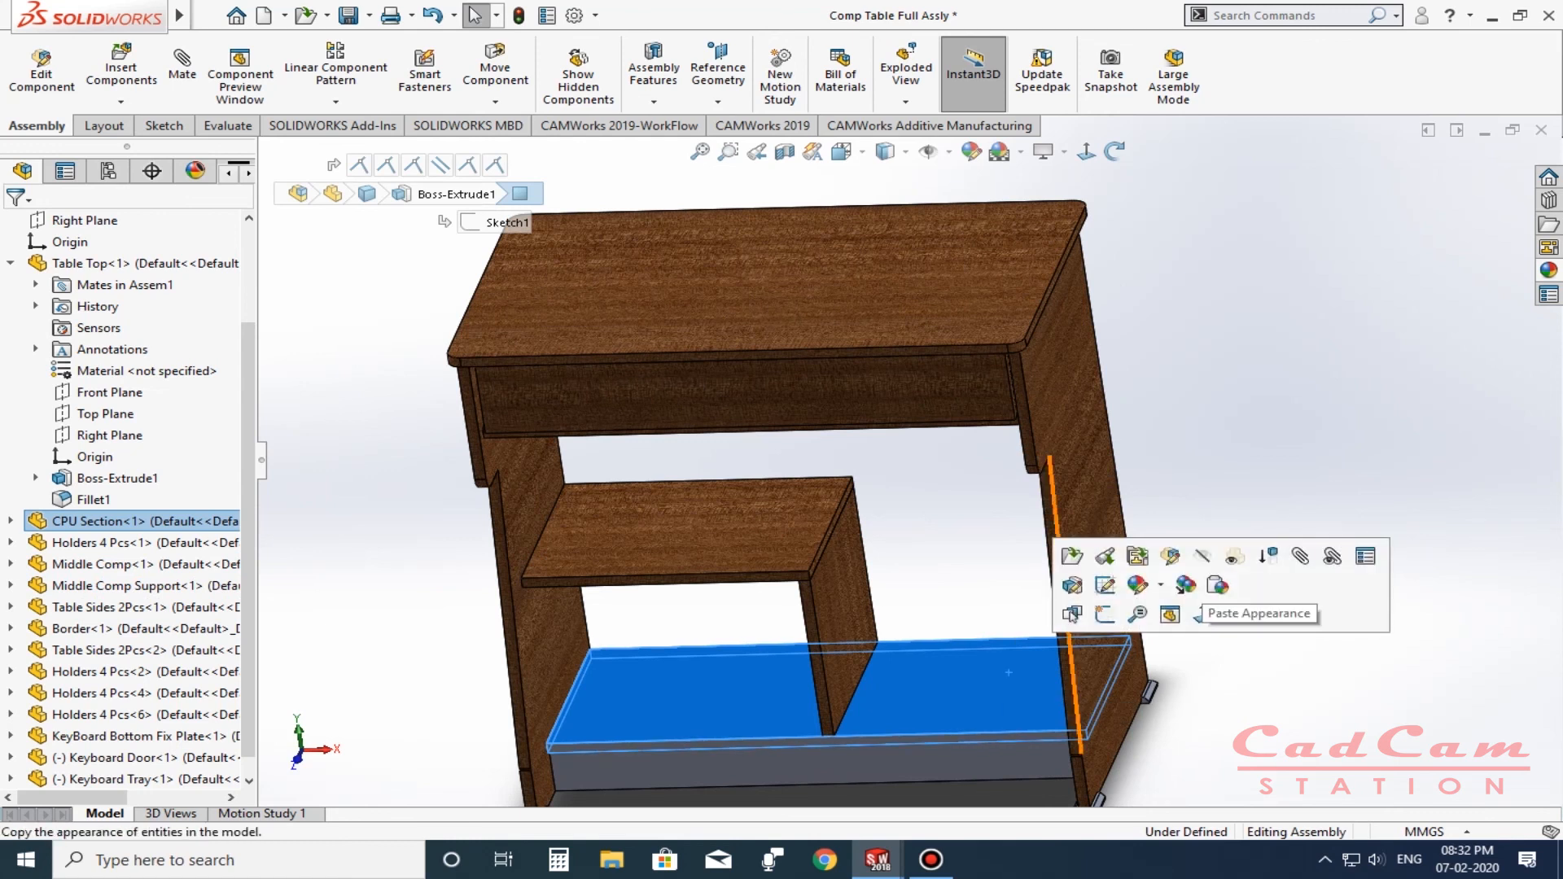
click(1229, 604)
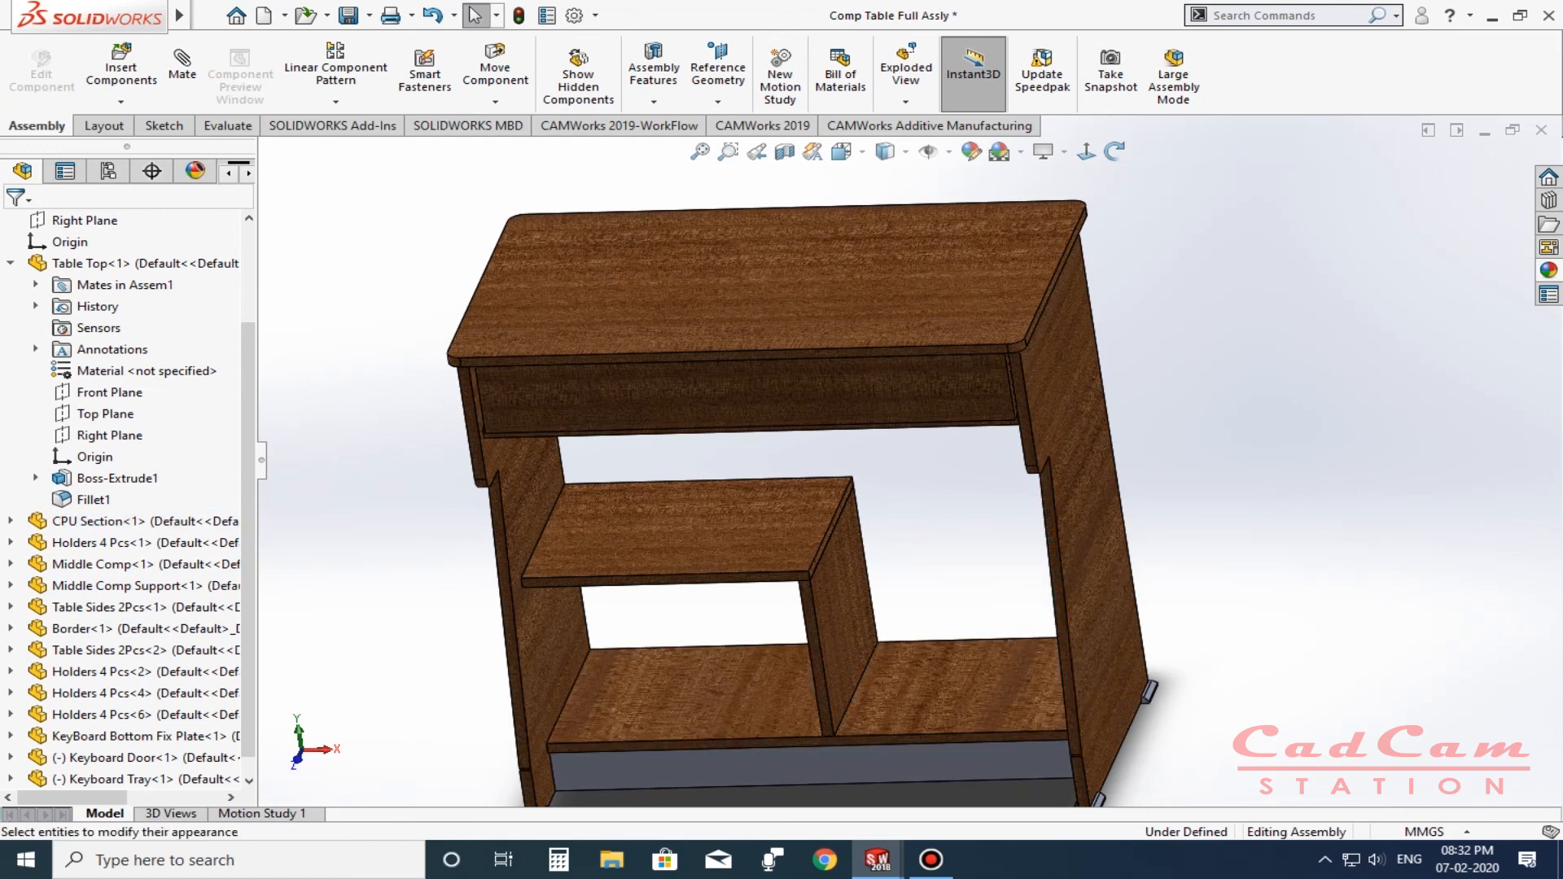
click(1009, 737)
key(ctrl+v)
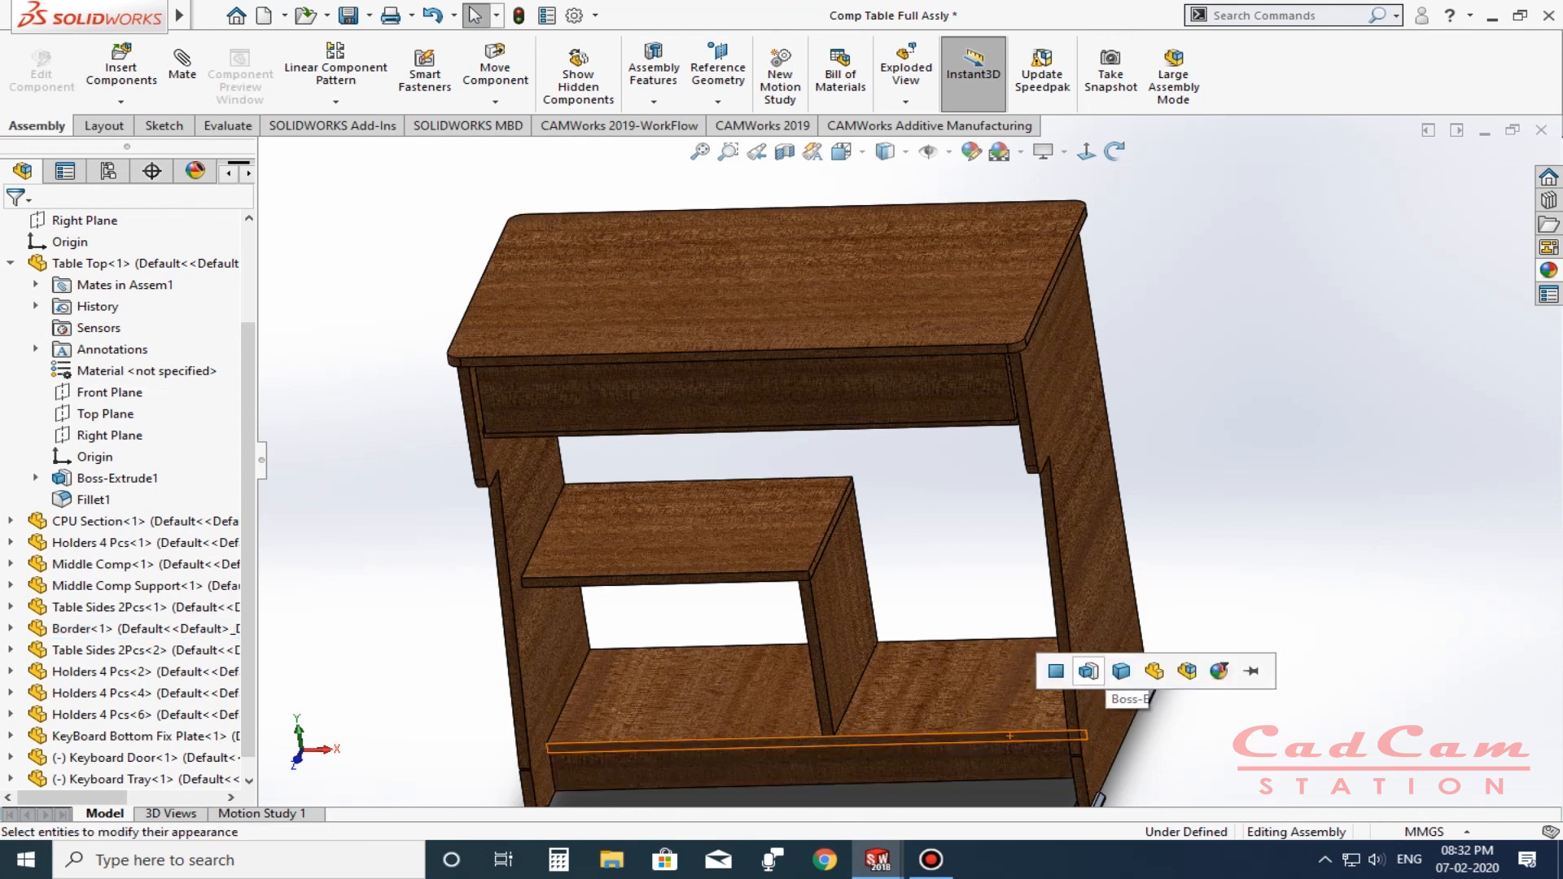
Paste the copied mahogany appearance onto the Keyboard Tray under the table top and clear the selection.
scroll(831, 569, down, 4)
middle_drag(832, 568, 619, 366)
click(571, 319)
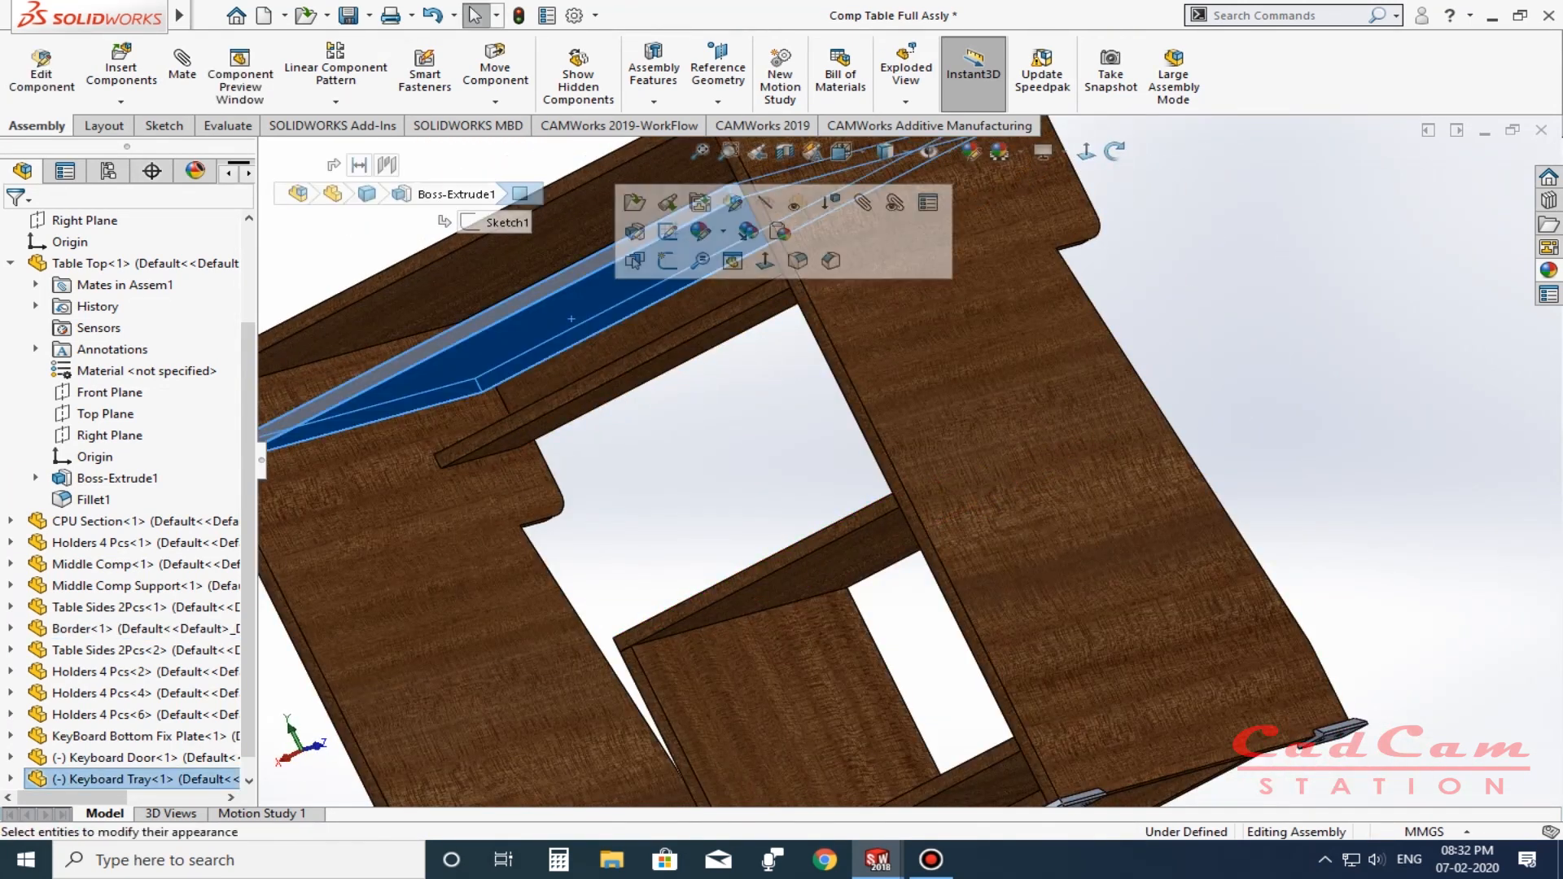
click(780, 232)
click(1115, 150)
drag(822, 358, 641, 387)
key(Escape)
middle_drag(651, 391, 383, 407)
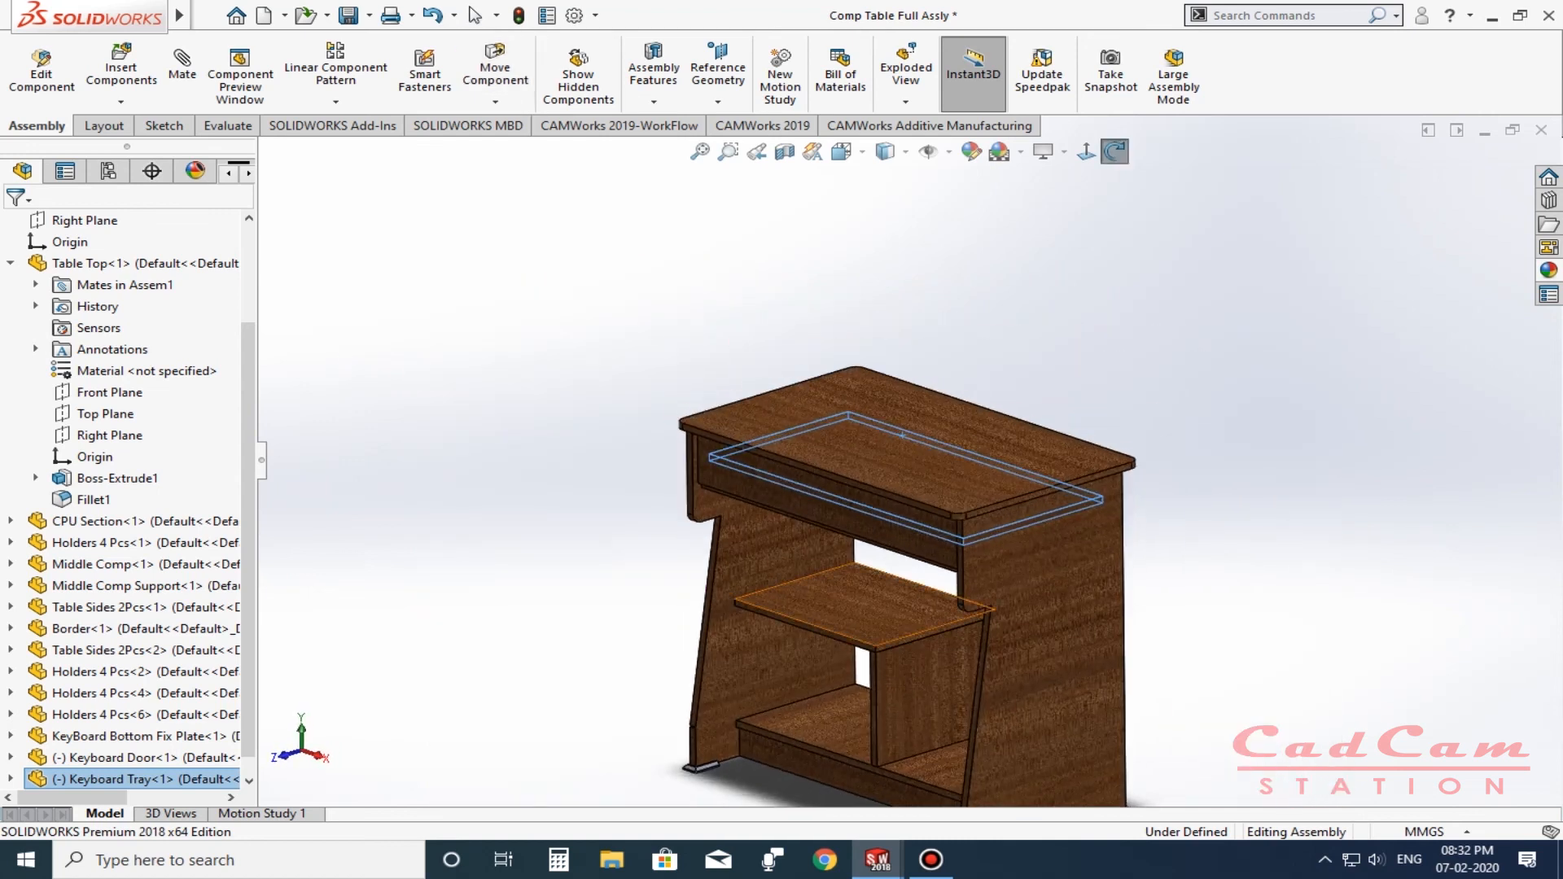
scroll(931, 631, down, 2)
key(Escape)
scroll(944, 639, up, 2)
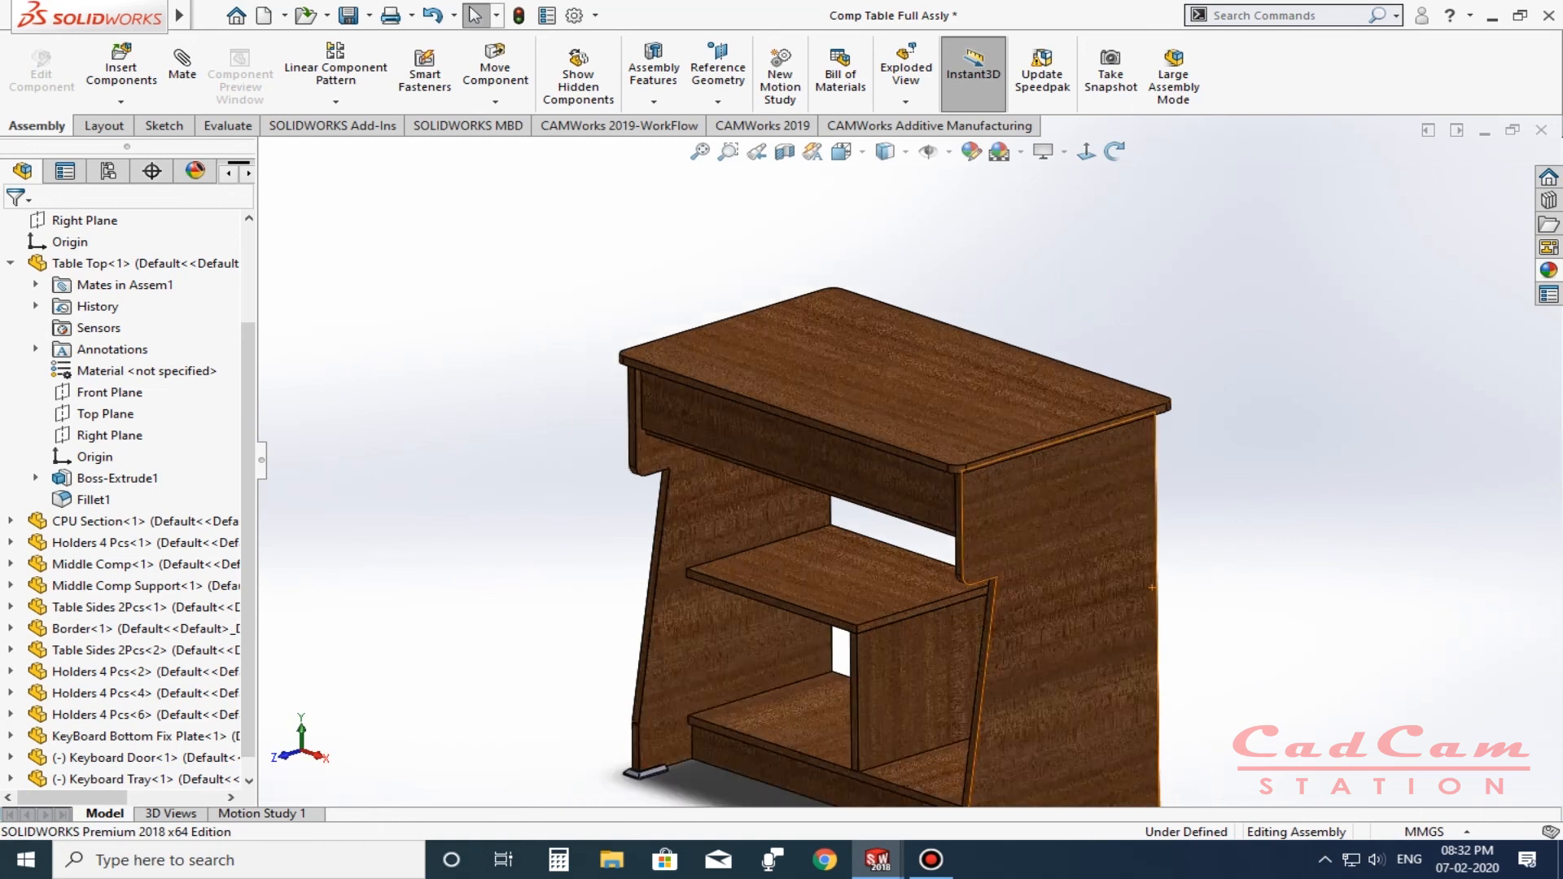
Open the appearance of the body of the Holders 4 Pcs foot under the table side for editing.
middle_drag(952, 651, 977, 627)
scroll(940, 707, down, 2)
scroll(977, 627, down, 5)
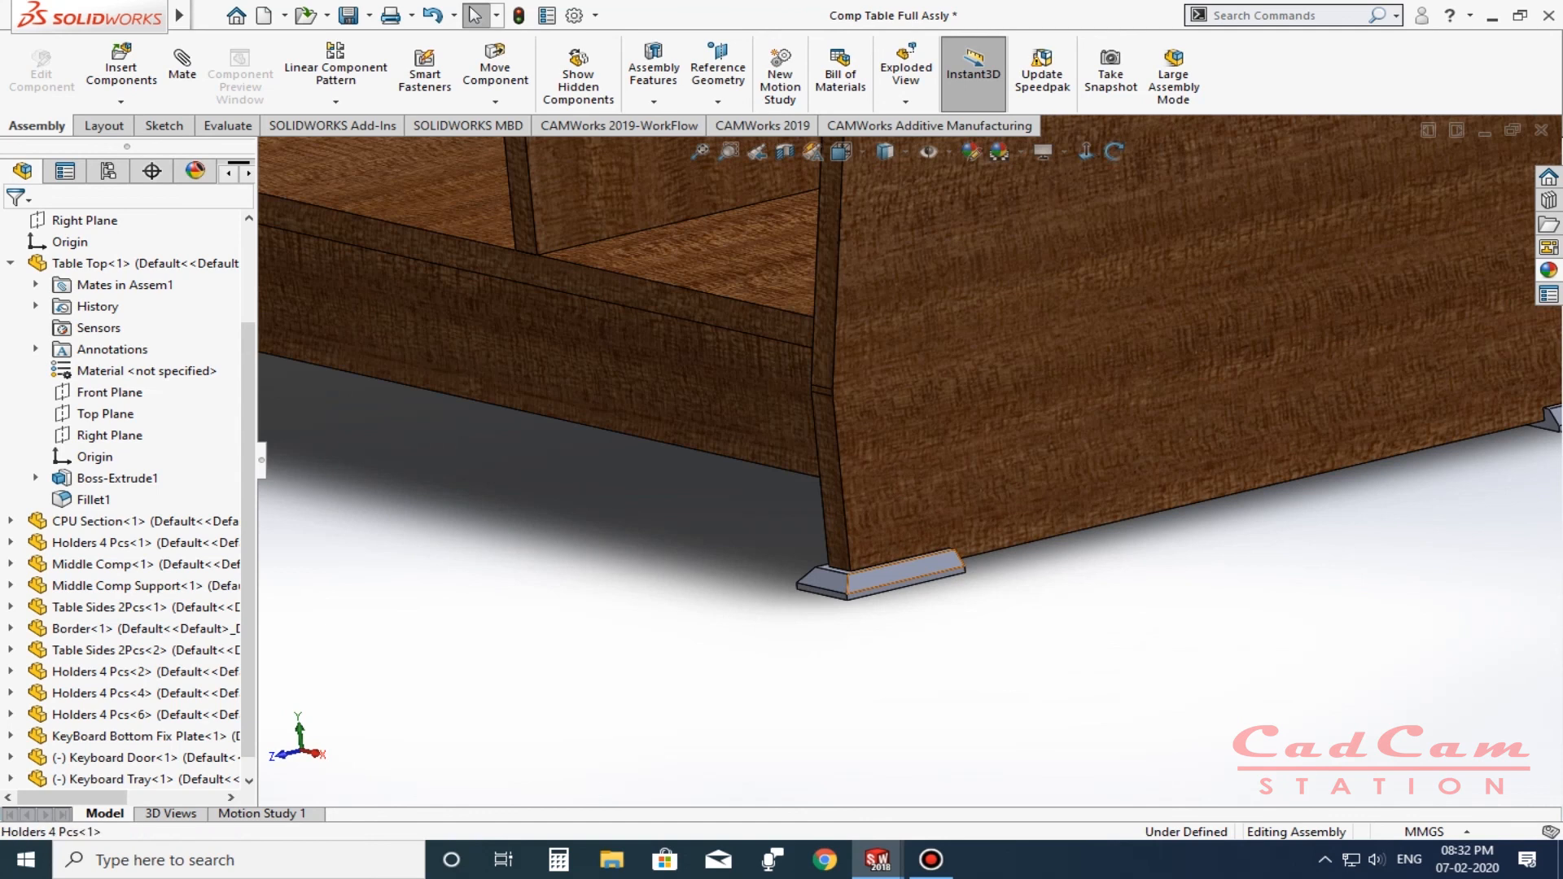
click(911, 574)
mouse_move(994, 489)
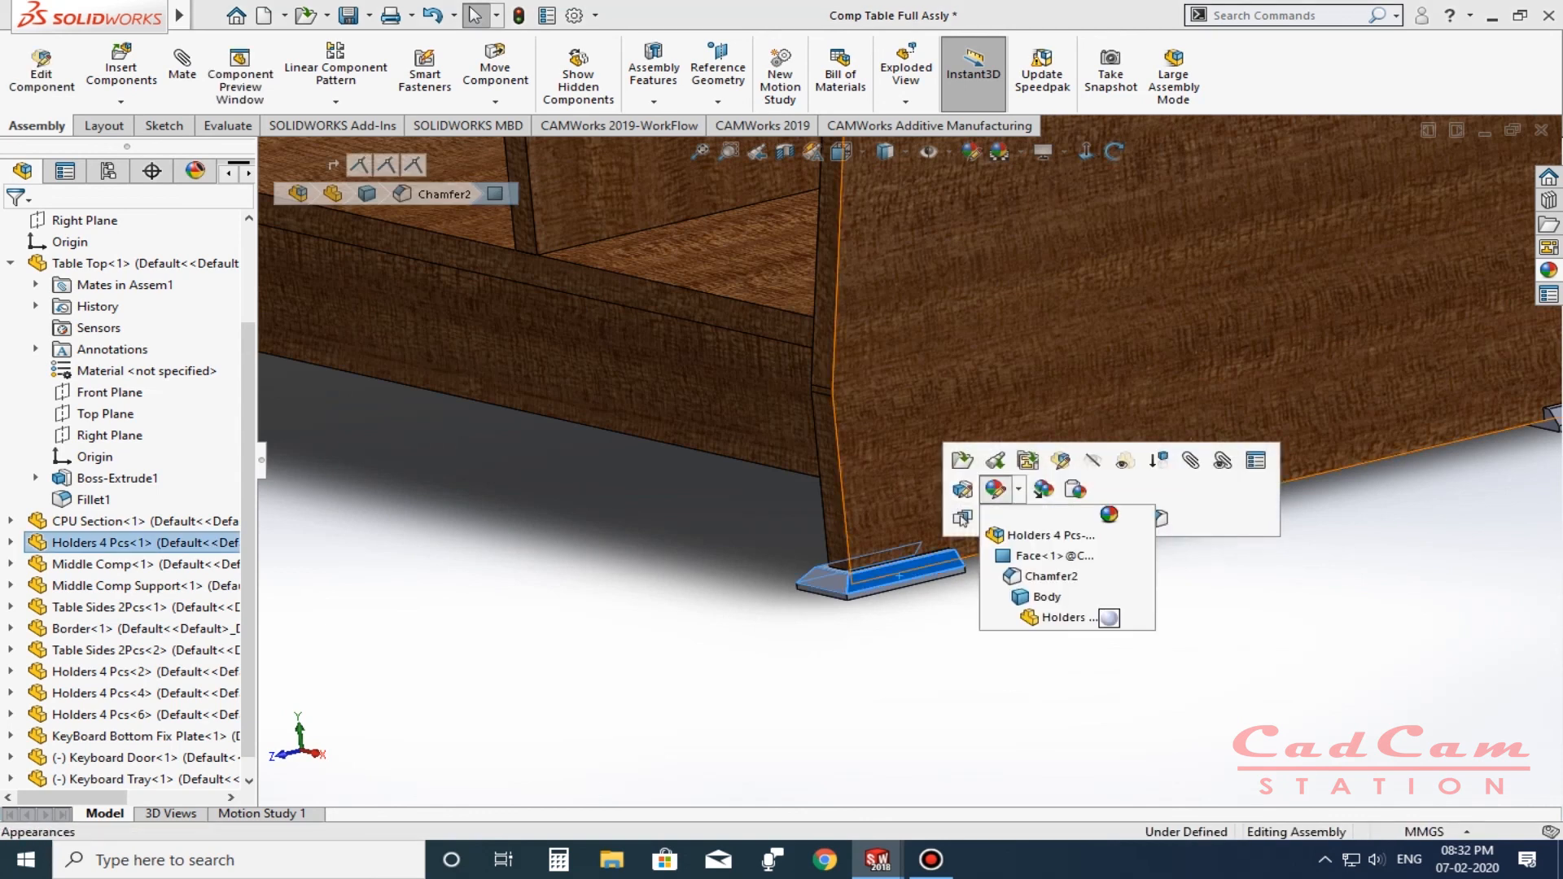
click(1033, 598)
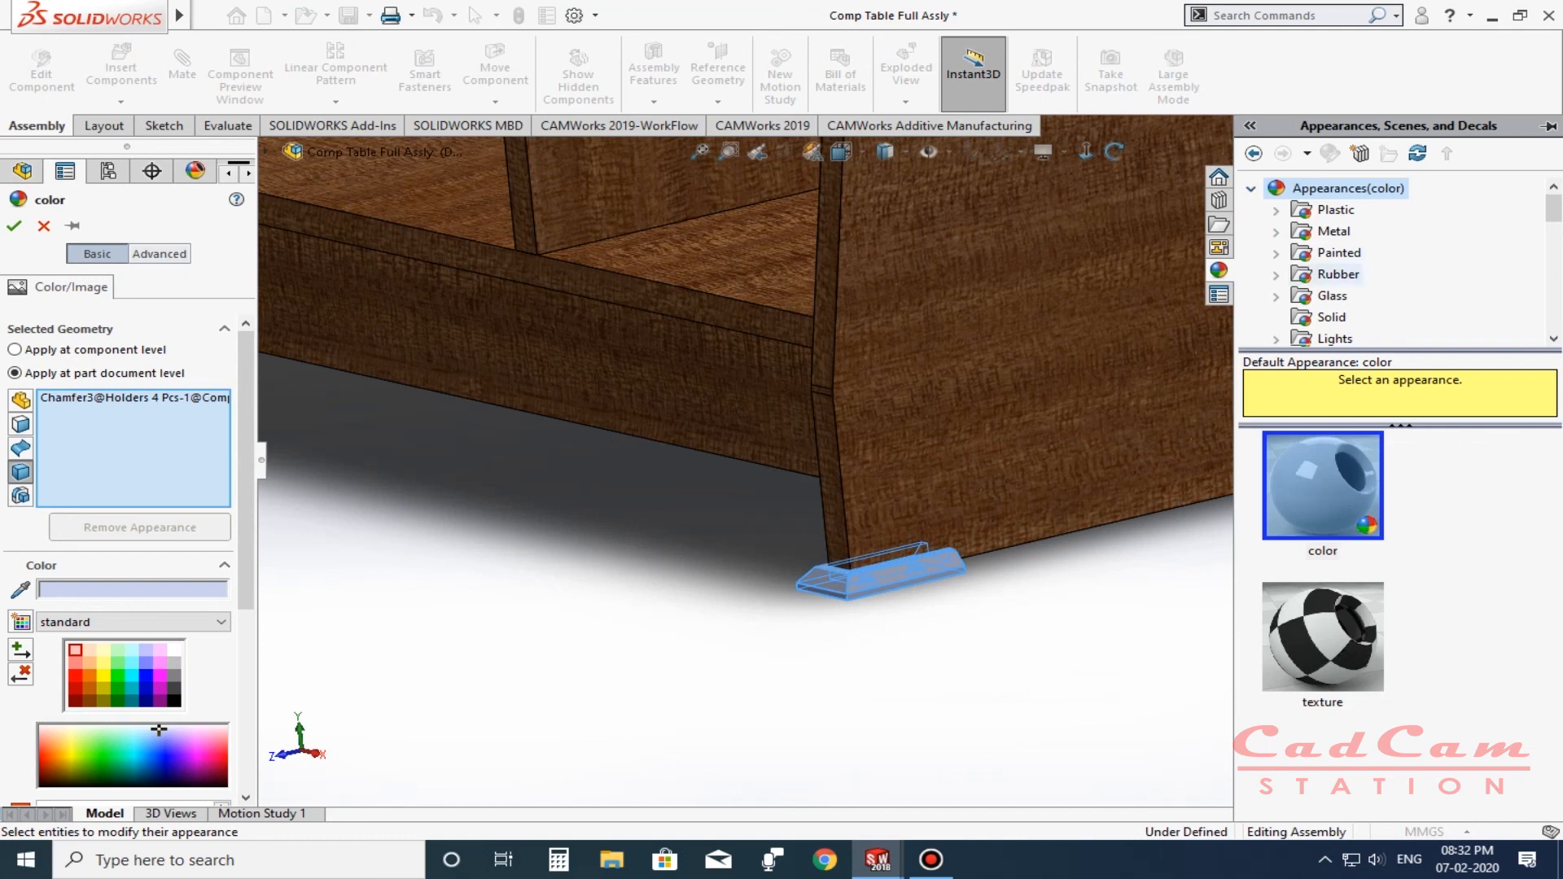
Browse the plastic appearances and try light grey satin finish plastic on the holder foot.
click(1275, 210)
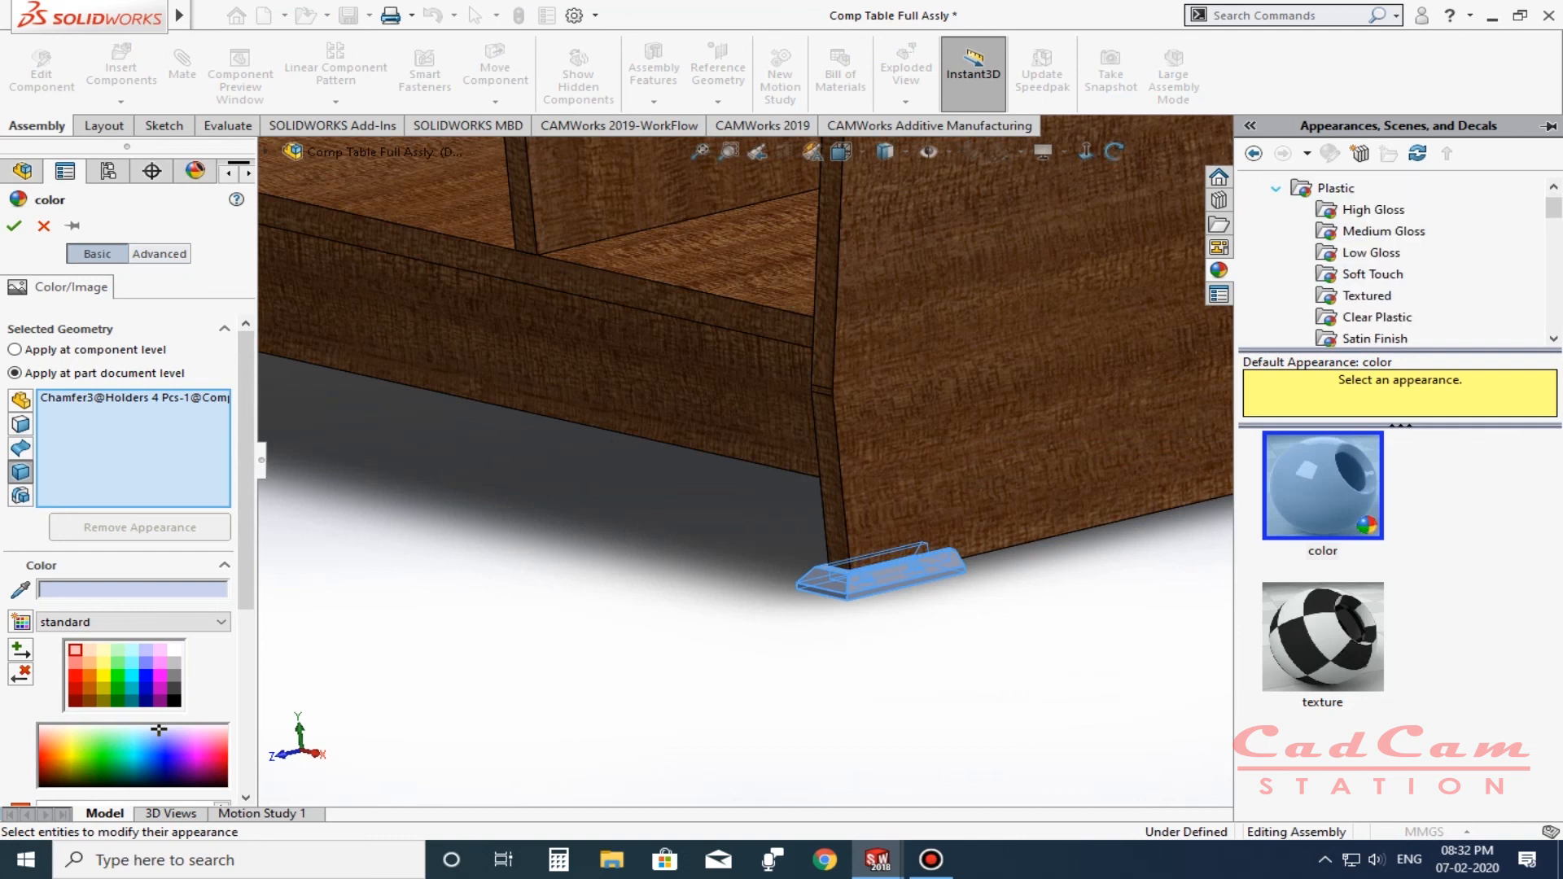
click(1373, 210)
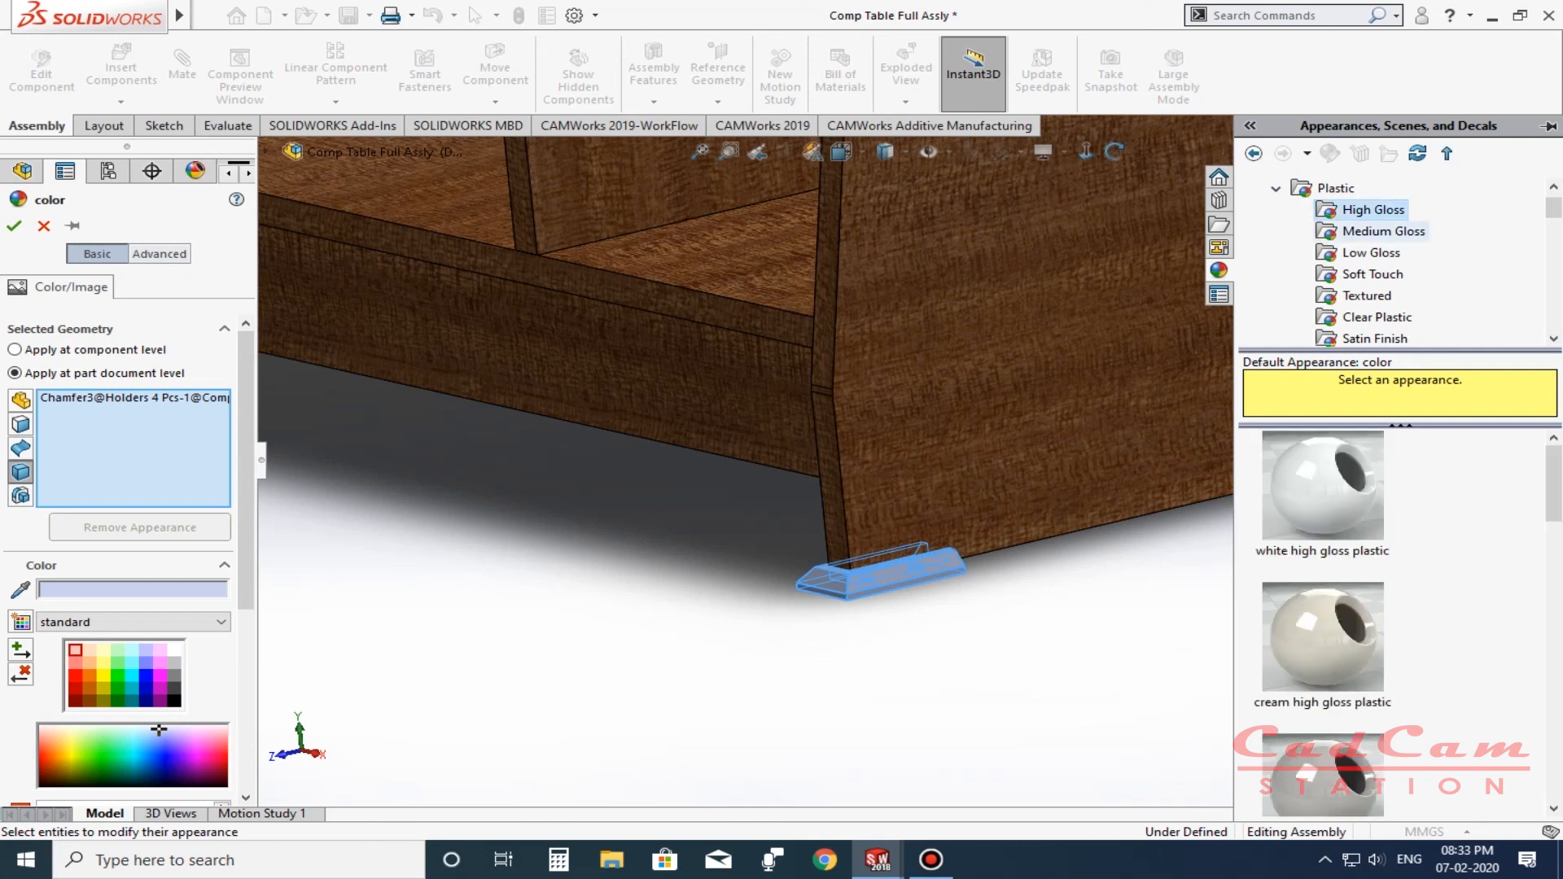
click(1382, 232)
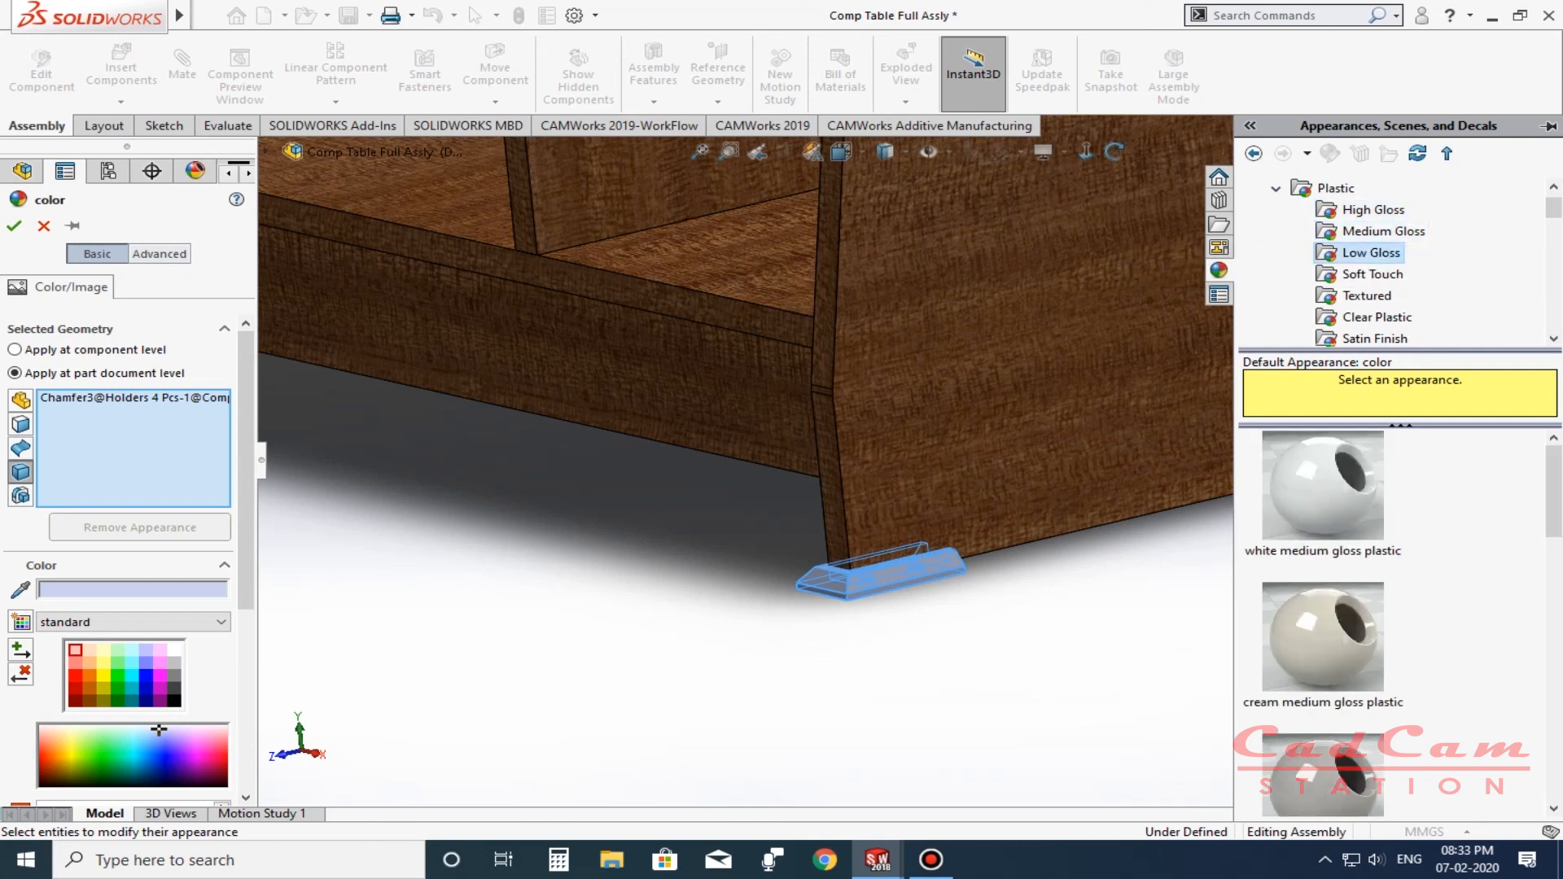
click(1373, 275)
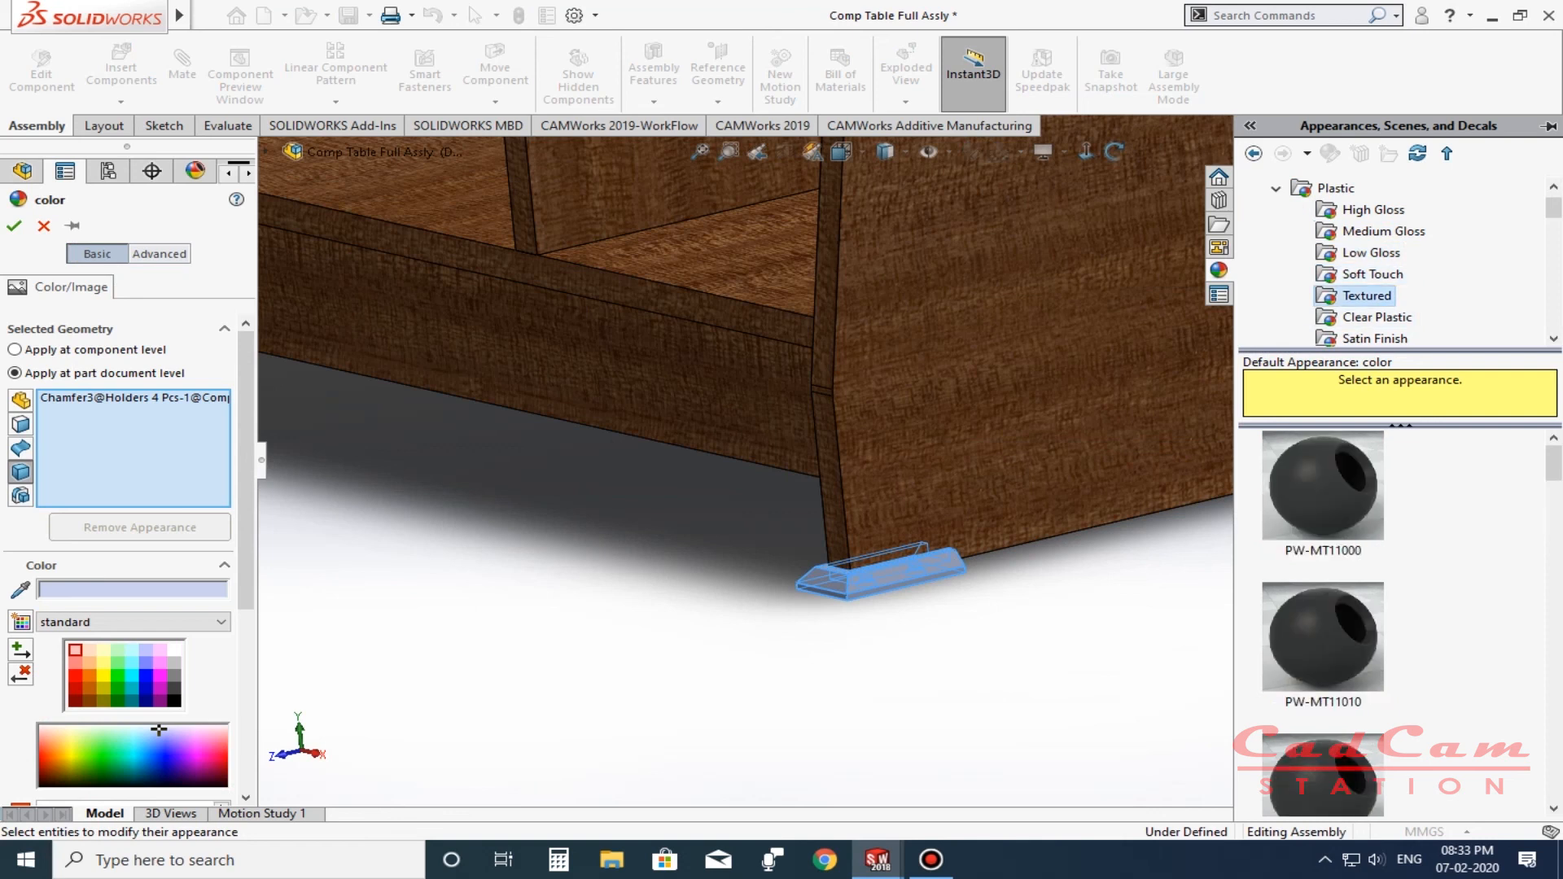
click(1377, 316)
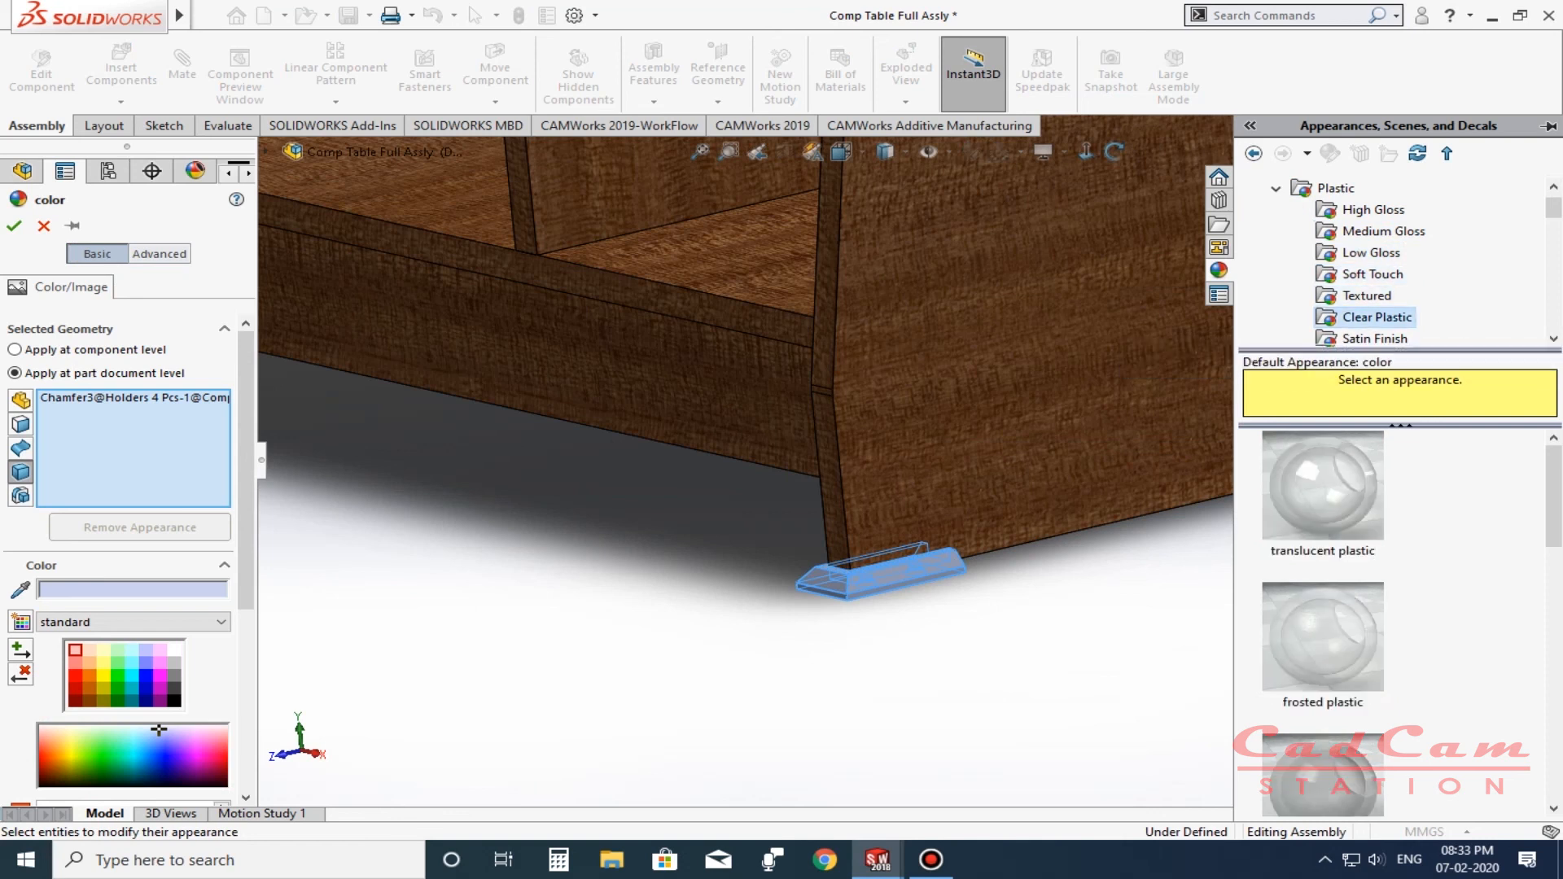
scroll(1376, 317, down, 1)
scroll(1323, 623, down, 5)
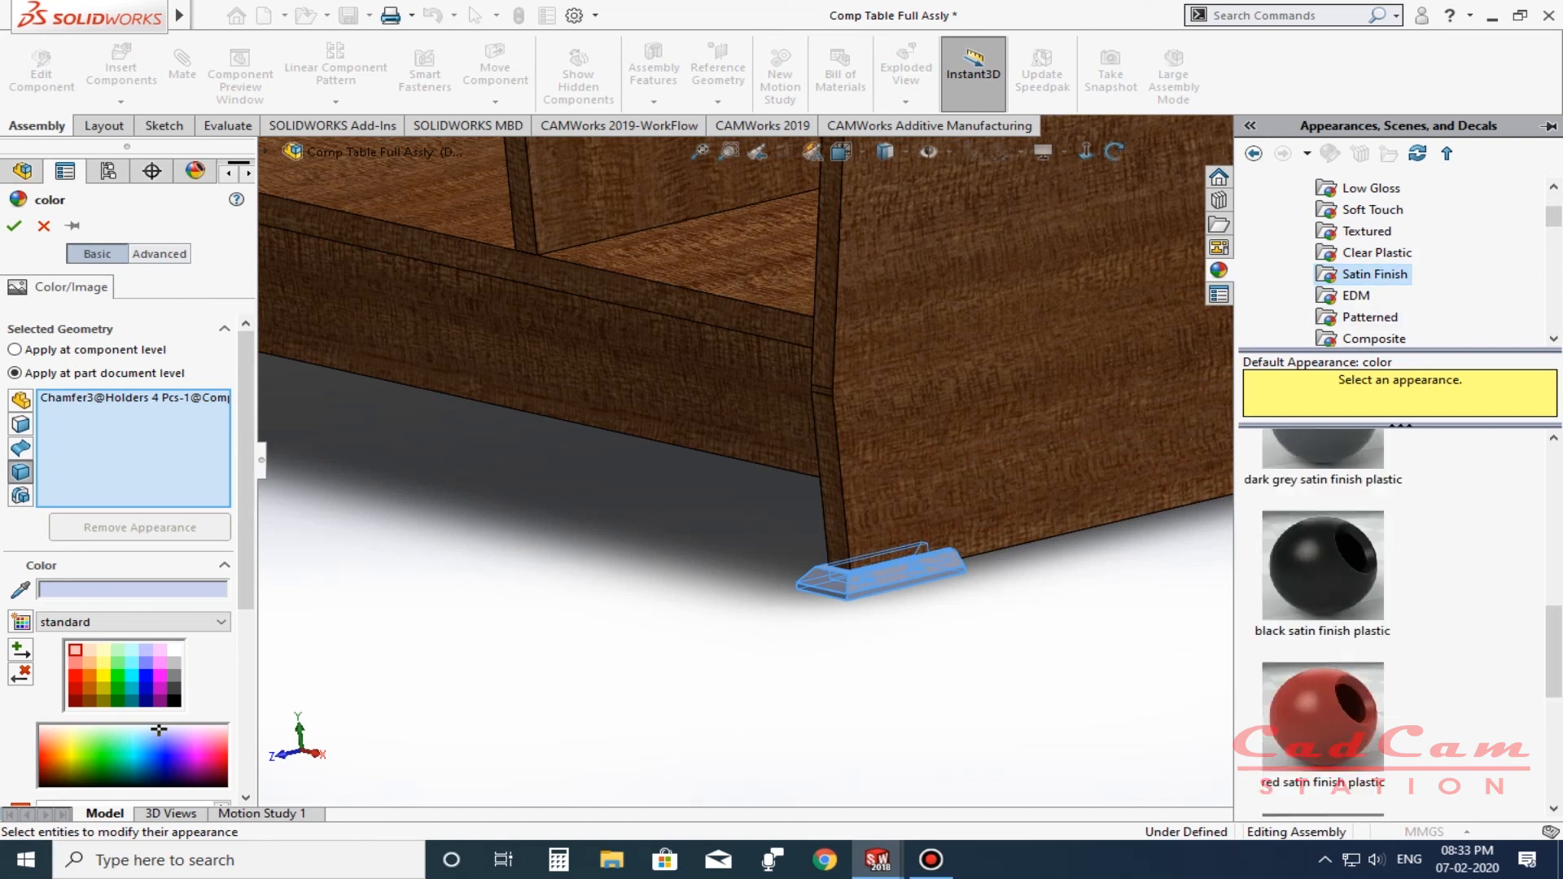
mouse_move(1323, 570)
scroll(1323, 569, up, 2)
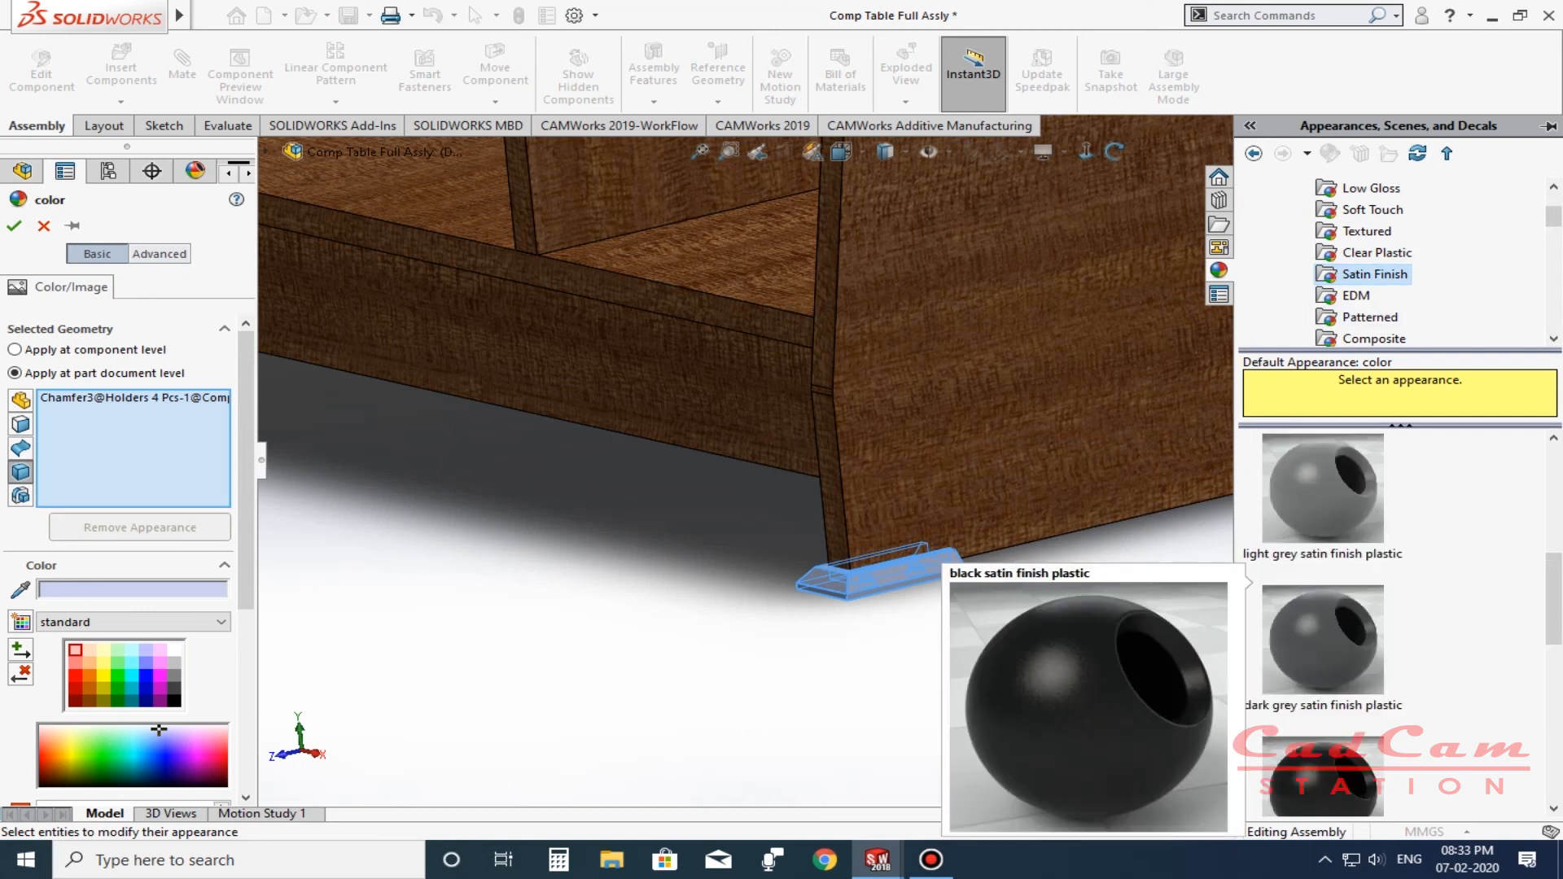
click(1322, 488)
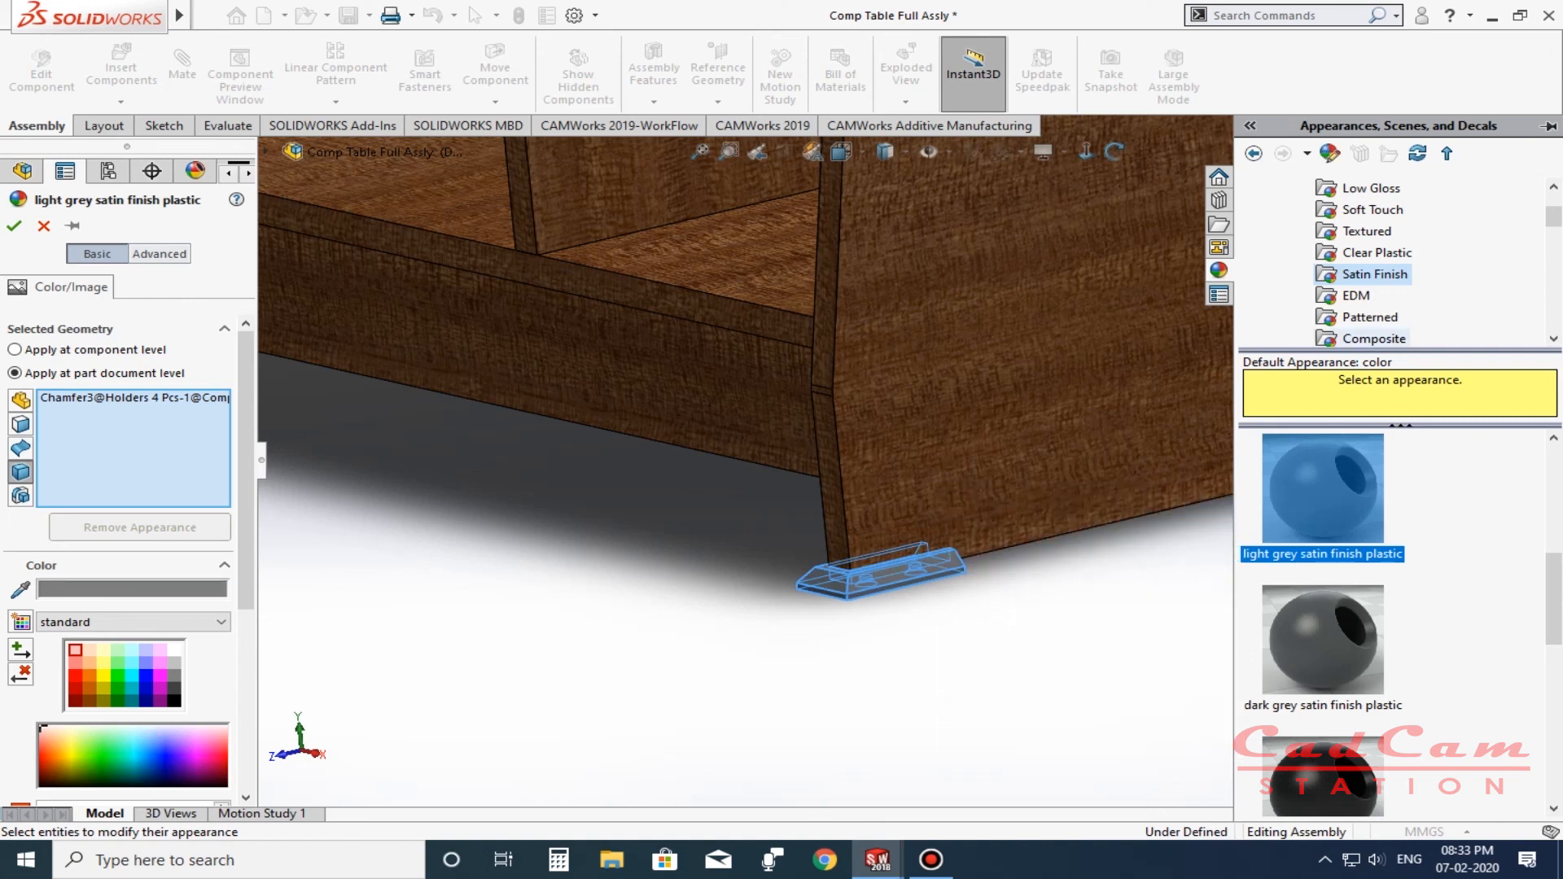
Look through the Patterned, Composite, Mesh and Wax plastic appearances for an alternative finish for the foot.
click(1369, 317)
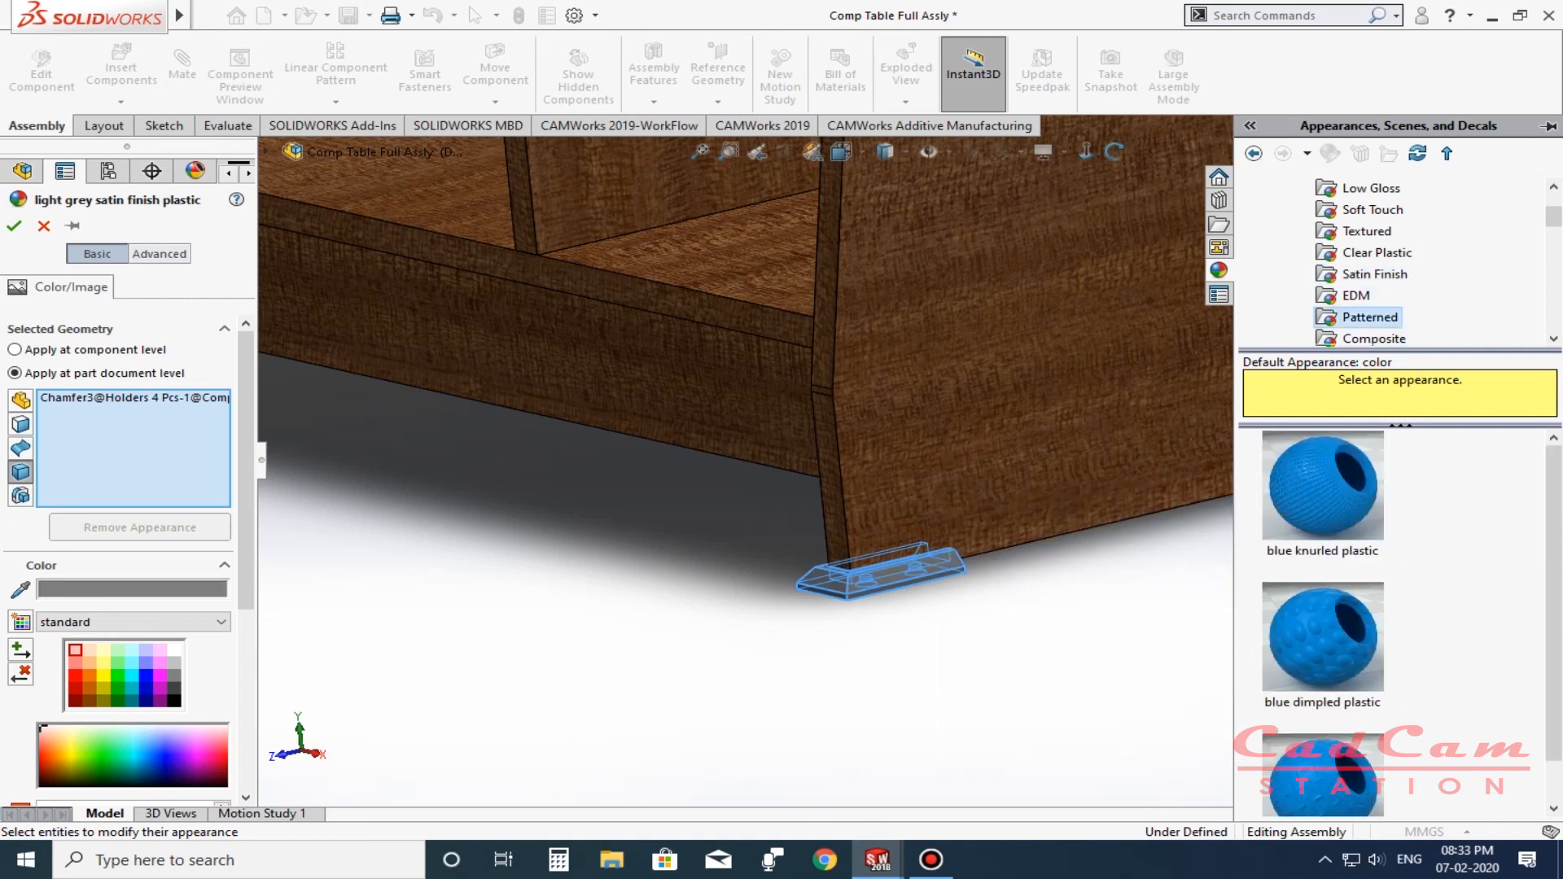
scroll(1322, 590, down, 1)
mouse_move(1322, 590)
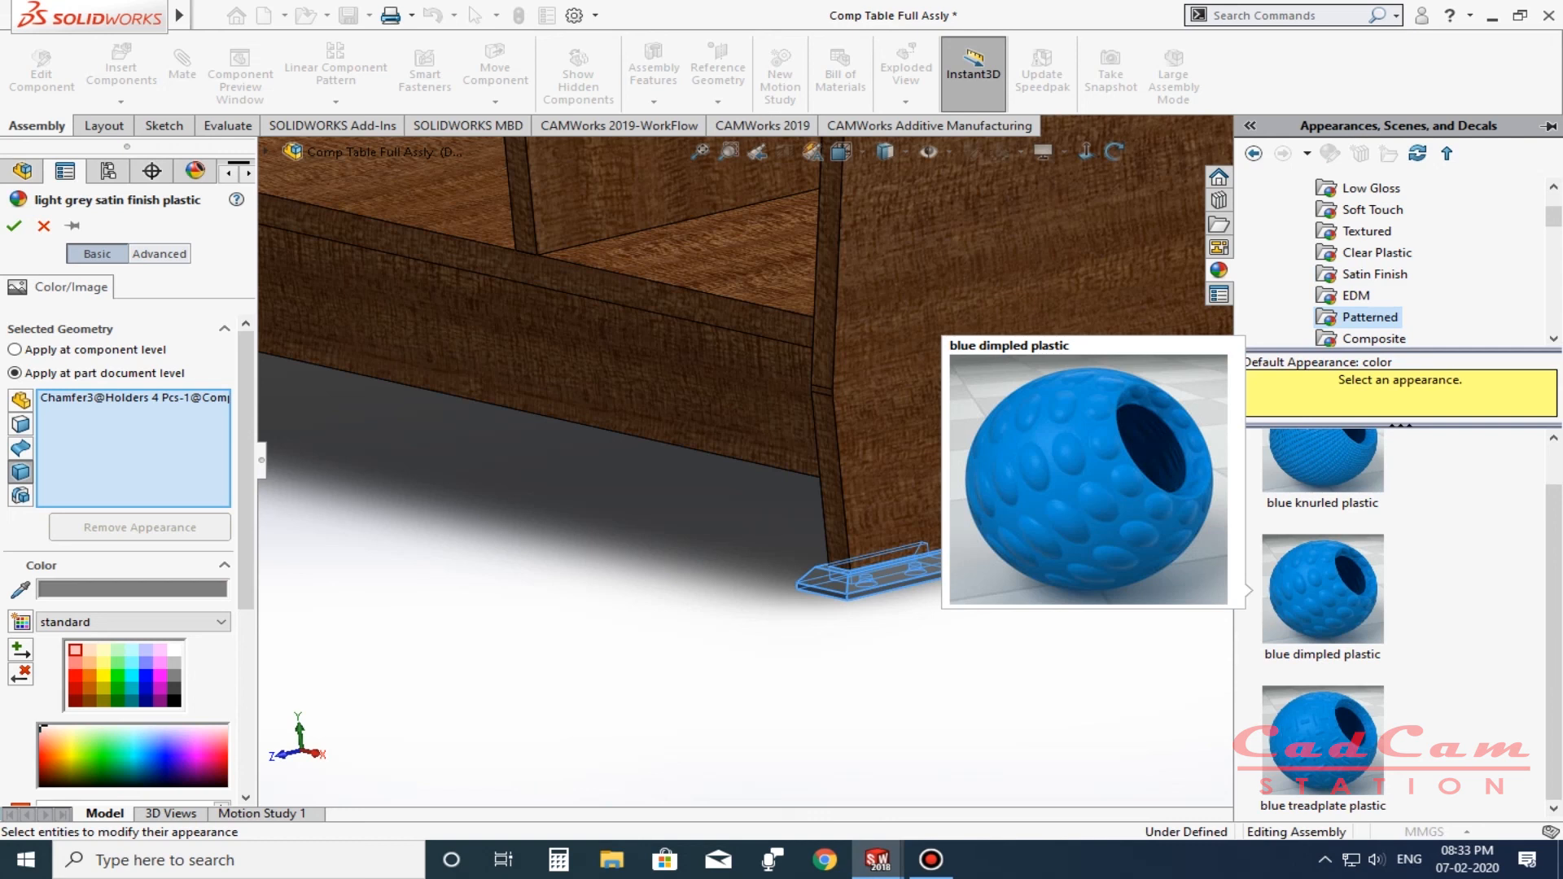
scroll(1375, 261, down, 1)
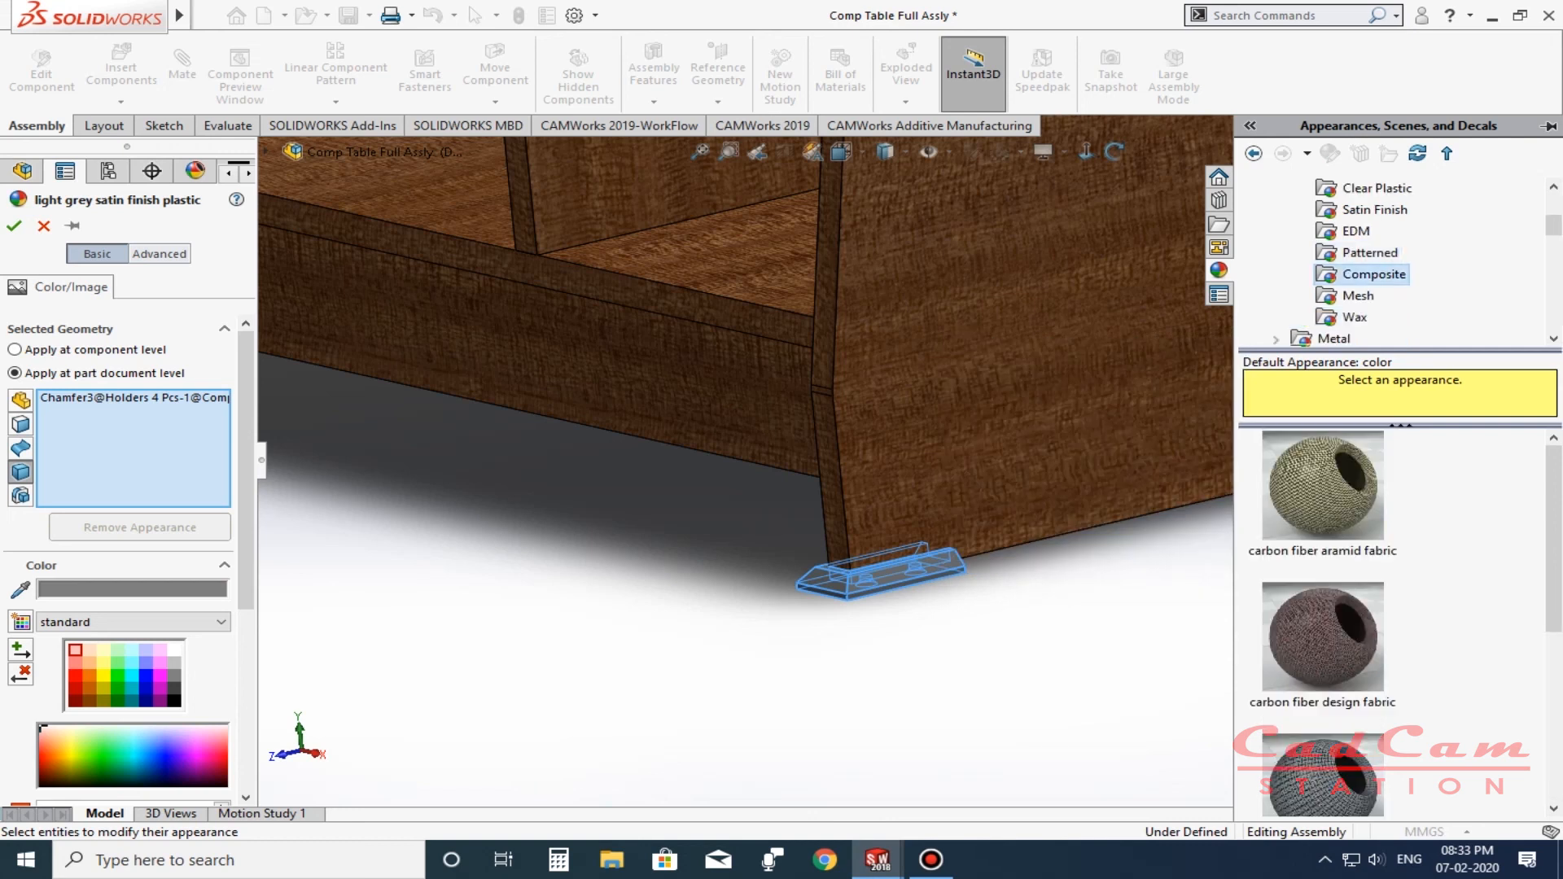
scroll(1322, 618, down, 3)
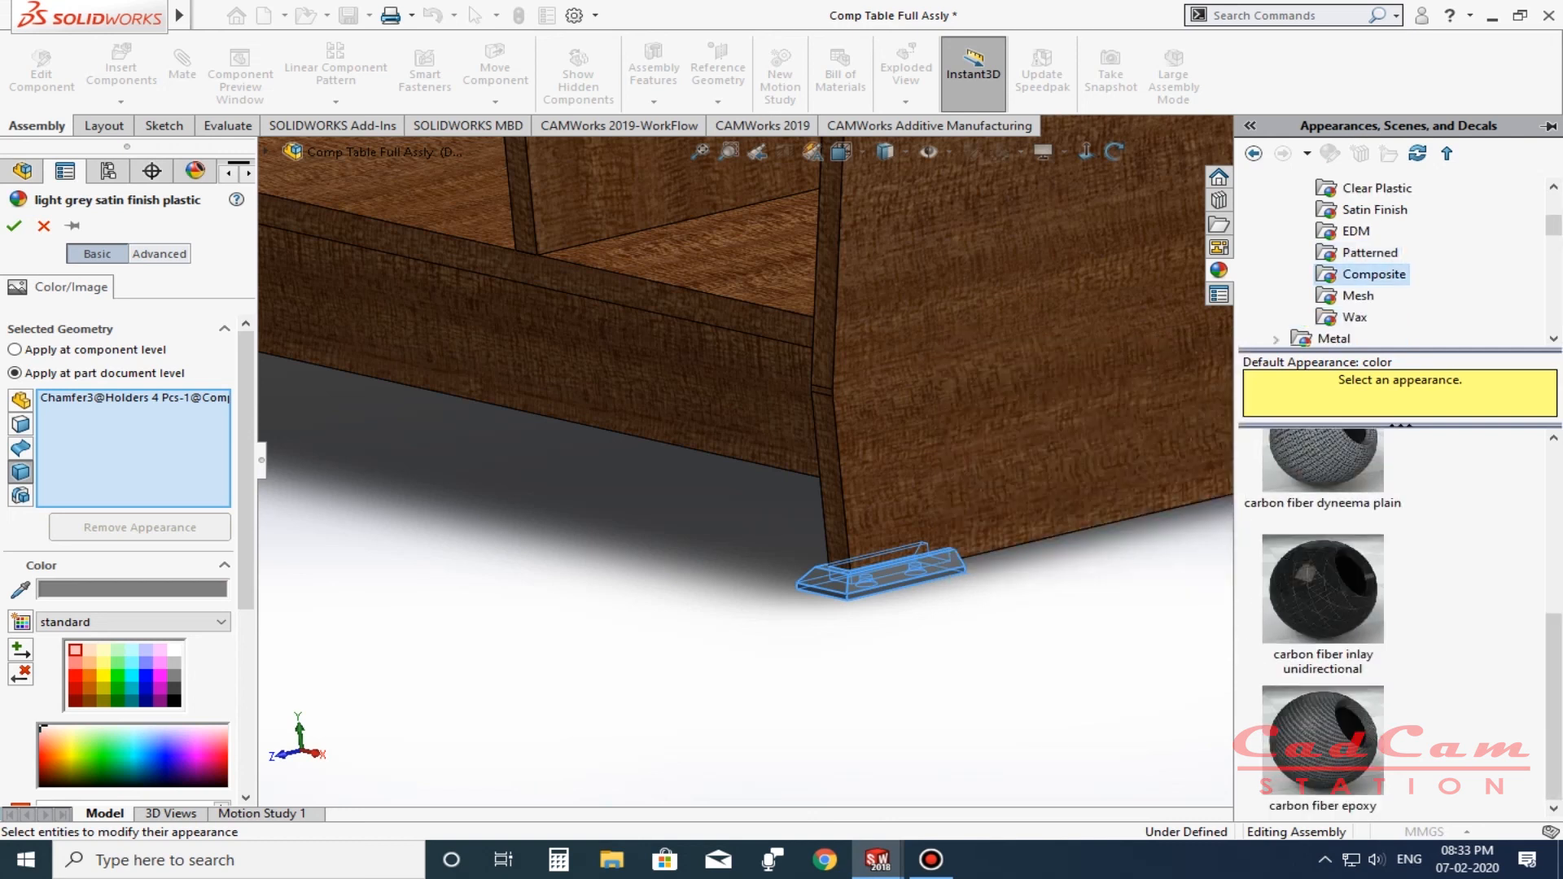
scroll(1322, 588, up, 2)
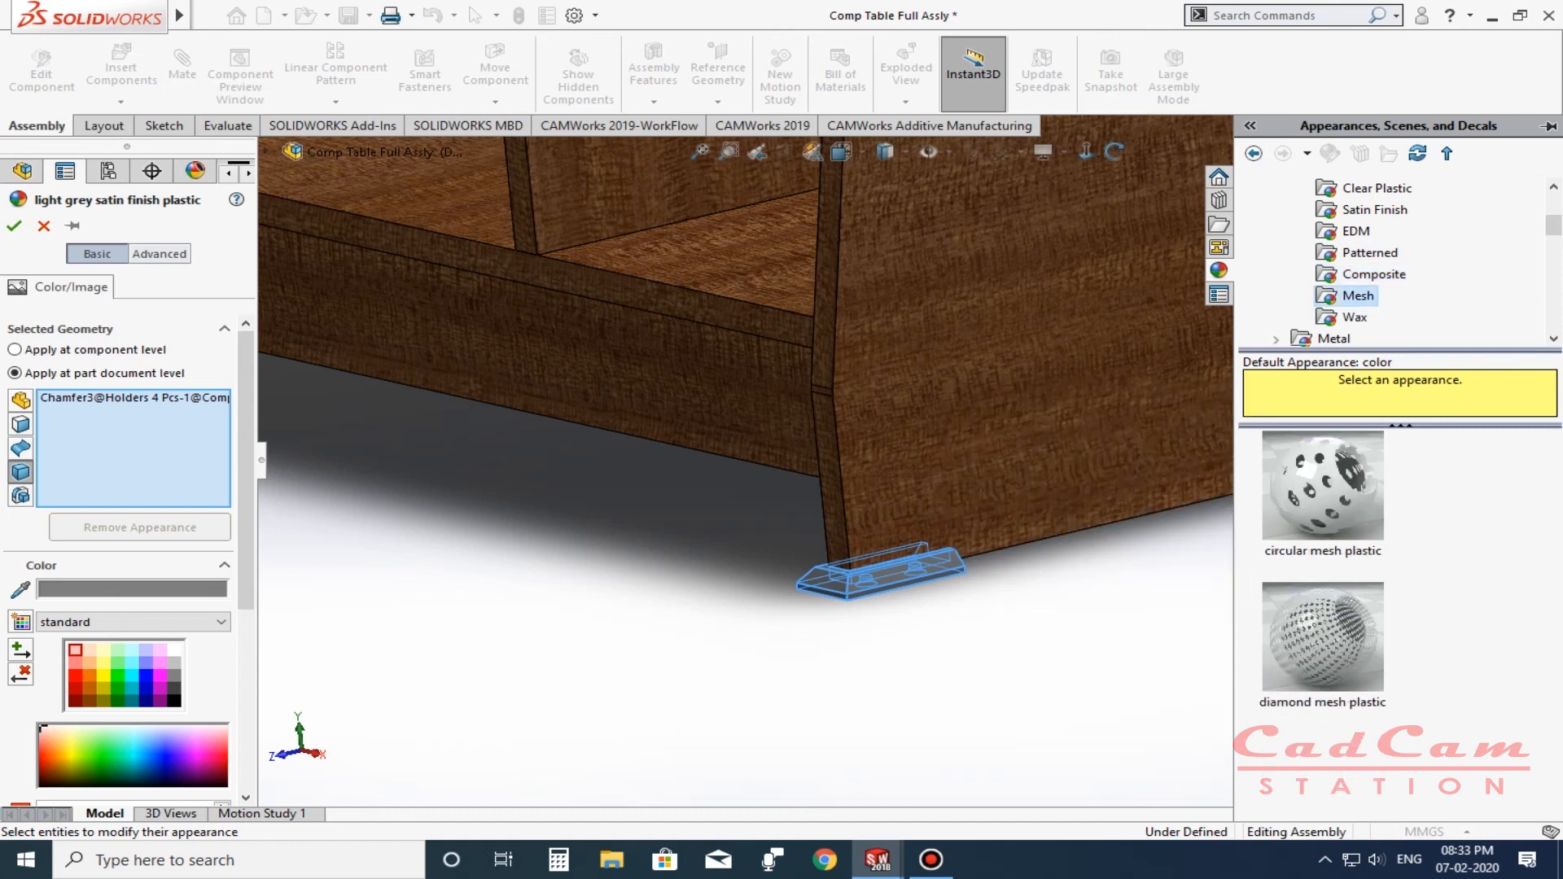
scroll(1354, 317, up, 3)
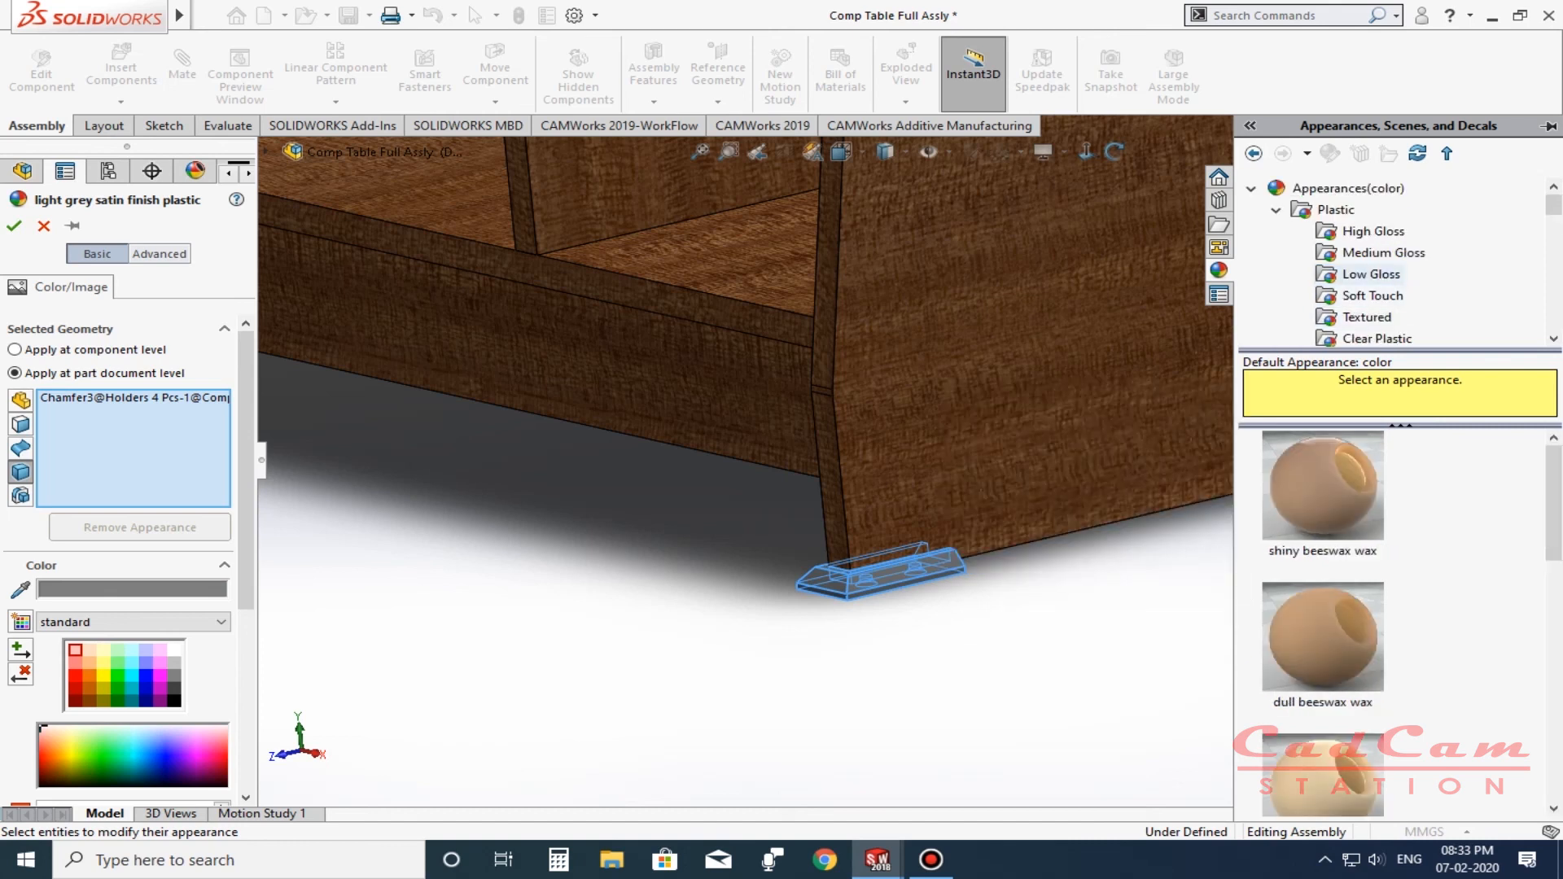
scroll(1370, 273, down, 1)
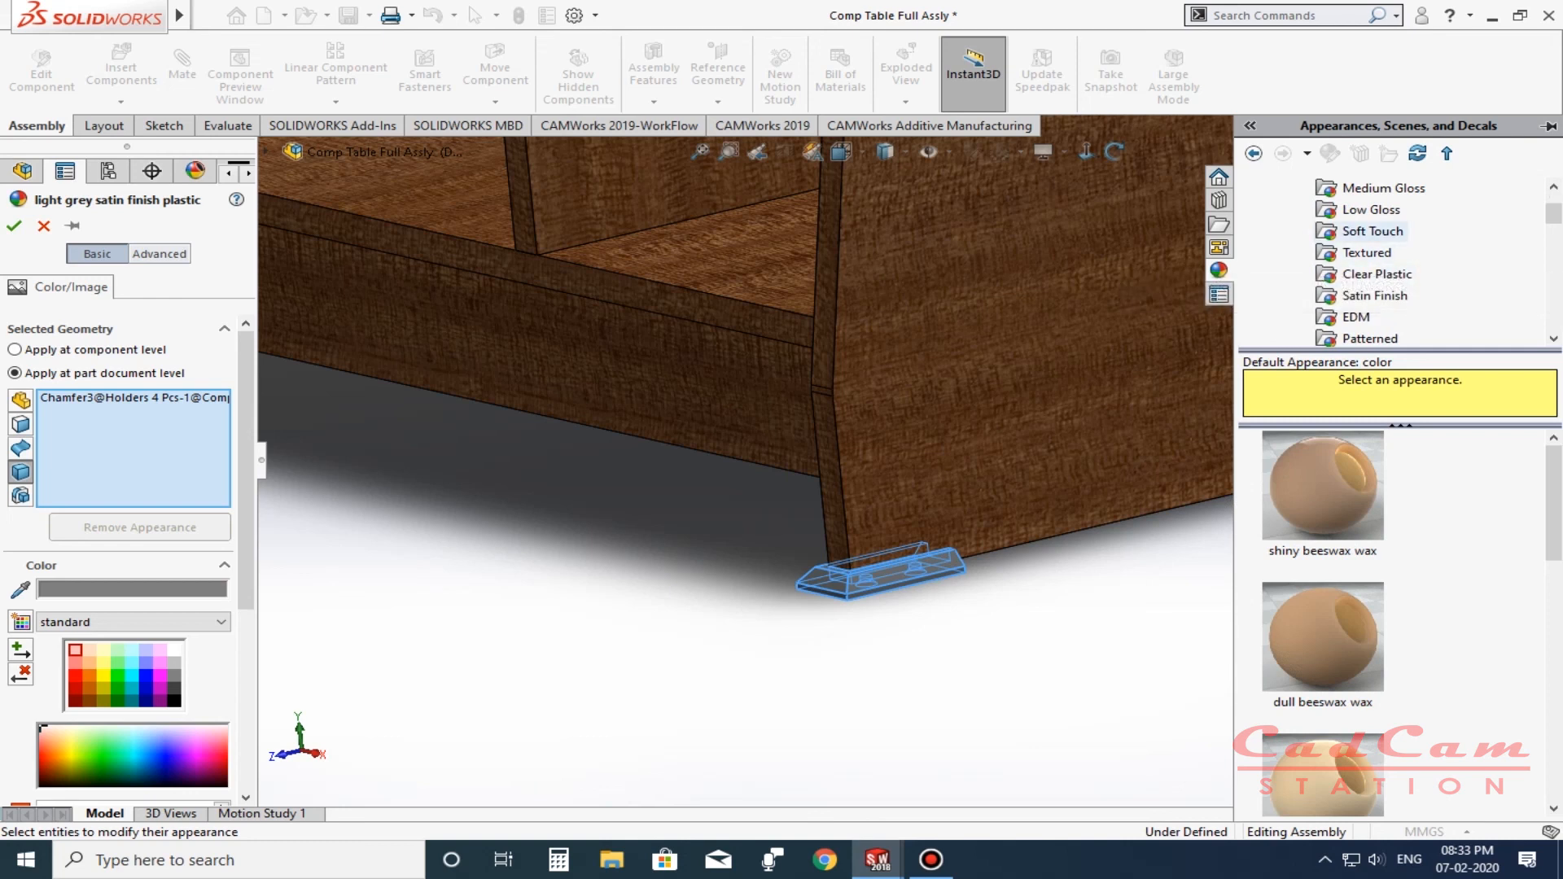
Try black satin finish plastic on the holder foot, settle on dark grey satin finish plastic and accept the appearance.
click(1373, 295)
scroll(1367, 622, down, 3)
scroll(1367, 623, up, 2)
scroll(1323, 623, down, 3)
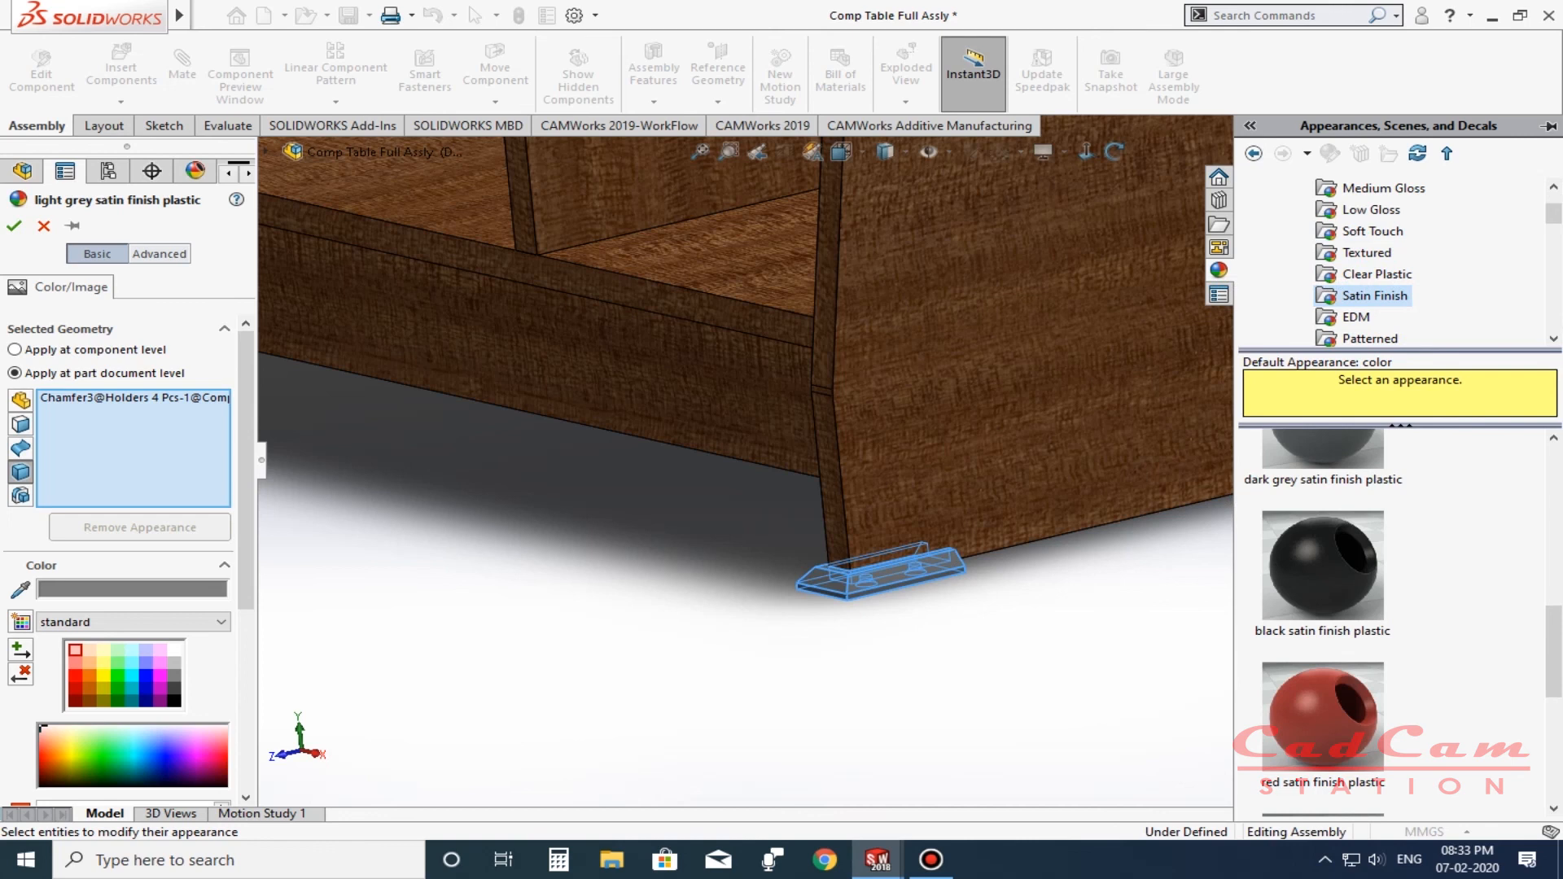
click(1323, 570)
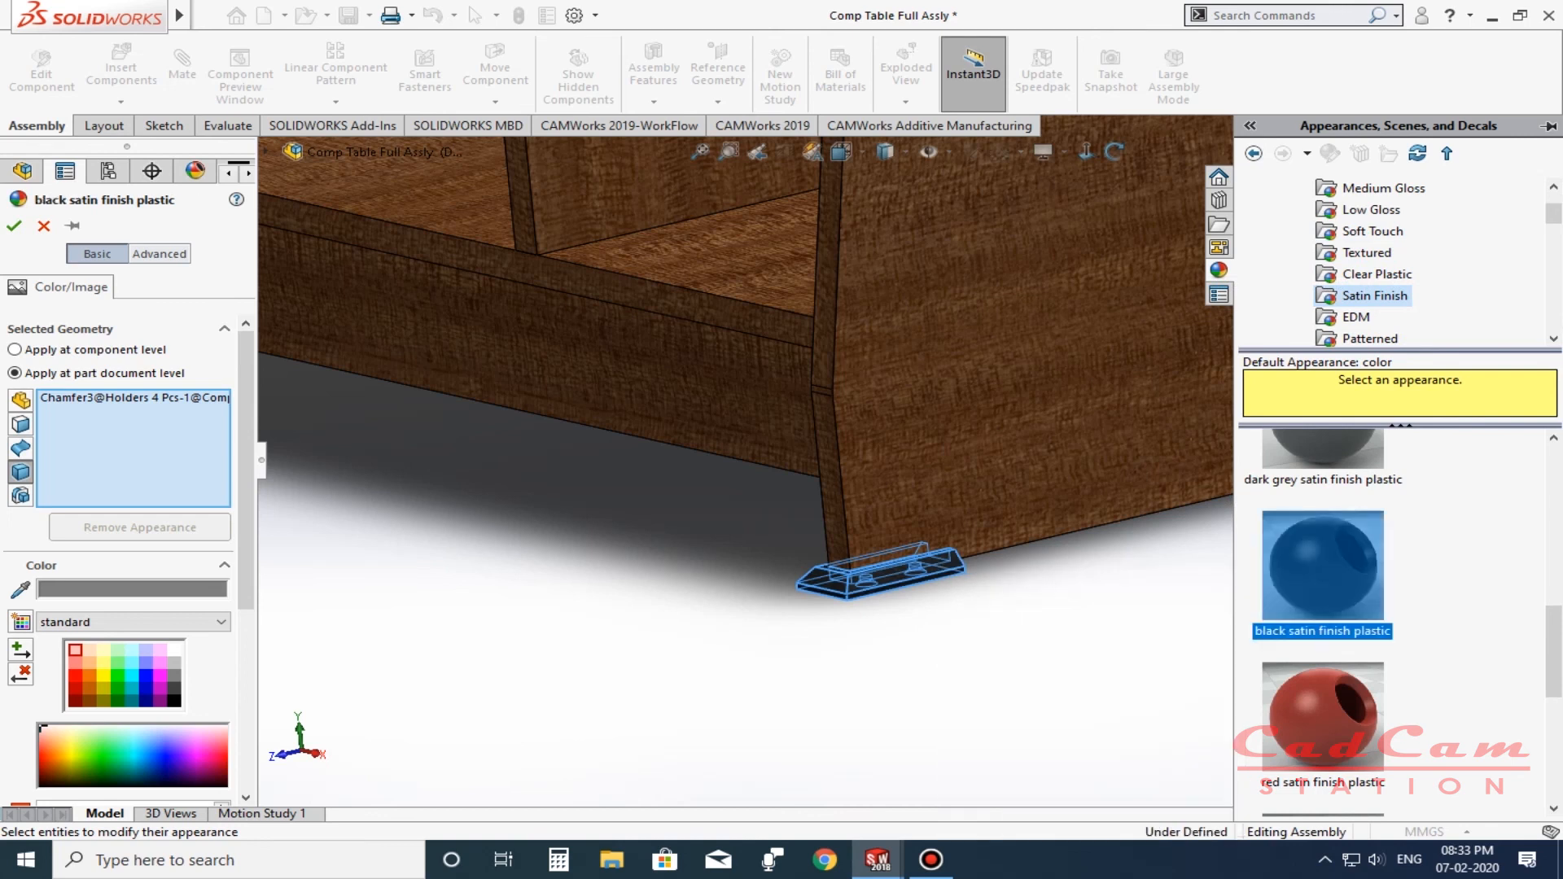
click(1323, 448)
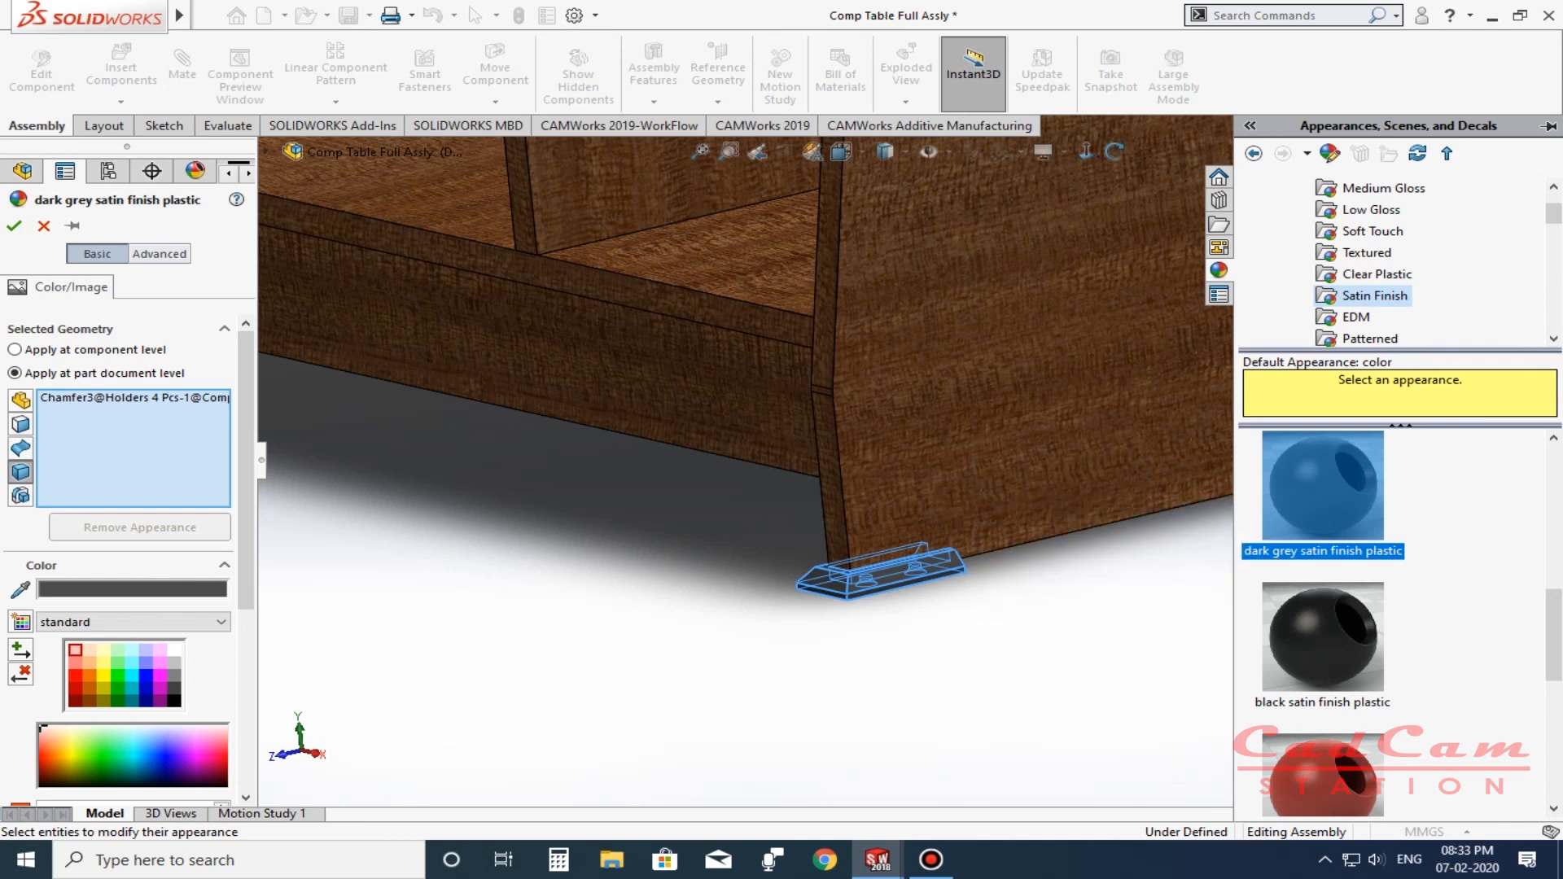
click(14, 226)
Examine the whole table with its coloured feet from both sides and the front.
scroll(895, 325, up, 5)
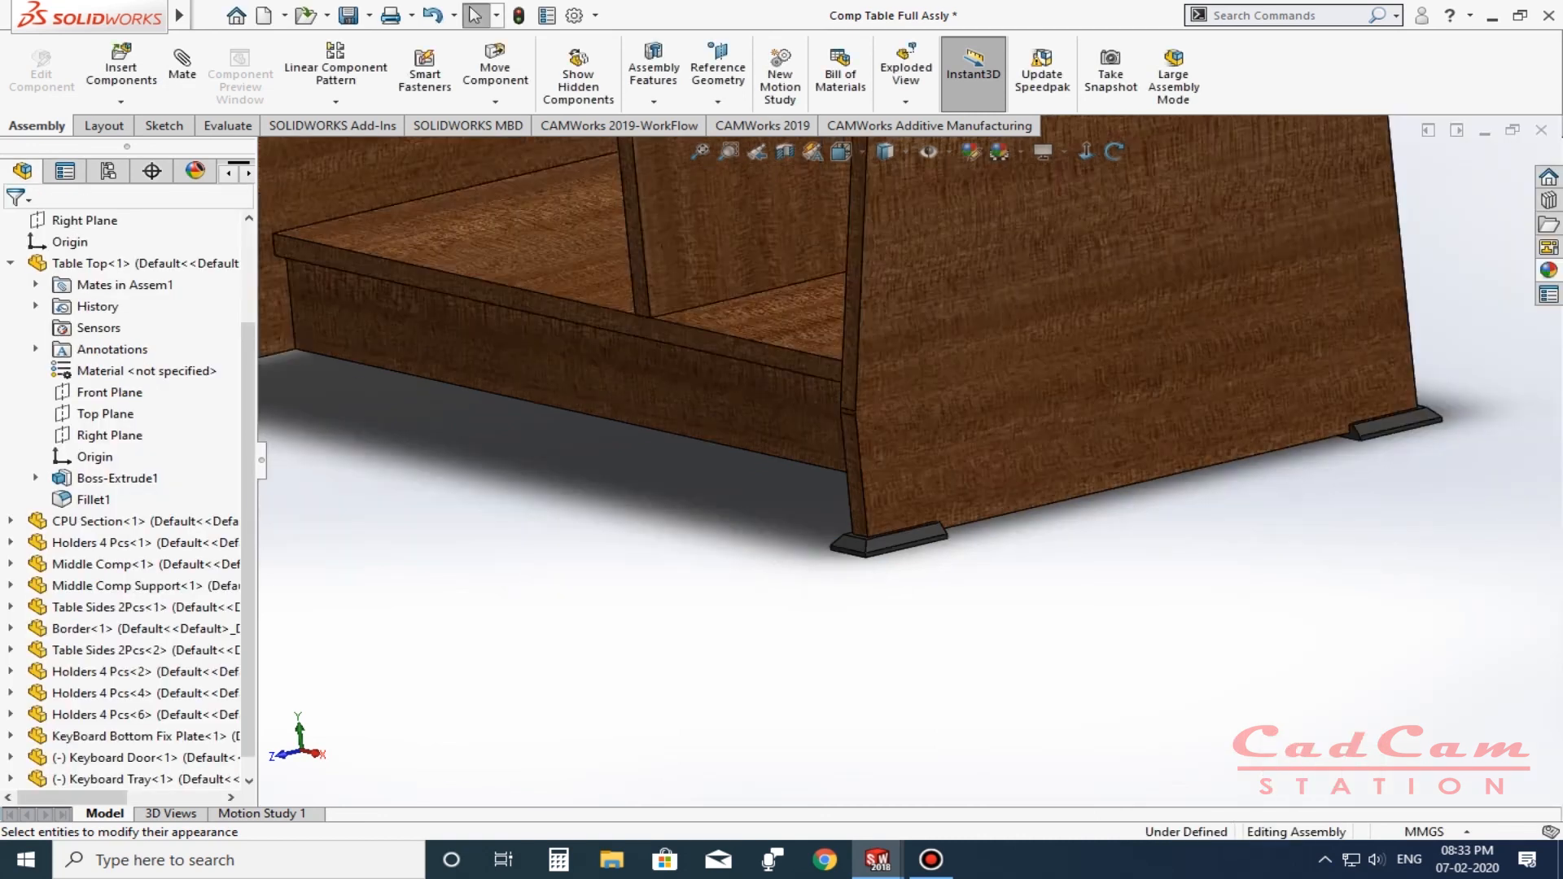
scroll(896, 326, up, 3)
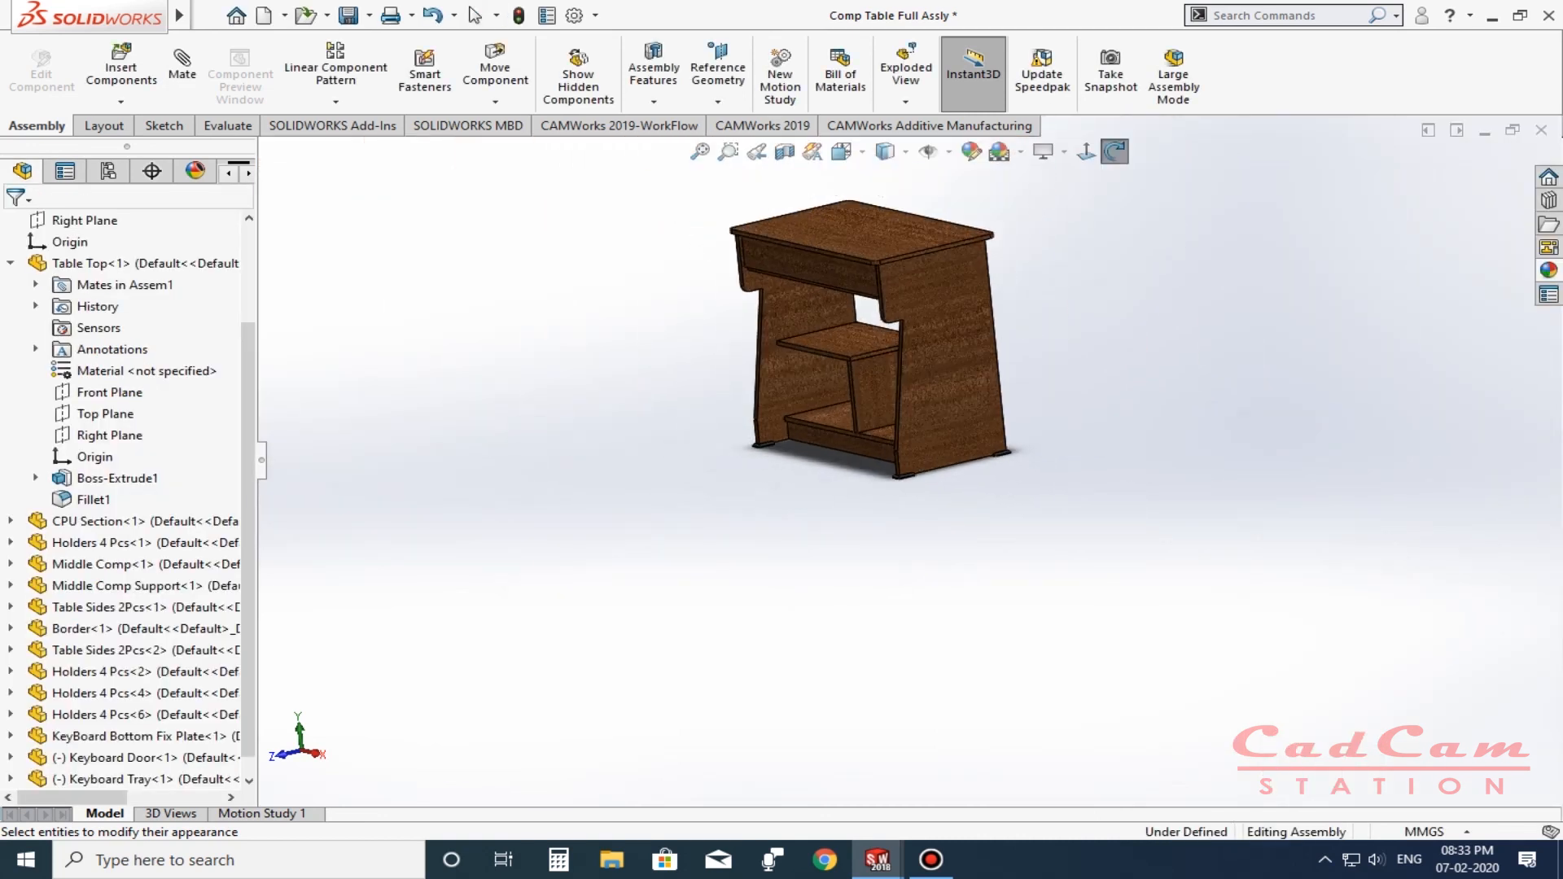
click(699, 151)
click(881, 629)
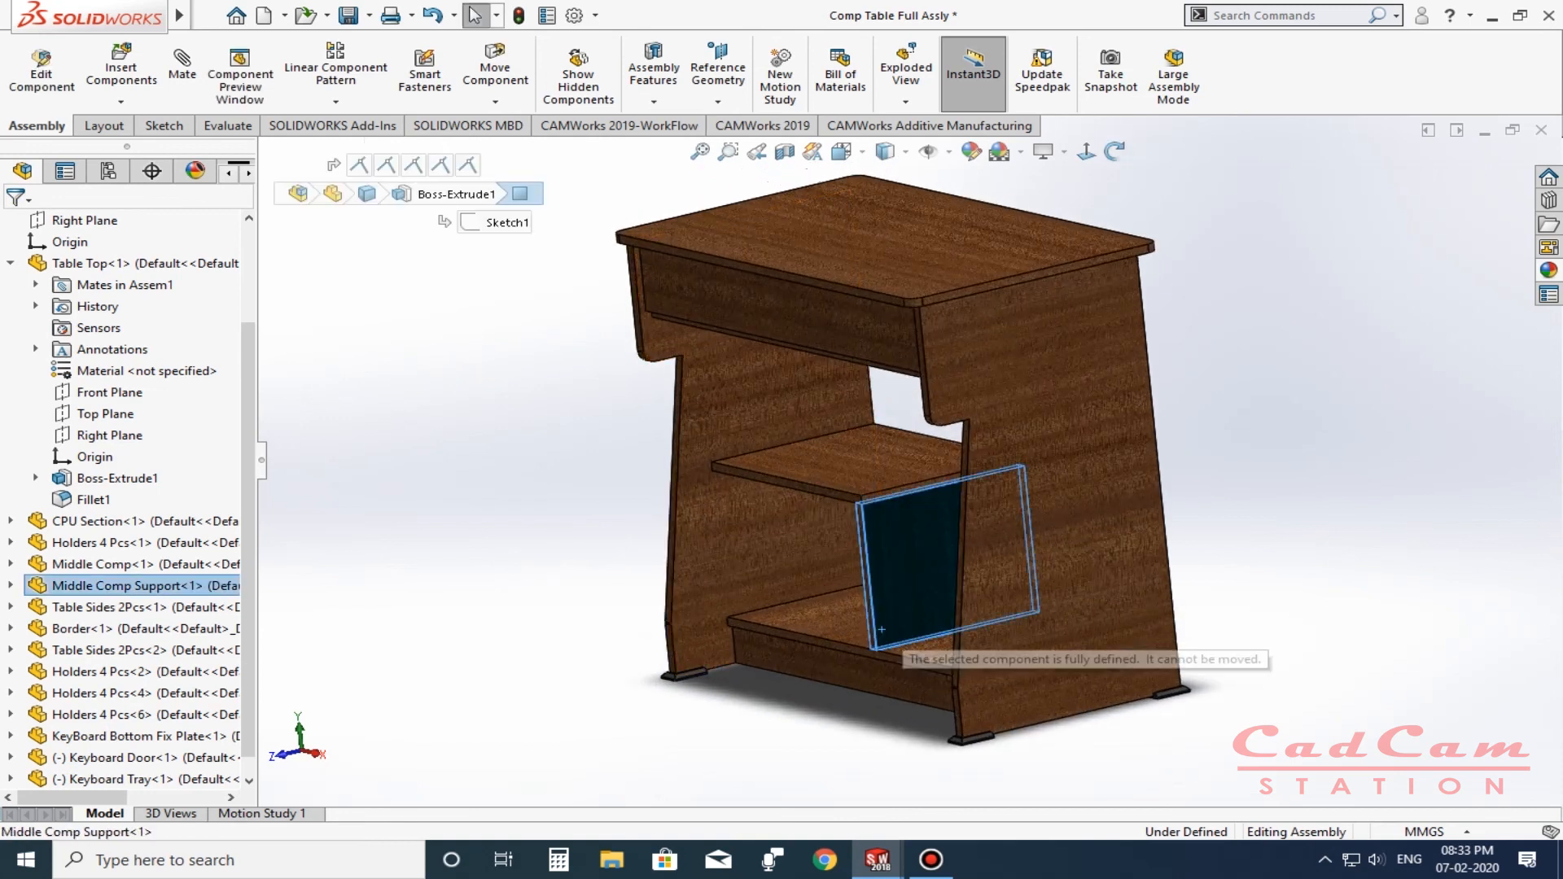
middle_drag(881, 629, 920, 631)
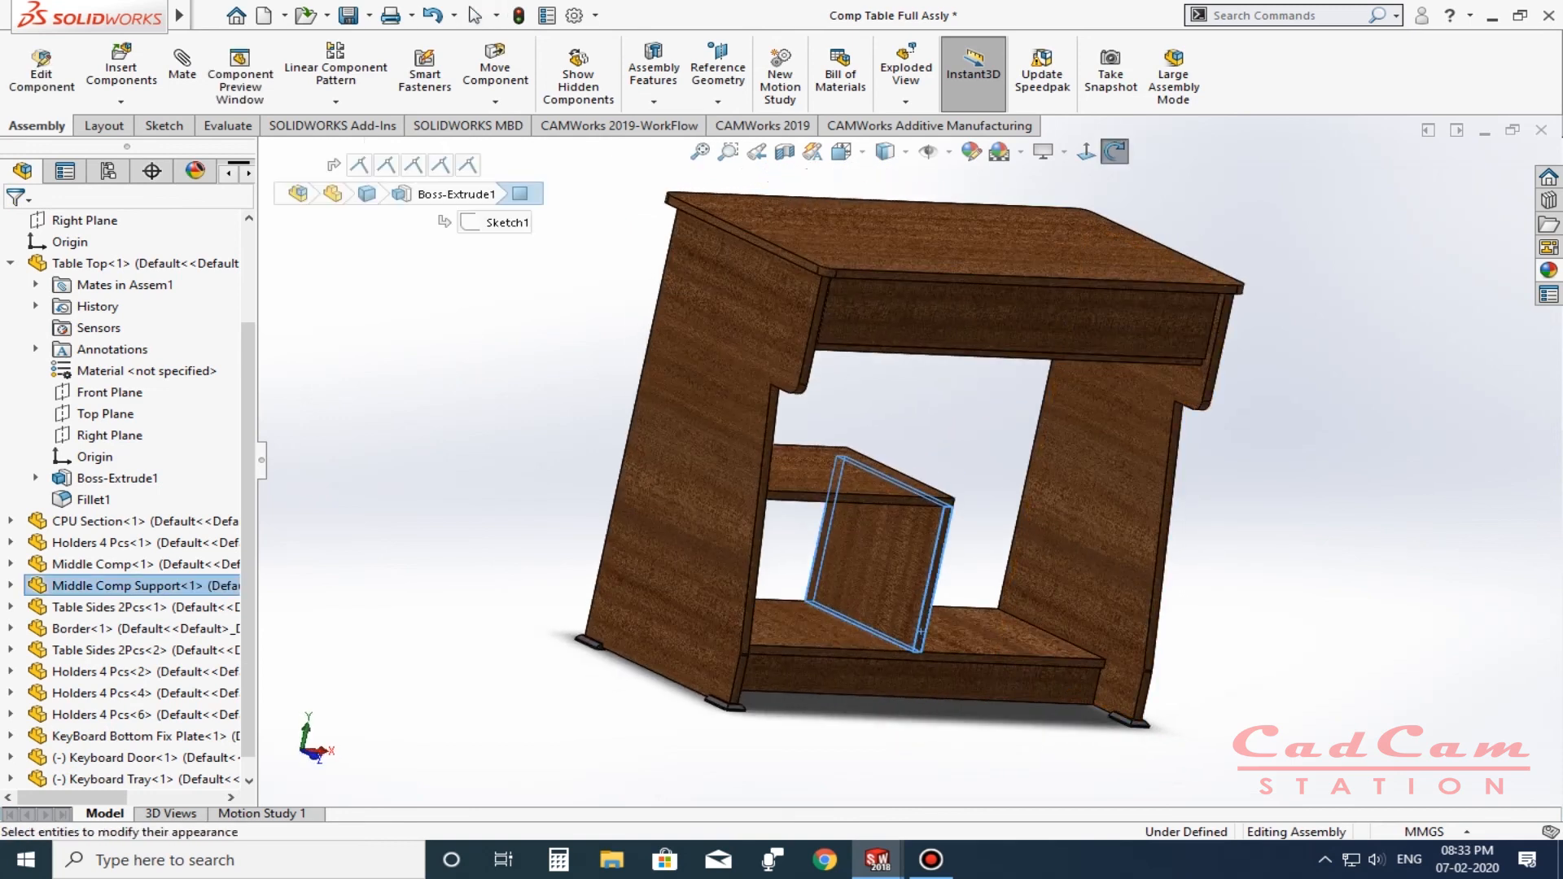
key(Escape)
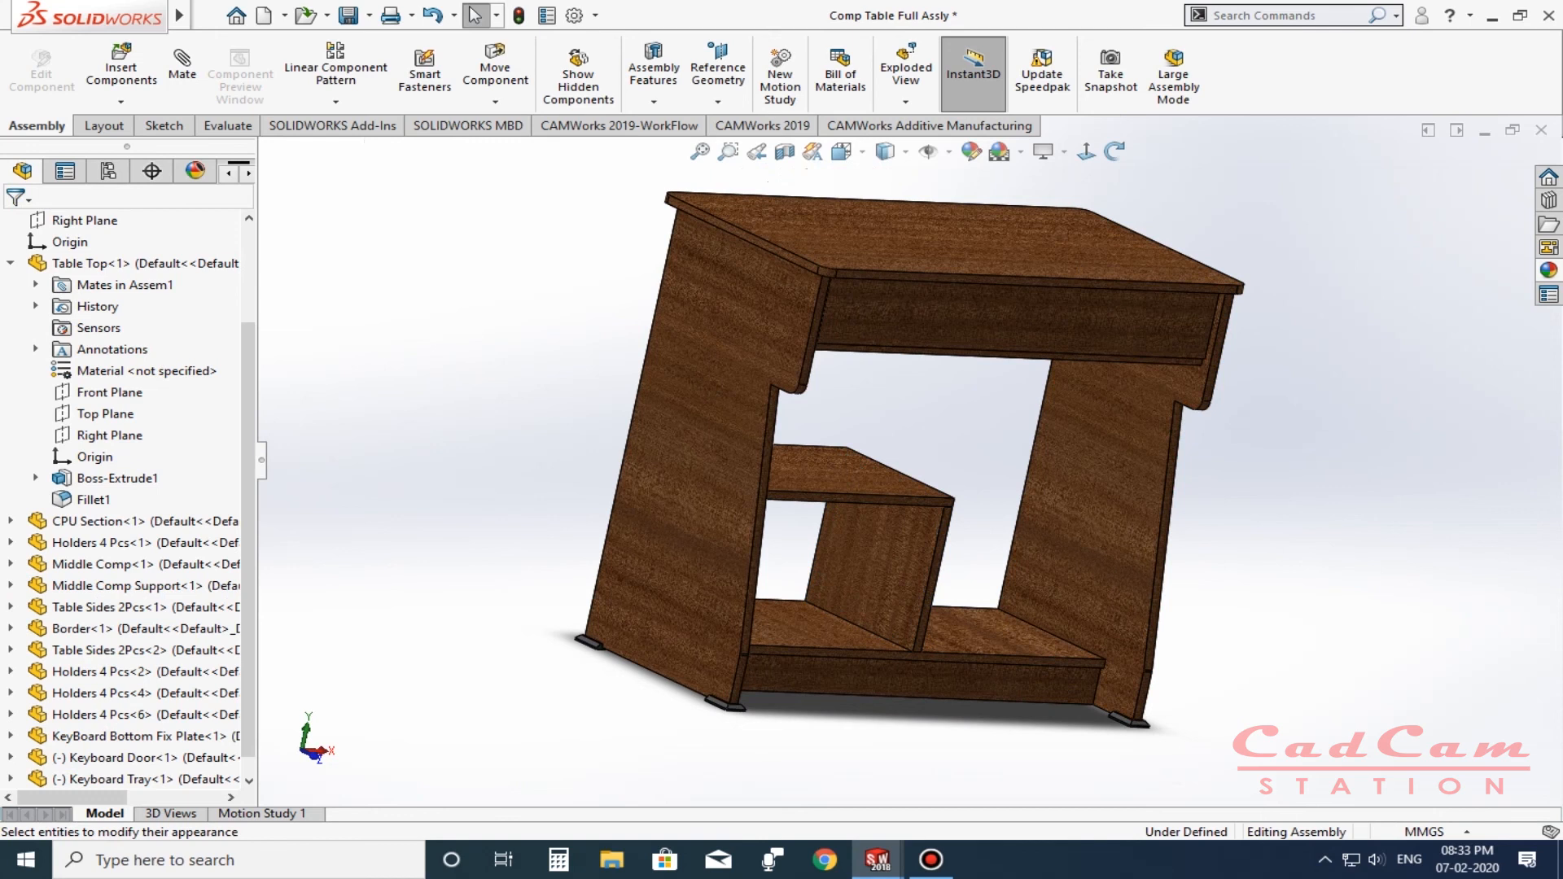
key(F1)
key(alt+F4)
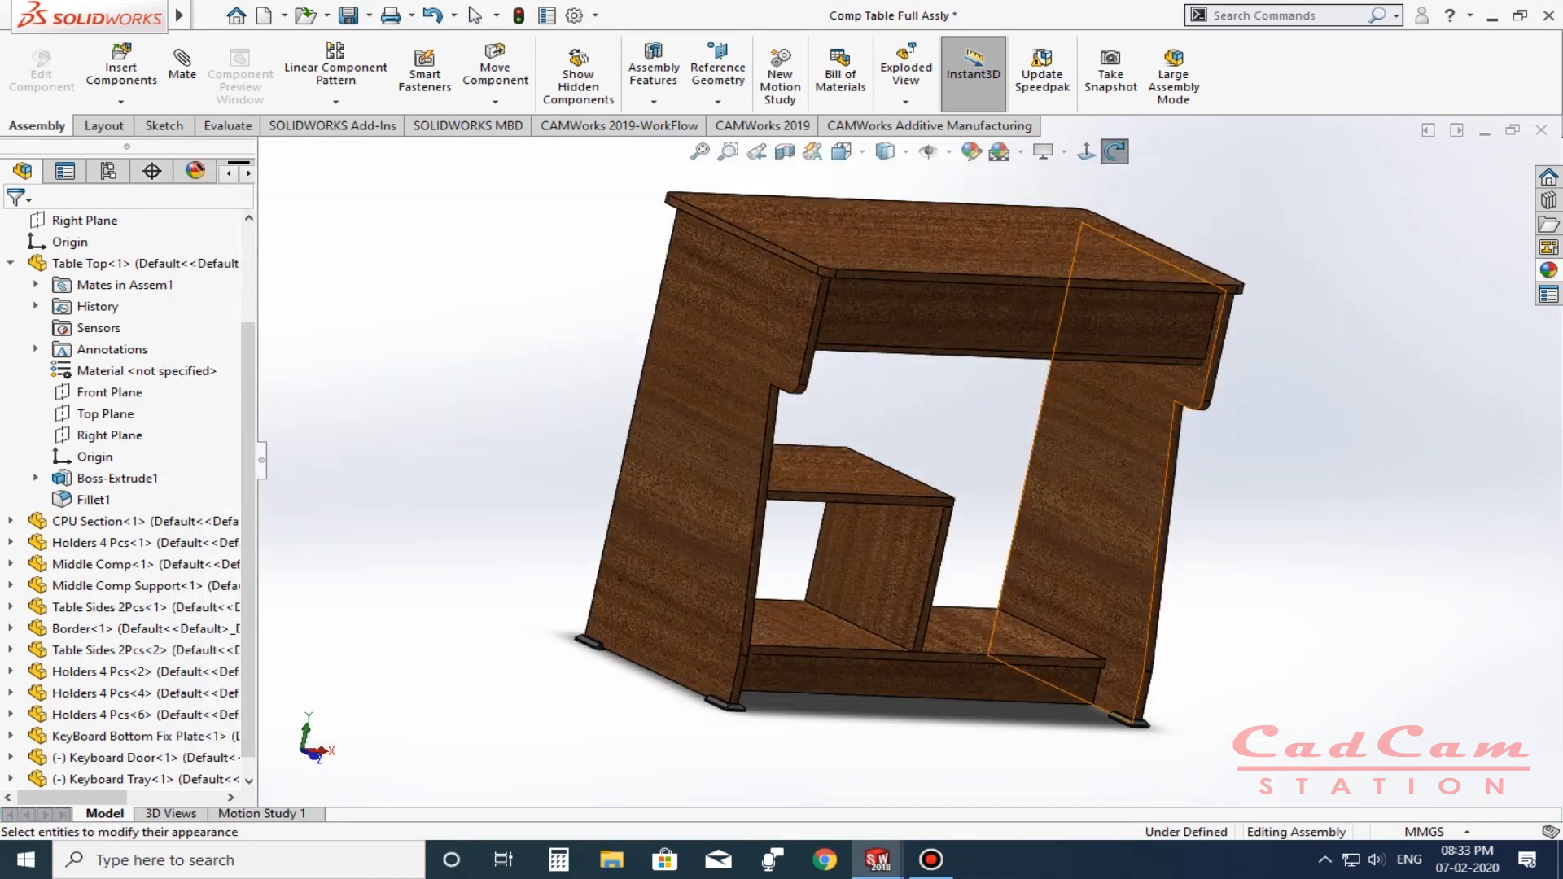
middle_drag(1074, 523, 1172, 433)
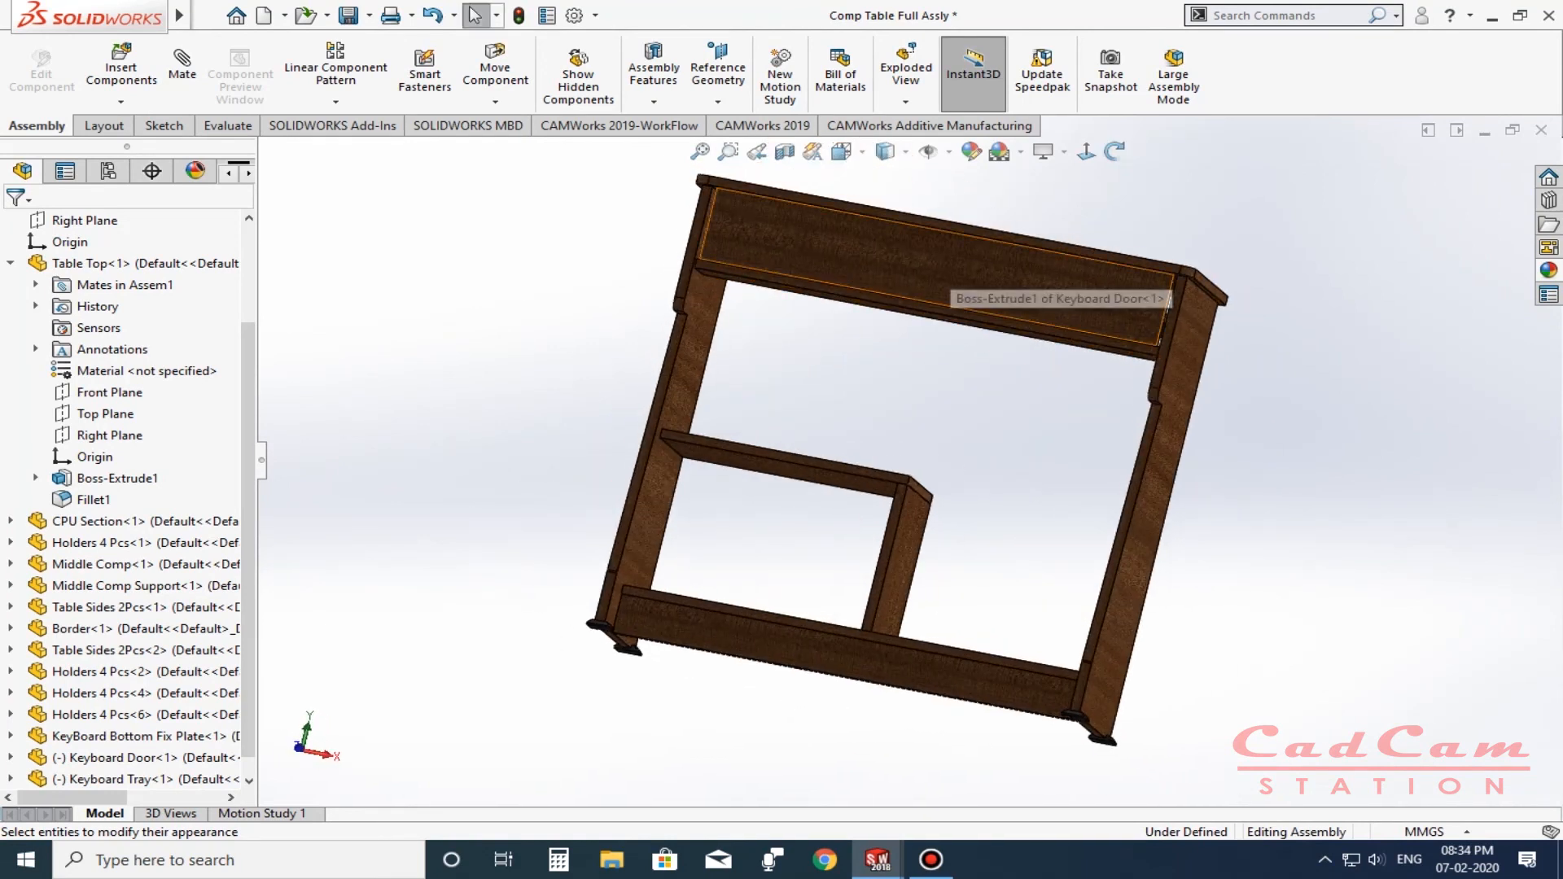
Hide the Keyboard Door to inspect the keyboard tray and bottom fix plate from the front, and show the door again.
click(981, 302)
key(Tab)
click(1086, 151)
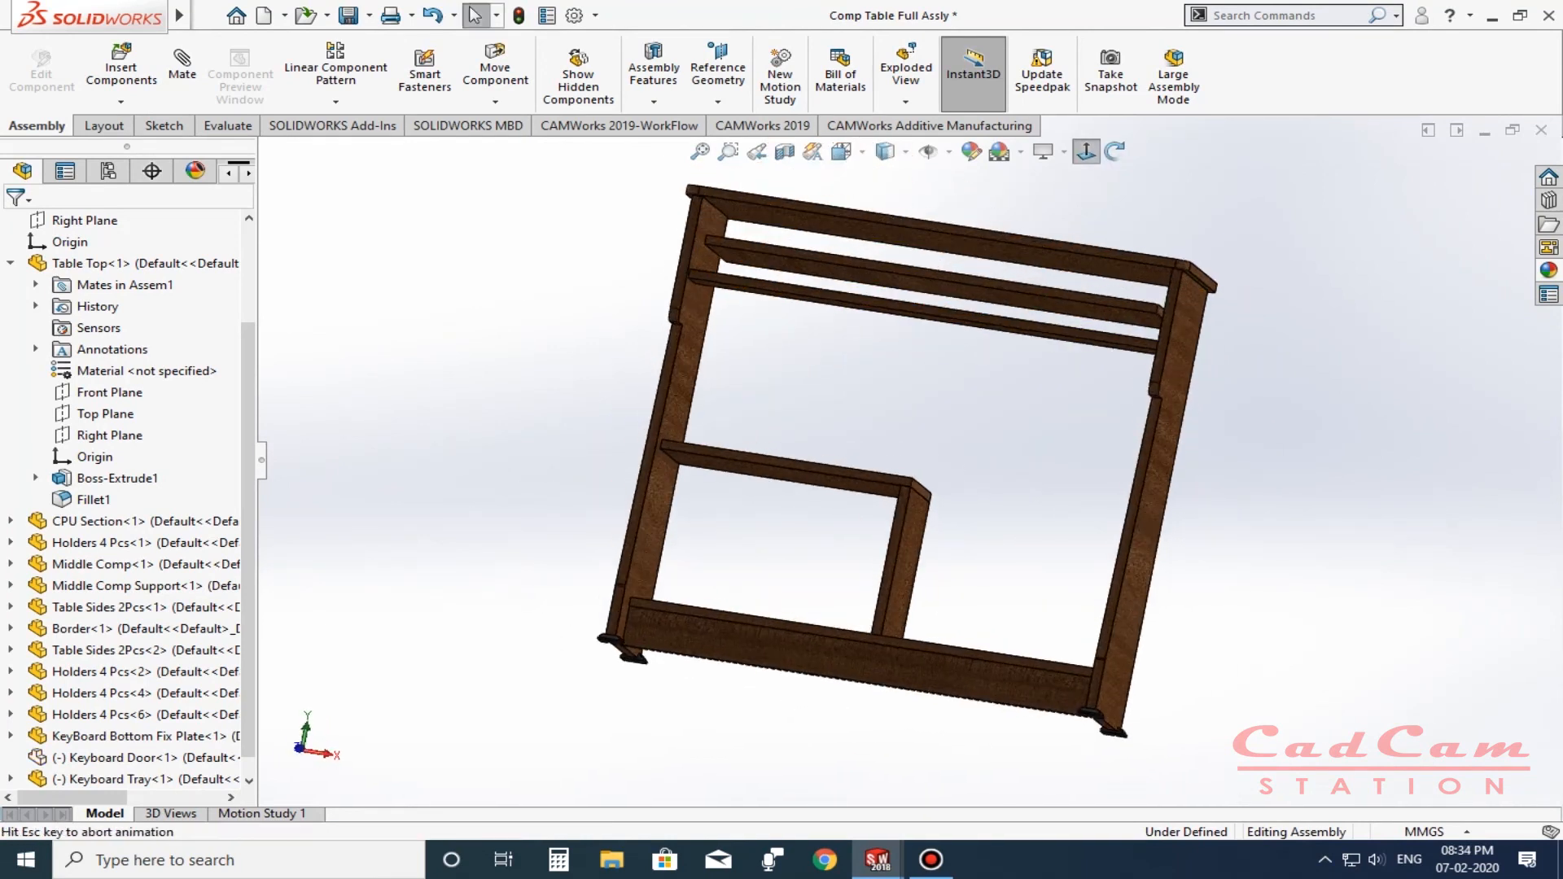
scroll(1052, 287, down, 2)
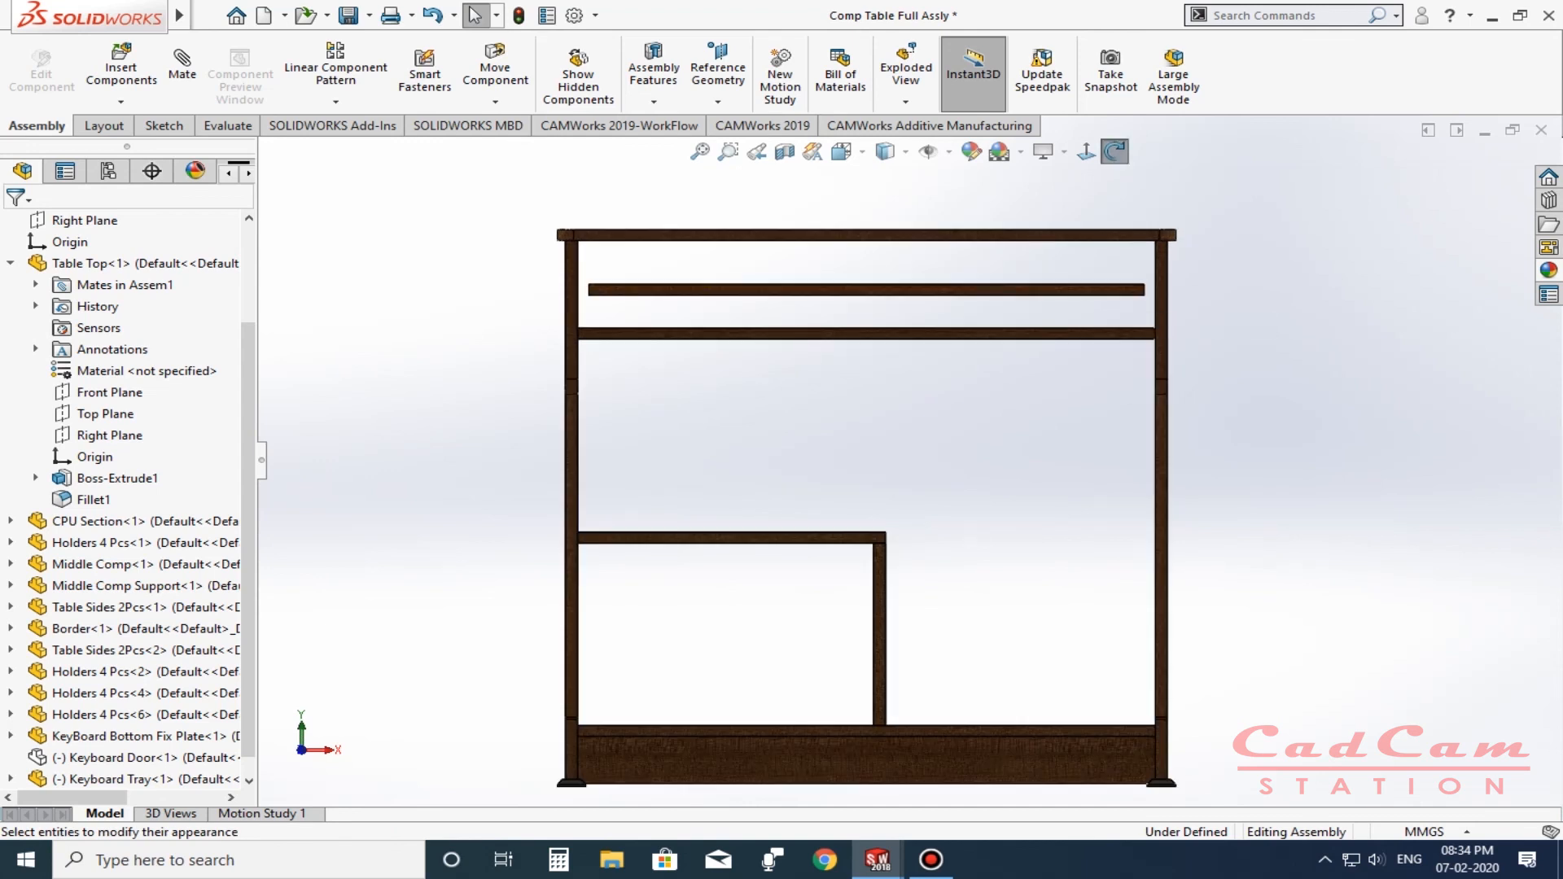
scroll(635, 289, down, 4)
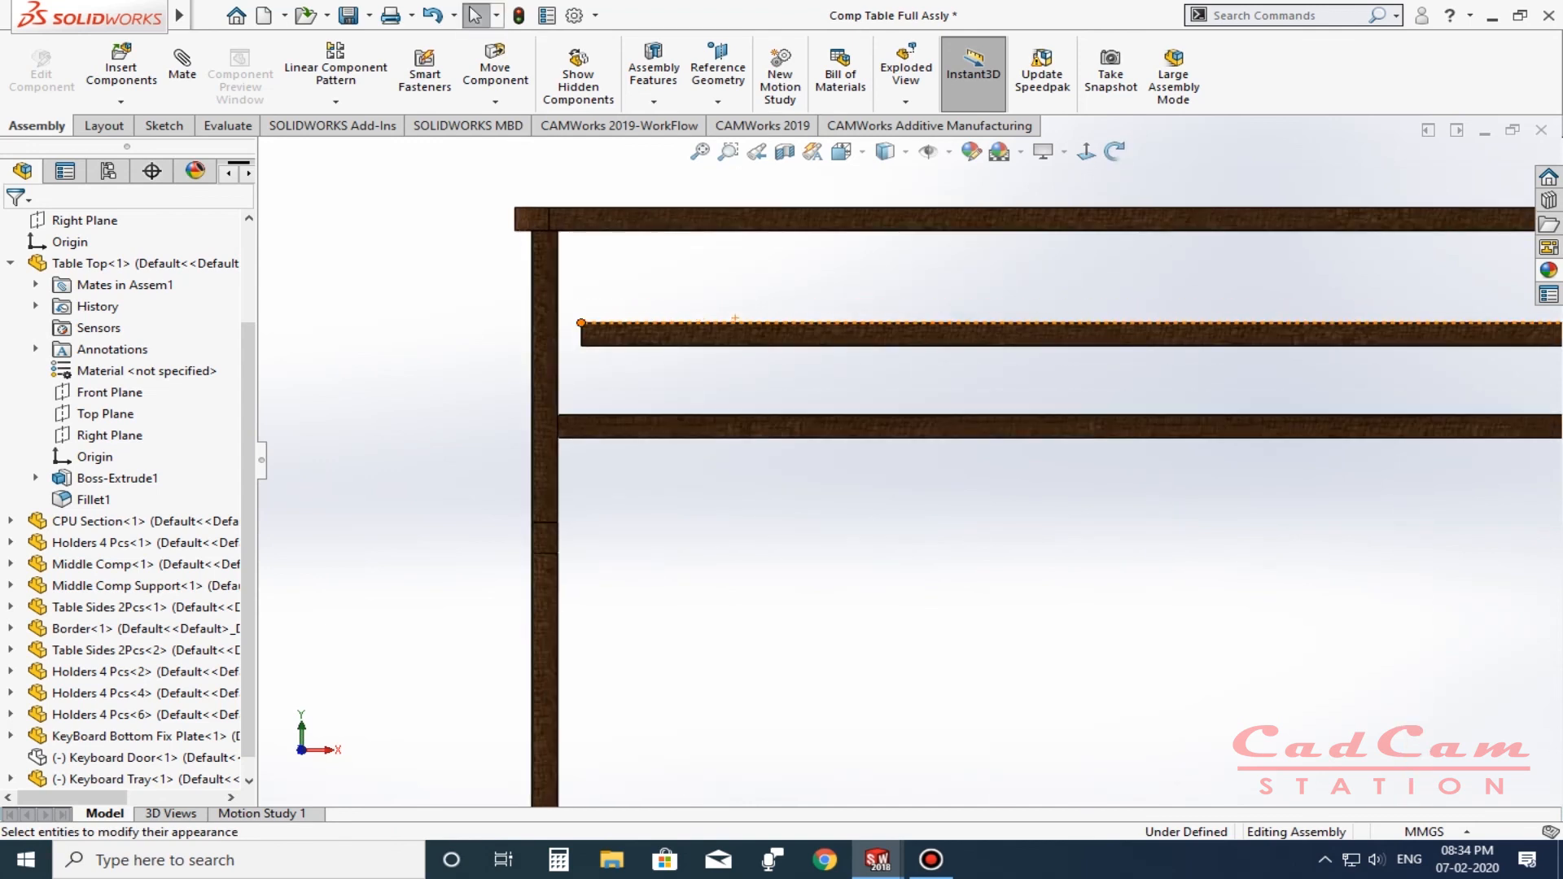
scroll(906, 459, up, 4)
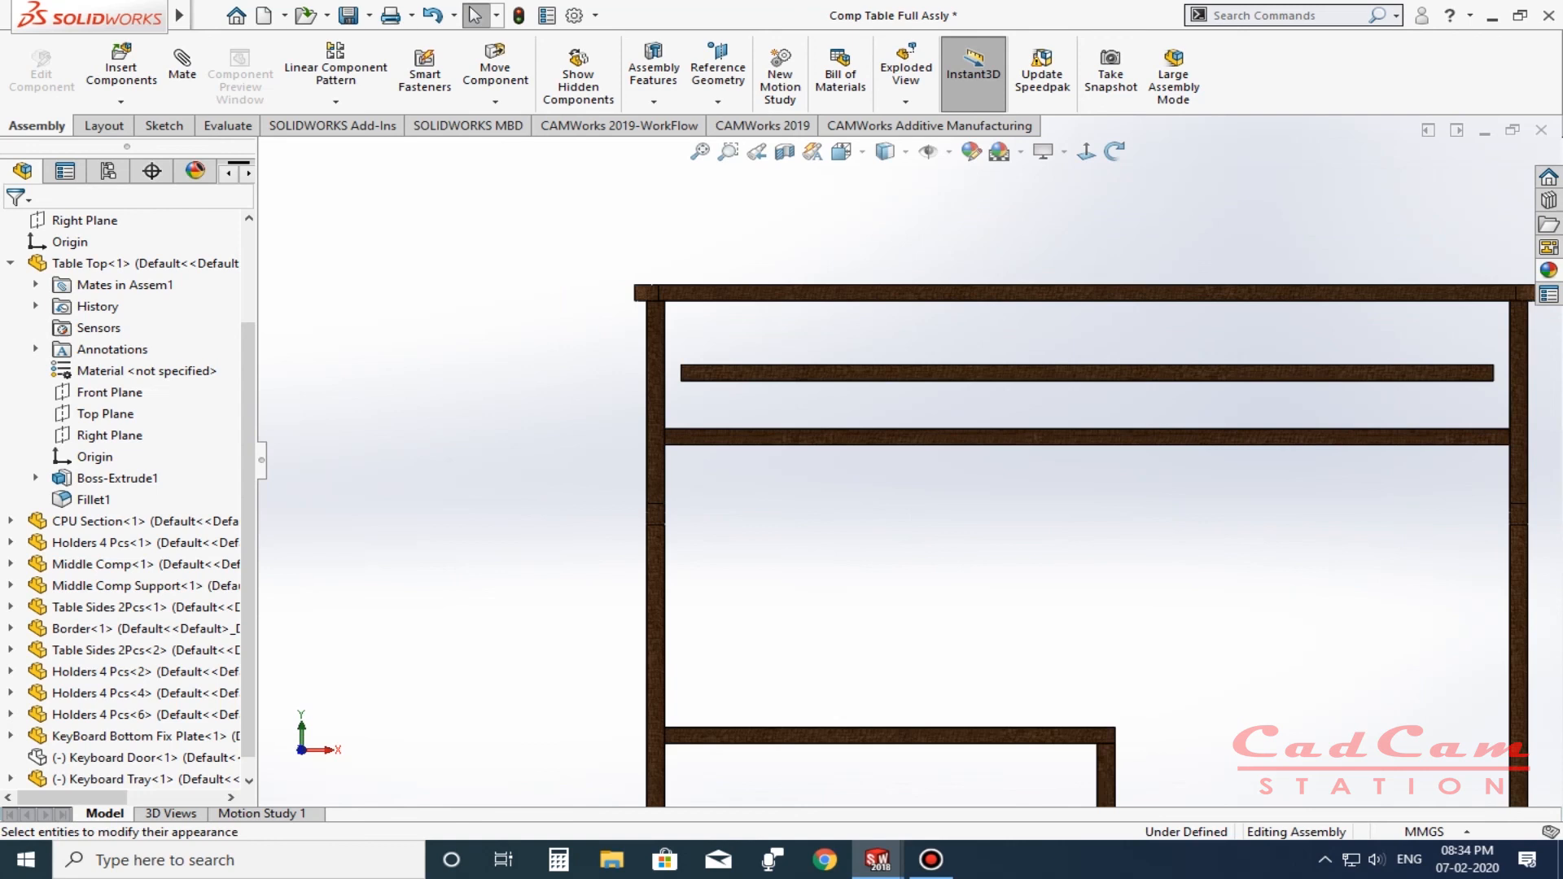
scroll(1312, 411, down, 4)
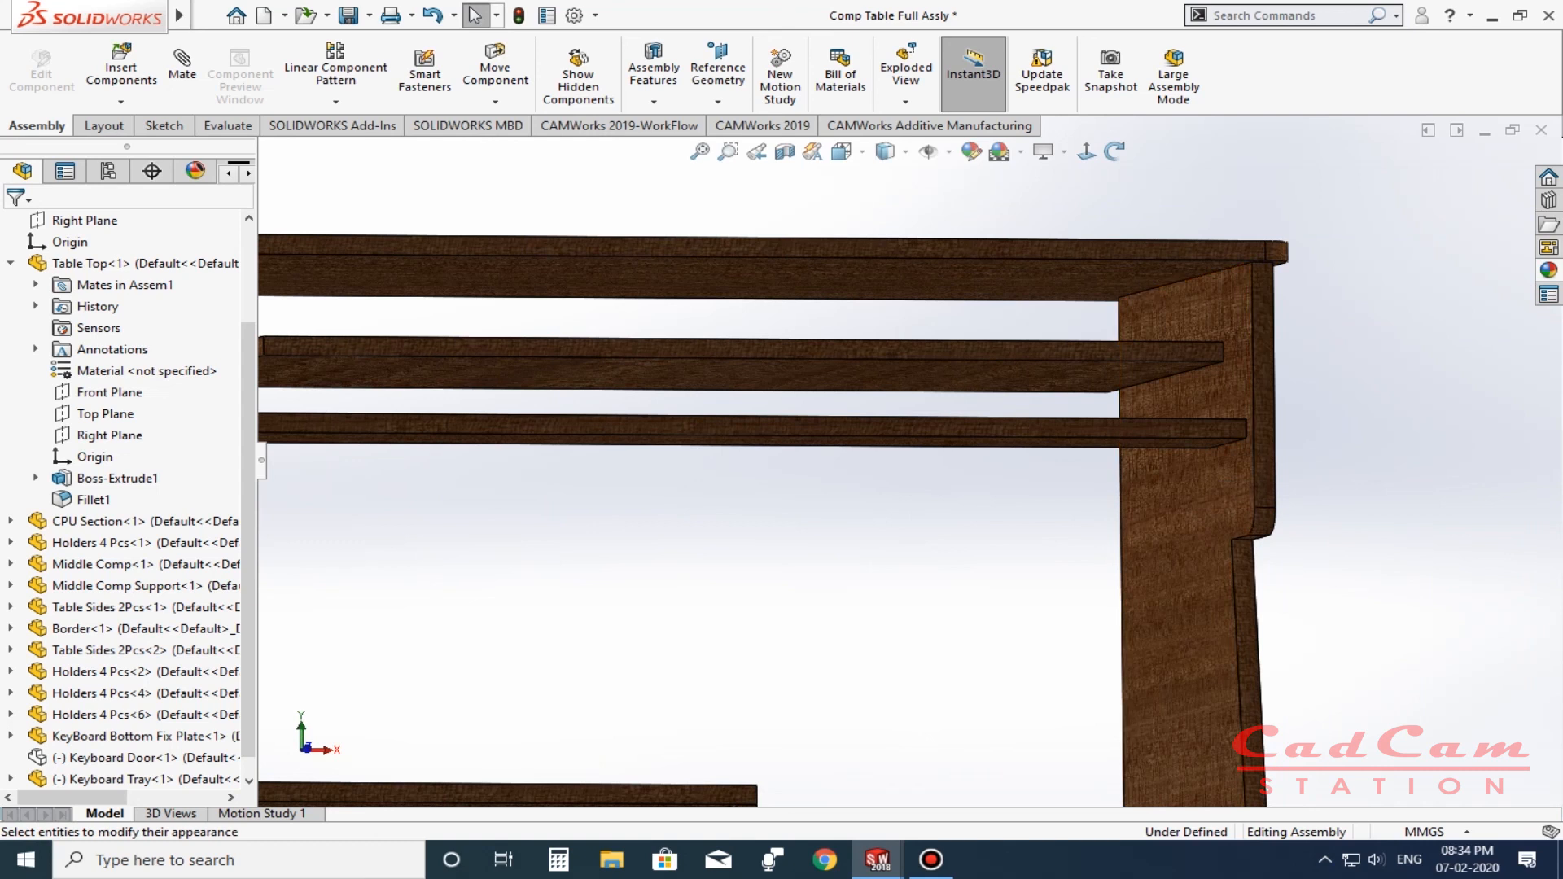
key(shift+Tab)
Examine the underside of the keyboard compartment and the table's side and front for a consistent finish.
middle_drag(1060, 411, 1164, 337)
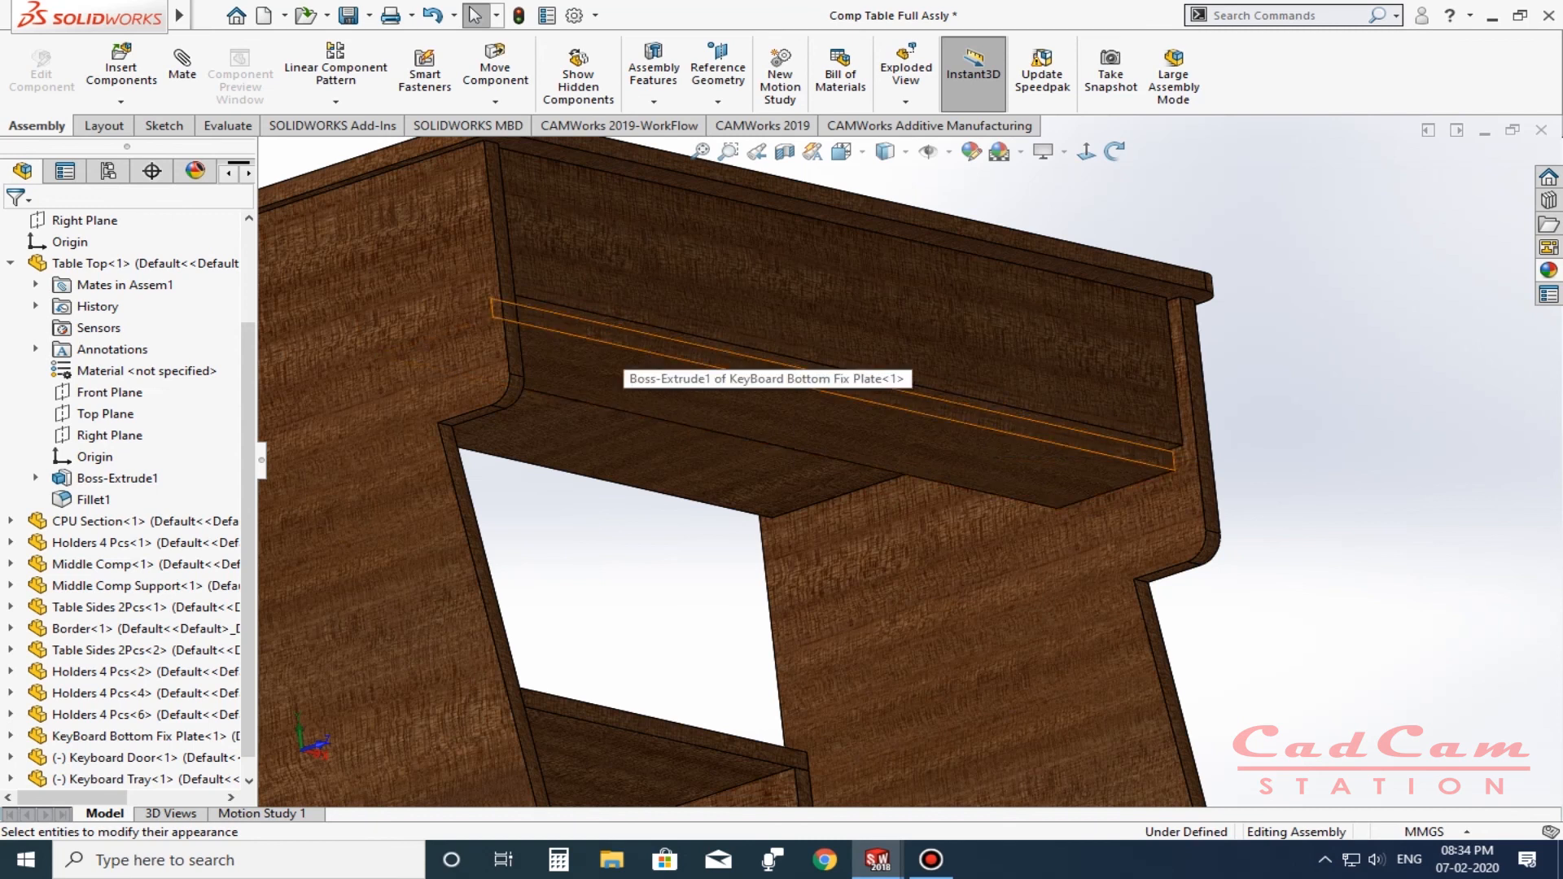
scroll(903, 415, up, 3)
middle_drag(901, 421, 930, 497)
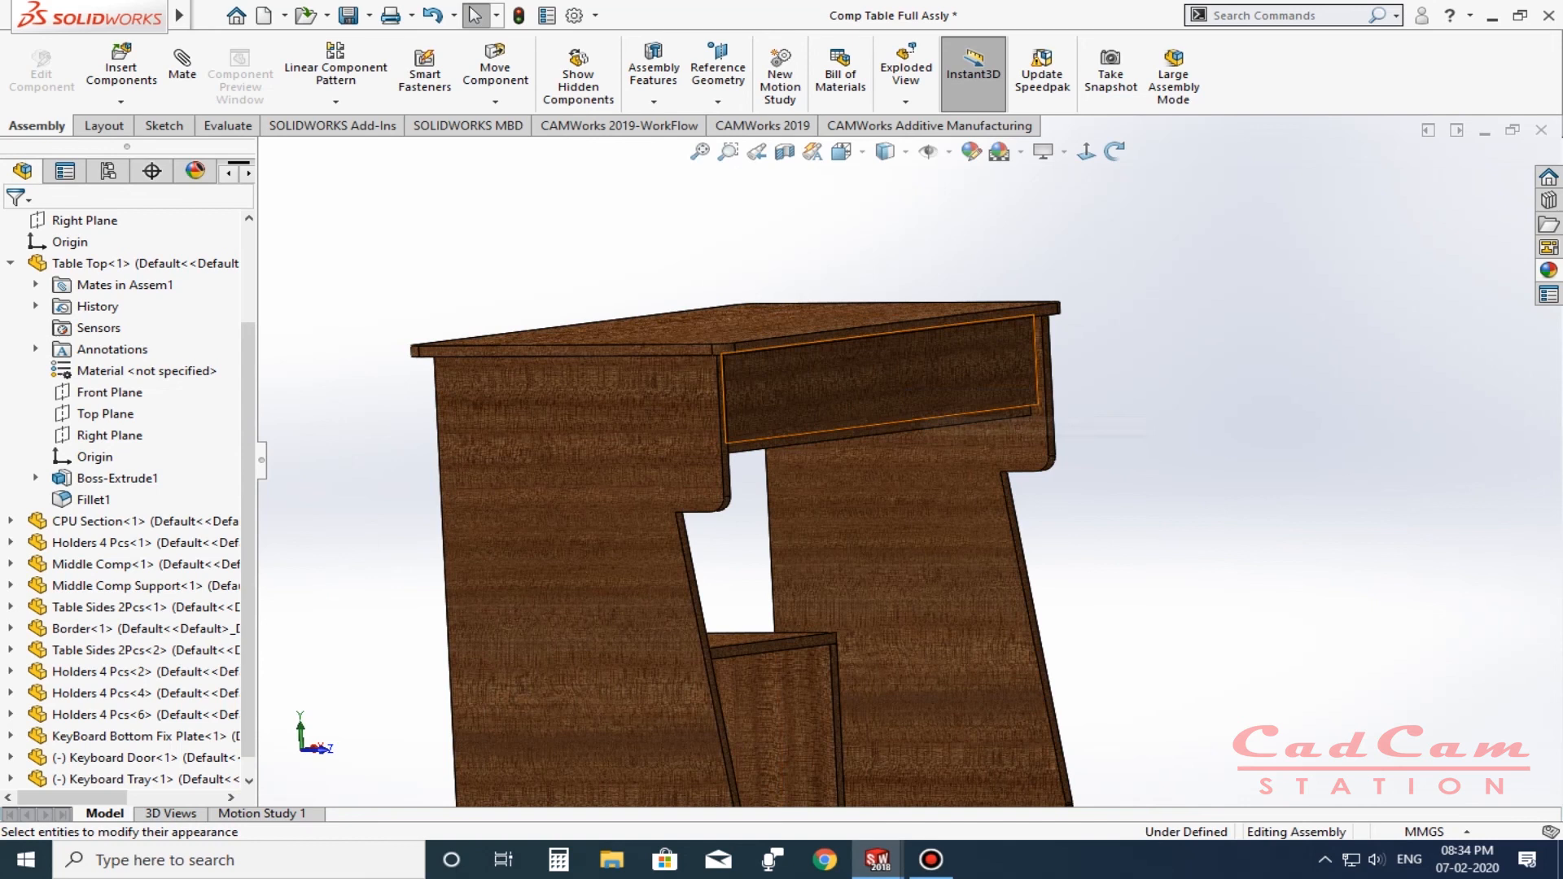
scroll(944, 521, up, 1)
scroll(950, 530, down, 1)
scroll(950, 531, up, 3)
middle_drag(954, 534, 855, 582)
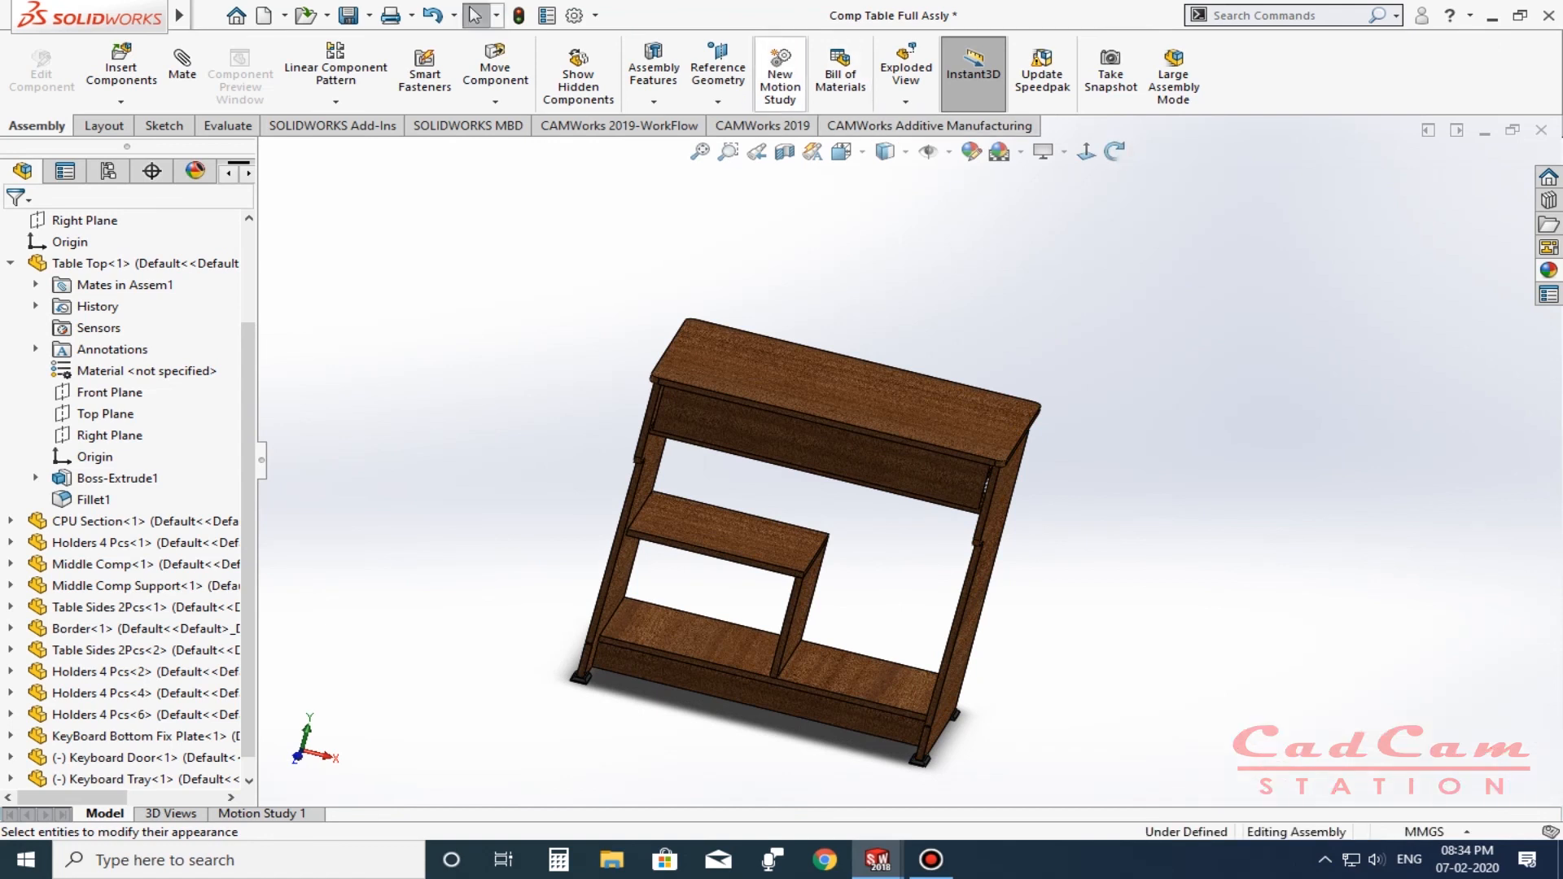
Save the Comp Table Full Assly assembly together with all its modified part files.
key(ctrl+s)
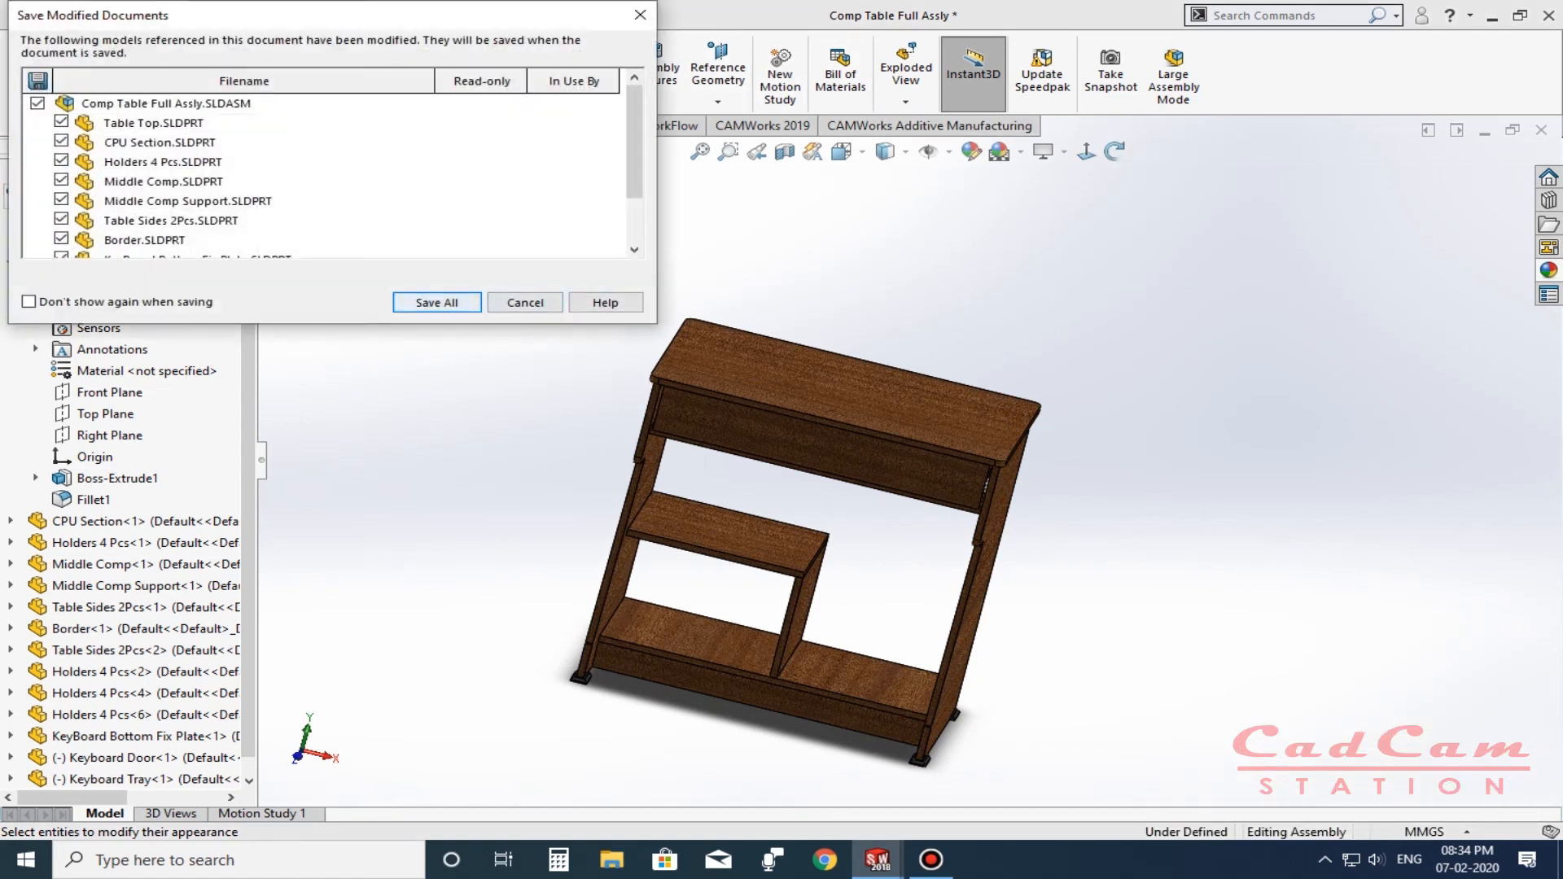
click(437, 303)
key(Return)
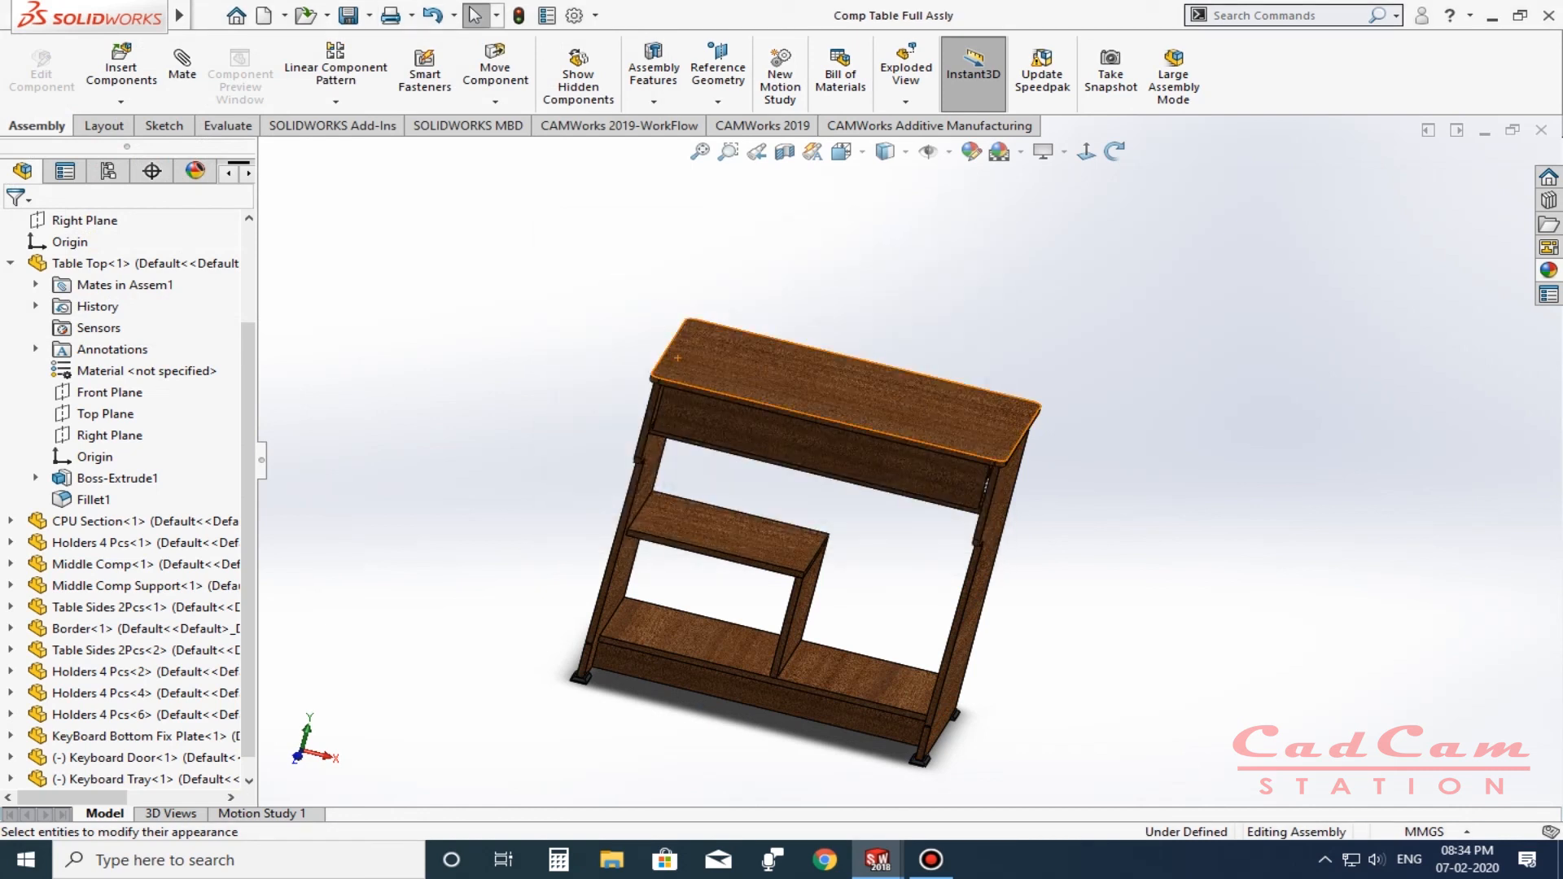
scroll(891, 453, up, 3)
middle_drag(892, 452, 829, 429)
scroll(851, 435, down, 2)
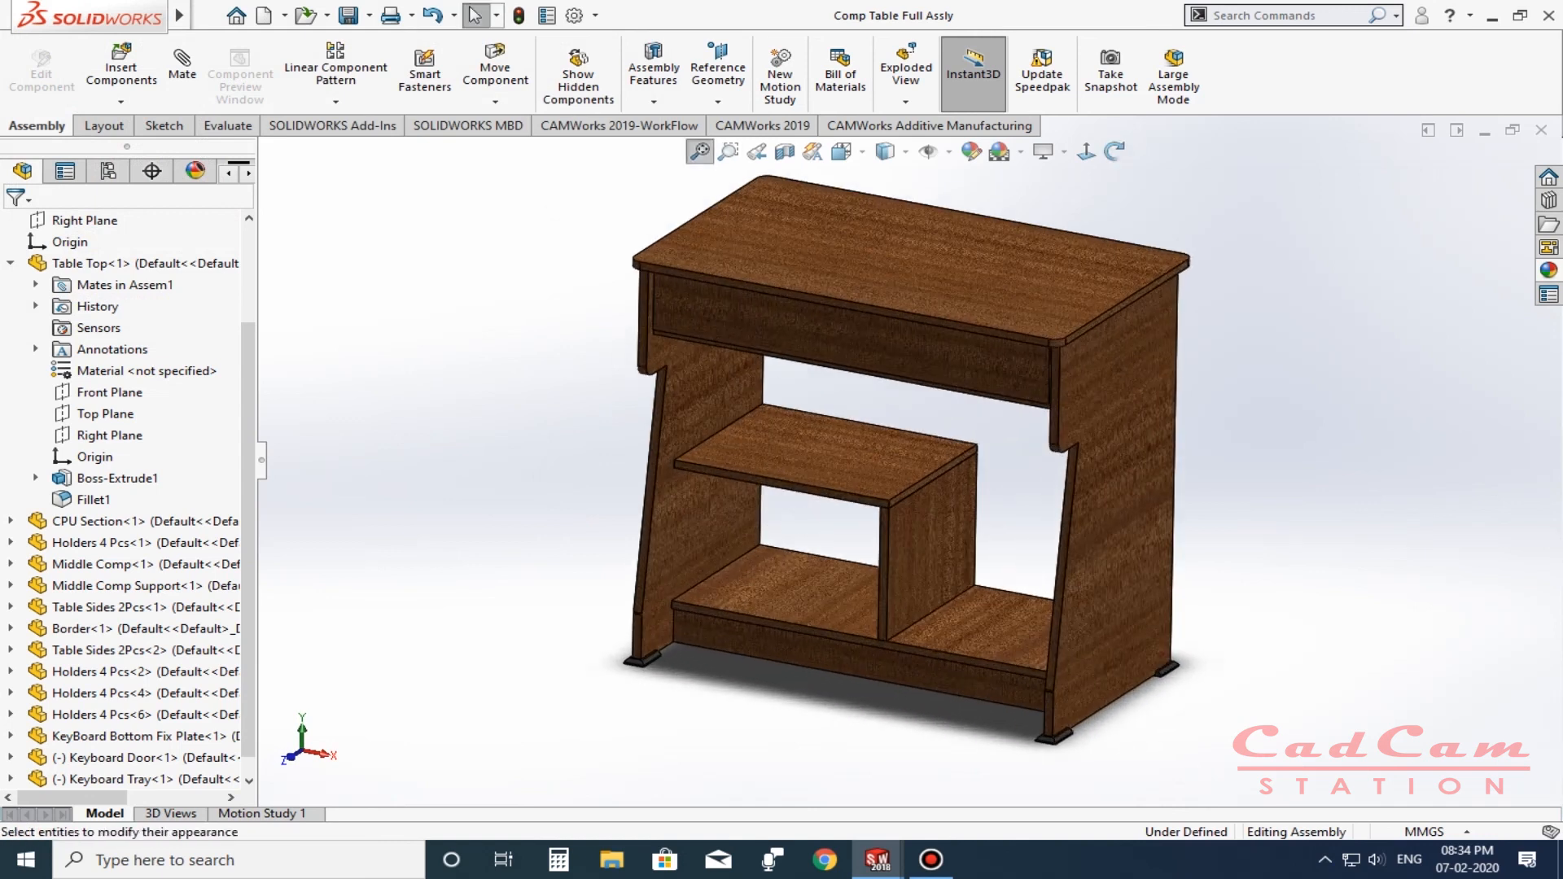